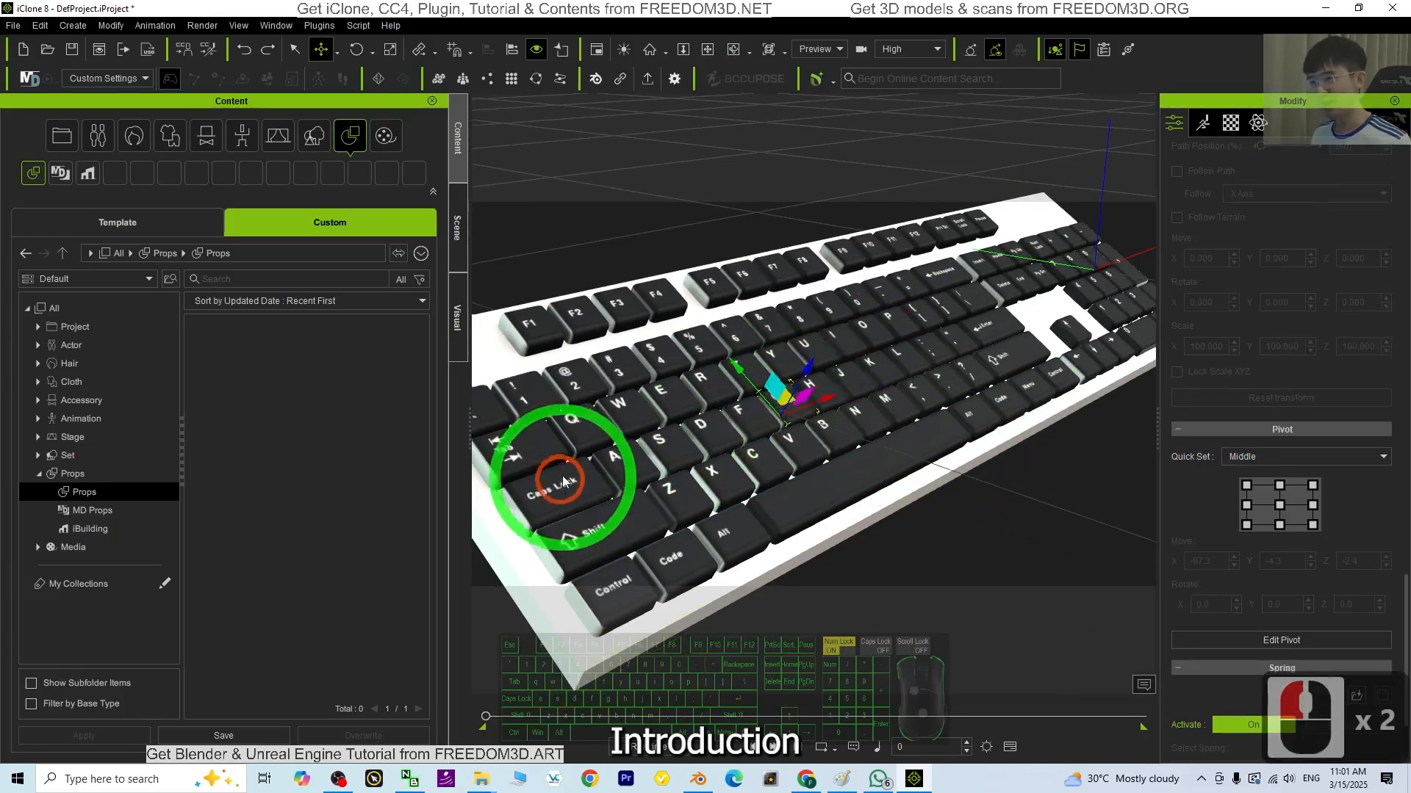
Step: Try moving individual keycaps on the keyboard model, such as the D key, and undo the moves
scroll(667, 463, "up", 2)
left_click(702, 455)
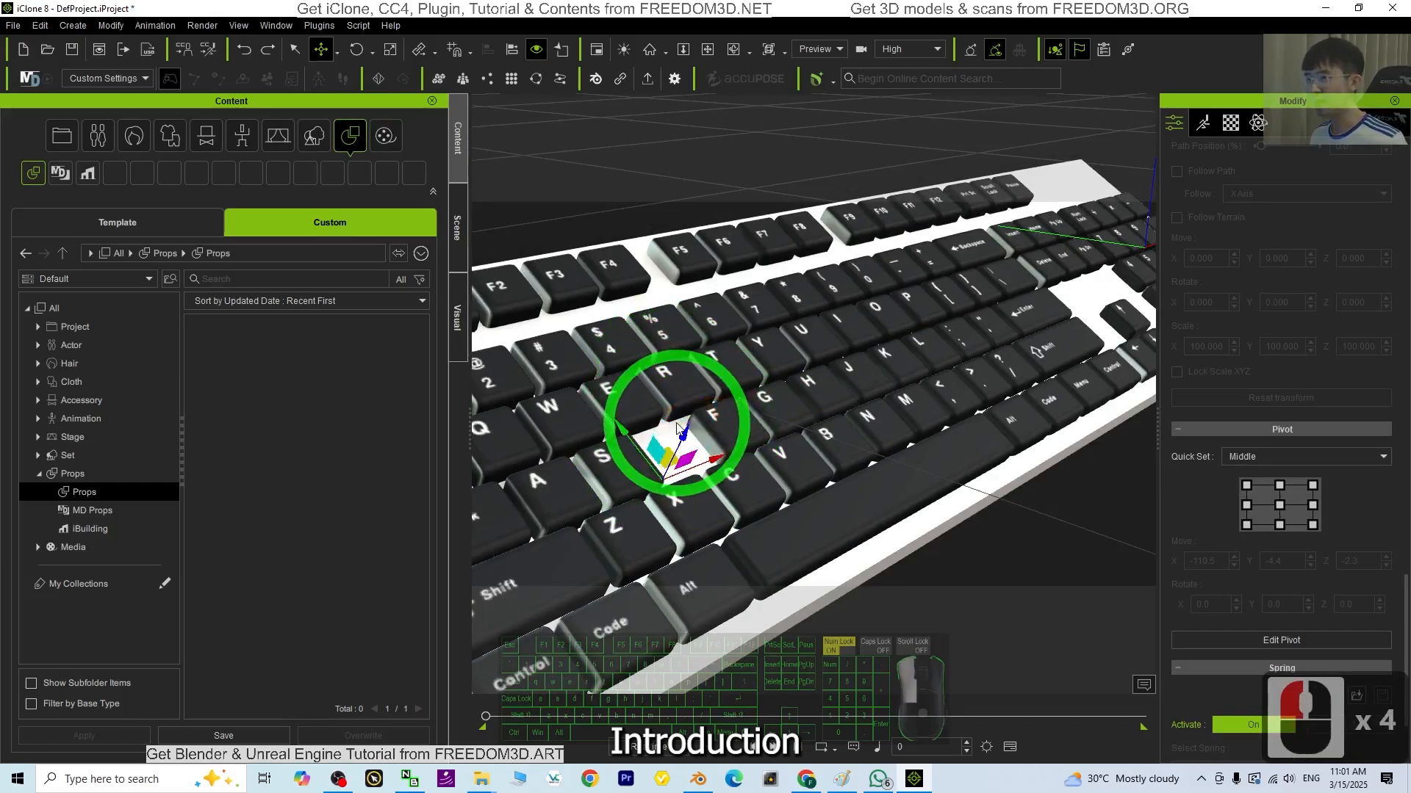
left_click(692, 409)
key("ctrl")
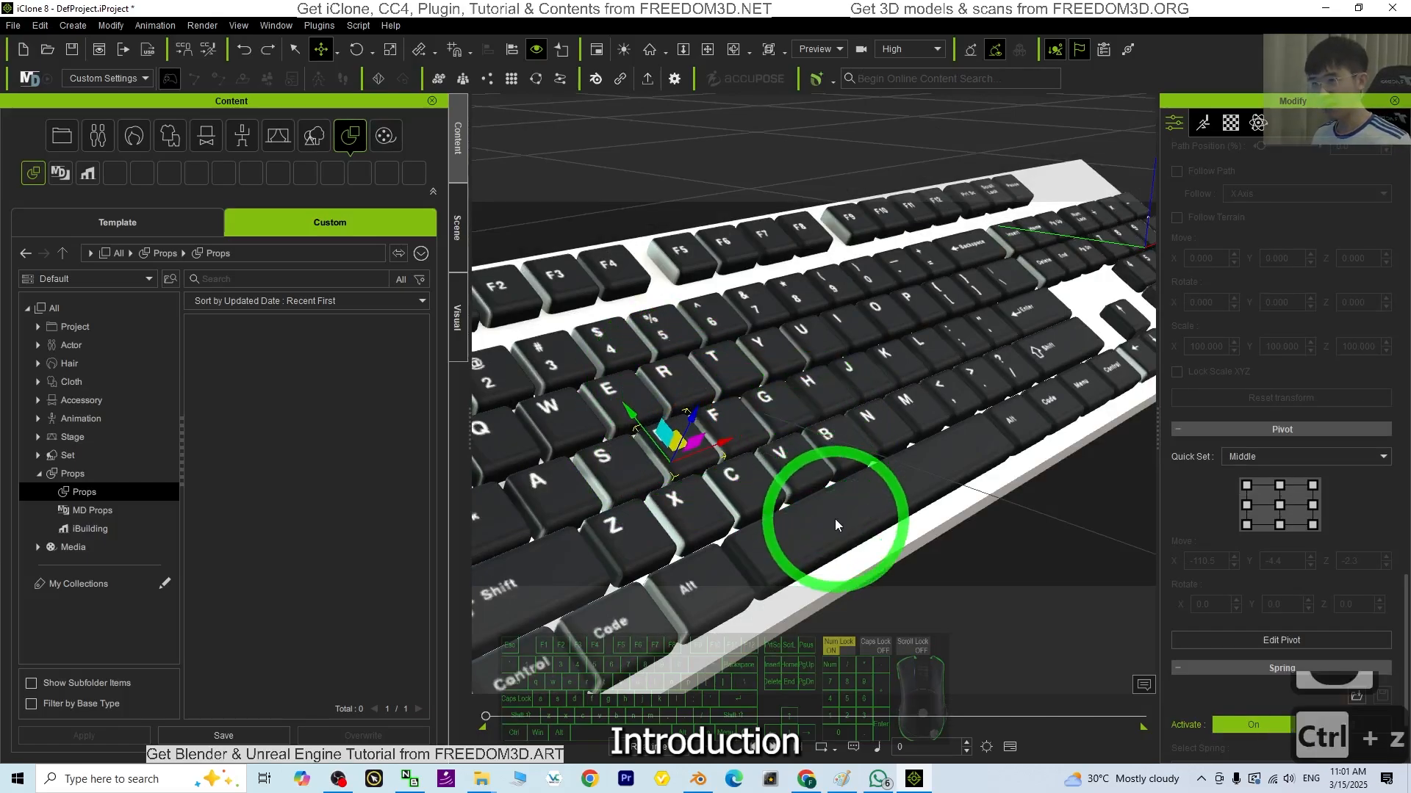
scroll(835, 519, "down", 3)
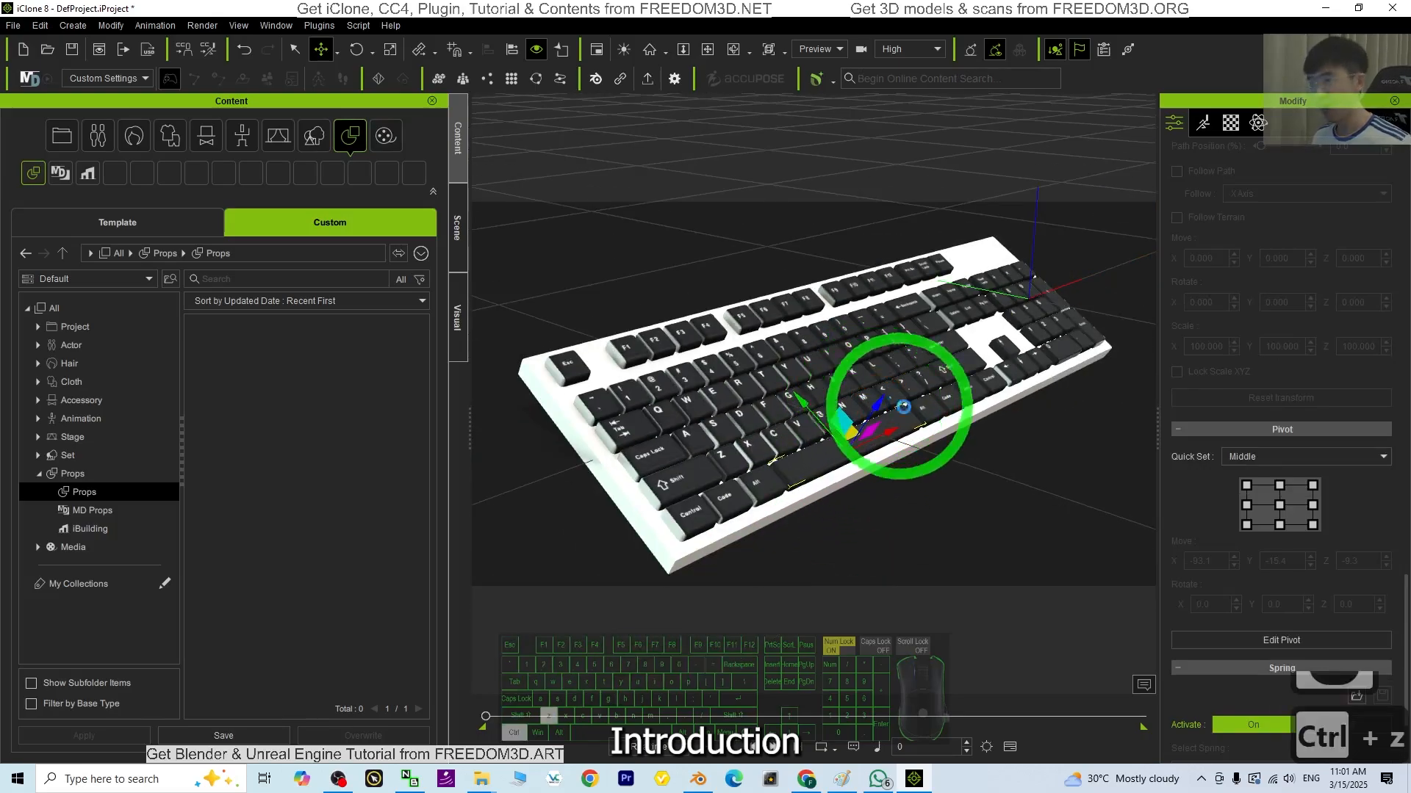
key("ctrl+z")
Step: Try rotating the whole keyboard model and undo the rotation
key("x")
left_click_drag(998, 470, 888, 459)
key("c")
key("q")
left_click(712, 498)
key("e")
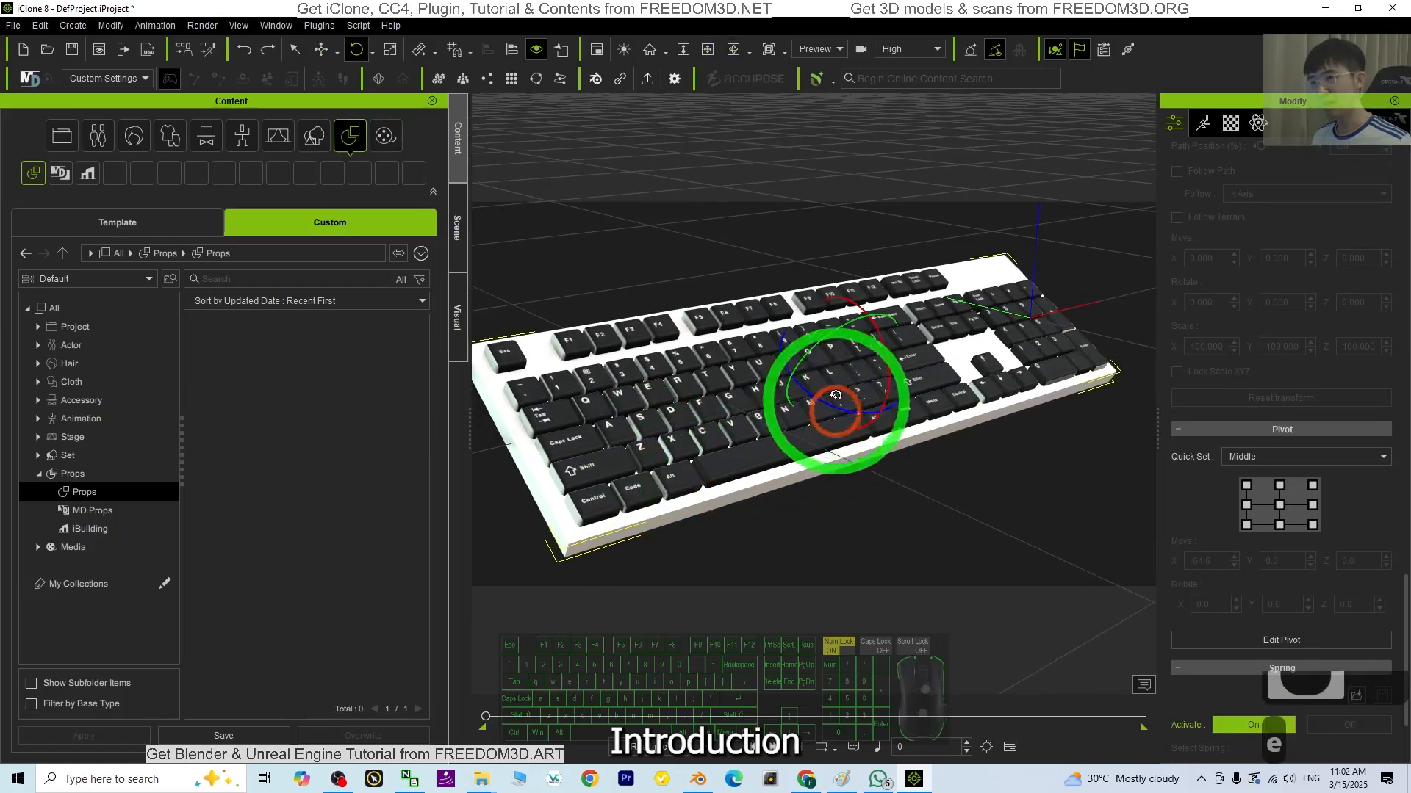
mouse_move(883, 340)
left_mouse_down()
mouse_move(877, 326)
mouse_move(880, 353)
left_mouse_up()
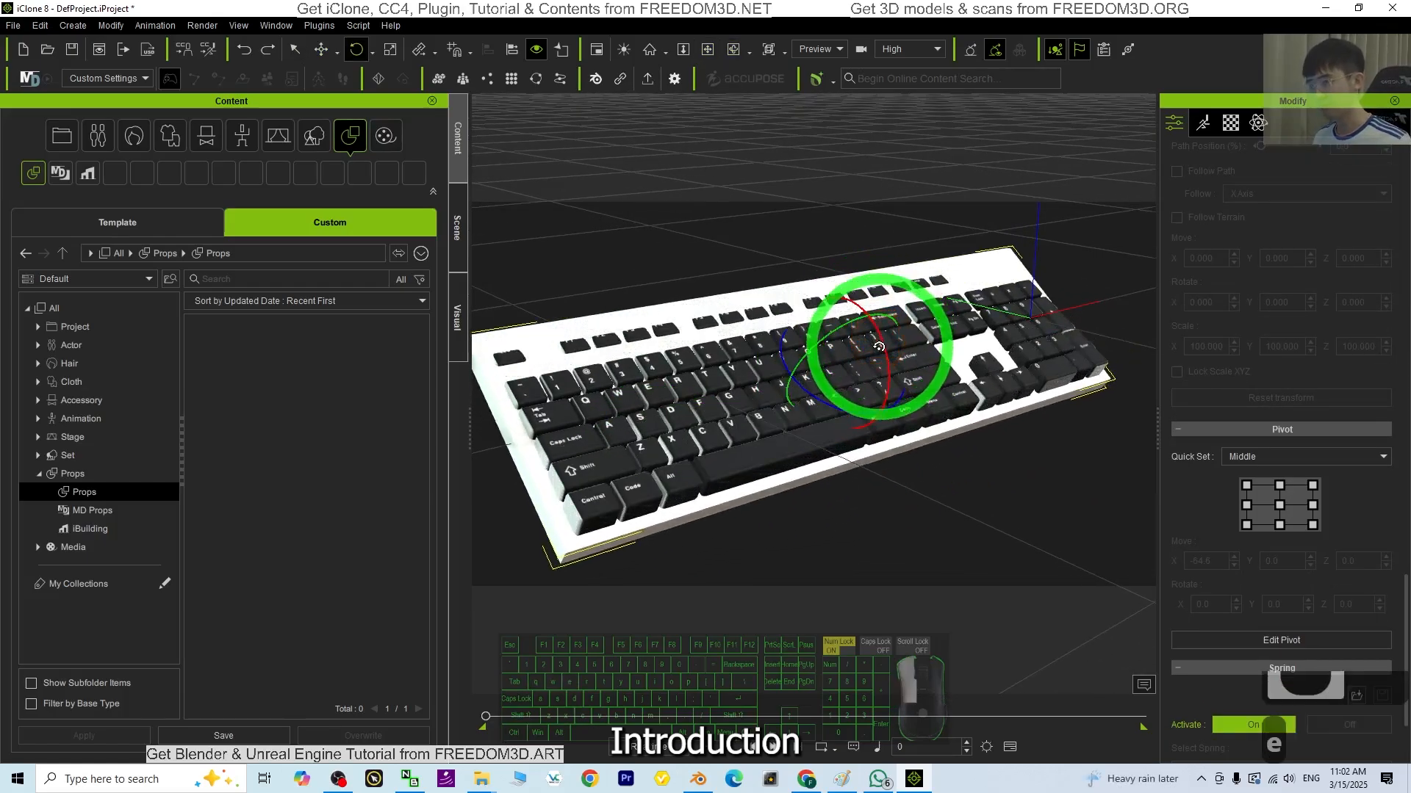
key("ctrl+z")
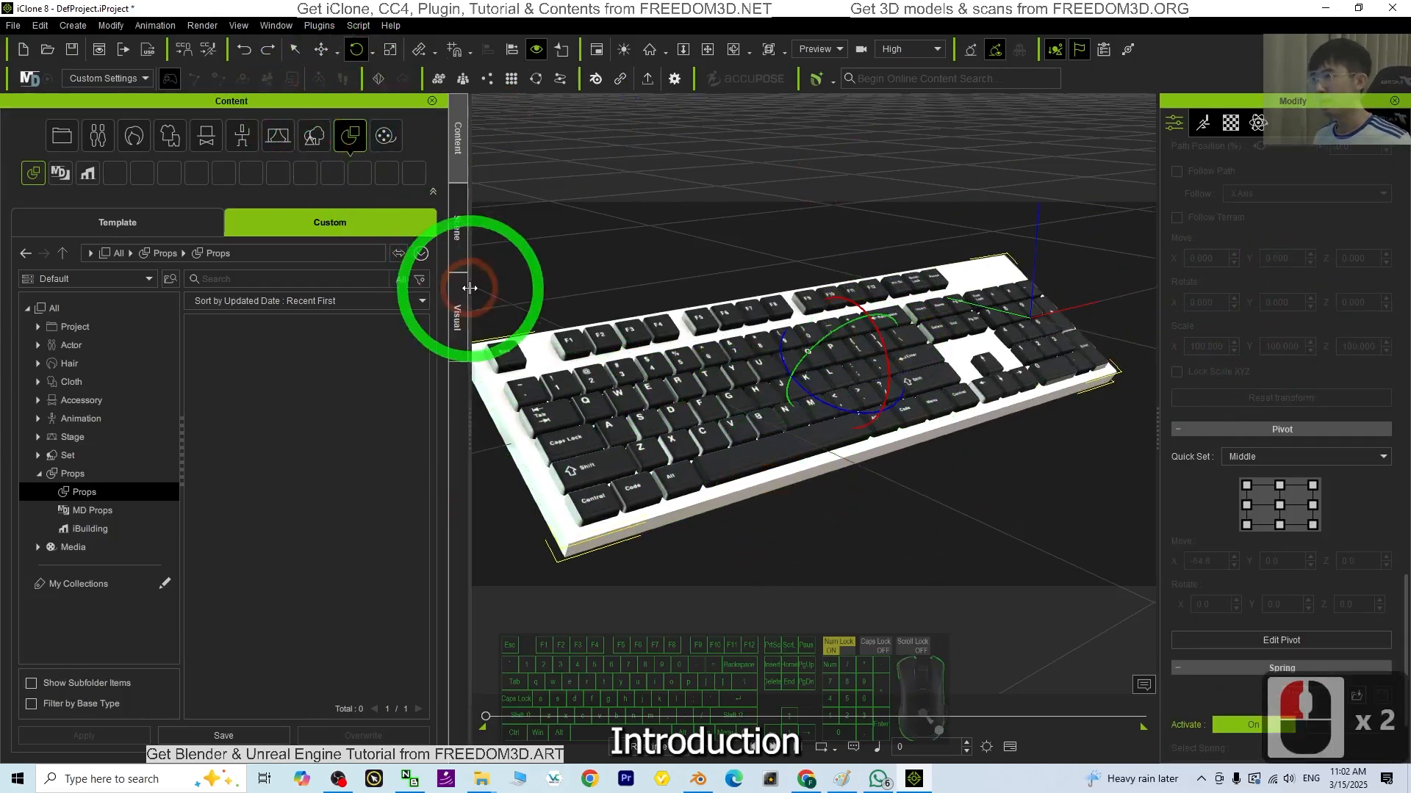
Step: Select the keyboard's RootNode in the scene hierarchy to examine its separate key objects
left_click(457, 264)
left_click(140, 367)
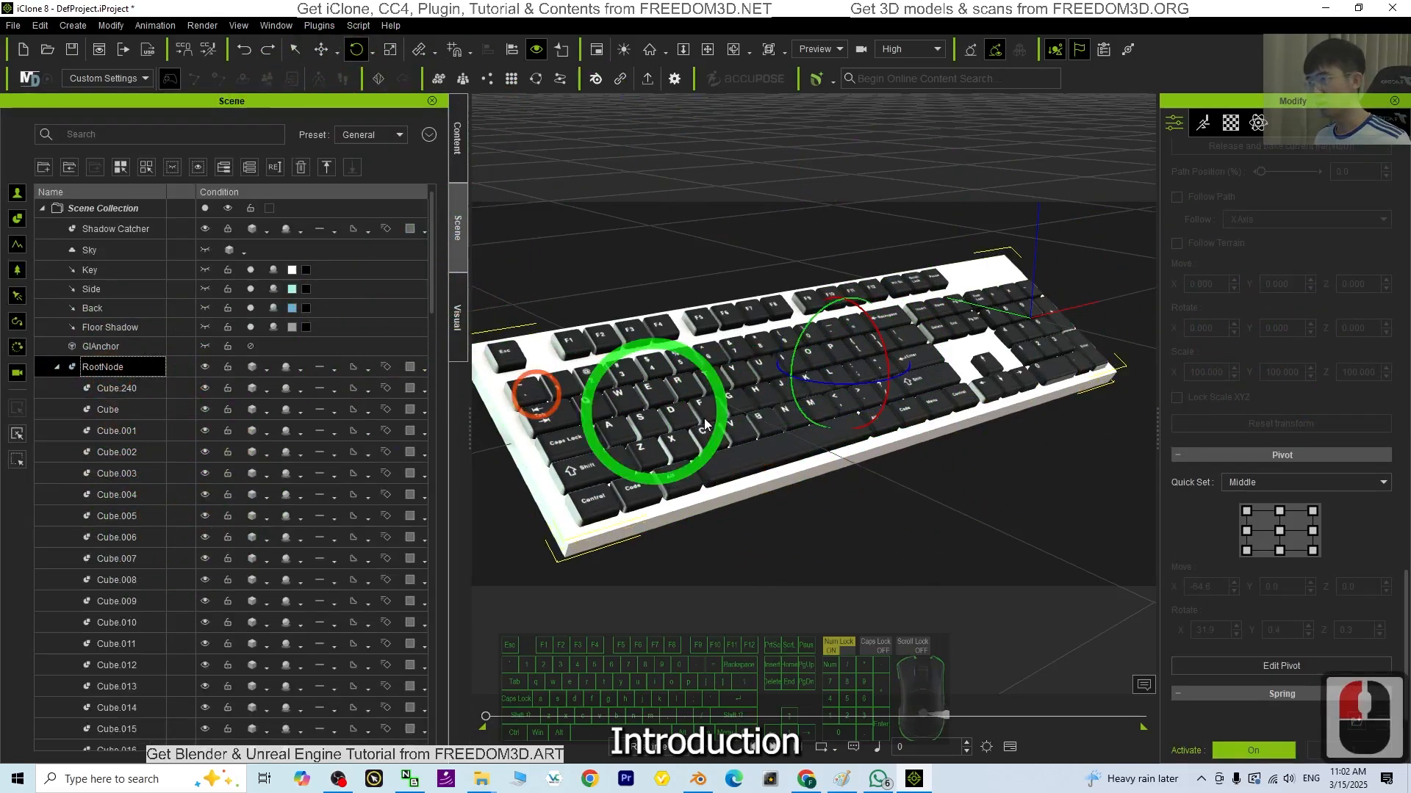
right_click_drag(883, 342, 653, 461)
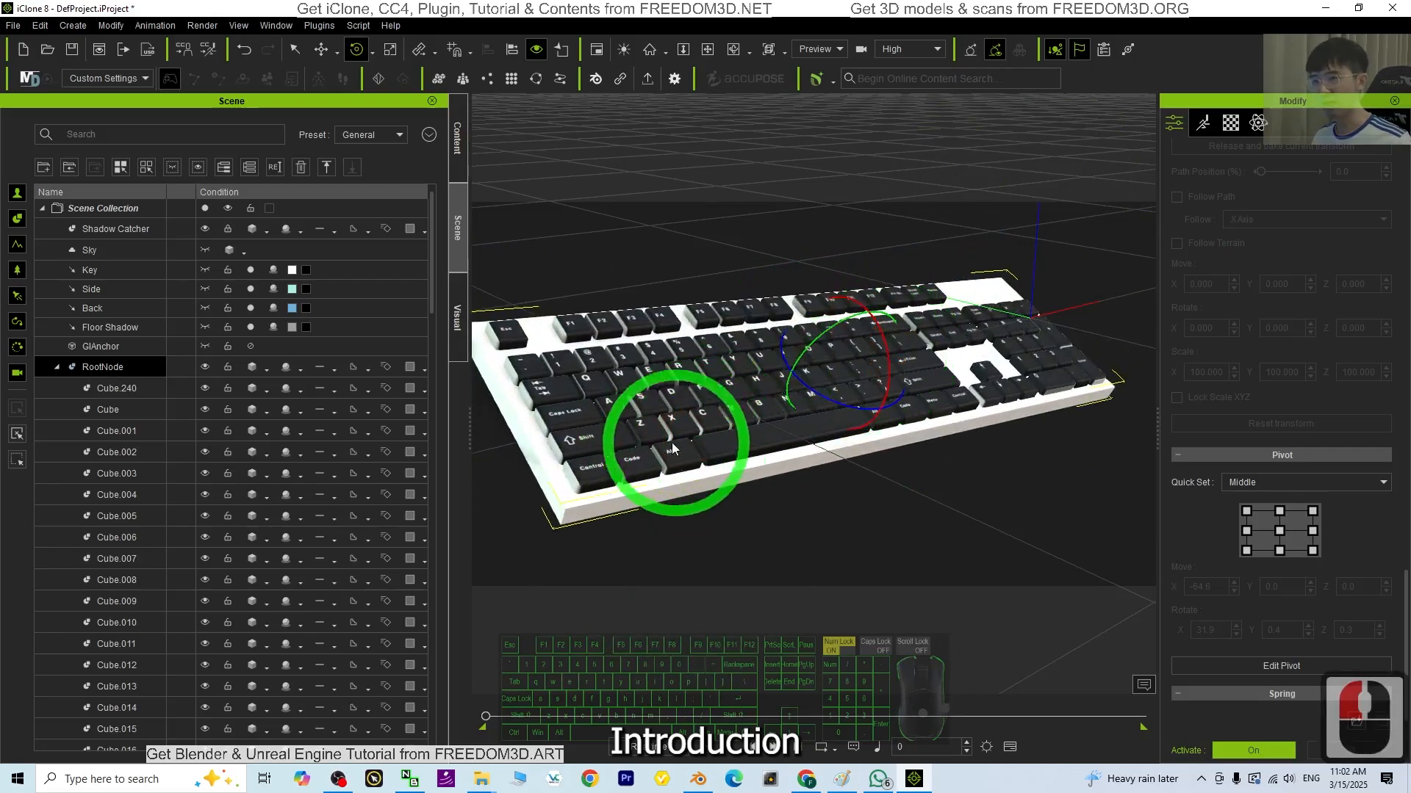
Step: Try moving the Alt keycap beside the space bar and undo the move
left_click(673, 449)
left_click(675, 450)
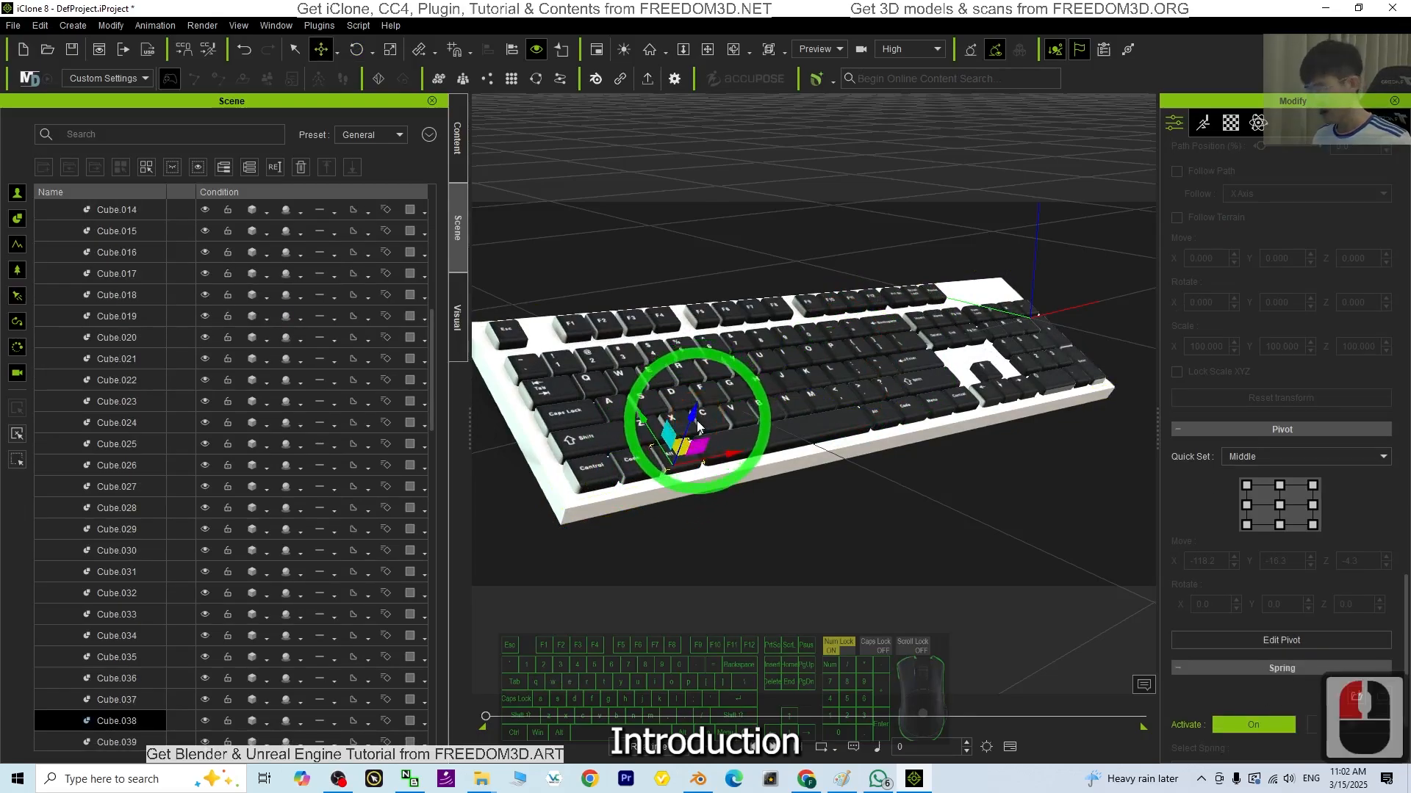
key("ctrl+z")
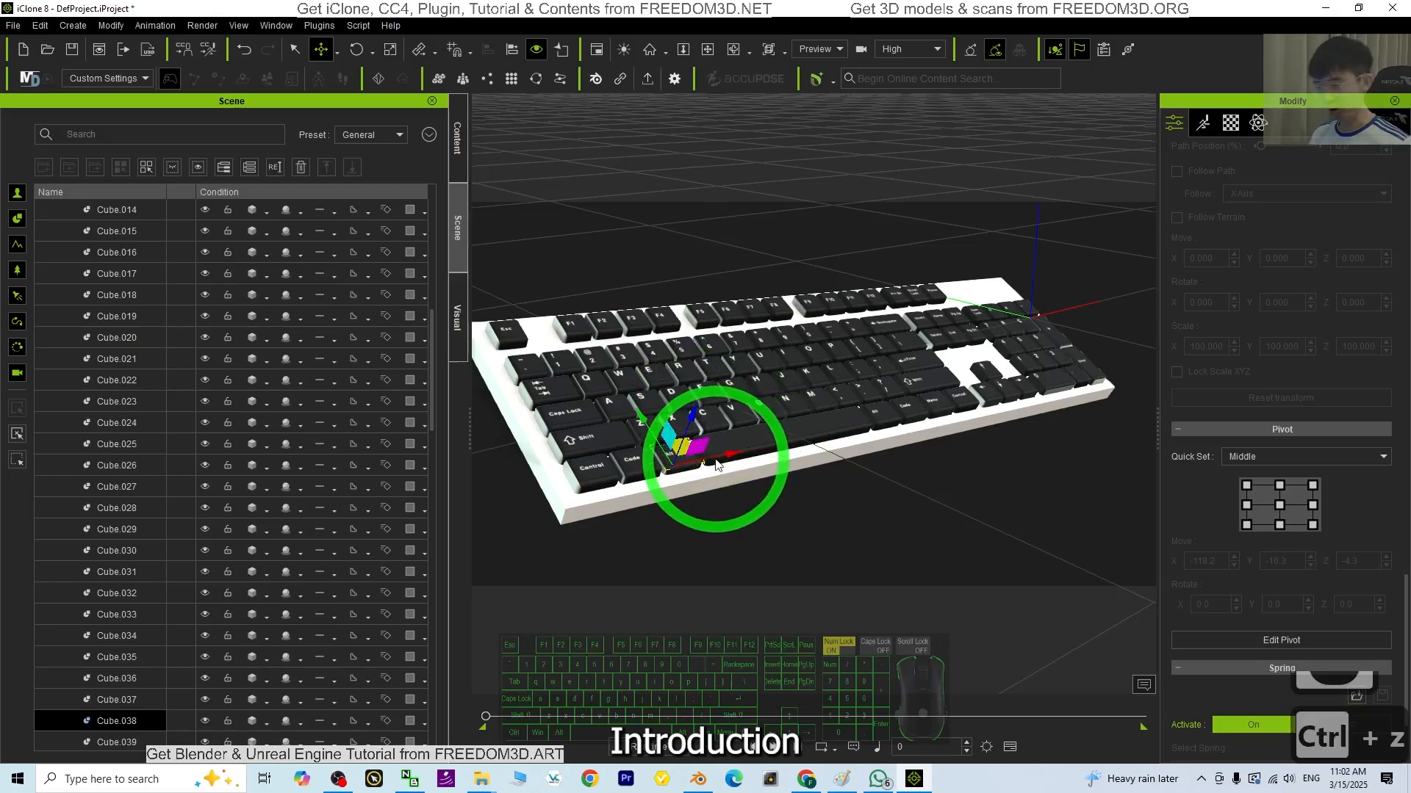
Step: Switch to Blender to view the finished keyboard model, and return to iClone
left_click(698, 780)
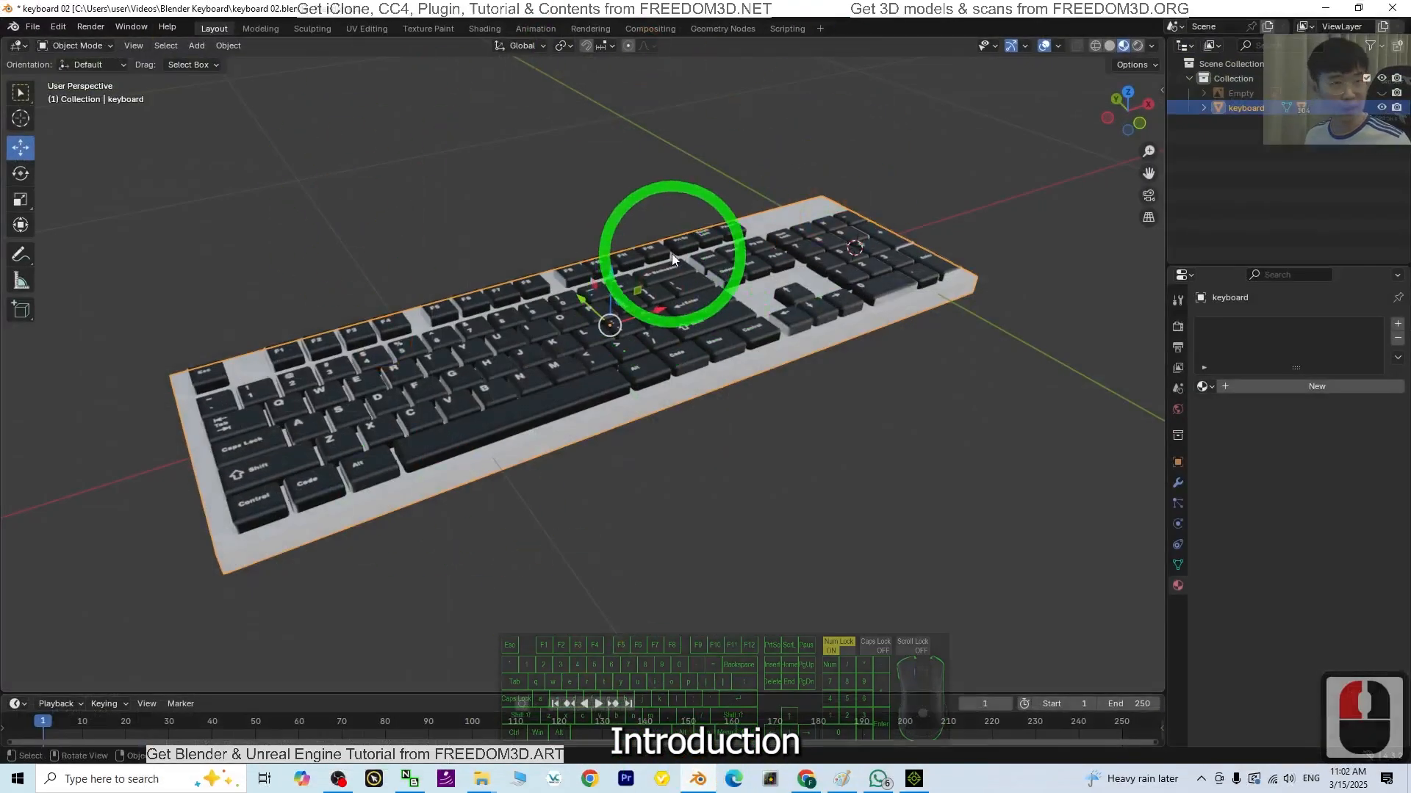
scroll(763, 334, "up", 2)
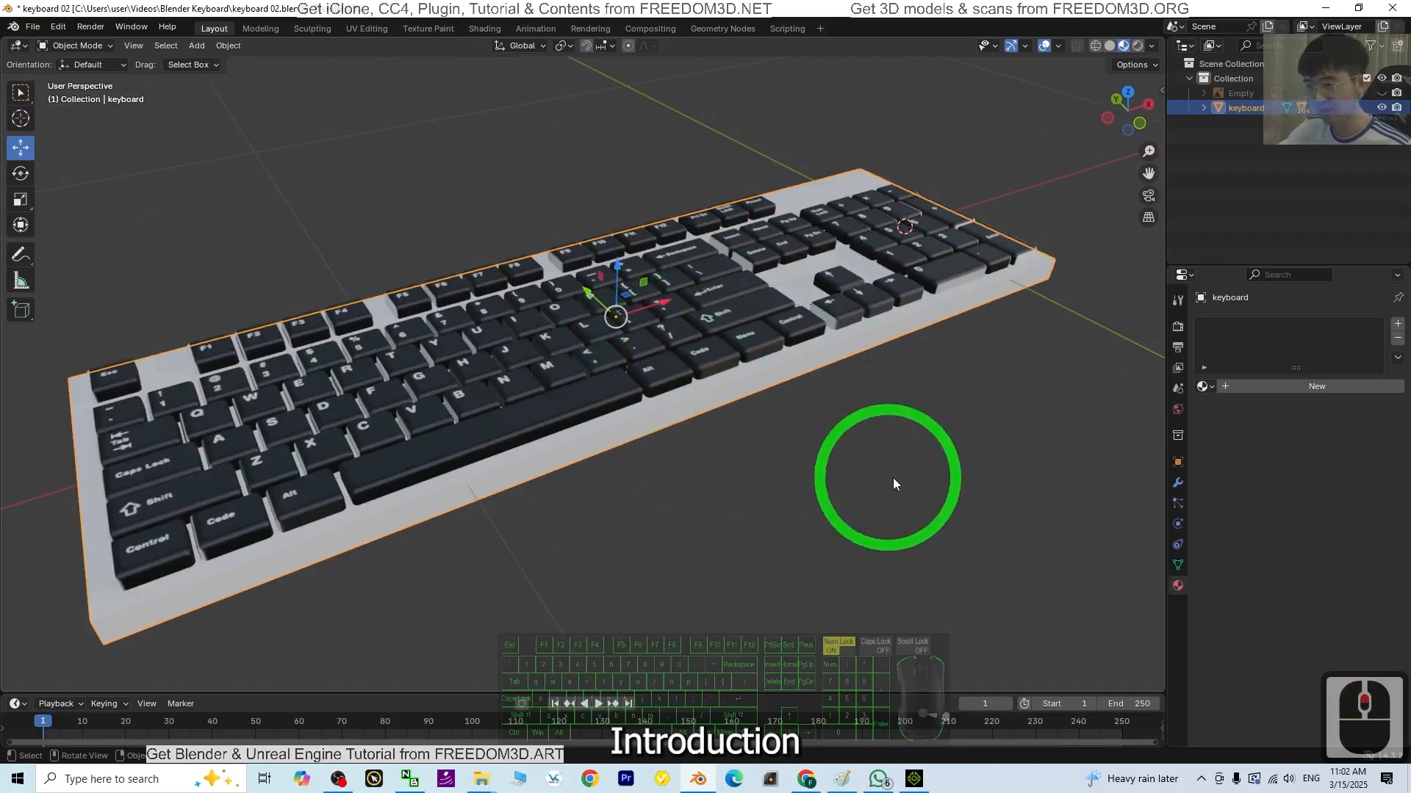
left_click(914, 781)
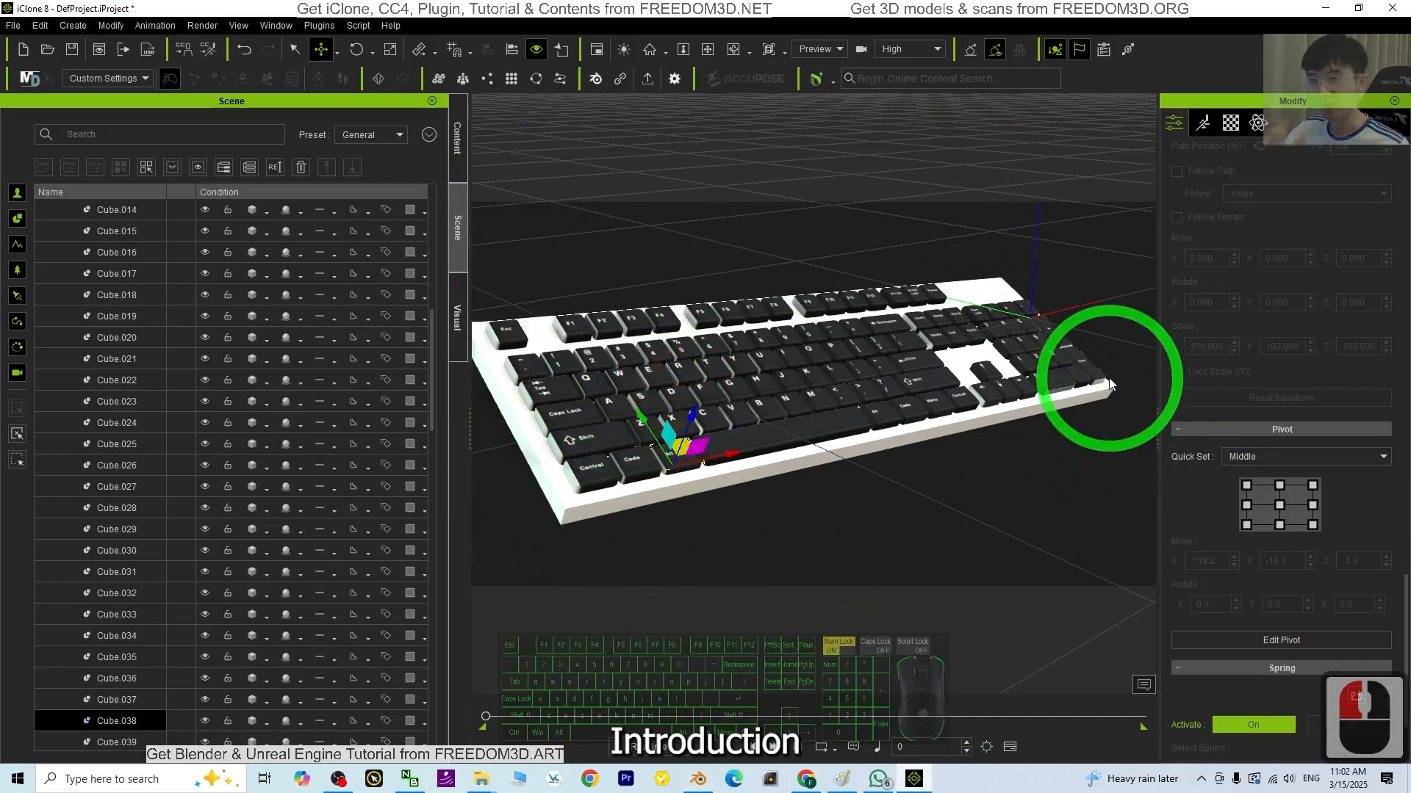
Step: Try moving the up-arrow keycap vertically down into the keyboard body and undo the move
scroll(933, 416, "up", 4)
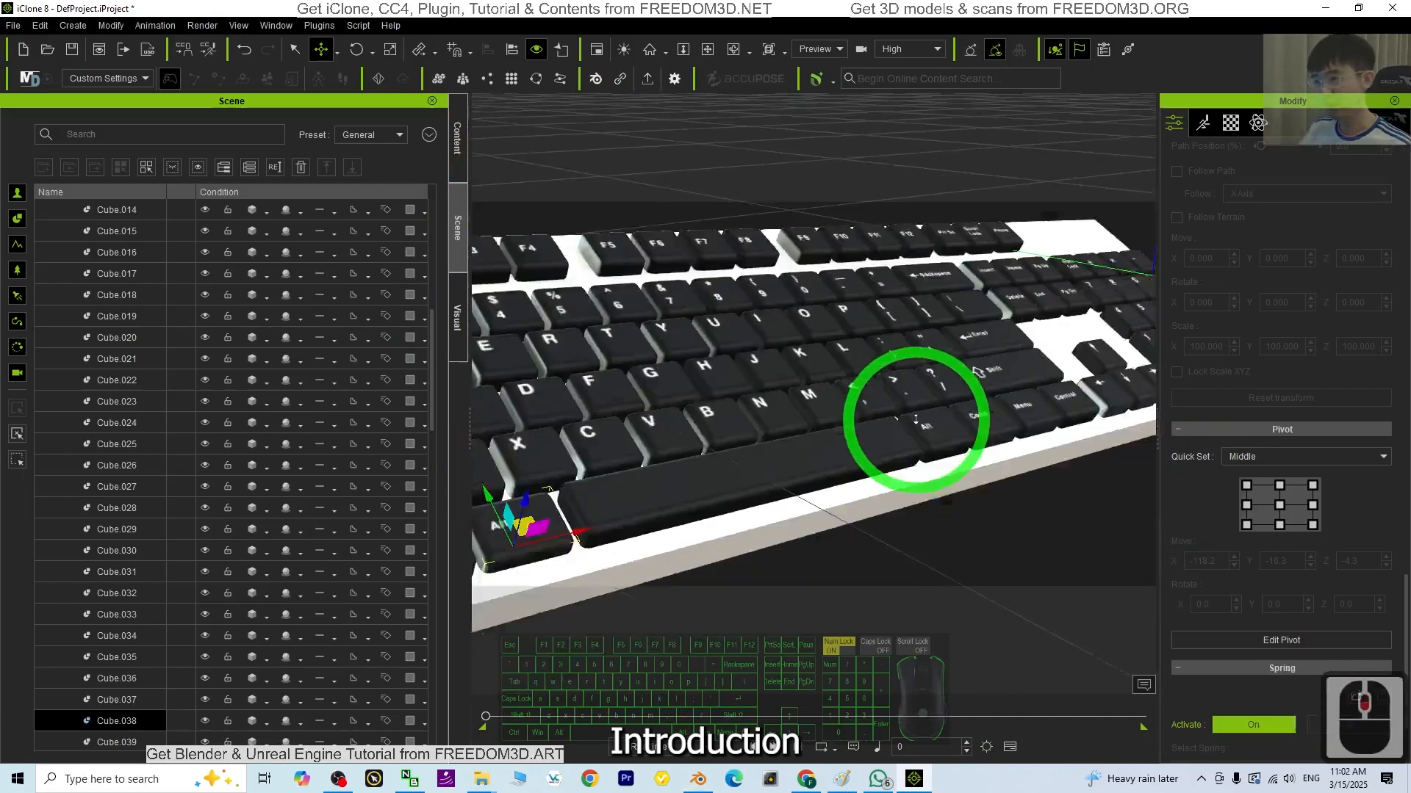
scroll(913, 421, "down", 4)
key("x")
left_click_drag(841, 390, 785, 411)
key("c")
left_click_drag(786, 412, 860, 428)
key("x")
left_click_drag(885, 495, 760, 439)
key("c")
left_click(834, 480)
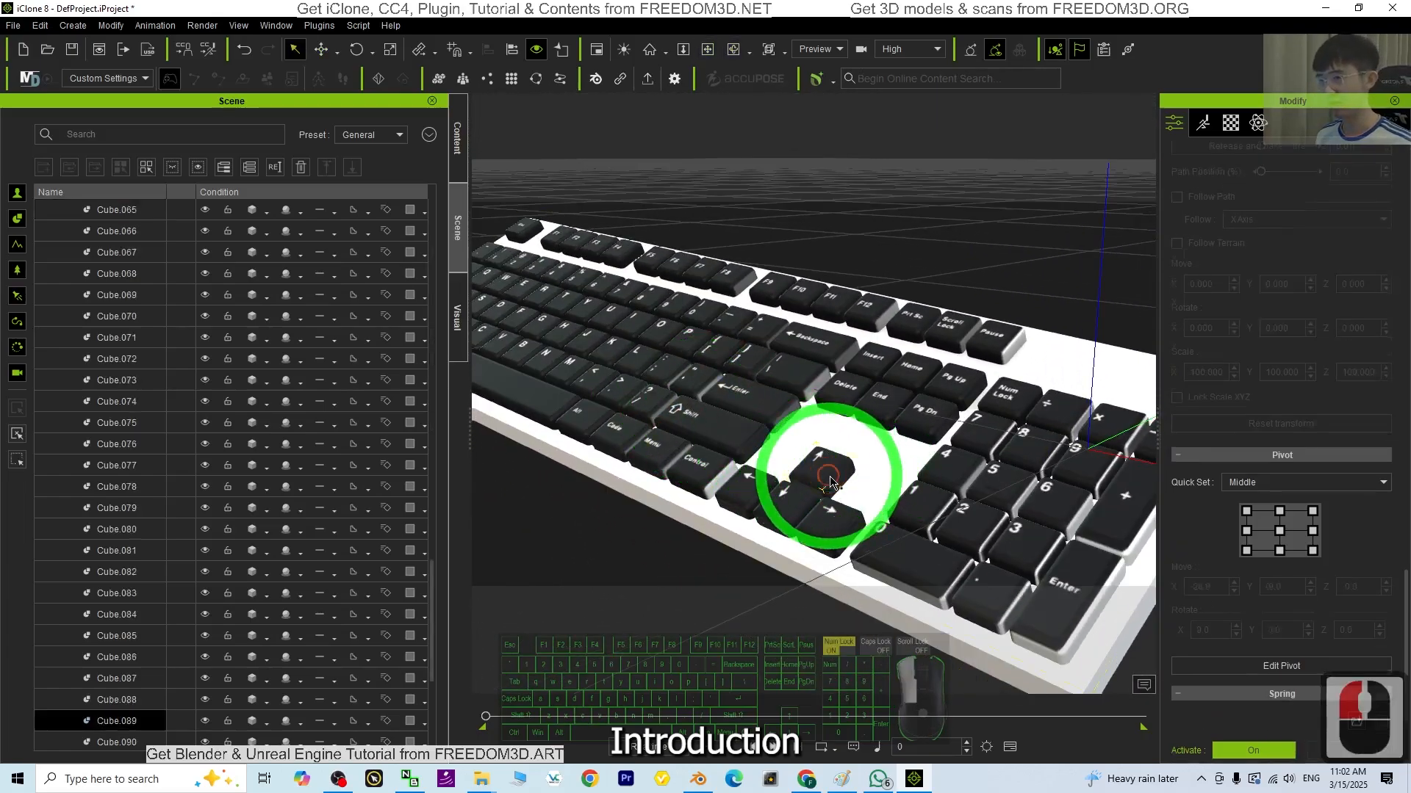
scroll(843, 479, "down", 3)
scroll(827, 440, "up", 1)
scroll(827, 441, "up", 3)
key("w")
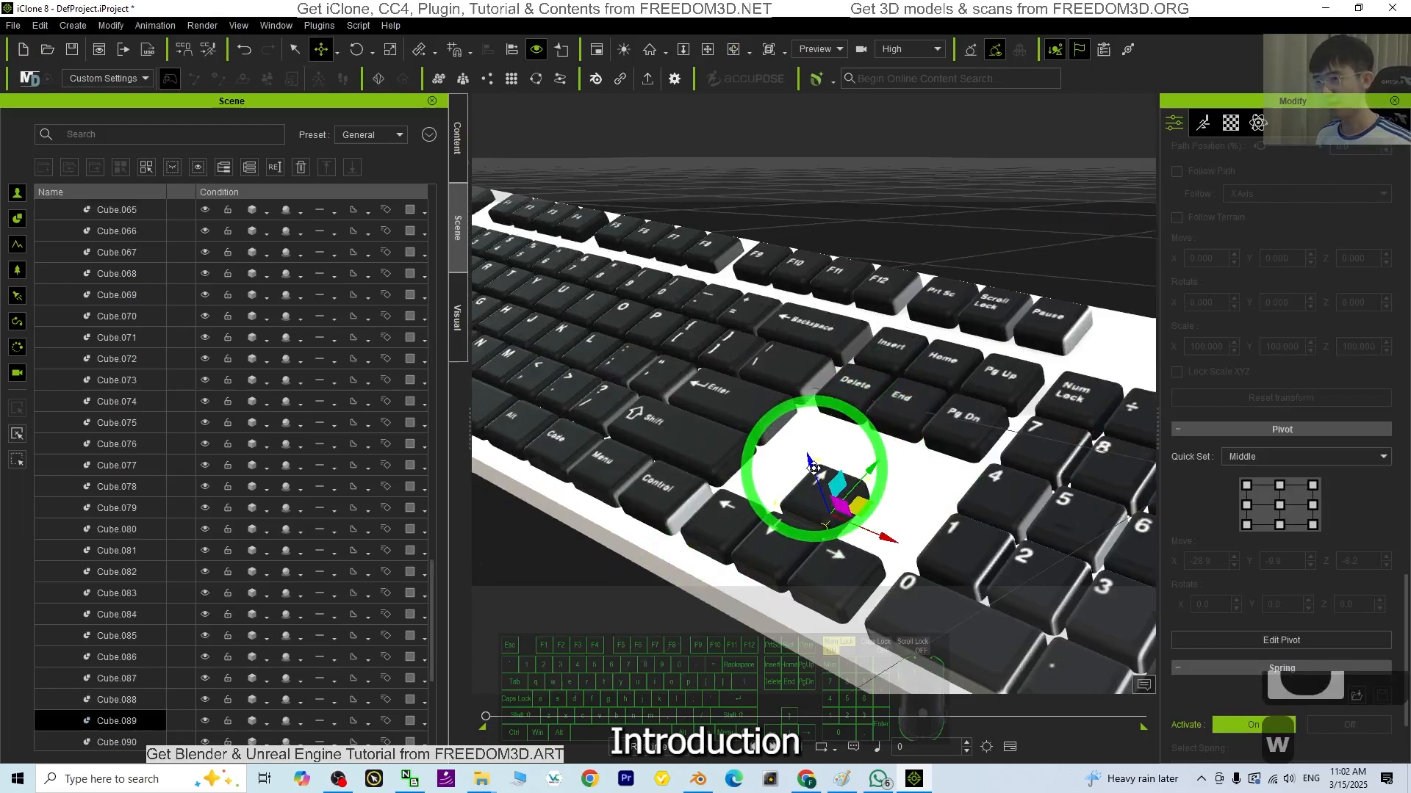
left_click_drag(816, 473, 794, 592)
key("ctrl+z")
scroll(717, 522, "down", 5)
key("c")
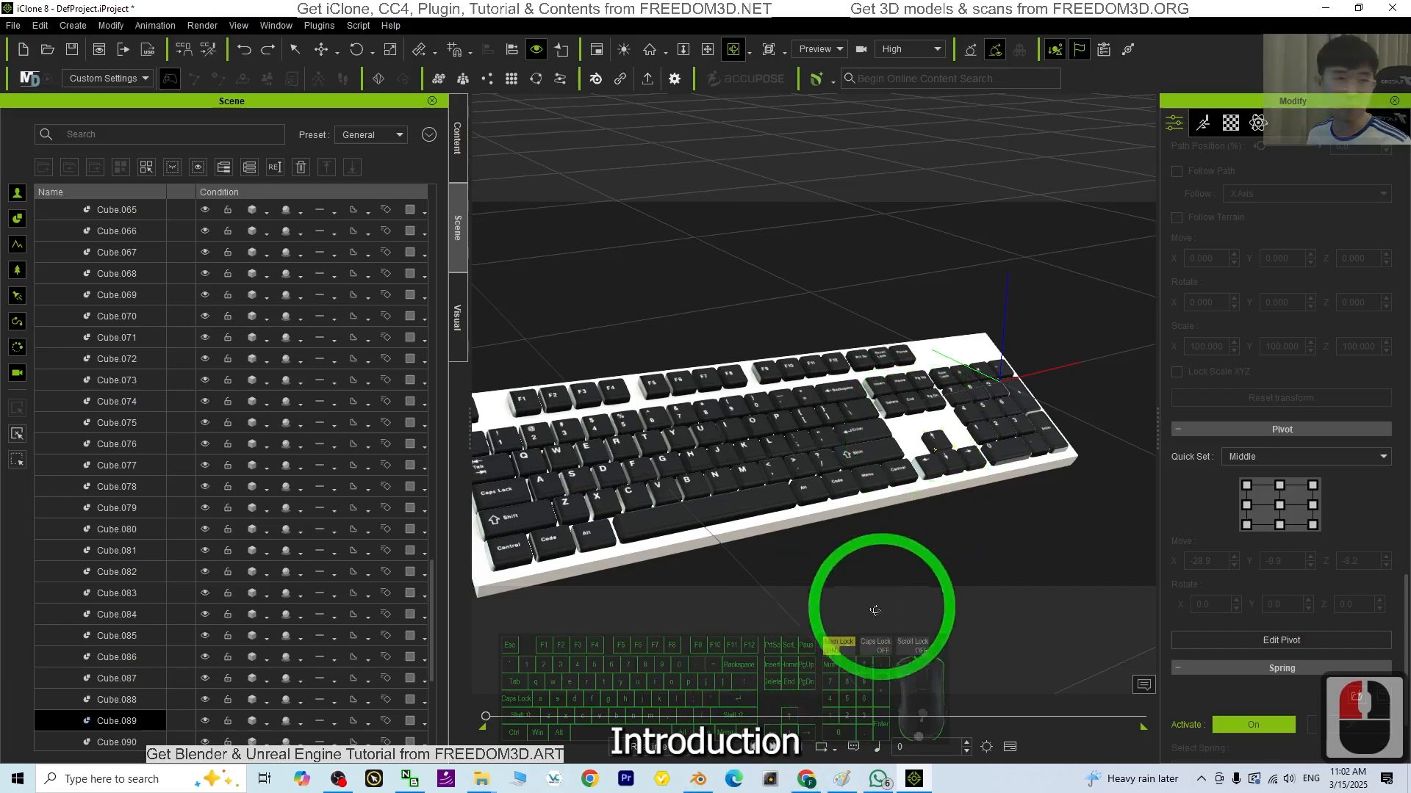
left_click(691, 783)
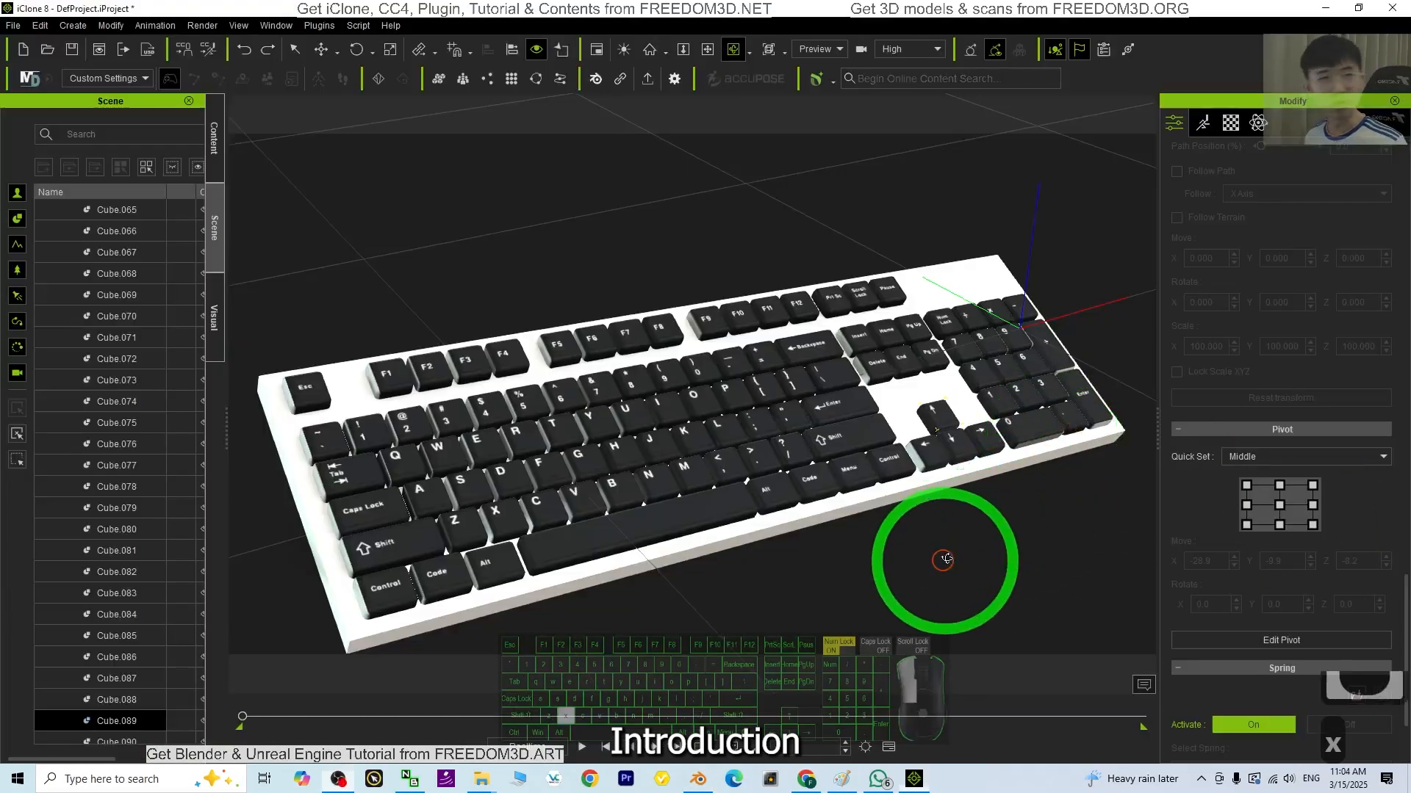
left_click_drag(945, 567, 704, 451)
key("q")
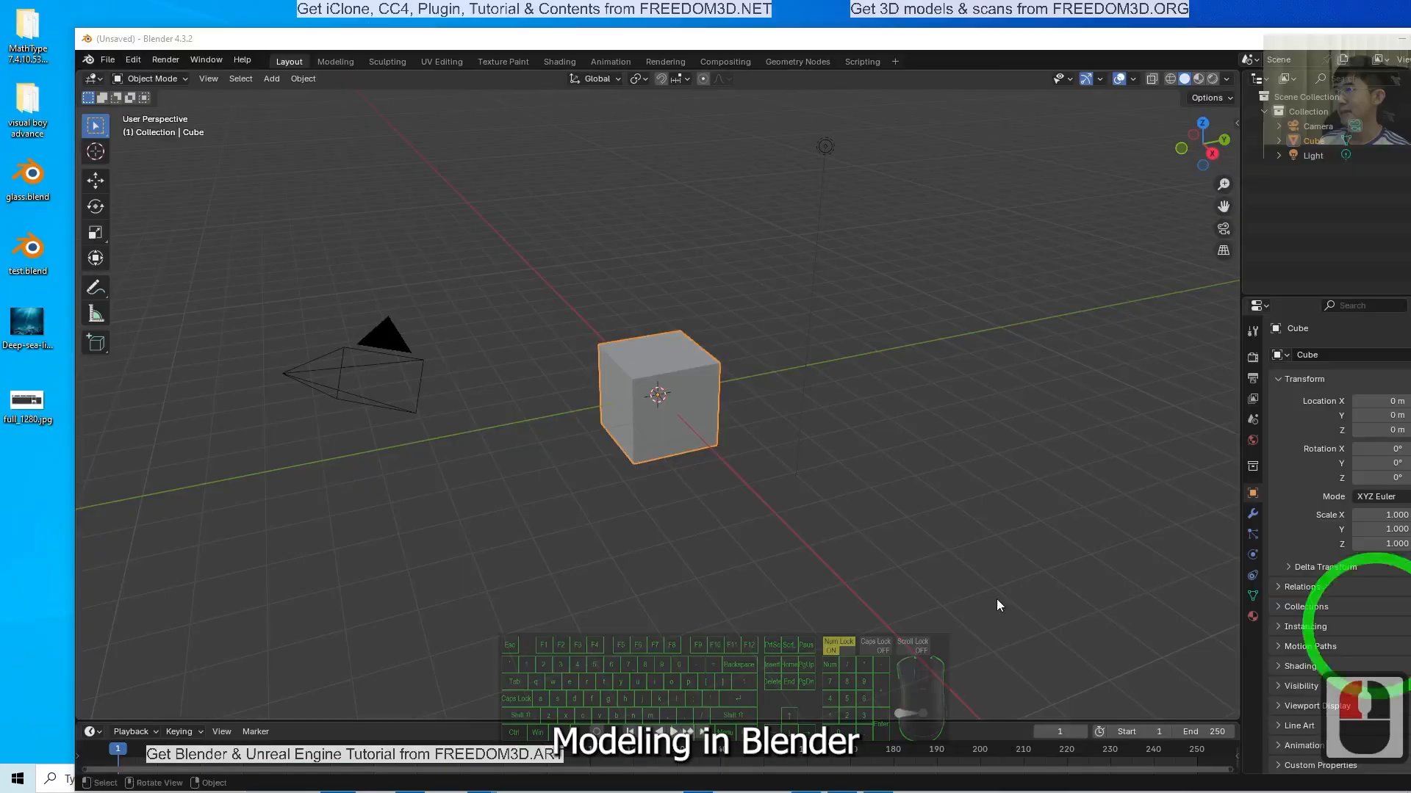
Step: Open full_1280.jpg from the desktop to examine the keyboard layout, and return to Blender
left_click(19, 345)
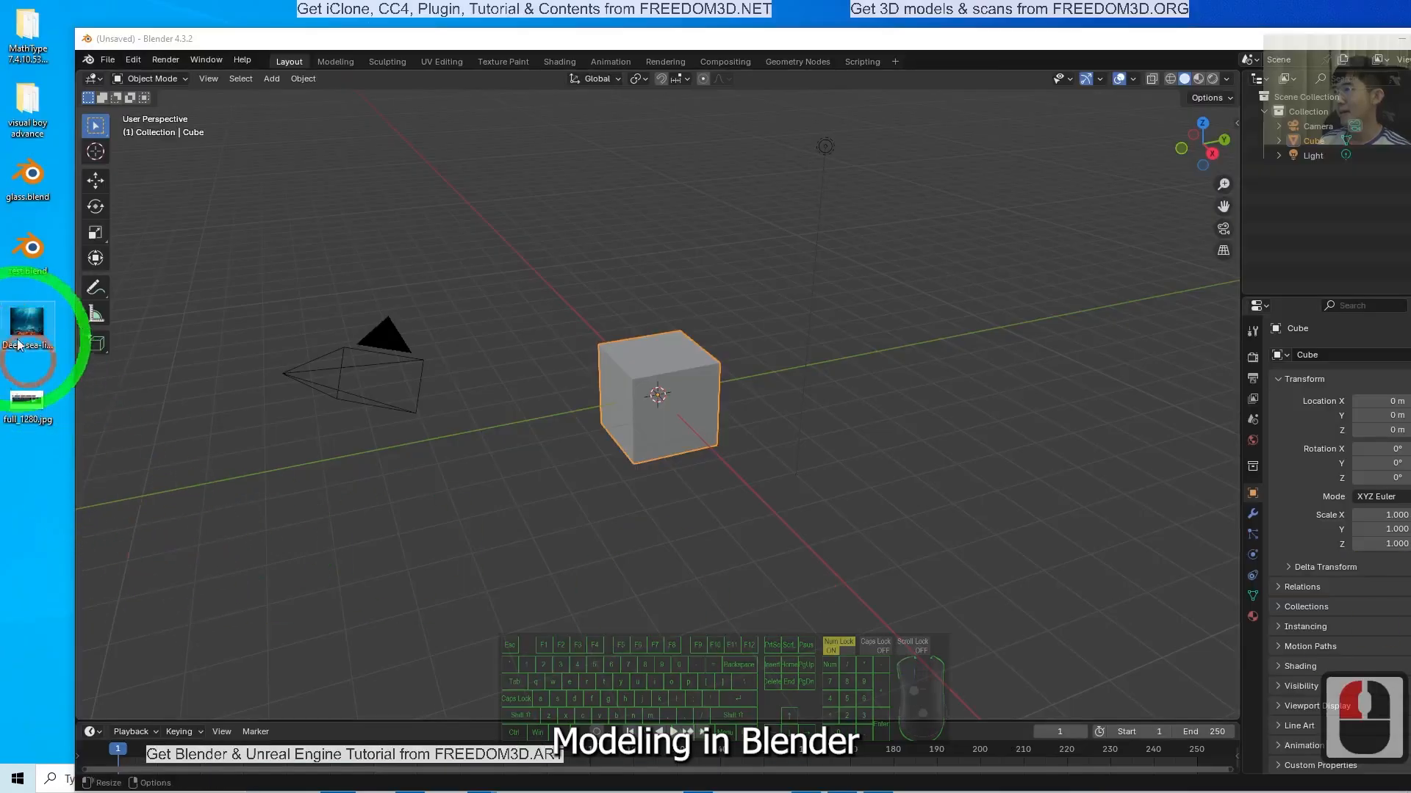
double_click(25, 397)
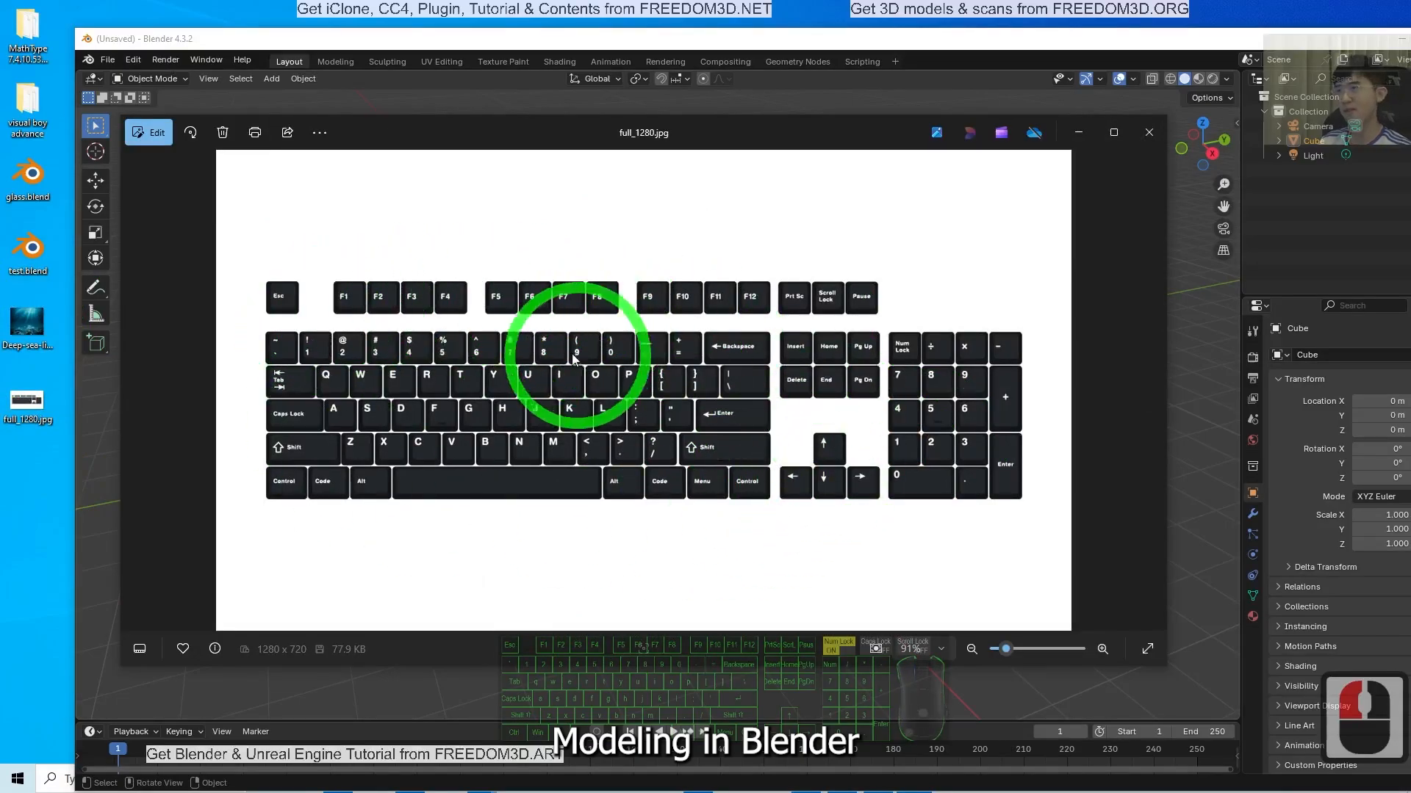
left_click(991, 49)
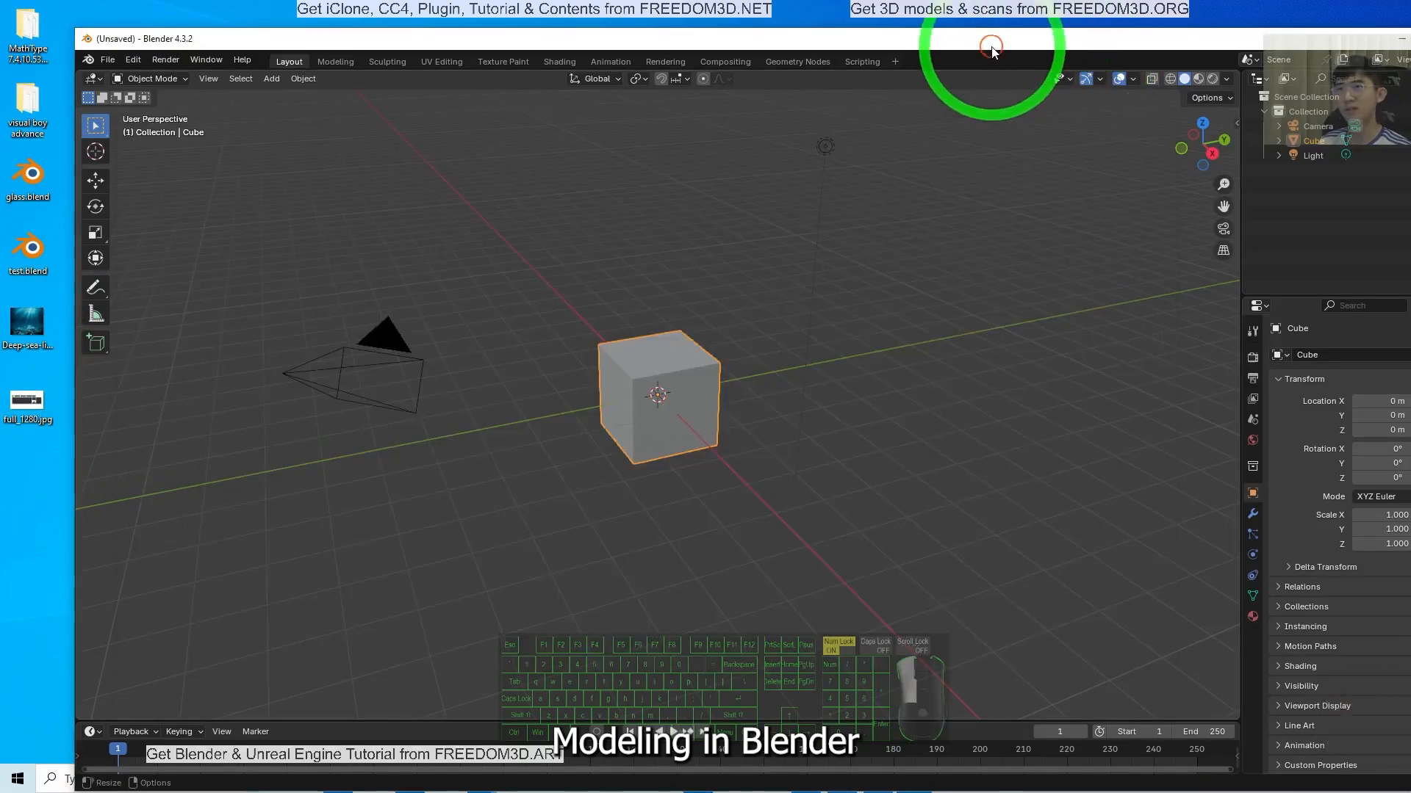
Step: Delete all default objects, the cube, camera and light, from the new Blender scene
left_click(723, 244)
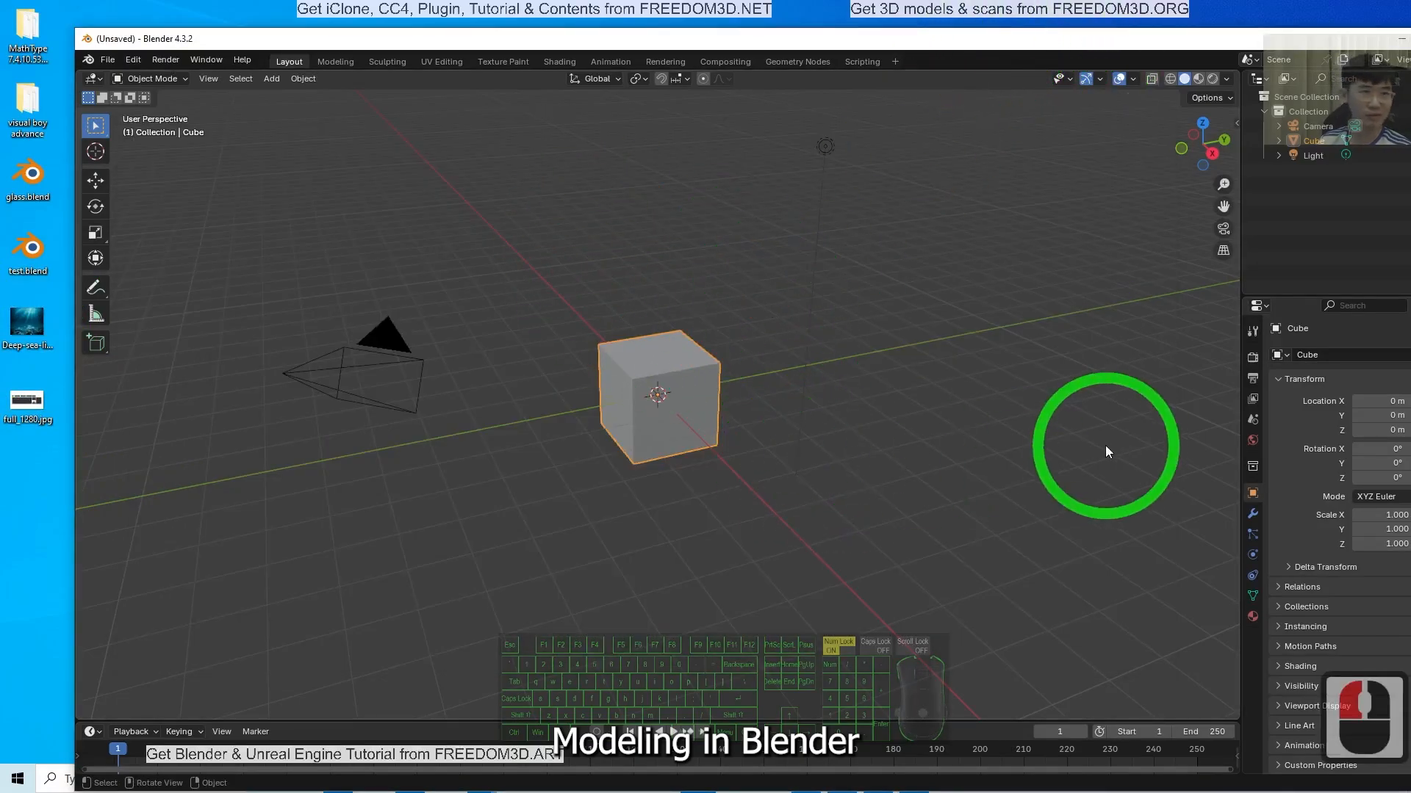
left_click(456, 500)
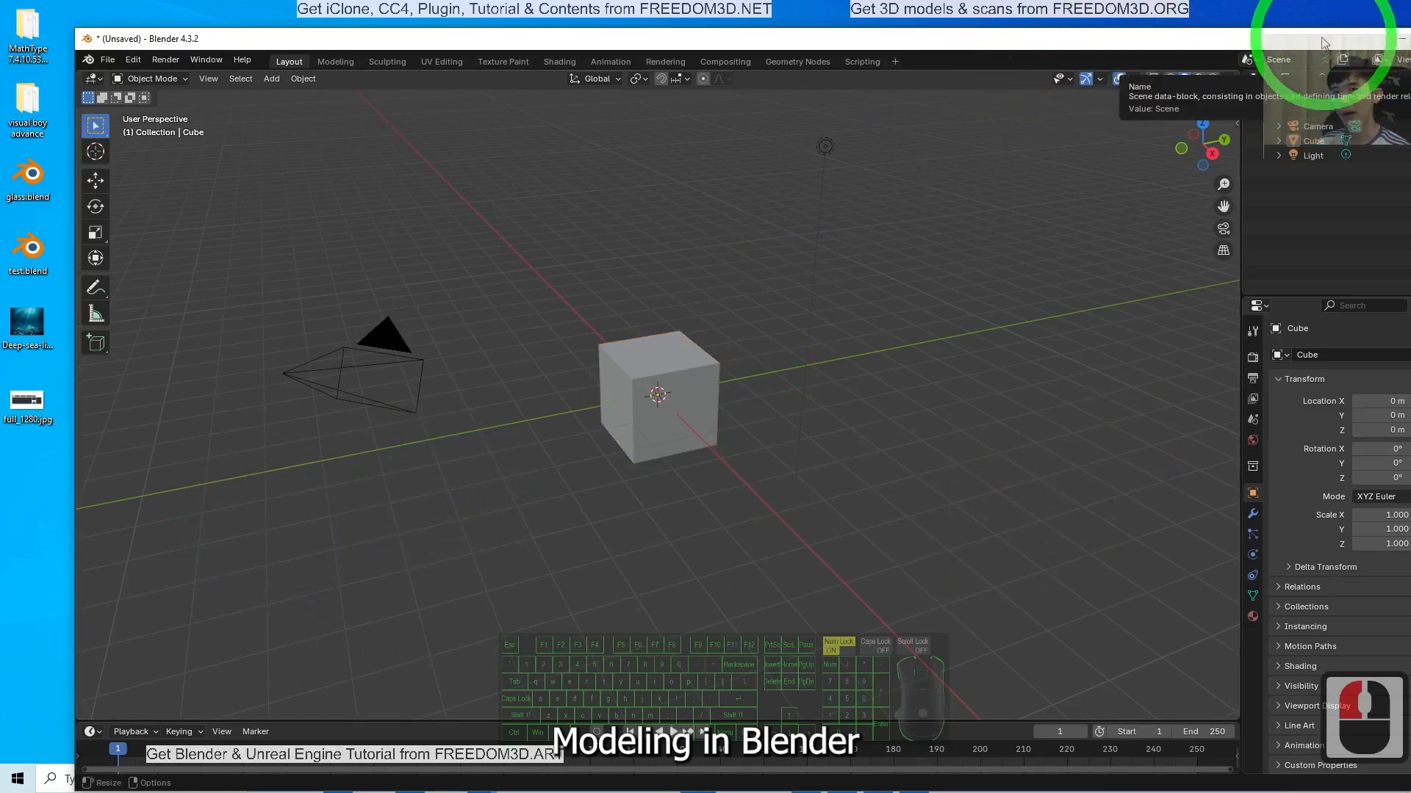
left_click_drag(1322, 38, 1310, 37)
left_click(550, 551)
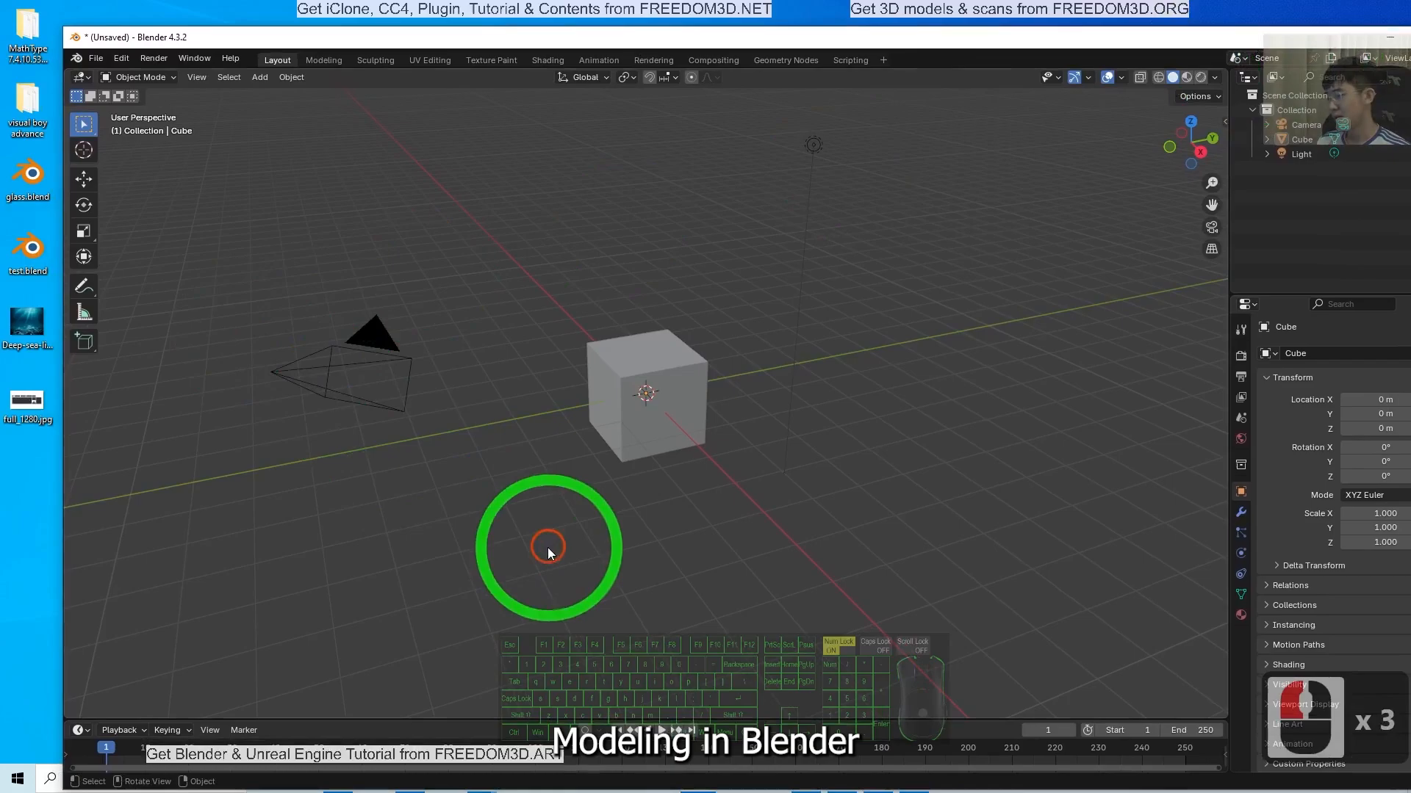
key("a")
key("Delete")
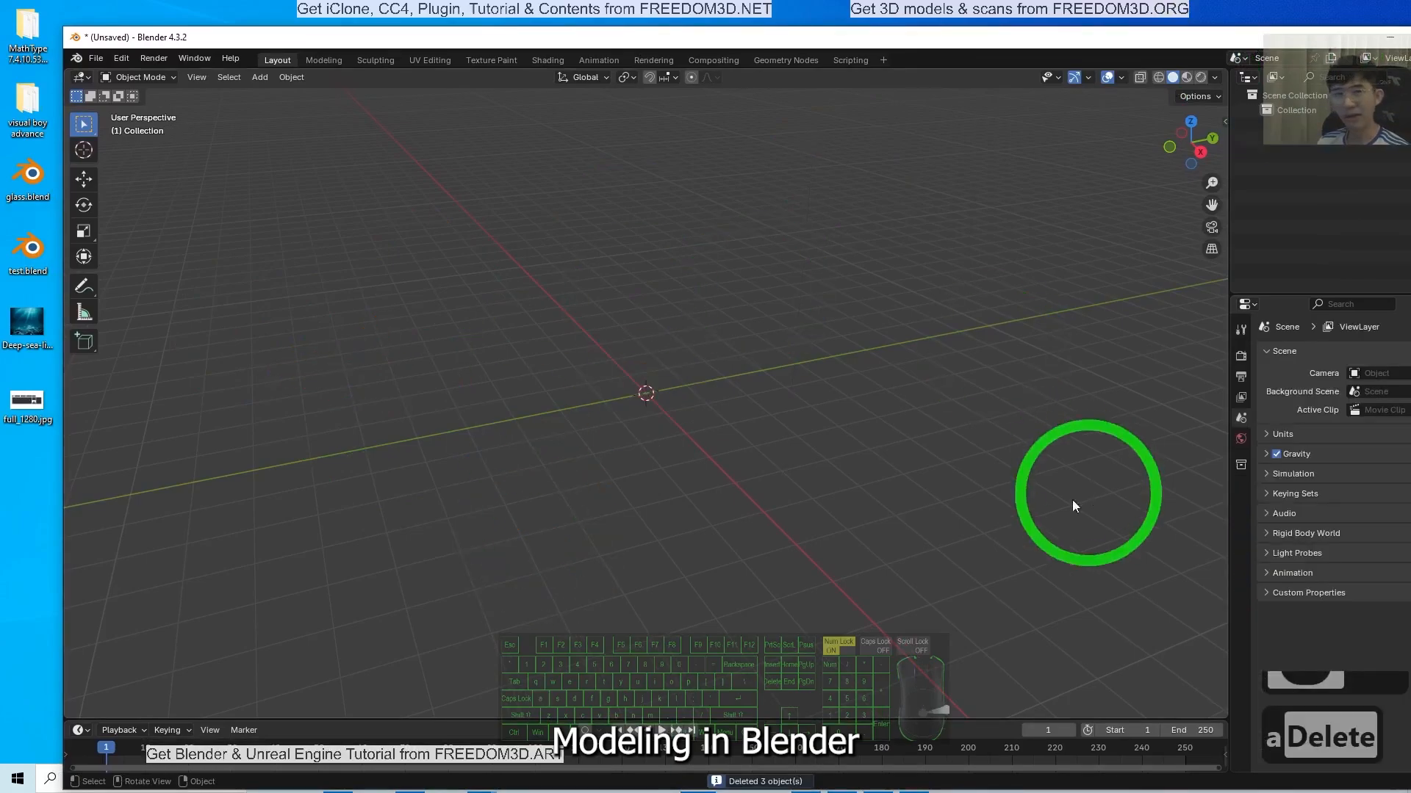
Step: View the full_1280.jpg keyboard image again, and maximize the Blender window
double_click(26, 397)
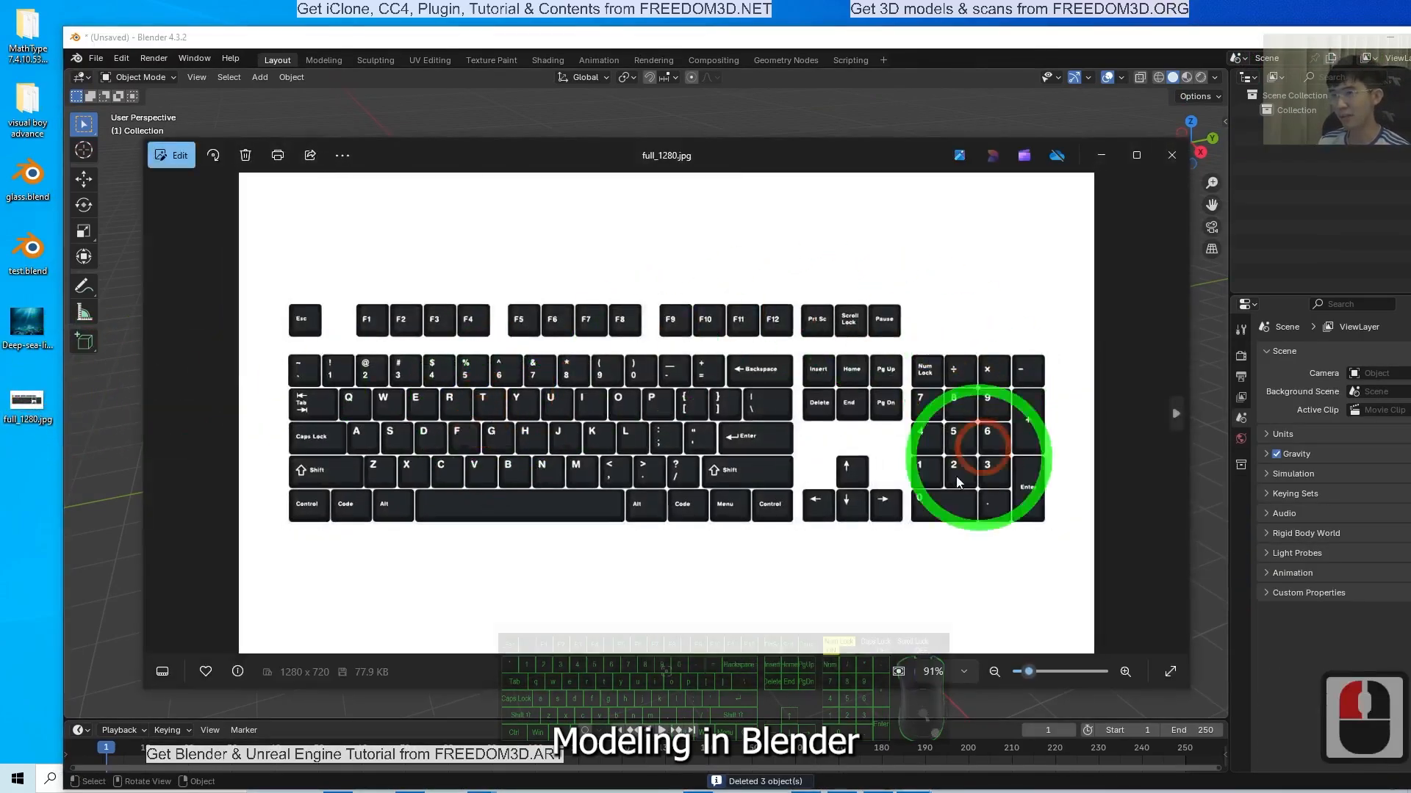
left_click(1218, 42)
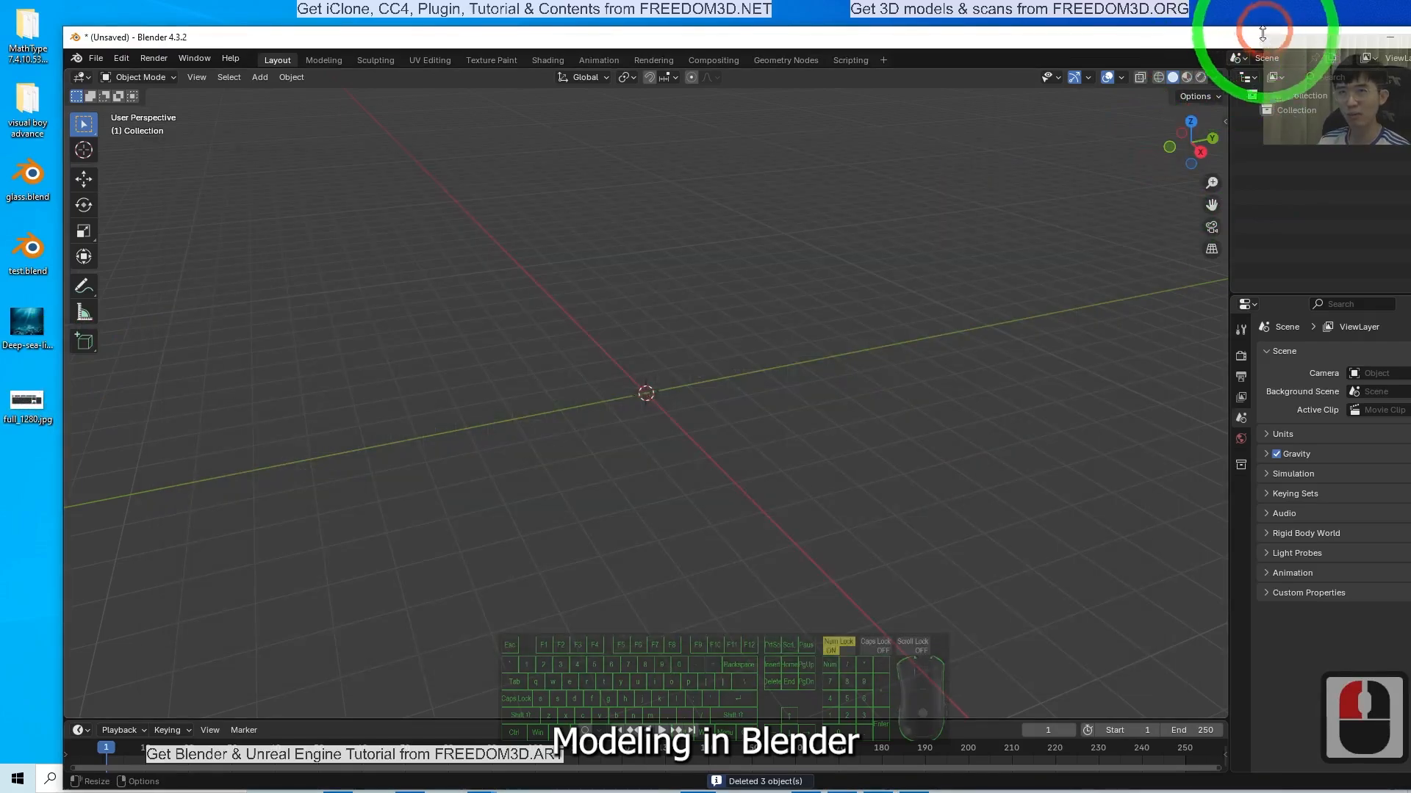
left_click_drag(1271, 34, 1167, 0)
left_click(455, 330)
Step: Add full_1280.jpg from the Desktop folder to the scene as a reference image
scroll(603, 348, "up", 3)
middle_click_drag(765, 395, 770, 439)
left_click(165, 45)
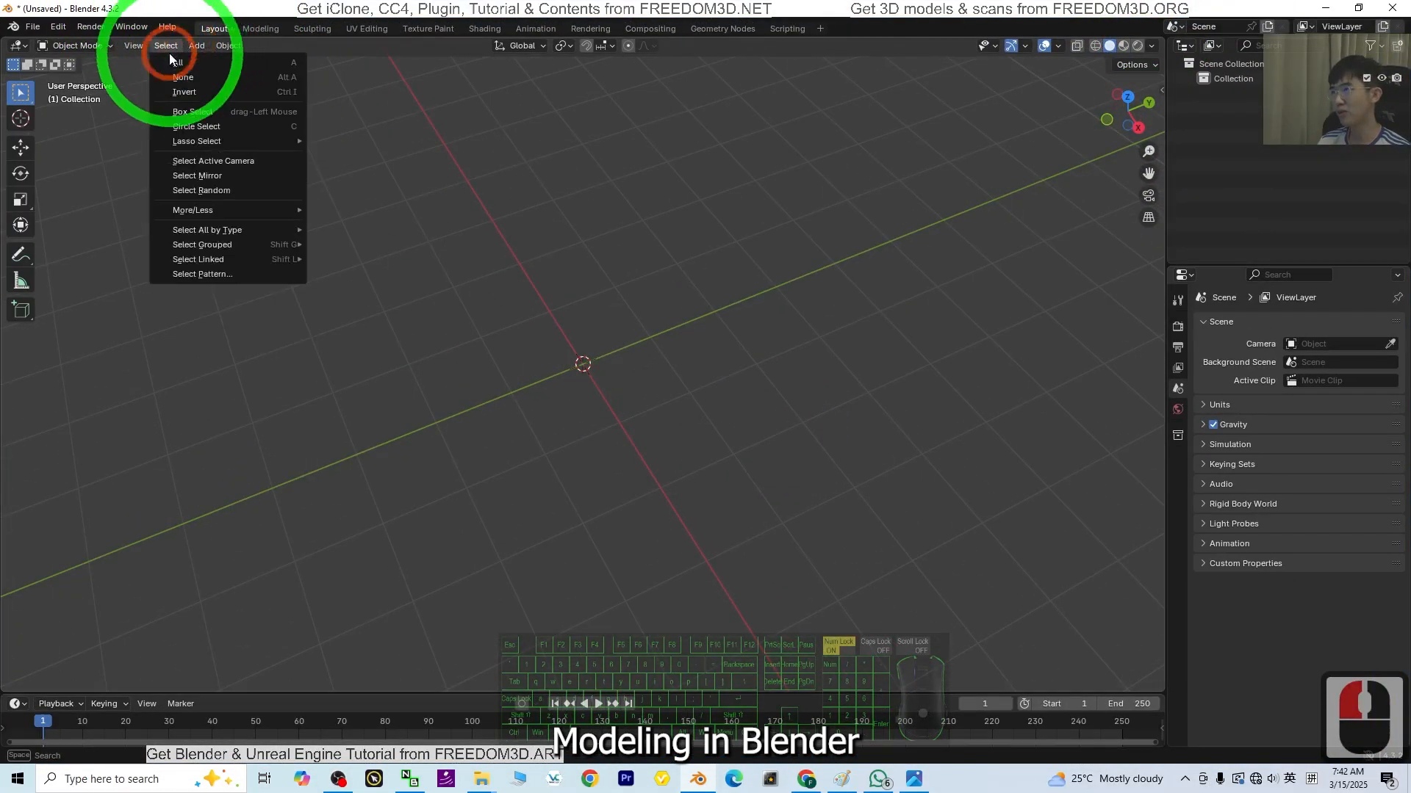
left_click(197, 47)
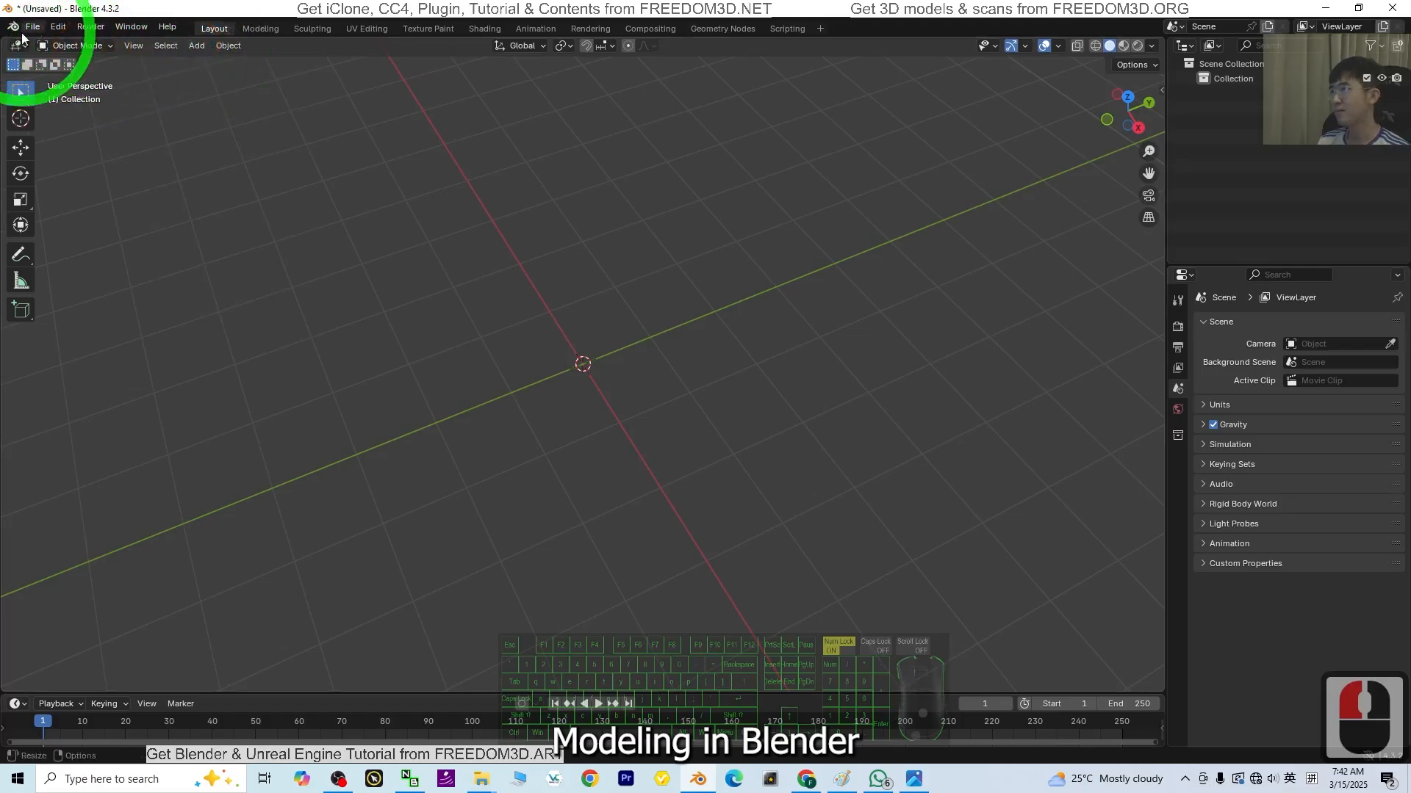
left_click(196, 46)
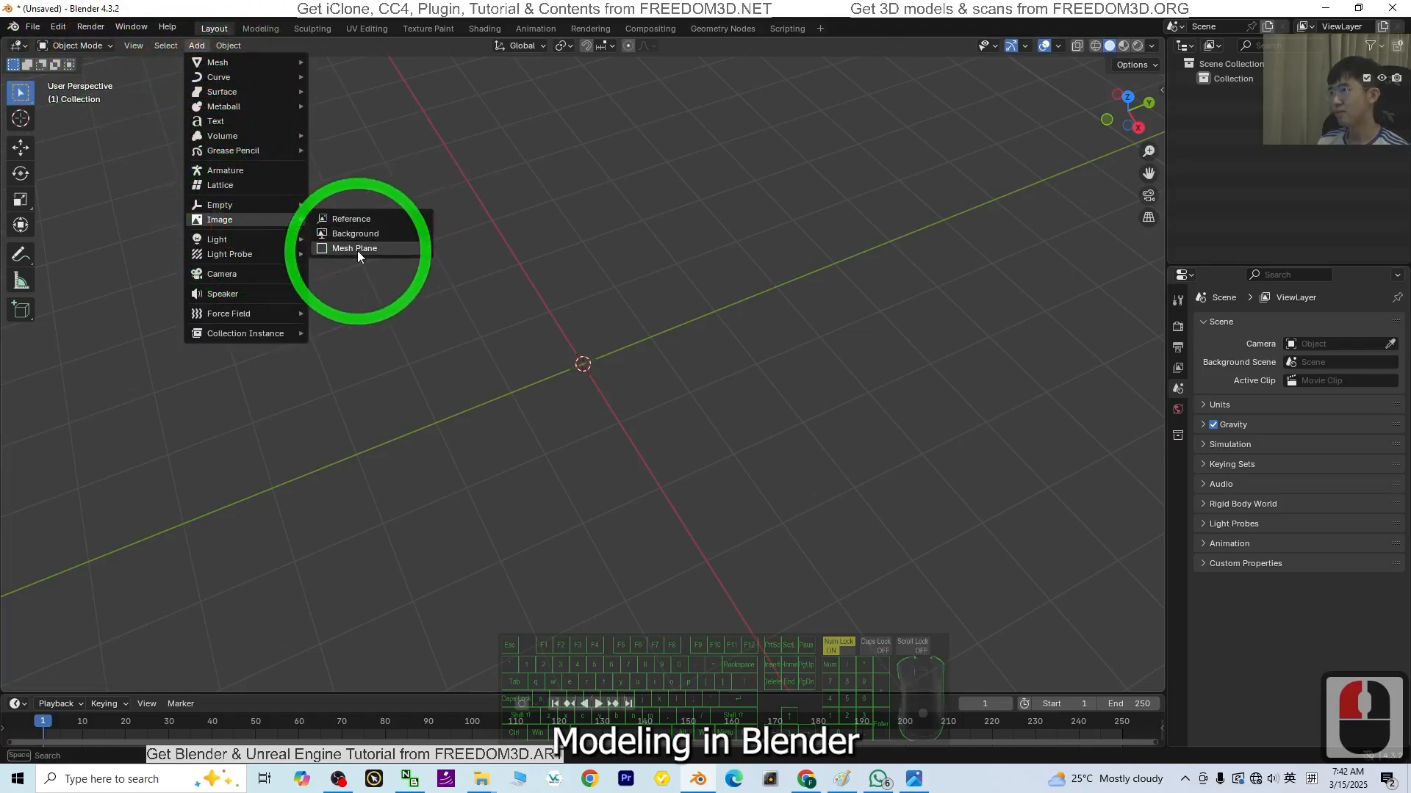
left_click(355, 219)
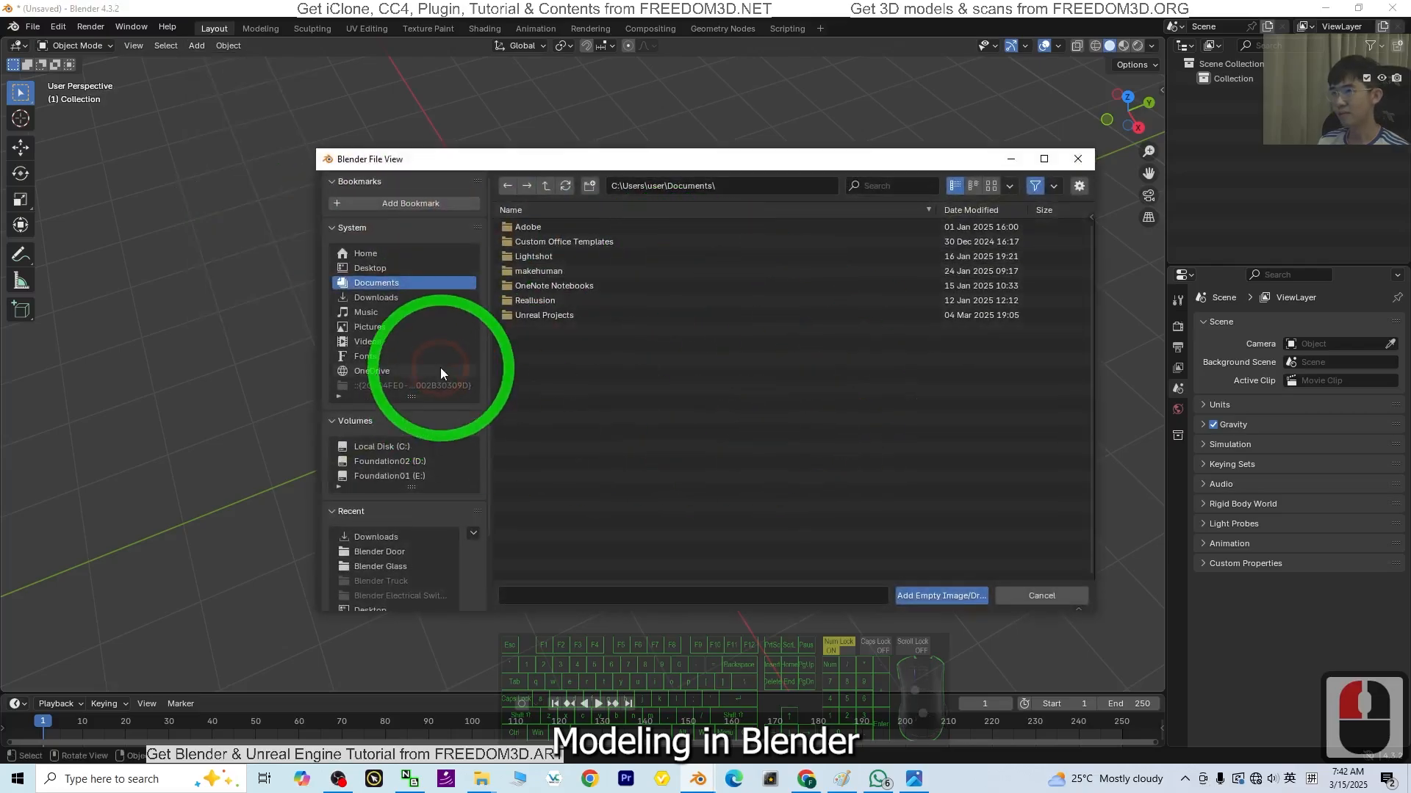
left_click(372, 267)
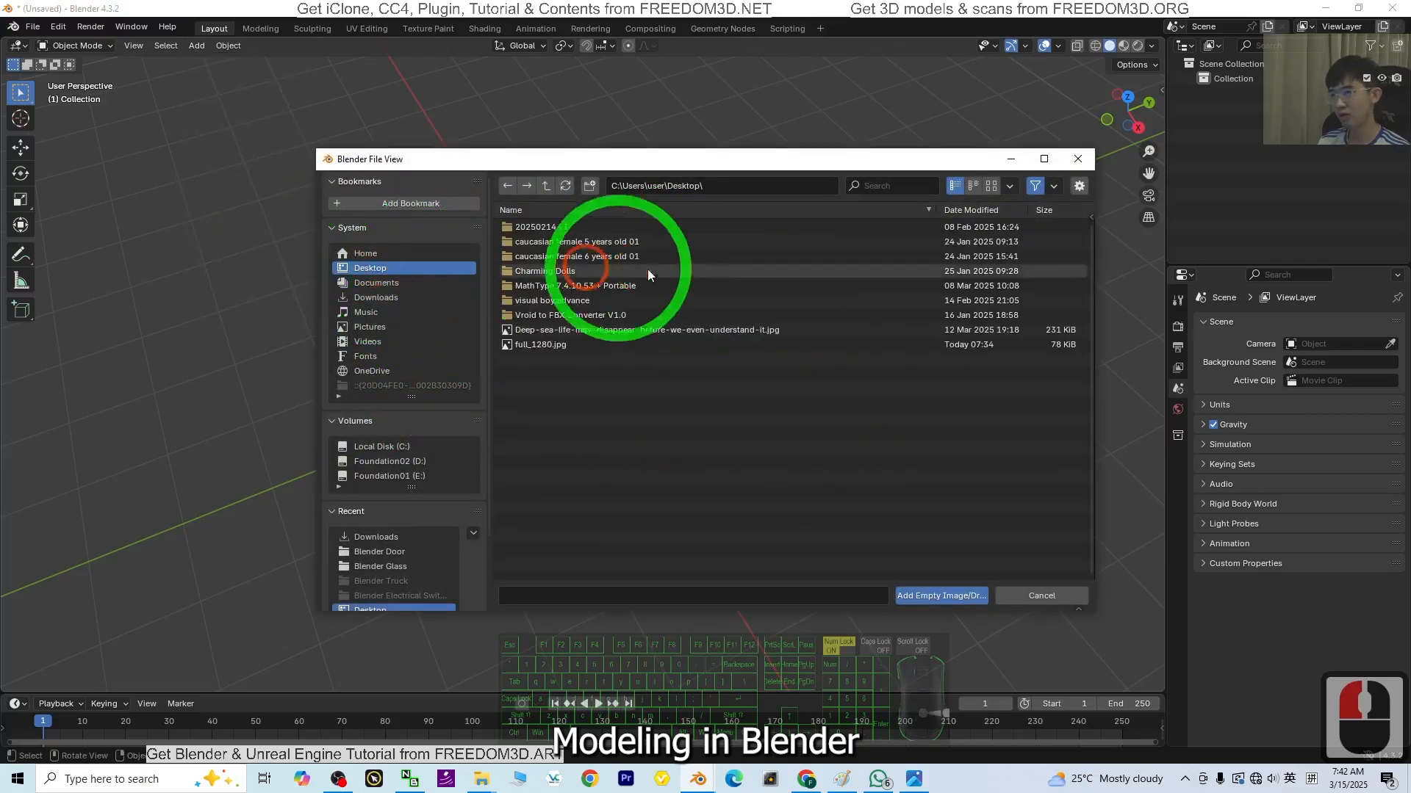
double_click(526, 347)
Step: Set the reference image's X, Y and Z rotation to 0° so it lies flat on the grid
middle_click_drag(686, 372, 718, 453)
left_click(1180, 483)
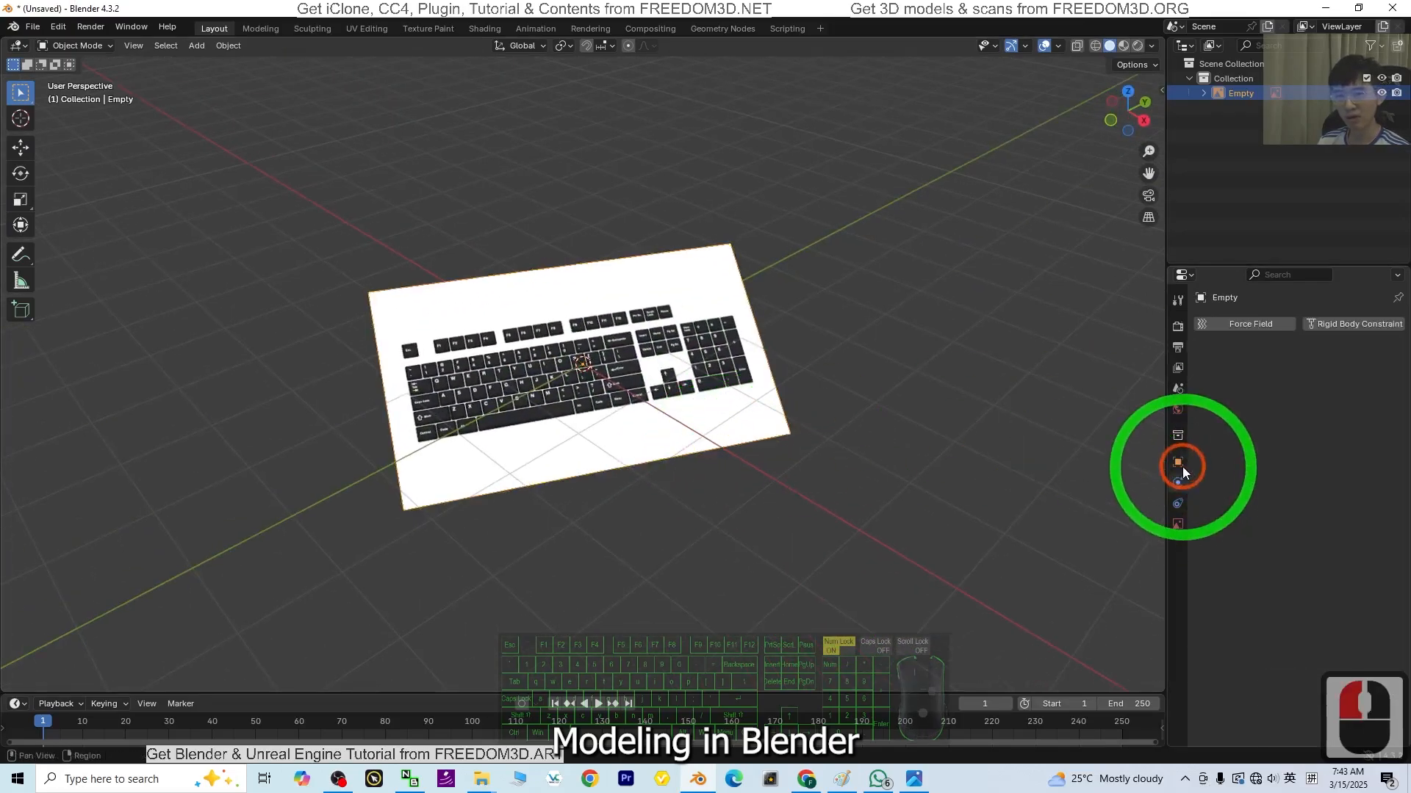
left_click(1179, 464)
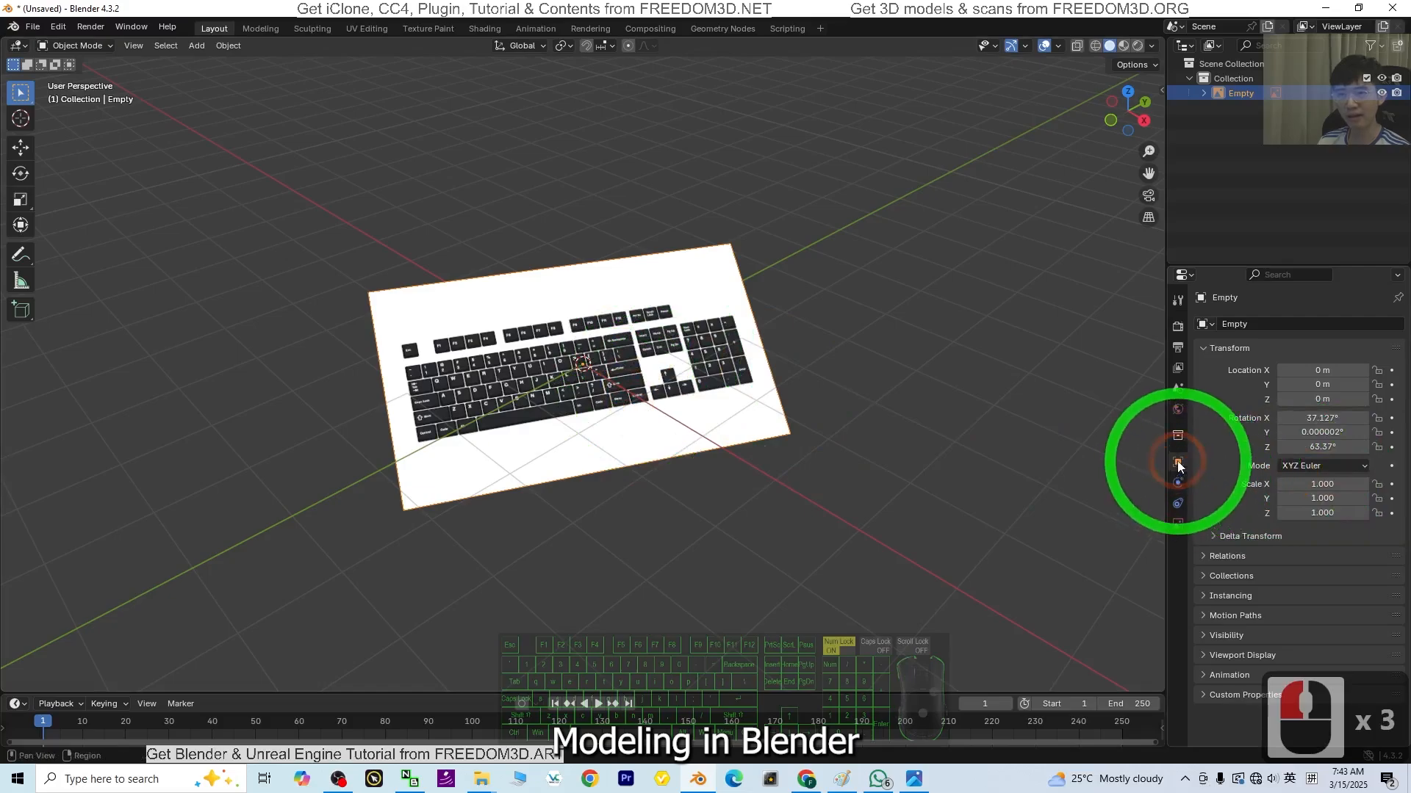
double_click(1327, 418)
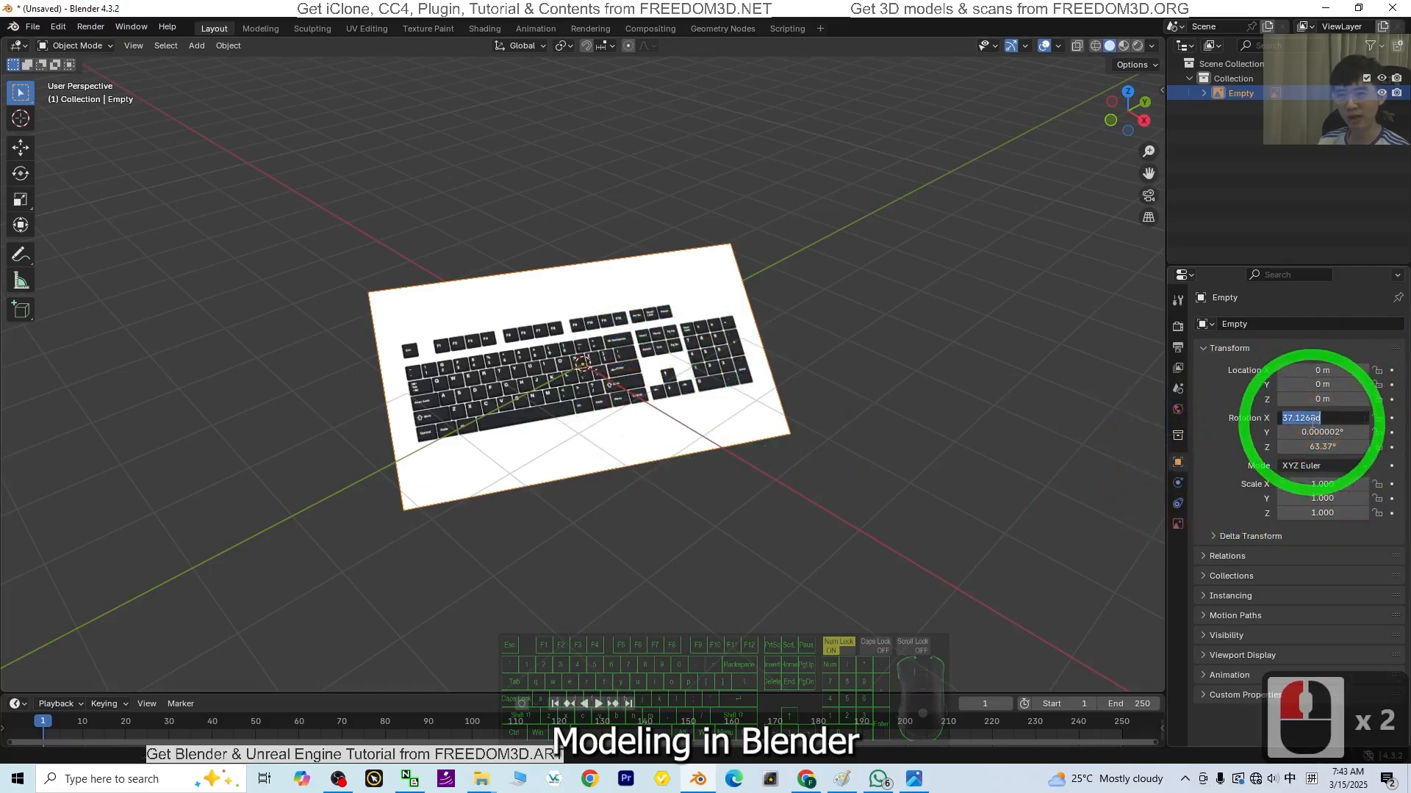
type("0")
key("Return")
double_click(1322, 434)
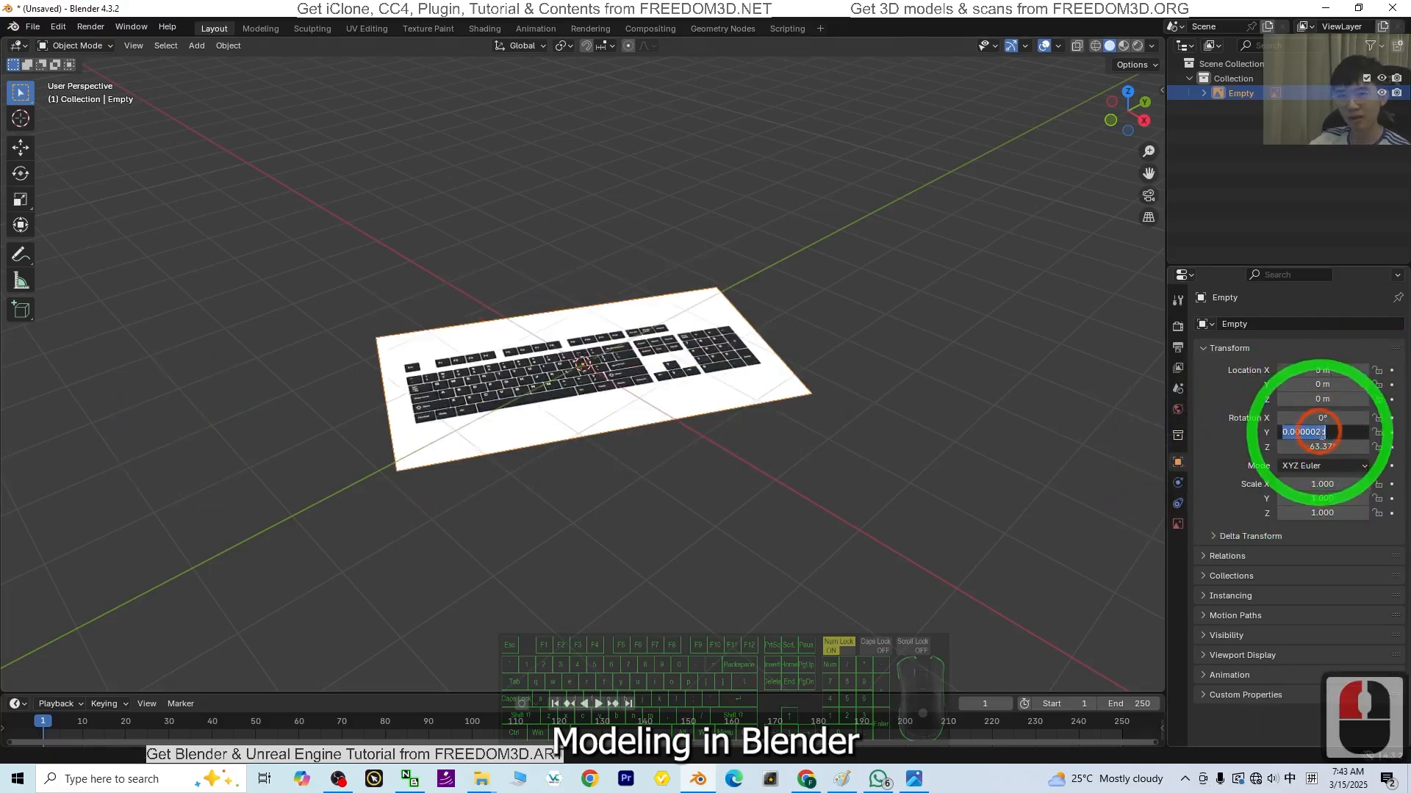
type("0")
double_click(1320, 446)
type("0")
key("Return")
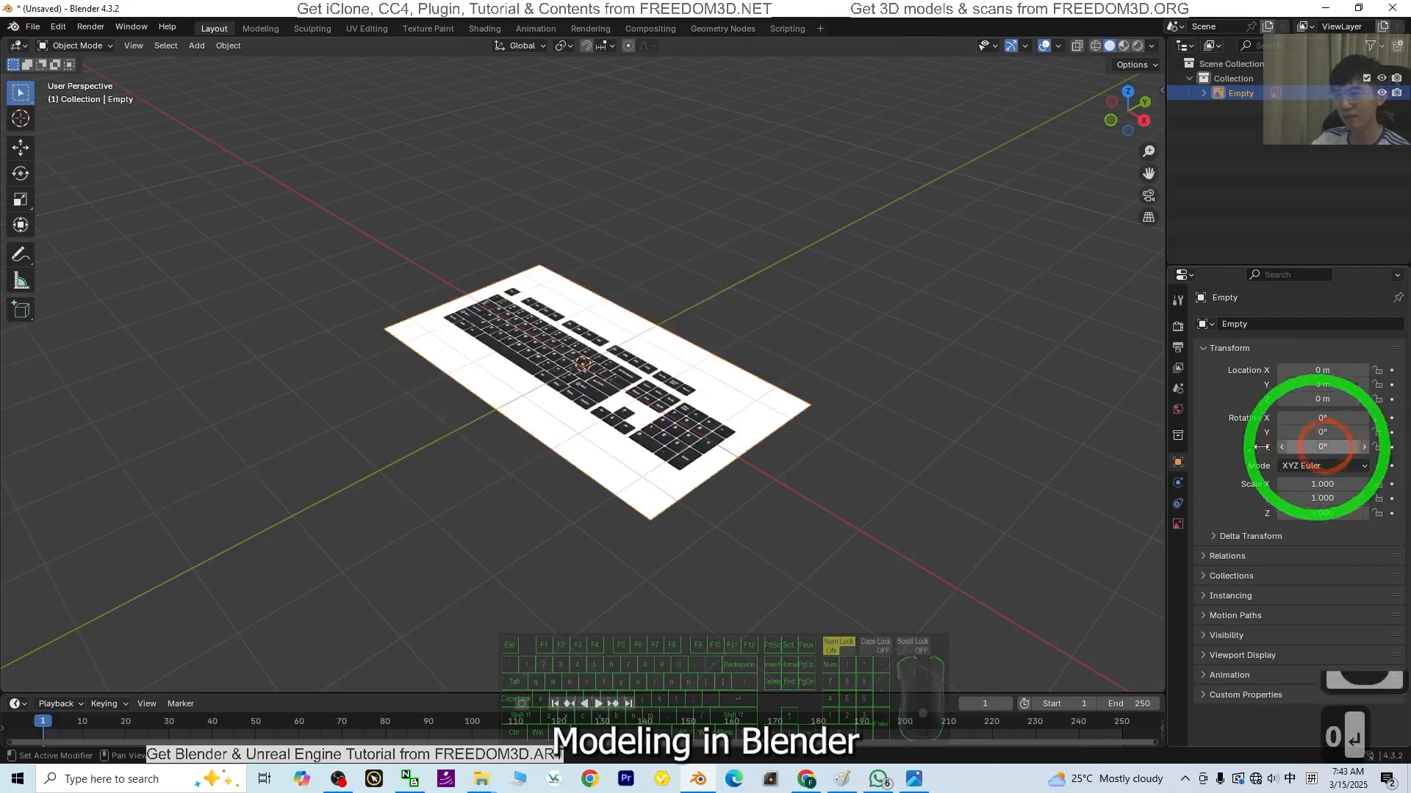
Step: Add a cube mesh to the scene on the keyboard reference image
scroll(609, 459, "up", 4)
scroll(609, 459, "down", 2)
middle_click_drag(433, 458, 586, 510)
scroll(689, 431, "up", 6)
scroll(676, 447, "down", 8)
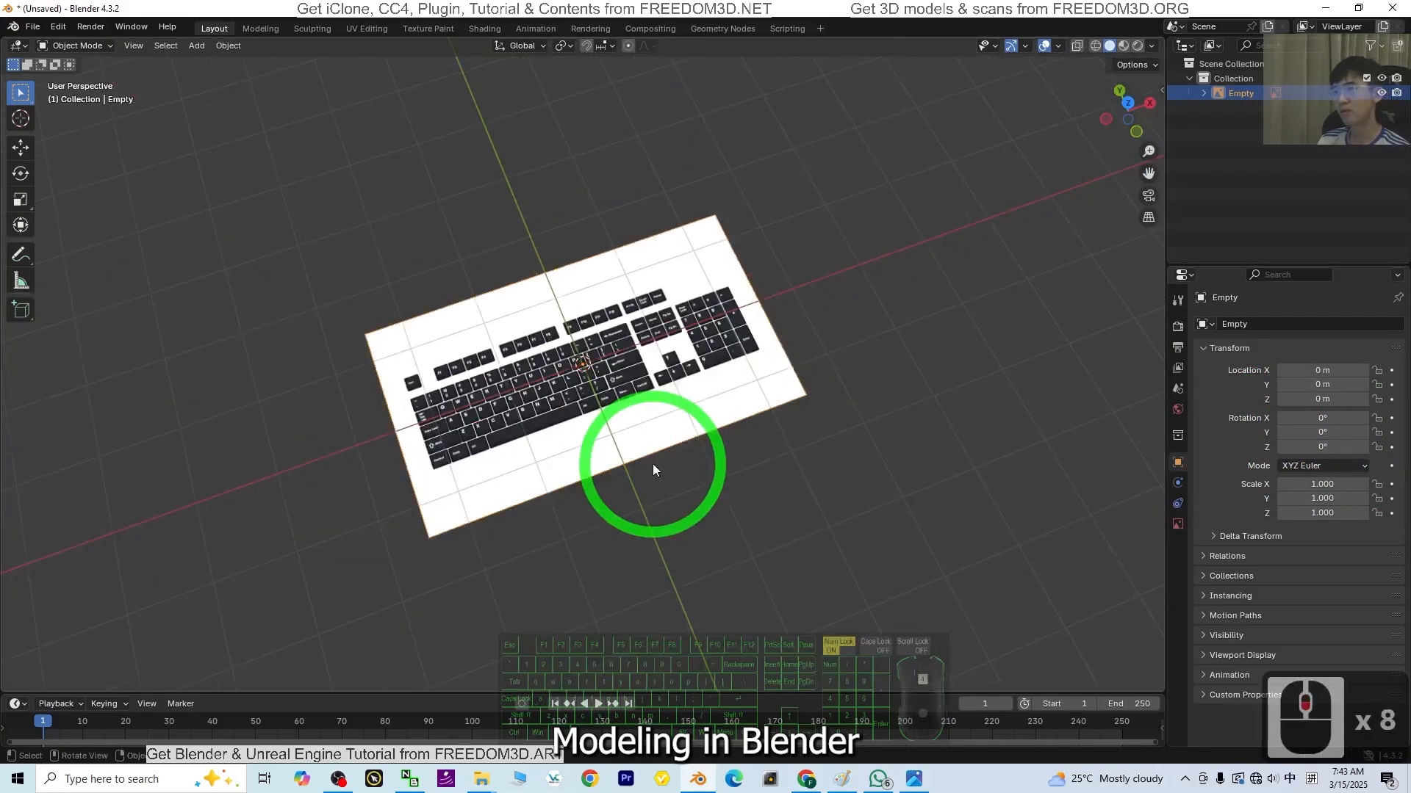
scroll(654, 472, "up", 5)
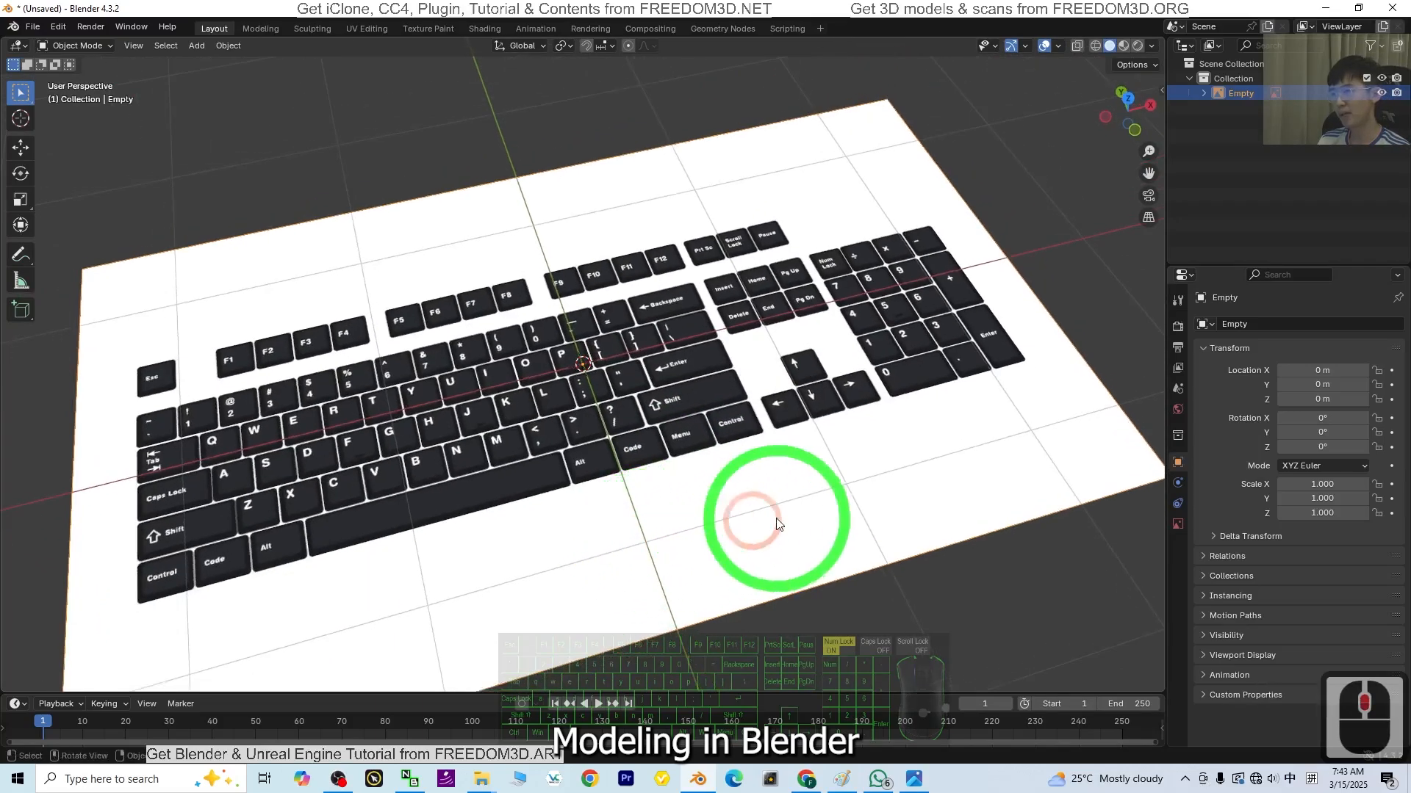
scroll(648, 553, "up", 2)
scroll(647, 548, "down", 3)
middle_click_drag(542, 561, 881, 507)
left_click(197, 46)
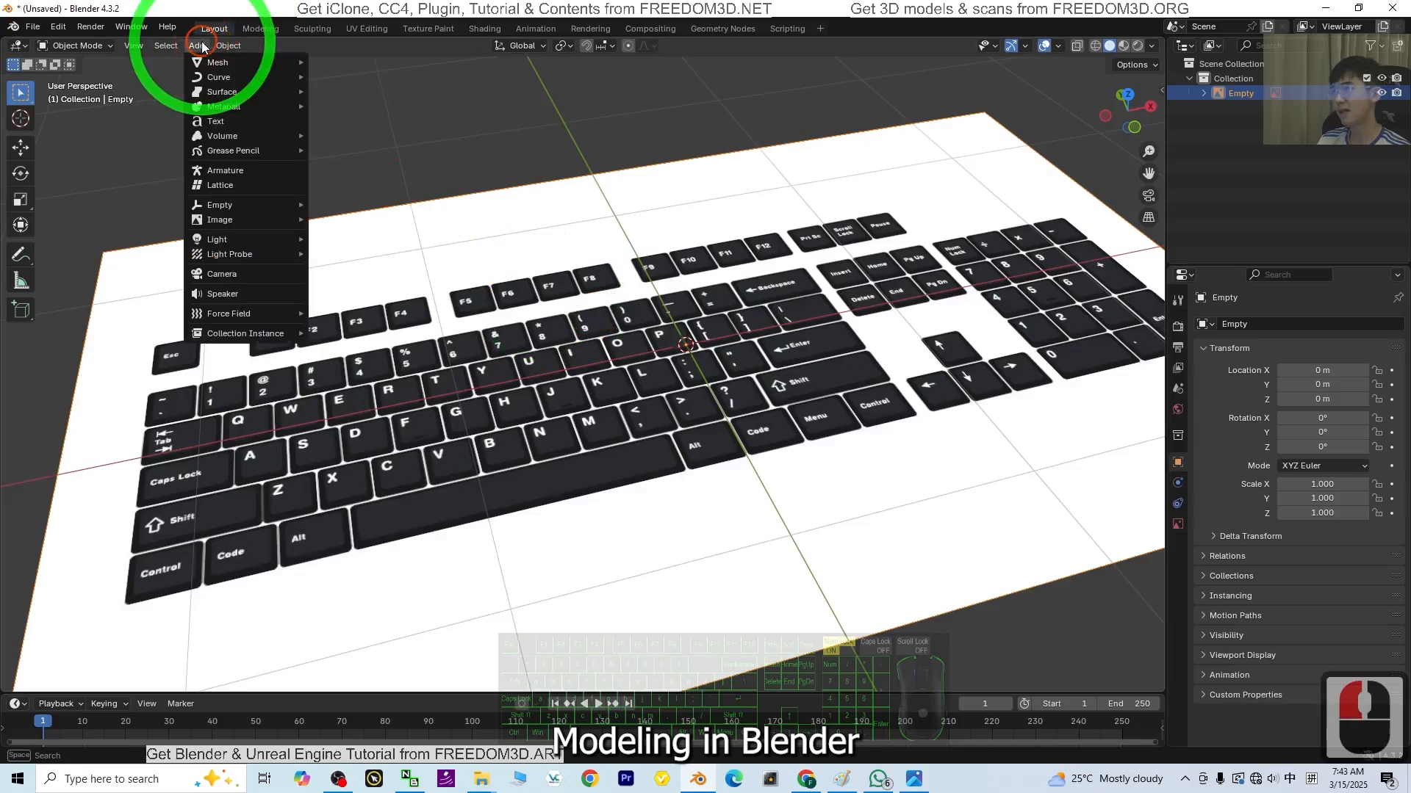
mouse_move(211, 63)
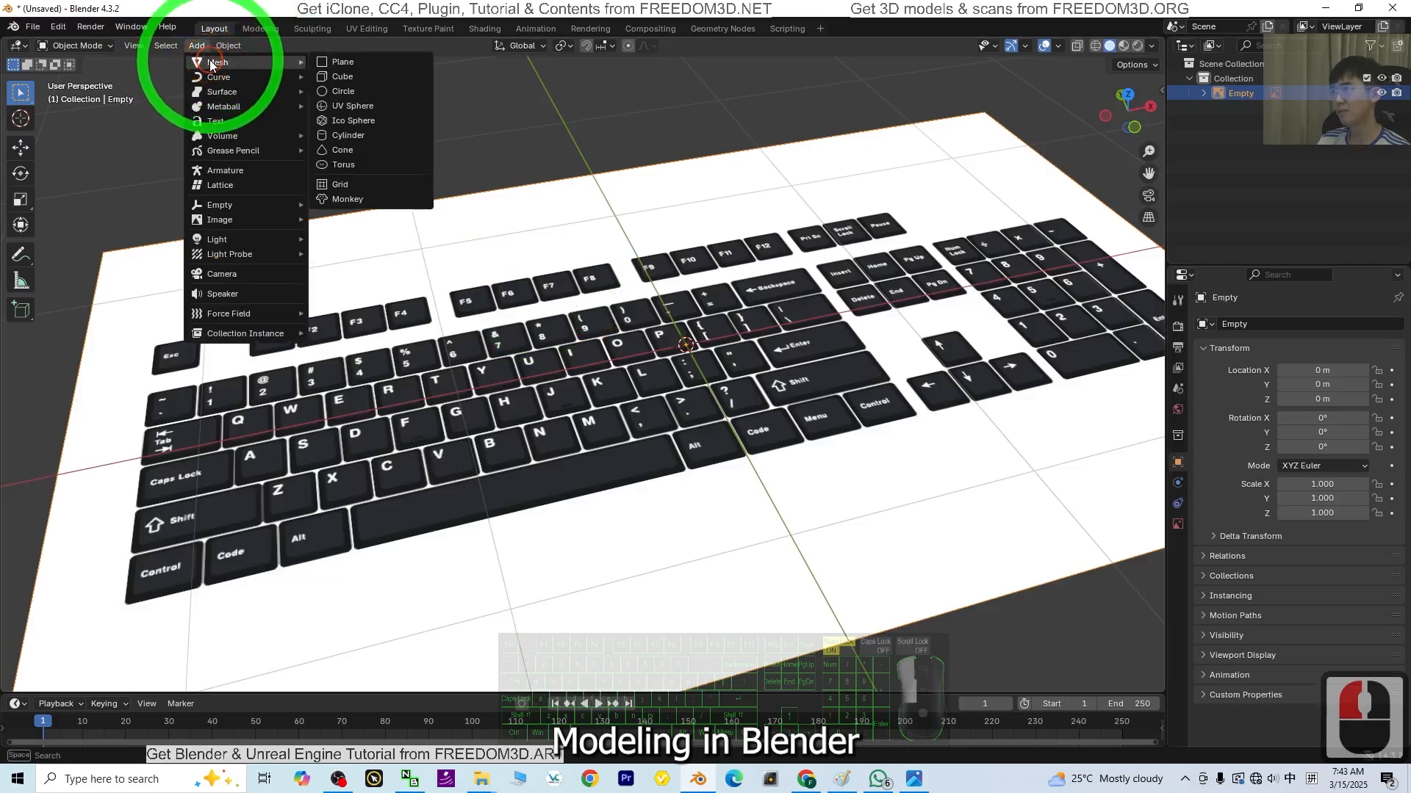
left_click(355, 80)
Step: Scale the cube down uniformly to about 0.081, close to the size of a single key
scroll(914, 415, "down", 5)
key("s")
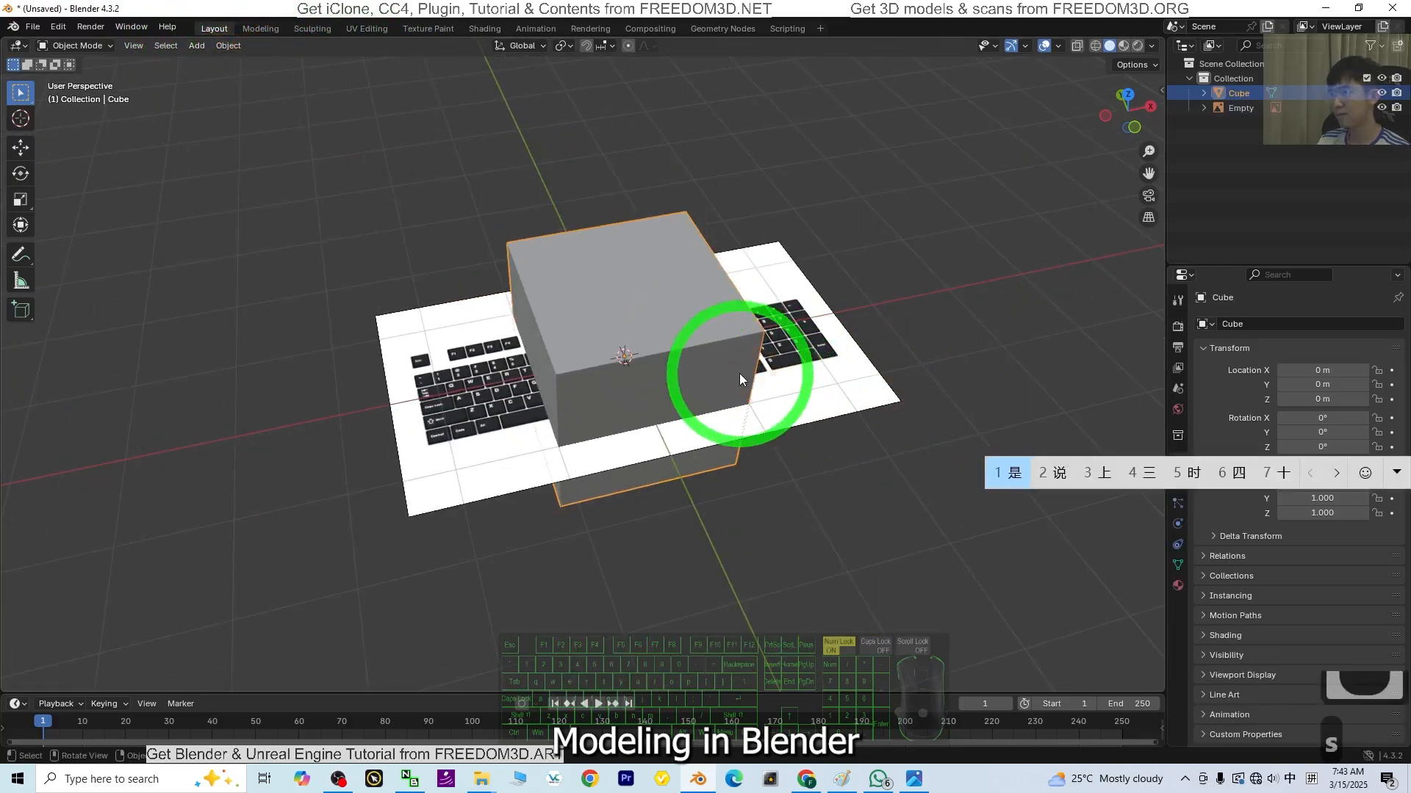
key("shift")
key("s")
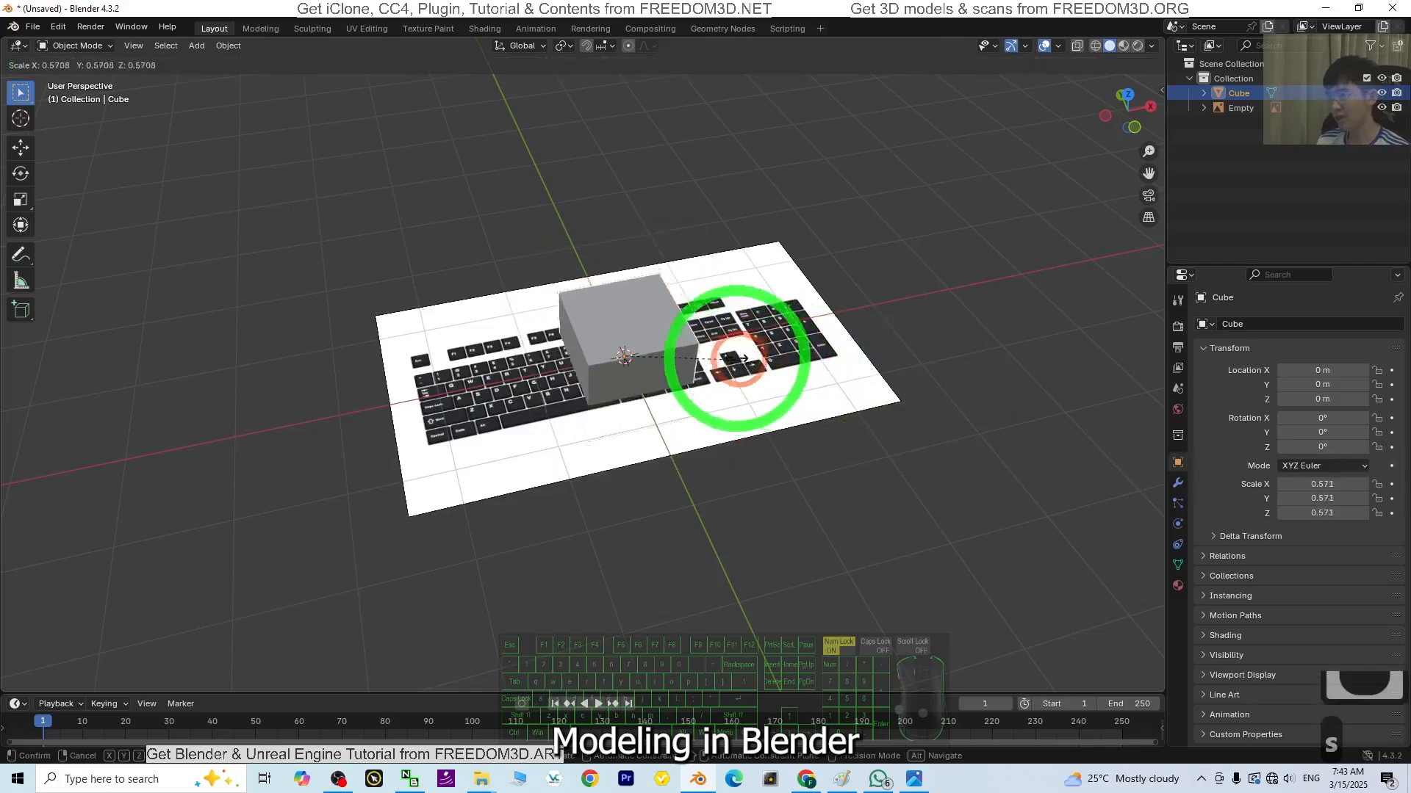
left_click(623, 353)
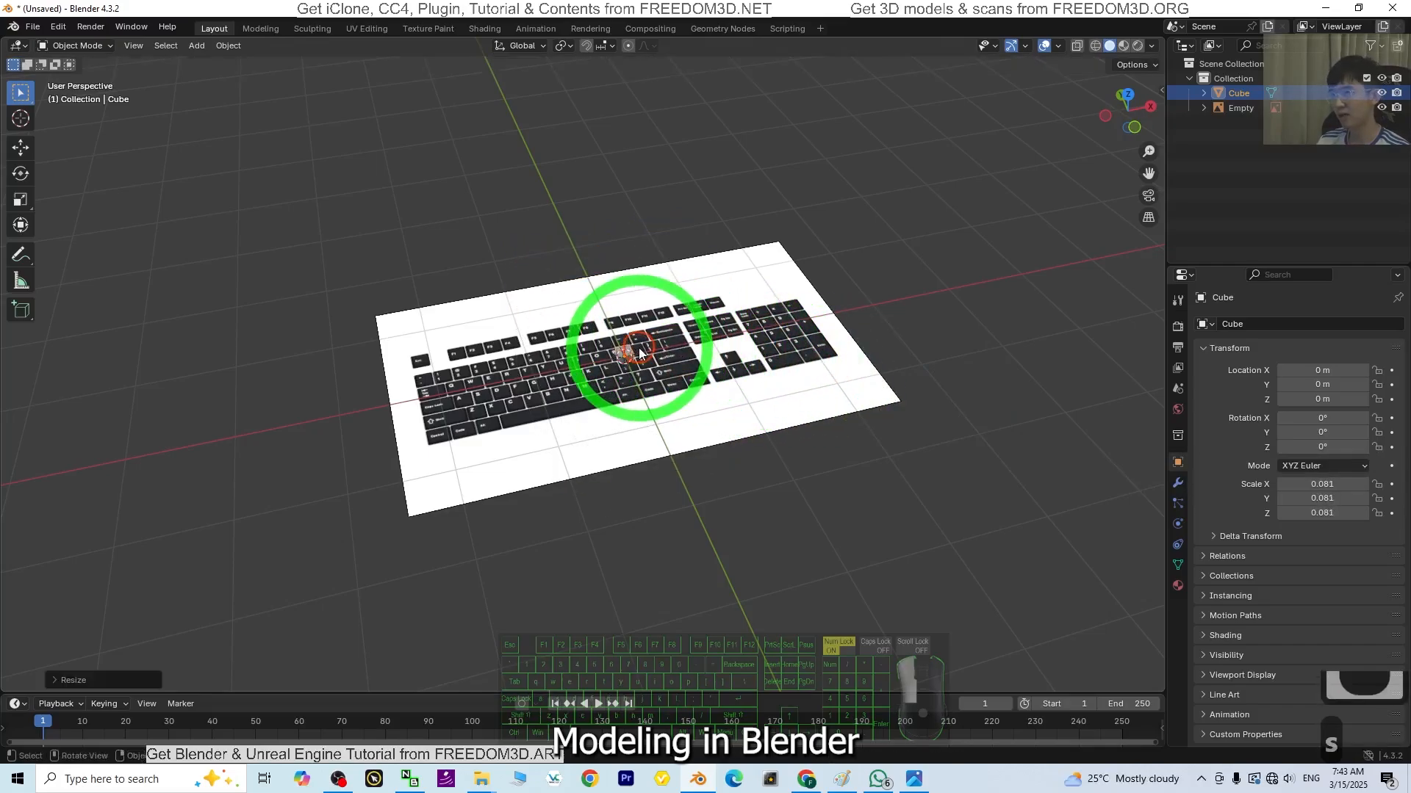
Step: View the keyboard image straight from above and move the cube onto the Esc key
scroll(630, 347, "up", 6)
middle_click_drag(687, 499, 675, 527)
left_click(1129, 103)
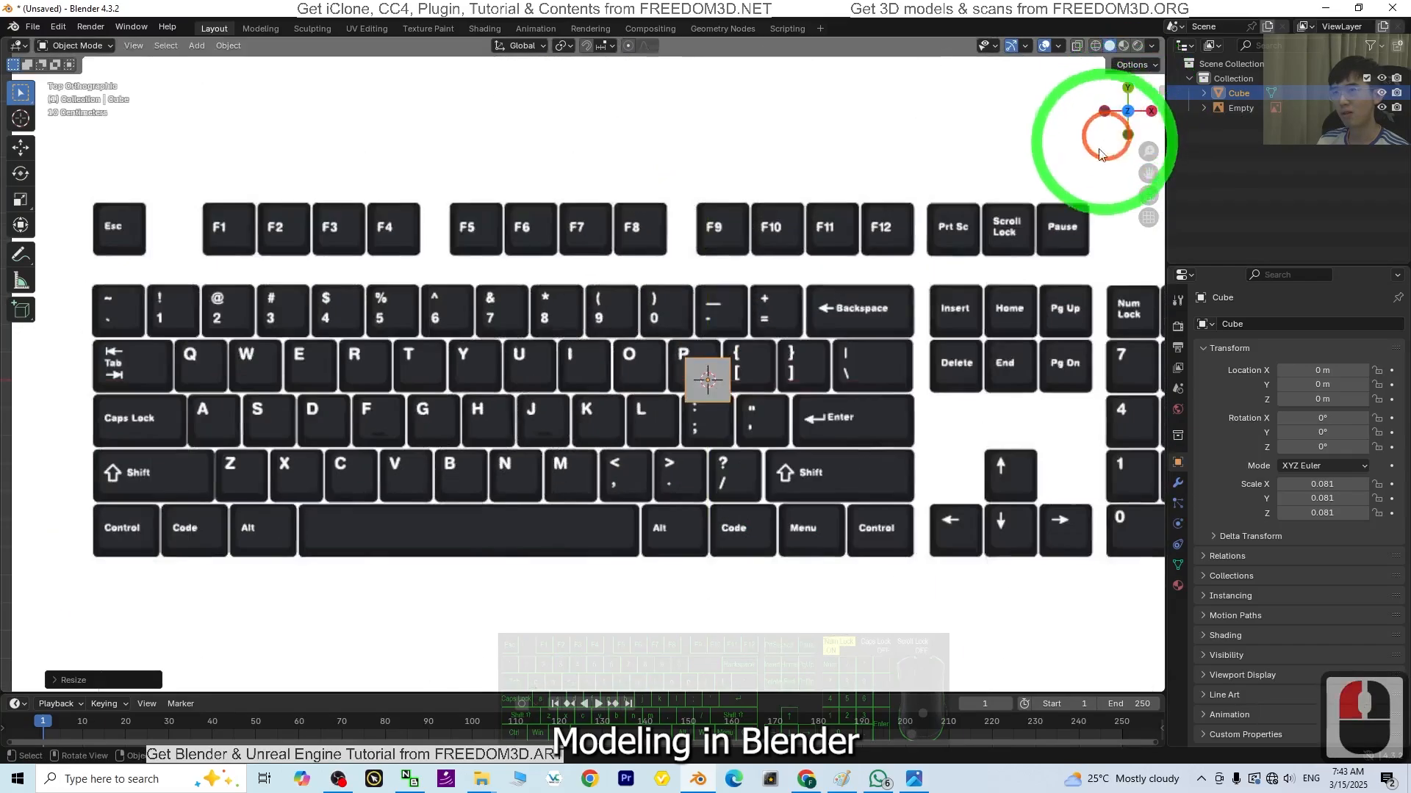
left_click(705, 381)
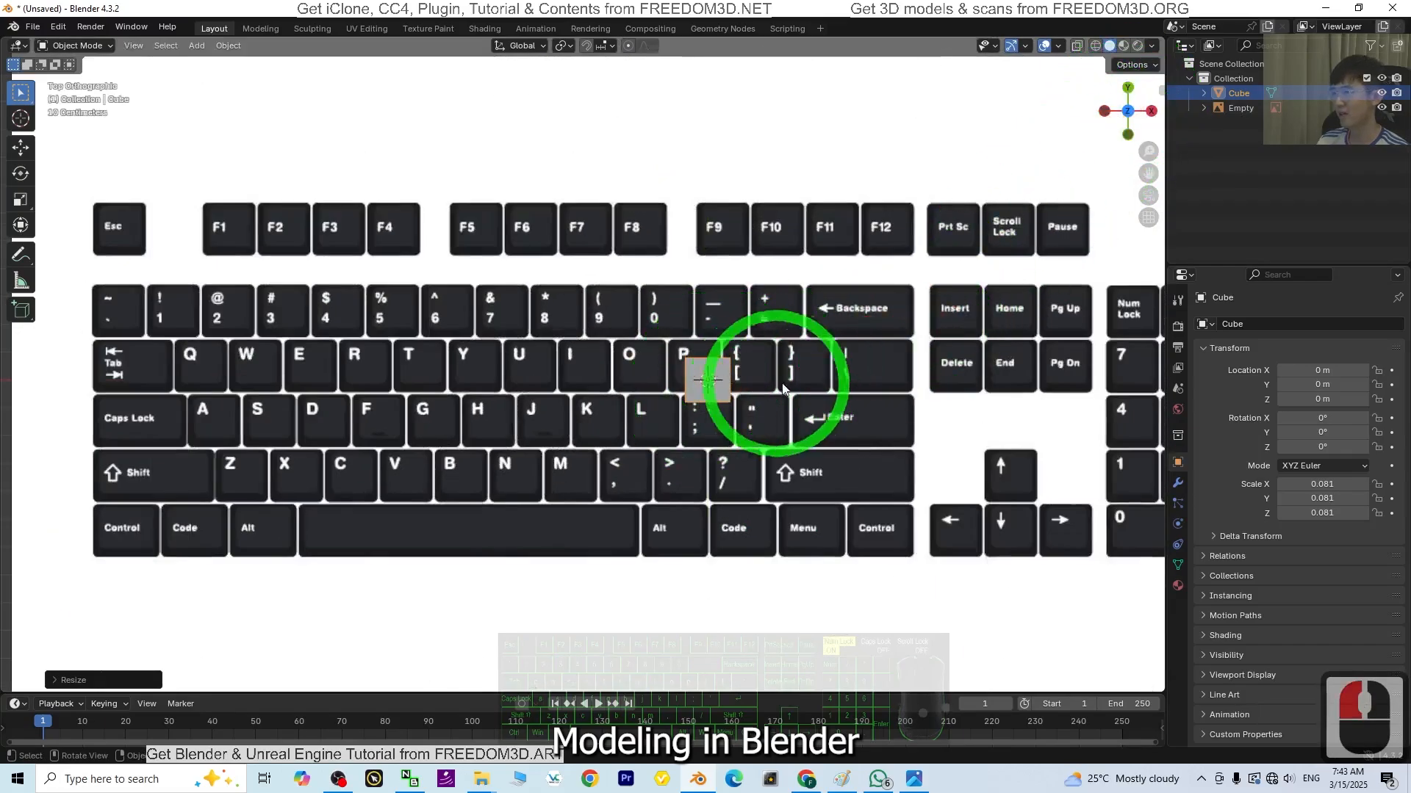
left_click(12, 154)
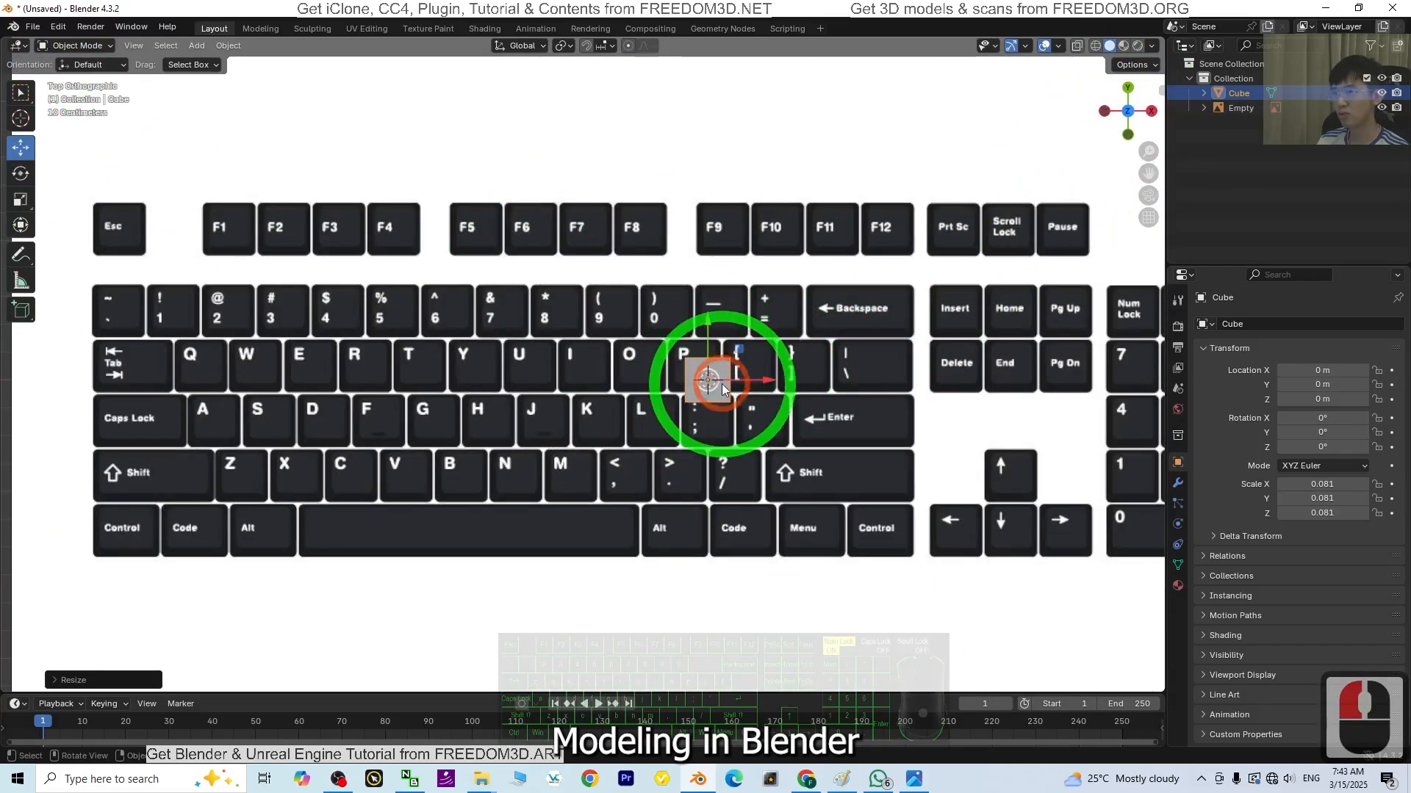
left_click_drag(739, 358, 143, 197)
Step: Scale the cube to about 0.091 and nudge it to Y 0.5415 m so it covers the Esc key exactly
middle_click_drag(325, 470, 617, 571, "shift")
scroll(577, 452, "up", 2)
key("s")
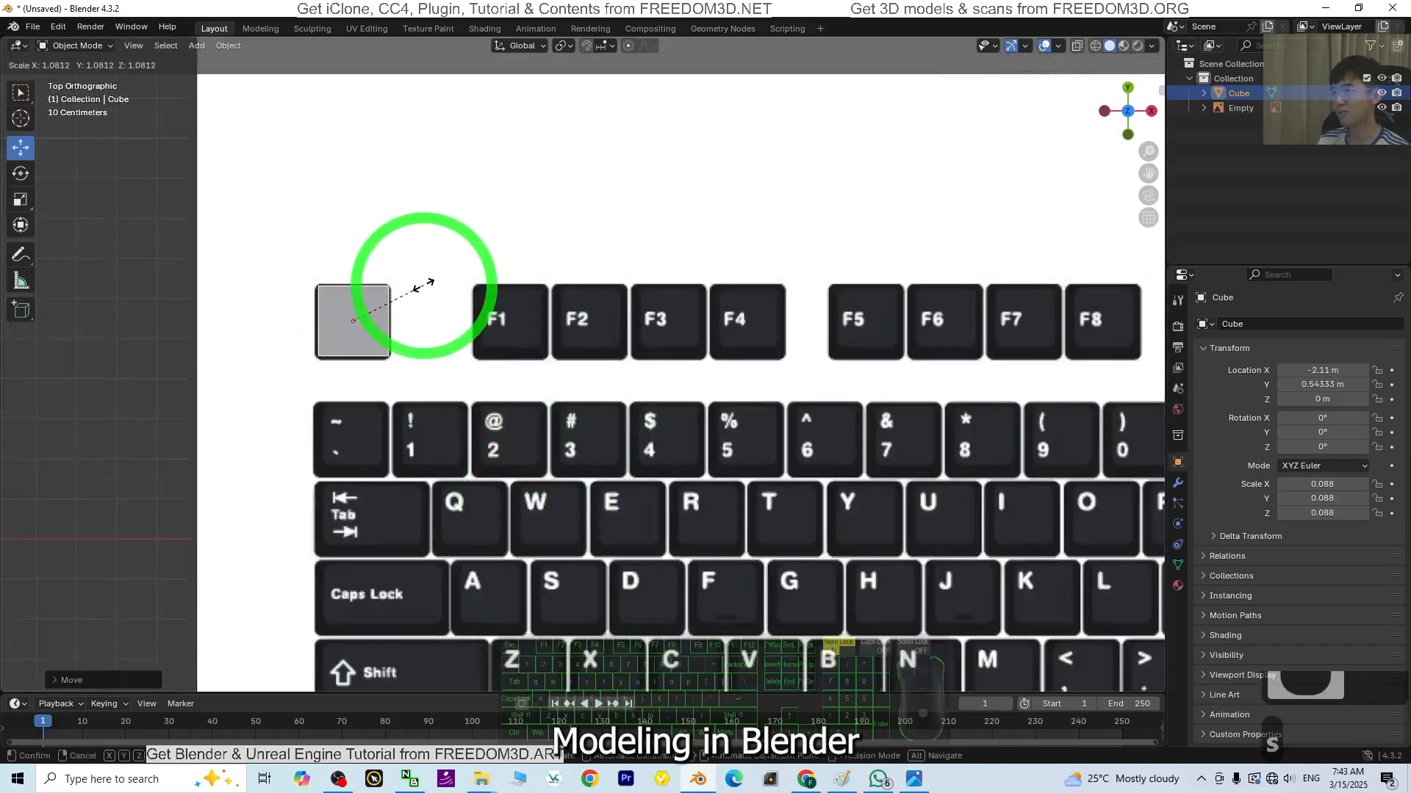
left_click(433, 282)
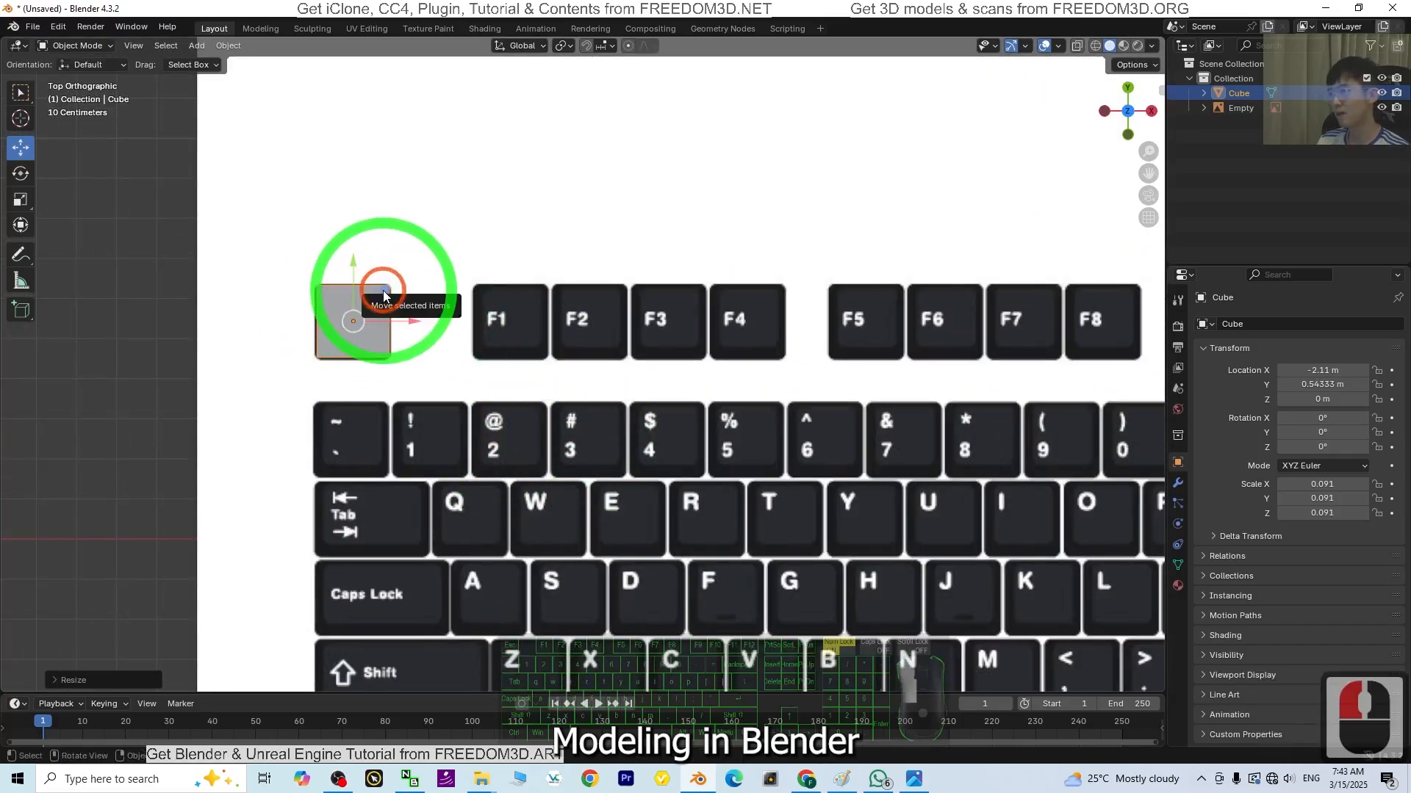
left_click_drag(384, 296, 381, 293)
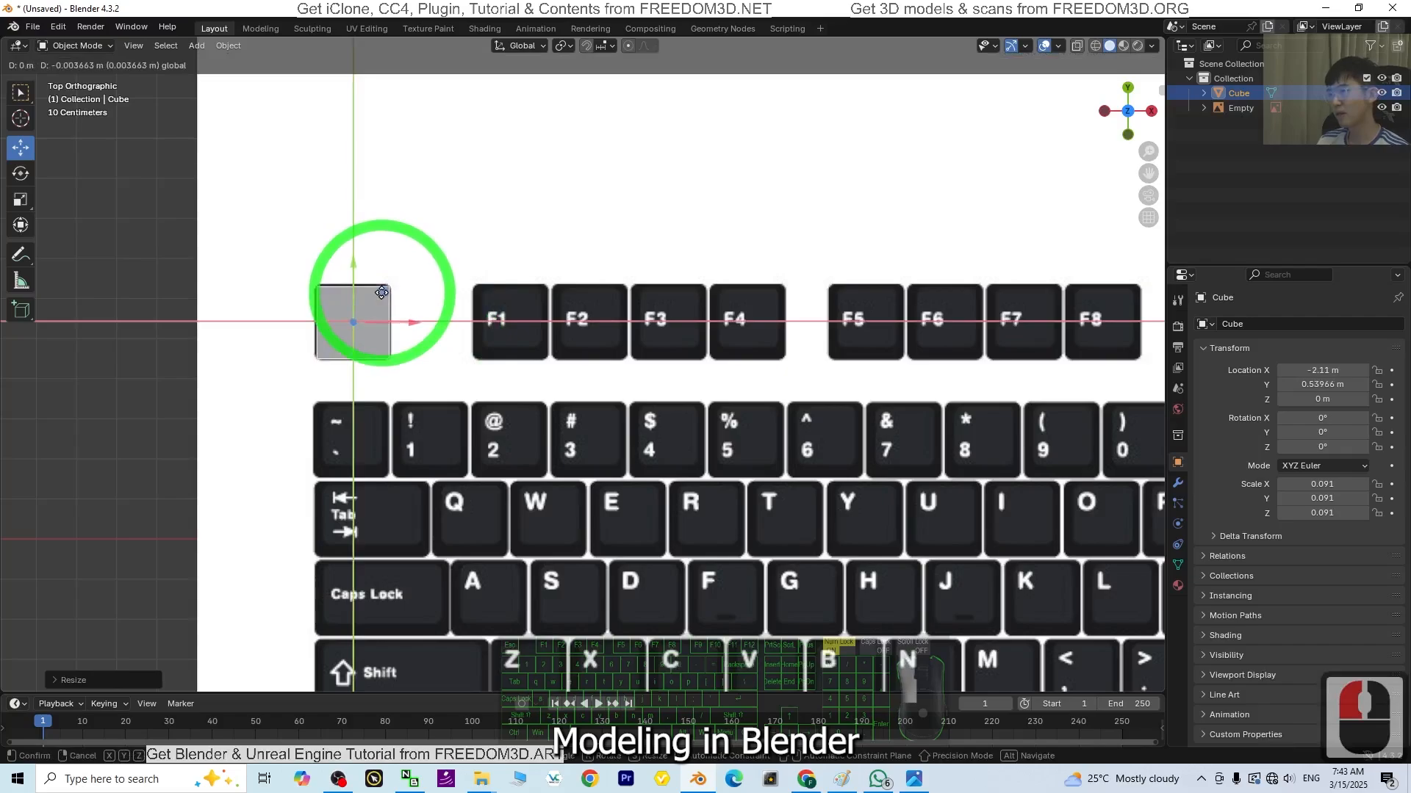
left_click_drag(381, 293, 382, 292)
Step: Put the Esc key cube into Edit Mode, deselect its geometry and switch to edge selection
scroll(628, 507, "down", 3)
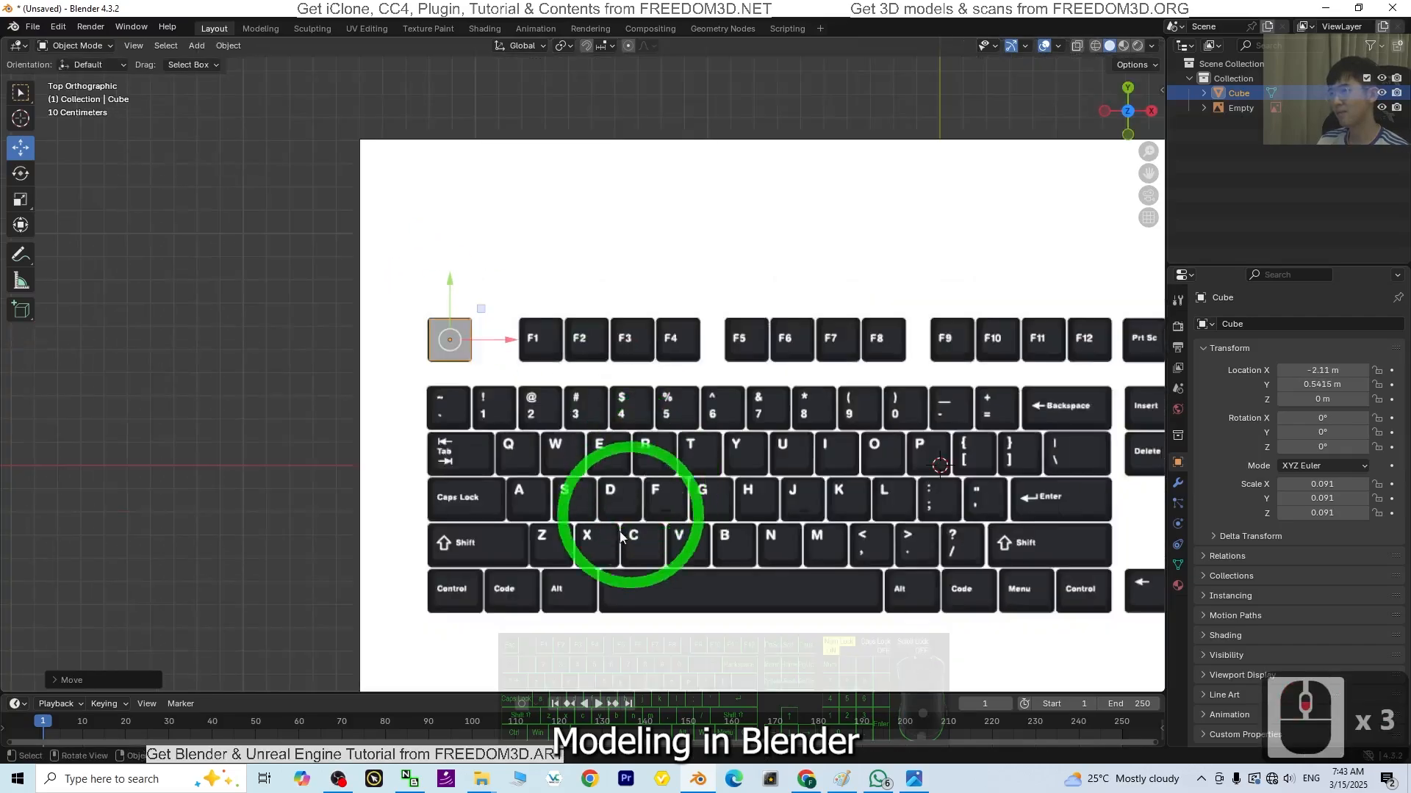
middle_click_drag(625, 529, 806, 338)
scroll(221, 334, "up", 2)
left_click(90, 48)
left_click(82, 64)
scroll(636, 419, "up", 2)
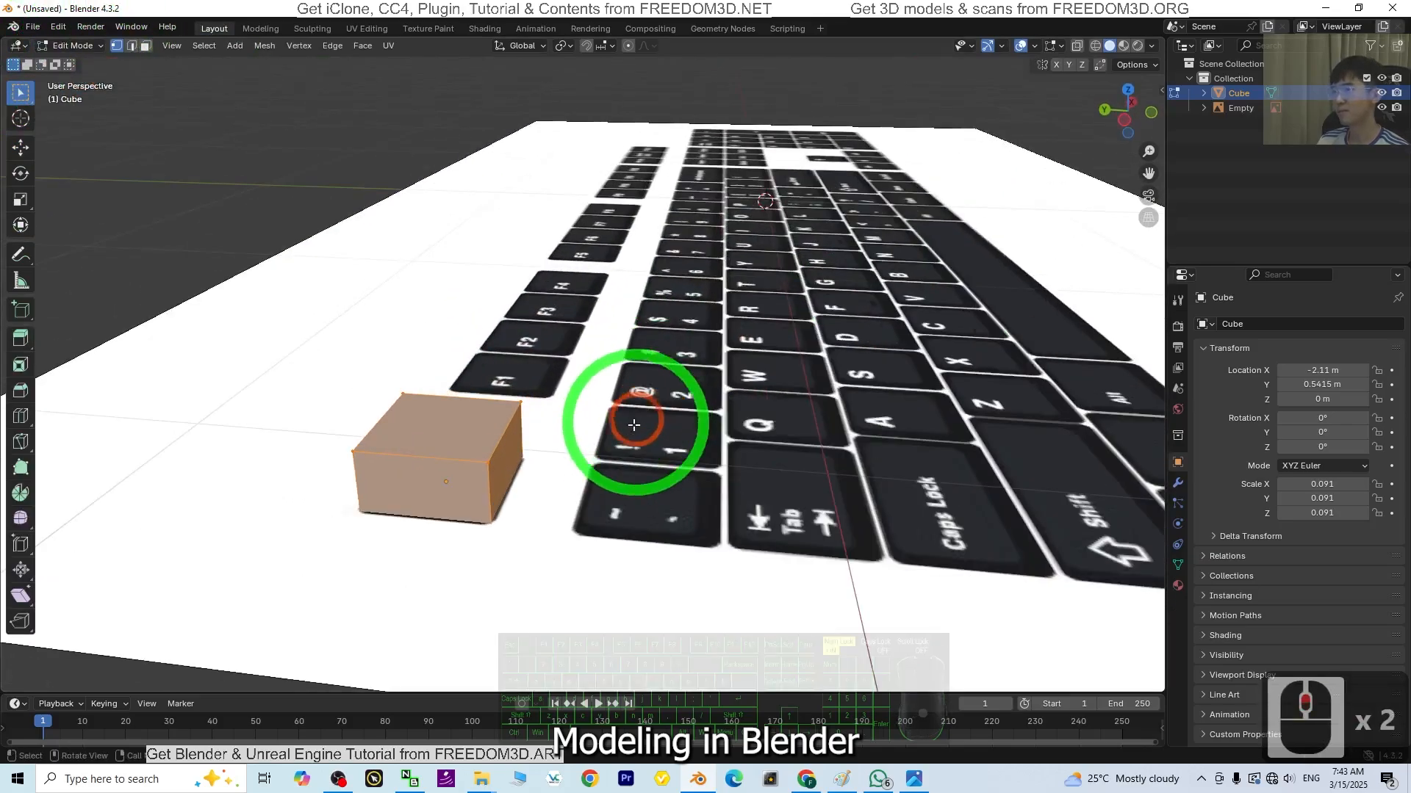
left_click(518, 457)
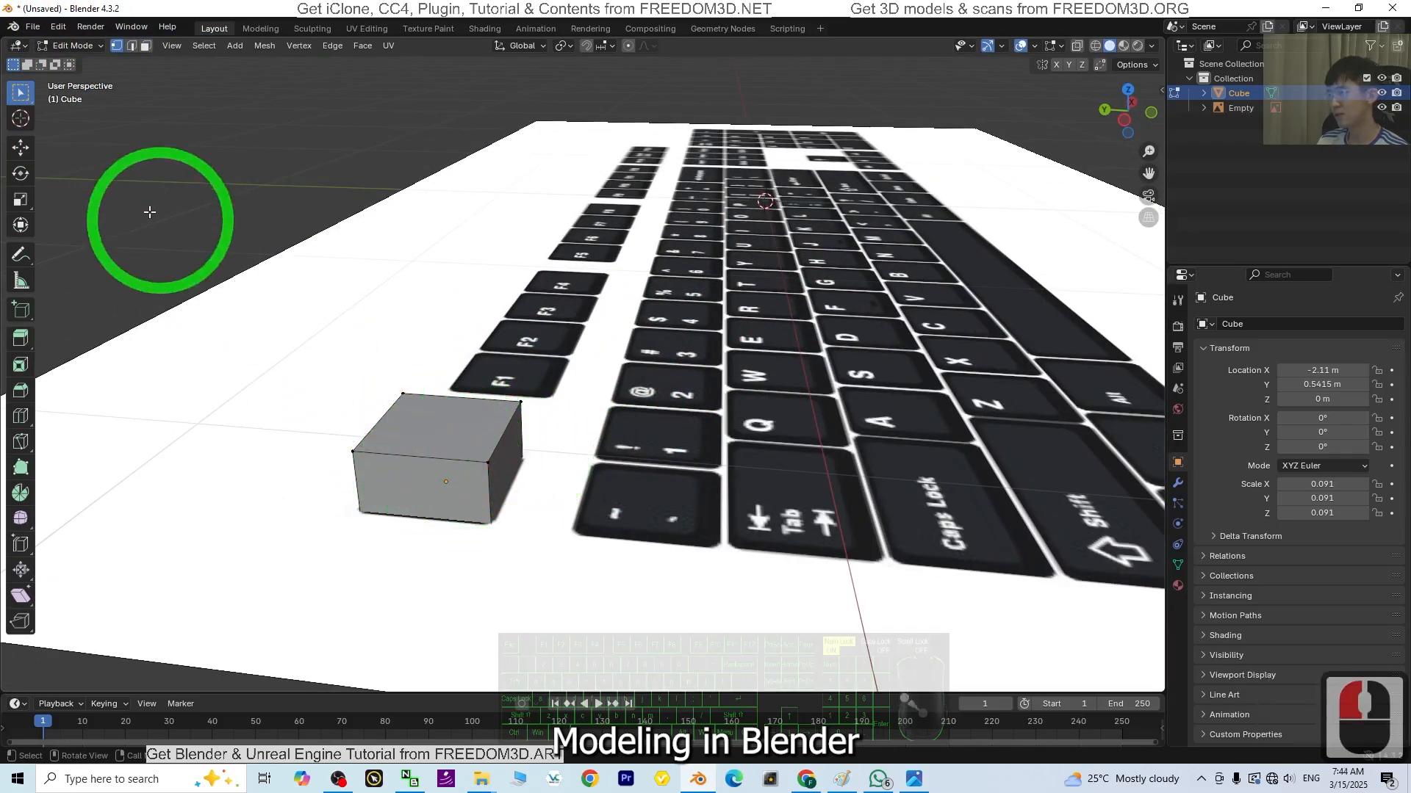
left_click(80, 50)
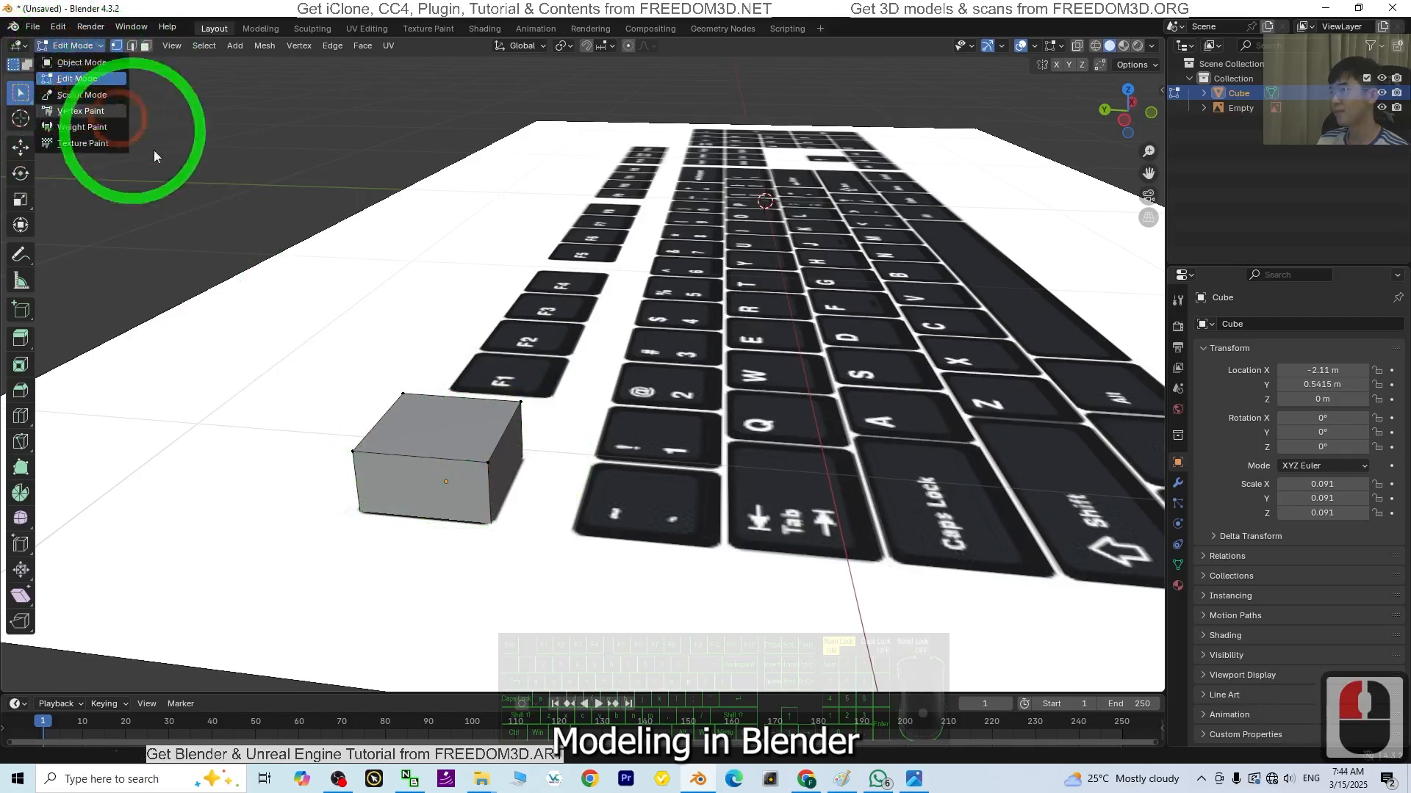
left_click(130, 47)
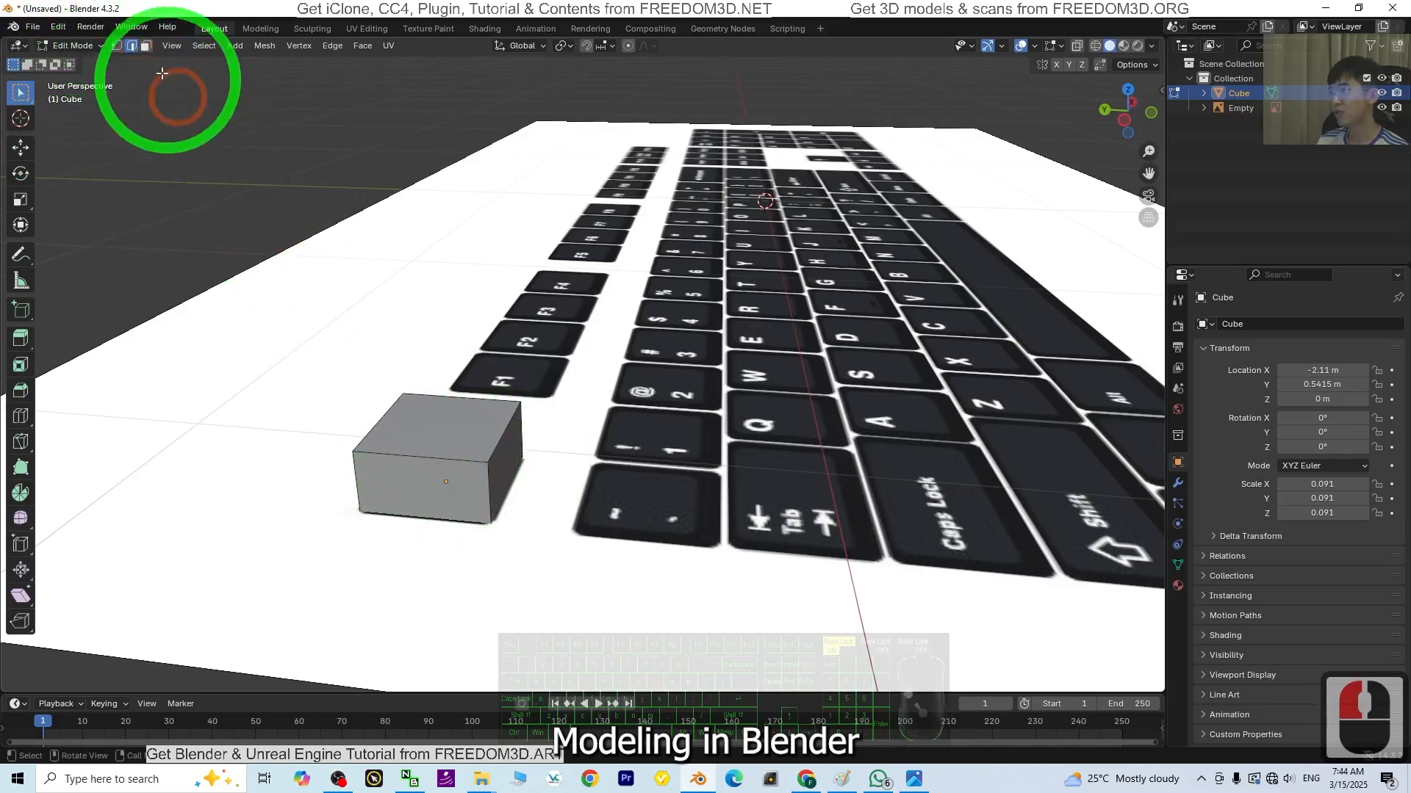
double_click(134, 49)
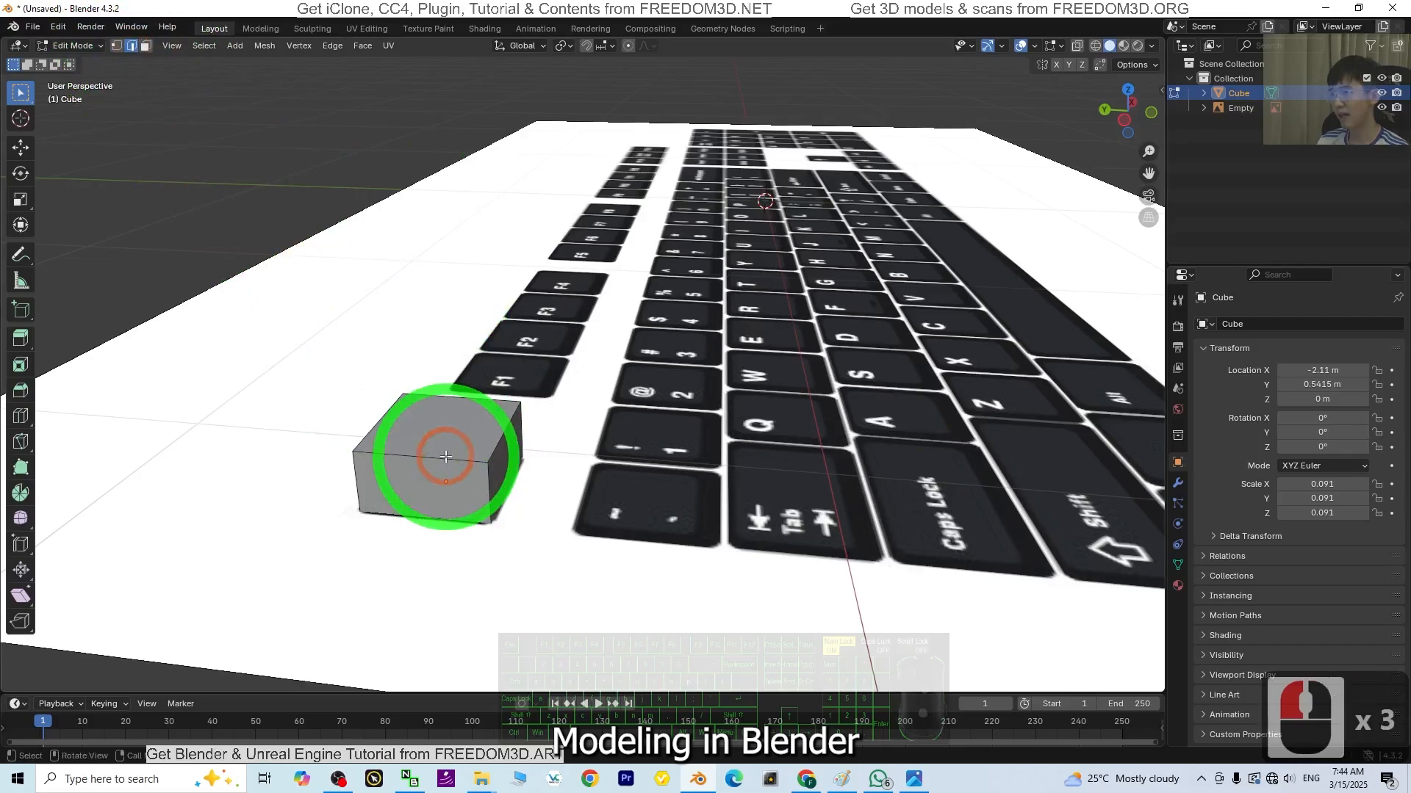
Step: Select all edges of the Esc key cube and bevel them by about 0.168 m
middle_click_drag(512, 446, 447, 466, "shift")
key("a")
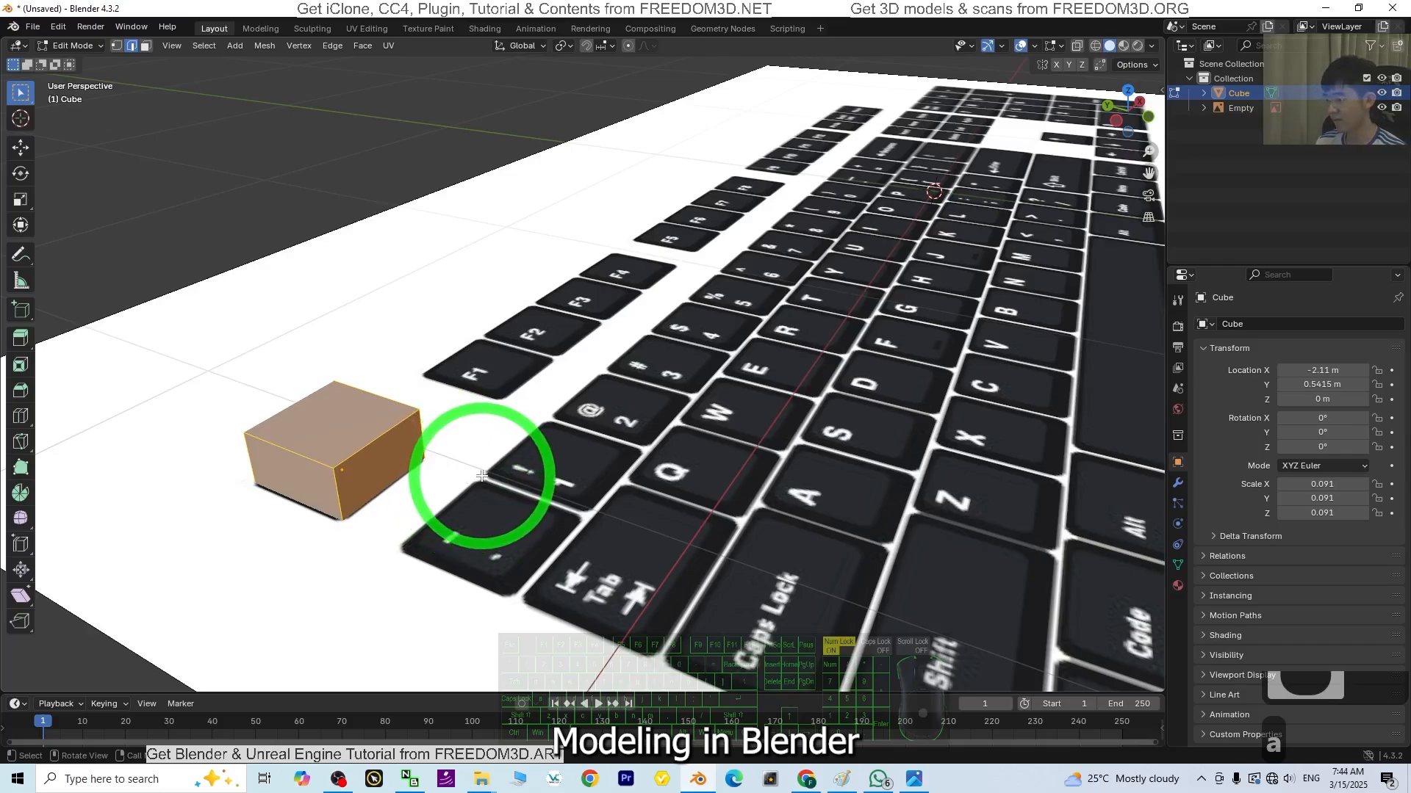
key("ctrl+b")
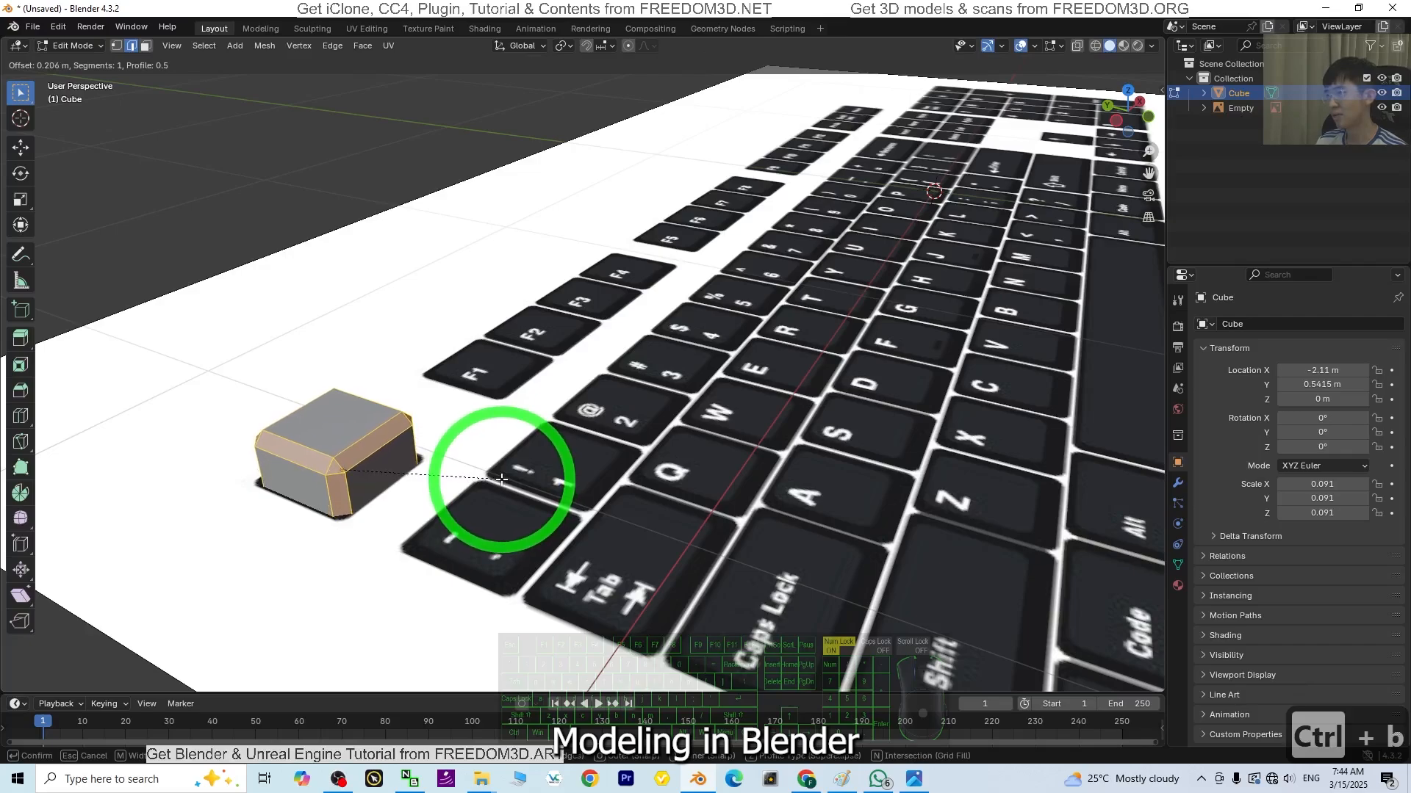
left_click(440, 473)
Step: Set the bevel to 7 segments with a width of 0.228 m to round the key's edges
middle_click_drag(441, 472, 312, 433)
scroll(401, 432, "up", 2)
scroll(400, 432, "down", 2)
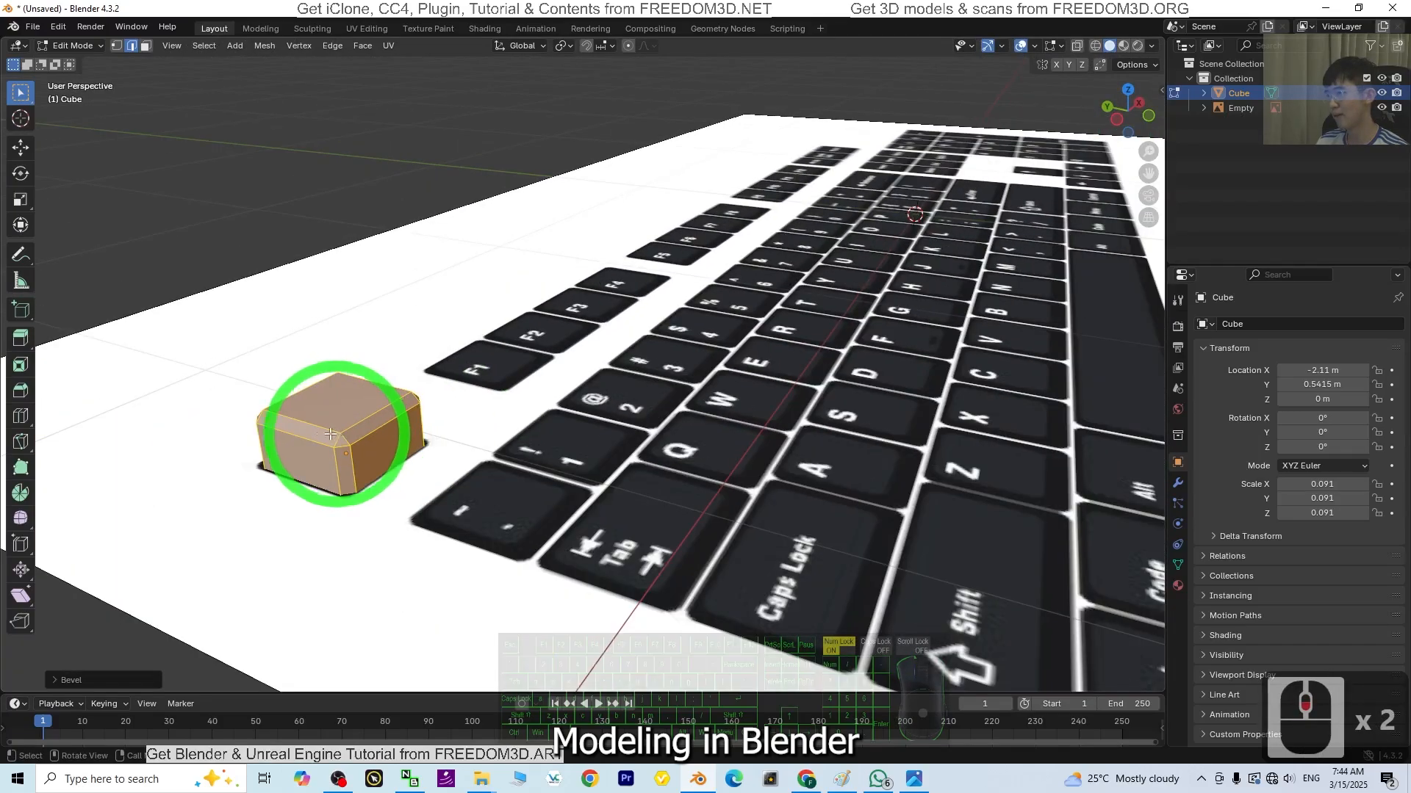
left_click(77, 680)
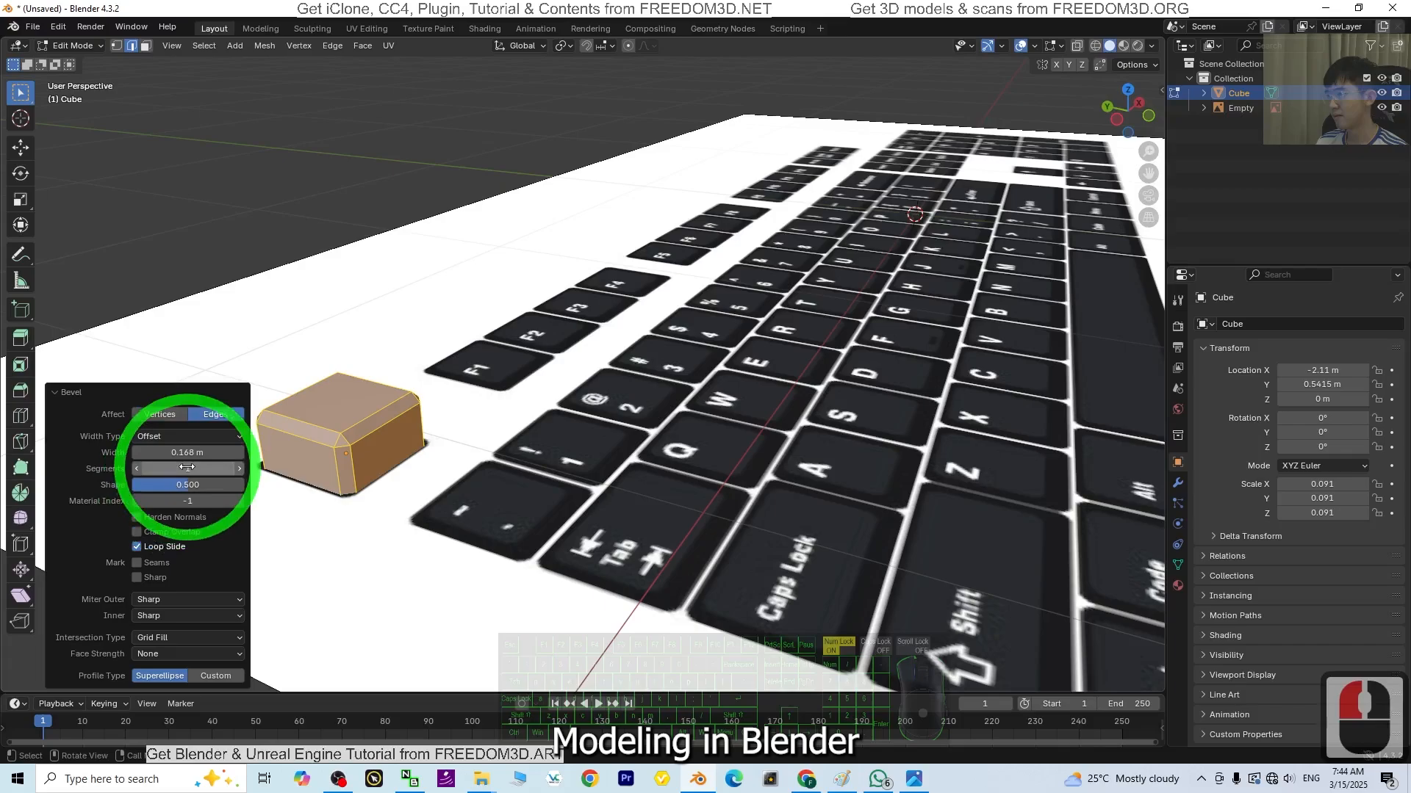
left_click_drag(187, 468, 220, 468)
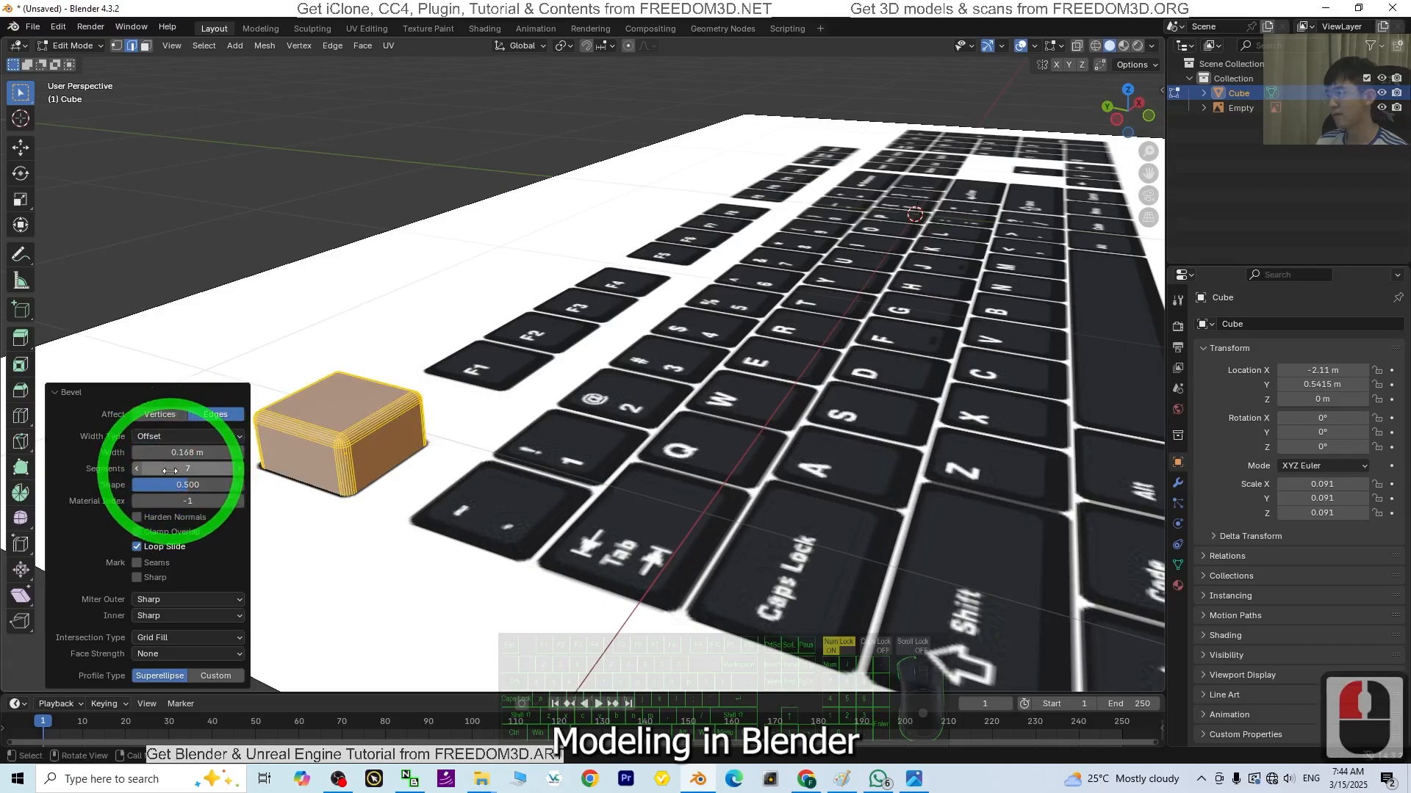
mouse_move(190, 452)
left_mouse_down()
mouse_move(213, 453)
mouse_move(192, 453)
left_mouse_up()
Step: Return to Object Mode and check the rounded Esc key against the reference image from several angles
middle_click_drag(774, 401, 460, 291)
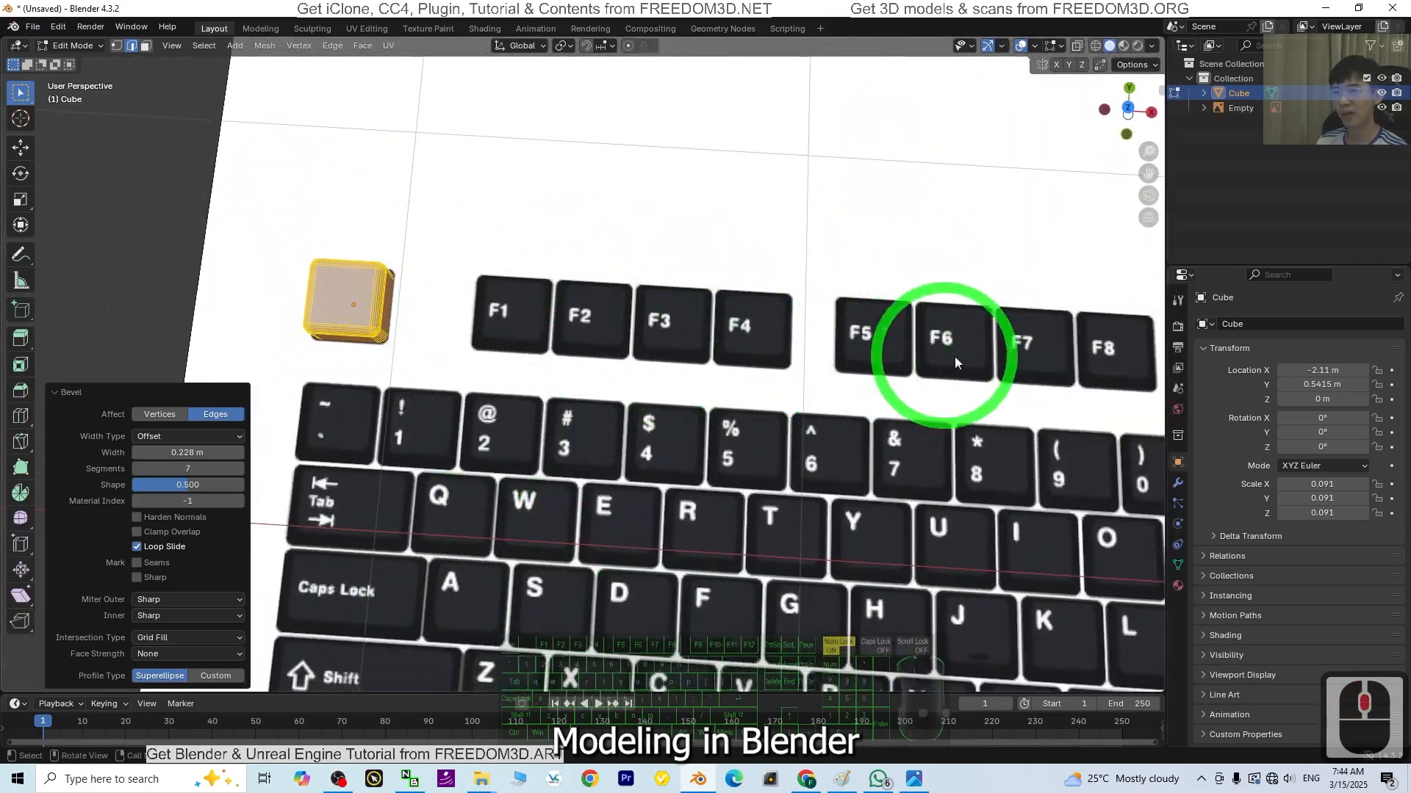
middle_click_drag(954, 356, 1001, 390)
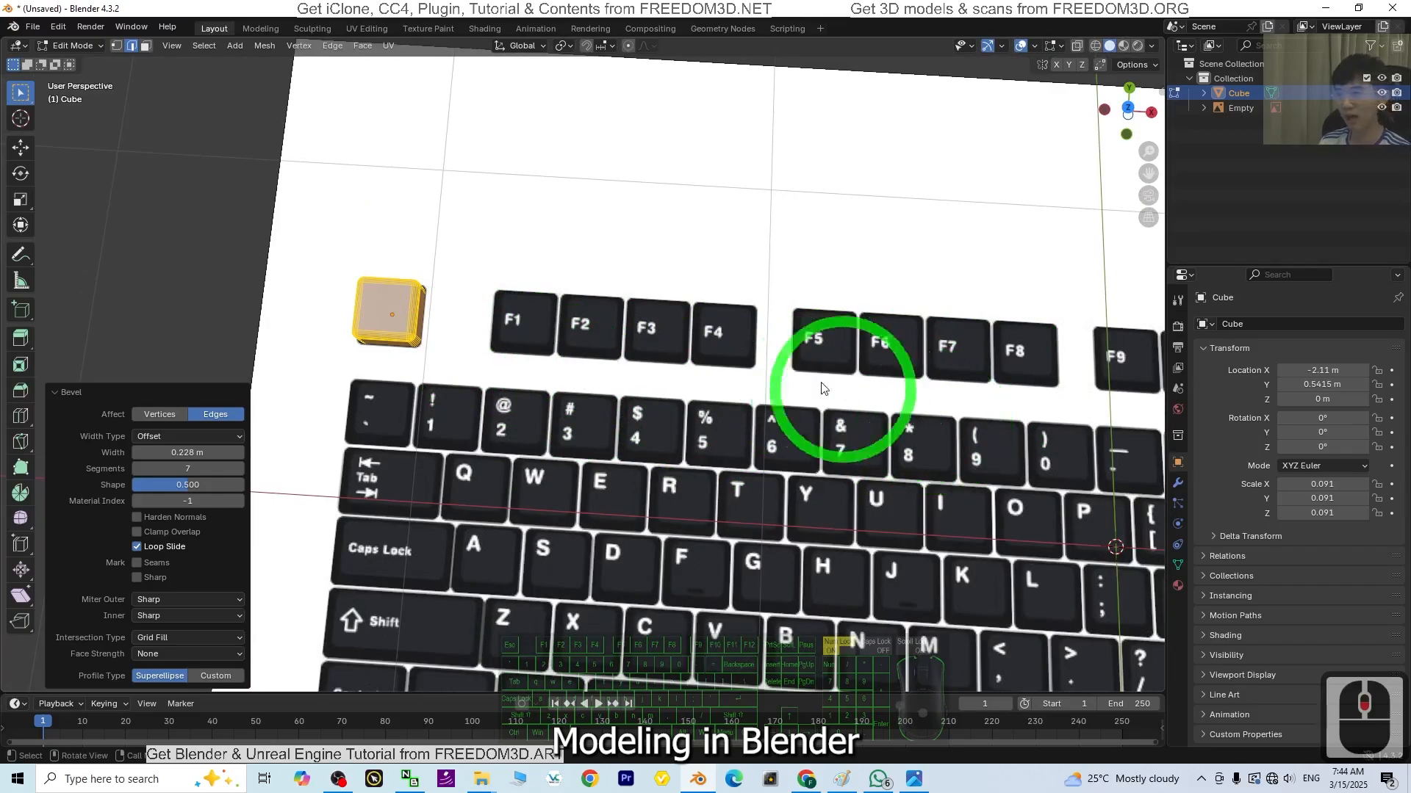
left_click(65, 46)
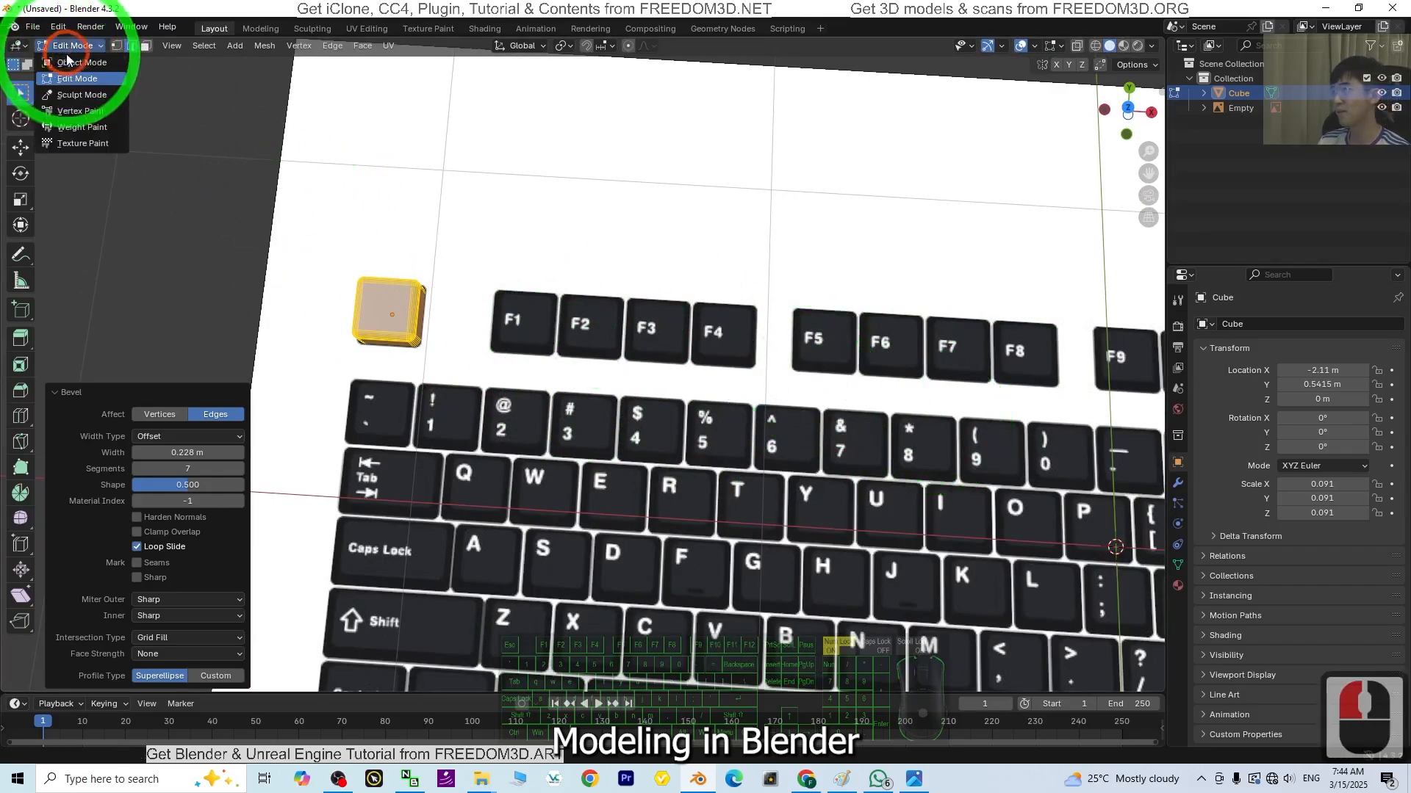
left_click(69, 63)
middle_click_drag(340, 246, 828, 447)
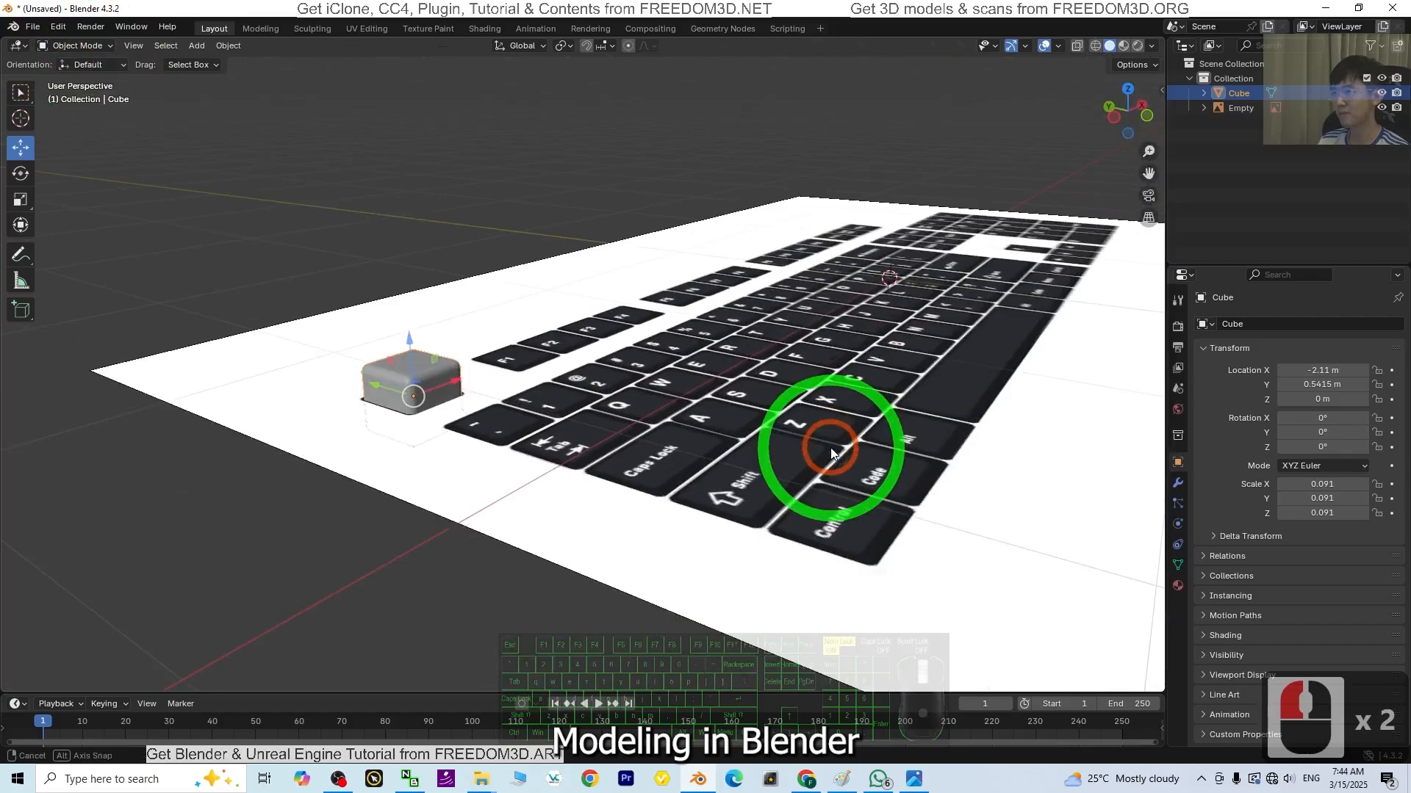
scroll(515, 377, "up", 2)
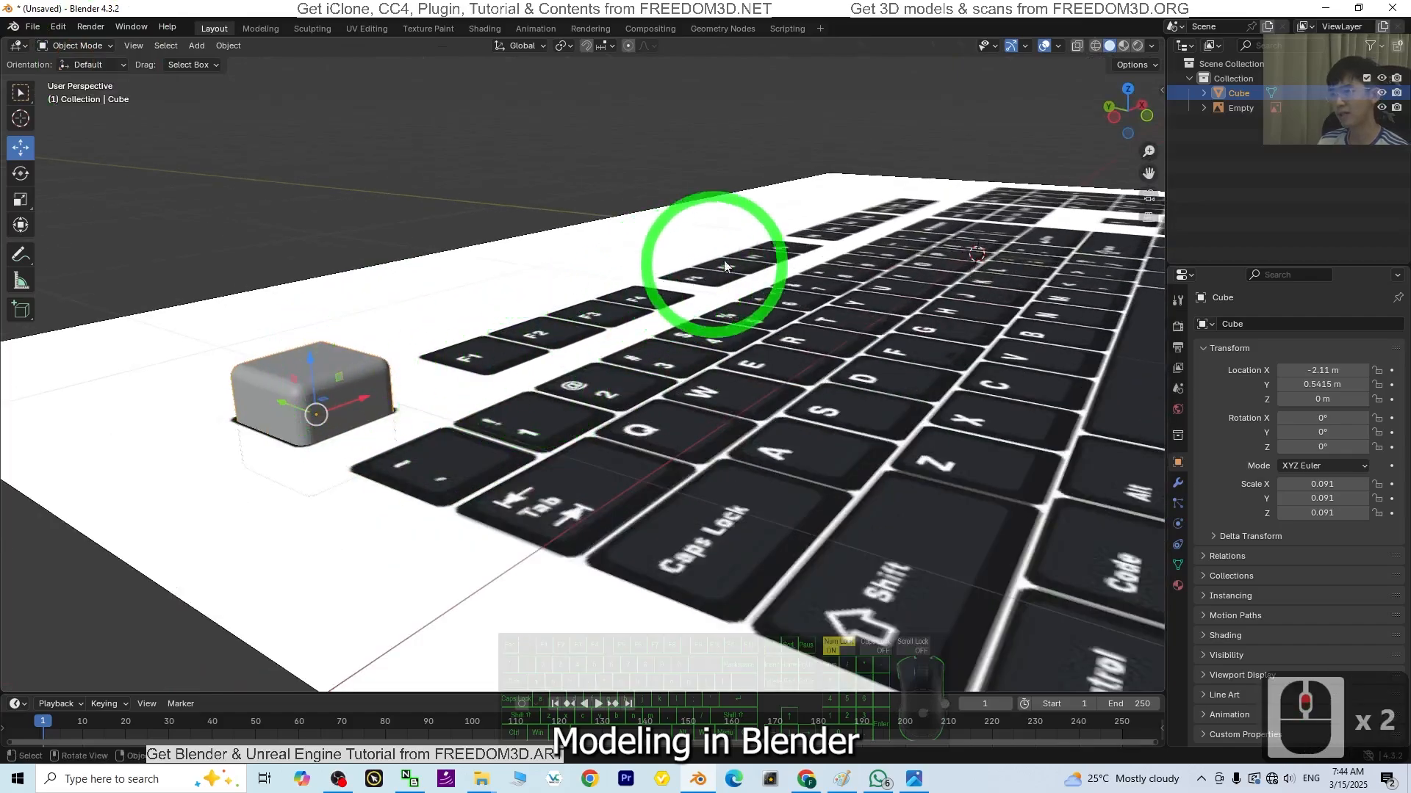
middle_click_drag(807, 240, 725, 372)
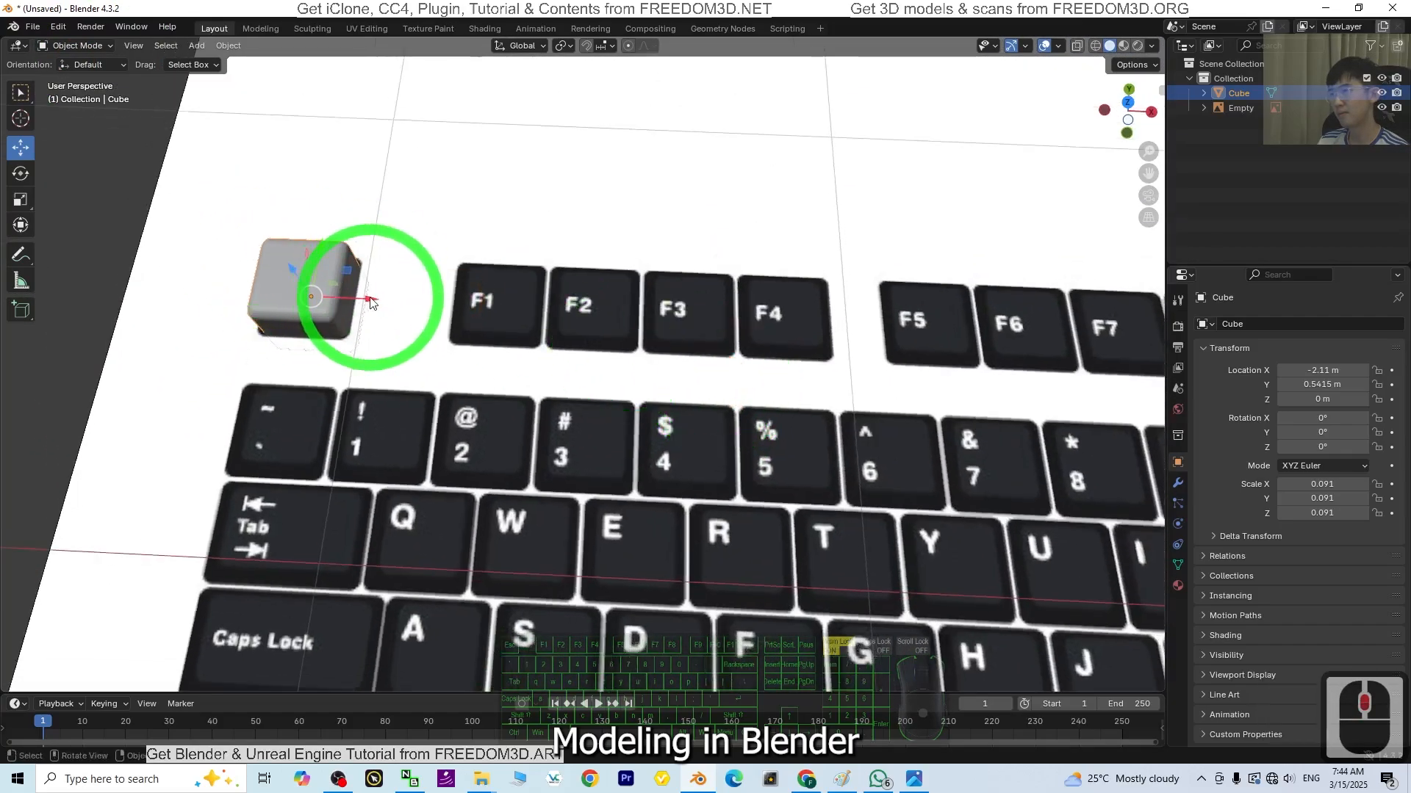
Step: Shift the Esc key about 0.003 m in the negative X direction and return to the top view
left_click_drag(368, 301, 368, 306)
middle_click_drag(368, 306, 331, 526)
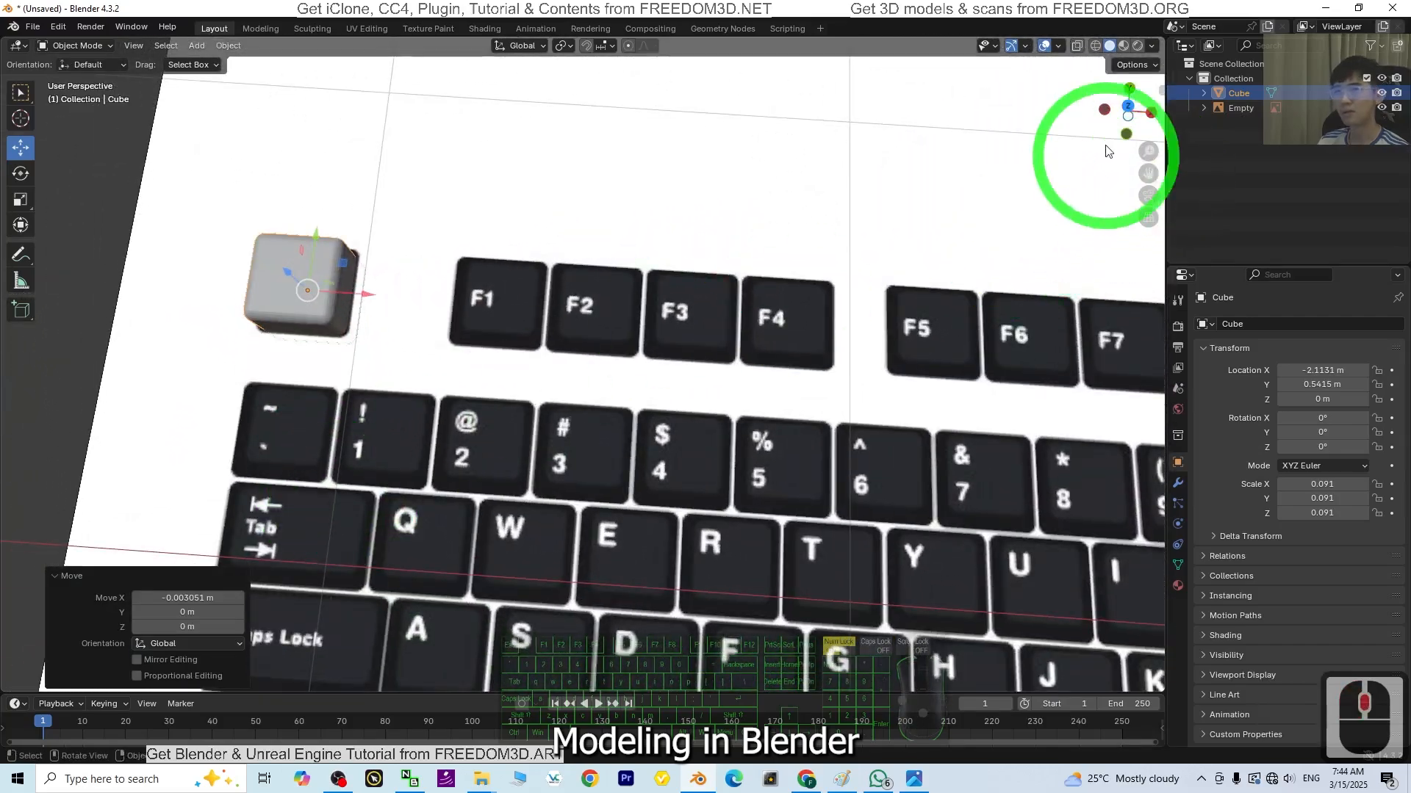
left_click(1128, 110)
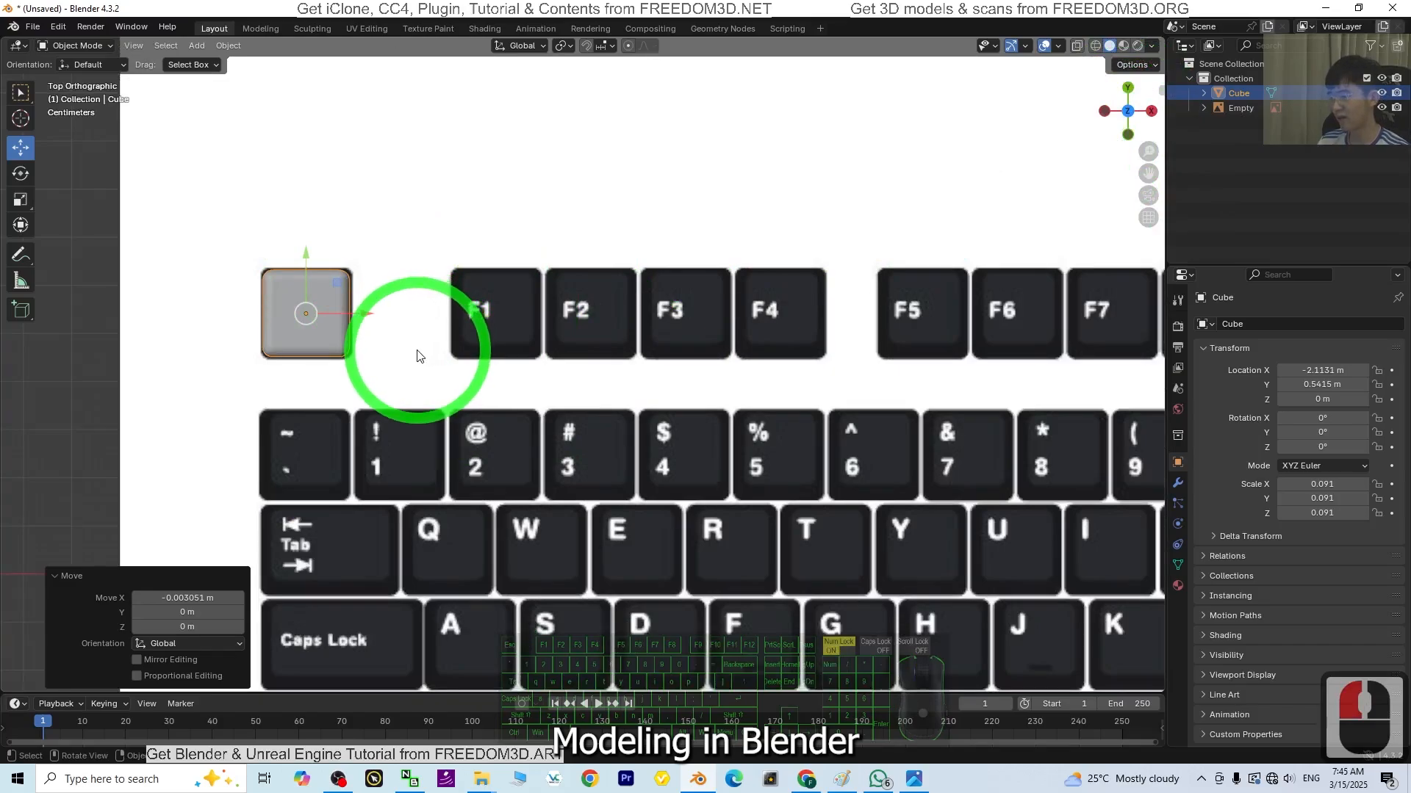
Step: Duplicate the Esc key along X by about 0.39 m so the copy covers the F1 key
key("shift+d")
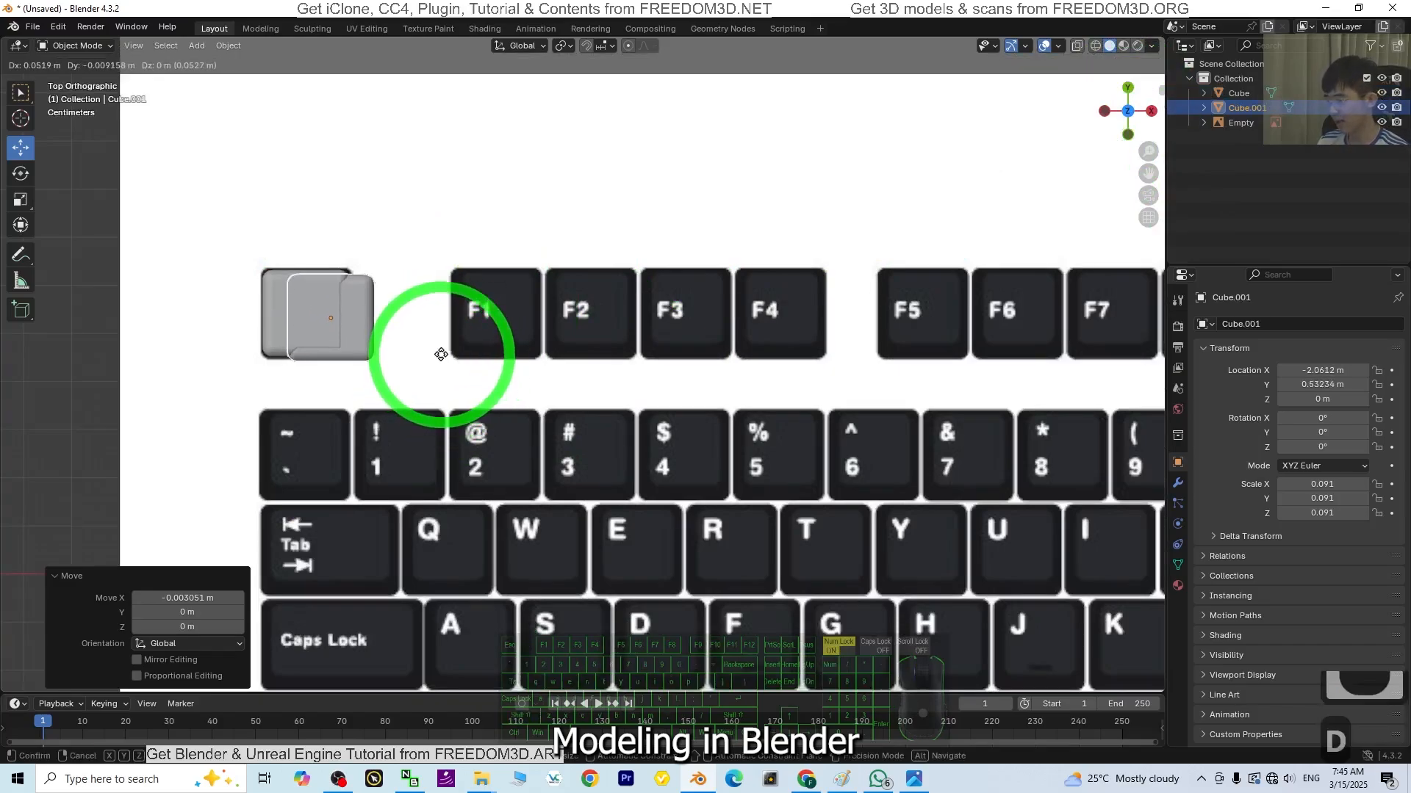
key("x")
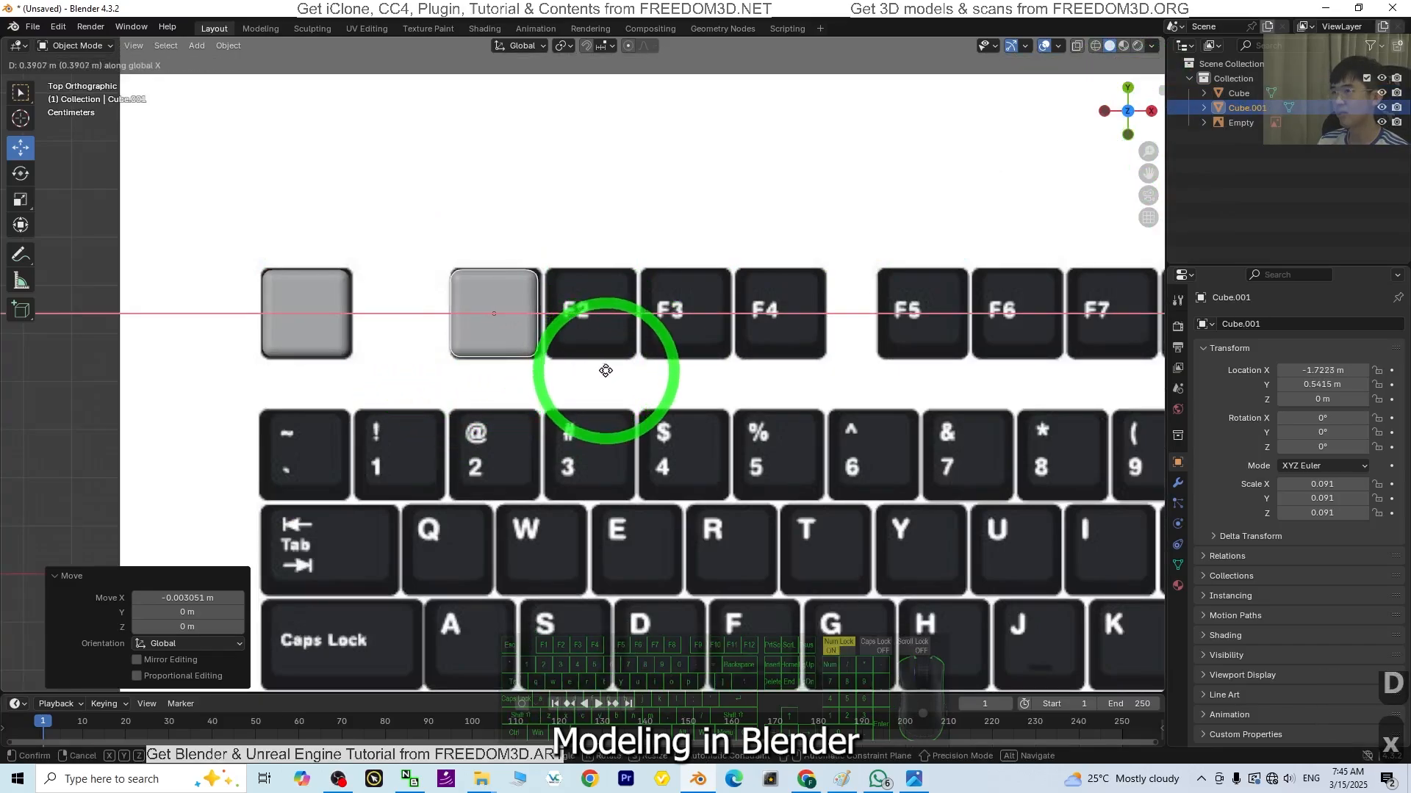
left_click(605, 371)
left_click(524, 347)
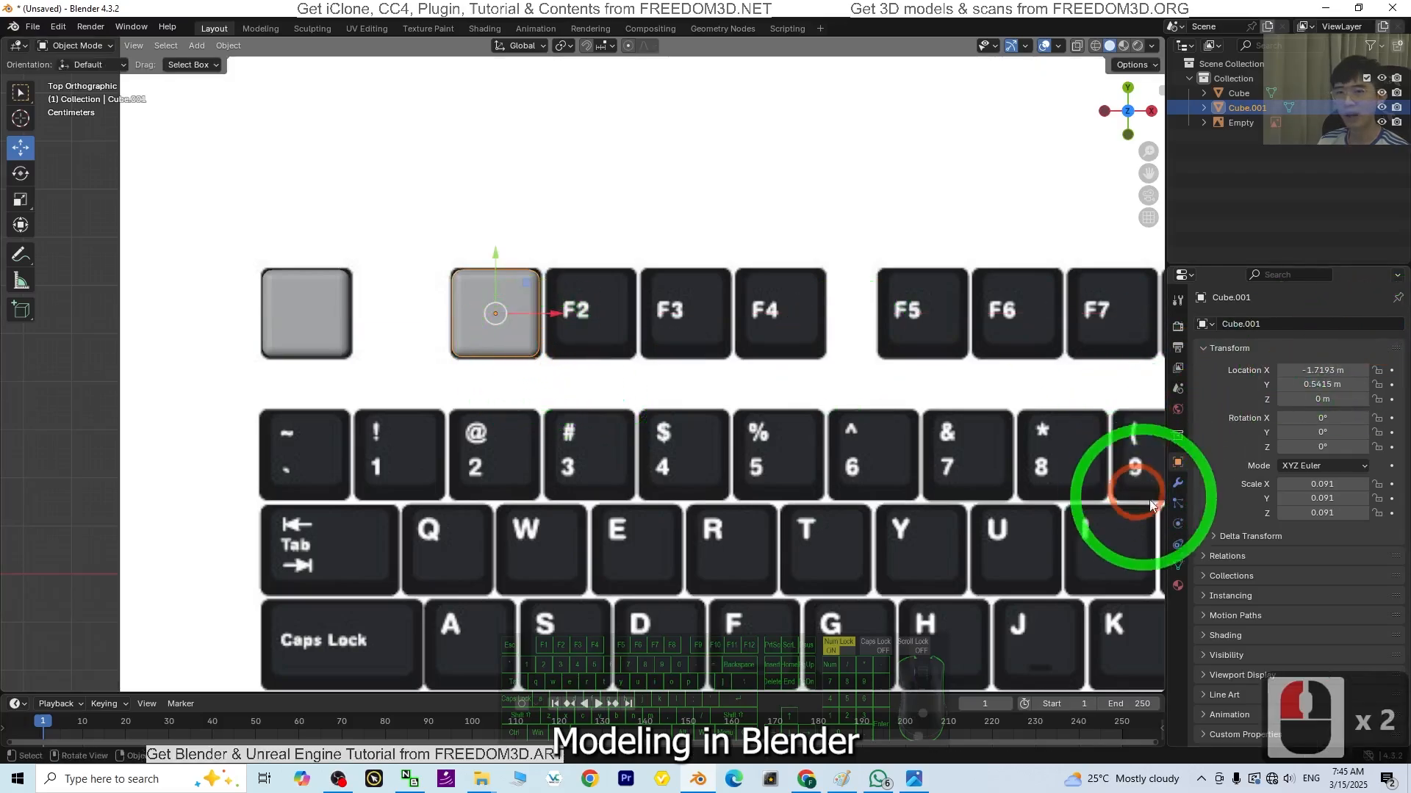
Step: Add an Array modifier to the F1 key copy
left_click(1178, 483)
left_click(1263, 330)
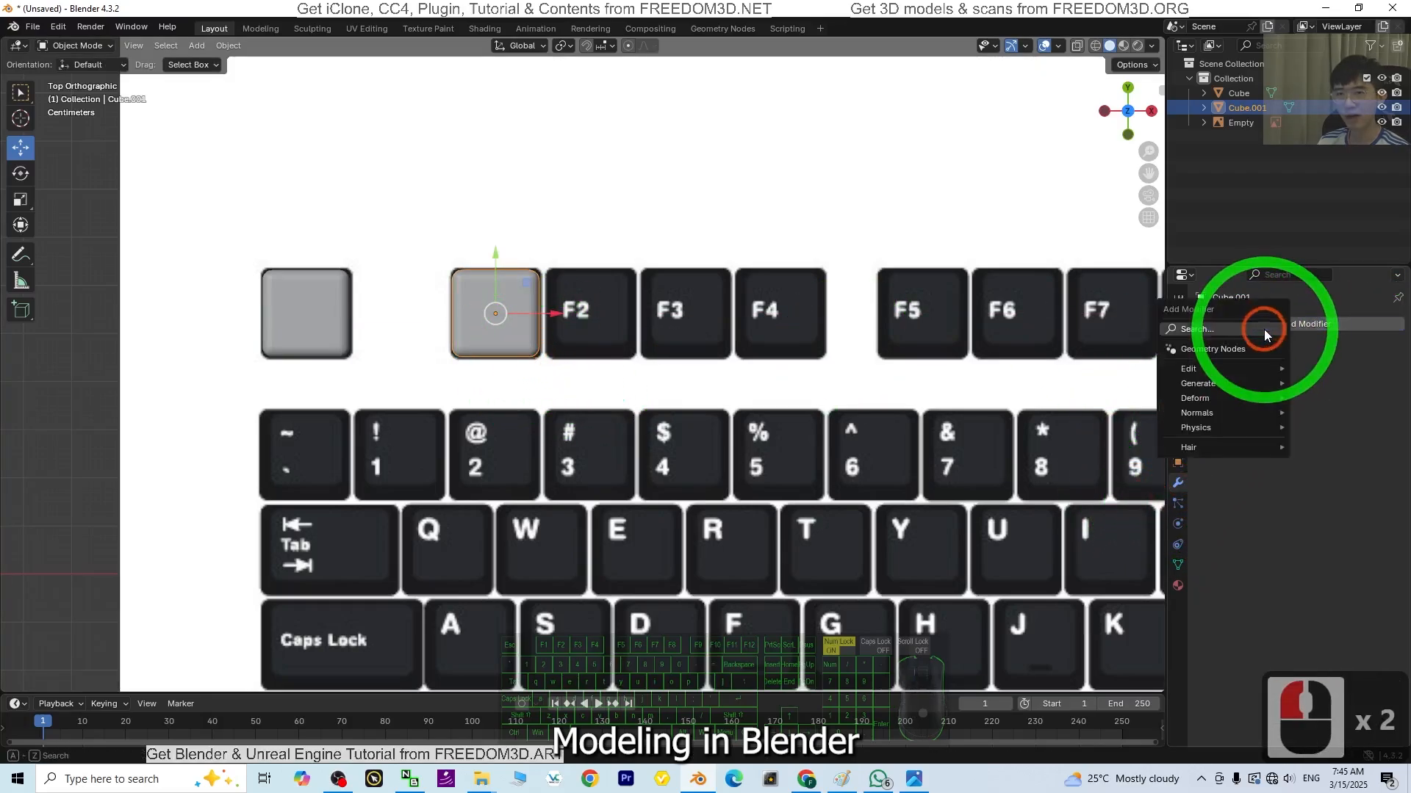
type("arras")
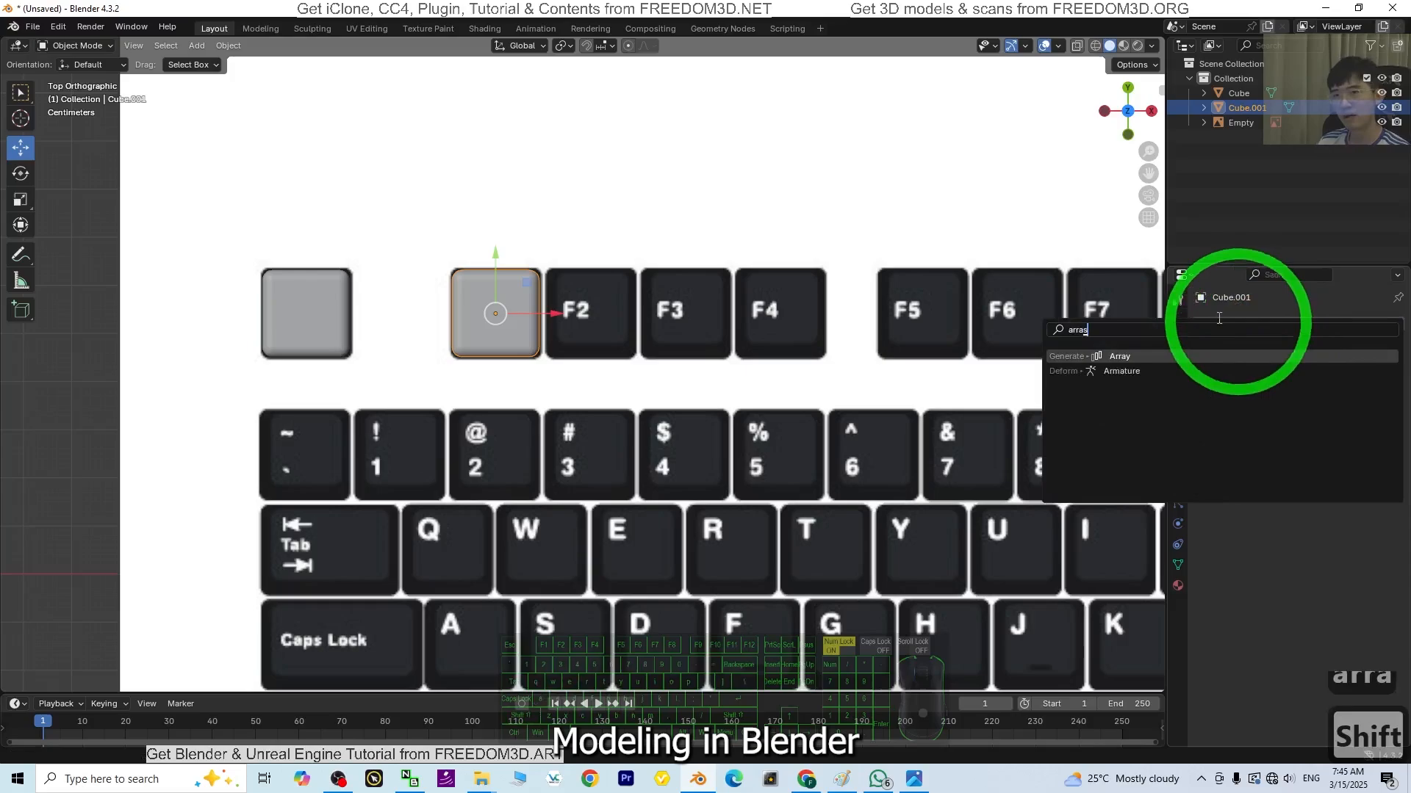
left_click(1212, 356)
scroll(811, 423, "down", 1)
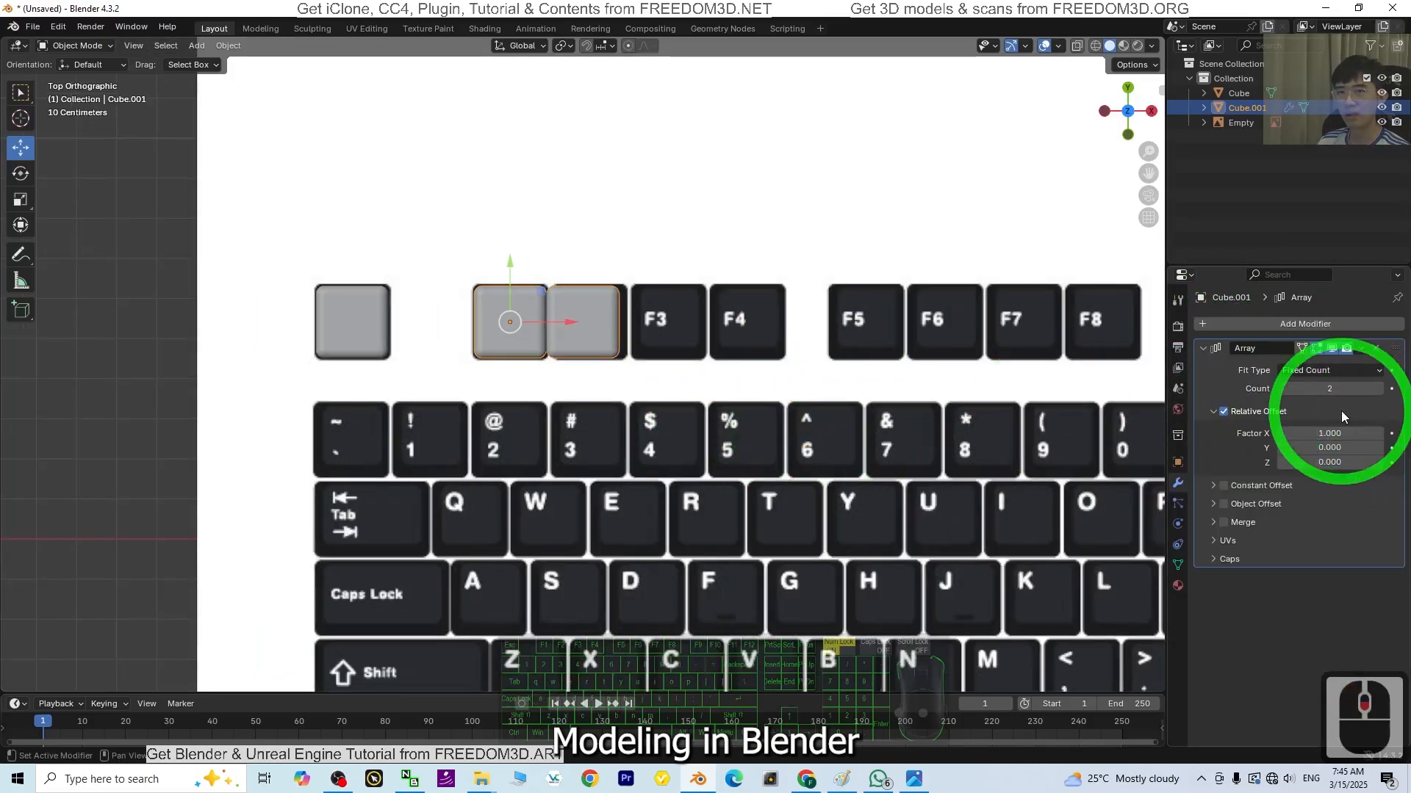
Step: Set the array's relative X offset factor to 1.1 and its count to 4 to cover F1 through F4
left_click(1380, 434)
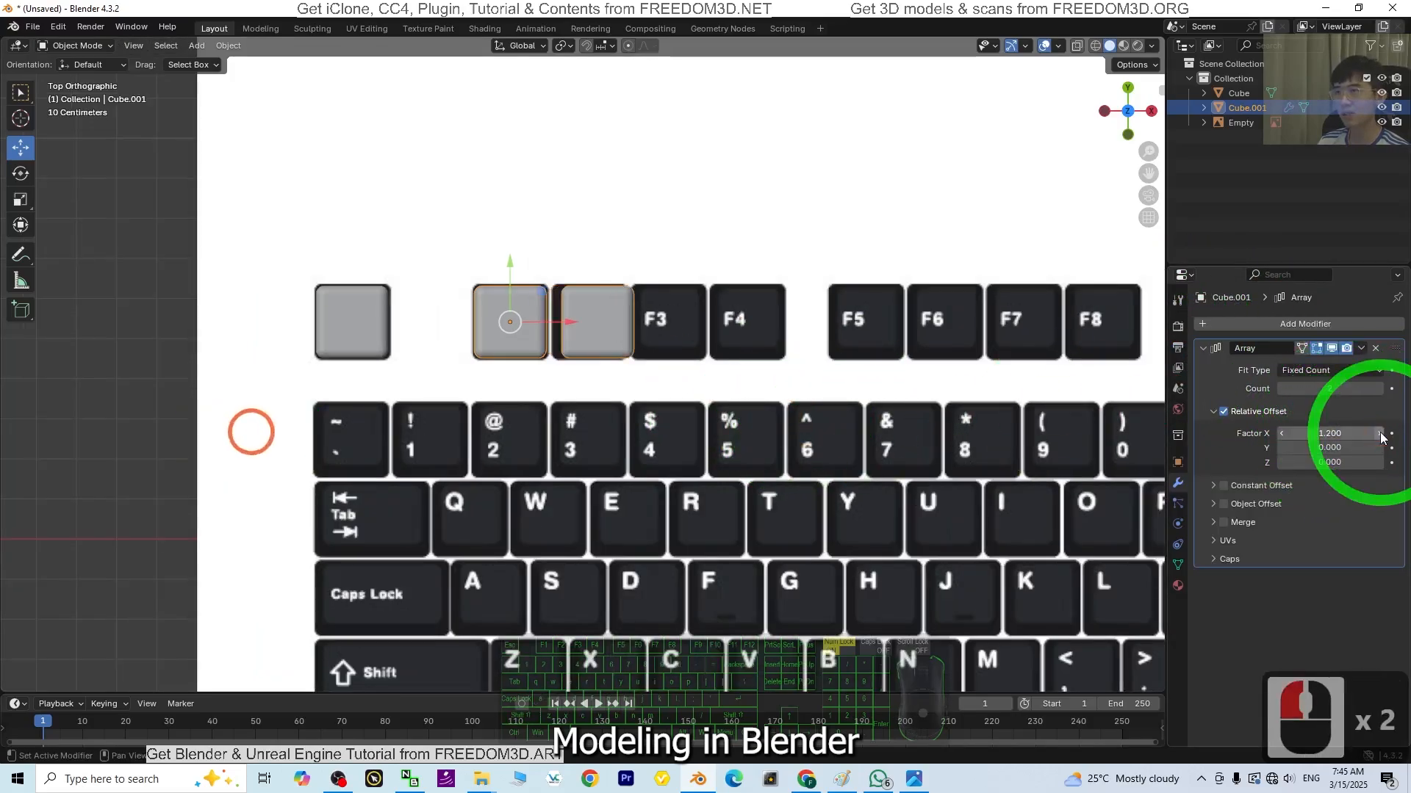
left_click(1283, 436)
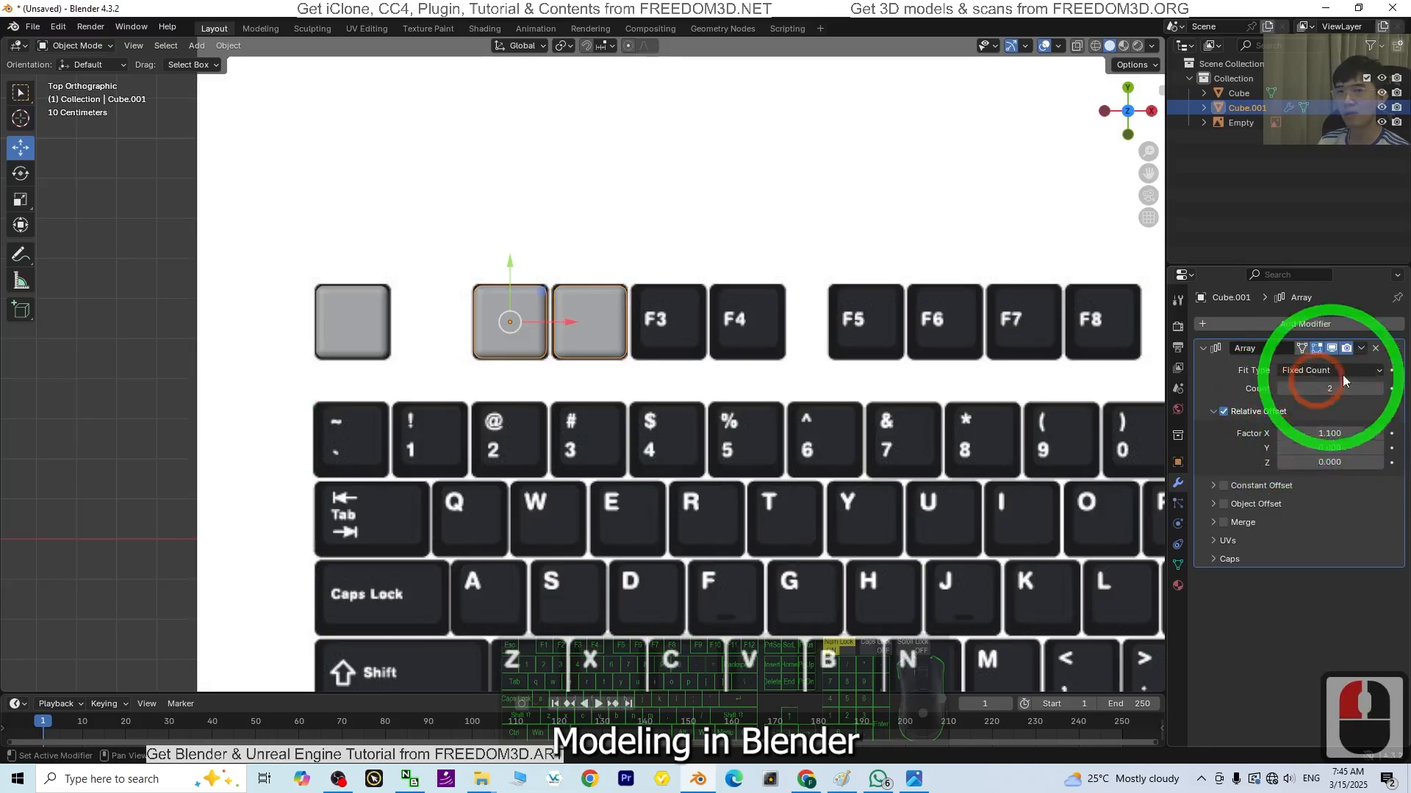
left_click(1379, 389)
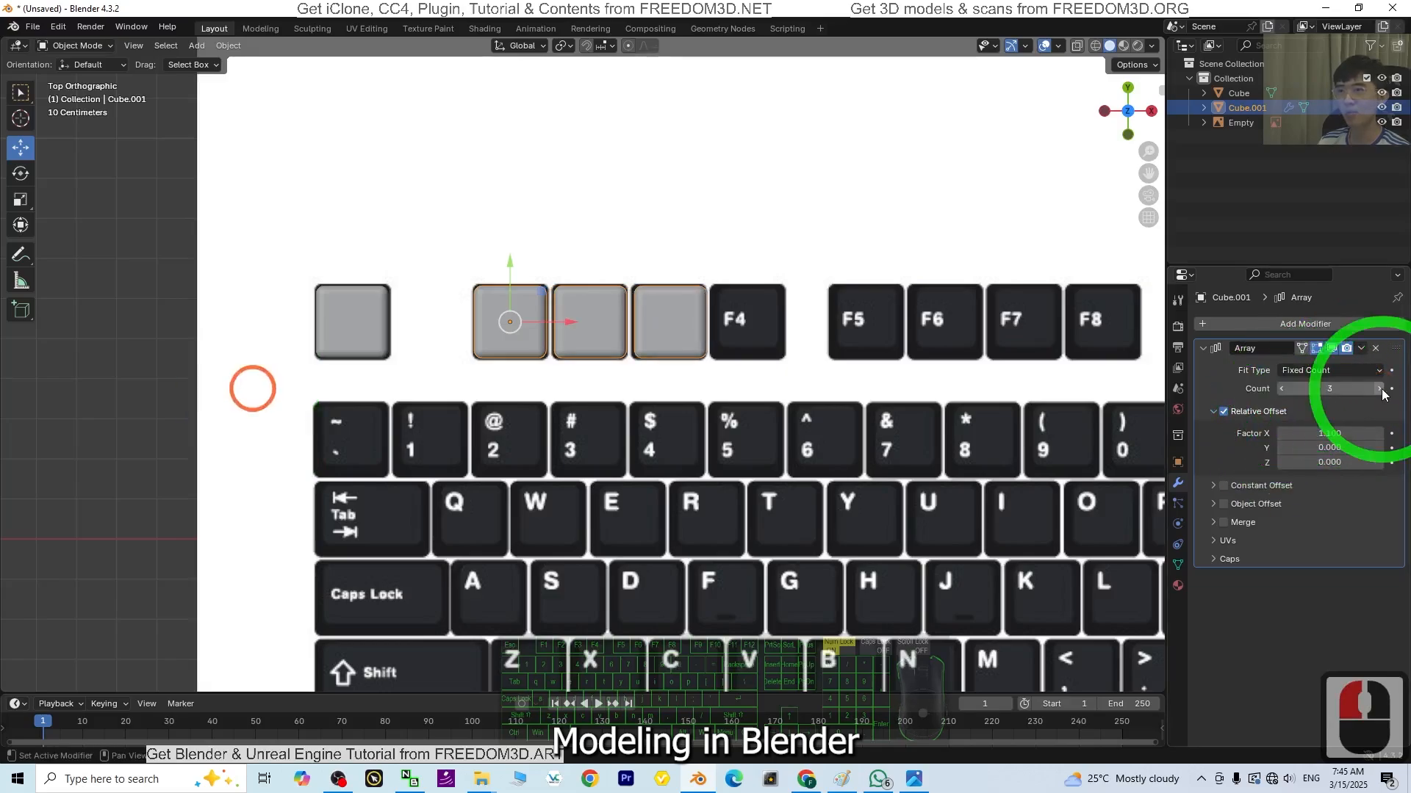
left_click(1379, 389)
Step: Shift the F1–F4 key array about 0.0036 m in the negative X direction to align it with the reference
mouse_move(968, 523)
middle_mouse_down()
mouse_move(980, 531)
mouse_move(970, 436)
mouse_move(982, 523)
middle_mouse_up()
left_click_drag(568, 326, 560, 324)
scroll(788, 373, "down", 5)
middle_click_drag(883, 399, 798, 435, "shift")
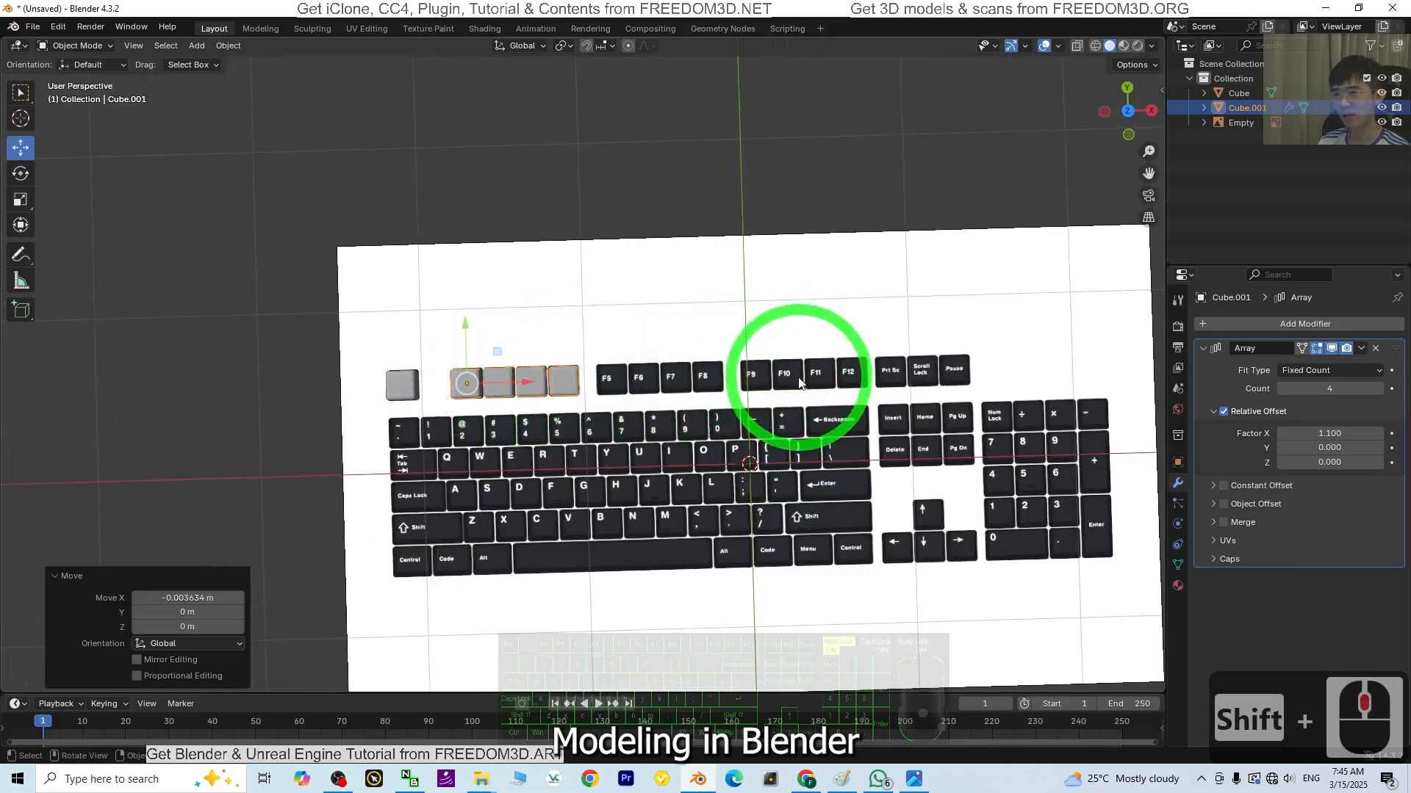
scroll(610, 375, "up", 4)
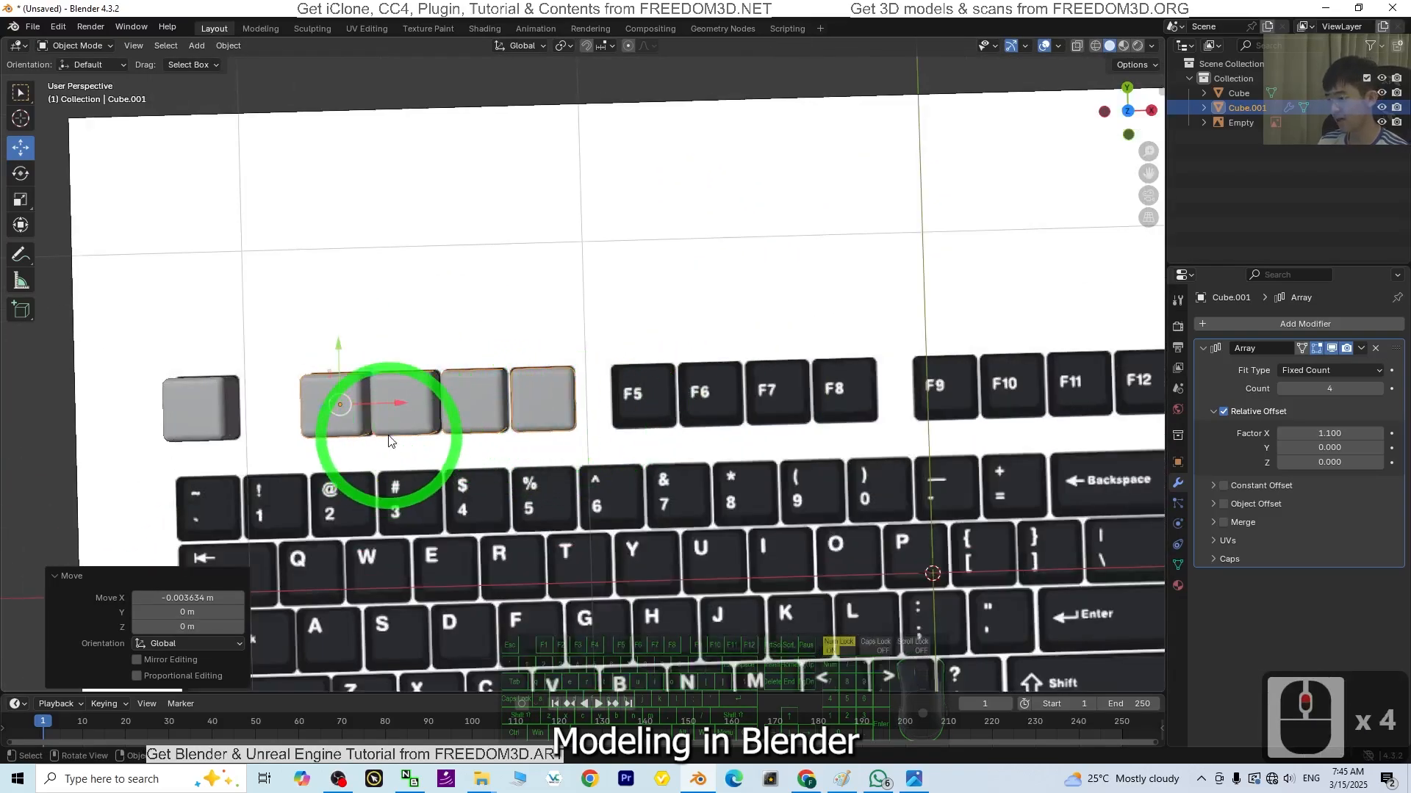
Step: Duplicate the F1–F4 array along X by about 0.88 m onto F5–F8 and nudge the copy another 0.0066 m along X
key("shift+d")
key("x")
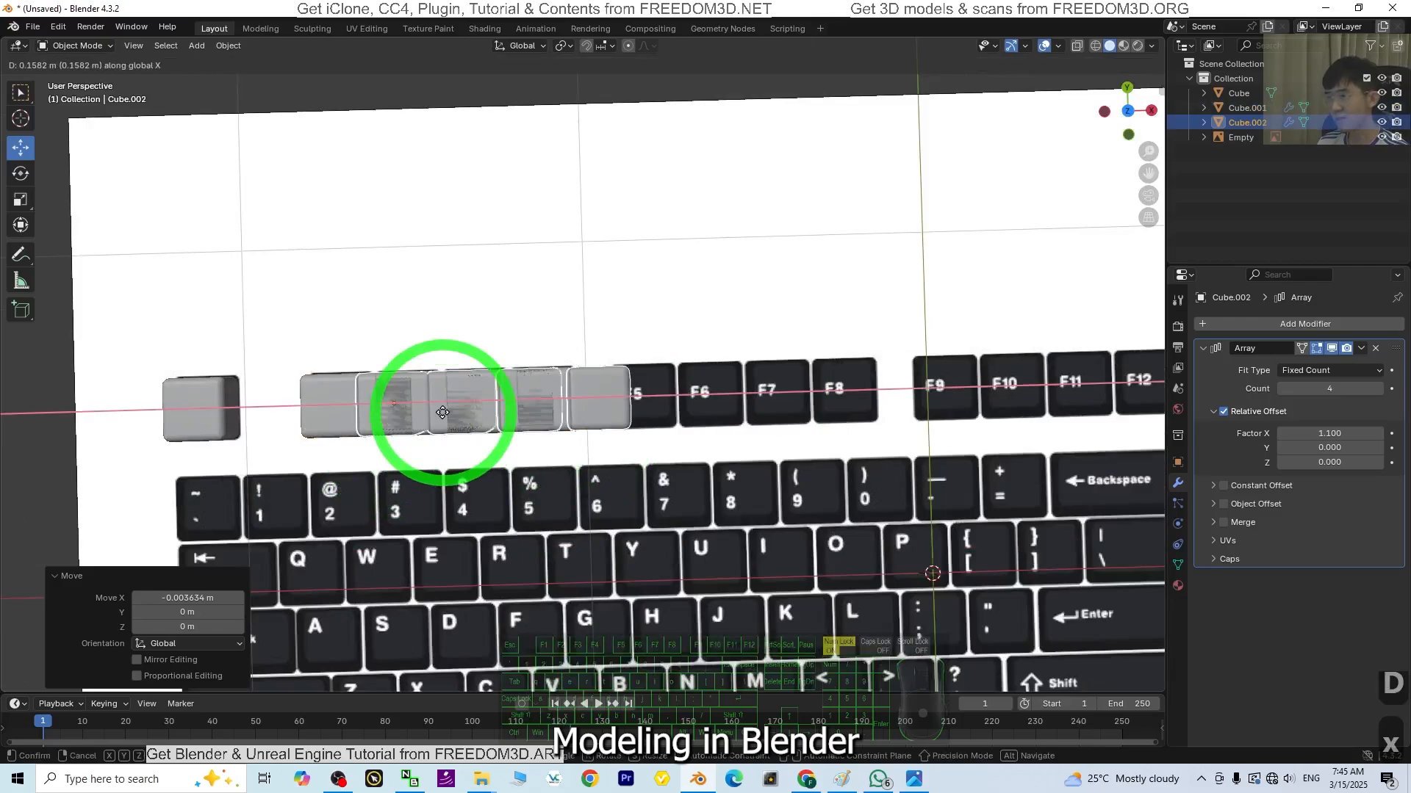
left_click(691, 426)
middle_click_drag(677, 409, 944, 518)
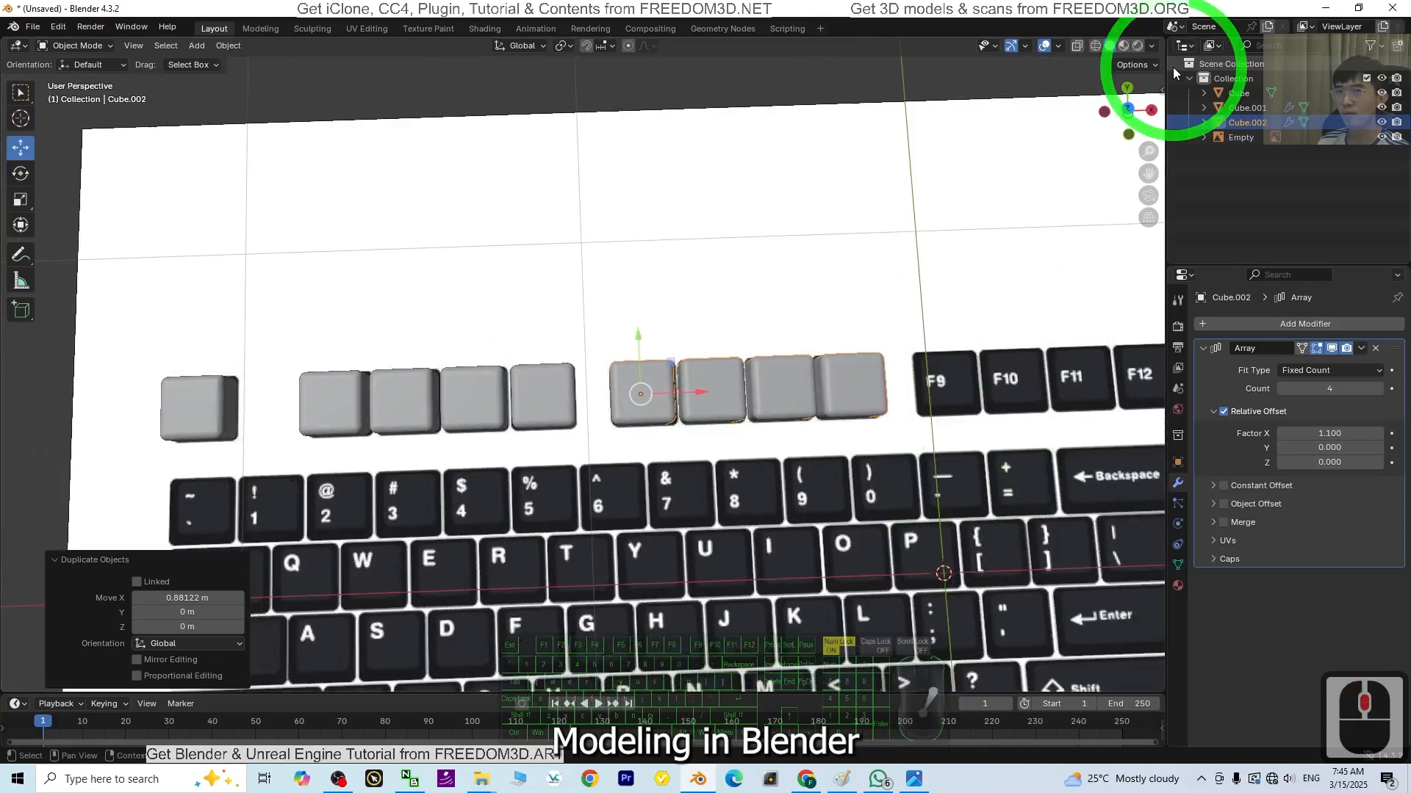
left_click(1128, 108)
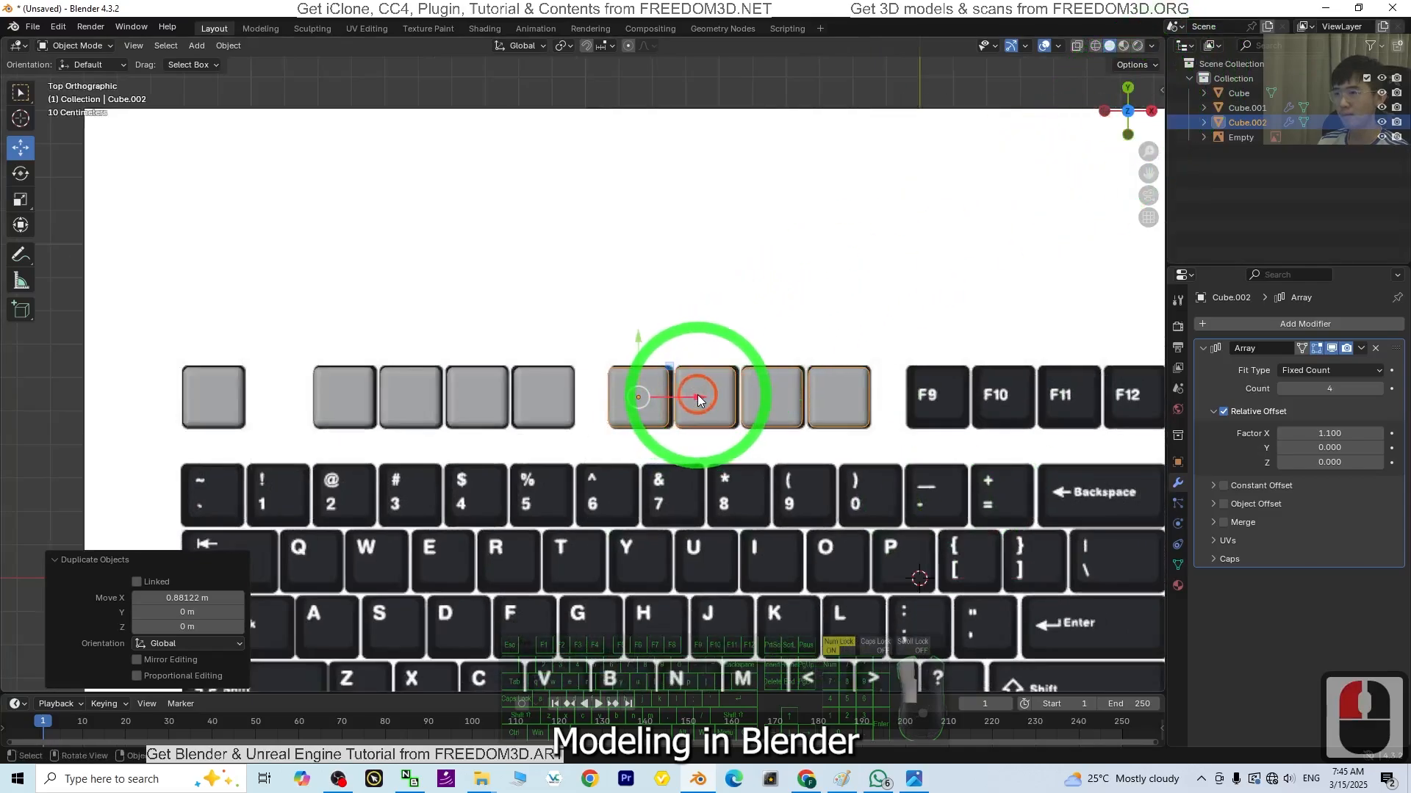
left_click_drag(697, 400, 700, 401)
Step: Duplicate the F5–F8 key array along X by about 0.884 m onto the F9–F12 keys
middle_click_drag(1058, 459, 629, 444, "shift")
key("shift+d")
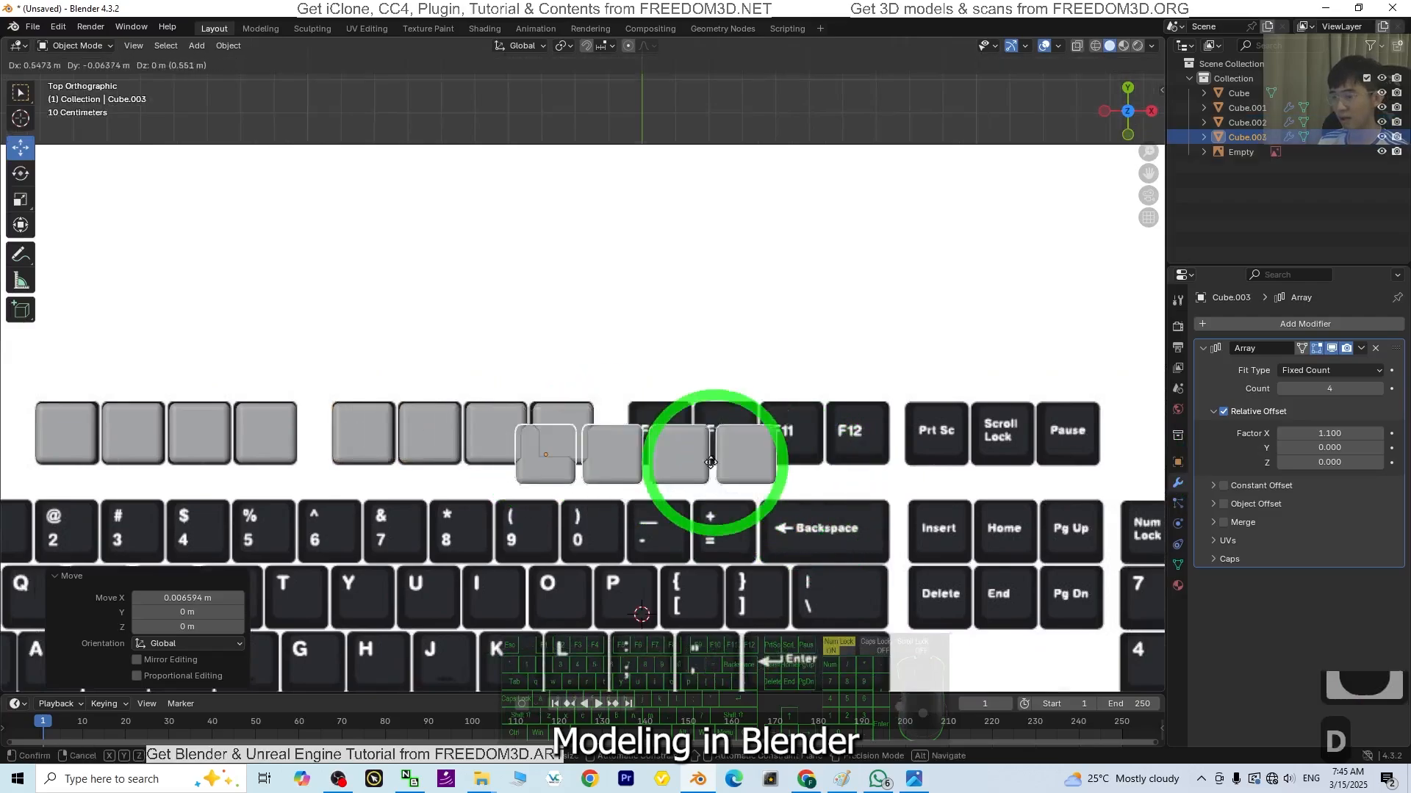
key("x")
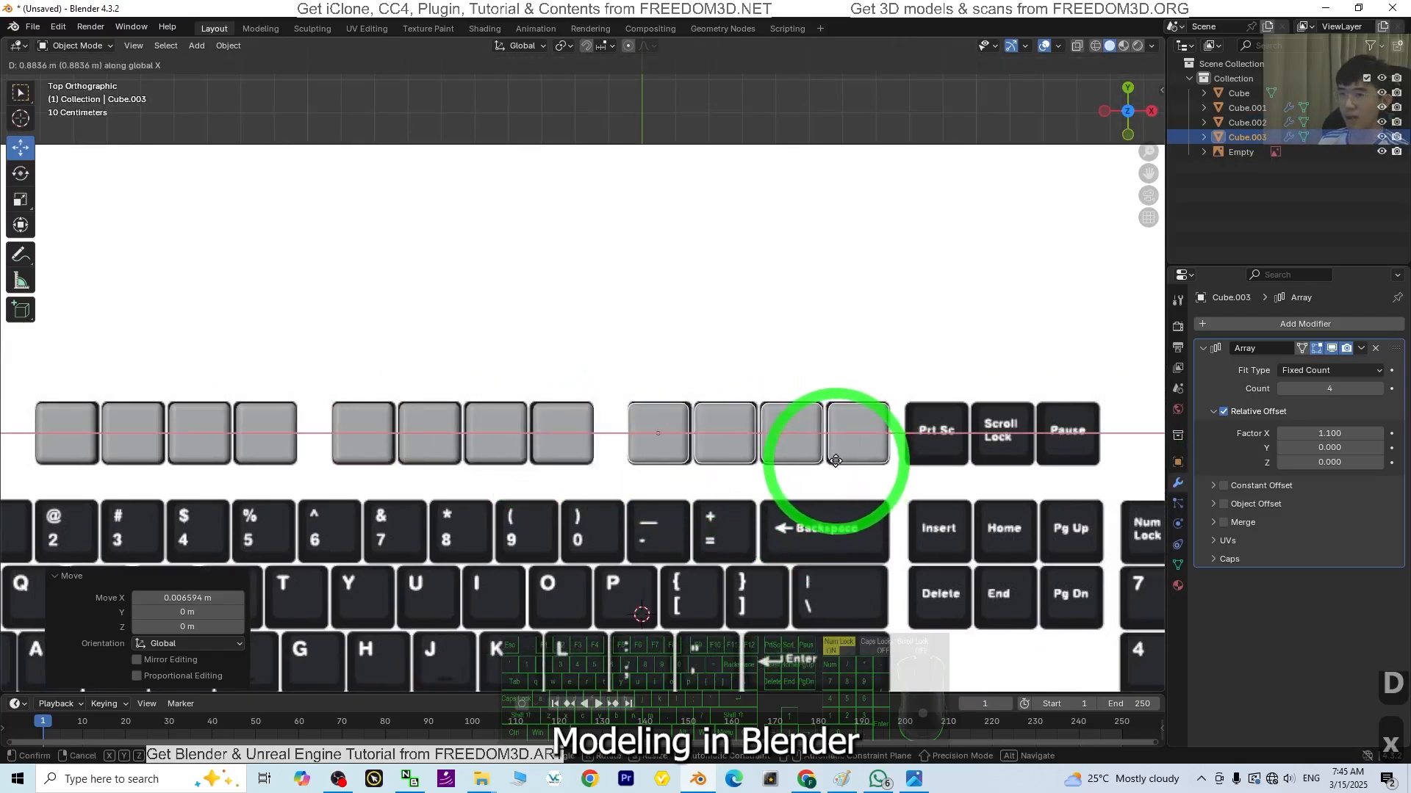
left_click(835, 461)
scroll(825, 473, "down", 4)
middle_click_drag(825, 472, 145, 441)
Step: Duplicate the Esc key onto the tilde key below it, offset about -0.29 m in Y and -0.003 m in X
left_click(255, 417)
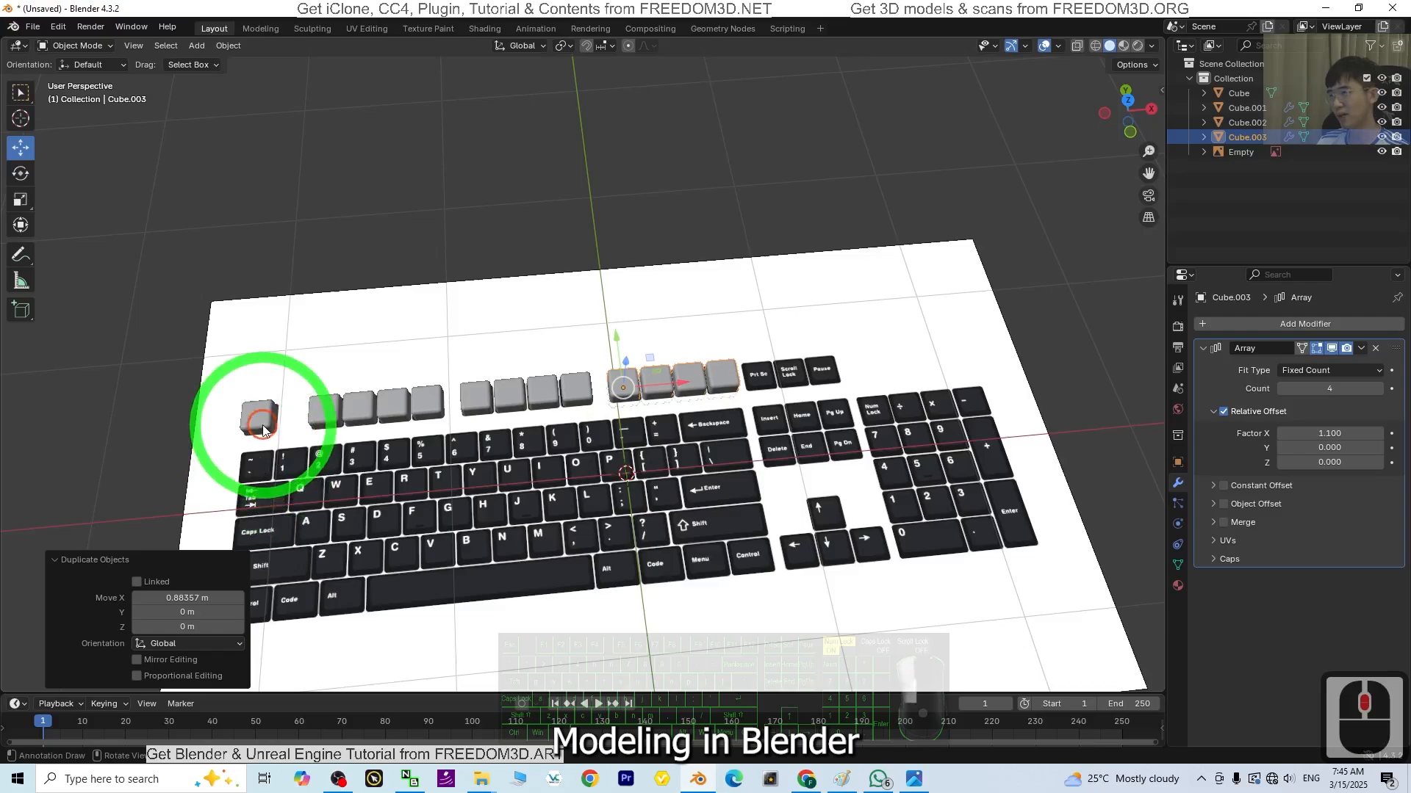
middle_click_drag(256, 419, 560, 523)
scroll(449, 441, "up", 3)
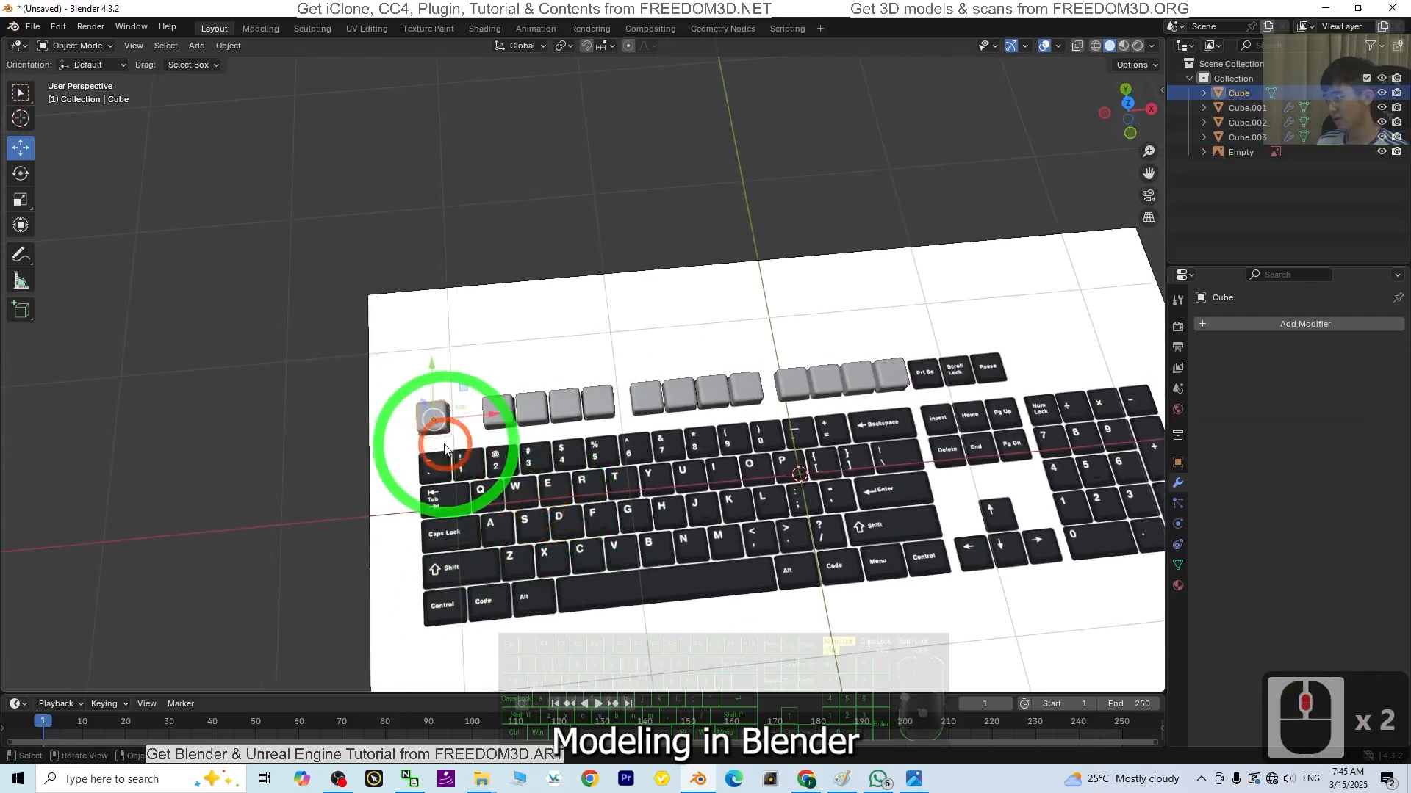
left_click(1132, 135)
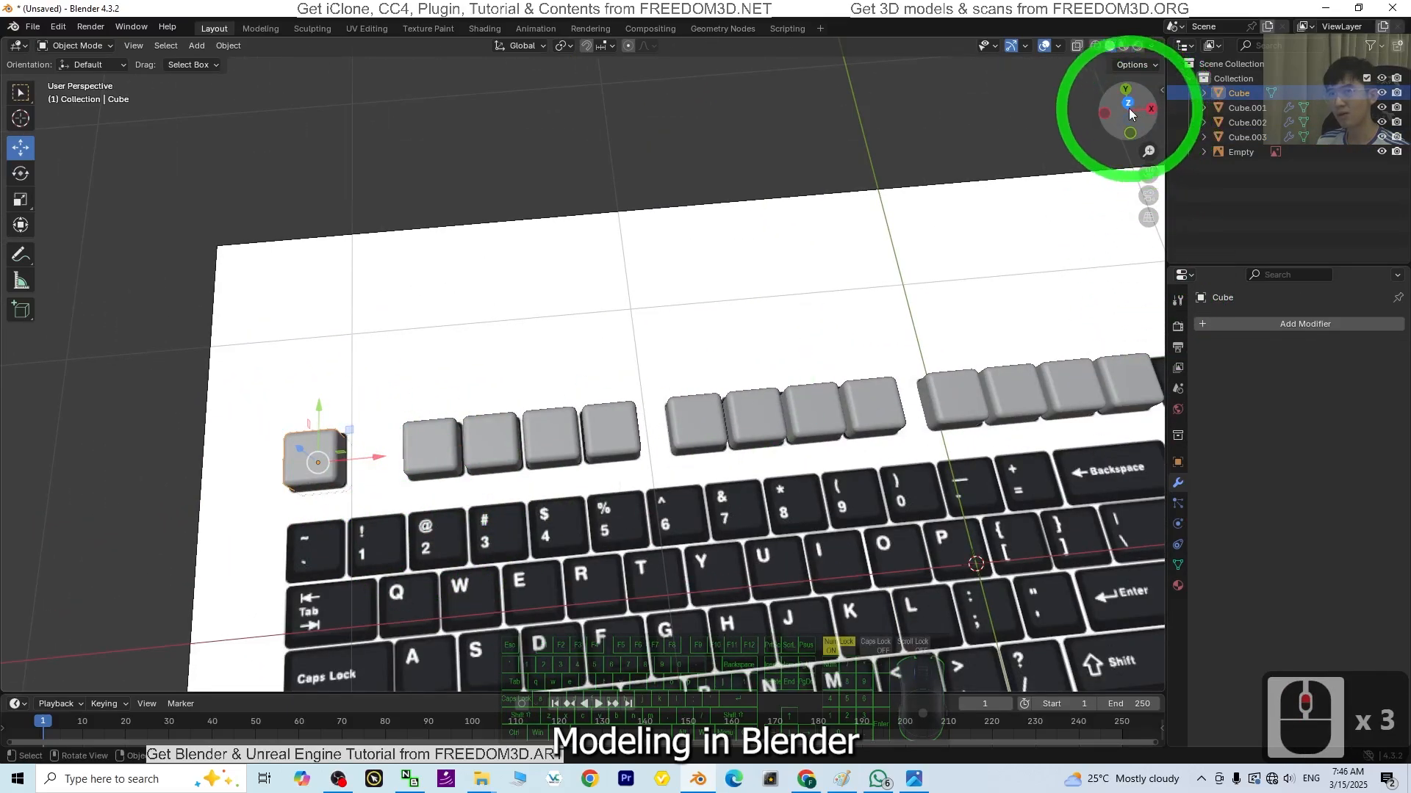
middle_click_drag(481, 590, 662, 610, "shift")
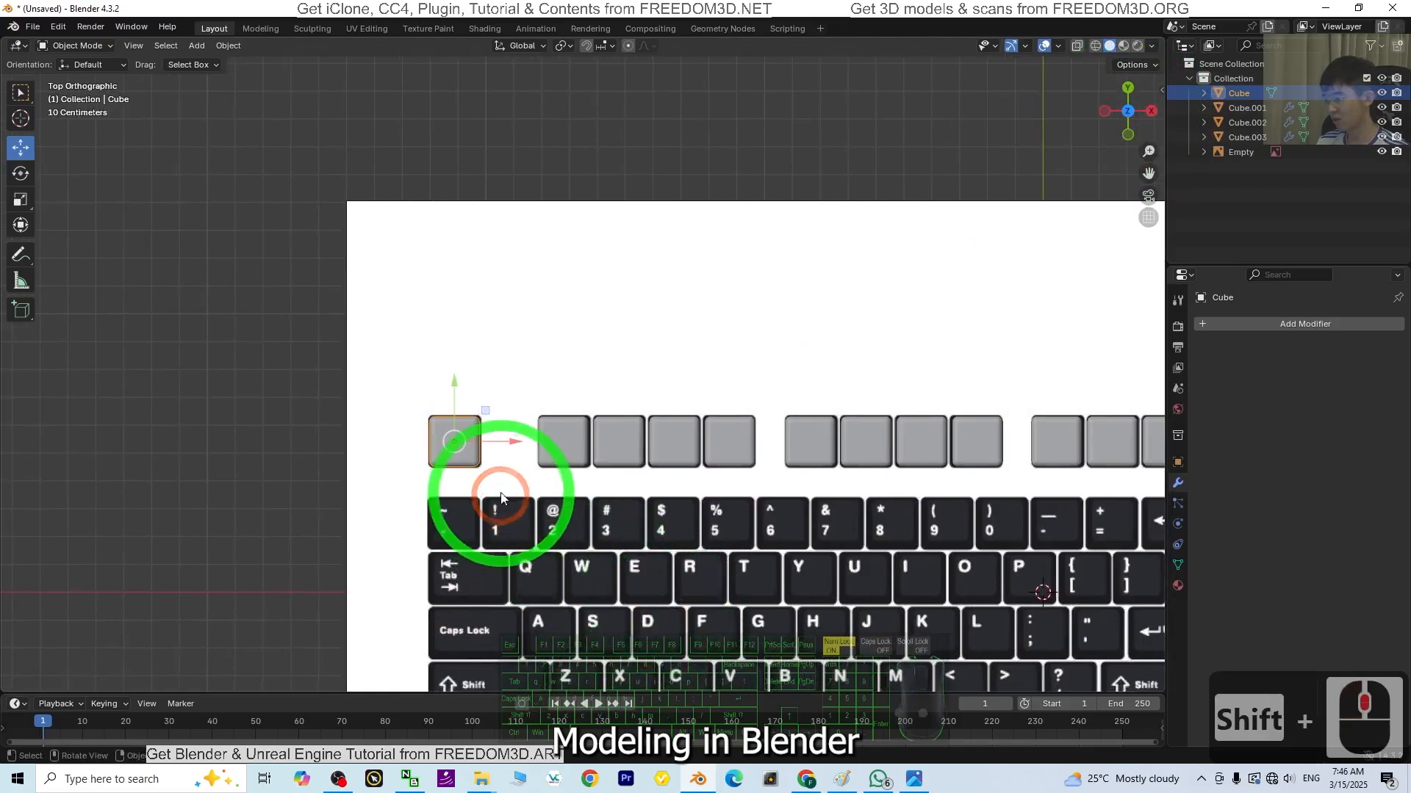
key("shift+d")
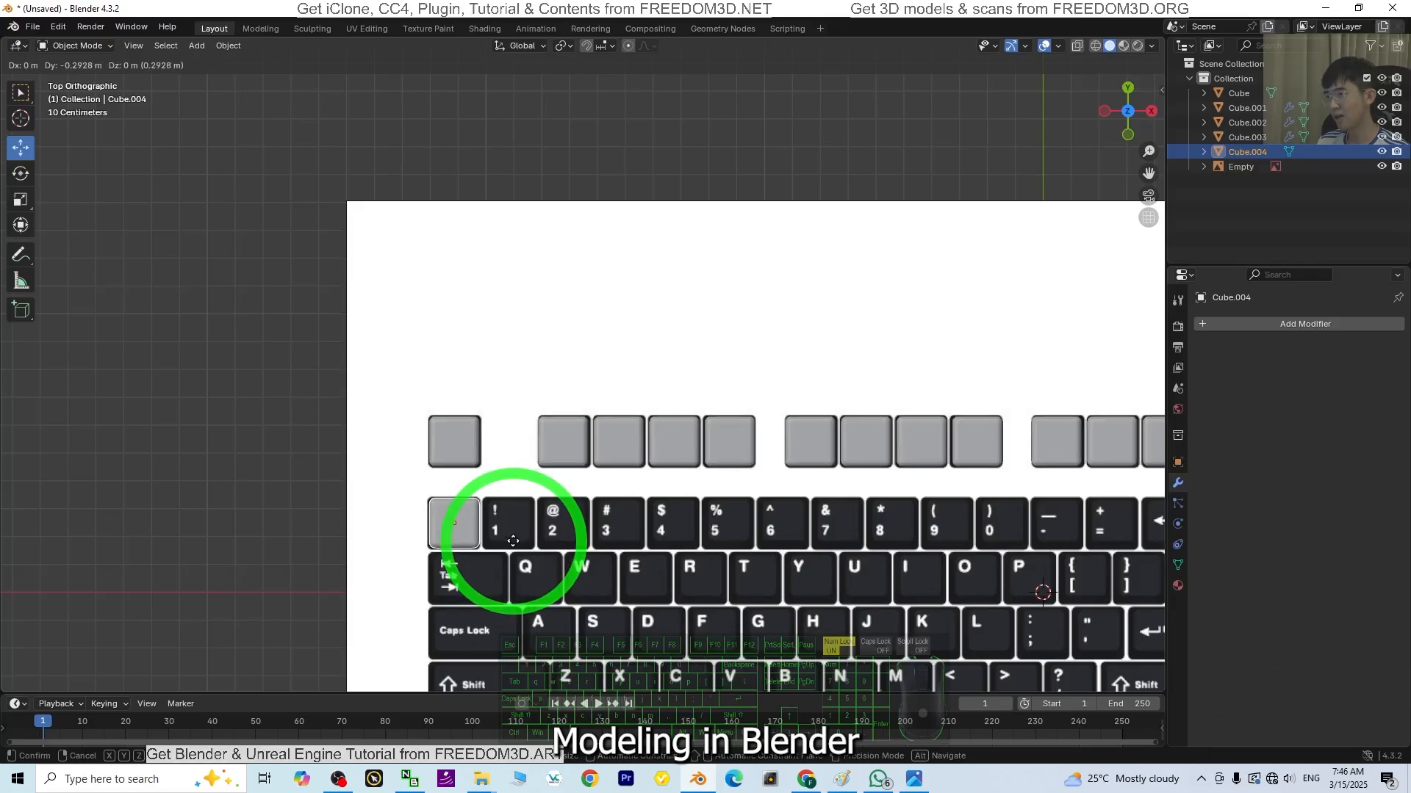
left_click(512, 540)
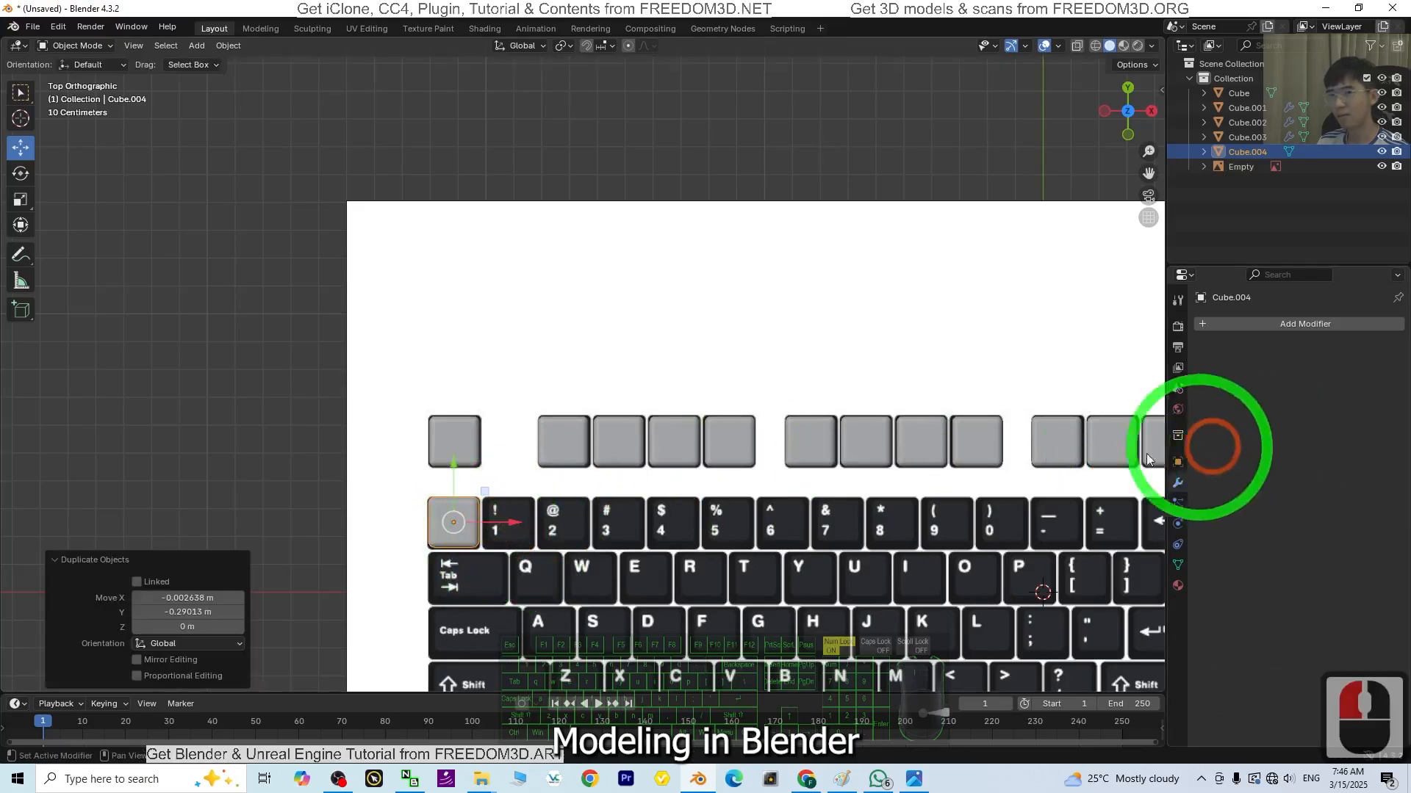
Step: Add an Array modifier to the tilde key copy
left_click(1257, 325)
left_click(1258, 325)
type("array")
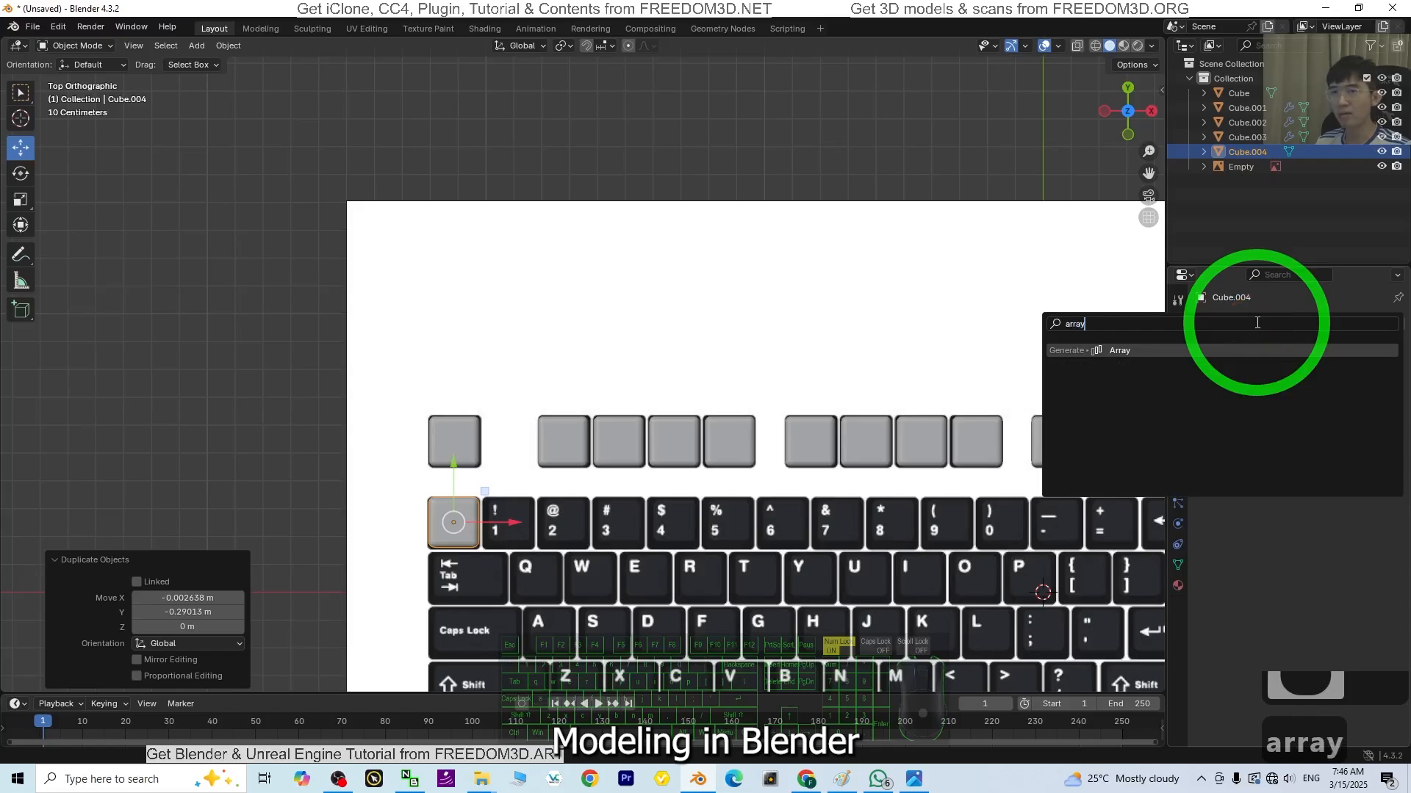
key("Return")
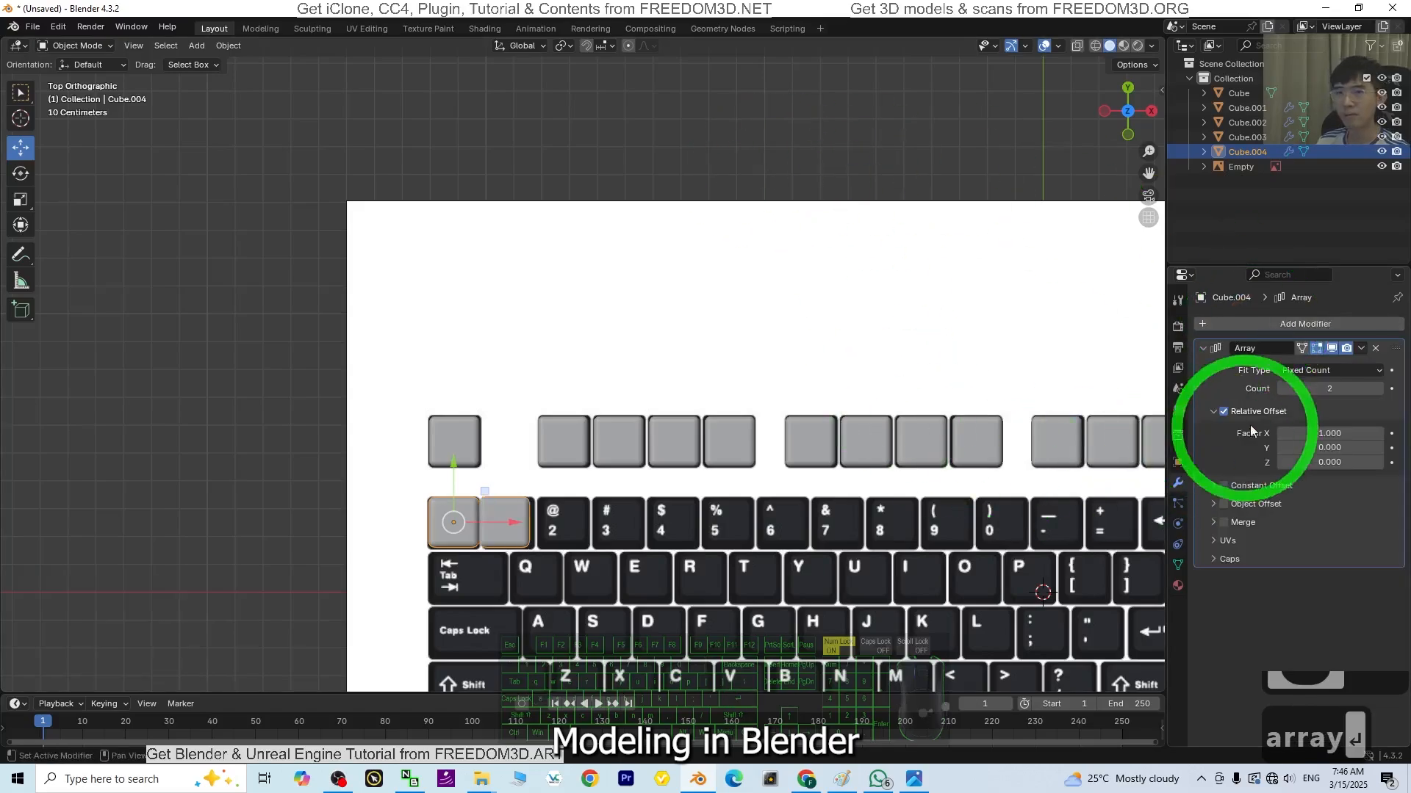
Step: Set the number-row array's relative X offset factor to 1.1 and its count to 13 to reach the equals key
left_click(1381, 439)
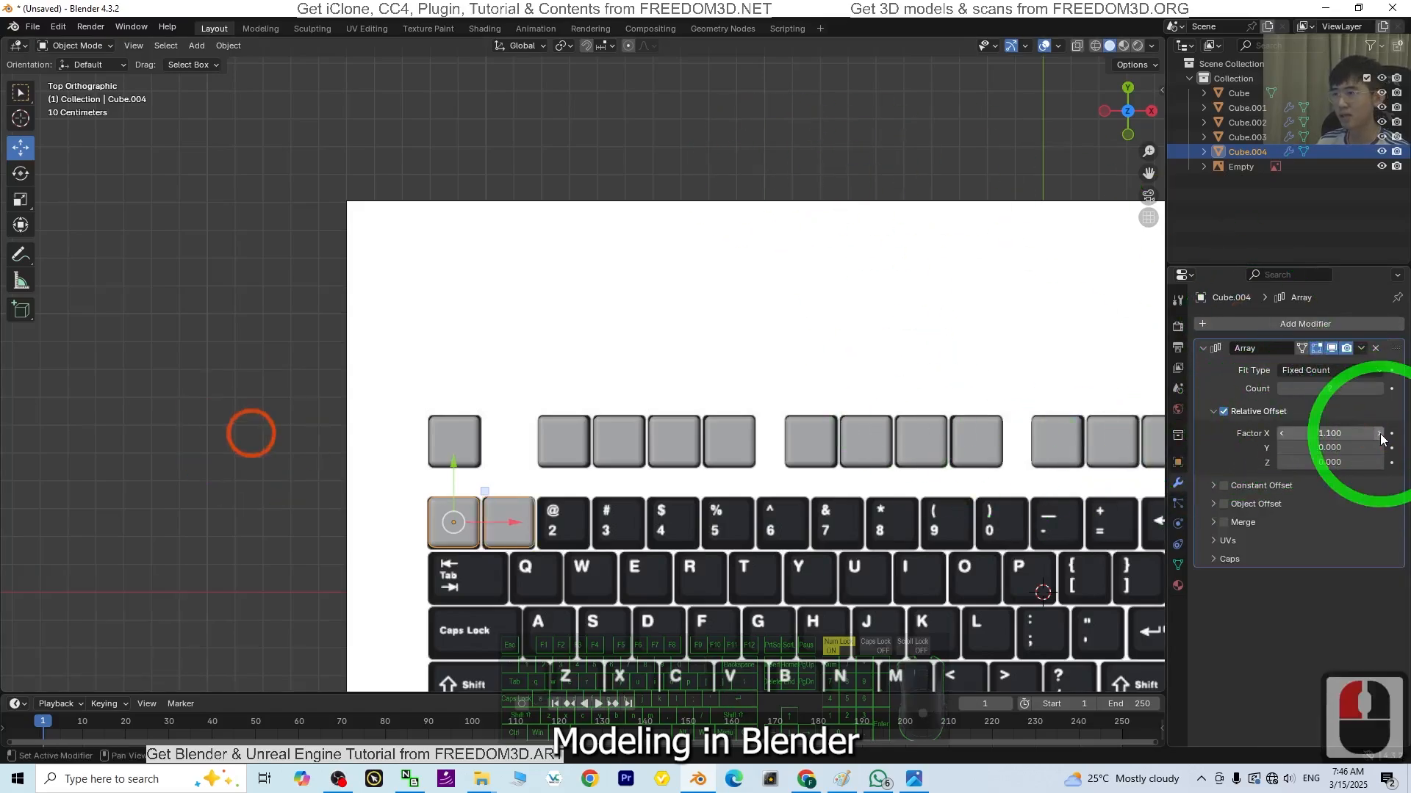
middle_click_drag(818, 577, 718, 563, "shift")
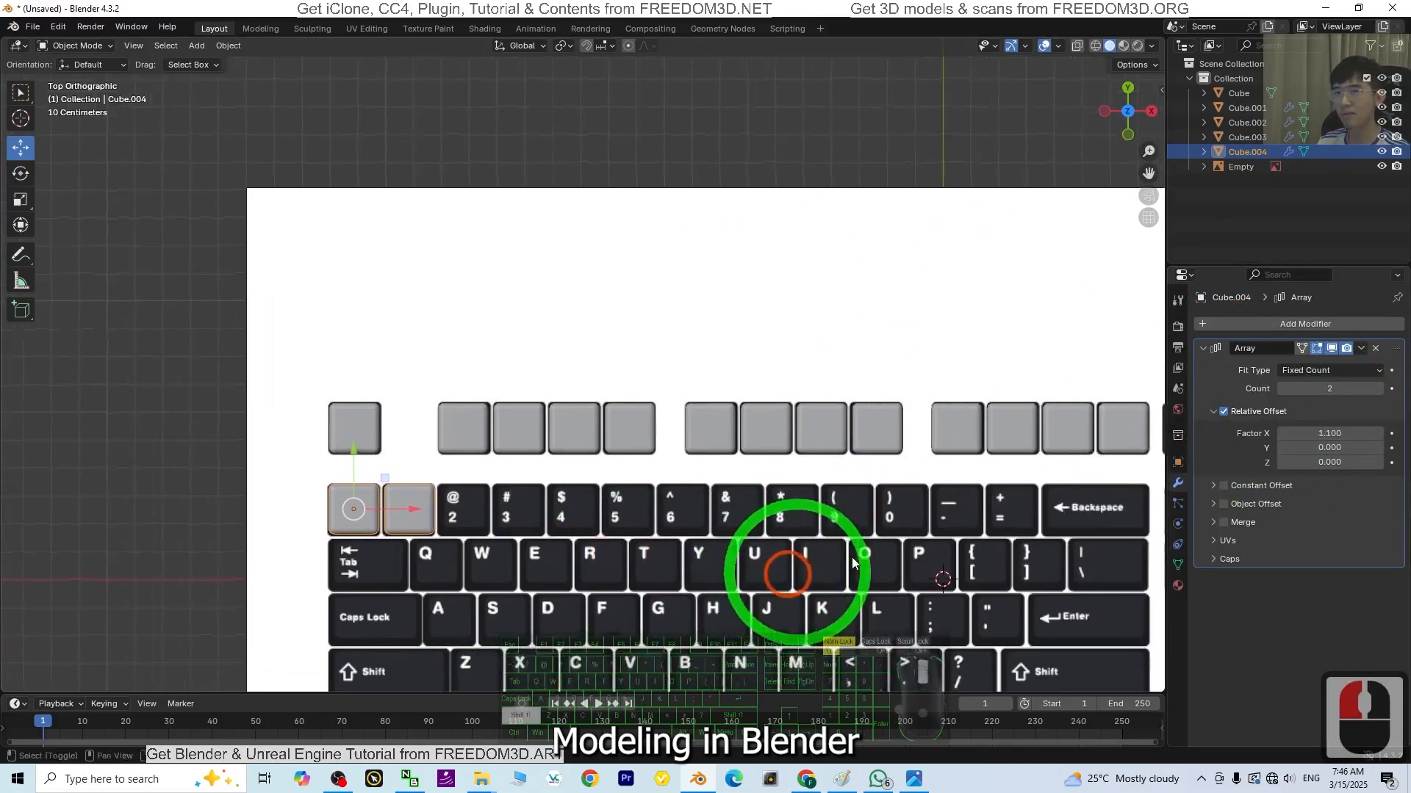
left_click(1377, 389)
left_click(1378, 389)
left_click(1378, 389)
left_click(1378, 390)
left_click(1378, 389)
left_click(1378, 390)
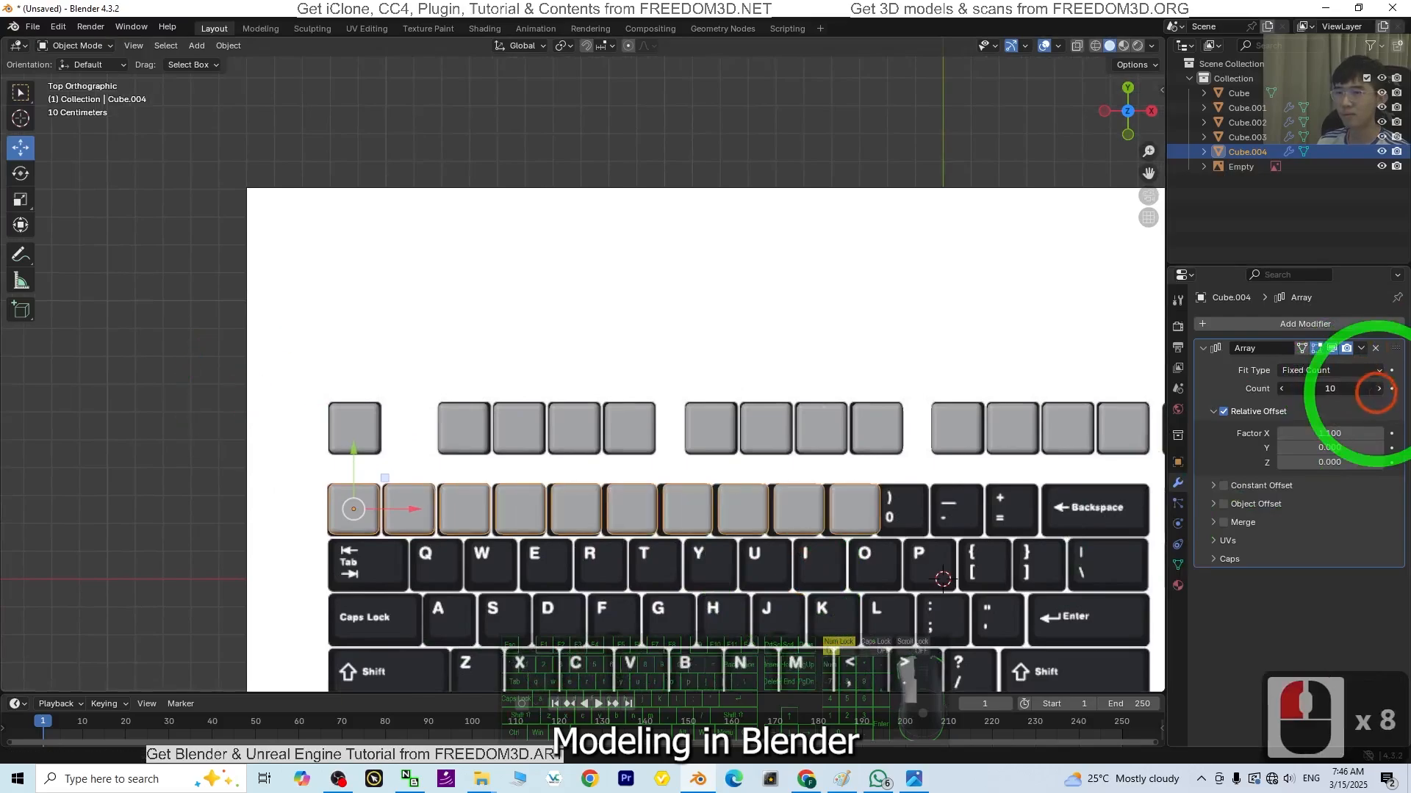
left_click(1377, 390)
left_click(1378, 389)
left_click(1377, 389)
middle_click_drag(975, 483, 930, 488, "shift")
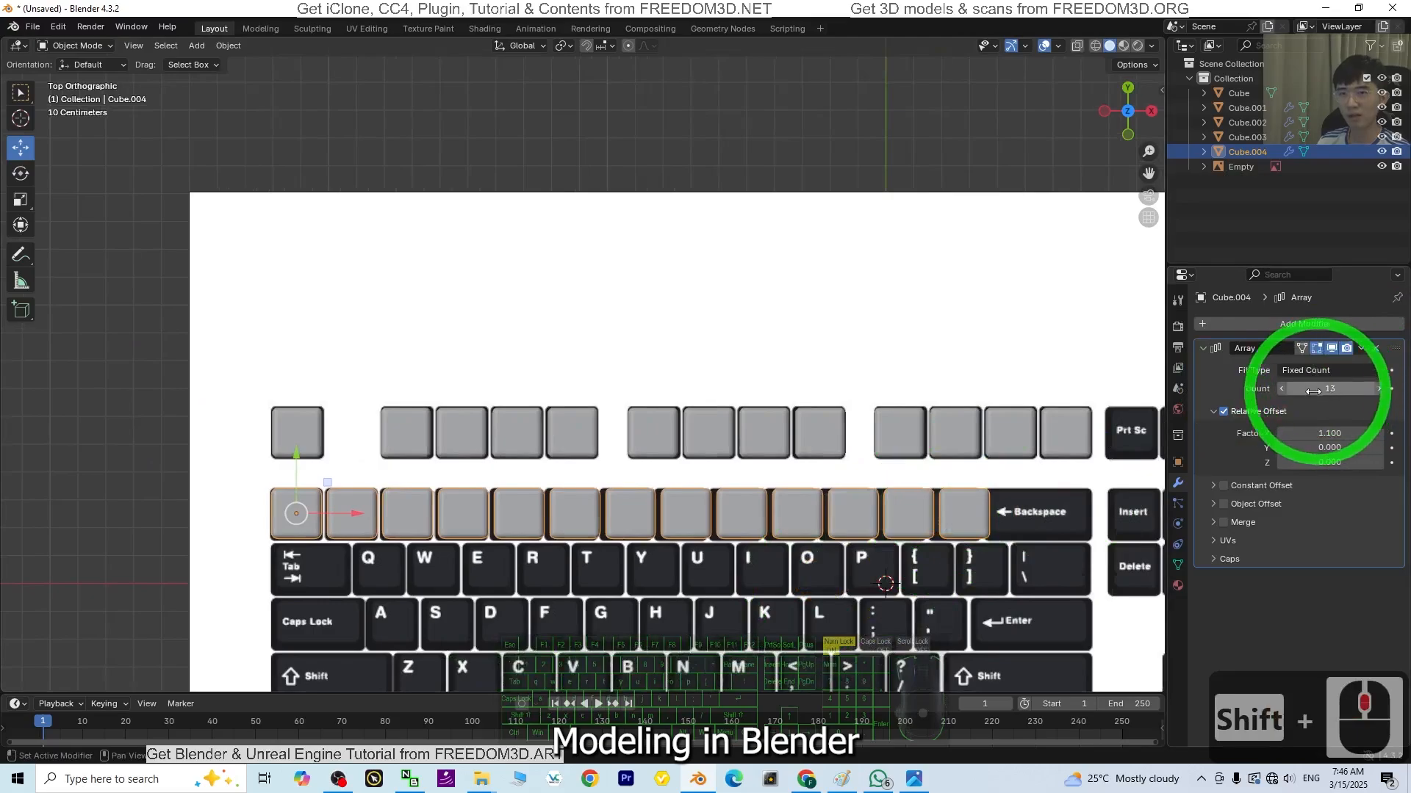
Step: Try relative X offset factors of 1.05, 1.07 and 1.08 on the number-row array
left_click(1316, 437)
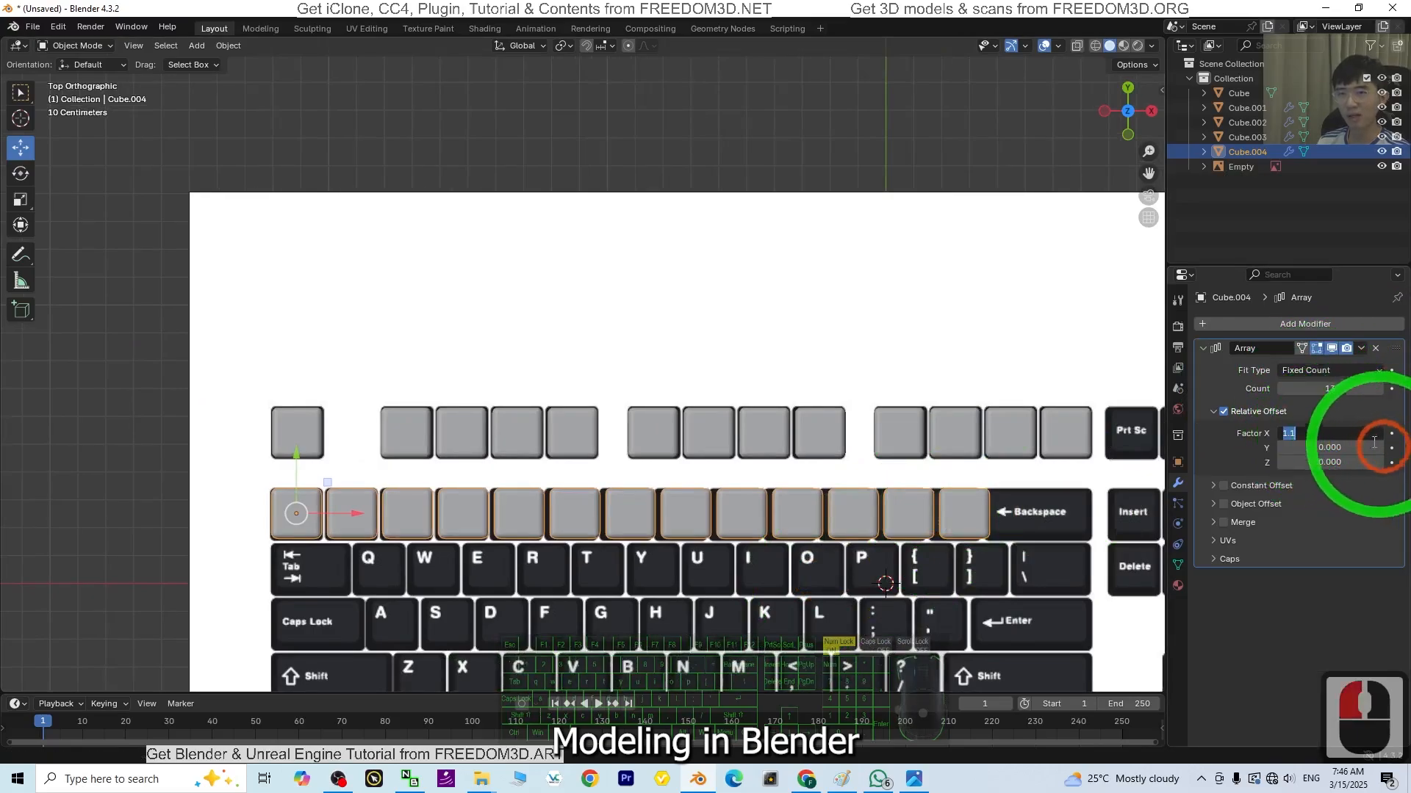
type("1.0")
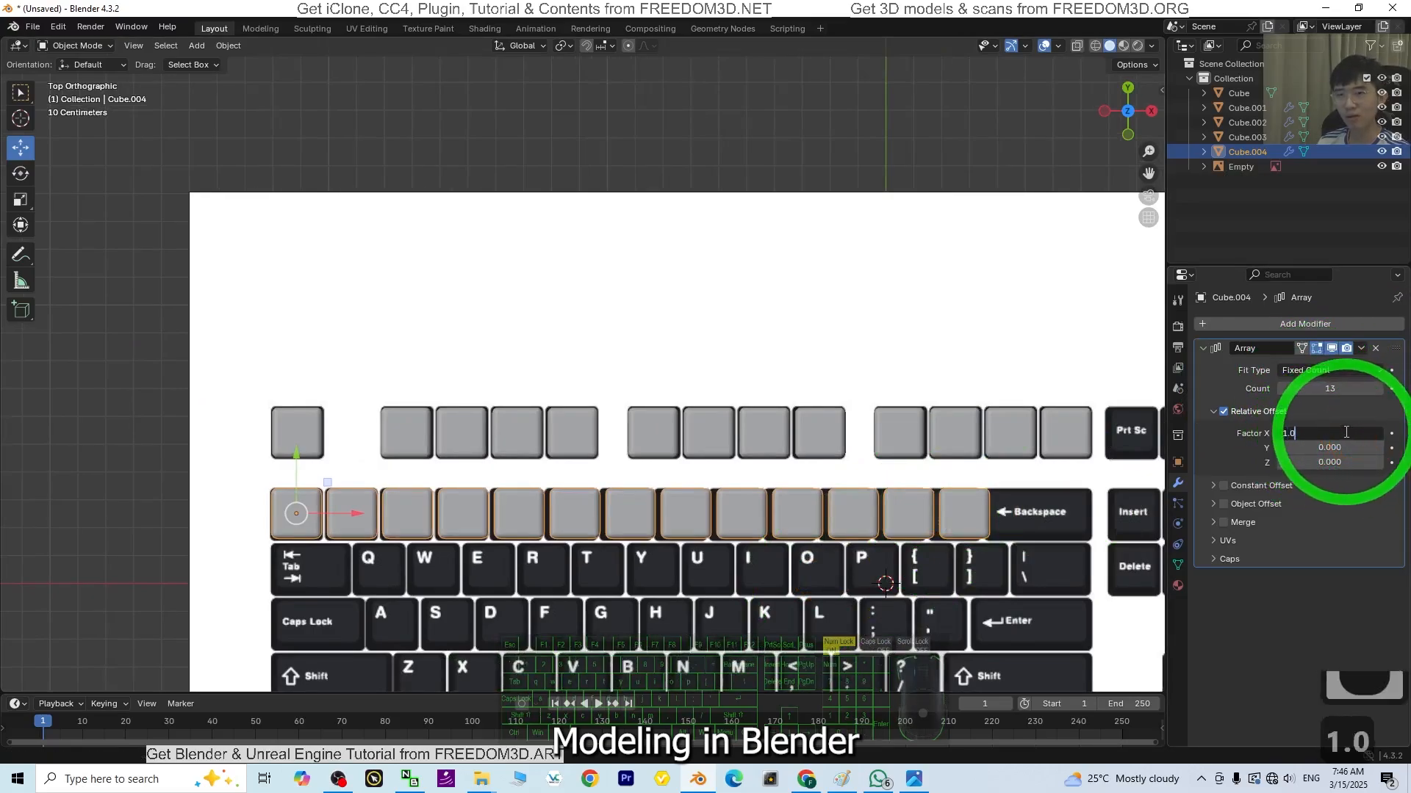
type("5")
key("Return")
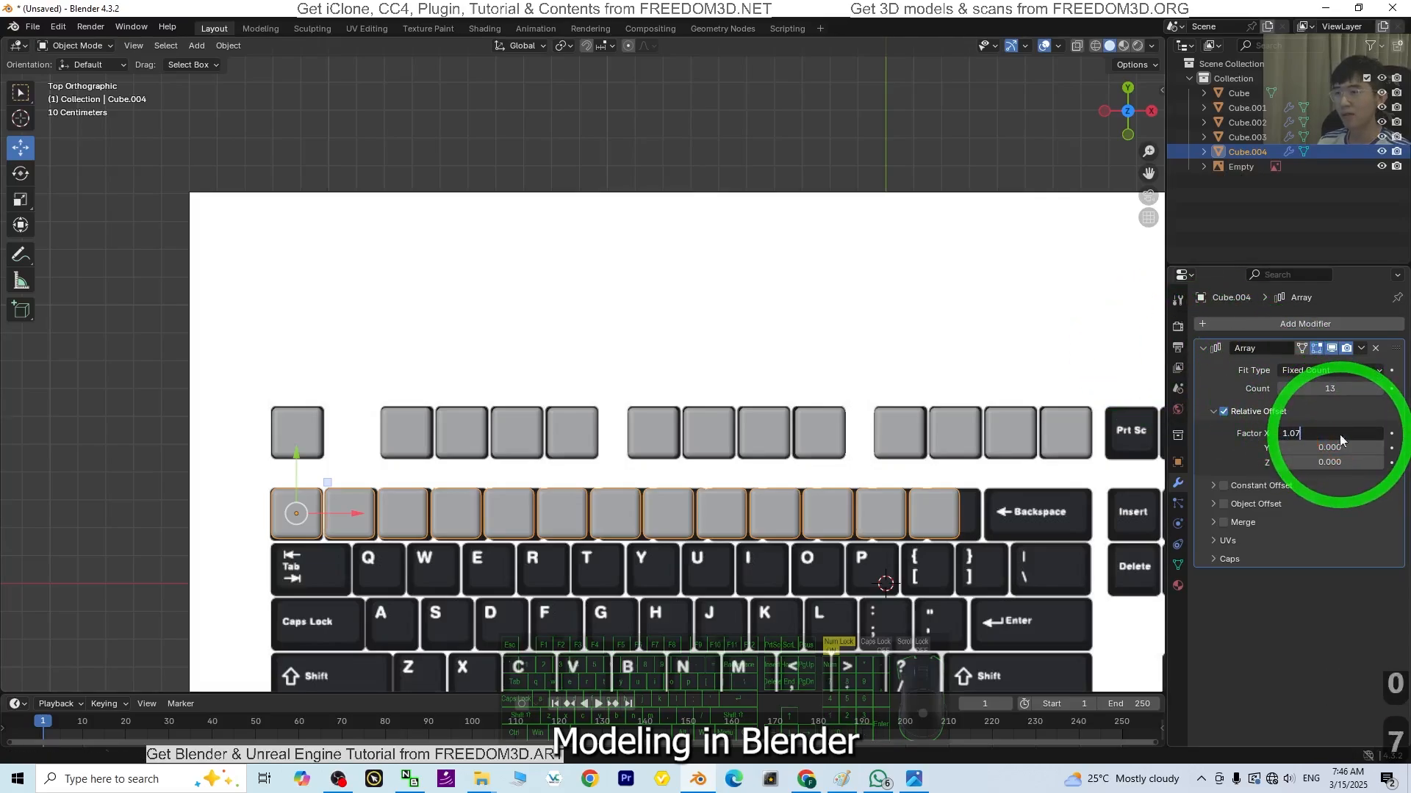
key("Return")
left_click(1337, 434)
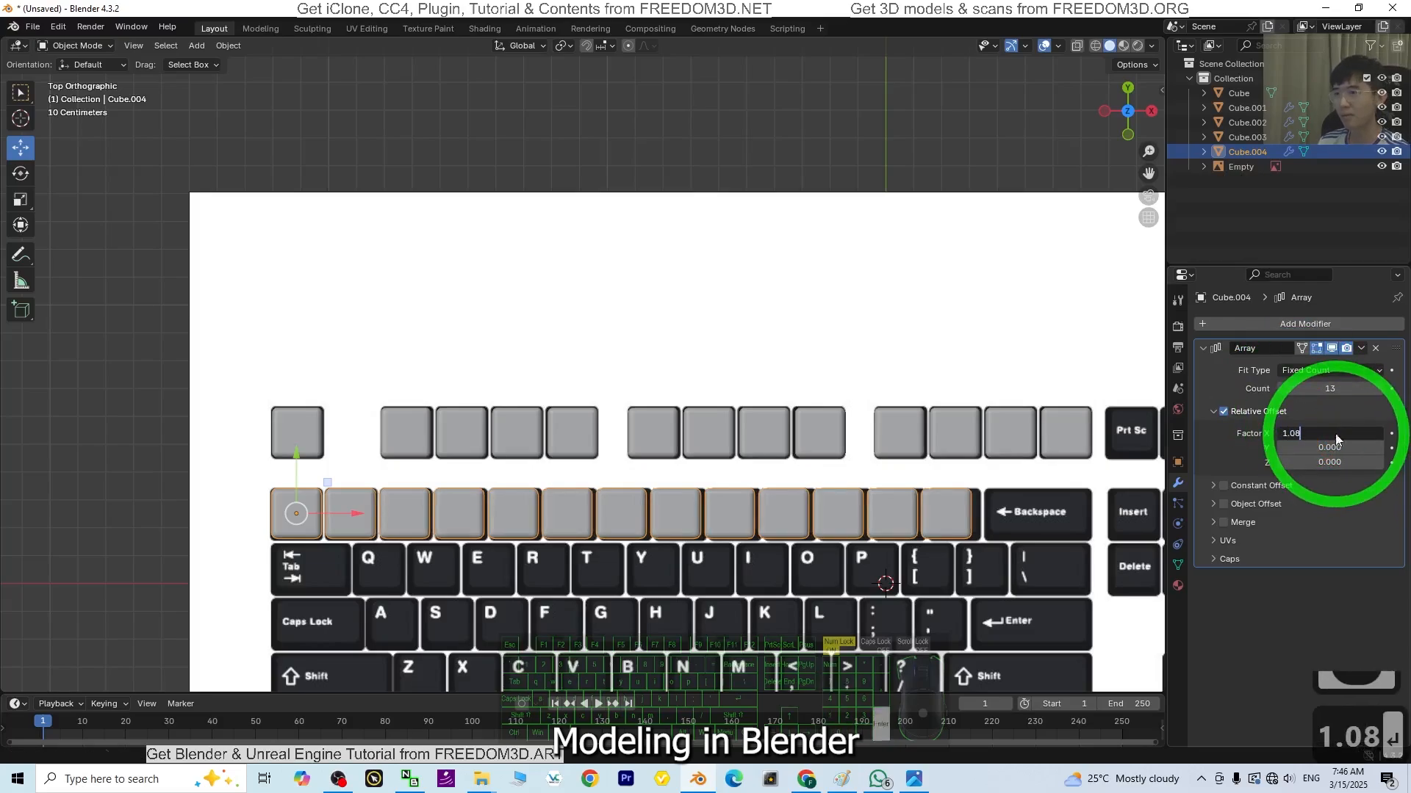
type("1.08")
key("Return")
left_click(1336, 434)
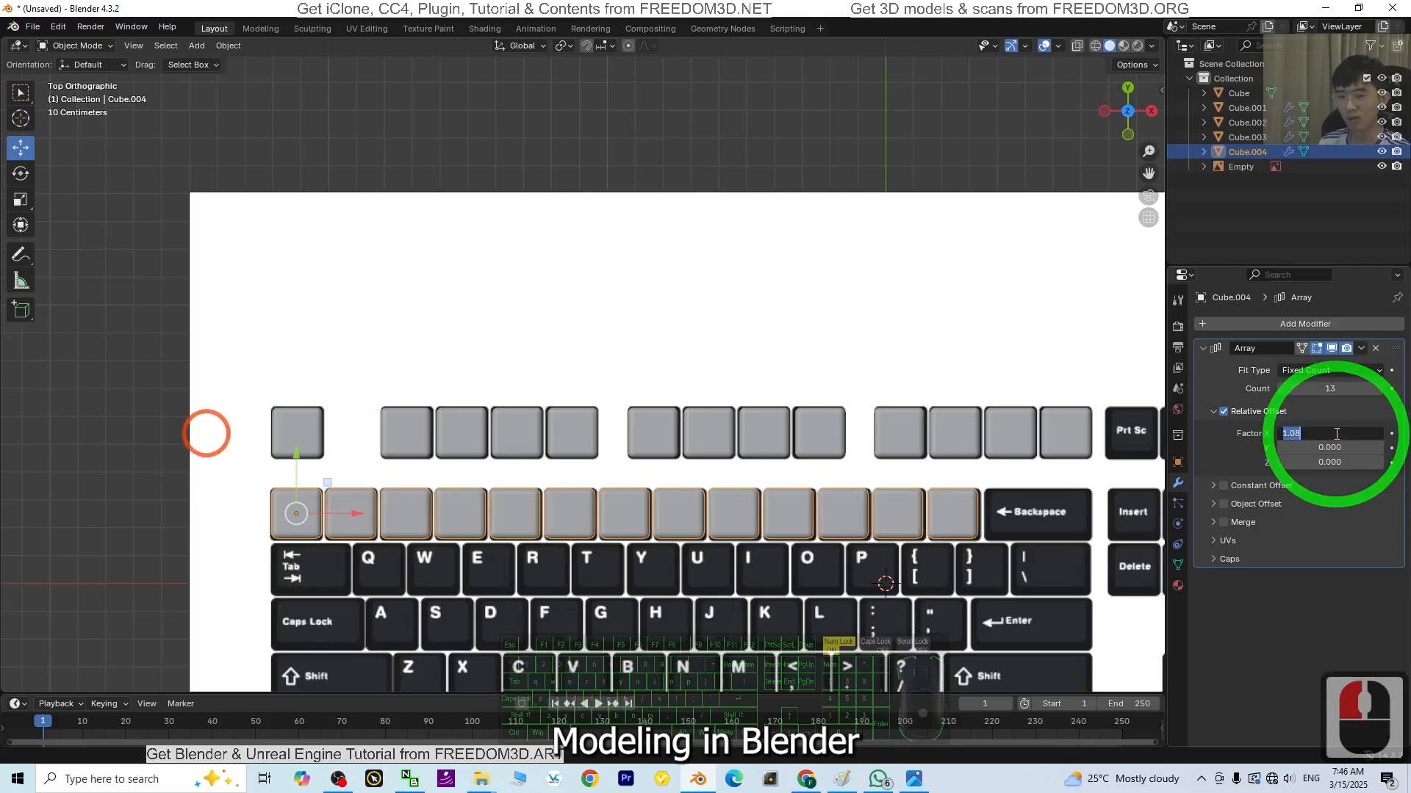
key("Return")
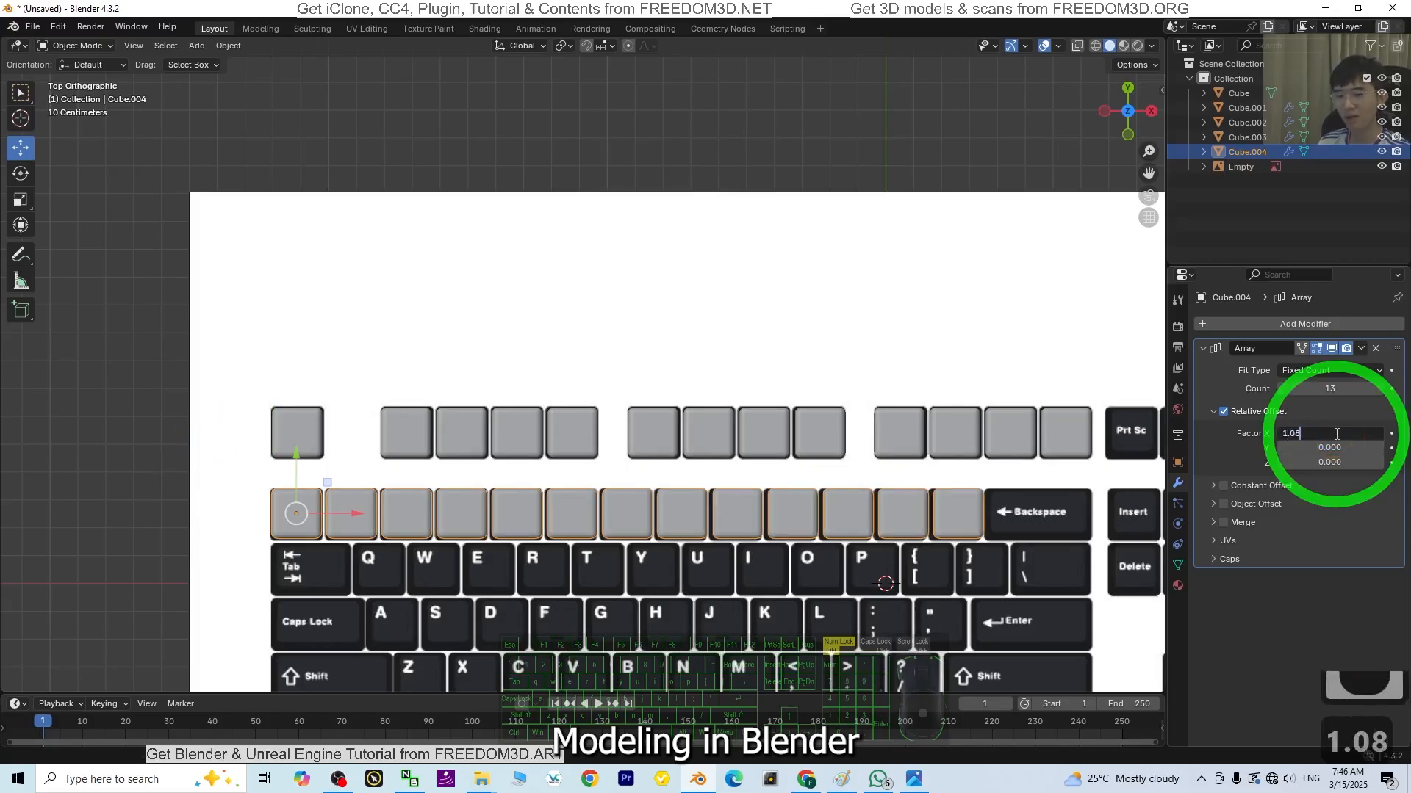
Step: Set the number-row array's relative X offset factor to 1.085
left_click(1337, 434)
type("1.085")
key("Return")
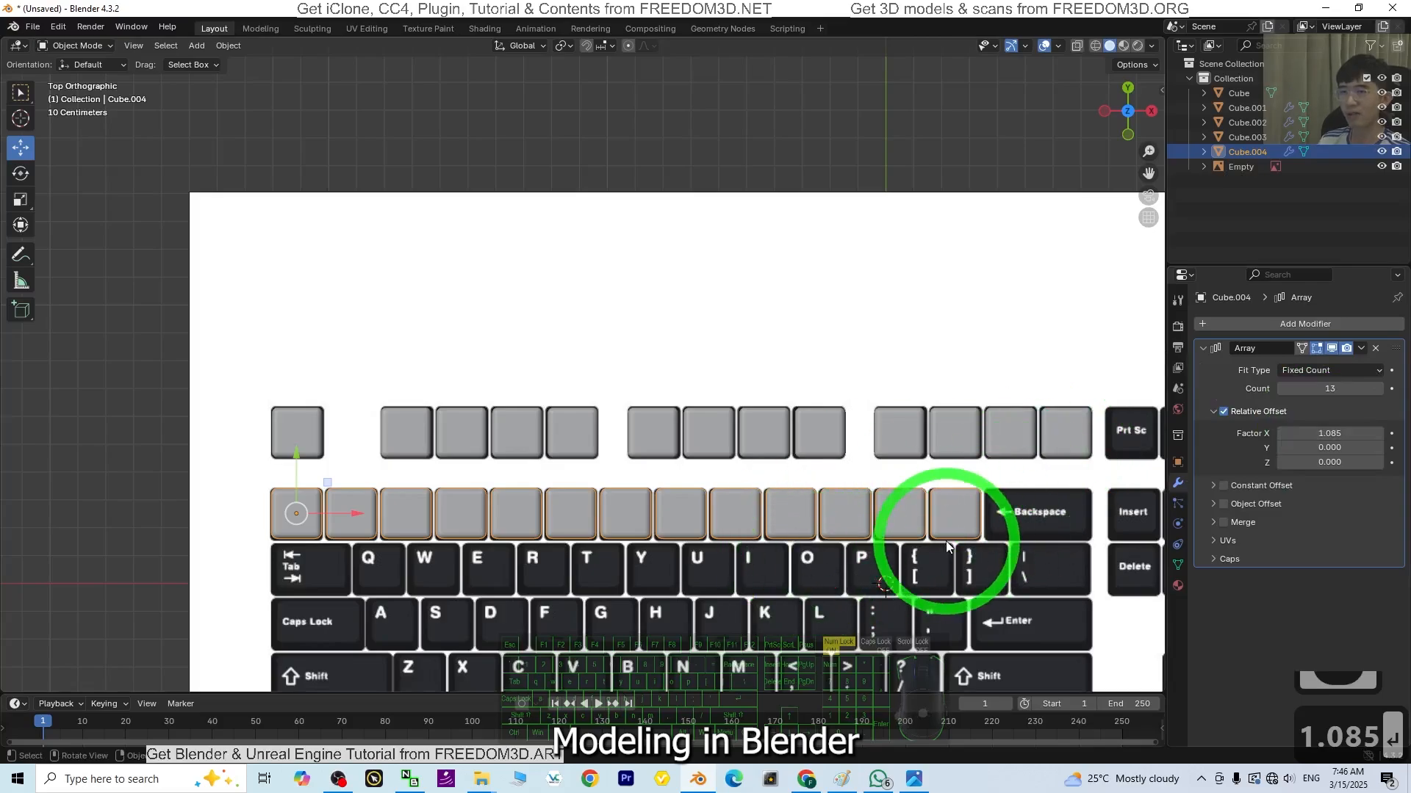
Step: Duplicate the Esc key onto the Backspace key, offset about 2.69 m in X and -0.286 m in Y
middle_click_drag(939, 536, 808, 507)
scroll(812, 508, "down", 3)
middle_click_drag(916, 514, 395, 509)
scroll(787, 576, "down", 3)
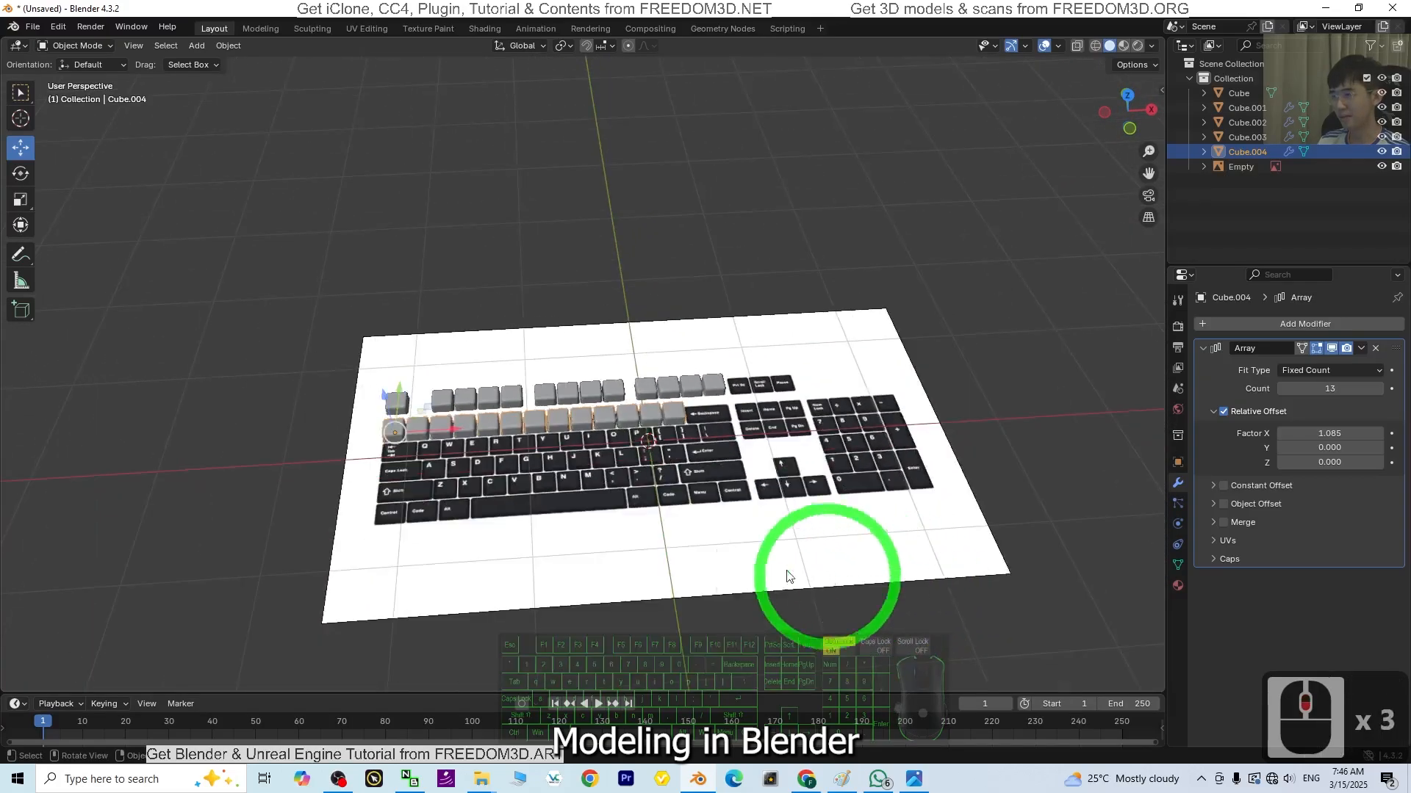
middle_click_drag(750, 493, 803, 531)
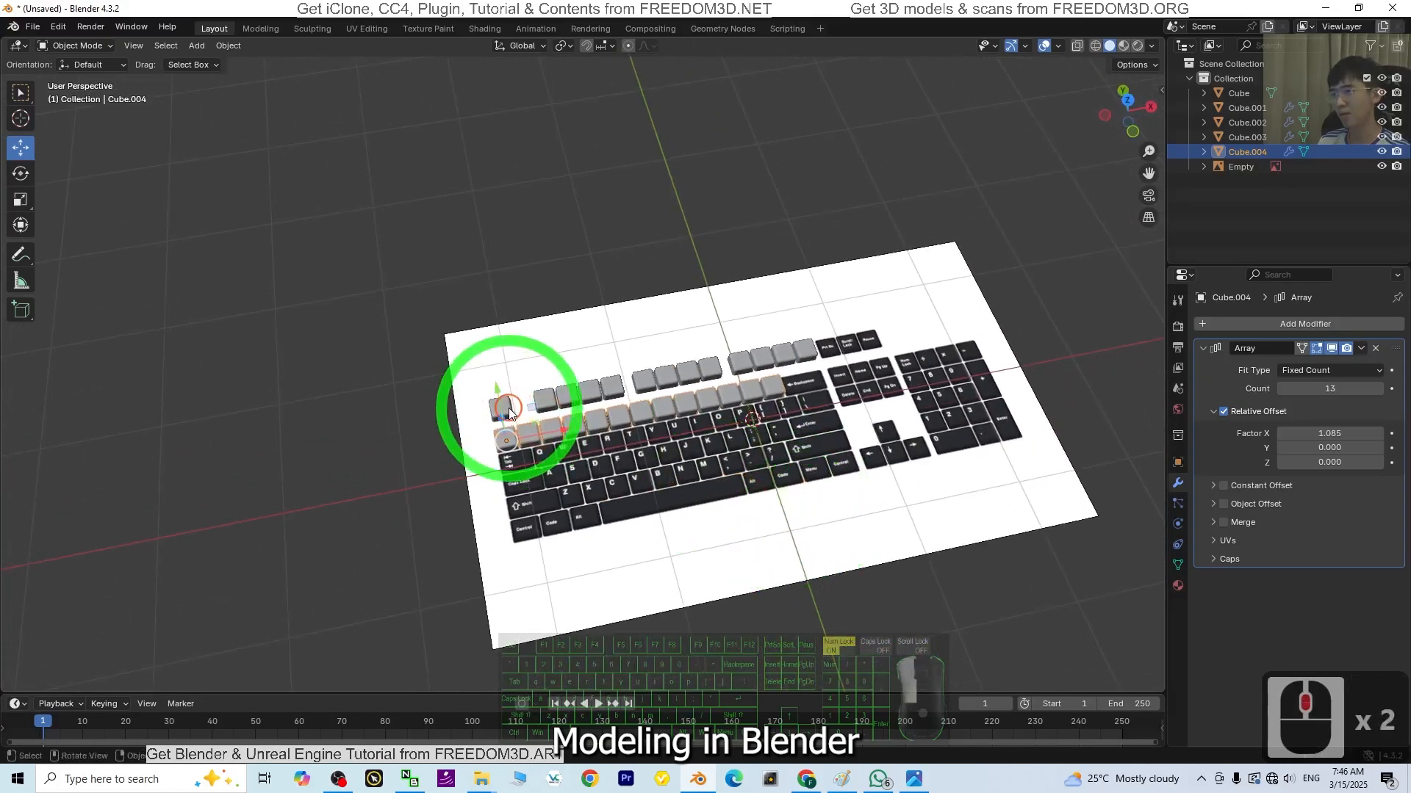
left_click(508, 411)
scroll(574, 404, "up", 3)
middle_click_drag(1000, 578, 702, 504, "shift")
left_click(101, 412)
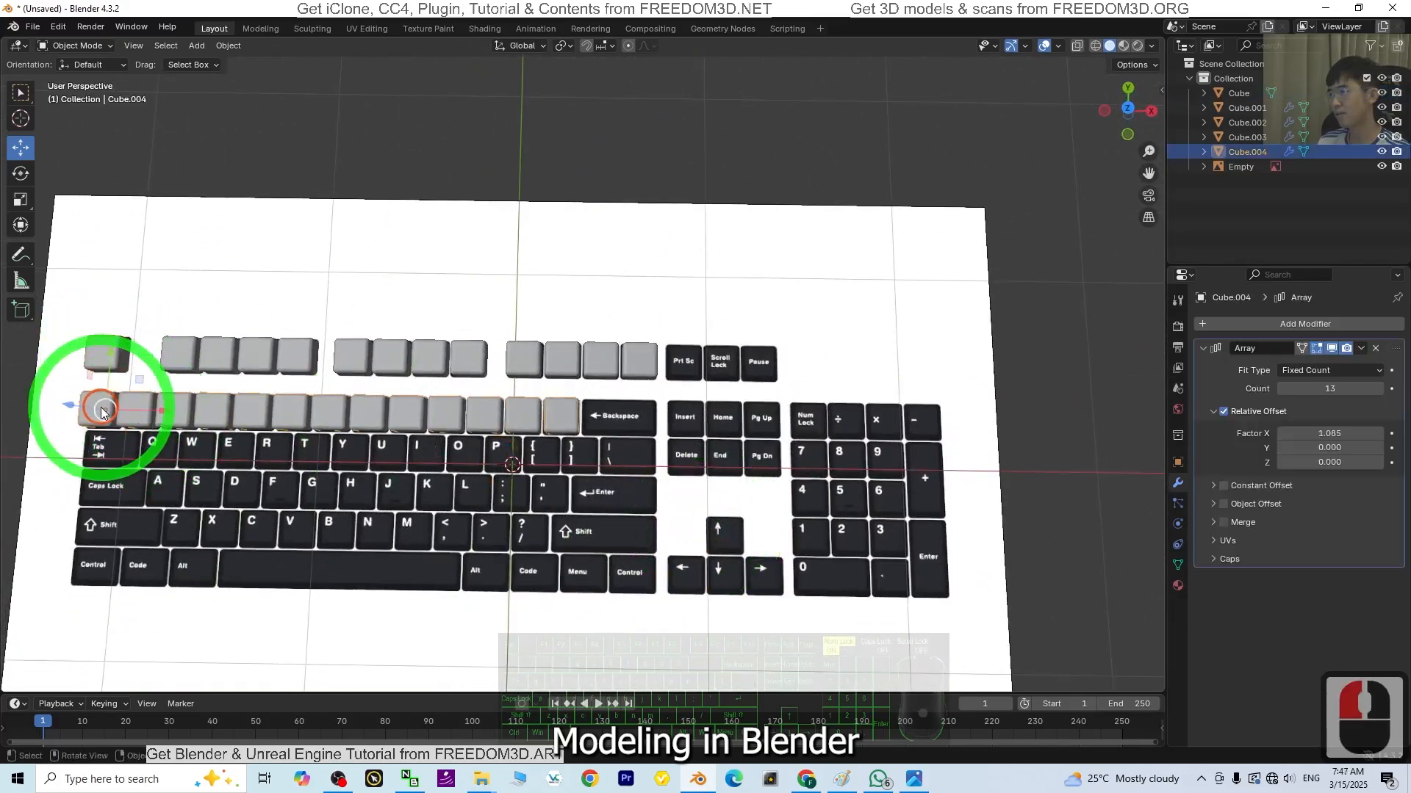
left_click(165, 358)
left_click(121, 356)
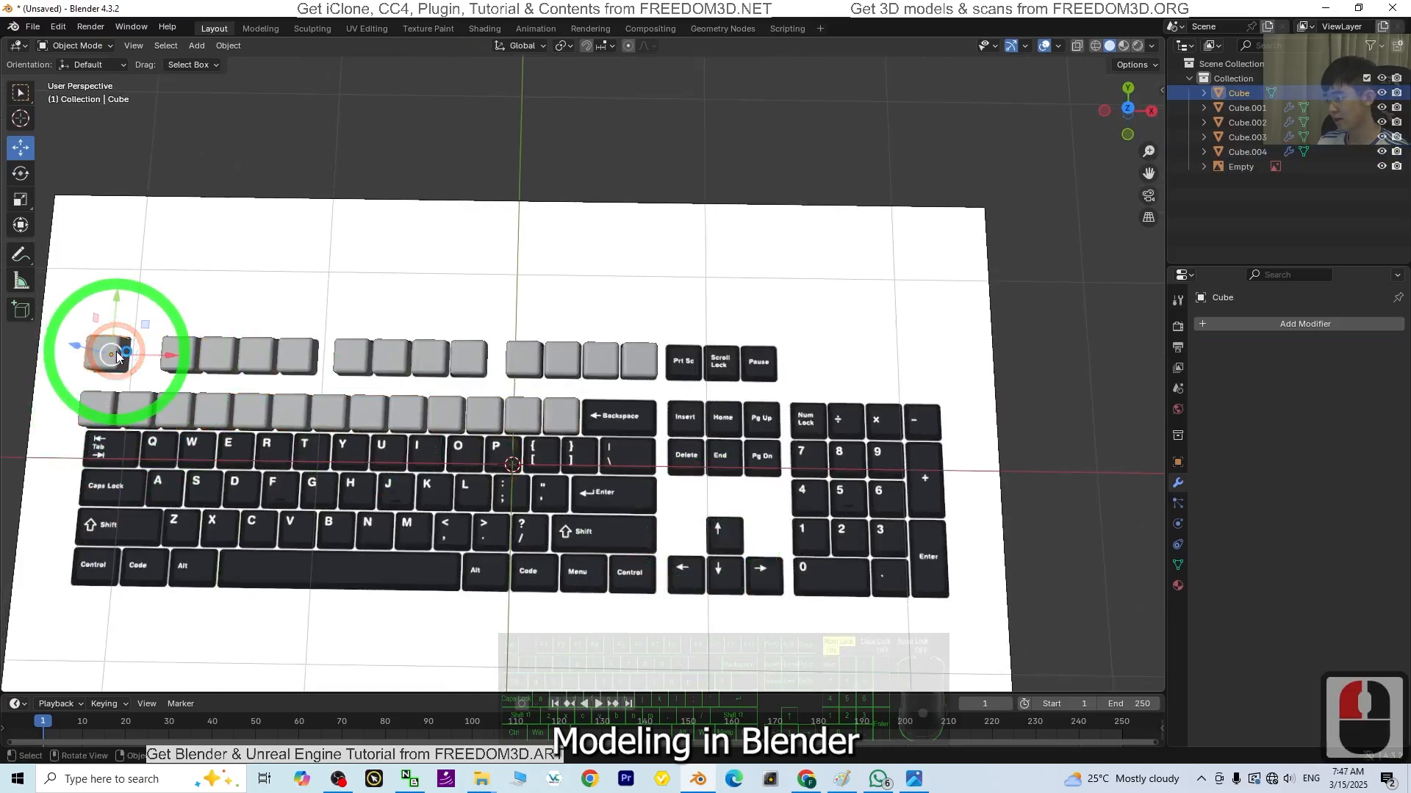
key("shift+d")
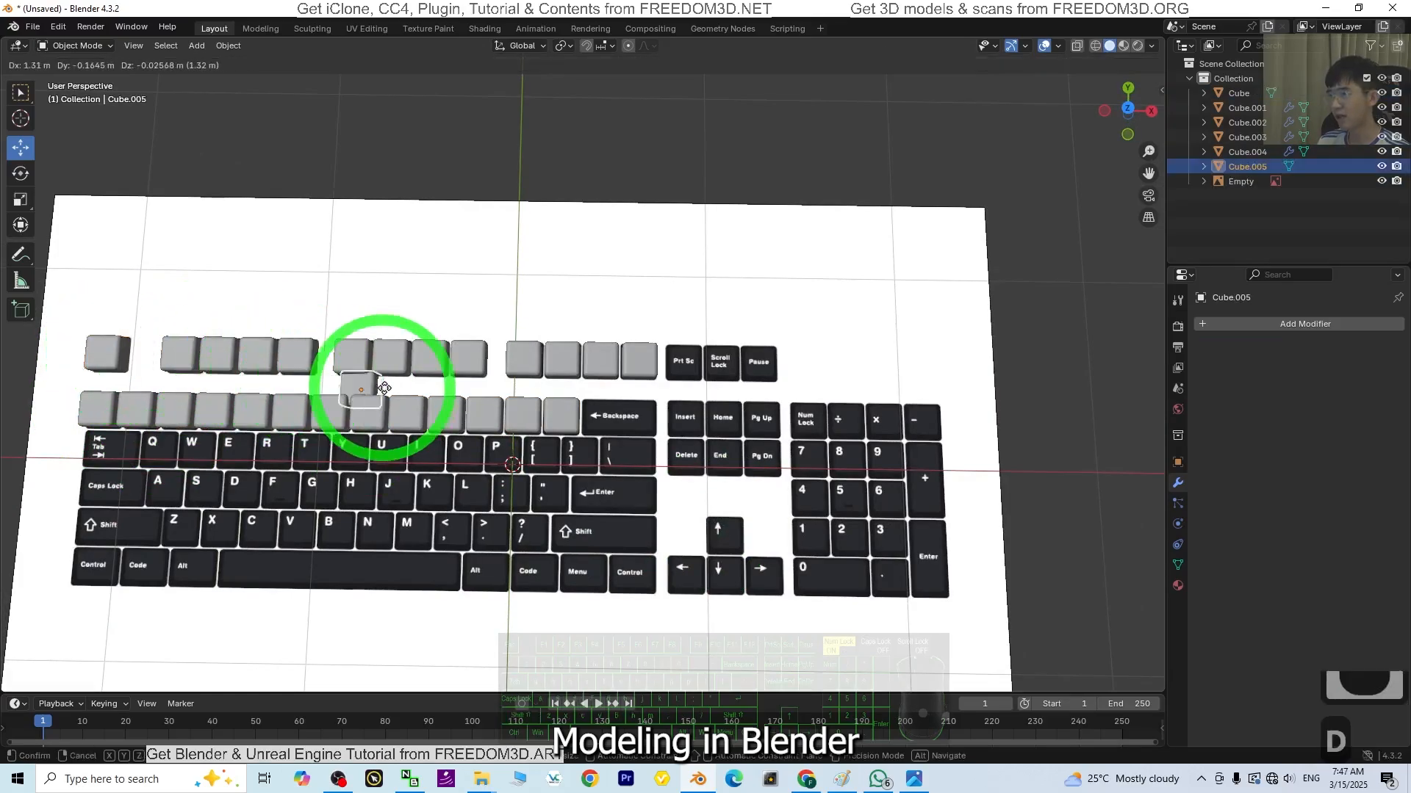
left_click(635, 413)
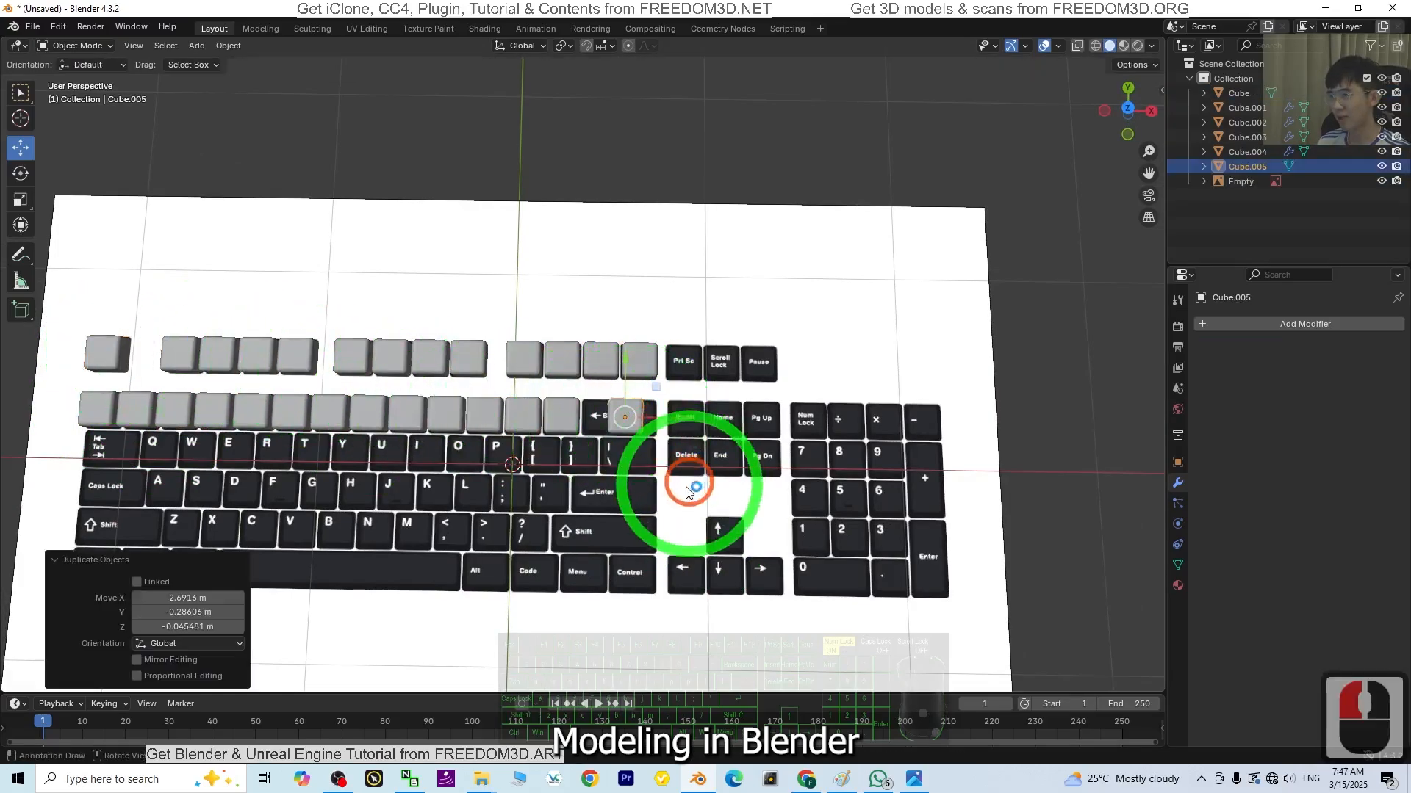
Step: Snap the 3D cursor to the number-row array's origin at the tilde key
middle_click_drag(699, 473, 804, 499)
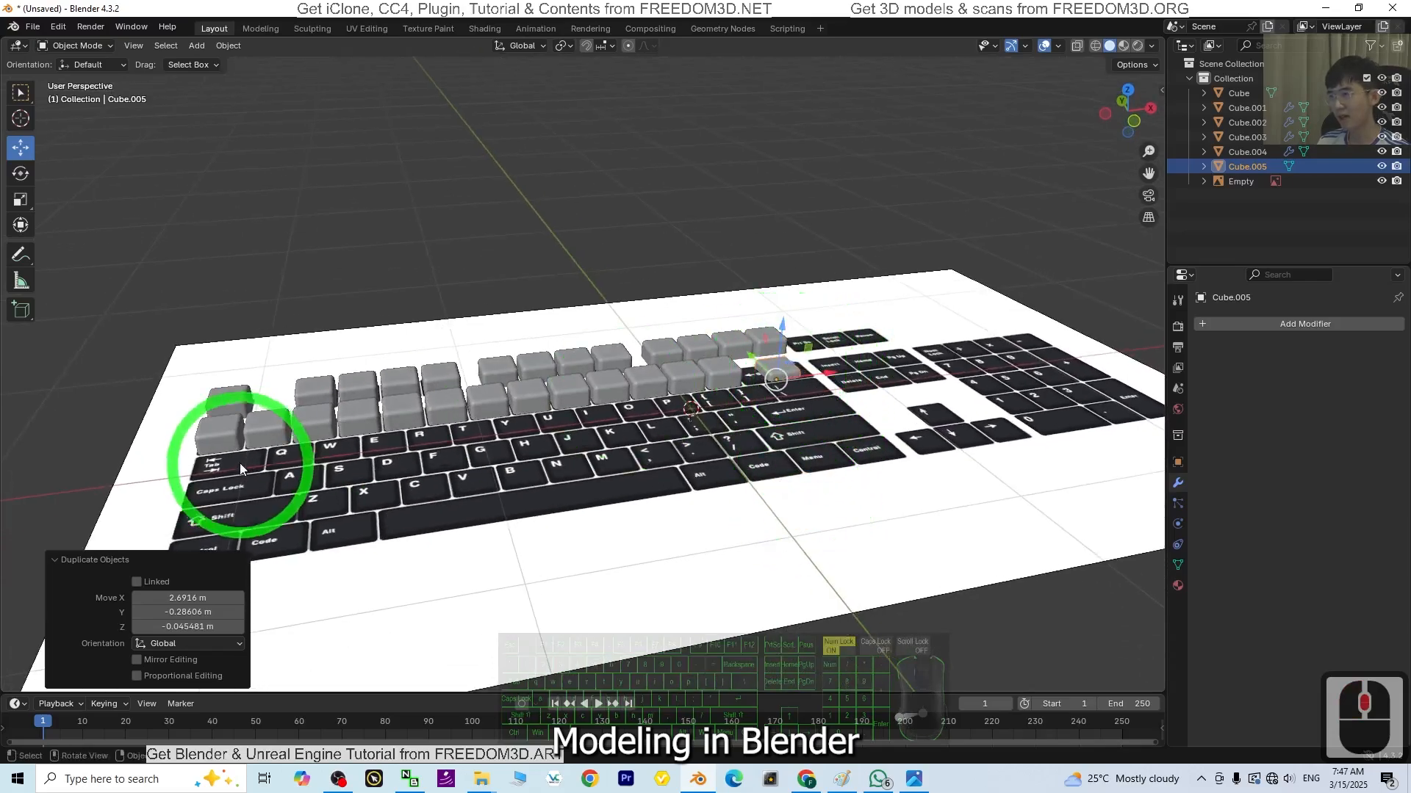
left_click(207, 434)
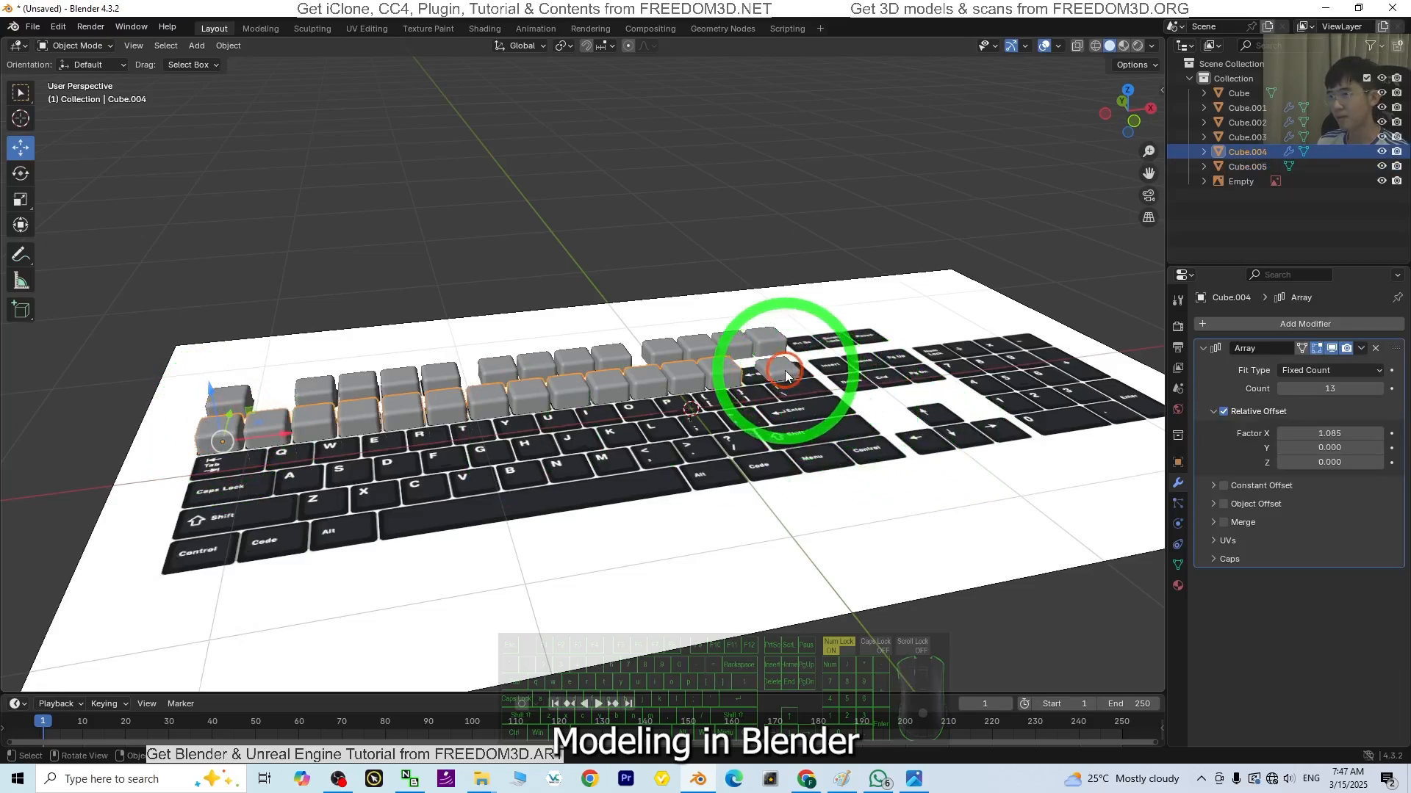
left_click(785, 373)
left_click(206, 443)
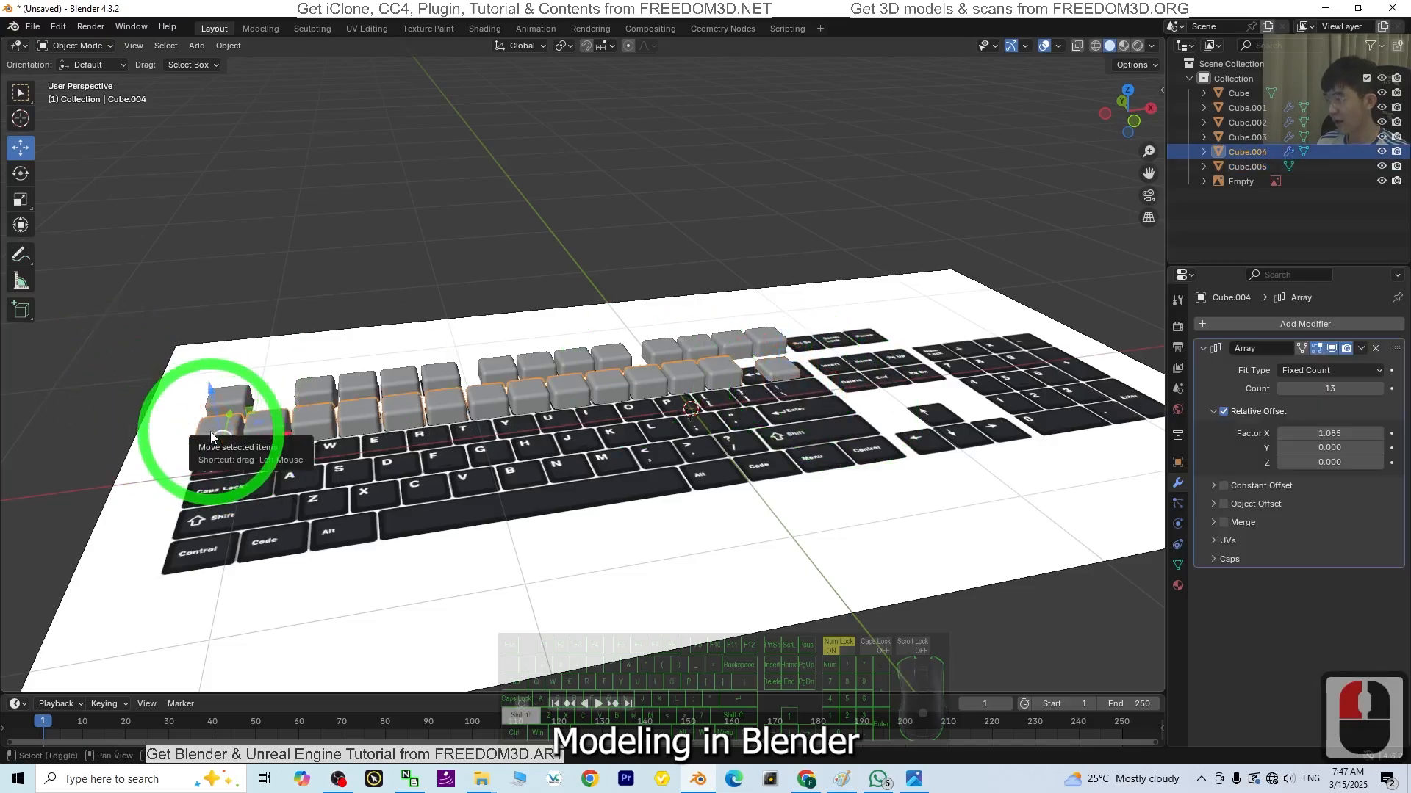
key("shift+s")
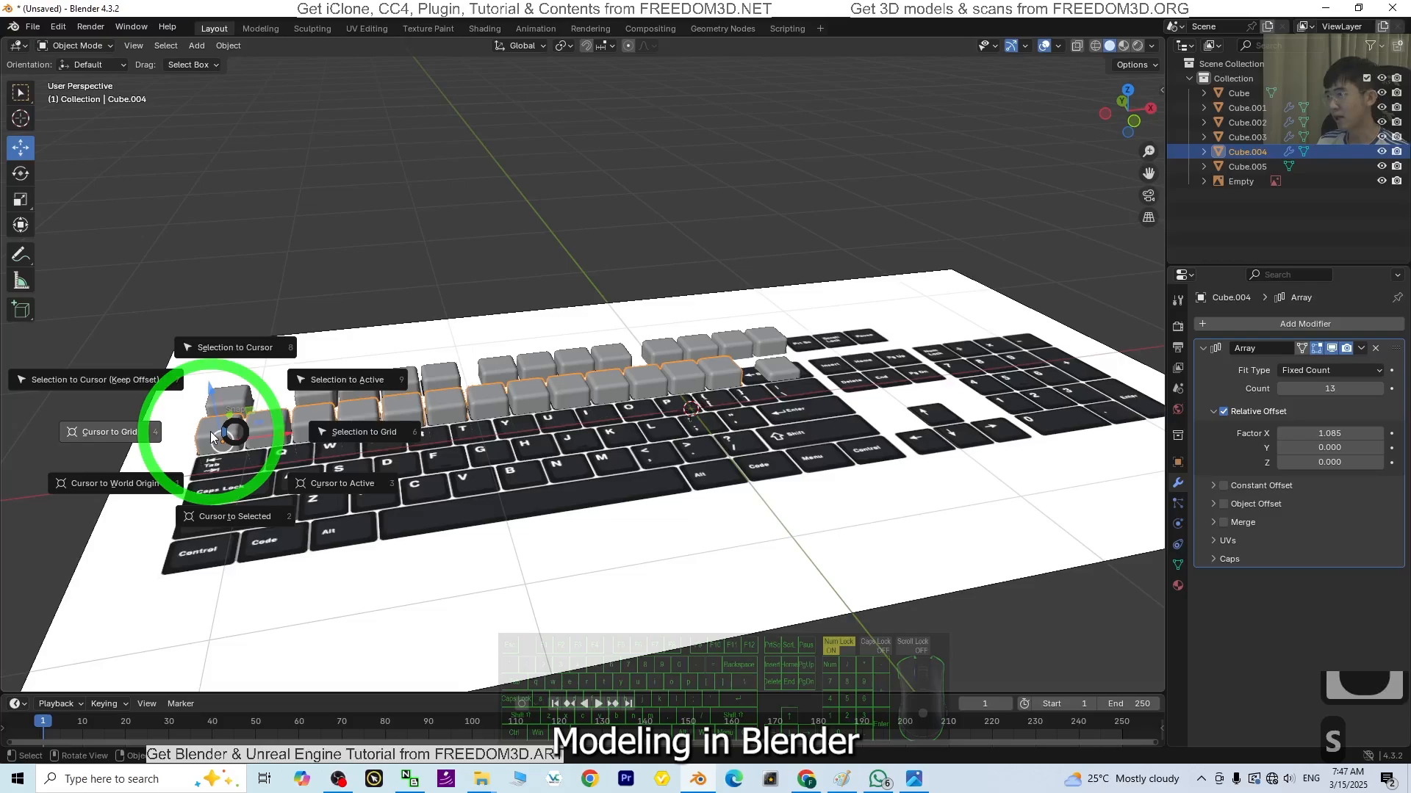
left_click(243, 517)
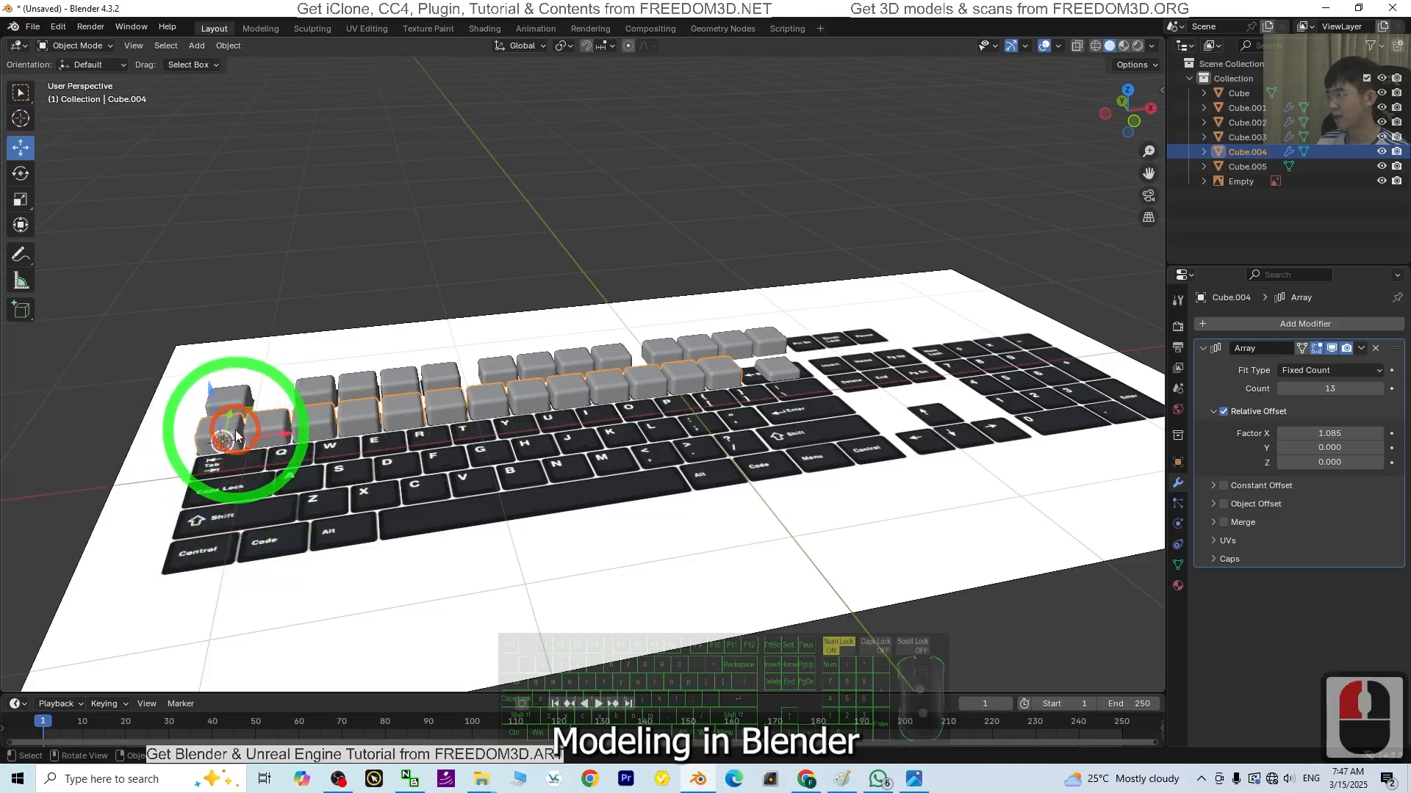
Step: Snap the Backspace key copy to the 3D cursor and move it about 2.668 m along X, back over the Backspace key
left_click(770, 377)
key("shift+s")
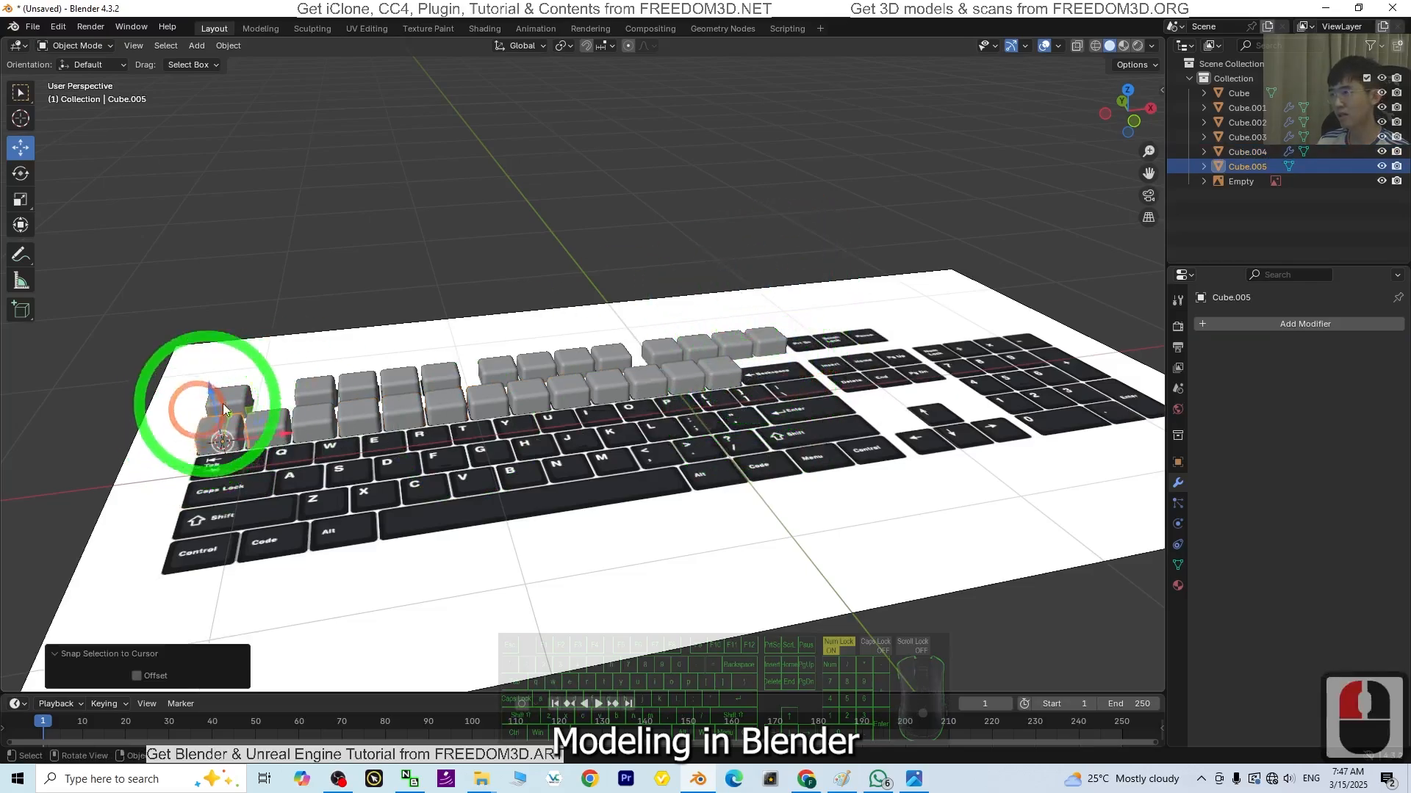
left_click_drag(287, 433, 885, 415)
Step: Scale the key copy along X by about 2.062 to cover the width of the Backspace key
middle_click_drag(891, 410, 592, 549, "shift")
scroll(647, 493, "up", 6)
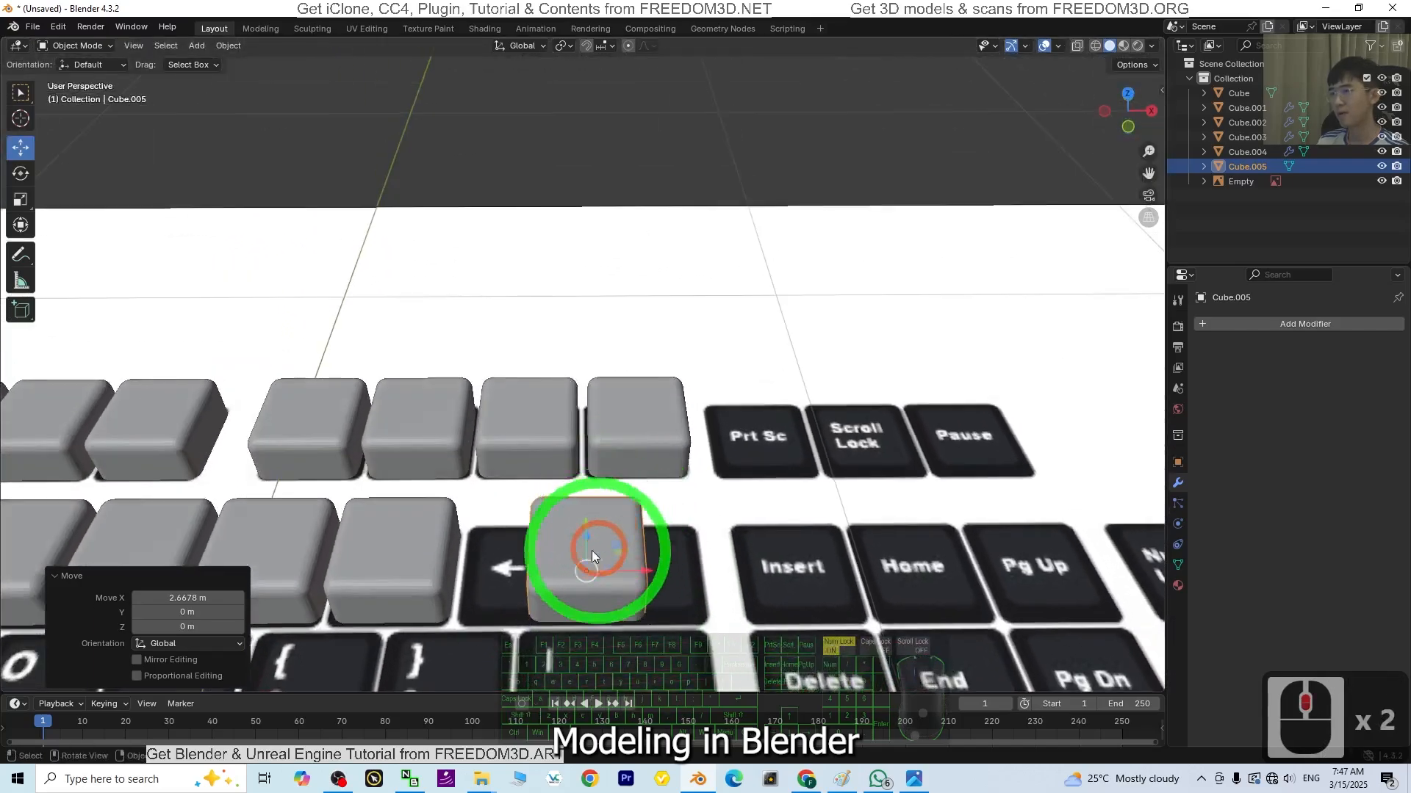
middle_click_drag(655, 598, 684, 504, "shift")
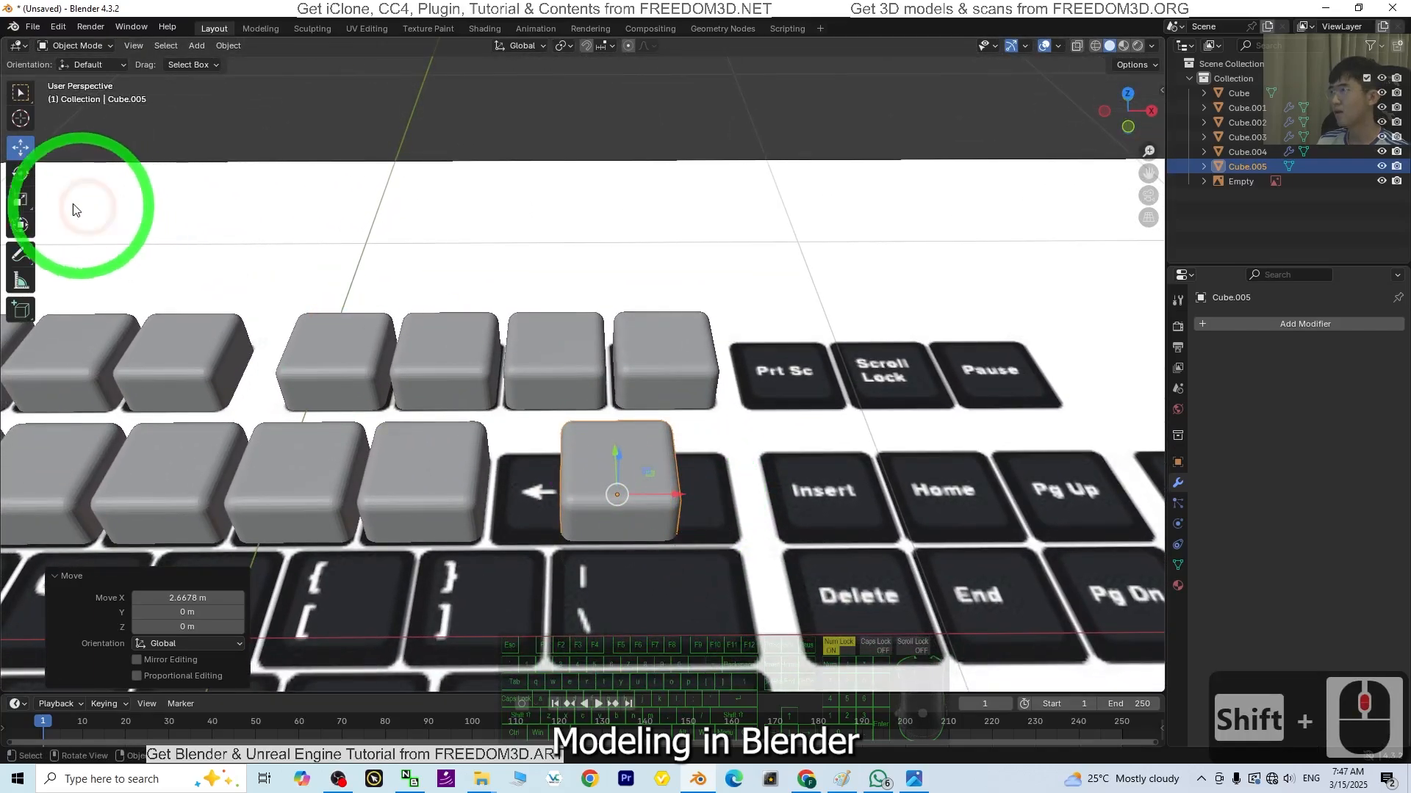
left_click(87, 47)
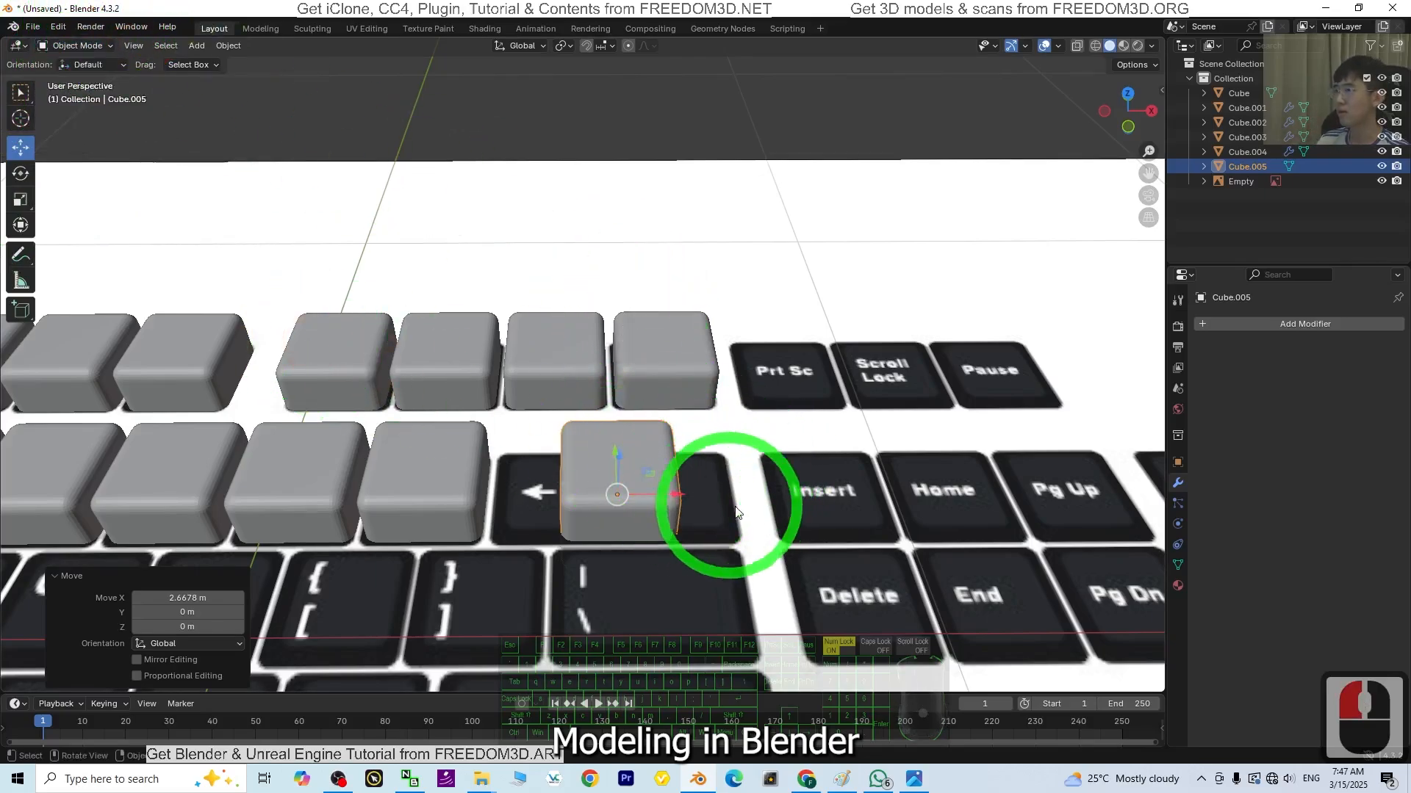
middle_click_drag(718, 504, 621, 447)
left_click(20, 199)
left_click_drag(673, 474, 733, 476)
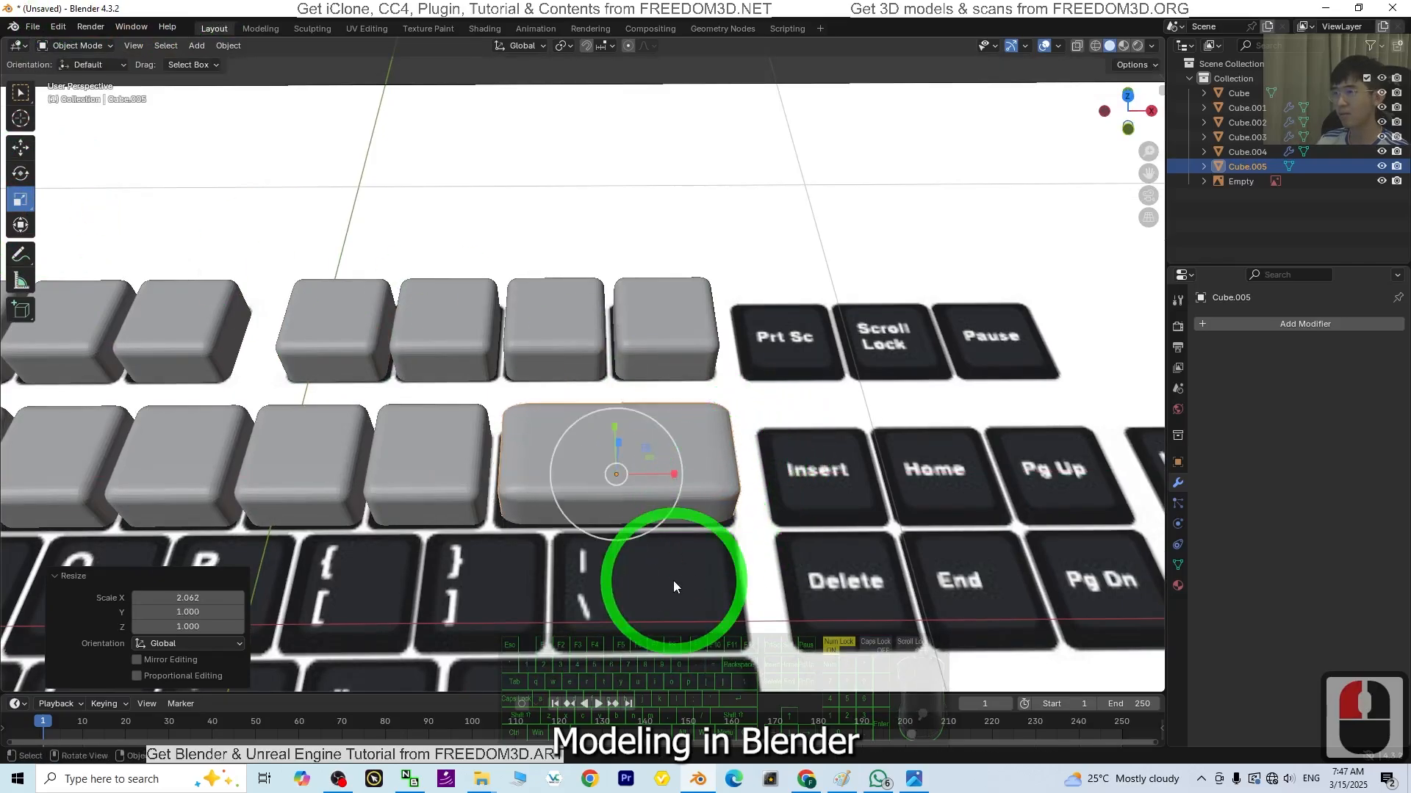
Step: Inspect the stretched Backspace key from several angles and delete it
middle_click_drag(673, 580, 752, 535)
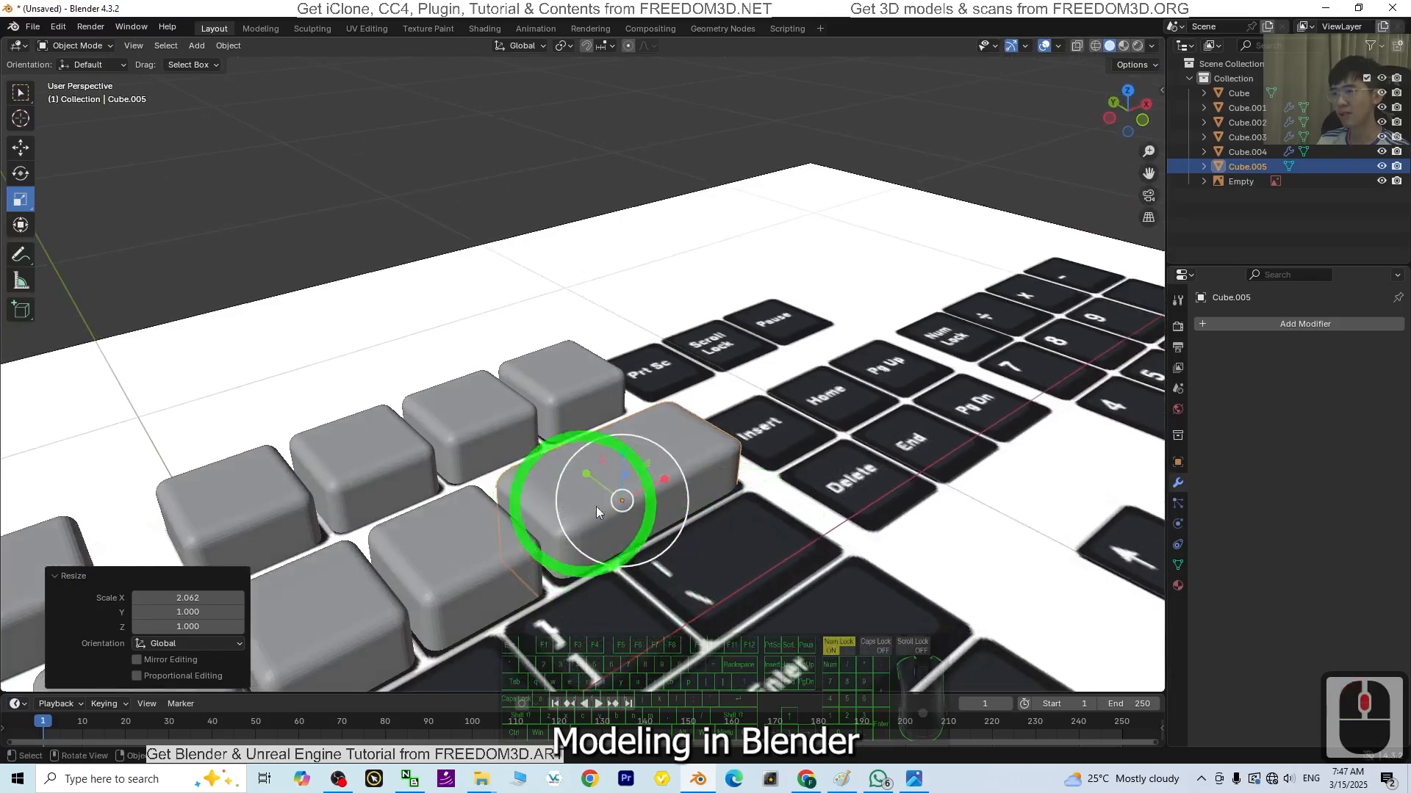
scroll(611, 514, "down", 6)
middle_click_drag(838, 502, 686, 434)
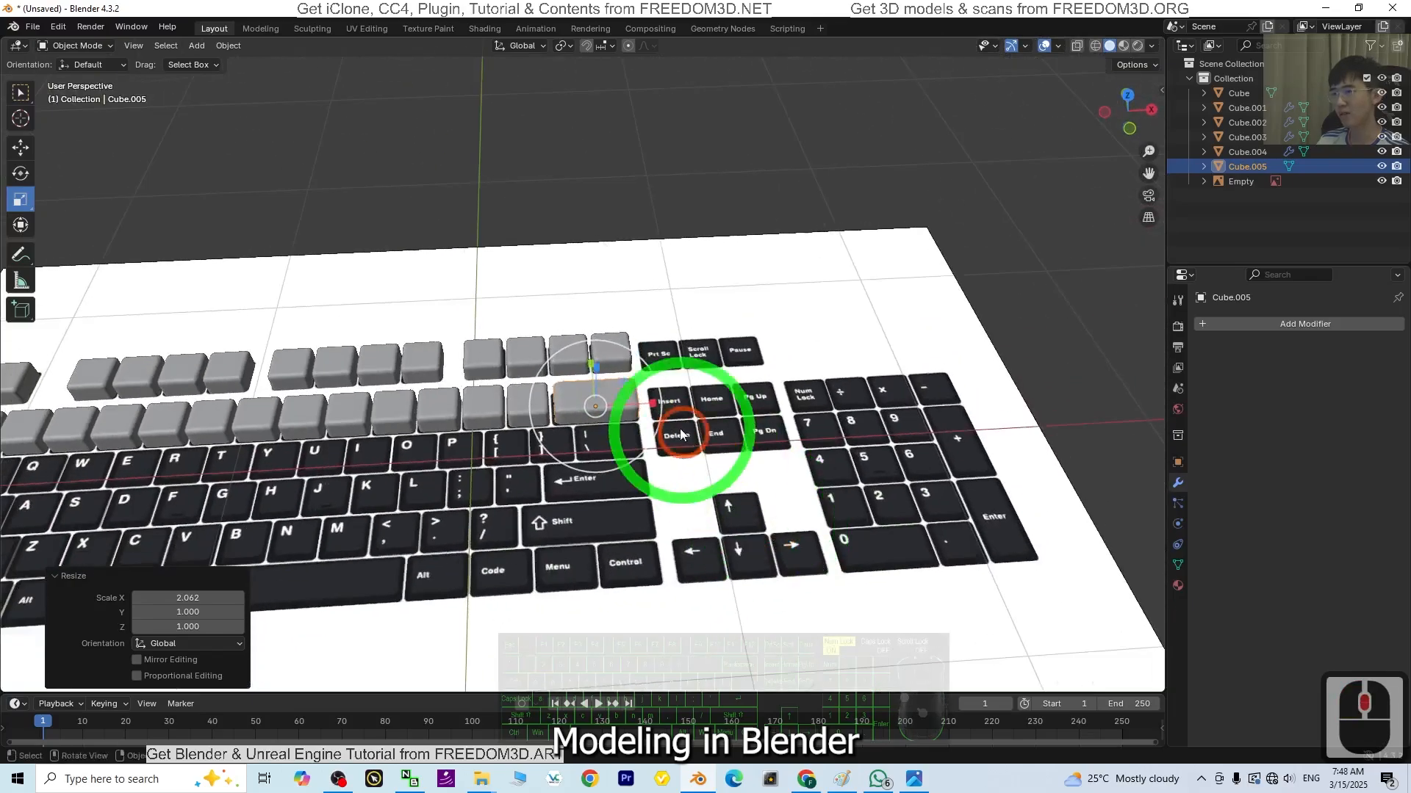
left_click(612, 394)
key("Delete")
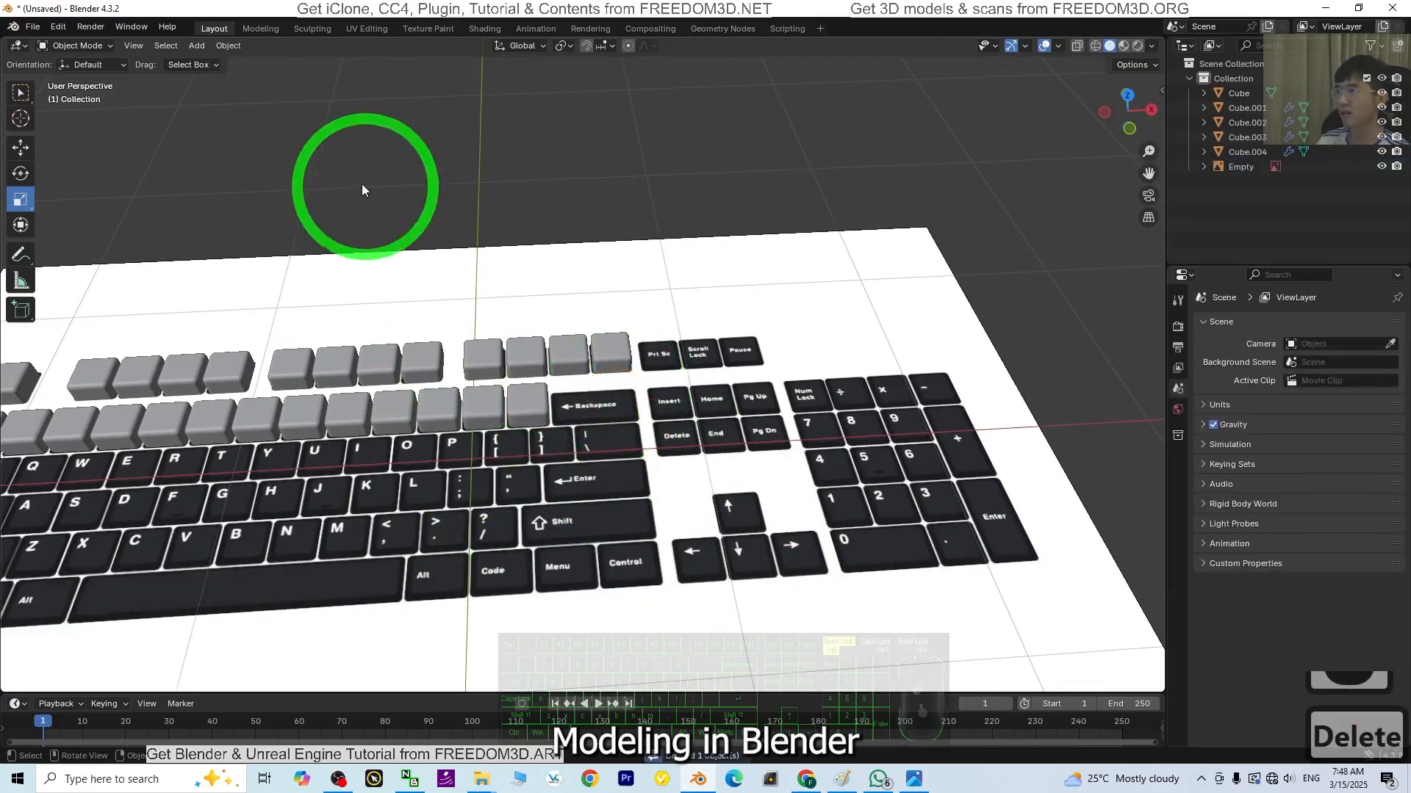
Step: Show the Esc key's object transform values to read its scale
scroll(193, 364, "down", 2)
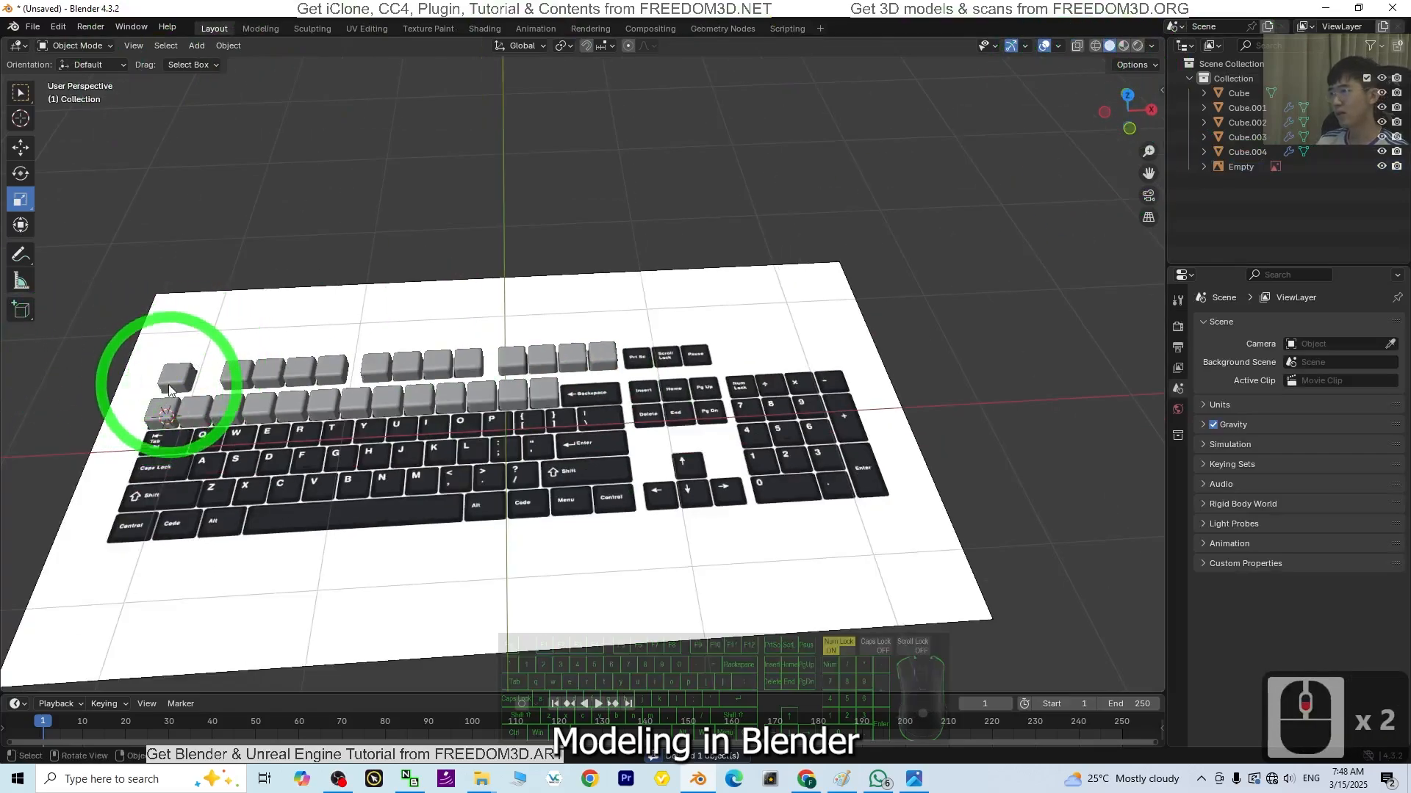
left_click(177, 373)
left_click(1177, 464)
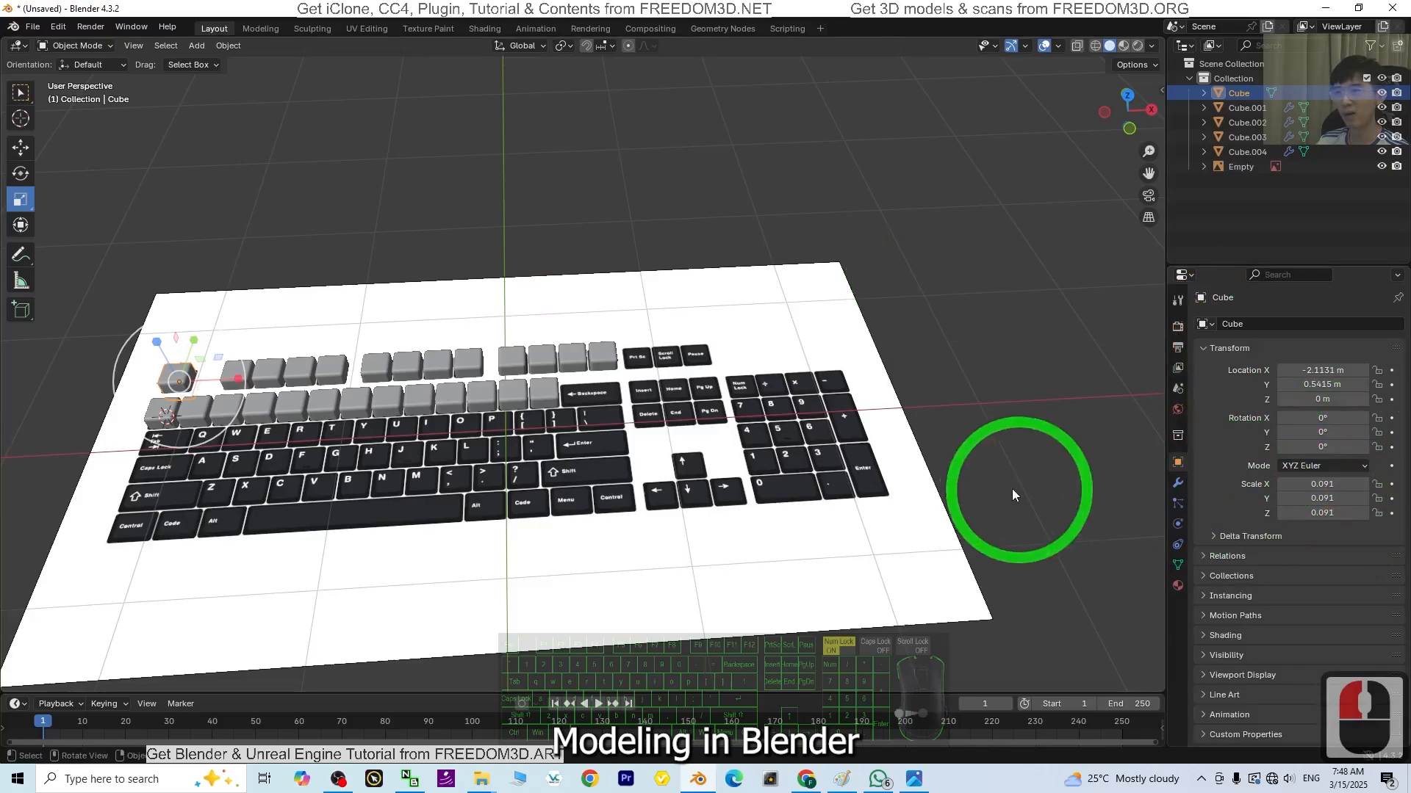
Step: Add a mesh cube at the 3D cursor on the tilde key
left_click(196, 47)
left_click(297, 63)
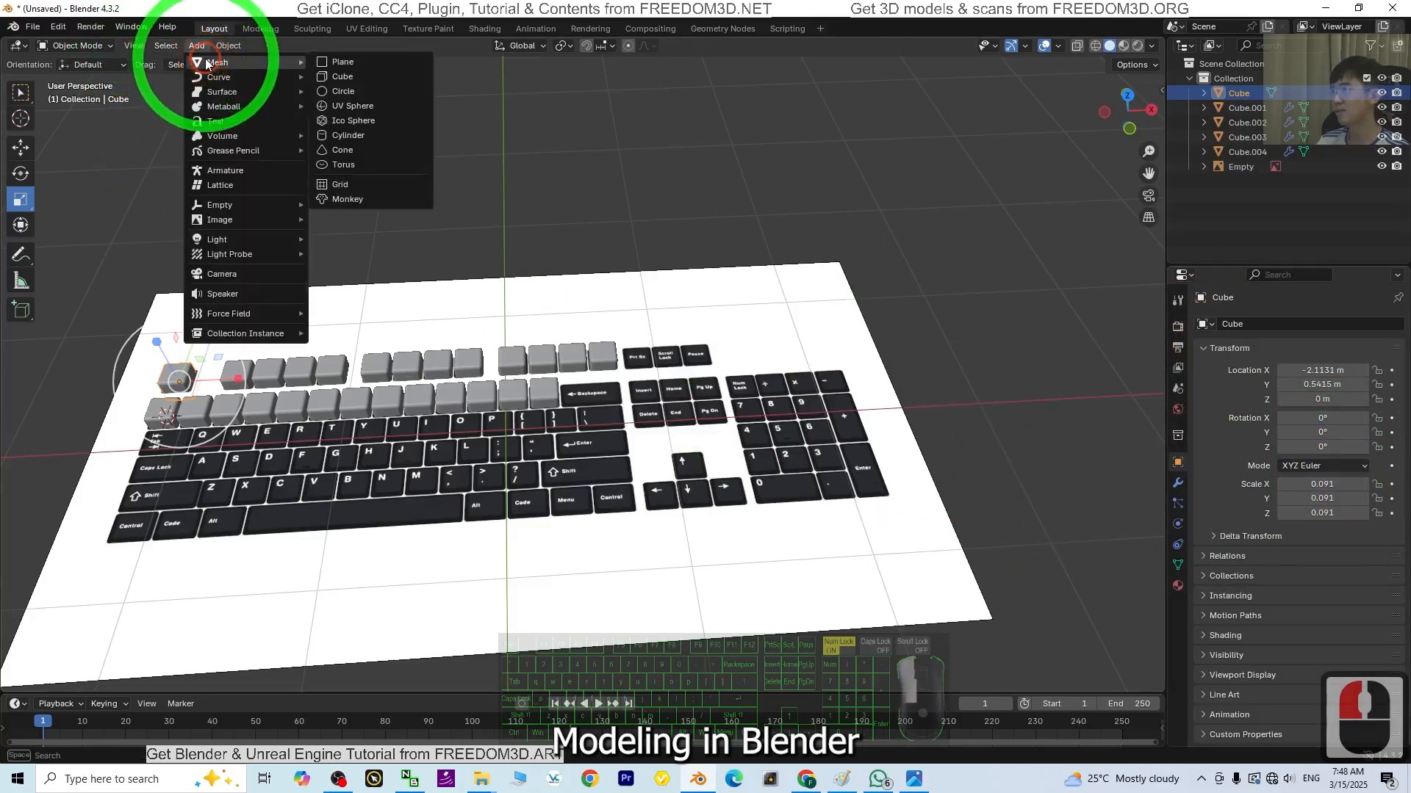
left_click(353, 76)
scroll(287, 370, "down", 2)
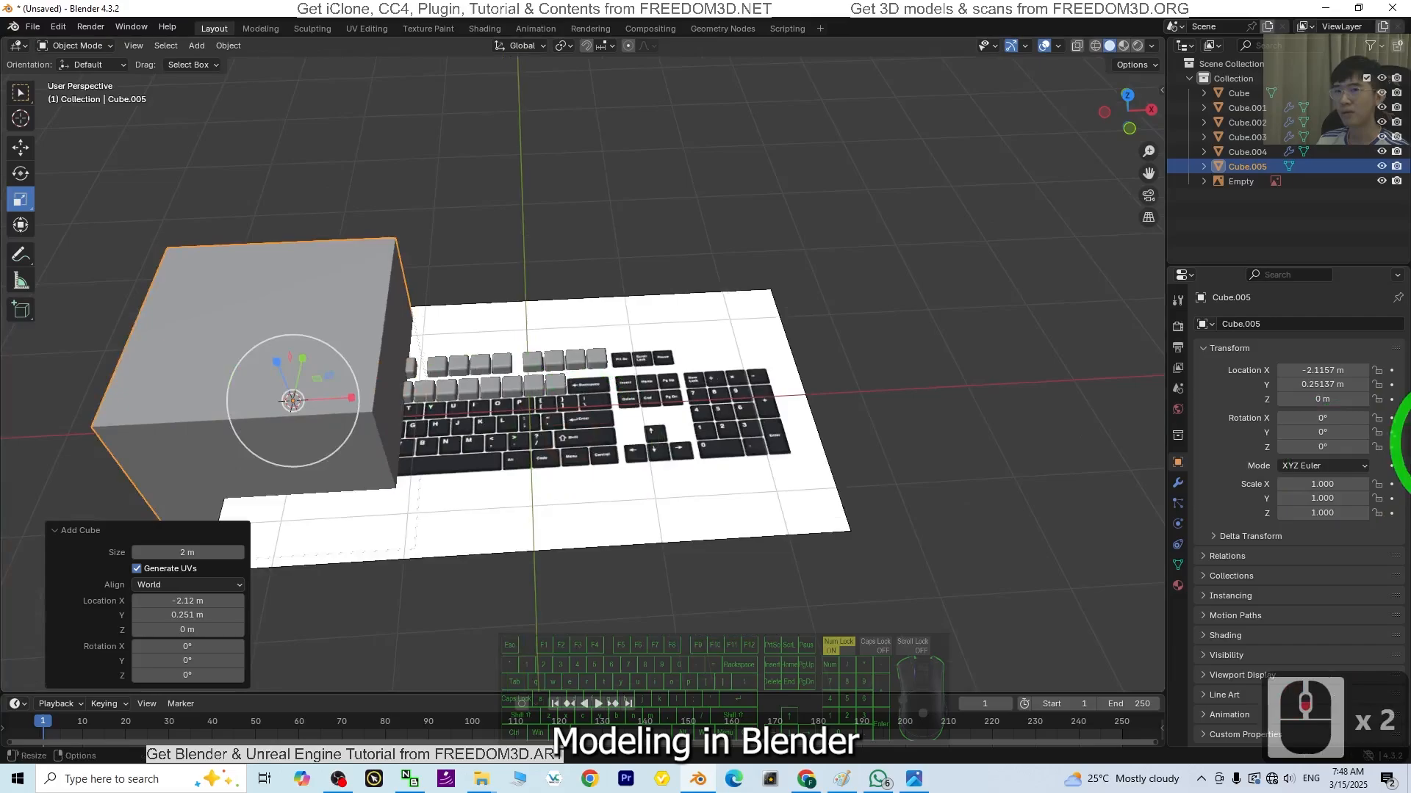
Step: Set the new cube's X scale to 0.91
left_click(1313, 484)
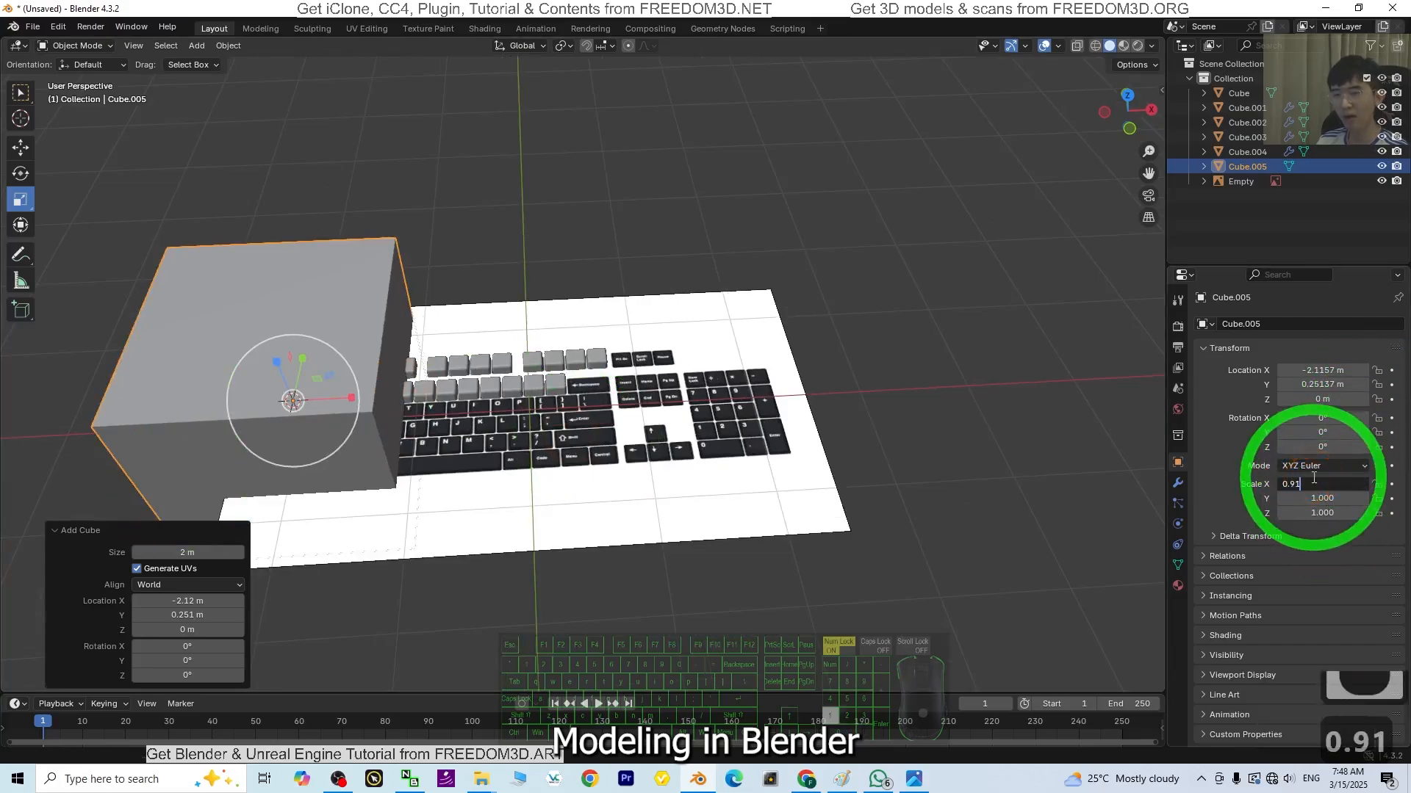
type("0.91")
key("Return")
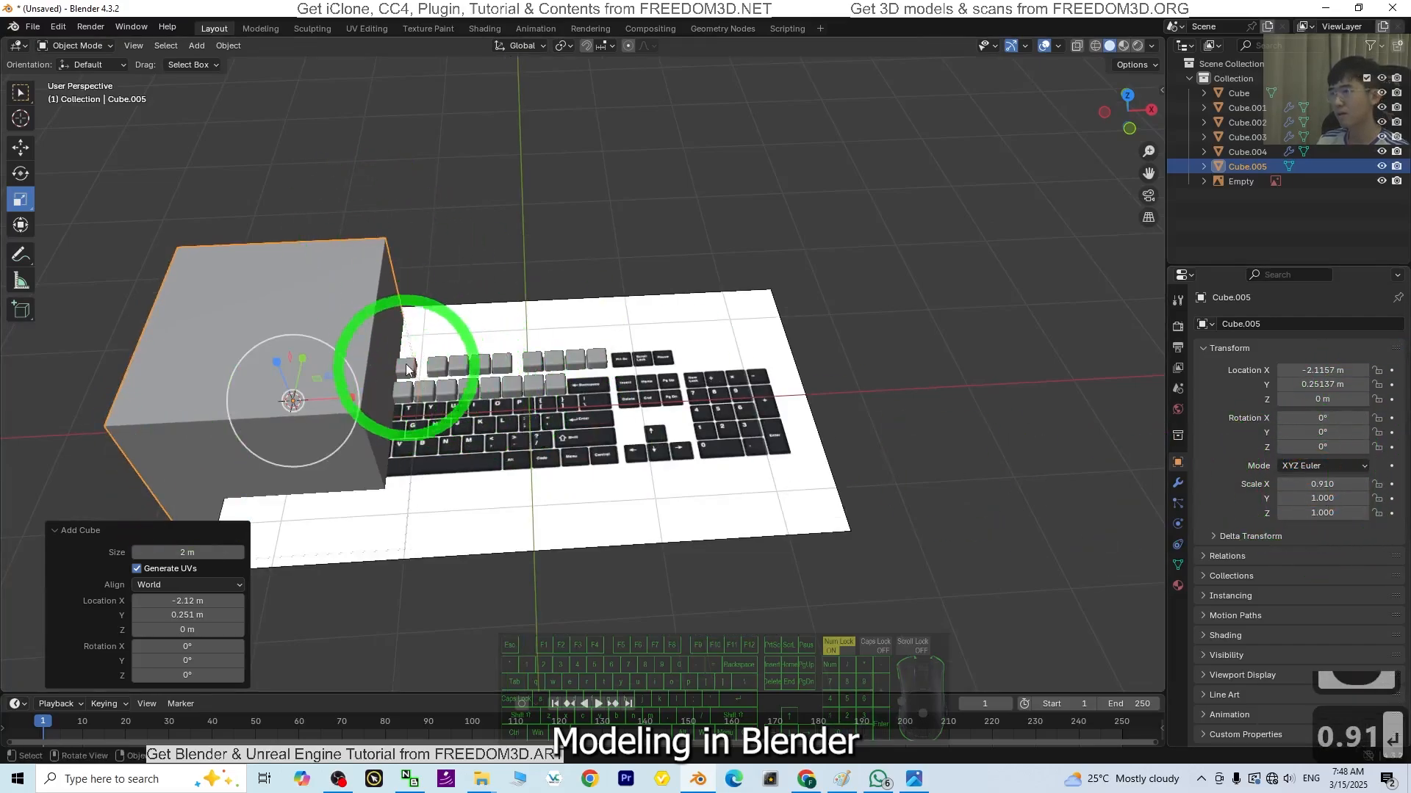
Step: Select the large new cube and set its X, Y and Z scale to 0.091
left_click(441, 369)
left_click(246, 360)
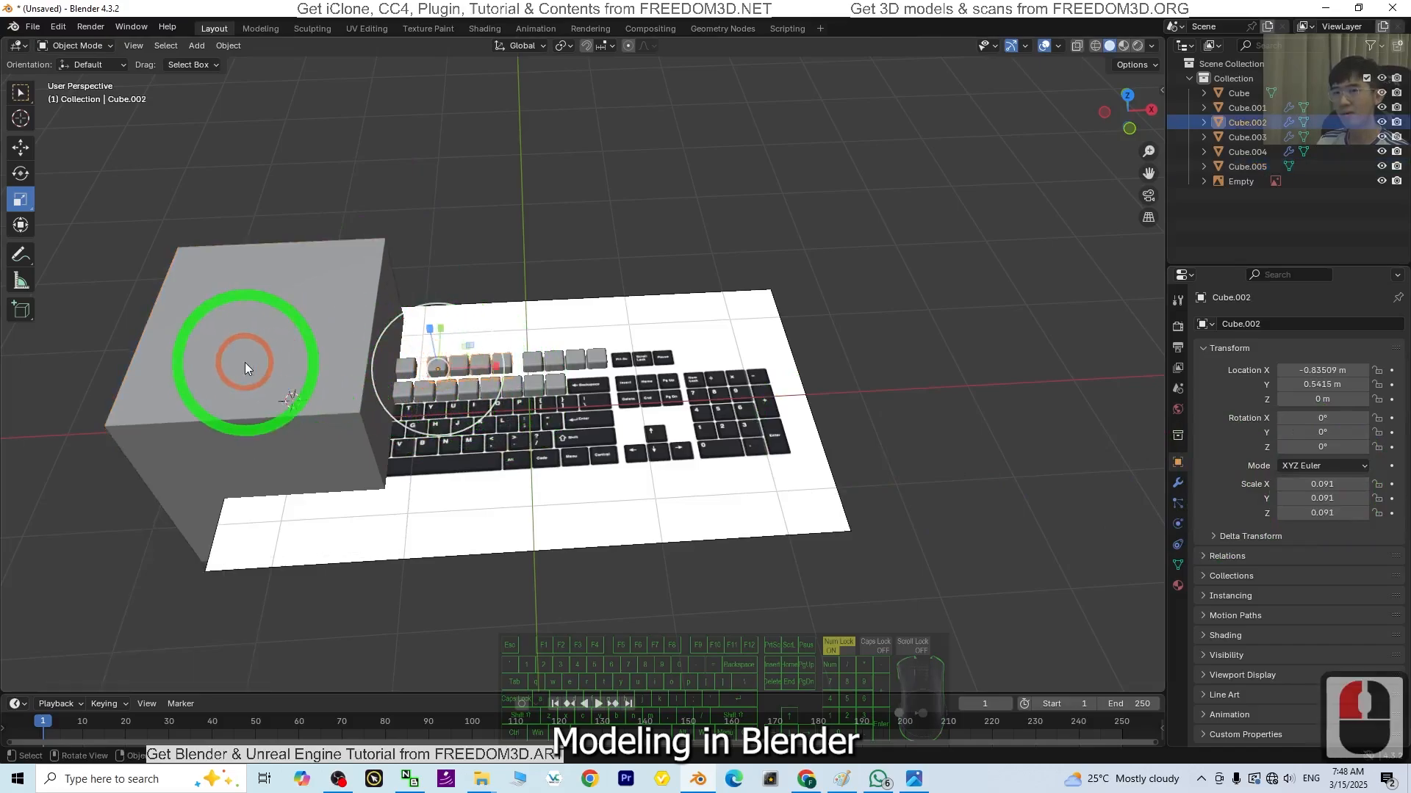
left_click(1330, 482)
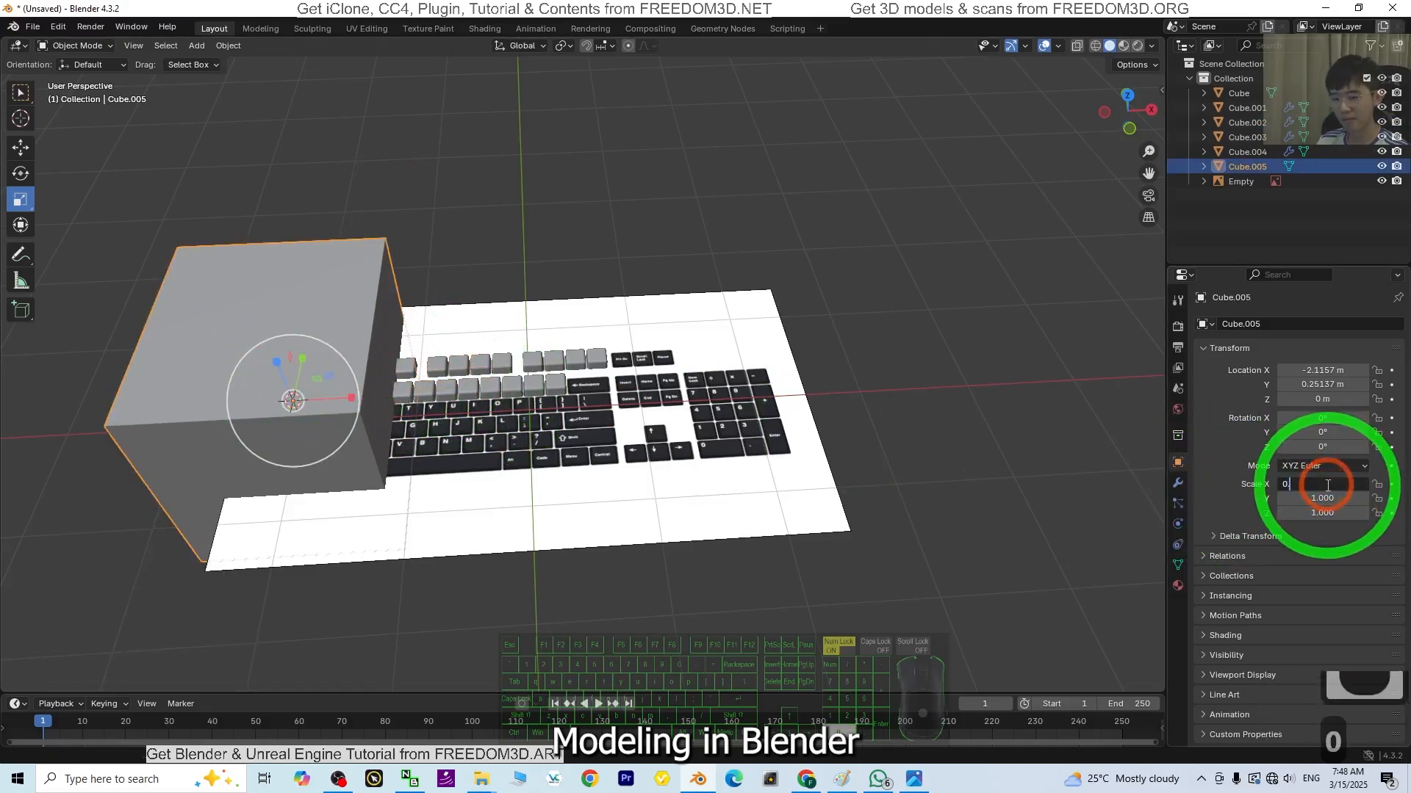
type("0.091")
key("Return")
left_click(1318, 497)
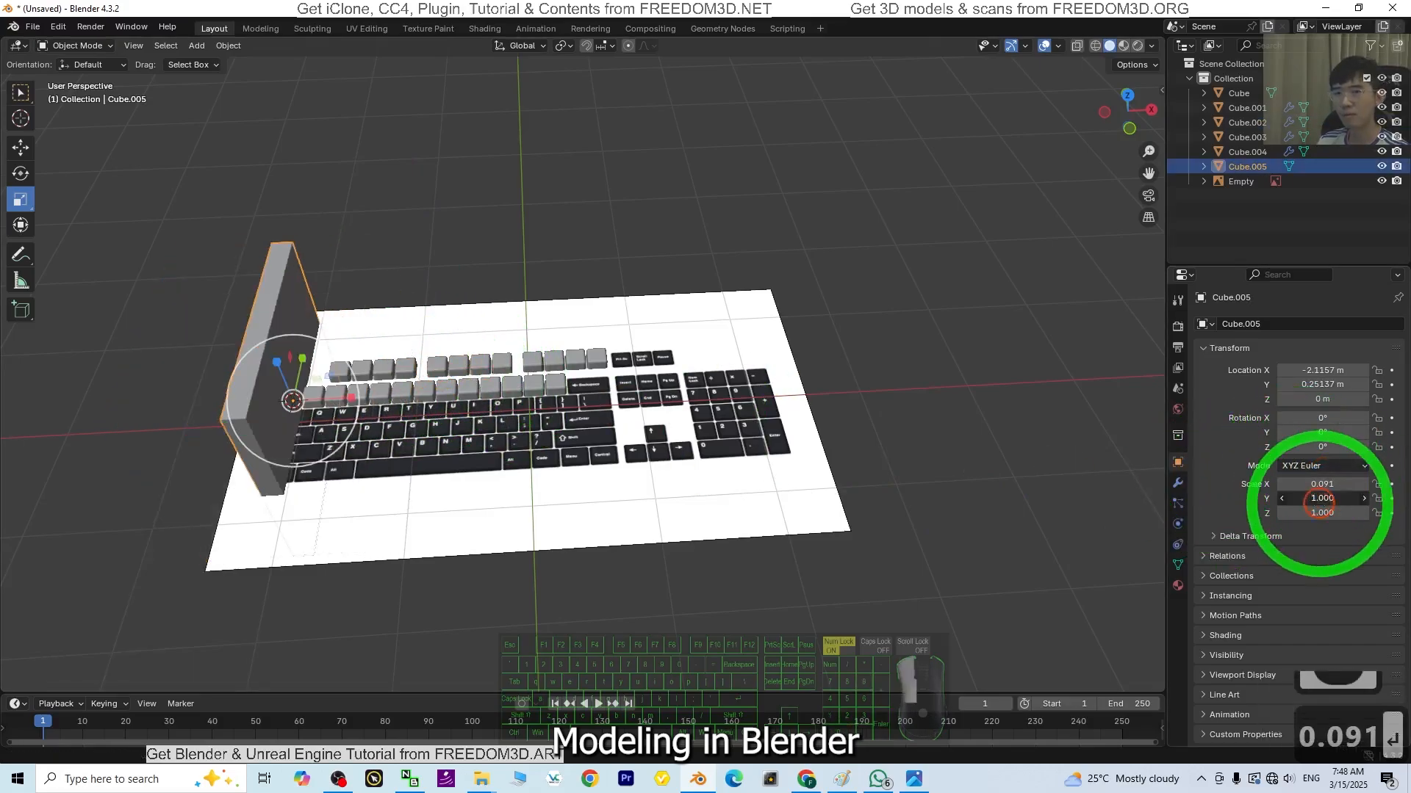
type("0.091")
key("Return")
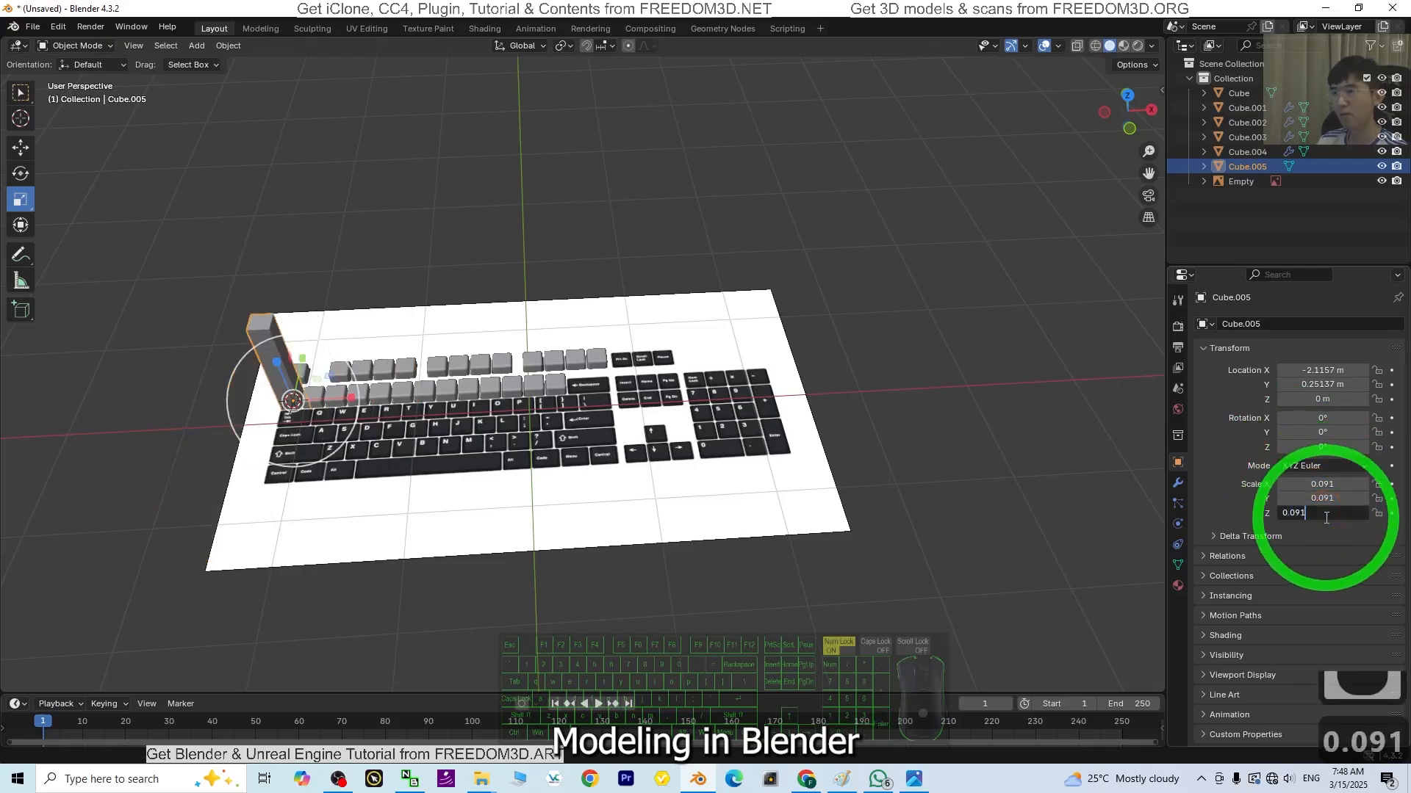
left_click(1327, 514)
type("0.091")
key("Return")
Step: Move the scaled cube about 2.66 m along X onto the Backspace key of the reference image
scroll(346, 331, "up", 3)
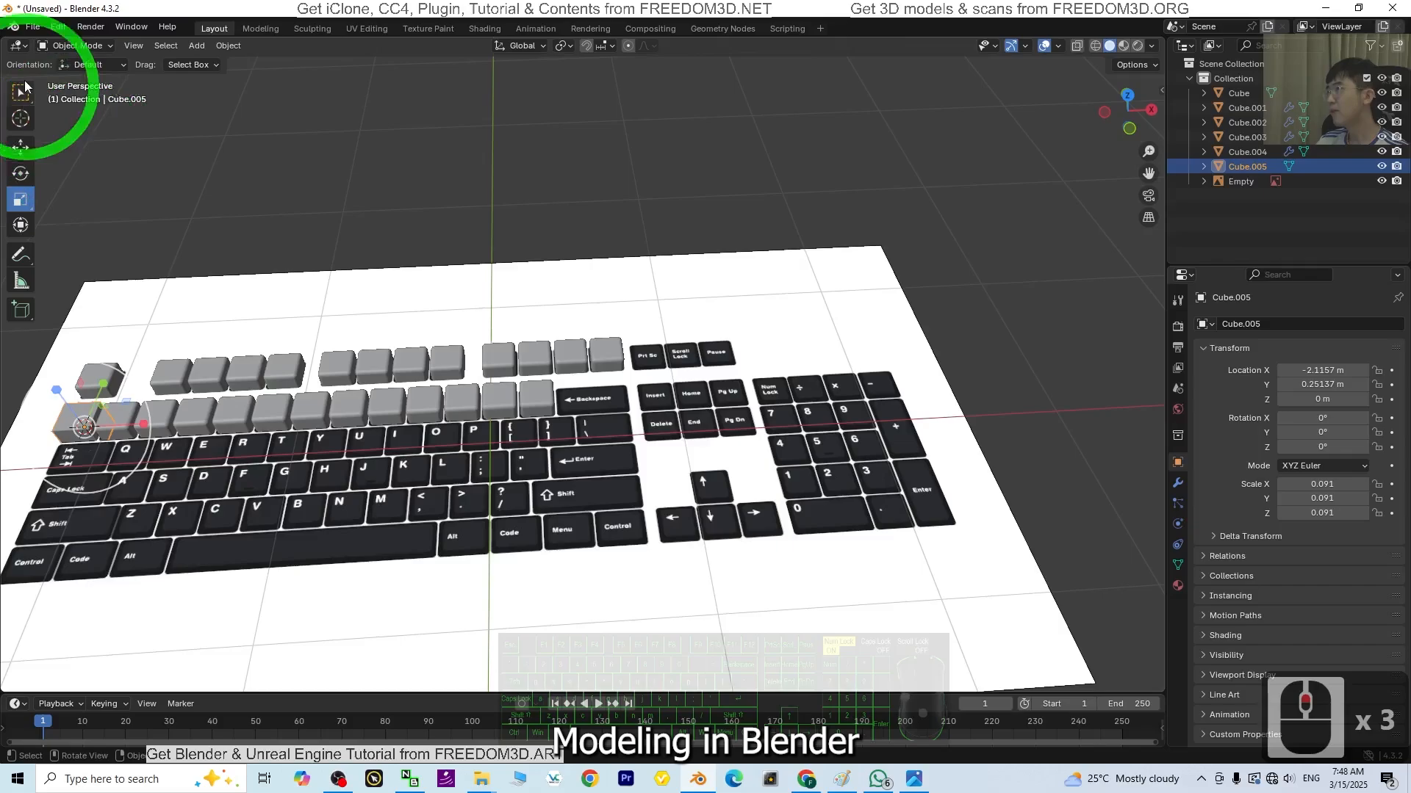
left_click(28, 152)
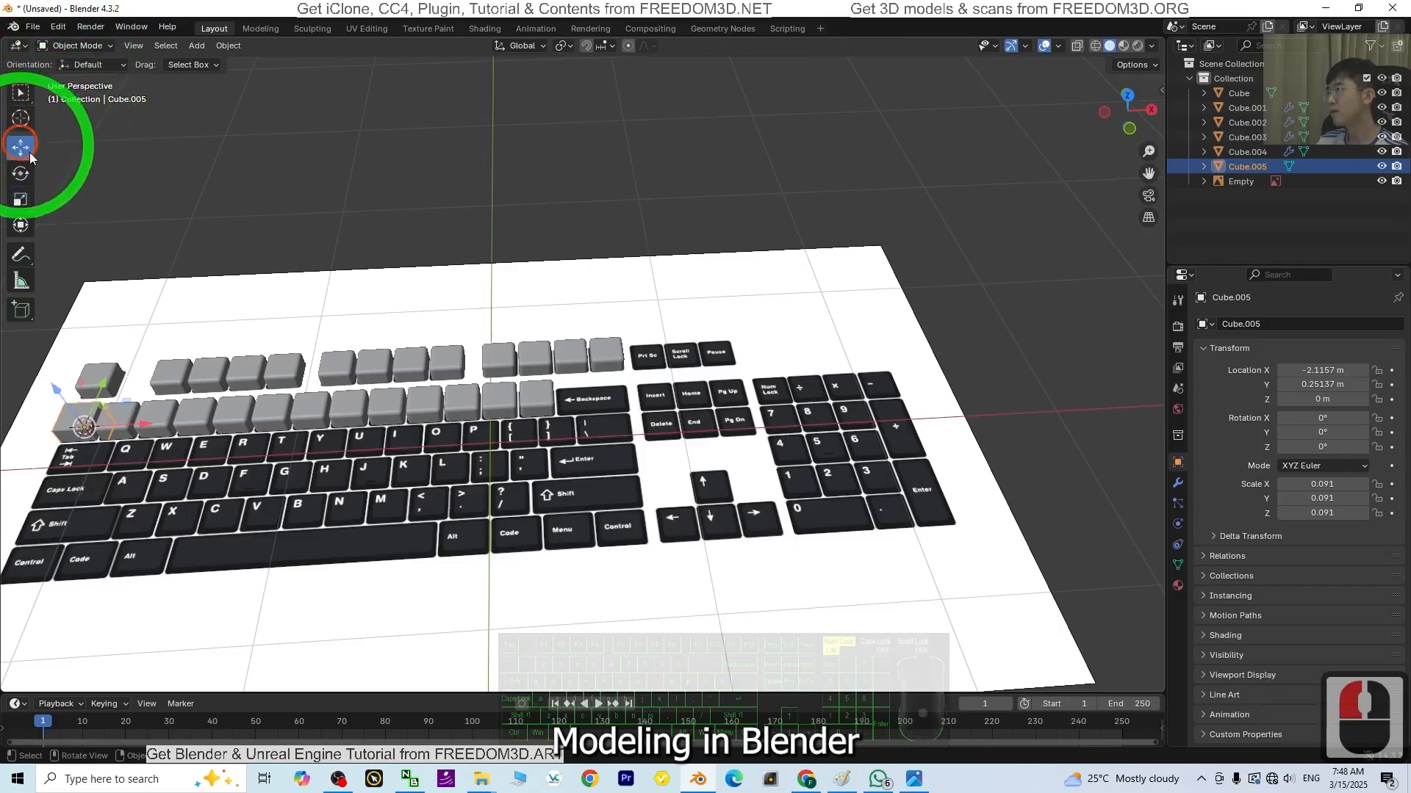
left_click_drag(133, 427, 653, 453)
scroll(809, 327, "up", 6)
middle_click_drag(770, 443, 715, 424, "shift")
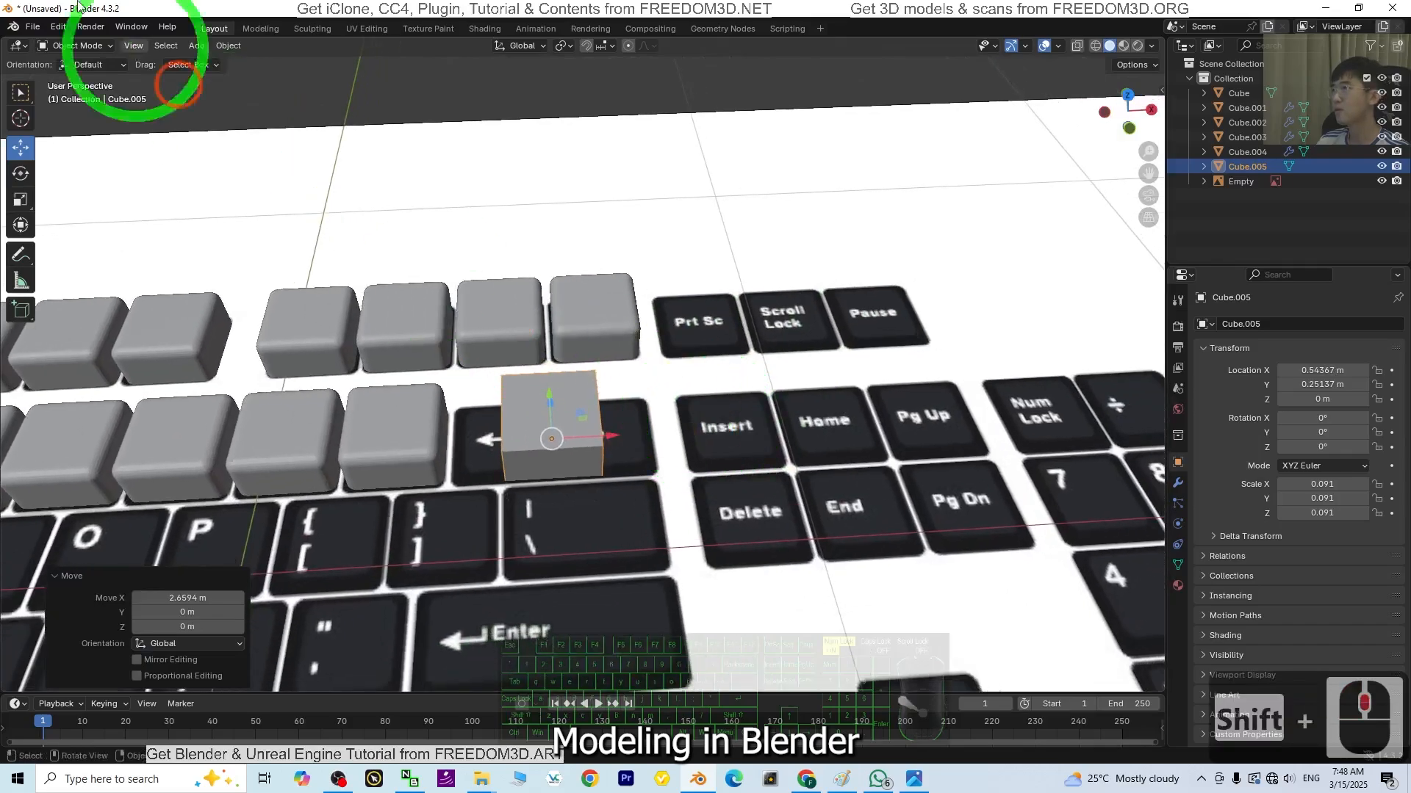
Step: Enter Edit Mode on the cube and select its two opposite side faces in face select mode
left_click(85, 49)
left_click(82, 77)
middle_click_drag(915, 498, 815, 473)
left_click(596, 448)
middle_click_drag(441, 497, 611, 480)
left_click(145, 47)
left_click(620, 462)
left_click(523, 480, "shift")
middle_click_drag(902, 382, 838, 474)
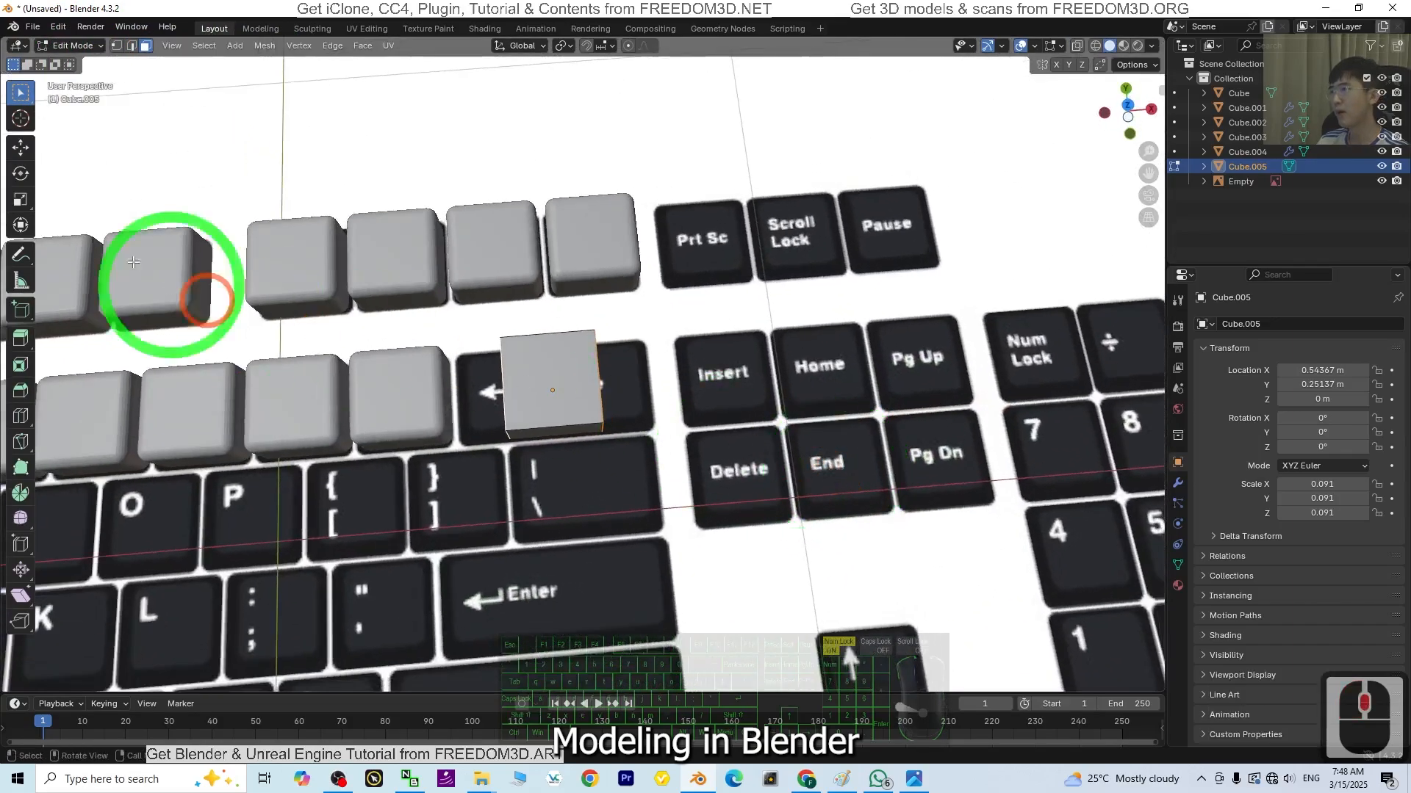
Step: Scale the selected side faces along X by about 2, then fine-tune position and width from the top to fit the Backspace outline
left_click(19, 200)
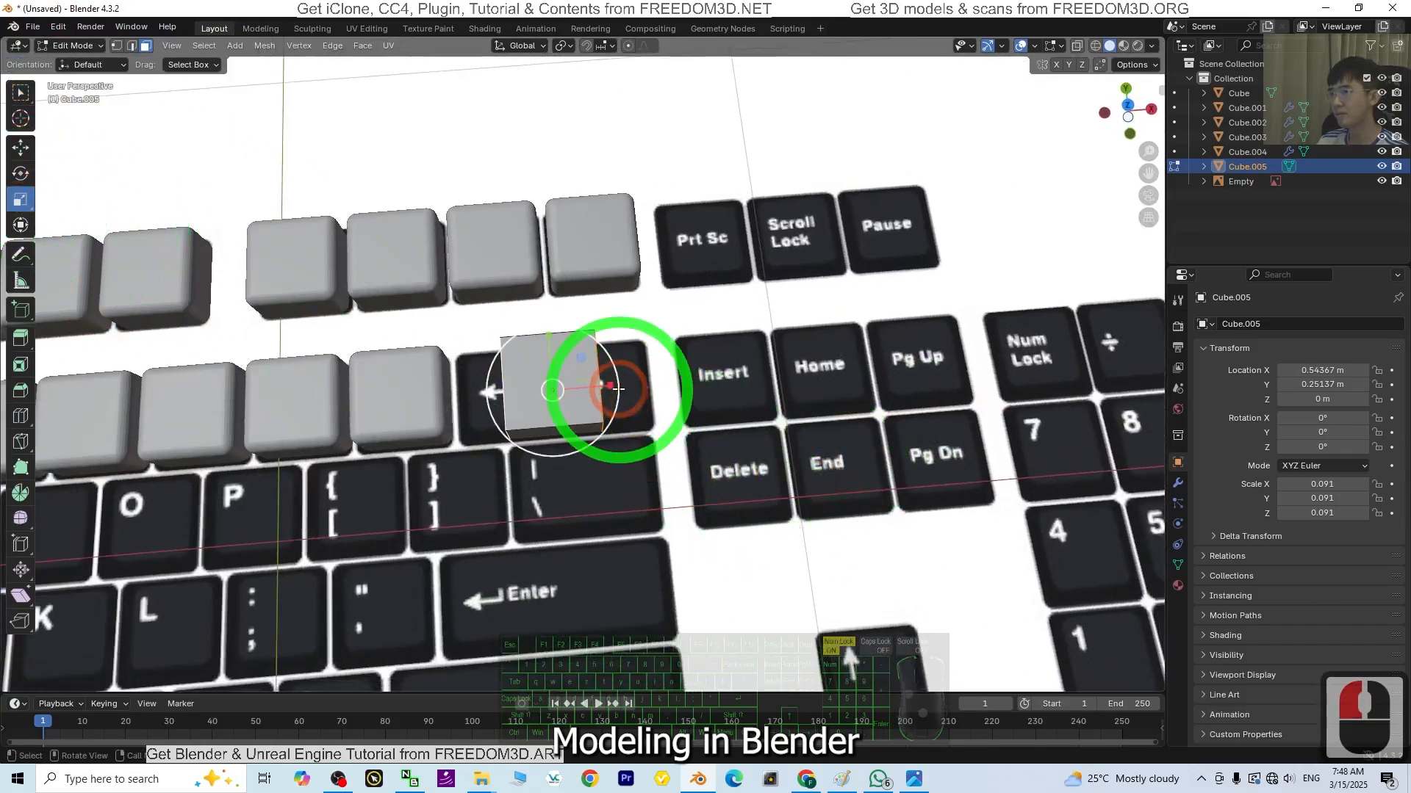
left_click_drag(615, 387, 669, 387)
left_click(1127, 105)
scroll(771, 396, "up", 2)
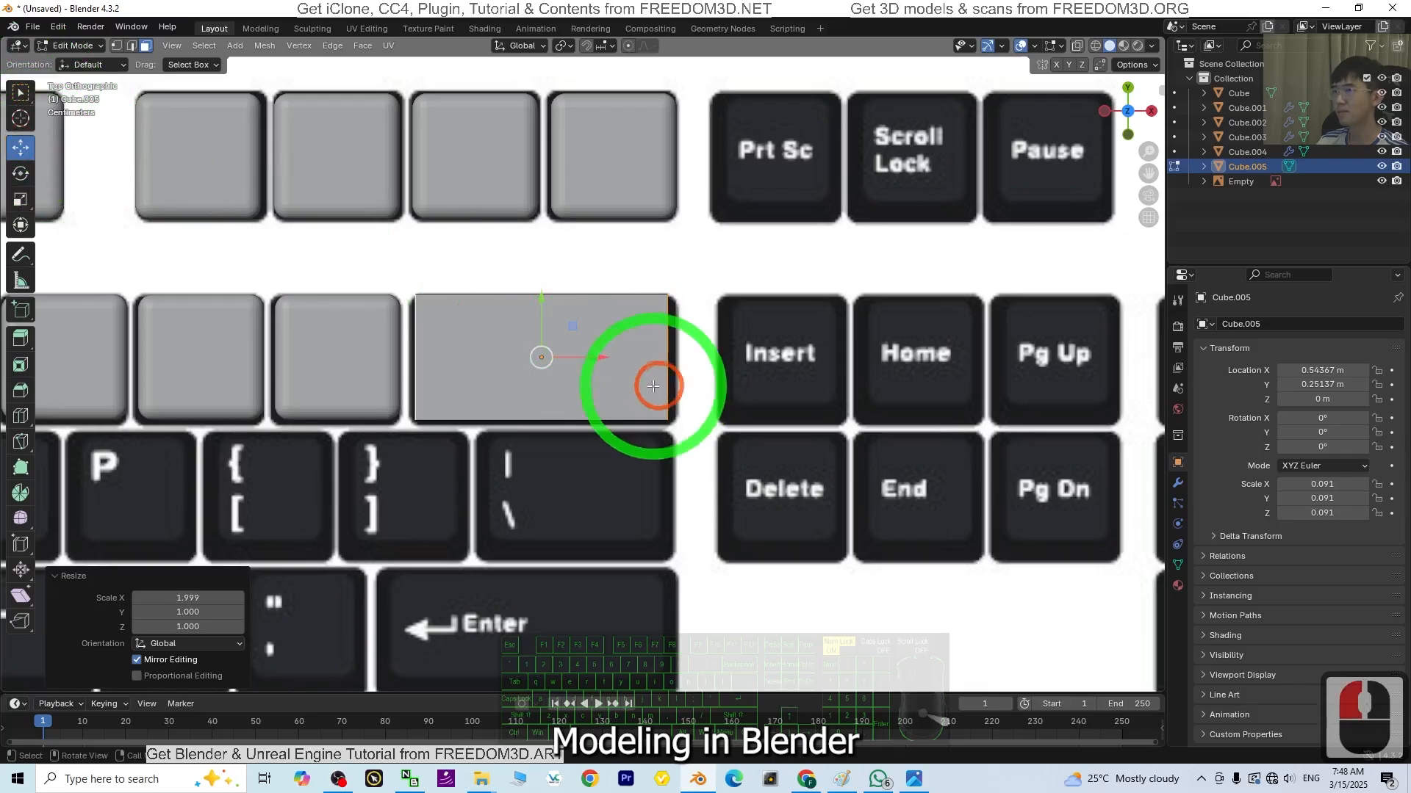
left_click_drag(601, 359, 608, 359)
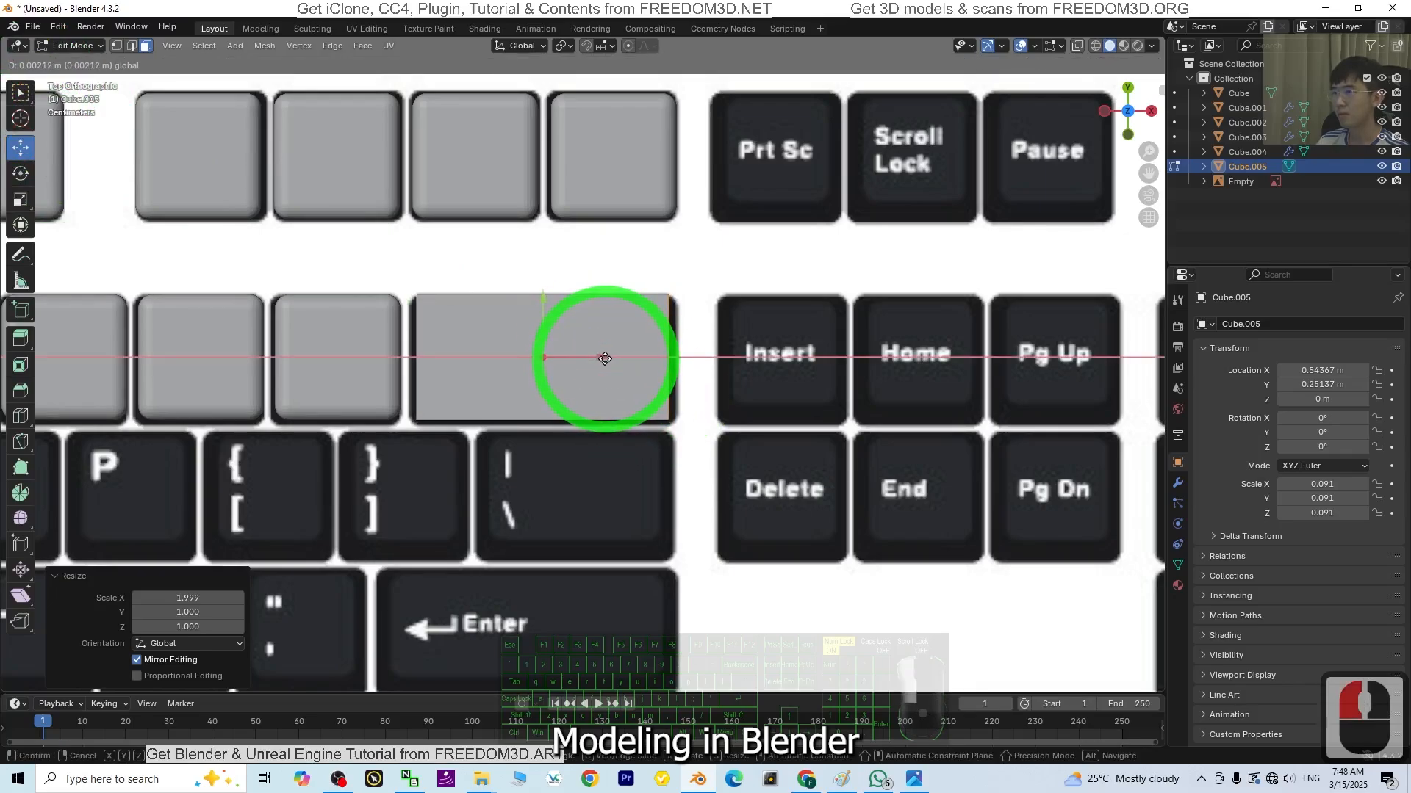
left_click_drag(605, 359, 605, 358)
left_click(21, 200)
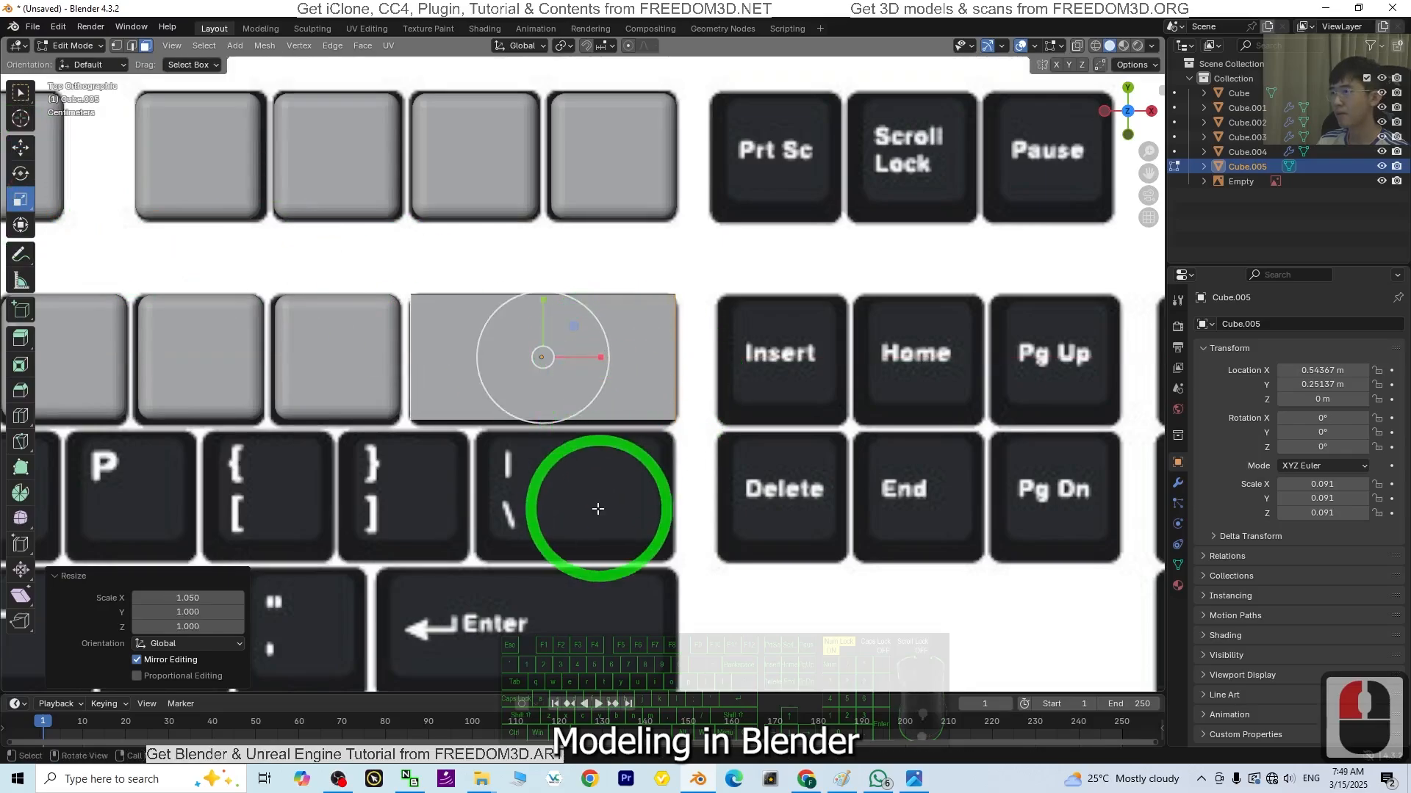
Step: Select the whole Backspace mesh and bevel its edges about 0.168 m wide with 7 segments
middle_click_drag(578, 623, 746, 514)
key("a")
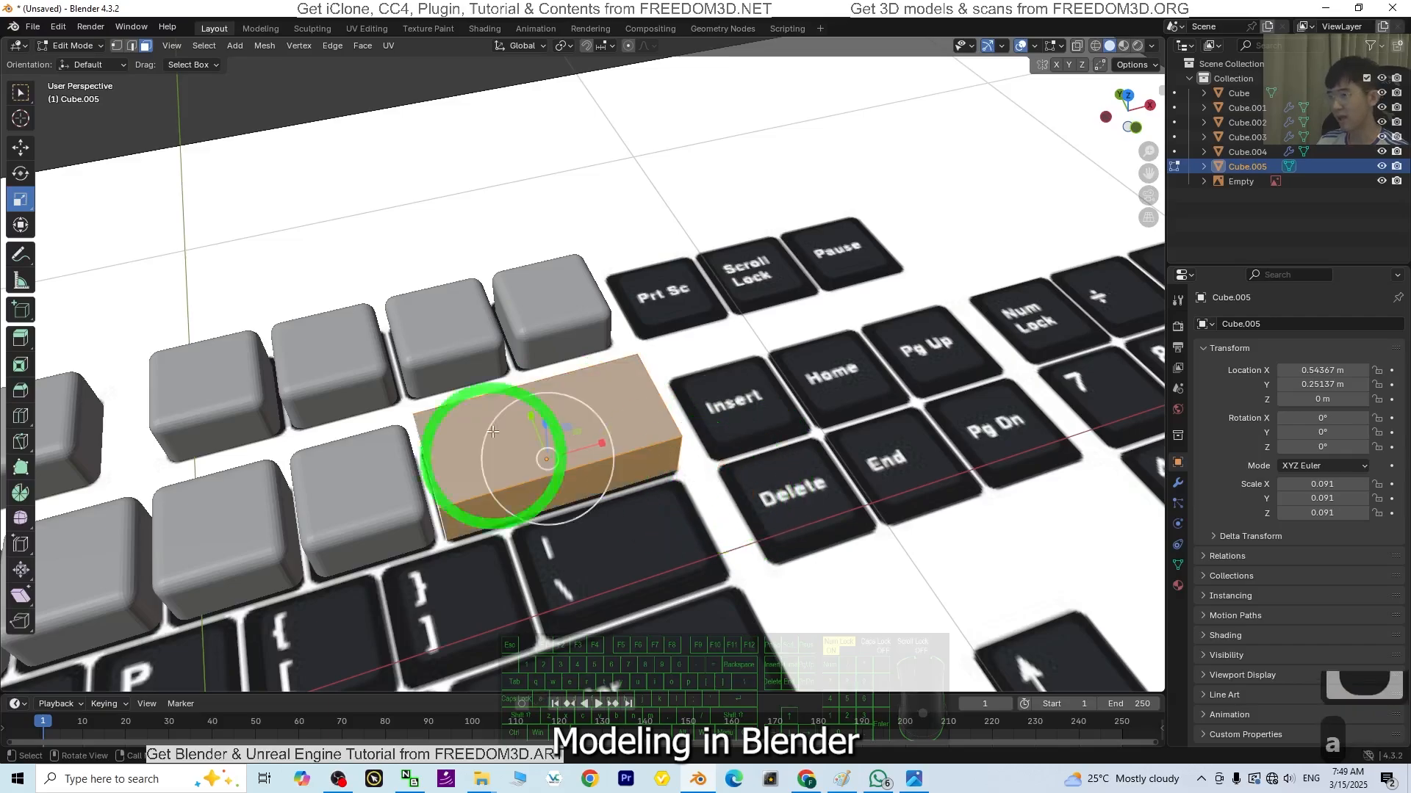
key("ctrl+b")
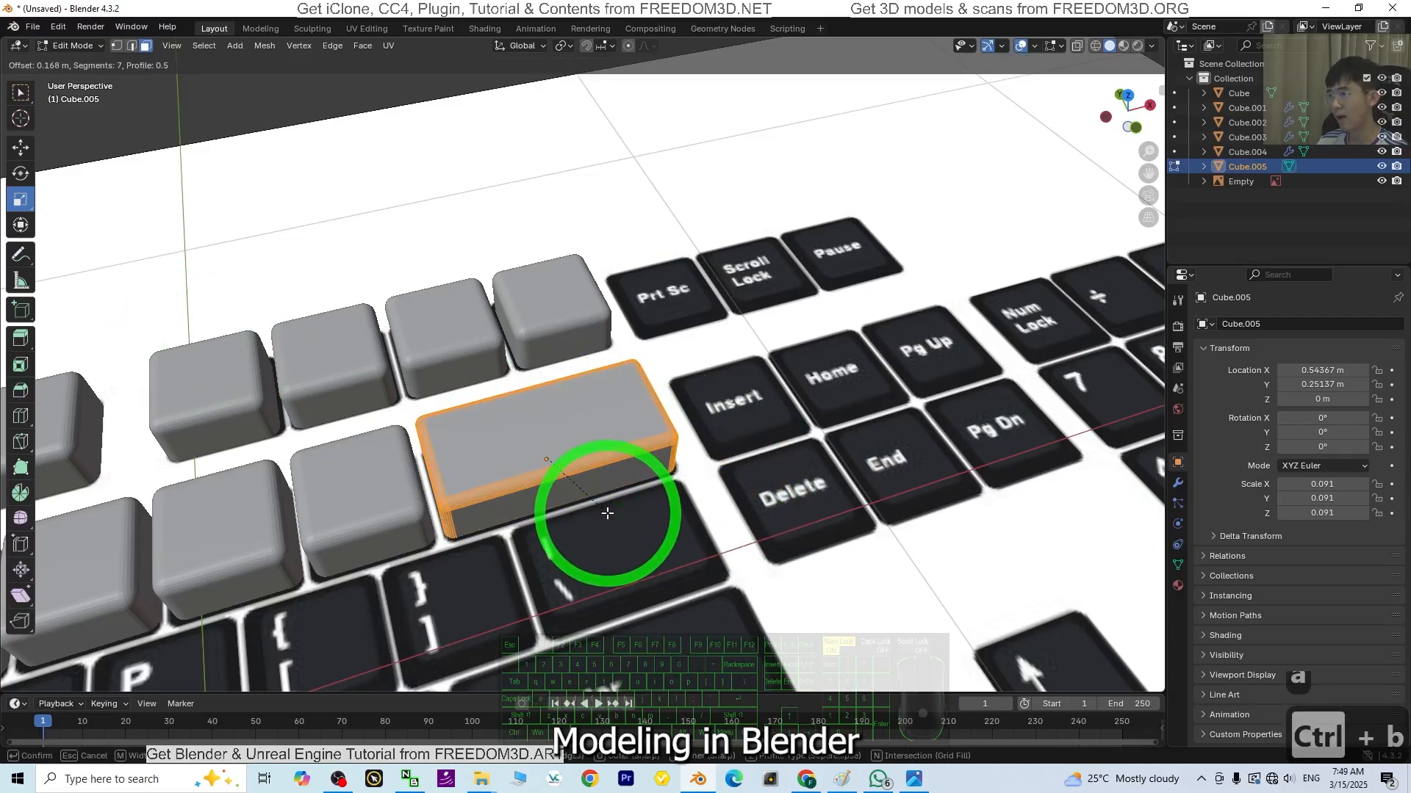
left_click(606, 513)
Step: Set the Backspace bevel width to 0.238 m, comparing its corners with the neighbouring key from the front
middle_click_drag(576, 573, 488, 504)
scroll(466, 542, "up", 3)
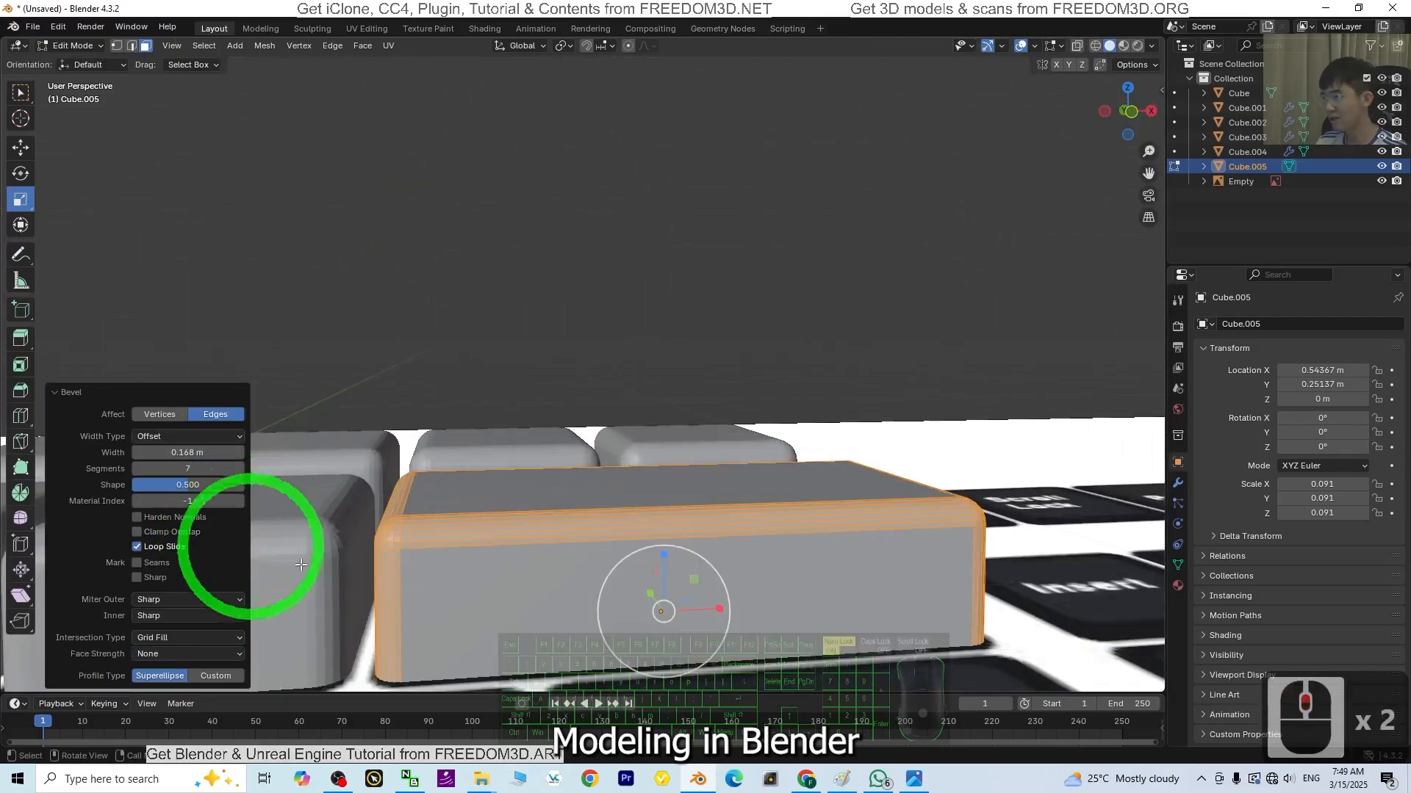
middle_click_drag(302, 564, 592, 592, "shift")
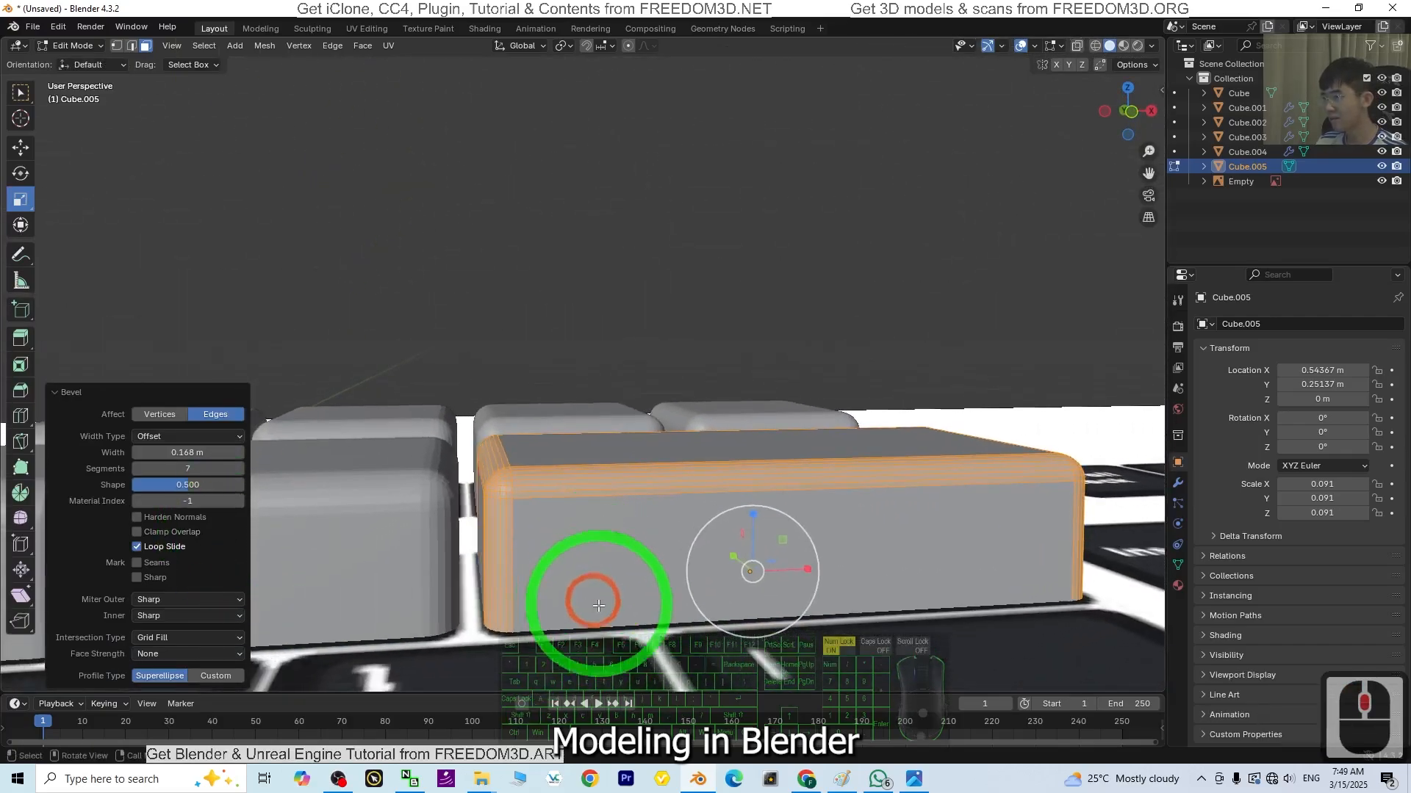
left_click(1136, 115)
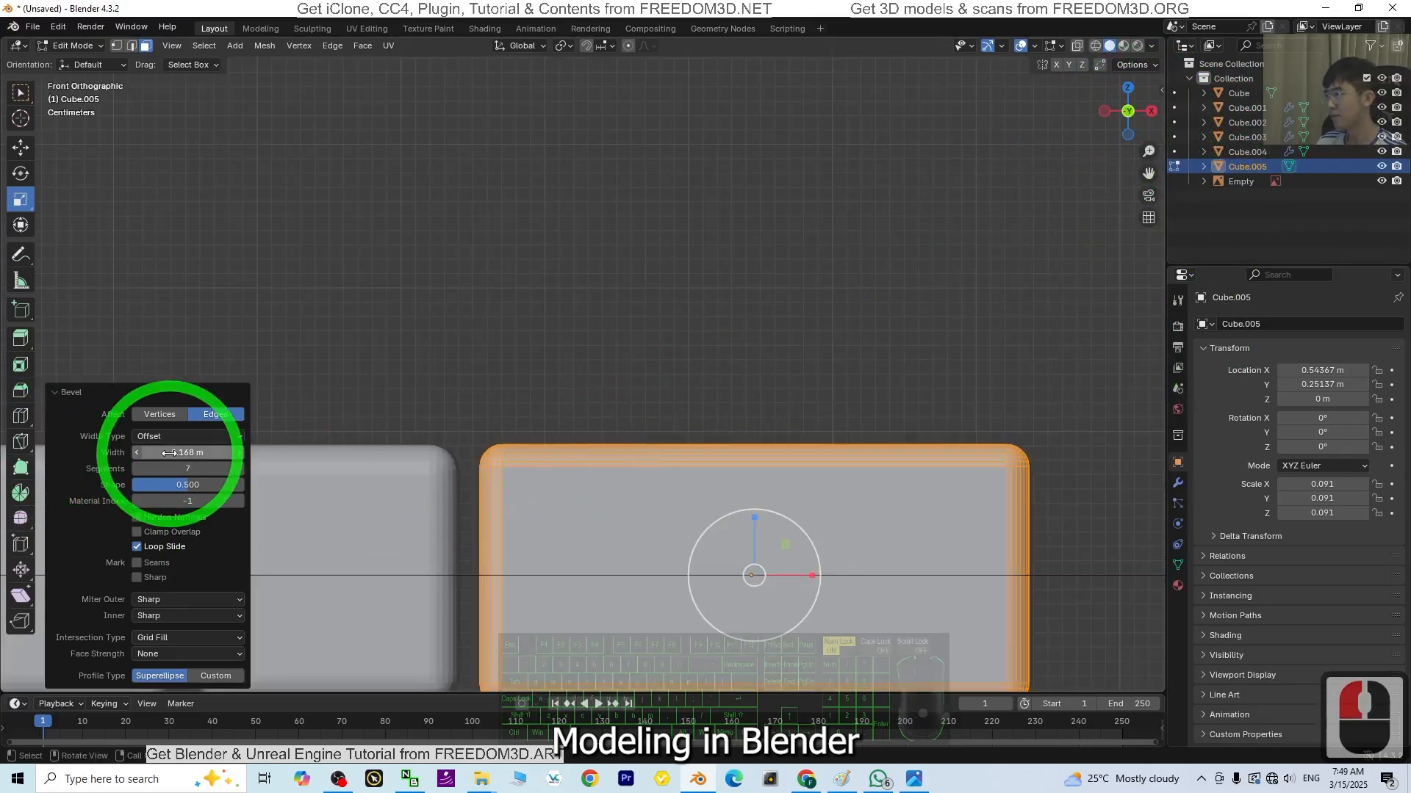
double_click(238, 454)
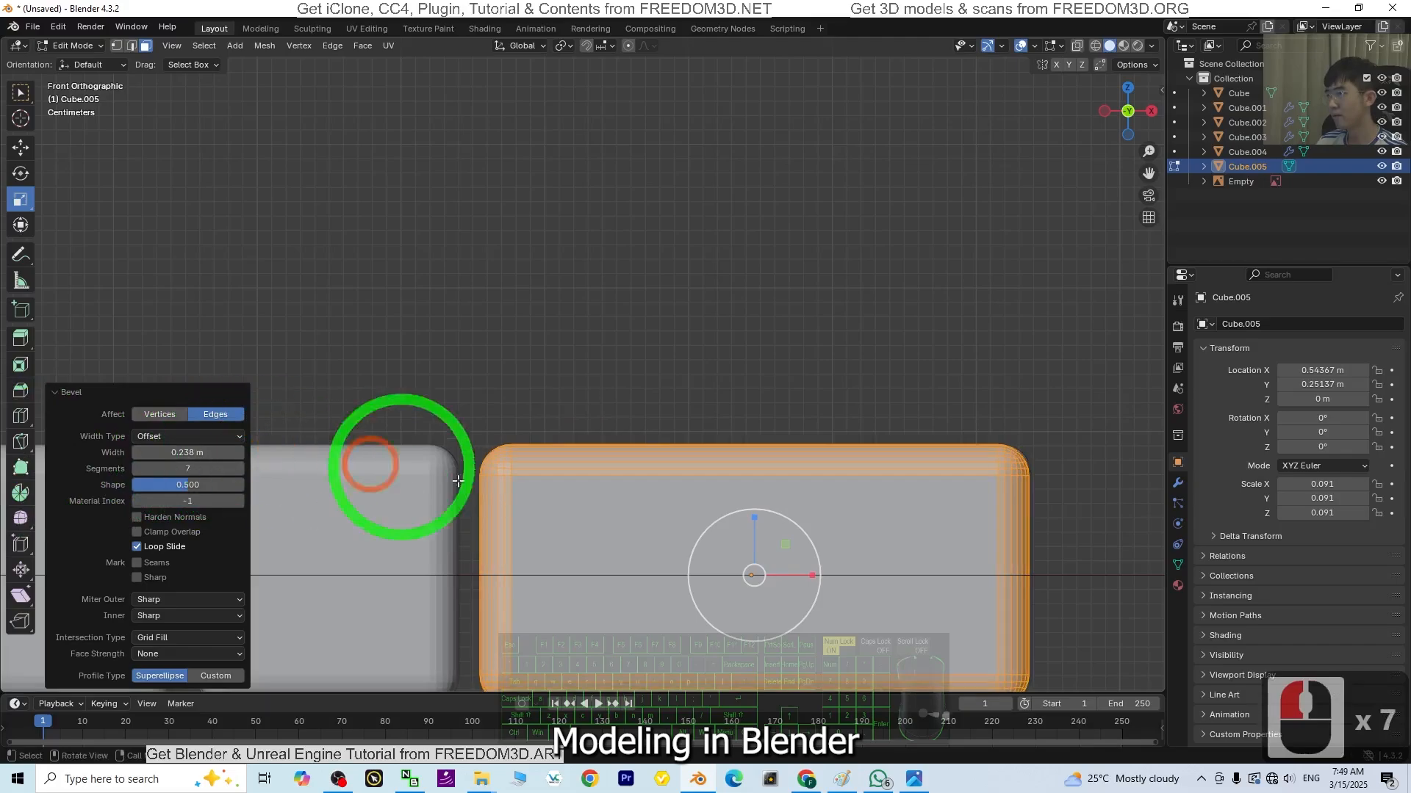
Step: Return to Object Mode and set the Backspace key's origin to its center of mass (volume)
scroll(609, 482, "down", 5)
middle_click_drag(886, 434, 921, 583)
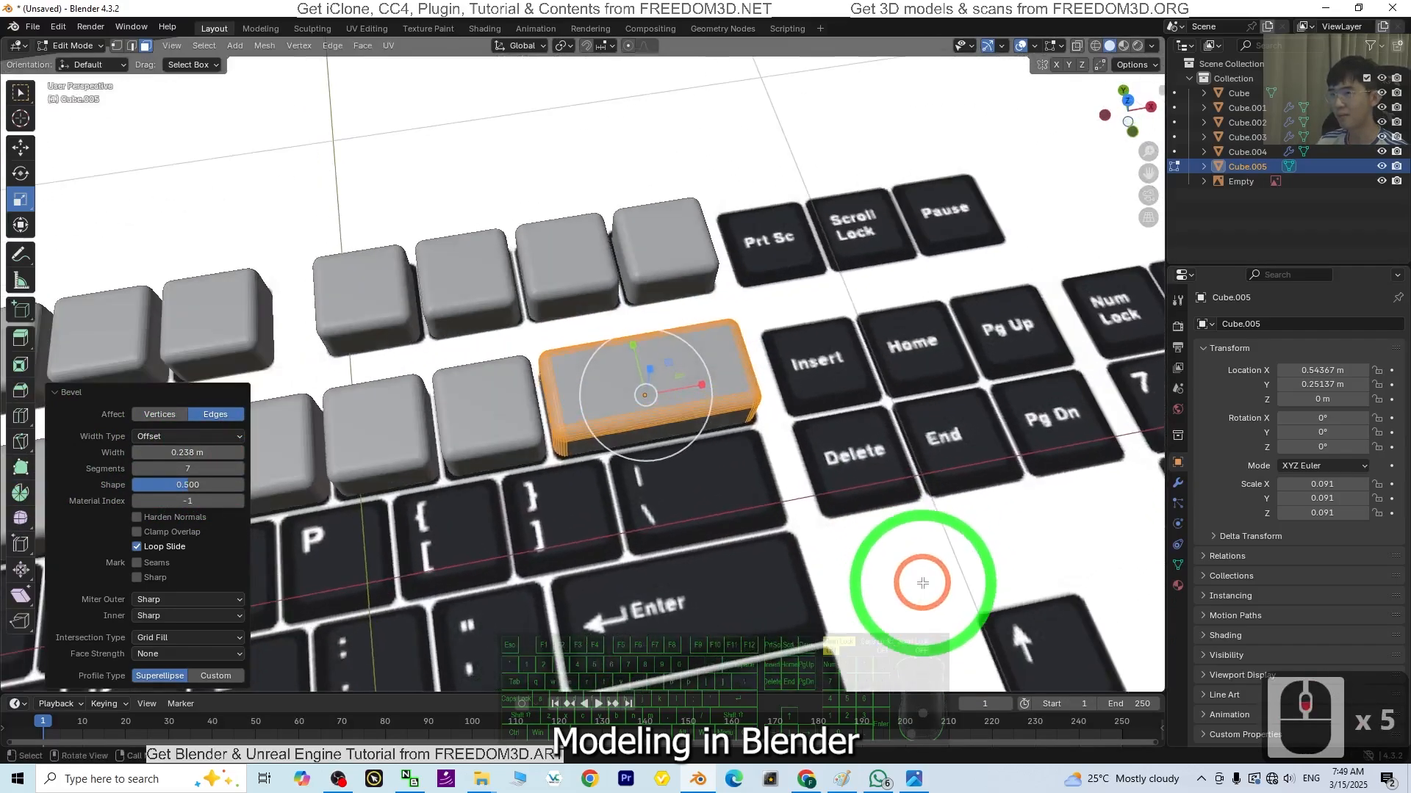
left_click(71, 46)
left_click(76, 64)
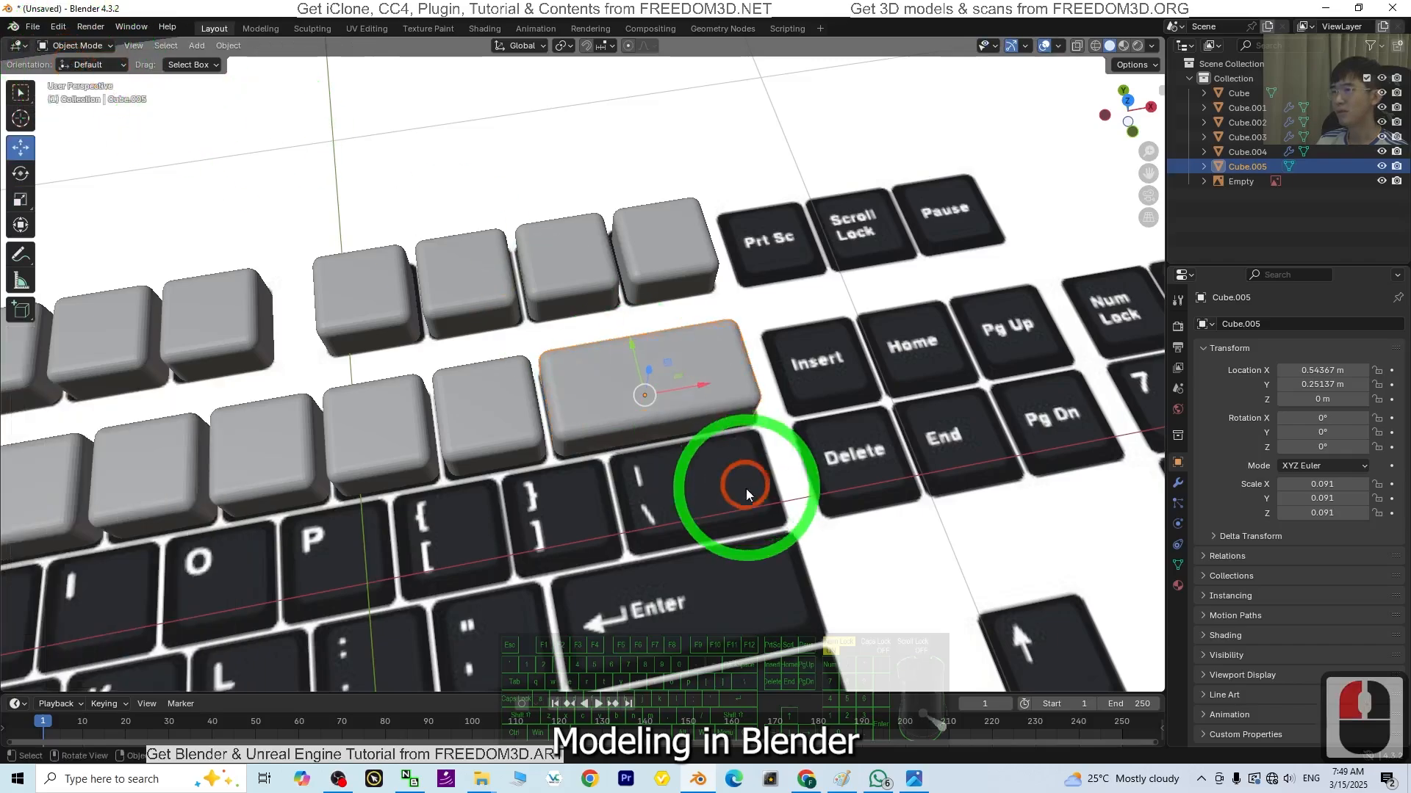
right_click(727, 355)
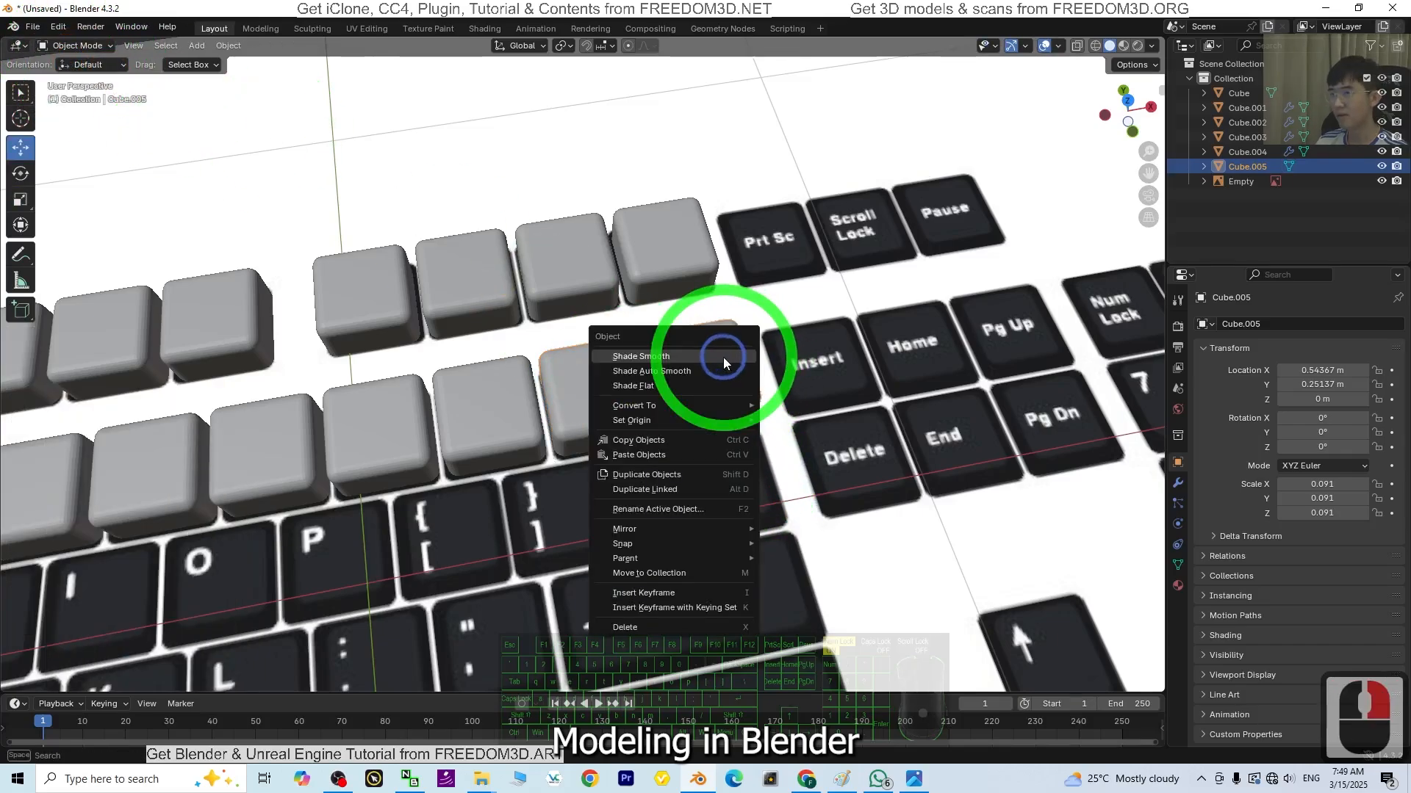
mouse_move(656, 420)
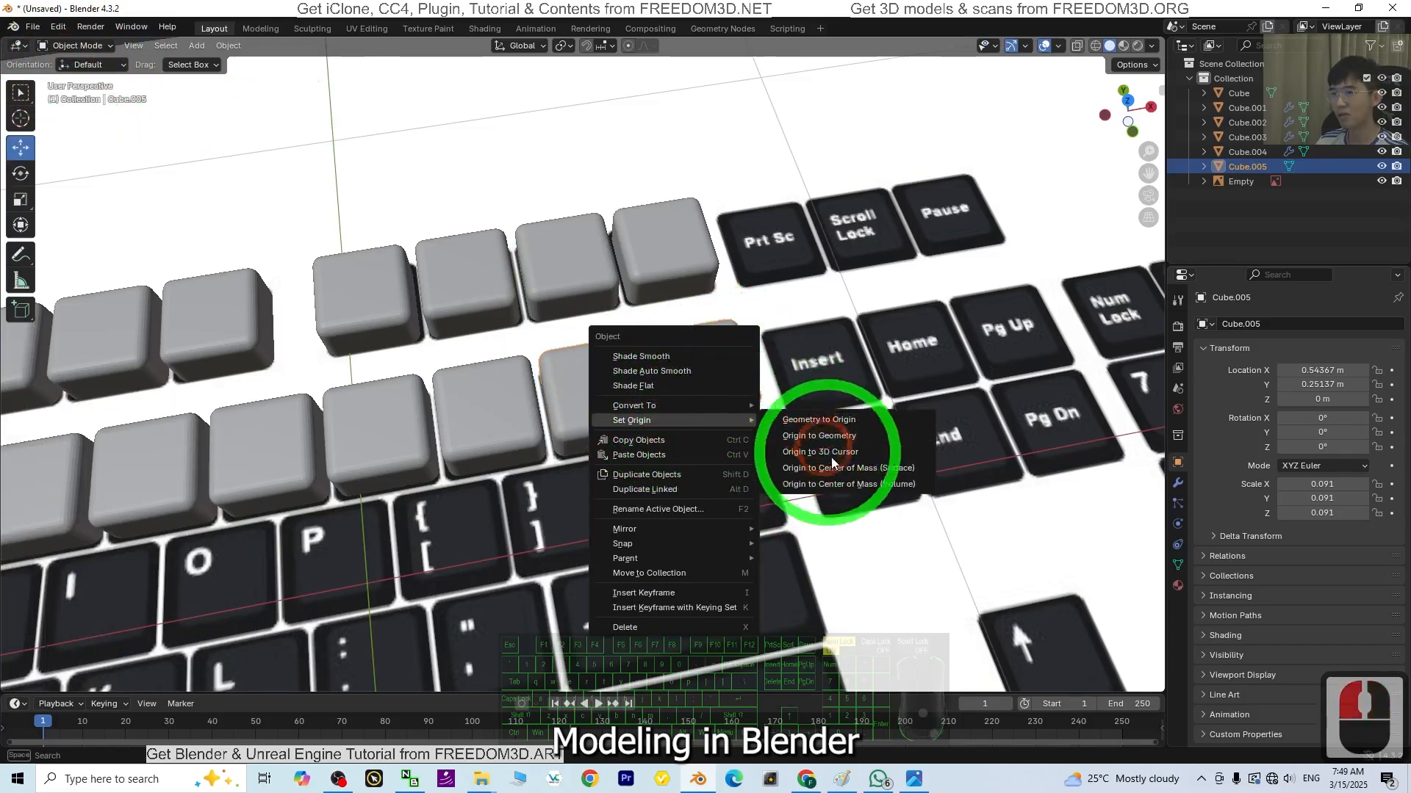
left_click(867, 489)
Step: Duplicate the Backspace key in top view and place the copy over the numpad 0 key
scroll(657, 457, "down", 6)
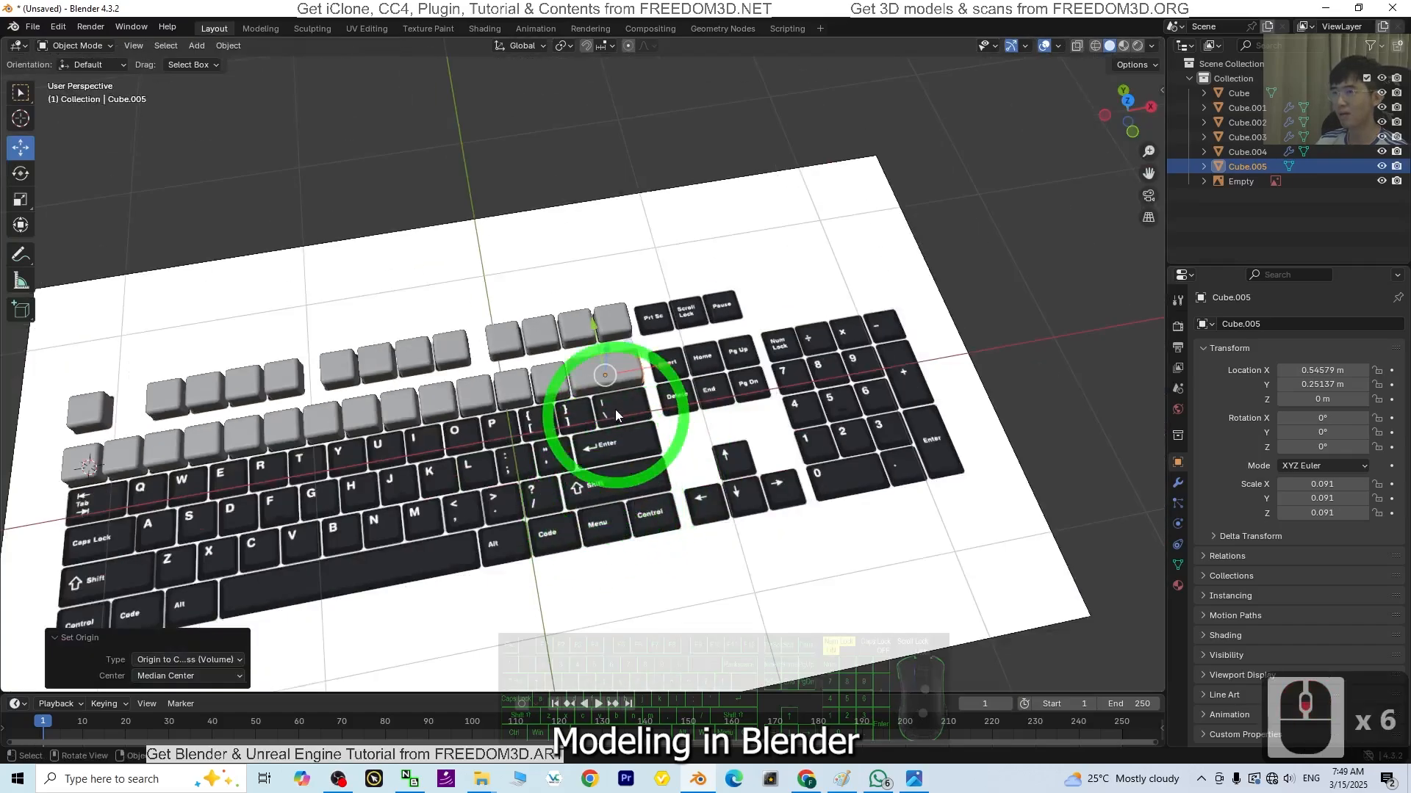
middle_click_drag(724, 488, 695, 552)
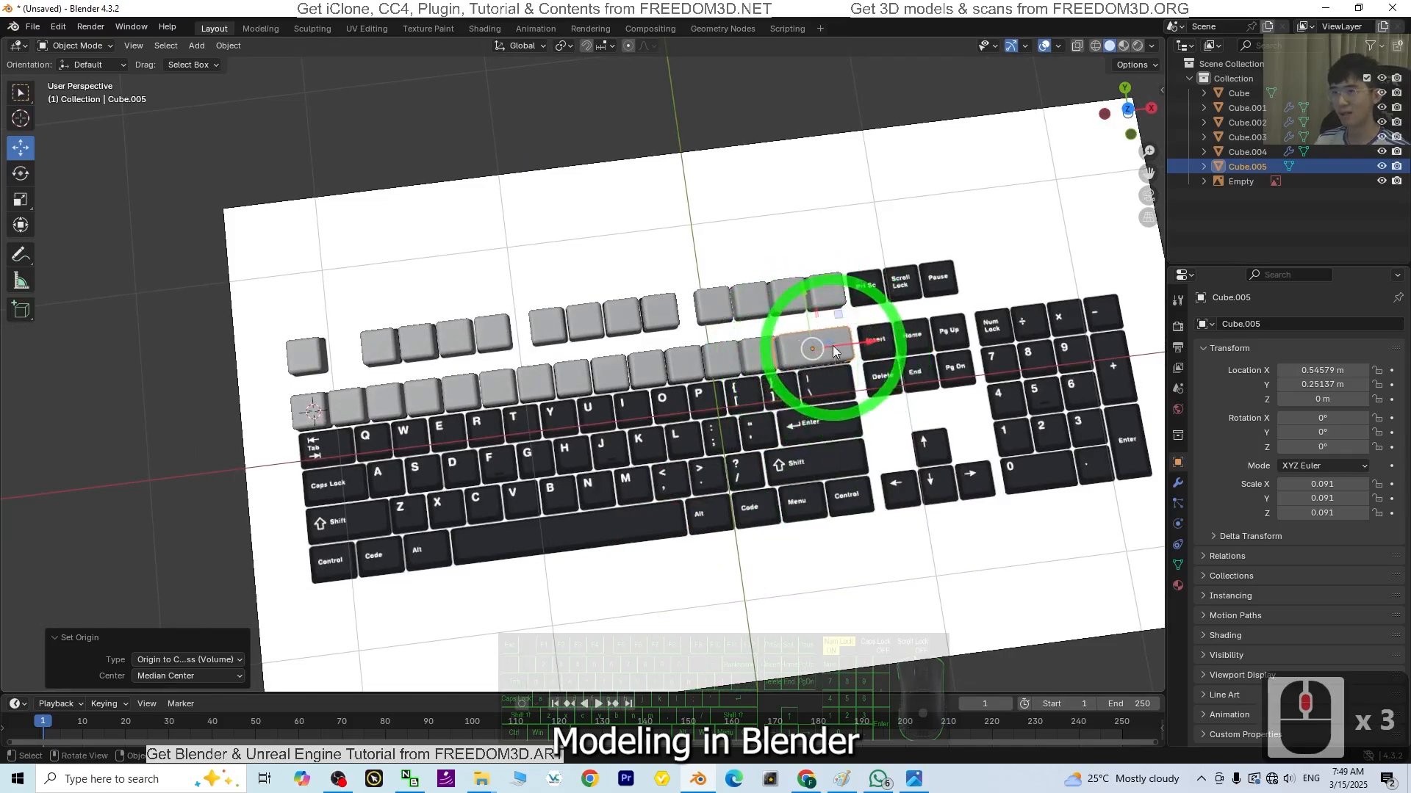
scroll(857, 527, "up", 2)
scroll(857, 528, "down", 1)
middle_click_drag(814, 562, 713, 559, "shift")
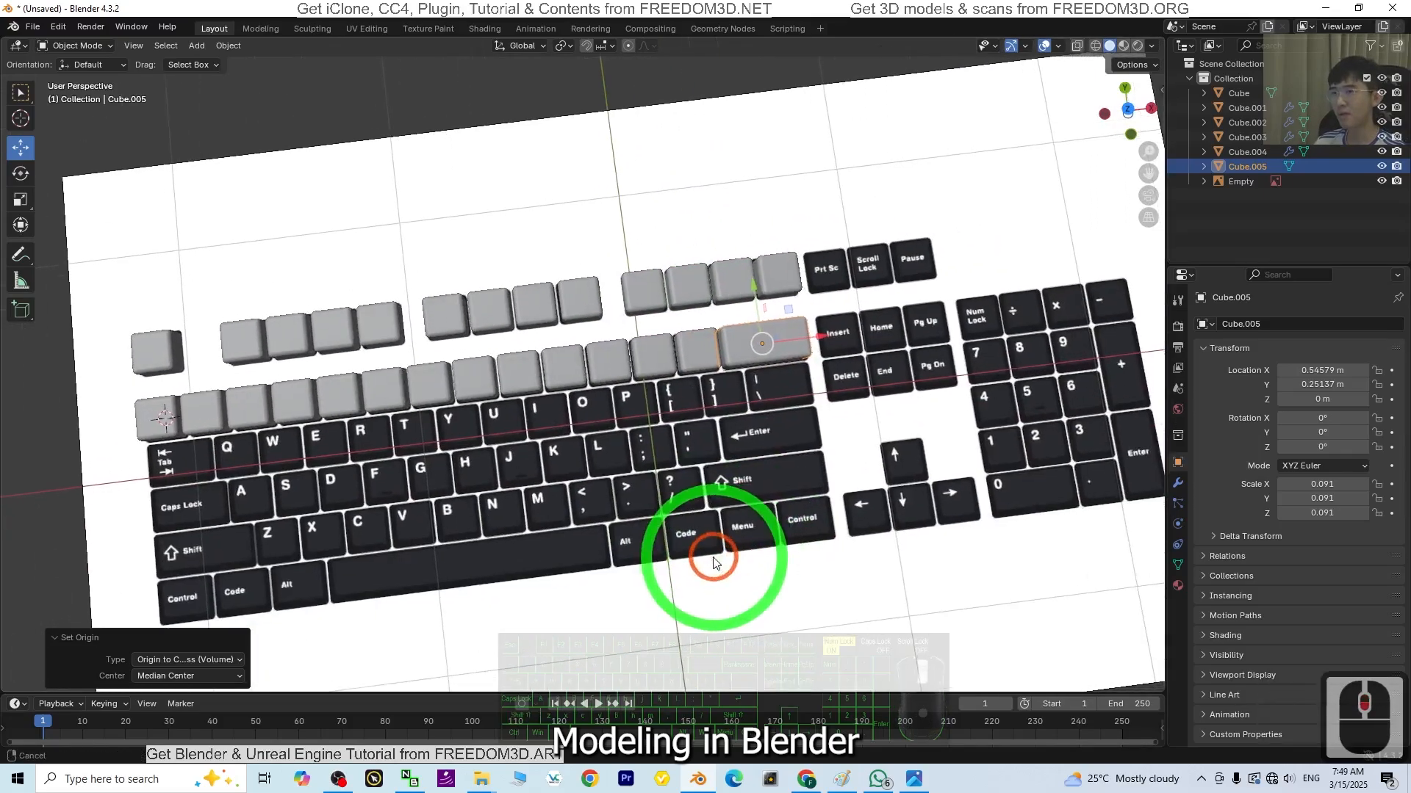
middle_click_drag(996, 543, 978, 554)
left_click(1127, 110)
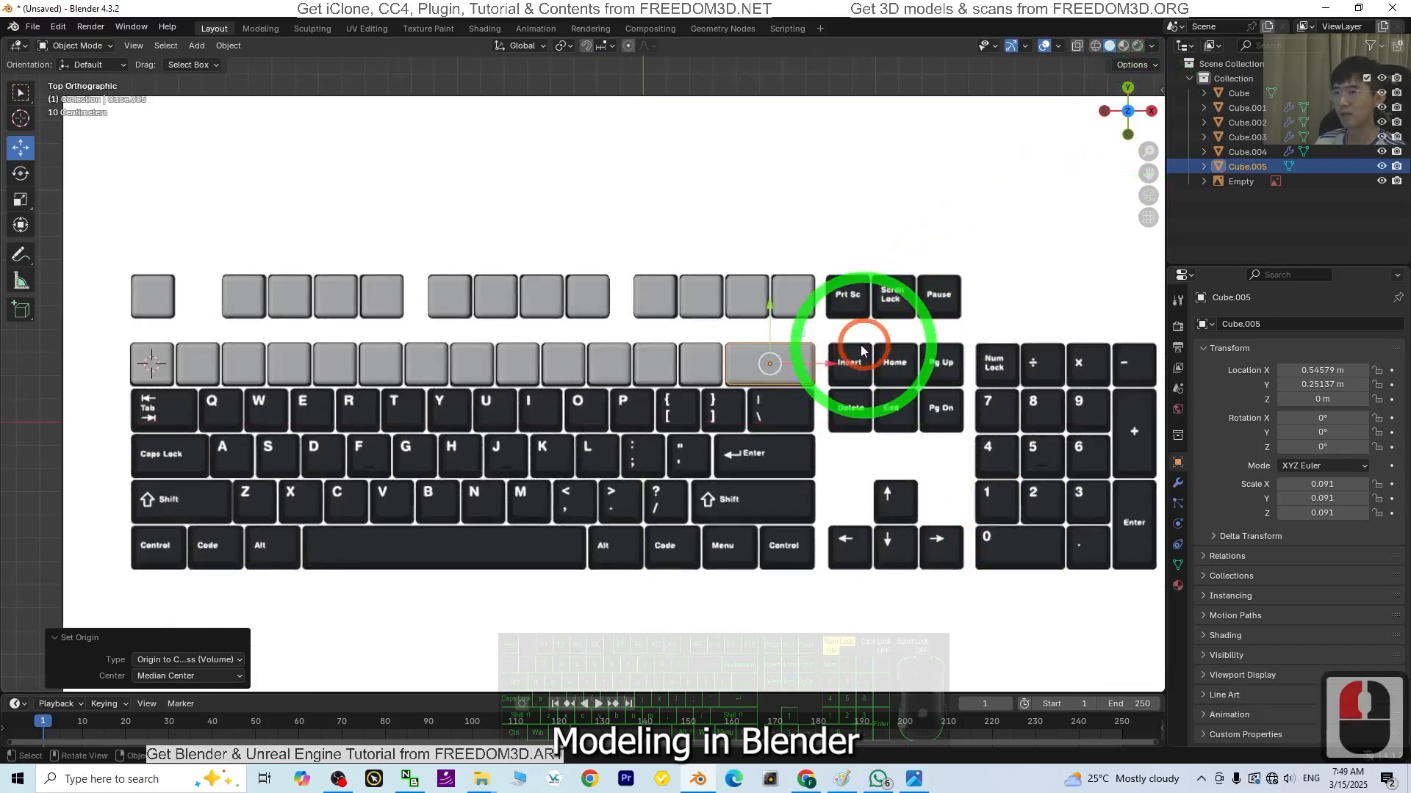
left_click(209, 430)
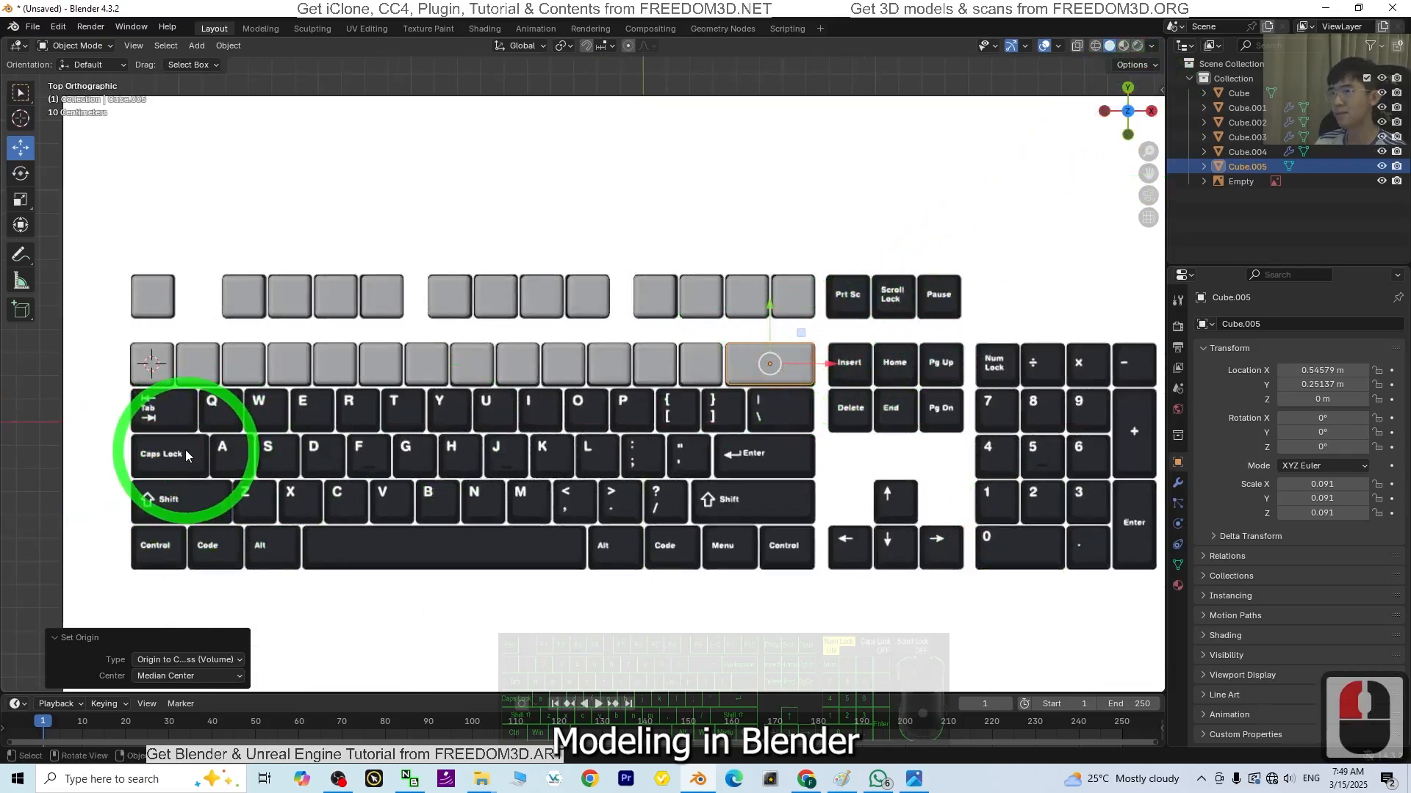
key("shift+d")
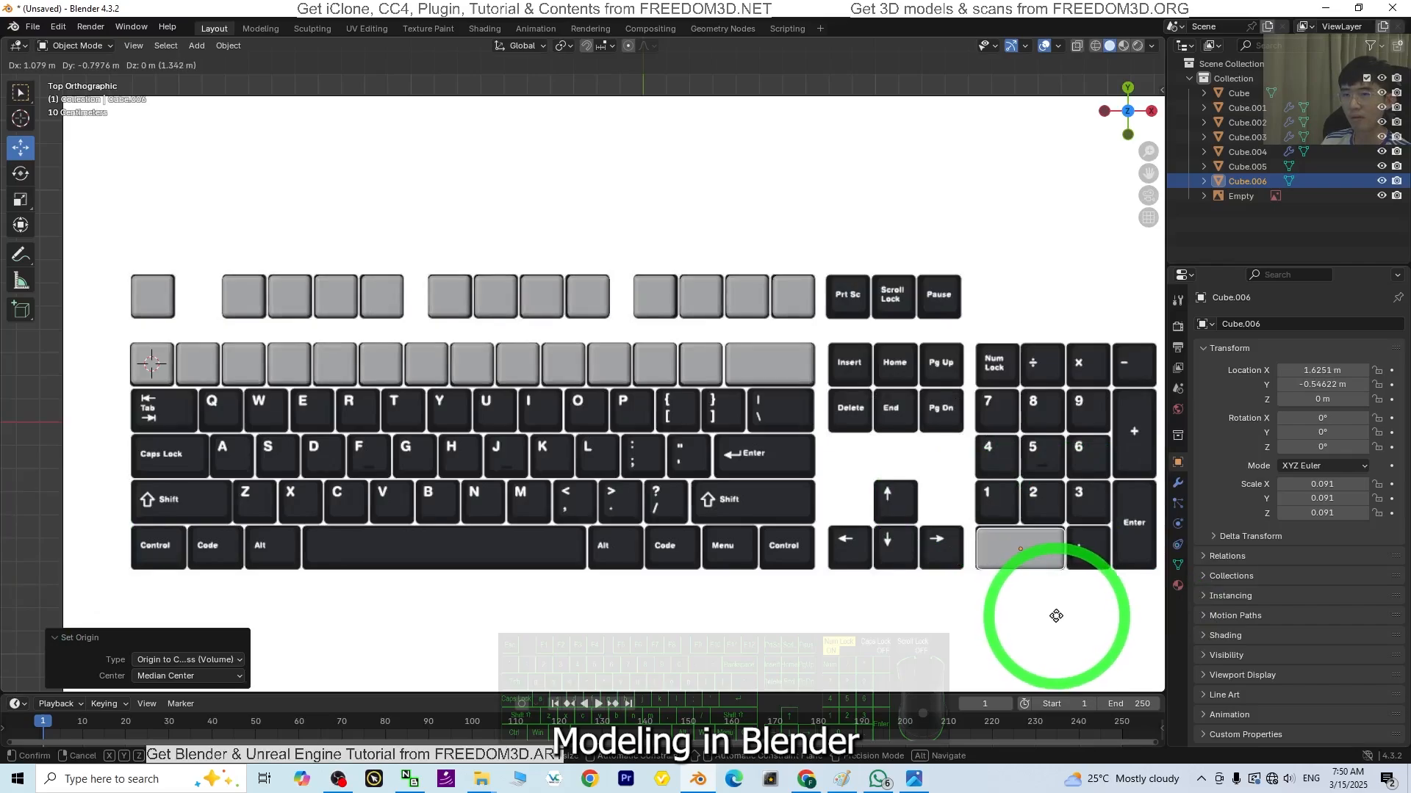
left_click(1055, 615)
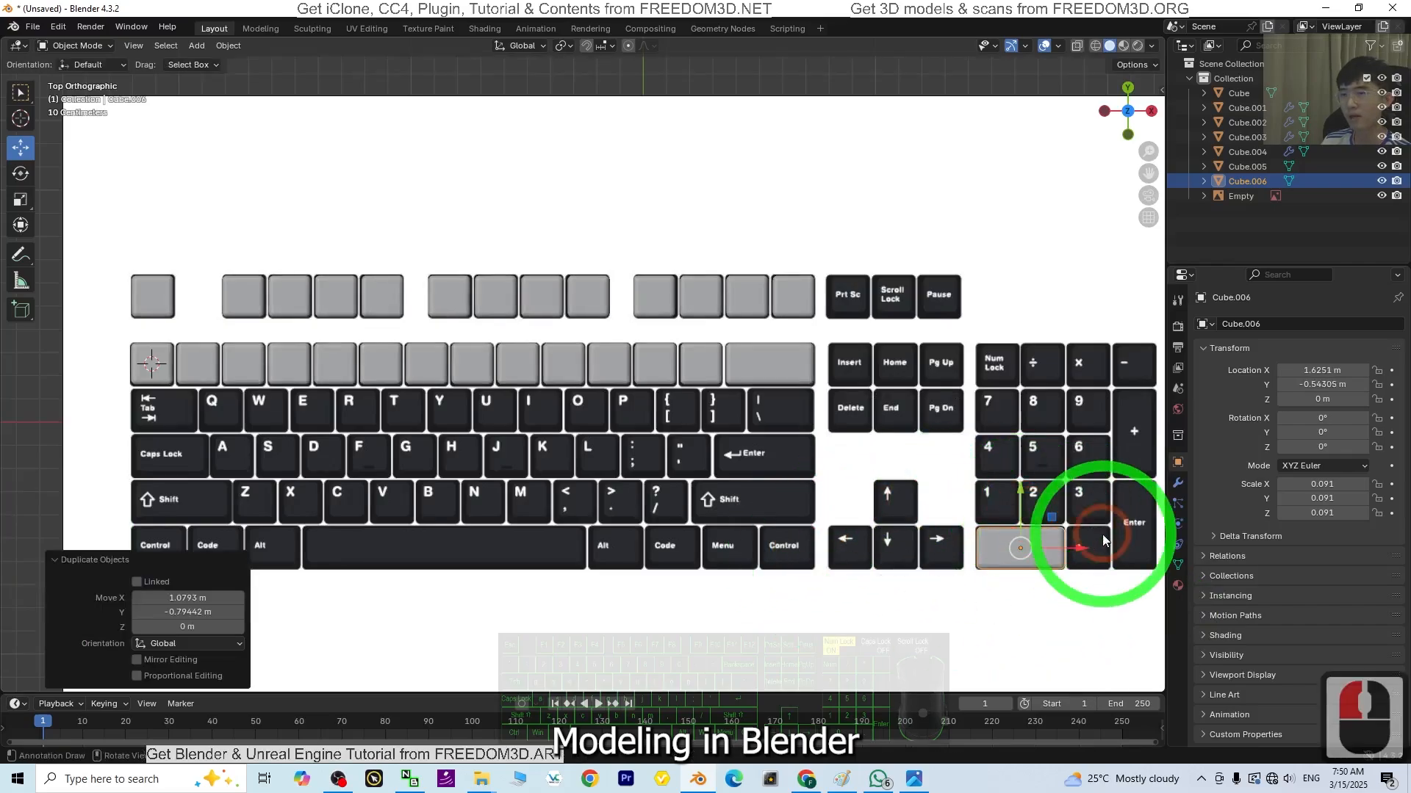
Step: Duplicate the numpad 0 key and place the copy over the numpad plus key
middle_click_drag(902, 607, 779, 564, "shift")
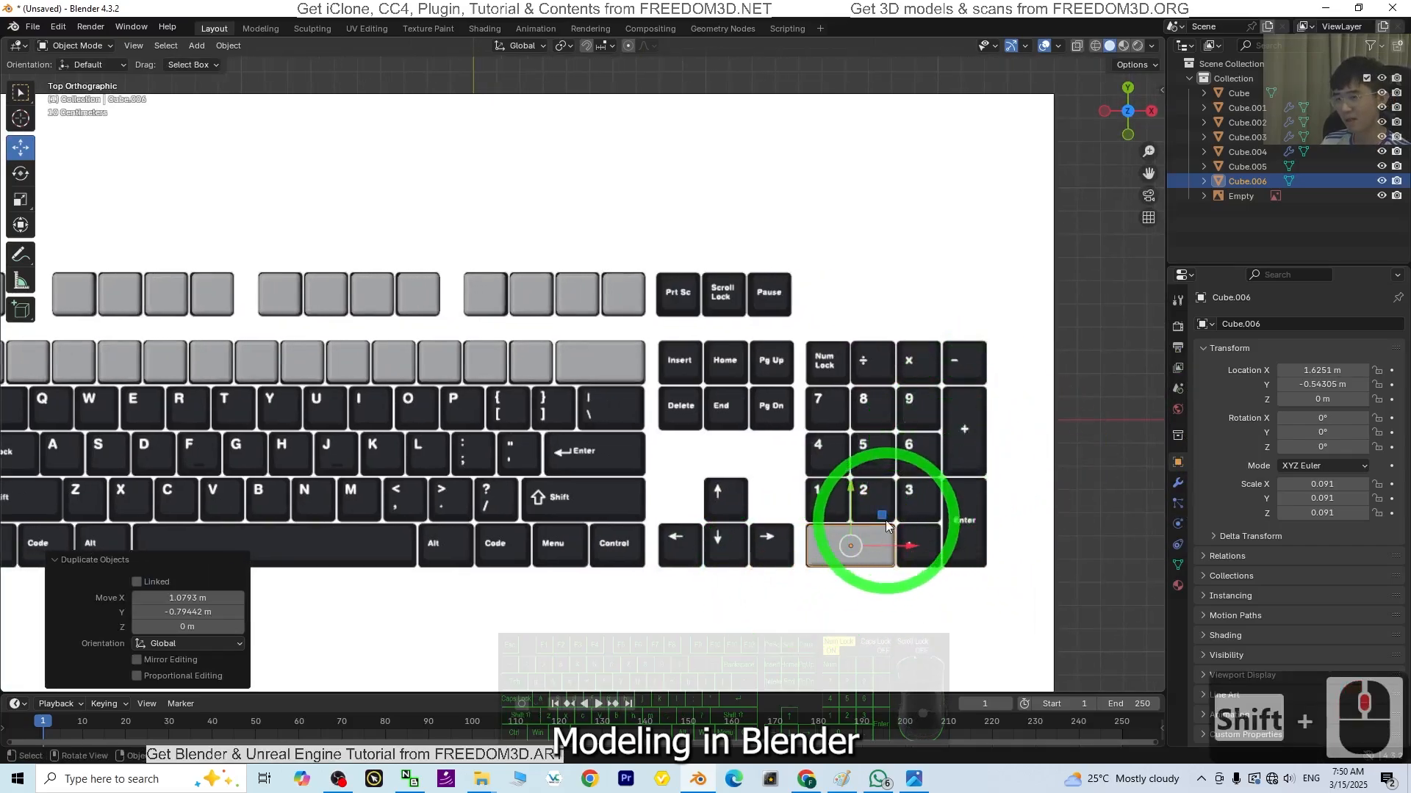
key("shift+d")
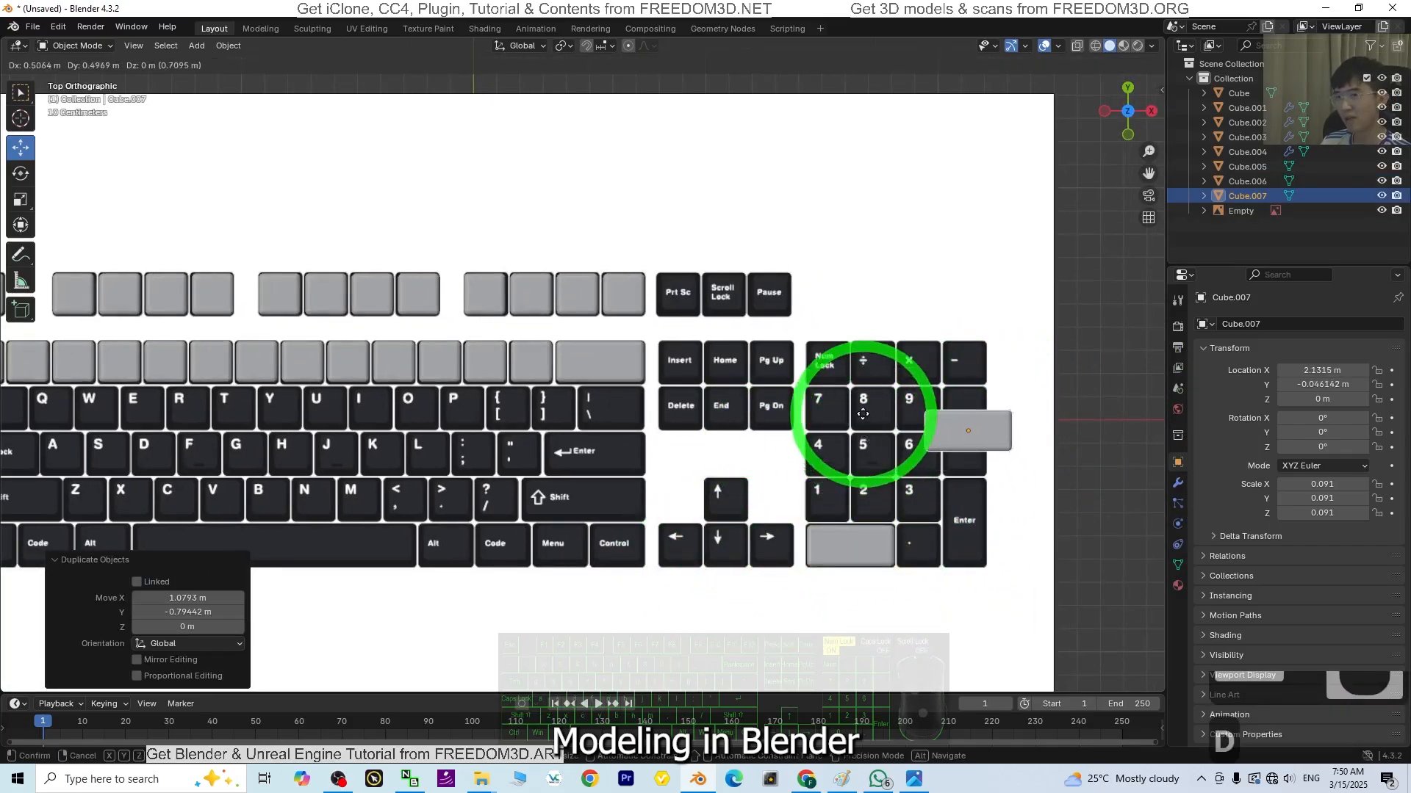
left_click(857, 415)
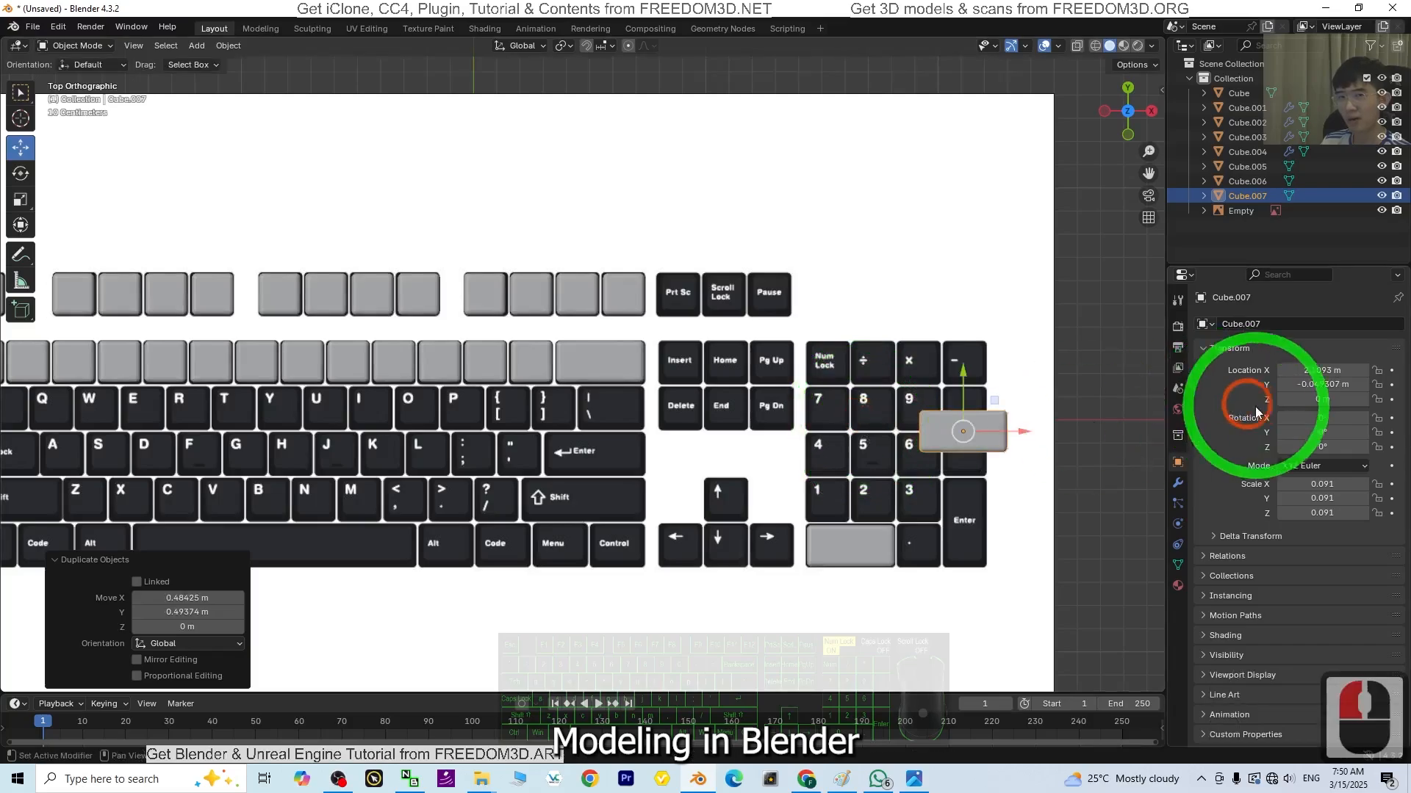
Step: Turn the numpad plus key upright by setting its Z rotation to 90°
left_click(21, 172)
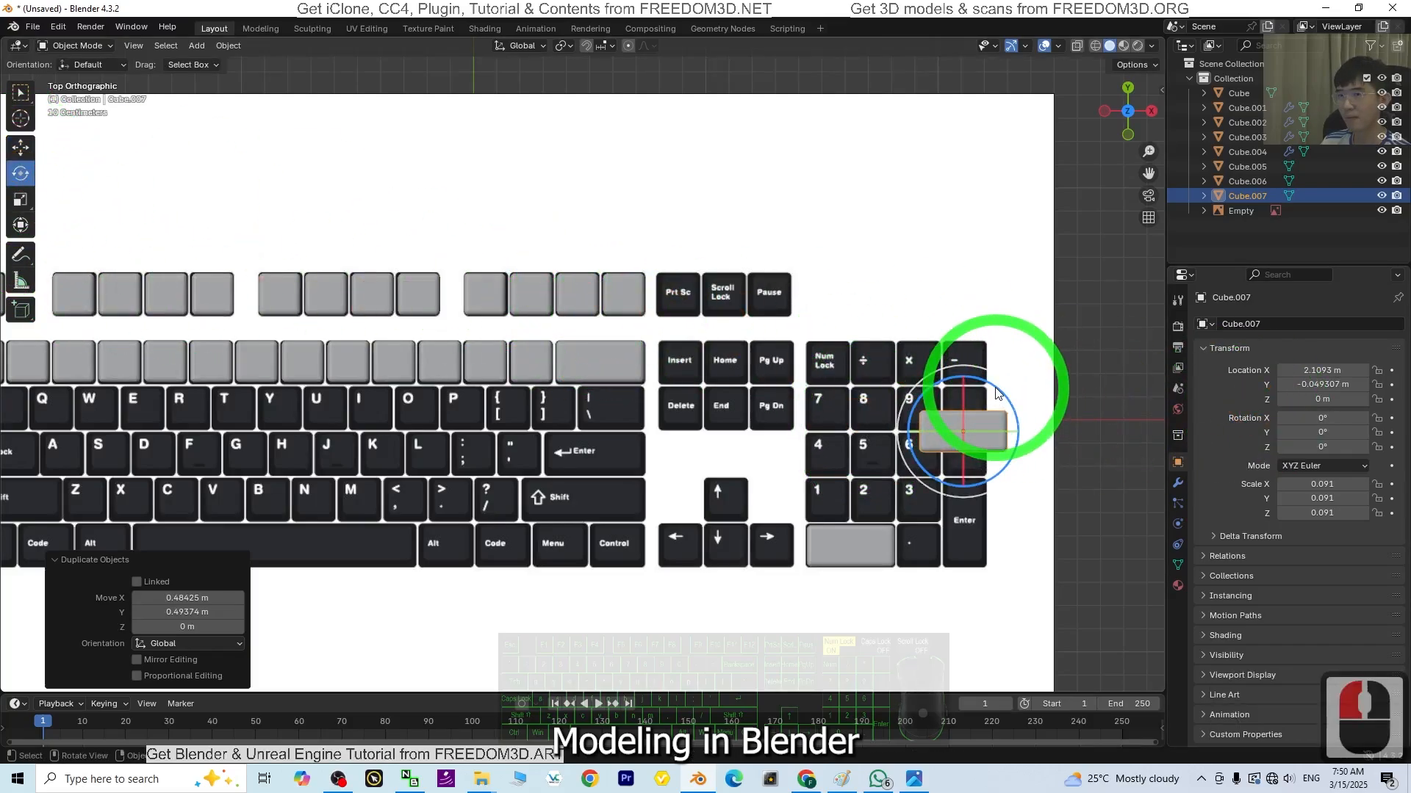
left_click_drag(996, 393, 1019, 466)
double_click(1336, 449)
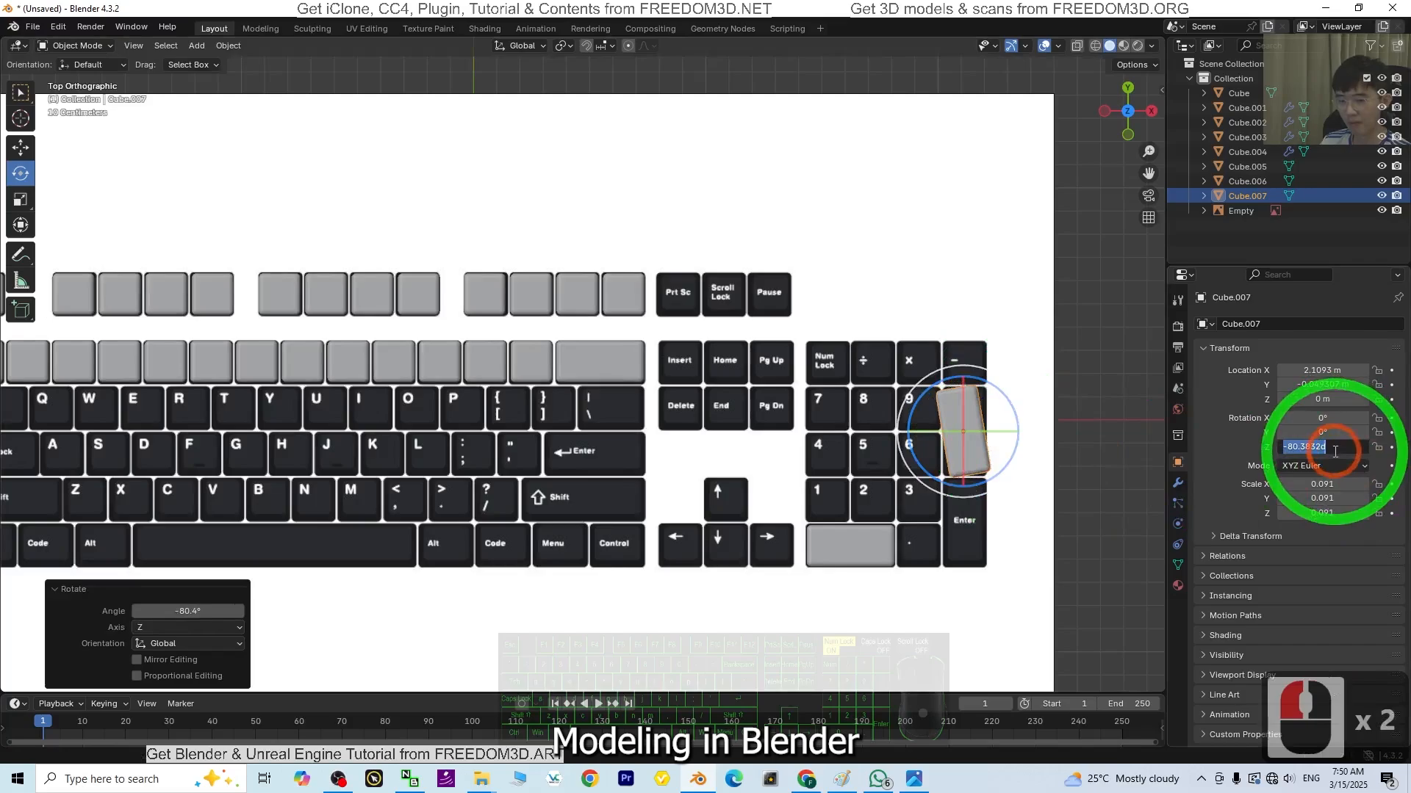
type("90")
key("Return")
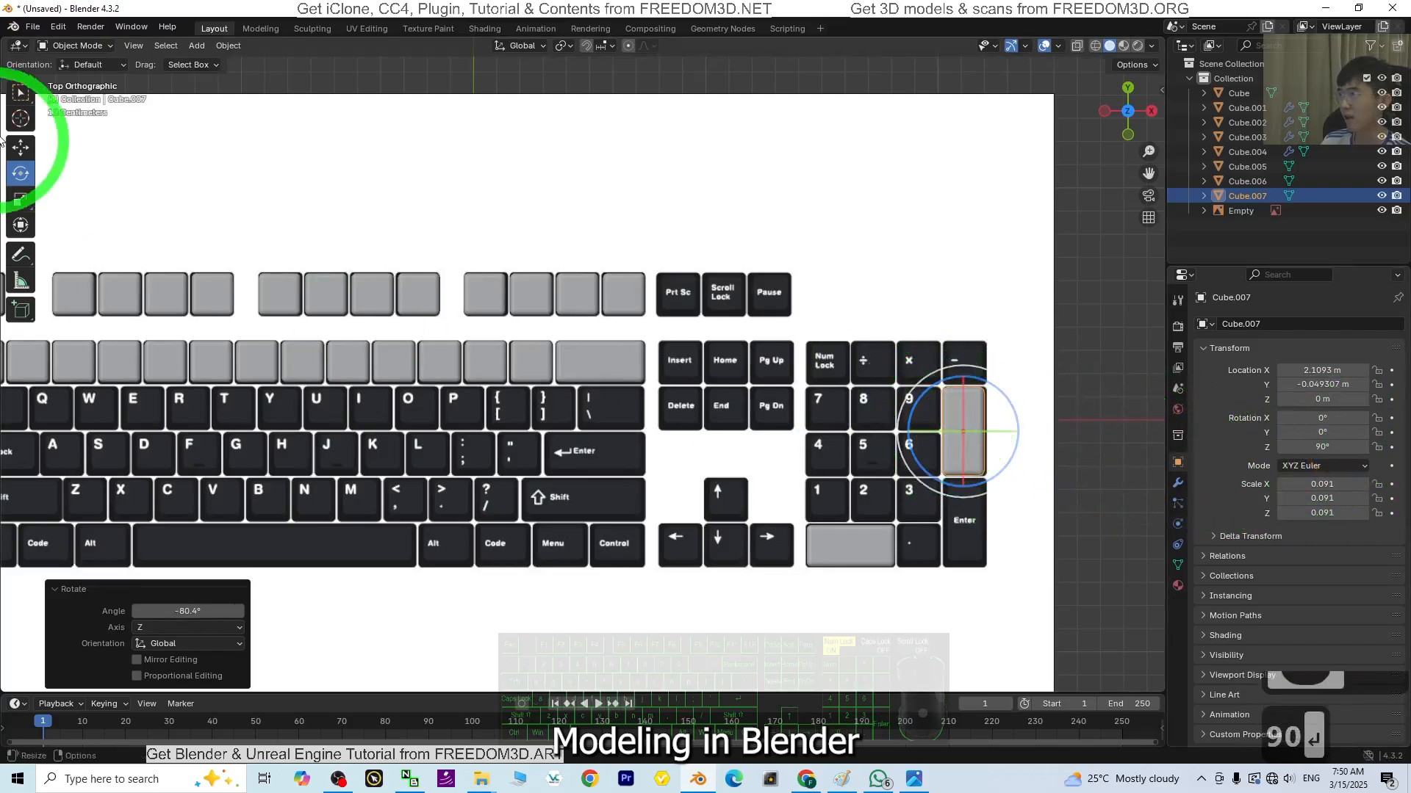
Step: Nudge the numpad plus key into line with the reference image and place a duplicate of it over the numpad Enter key
left_click(20, 149)
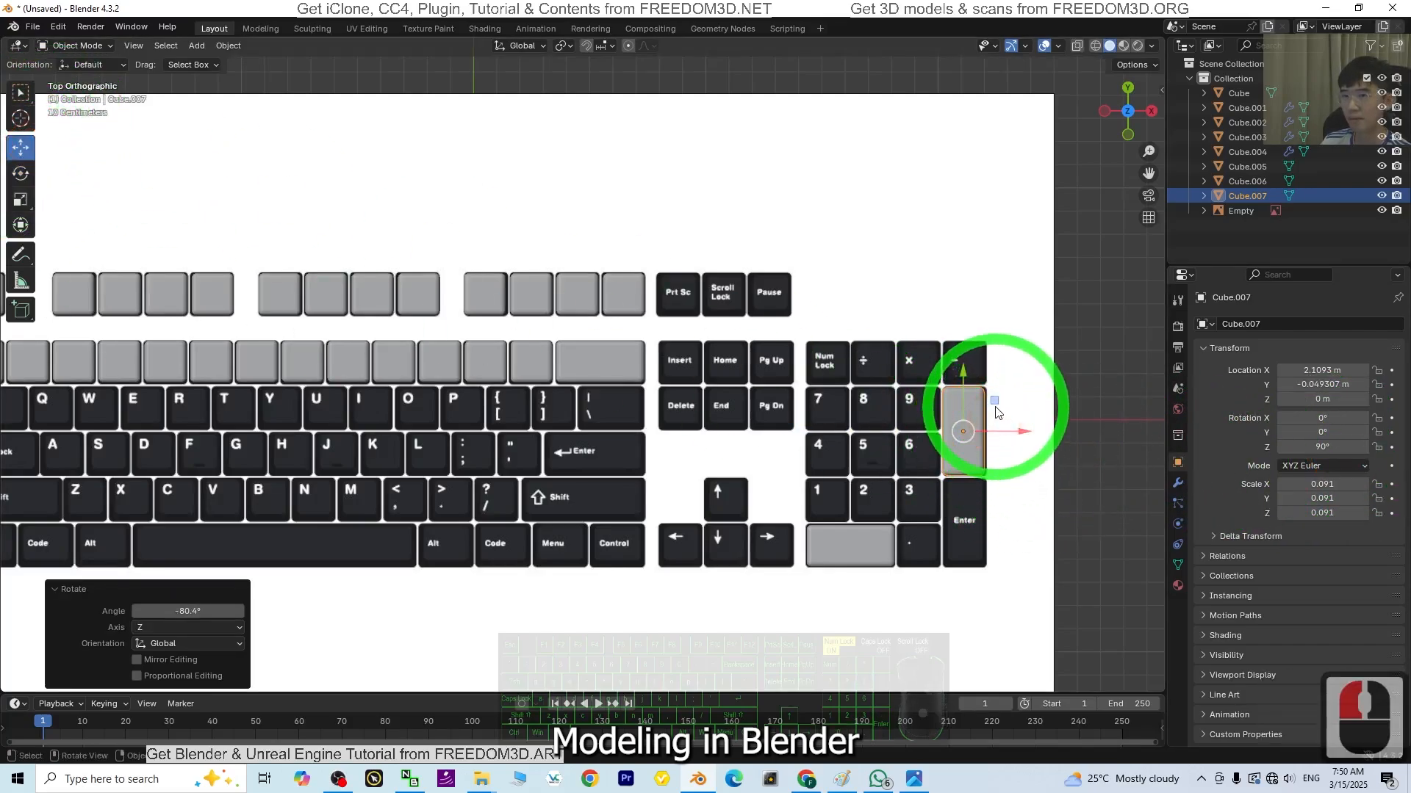
left_click_drag(998, 409, 999, 405)
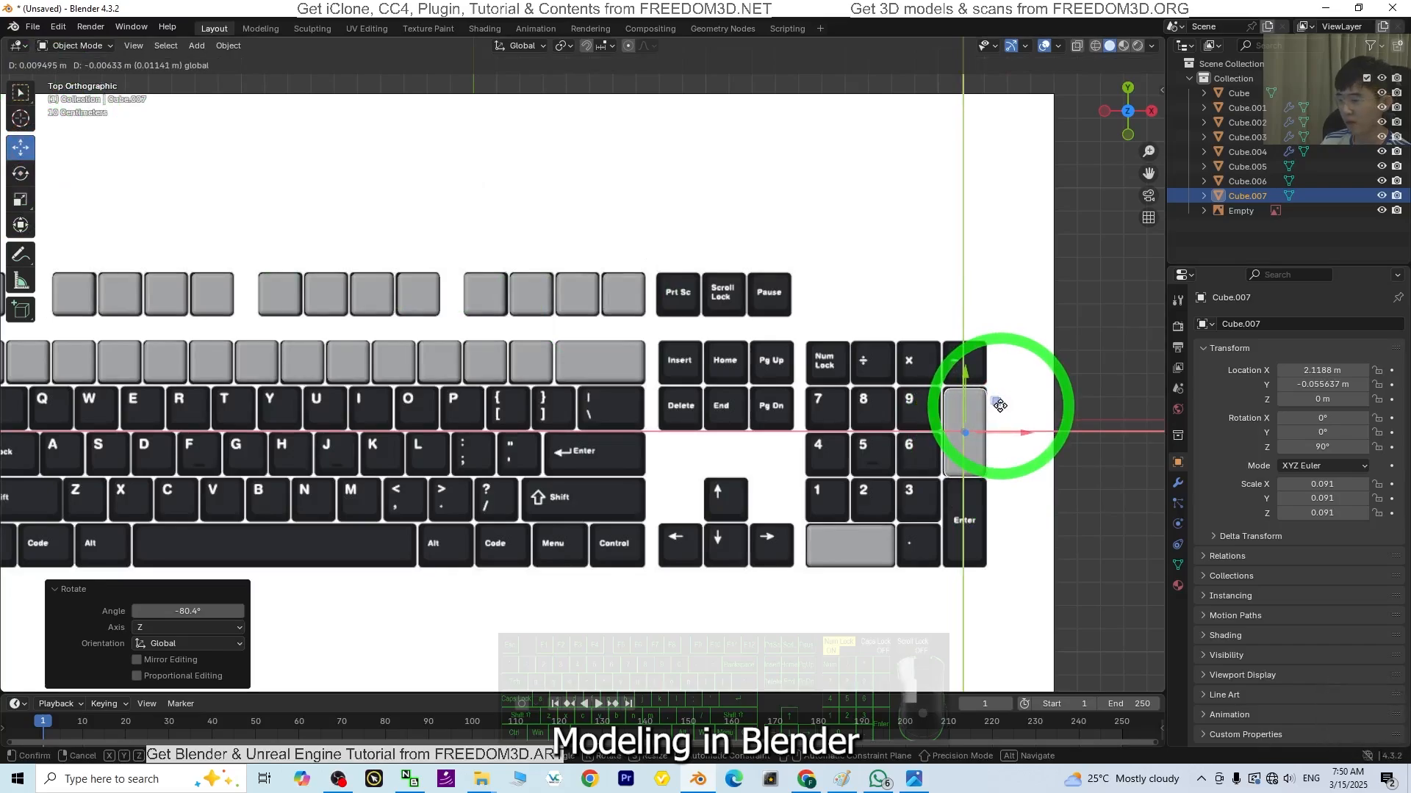
left_click(999, 405)
key("shift+d")
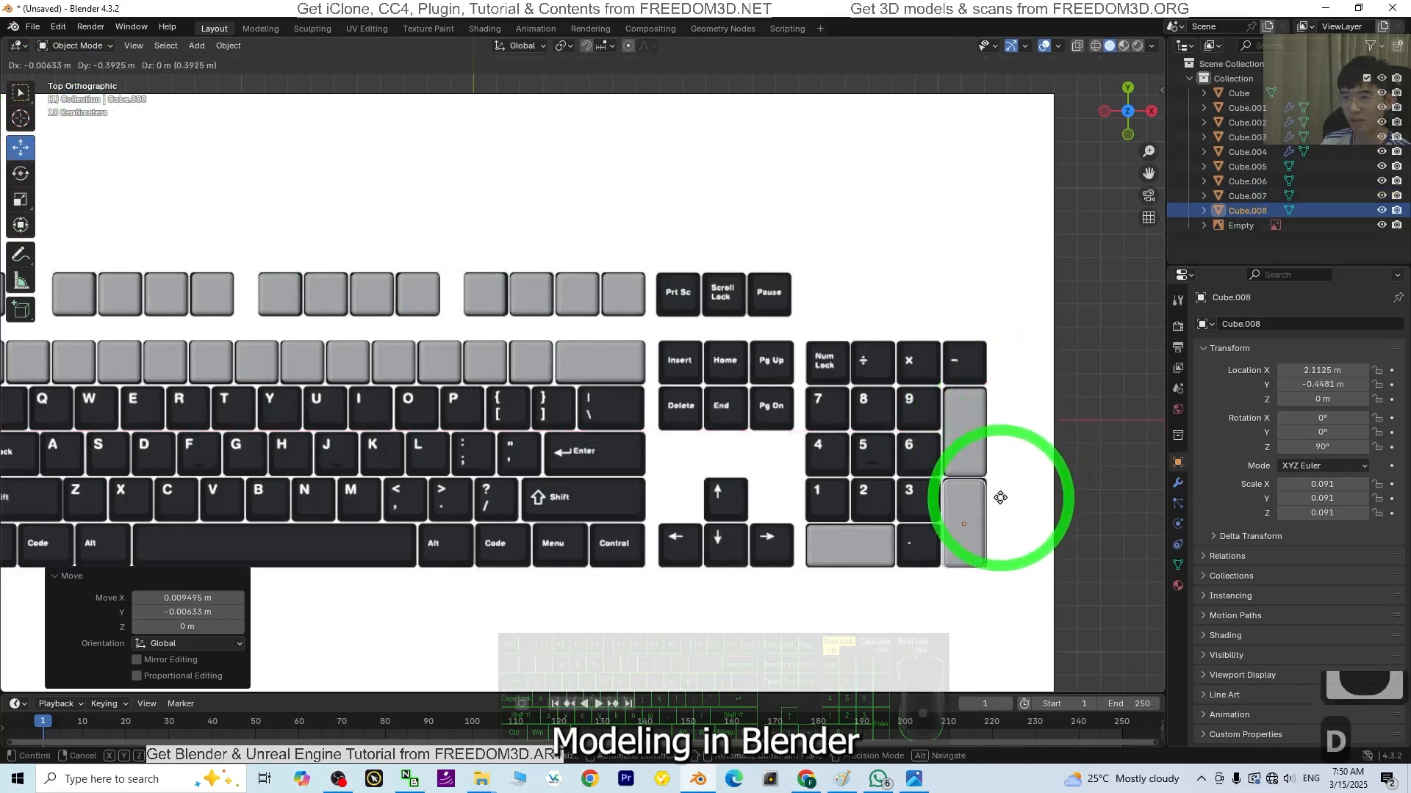
left_click(1002, 496)
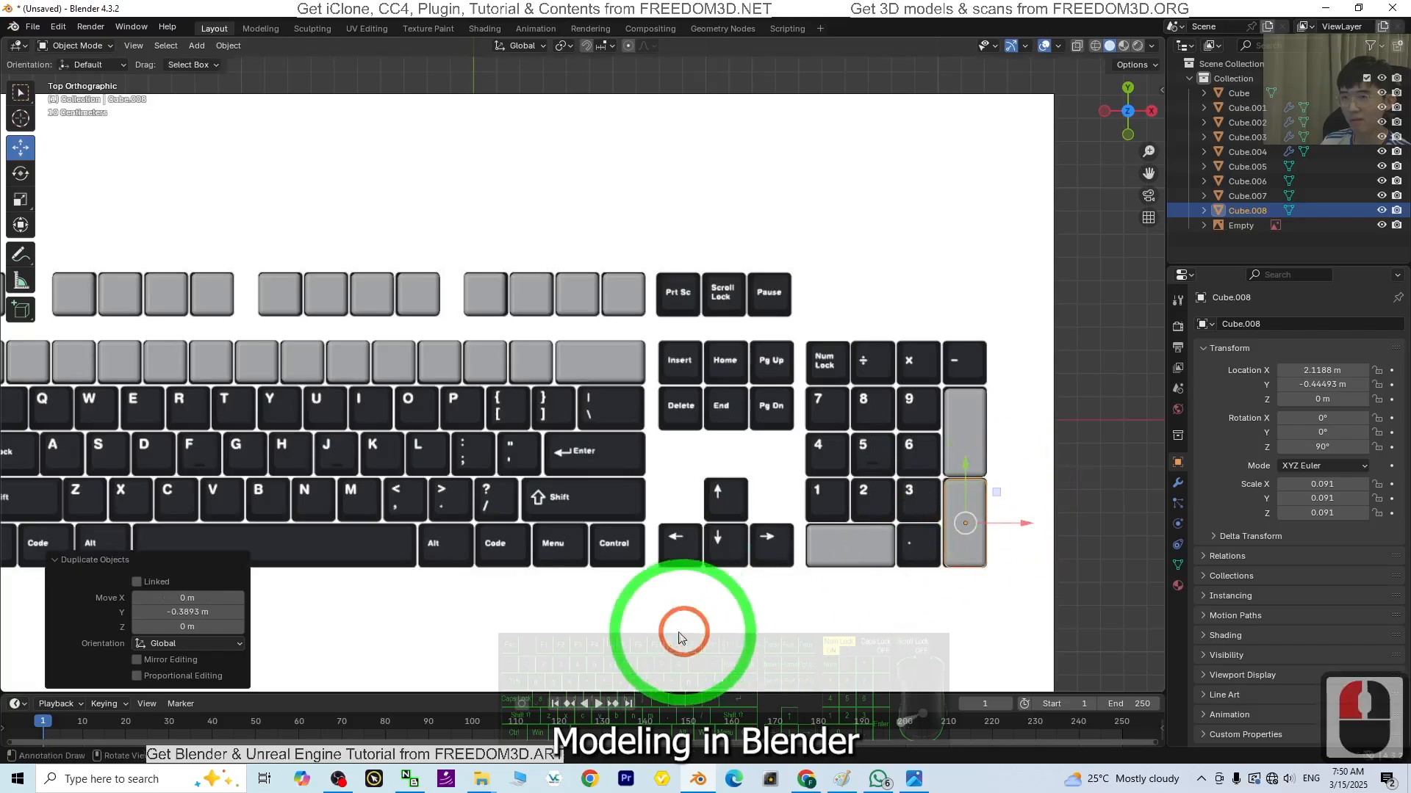
Step: Add a new cube mesh to the scene as the base for the left Shift key
middle_click_drag(671, 630, 875, 610)
scroll(639, 493, "down", 6)
scroll(662, 507, "up", 5)
scroll(885, 595, "down", 2)
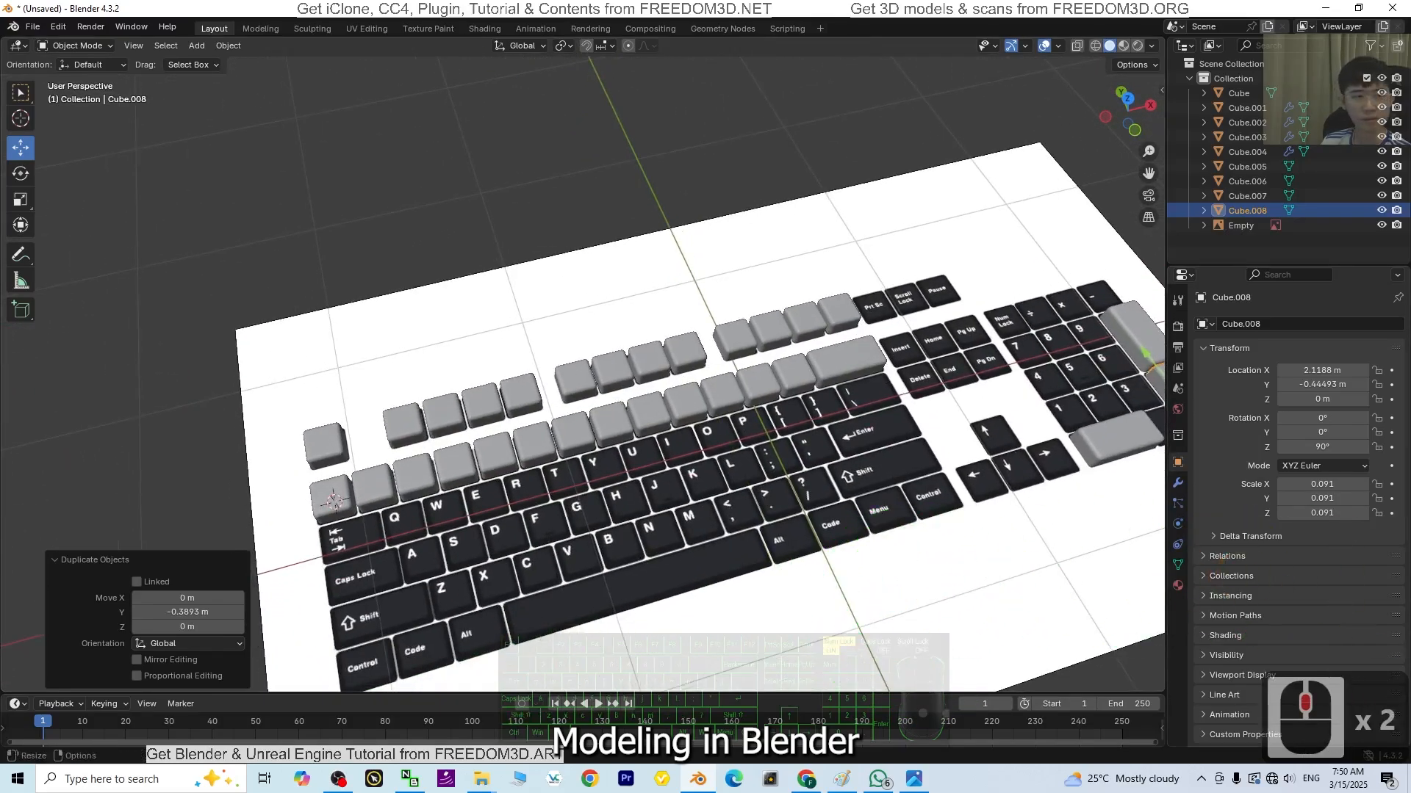
scroll(944, 504, "up", 2)
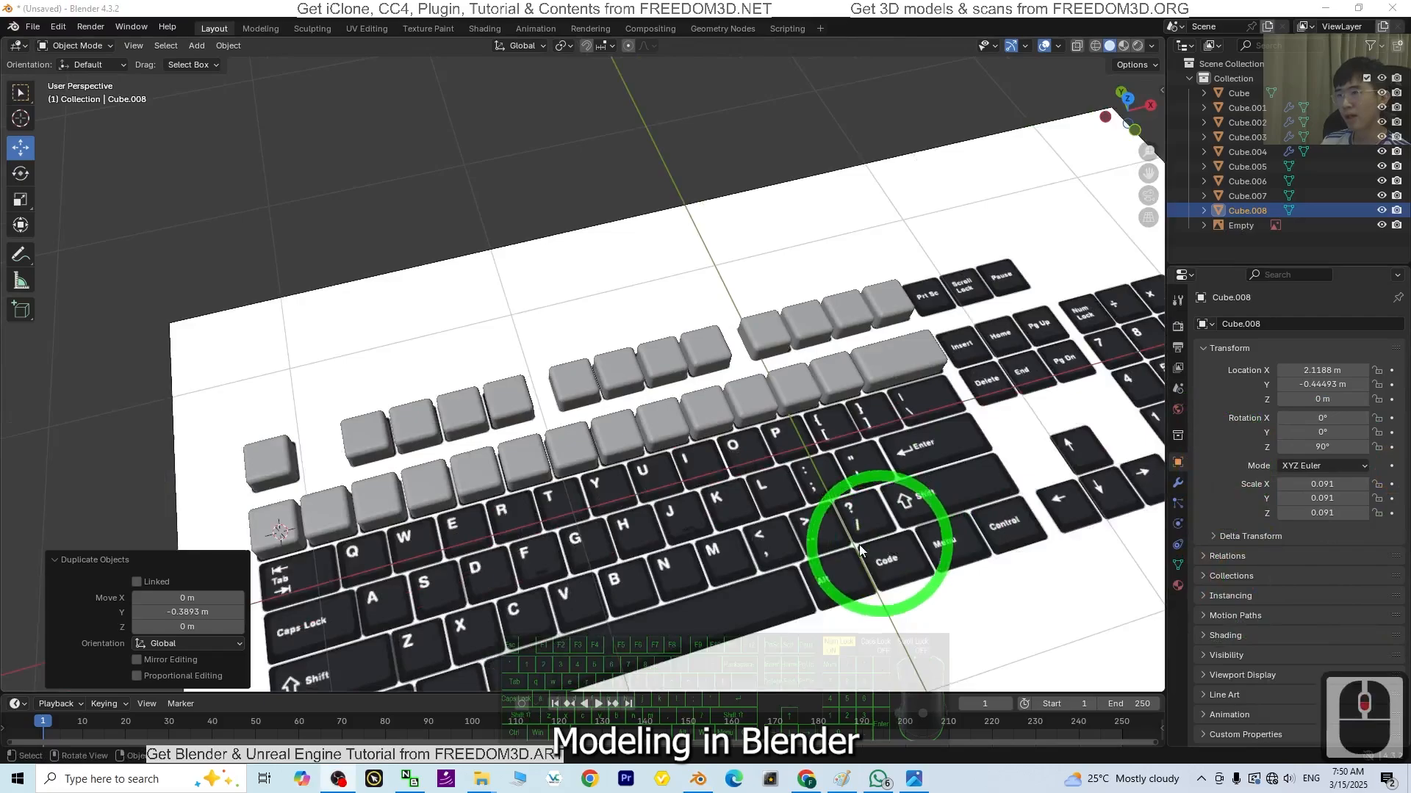
middle_click_drag(882, 536, 778, 520)
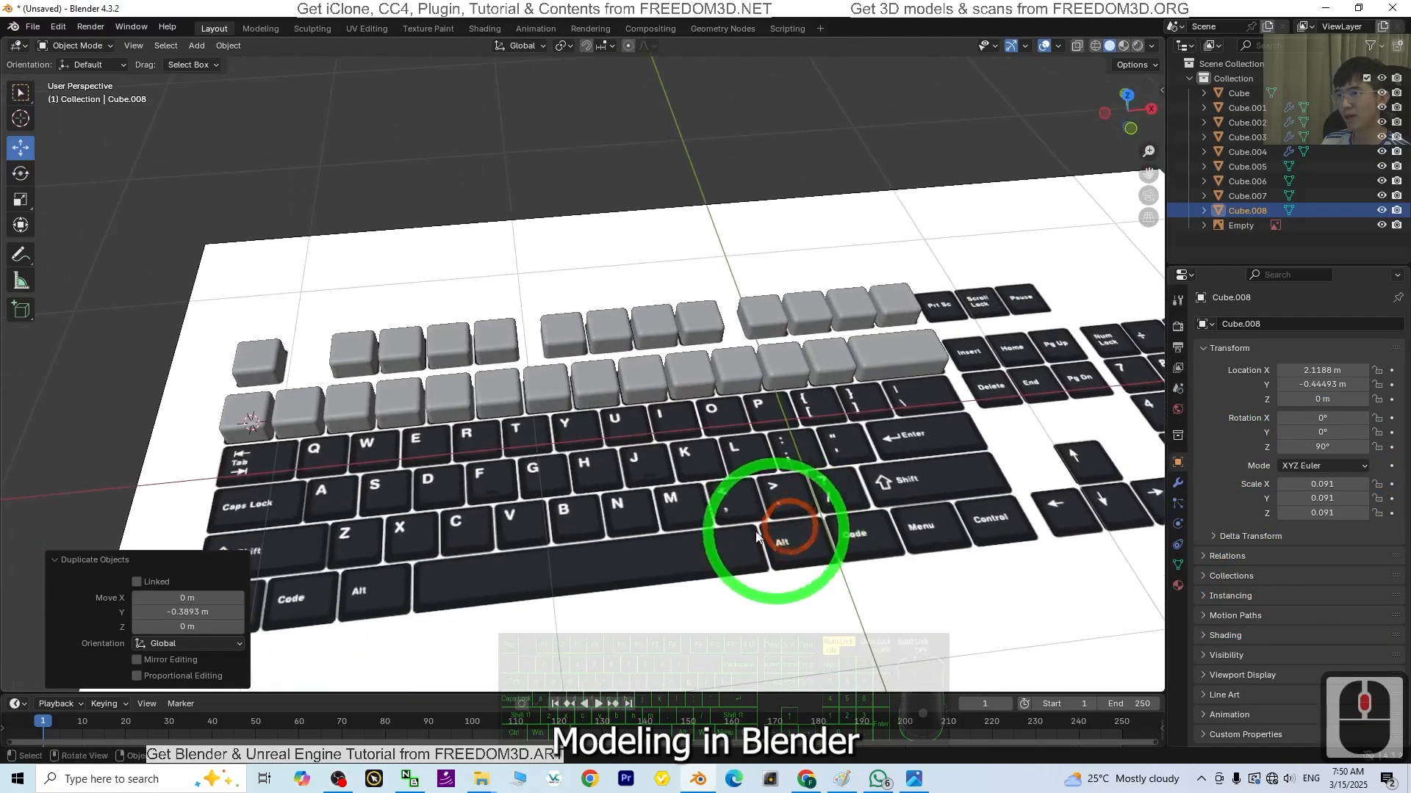
middle_click_drag(289, 548, 567, 488)
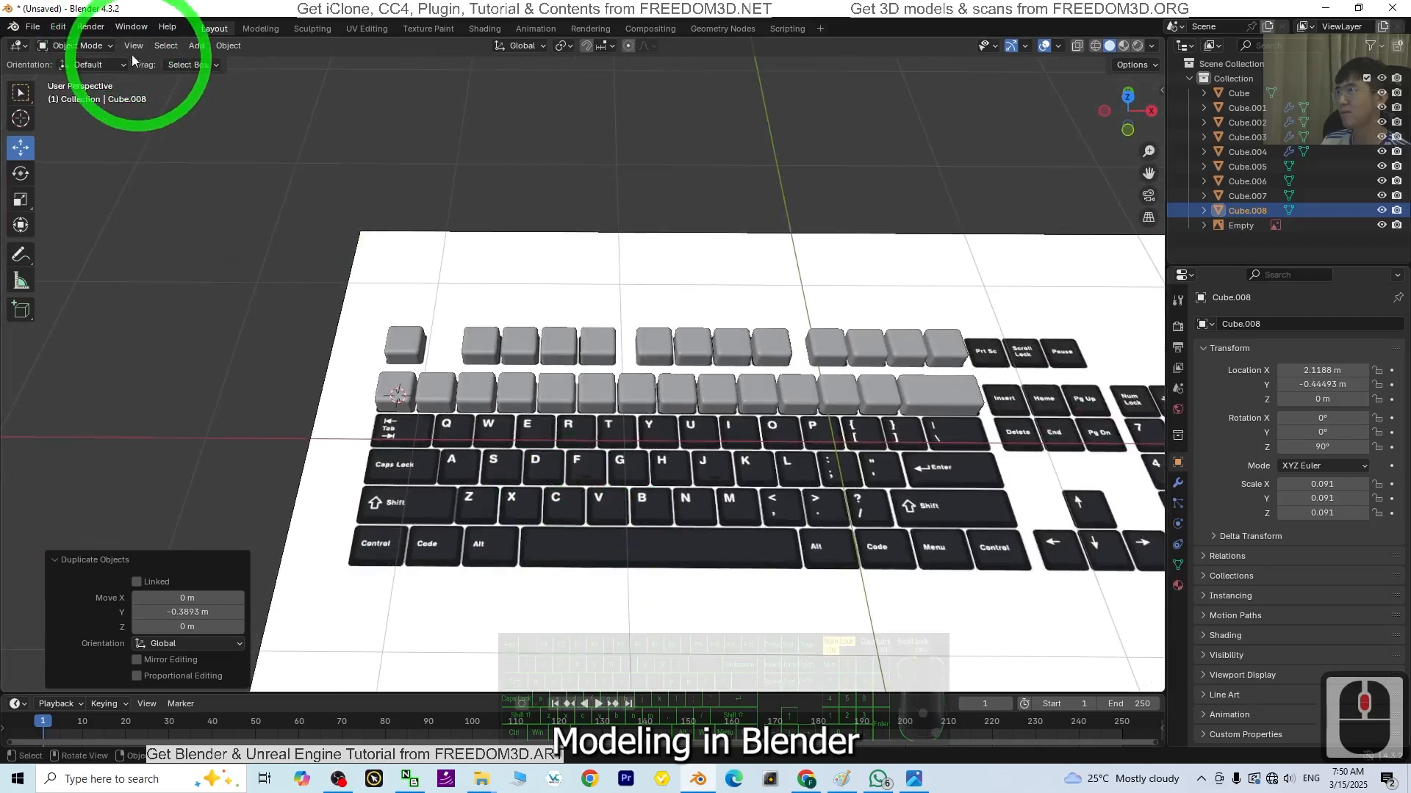
left_click(83, 50)
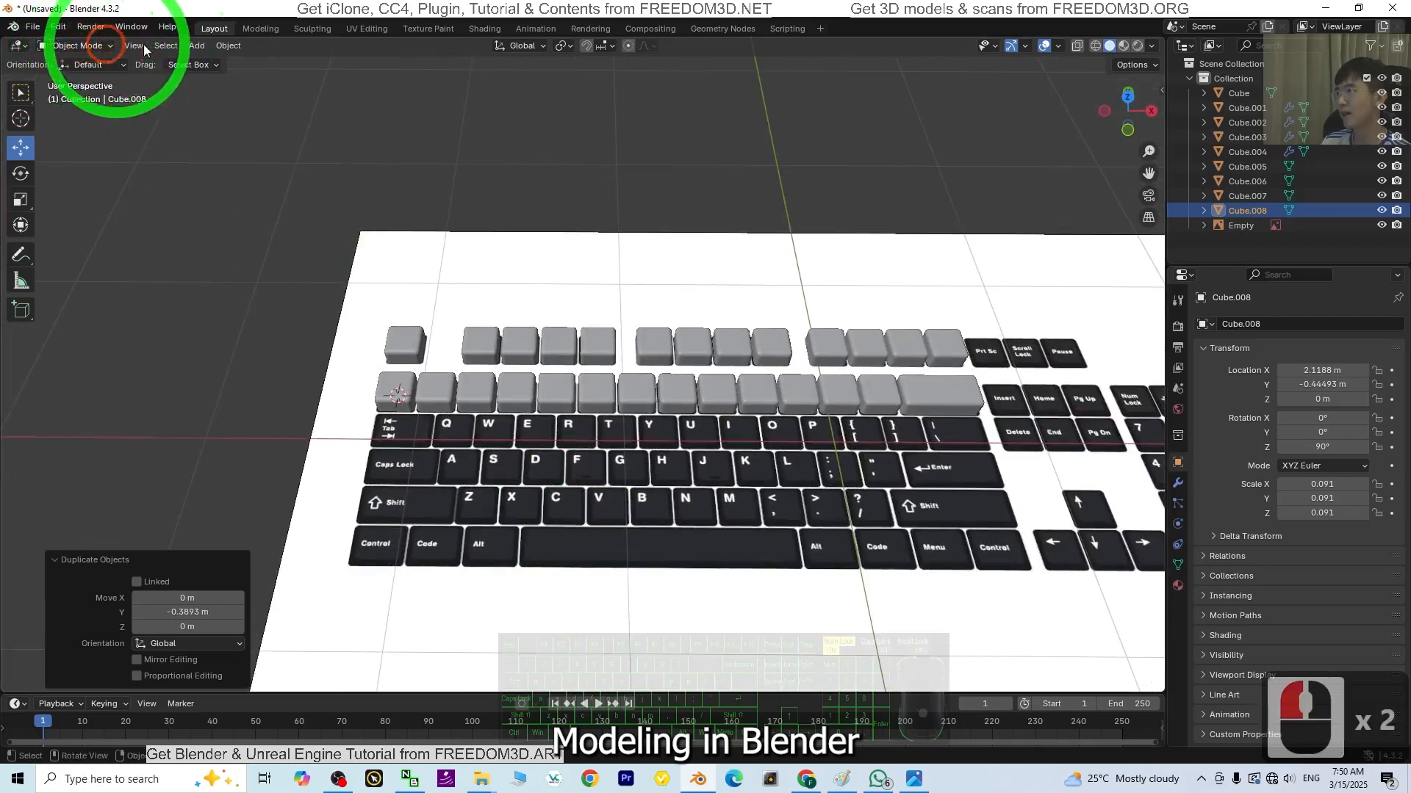
left_click(202, 46)
mouse_move(225, 61)
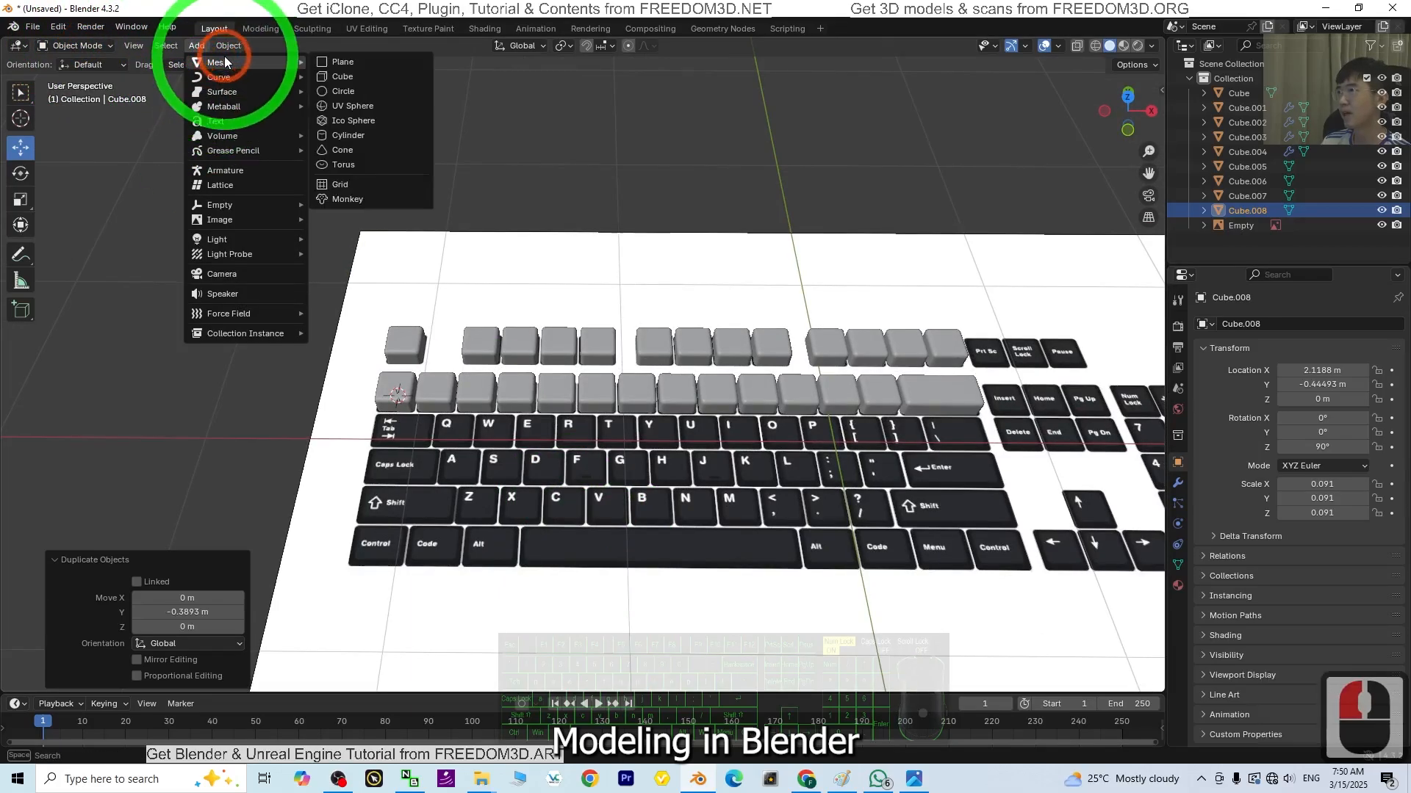
left_click(342, 76)
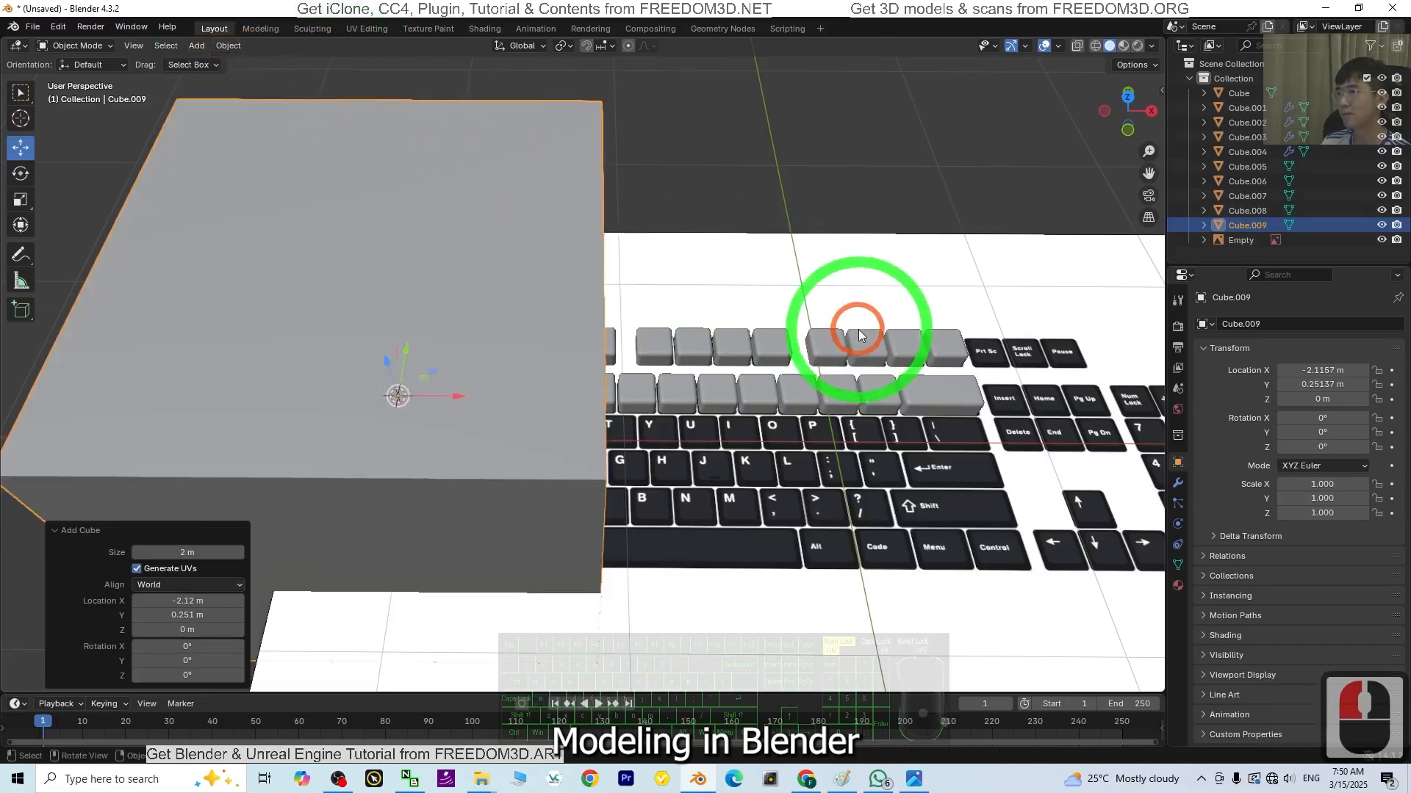
Step: Set the new cube's scale to 0.091 on X, Y and Z
scroll(492, 412, "down", 2)
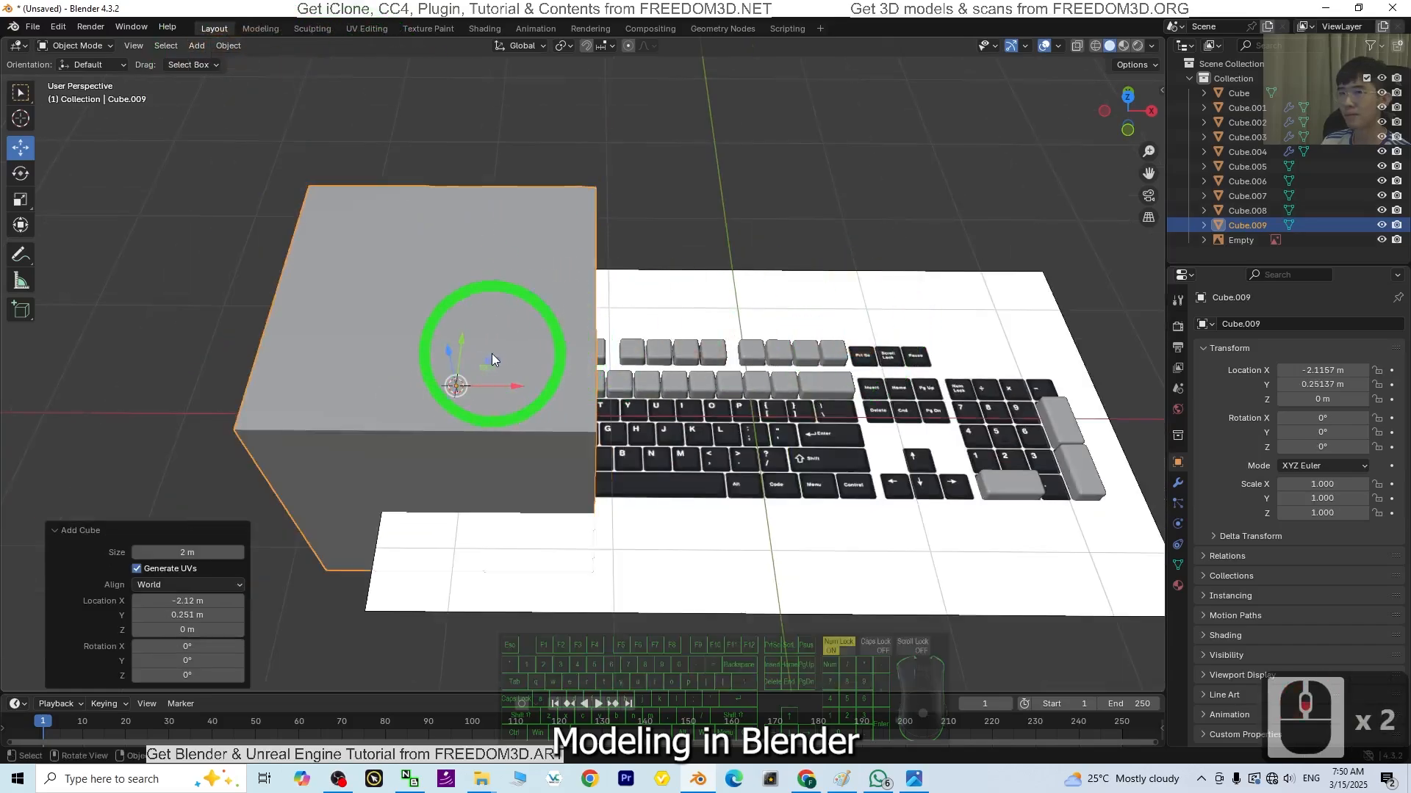
left_click(1319, 485)
type("0.091")
key("Return")
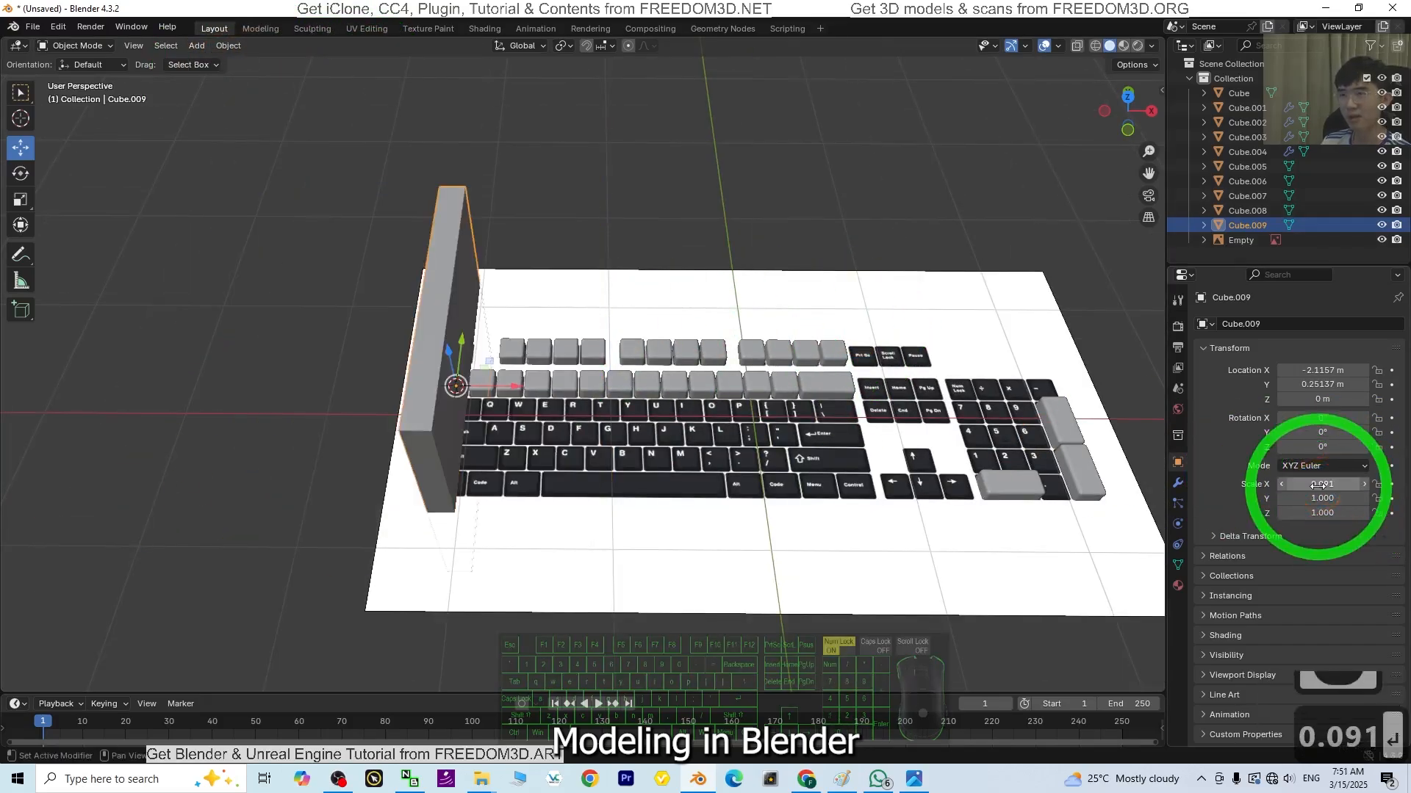
left_click(1339, 498)
type("0.0")
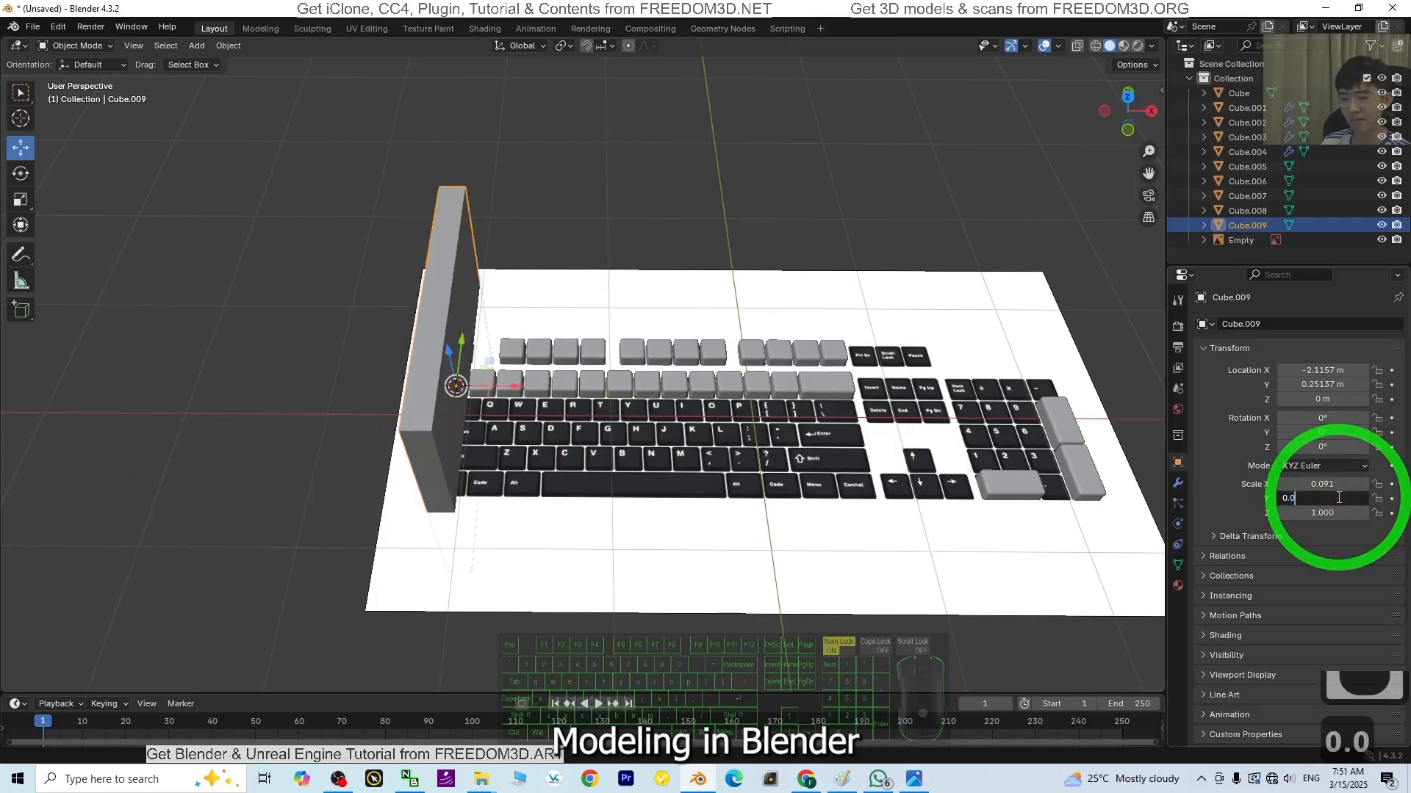
type("91")
key("Return")
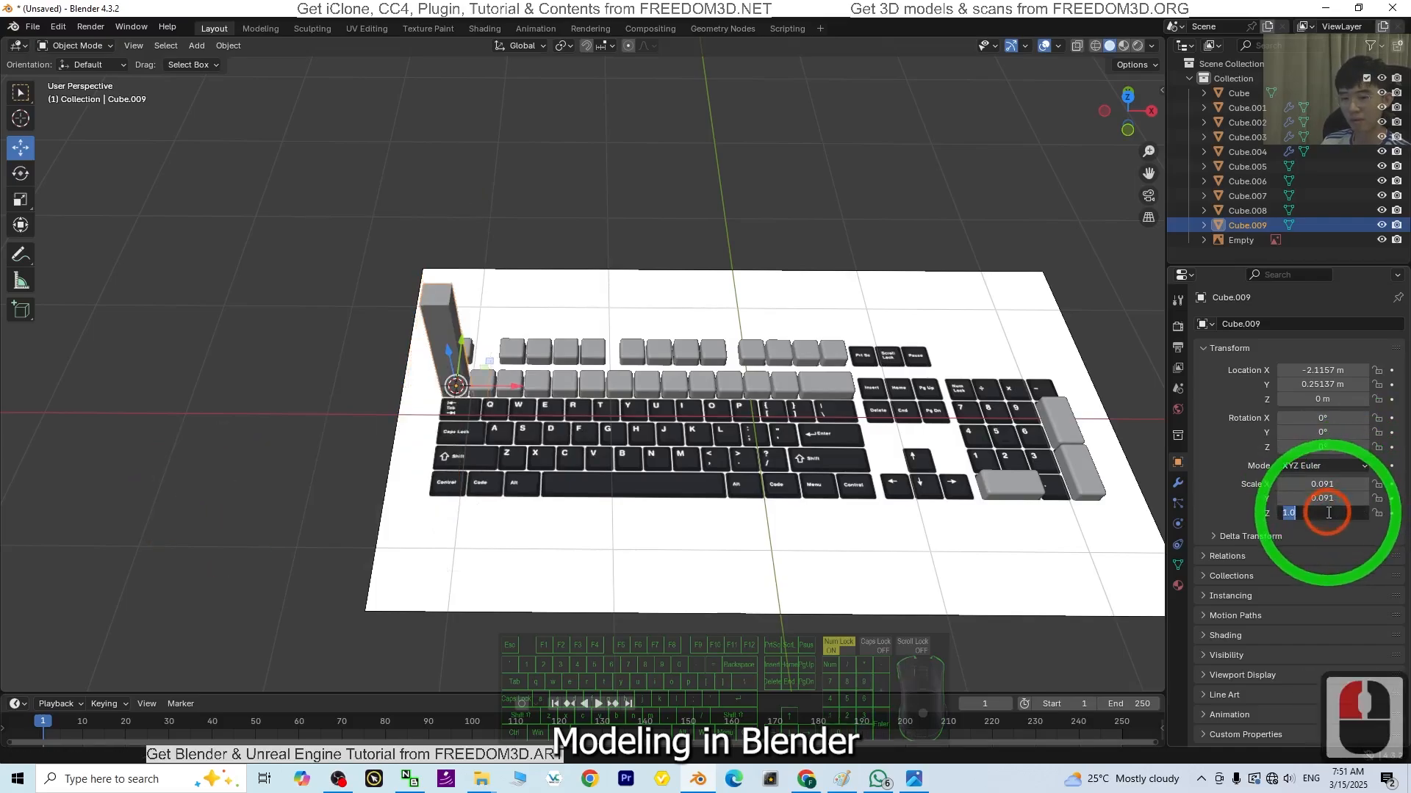
key("Return")
Step: Move the new cube about -0.587 m along Y to the left Shift key's row in the reference image
scroll(506, 371, "up", 2)
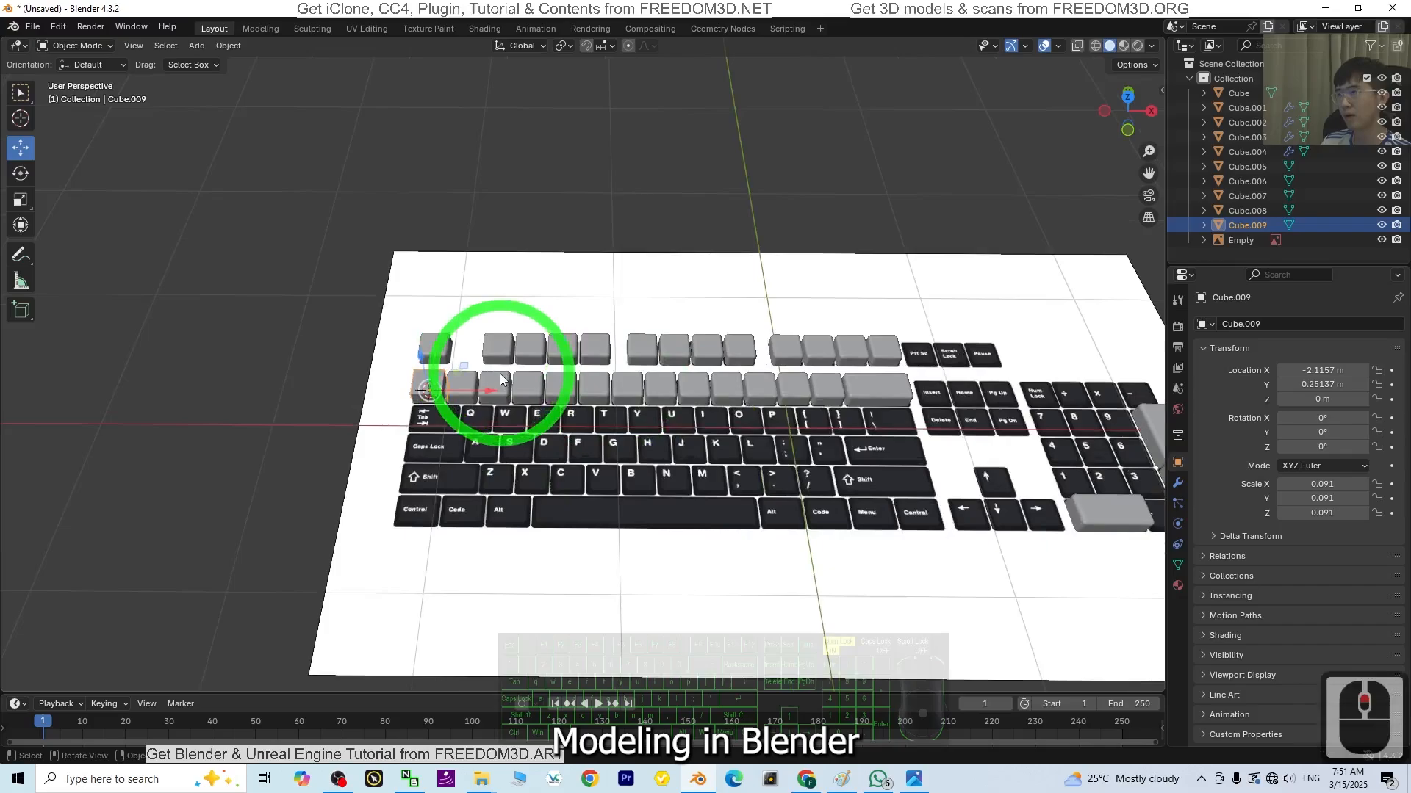
middle_click_drag(497, 512, 433, 246, "shift")
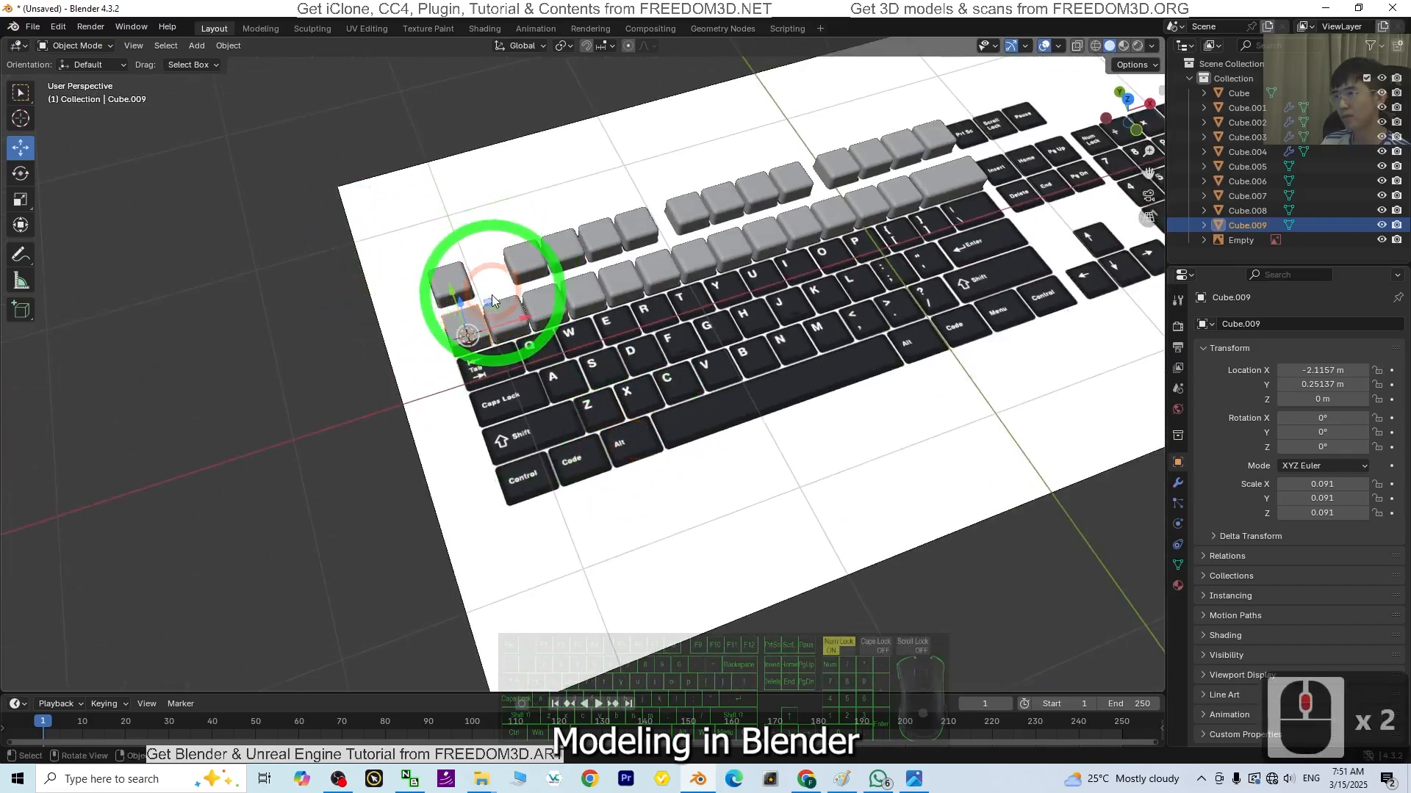
middle_click_drag(449, 328, 441, 301)
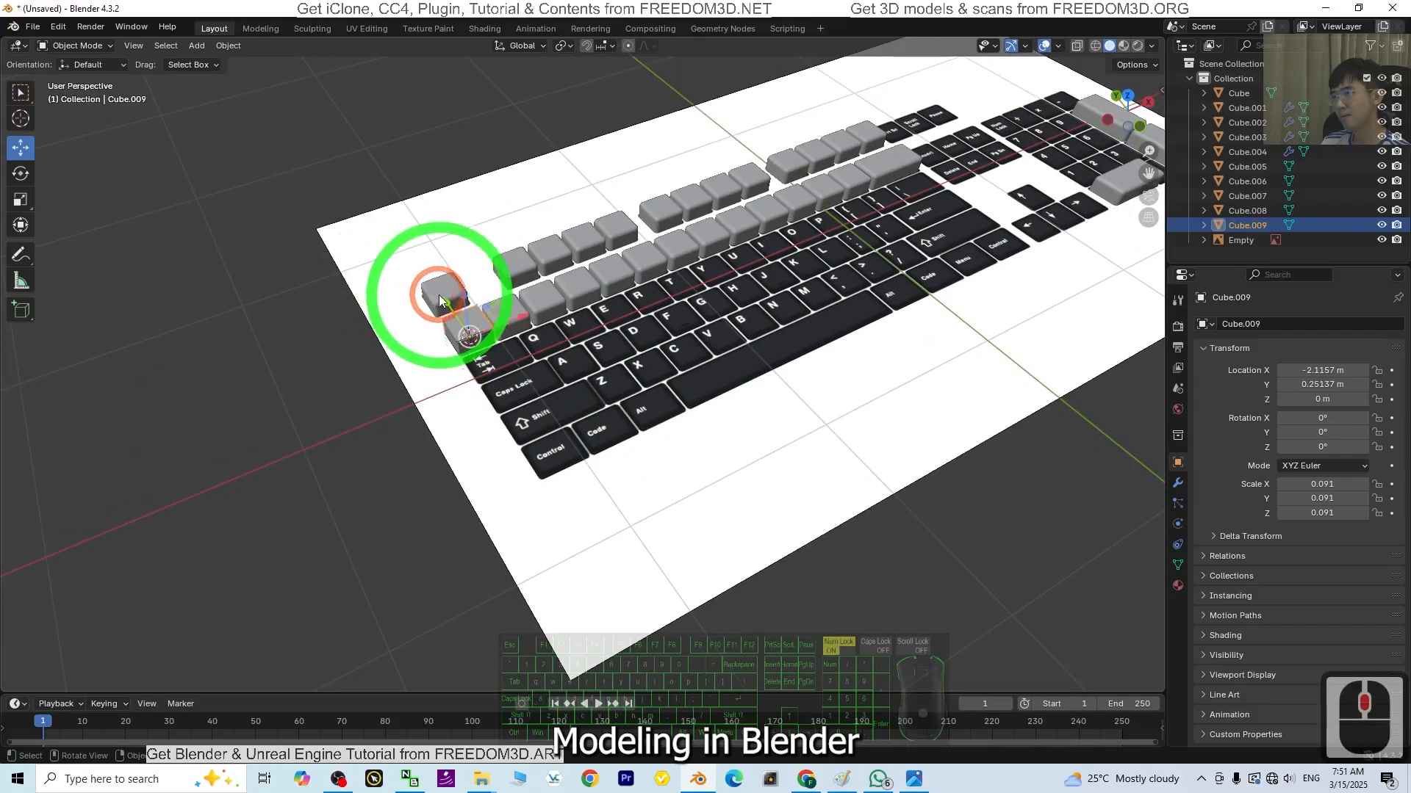
left_click_drag(443, 302, 498, 391)
Step: In top view, shift the cube about 0.118 m along X to center it over the left Shift key
middle_click_drag(875, 368, 973, 450)
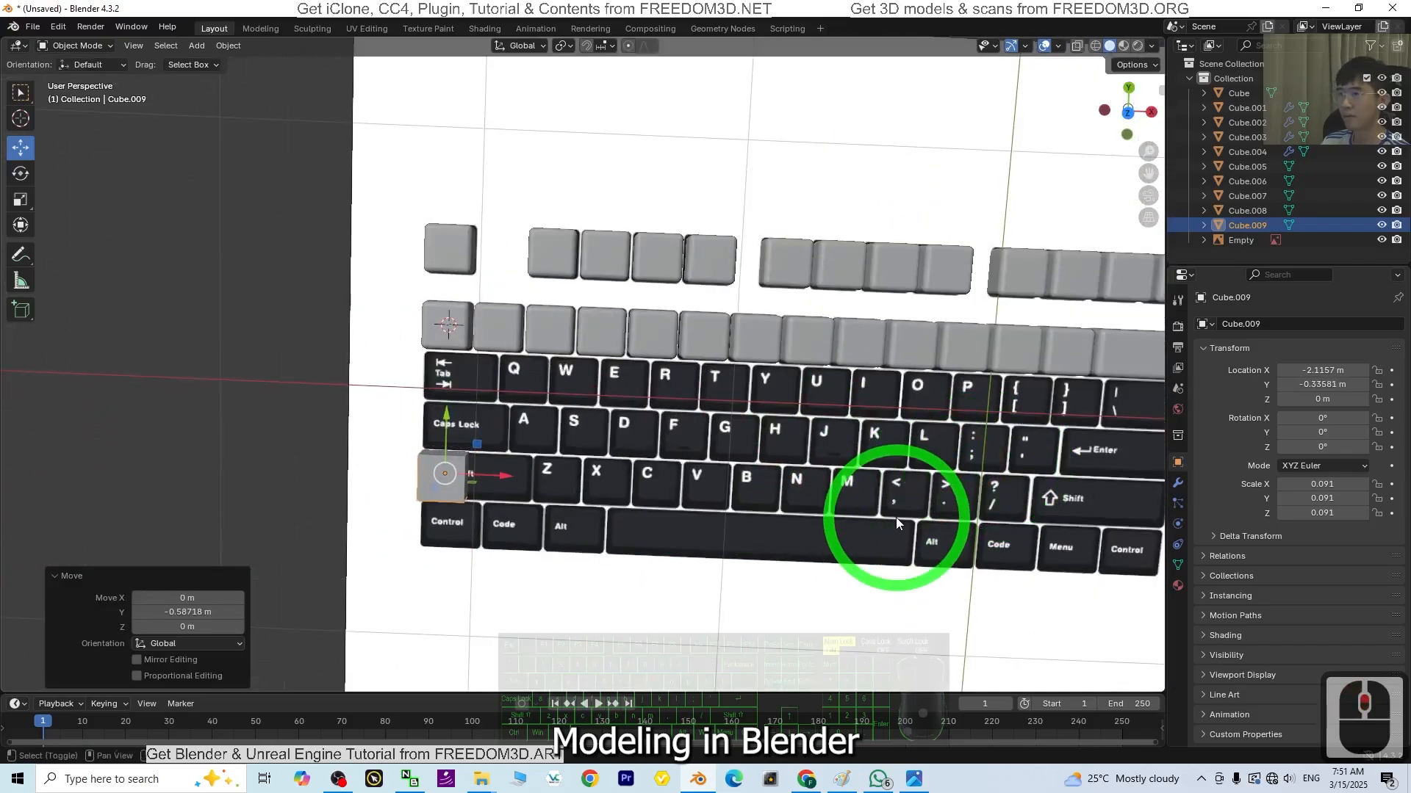
middle_click_drag(896, 517, 992, 409, "shift")
scroll(706, 376, "up", 3)
middle_click_drag(841, 241, 665, 295, "shift")
middle_click_drag(739, 415, 661, 441)
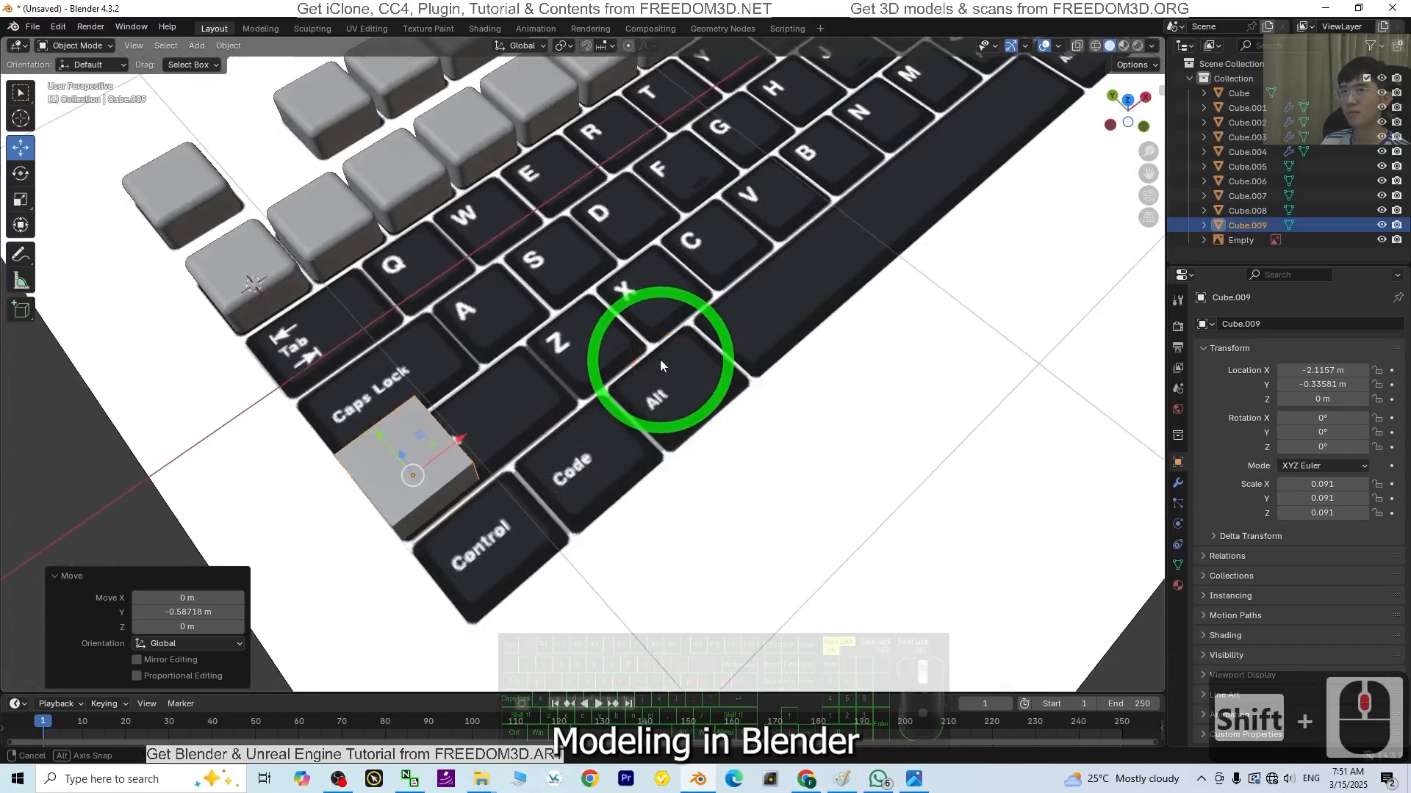
left_click(1129, 104)
scroll(449, 433, "up", 2)
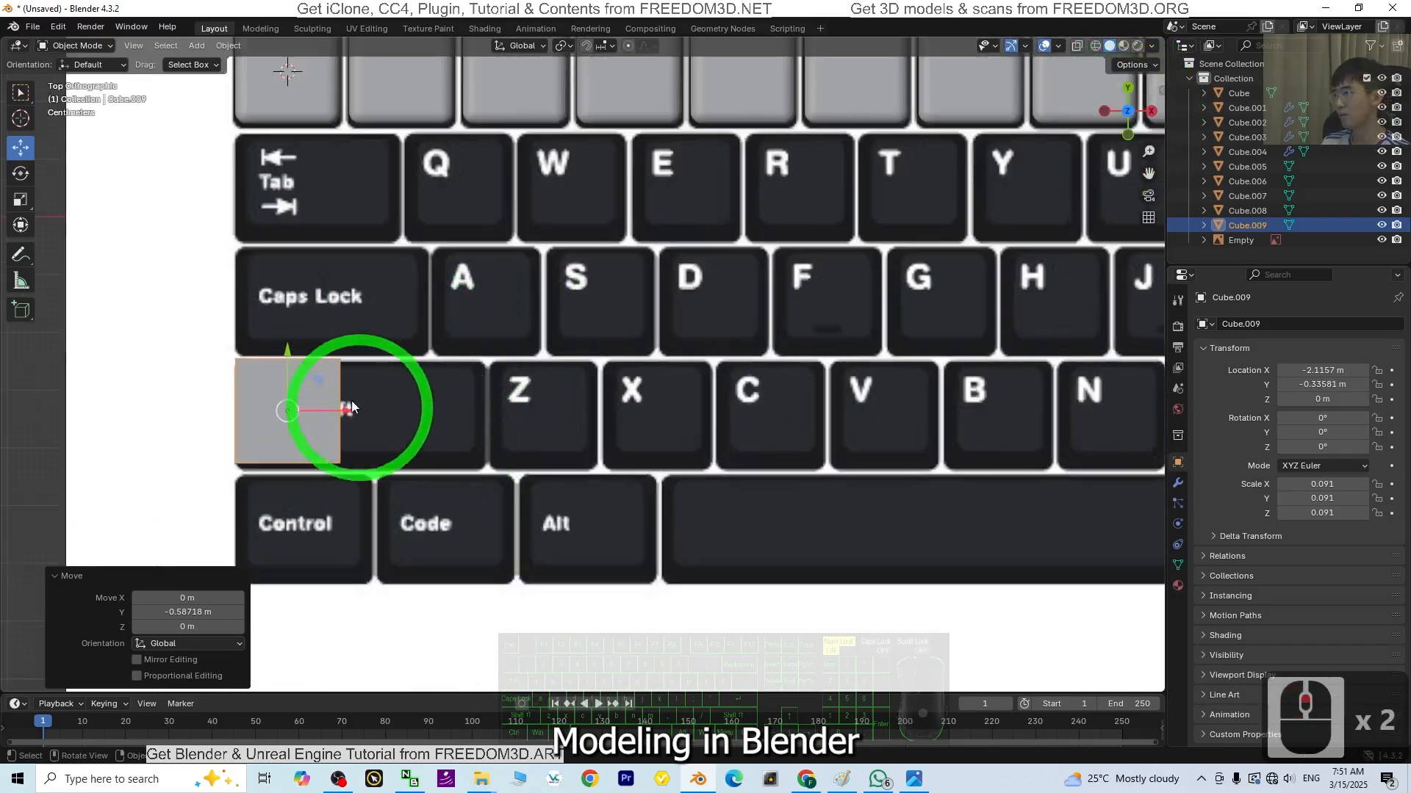
left_click_drag(319, 381, 387, 388)
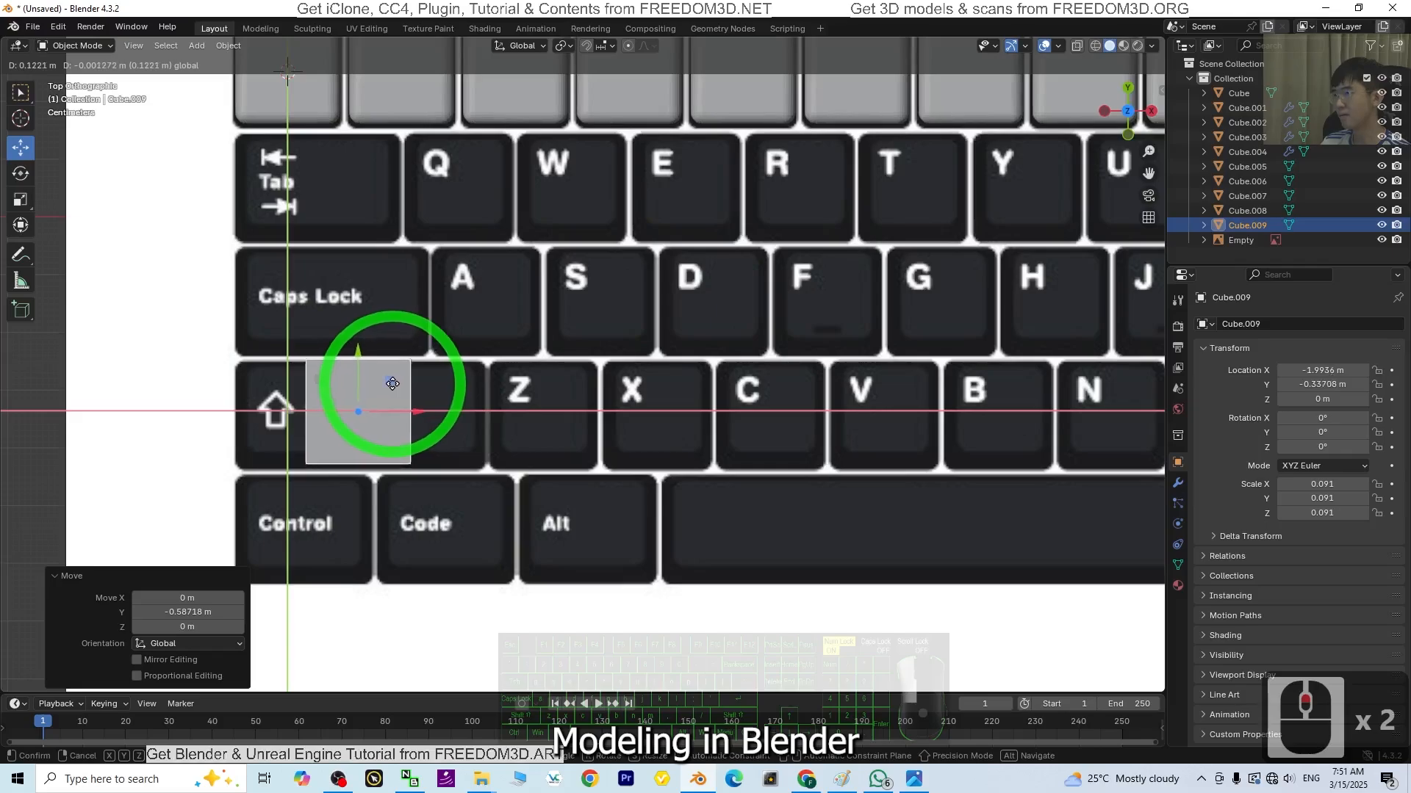
left_click_drag(393, 384, 389, 387)
Step: In Edit Mode, select the cube's two opposite end faces and scale them about 2.385 along X to span the left Shift key
left_click(76, 46)
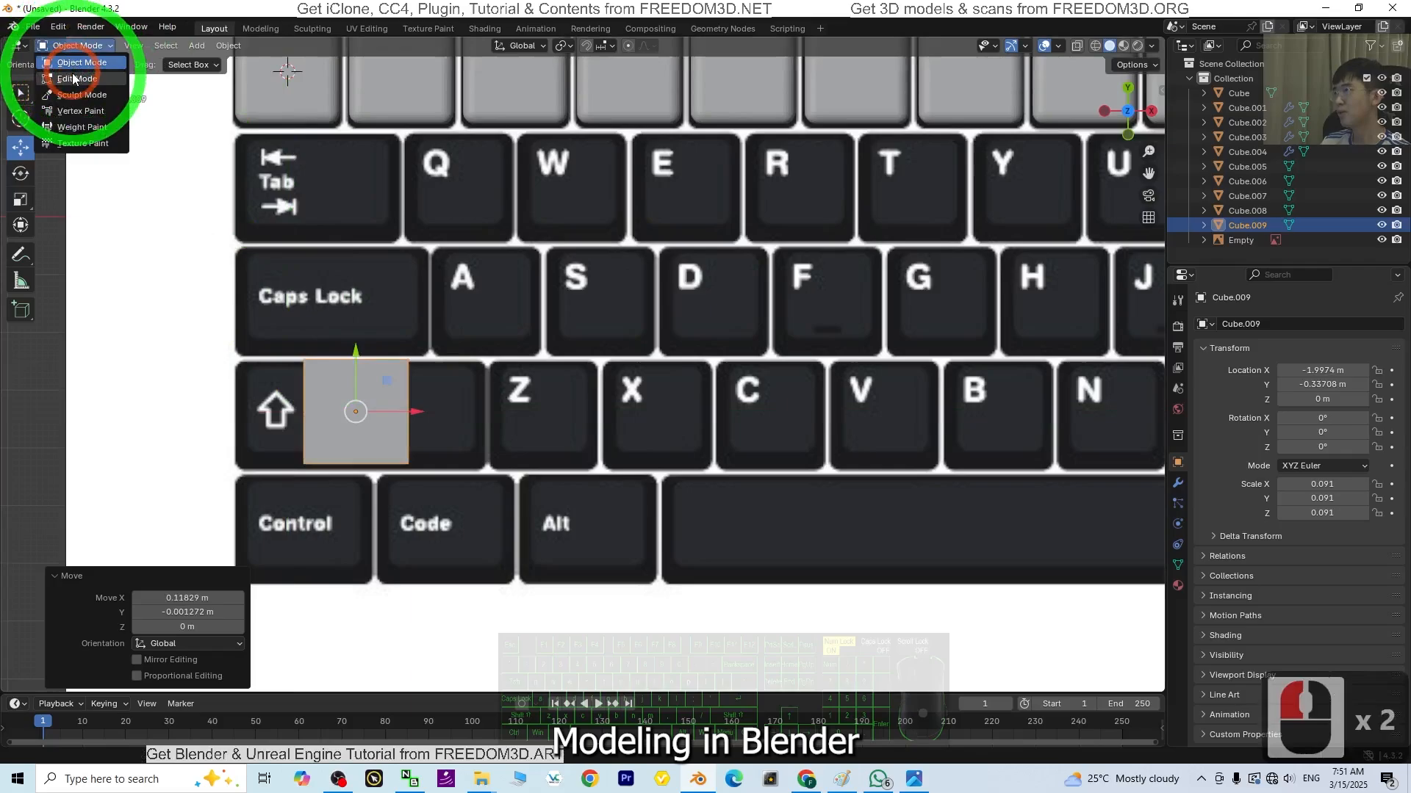
left_click(74, 79)
middle_click_drag(504, 551, 472, 416)
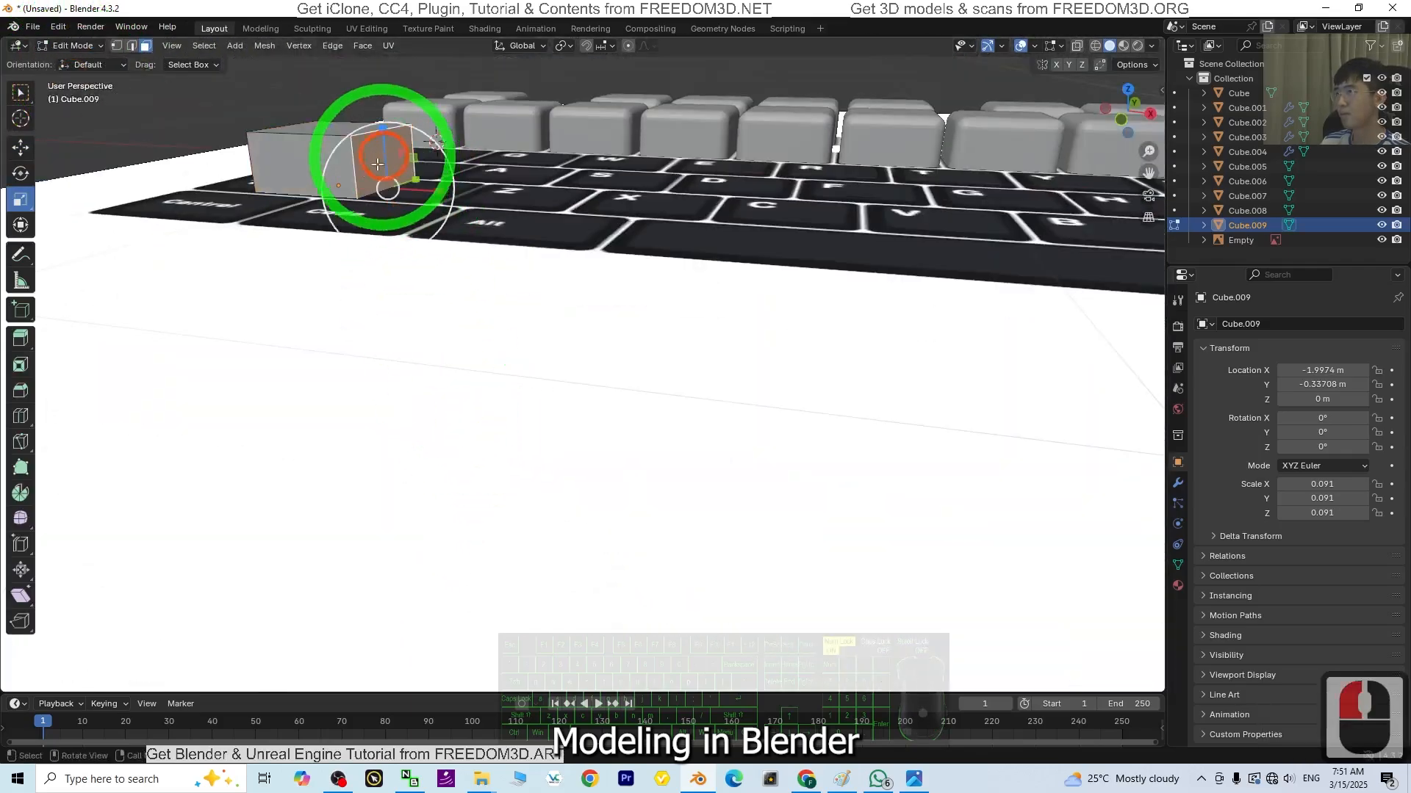
middle_click_drag(376, 164, 401, 302)
left_click(374, 324, "shift")
middle_click_drag(628, 249, 562, 336)
left_click(1127, 112)
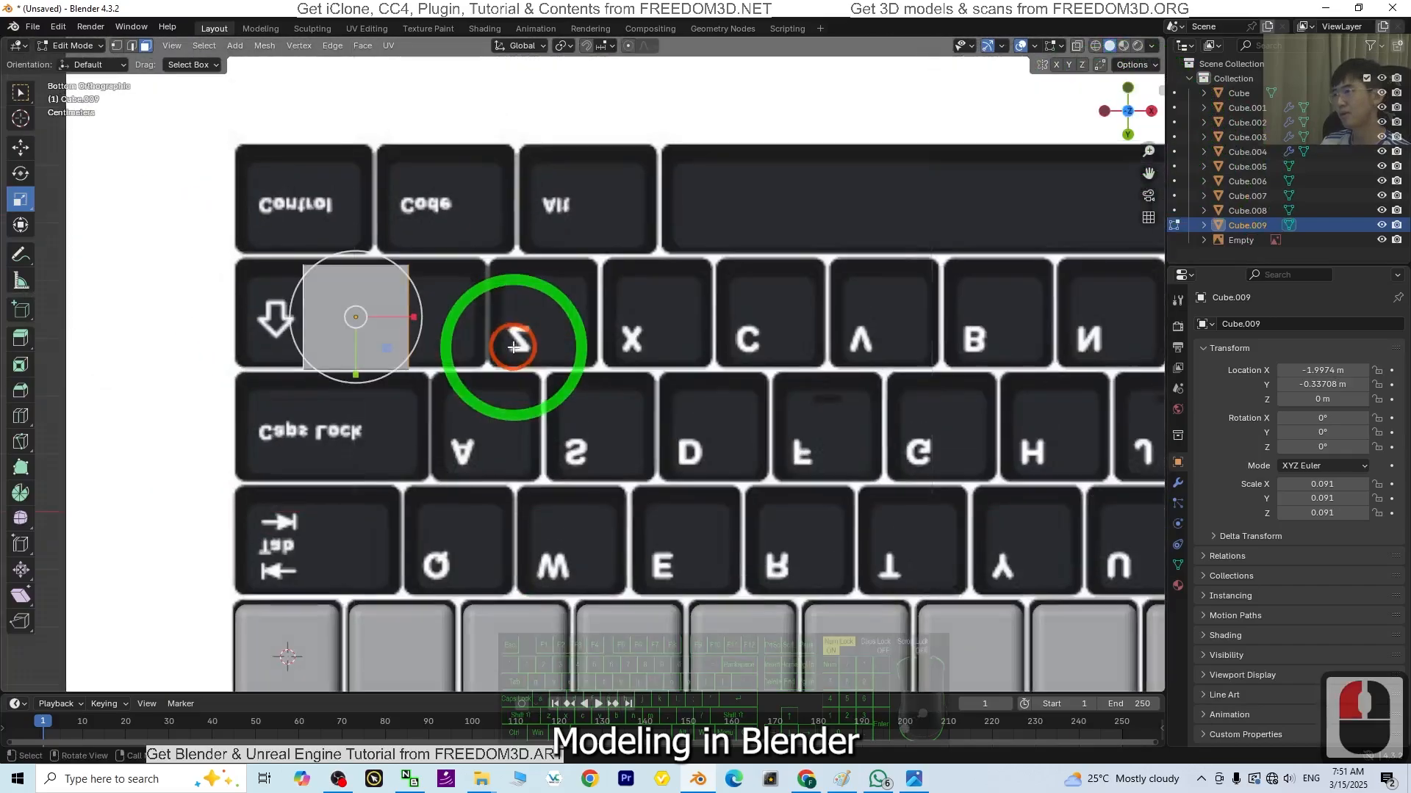
left_click(1129, 112)
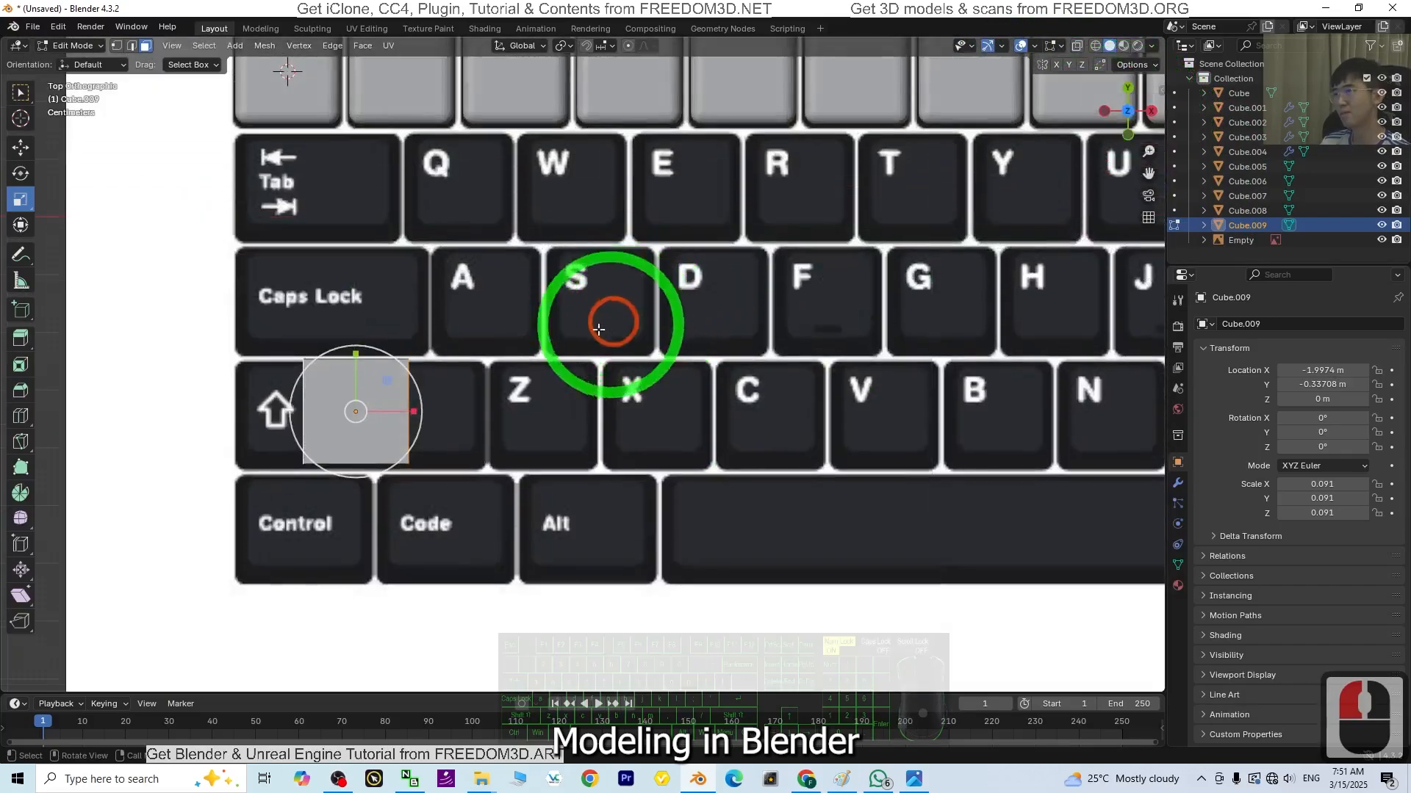
left_click_drag(415, 411, 476, 411)
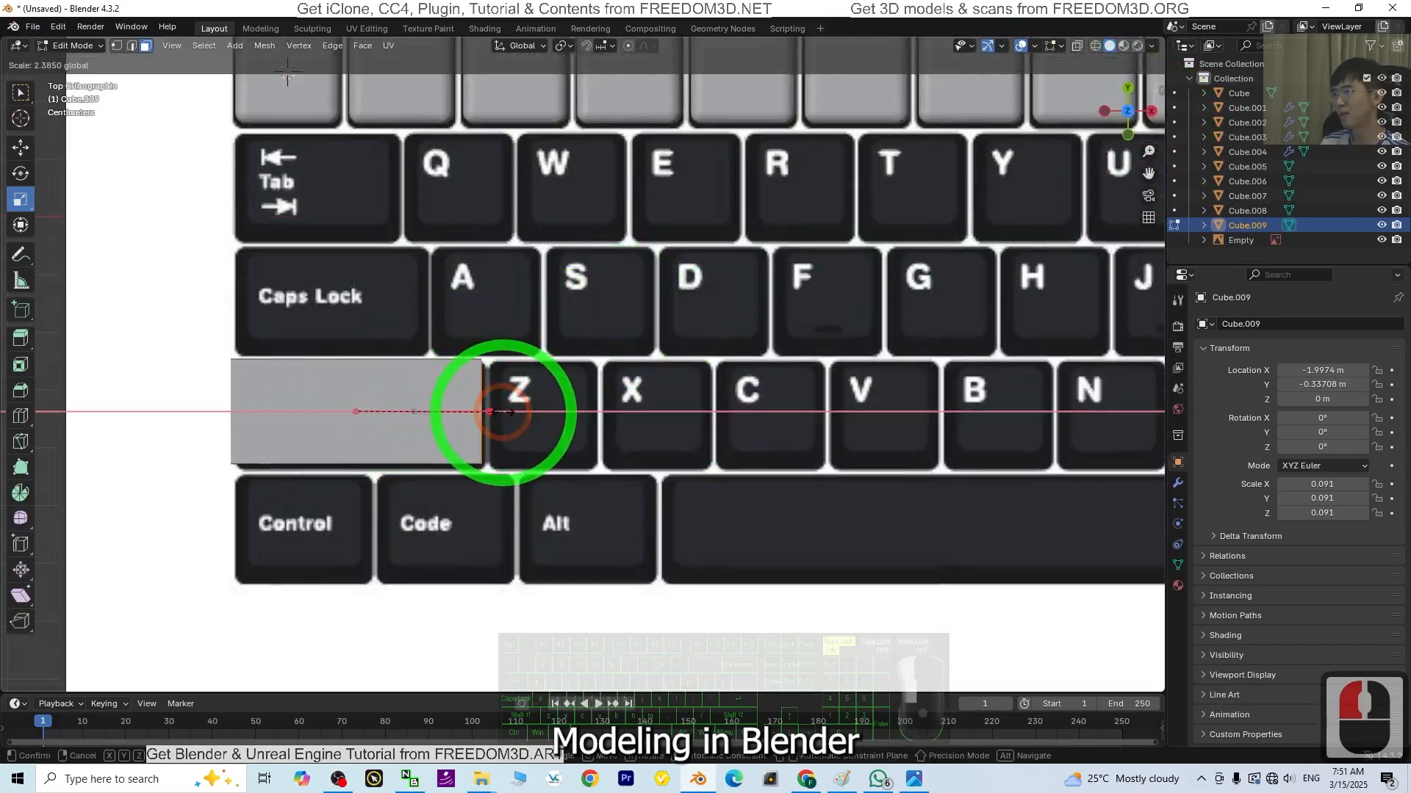
left_click(499, 412)
Step: Move the selected end faces about 0.007 m along X to align the block with the left Shift key in top view
scroll(787, 558, "down", 5)
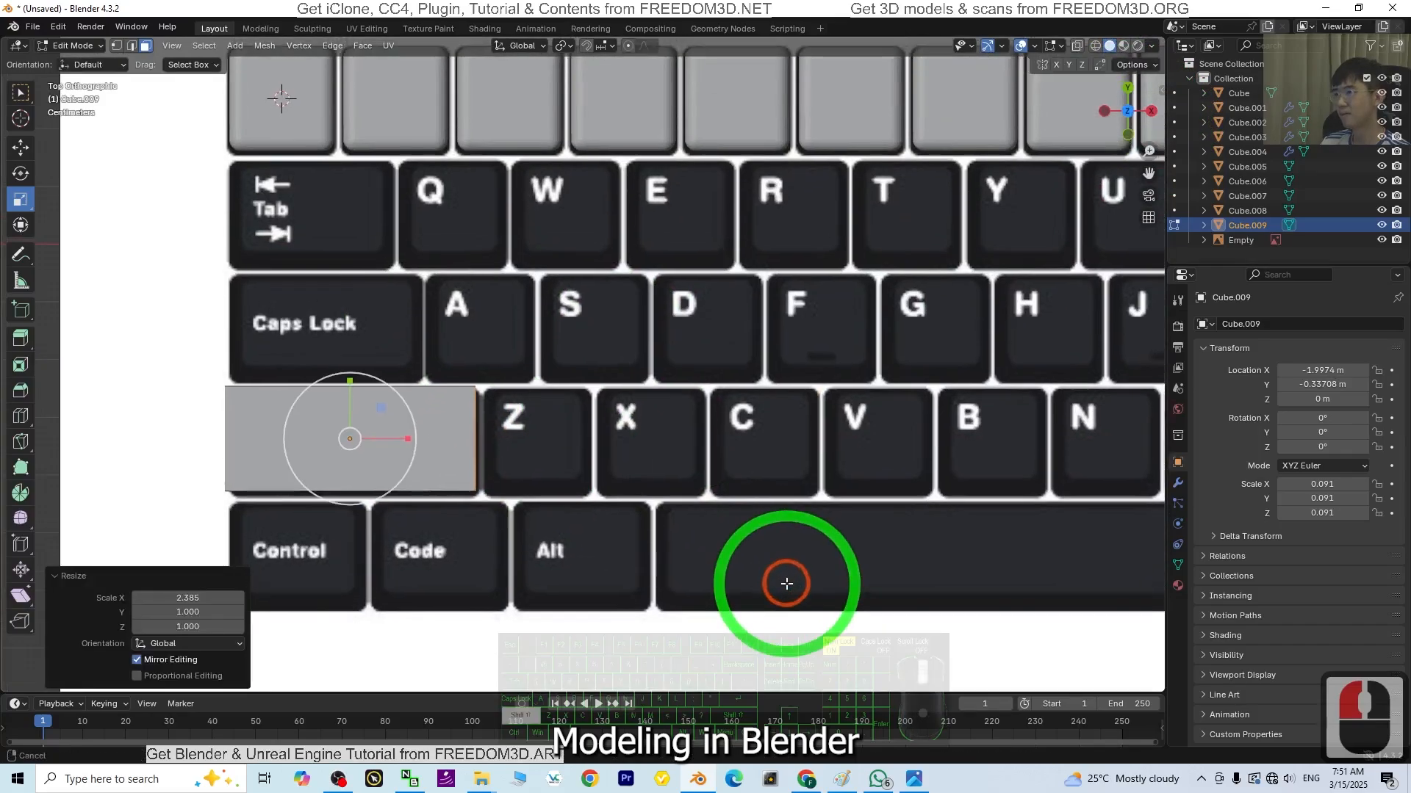
middle_click_drag(843, 493, 772, 465)
scroll(336, 285, "up", 2)
left_click(20, 148)
scroll(746, 472, "up", 3)
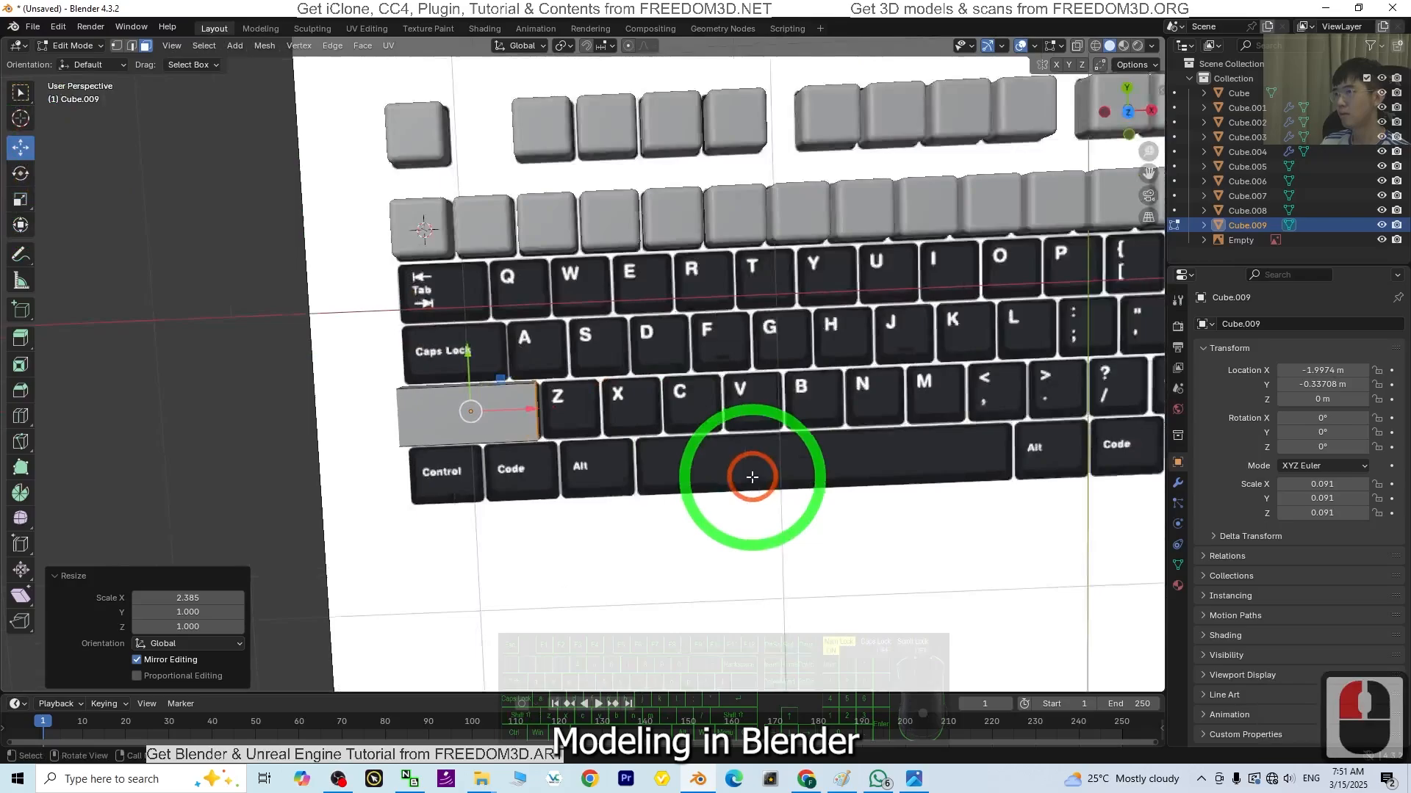
left_click(1126, 118)
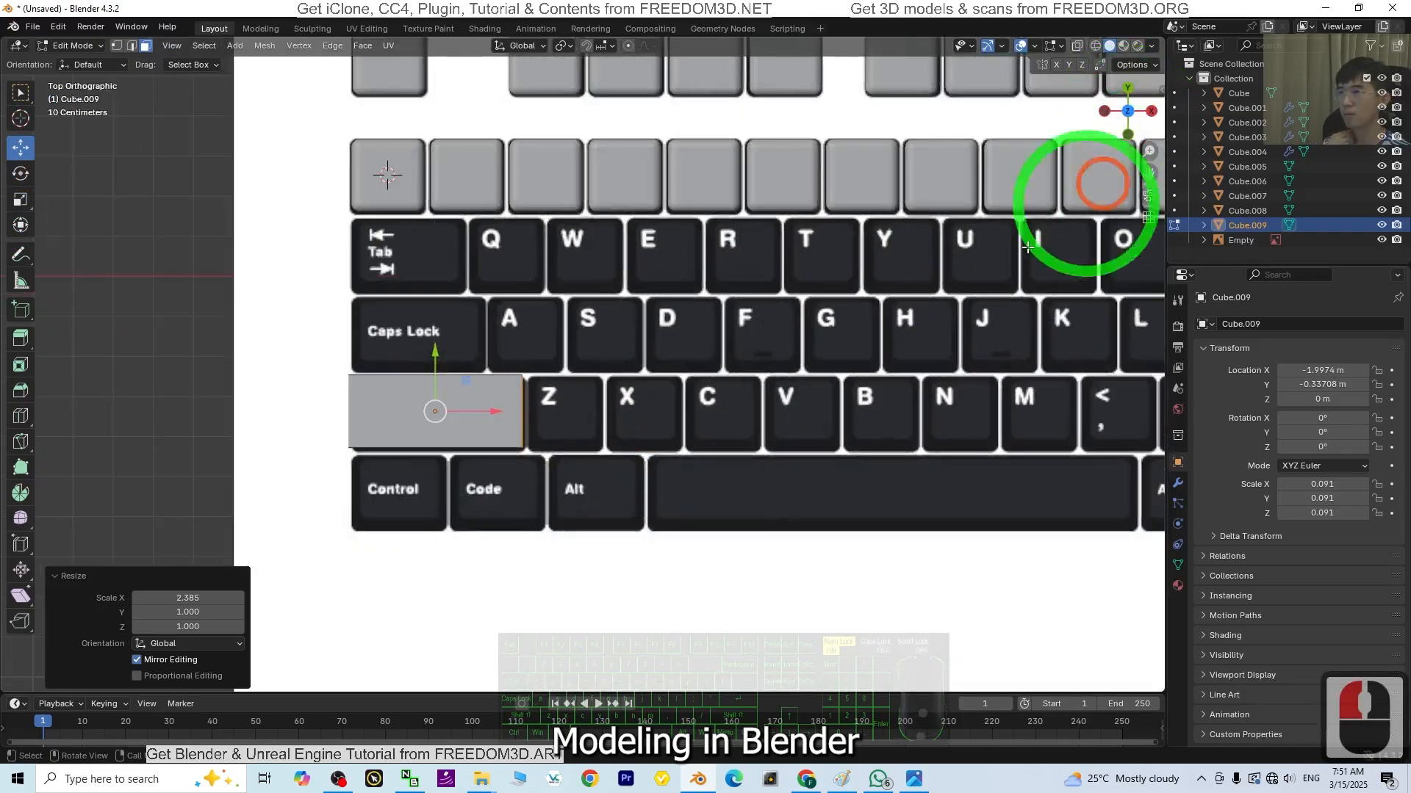
left_click_drag(497, 411, 502, 412)
Step: Scale the selected end faces to about 0.973 along X to fit the left Shift key's outline
scroll(938, 416, "down", 3)
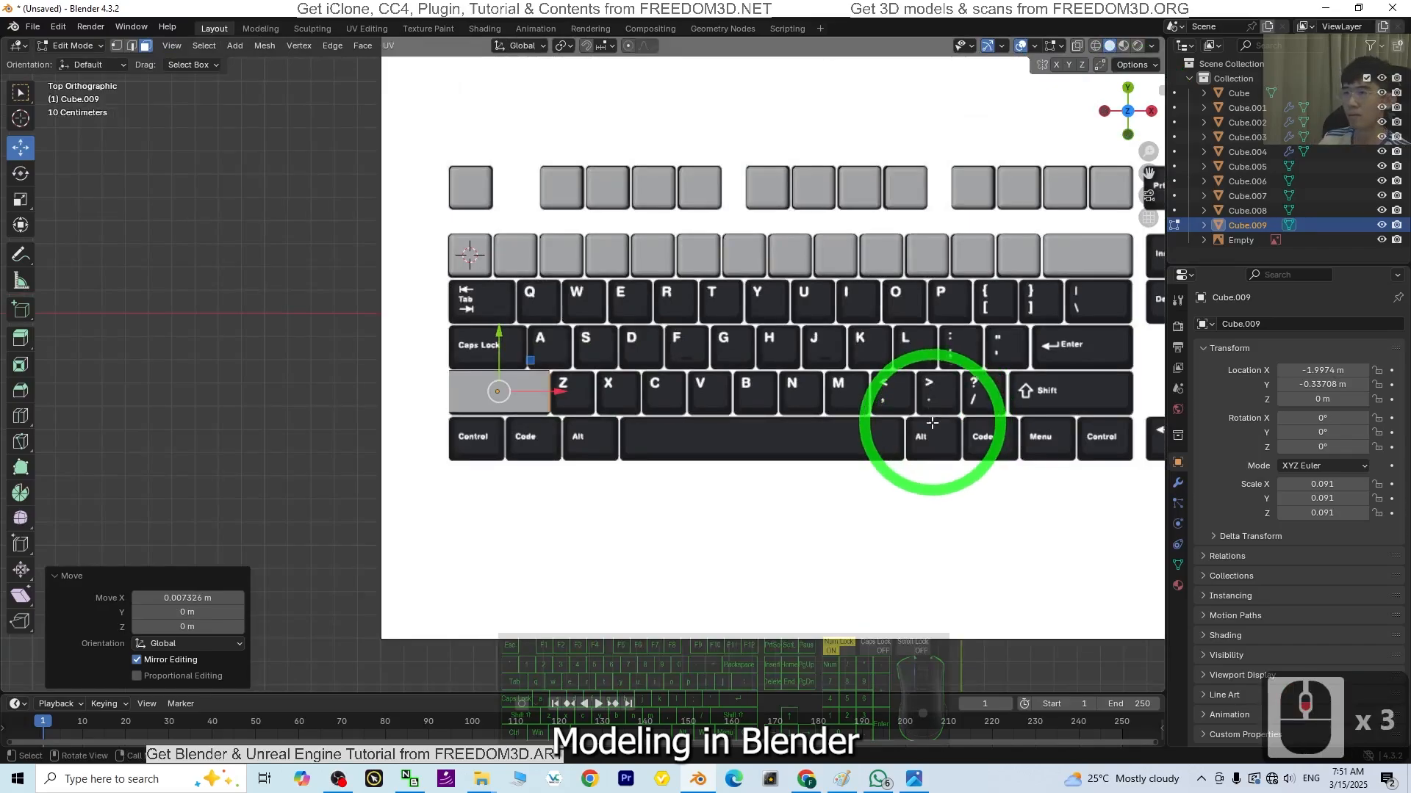
left_click(557, 391)
scroll(557, 391, "up", 2)
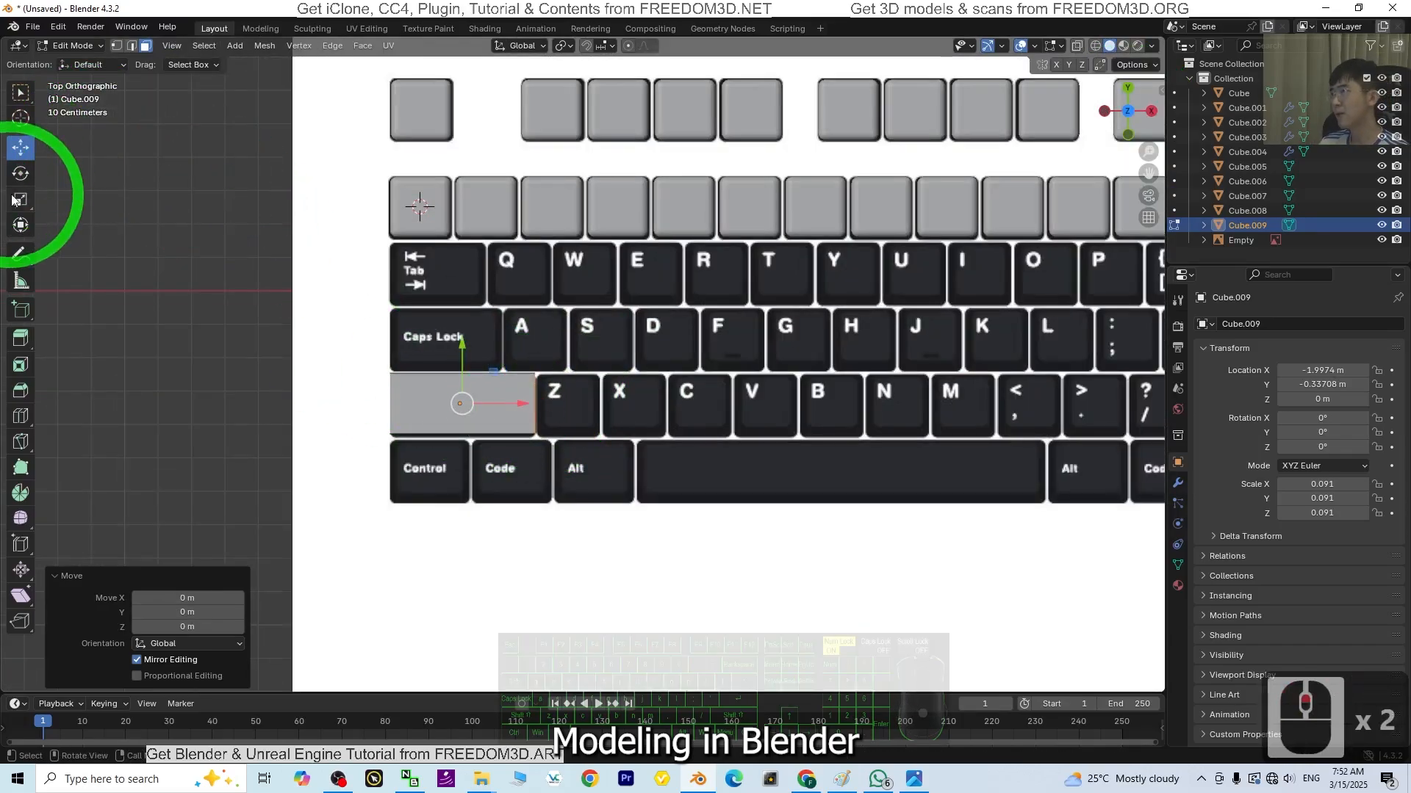
left_click(16, 200)
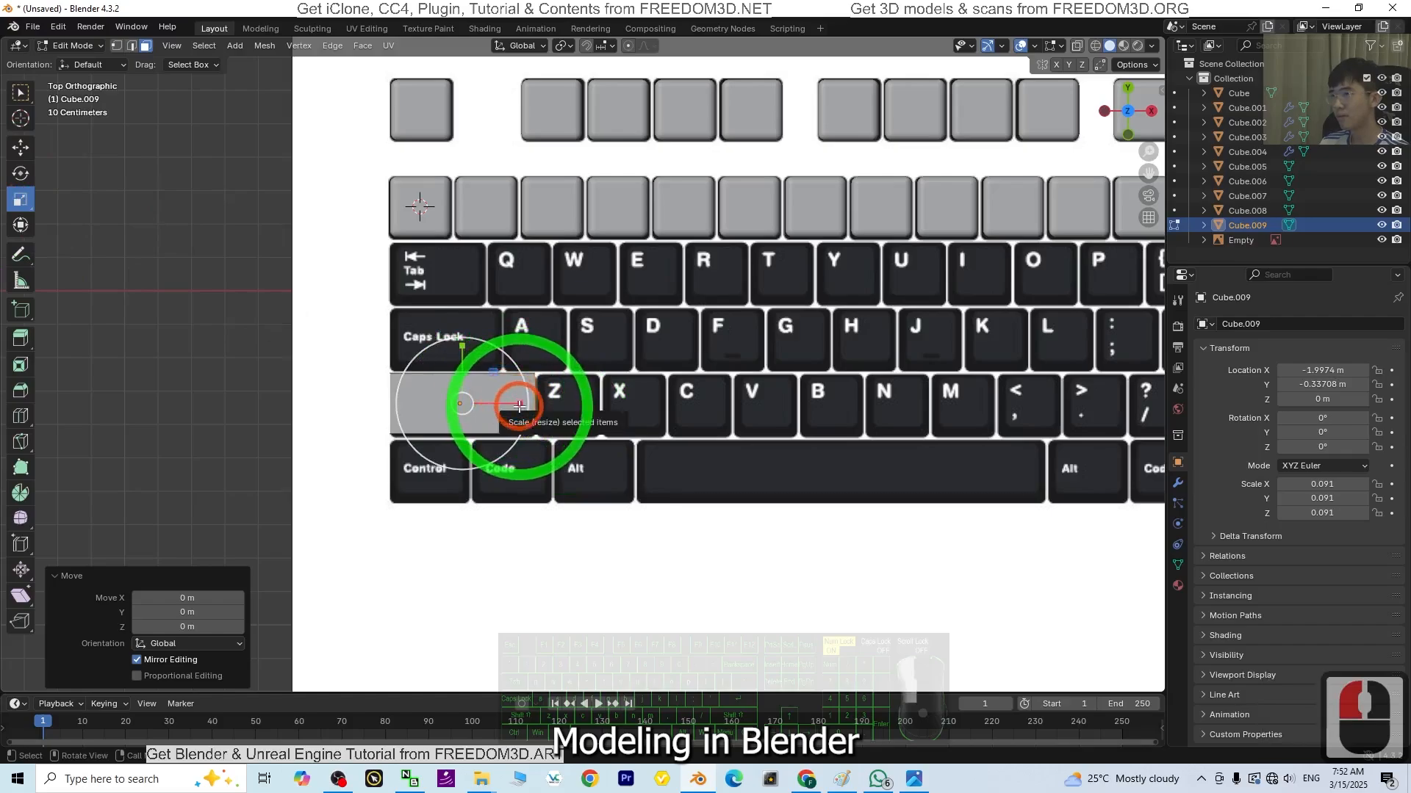
left_click_drag(519, 406, 517, 407)
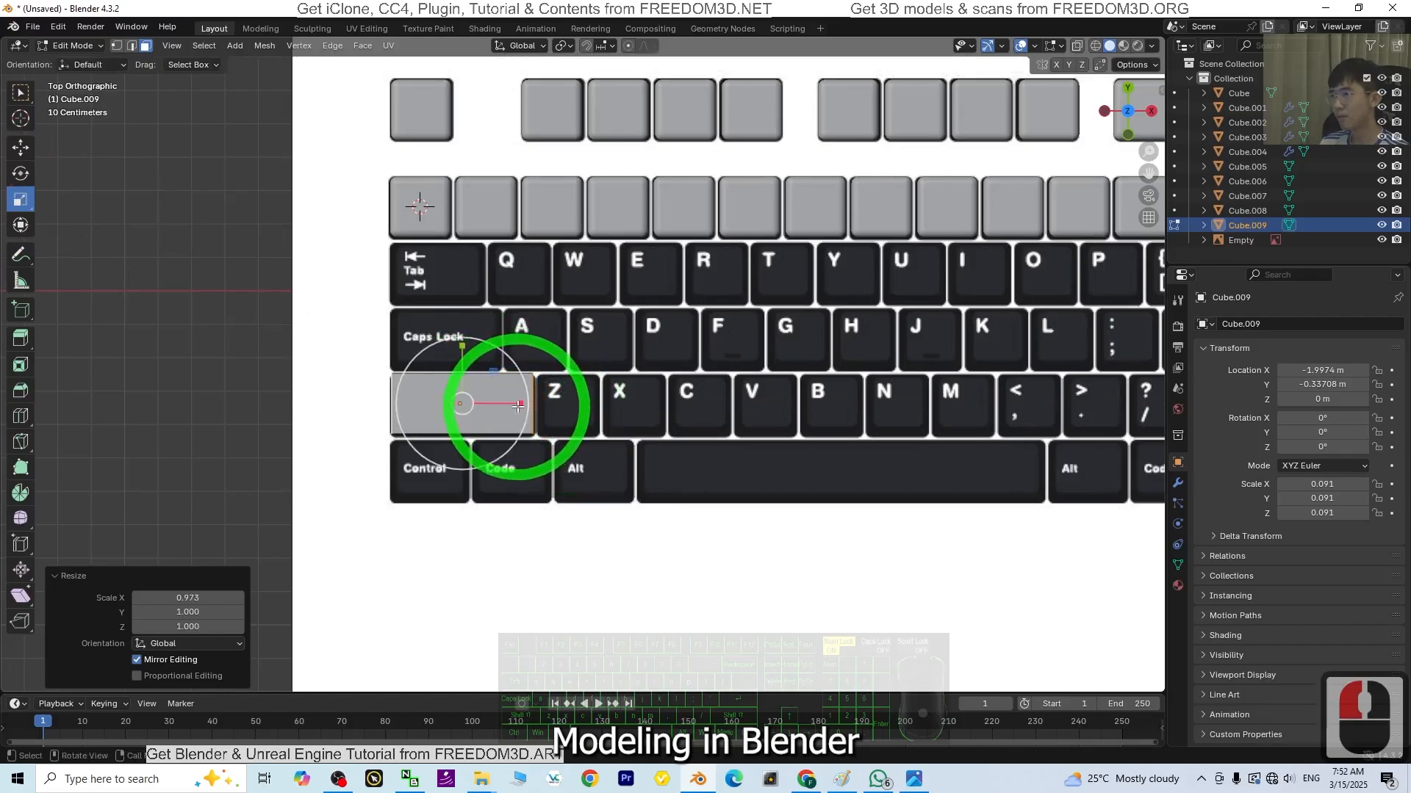
Step: Back in Object Mode, duplicate the left Shift block about 2.469 m along X onto the right Shift key
scroll(831, 428, "down", 2)
middle_click_drag(918, 419, 660, 465, "shift")
left_click(73, 45)
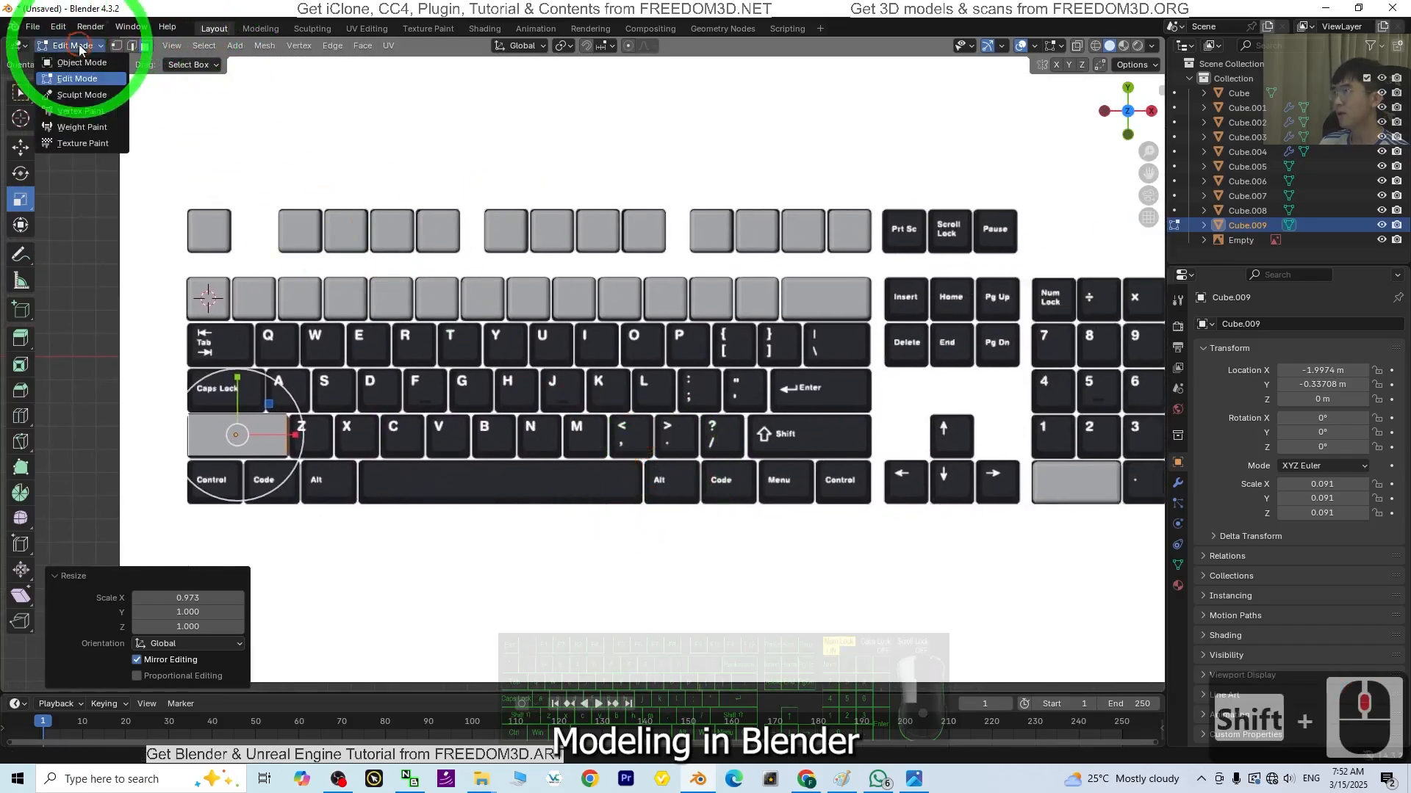
left_click(70, 65)
left_click(261, 441)
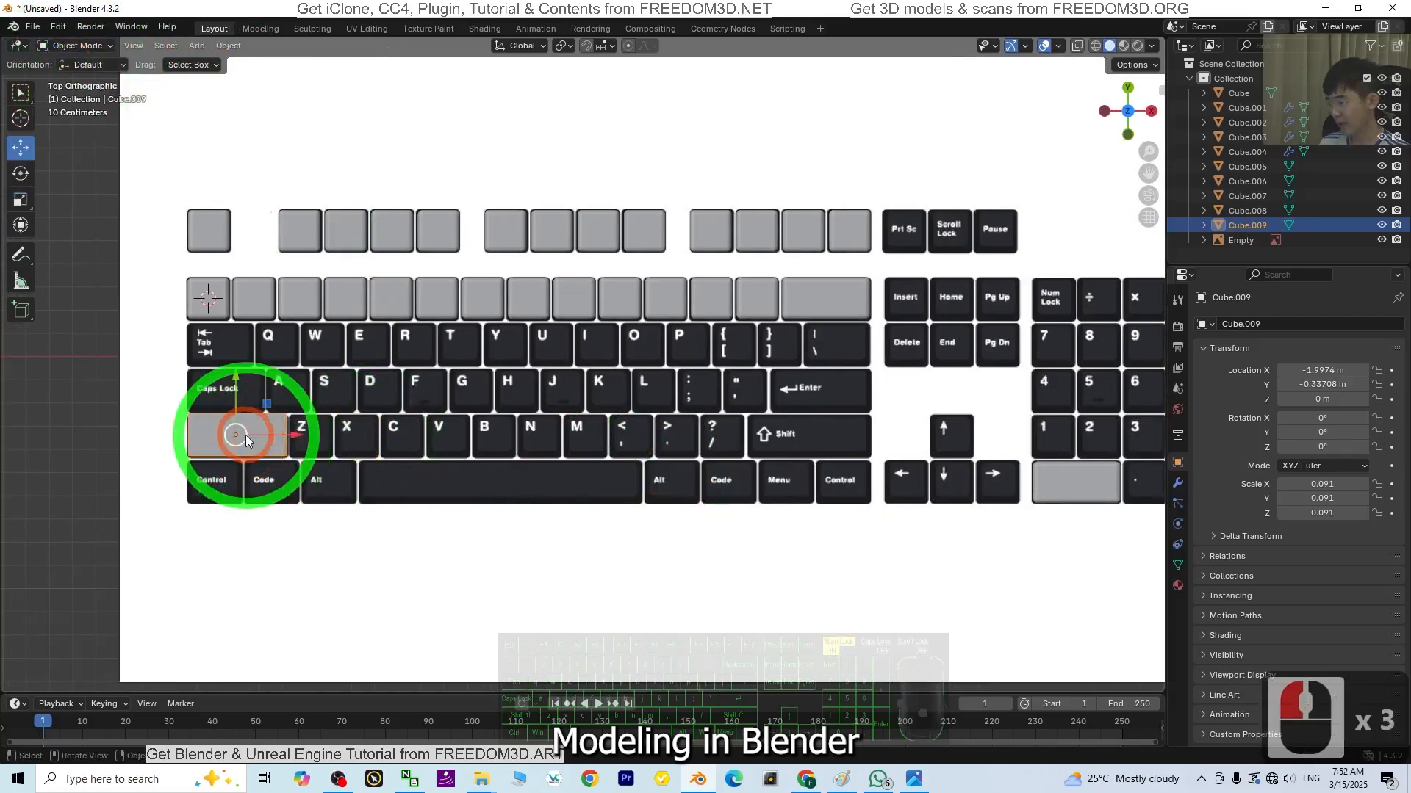
key("shift+d")
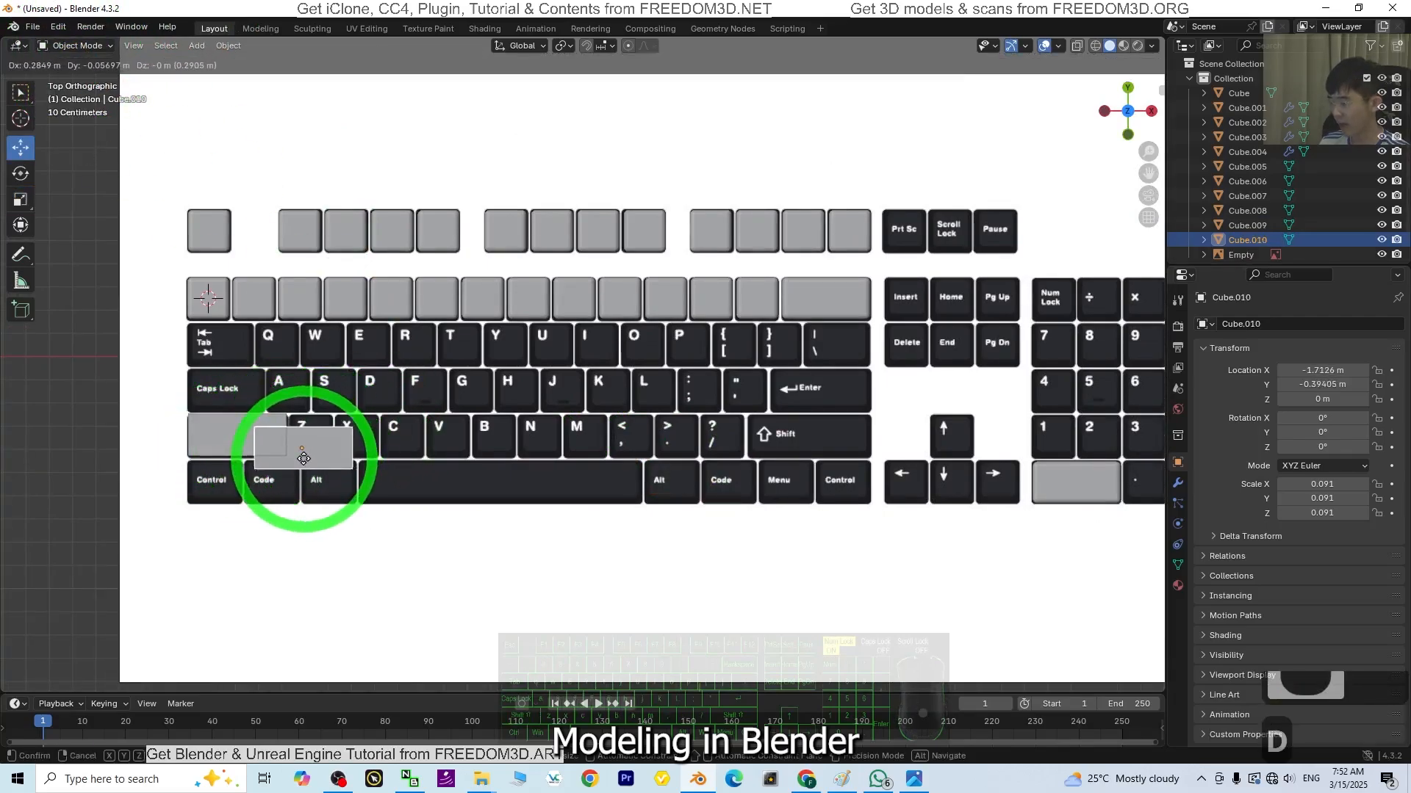
key("x")
left_click(810, 519)
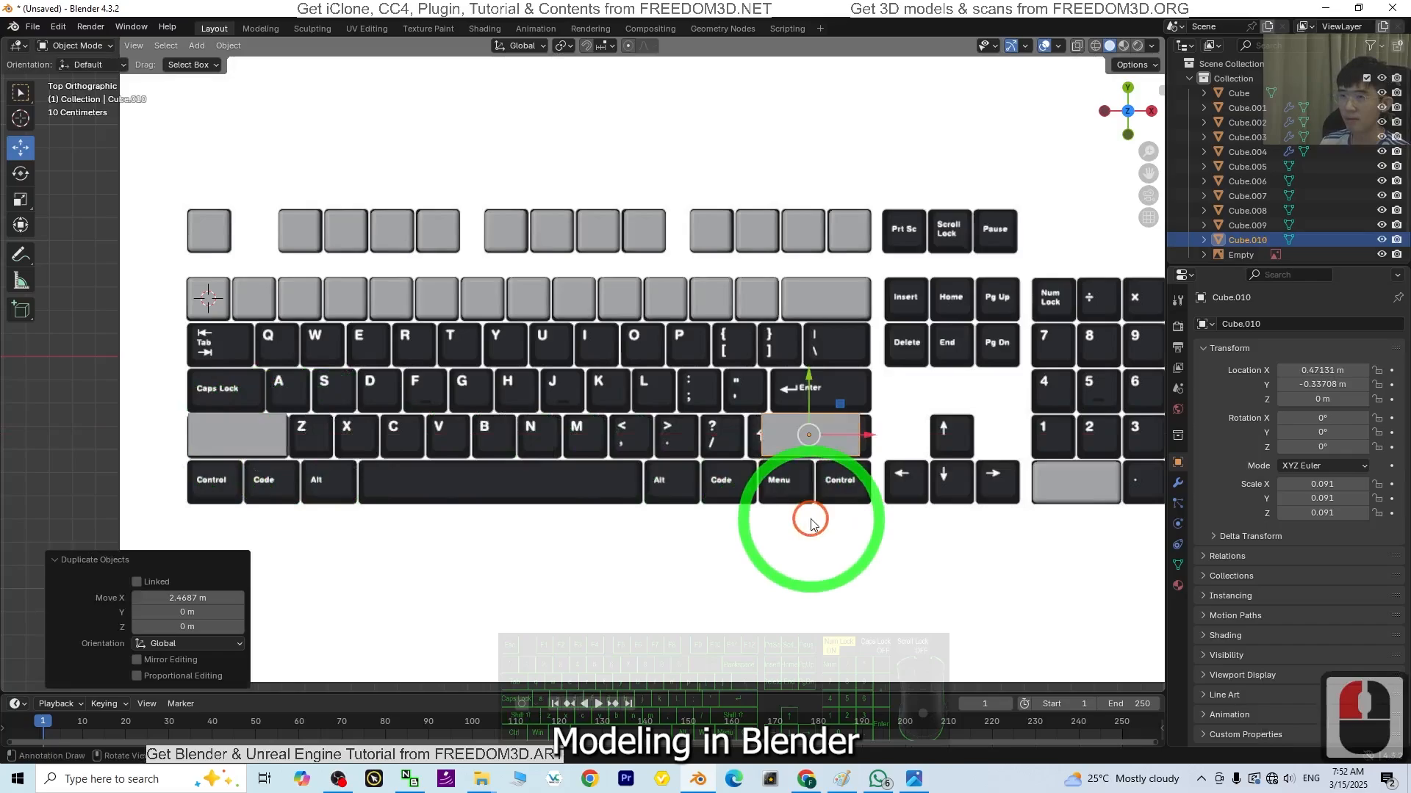
Step: Move the copied block about 0.047 m along X and 0.19 m along Y to cover the Enter key
left_click(831, 449)
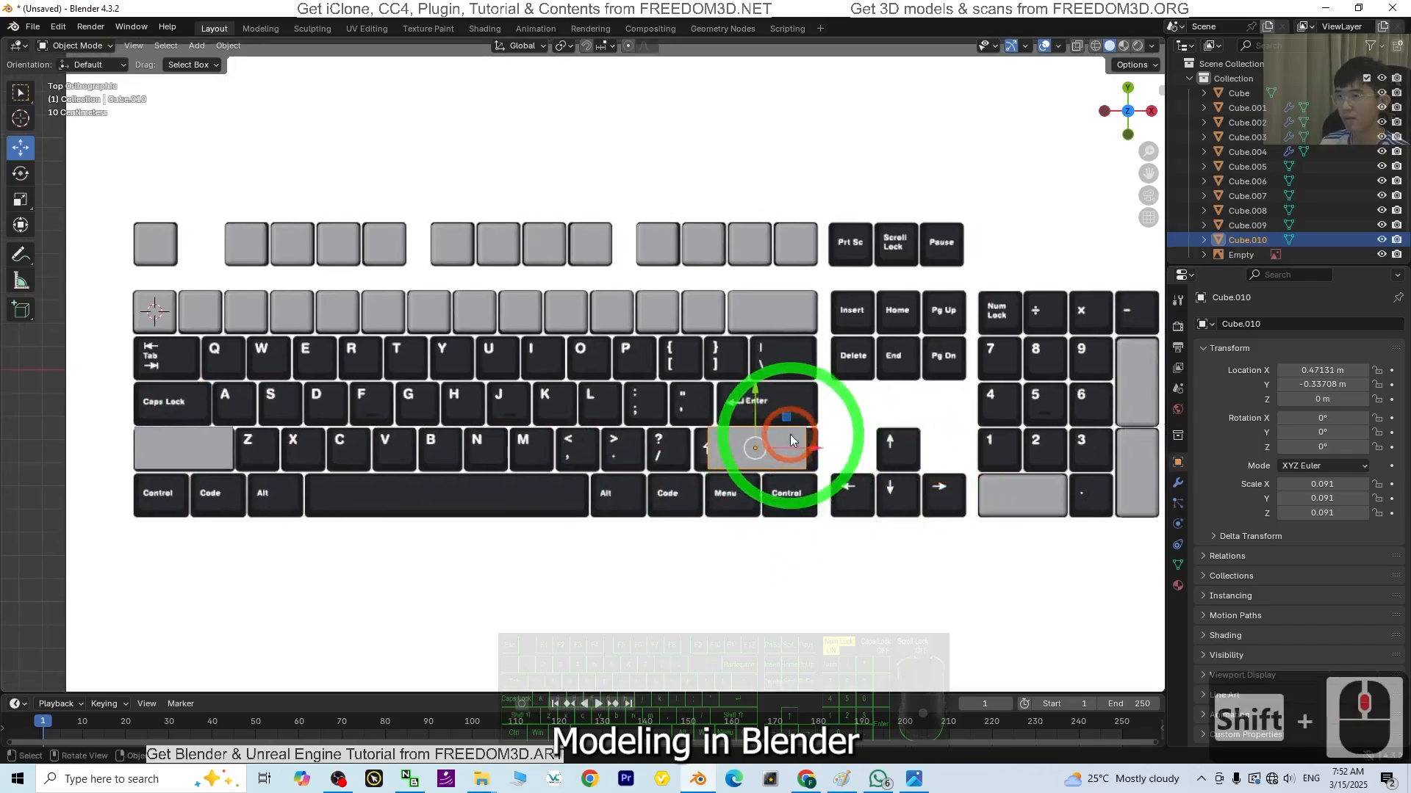
left_click_drag(783, 419, 800, 366)
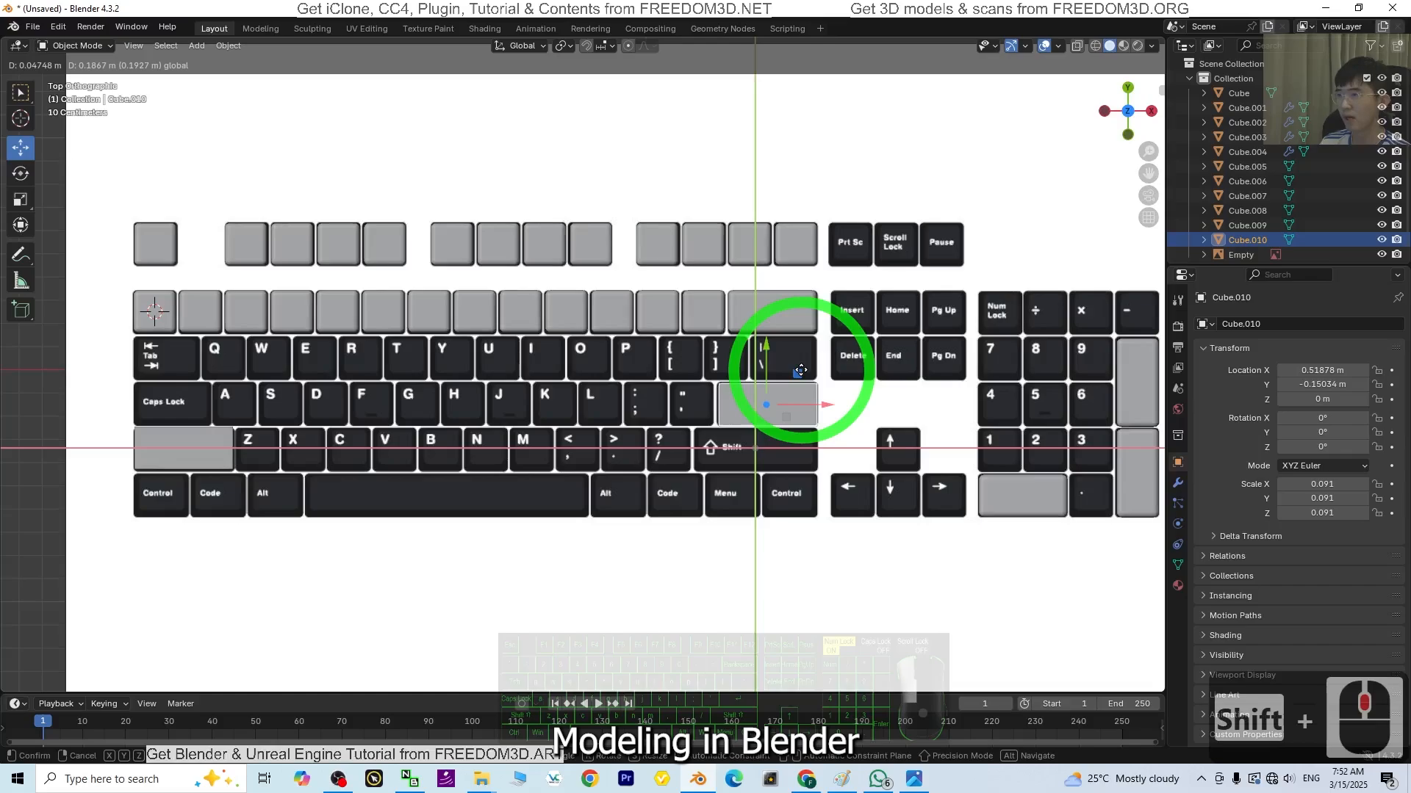
left_click_drag(801, 370, 802, 371, "shift")
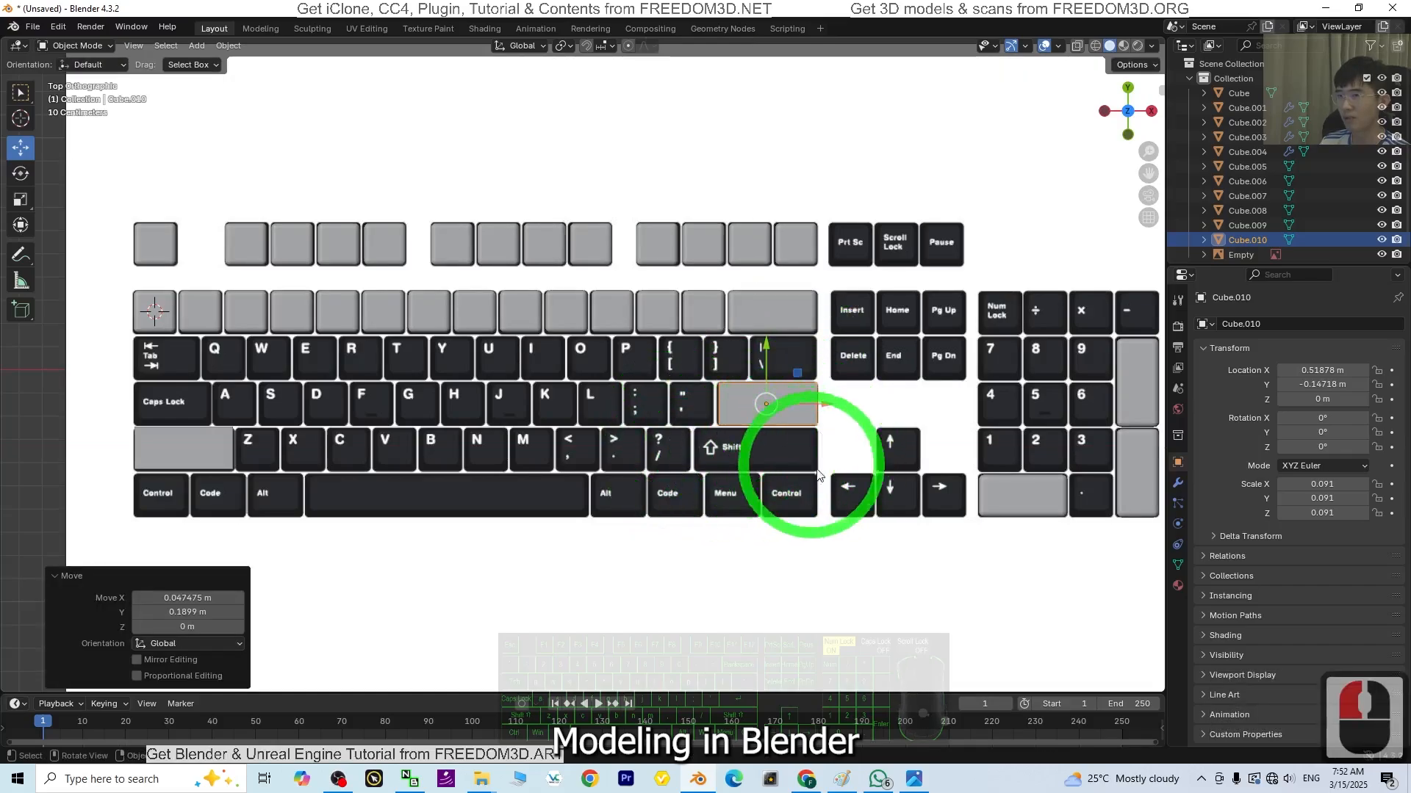
scroll(819, 476, "up", 4)
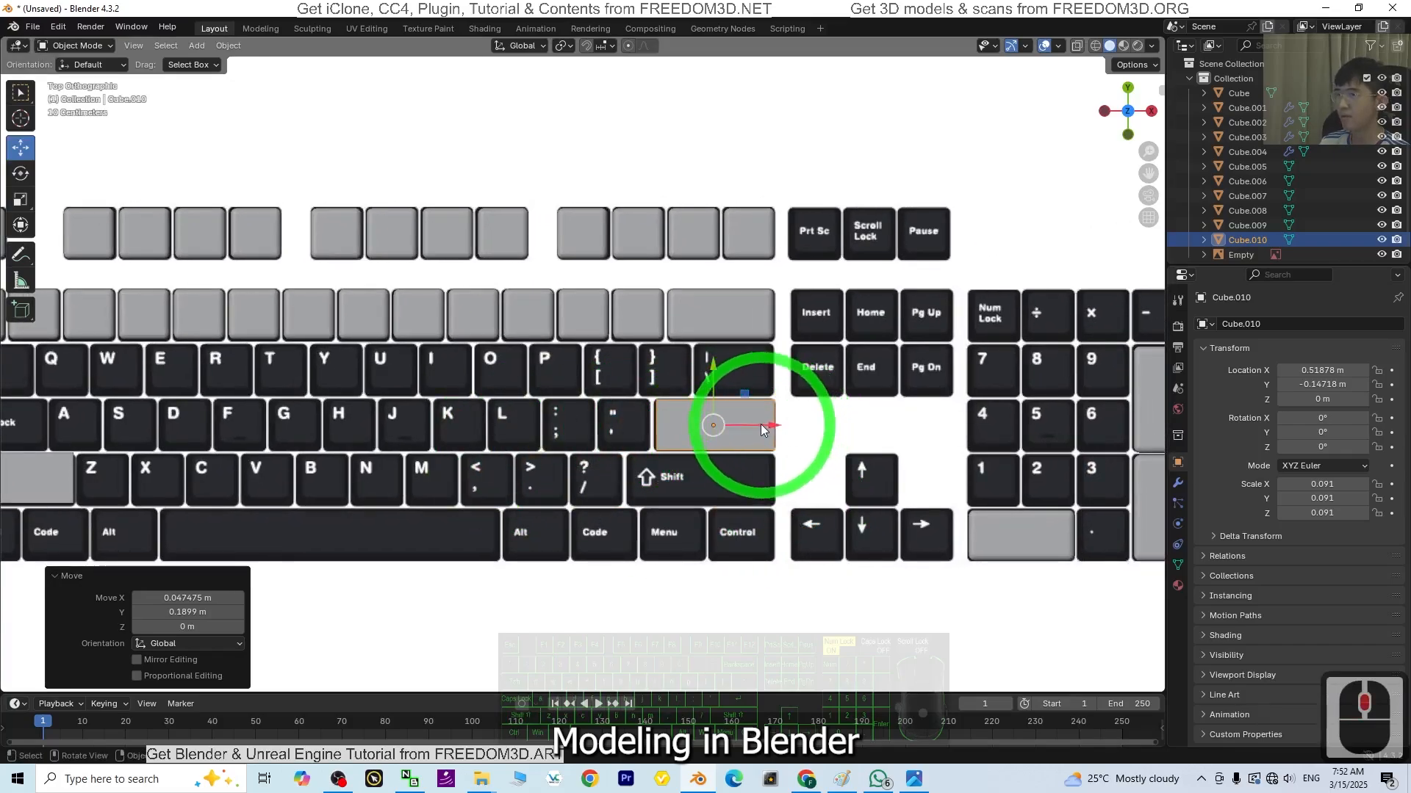
key("shift+d")
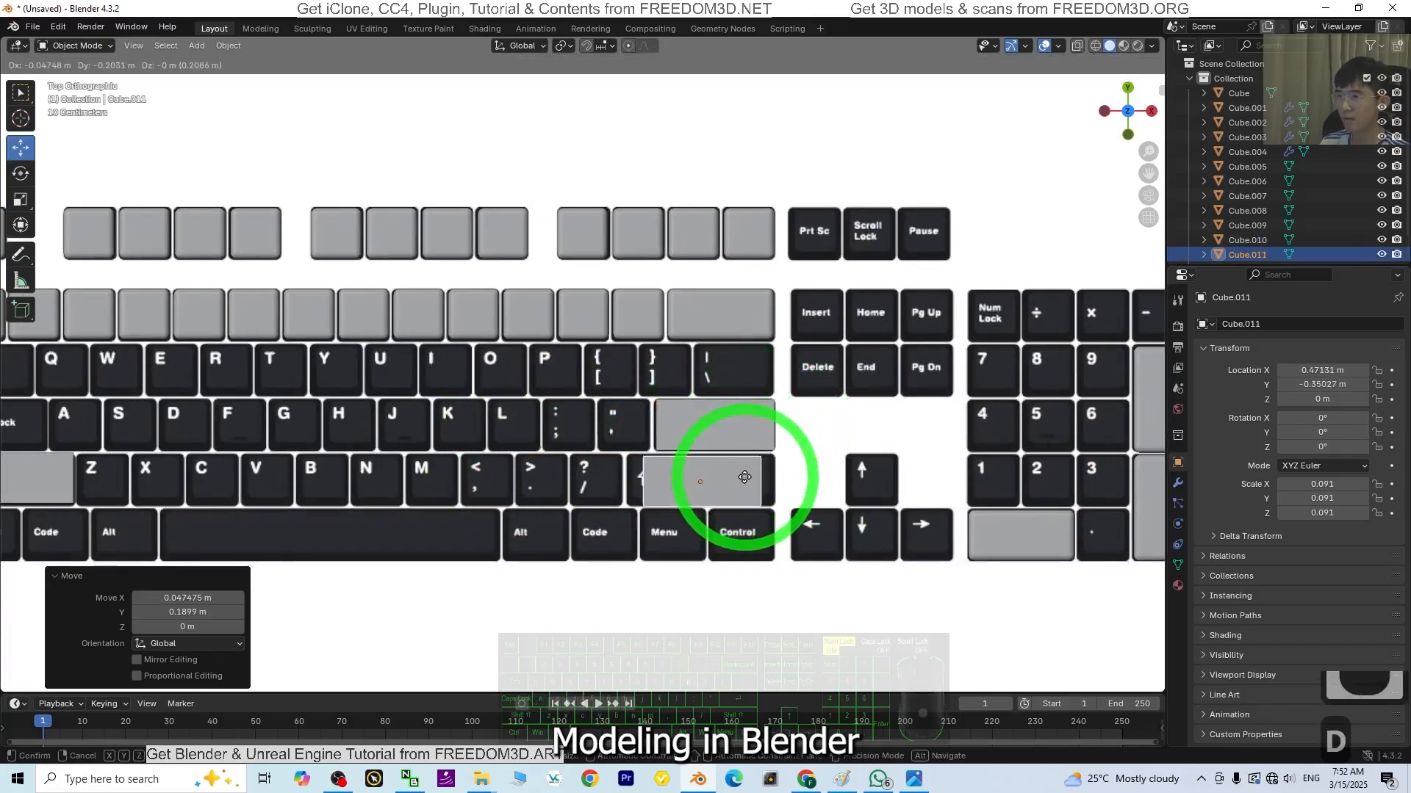
left_click(744, 476)
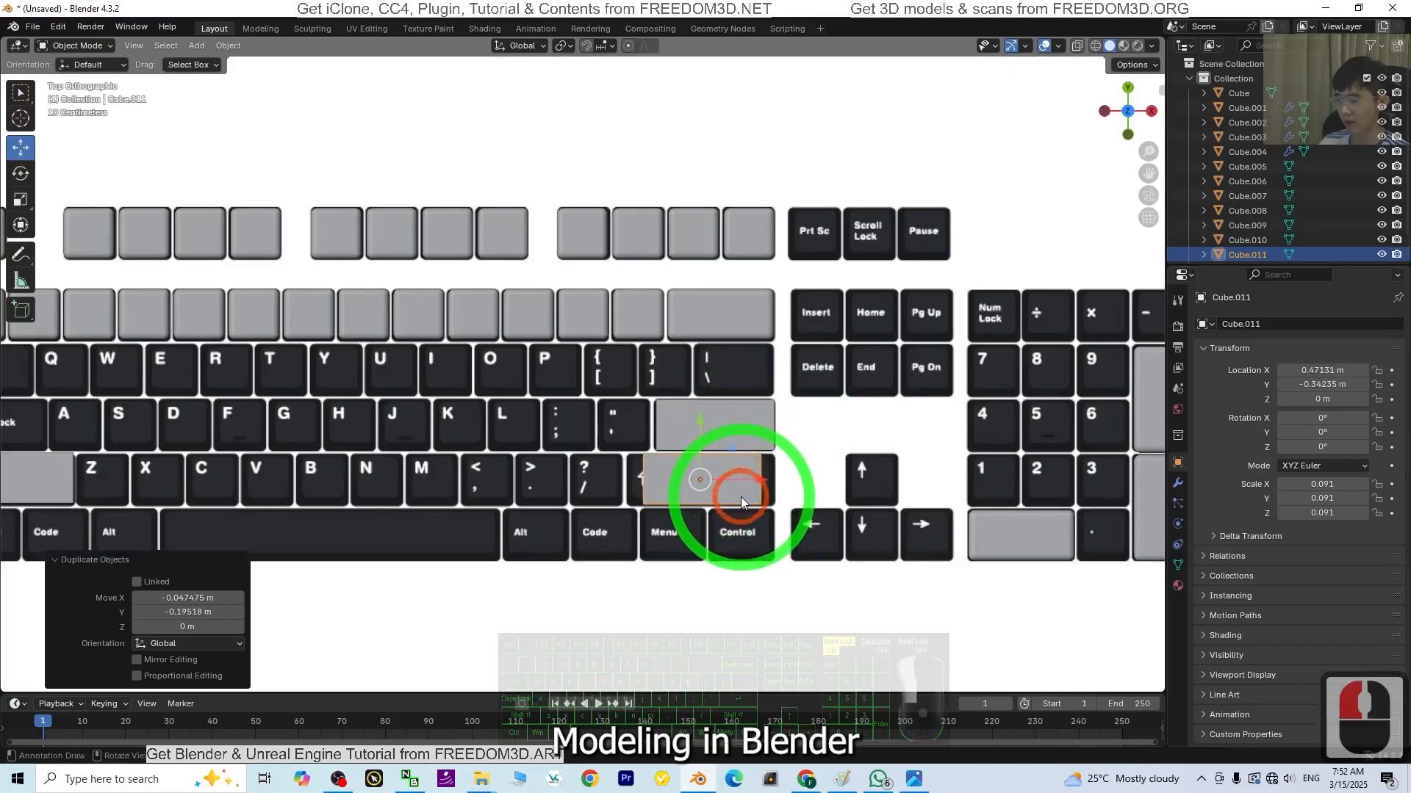
key("Delete")
Step: Duplicate the left Shift block about 2.461 m along X to the right Shift key and nudge the copy about 0.004 m along X
scroll(735, 513, "down", 3)
left_click(239, 439)
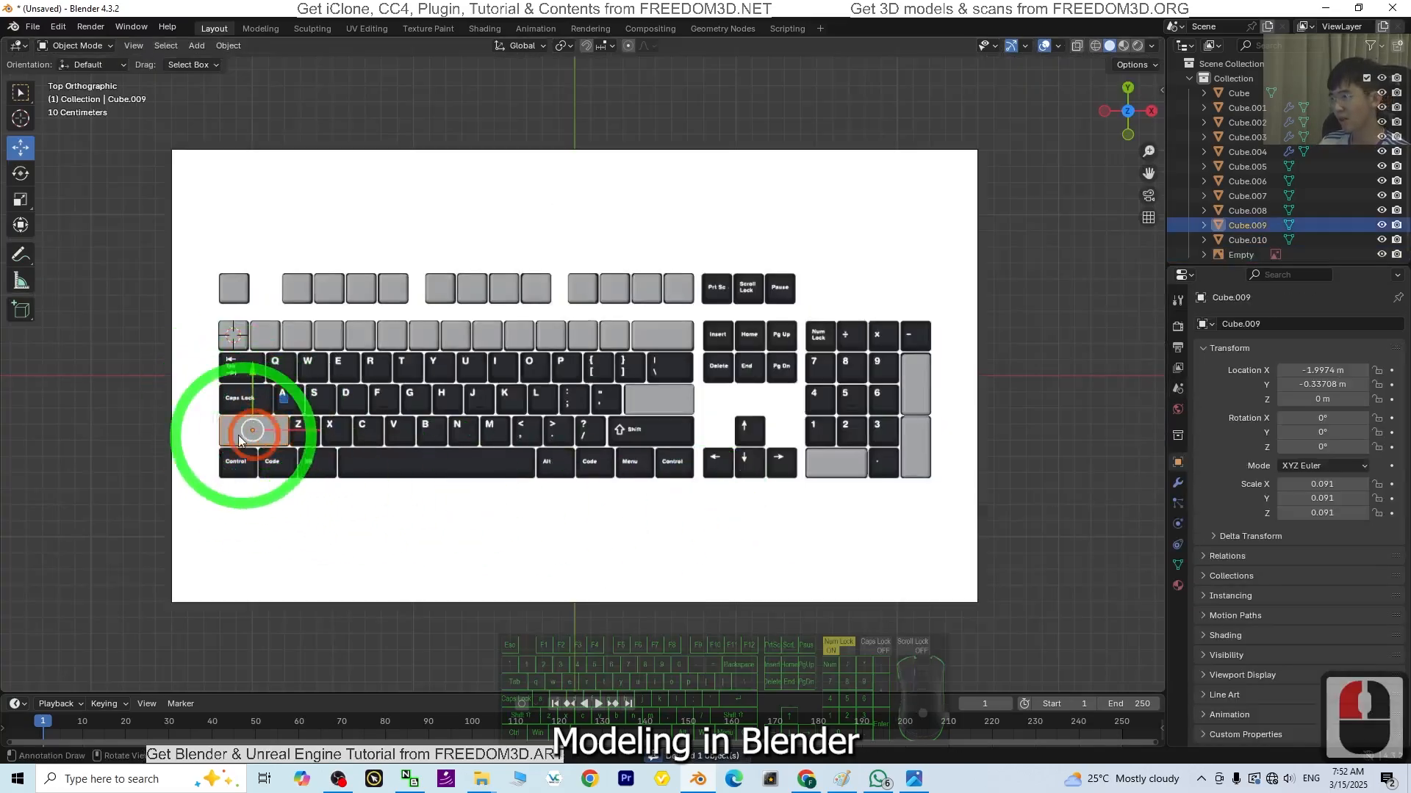
key("shift+d")
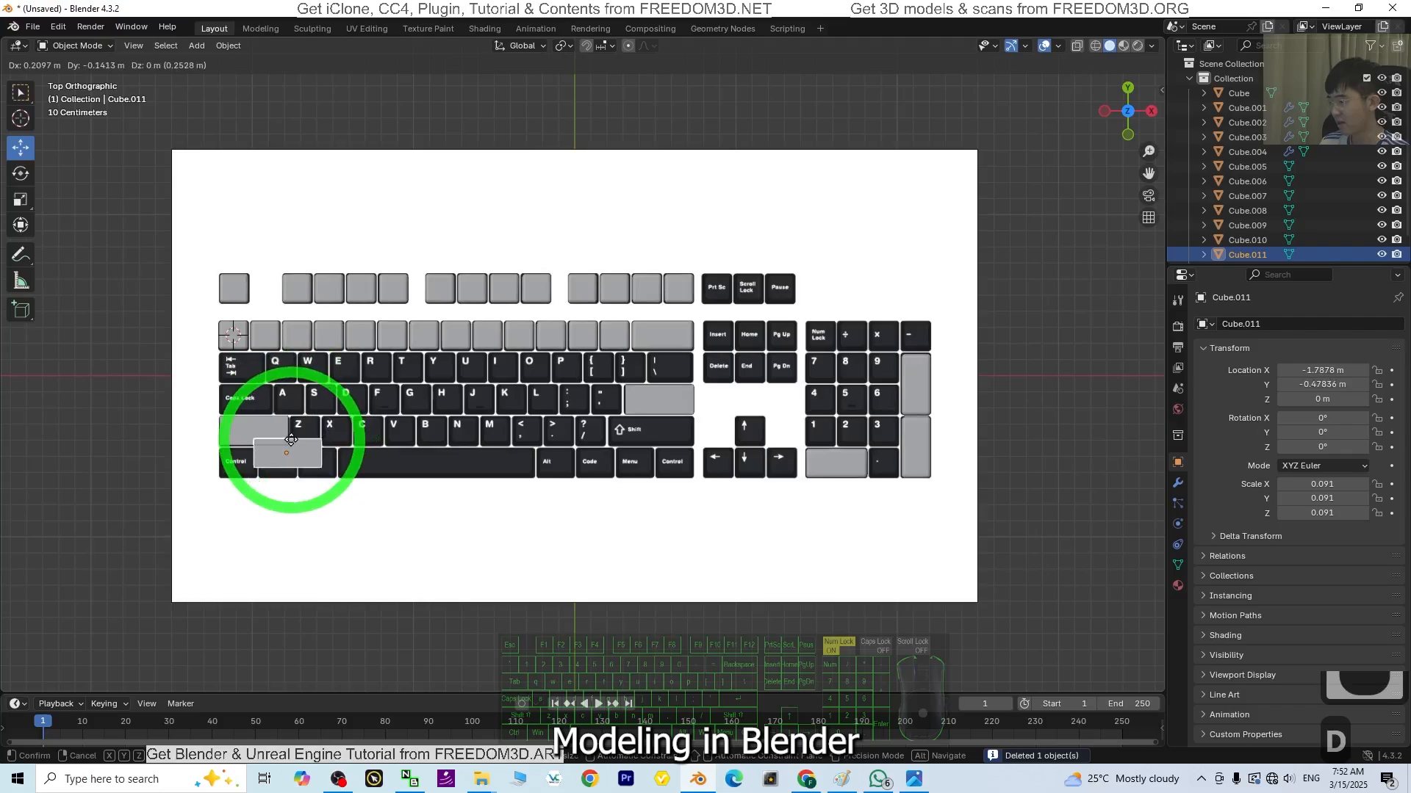
key("x")
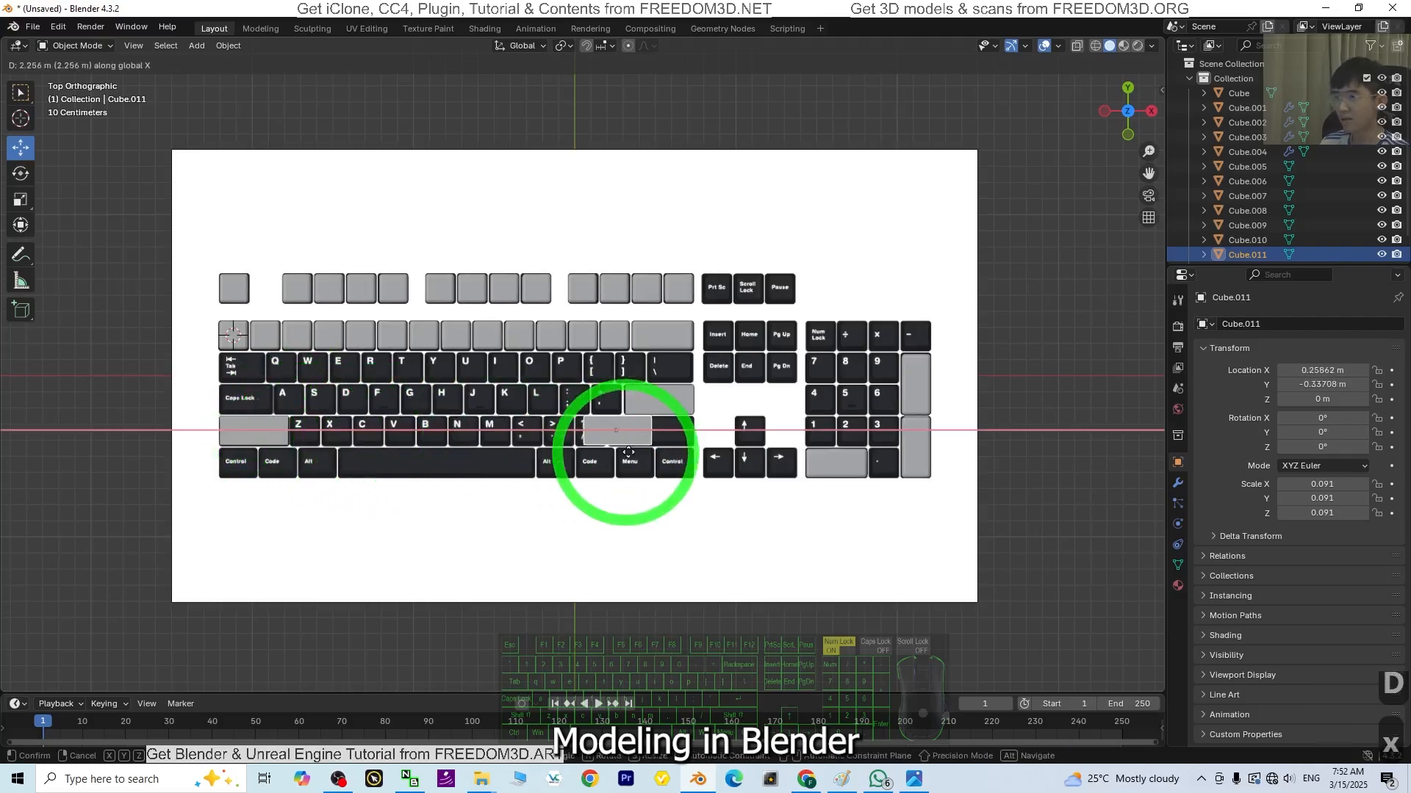
left_click(656, 454)
scroll(735, 463, "up", 5)
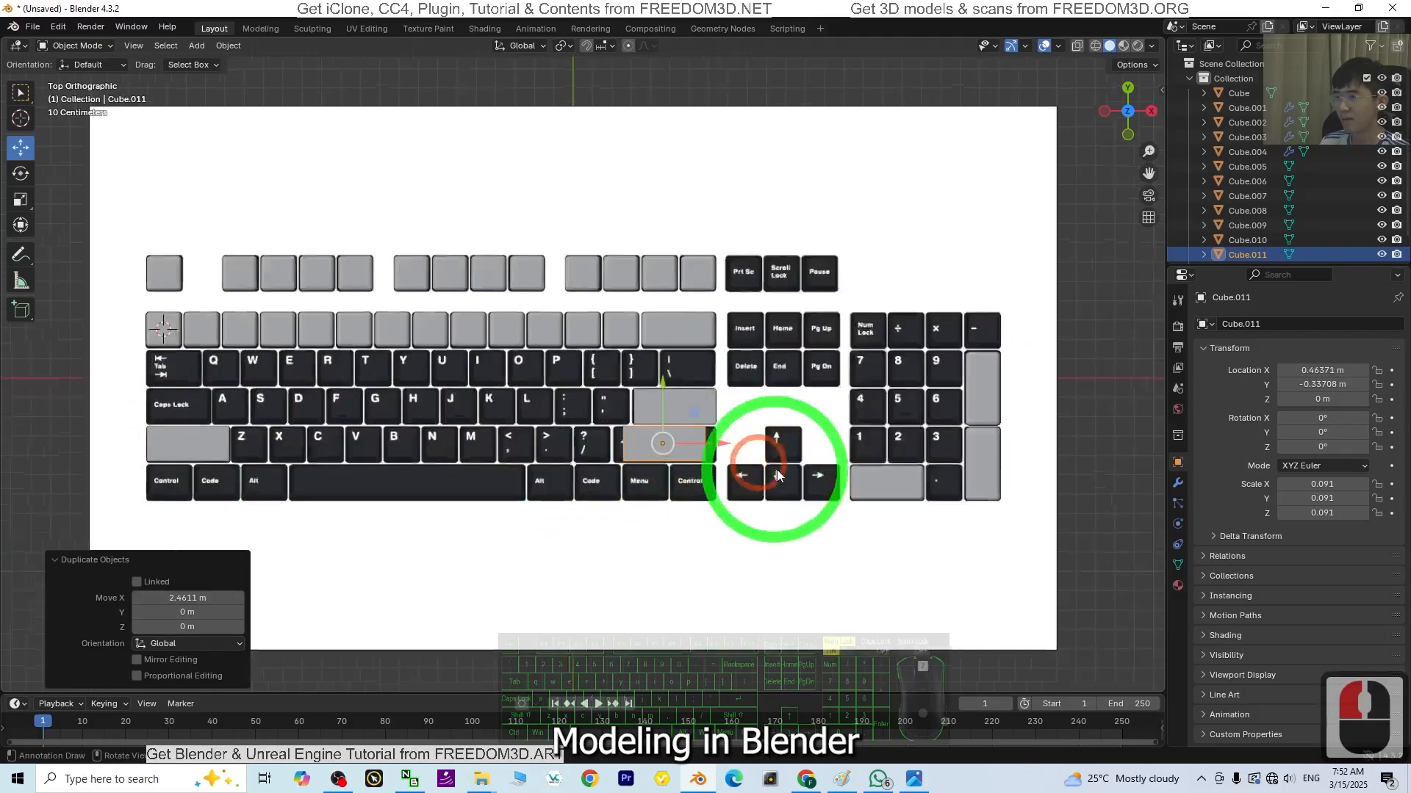
middle_click_drag(891, 526, 570, 507, "shift")
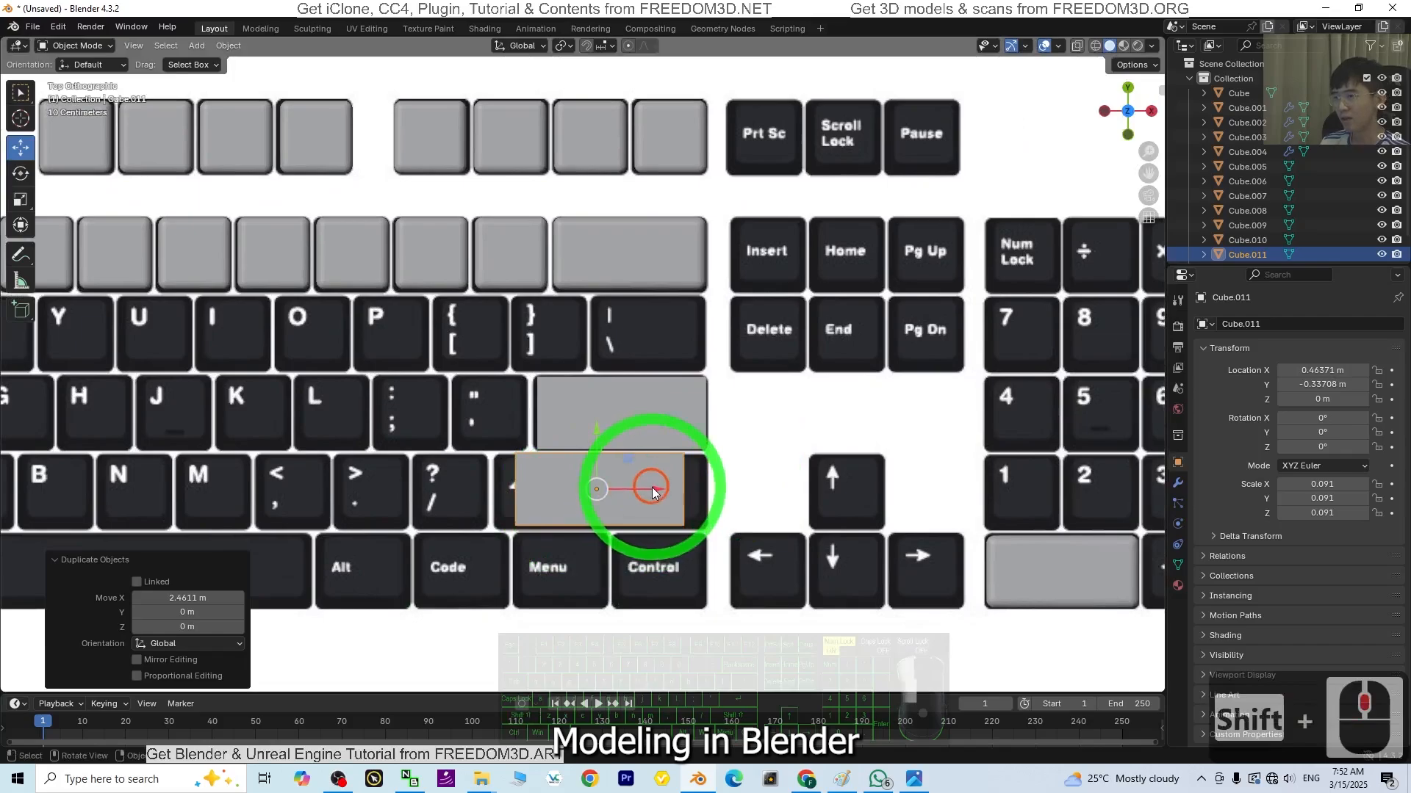
left_click_drag(653, 491, 656, 488)
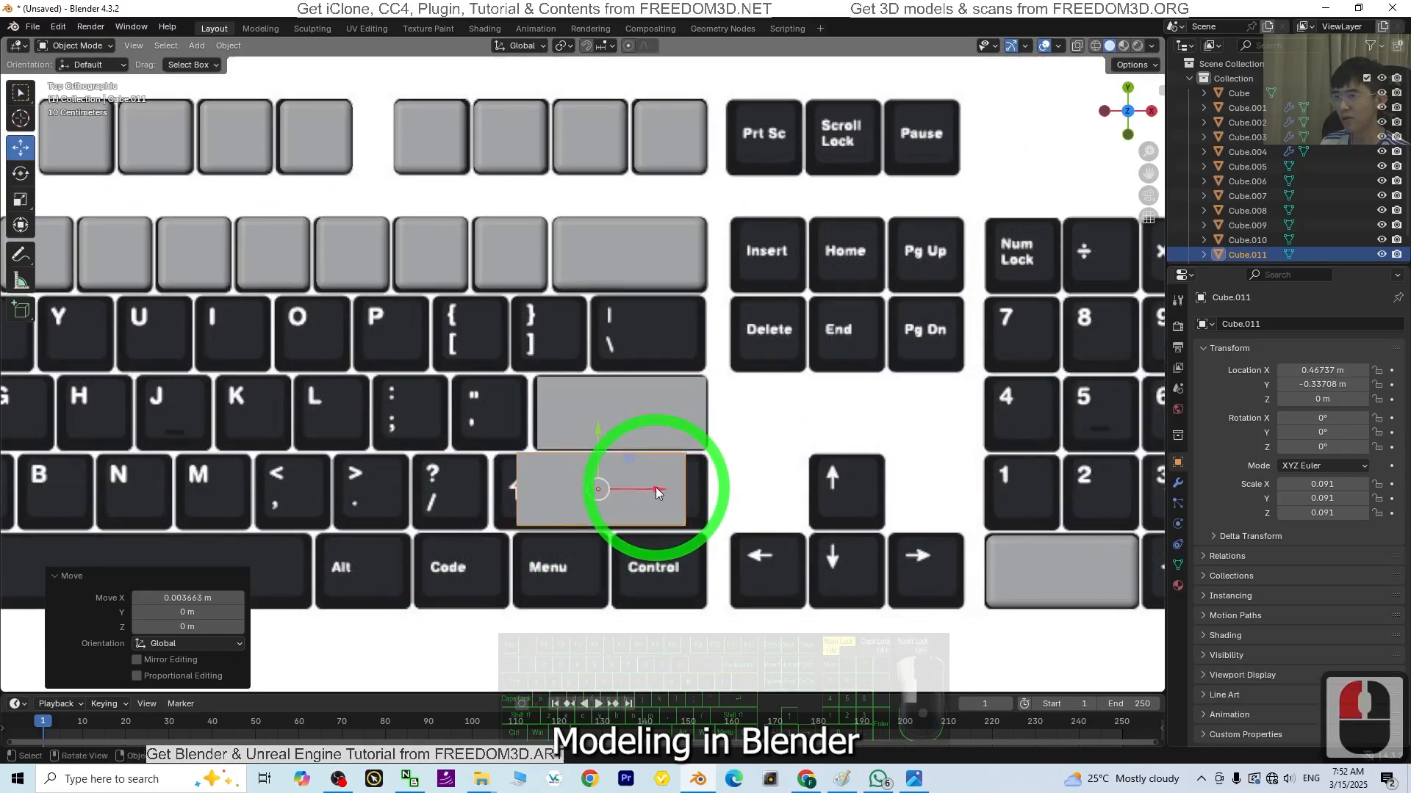
left_click(630, 522)
Step: In Edit Mode, scale the right Shift block's end faces about 1.23 along X to match the key's width in top view
left_click(77, 46)
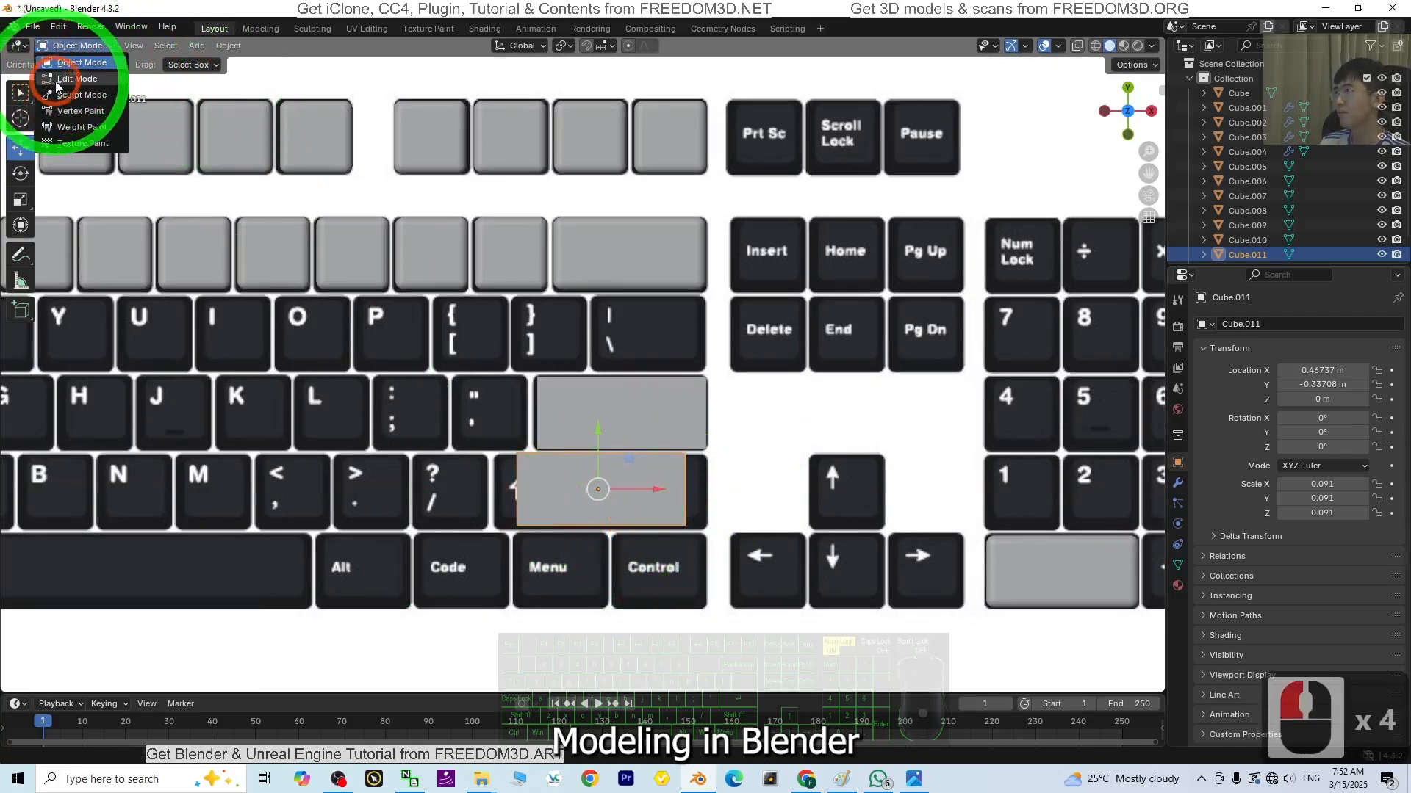
left_click(74, 82)
middle_click_drag(705, 557, 598, 419)
middle_click_drag(337, 473, 494, 419)
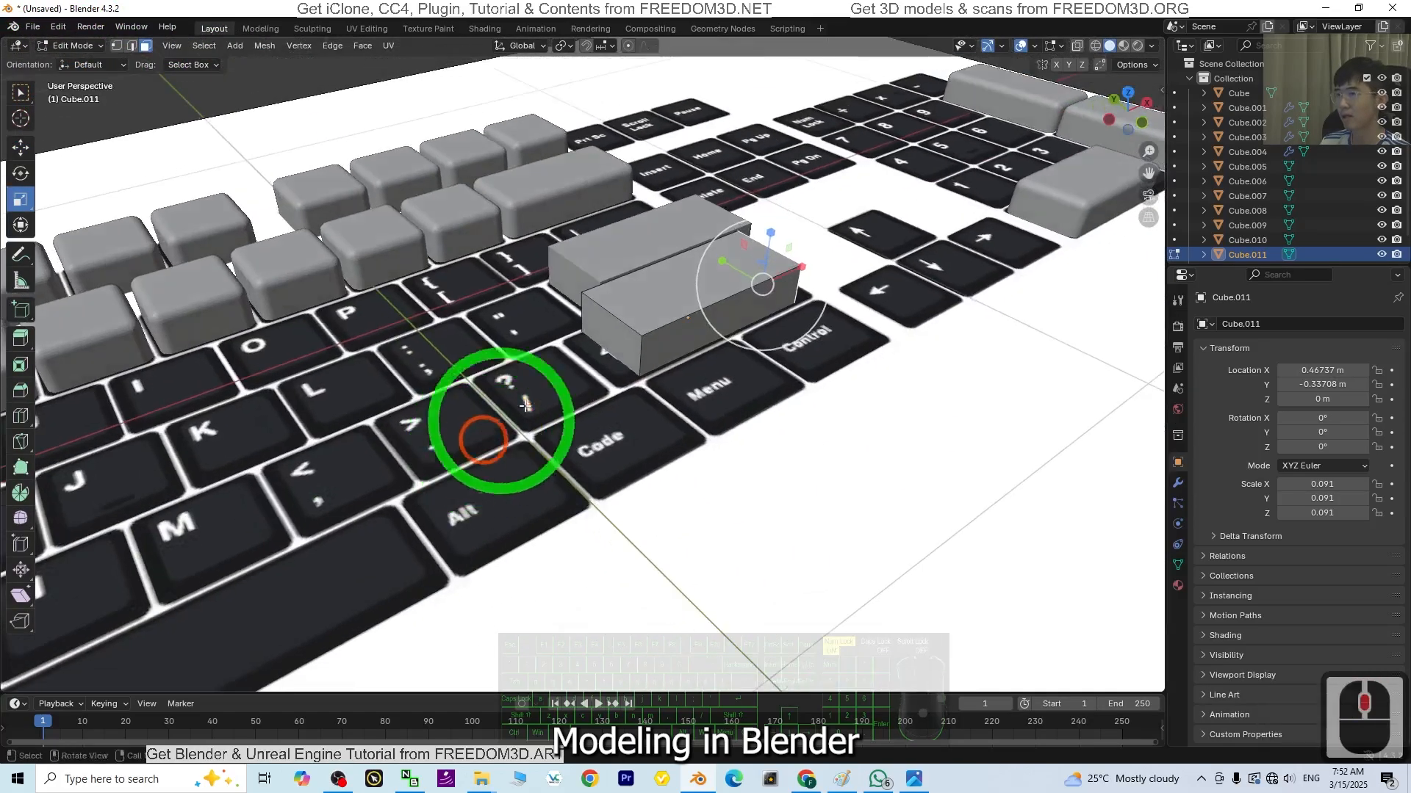
left_click(1128, 92)
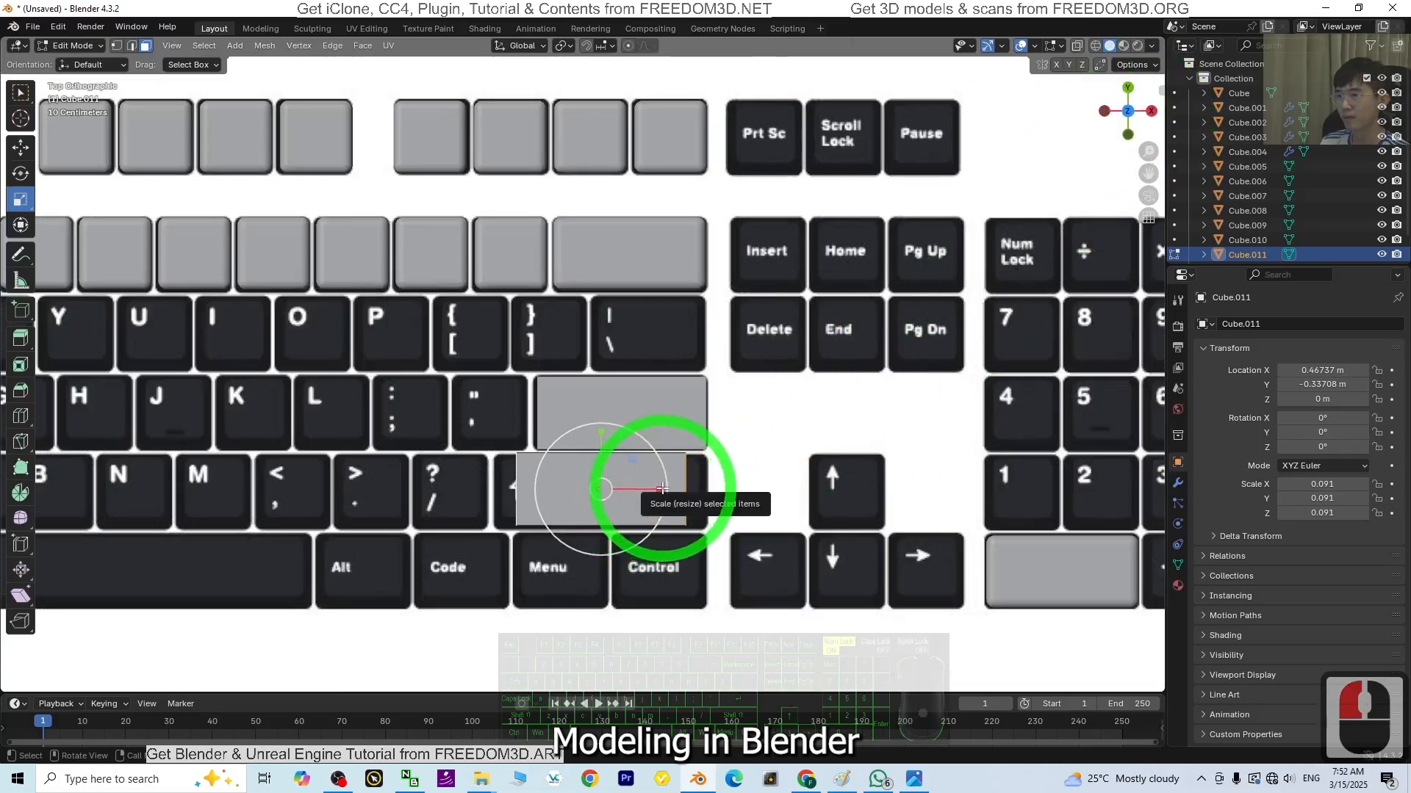
left_click_drag(662, 488, 677, 488)
scroll(646, 488, "down", 4)
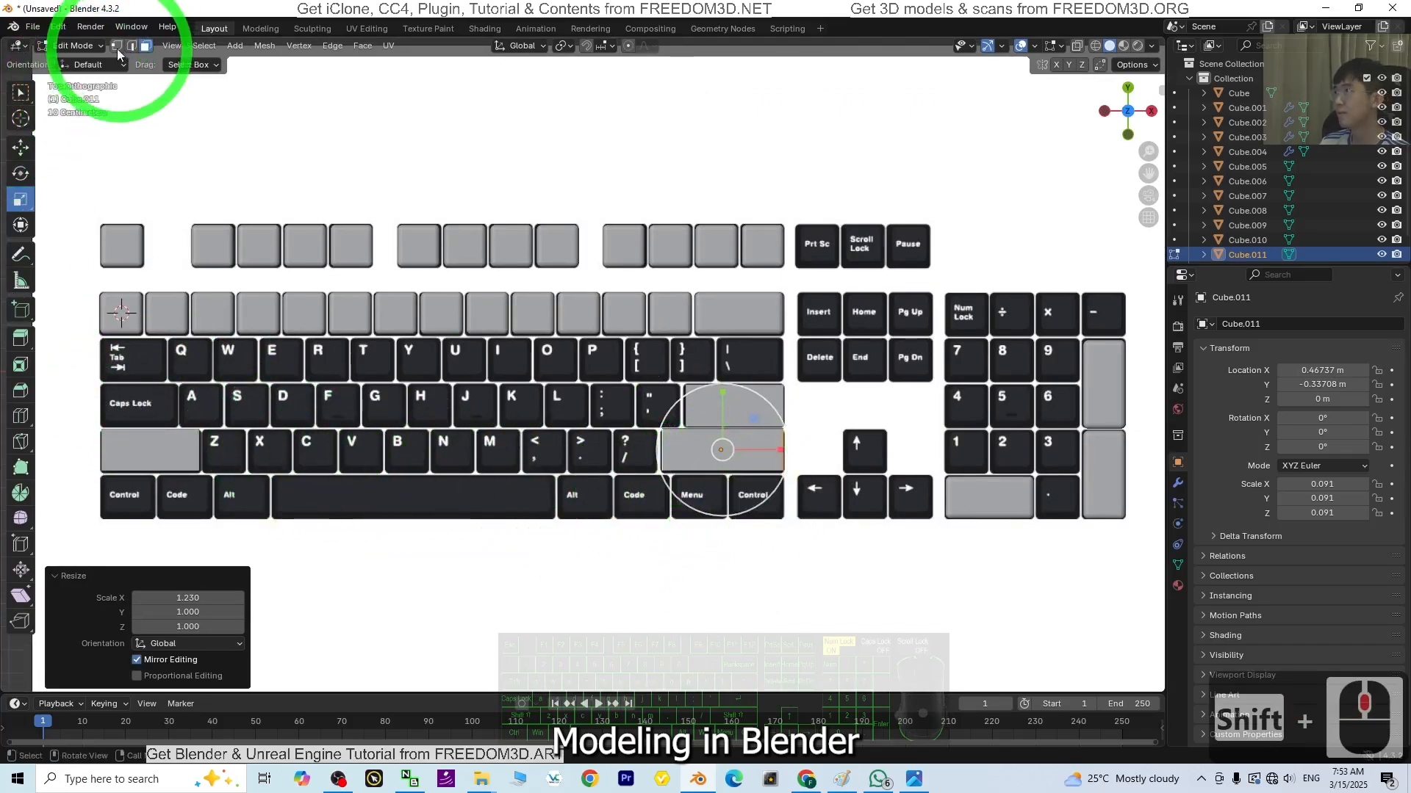
Step: Return to Object Mode and duplicate the Enter block about -2.564 m along X onto the Caps Lock key
left_click(74, 46)
left_click(74, 62)
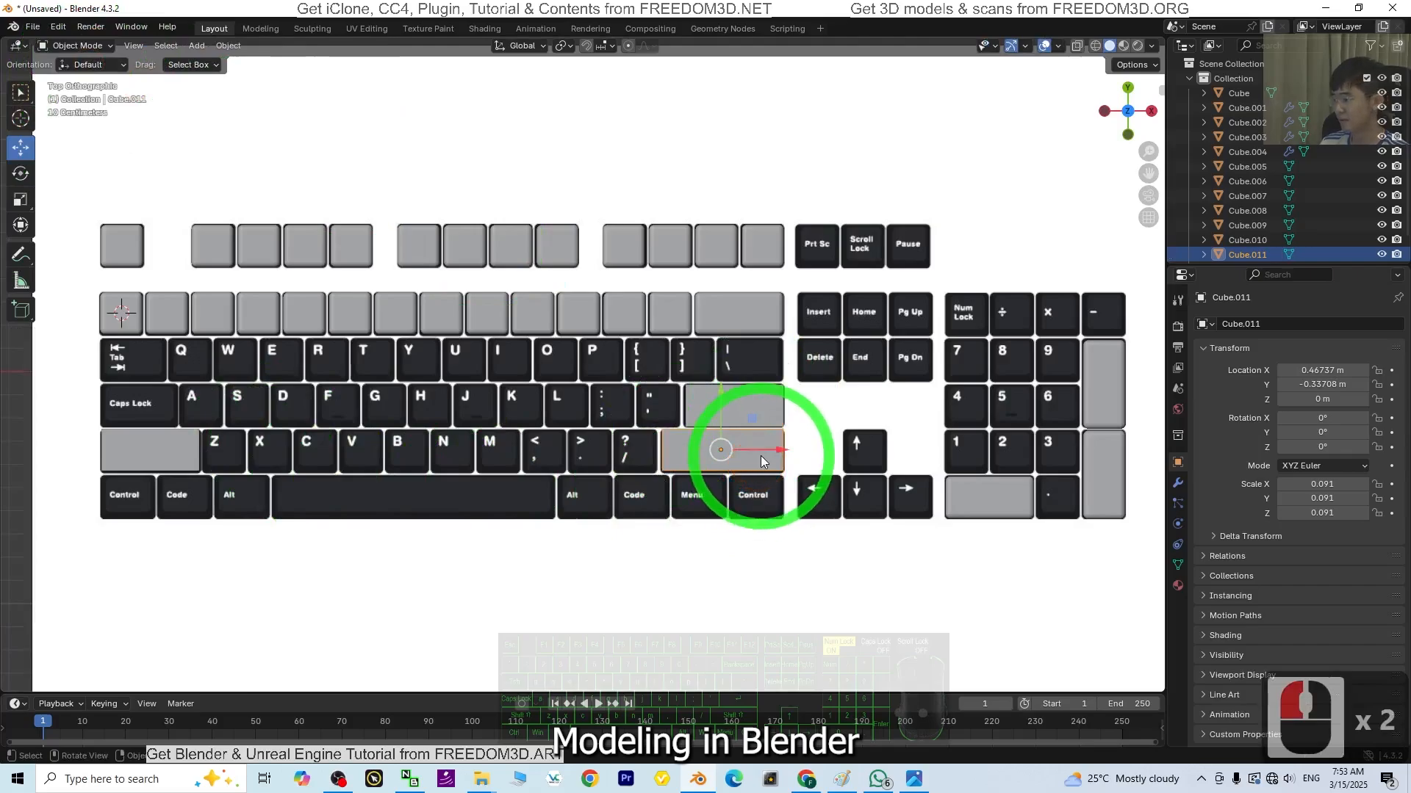
left_click(758, 416)
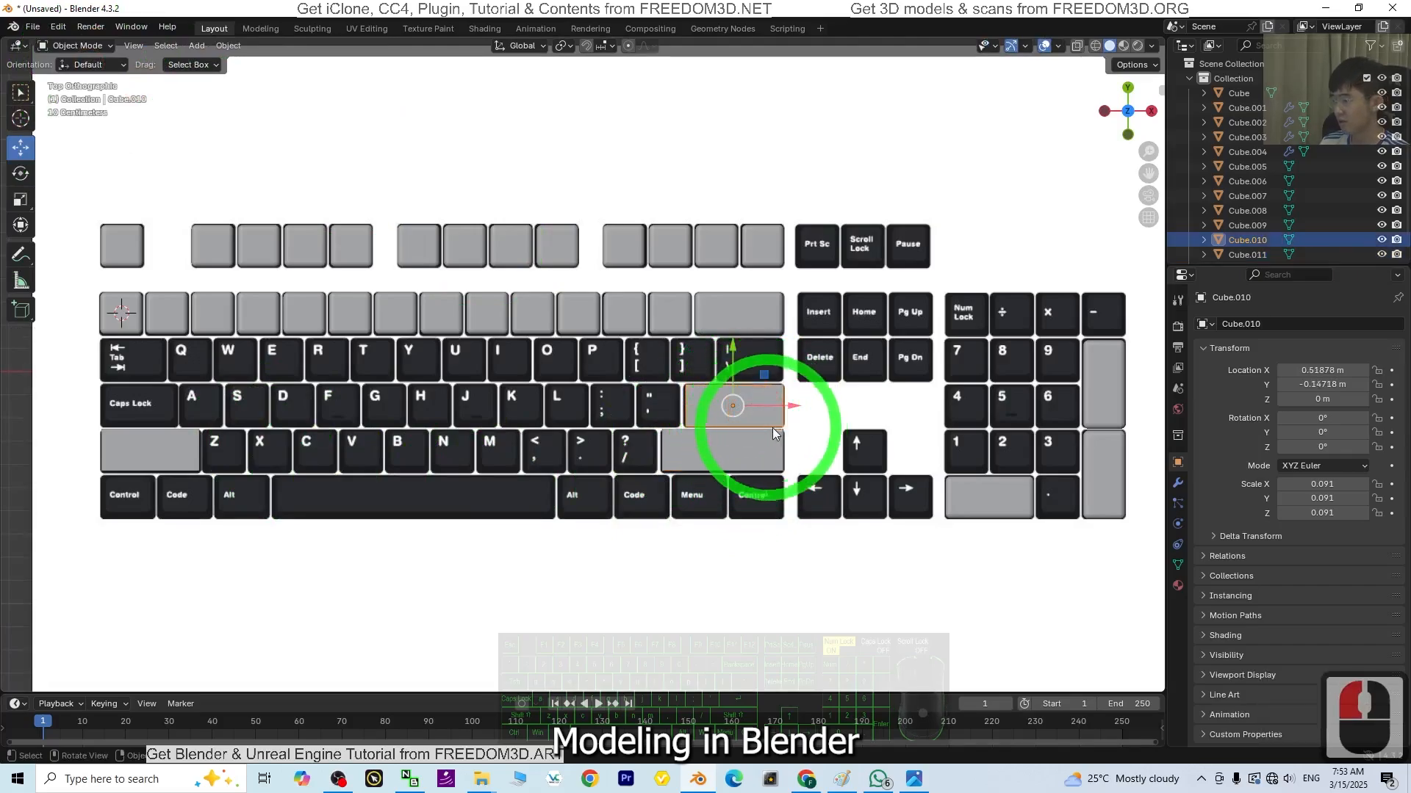
key("shift+d")
key("x")
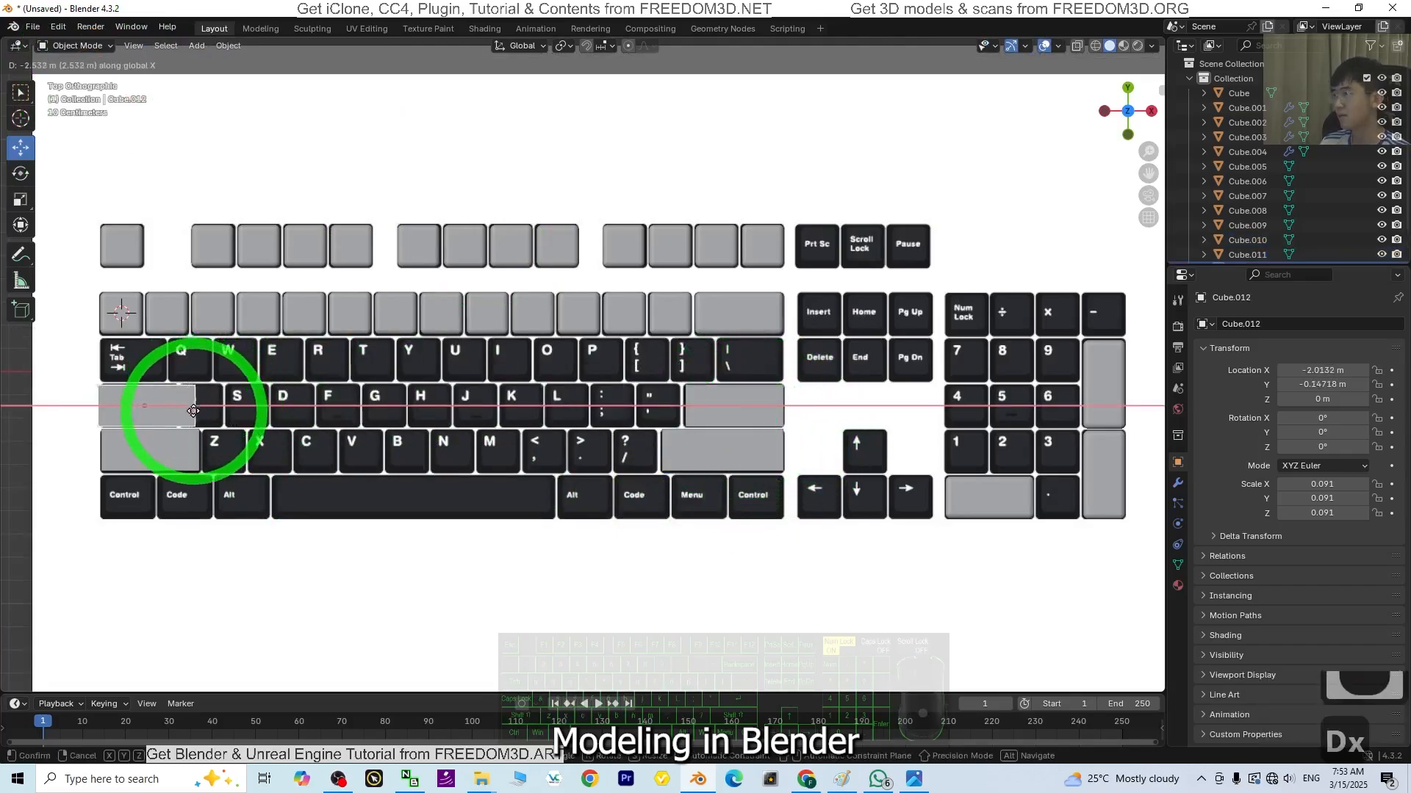
left_click(187, 410)
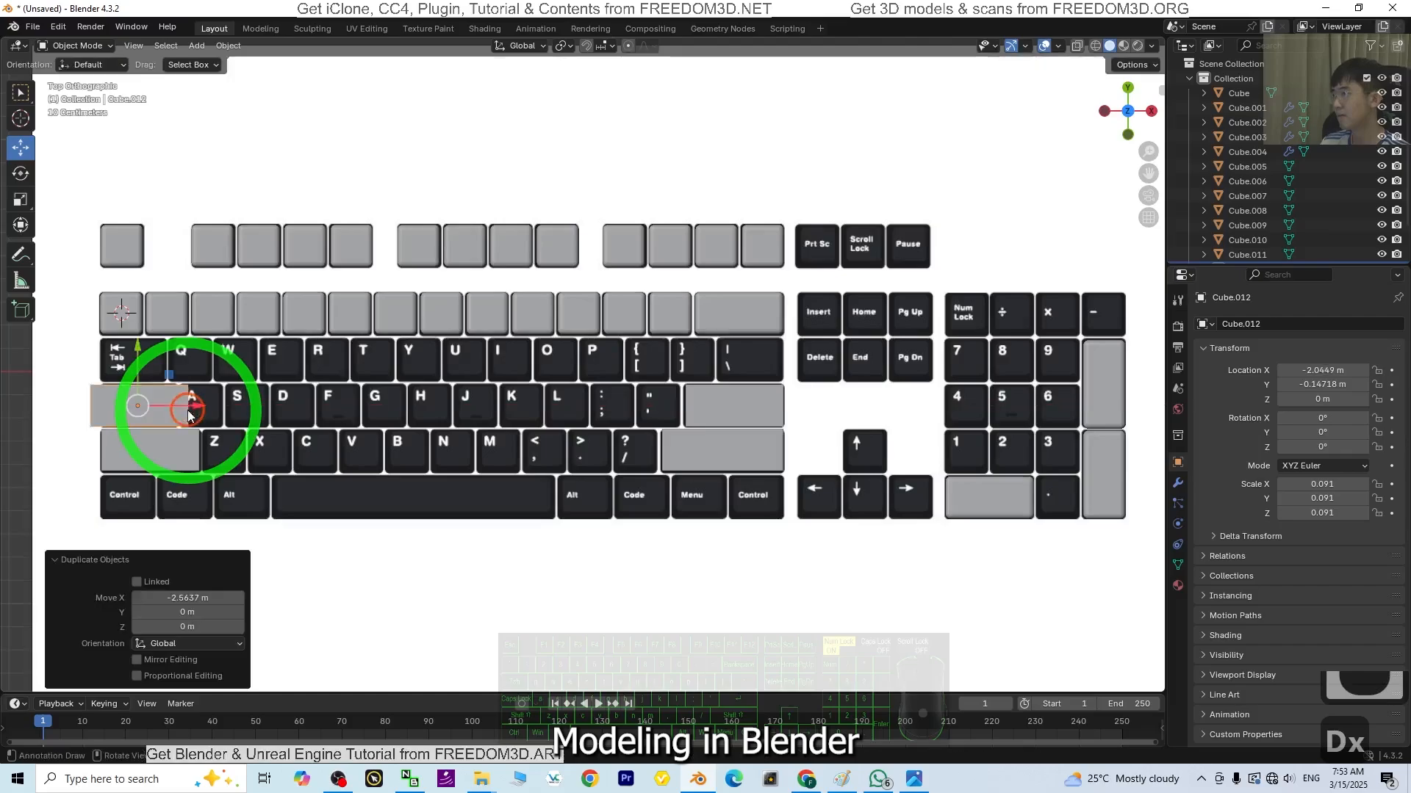
Step: In Edit Mode, scale the Caps Lock block's end faces to about 0.757 along X to fit the key's outline
left_click(73, 46)
left_click(82, 79)
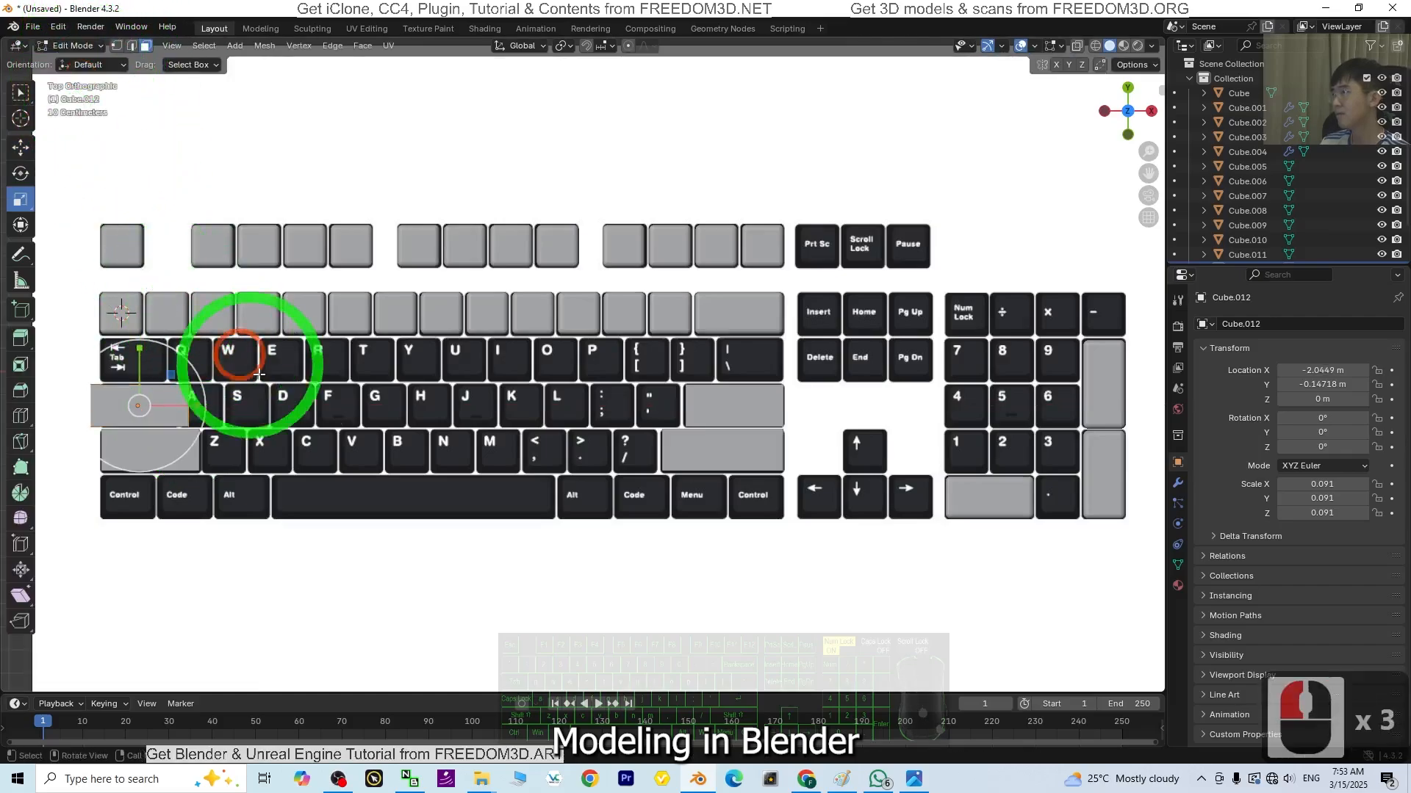
scroll(441, 408, "up", 3)
scroll(441, 472, "down", 2)
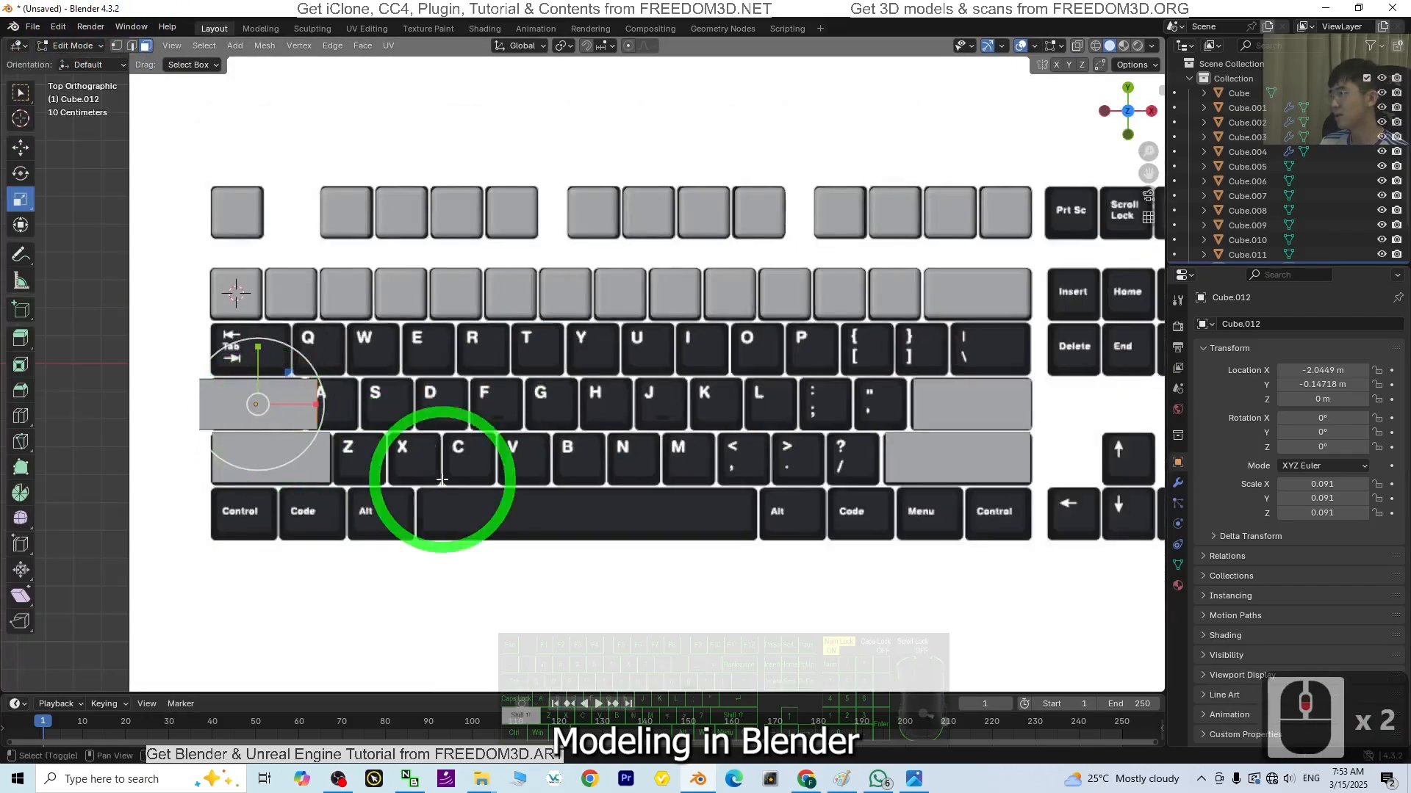
left_click_drag(358, 399, 347, 399, "shift")
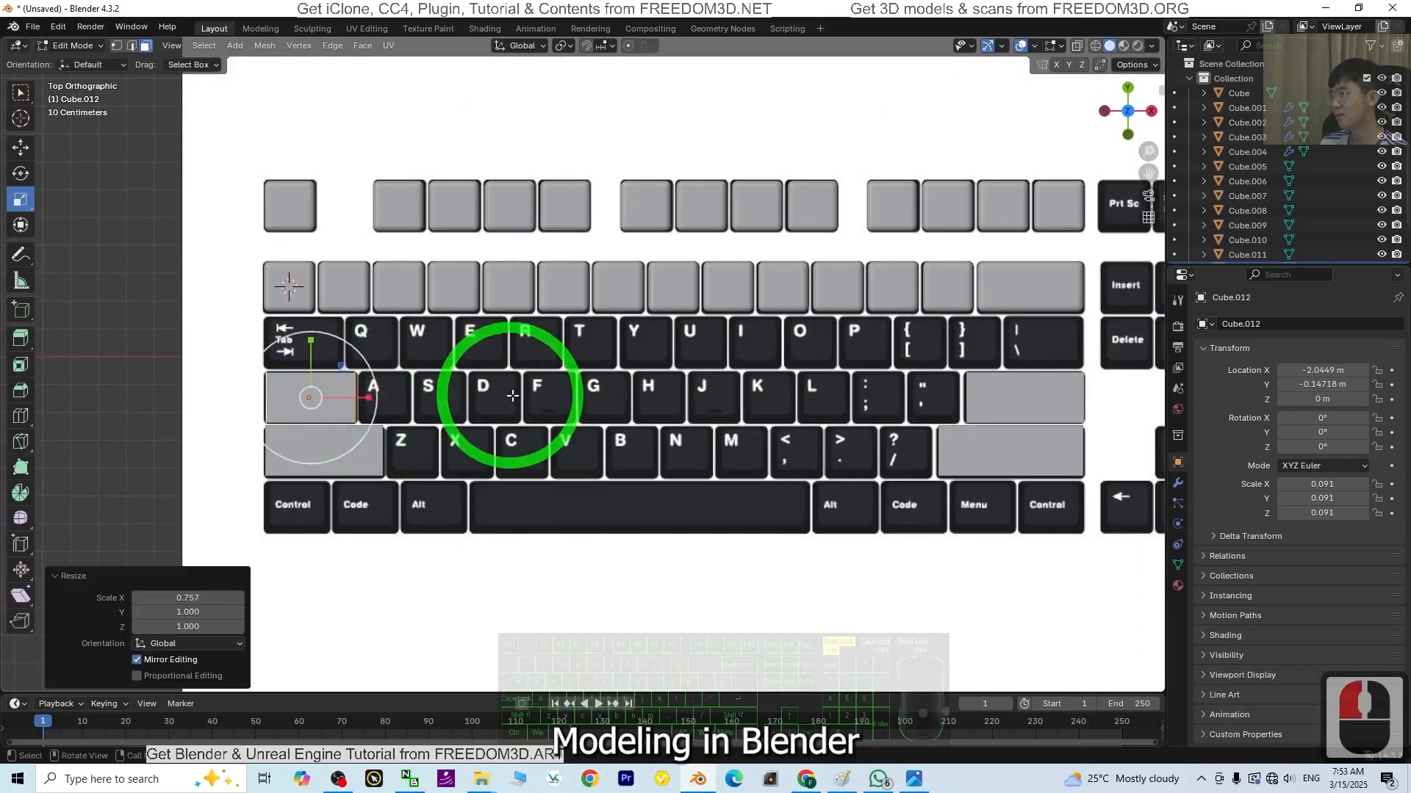
Step: In Object Mode and top view, duplicate the Enter block about 0.069 m along X and 0.2 m along Y onto the backslash key
middle_click_drag(643, 463, 683, 557)
middle_click_drag(790, 474, 514, 485, "shift")
middle_click_drag(743, 607, 875, 321)
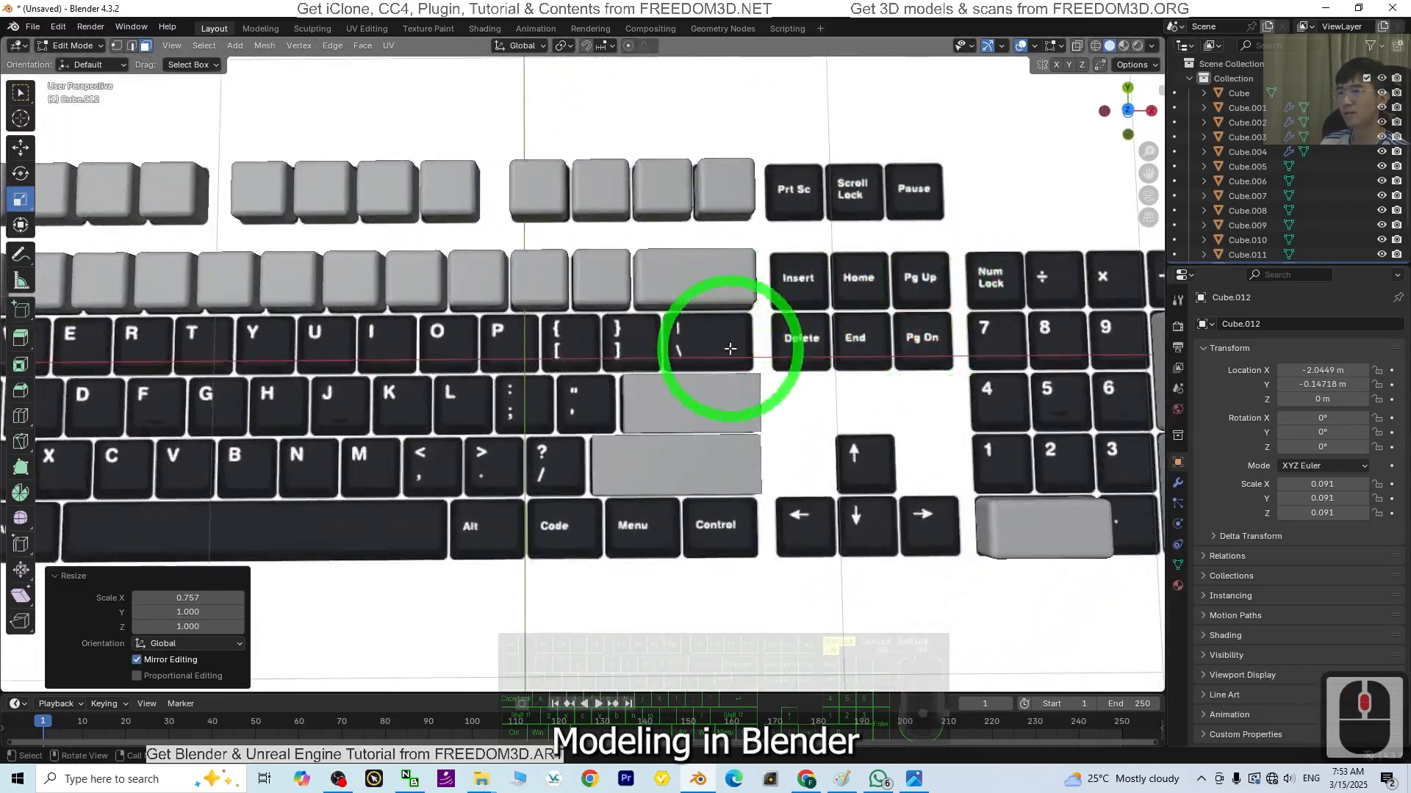
left_click(684, 407)
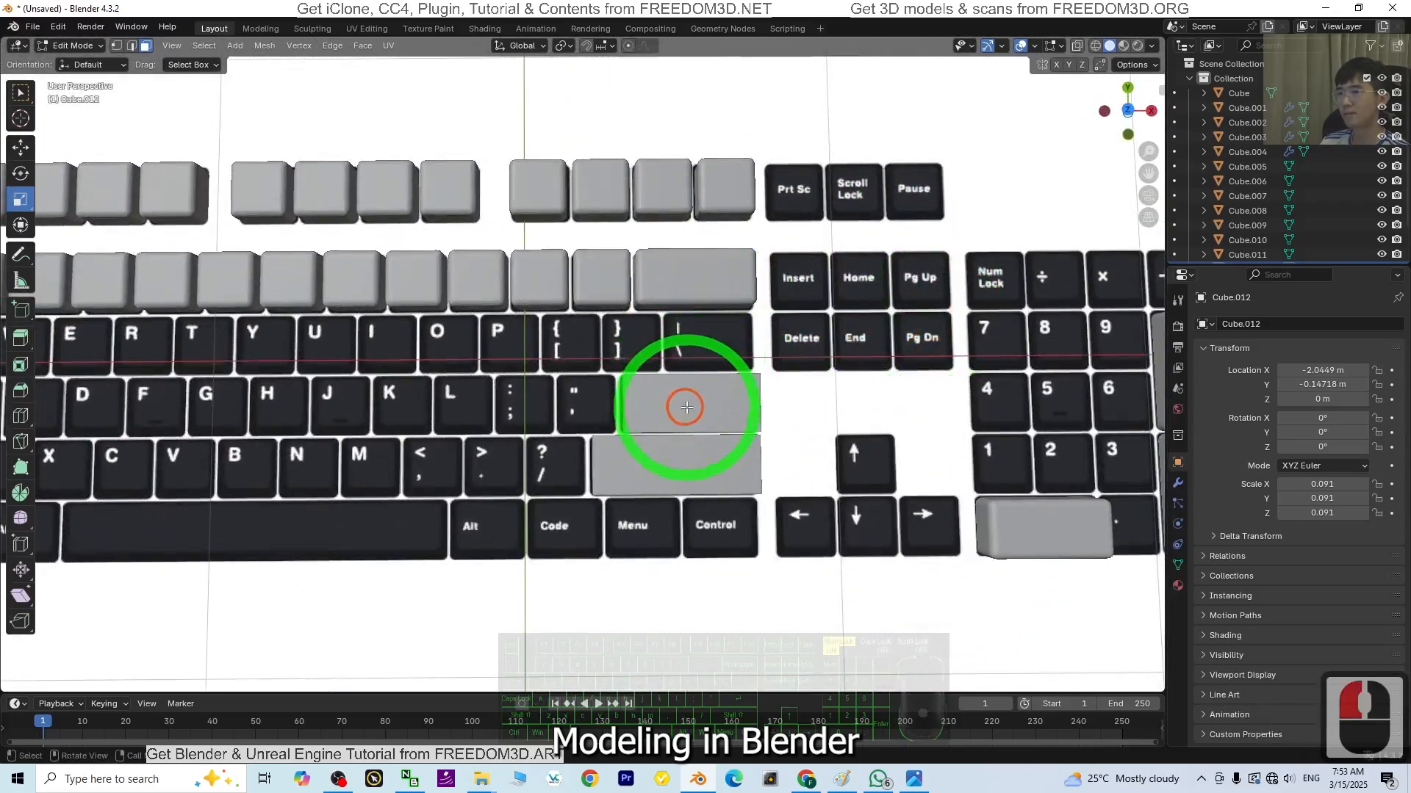
left_click(79, 48)
left_click(80, 62)
left_click(705, 419)
middle_click_drag(870, 415, 791, 444, "shift")
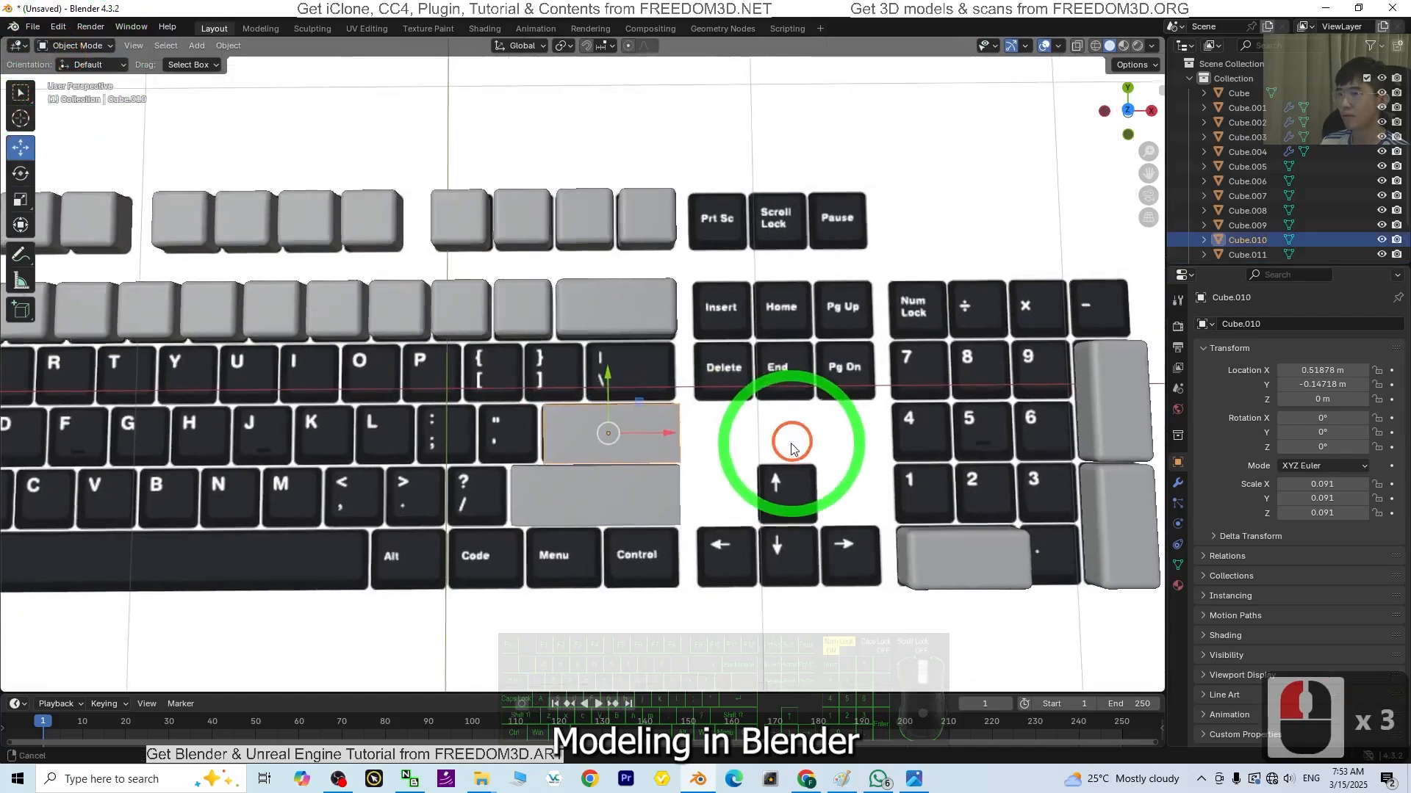
left_click(1127, 111)
left_click(584, 432)
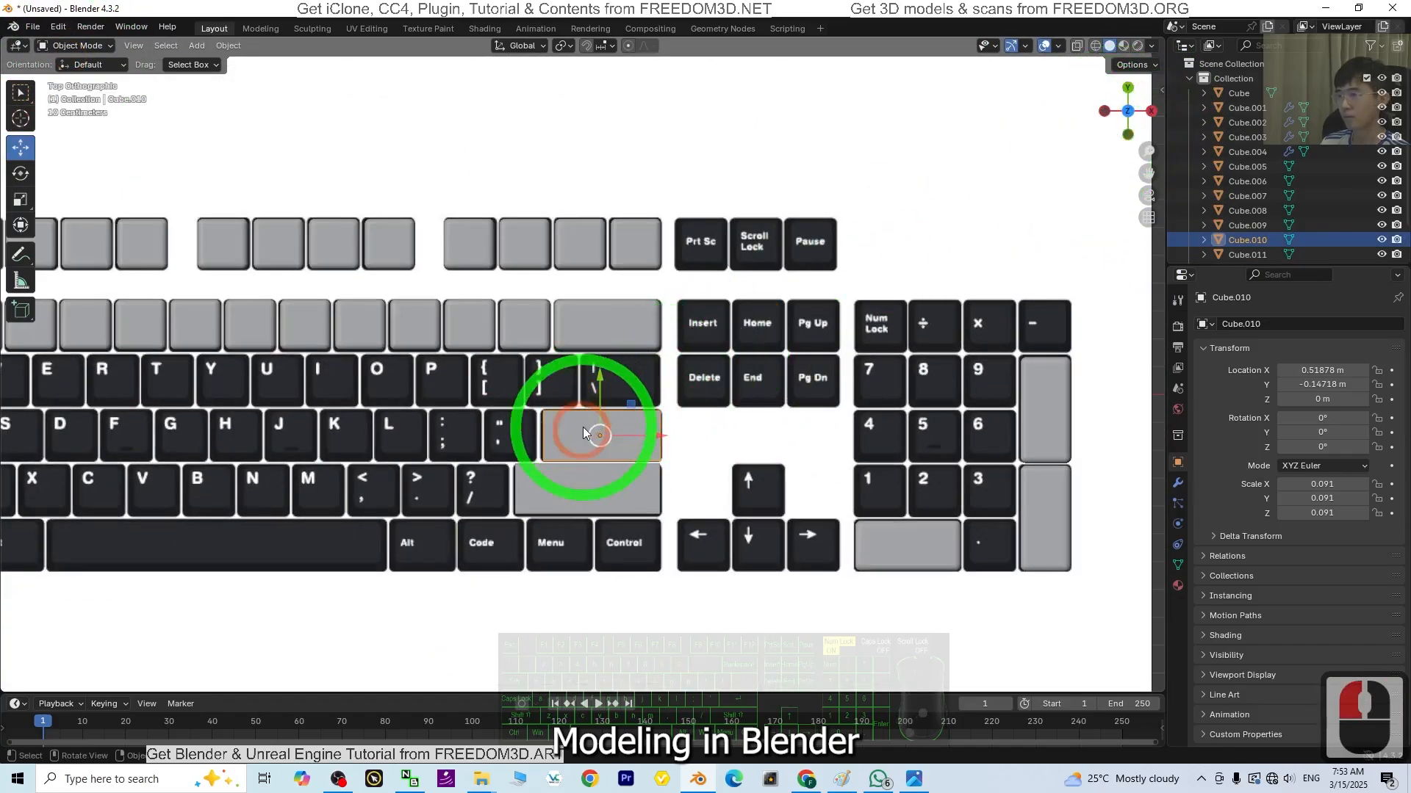
key("shift+d")
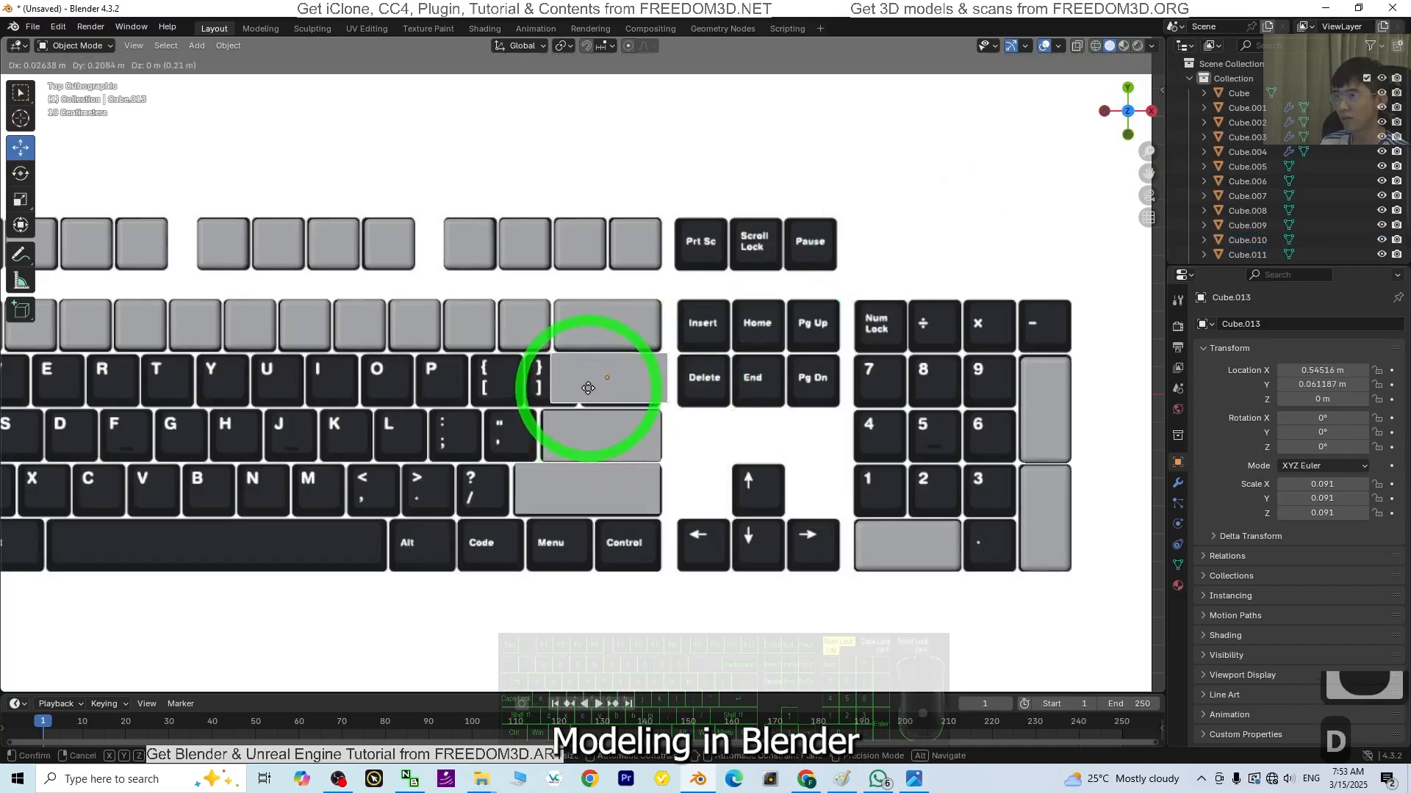
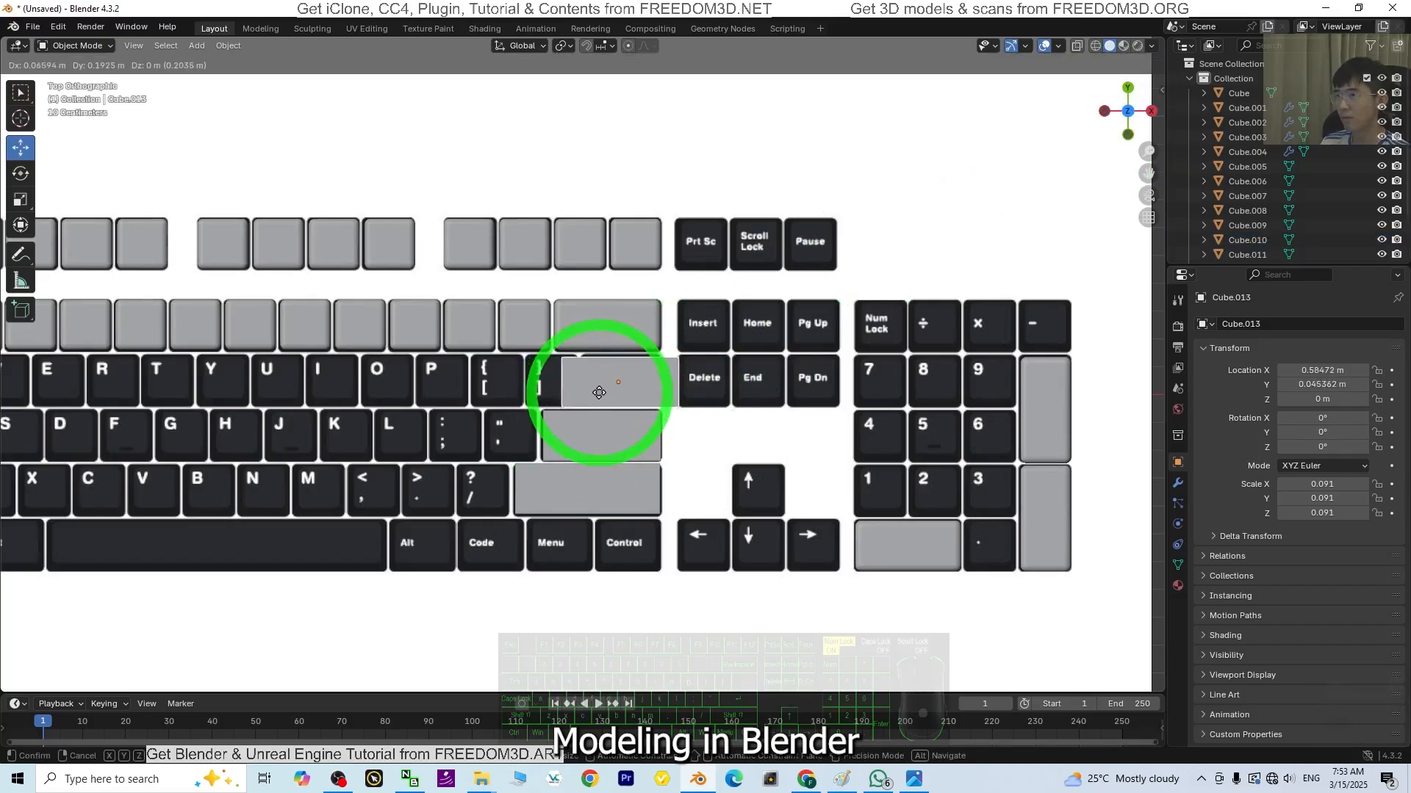
left_click(600, 390)
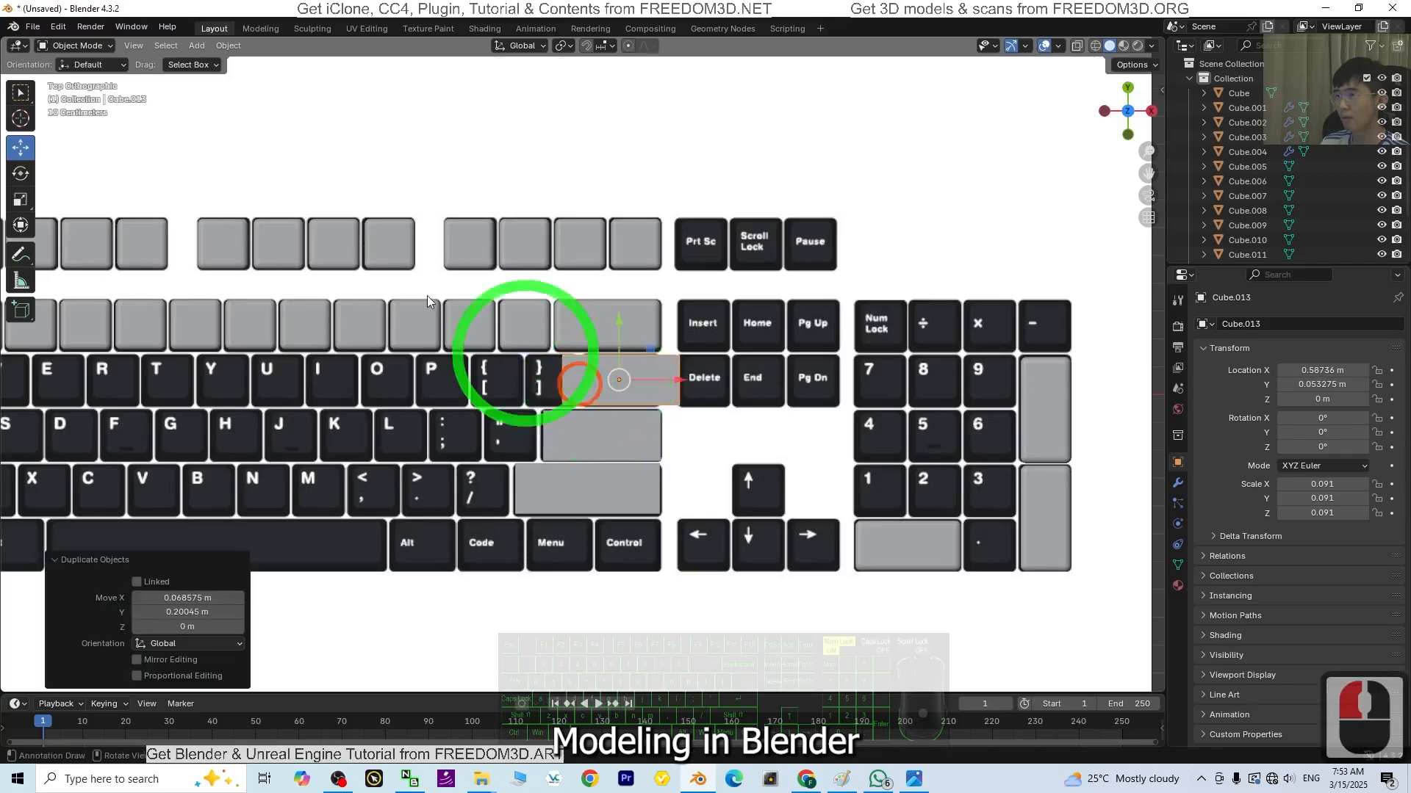
Step: In Edit Mode, scale the backslash block's end faces to about 0.665 along X to fit the key's outline
left_click(77, 46)
left_click(83, 77)
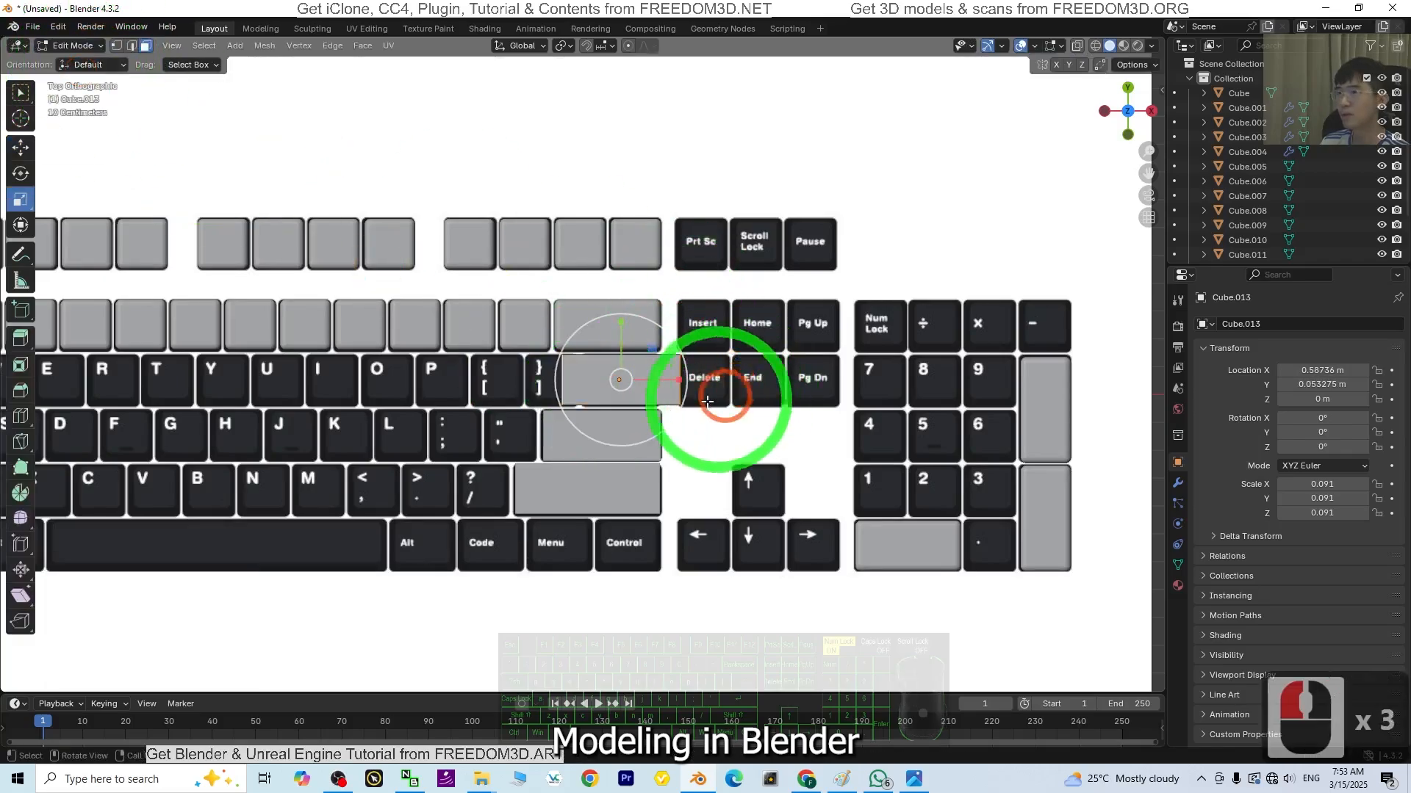
left_click_drag(717, 381, 661, 378)
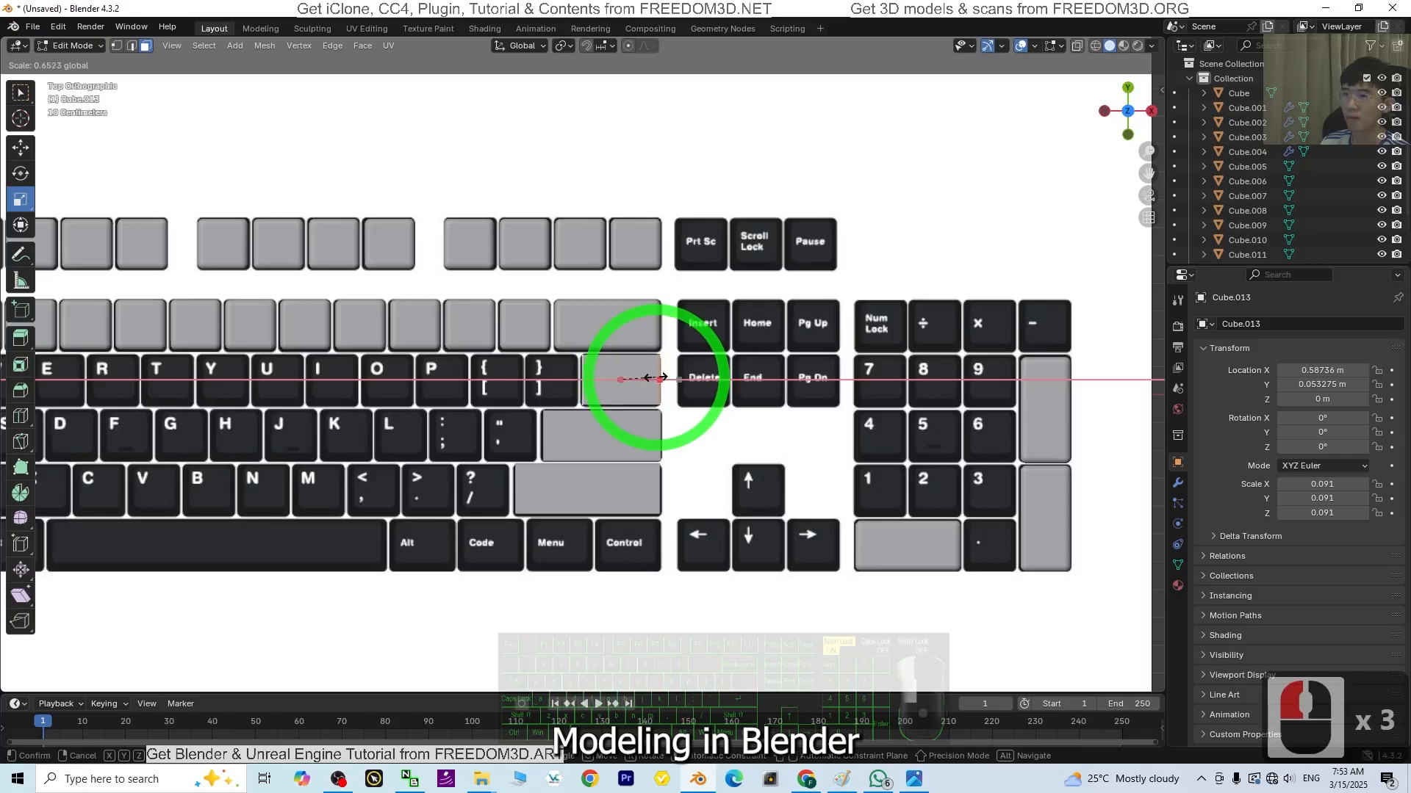
left_click_drag(654, 379, 654, 382)
Step: Return to Object Mode and duplicate the backslash block about -2.667 m along X onto the Tab key
scroll(655, 403, "down", 5)
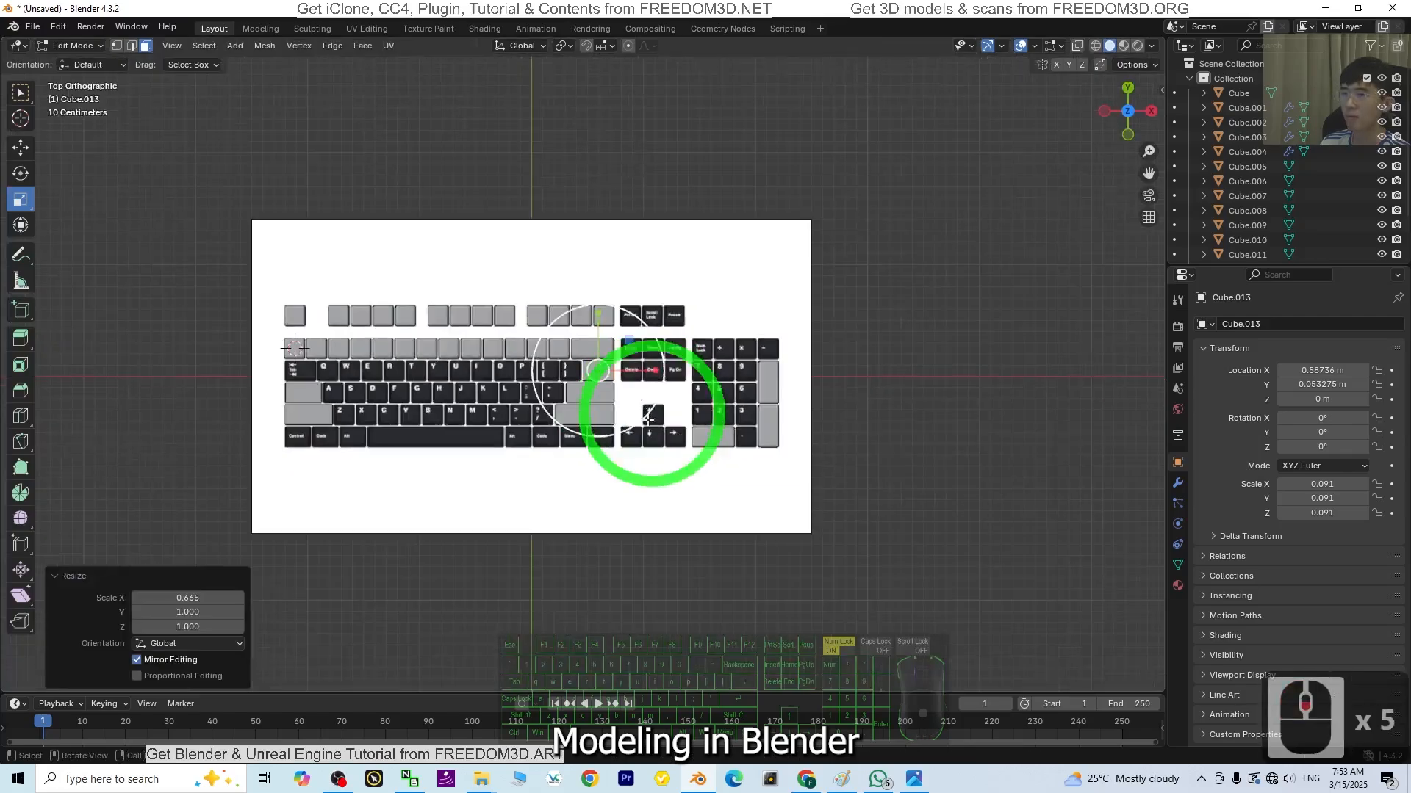
middle_click_drag(526, 498, 658, 542)
scroll(665, 515, "up", 2)
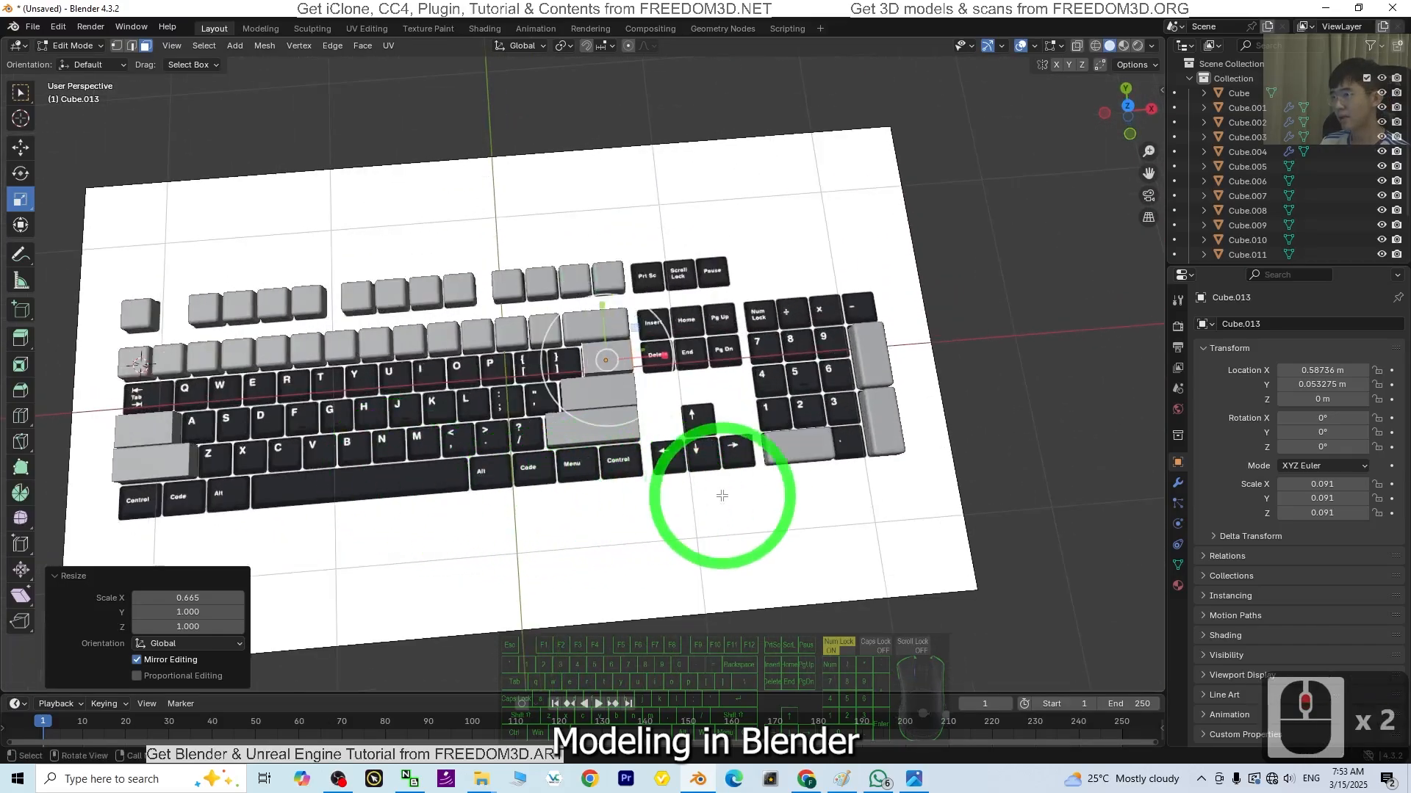
scroll(672, 477, "up", 2)
middle_click_drag(542, 449, 745, 491, "shift")
middle_click_drag(668, 477, 671, 499)
middle_click_drag(412, 506, 580, 490, "shift")
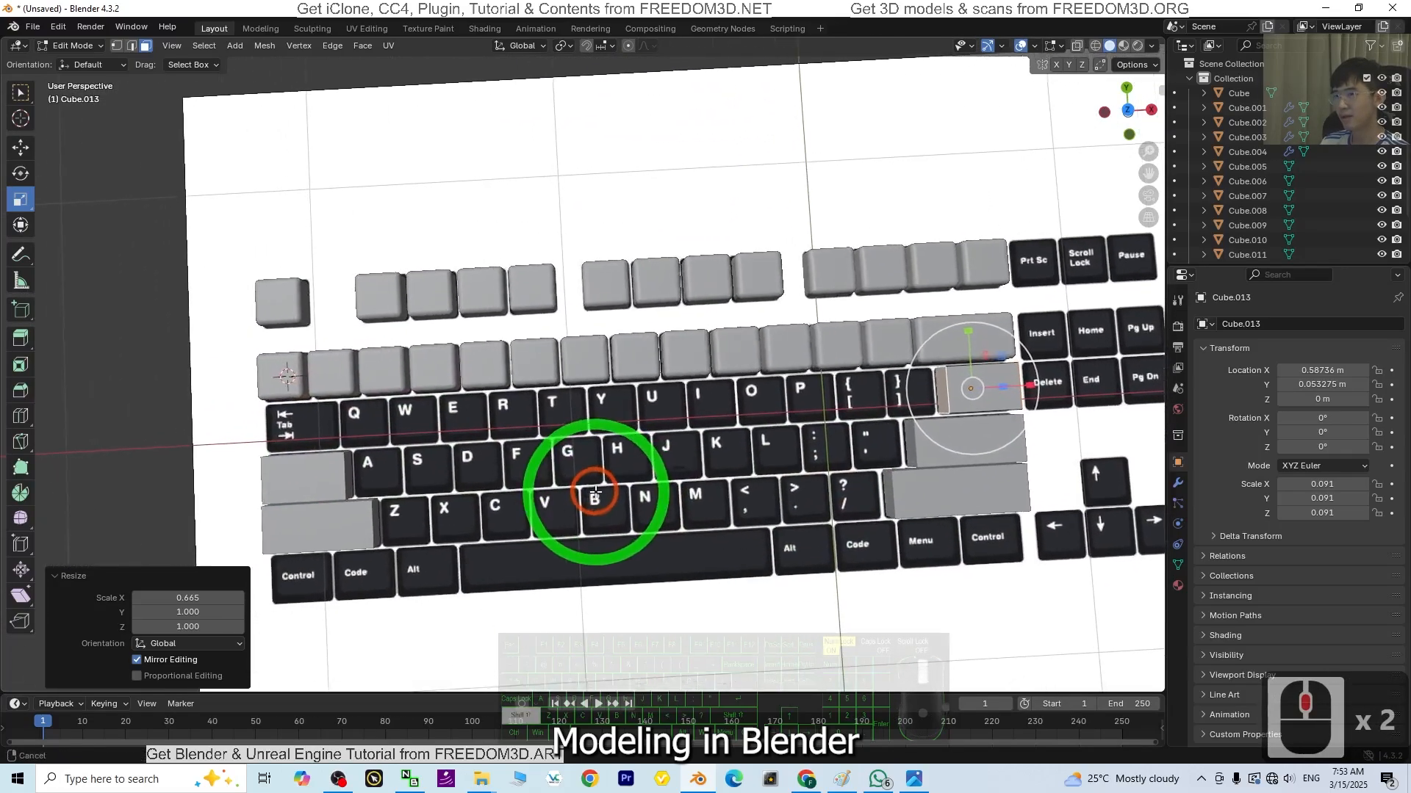
left_click(93, 50)
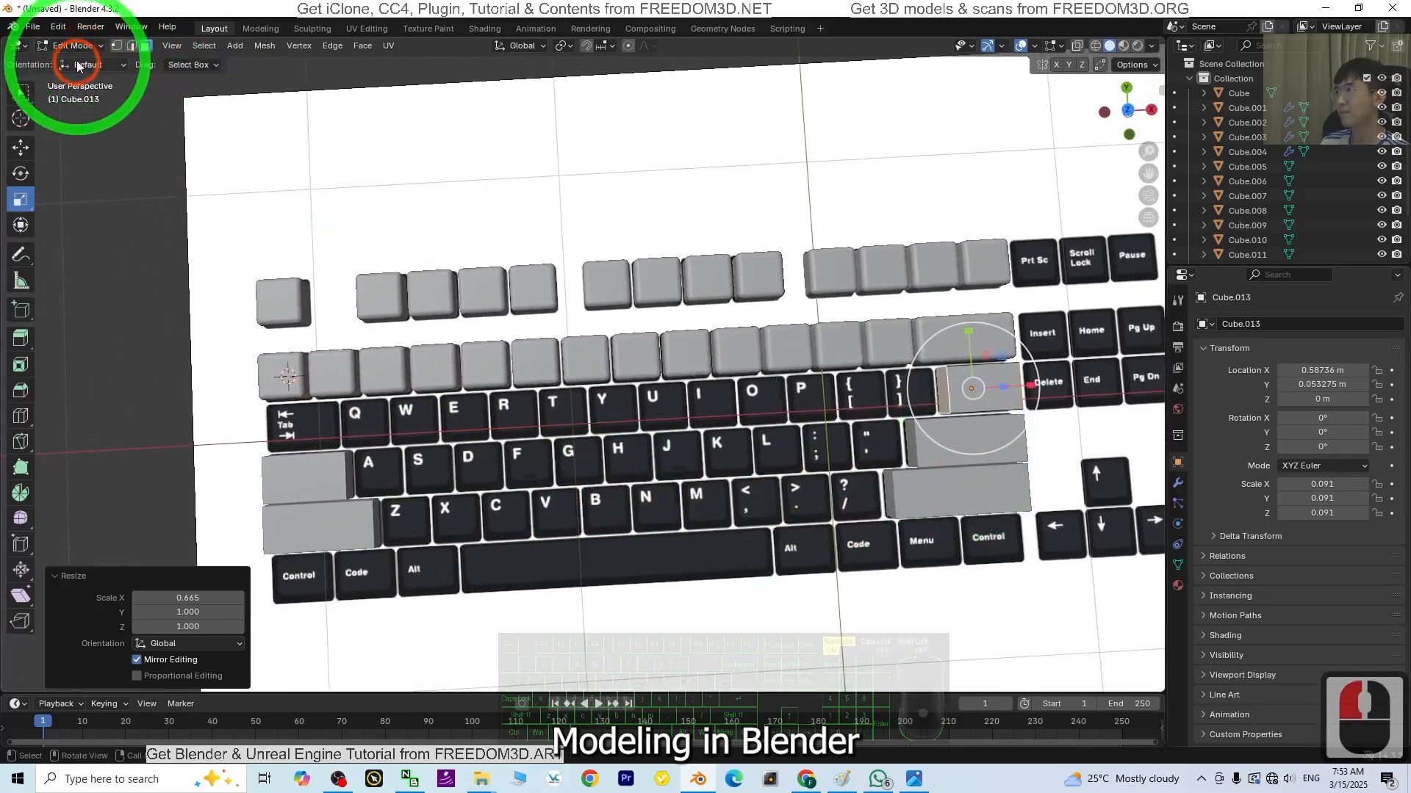
left_click(74, 64)
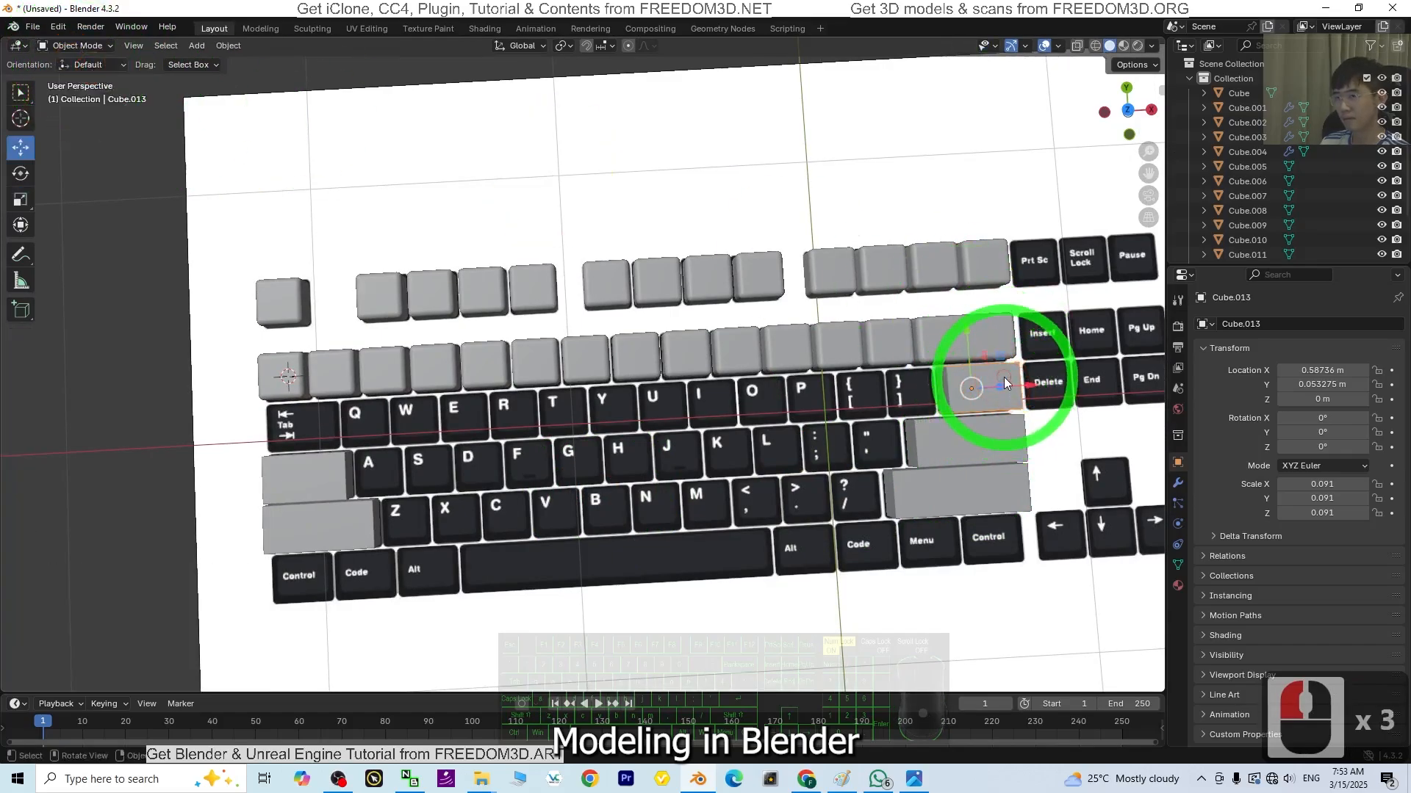
key("shift+d")
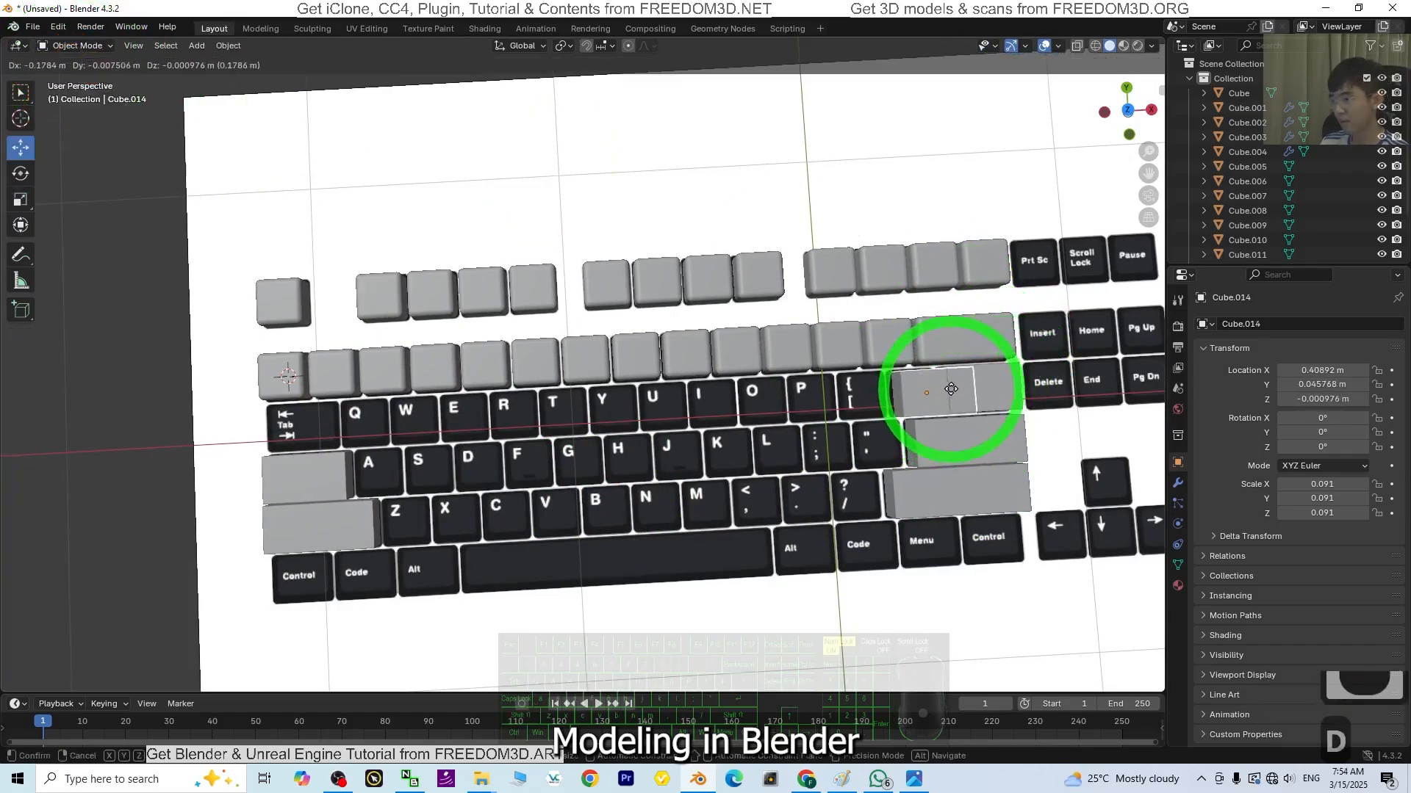
key("x")
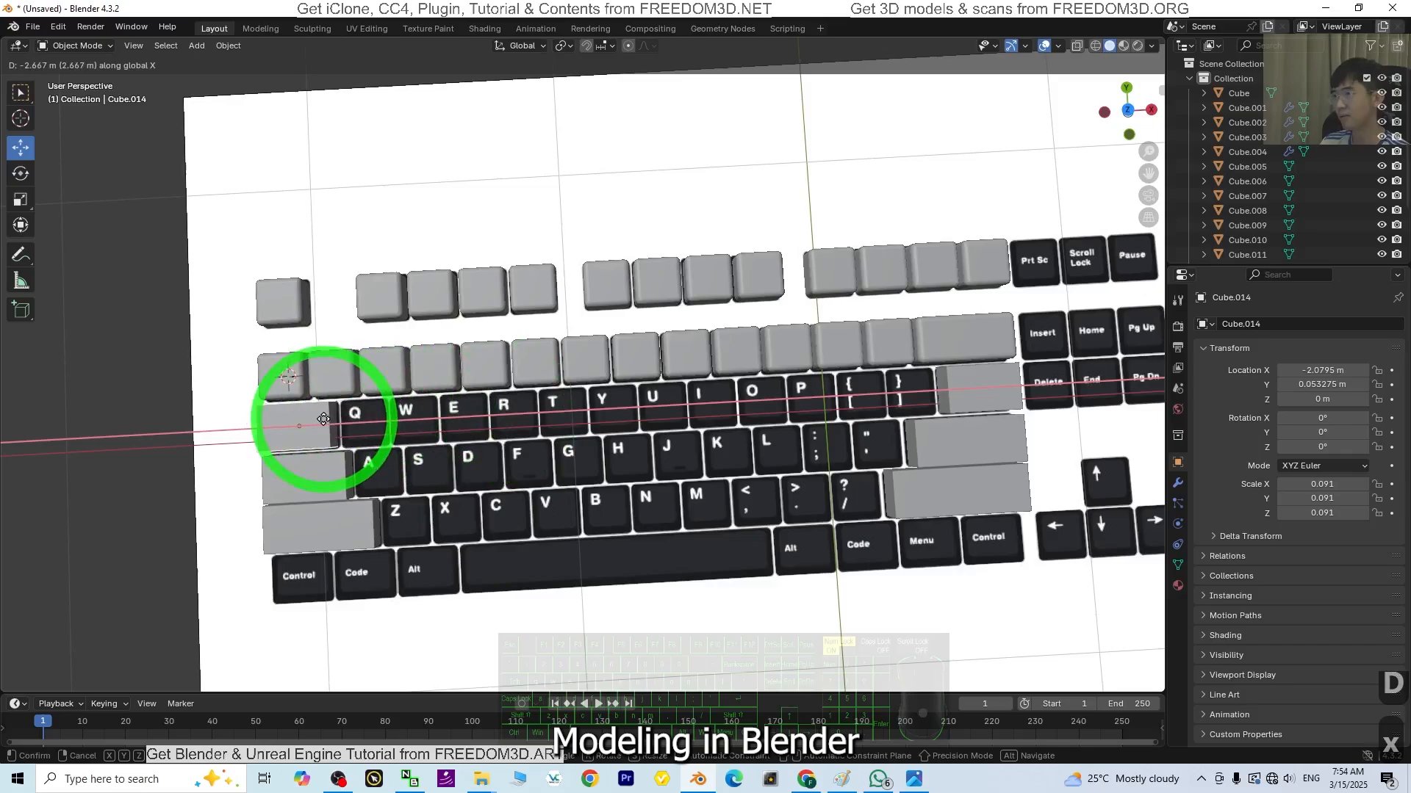
left_click(323, 419)
Step: In top view, move the Tab block about 0.009 m along X to align it with the key
left_click(1127, 116)
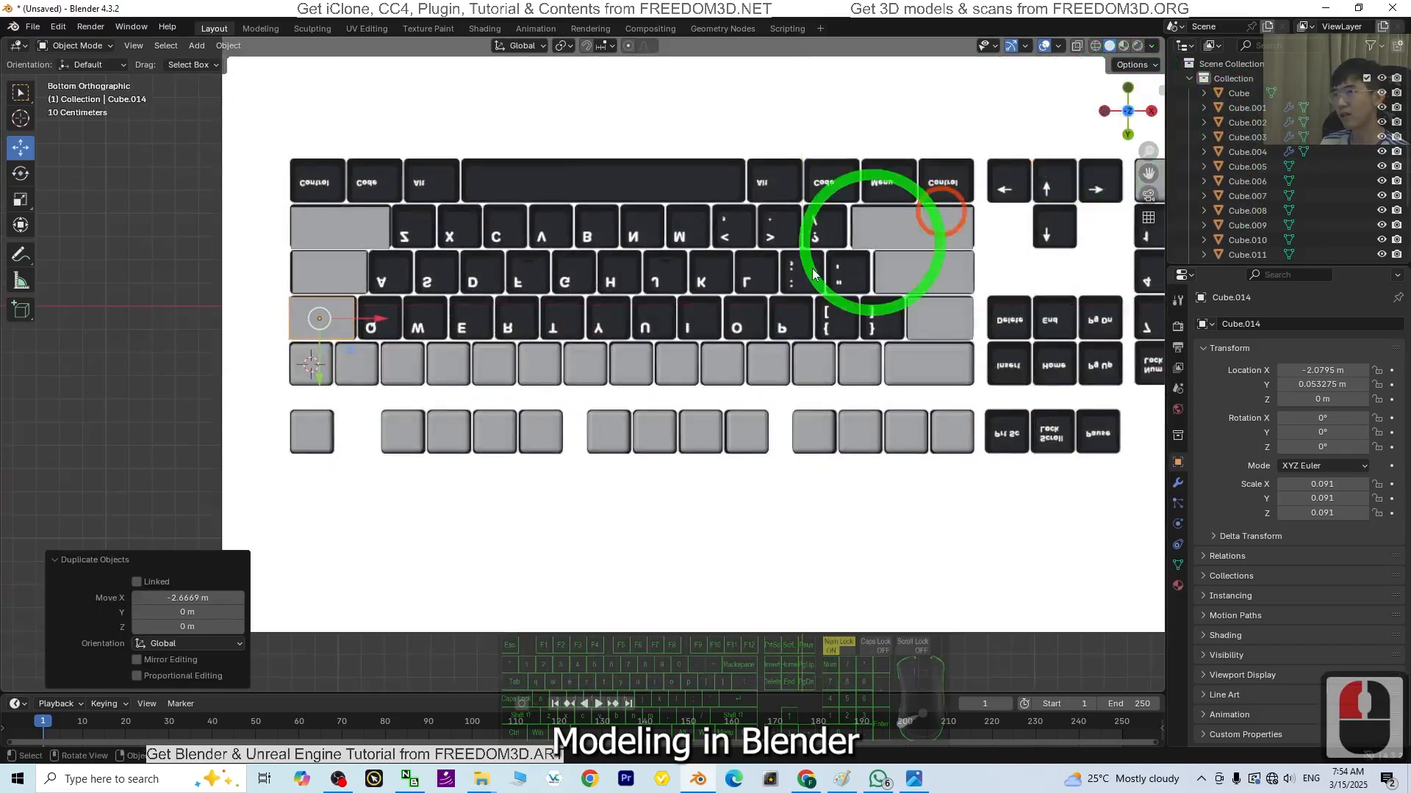
scroll(511, 350, "up", 2)
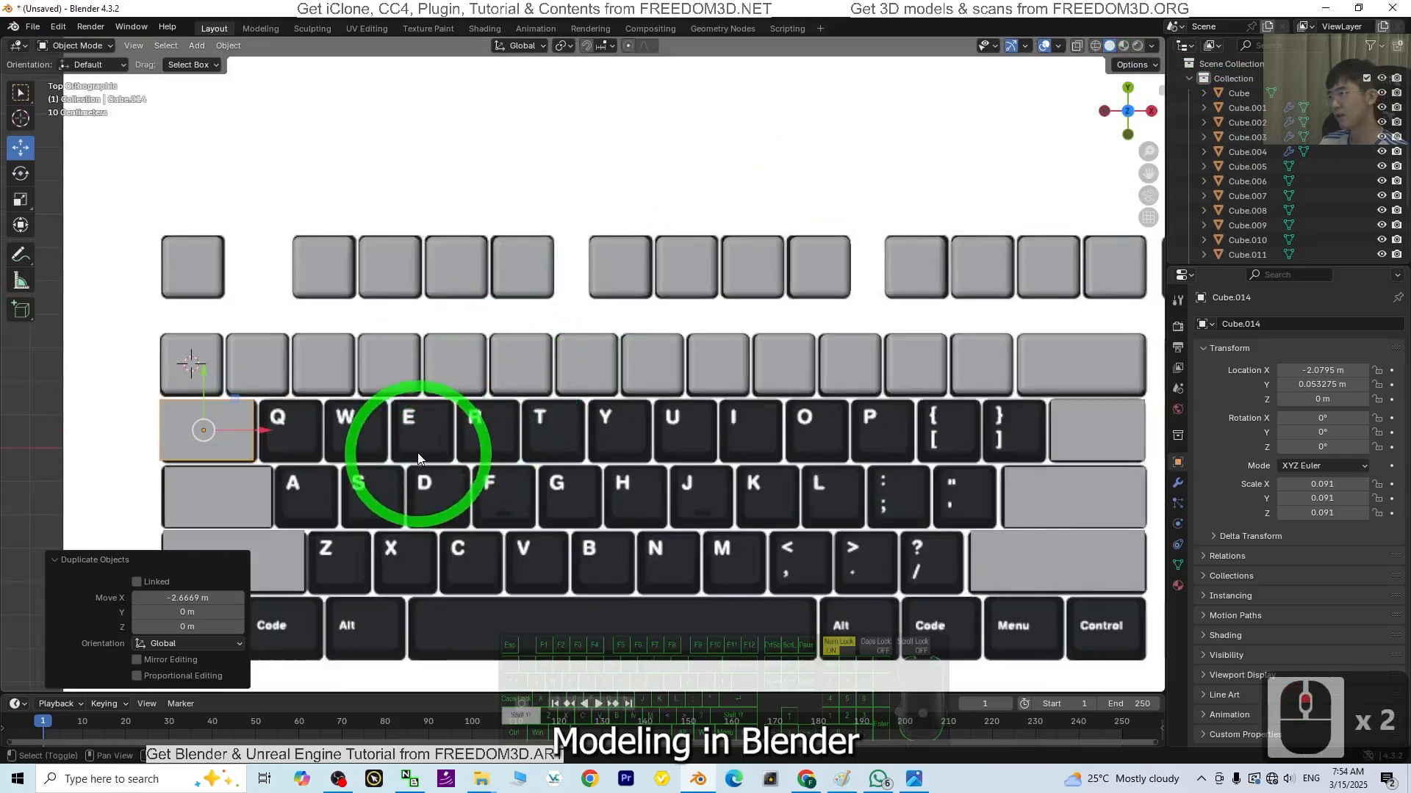
middle_click_drag(491, 462, 725, 471, "shift")
scroll(491, 448, "up", 2)
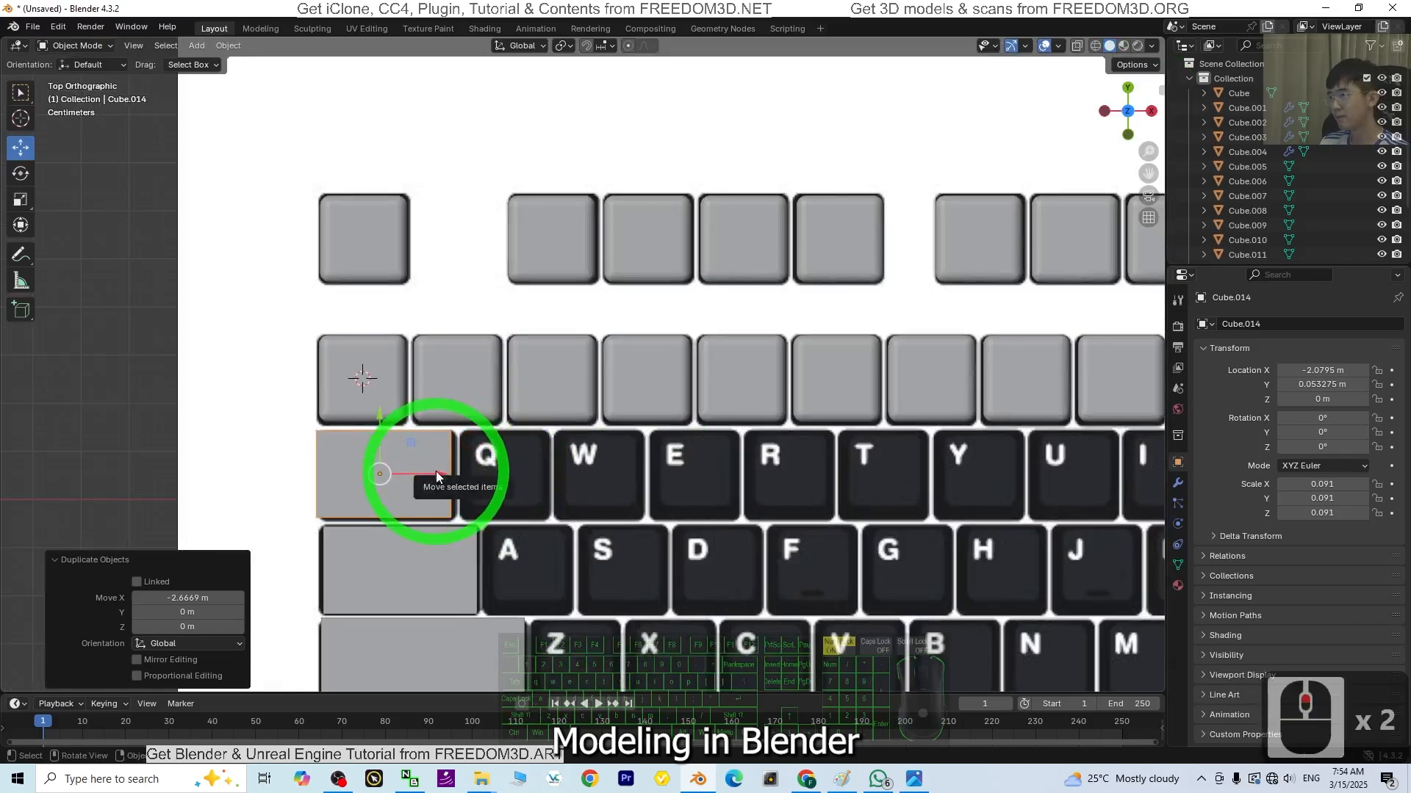
left_click_drag(435, 471, 447, 467)
Step: Duplicate the Tab block about -0.025 m along X and -0.592 m along Y onto the left Control key
scroll(945, 469, "down", 6)
middle_click_drag(945, 468, 773, 436, "shift")
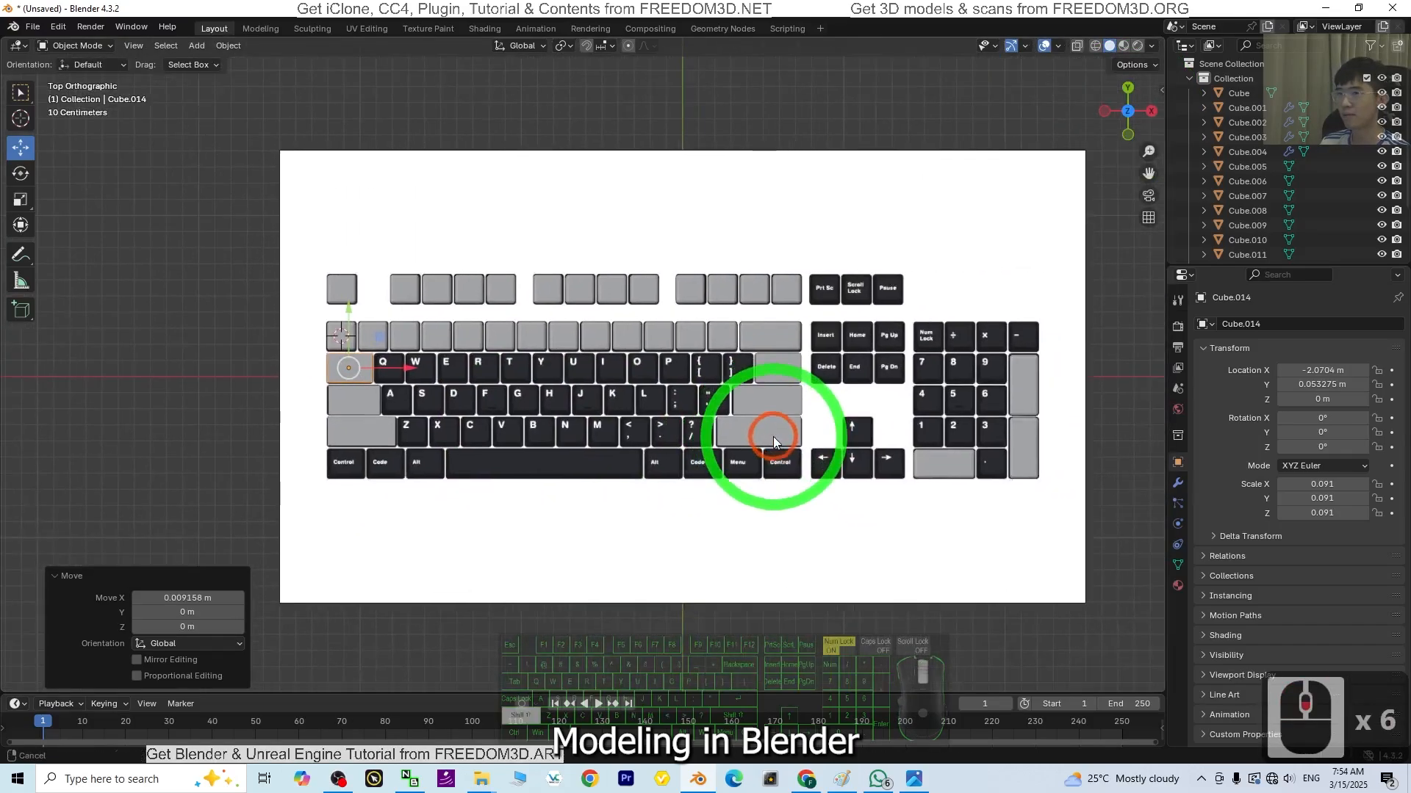
scroll(928, 598, "up", 2)
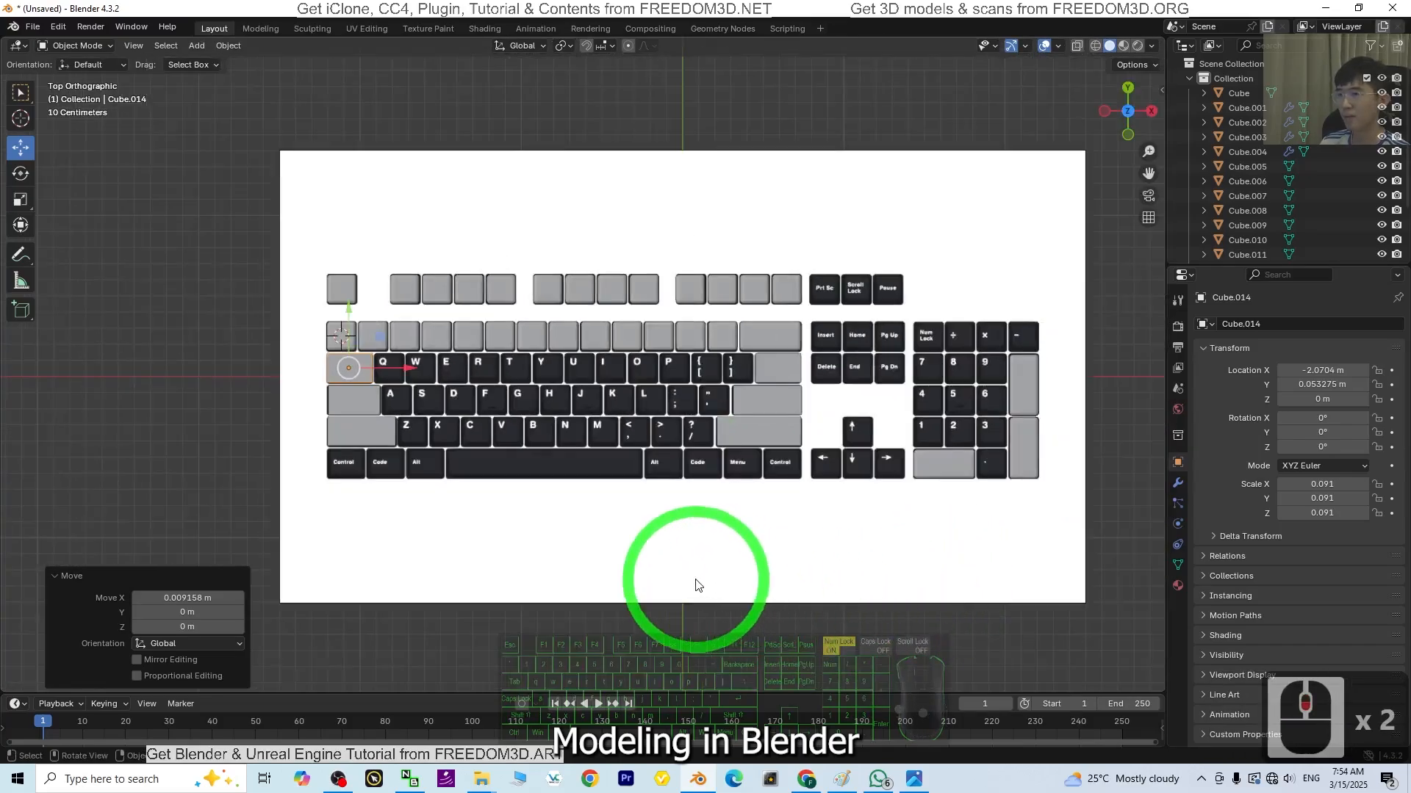
scroll(811, 564, "up", 2)
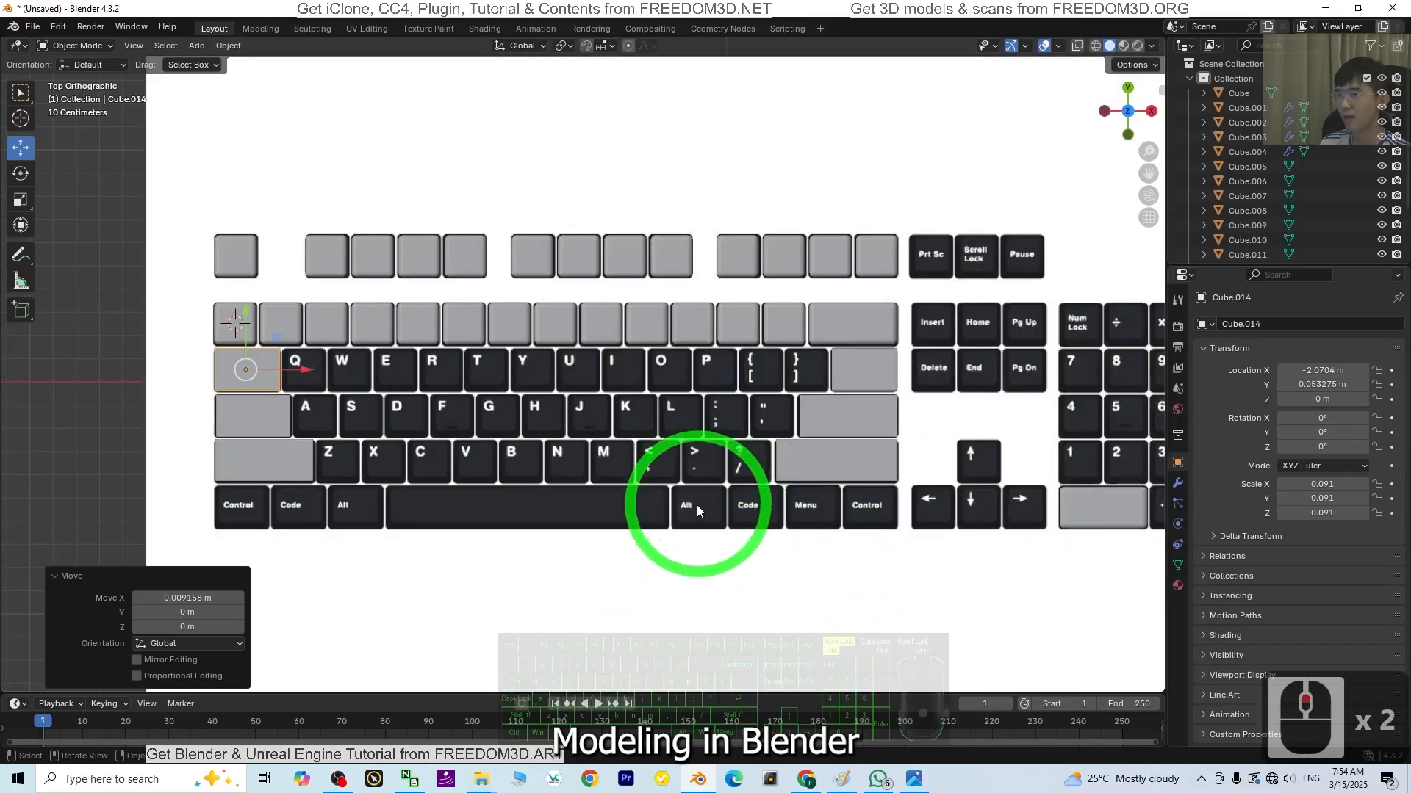
scroll(881, 579, "down", 2)
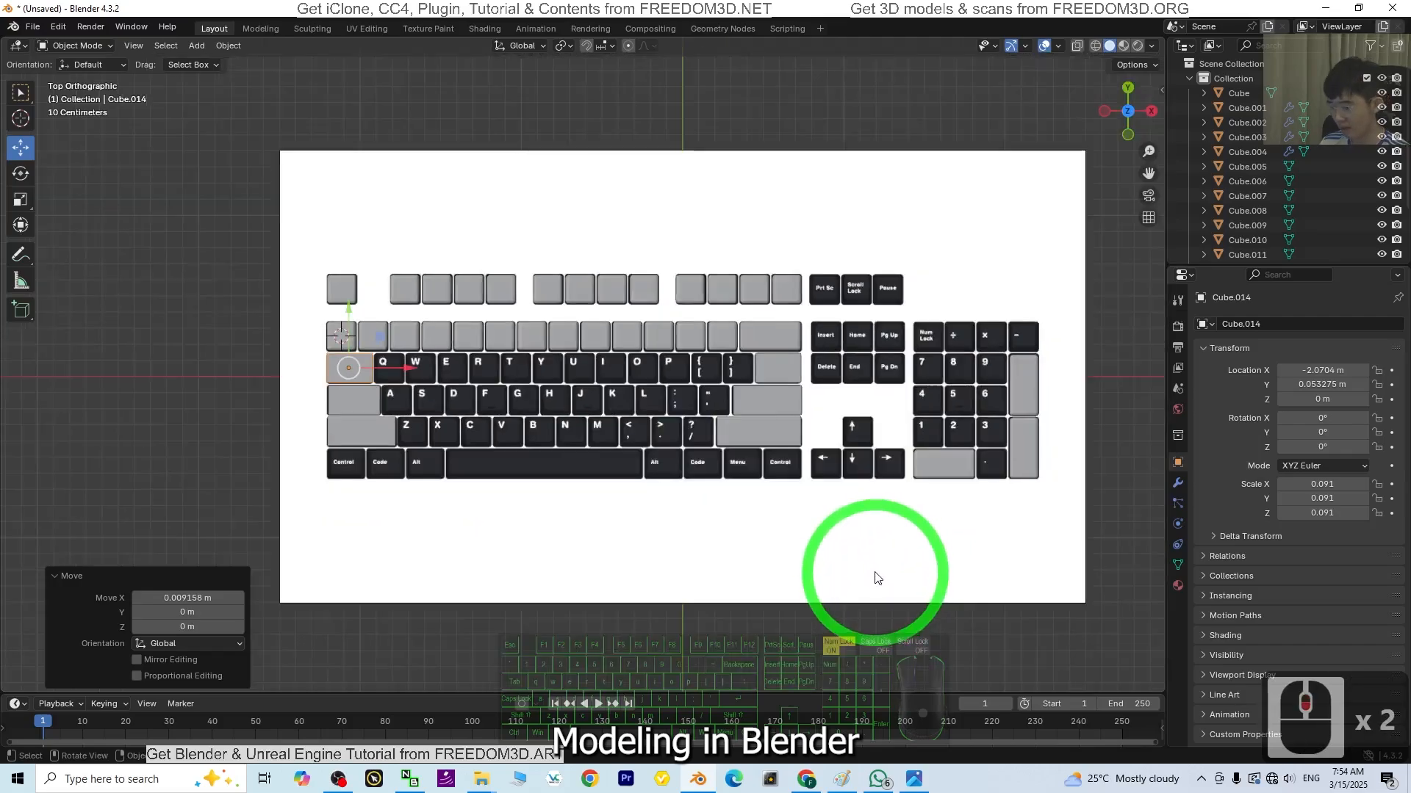
middle_click_drag(875, 578, 510, 504, "shift")
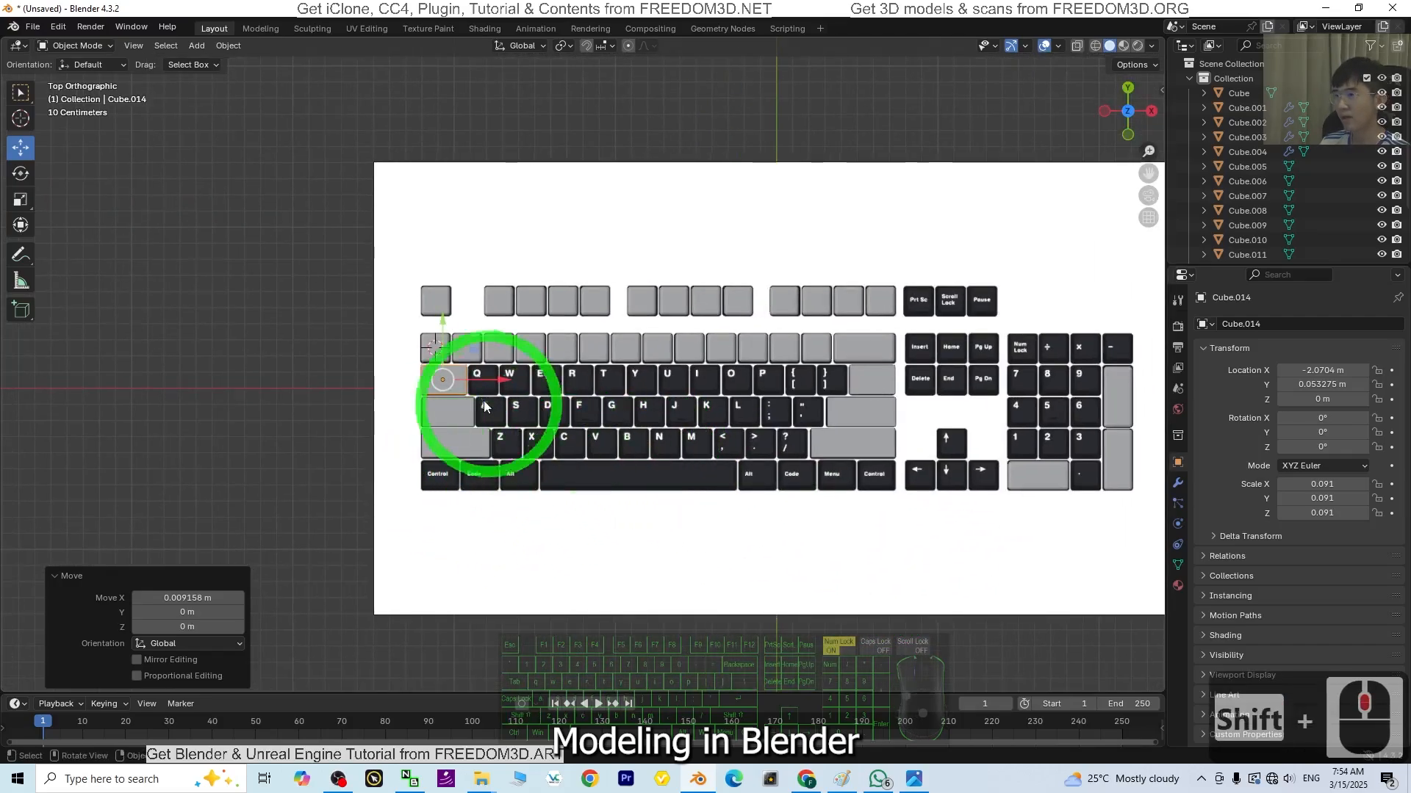
scroll(449, 416, "up", 2)
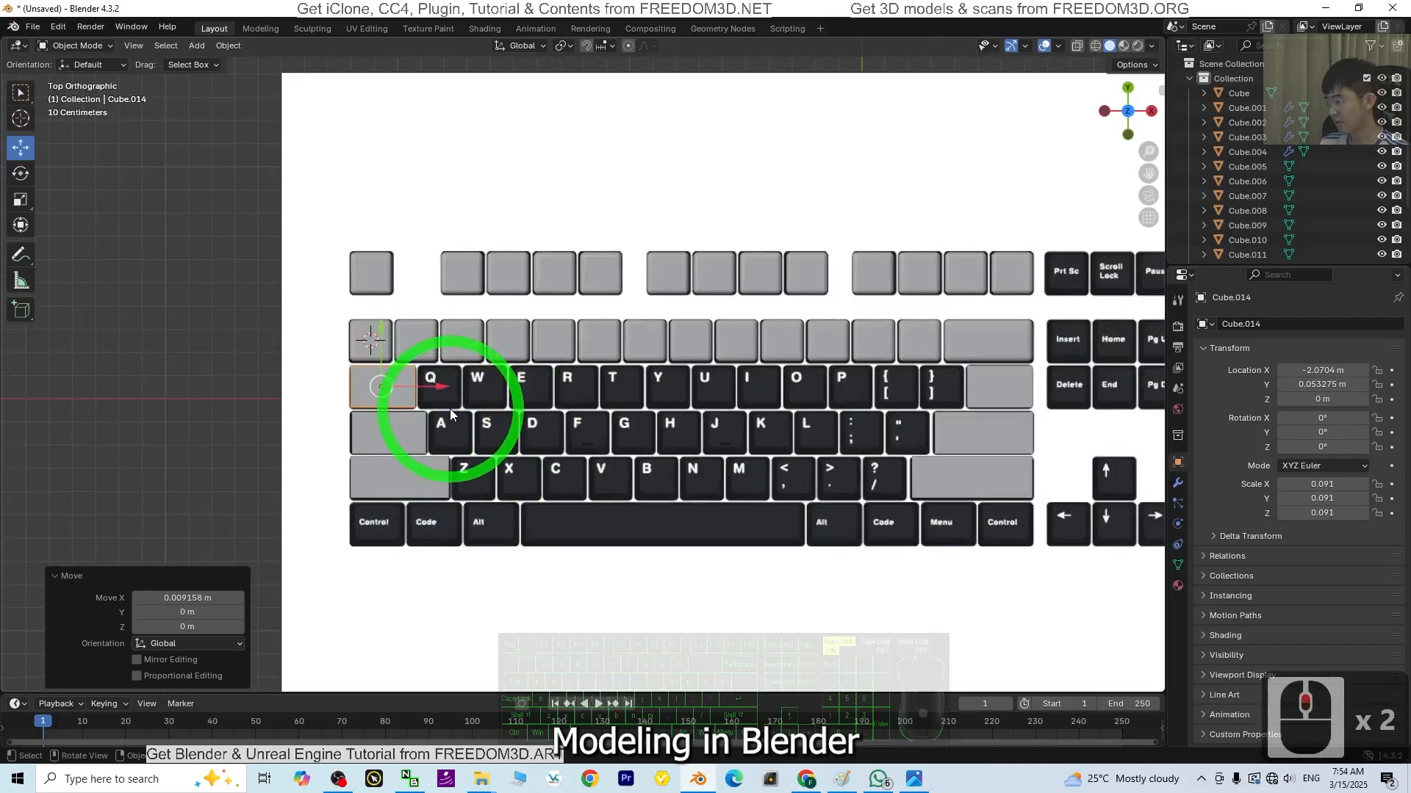
key("shift+d")
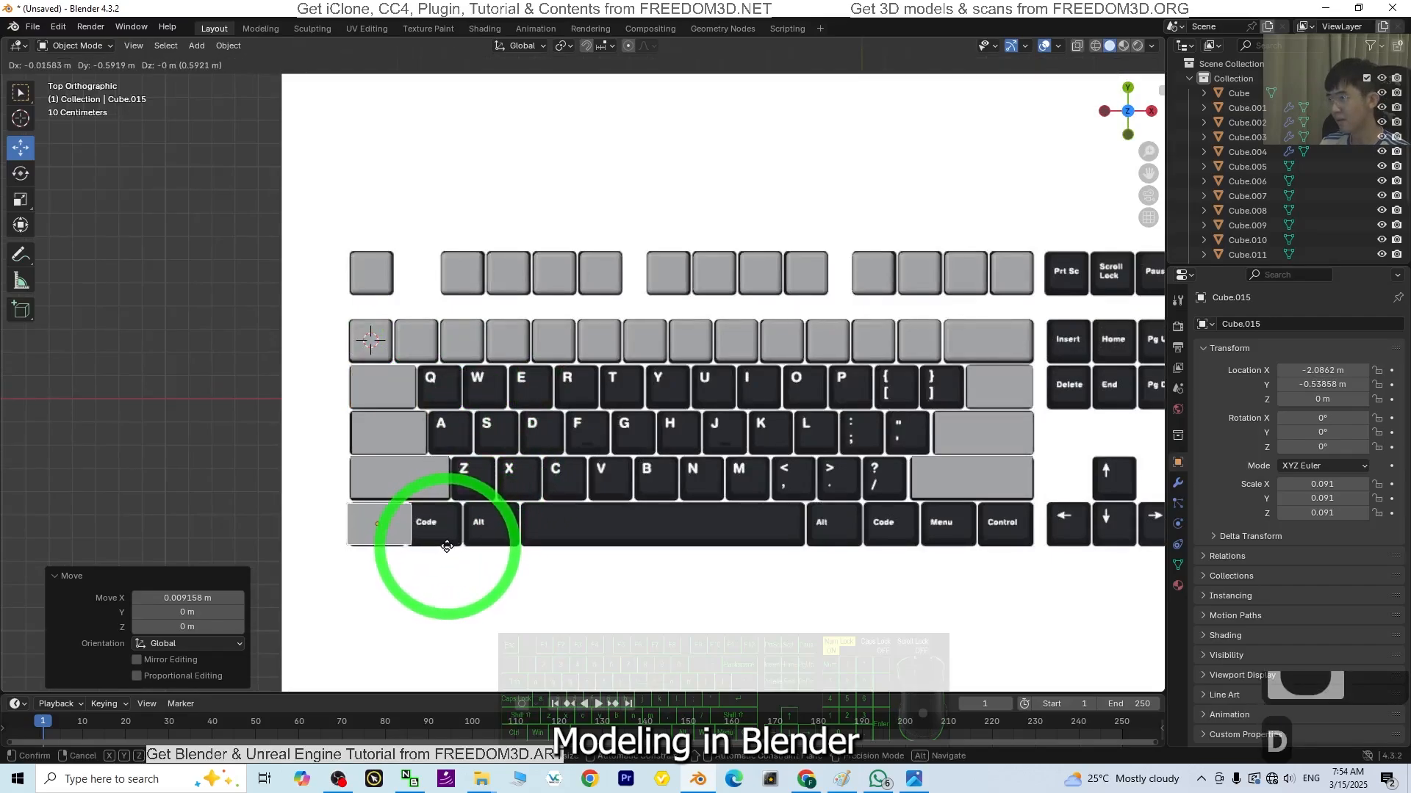
left_click(444, 547)
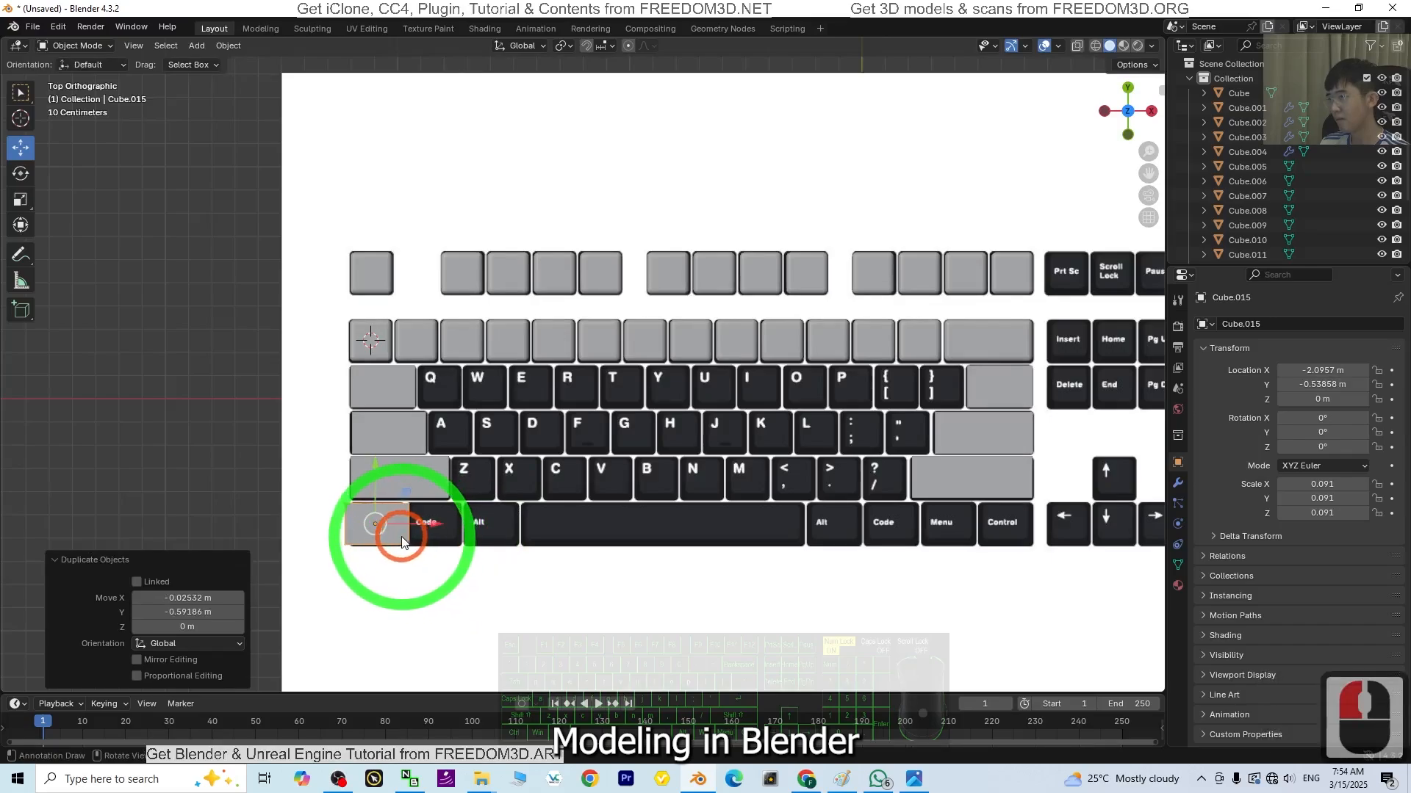
Step: In Edit Mode, scale the left Control block's end faces to about 0.826 along X to match the key's width
double_click(384, 524)
left_click(20, 198)
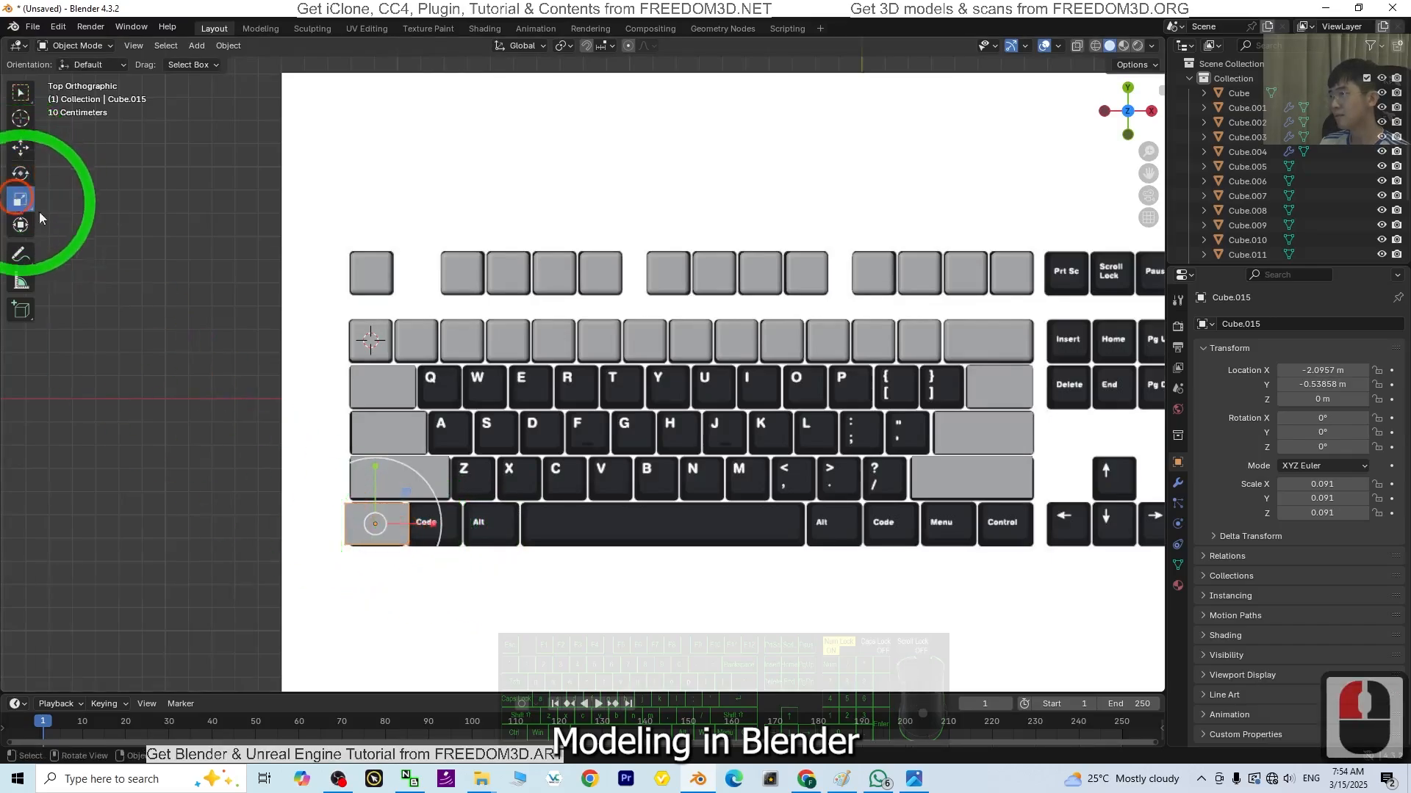
left_click(77, 46)
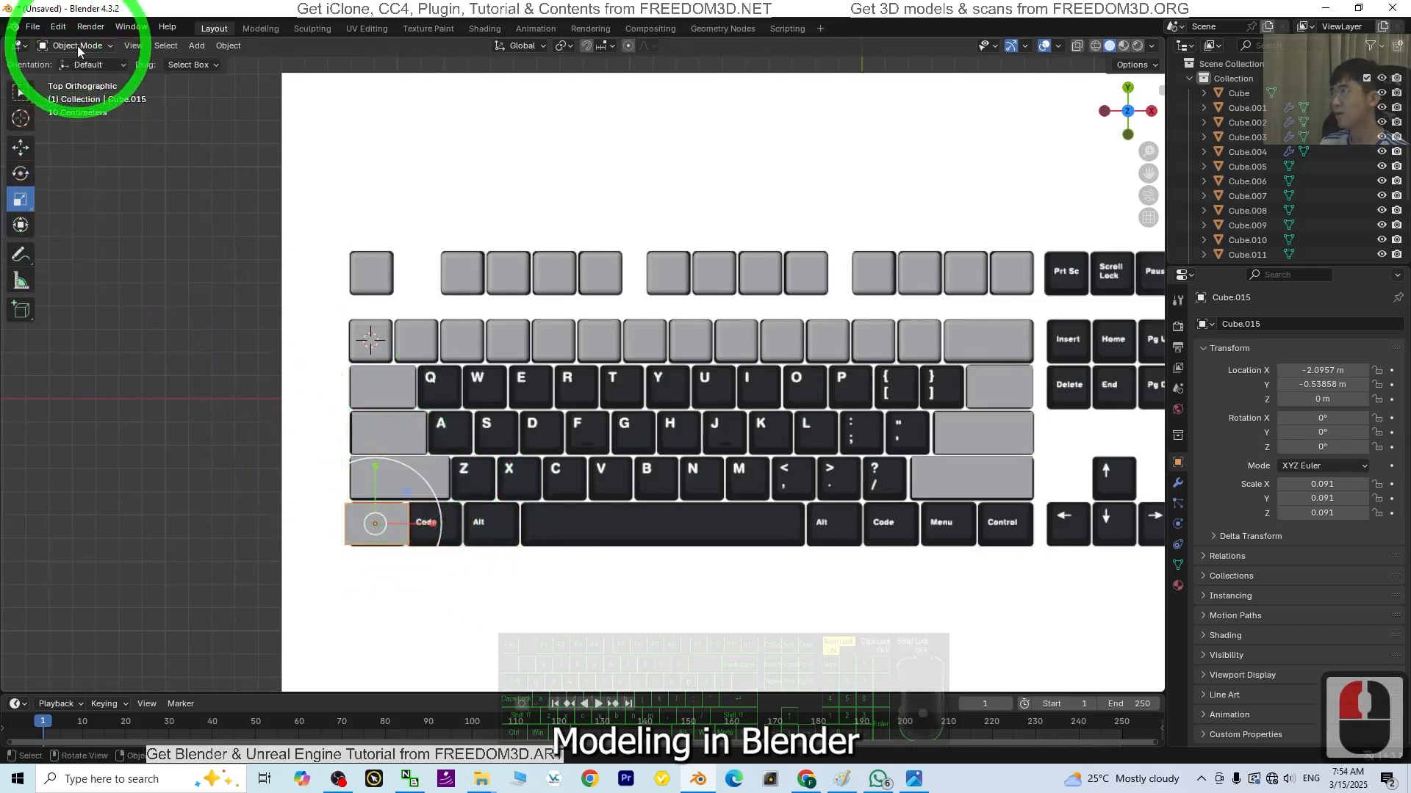
left_click(70, 79)
double_click(419, 516)
left_click_drag(419, 516, 430, 523)
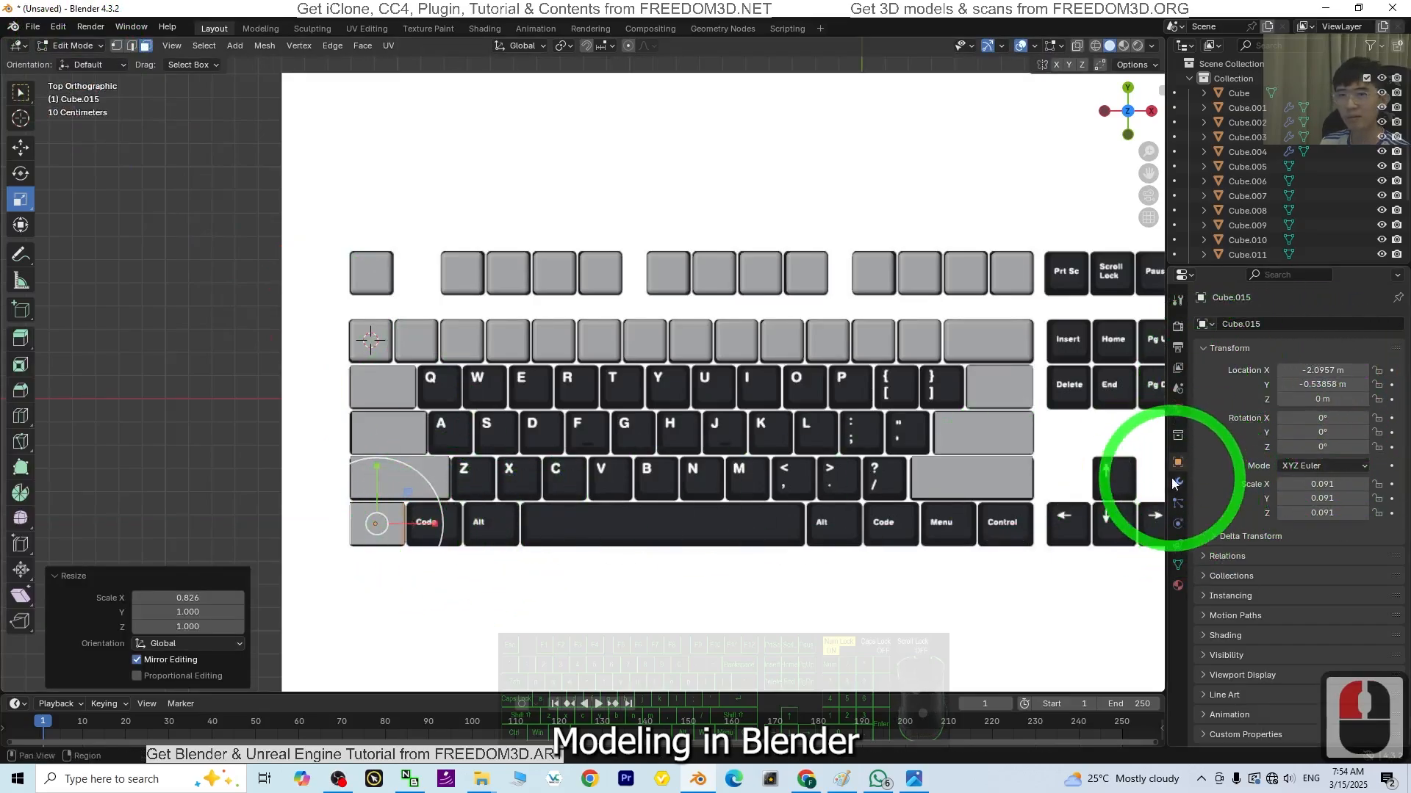
Step: Add an Array modifier to the left Control block and set its relative X offset factor to 1.08
left_click(1176, 483)
left_click(1247, 327)
type("a")
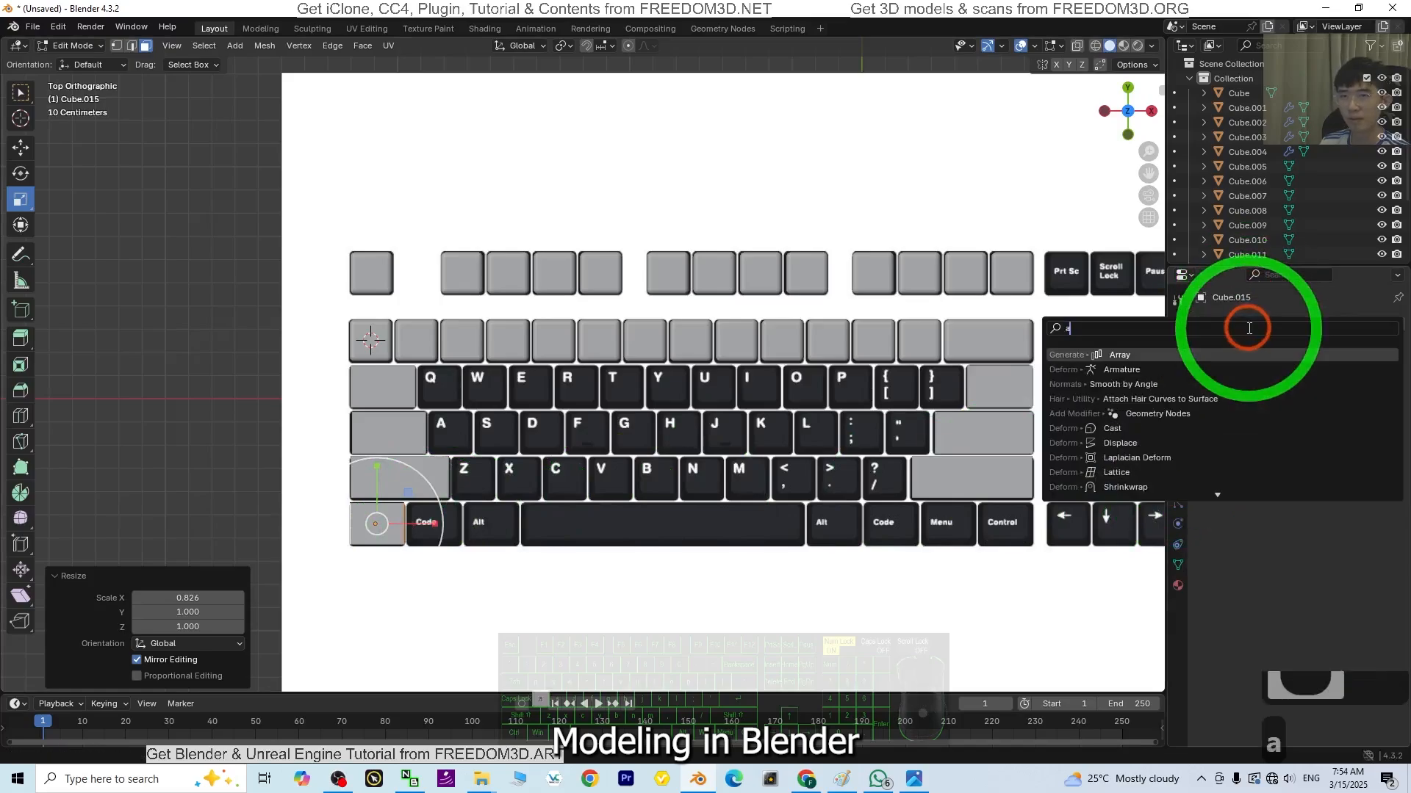
type("r")
left_click(1209, 355)
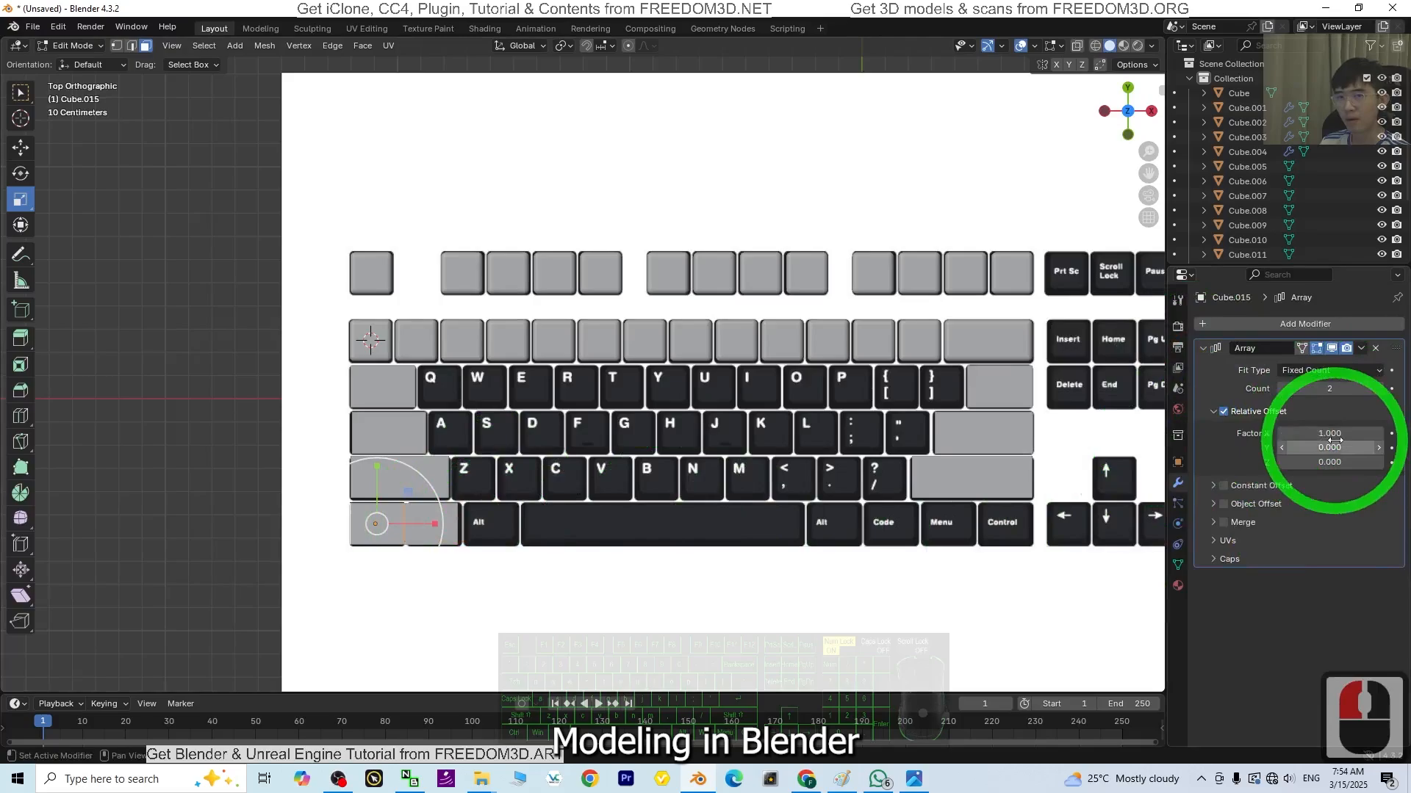
type("1.0")
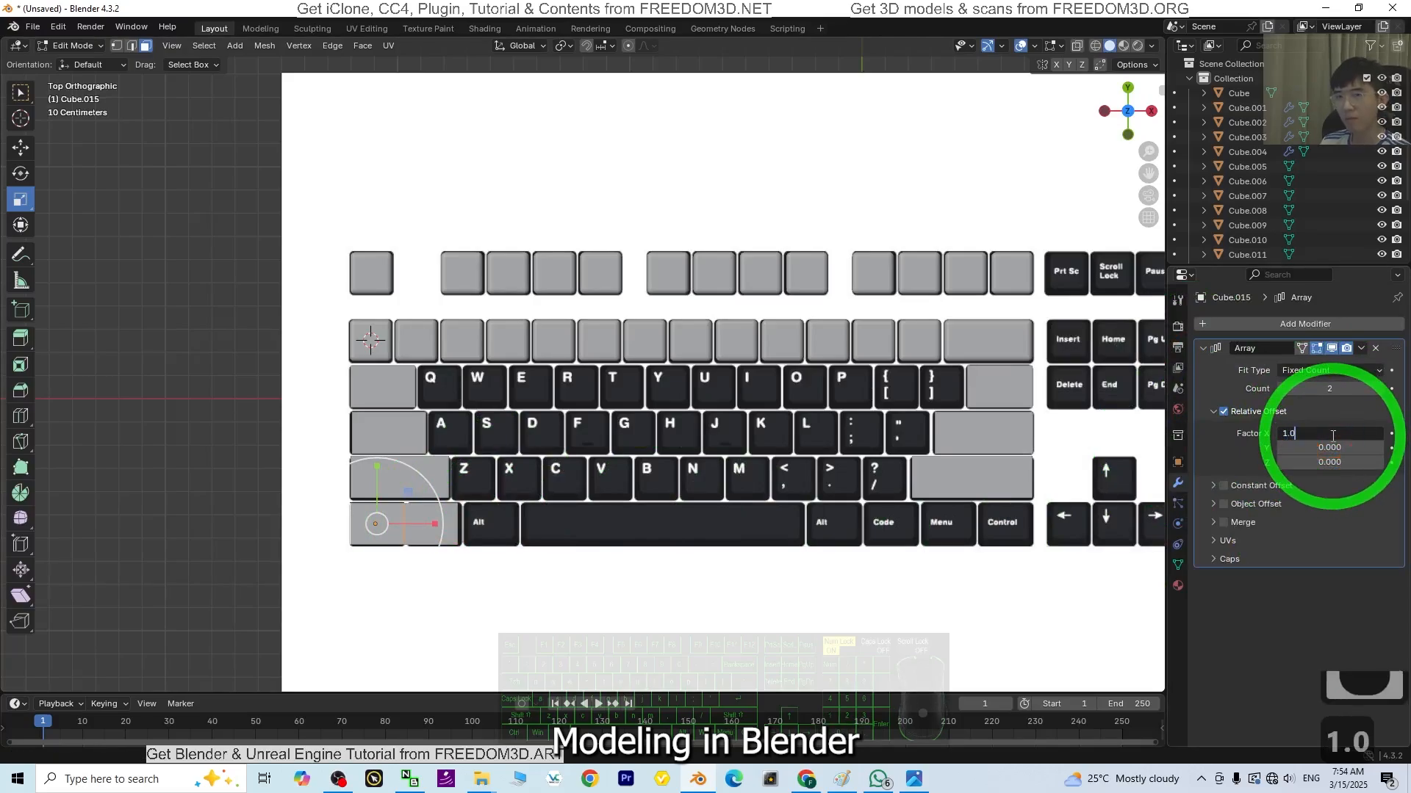
type("8")
key("Return")
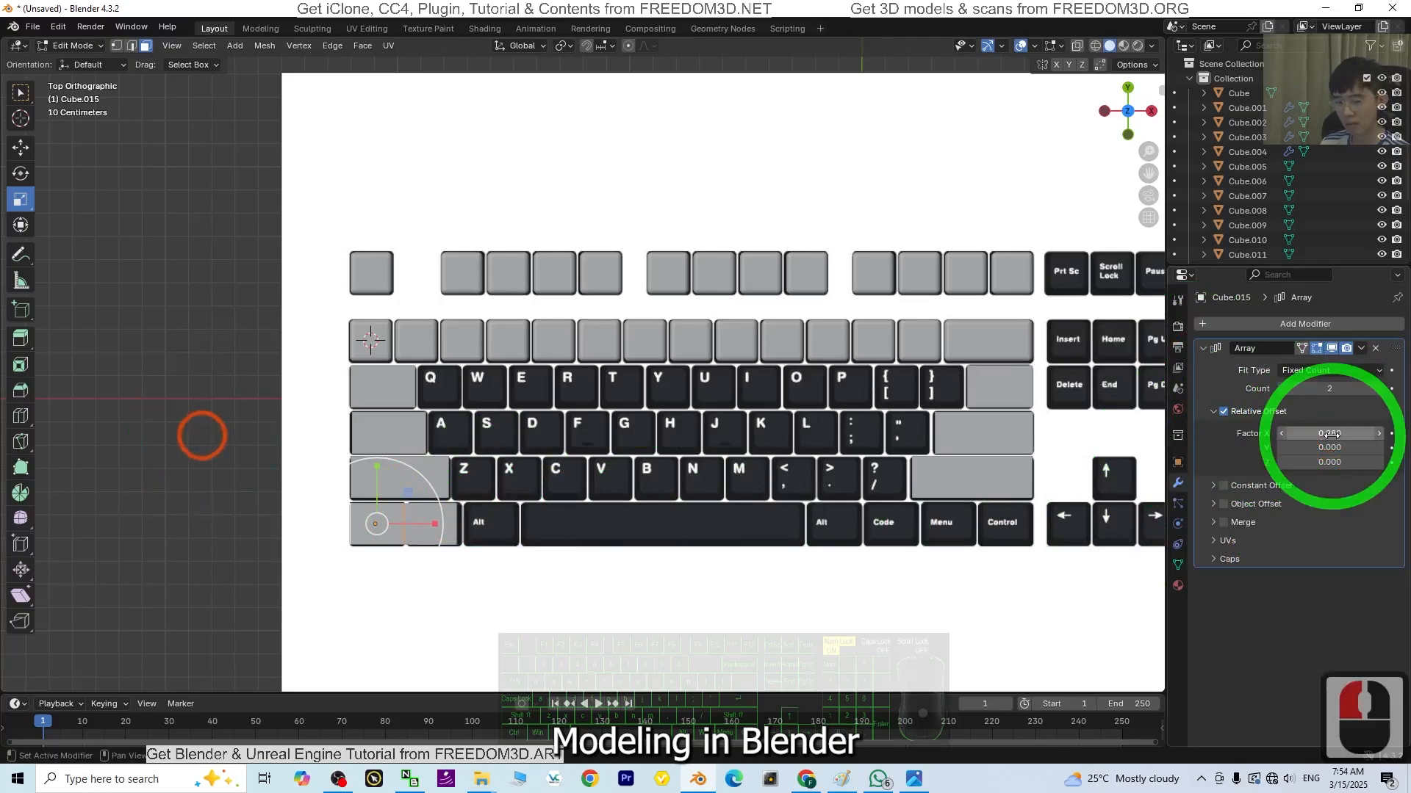
key("Return")
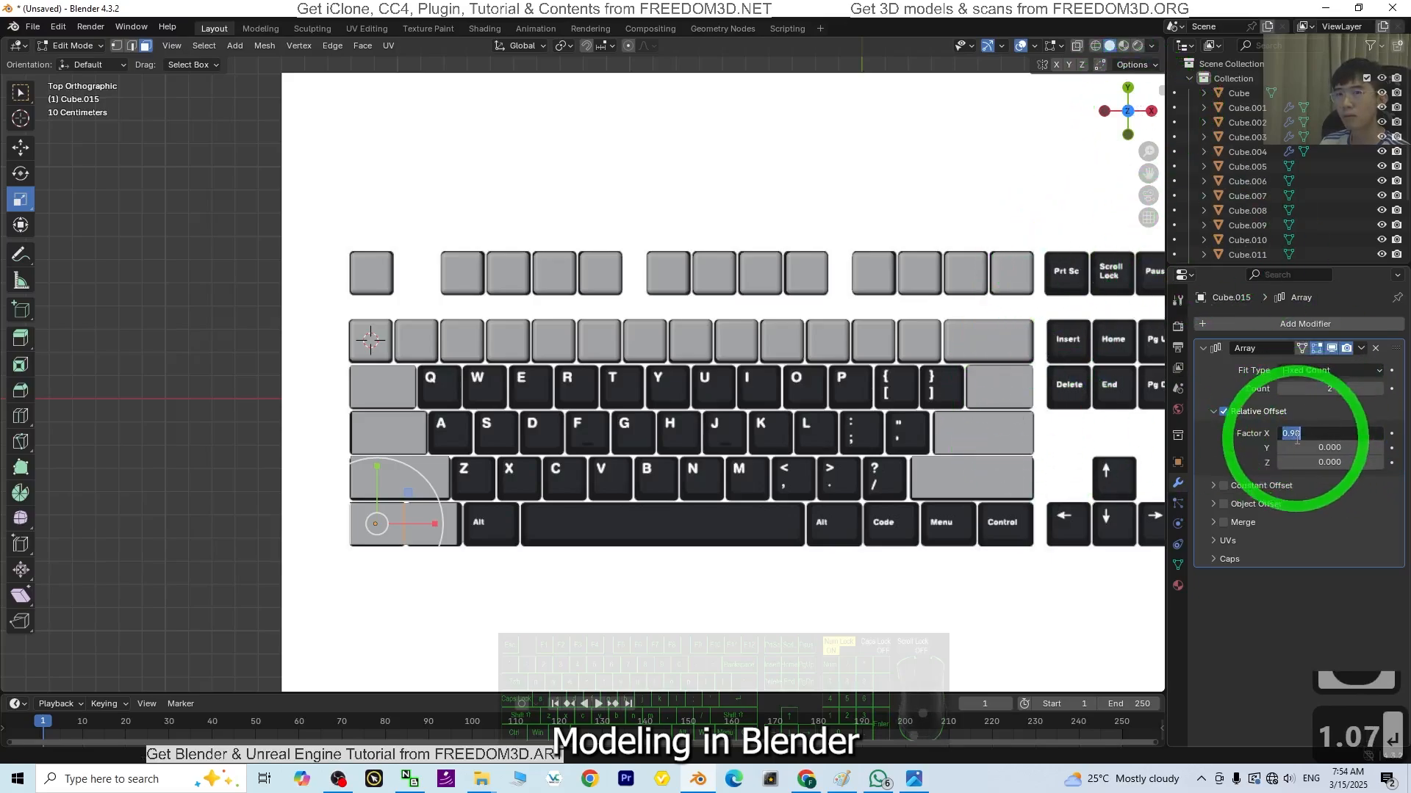
type("1")
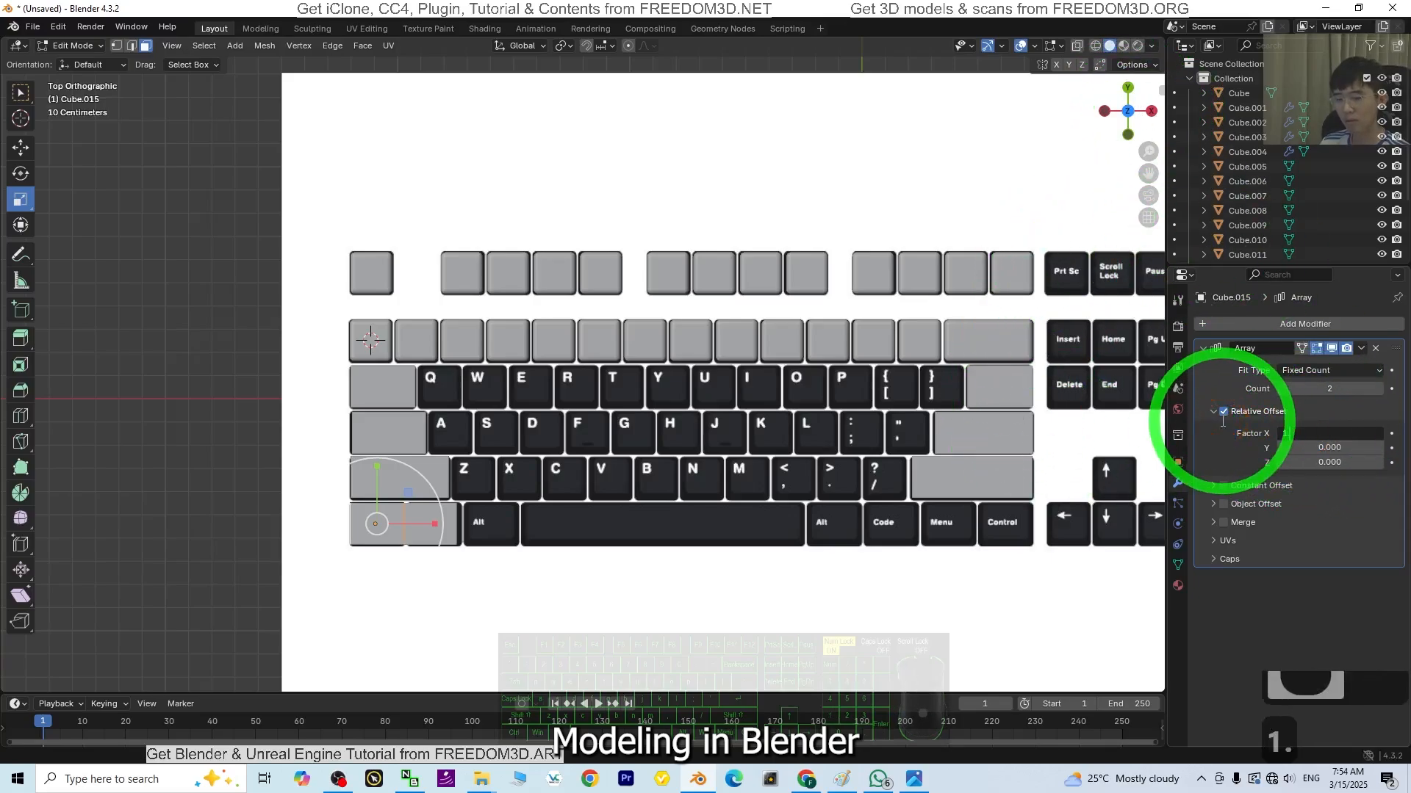
type(".08")
key("Return")
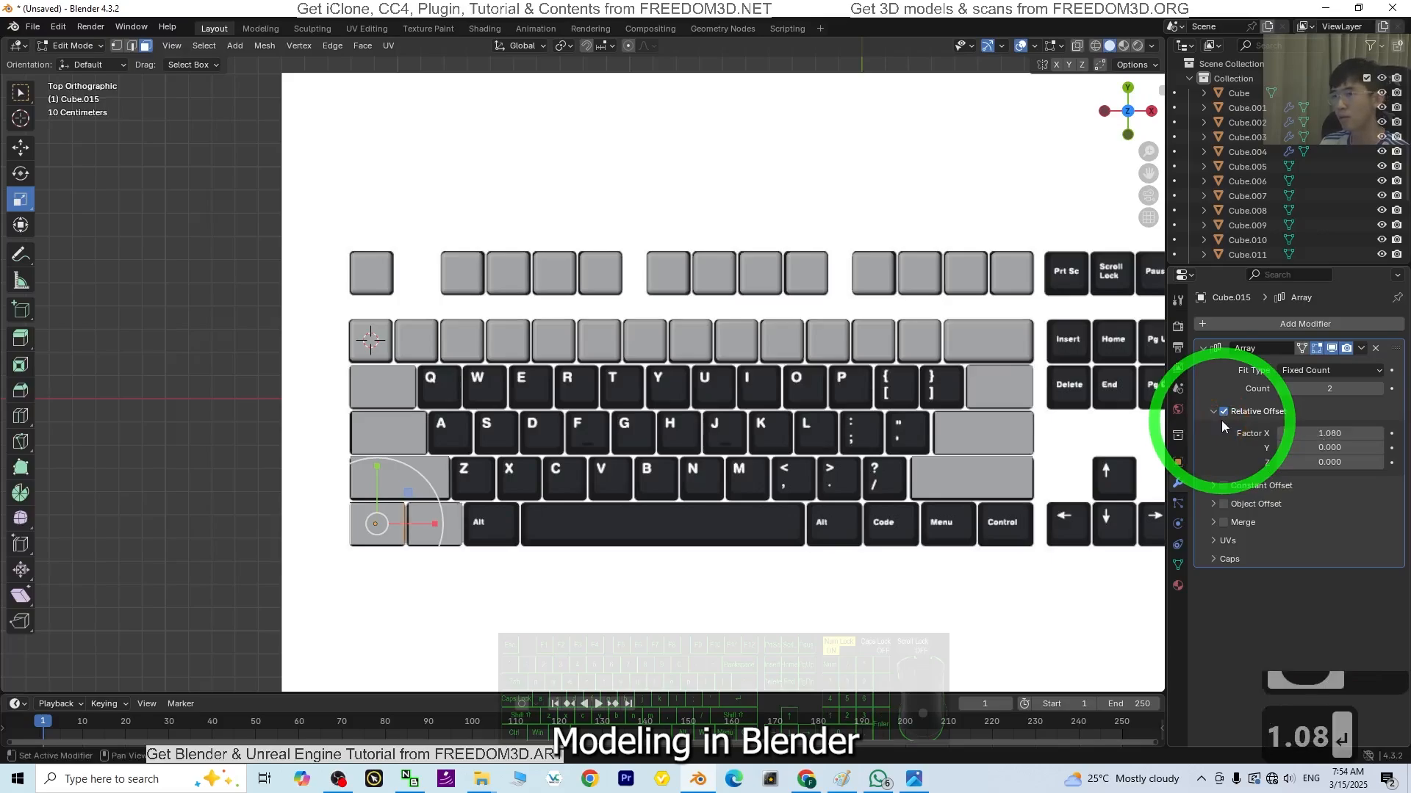
Step: Try relative X offset factors of 1.075 and 1.078 on the left Control block's array
double_click(1338, 434)
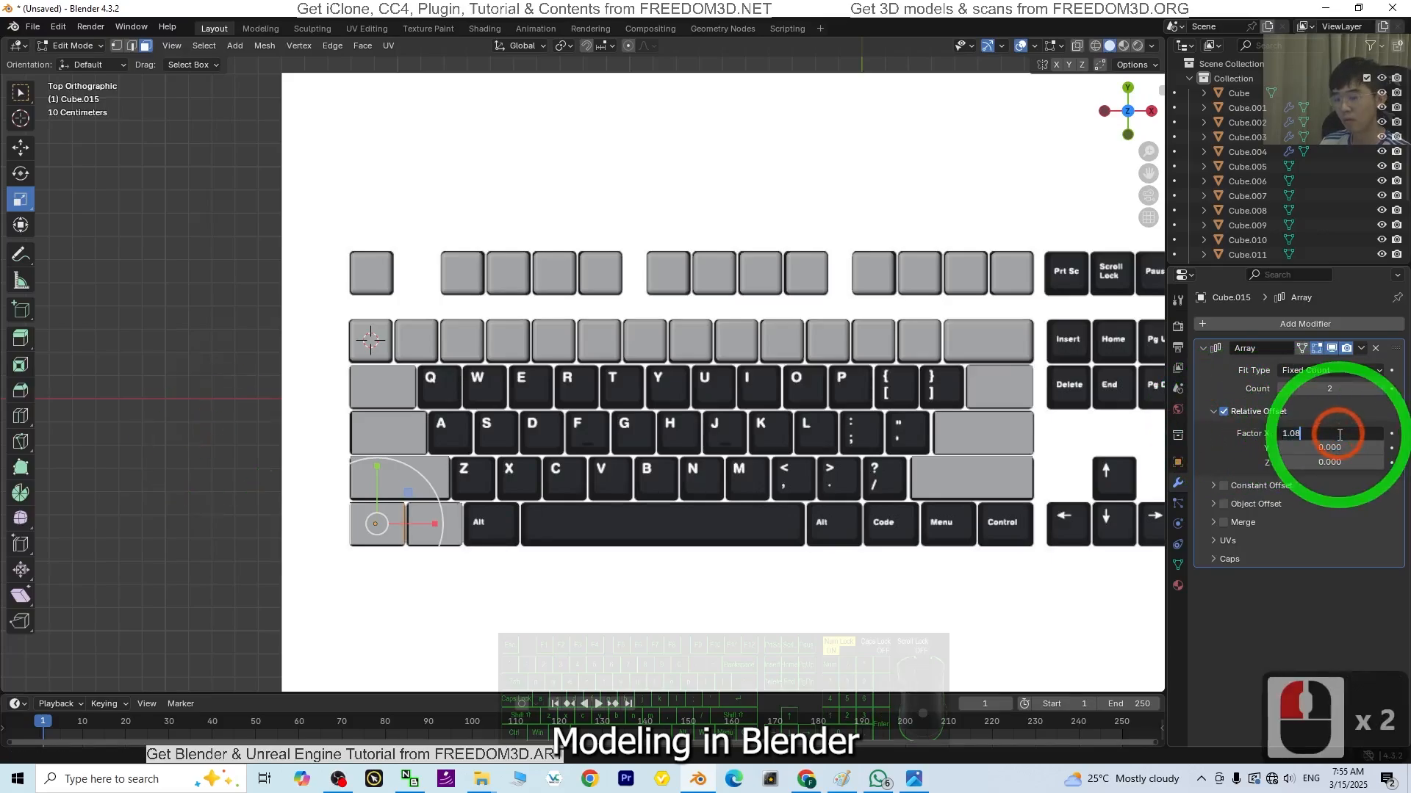
key("BackSpace")
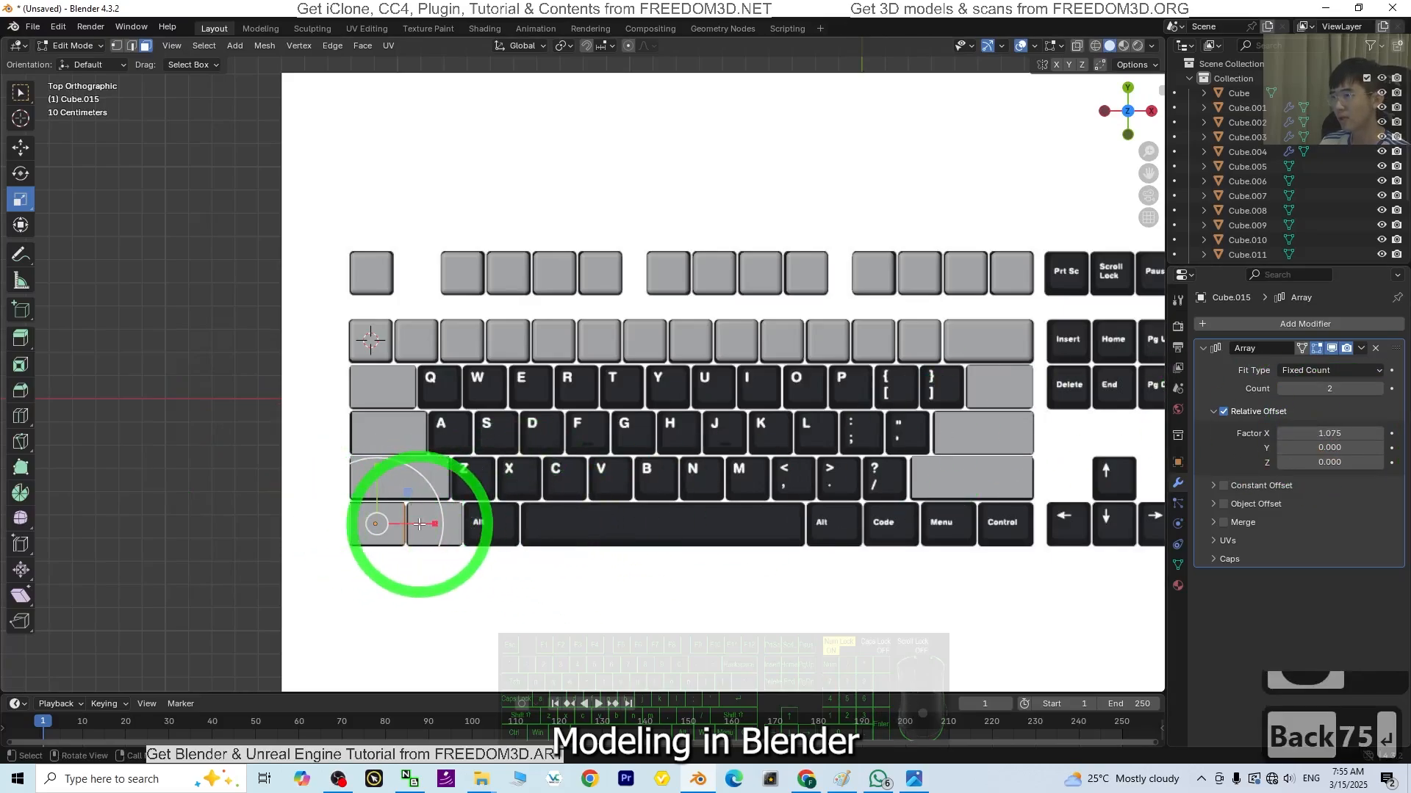
left_click(1330, 434)
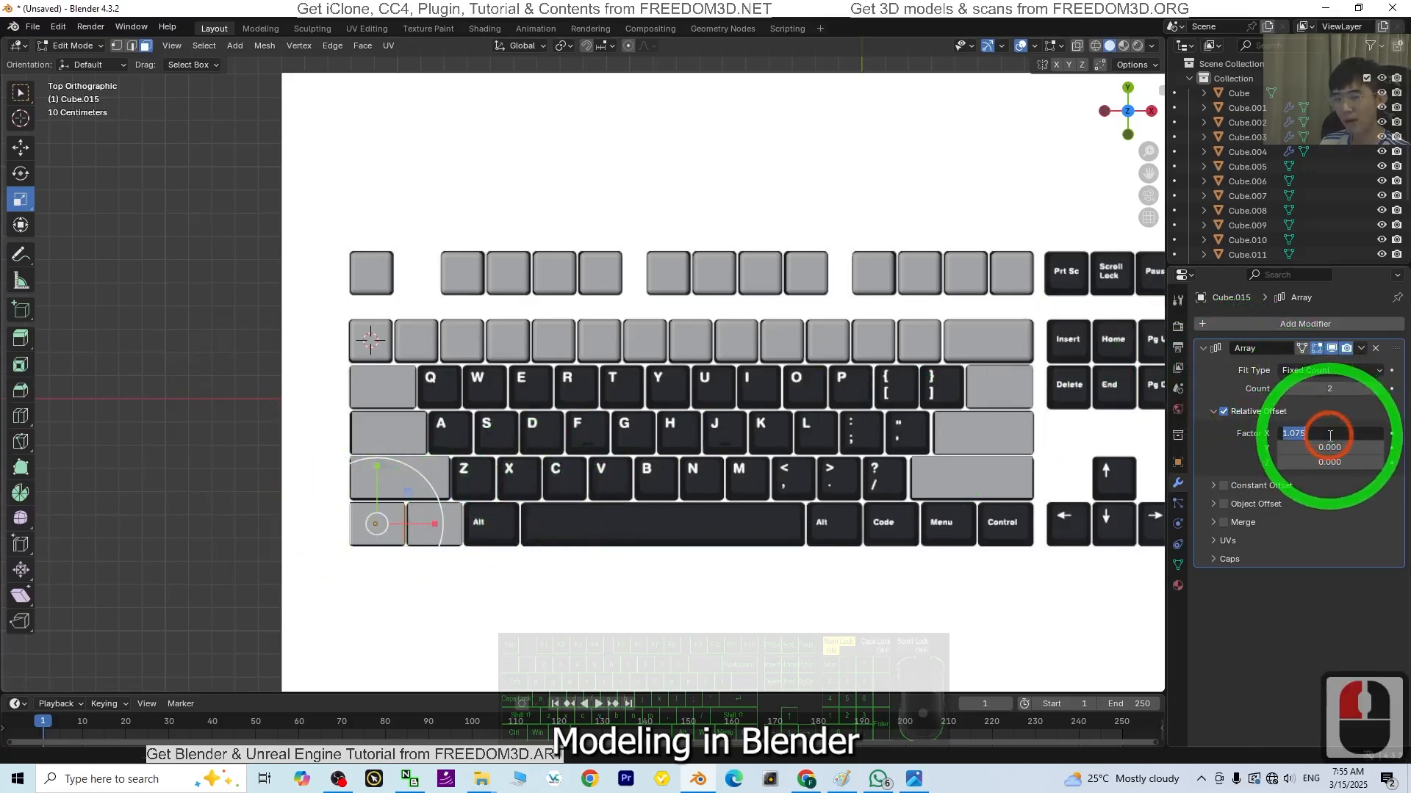
type("1.")
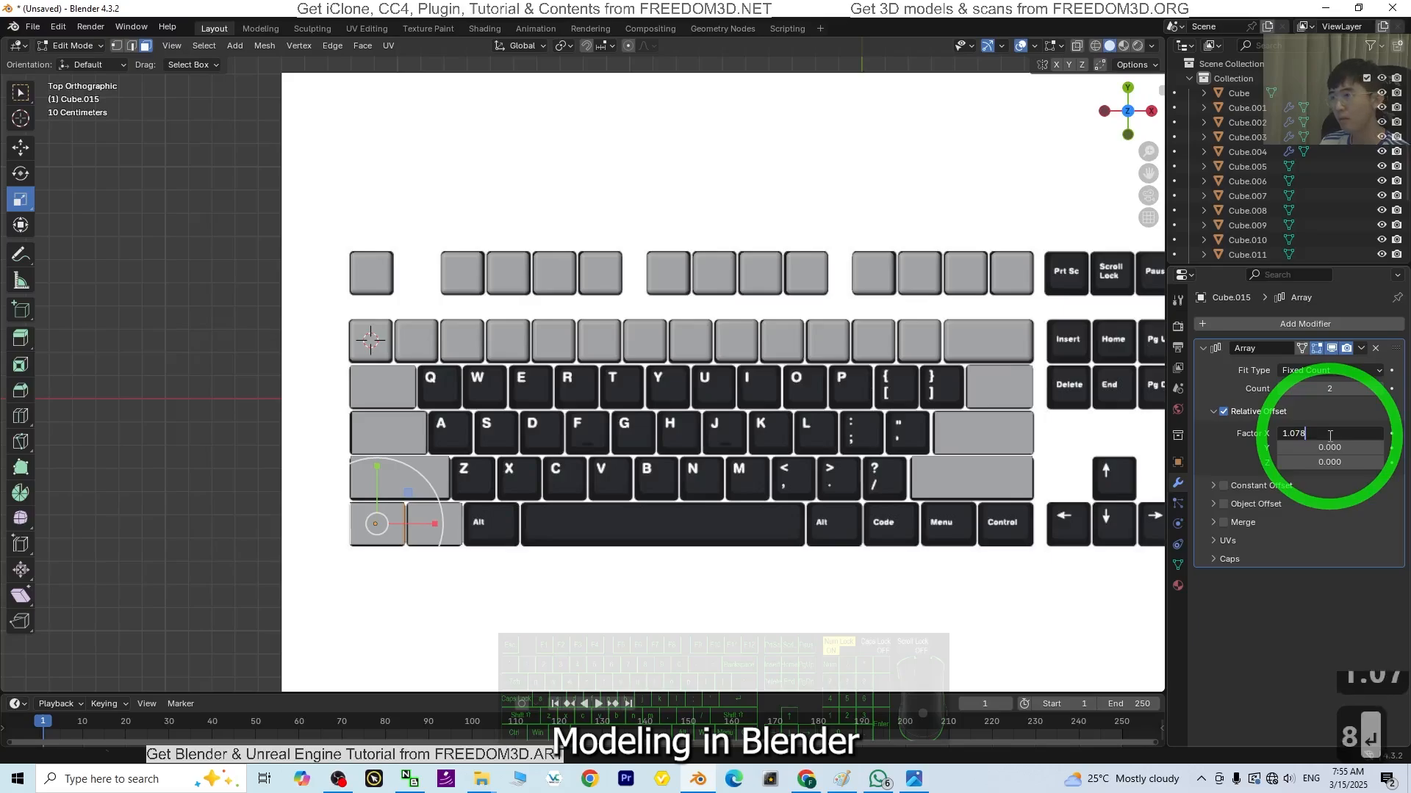
Step: Set the left Control array's relative X offset factor to 1.065 and its count to 3
left_click(1331, 434)
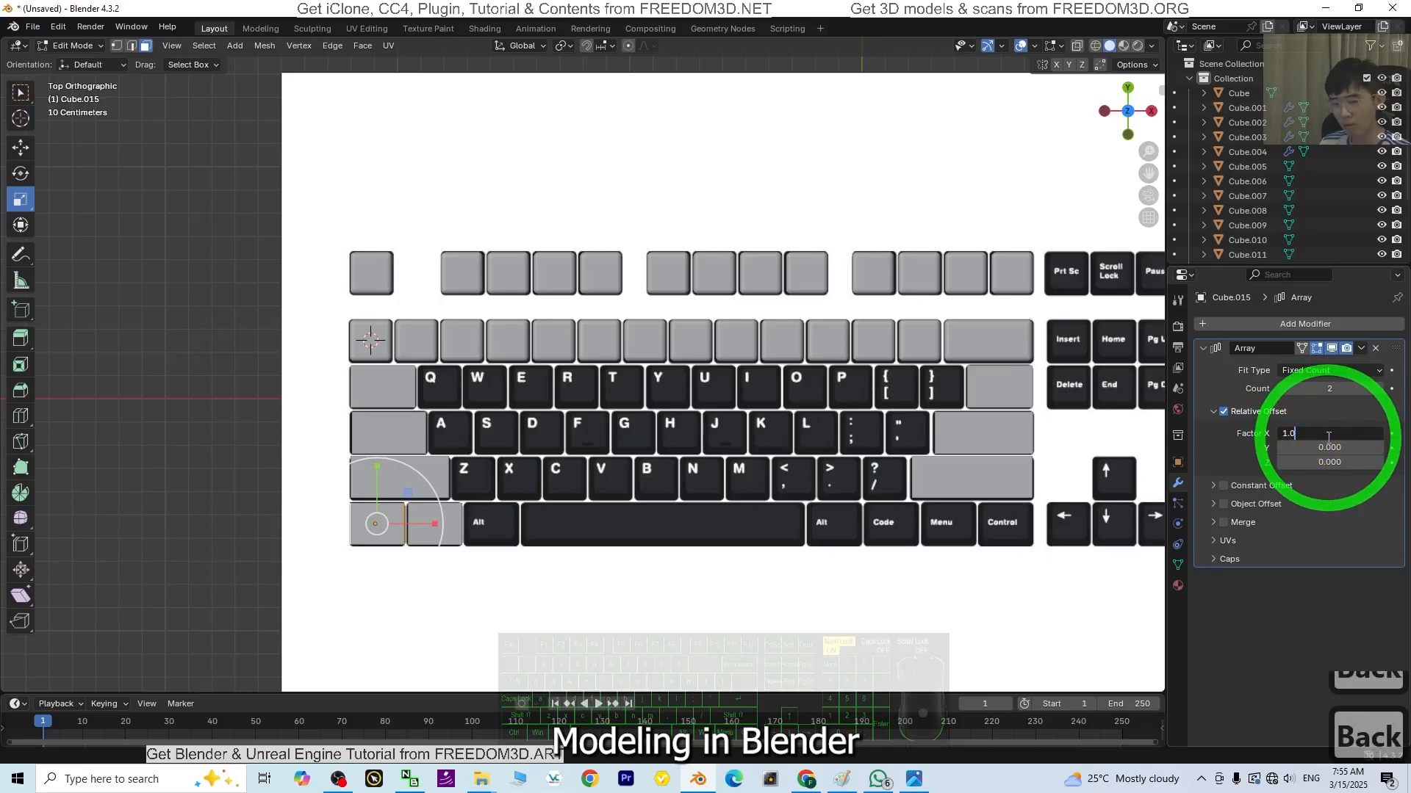
type("65")
key("Return")
scroll(340, 581, "up", 3)
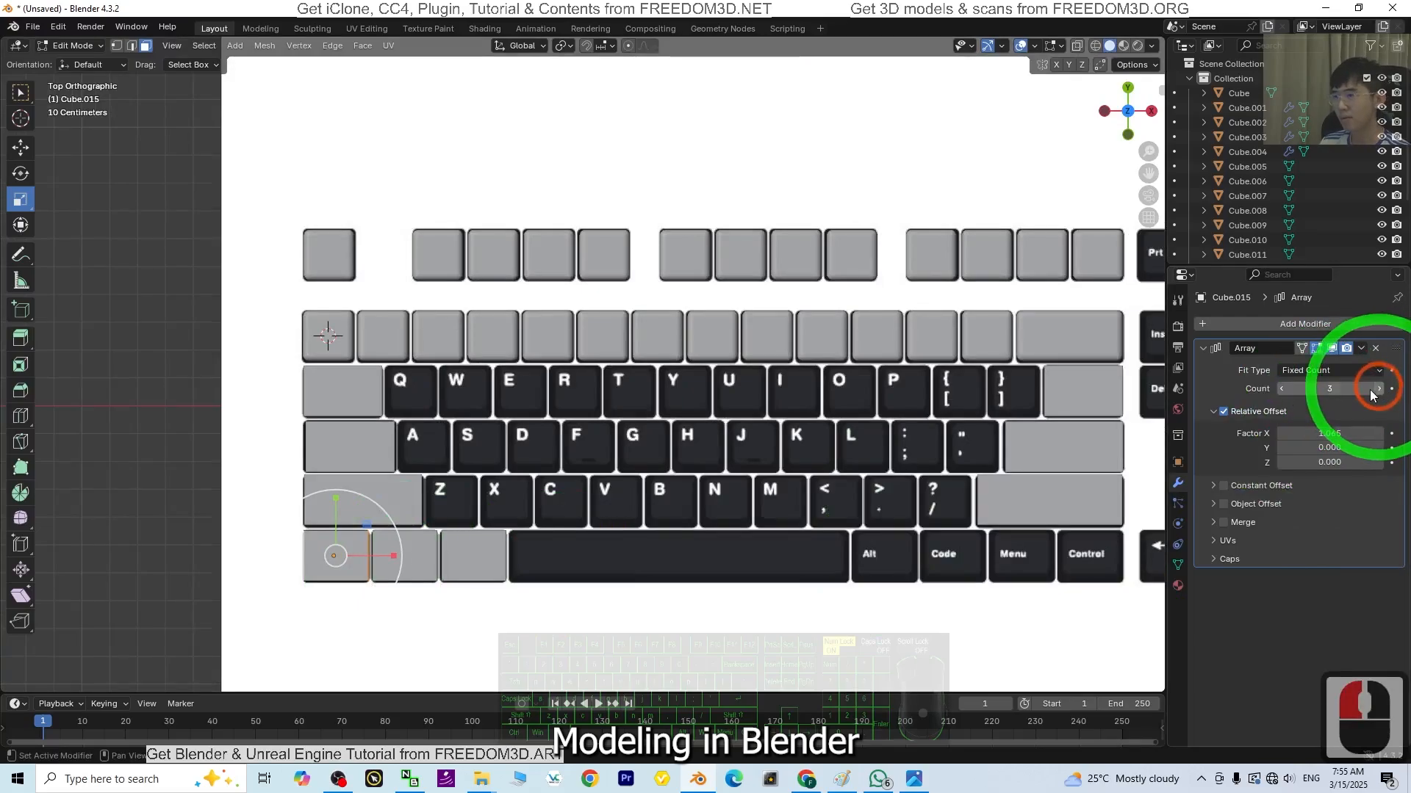
scroll(419, 520, "down", 1)
Step: In Object Mode, duplicate the Control key array about 1.971 m along X onto the right Alt key and set the copy's count to 4
left_click(78, 49)
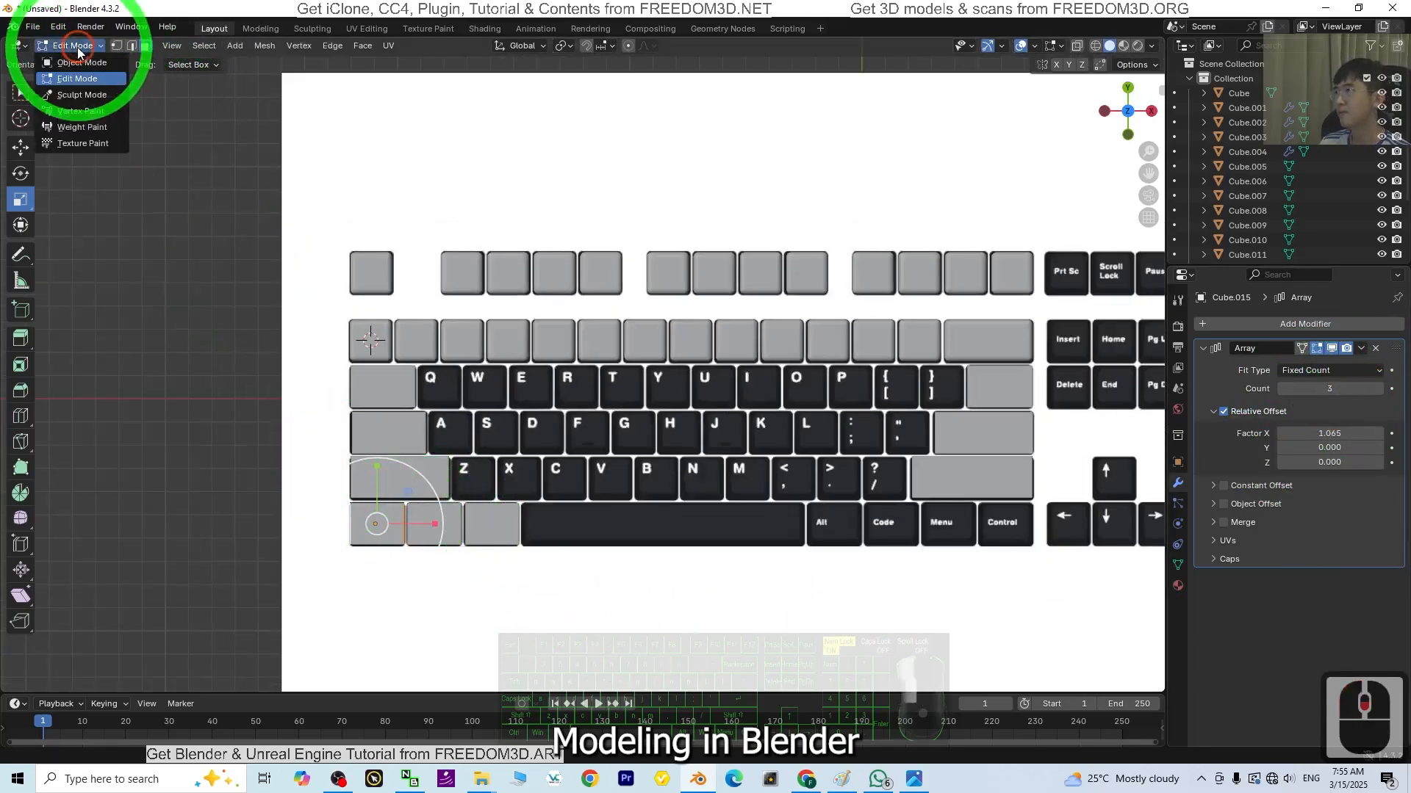
left_click(82, 62)
left_click(395, 532)
scroll(927, 579, "down", 1)
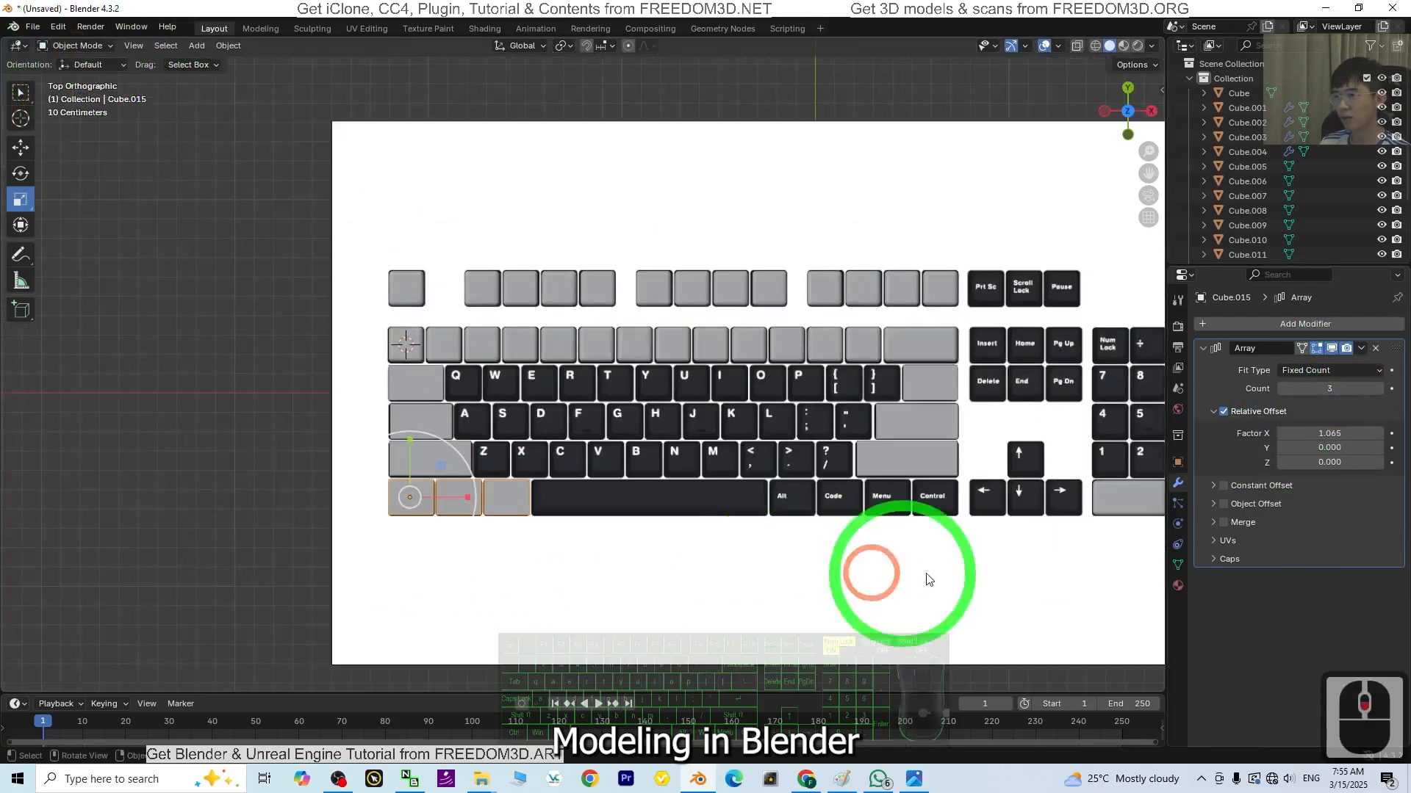
middle_click_drag(928, 579, 734, 596, "shift")
key("shift+d")
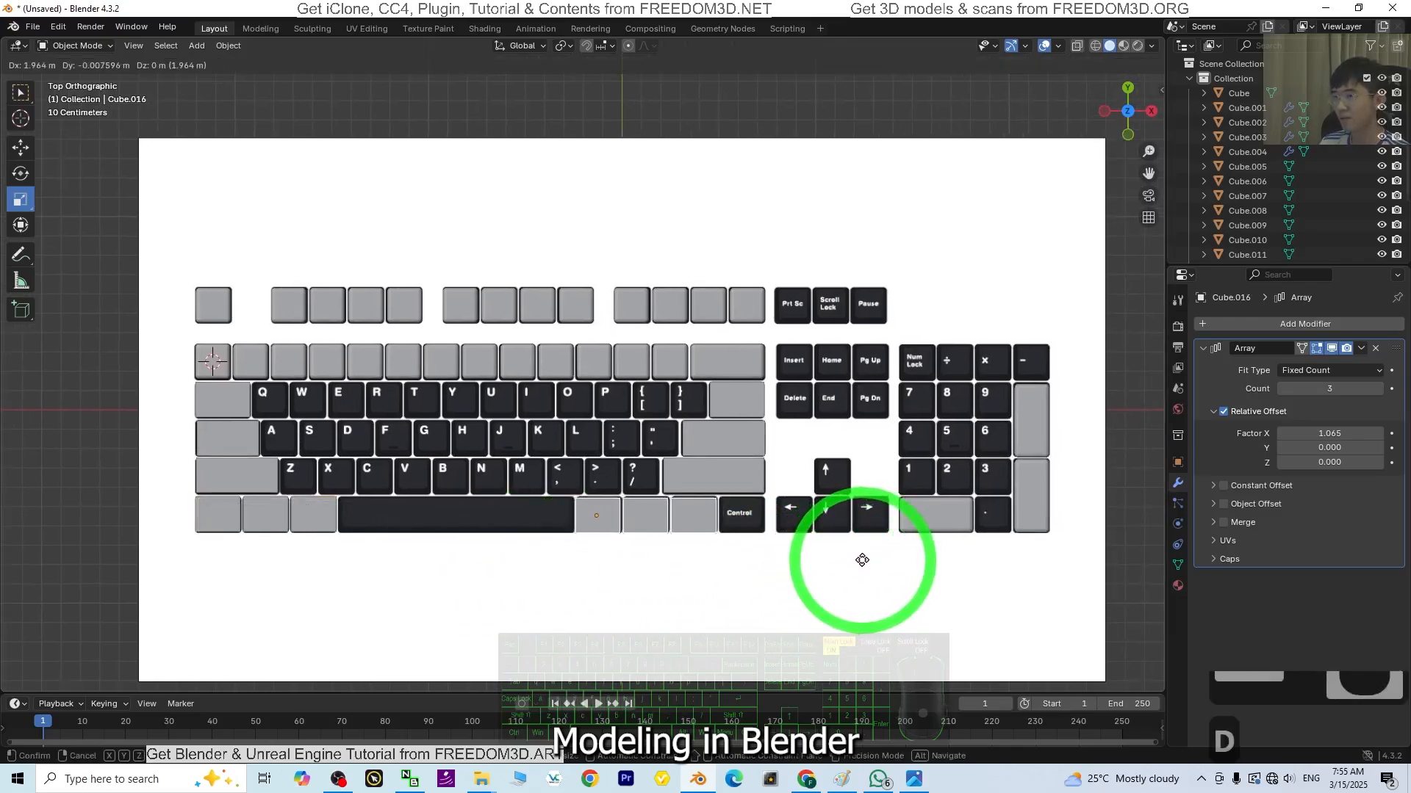
key("x")
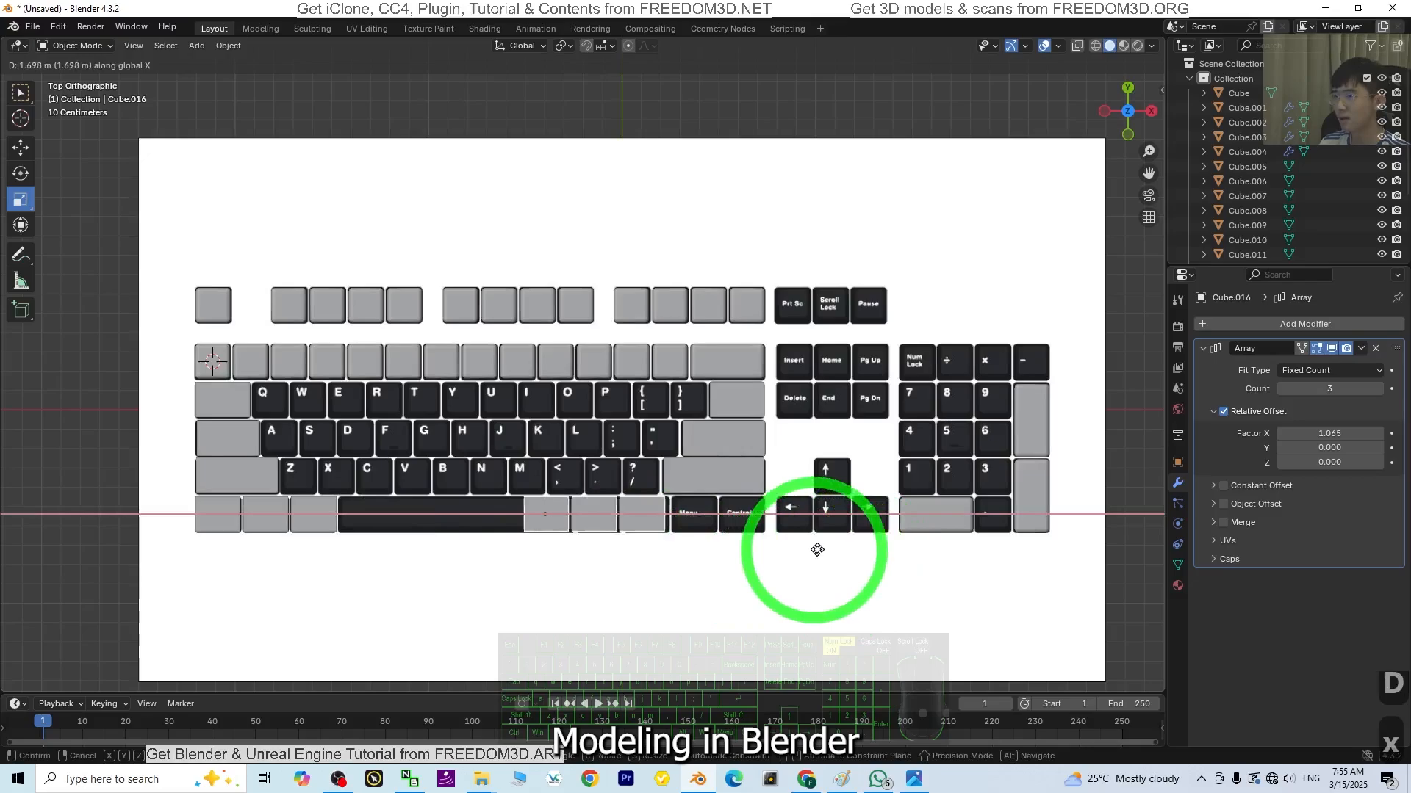
left_click(863, 547)
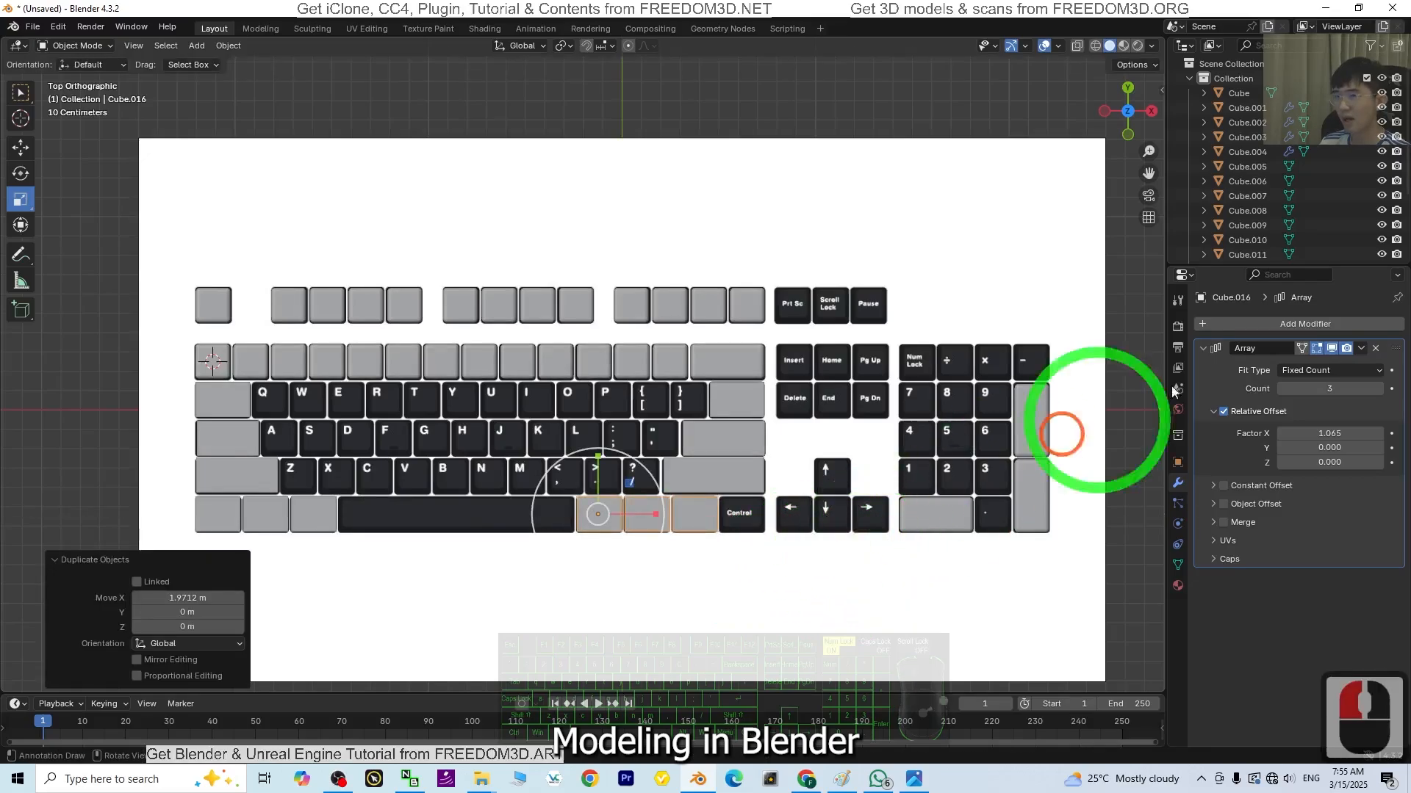
left_click(1378, 390)
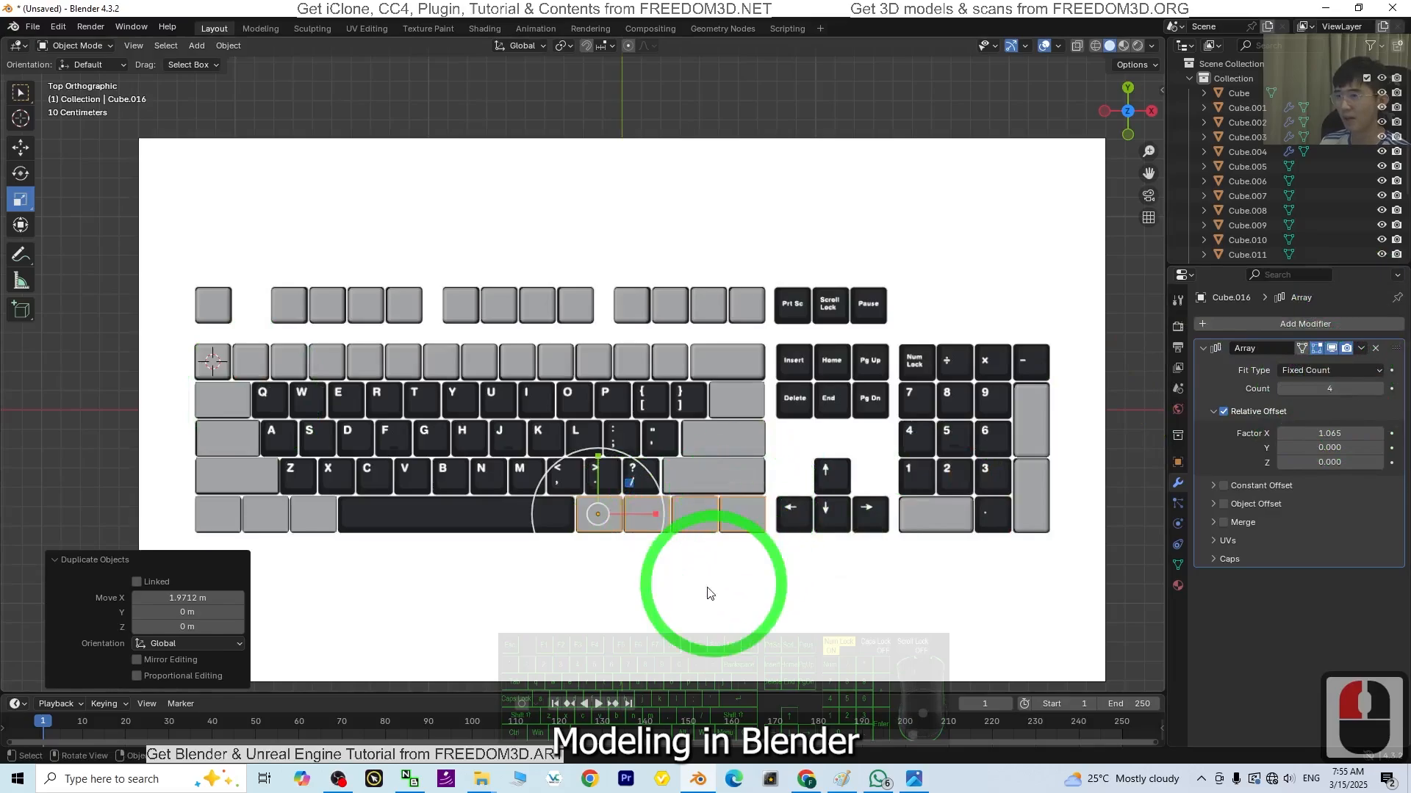
scroll(604, 614, "up", 2)
scroll(633, 623, "down", 2)
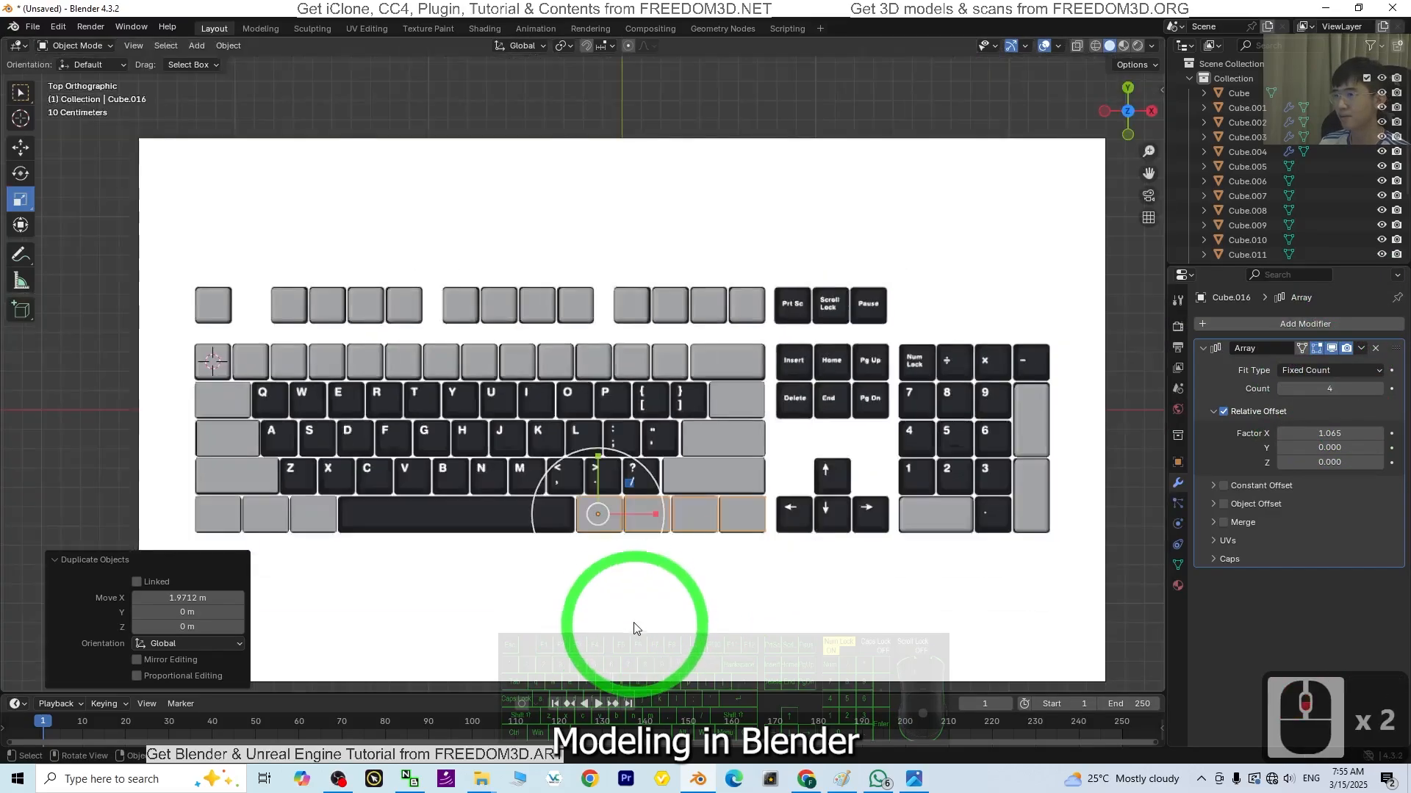
Step: Duplicate the left Control key array about 0.878 m along X onto the space bar and remove the copy's Array modifier
middle_click_drag(633, 623, 665, 519)
scroll(646, 507, "down", 2)
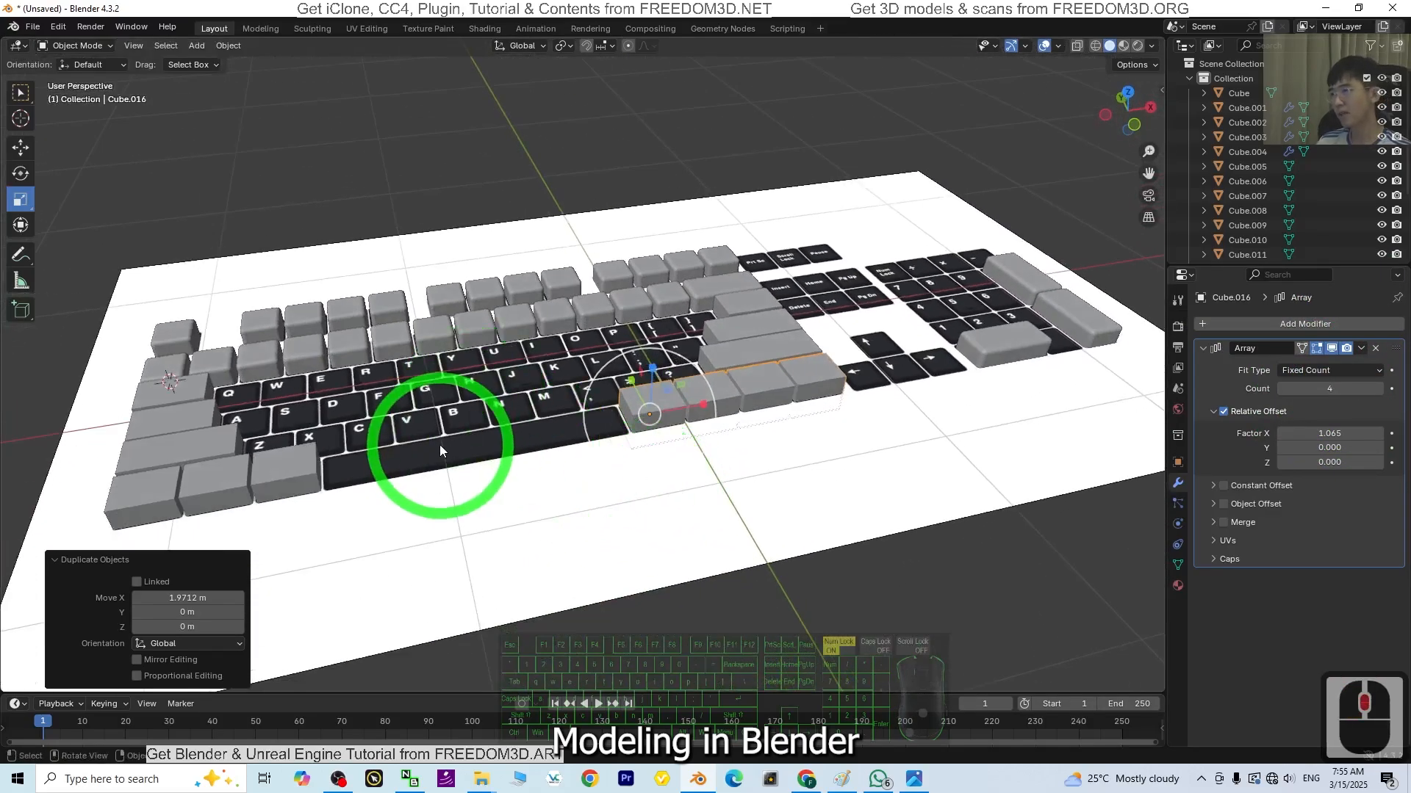
scroll(781, 456, "down", 1)
middle_click_drag(782, 456, 864, 578)
middle_click_drag(376, 415, 364, 408)
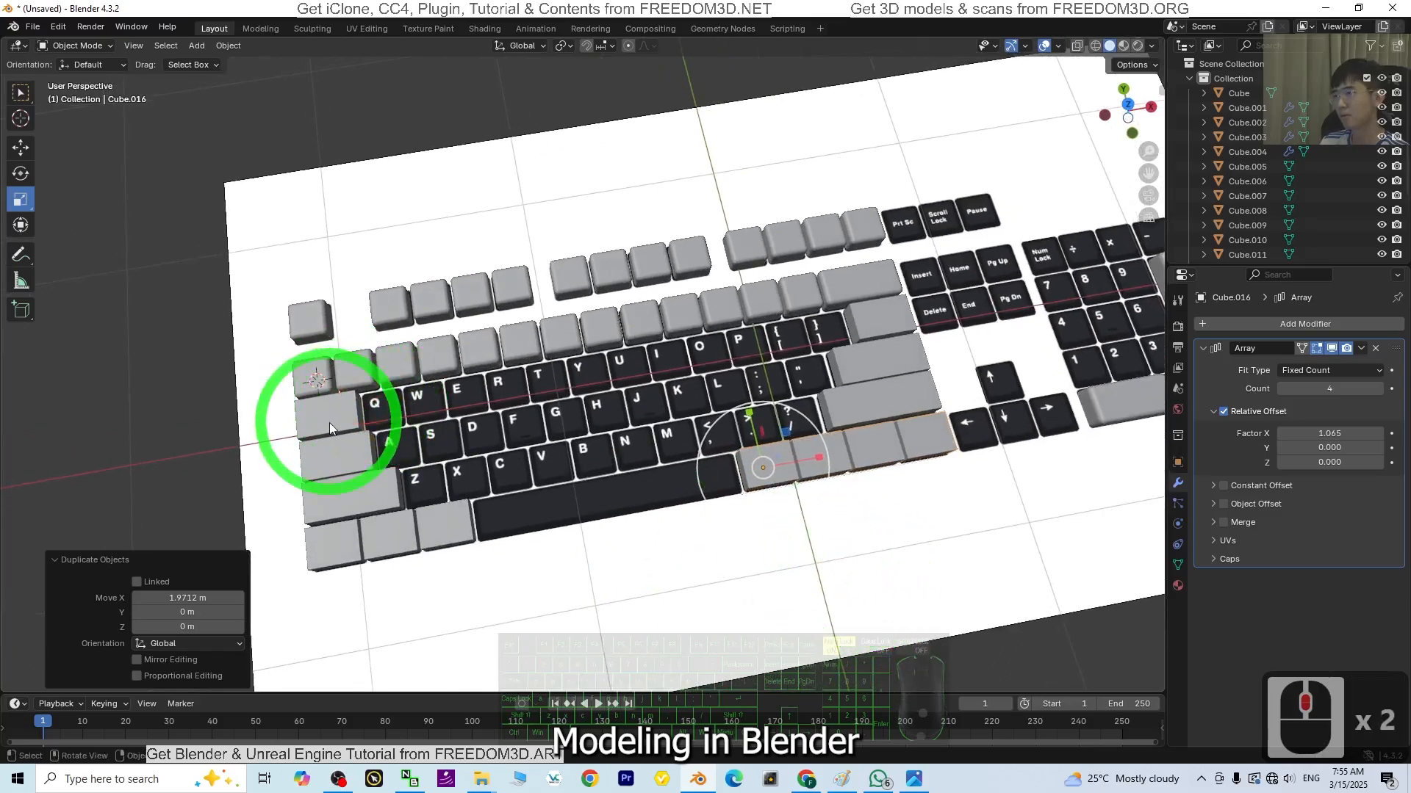
left_click(401, 511)
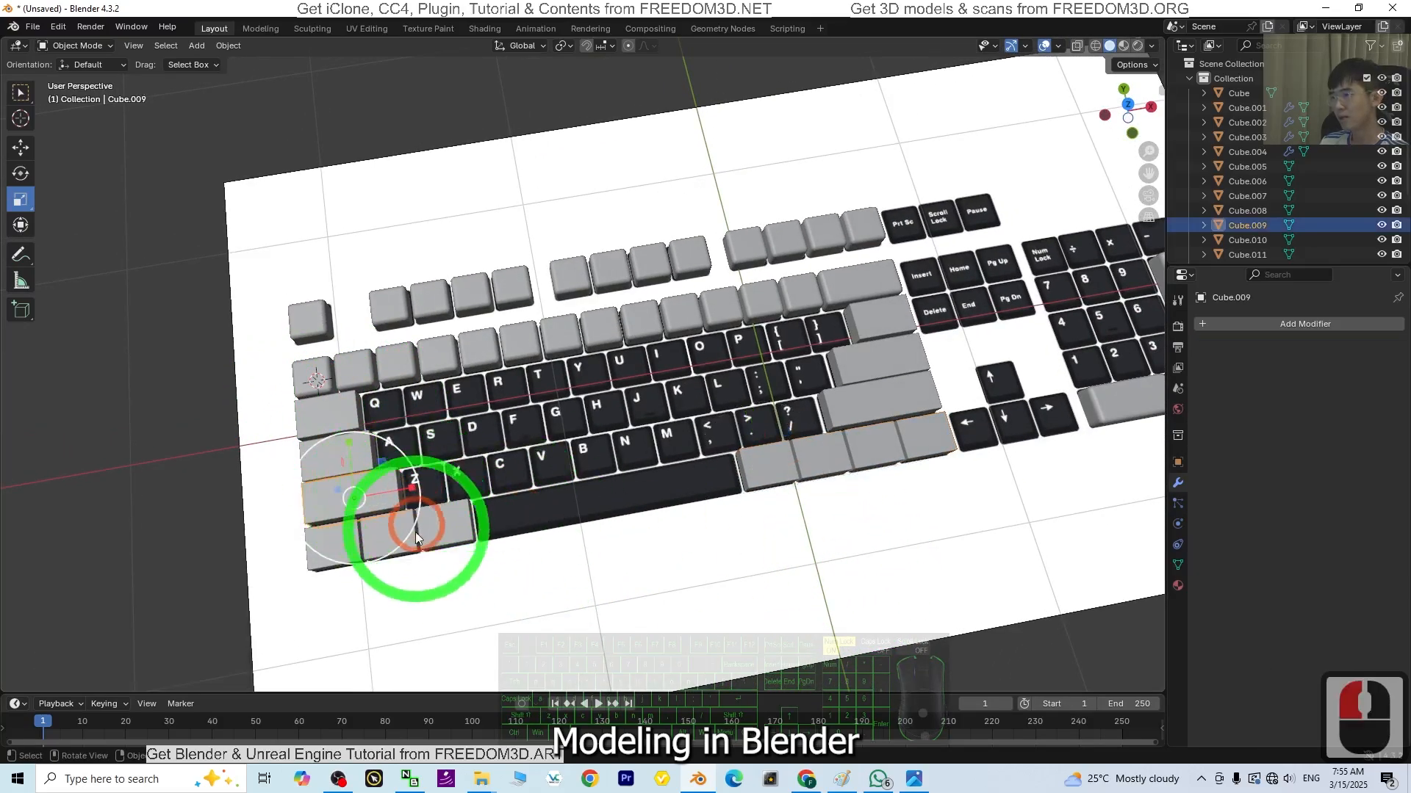
left_click(450, 522)
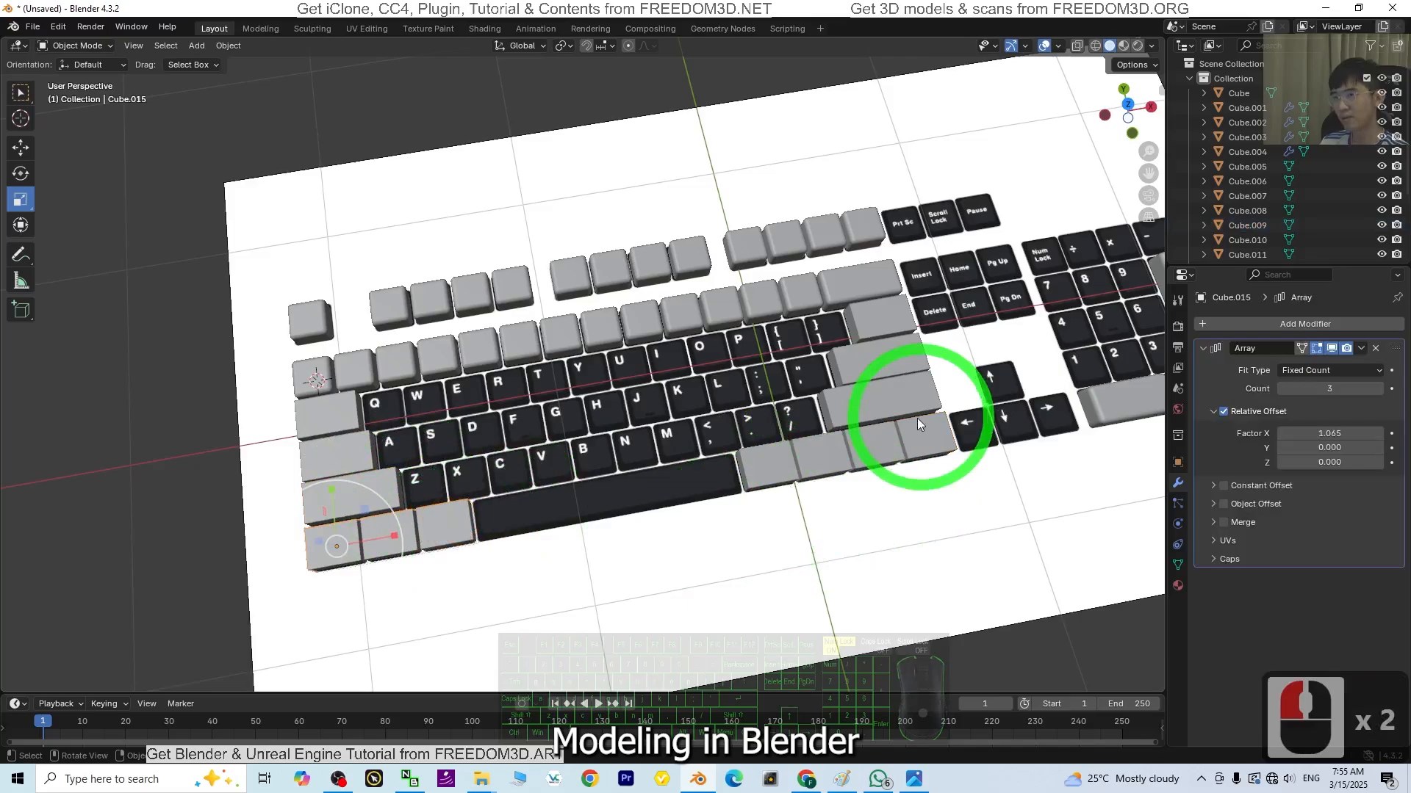
left_click(342, 533)
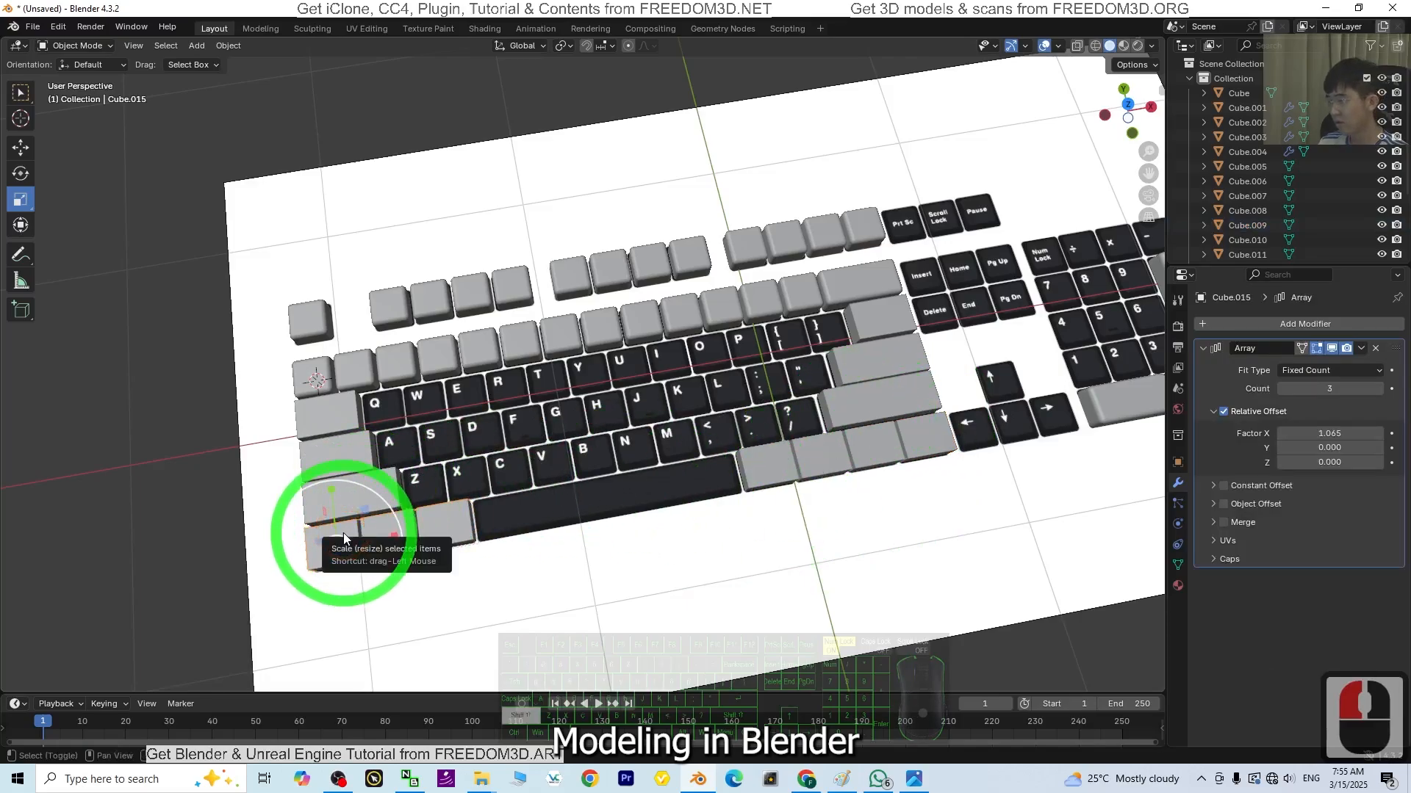
key("shift+d")
key("x")
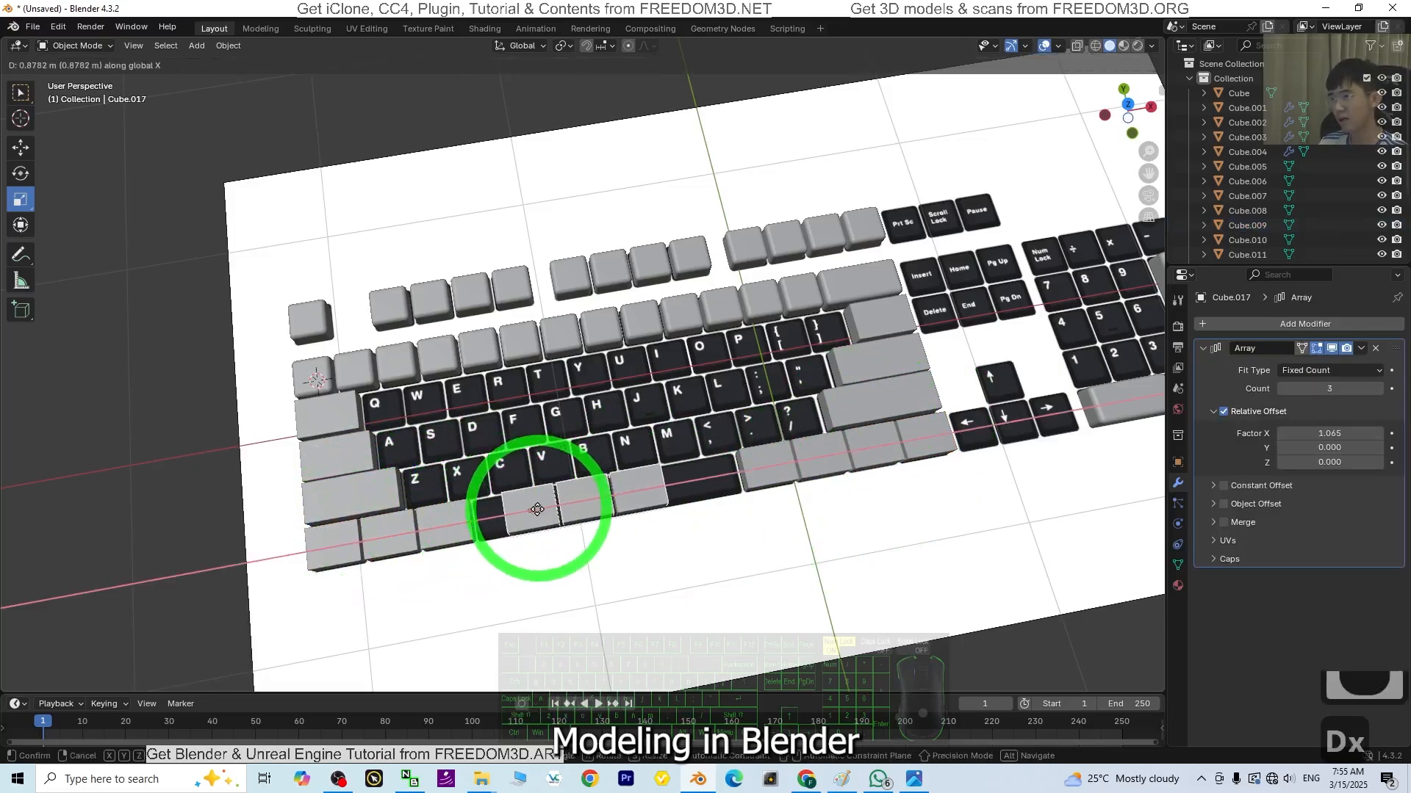
left_click(537, 509)
left_click(1375, 349)
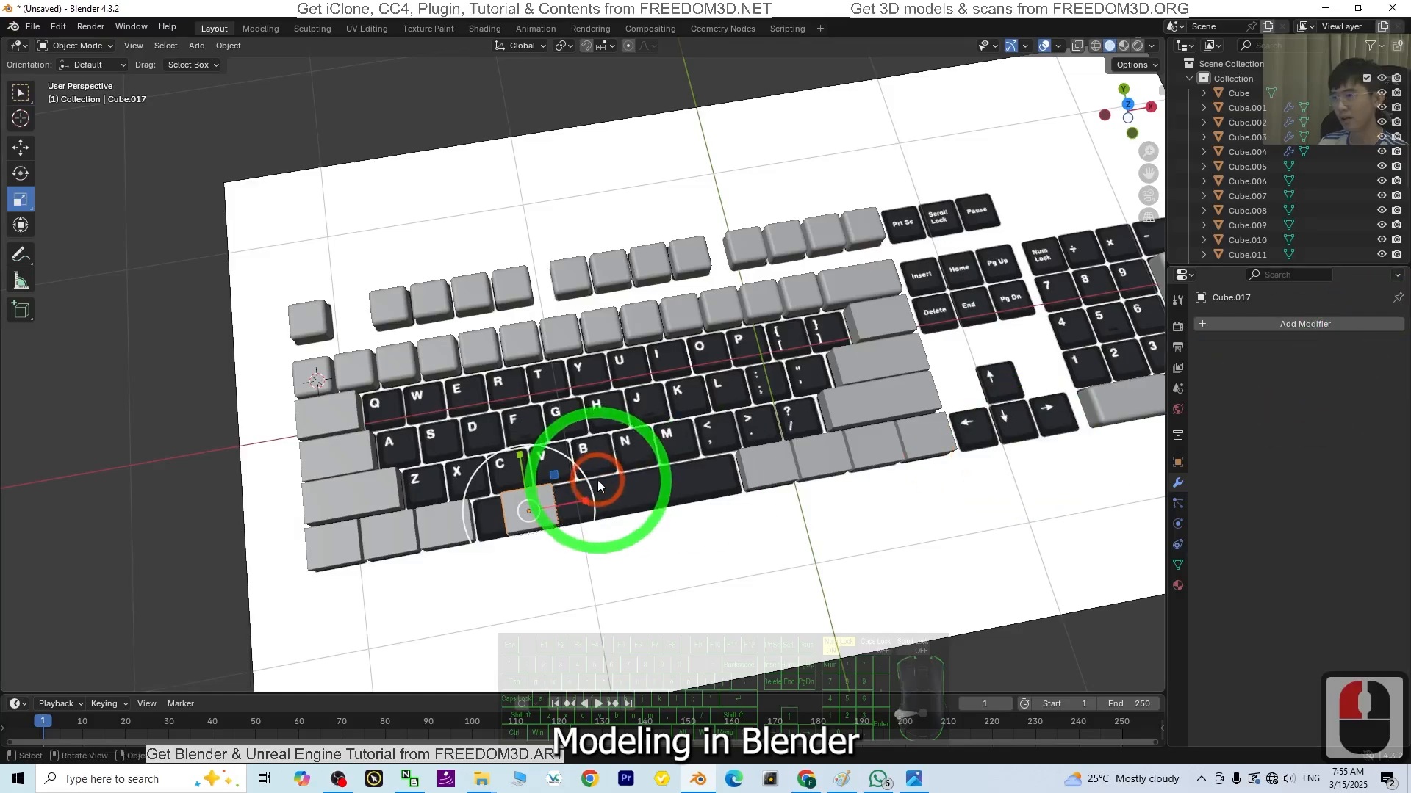
Step: In top view, move the copied block along X to the space bar's centre and scale its end faces to 5.178 along X in Edit Mode
left_click(20, 149)
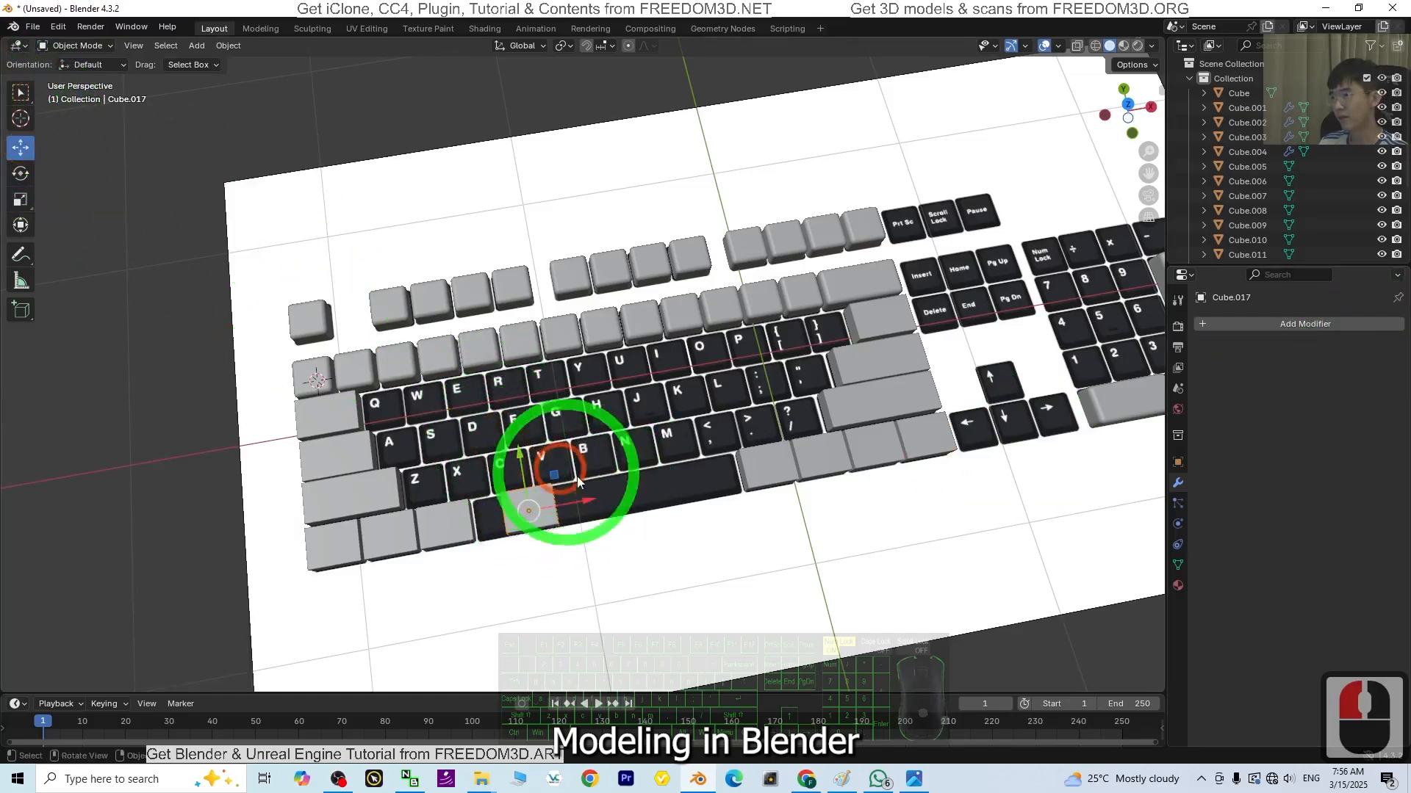
left_click(1130, 108)
left_click_drag(567, 504, 875, 529)
left_click(77, 46)
left_click(74, 73)
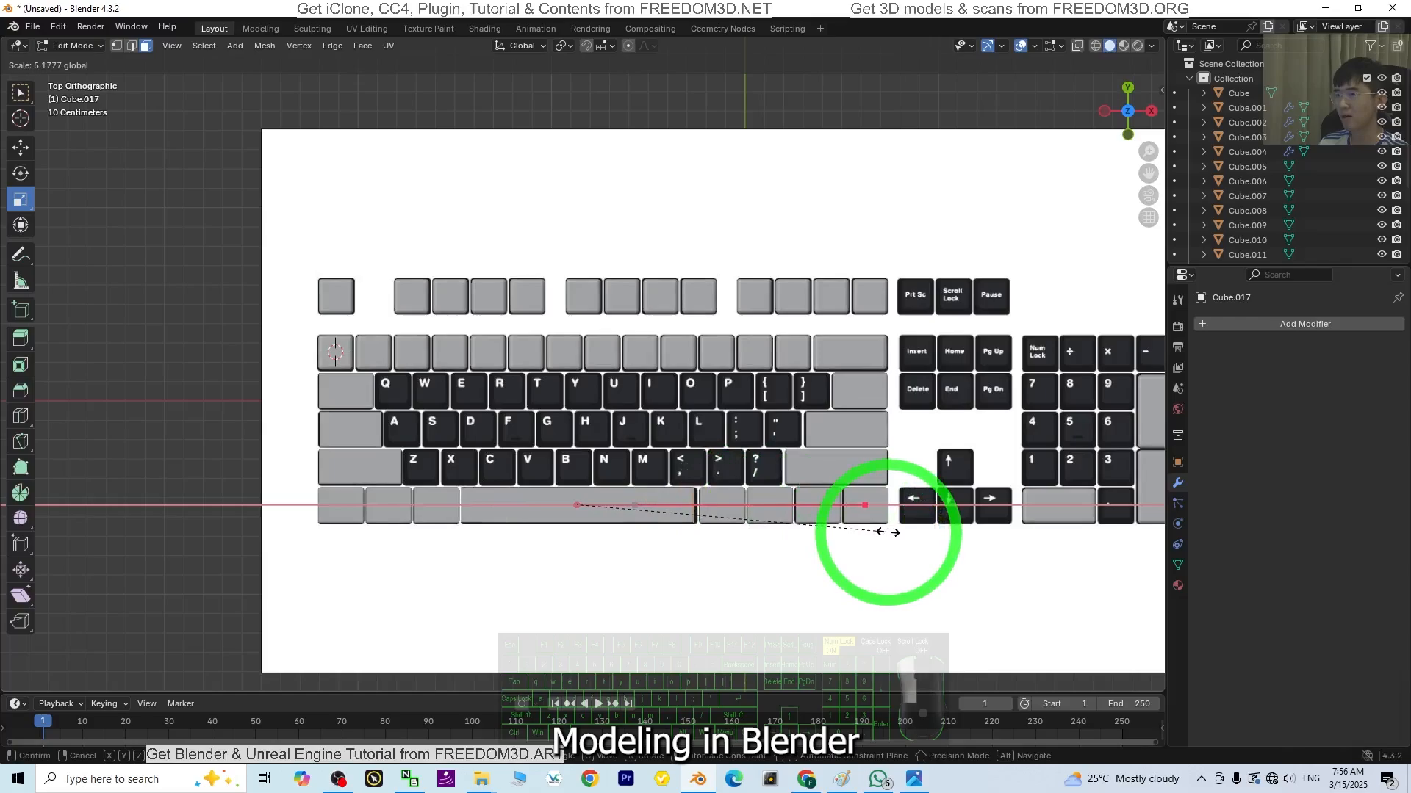
left_click_drag(888, 532, 887, 533)
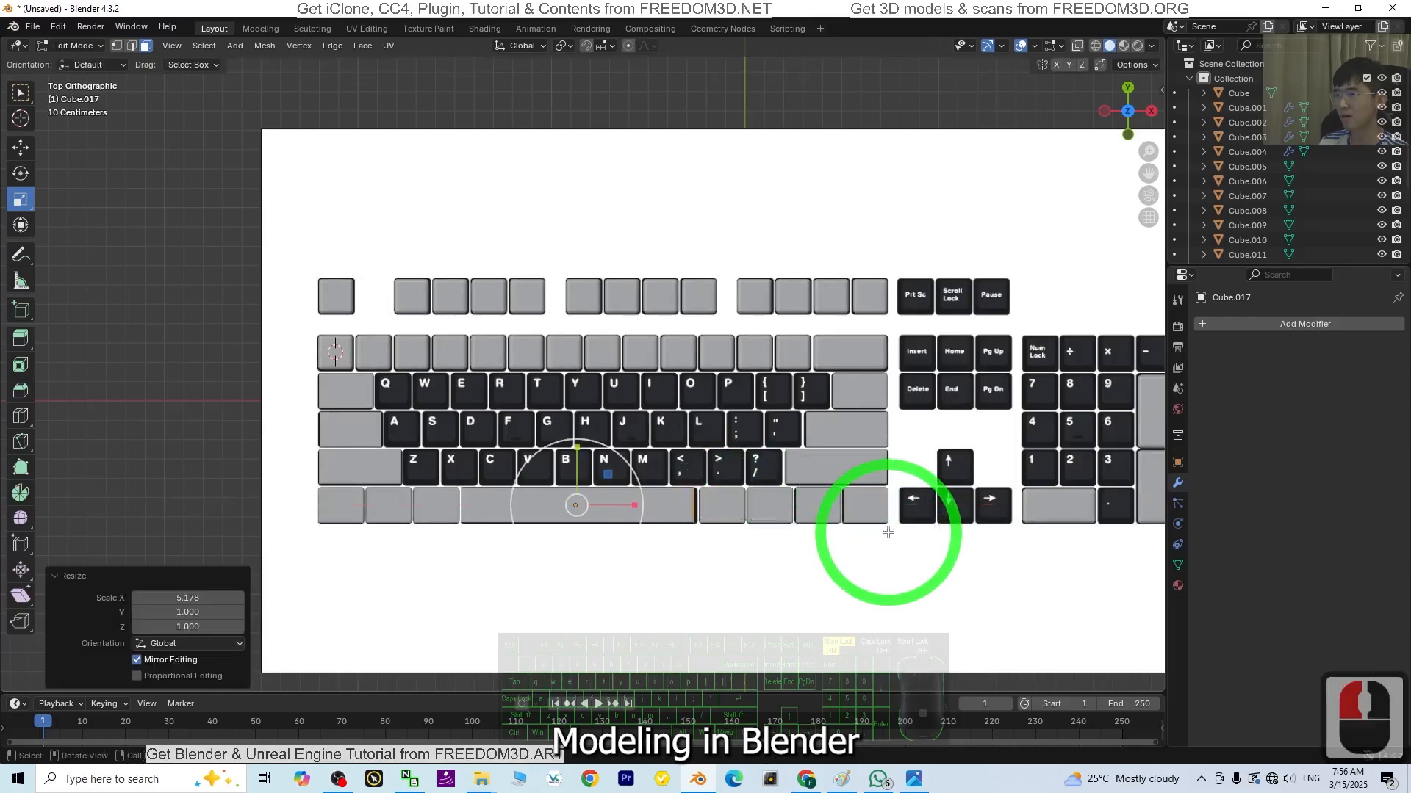
Step: Return to Object Mode and nudge the space bar block slightly along X to align it with the reference key
left_click(73, 46)
left_click(74, 62)
left_click(636, 509)
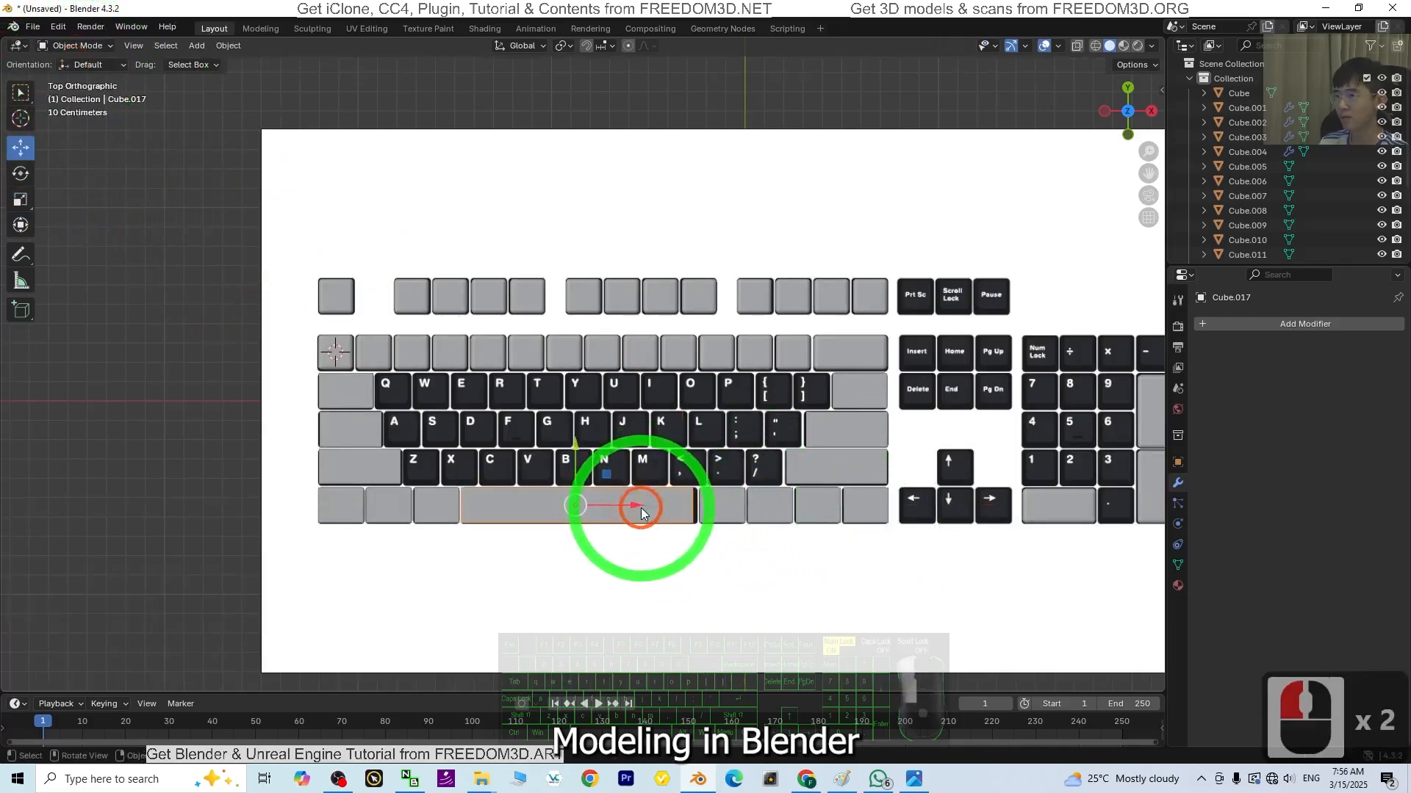
left_click_drag(640, 508, 644, 507)
Step: Select the Tab block and snap the 3D cursor to it
middle_click_drag(624, 588, 798, 507)
left_click(351, 321)
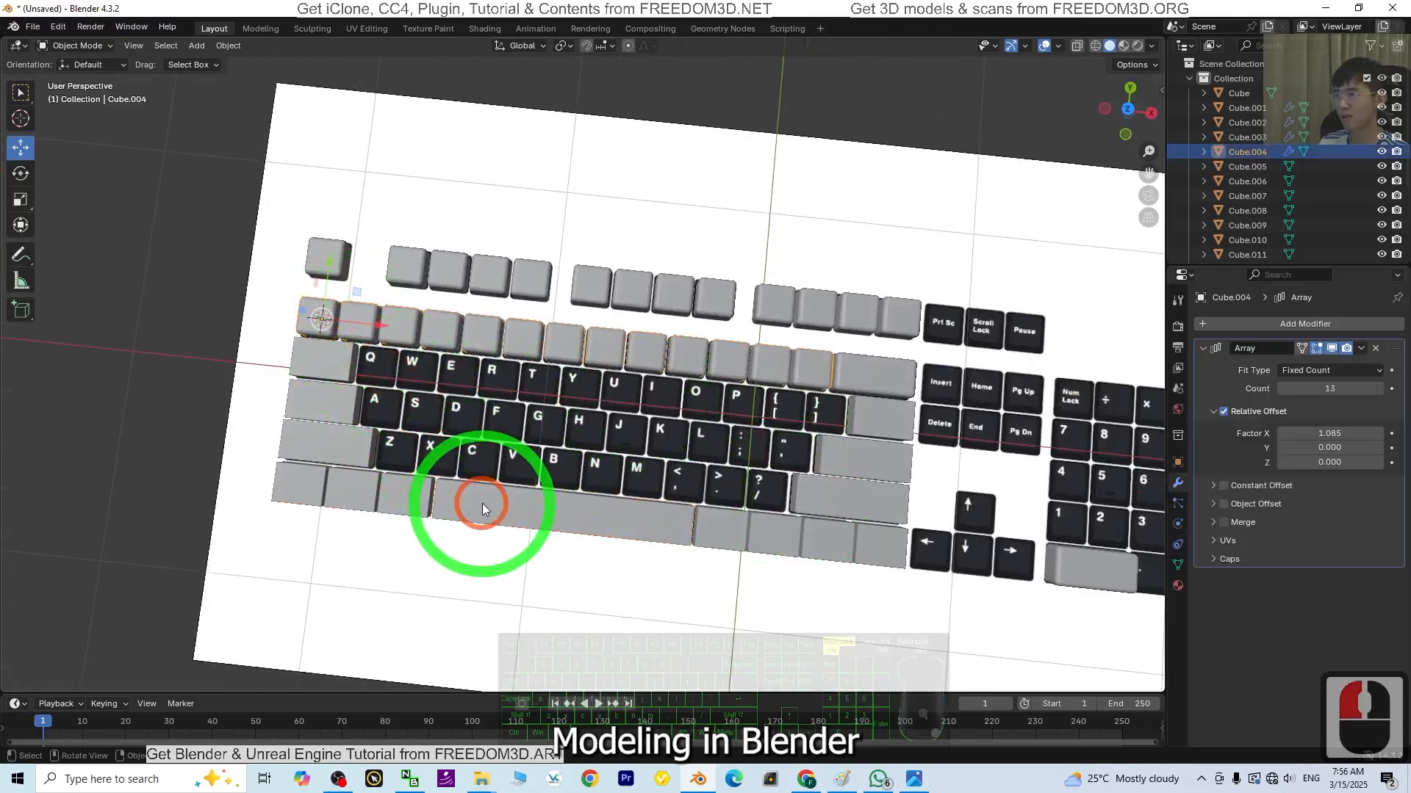
middle_click_drag(482, 504, 441, 492)
left_click(302, 428, "shift")
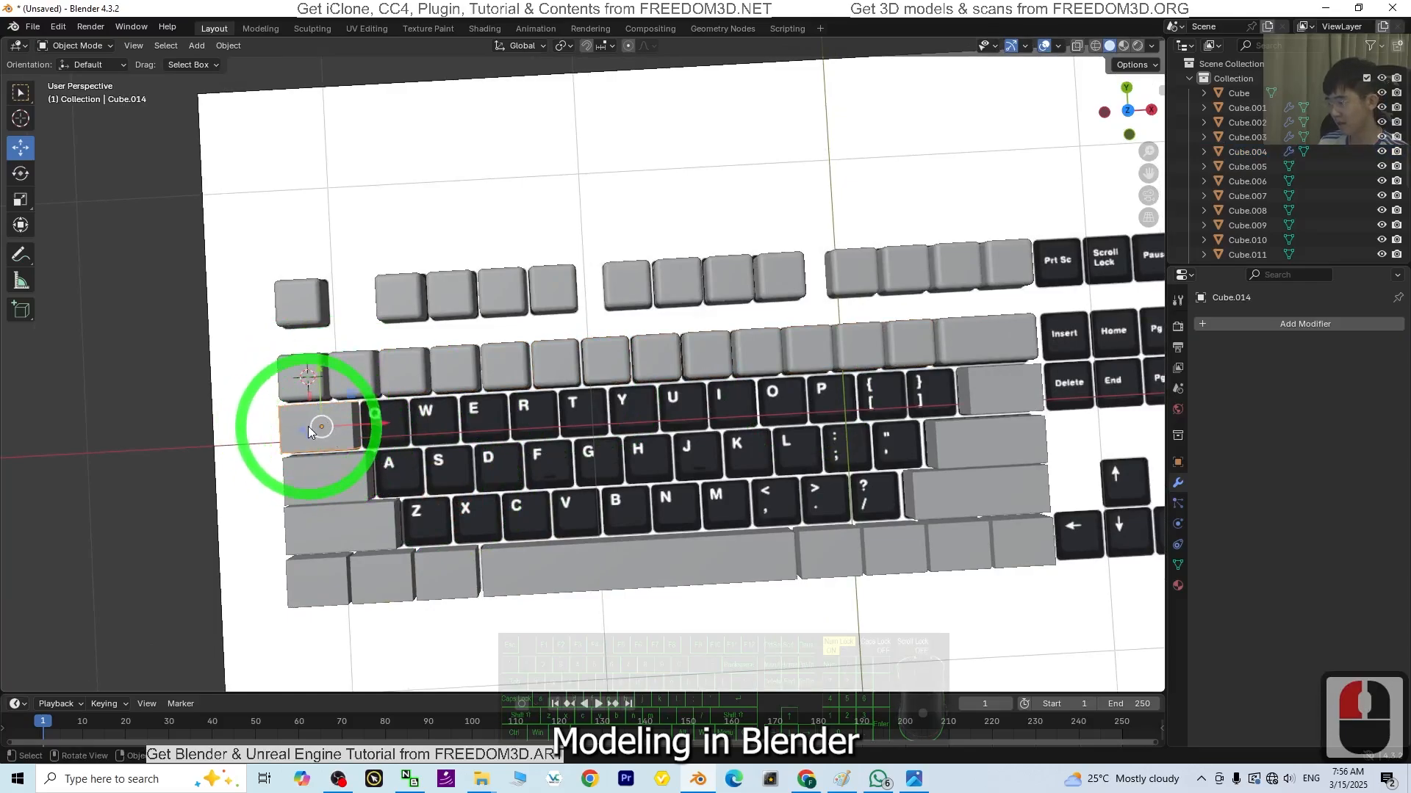
key("shift+s")
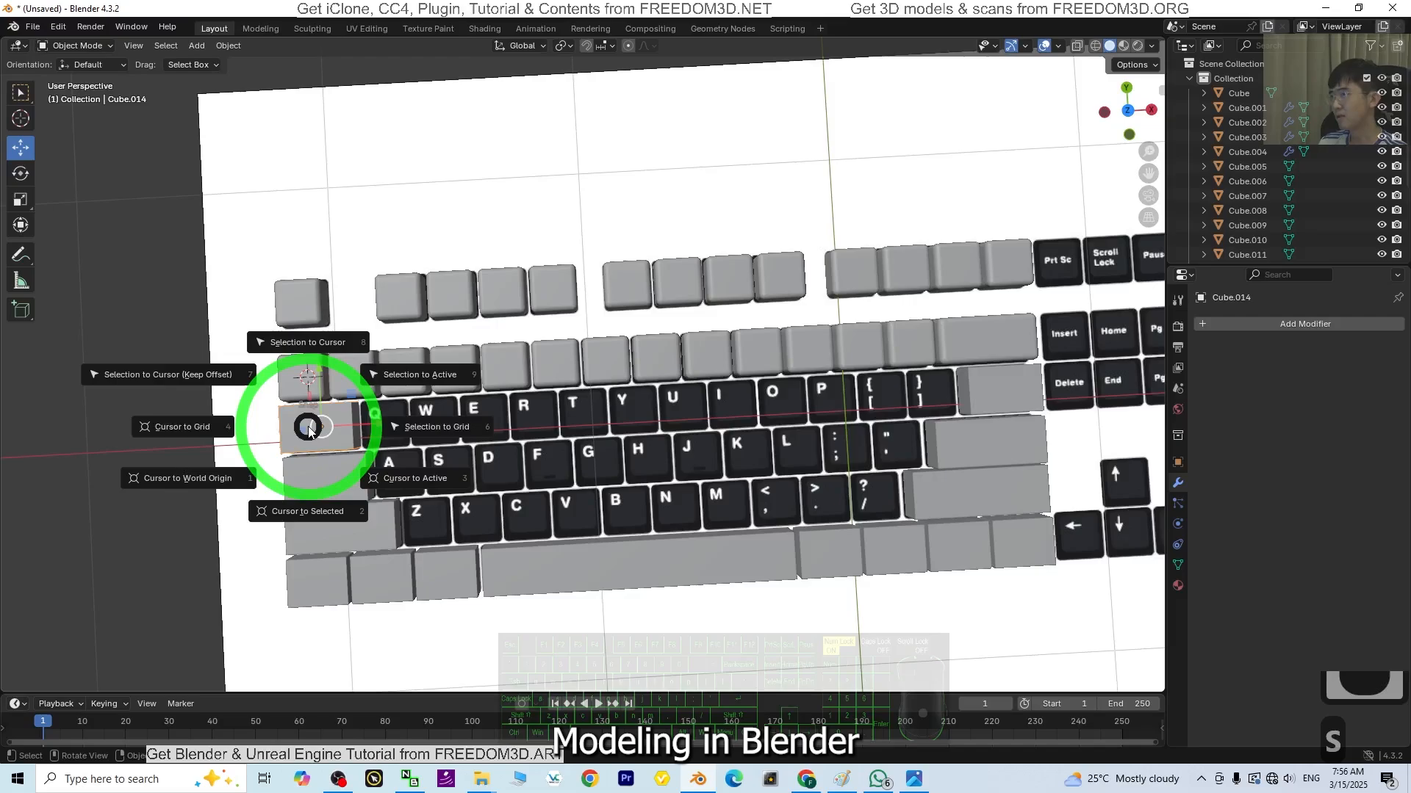
left_click(309, 511)
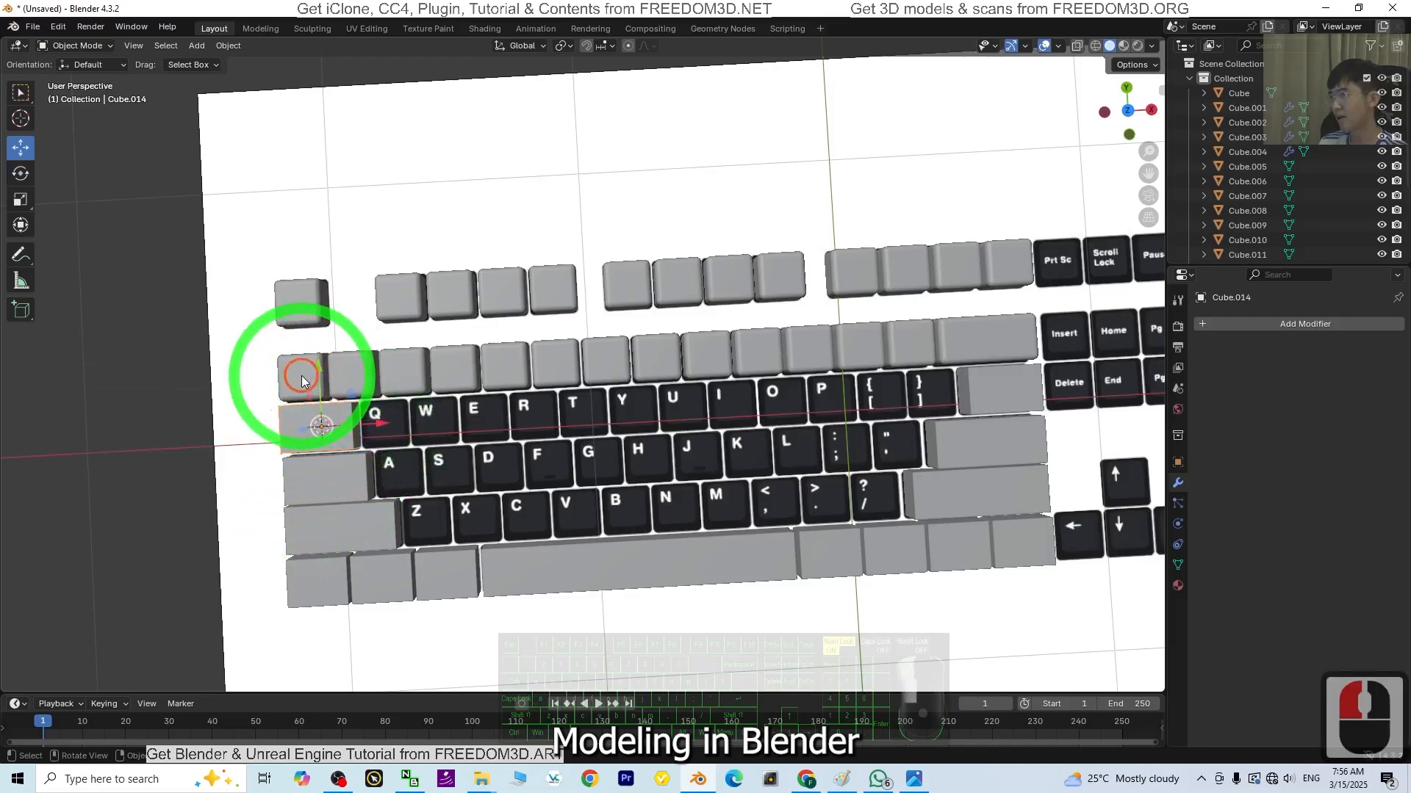
Step: Try snapping the original number-row key array to the 3D cursor, then undo the move
left_click(305, 381)
key("shift+s")
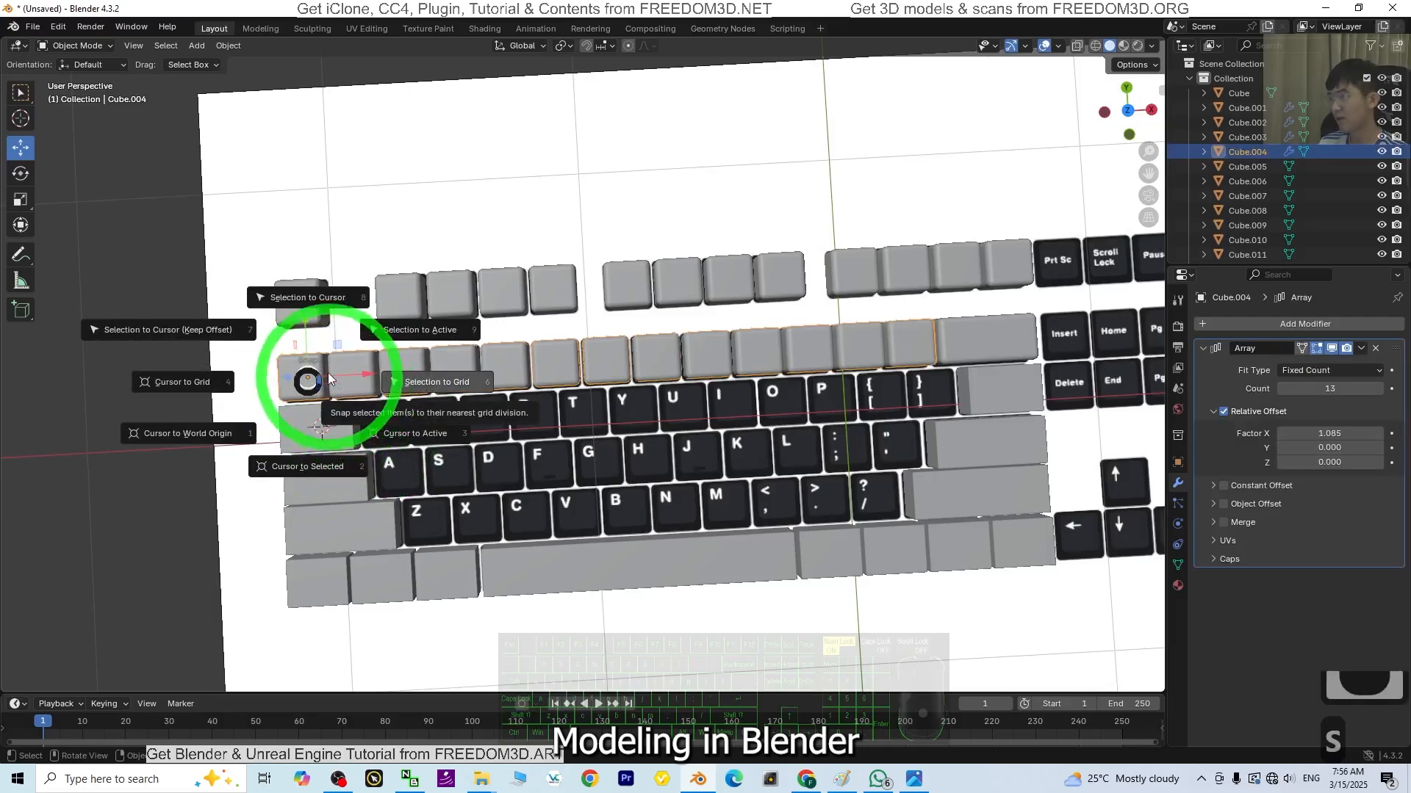
left_click(587, 353)
left_click(306, 378)
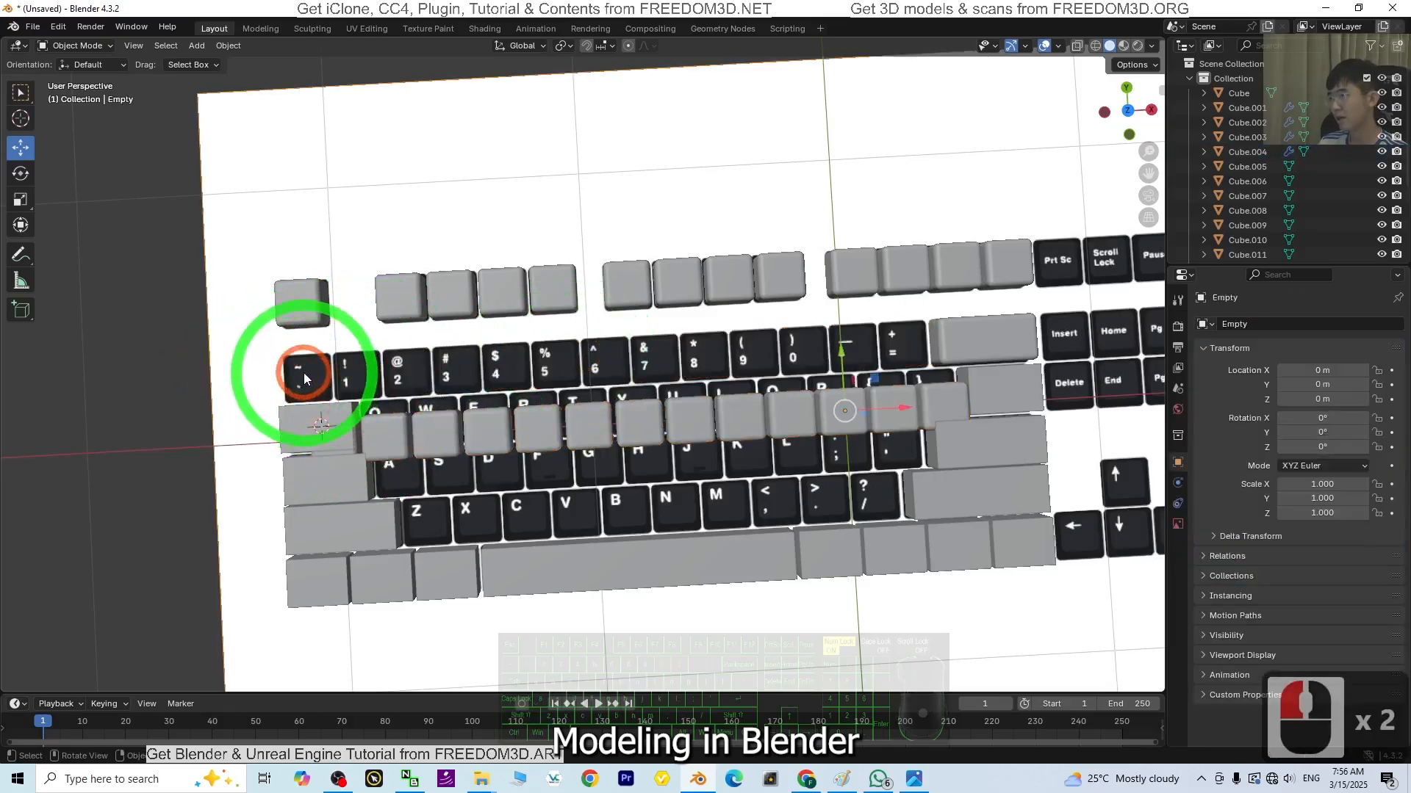
left_click(343, 382)
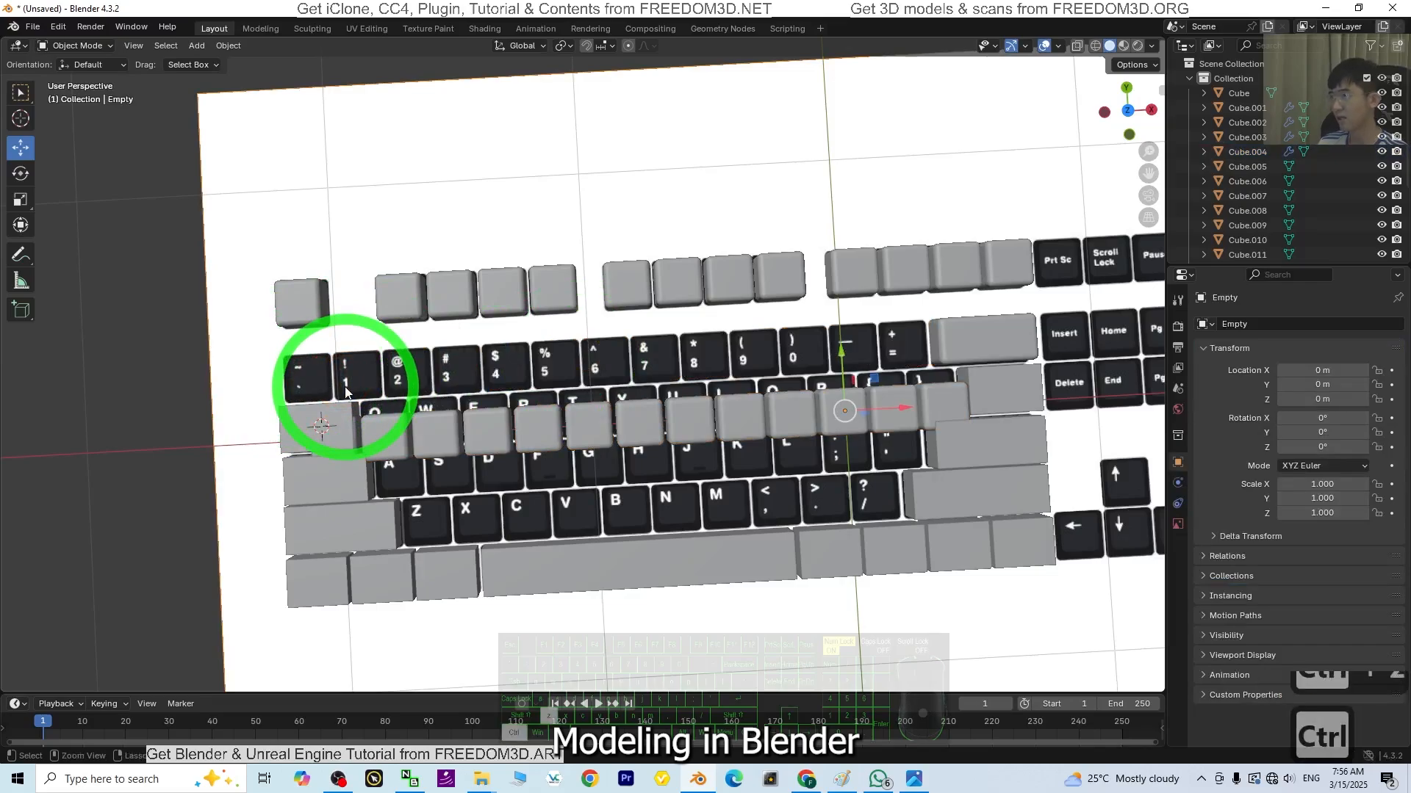
key("ctrl+z")
key("ctrl+z")
Step: Duplicate the number-row key array and snap the copy to the 3D cursor at the Tab block
key("shift+d")
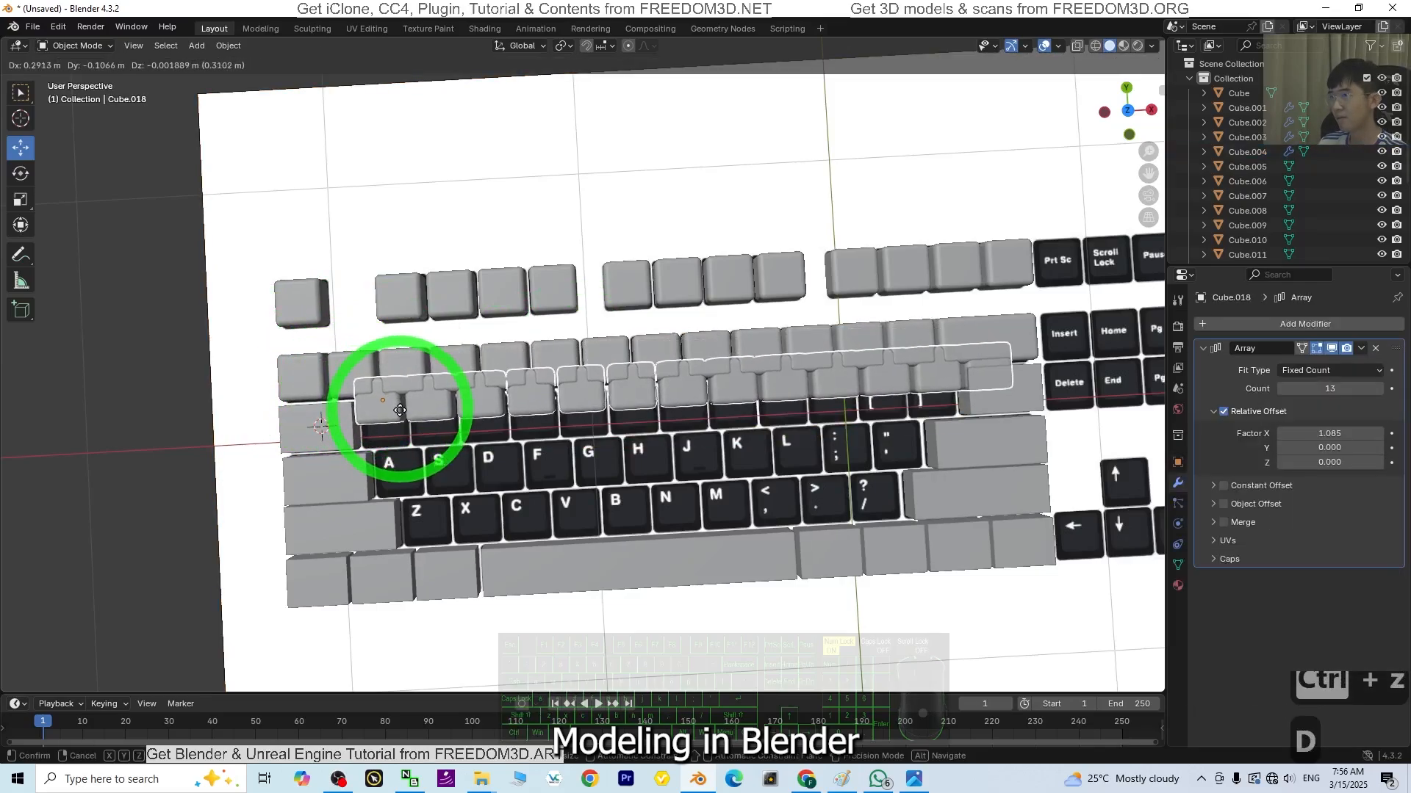
left_click(463, 450)
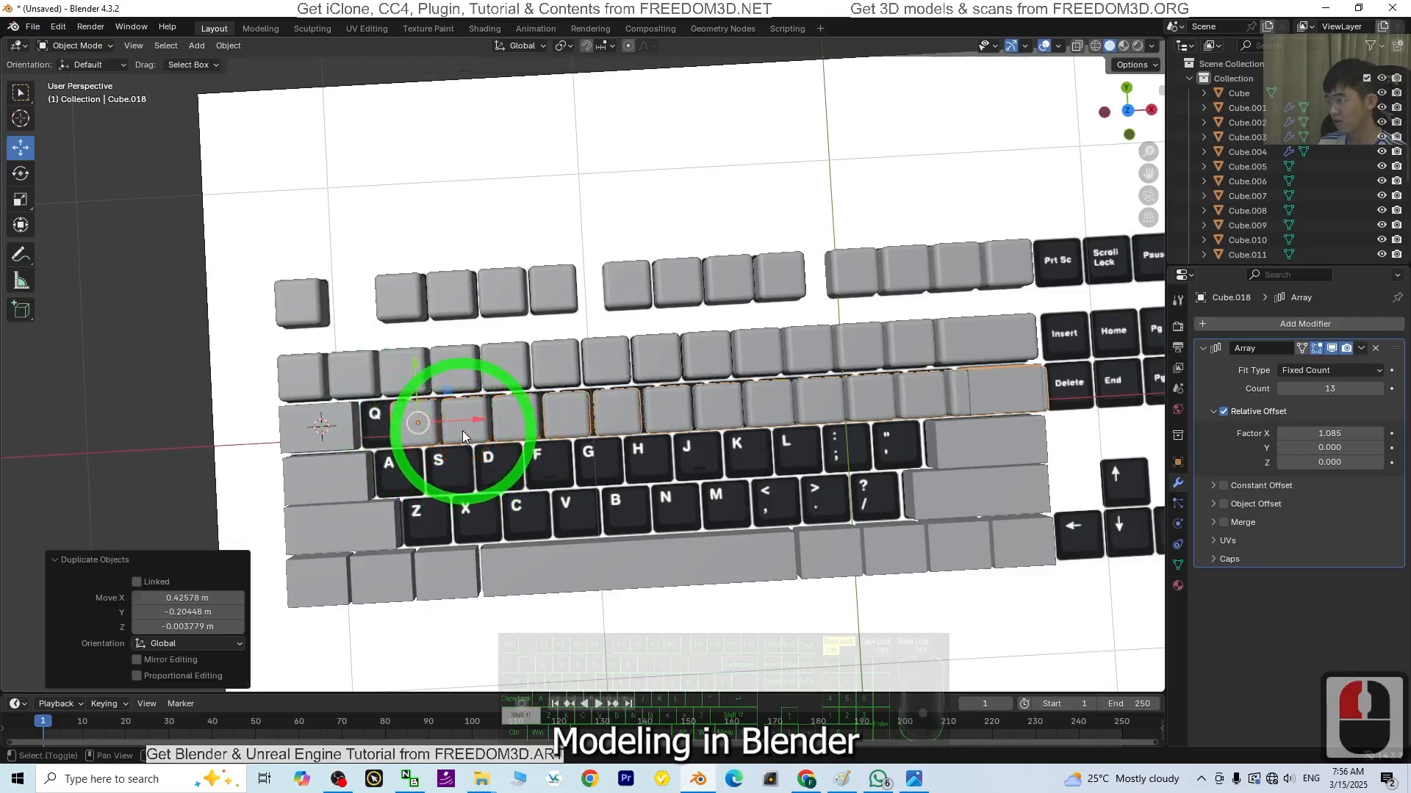
key("shift+s")
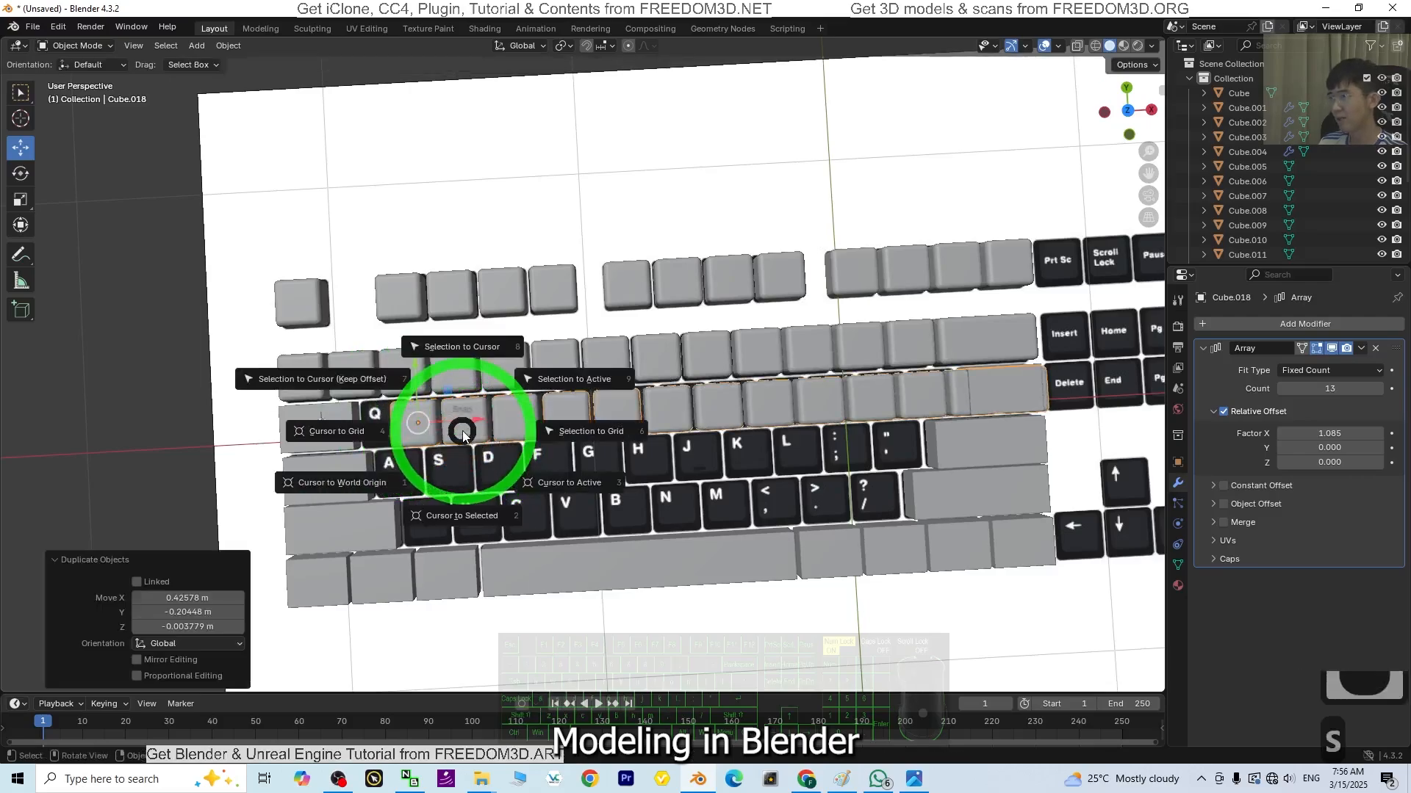
left_click(469, 347)
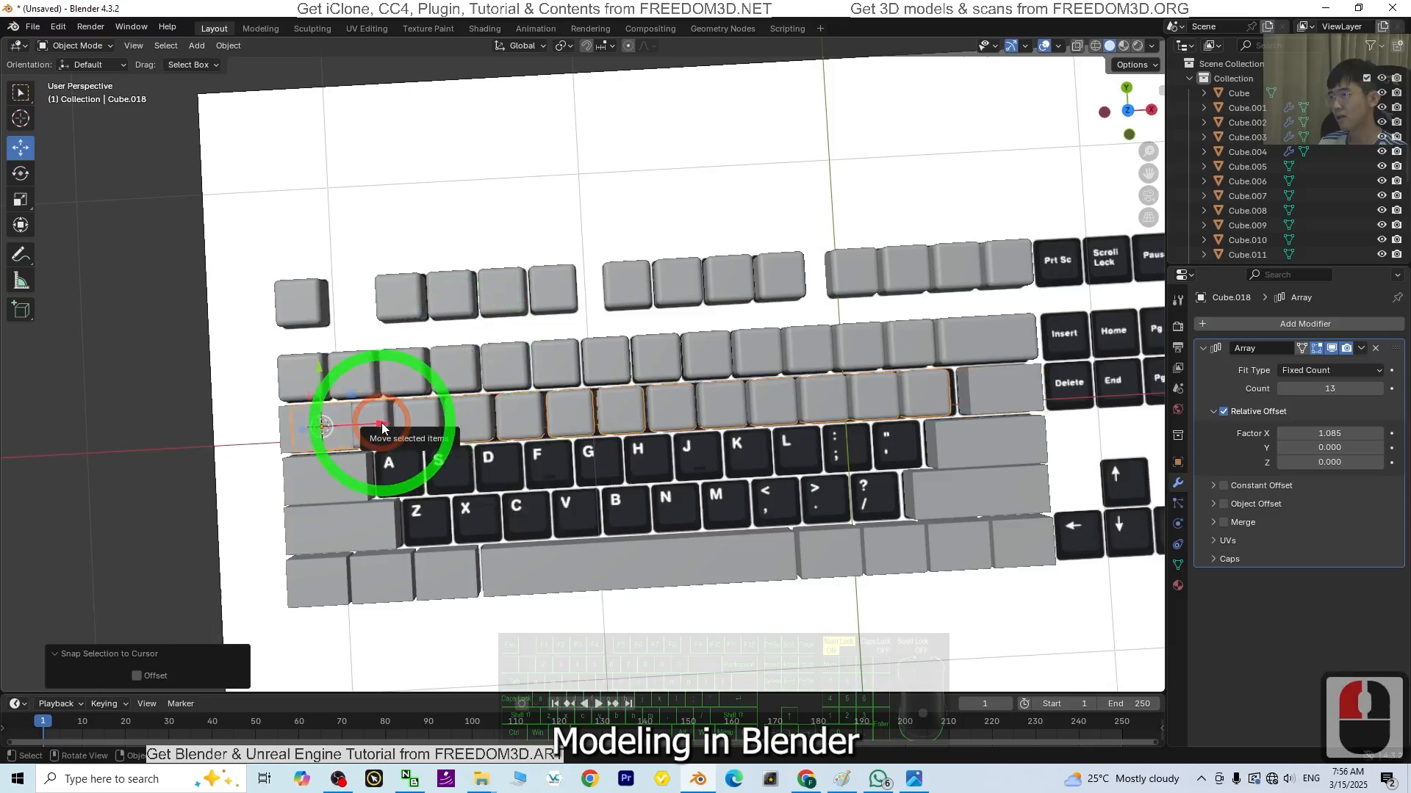
Step: Move the copied key row about 0.25 m along X so it starts beside the Tab block, and set its array count to 12
key("g")
left_click(476, 432)
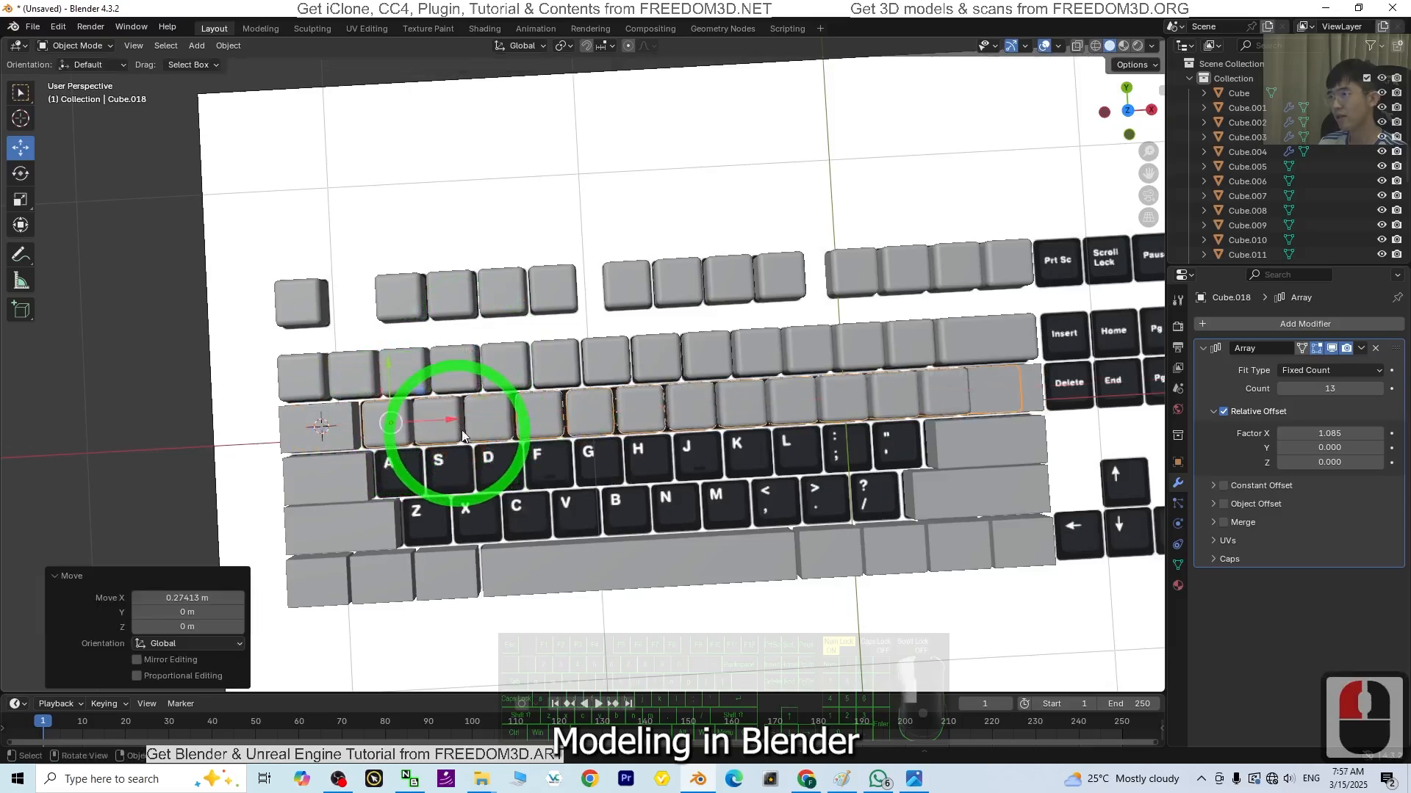
left_click(1128, 111)
left_click_drag(464, 409, 453, 410)
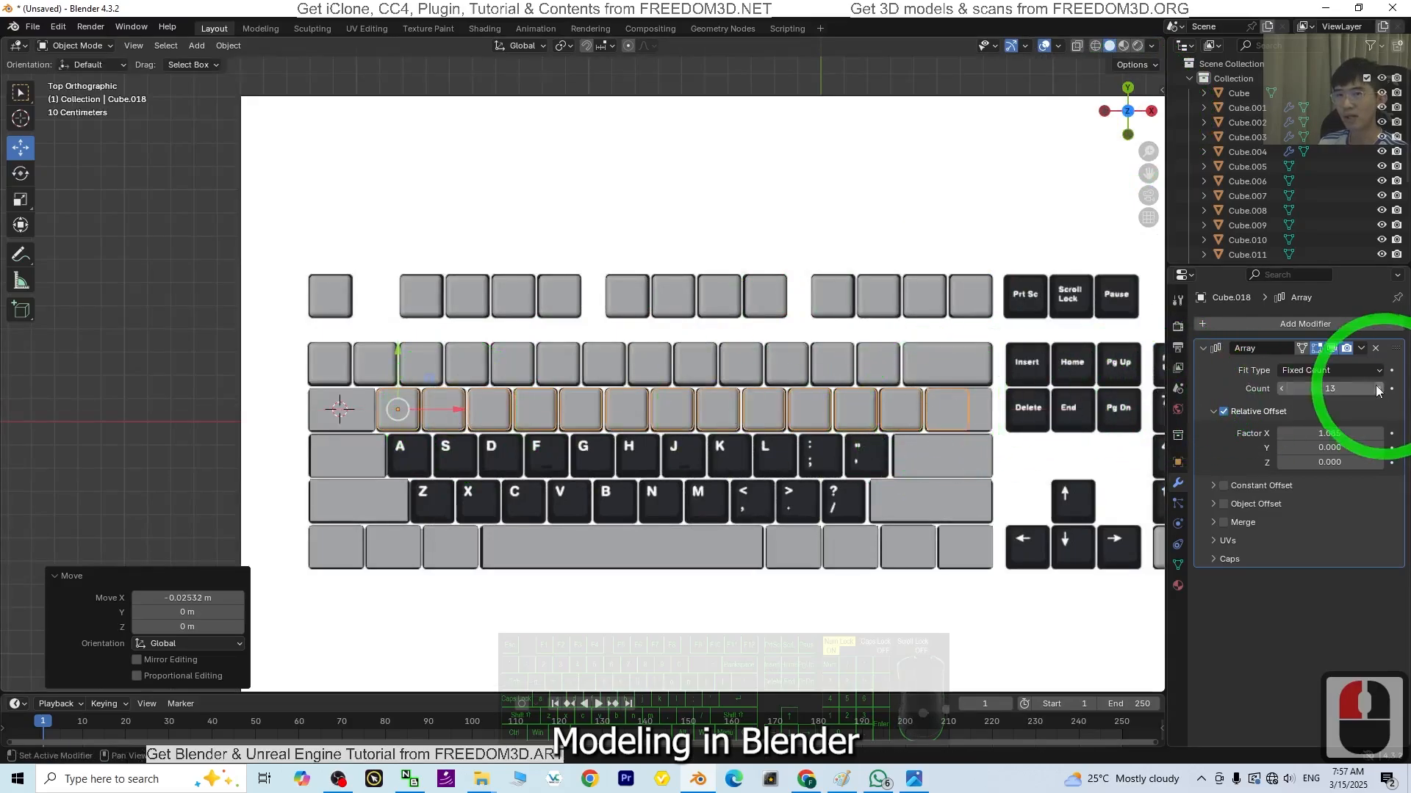
left_click(1285, 397)
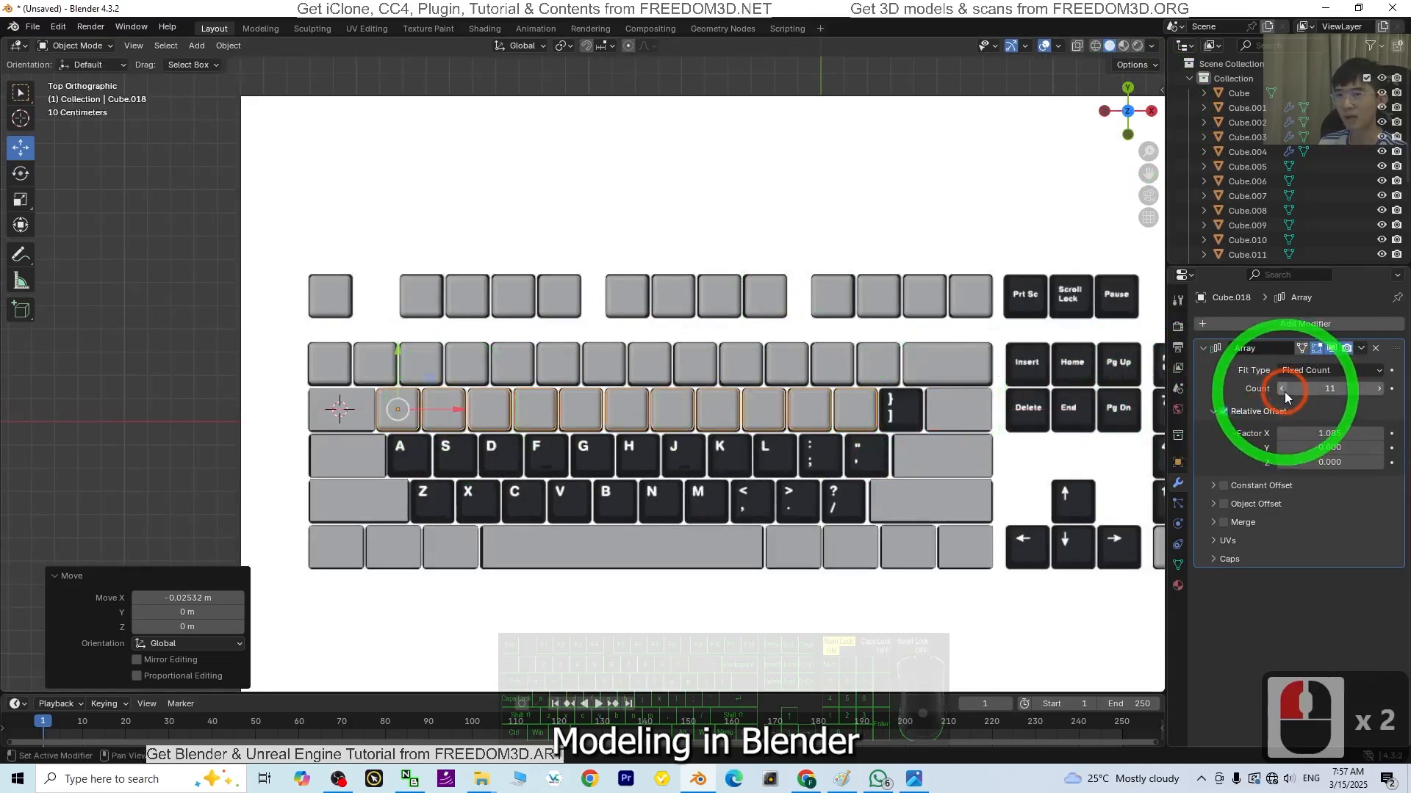
left_click(1286, 394)
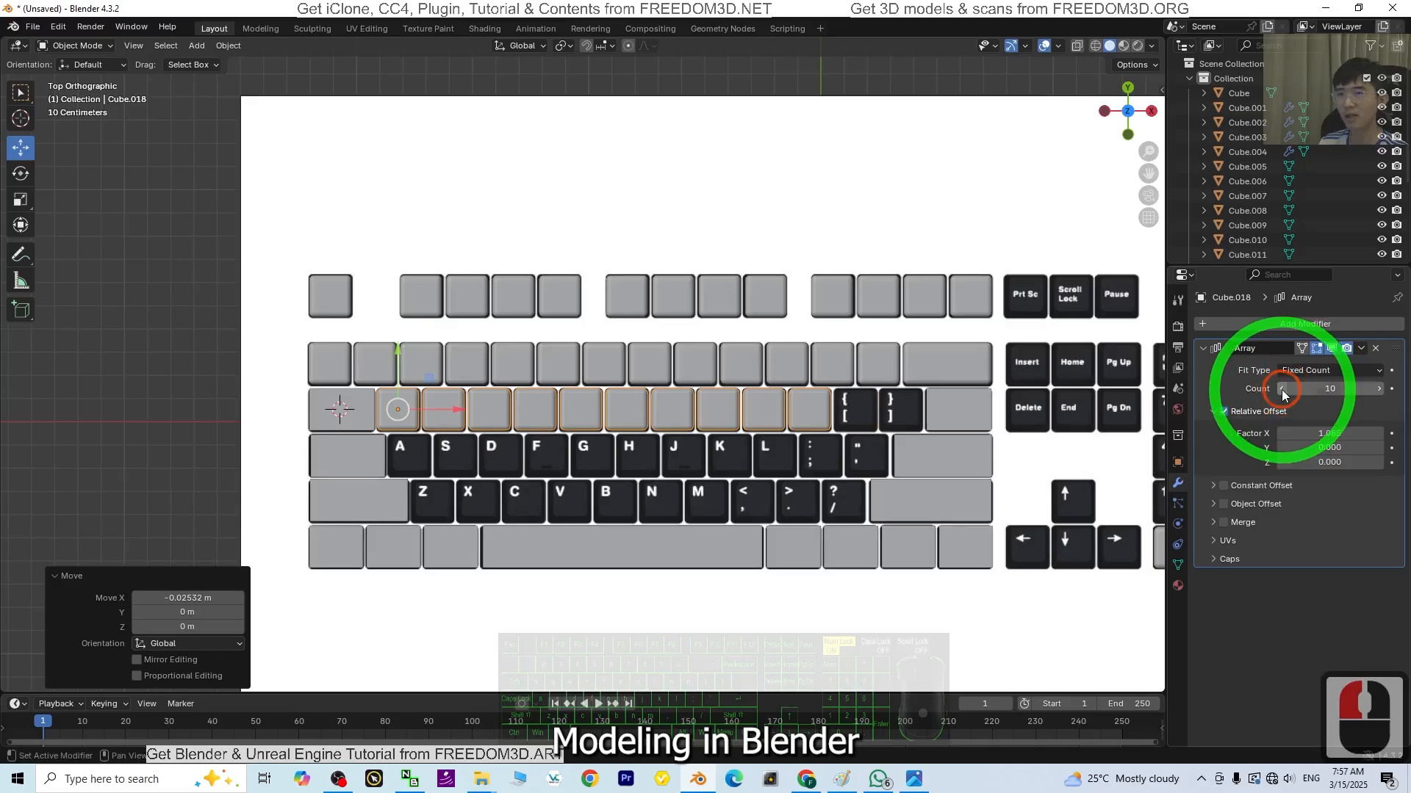
left_click(1381, 394)
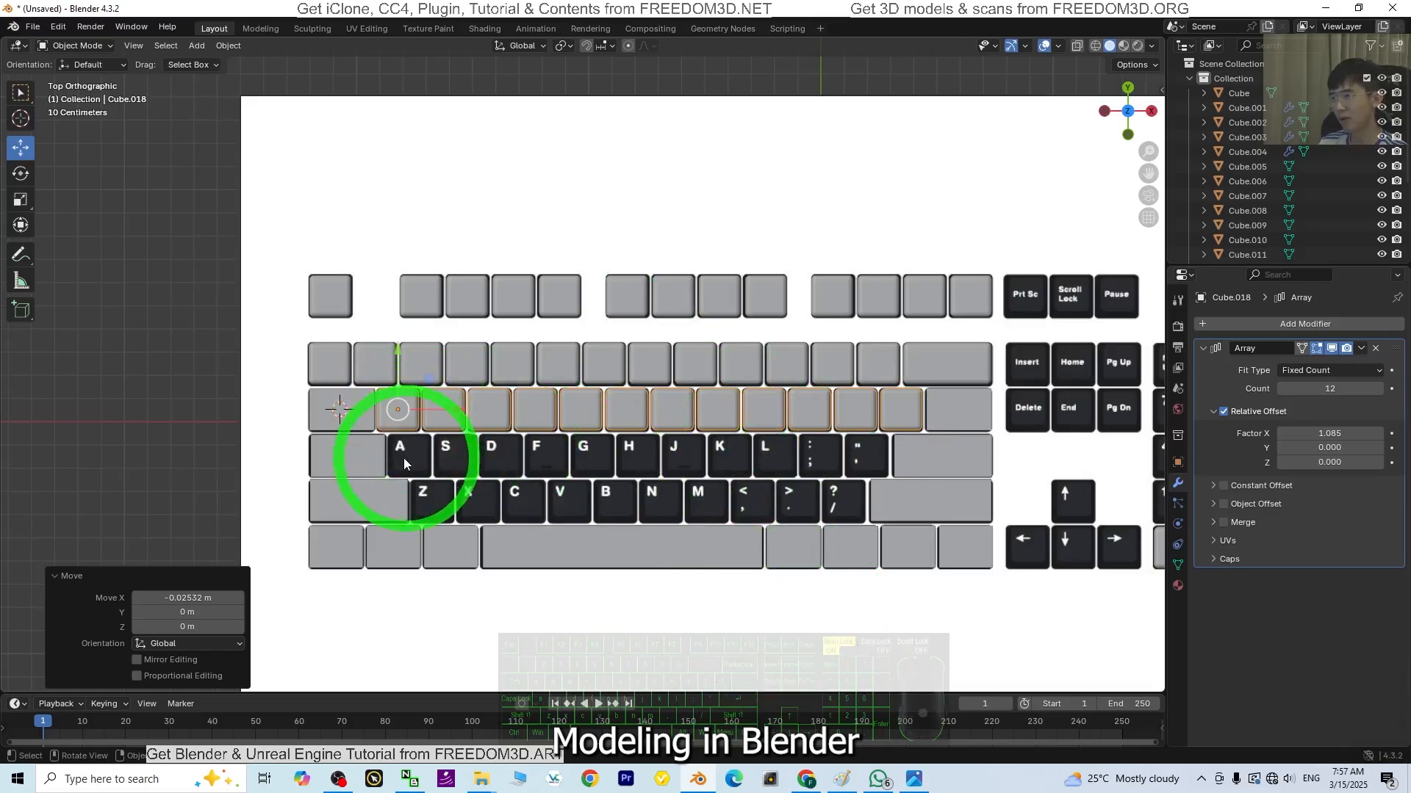
Step: Snap the 3D cursor to the Caps Lock block, then duplicate the Q-row key array and snap the copy to the cursor
left_click(370, 457)
key("shift+s")
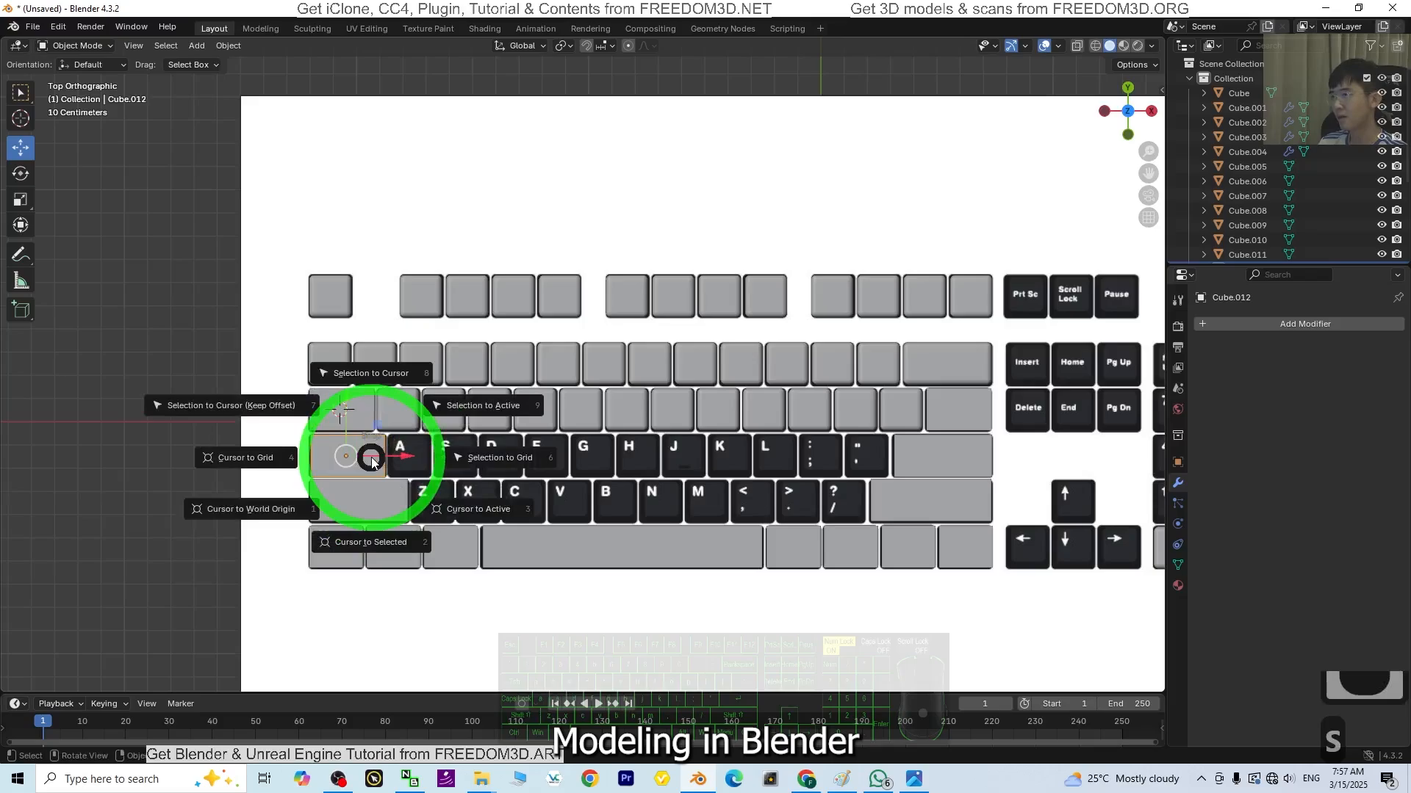
left_click(397, 535)
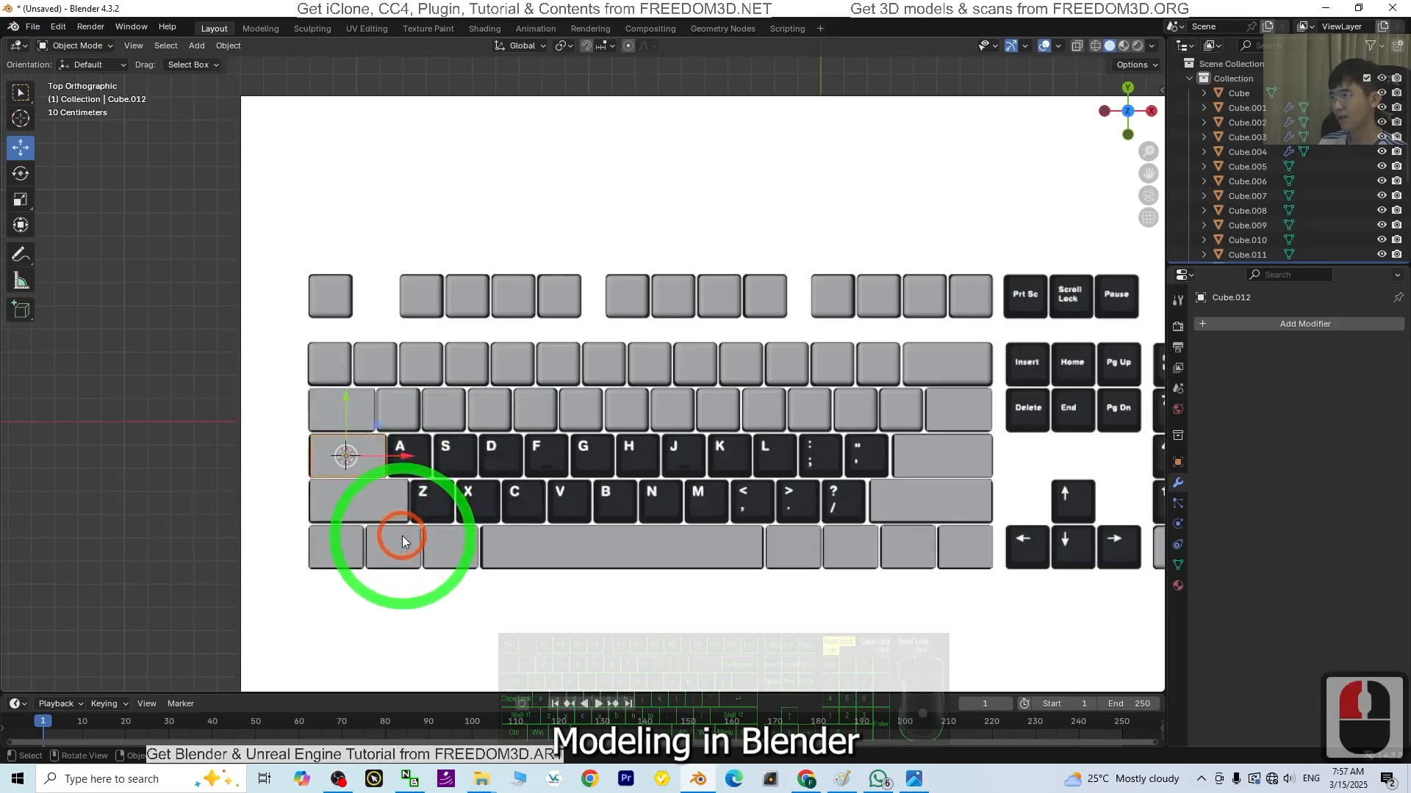
left_click(397, 412)
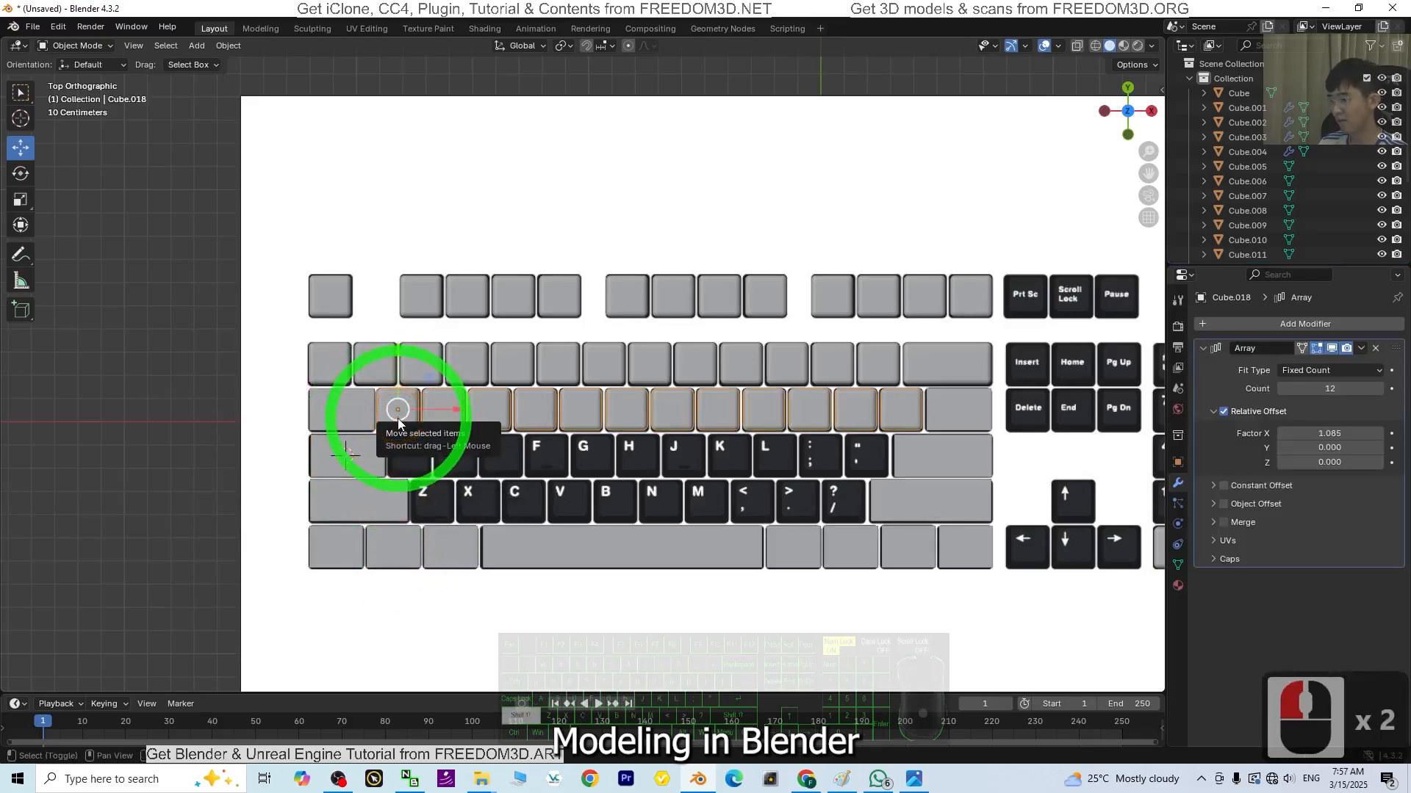
key("shift+d")
left_click(409, 458)
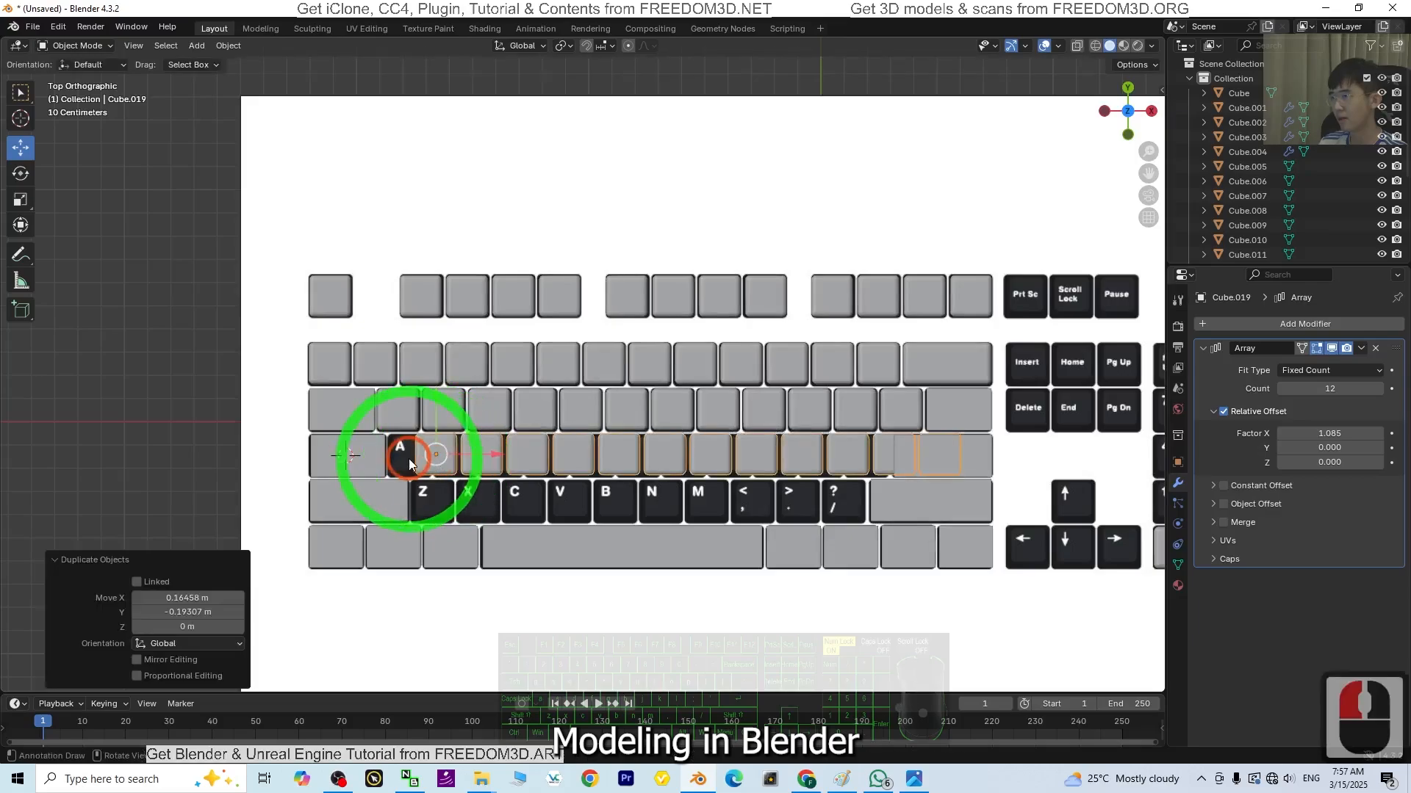
key("shift+s")
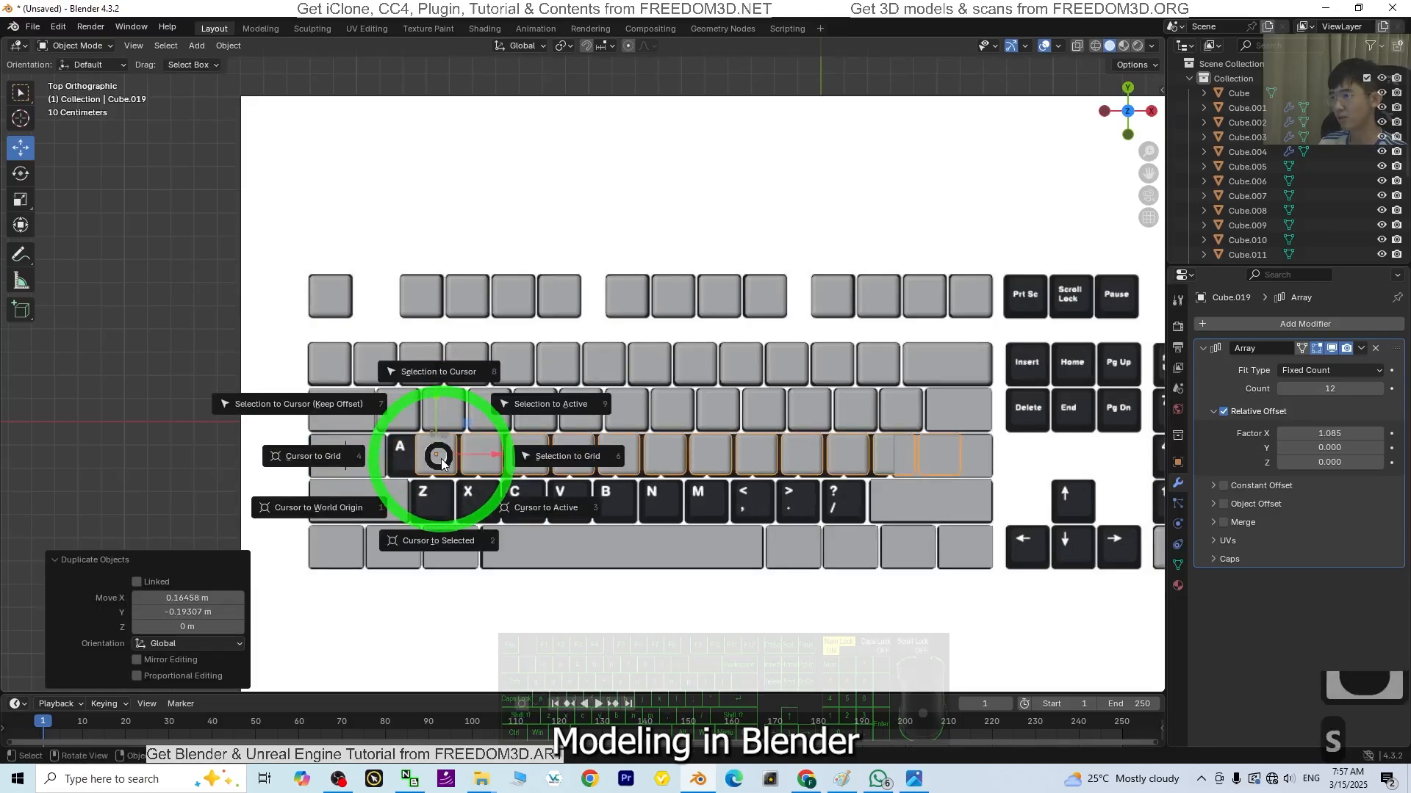
left_click(439, 372)
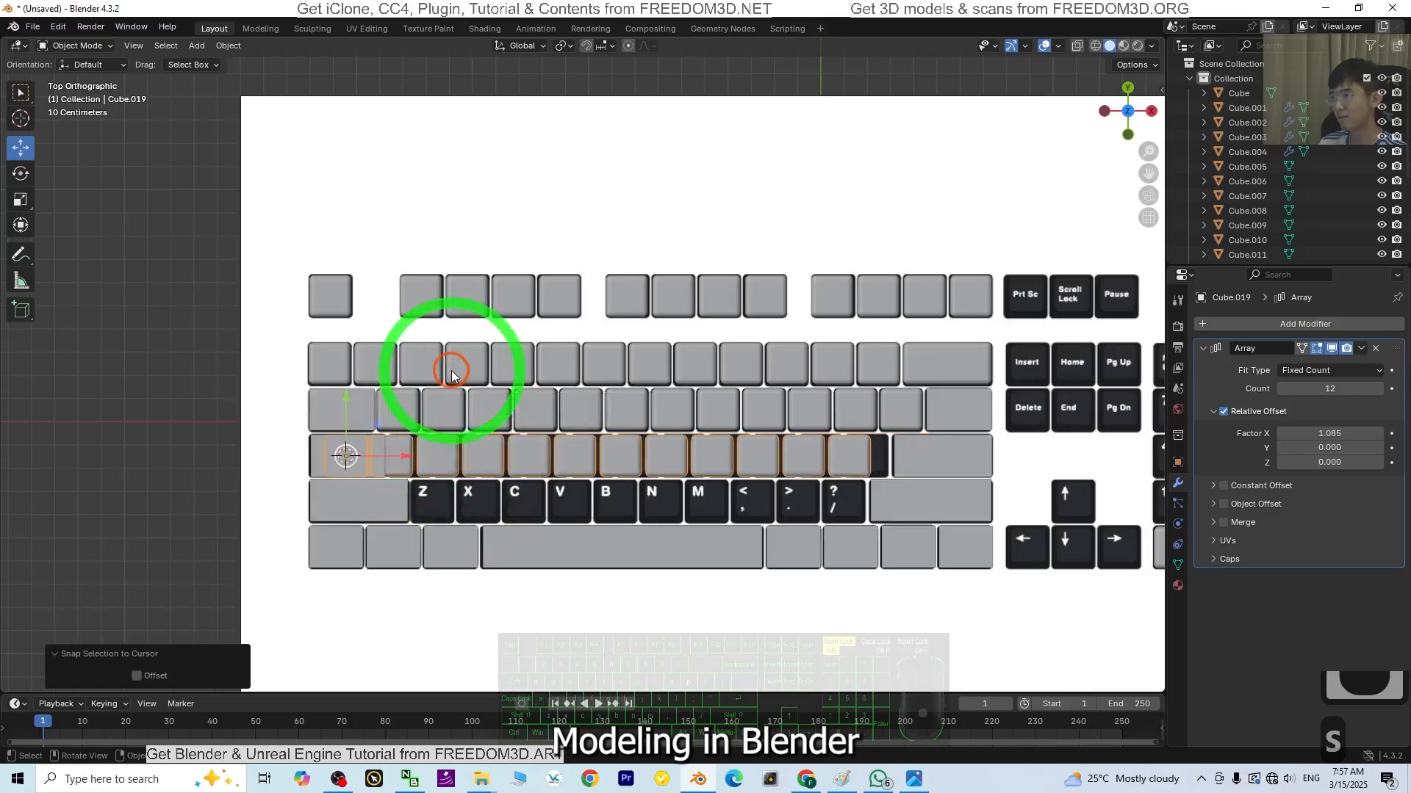
Step: Move the A-row copy about 0.275 m along X to start beside the Caps Lock block, and set its array count to 11
left_click_drag(406, 460, 470, 463)
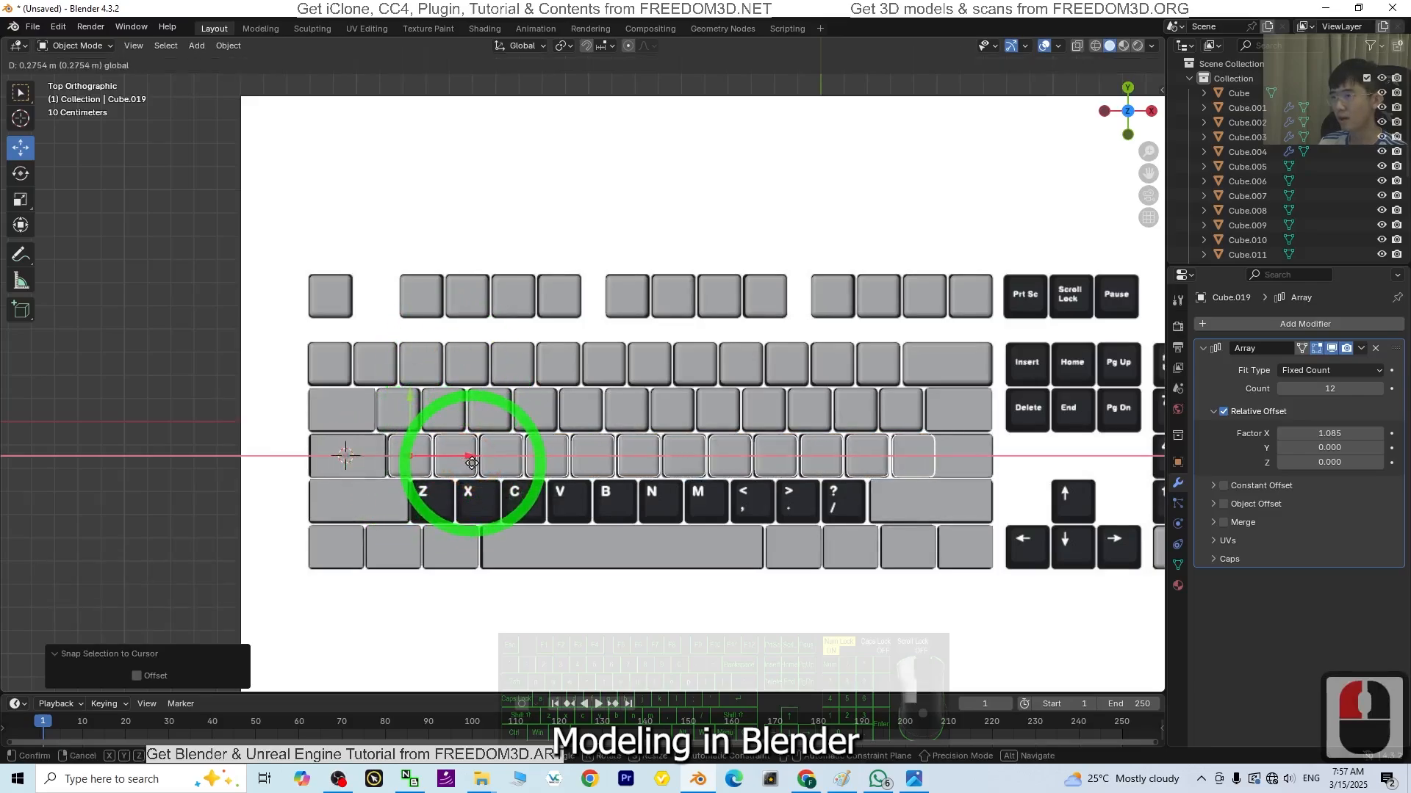
left_click(472, 463)
left_click(1289, 391)
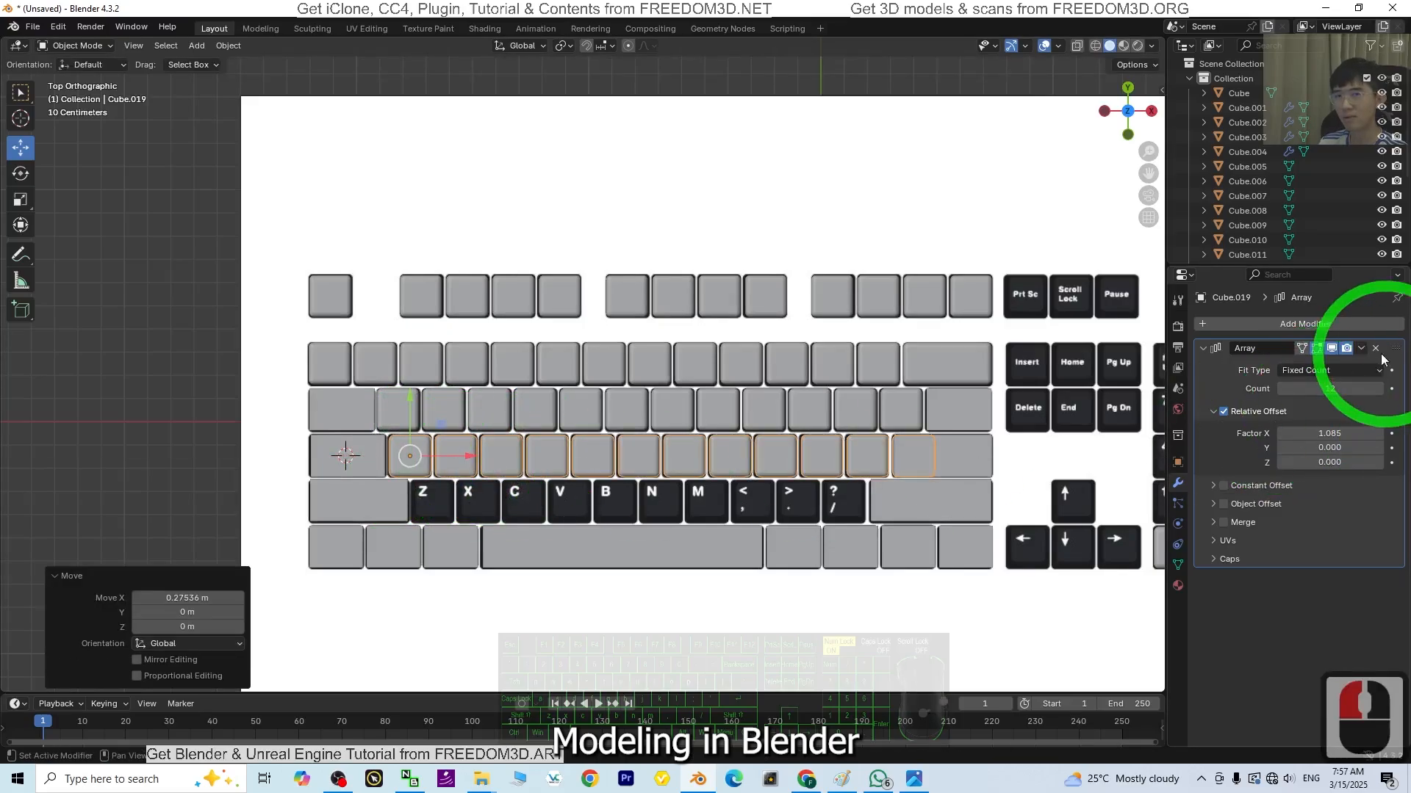
left_click(1282, 389)
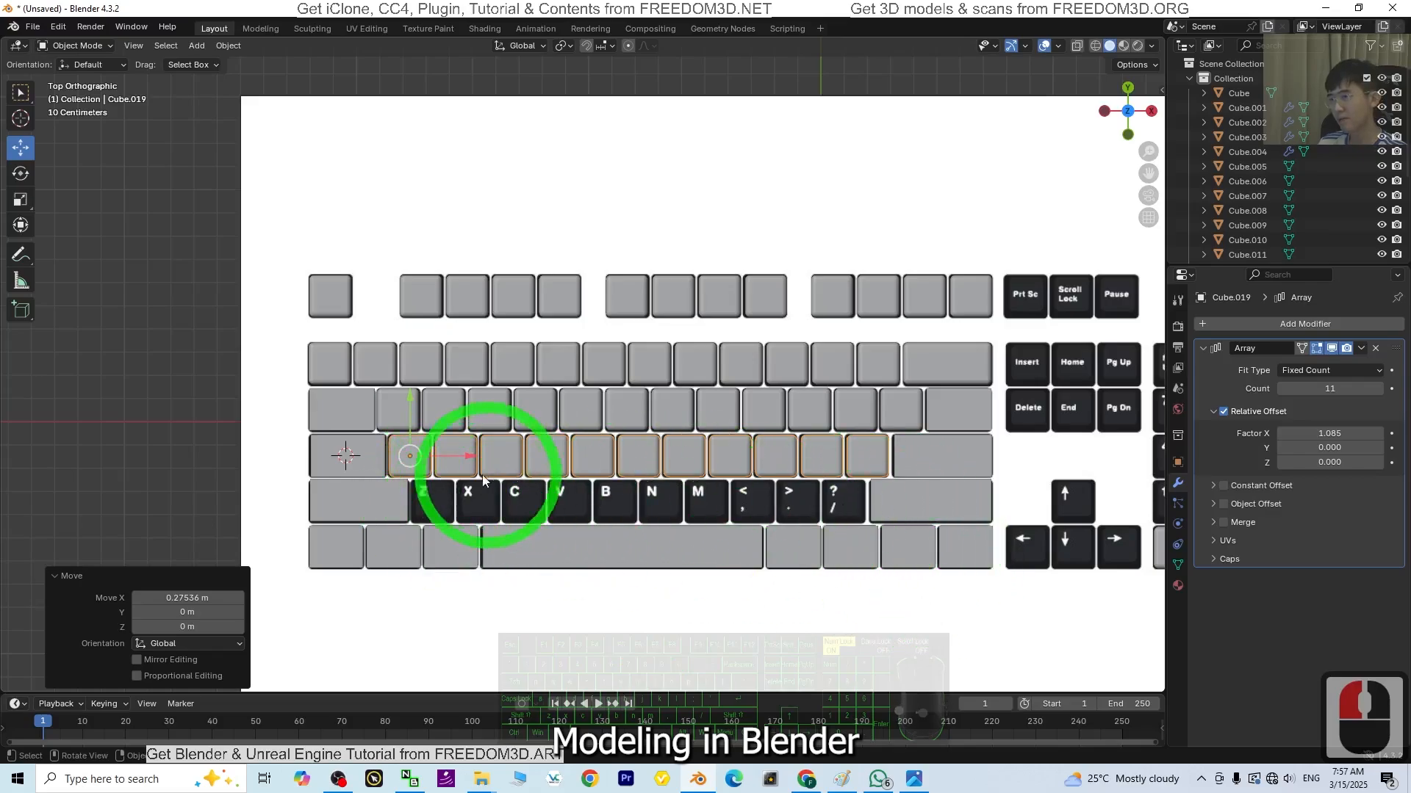
Step: Snap the 3D cursor to the left Shift block, then duplicate the A-row key array and snap the copy to the cursor
left_click(365, 496)
key("shift+s")
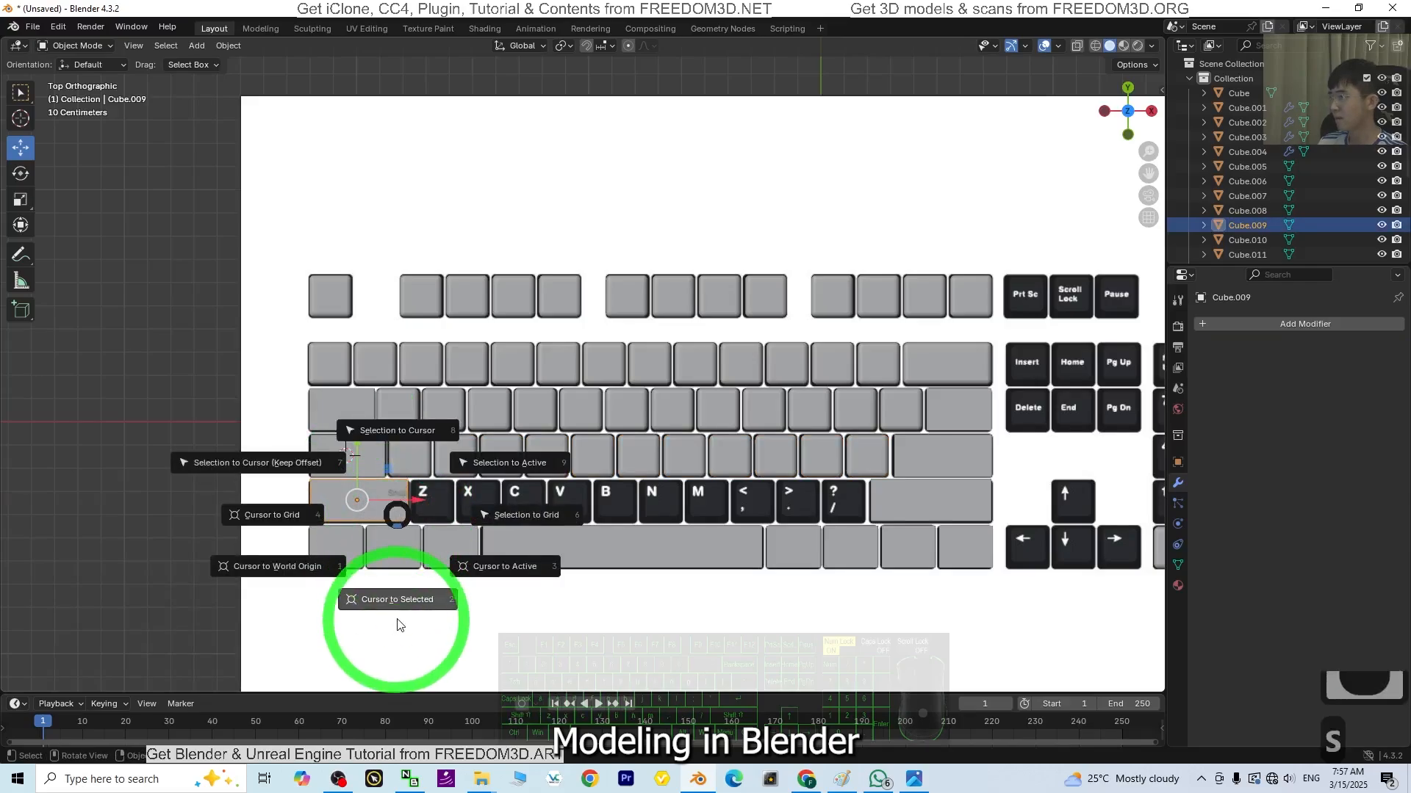
left_click(396, 597)
left_click(405, 446)
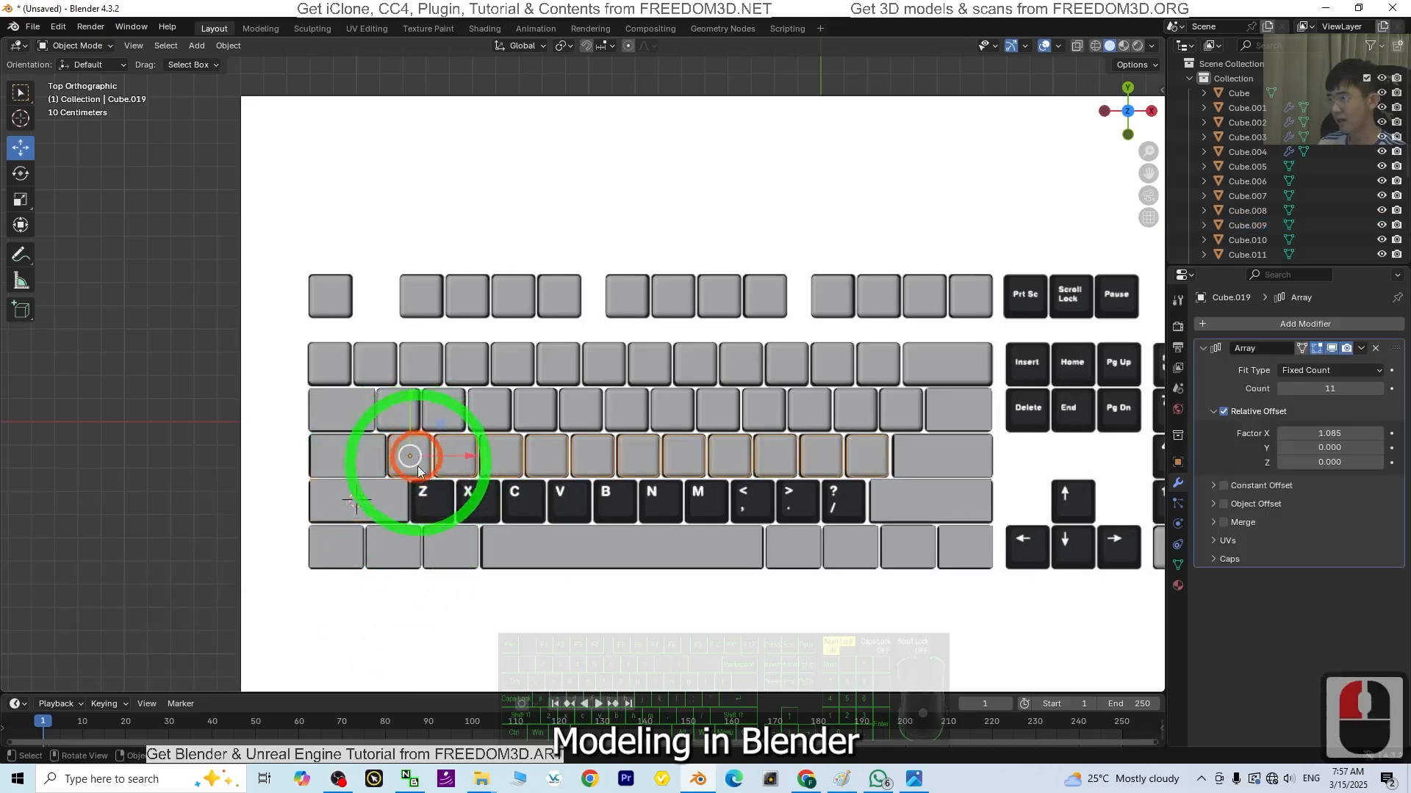
key("shift+d")
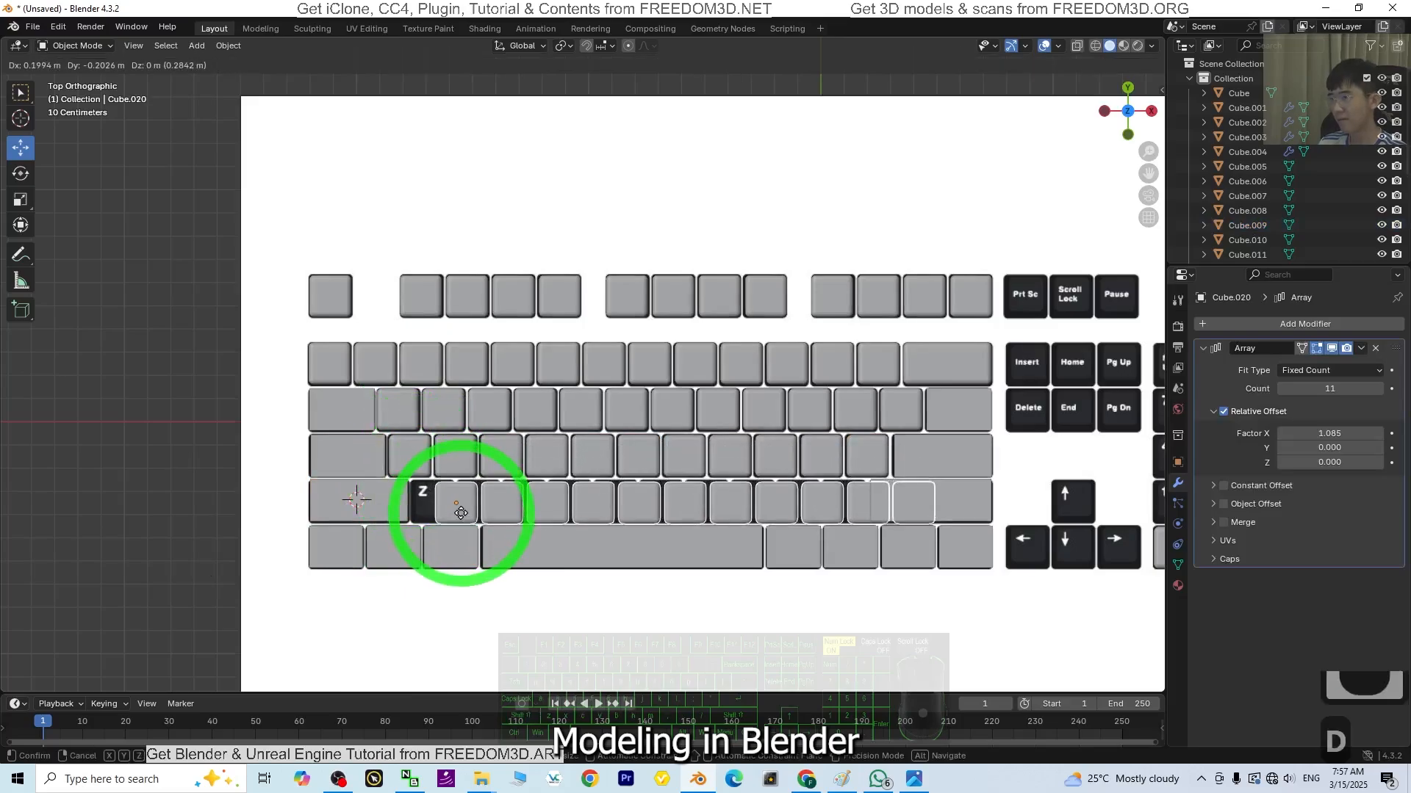
left_click(499, 515)
key("shift+s")
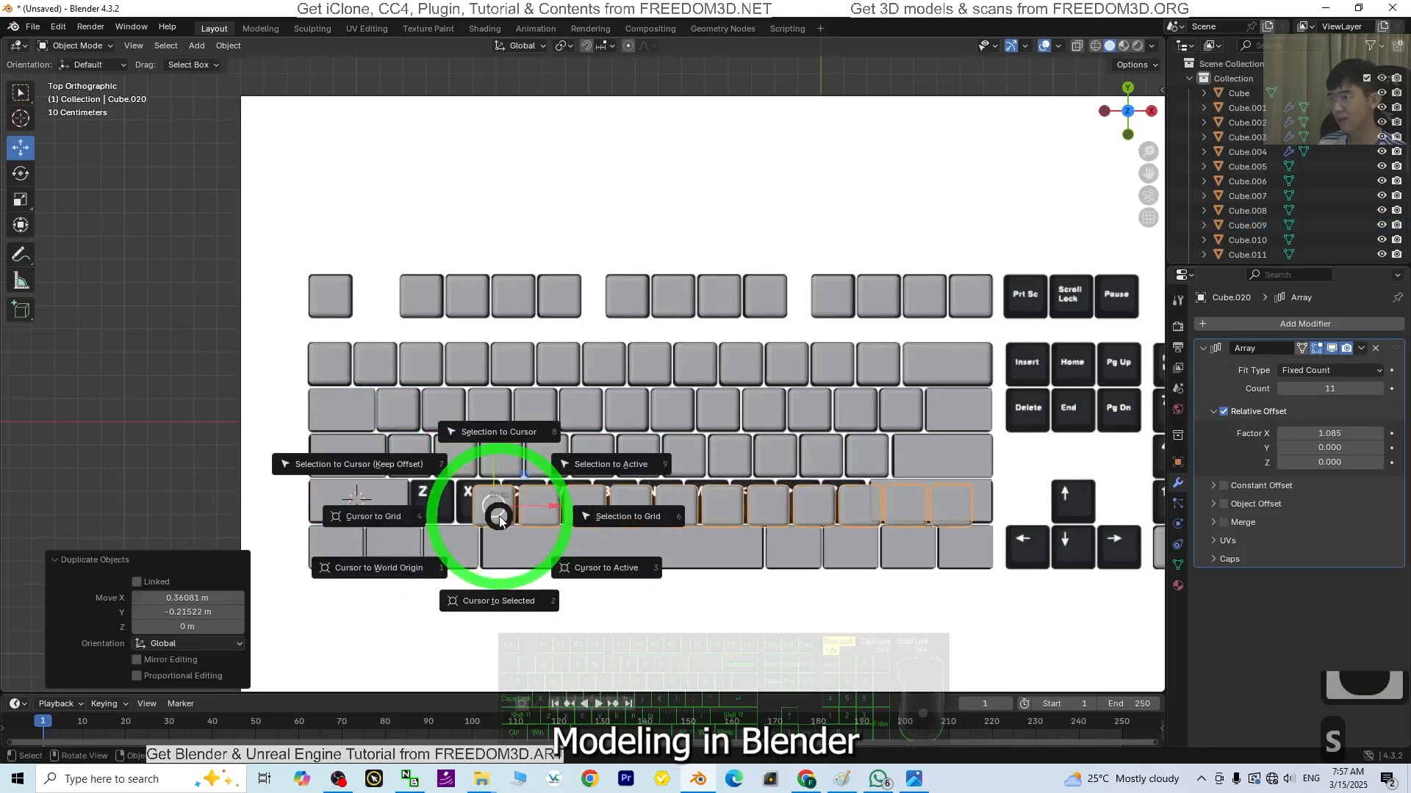
left_click(508, 433)
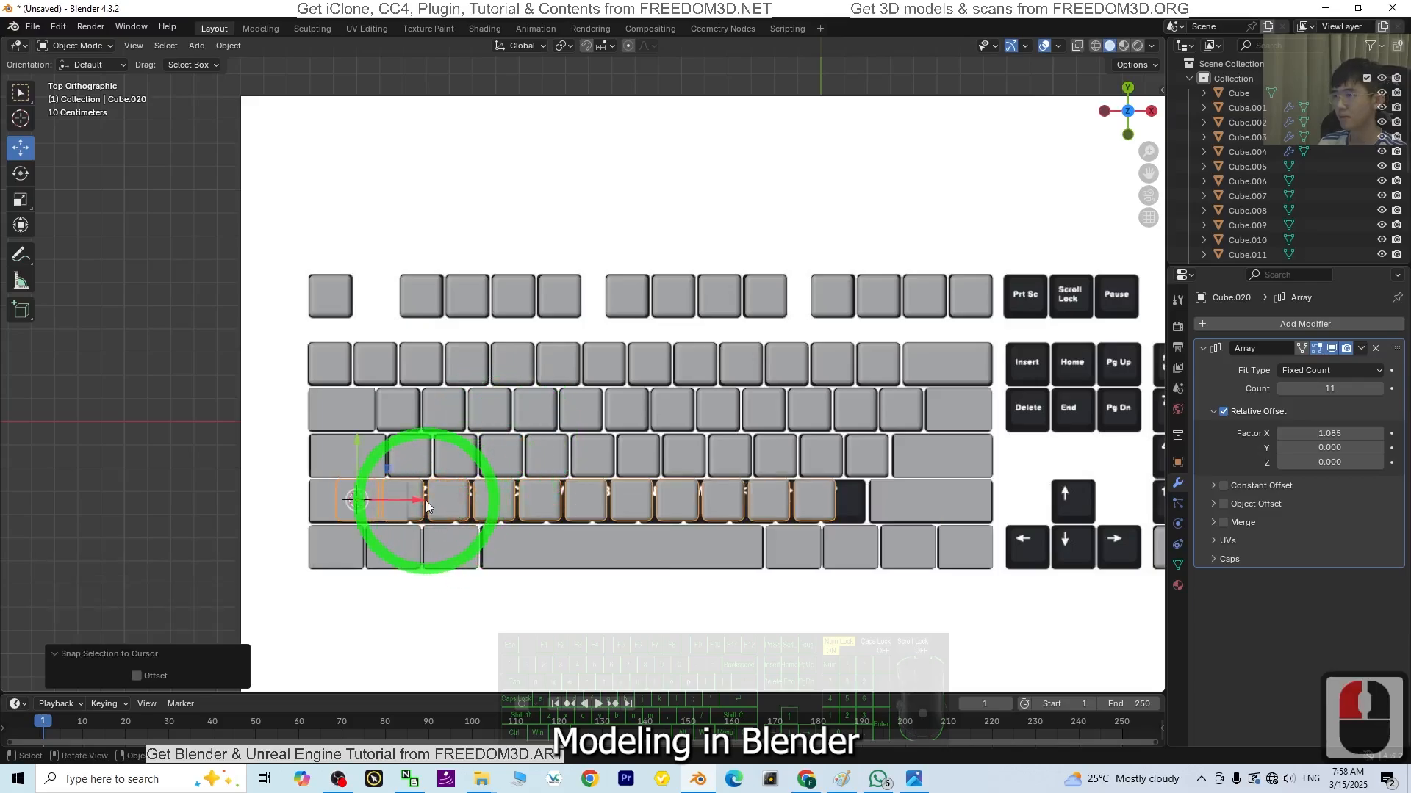
Step: Move the Z-row copy about 0.326 m along X to start beside the left Shift block, and reduce its array count to 10
left_click_drag(427, 506, 498, 503)
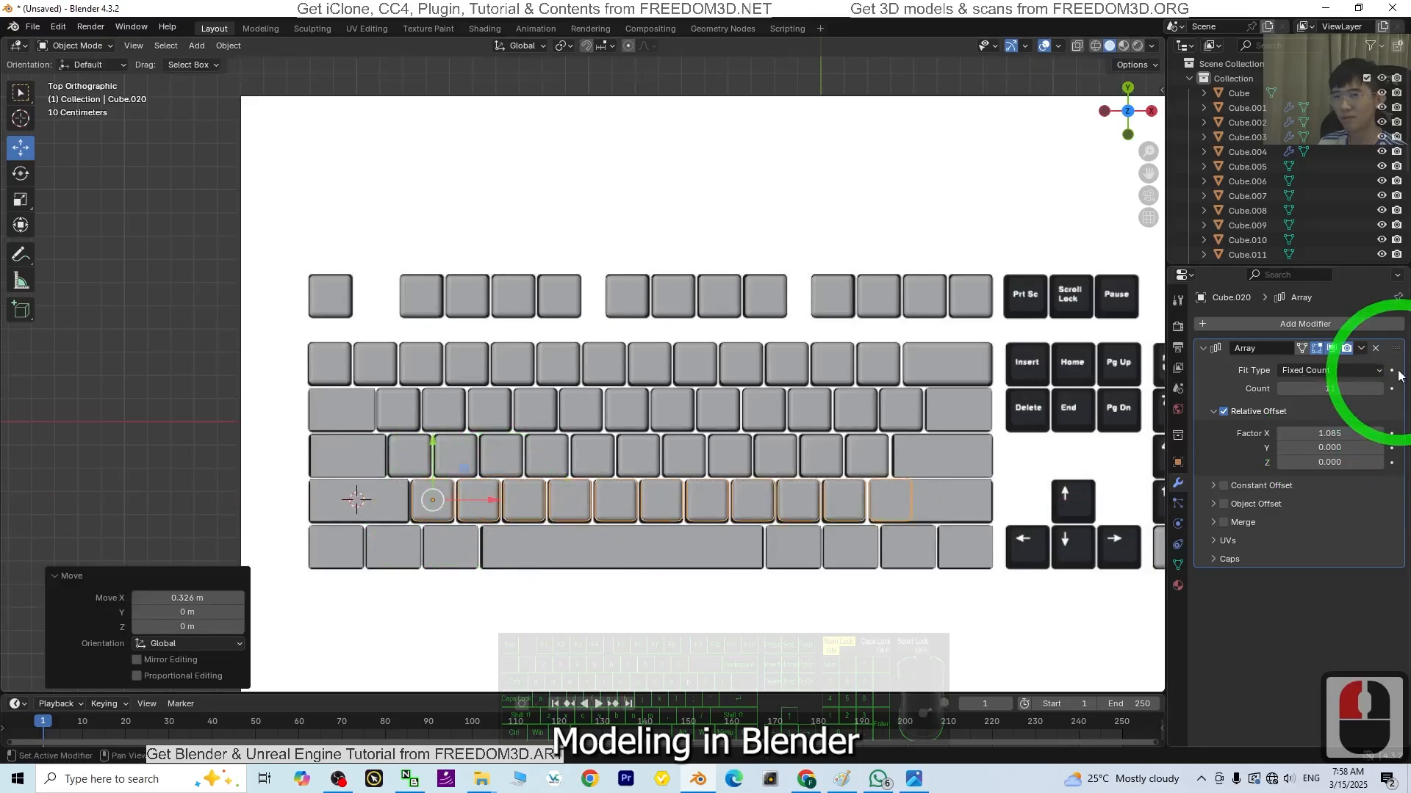
middle_click_drag(856, 607, 734, 451)
left_click(929, 380)
left_click(852, 356)
left_click(926, 396)
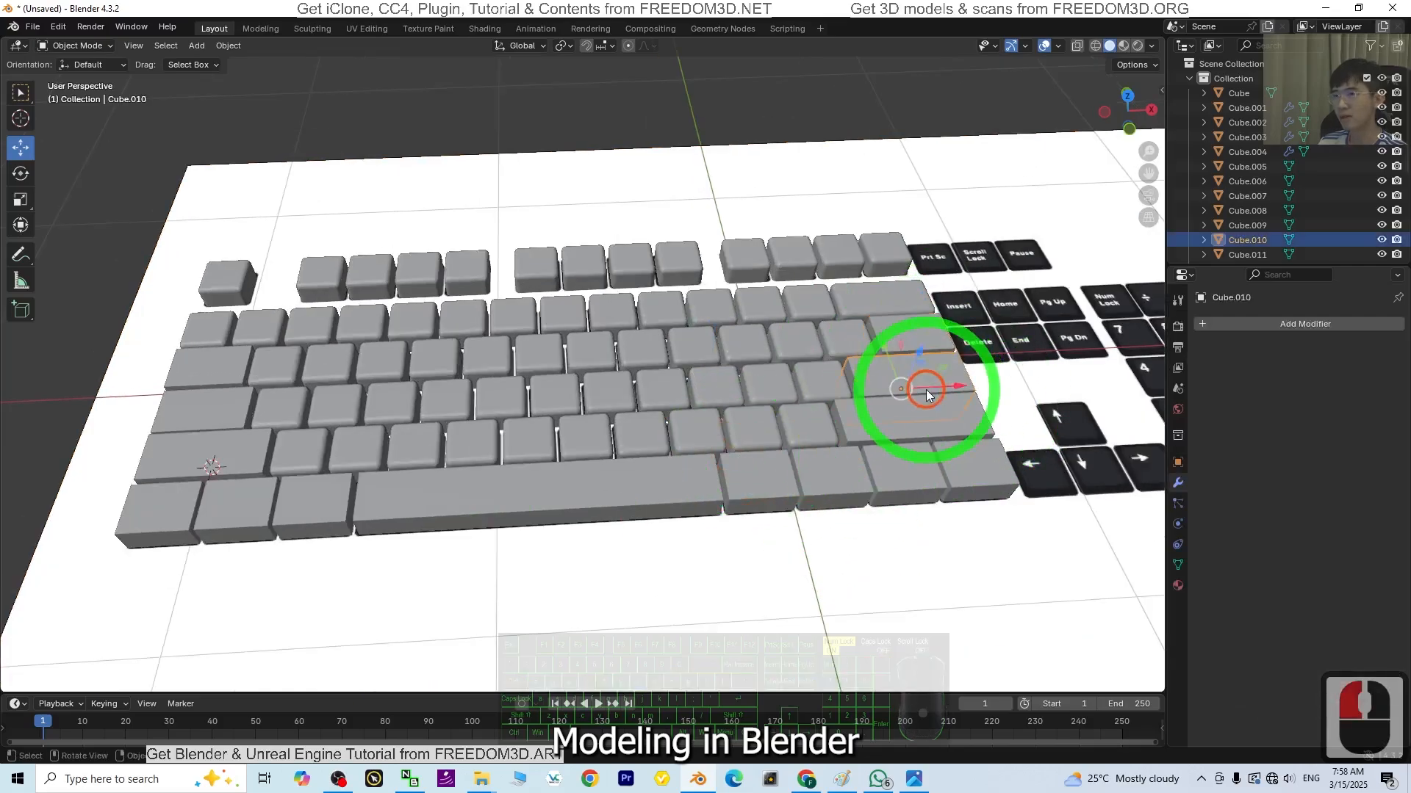
left_click(919, 340)
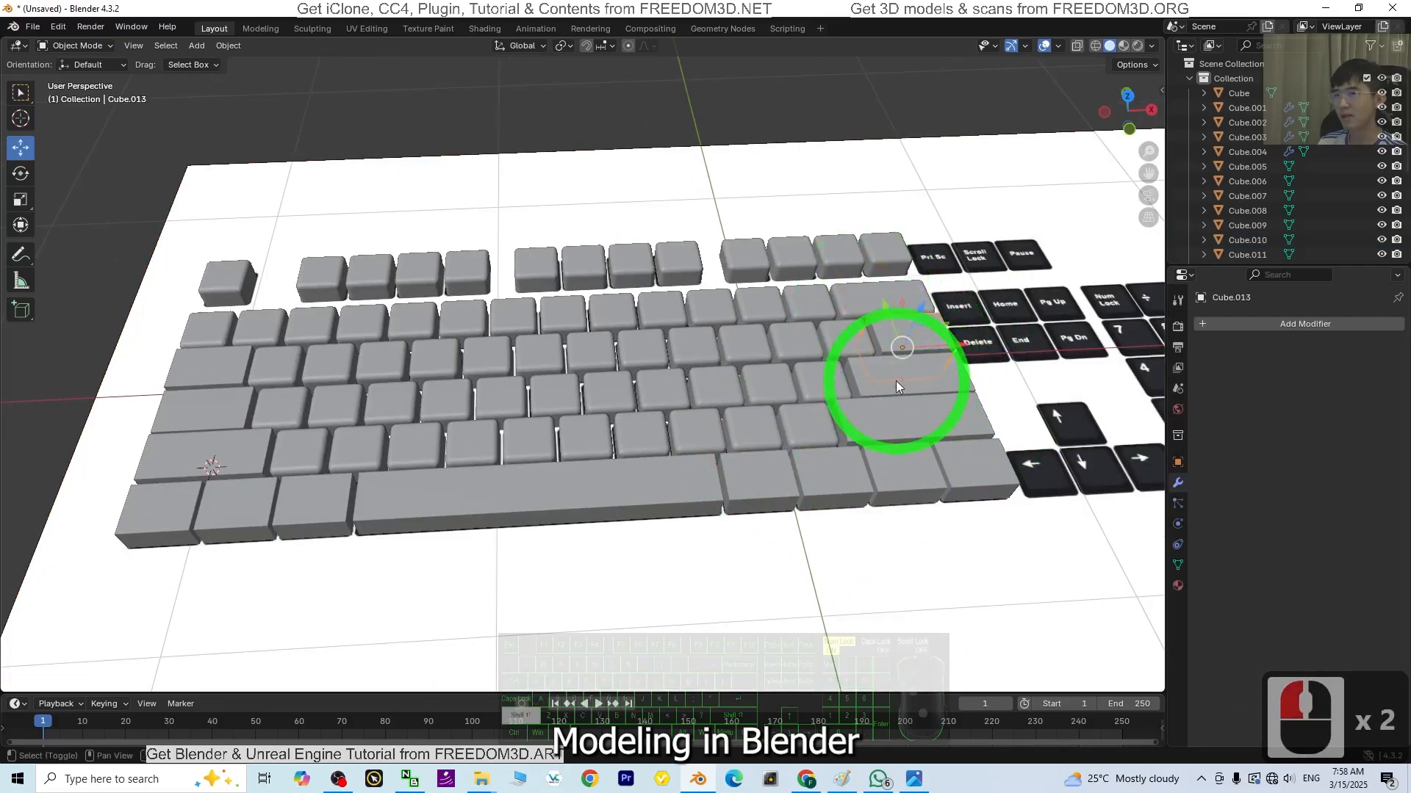
left_click(898, 401, "shift")
left_click(948, 450, "shift")
left_click(897, 473, "shift")
left_click(837, 477, "shift")
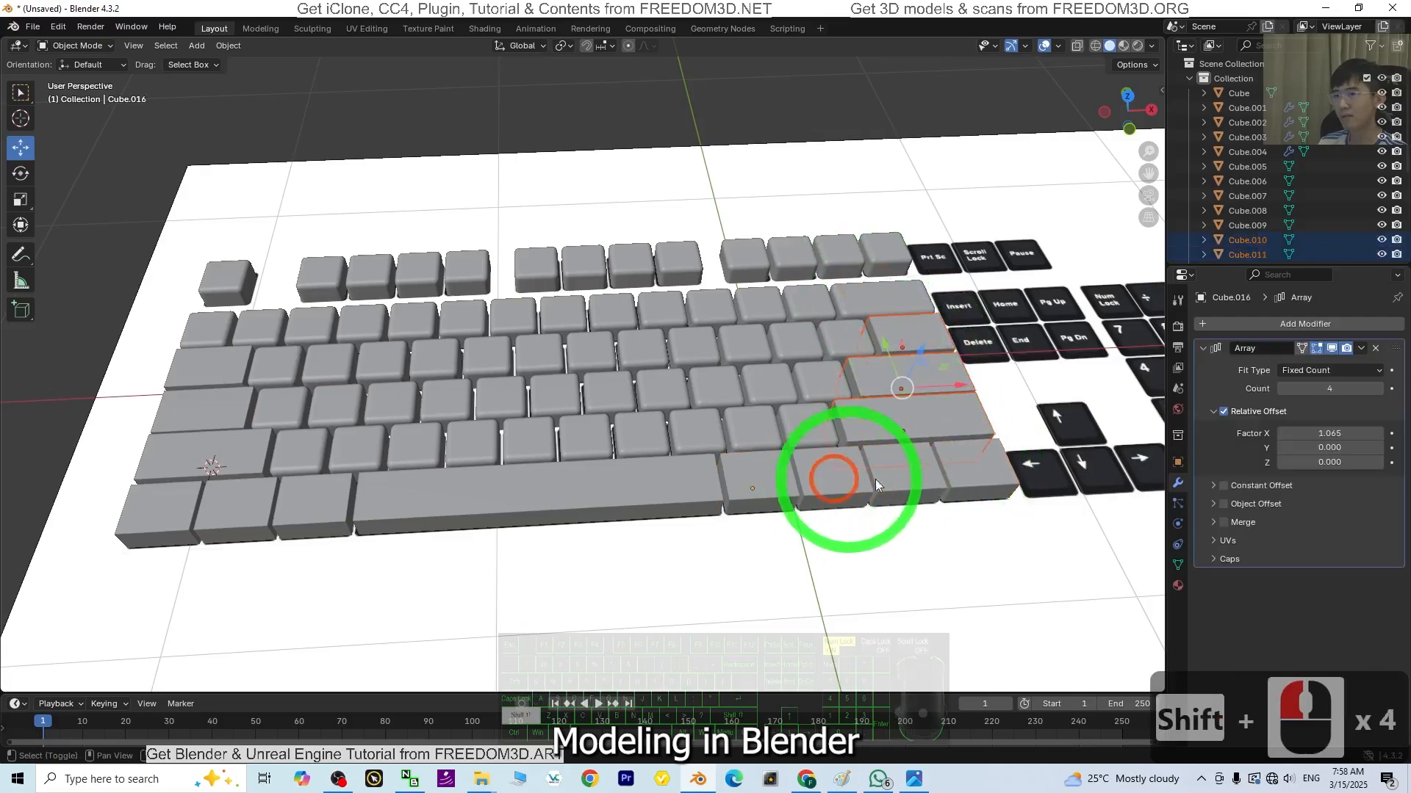
left_click(777, 471, "shift")
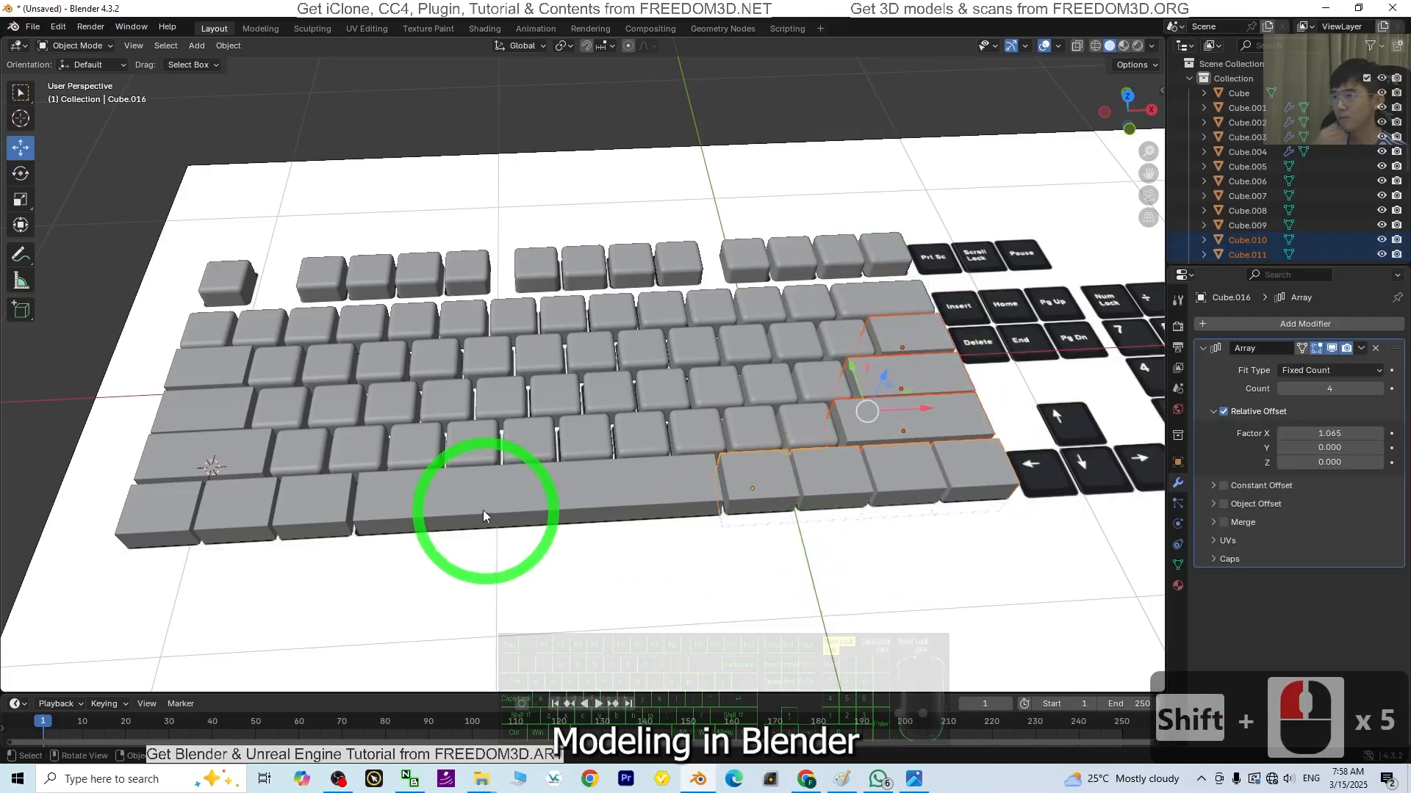
Step: Select the four-key array right of the space bar in the bottom row and apply its Array modifier
left_click(925, 467)
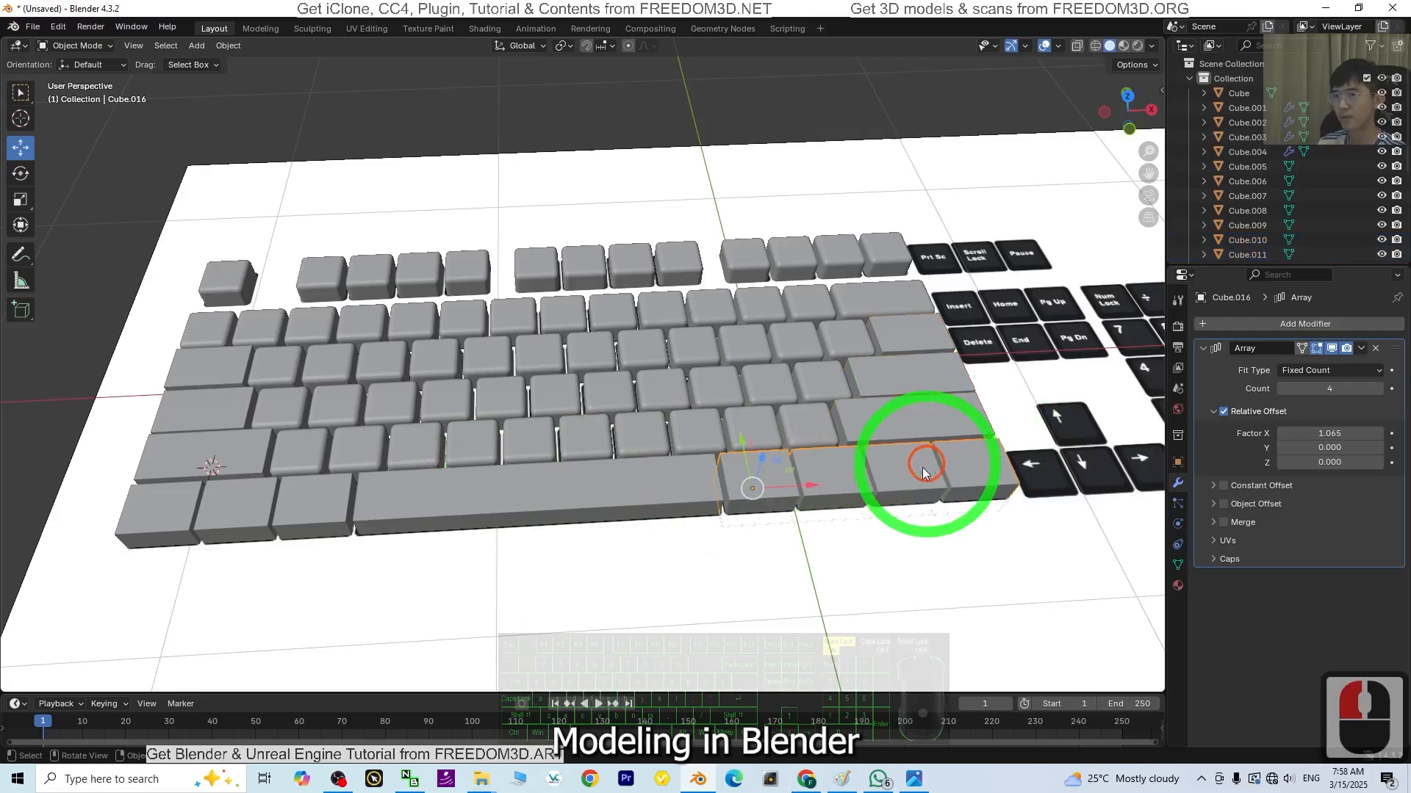
left_click(775, 482)
left_click(1318, 380)
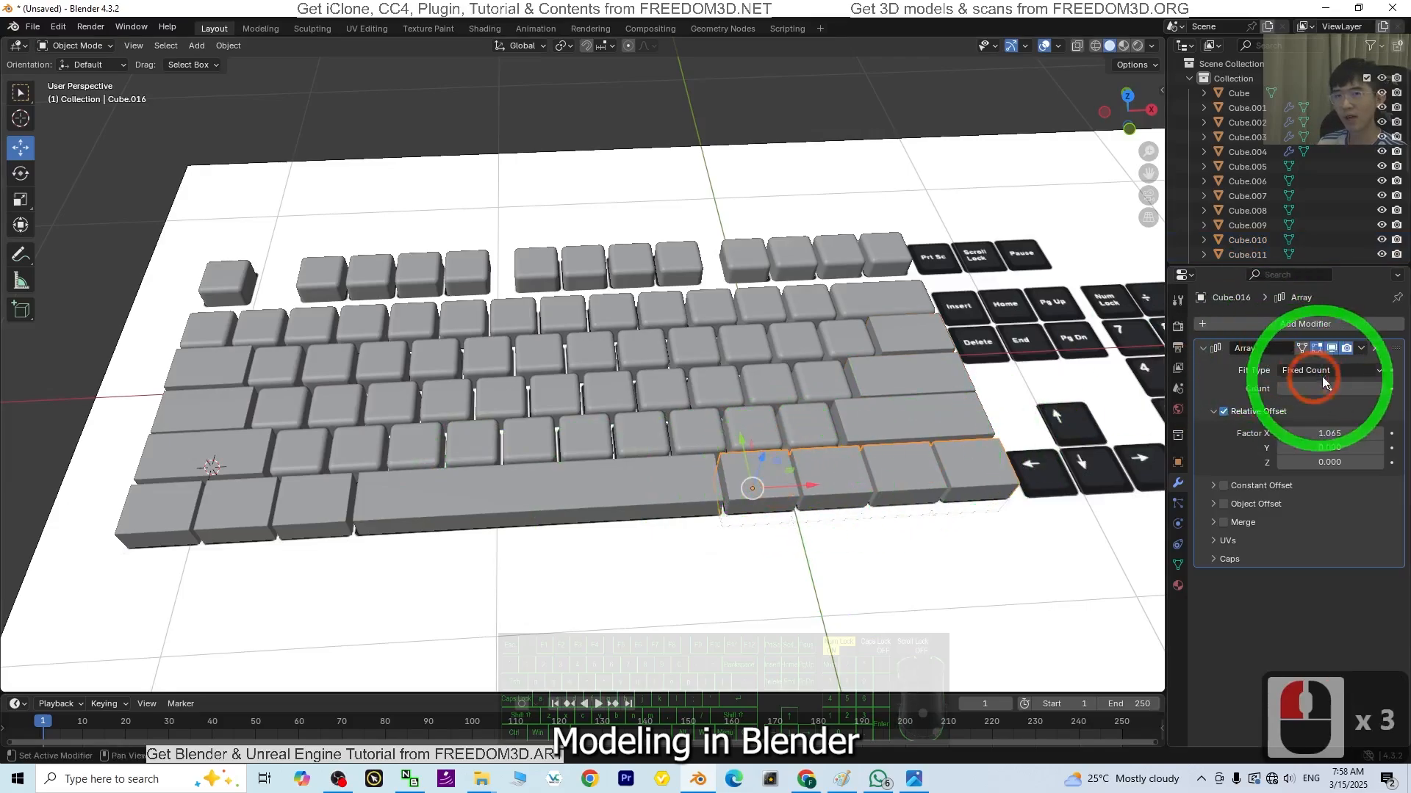
left_click(1361, 350)
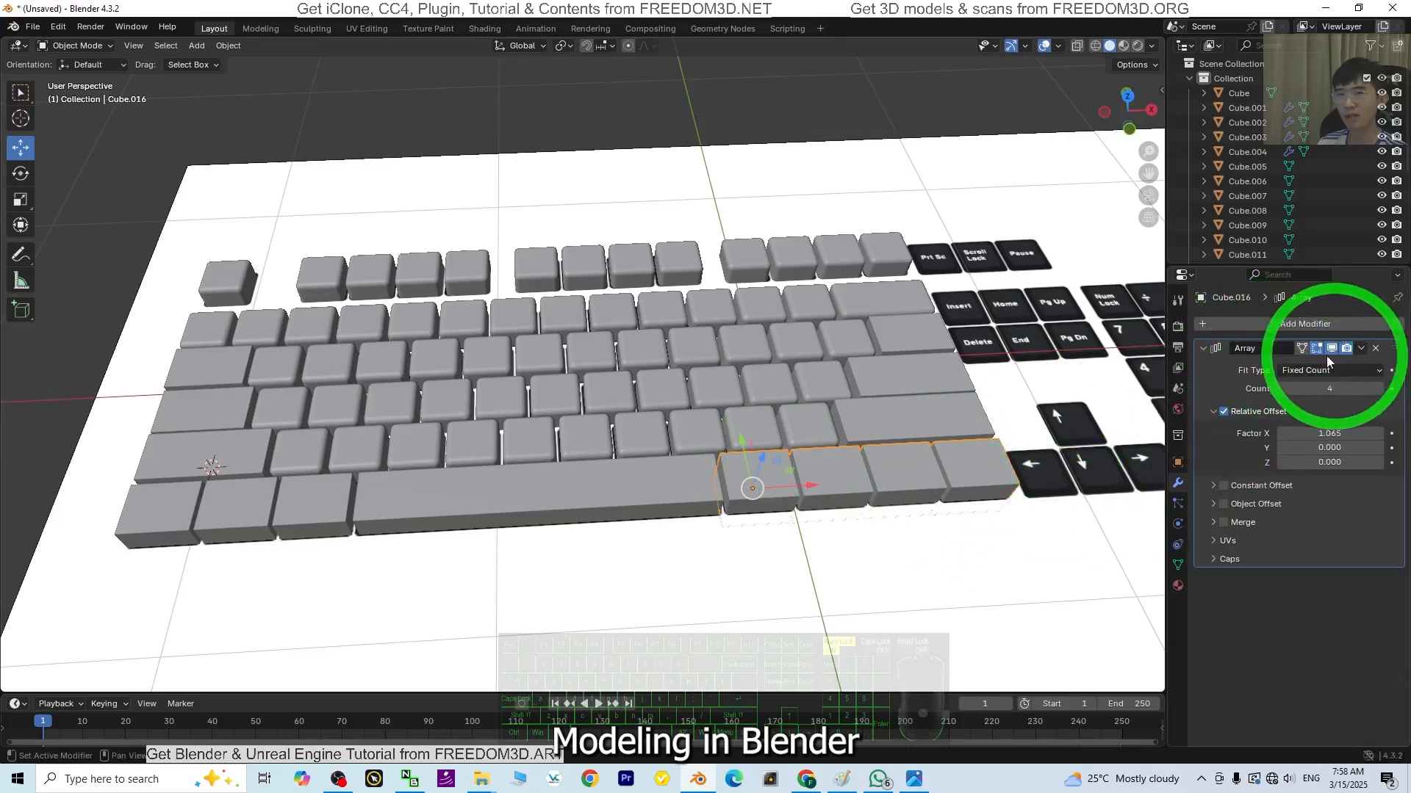
left_click(1362, 348)
left_click(1311, 363)
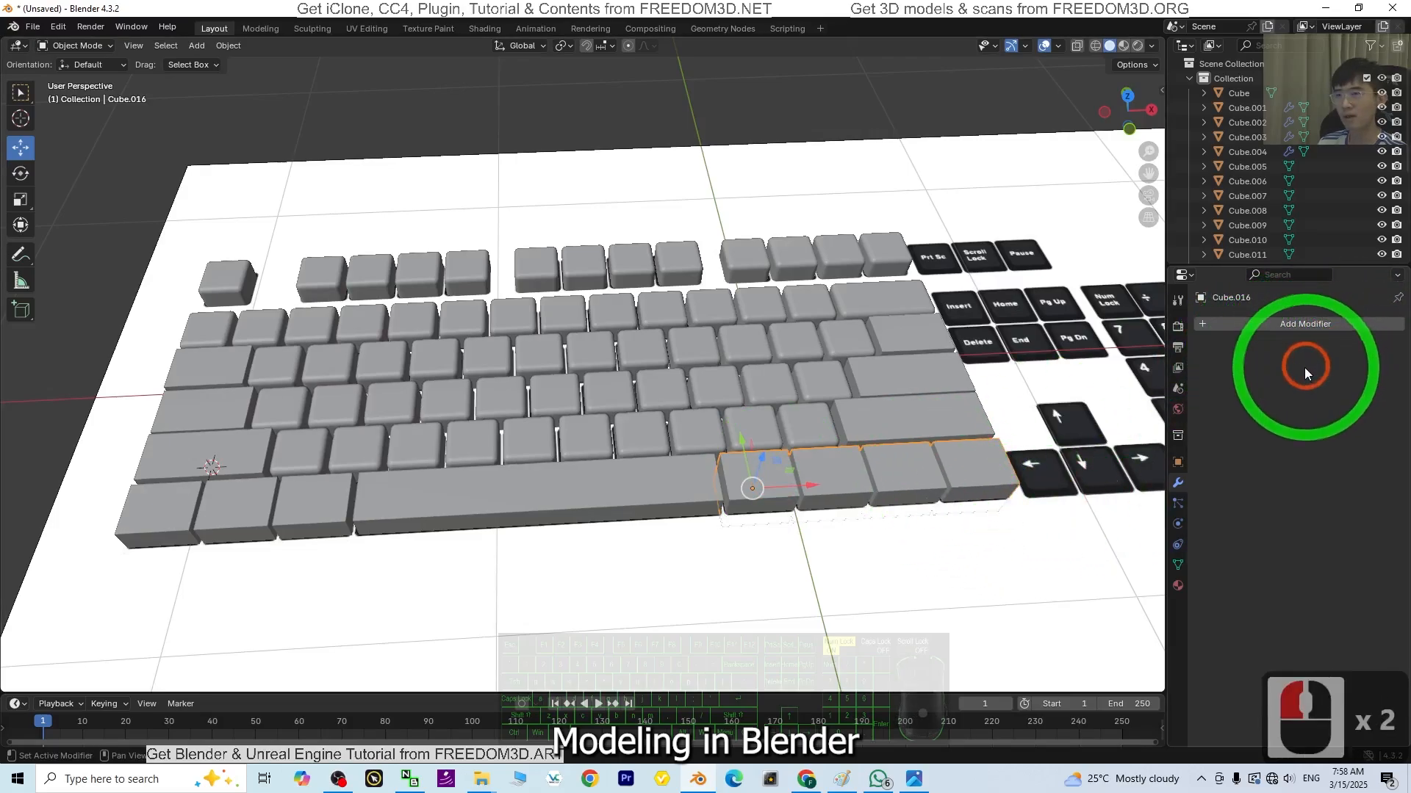
Step: Apply the Array modifier of the three-key array left of the space bar
left_click(187, 502)
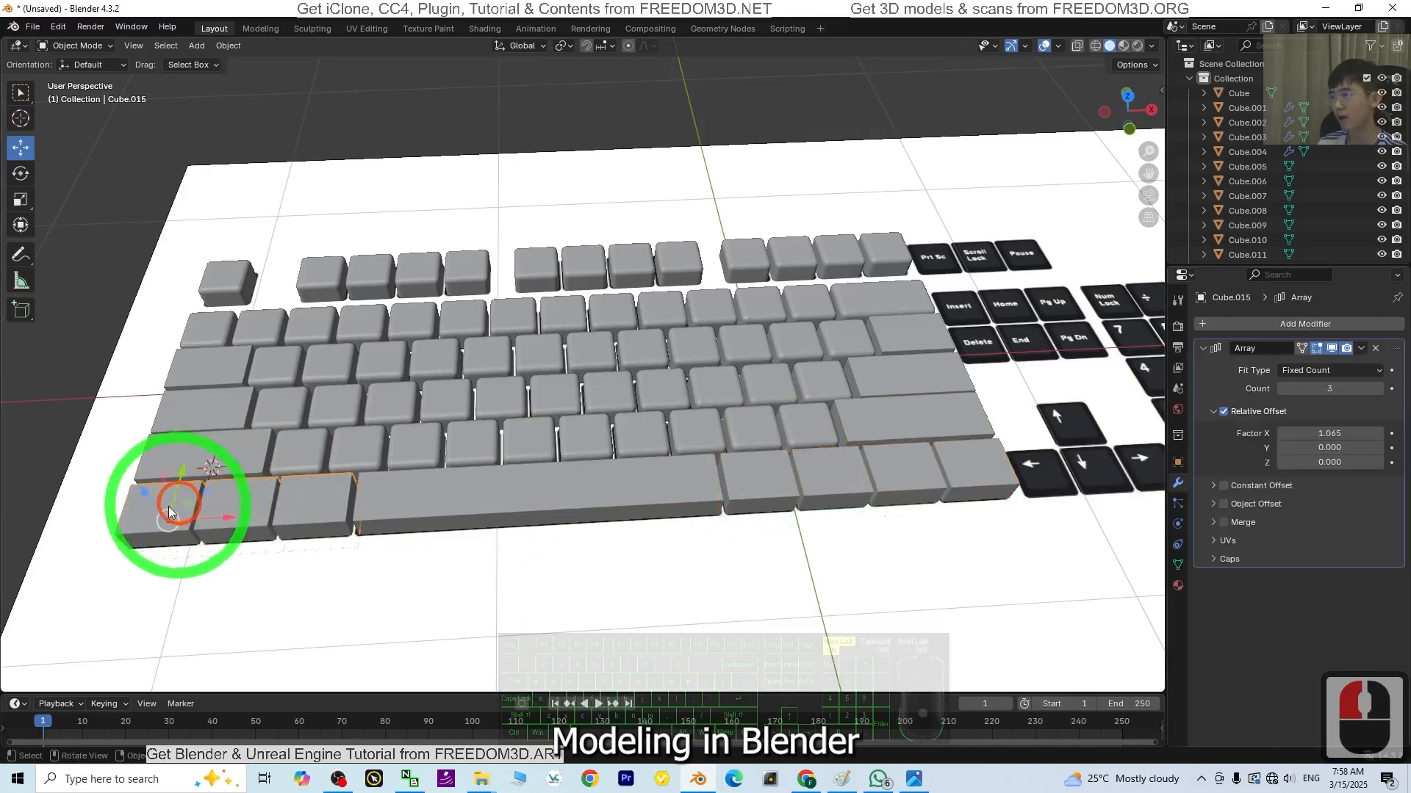
left_click(1362, 348)
left_click(1314, 371)
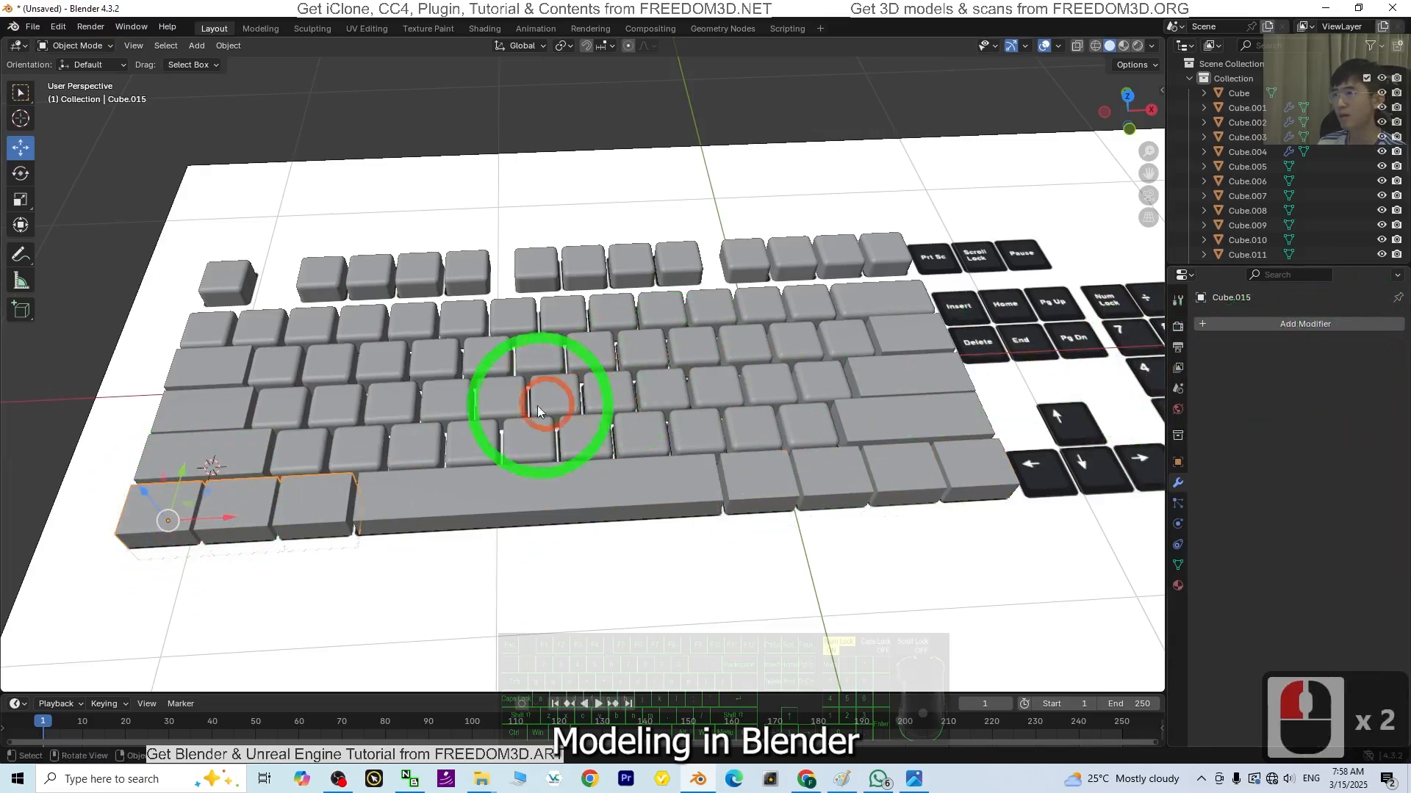
left_click(240, 451)
left_click(235, 415)
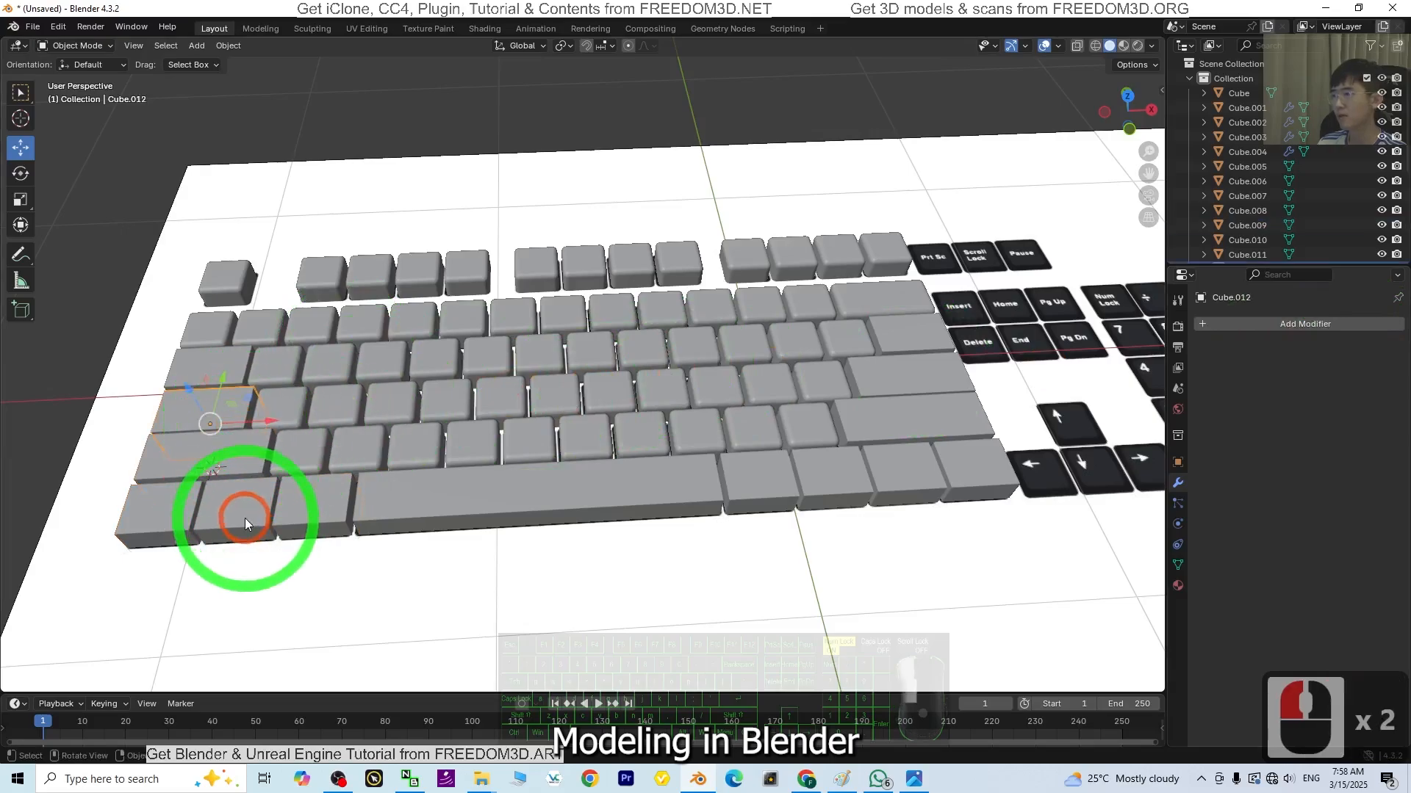
left_click(245, 518)
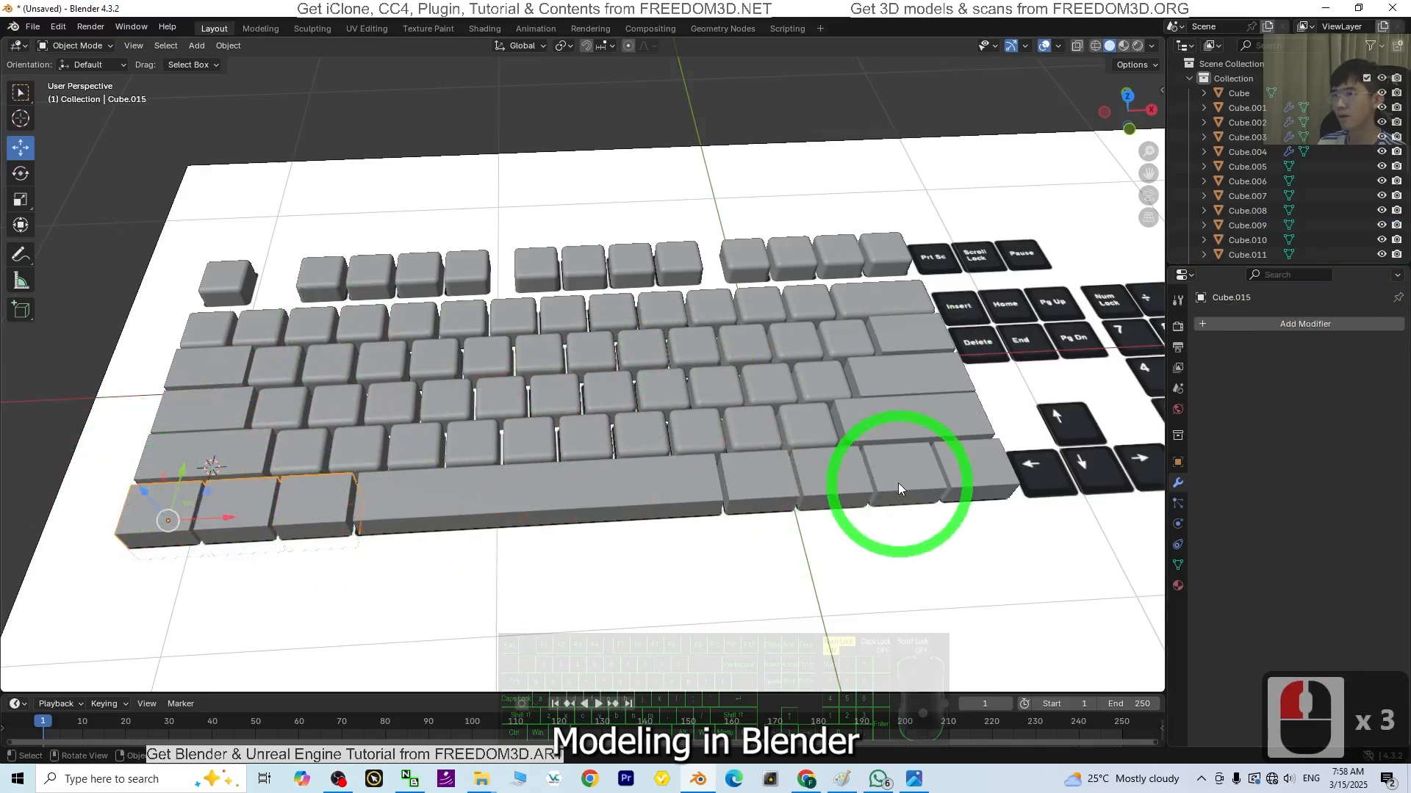
left_click(816, 489)
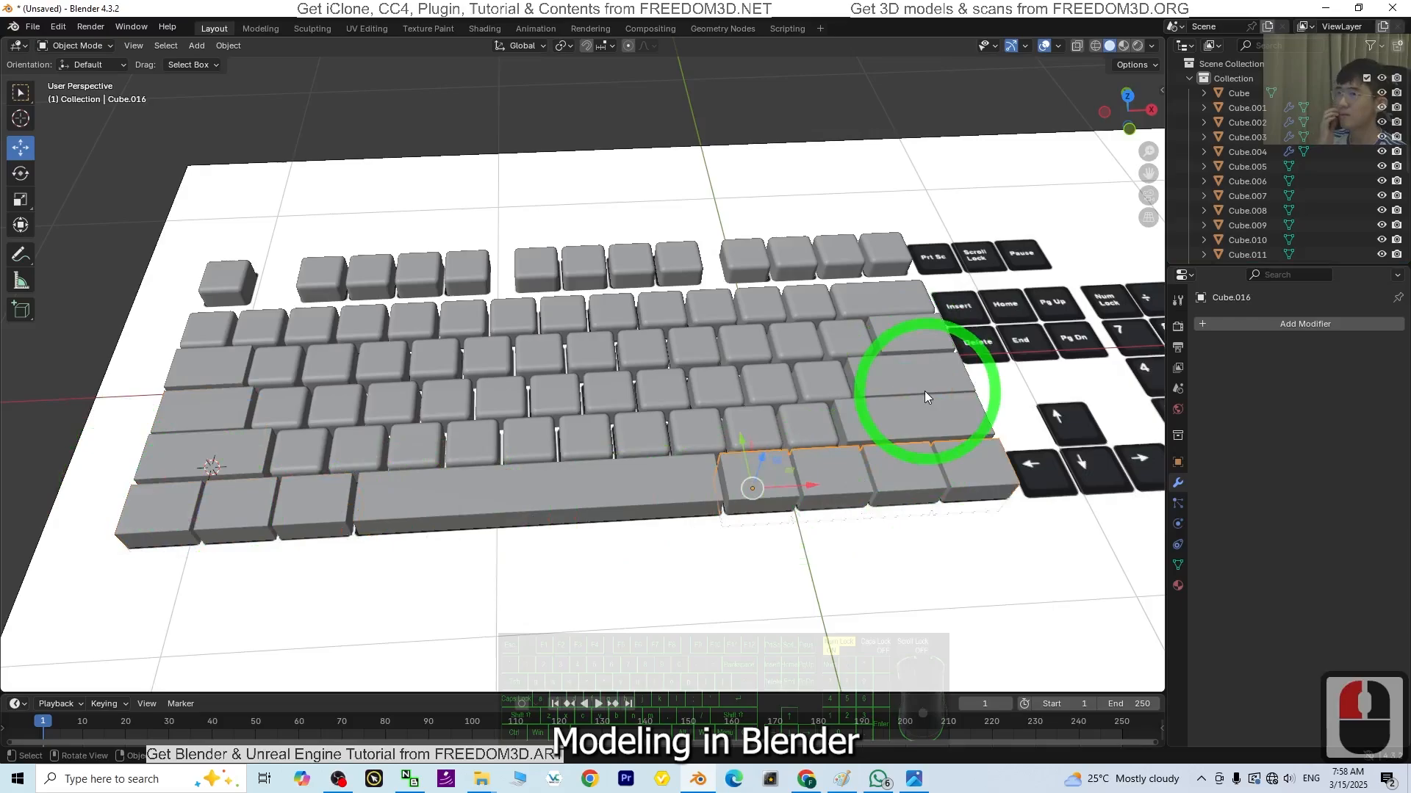
Step: Join the Tab, Caps Lock, left and right Shift, Enter, backslash and both bottom-row key blocks beside the space bar into one object
left_click(228, 364)
left_click(223, 408, "shift")
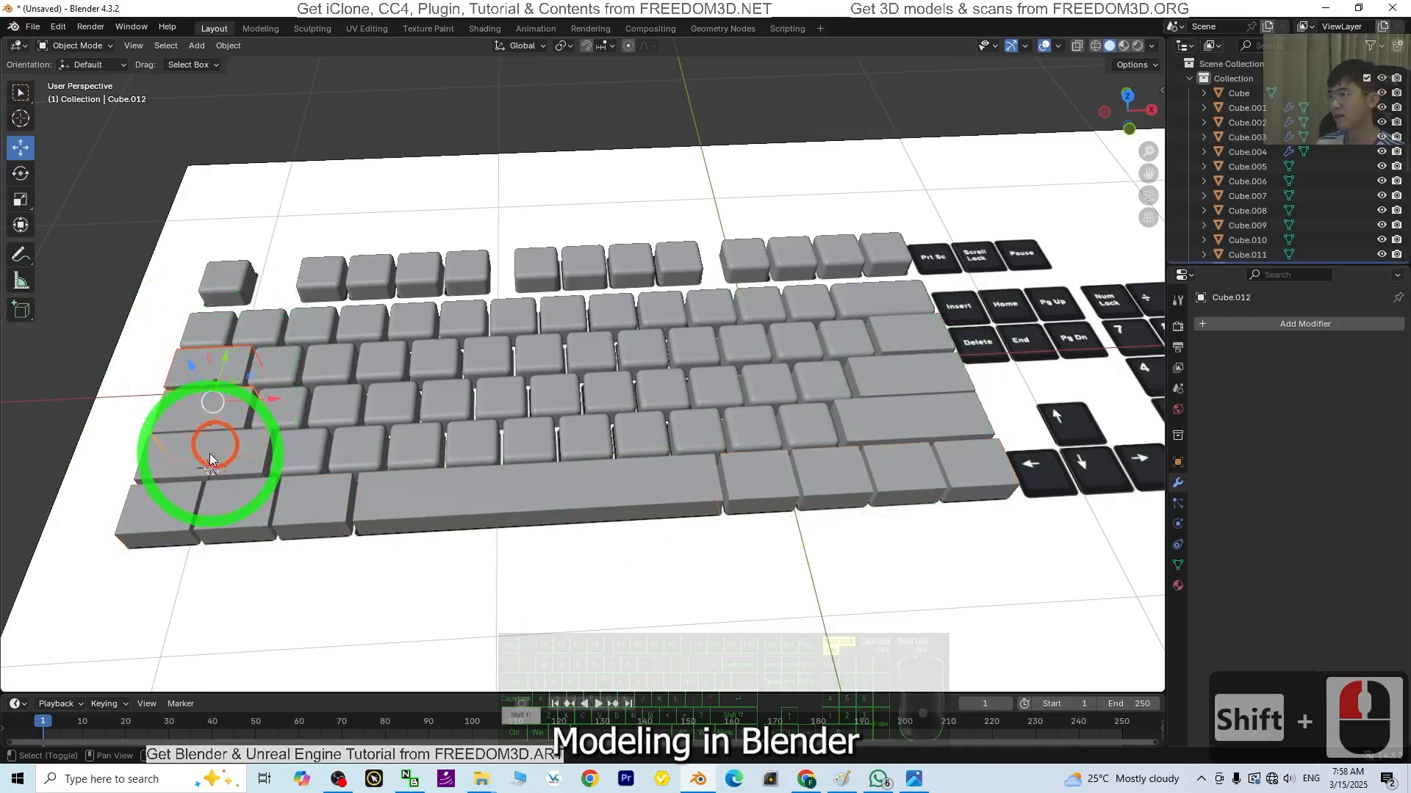
left_click(211, 450, "shift")
left_click(175, 505, "shift")
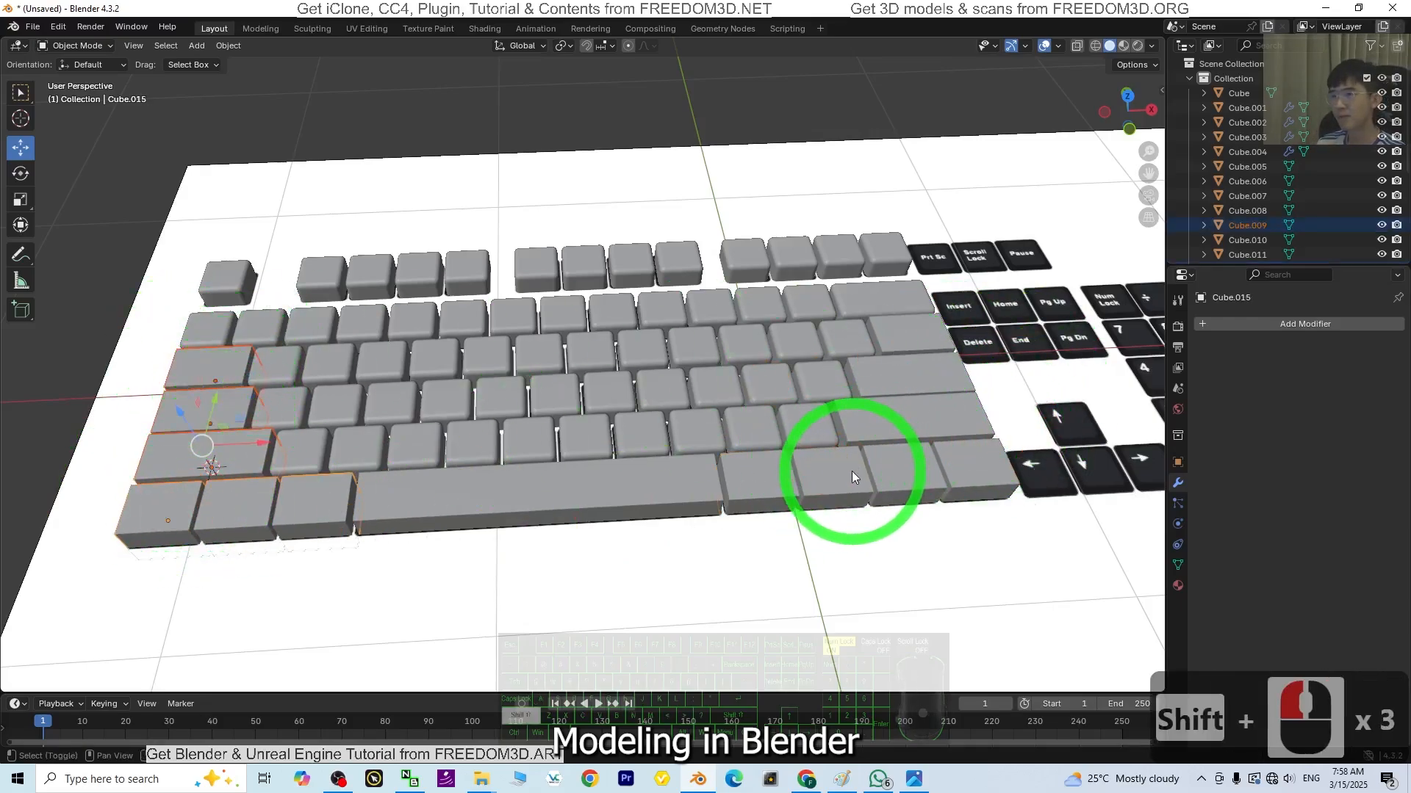
left_click(865, 420, "shift")
left_click(904, 382, "shift")
left_click(915, 340, "shift")
left_click(889, 443, "shift")
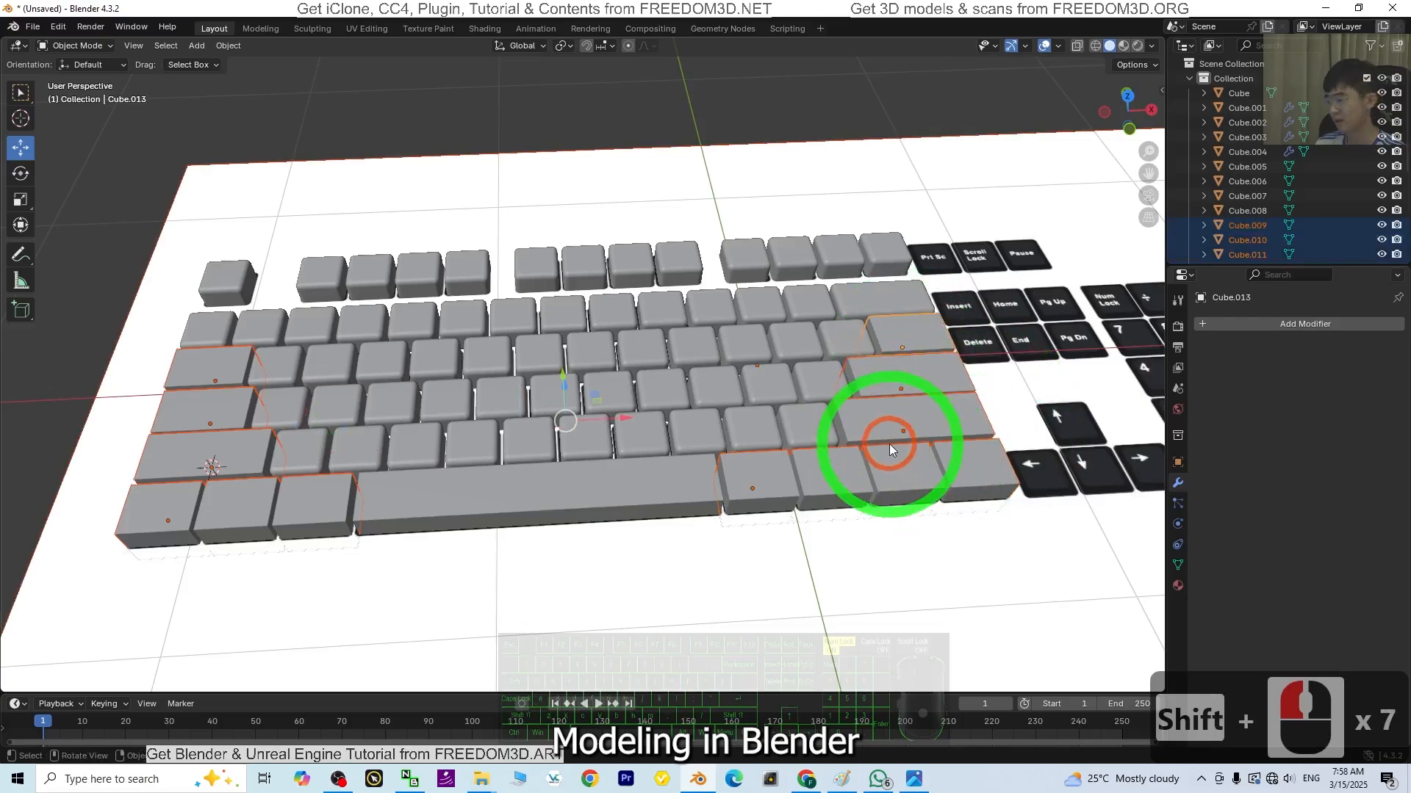
key("ctrl+j")
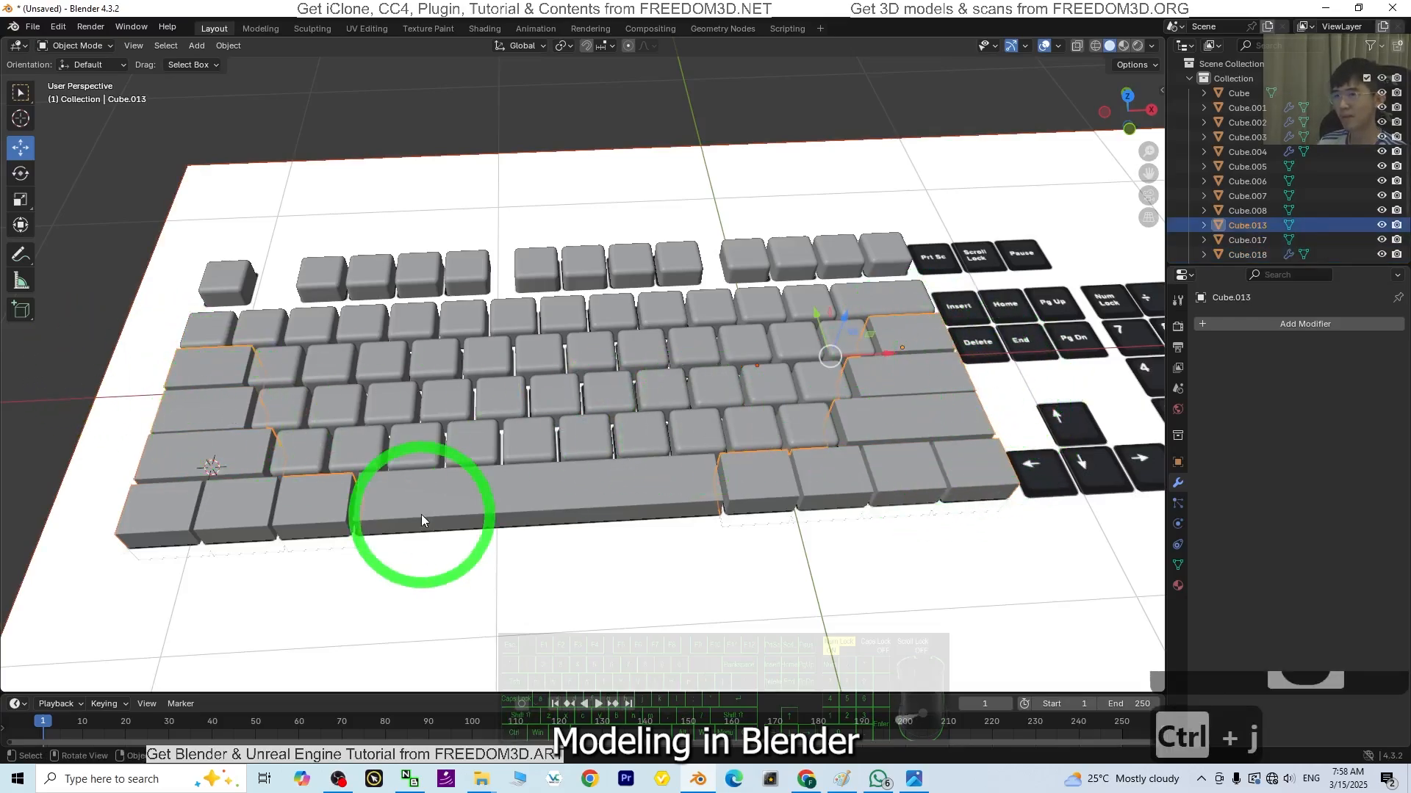
Step: Bevel all edges of the joined wide-key mesh with 7 segments and an offset of about 0.268 m
middle_click_drag(421, 514, 230, 94)
left_click(72, 46)
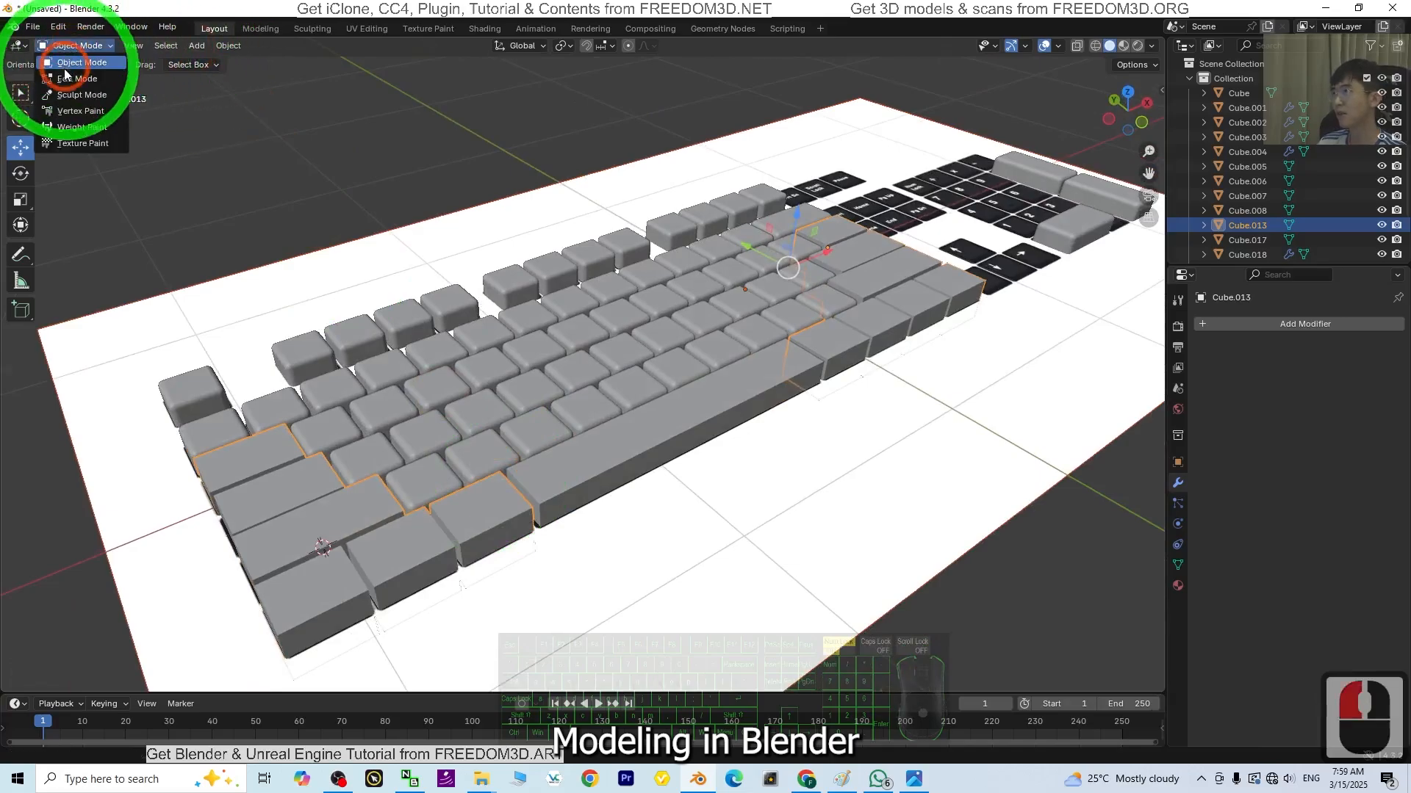
left_click(70, 78)
middle_click_drag(555, 541, 635, 499)
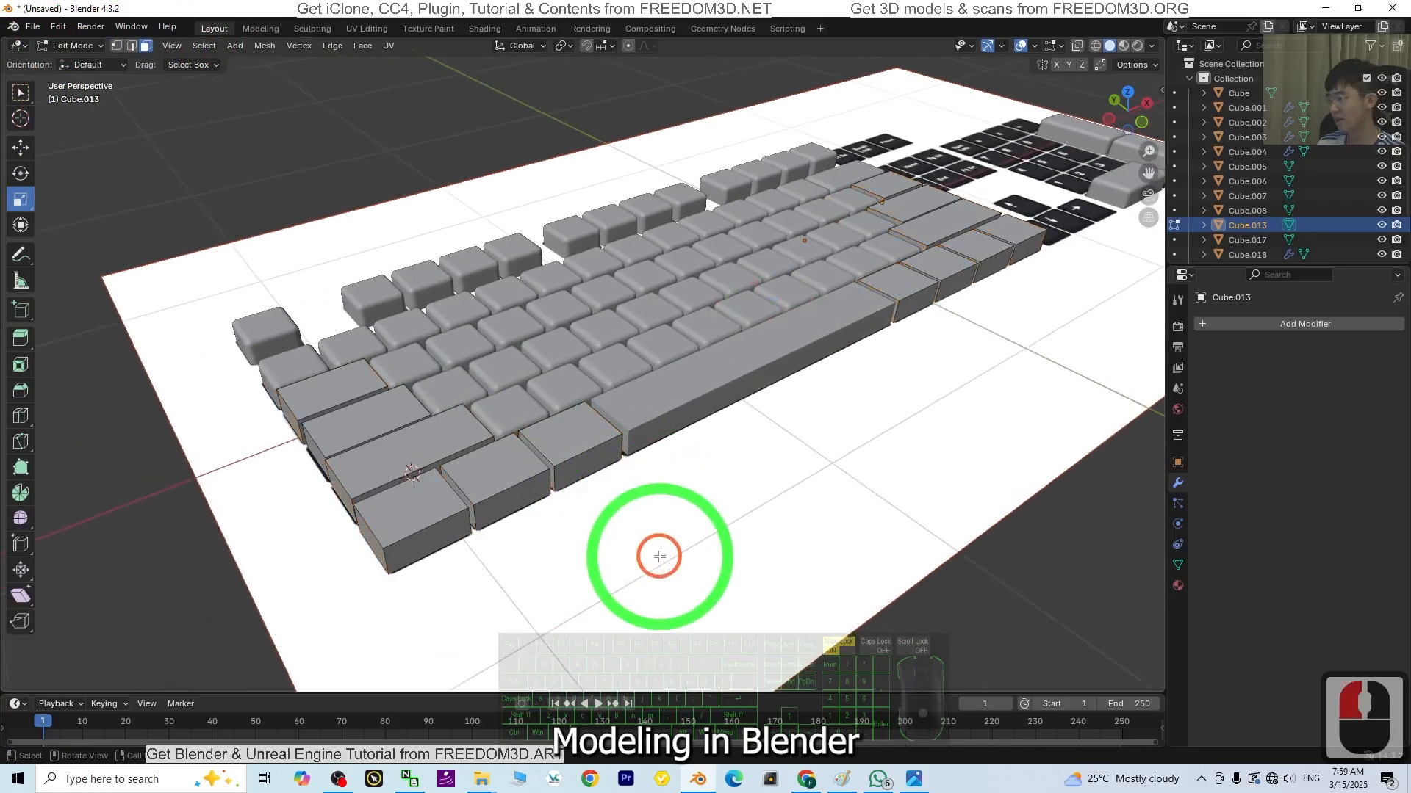
key("a")
middle_click_drag(391, 460, 581, 529)
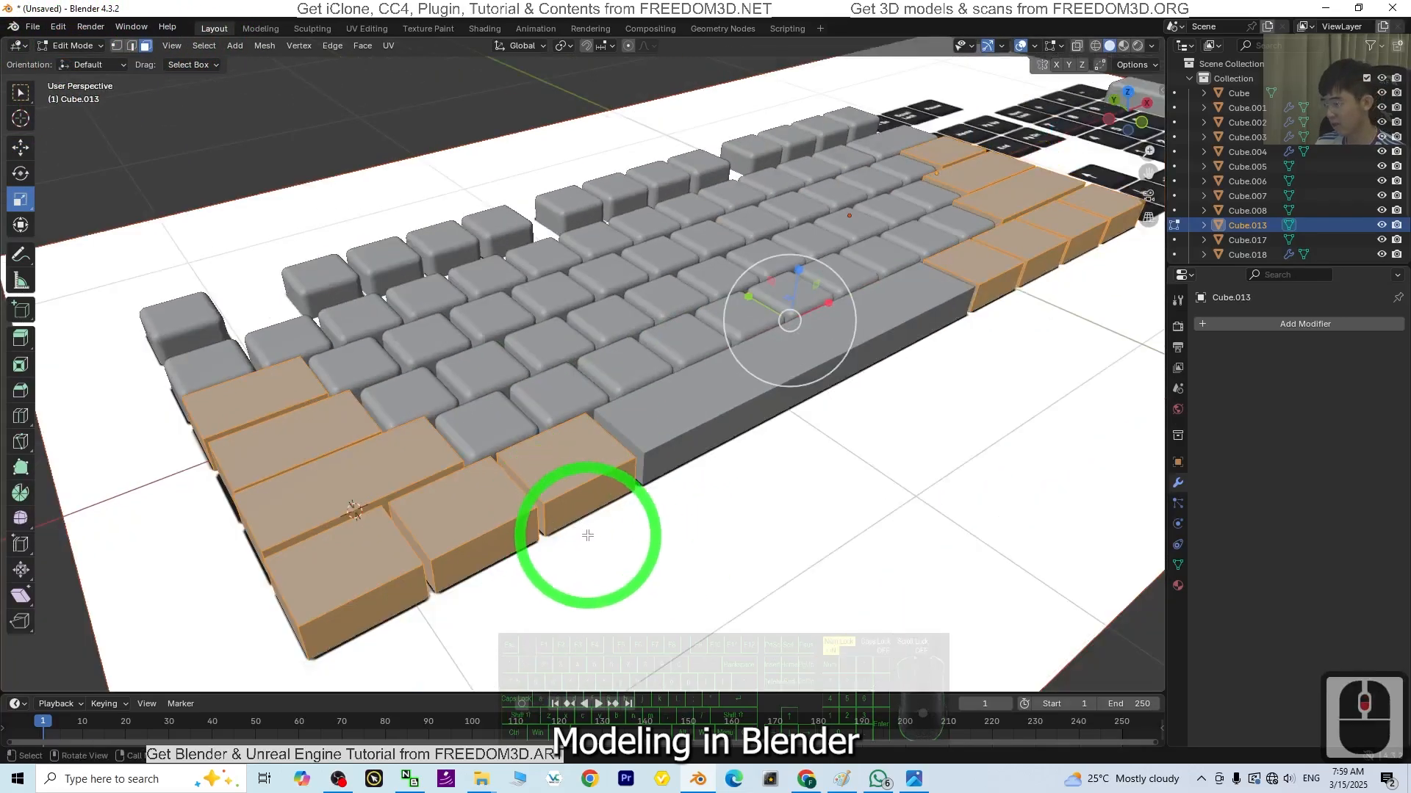
key("ctrl+b")
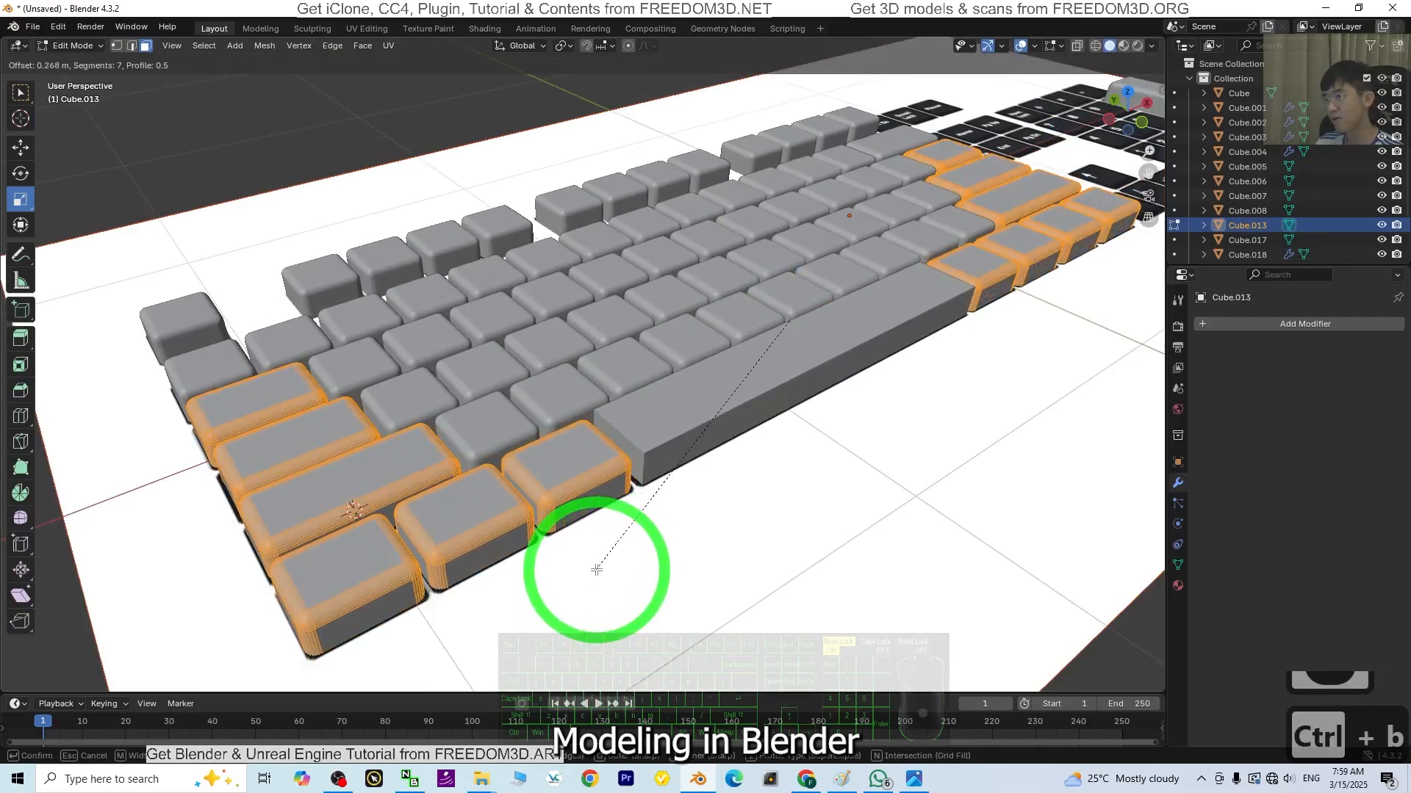
left_click(597, 569)
Step: Reduce the wide keys' bevel width to 0.238 m to match the neighbouring keys, and return to Object Mode
middle_click_drag(617, 566, 728, 516)
left_click(1121, 117)
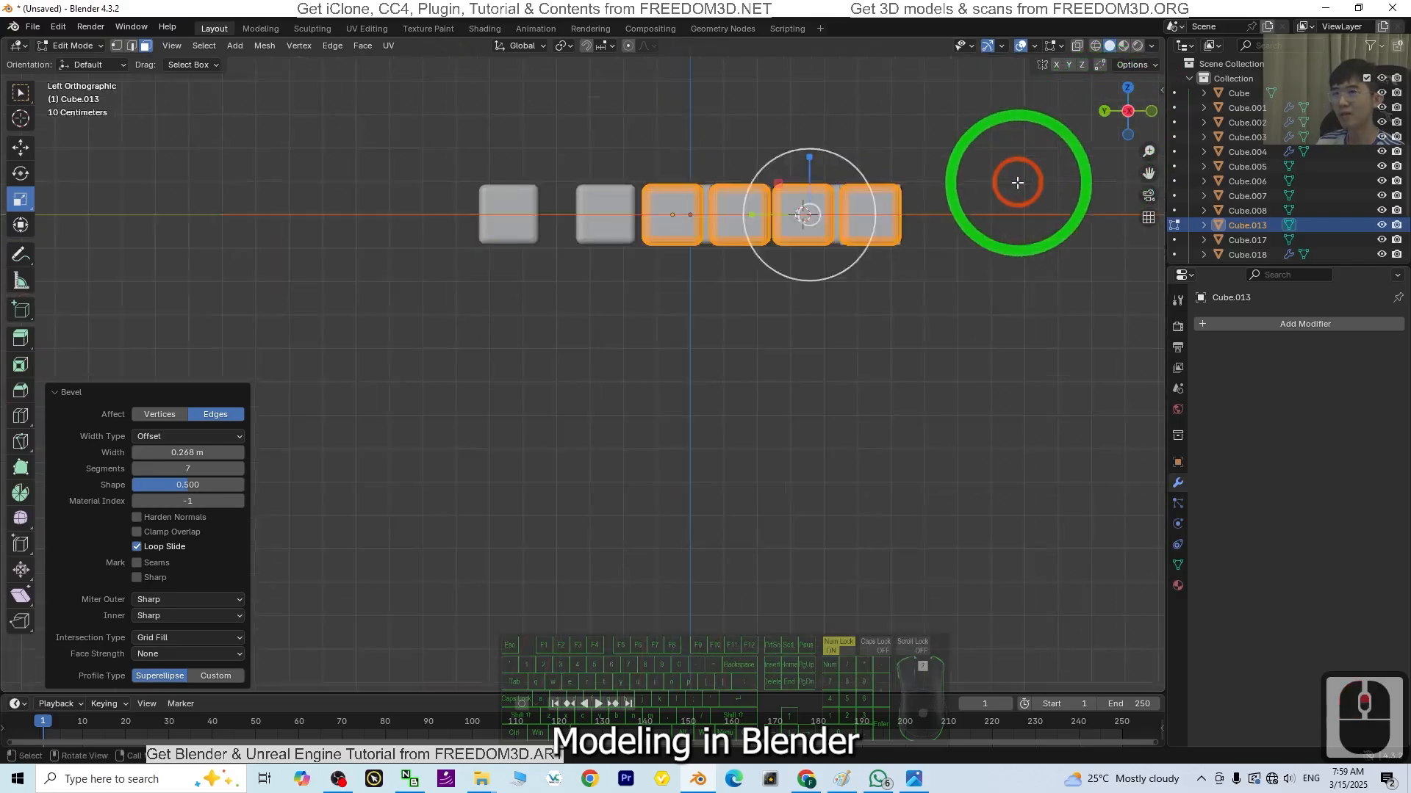
scroll(997, 190, "up", 3)
middle_click_drag(897, 218, 812, 387, "shift")
scroll(699, 456, "up", 4)
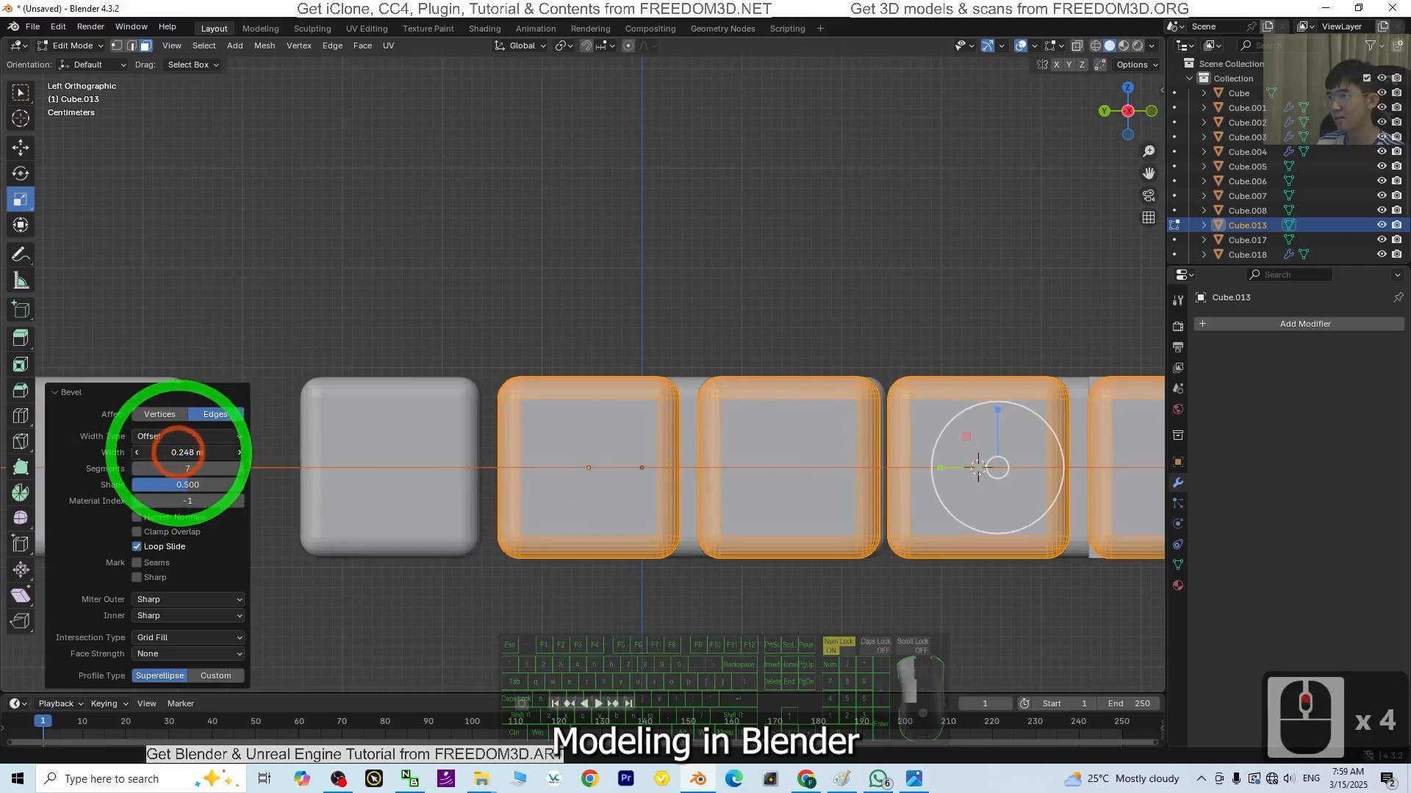
left_click_drag(179, 452, 182, 452)
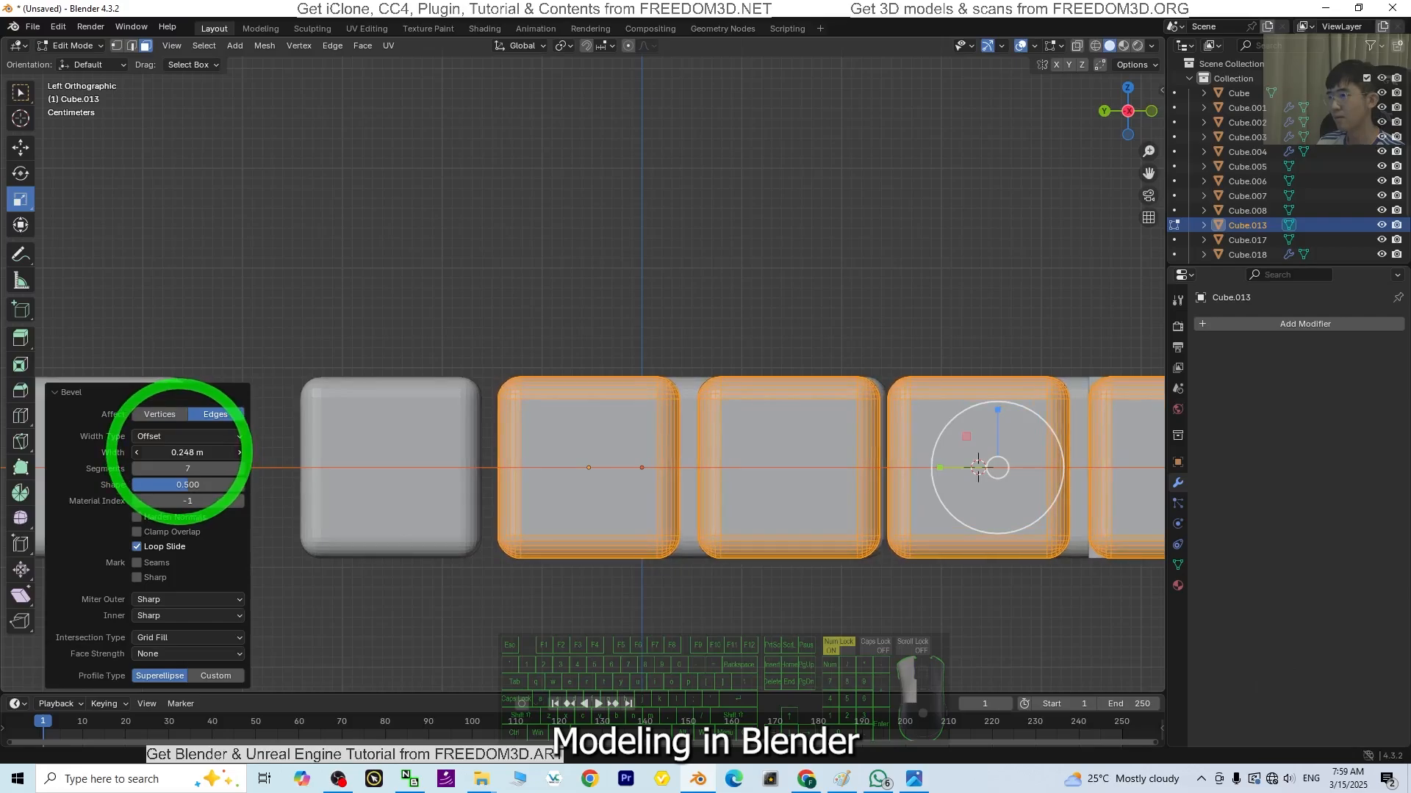
left_click_drag(178, 452, 174, 452)
scroll(980, 313, "down", 4)
middle_click_drag(980, 313, 812, 368)
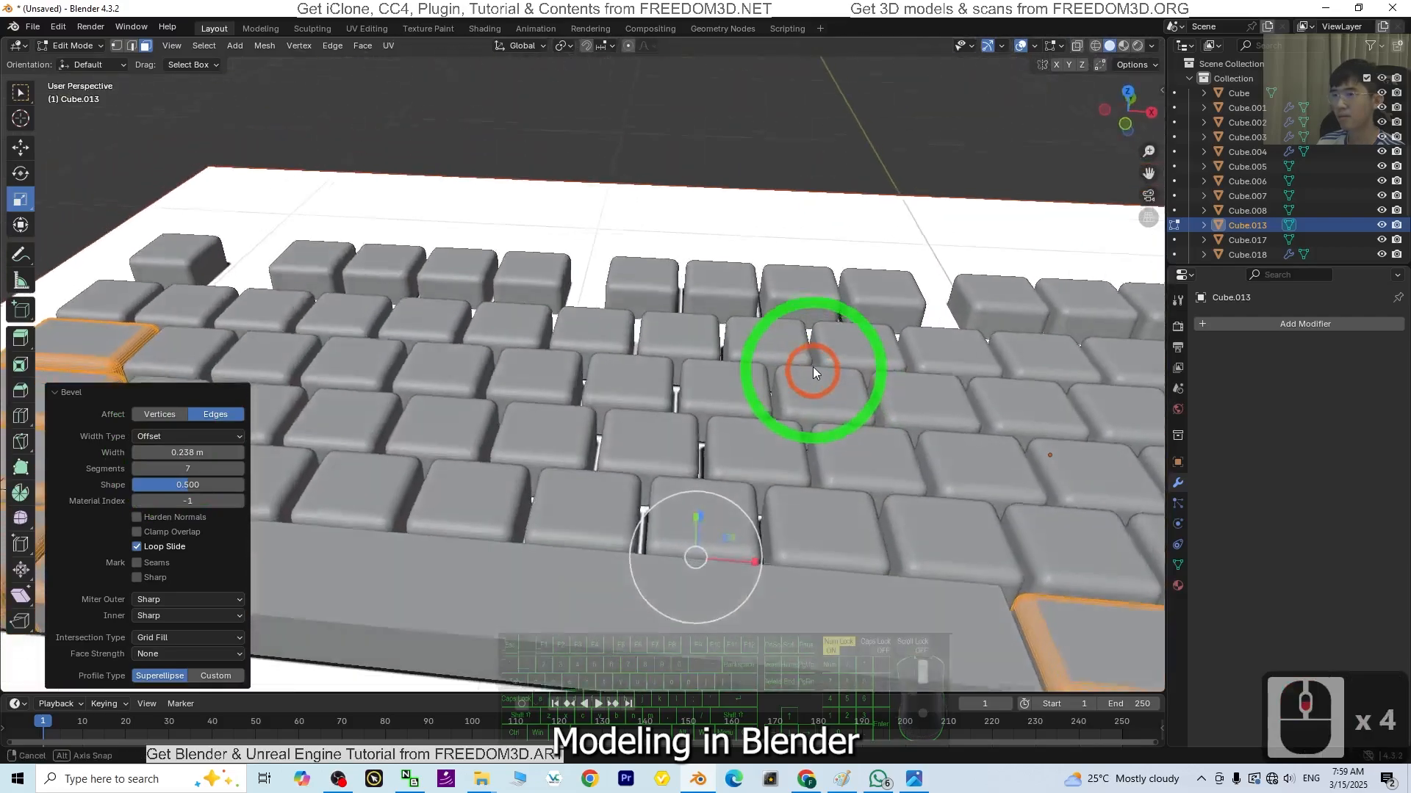
scroll(812, 367, "down", 2)
scroll(883, 481, "down", 3)
left_click(93, 48)
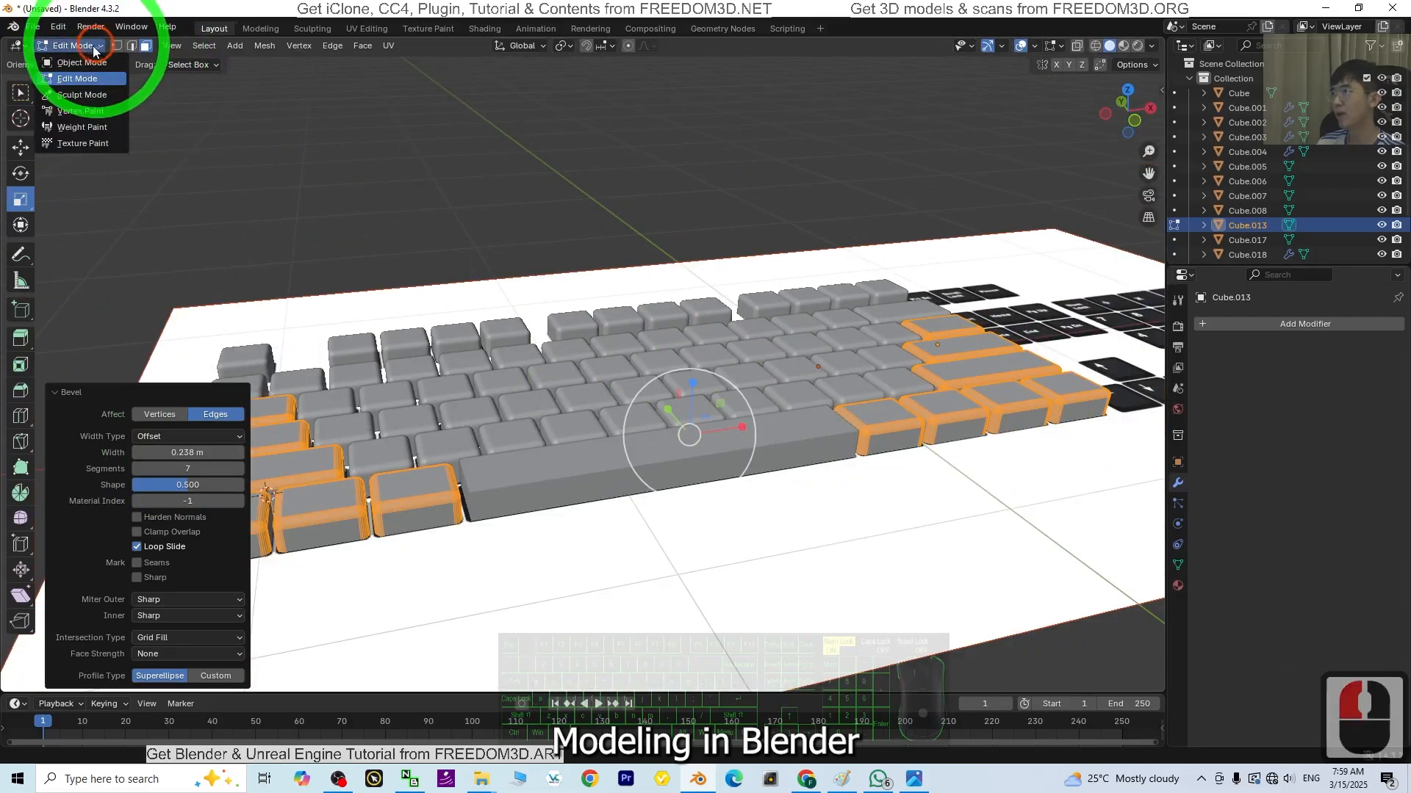
left_click(81, 63)
Step: Bevel all edges of the space bar with 7 segments and an offset of about 0.212 m, matching the adjacent keys, and deselect the mesh
left_click(545, 471)
scroll(643, 505, "up", 2)
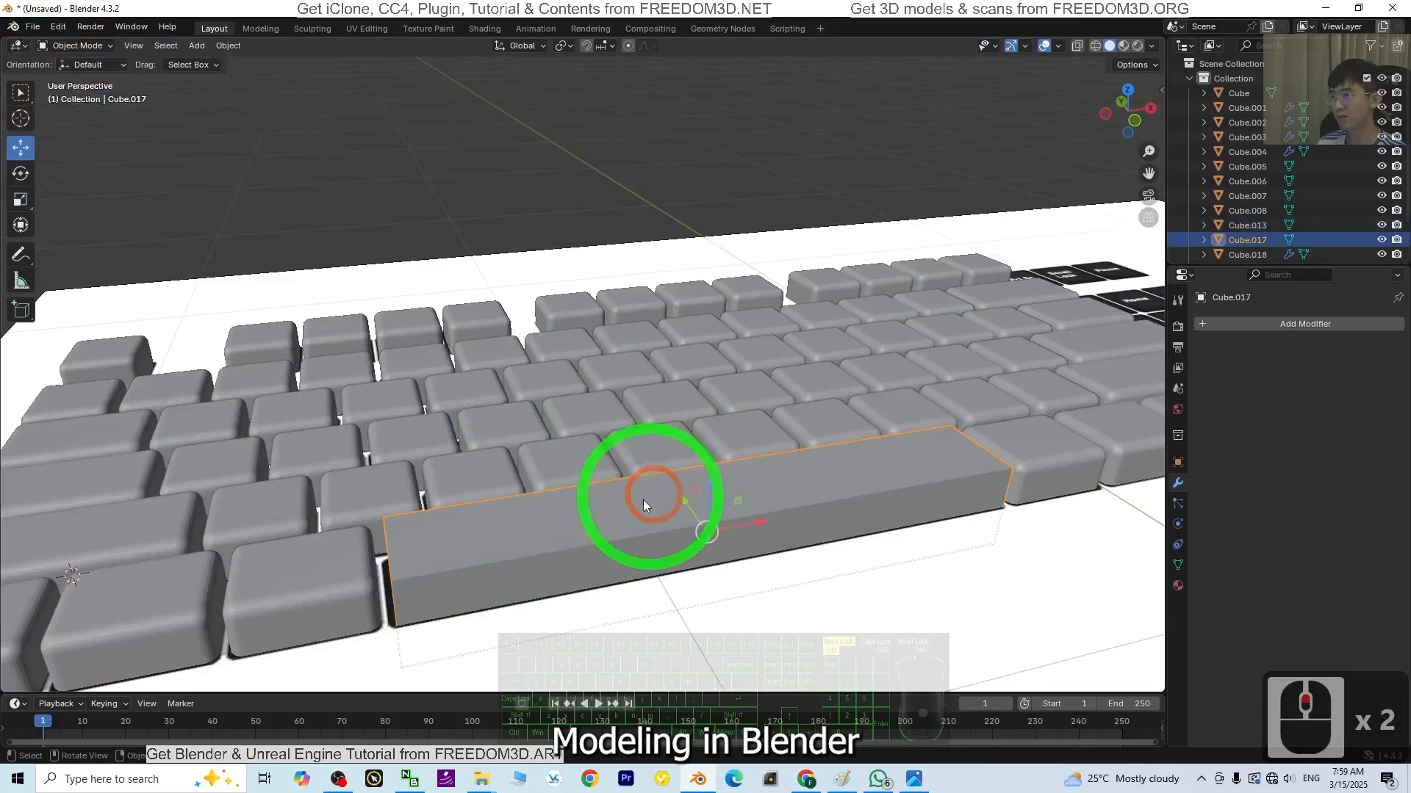
middle_click_drag(662, 547, 652, 521, "shift")
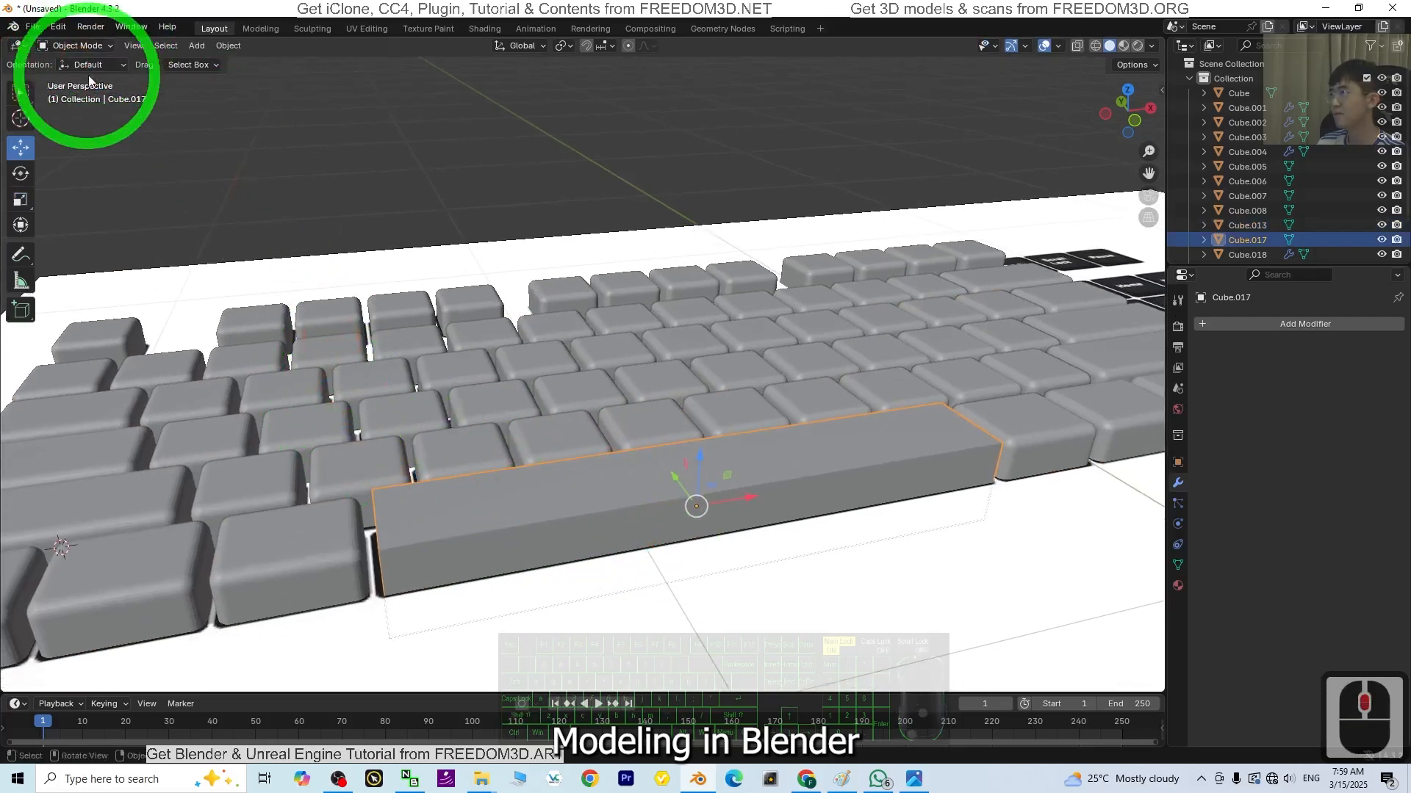
left_click(93, 45)
left_click(77, 78)
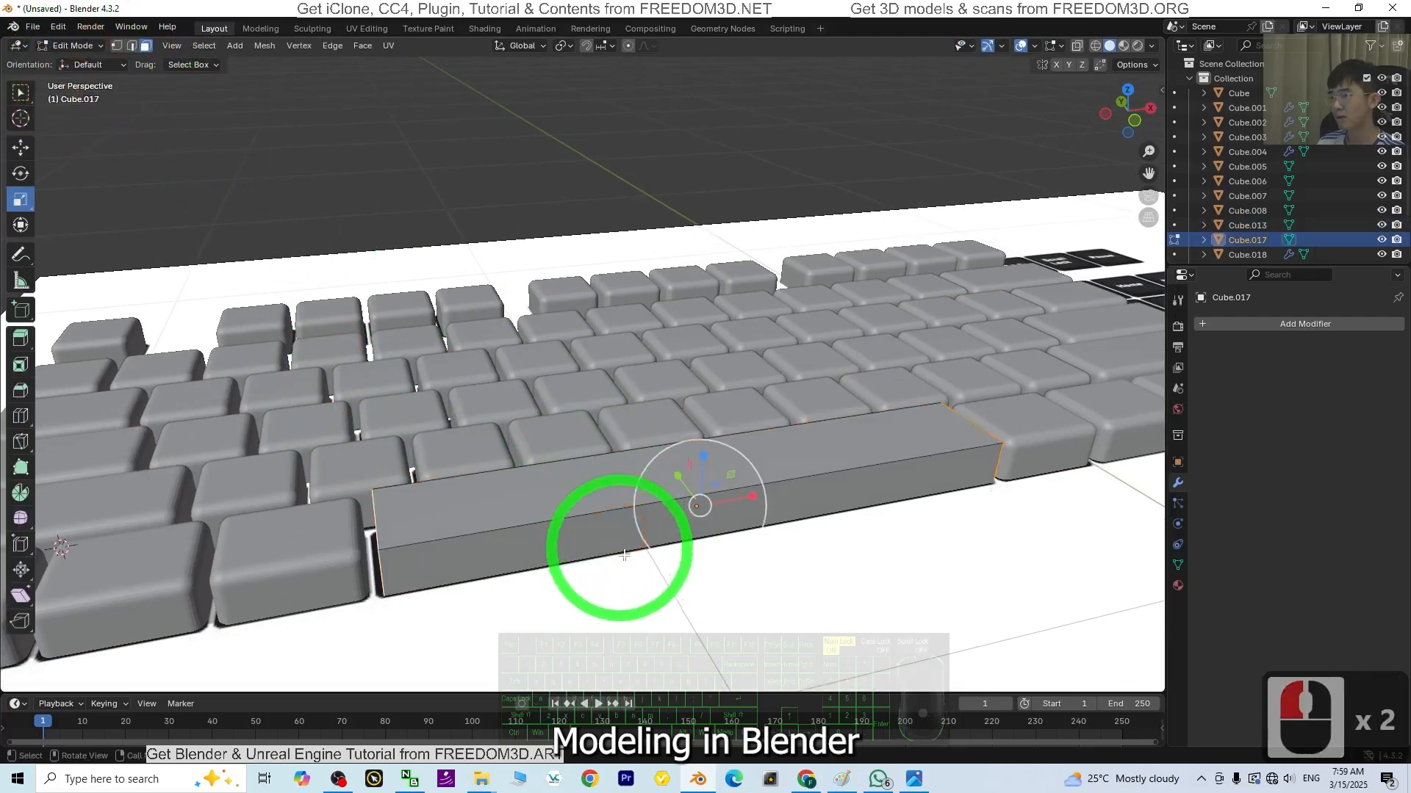
key("a")
middle_click_drag(576, 589, 1043, 166)
left_click(1133, 123)
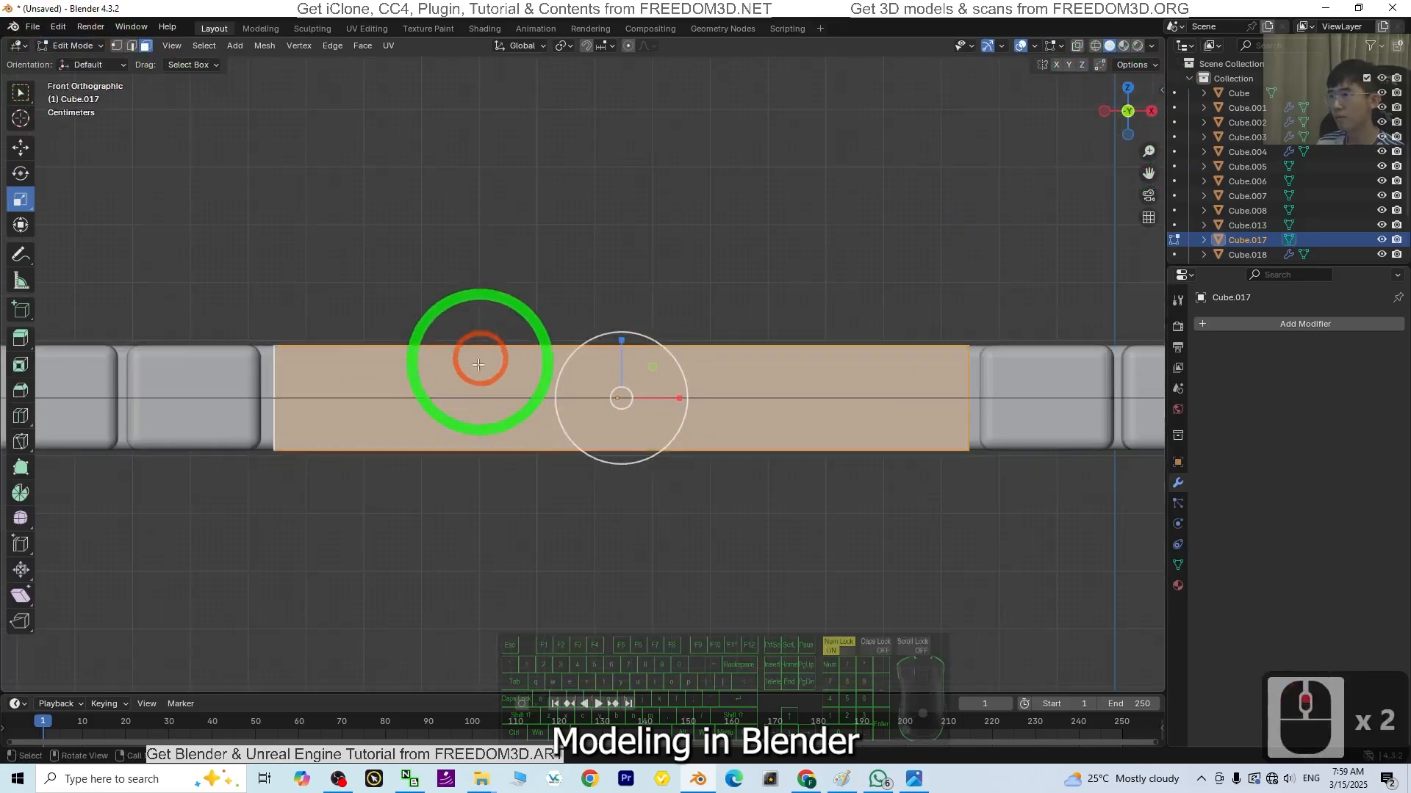
middle_click_drag(473, 355, 550, 527, "shift")
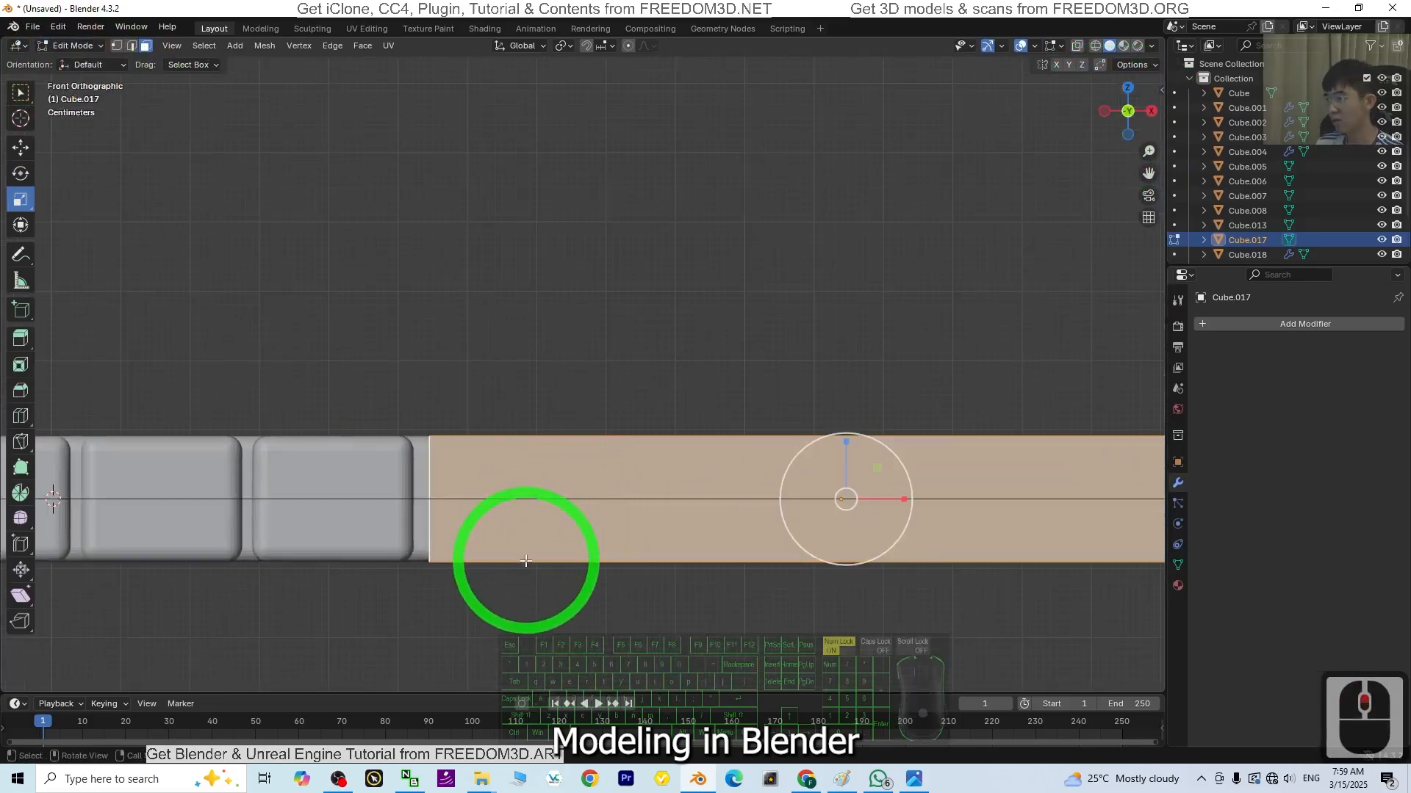
key("ctrl+b")
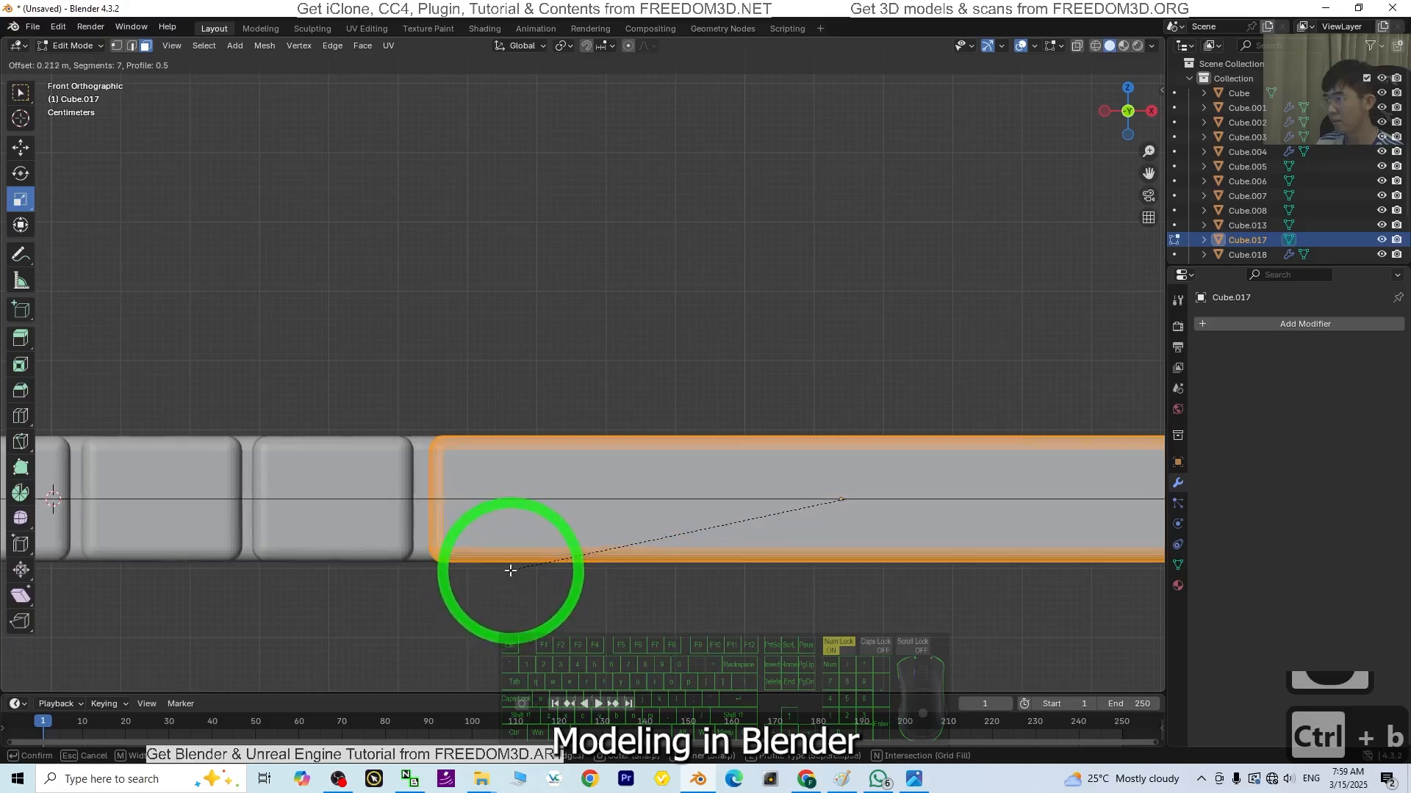
left_click(511, 570)
middle_click_drag(520, 561, 890, 443)
left_click(800, 524)
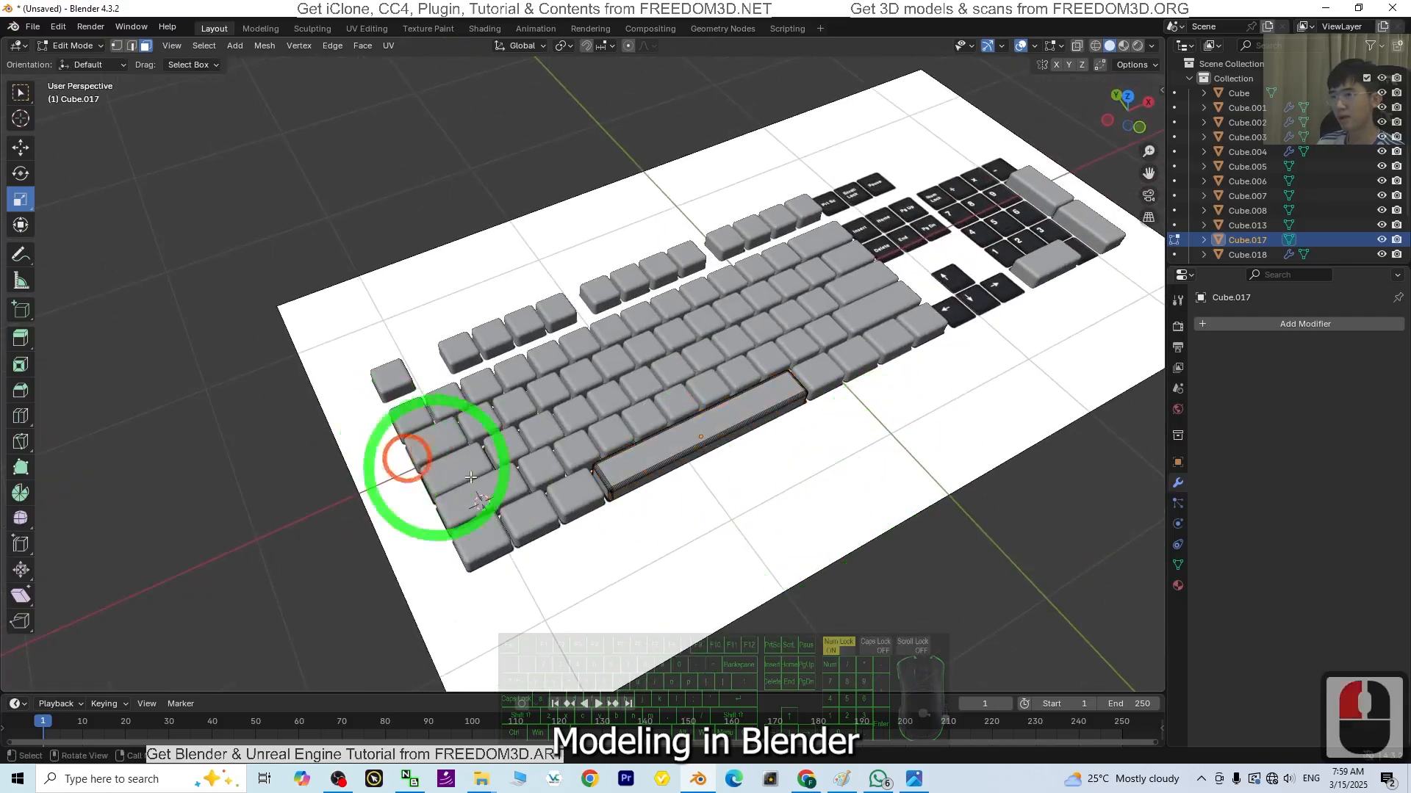
left_click(855, 527)
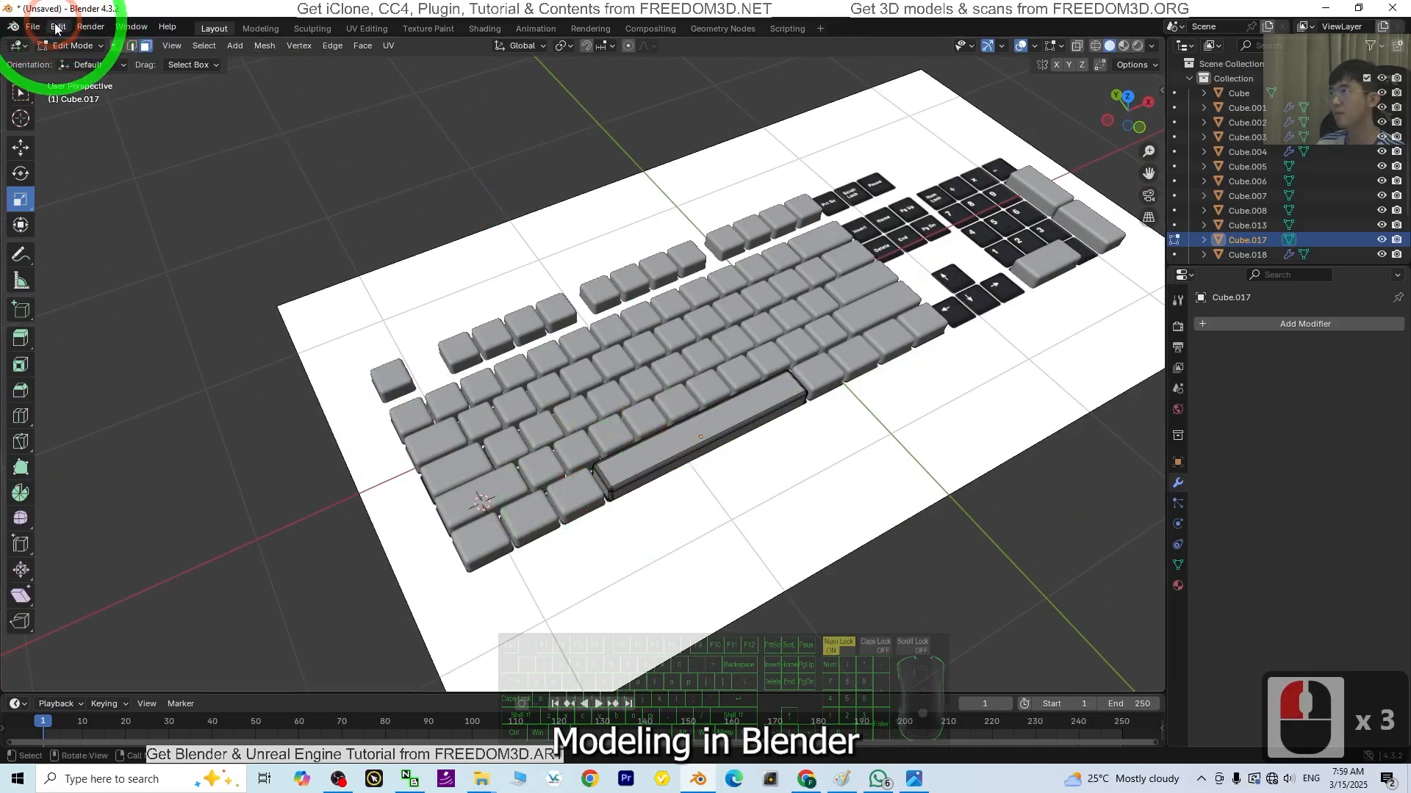
Step: In Object Mode, duplicate the last group of four function keys about 0.83 m along X onto the Prt Sc row, using an array count of 3
left_click(70, 46)
left_click(77, 63)
middle_click_drag(924, 350, 490, 379)
left_click(437, 355)
left_click(503, 367)
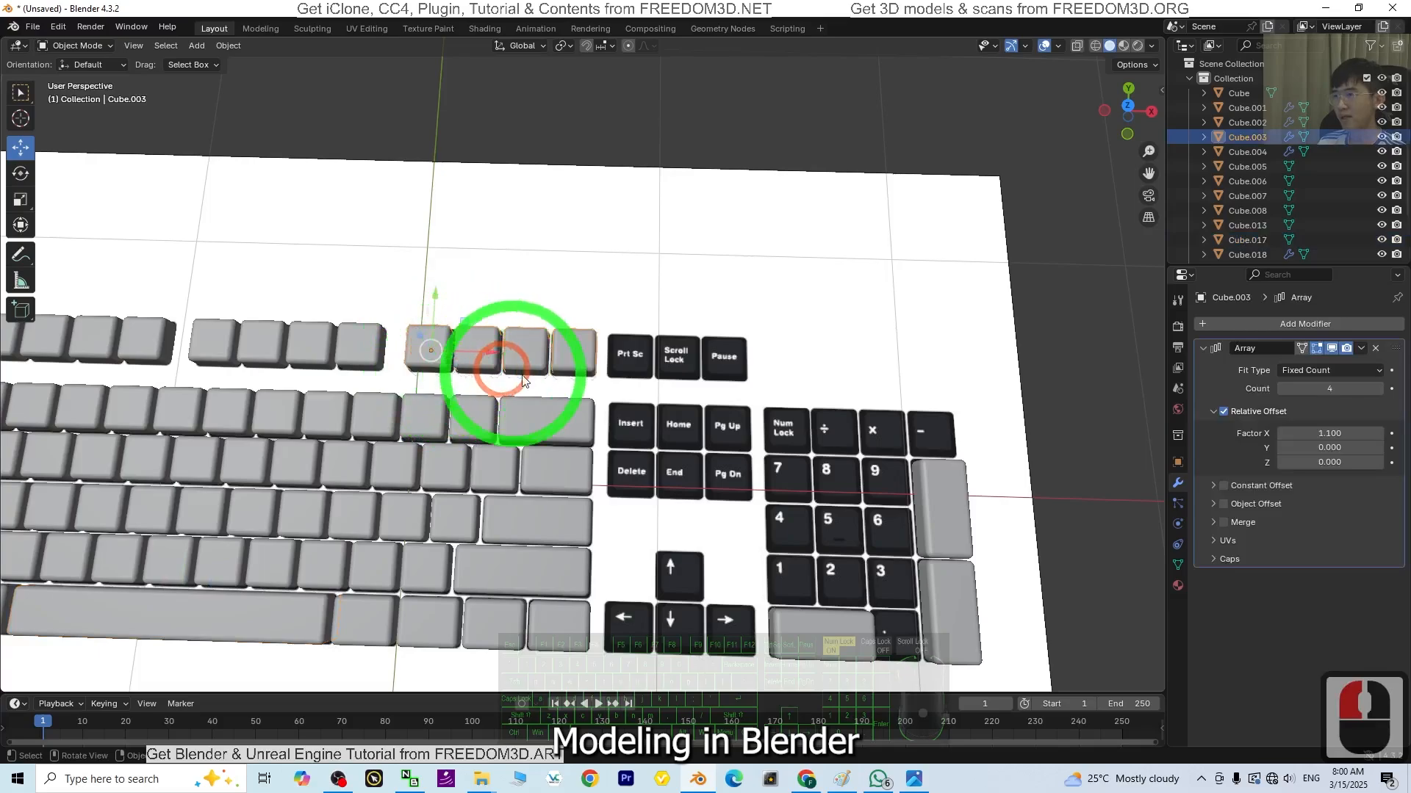
left_click(1128, 105)
left_click(592, 308)
key("shift+d")
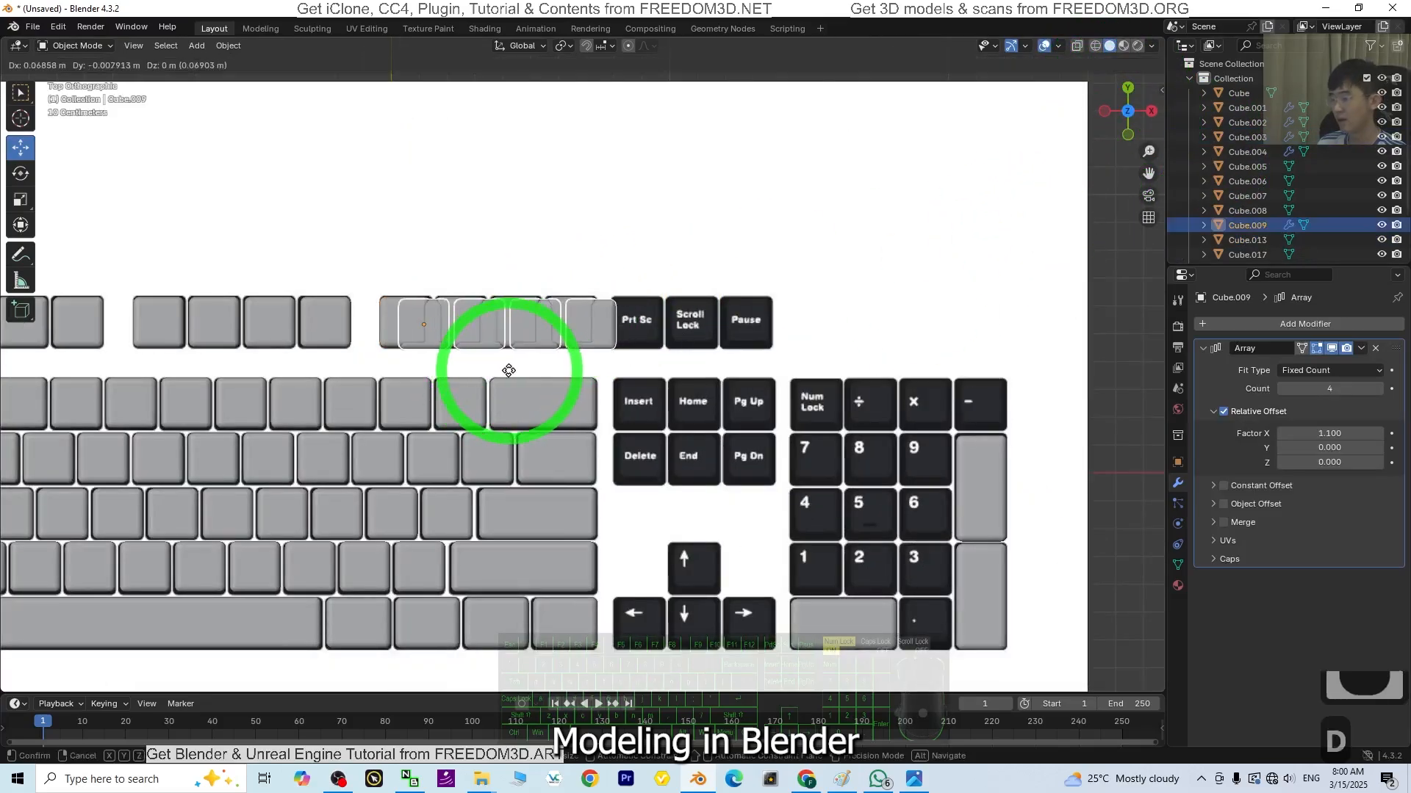
key("x")
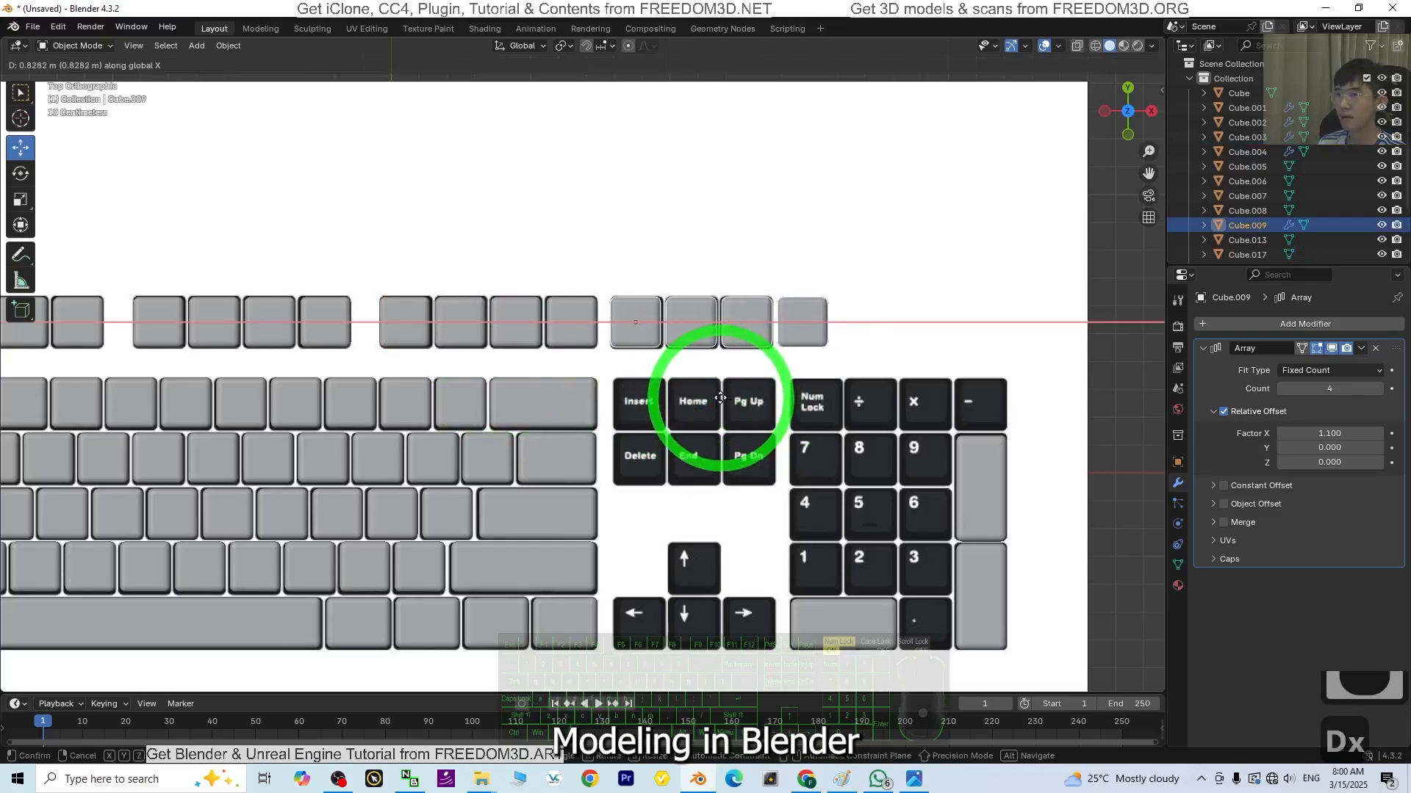
left_click(720, 397)
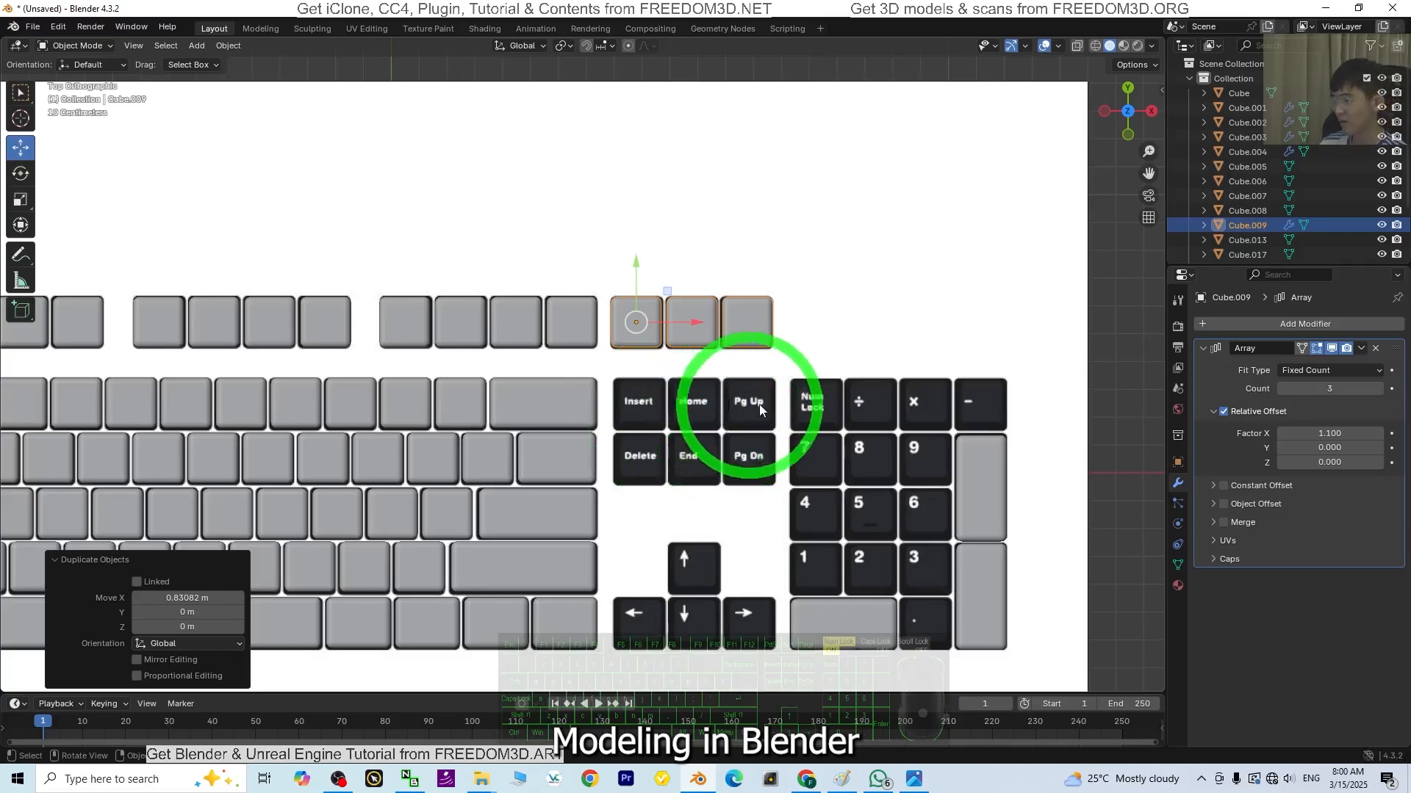
Step: Duplicate the three-key row about -0.29 m along Y onto the Insert row, and duplicate that copy along Y onto the Delete row
key("shift+d")
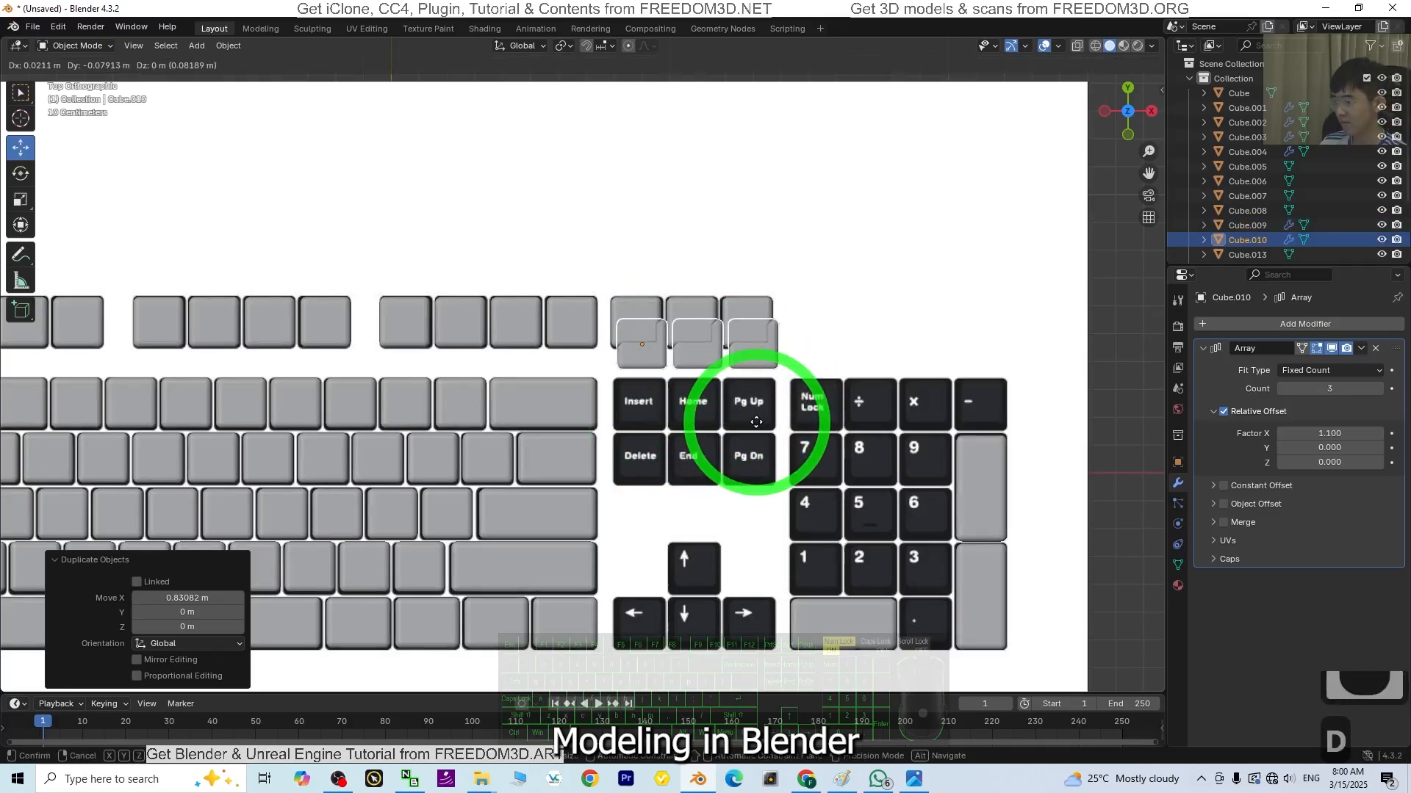
key("y")
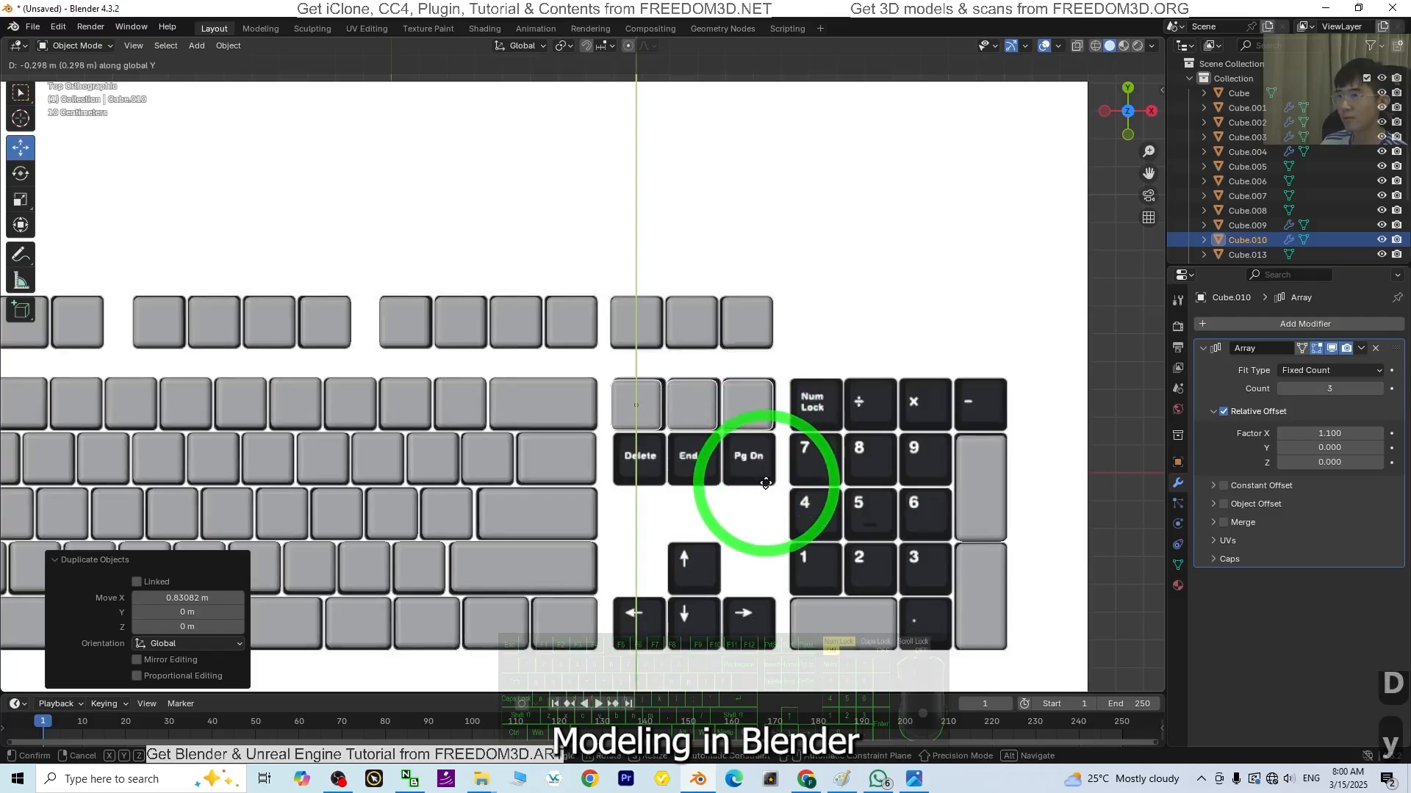
left_click(767, 481)
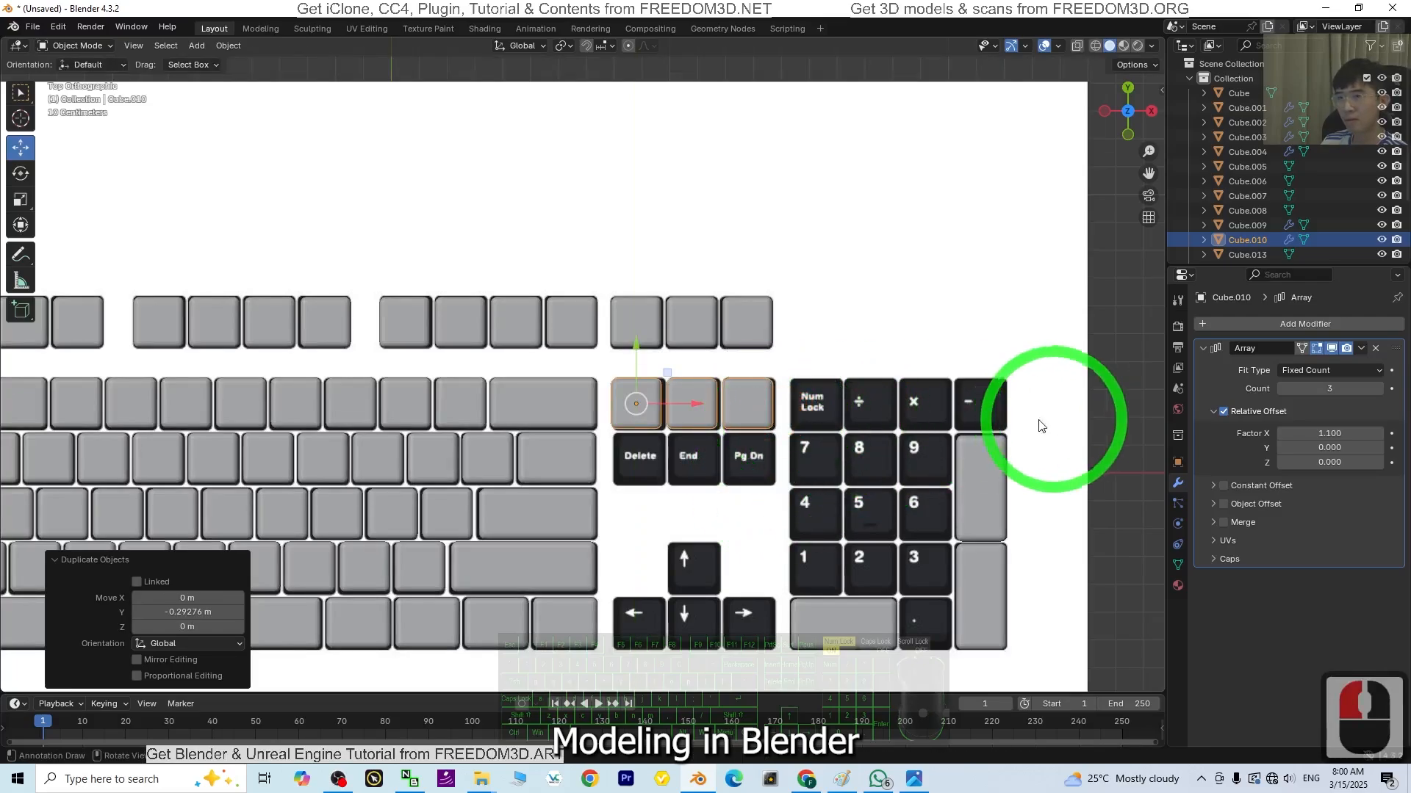
key("shift+d")
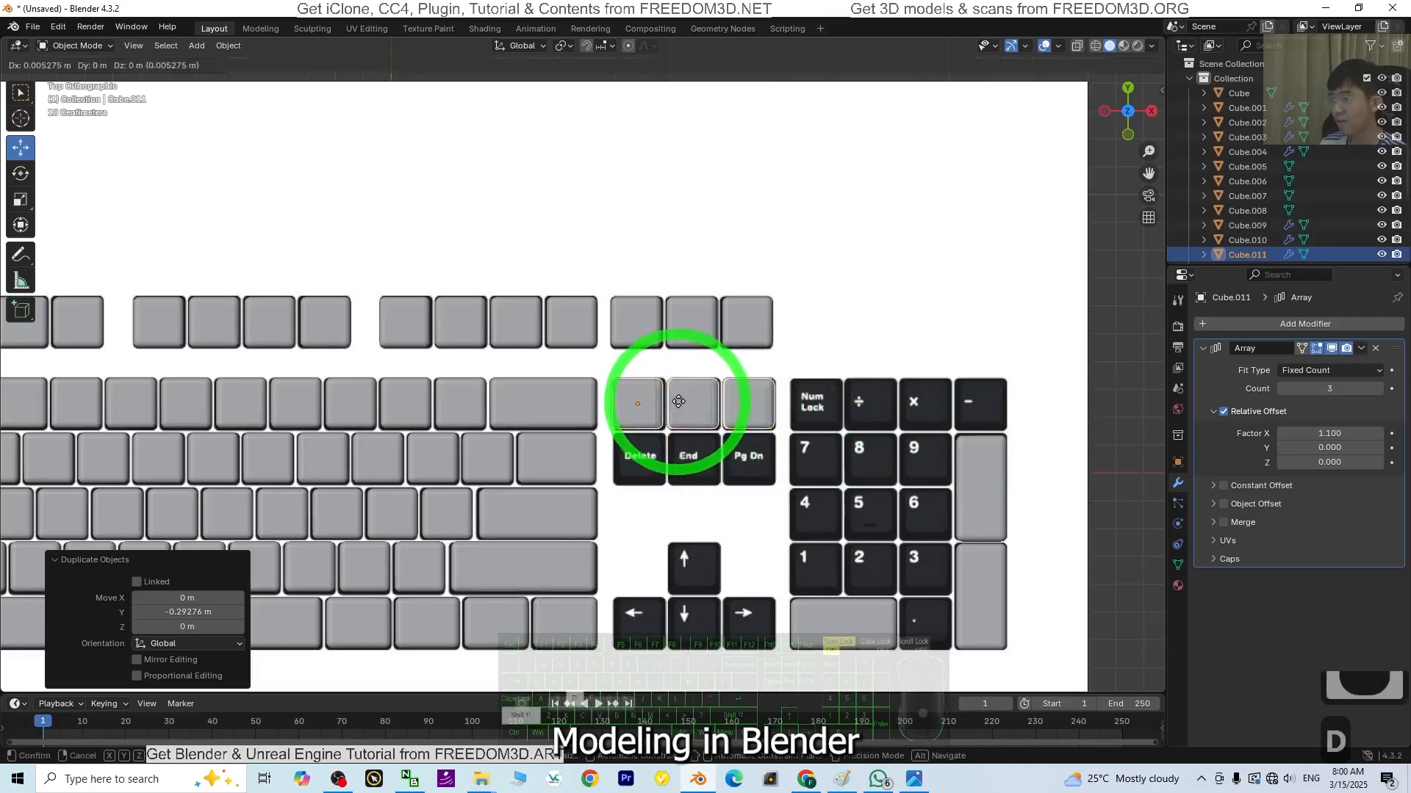
key("y")
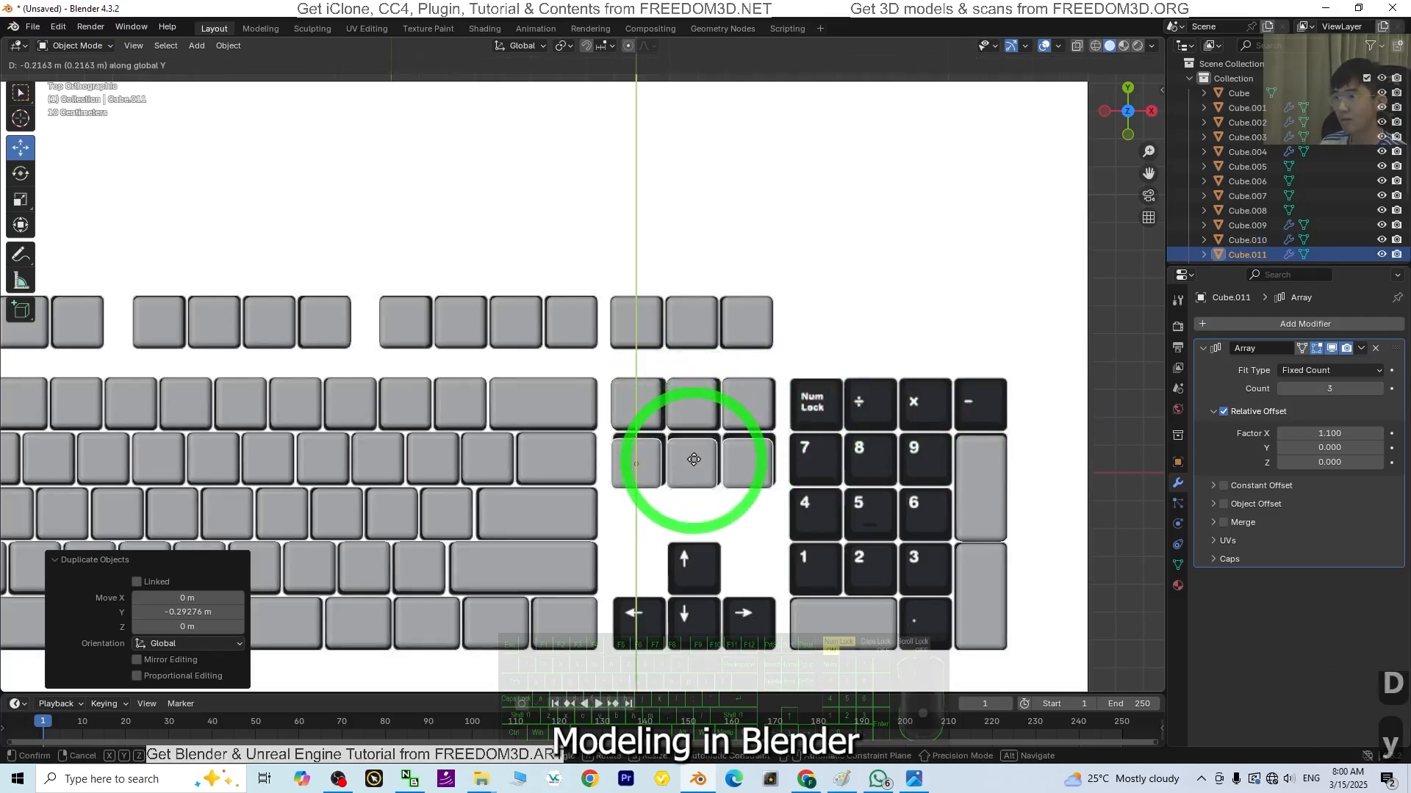
left_click(694, 457)
Step: Duplicate the Delete, End and Pg Dn key row about -0.59 m along Y onto the left, down and right arrow keys
left_click(636, 324)
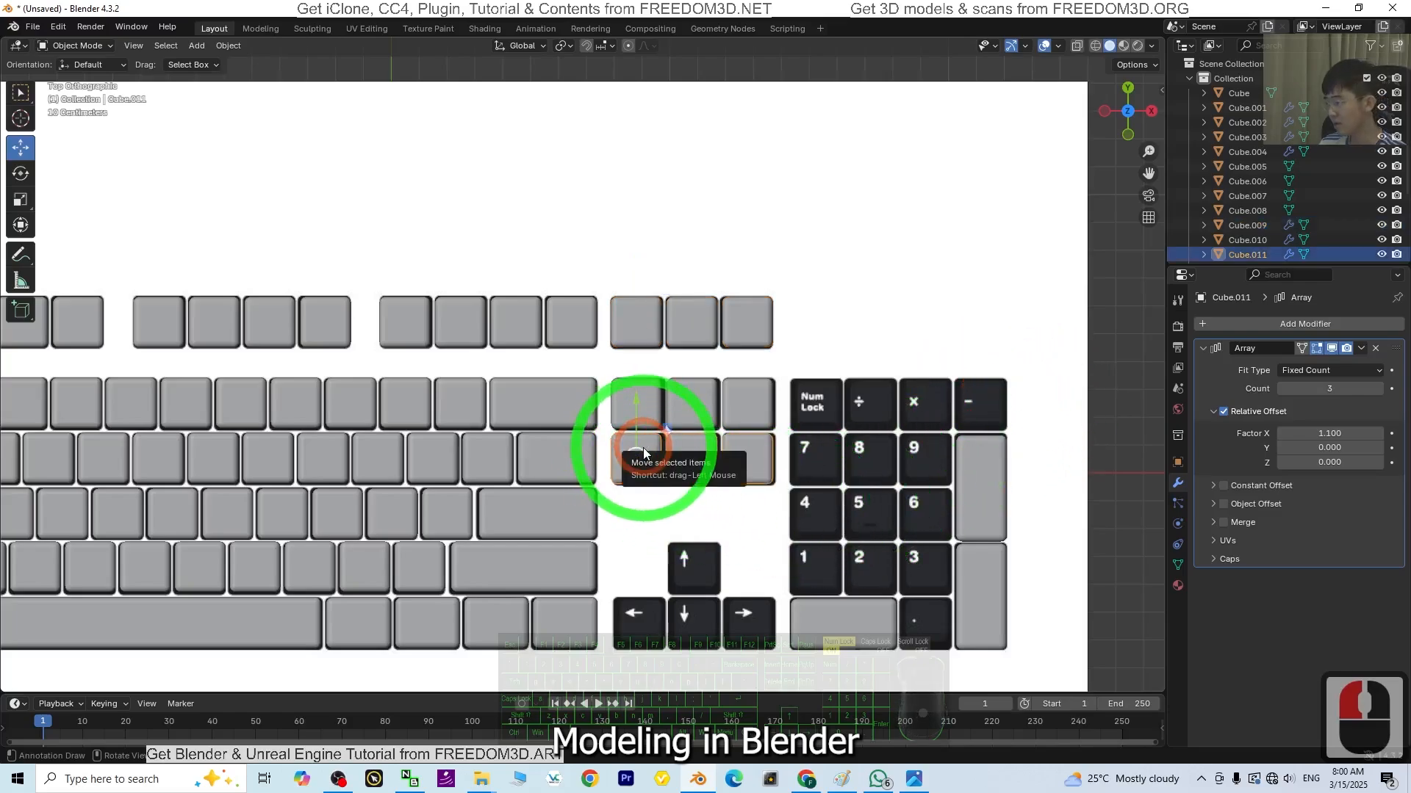
key("shift+d")
key("y")
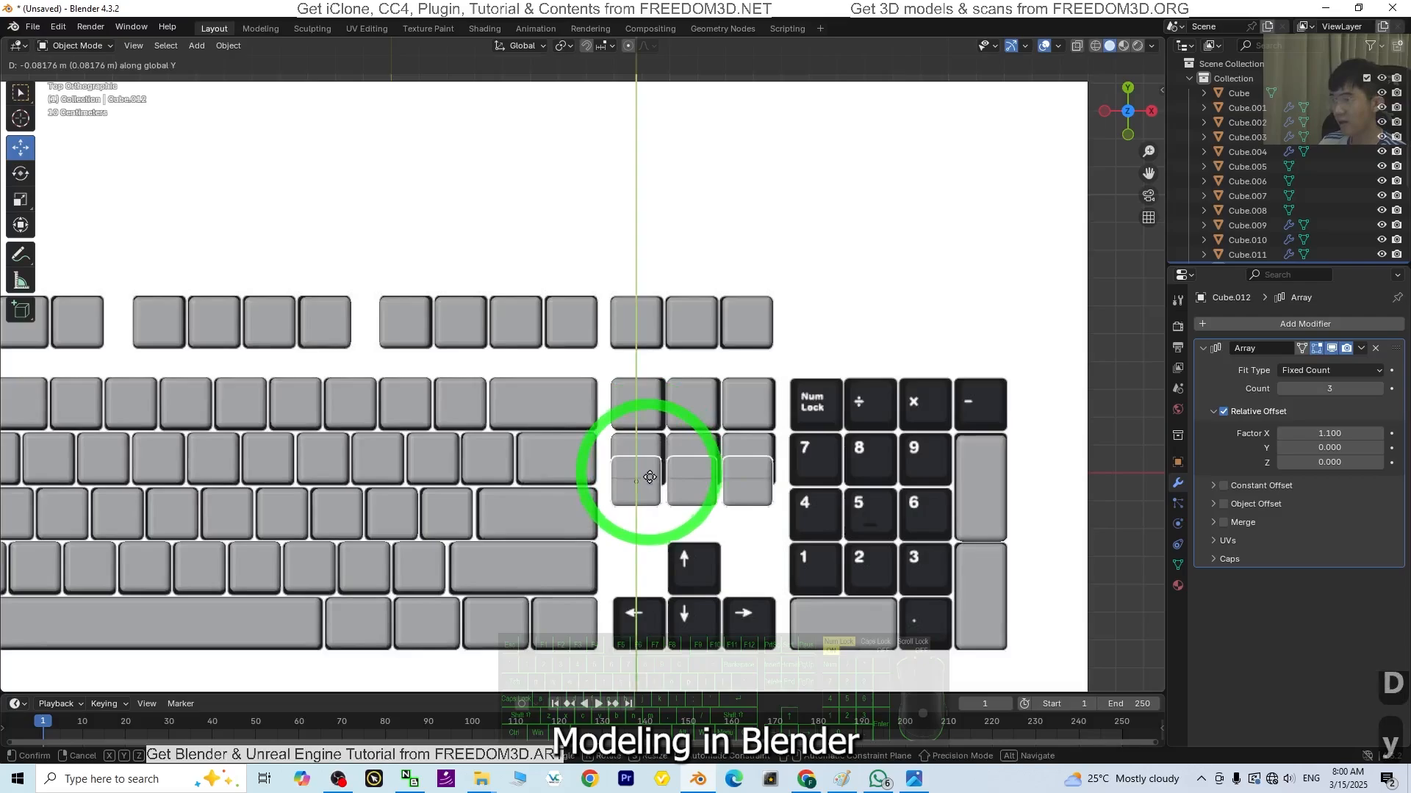
left_click(676, 612)
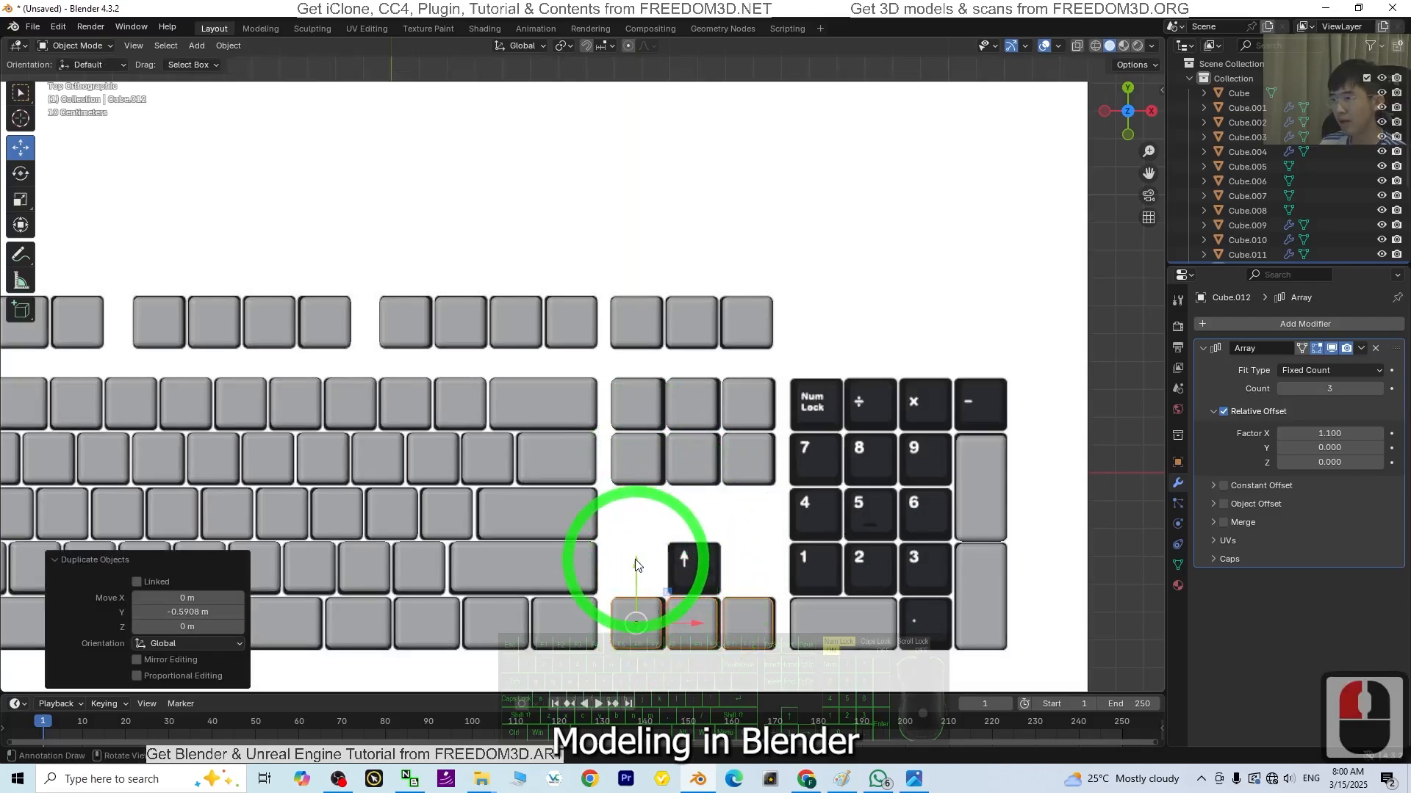
left_click_drag(635, 565, 636, 564)
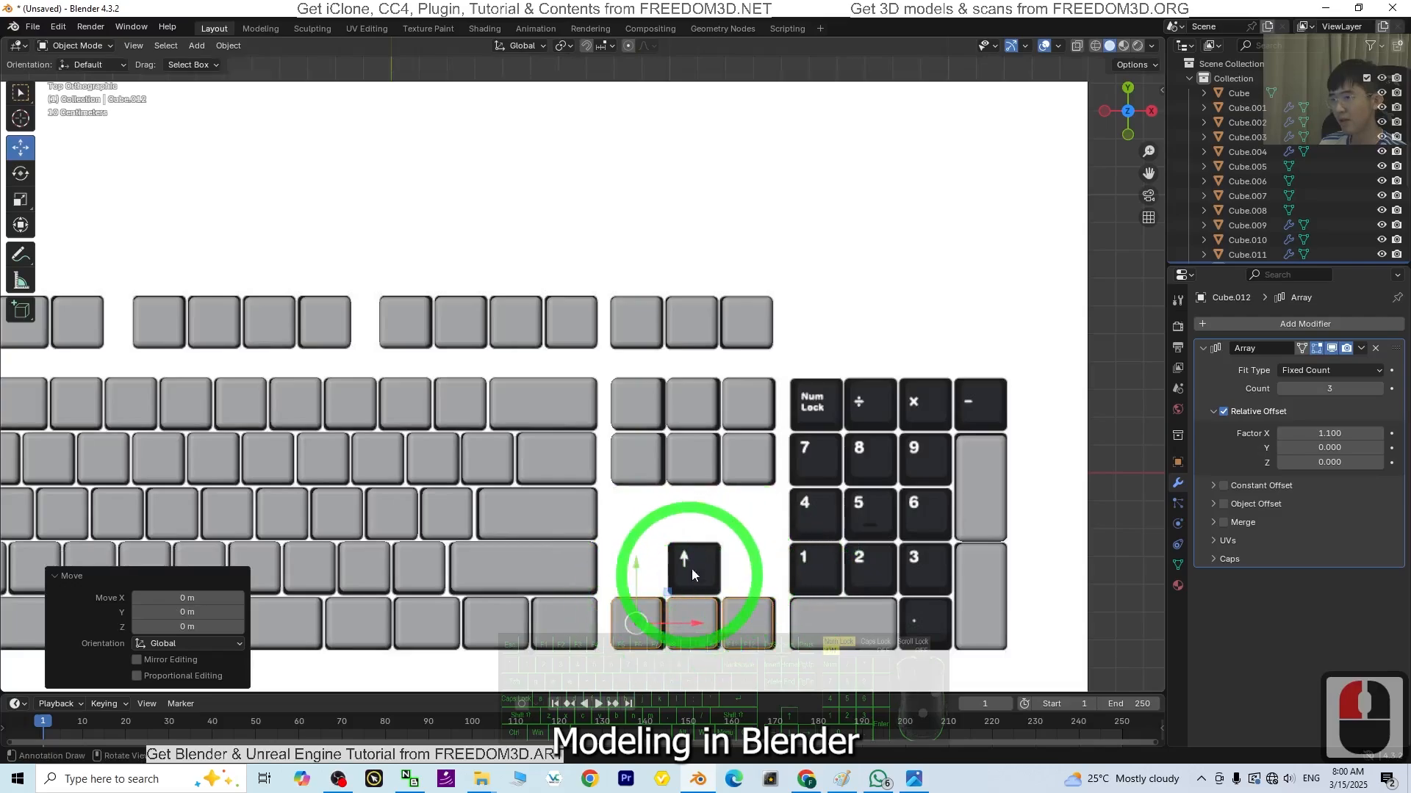
Step: Duplicate the bottom arrow row about 0.21 m in X and 0.20 m in Y onto the up arrow and remove the copy's Array modifier
left_click(647, 603)
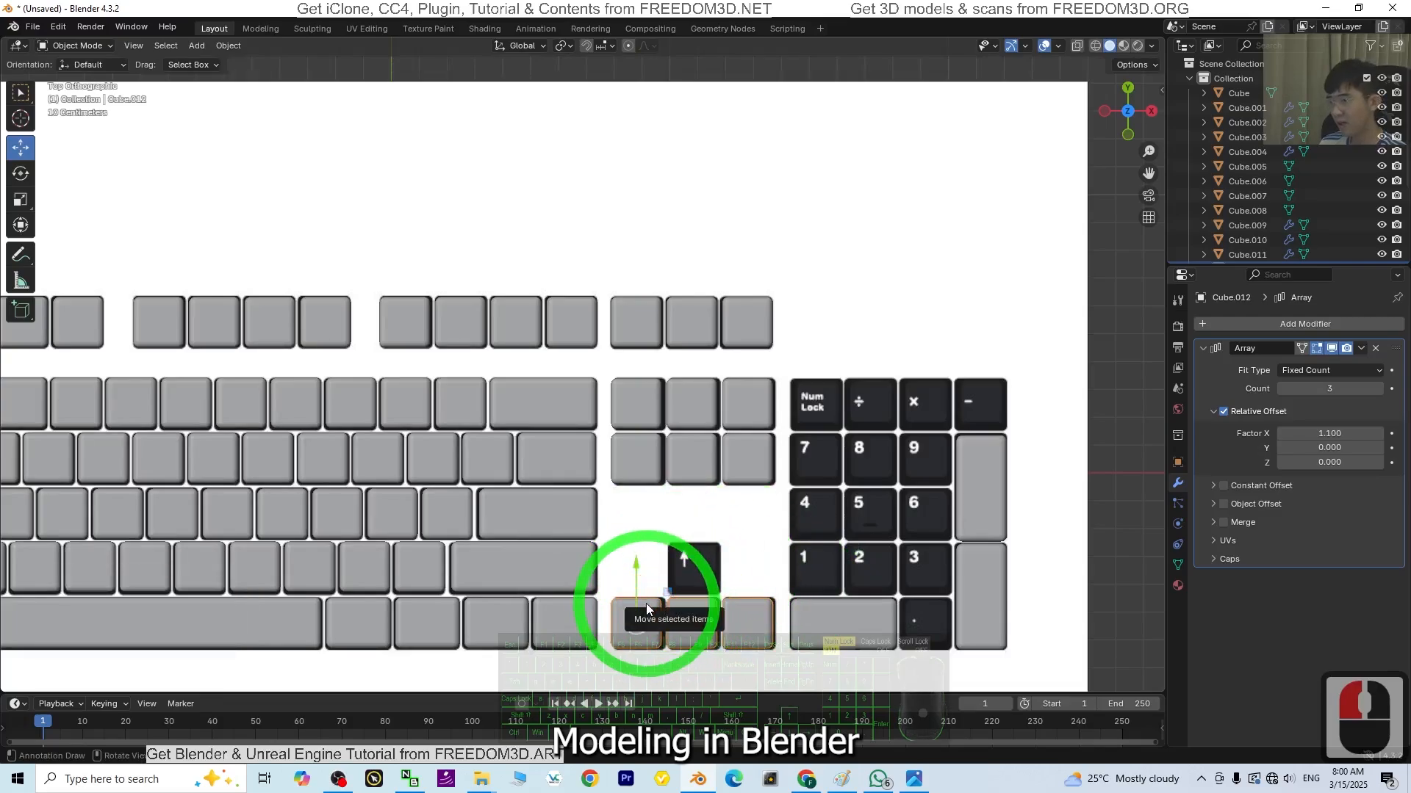
key("shift+d")
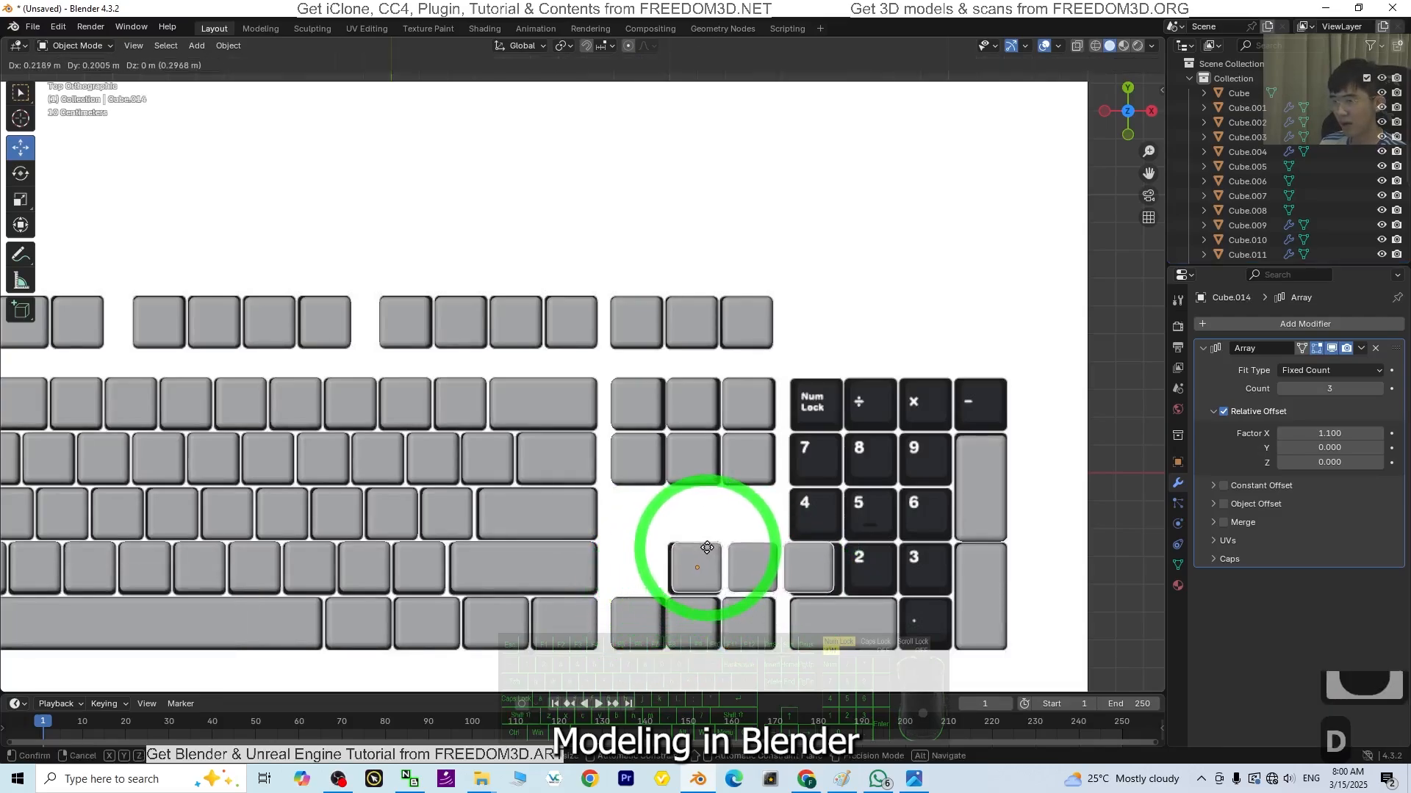
left_click(706, 549)
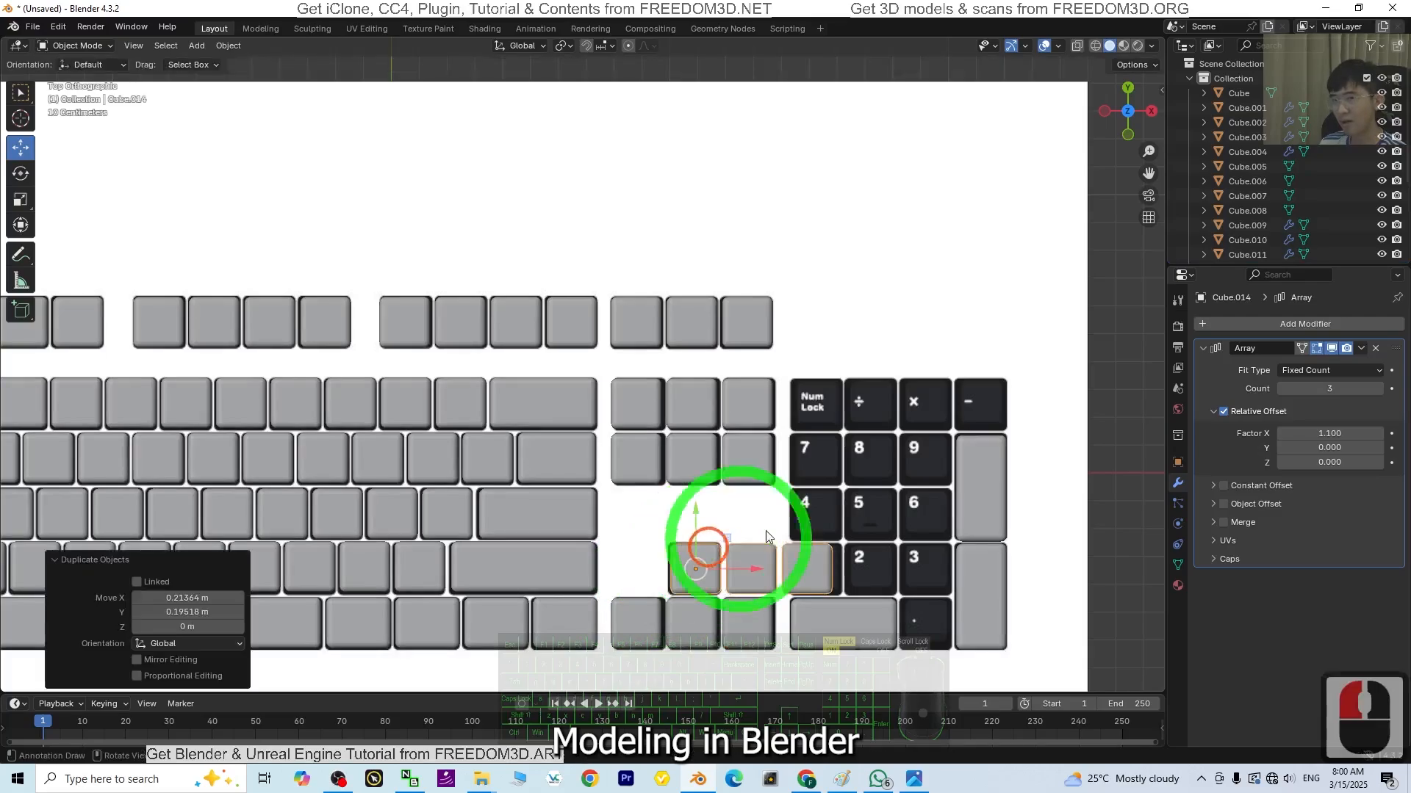
left_click(1376, 354)
left_click_drag(750, 567, 749, 566)
left_click(694, 614)
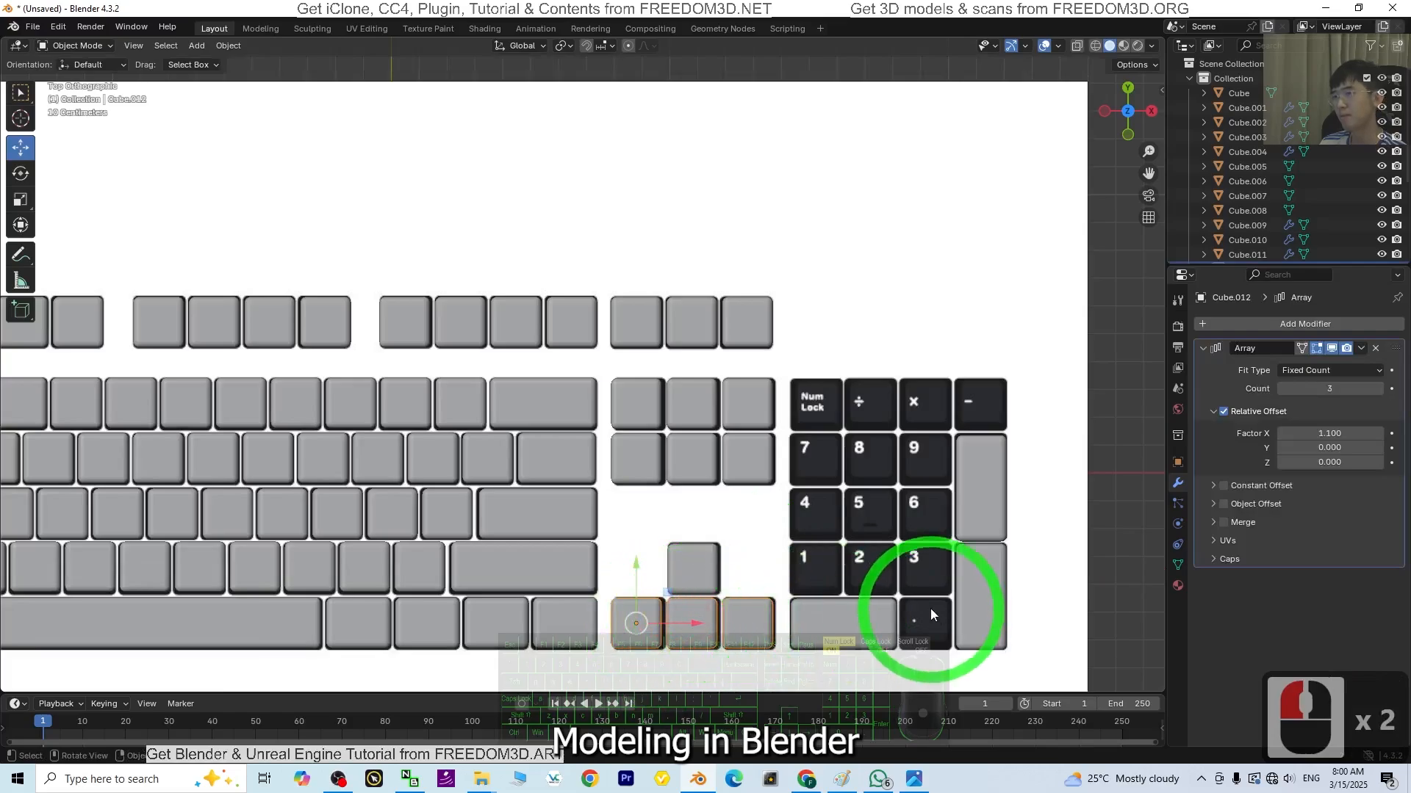
left_click(705, 574)
Step: Duplicate the Insert row about 0.64 m along X onto the numpad's Num Lock row and extend its array to four keys
scroll(906, 619, "down", 1)
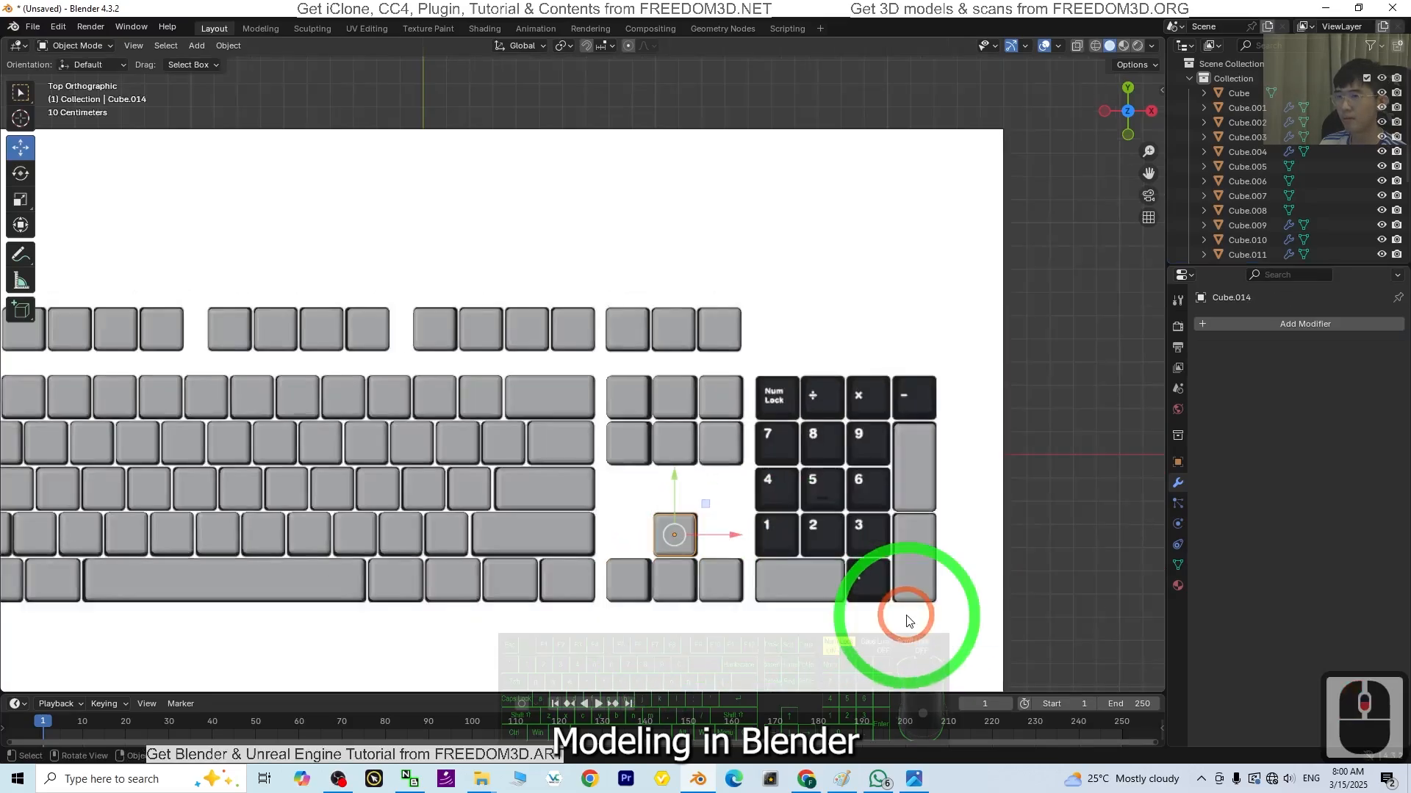
middle_click_drag(822, 557, 699, 553, "shift")
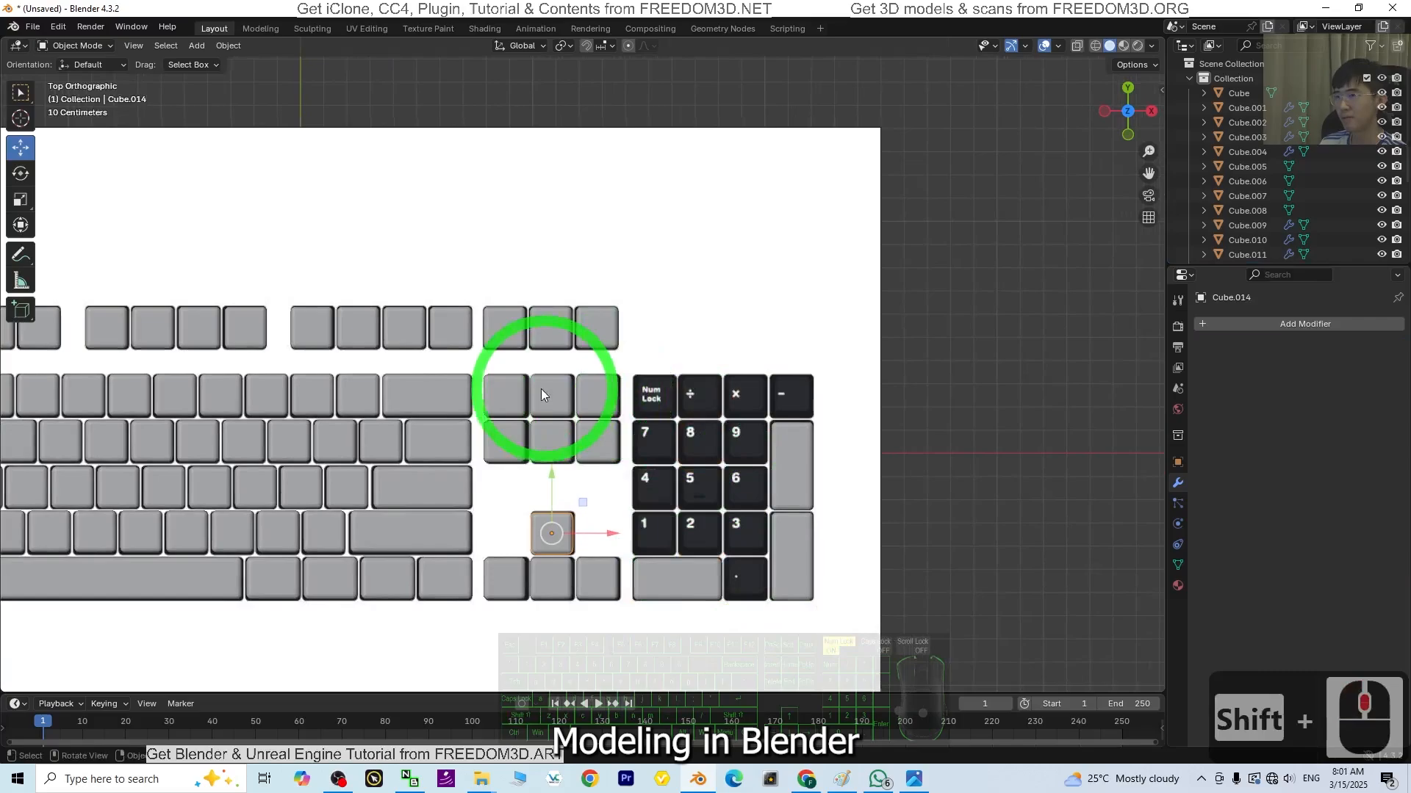
left_click(507, 391)
key("shift+d")
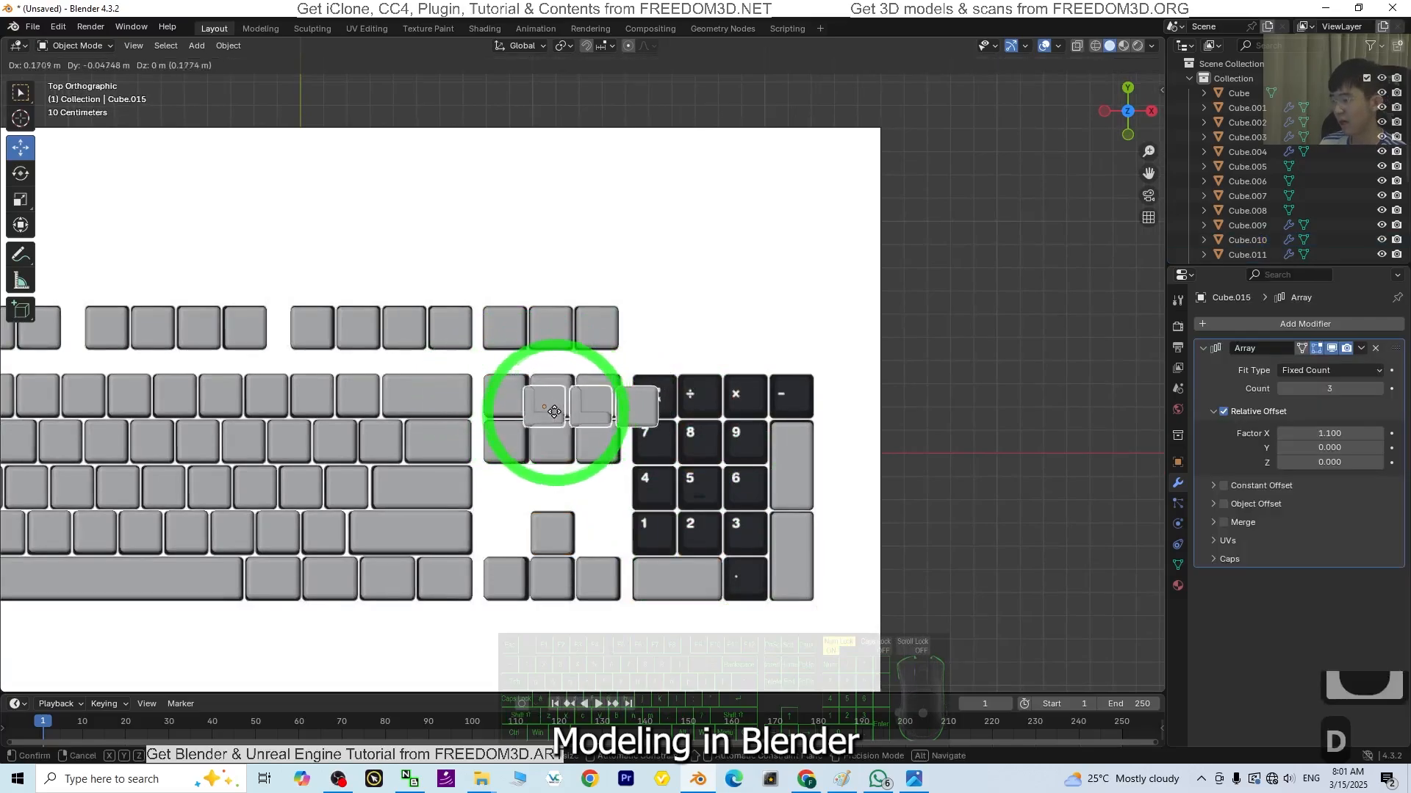
key("x")
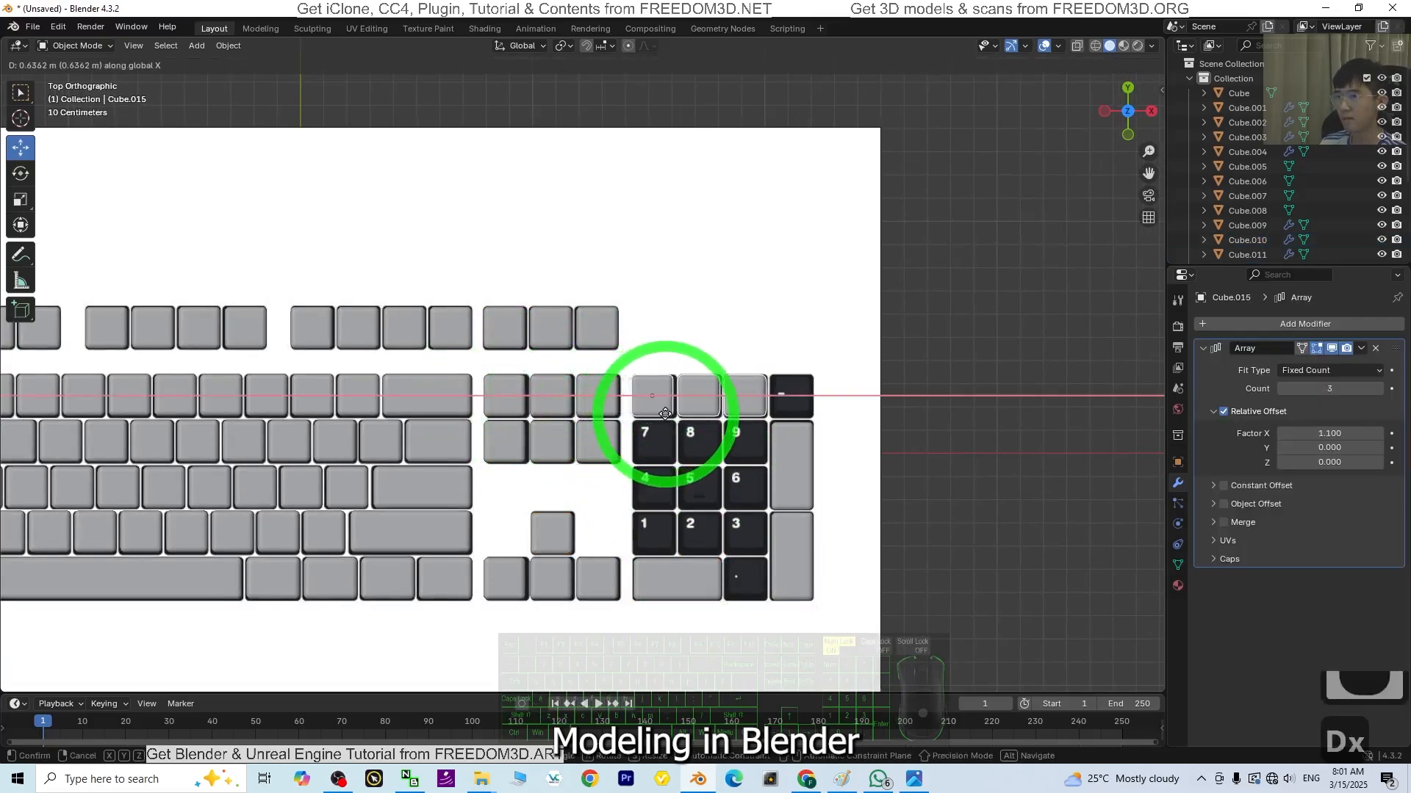
left_click(665, 414)
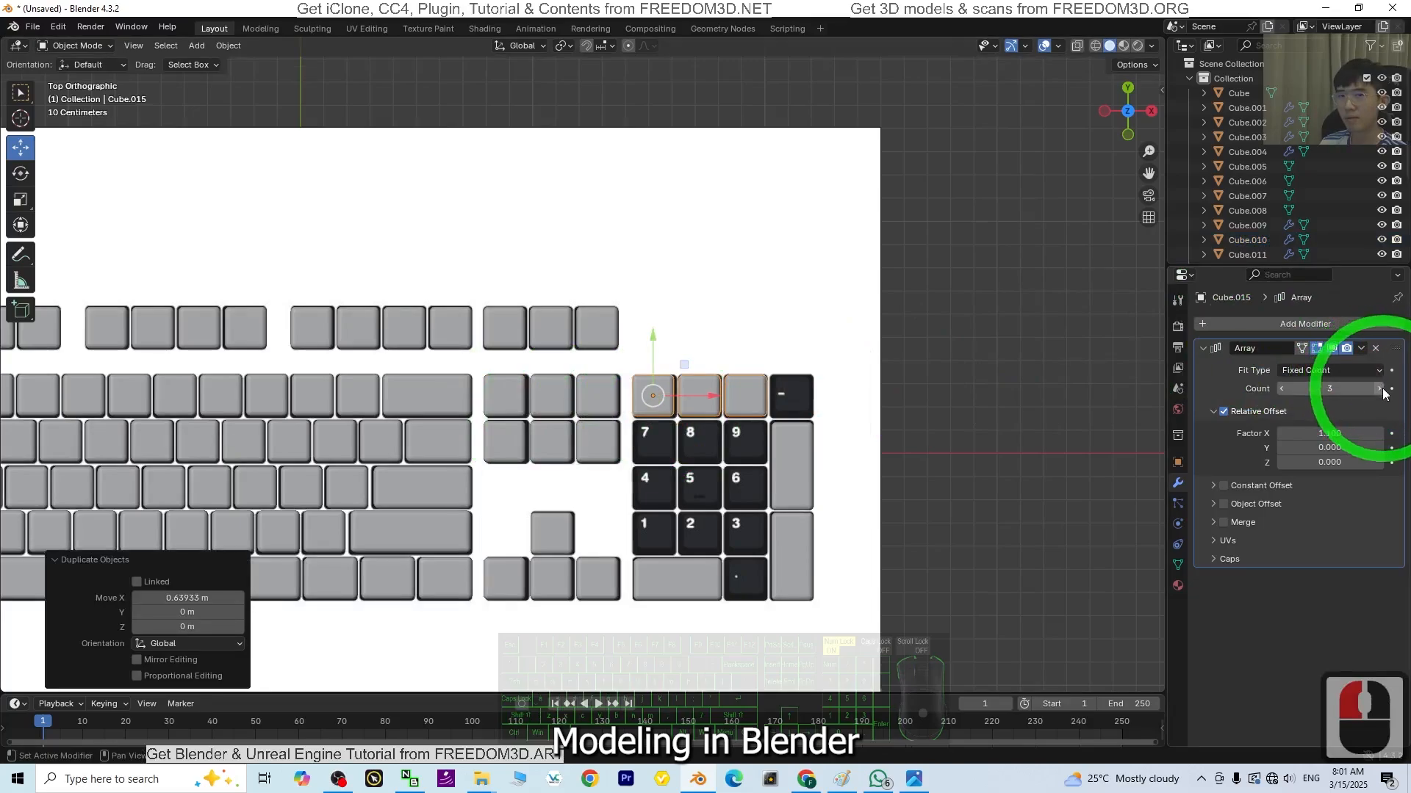
Step: Duplicate the Delete, End and Pg Dn key row about 0.65 m along X onto the numpad's 7, 8 and 9 keys
left_click(542, 441)
left_click(503, 444)
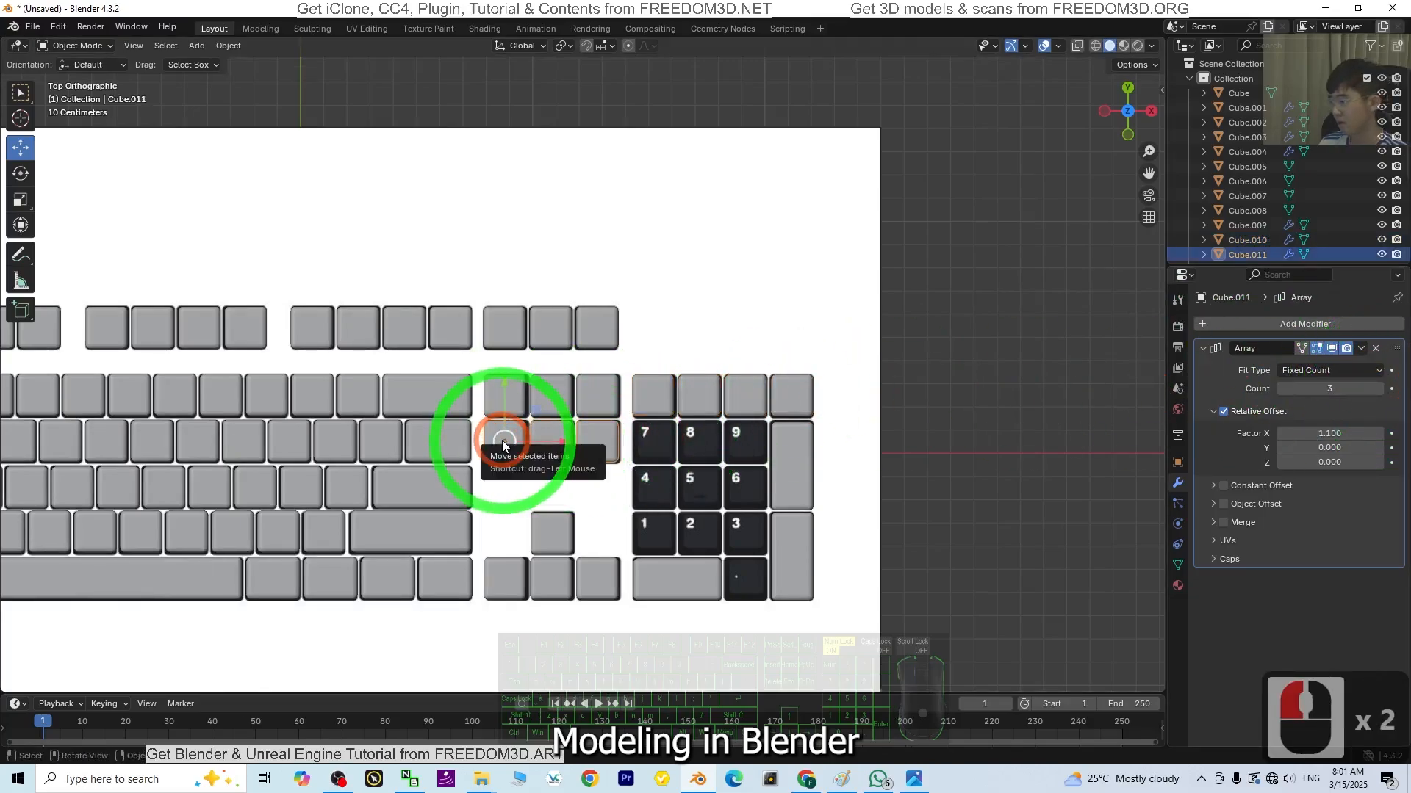
key("shift+d")
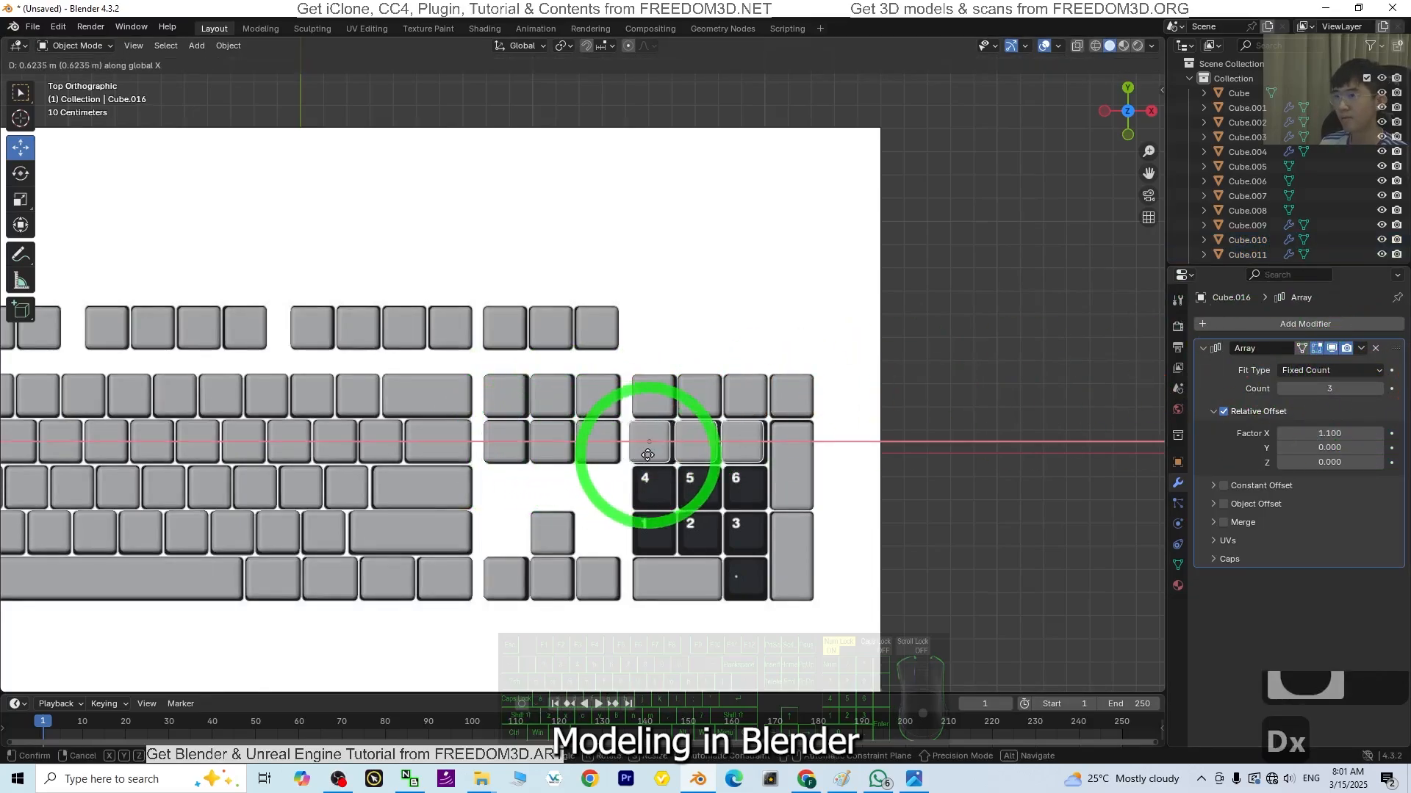
left_click(653, 457)
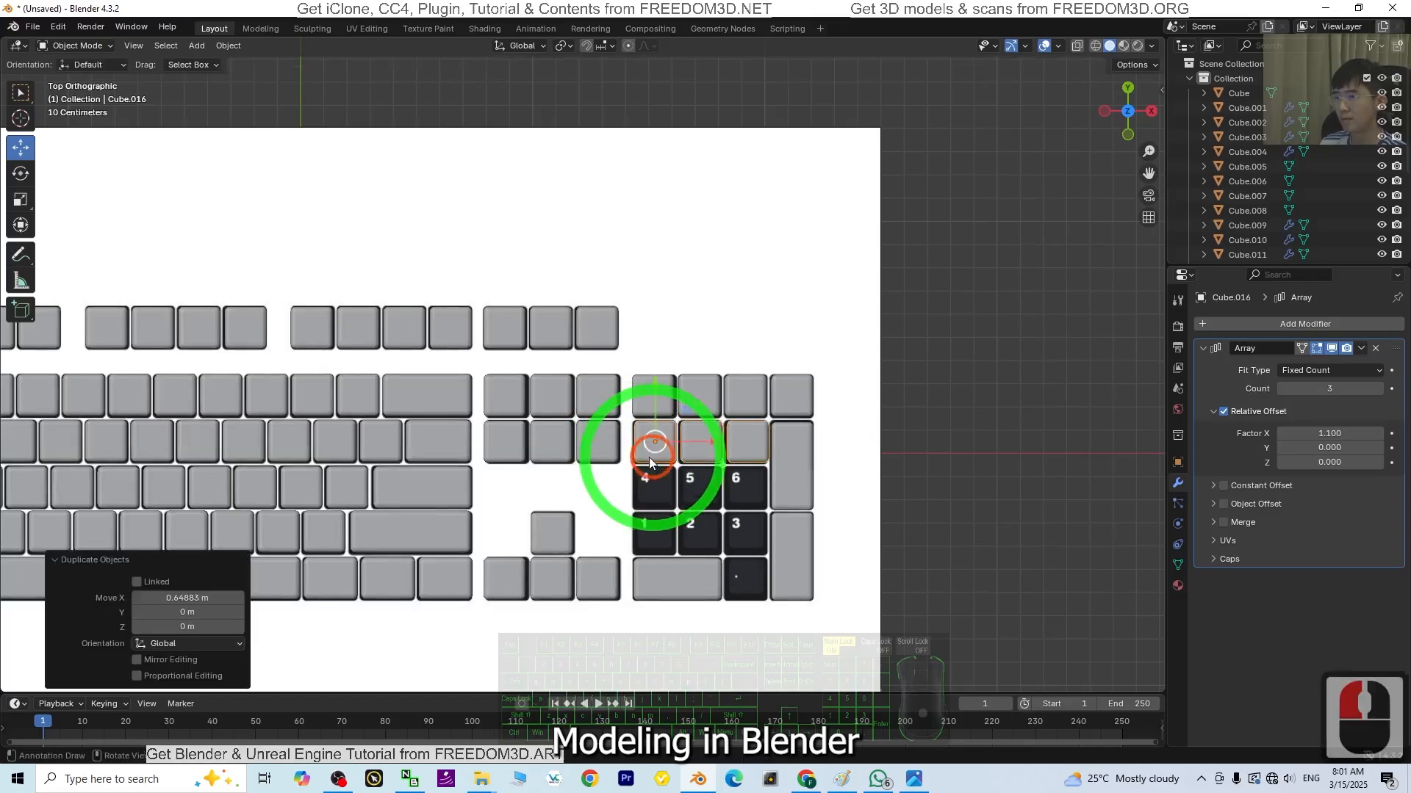
Step: Duplicate the main block's third row of small keys about 3.29 m along X onto the numpad's 4, 5, 6 row with an array count of 3
left_click(274, 489)
scroll(274, 488, "down", 2)
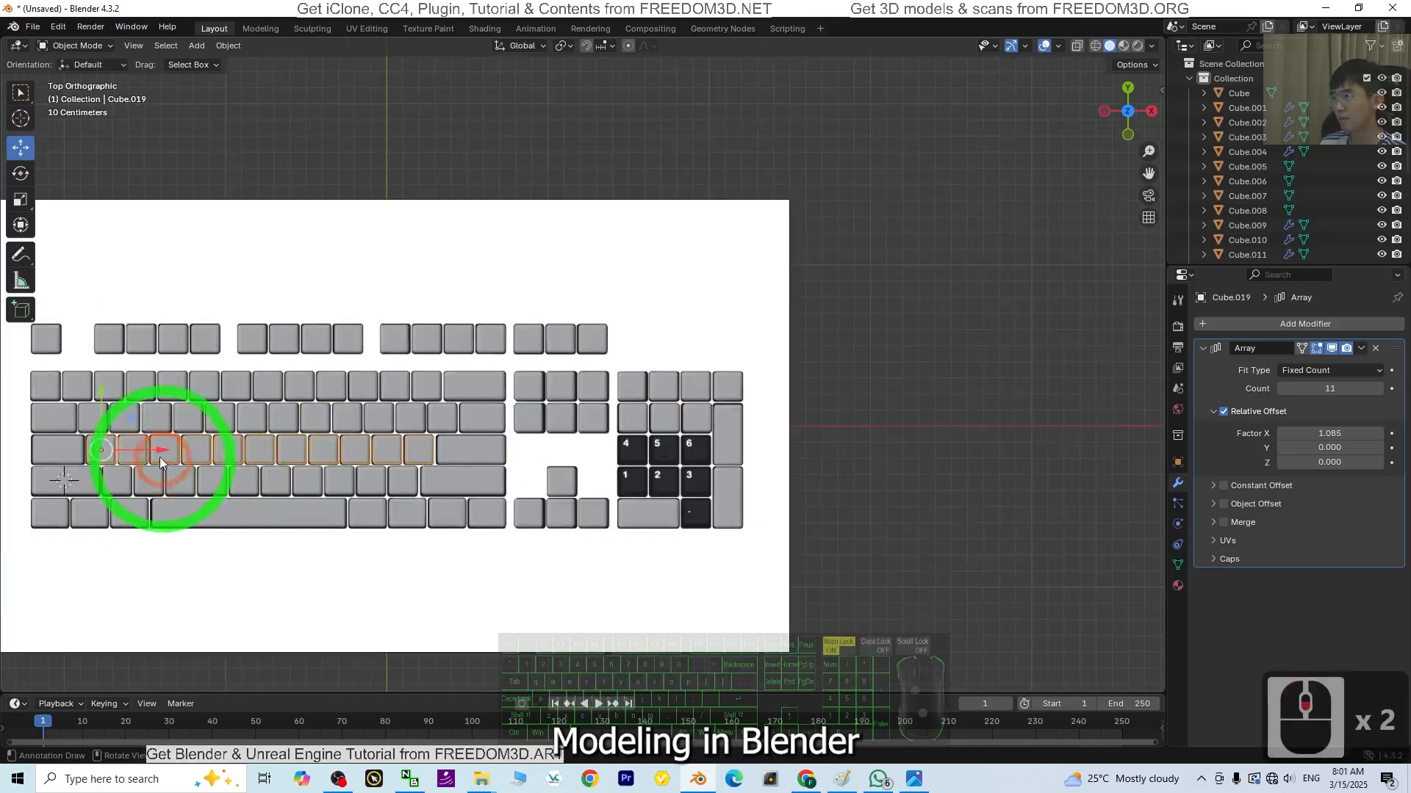
key("shift+d")
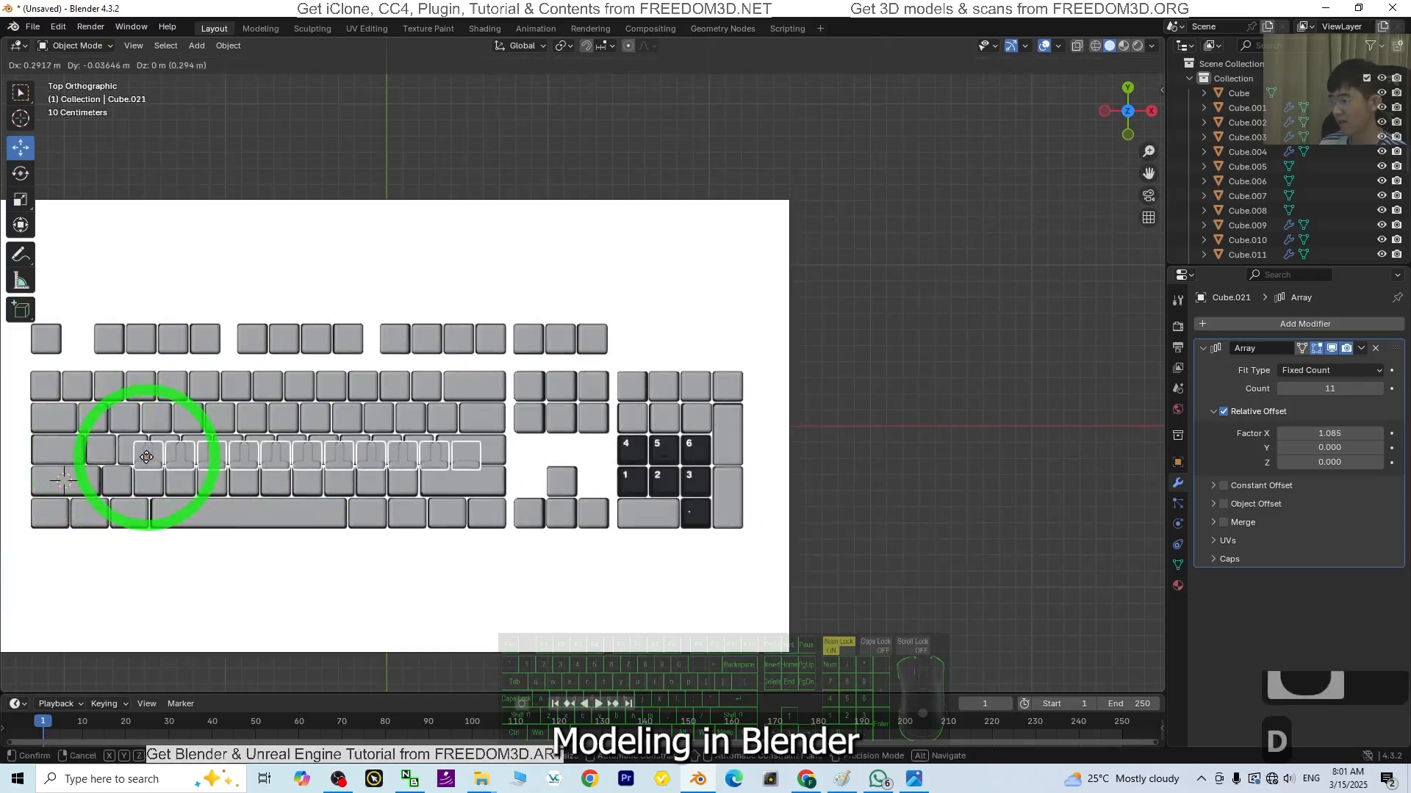
key("x")
left_click(630, 497)
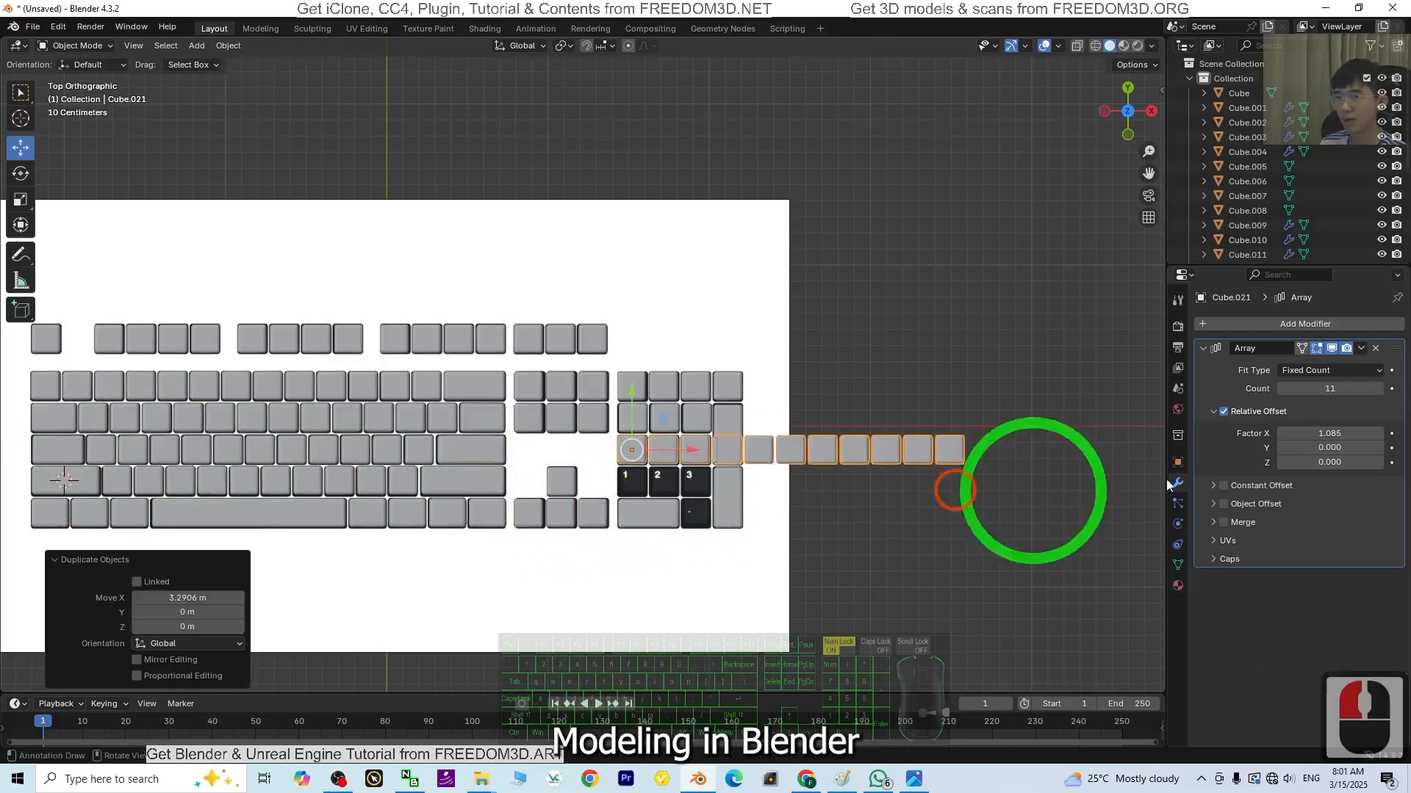
left_click(1293, 391)
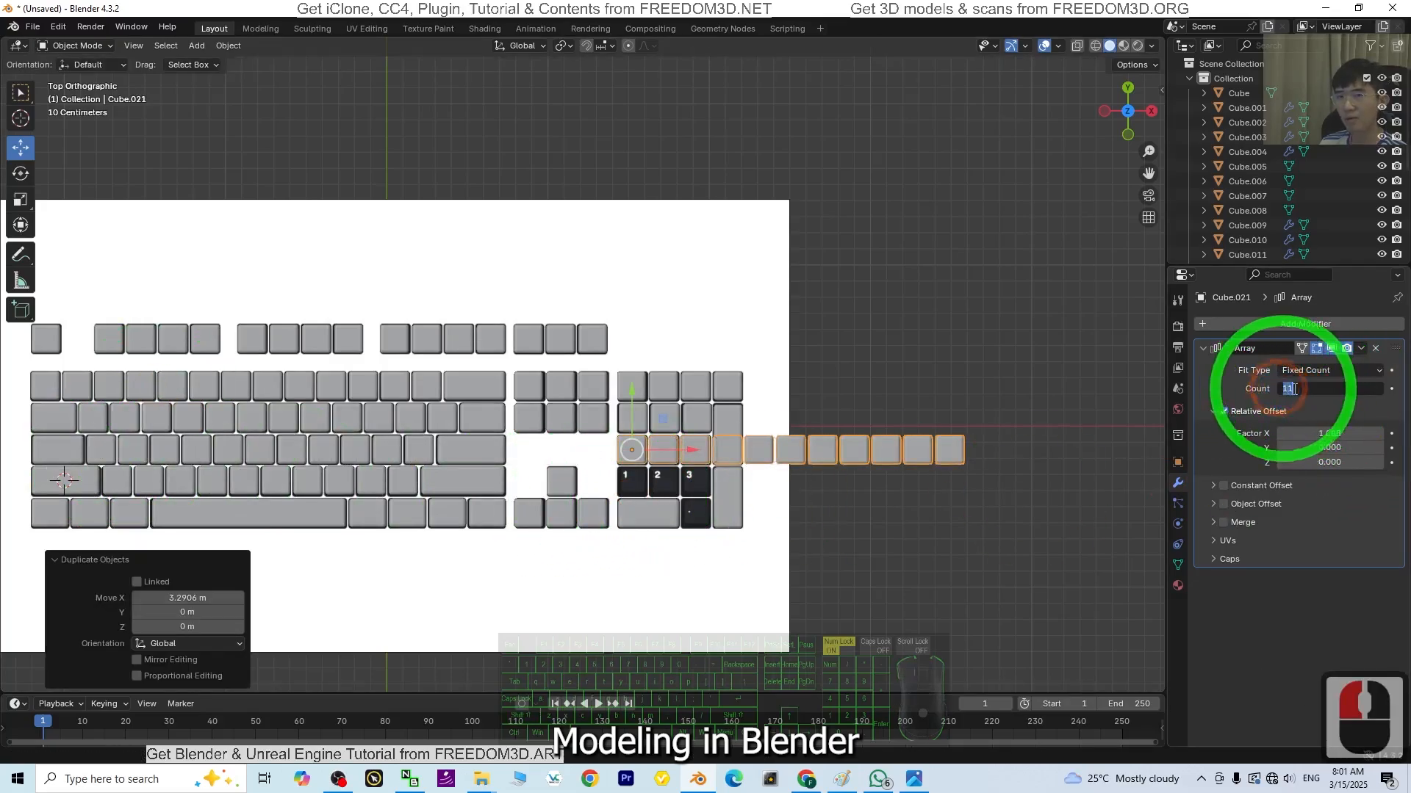
type("3")
key("Return")
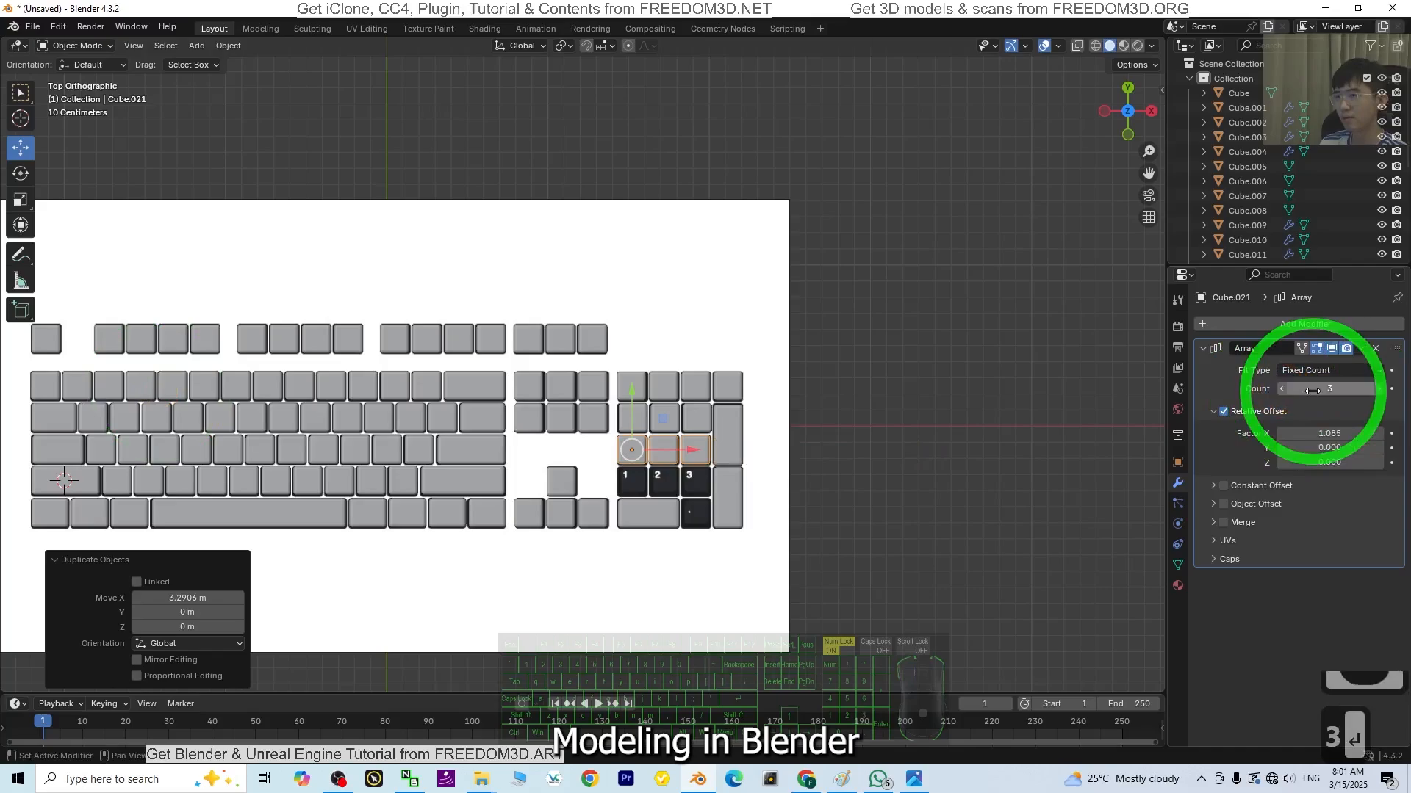
Step: Duplicate the main block's fourth row of small keys about 3.20 m along X onto the numpad's 1, 2, 3 row
scroll(935, 463, "up", 3)
scroll(668, 537, "up", 1)
scroll(220, 526, "down", 3)
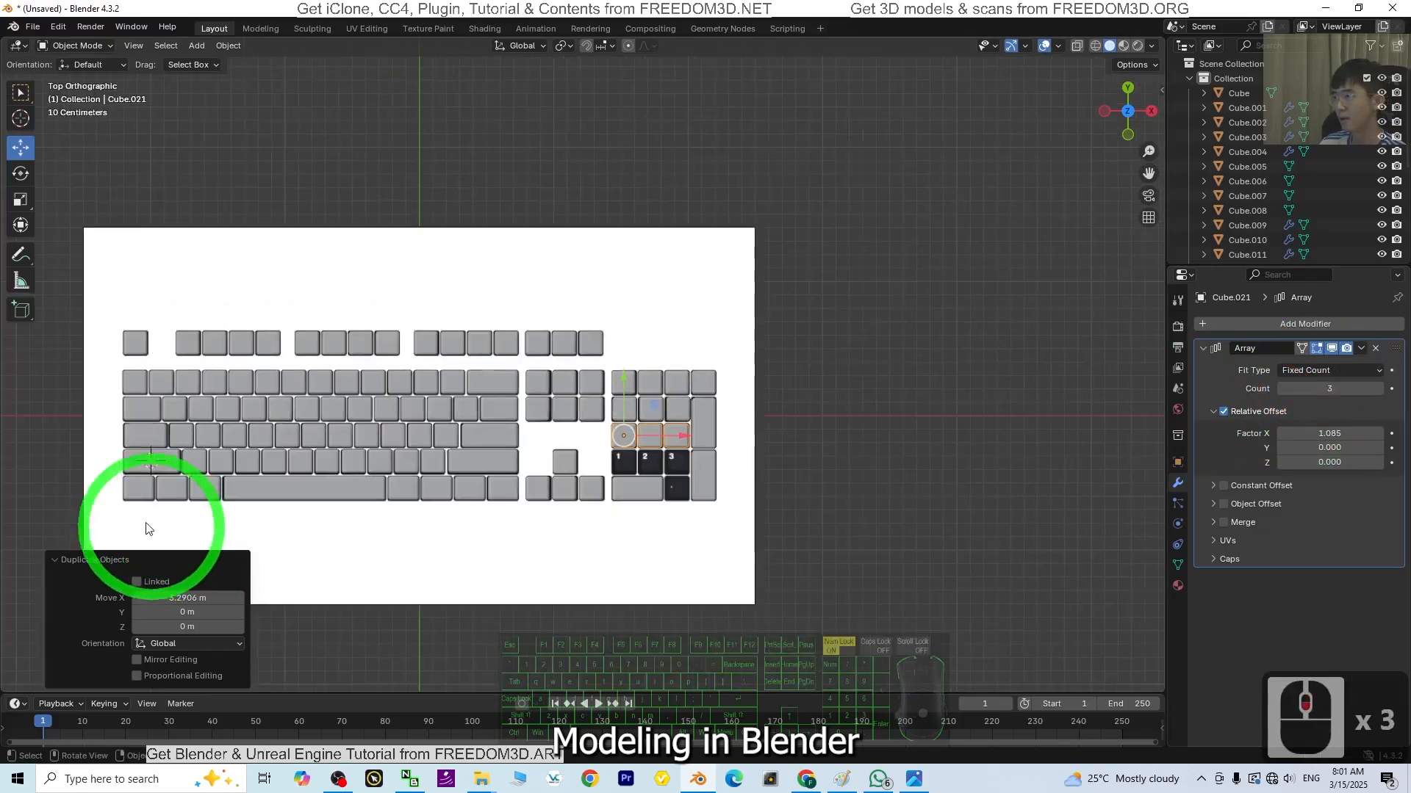
left_click(195, 465)
key("shift+d")
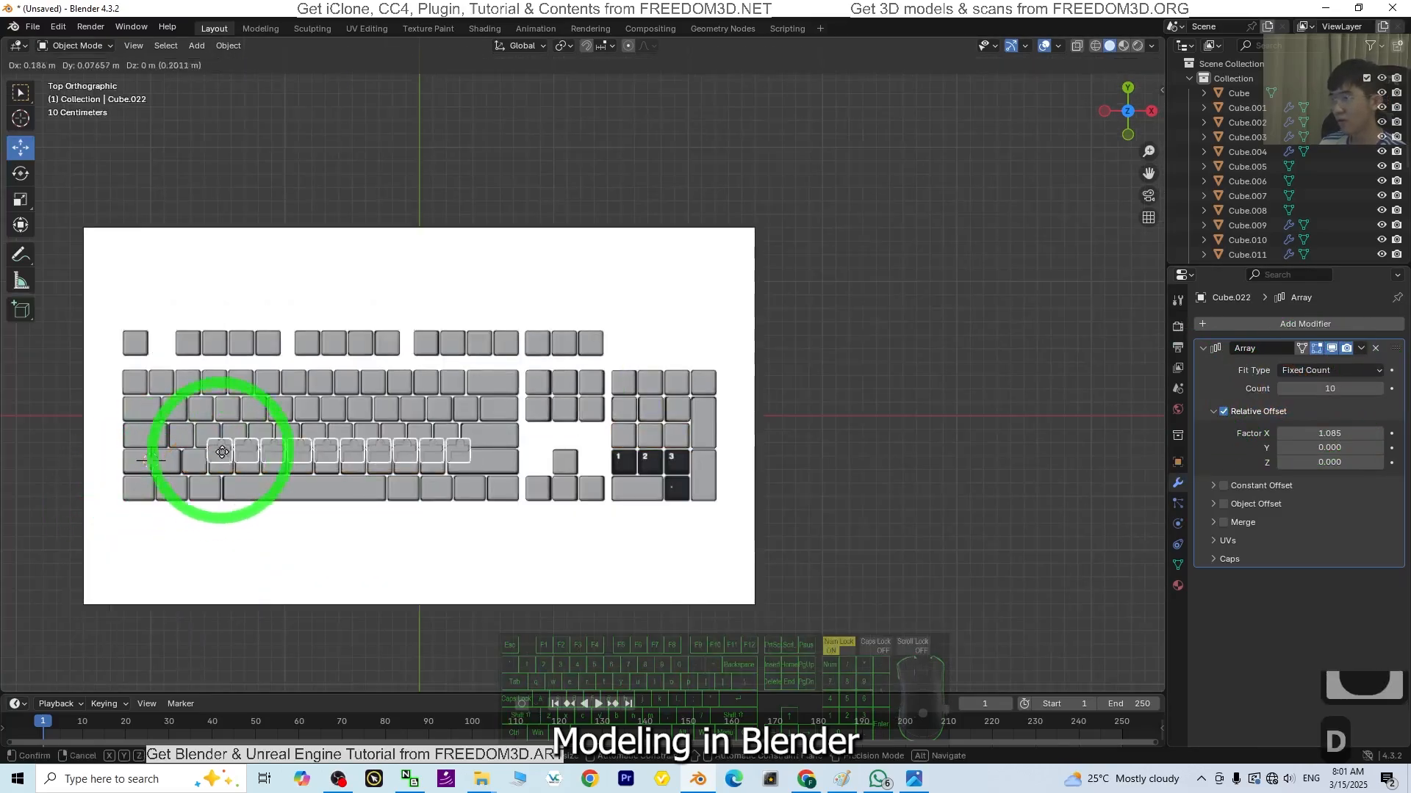
key("x")
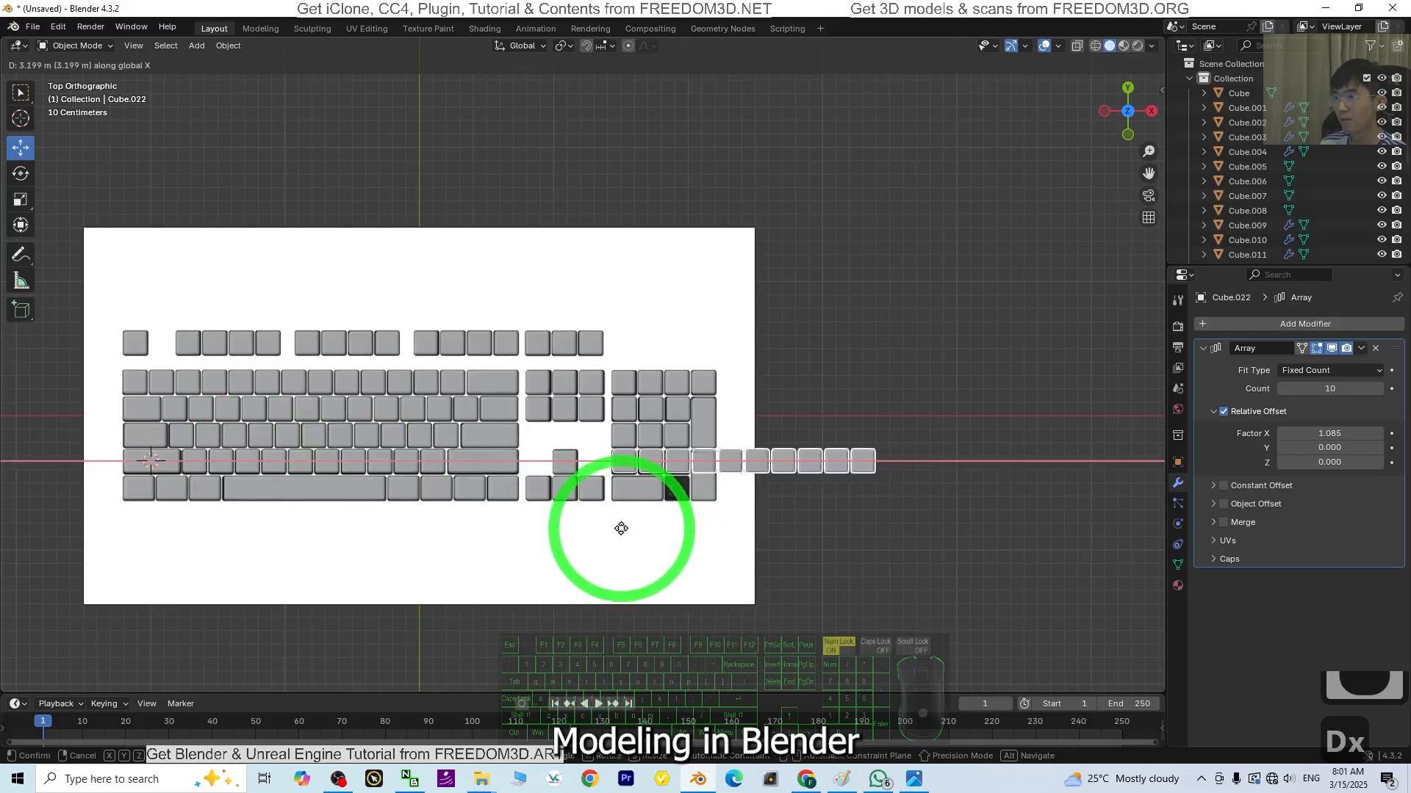
left_click(621, 528)
Step: Set the array count of the duplicated 1, 2, 3 numpad row to 3
scroll(845, 540, "up", 4)
scroll(810, 543, "up", 4)
middle_click(1291, 417, "shift")
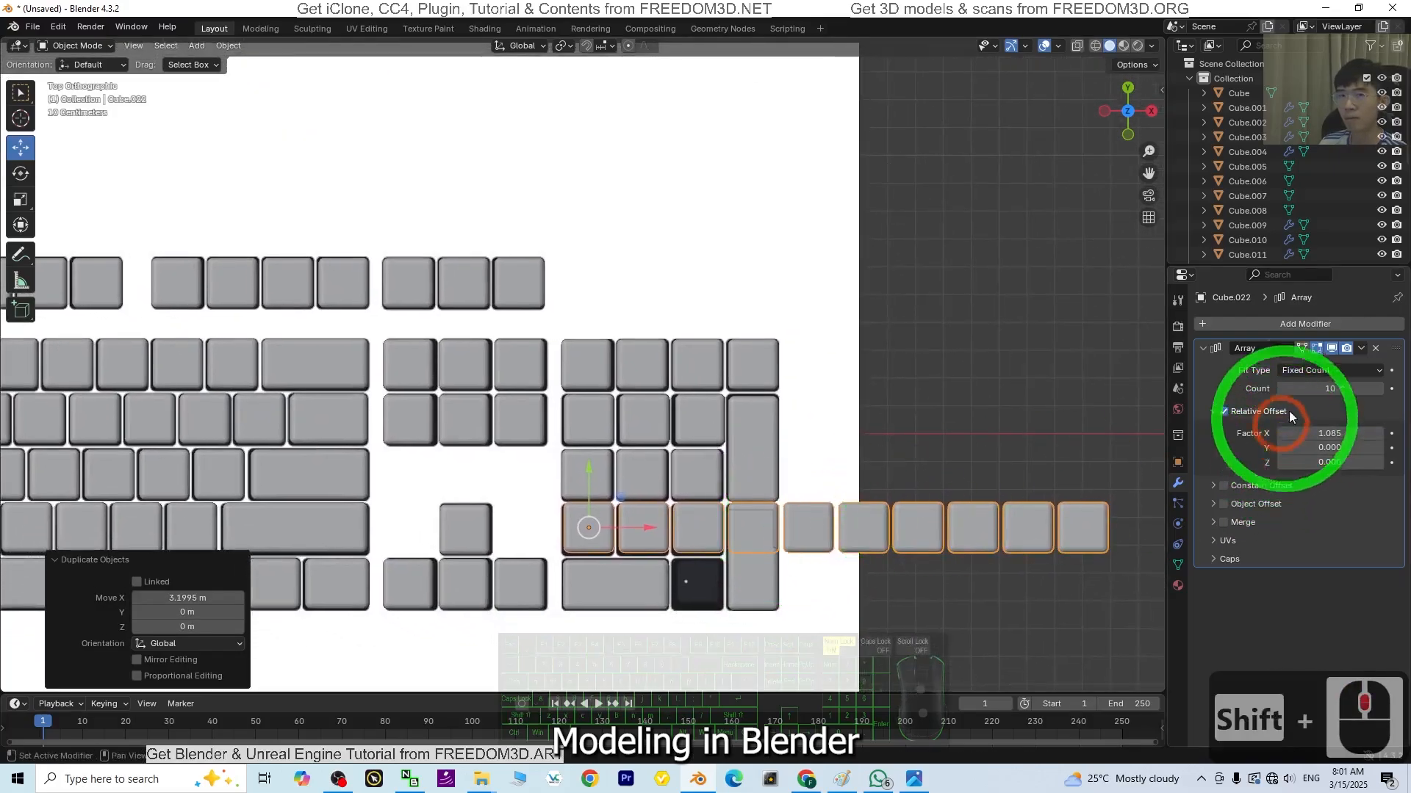
double_click(1323, 388)
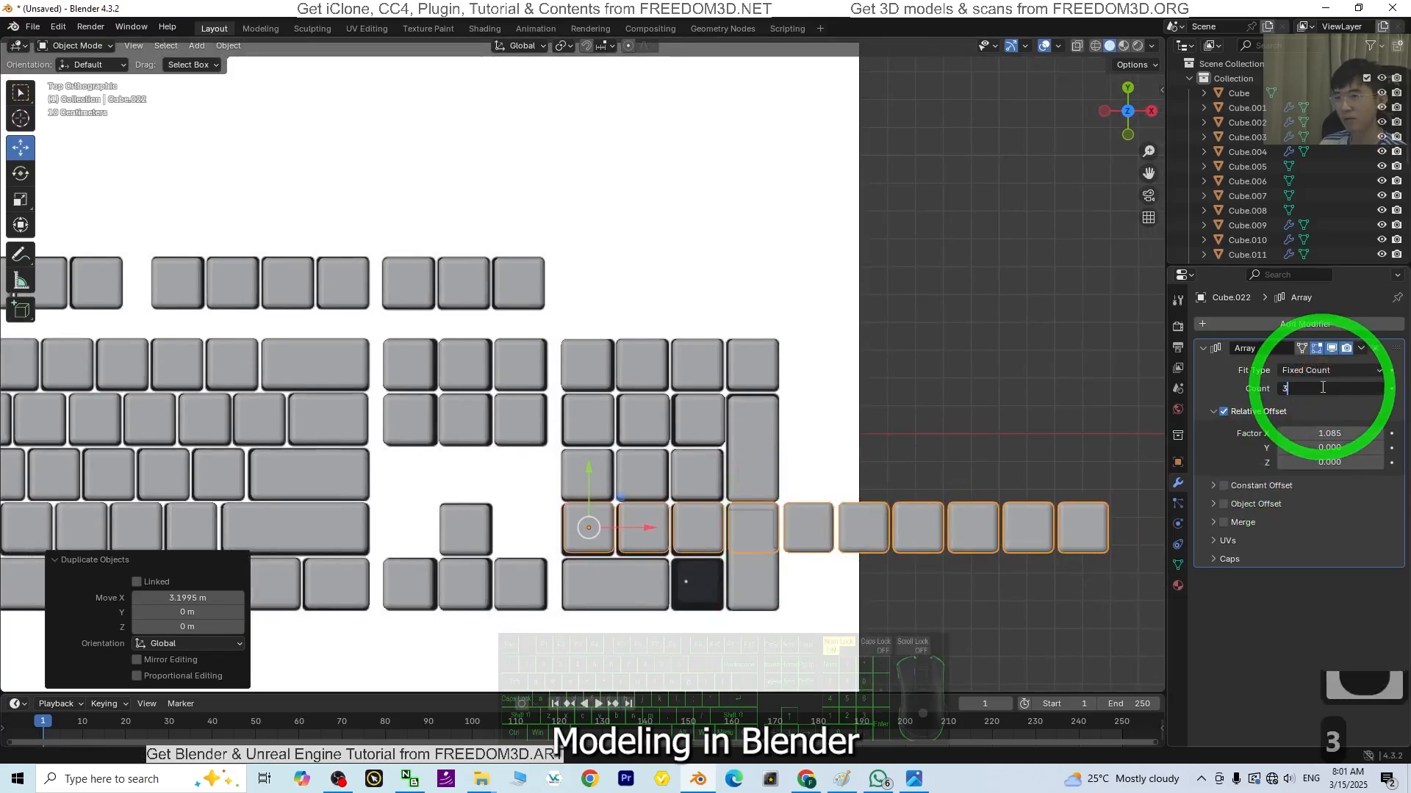
type("3")
key("Return")
Step: Duplicate the bottom arrow row about 1.04 m along X onto the numpad's decimal key and remove the copy's Array modifier
left_click(512, 530)
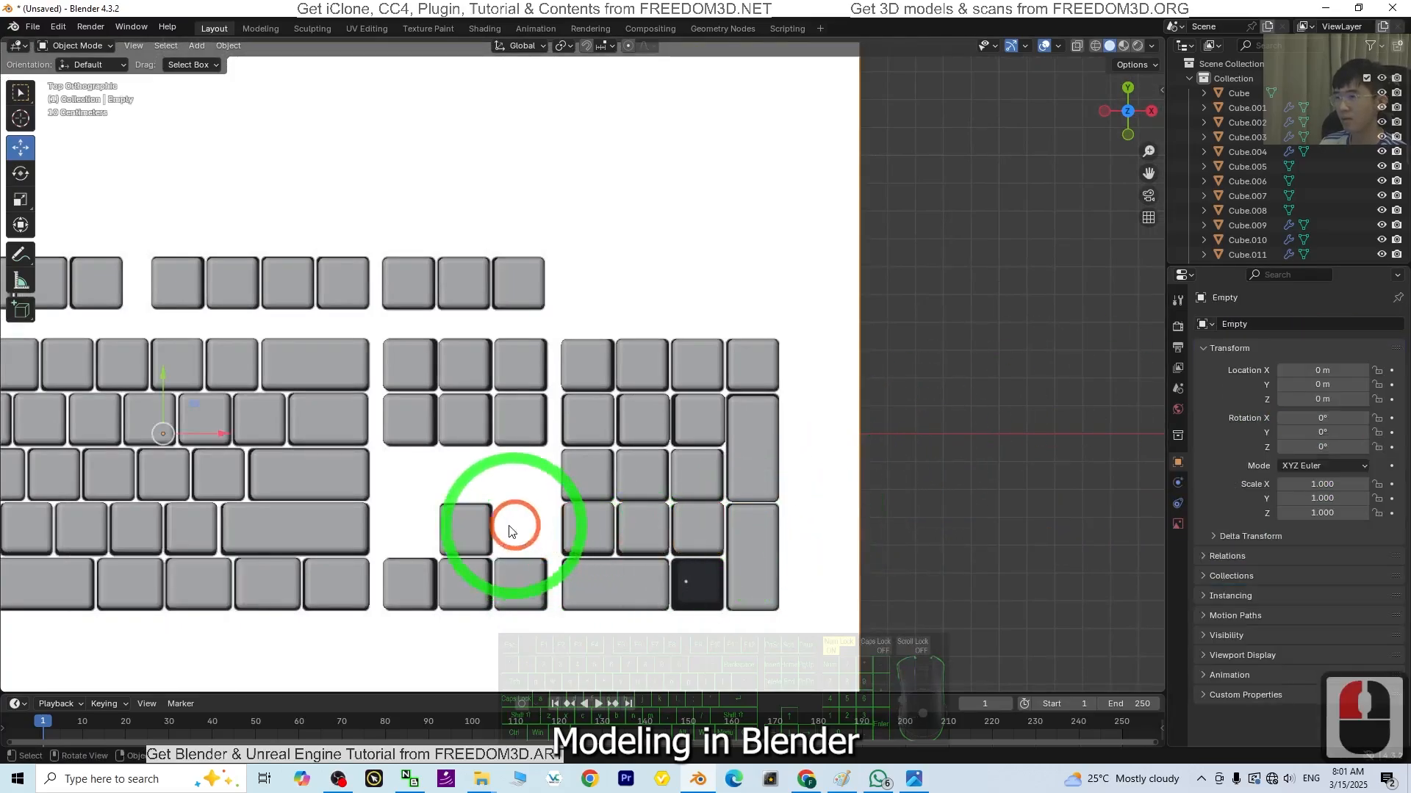
left_click(489, 526)
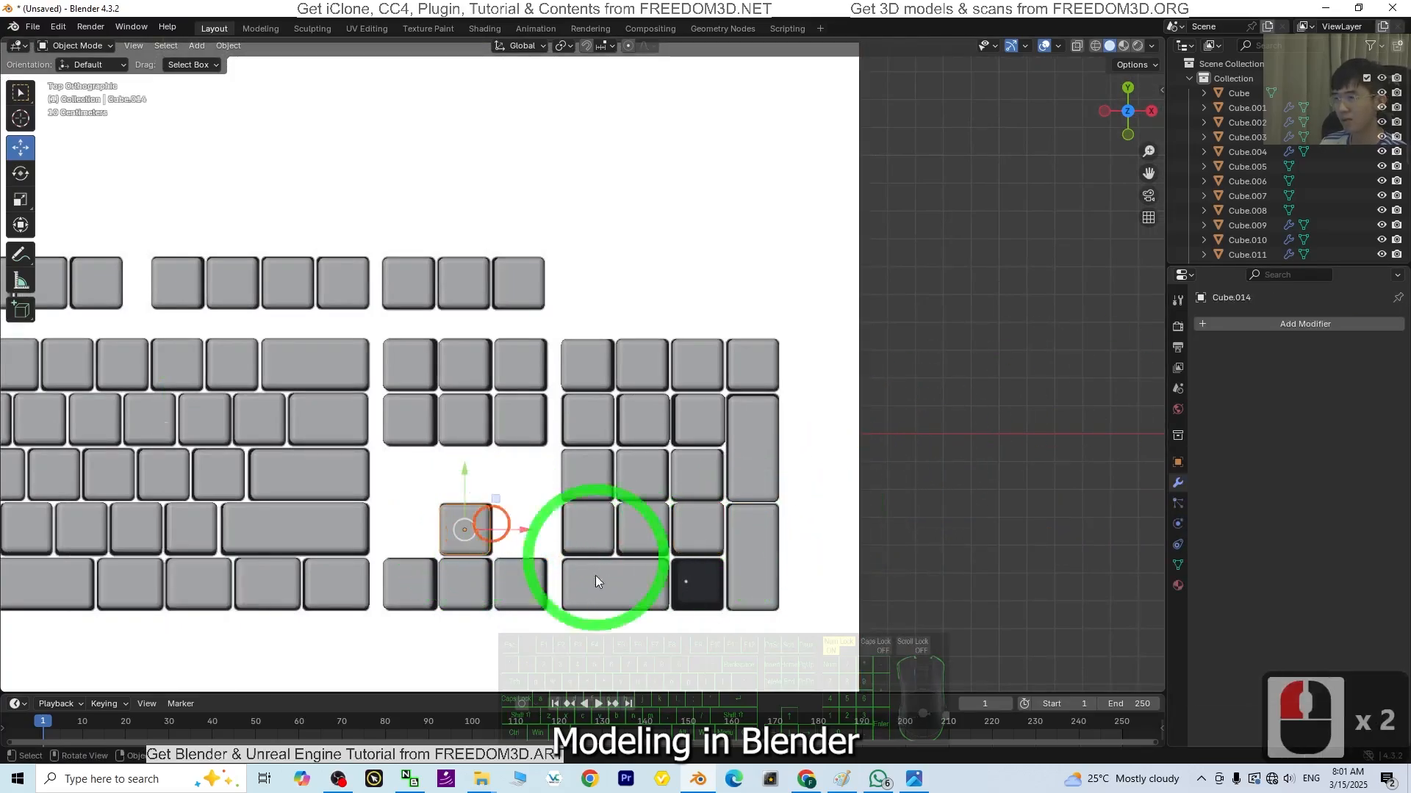
left_click(421, 588)
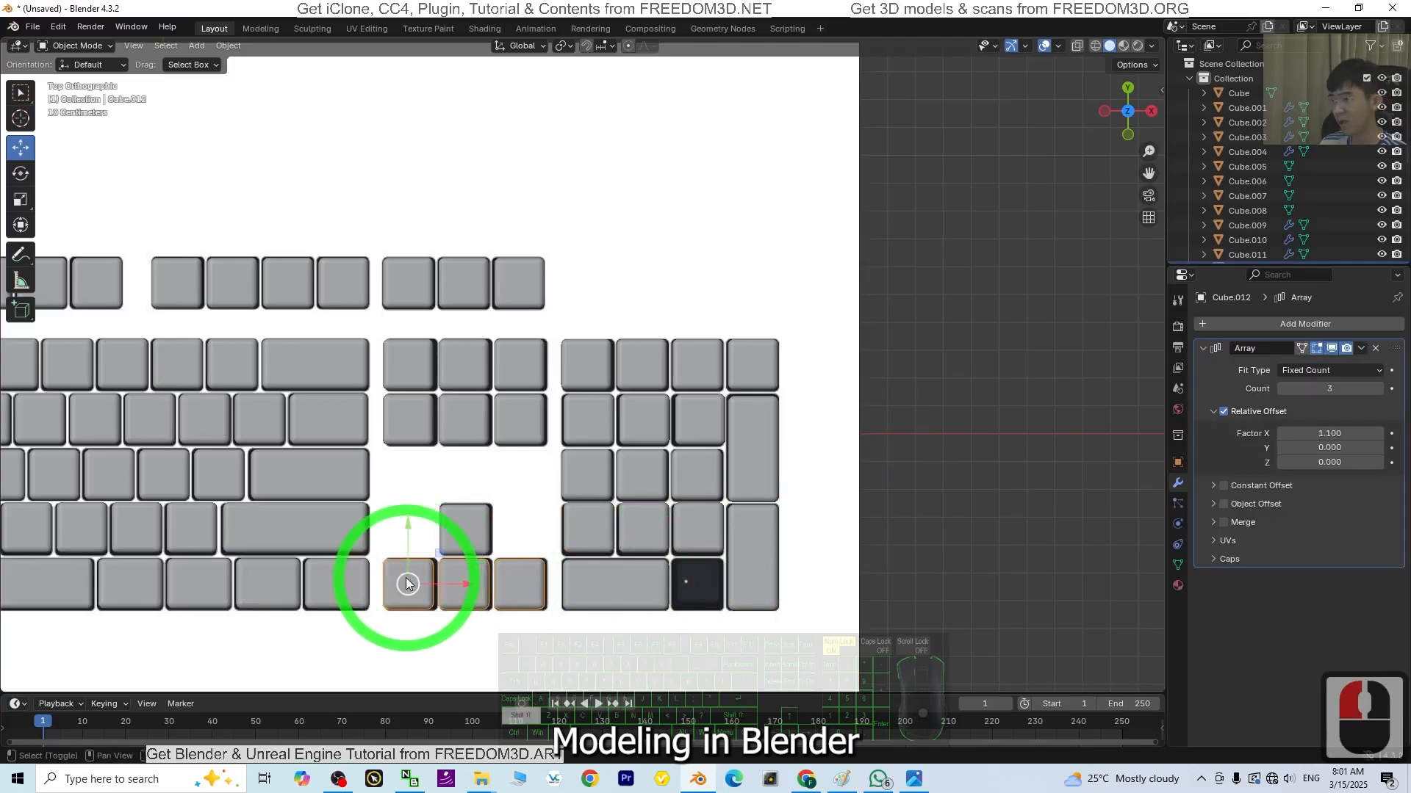
key("shift+d")
key("x")
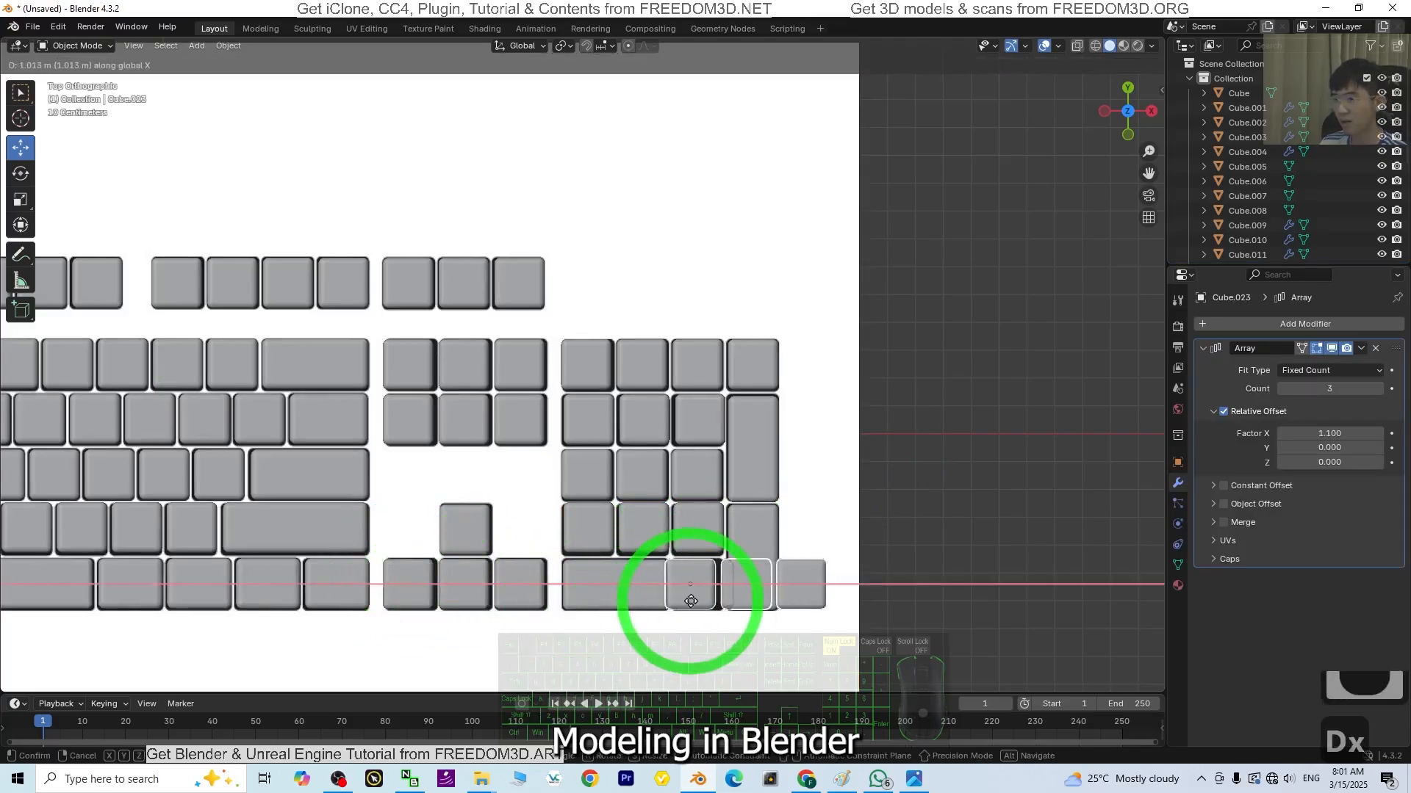
left_click(695, 604)
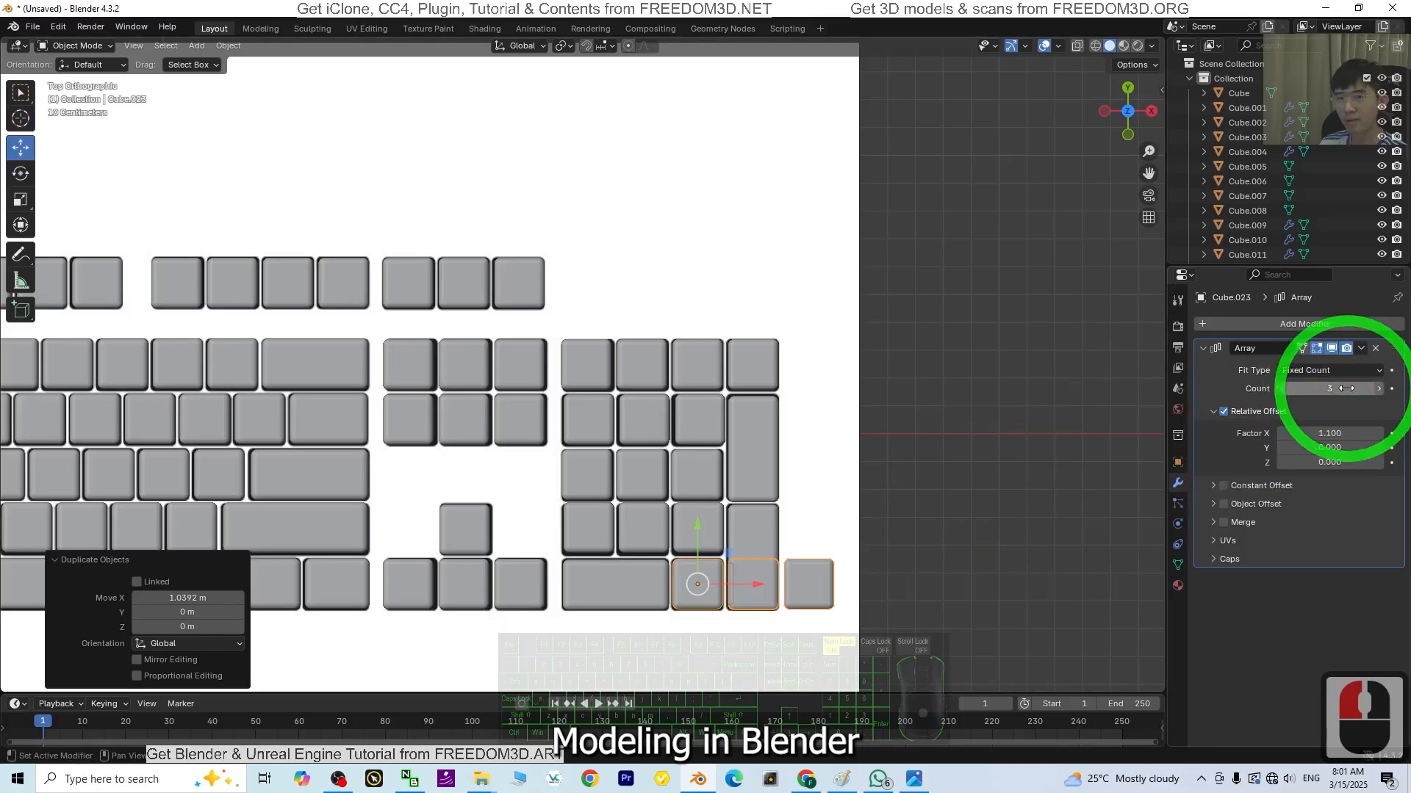
left_click(1377, 350)
Step: Examine the full keycap layout in perspective, including the small keys above the space bar
scroll(625, 528, "down", 2)
left_click(480, 602)
middle_click_drag(480, 603, 770, 390)
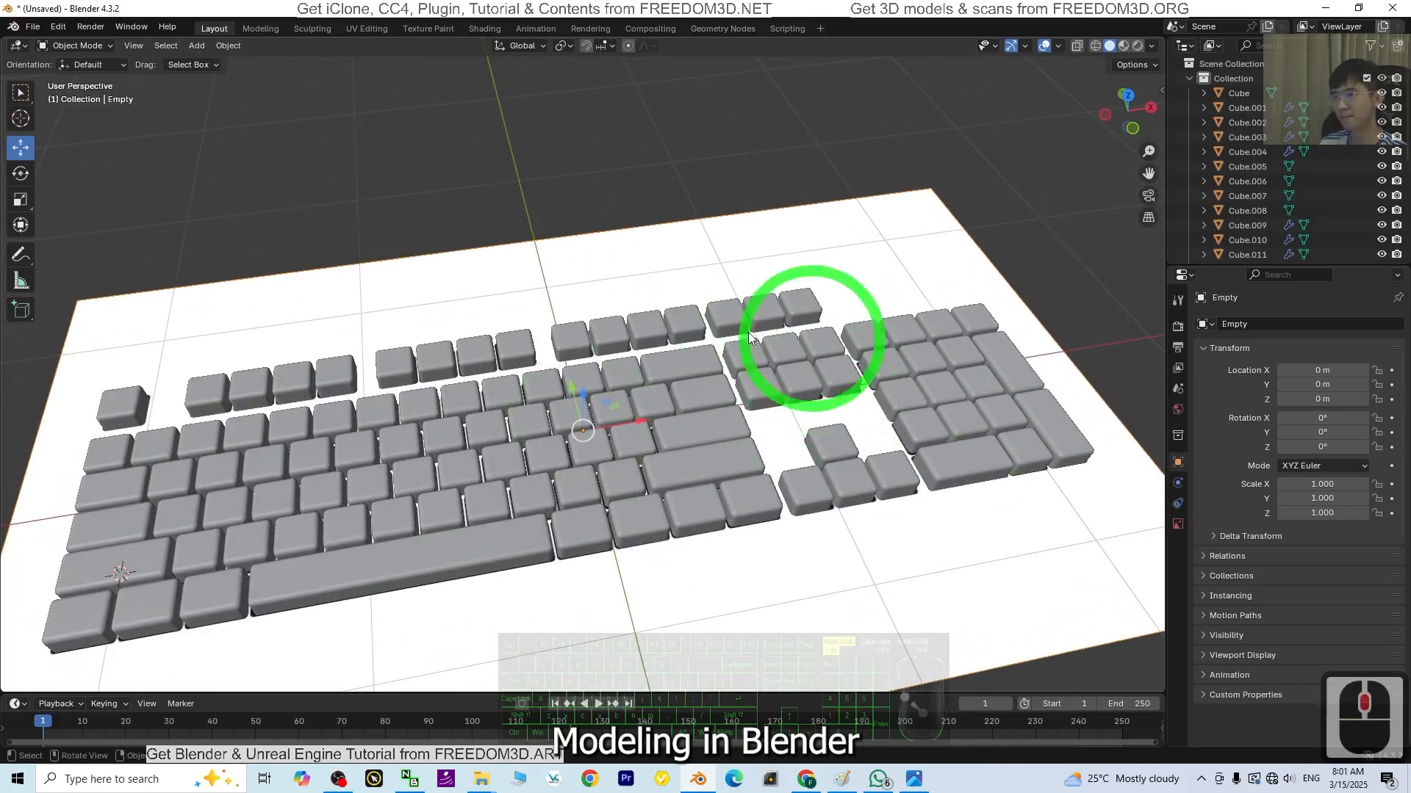
scroll(842, 554, "up", 4)
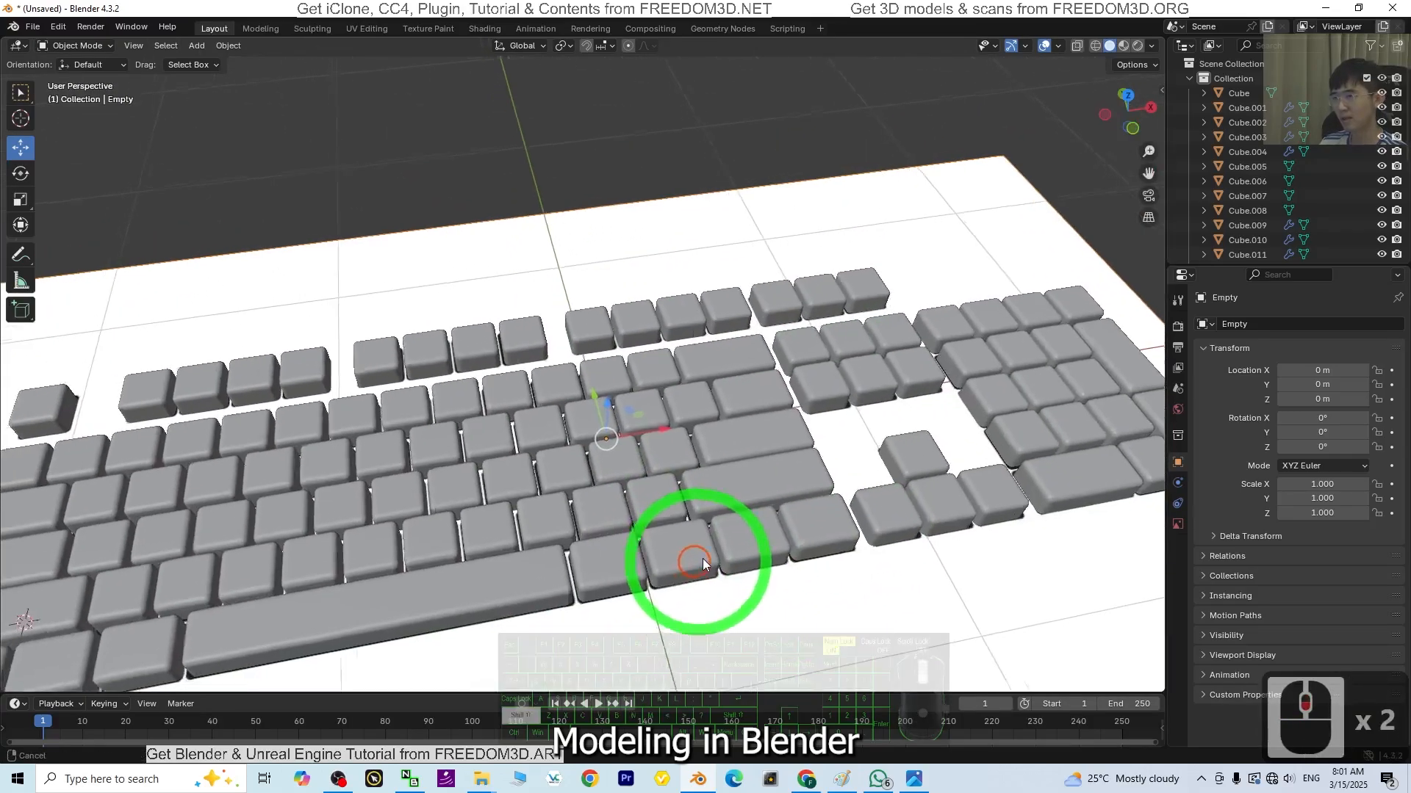
scroll(599, 506, "down", 3)
scroll(624, 546, "up", 3)
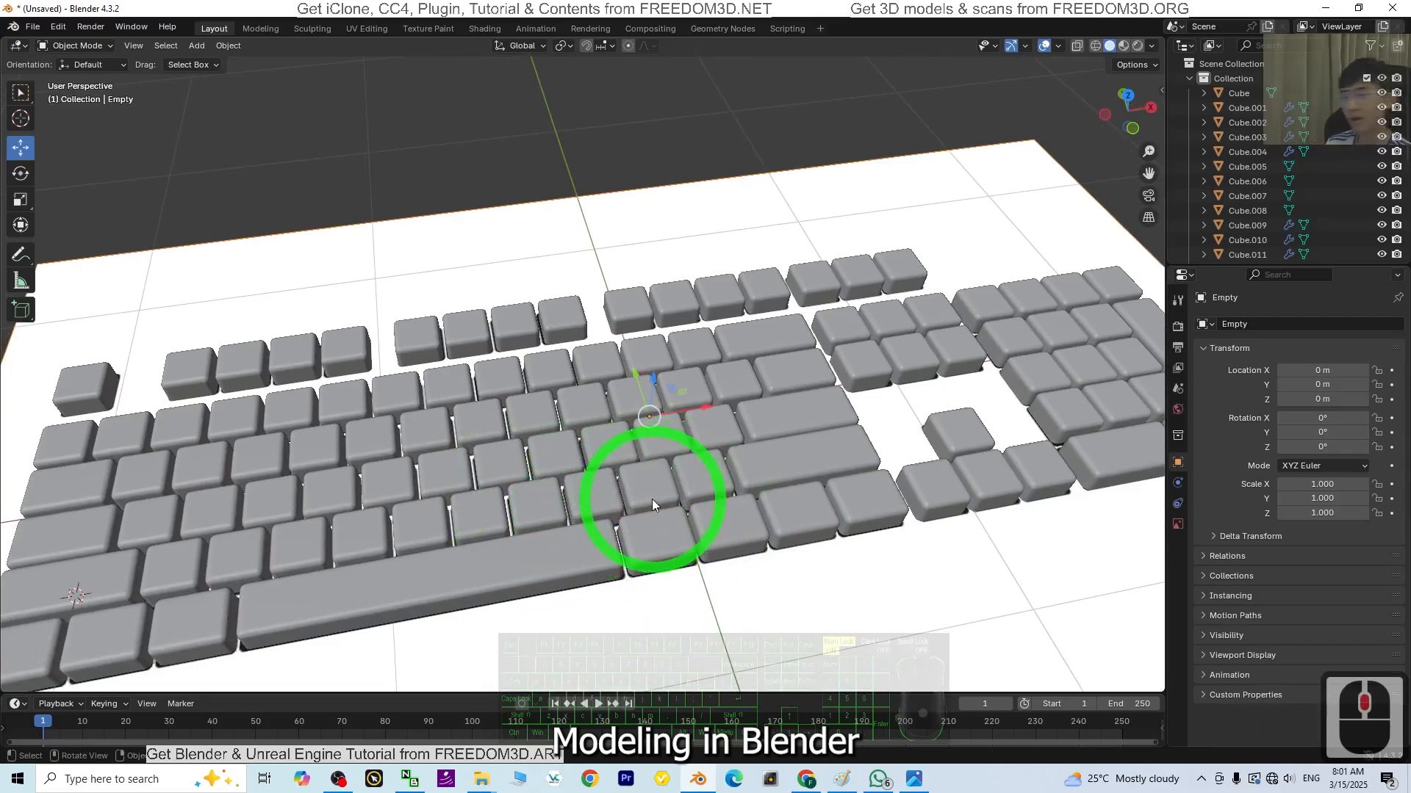
left_click(566, 538)
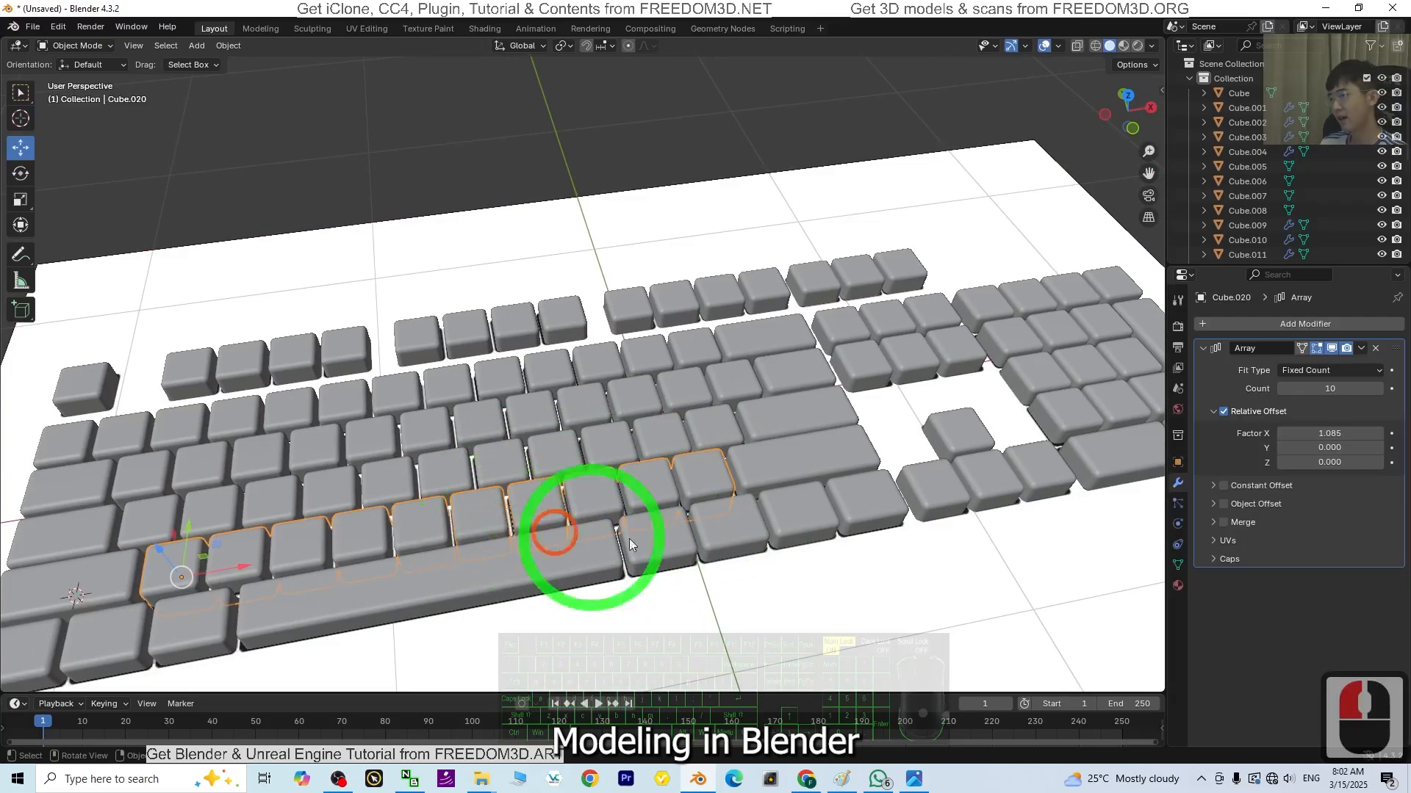
scroll(842, 537, "down", 2)
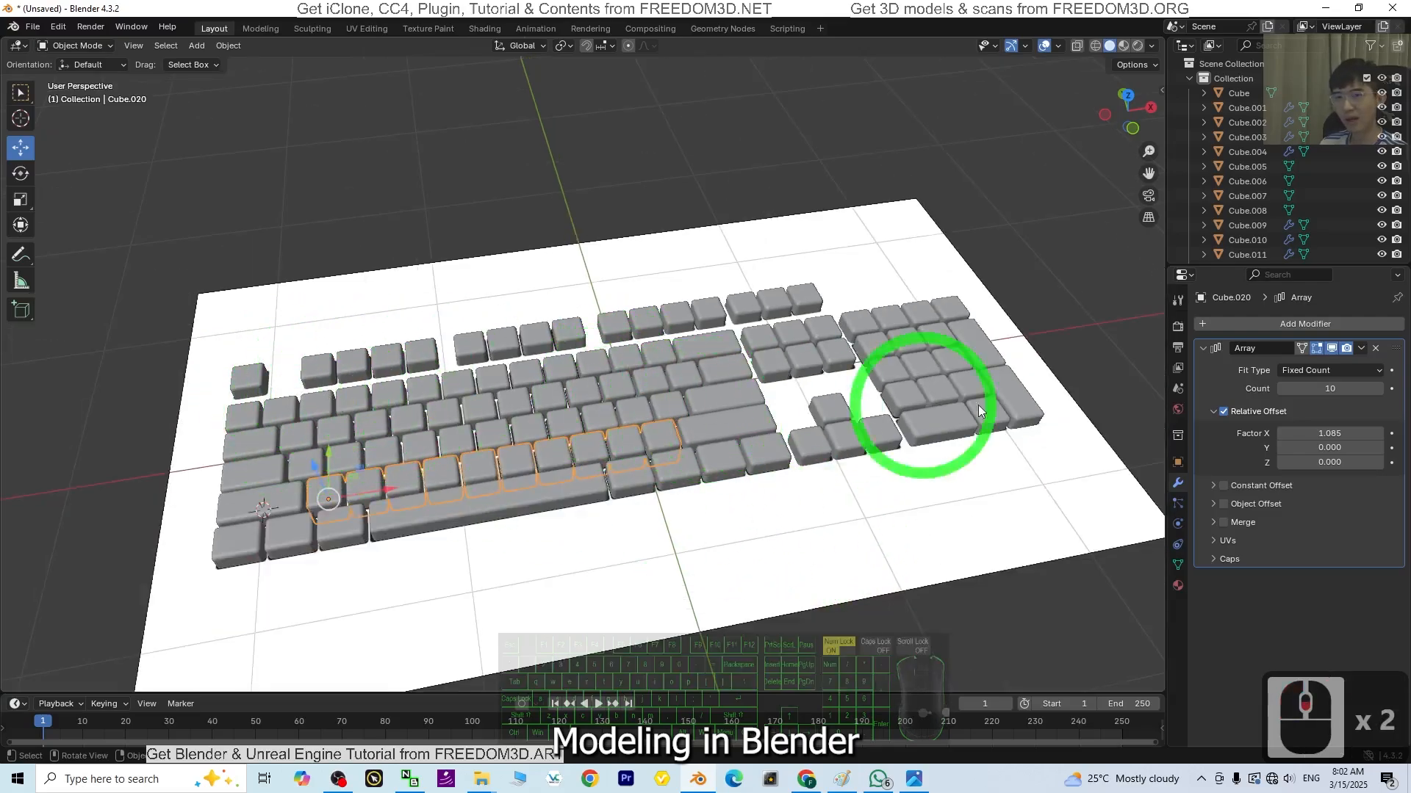
Step: Apply the Array modifier on the first group of four function keys beside the Esc key
left_click(252, 381)
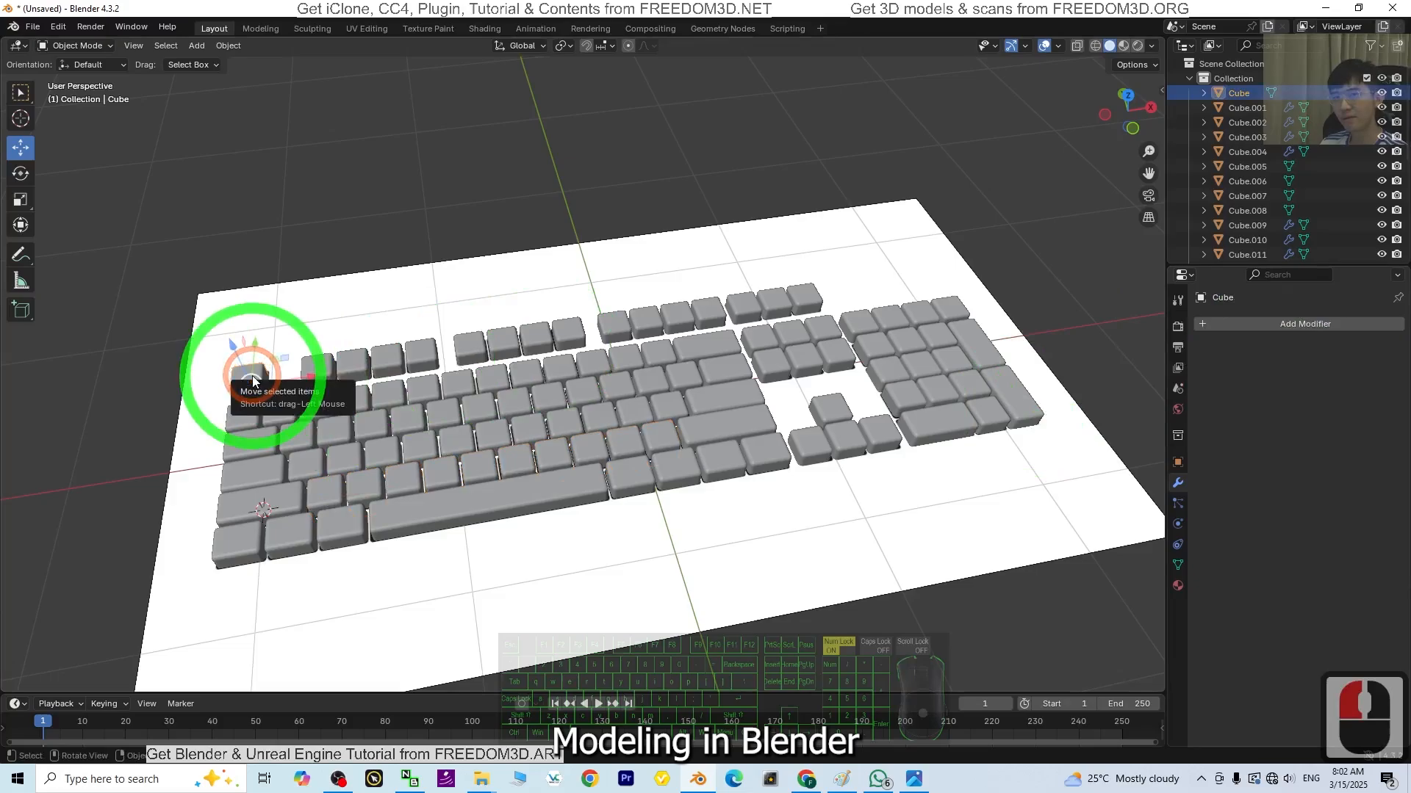
left_click(318, 365)
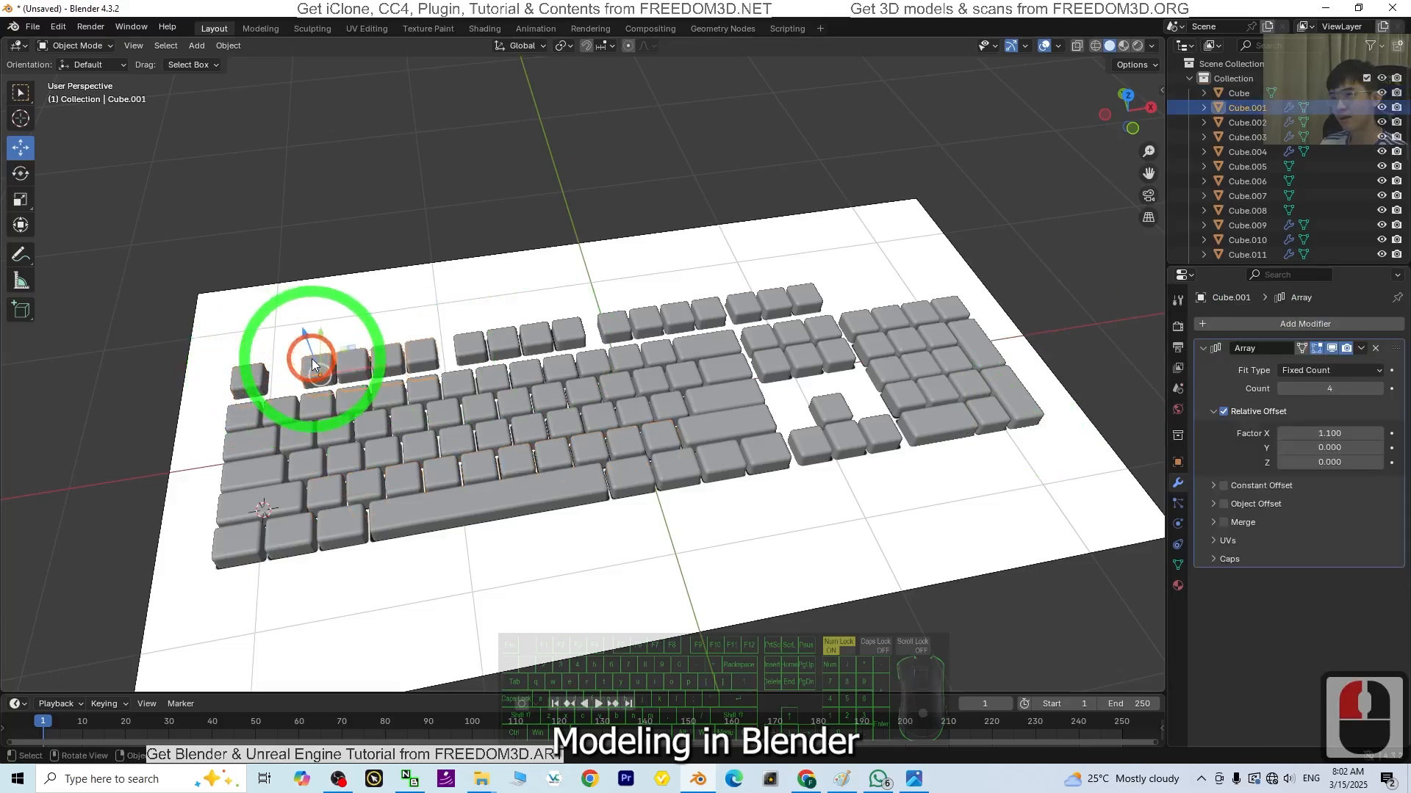
left_click(1359, 349)
left_click(1302, 365)
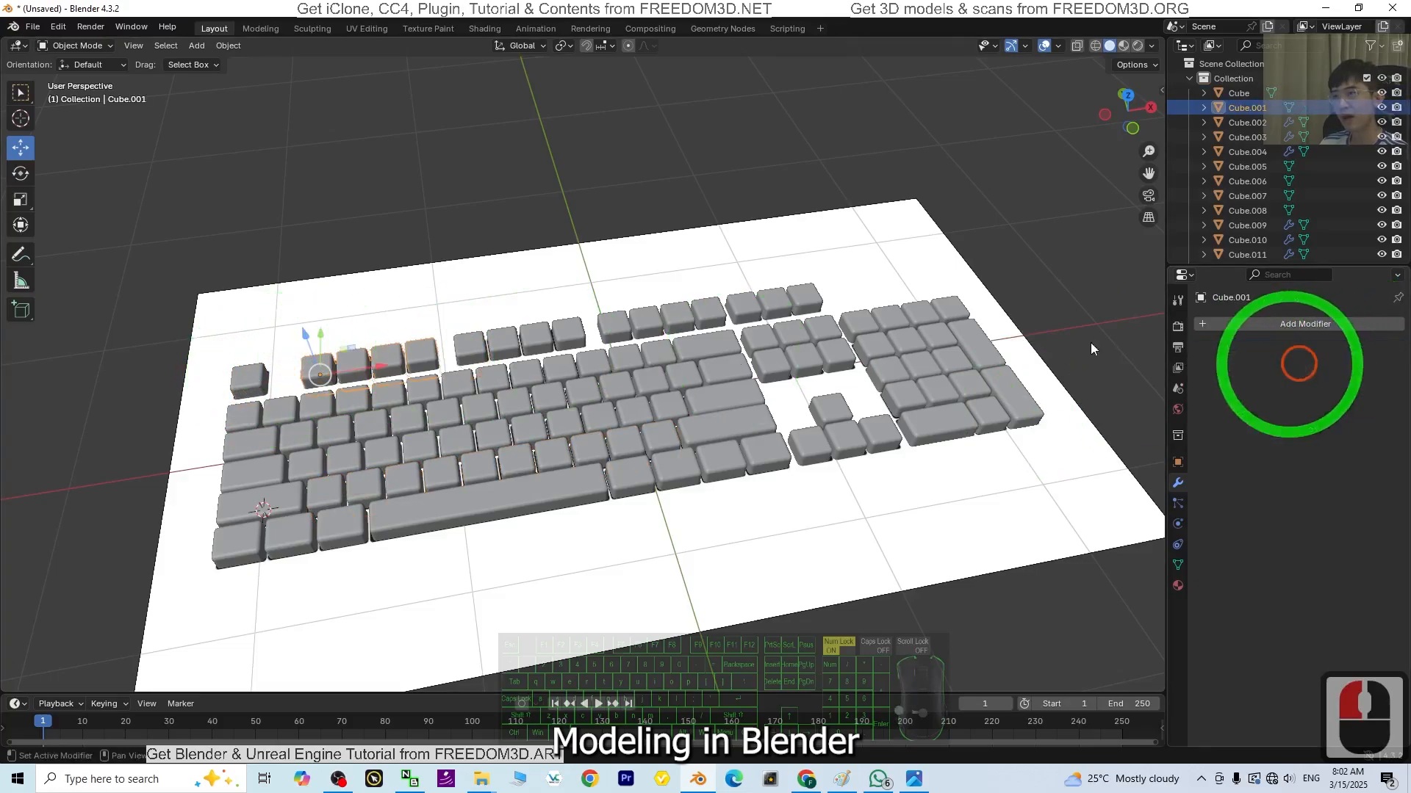
Step: Apply the Array modifier on the second function-key group with all objects selected, and check the other key rows for remaining modifiers
left_click(474, 344)
key("a")
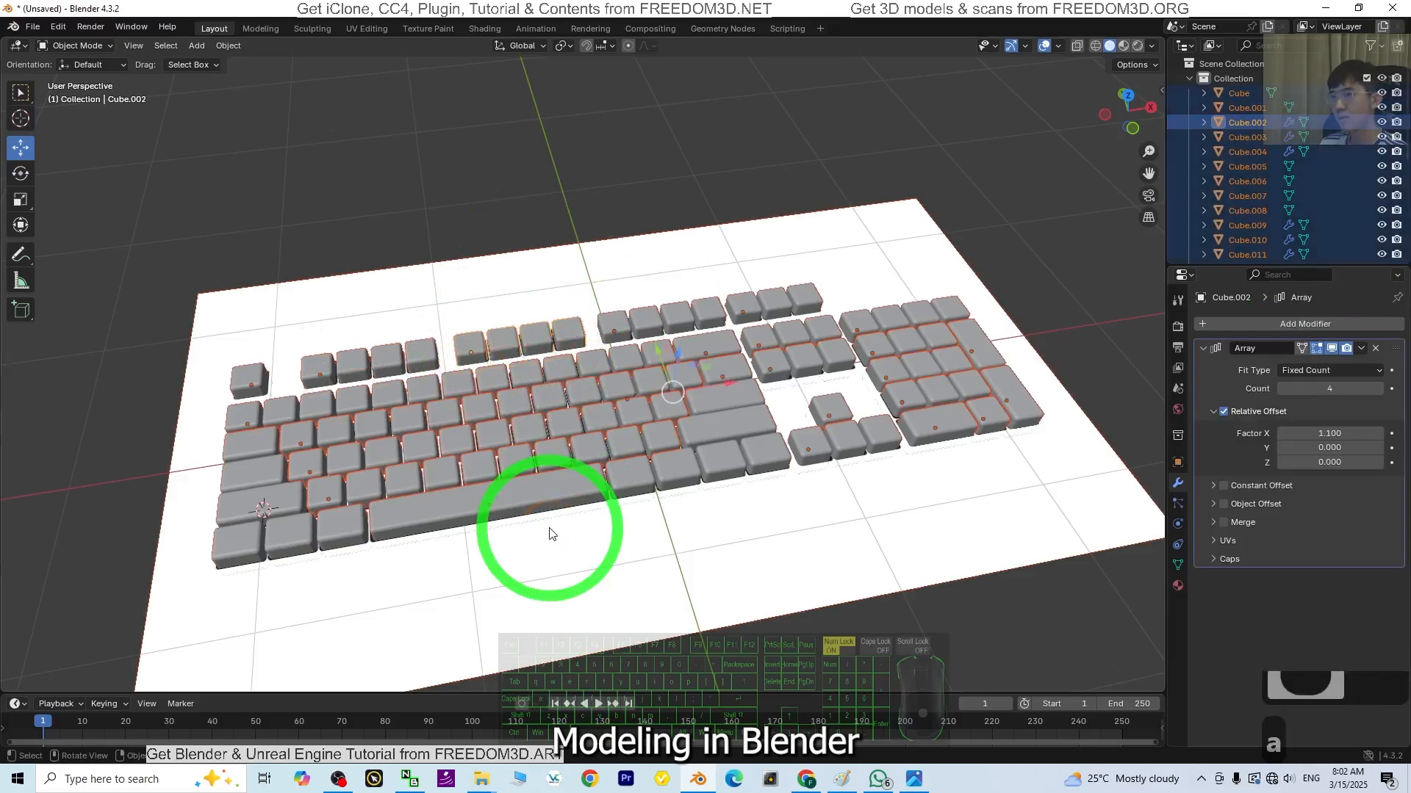
left_click(1361, 349)
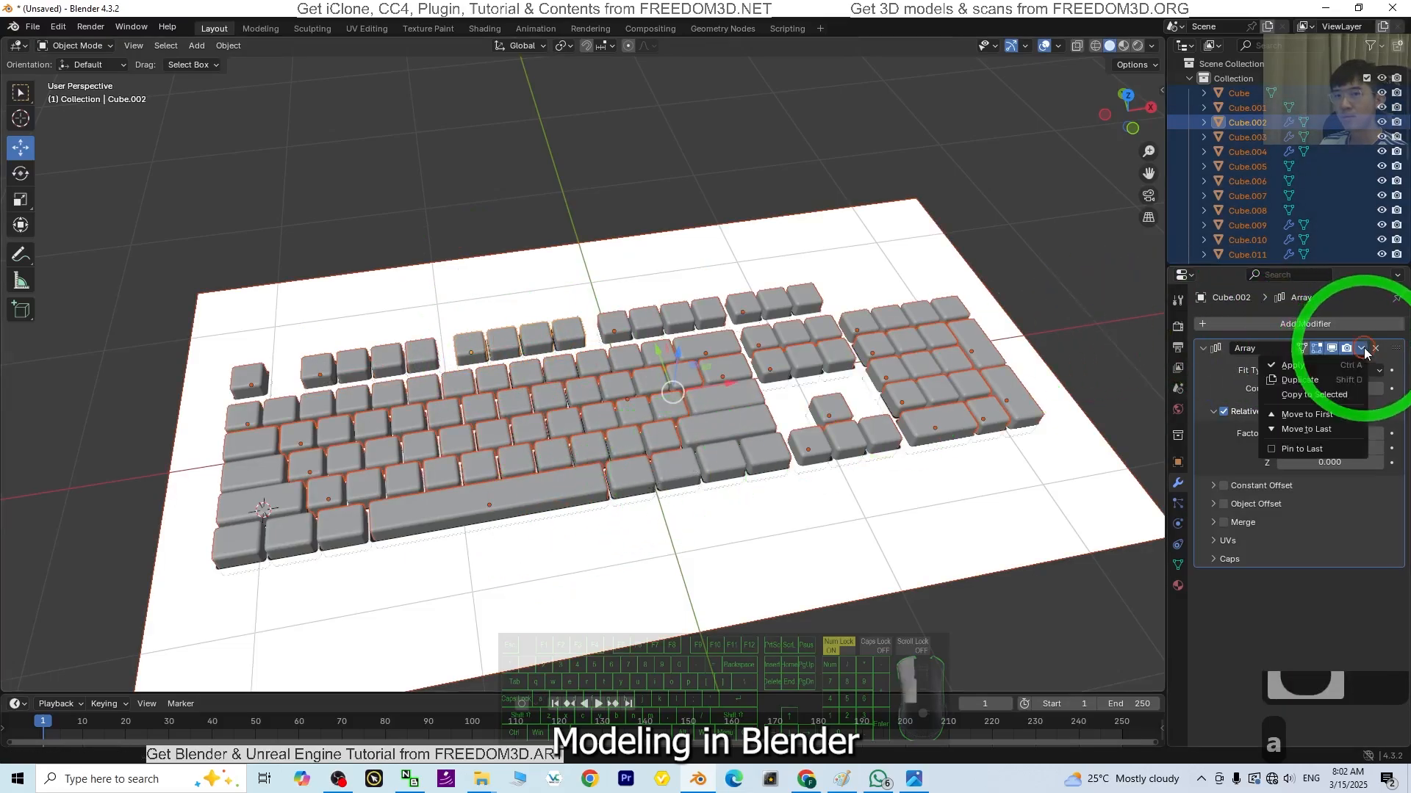
left_click(1294, 366)
left_click(584, 369)
left_click(513, 424)
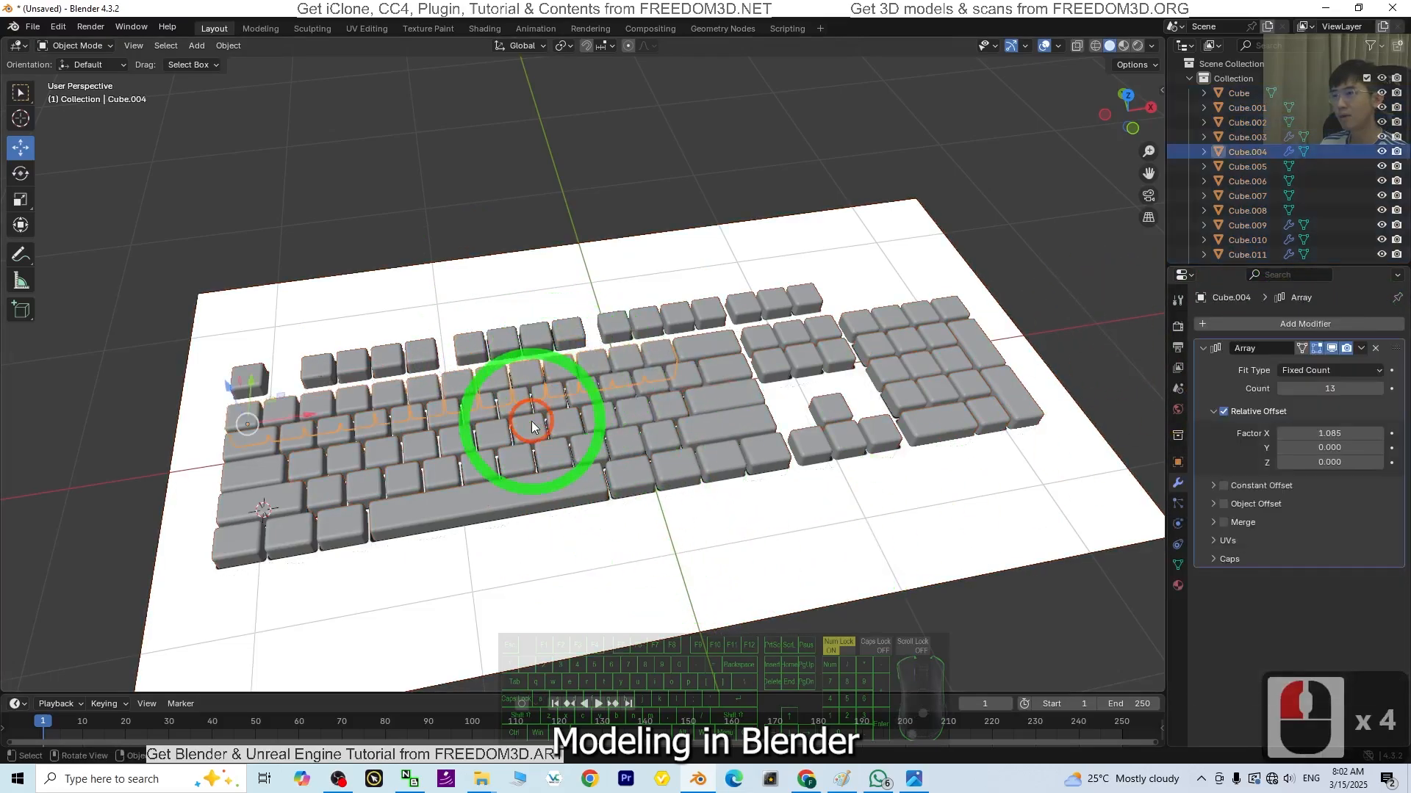
left_click(514, 424)
left_click(487, 408)
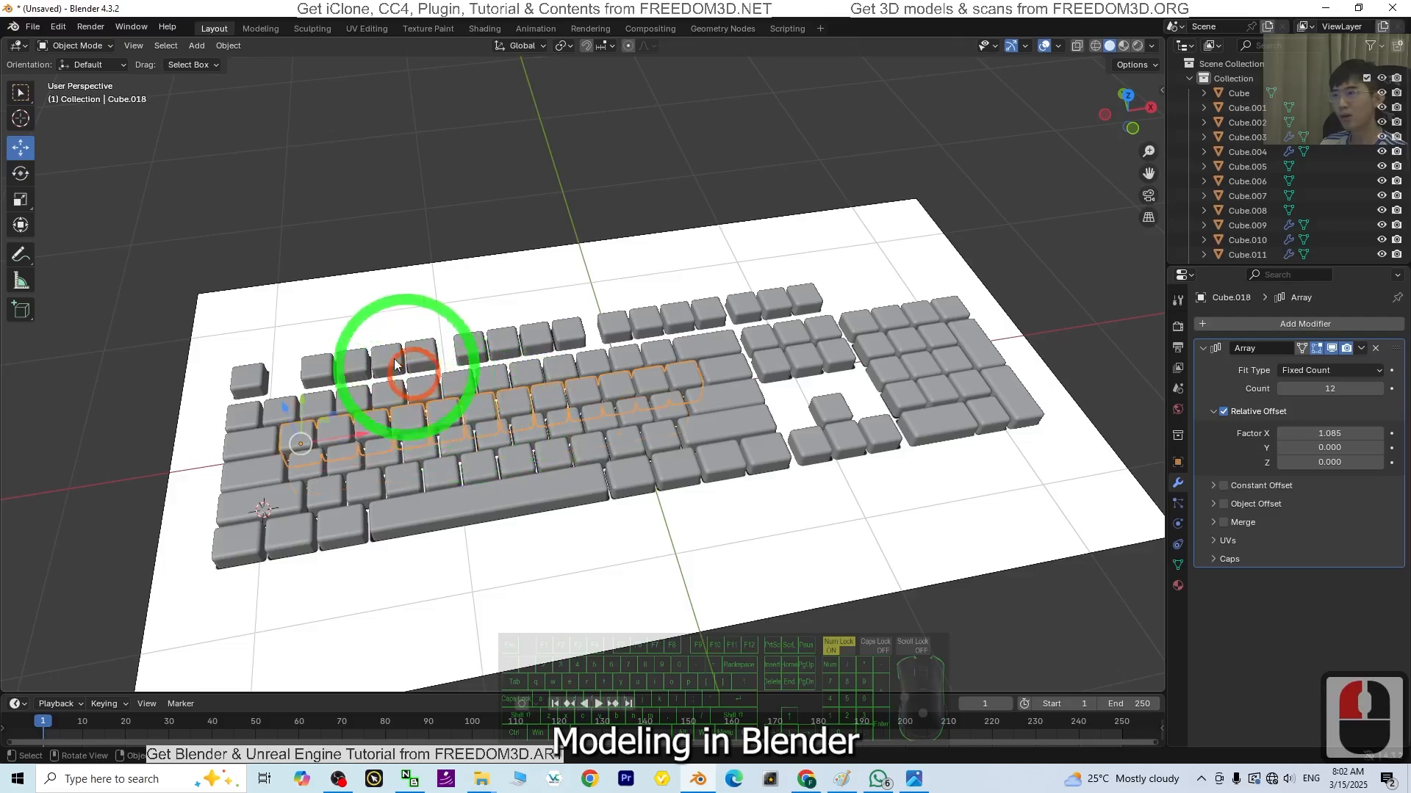
left_click(344, 355)
left_click(473, 352)
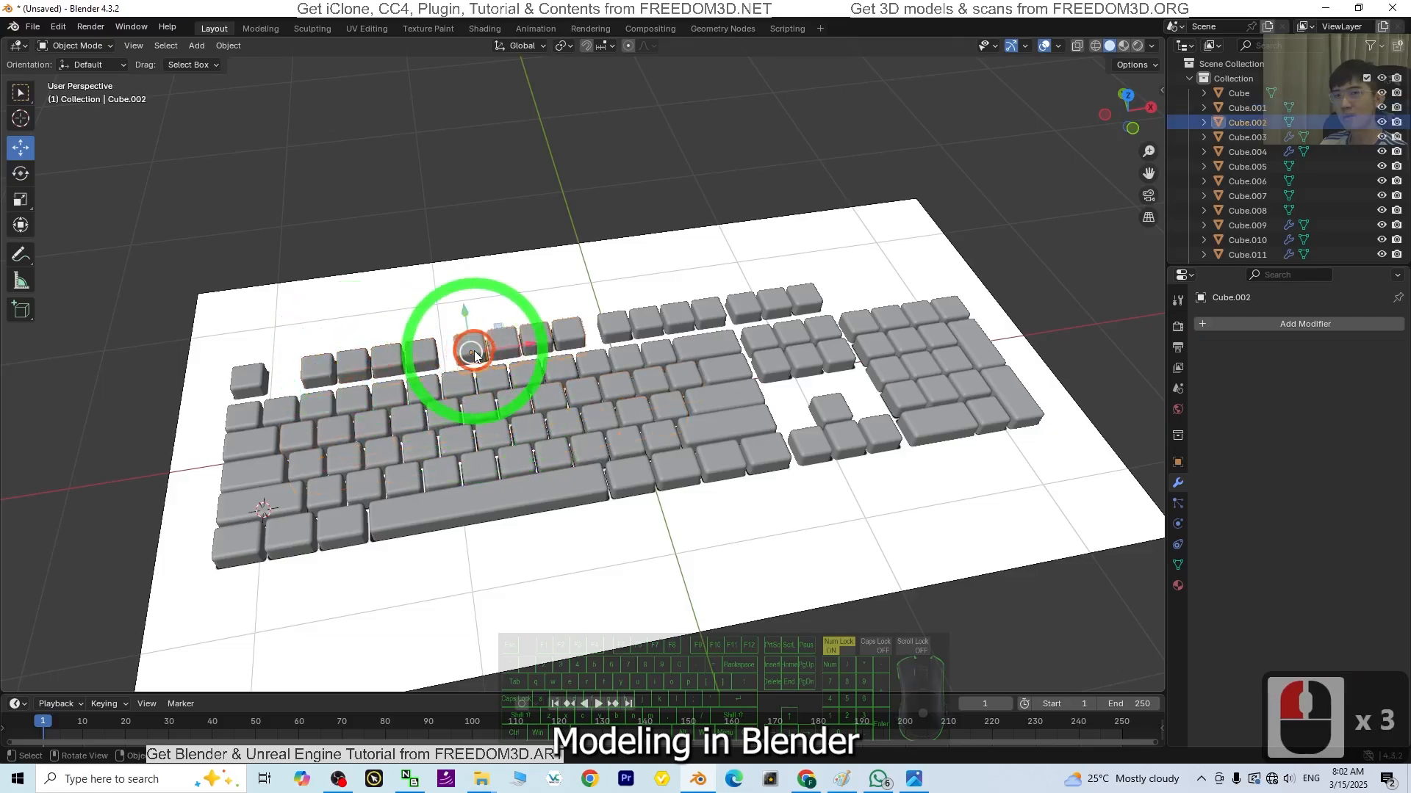
Step: Apply the Array modifiers on the third function-key group and the three-key group at the end of the top row
left_click(638, 329)
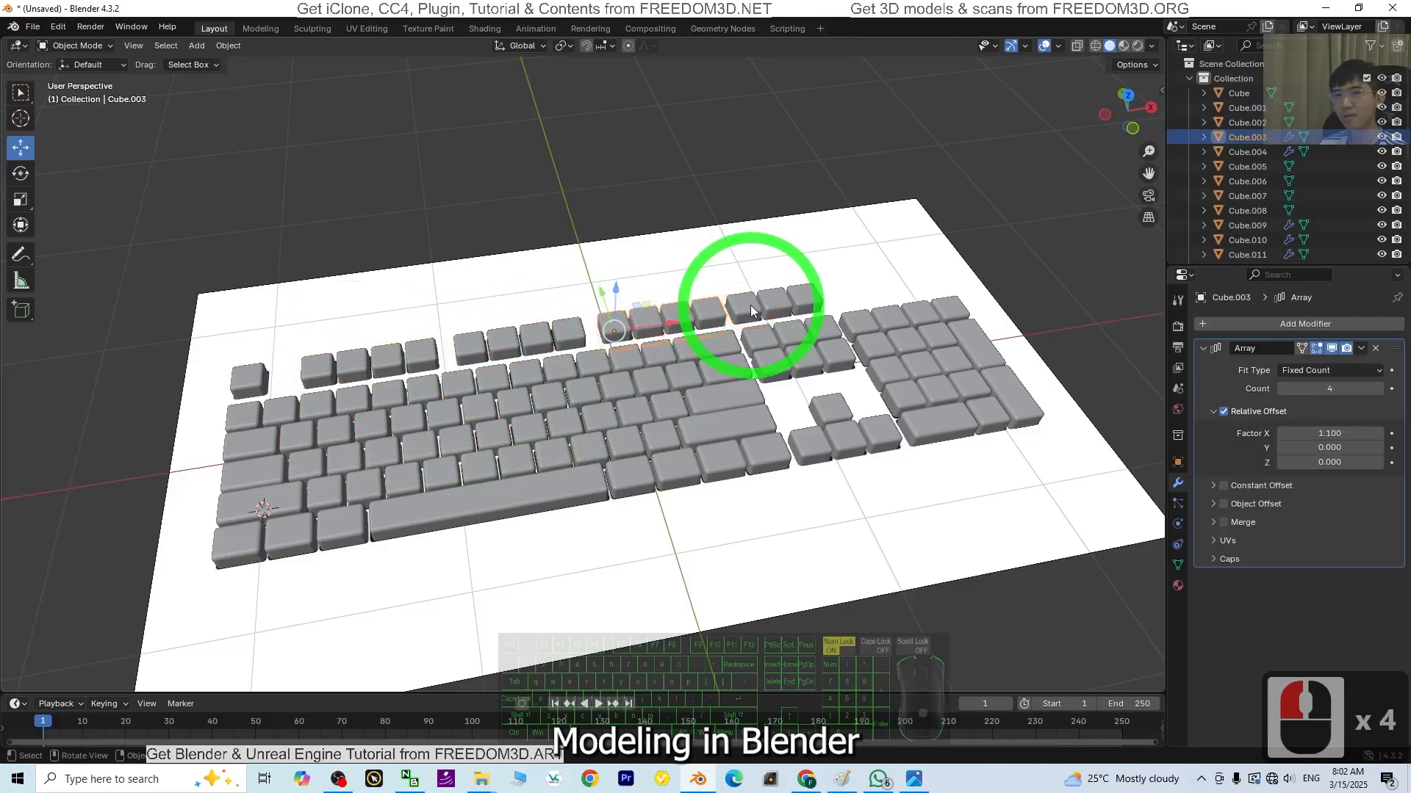
left_click(1361, 348)
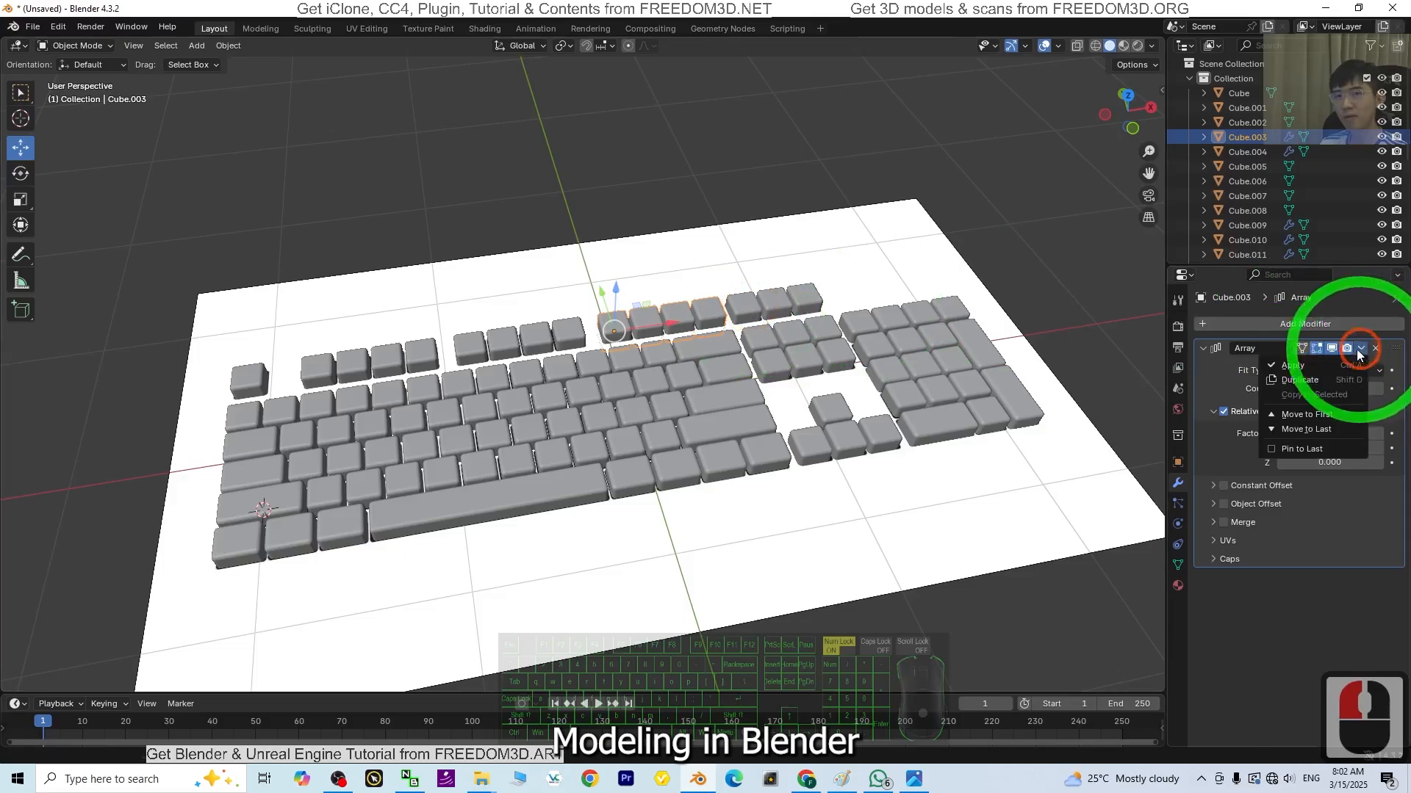
left_click(1307, 366)
left_click(736, 309)
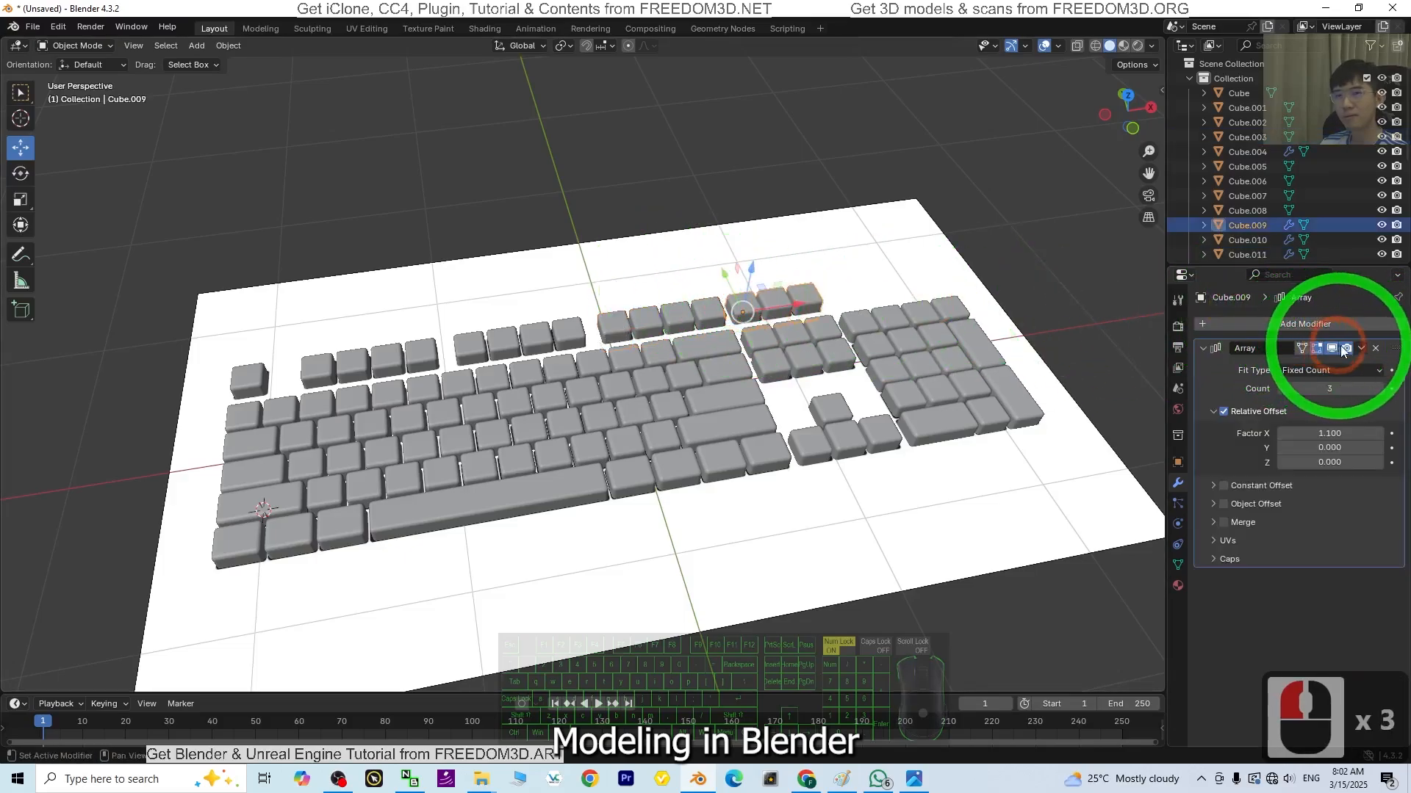
left_click(1361, 348)
left_click(1309, 367)
Step: Apply the Array modifiers on the numpad's Num Lock row and its 7, 8, 9 row
left_click(852, 317)
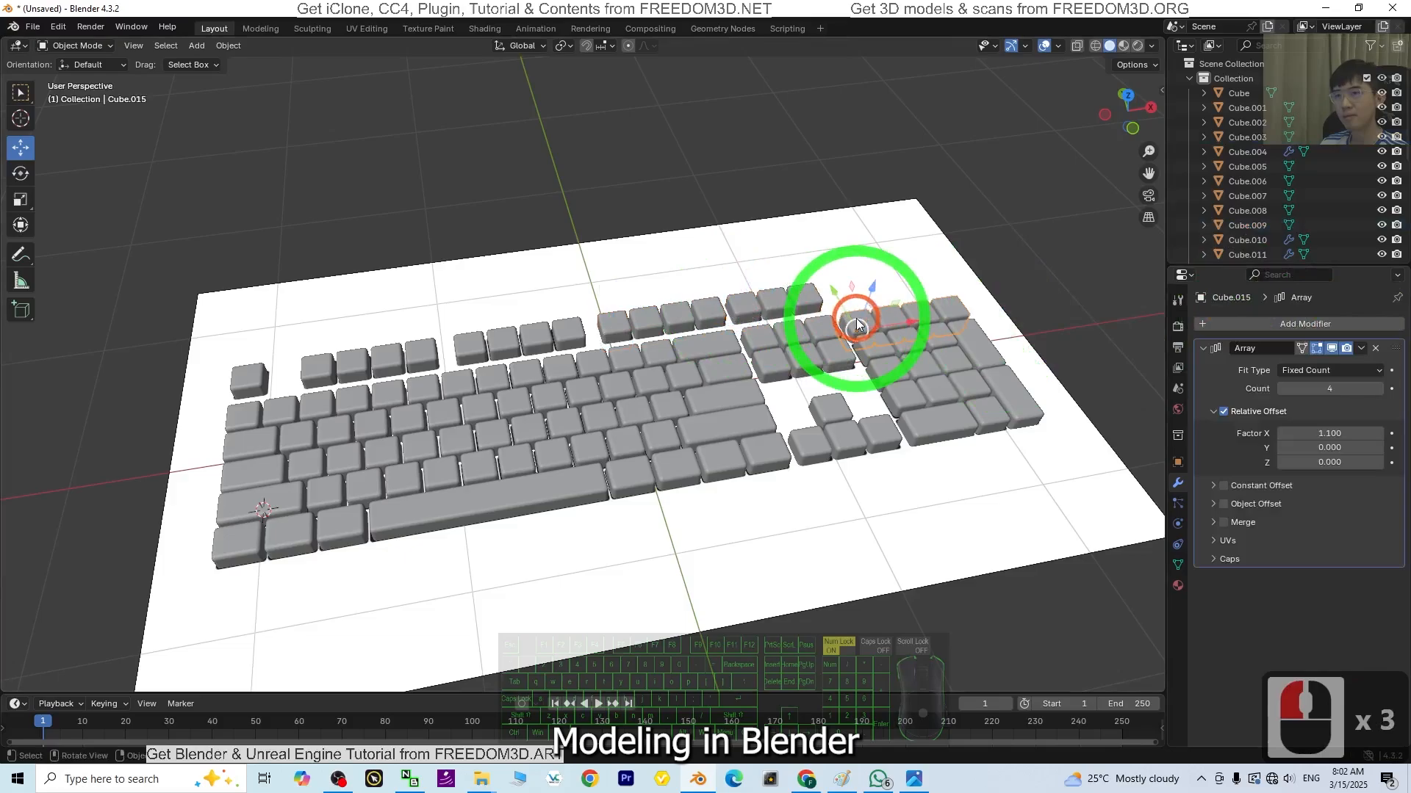
left_click(1361, 348)
left_click(1308, 367)
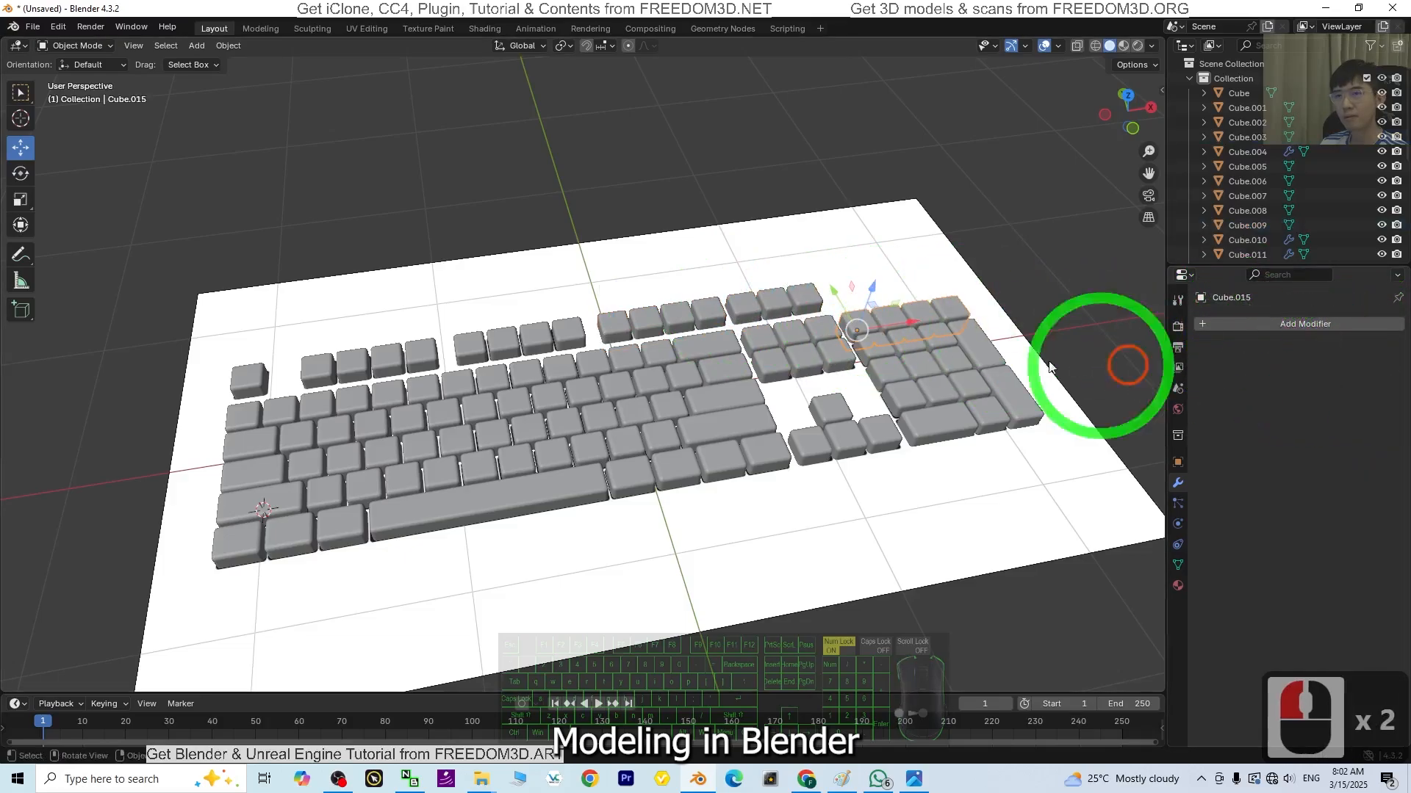
left_click(871, 342)
left_click(1361, 348)
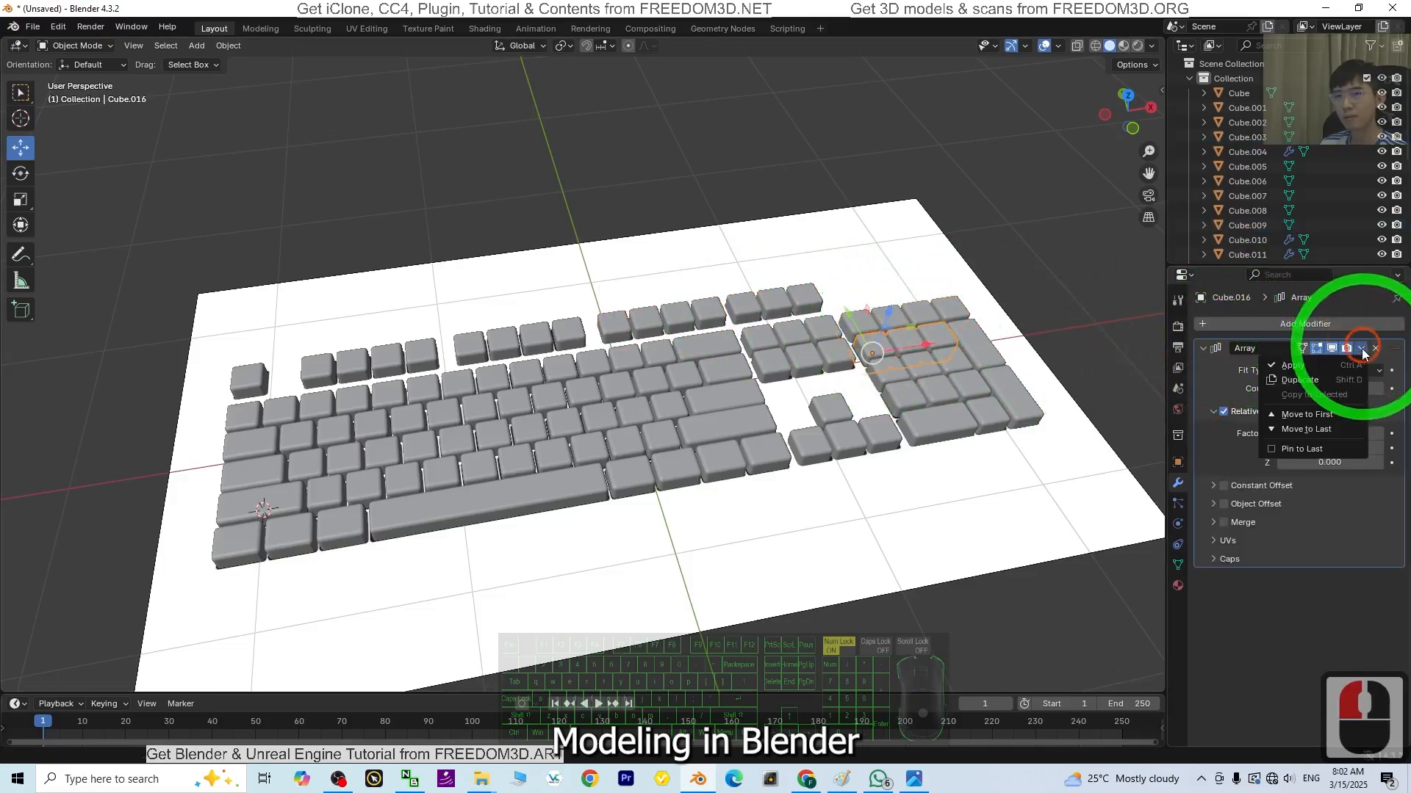
left_click(1309, 366)
Step: Apply the Array modifiers on the numpad's 4, 5, 6 row and its 1, 2, 3 row
left_click(887, 369)
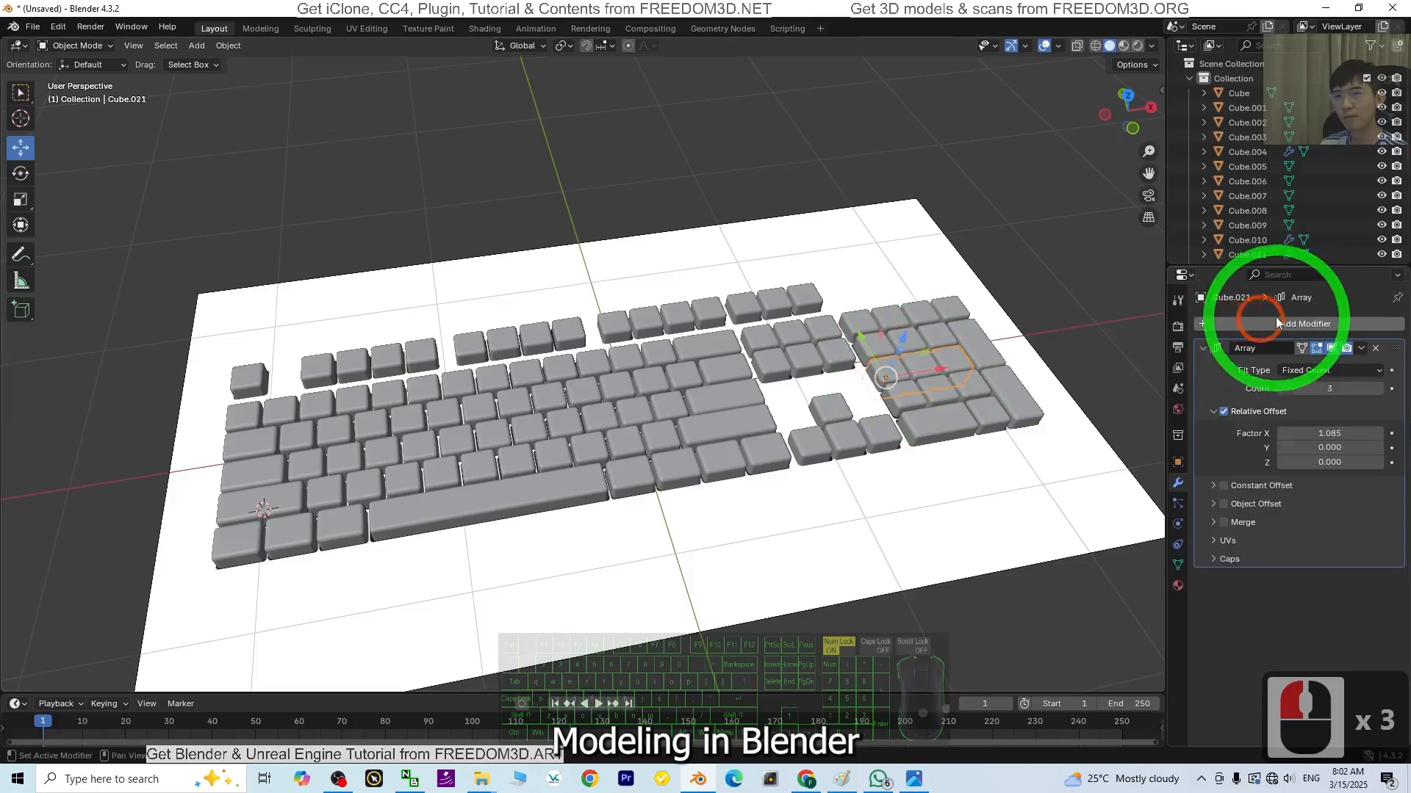
left_click(1360, 348)
left_click(1315, 366)
left_click(912, 377)
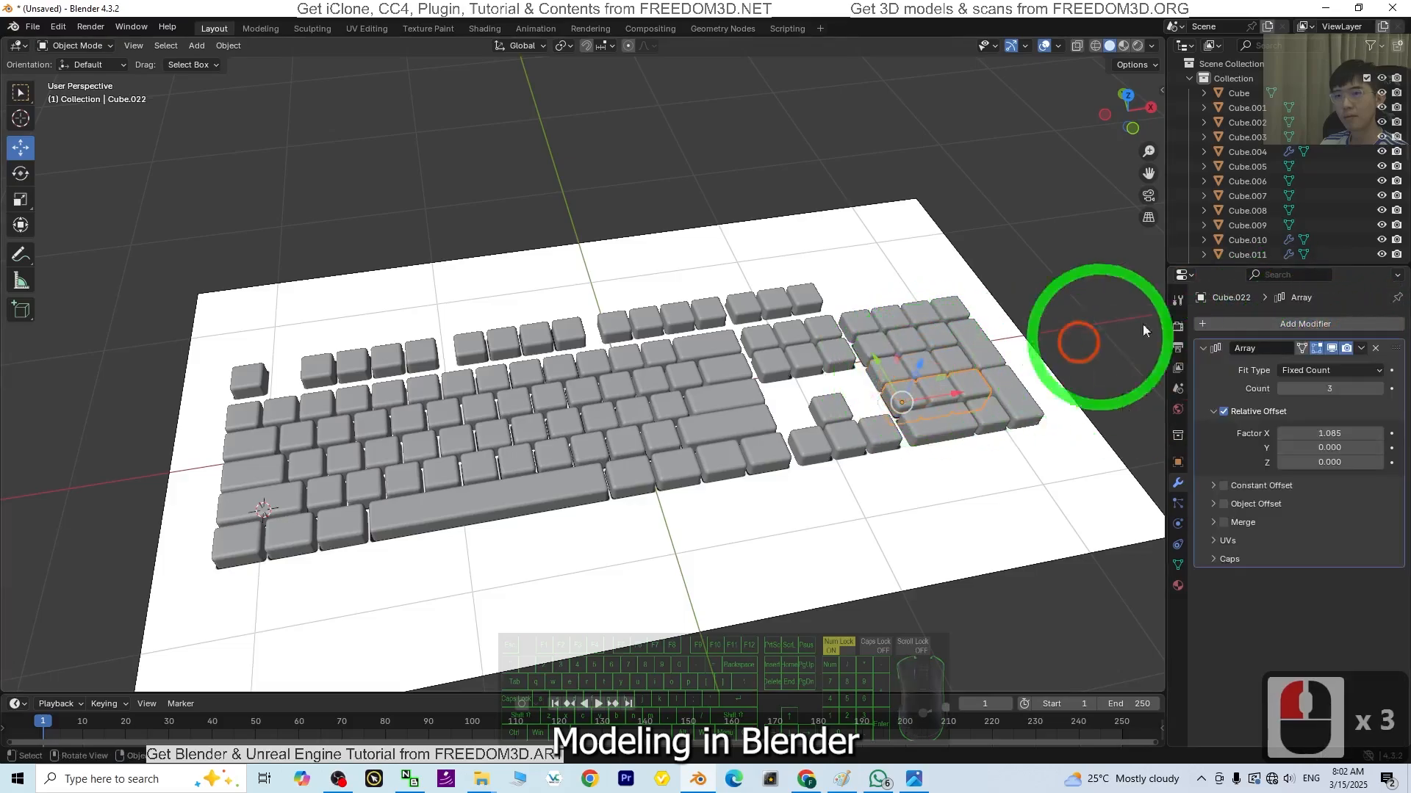
left_click(1361, 349)
left_click(1295, 367)
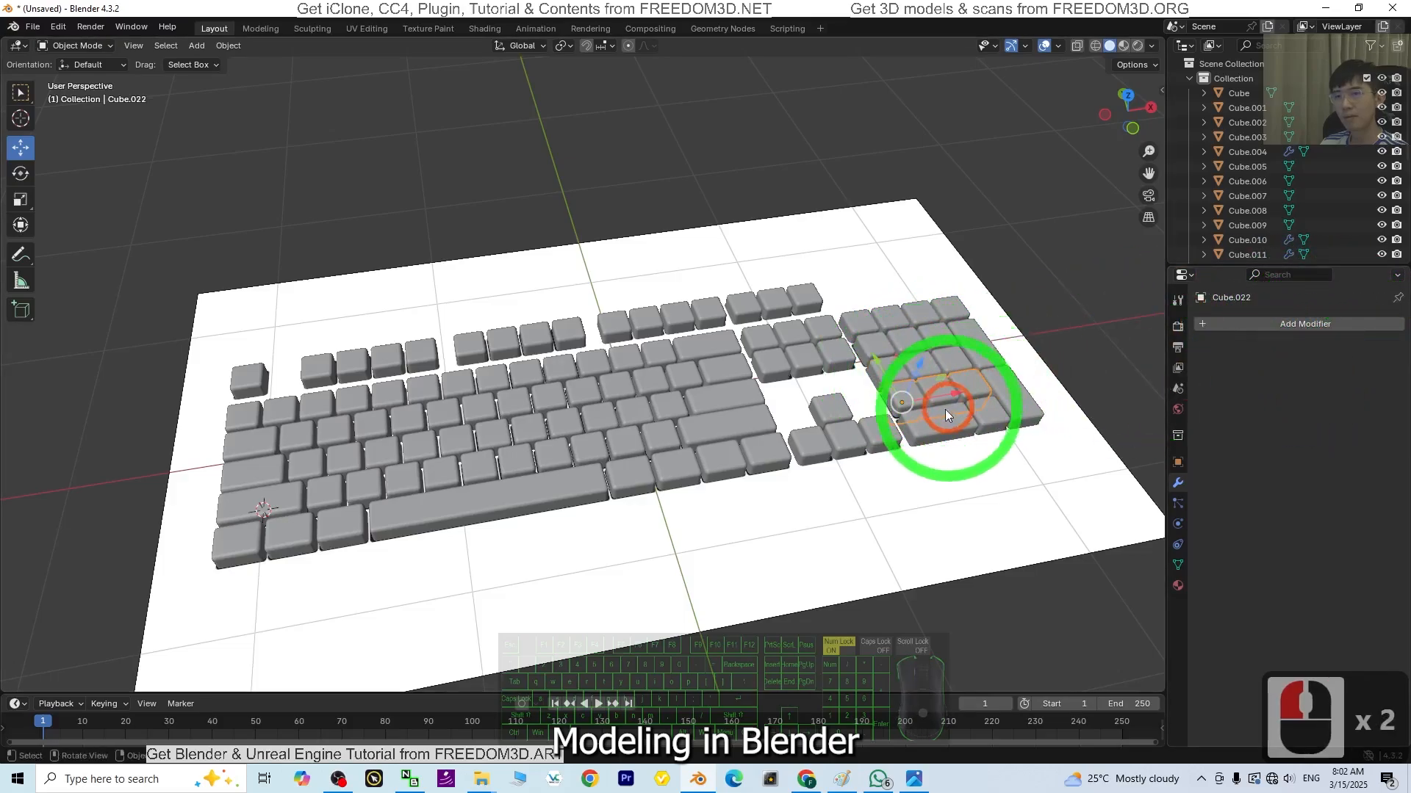
Step: Check the remaining numpad keys for modifiers and apply the Array modifier on the bottom arrow-key row
left_click(922, 422)
left_click(988, 413)
left_click(1018, 401)
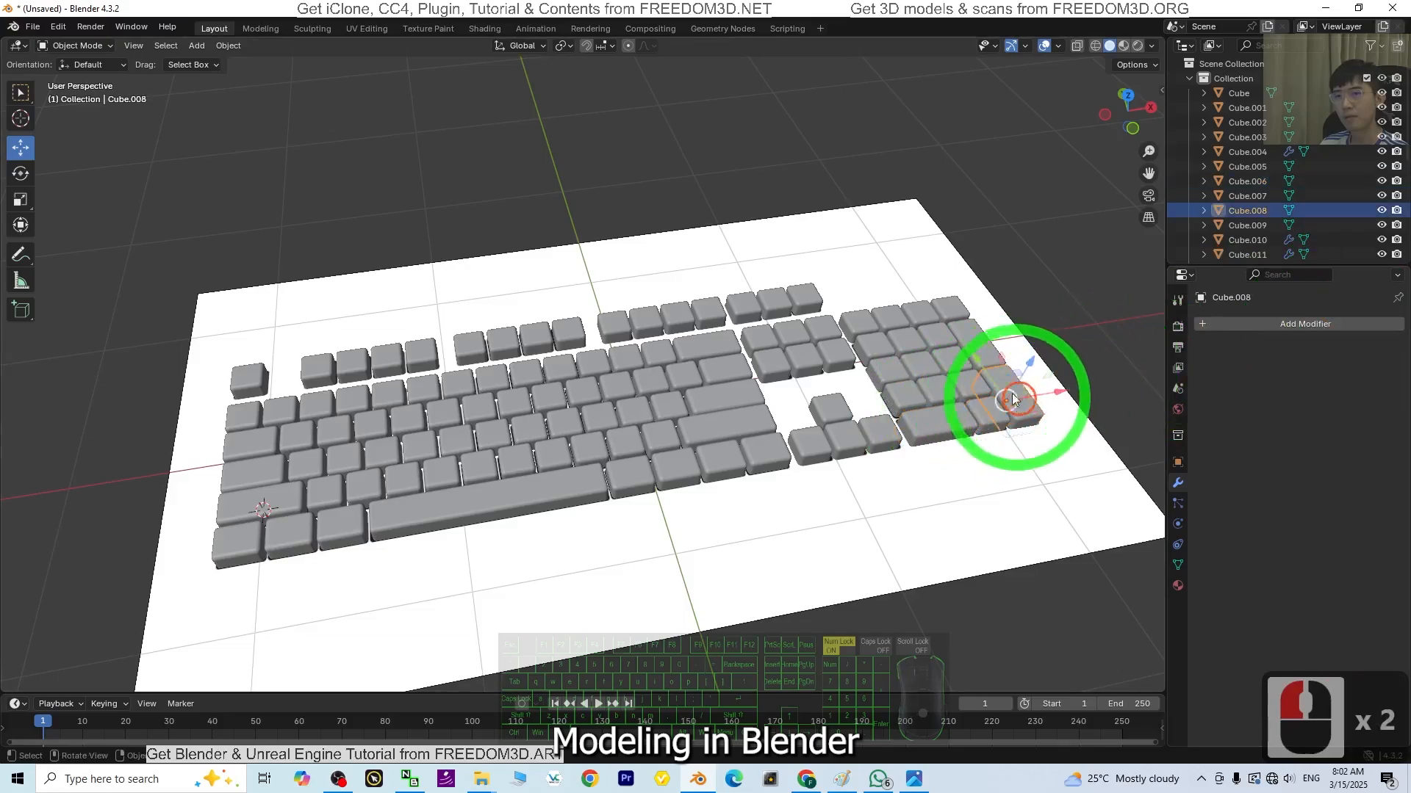
left_click(983, 341)
left_click(960, 314)
left_click(857, 436)
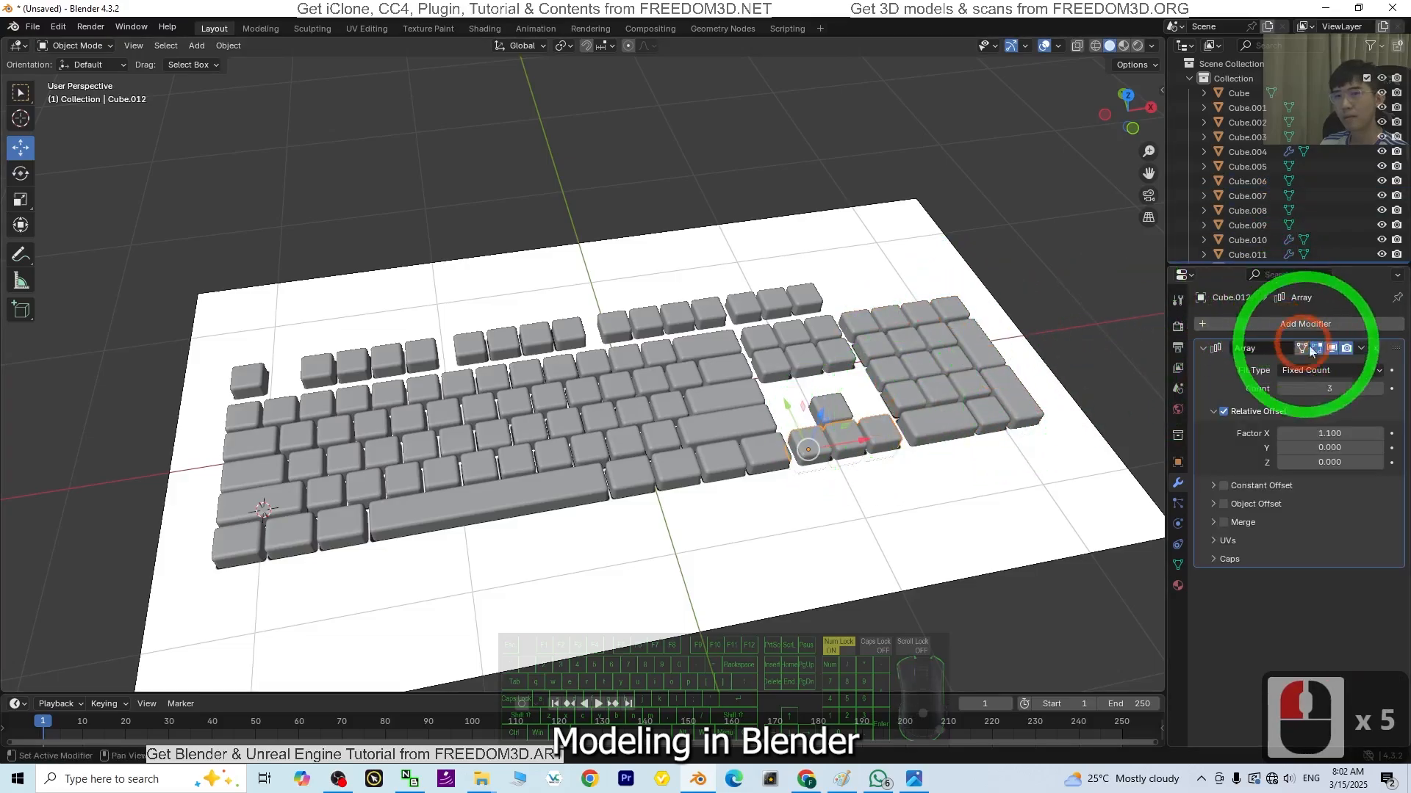
left_click(1360, 348)
left_click(1297, 367)
left_click(831, 411)
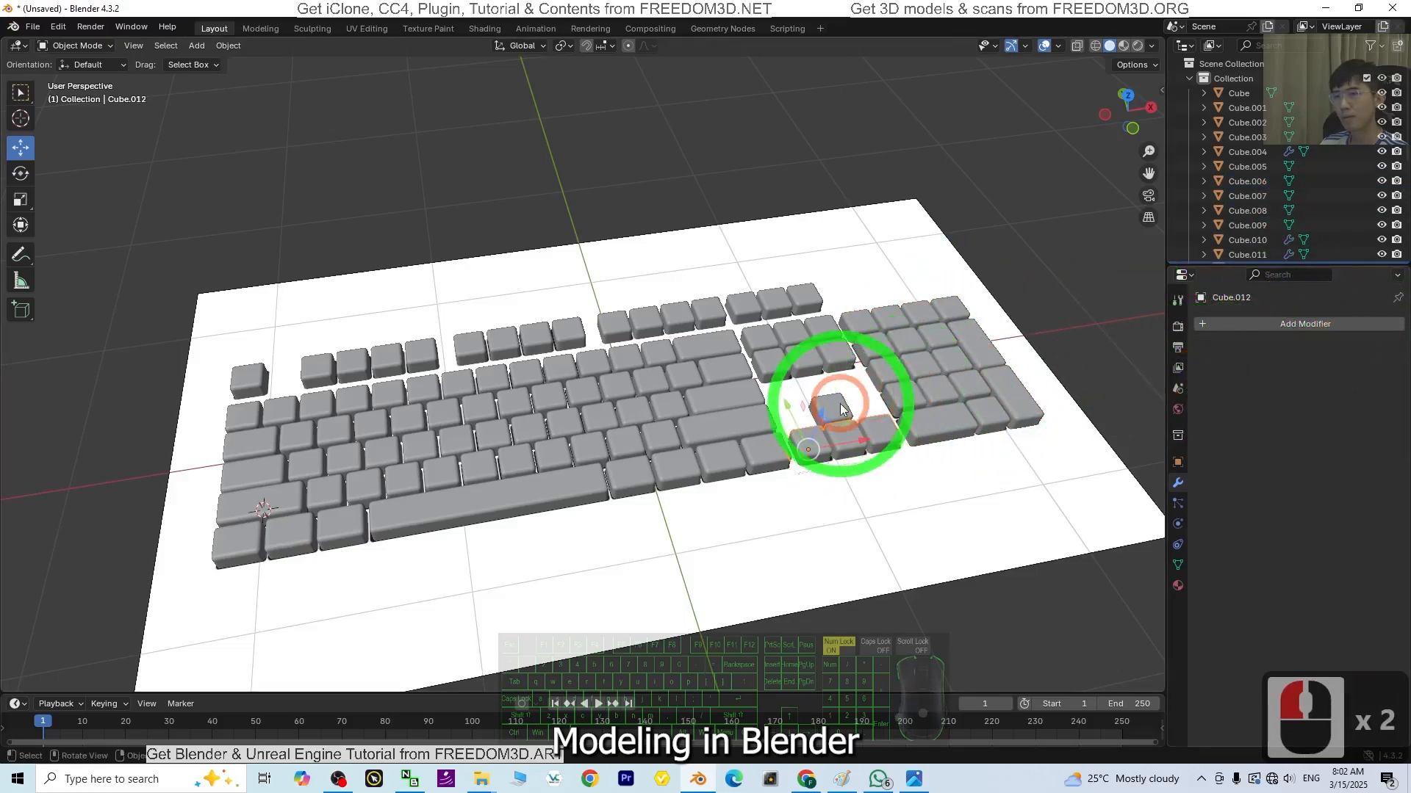
Step: Apply the Array modifier on the 13-key number row beside Backspace
left_click(703, 368)
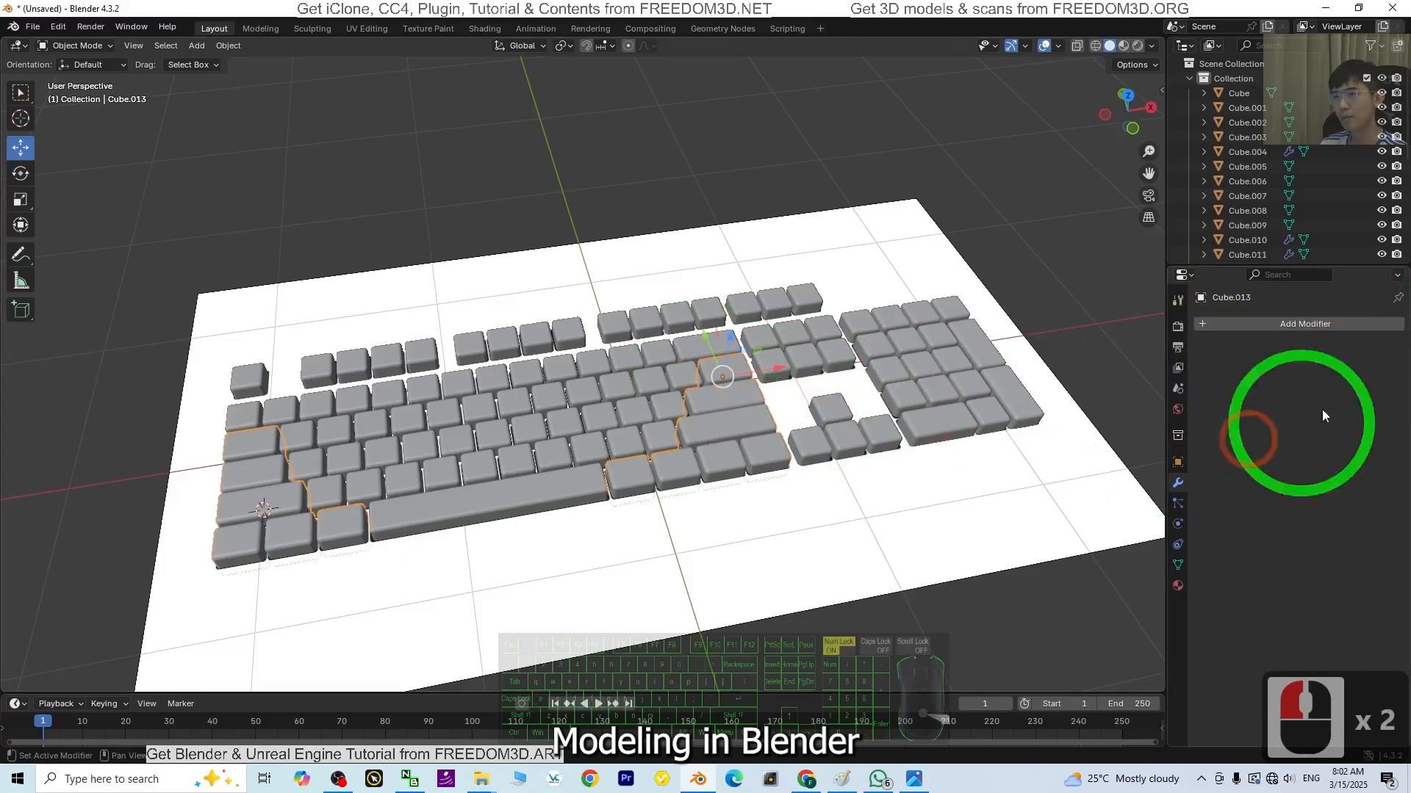
left_click(703, 343)
double_click(621, 351)
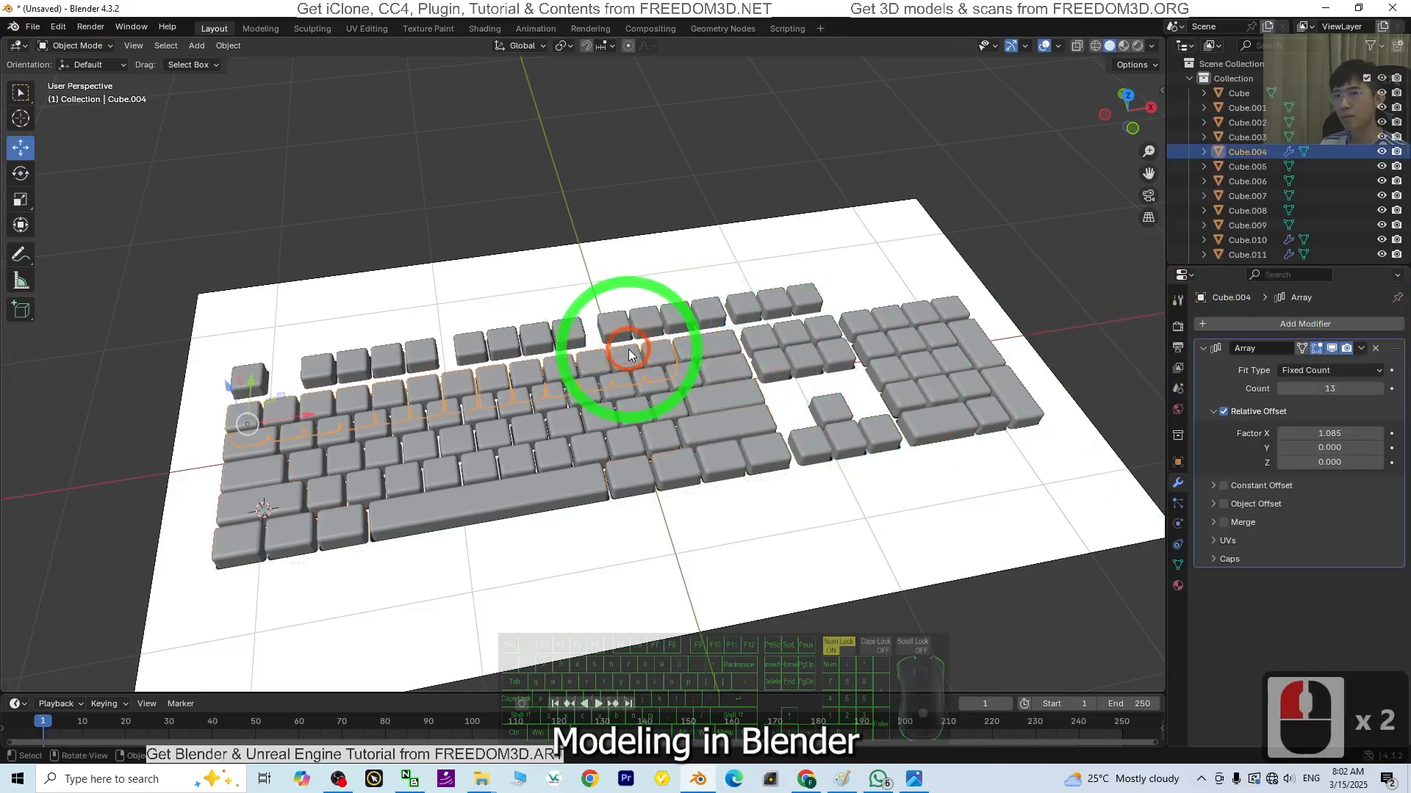
left_click(1361, 349)
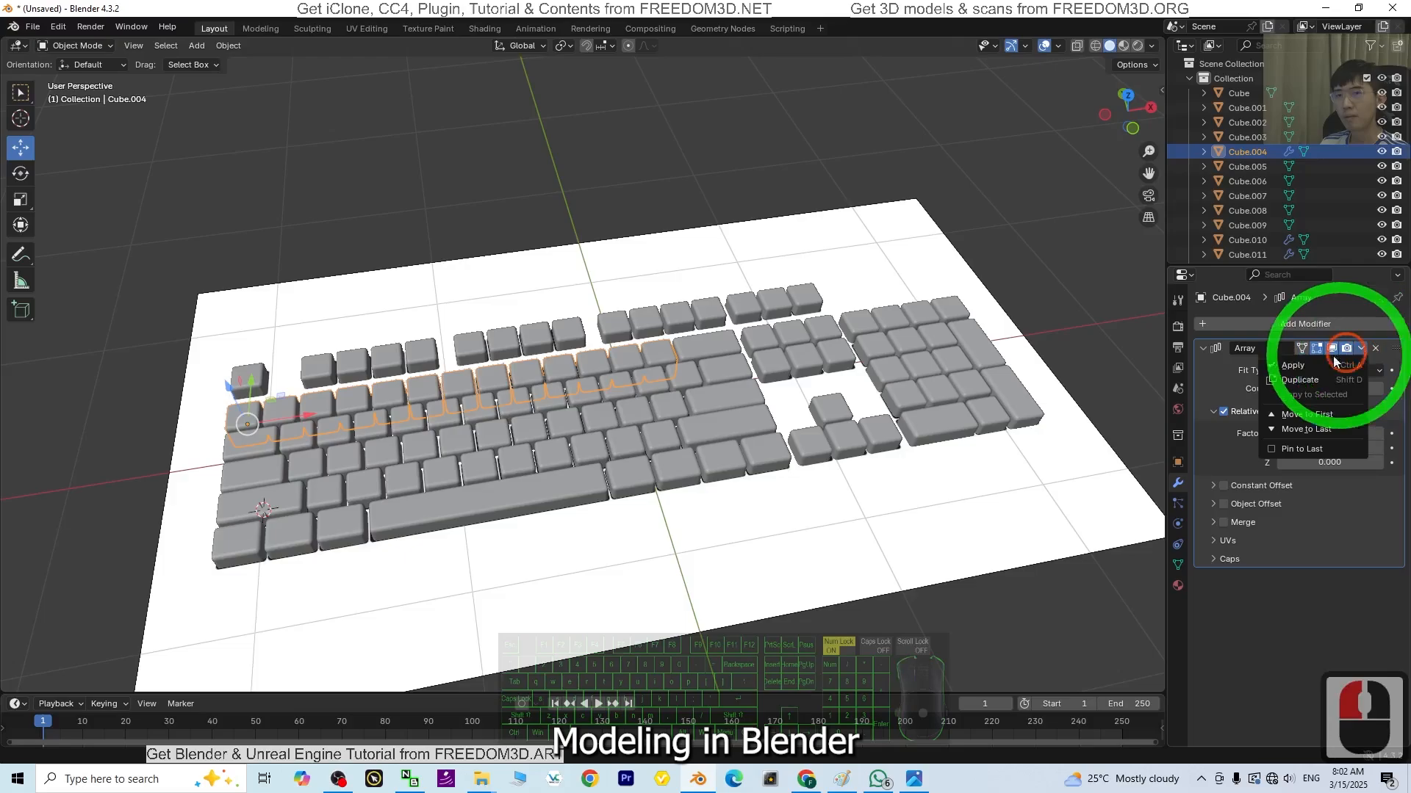
left_click(1293, 365)
Step: Apply the Array modifier on the 12-key letter row beside Tab and select the 11-key row below it
double_click(250, 411)
left_click(265, 442)
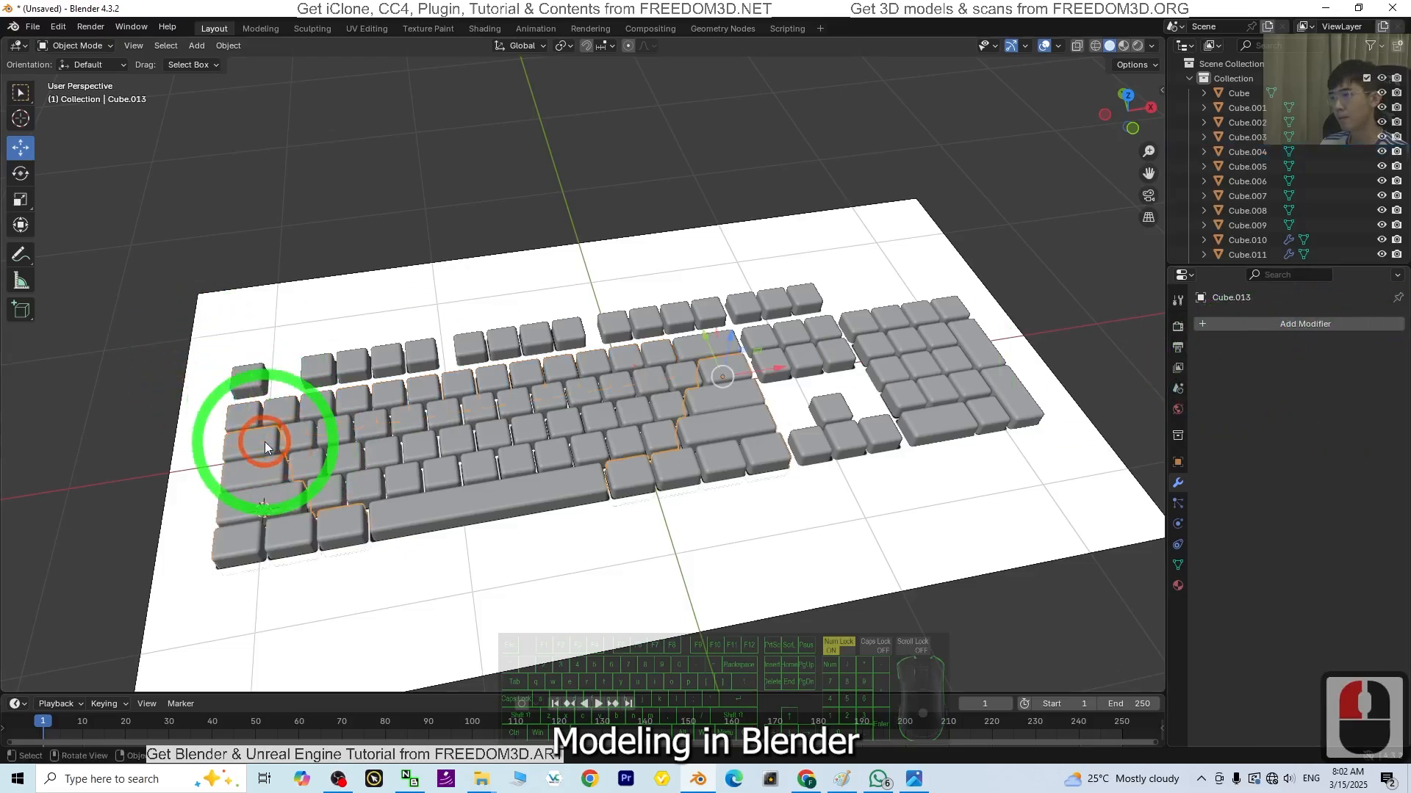
left_click(296, 439)
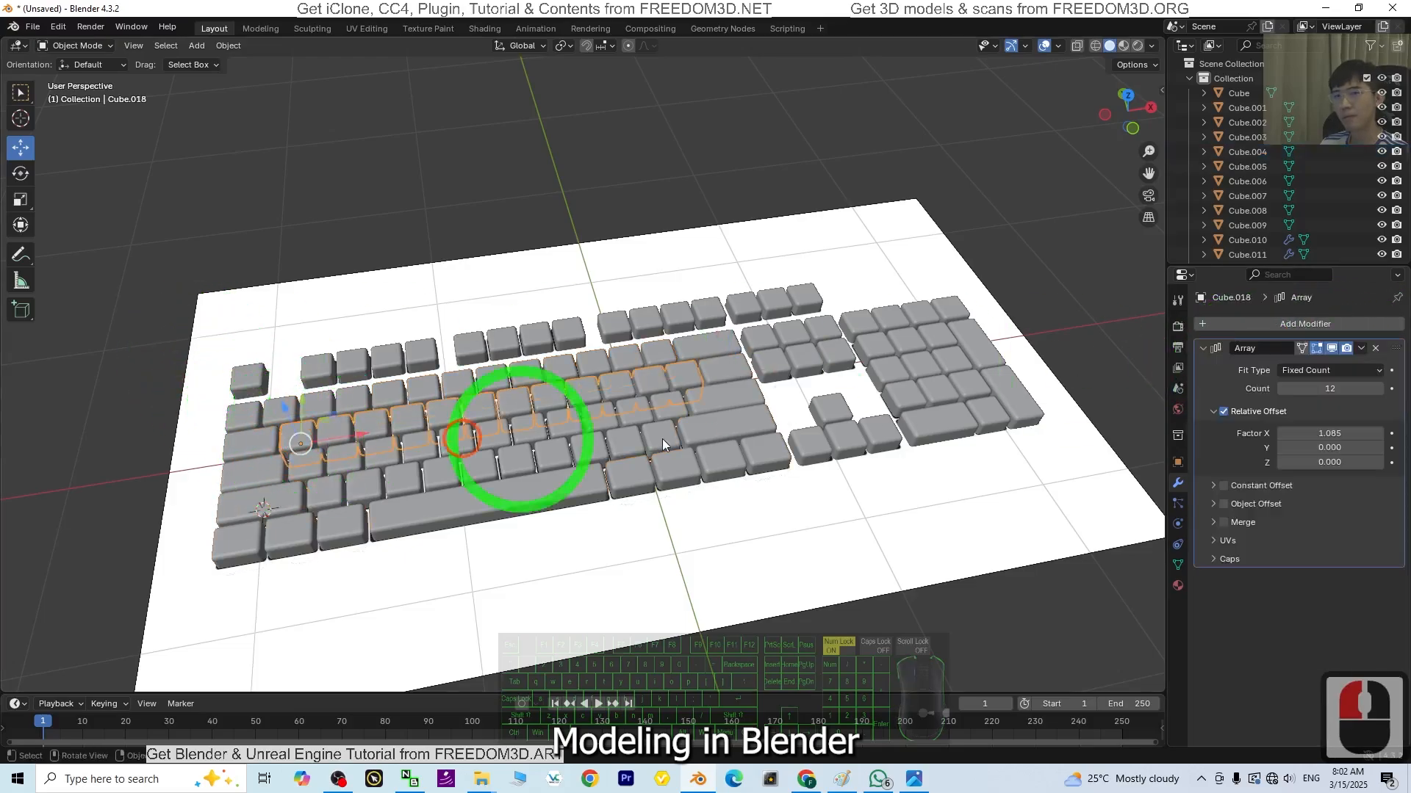
left_click(1362, 351)
left_click(1310, 367)
left_click(306, 463)
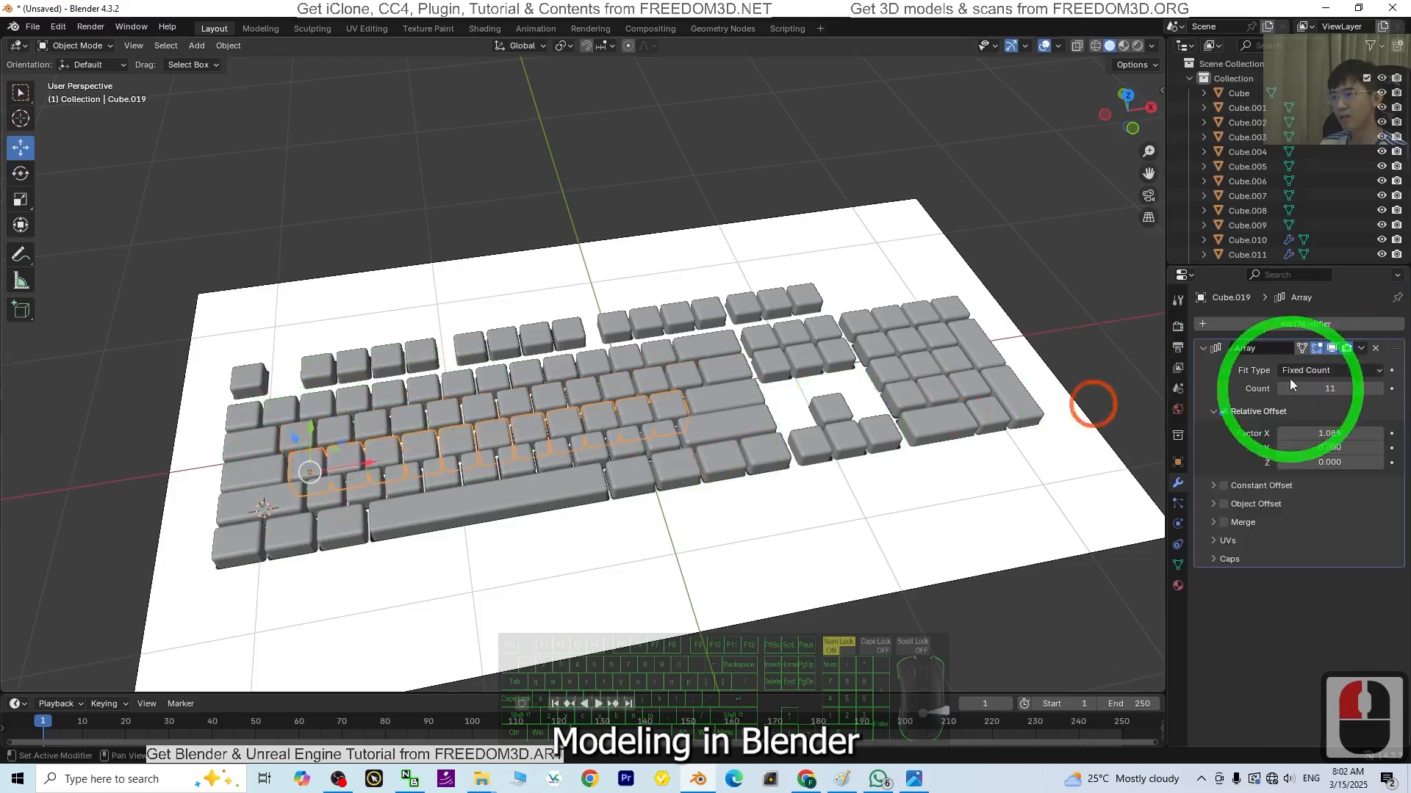
left_click(1365, 369)
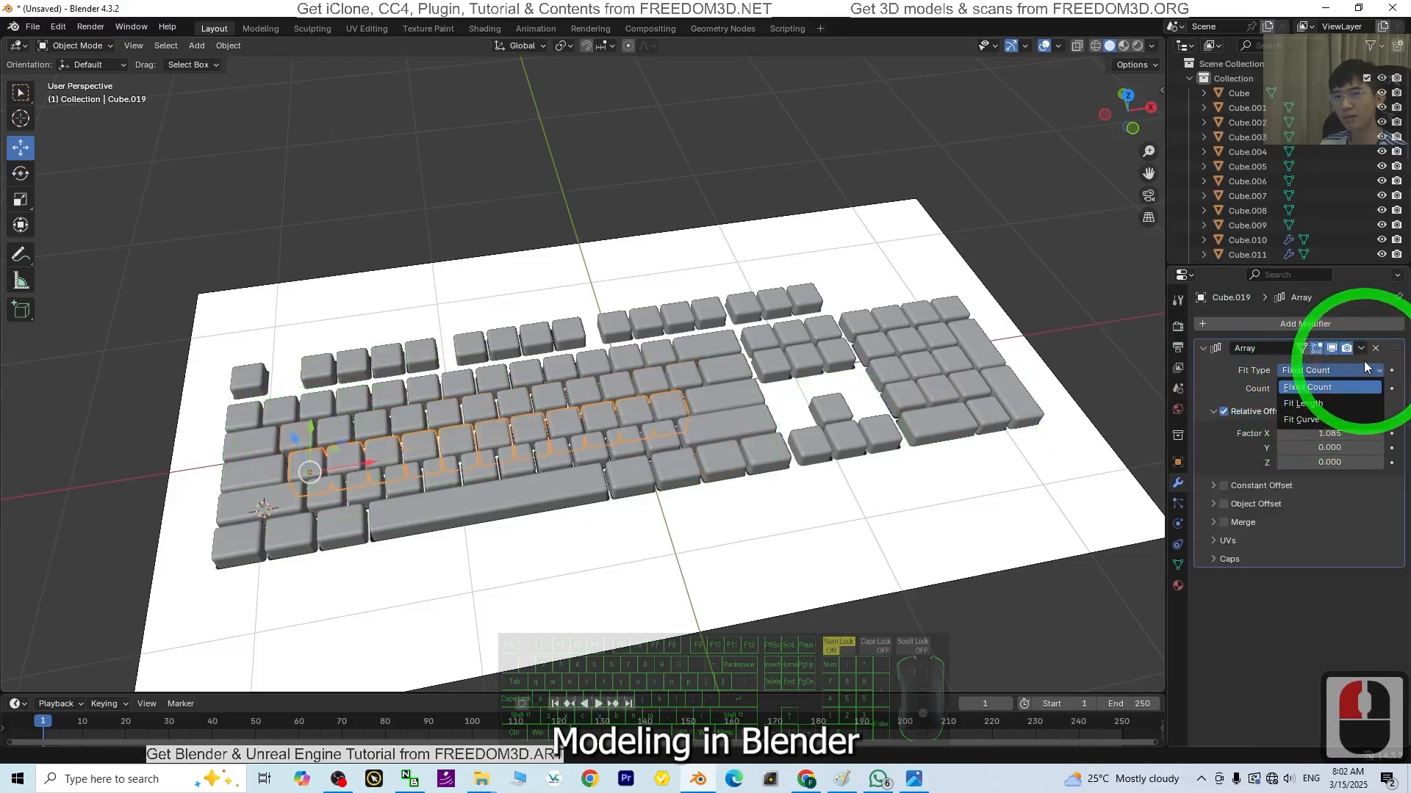
left_click(1364, 352)
left_click(1310, 379)
left_click(1307, 375)
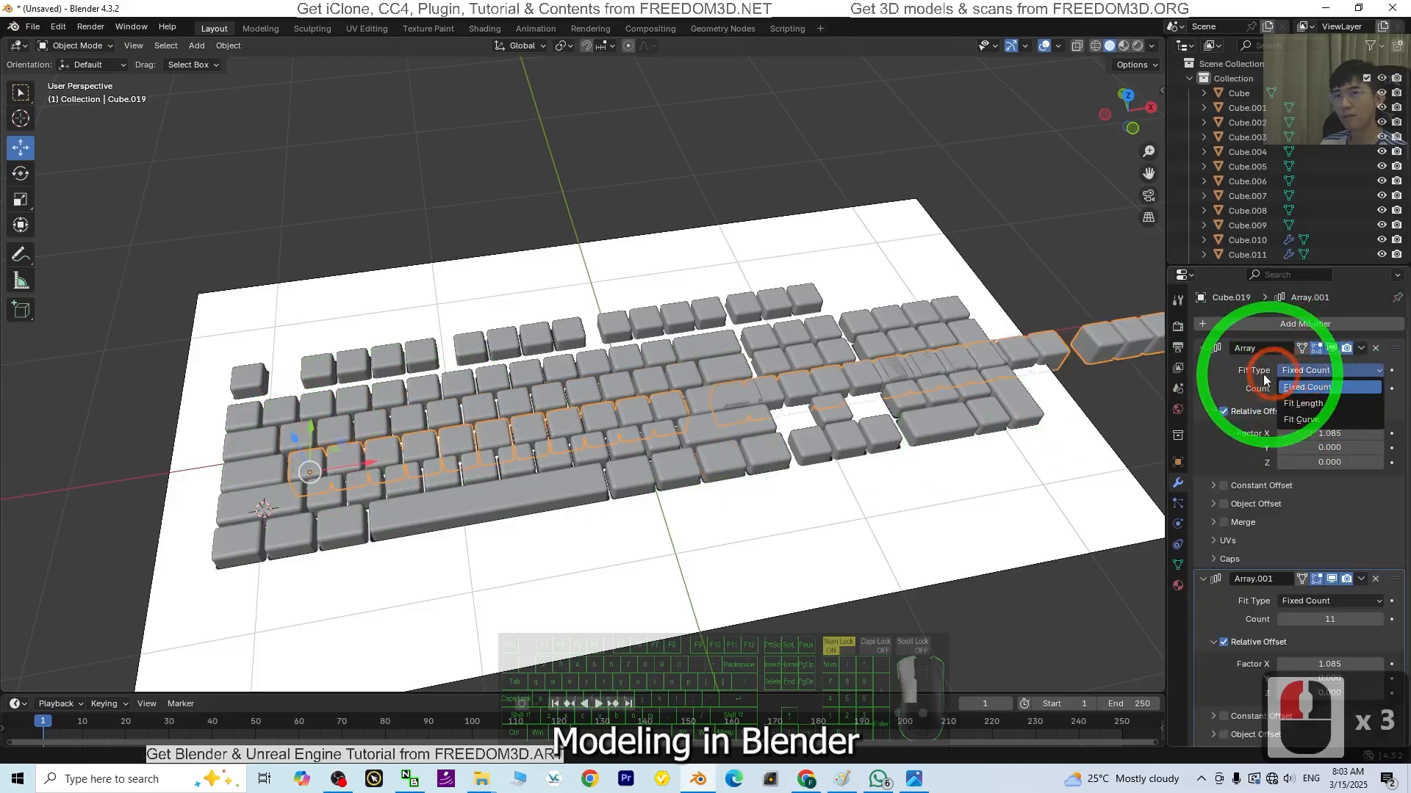
key("ctrl+z")
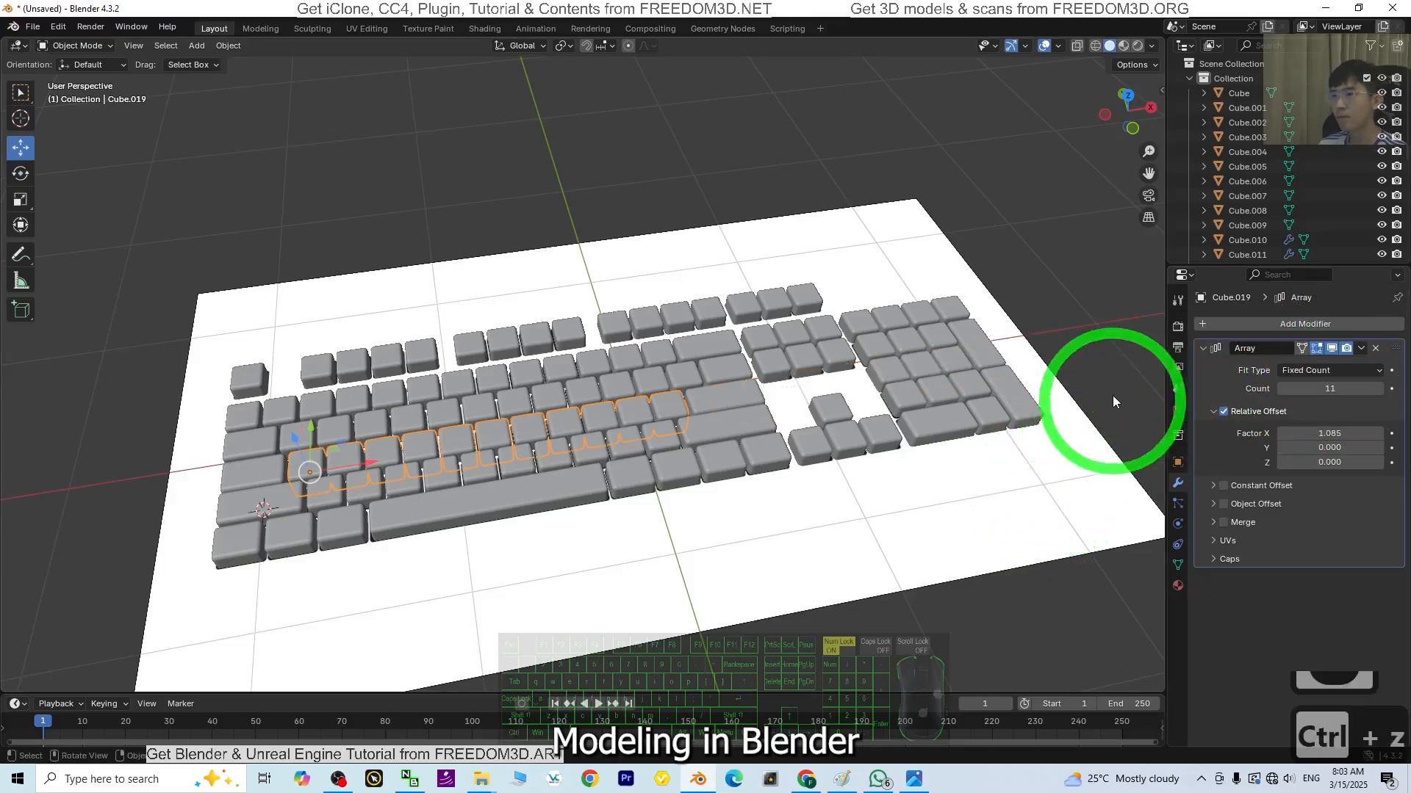
Step: Apply the Array modifiers on the 11-key row beside Caps Lock and the 10-key row beside the left Shift
left_click(1357, 349)
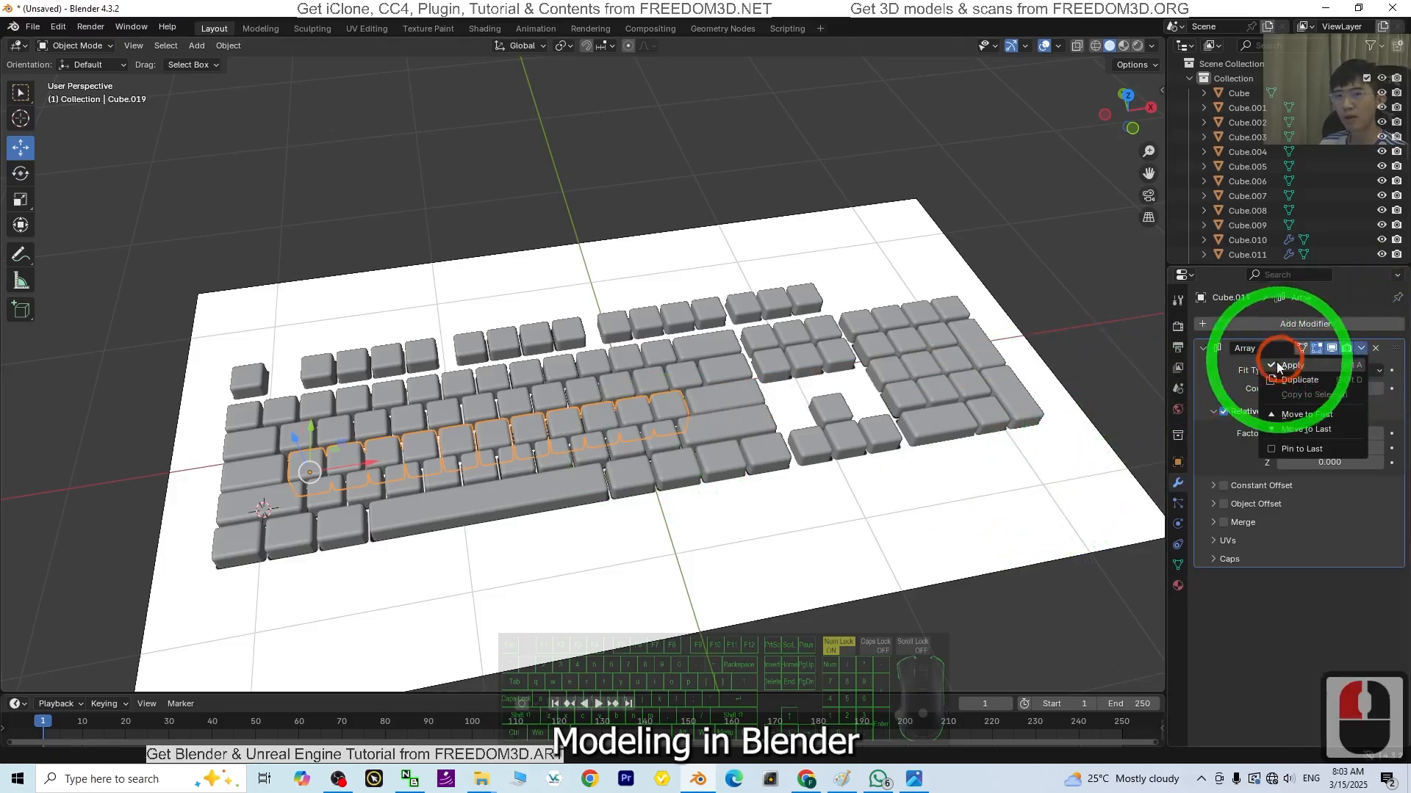
left_click(1289, 364)
left_click(309, 485)
left_click(425, 492)
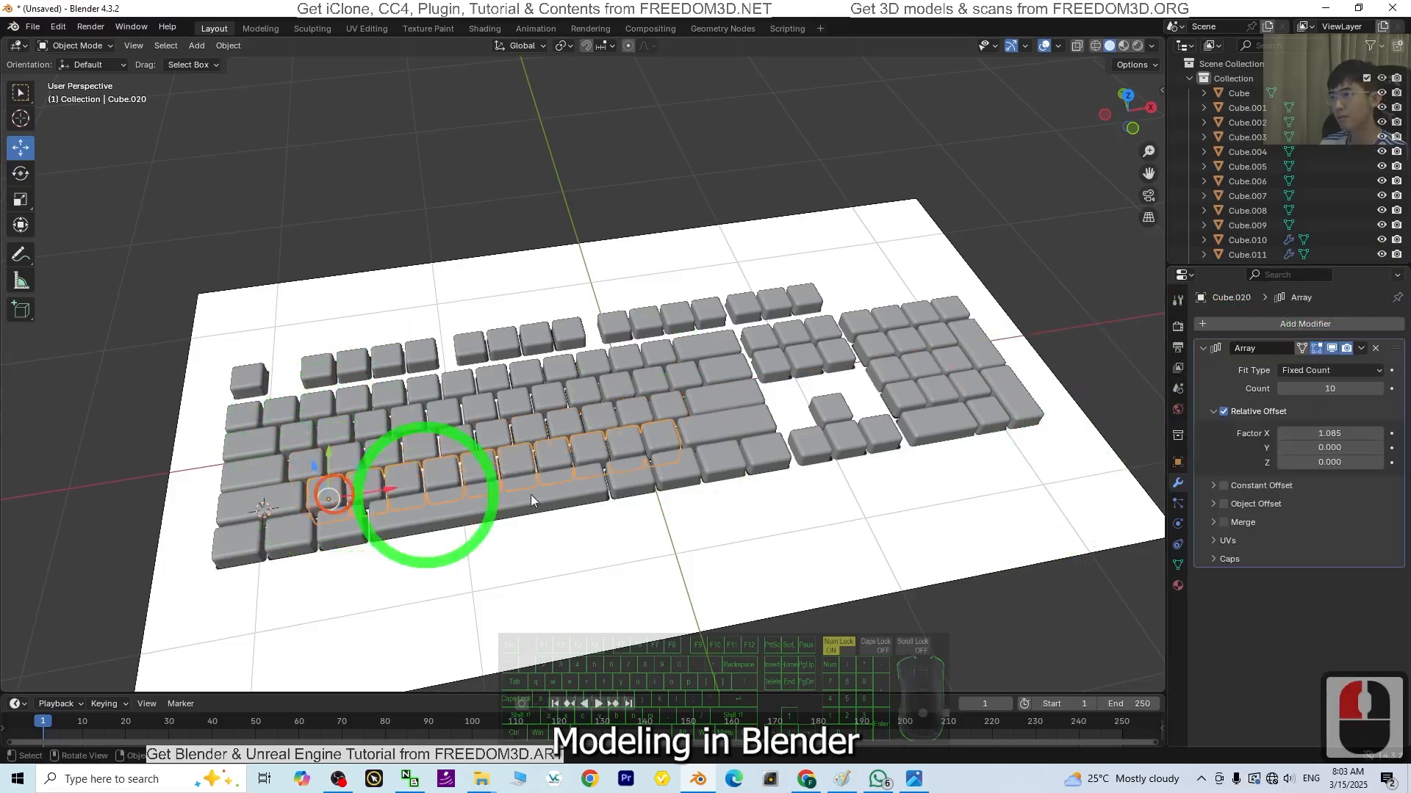
left_click(1376, 373)
left_click(1361, 348)
left_click(1288, 371)
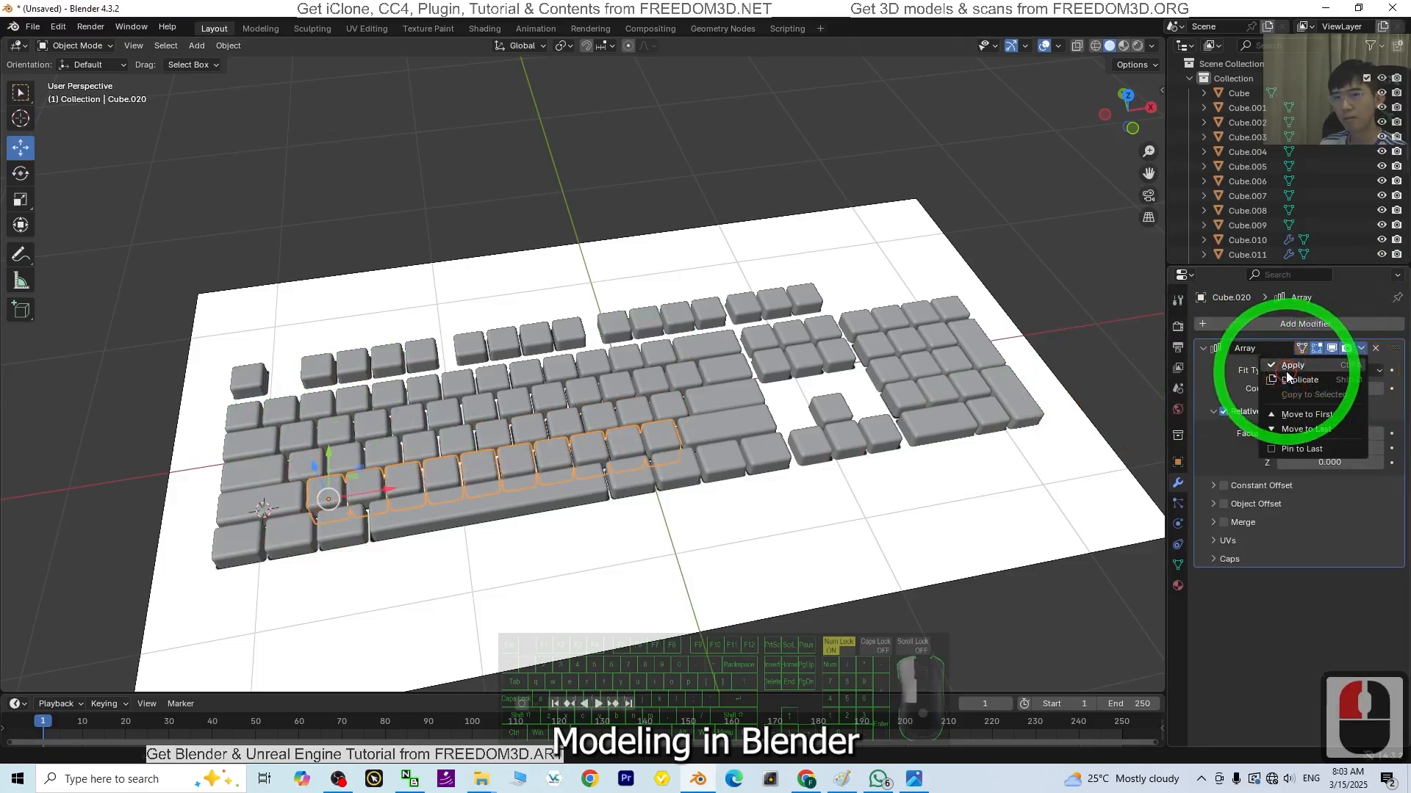
Step: Check the Tab key, the spacebar and the other bottom-row keys for remaining modifiers
left_click(242, 437)
left_click(351, 540)
left_click(497, 514)
left_click(778, 442)
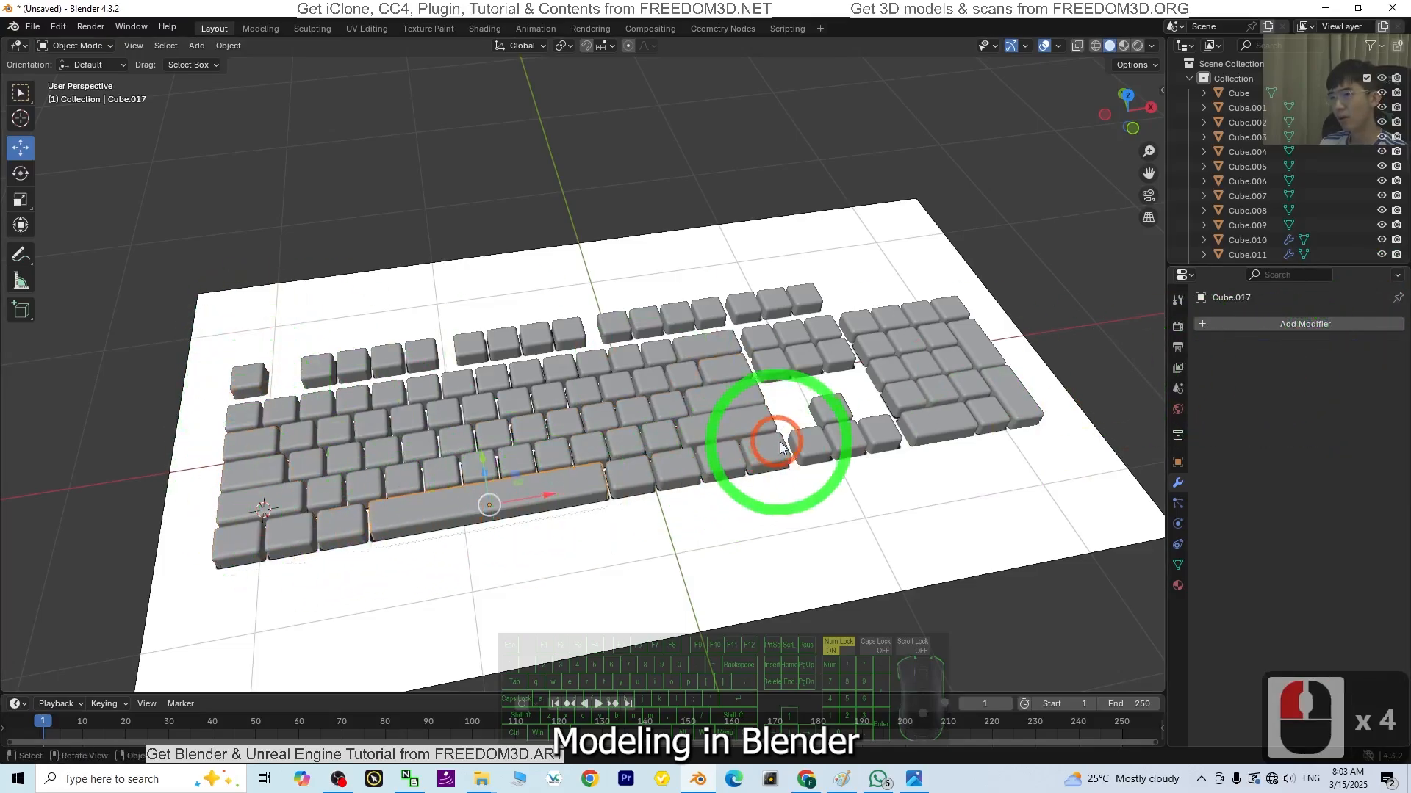
left_click(652, 541)
left_click(638, 537)
Step: Try to join all keycap objects from Cube to Cube.023 into one object, and undo the join
key("a")
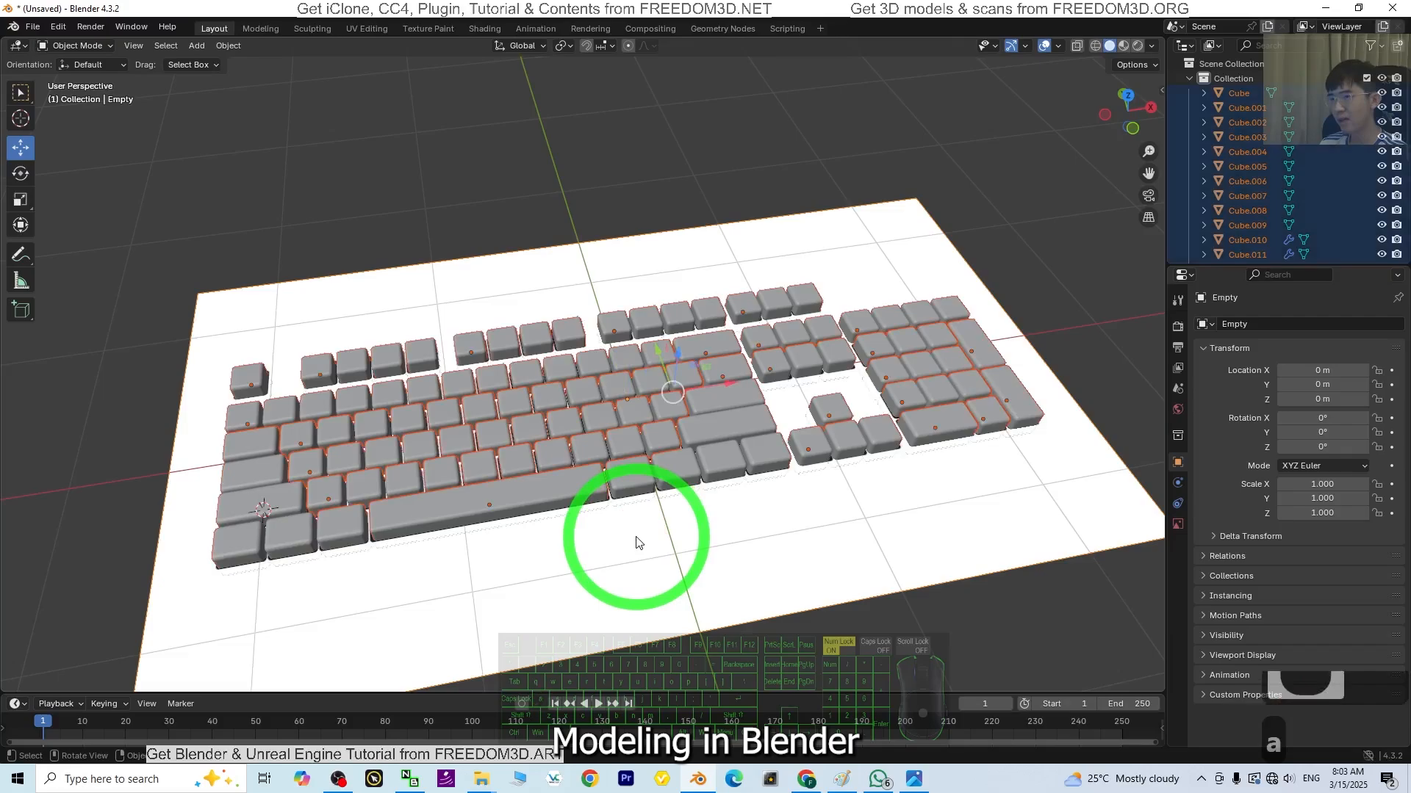
middle_click_drag(566, 608, 567, 459)
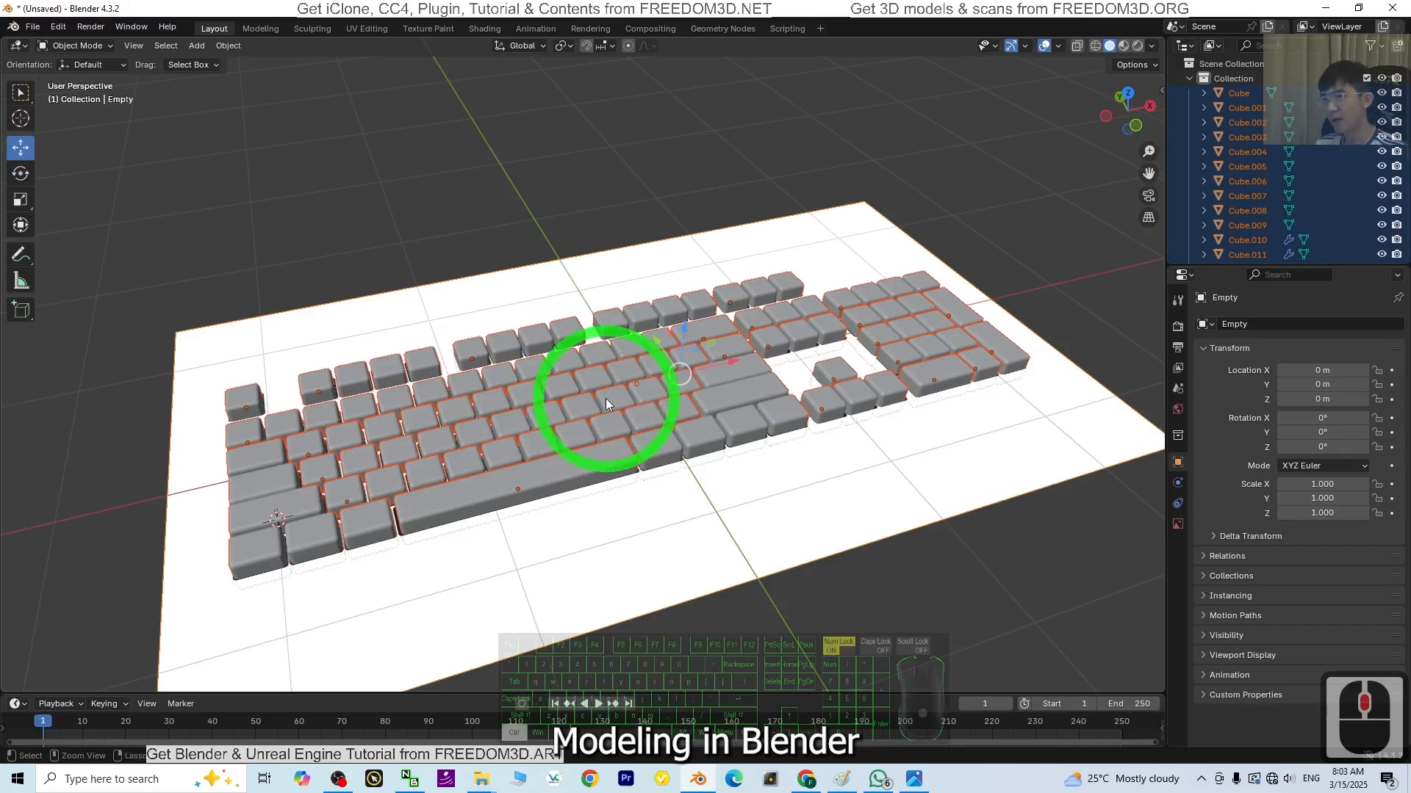
left_click(1238, 94)
scroll(1238, 107, "down", 15)
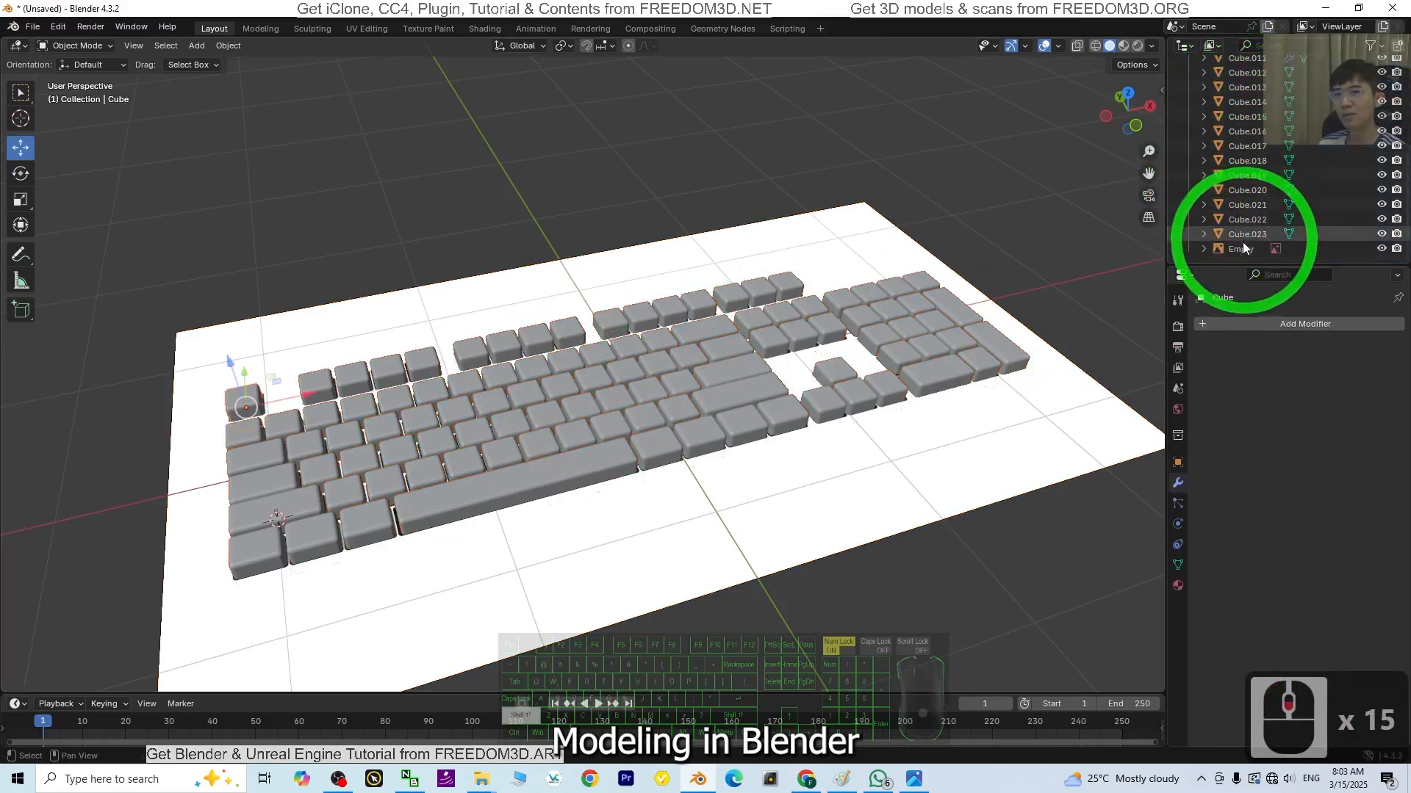
left_click(1242, 235, "shift")
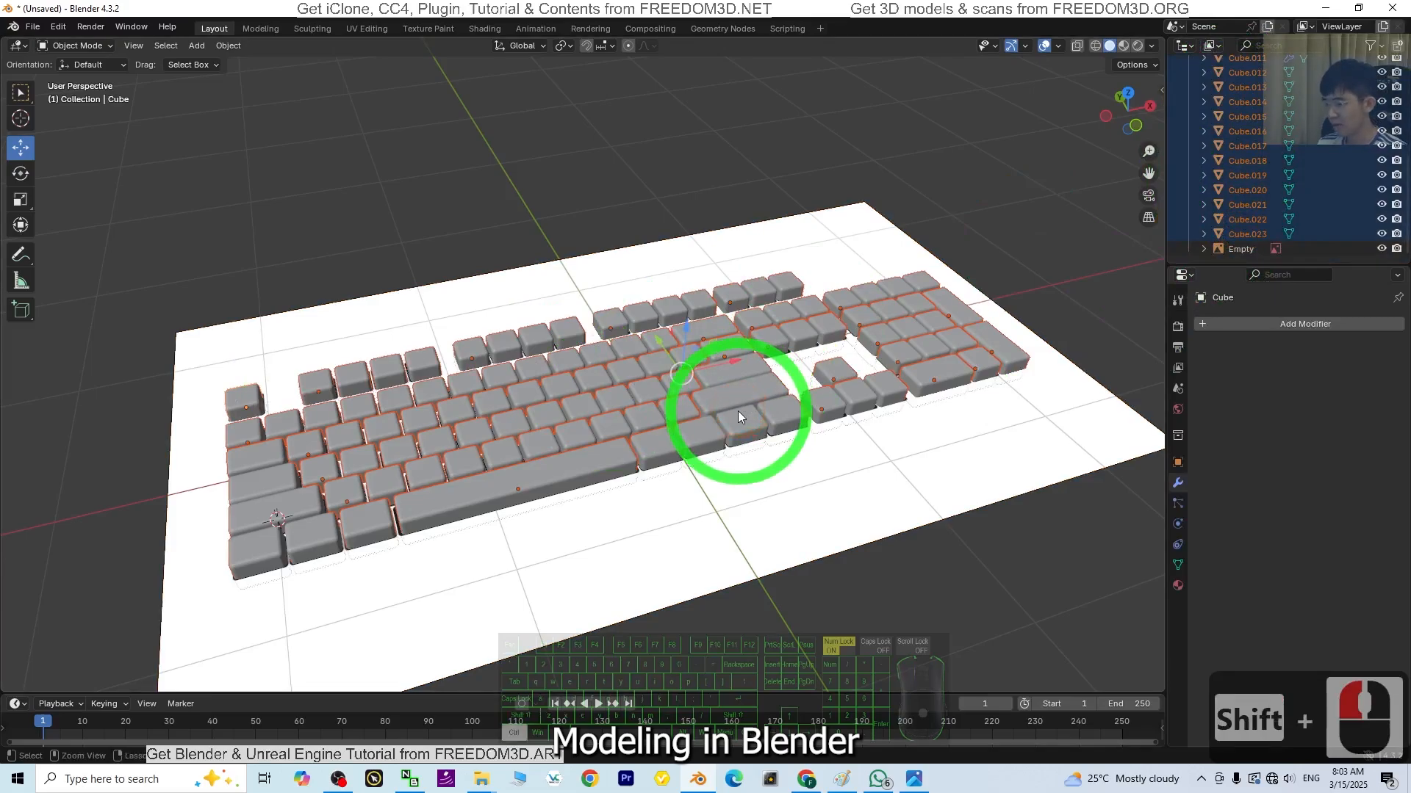
key("ctrl+j")
middle_click_drag(623, 429, 577, 438)
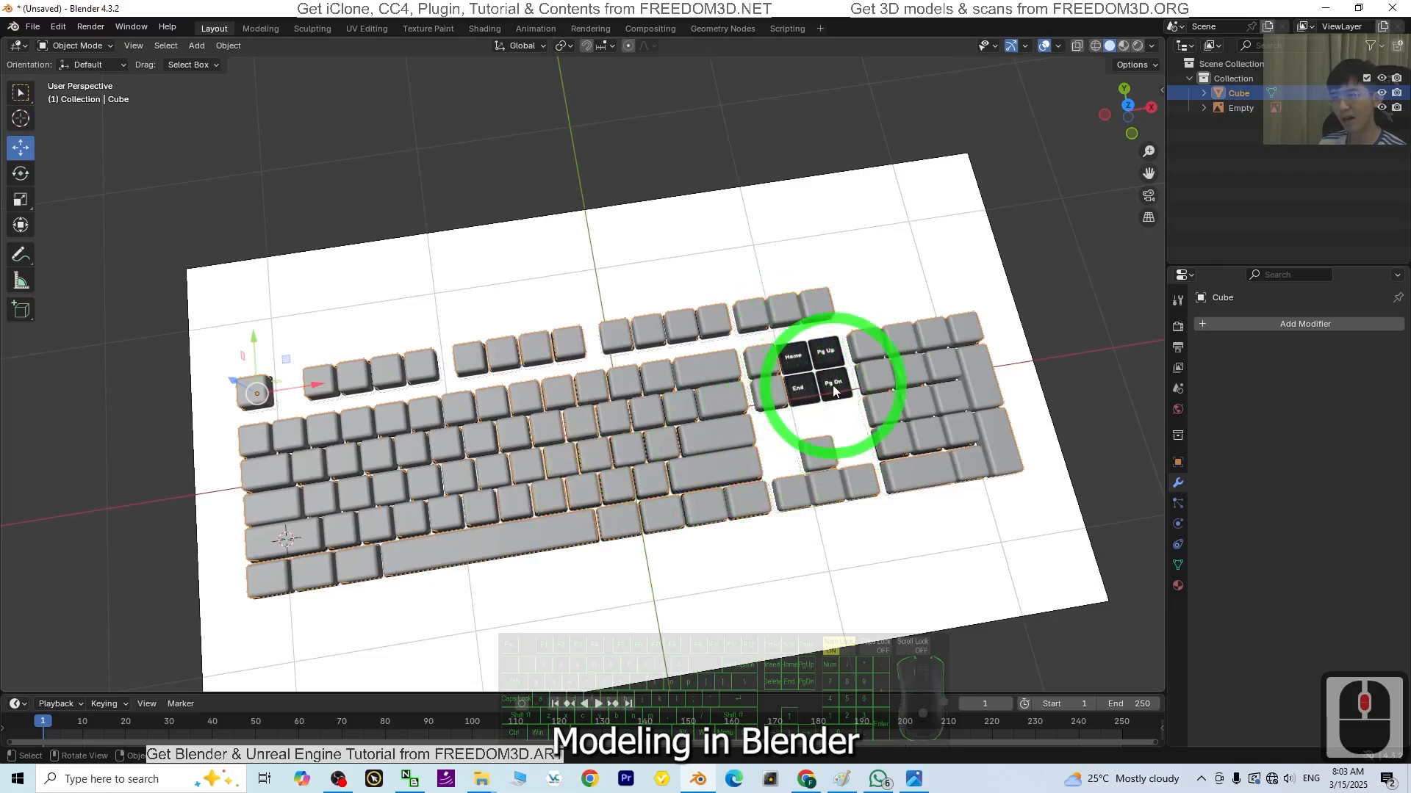
key("ctrl+z")
key("ctrl+z")
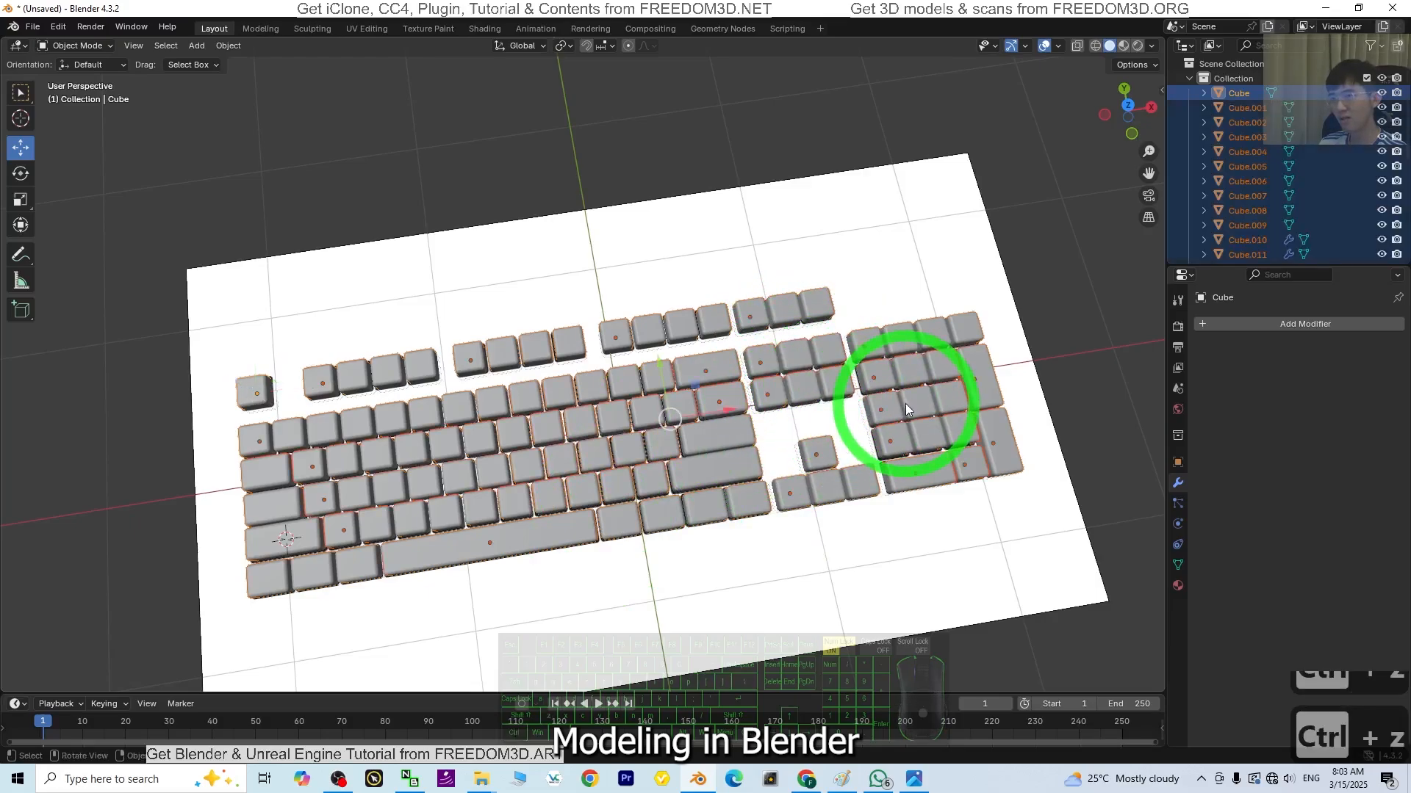
Step: Apply the Array modifiers on the two three-key navigation rows above the arrow keys, Cube.010 and Cube.011
left_click(781, 363)
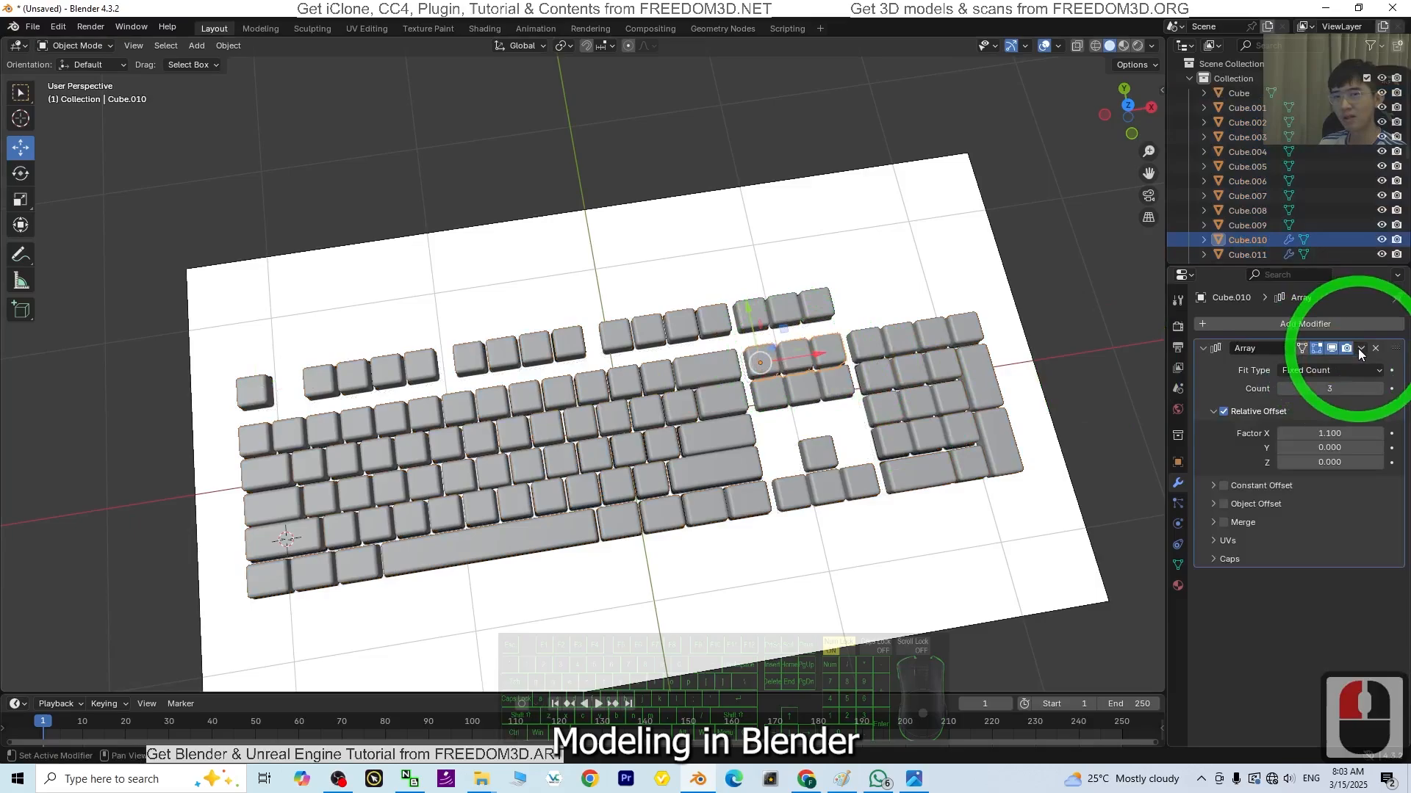
right_click(1288, 351)
left_click(1285, 363)
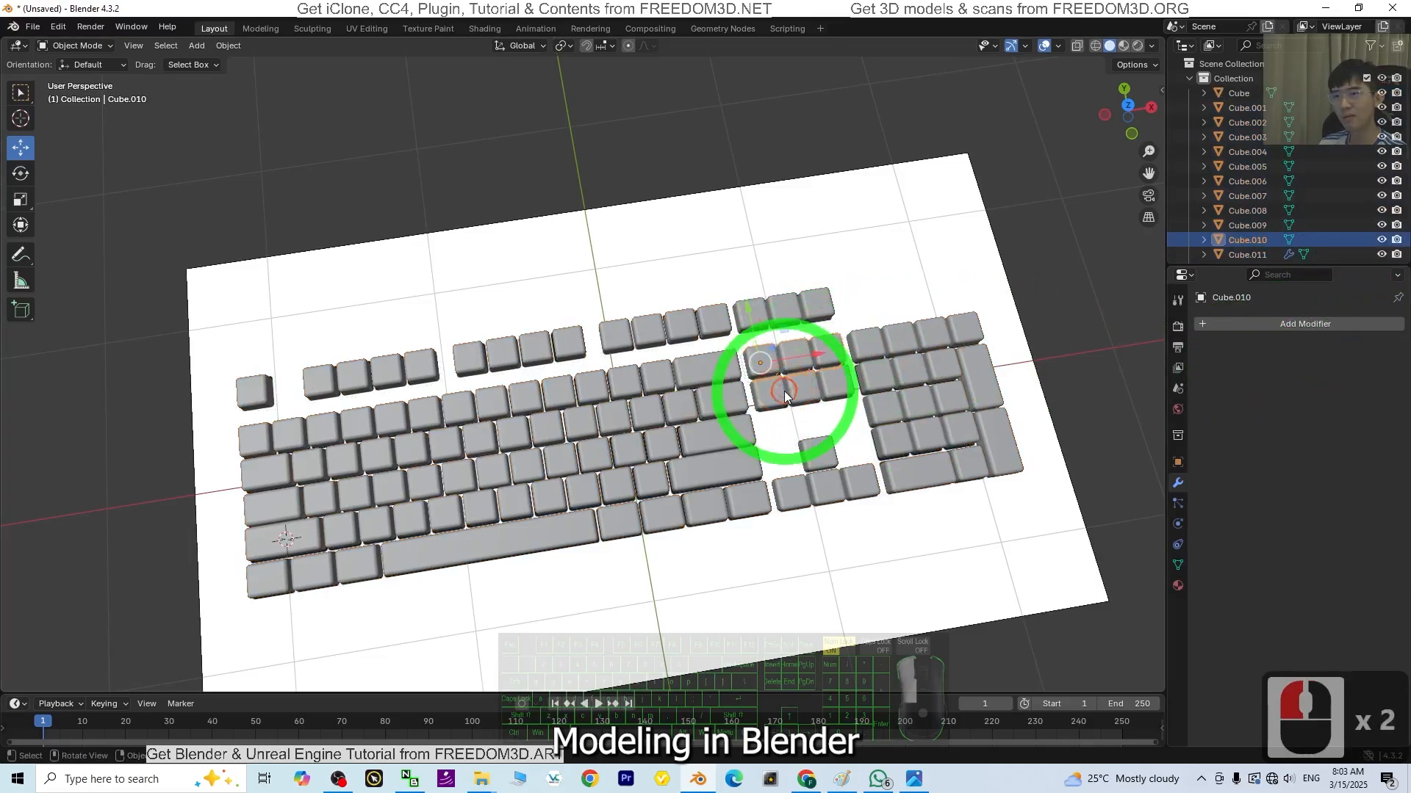
left_click(785, 397)
left_click(1375, 328)
left_click(1276, 363)
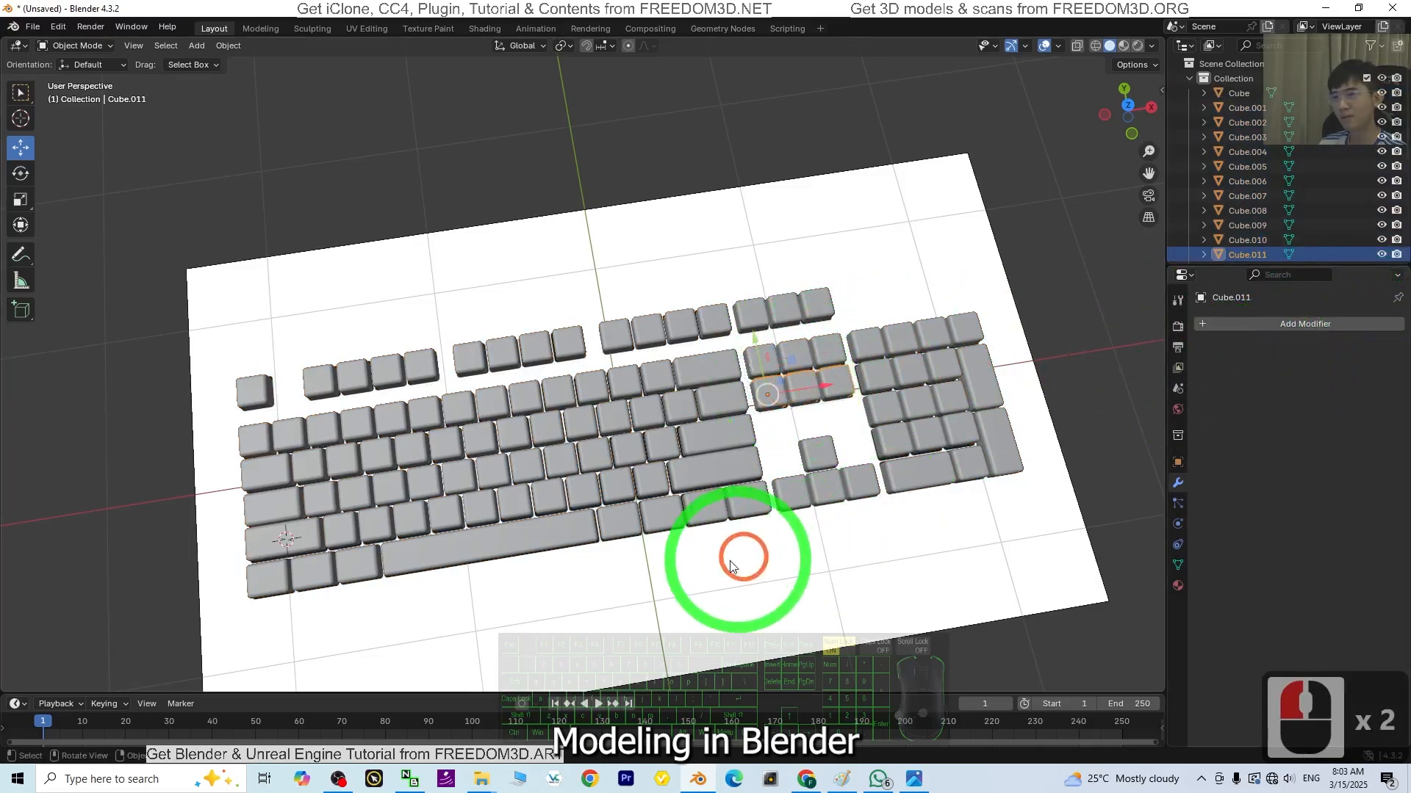
Step: Select all keycap objects from Cube to Cube.023, without the reference image, and join them into one object
left_click(549, 338)
left_click(1235, 94)
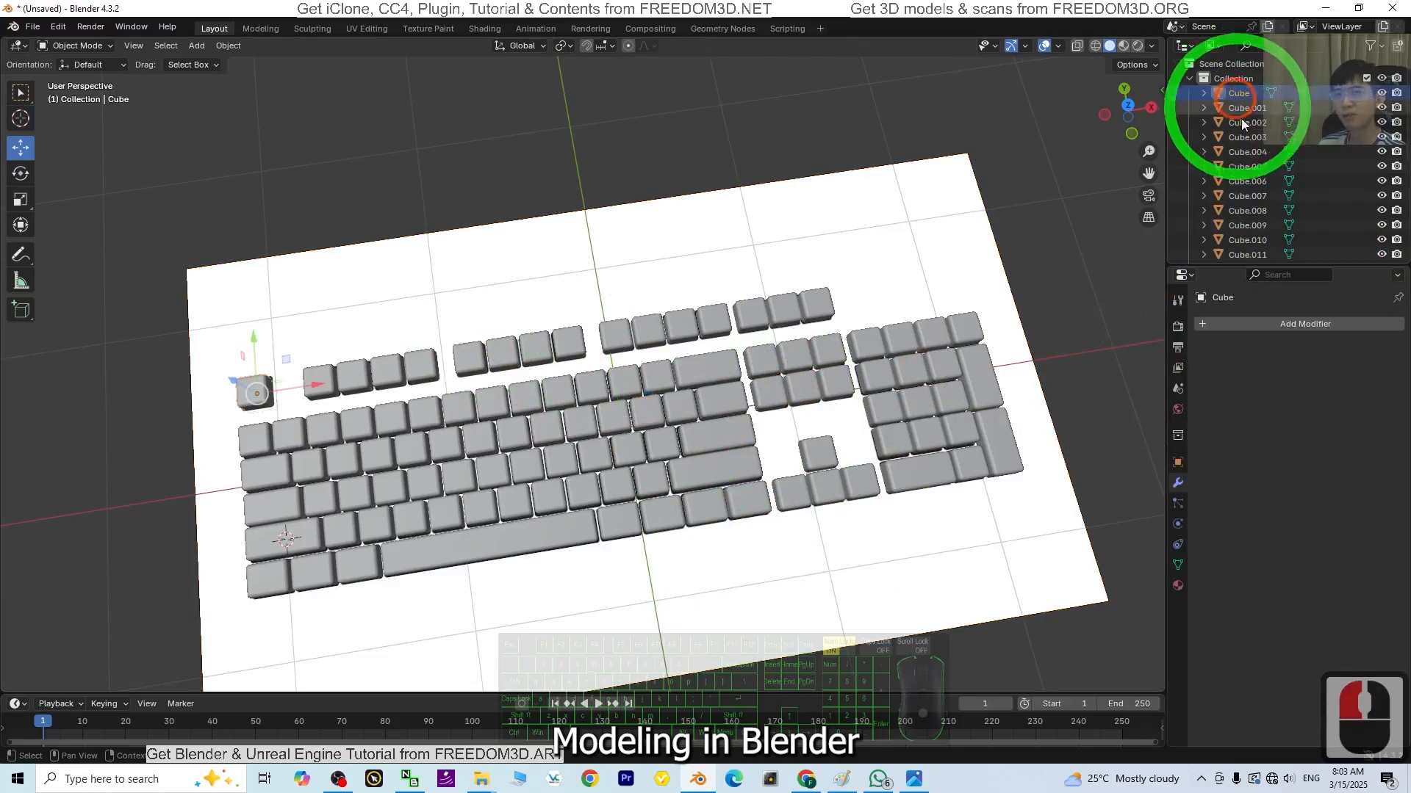
scroll(1246, 178, "down", 12)
left_click(1247, 233, "shift")
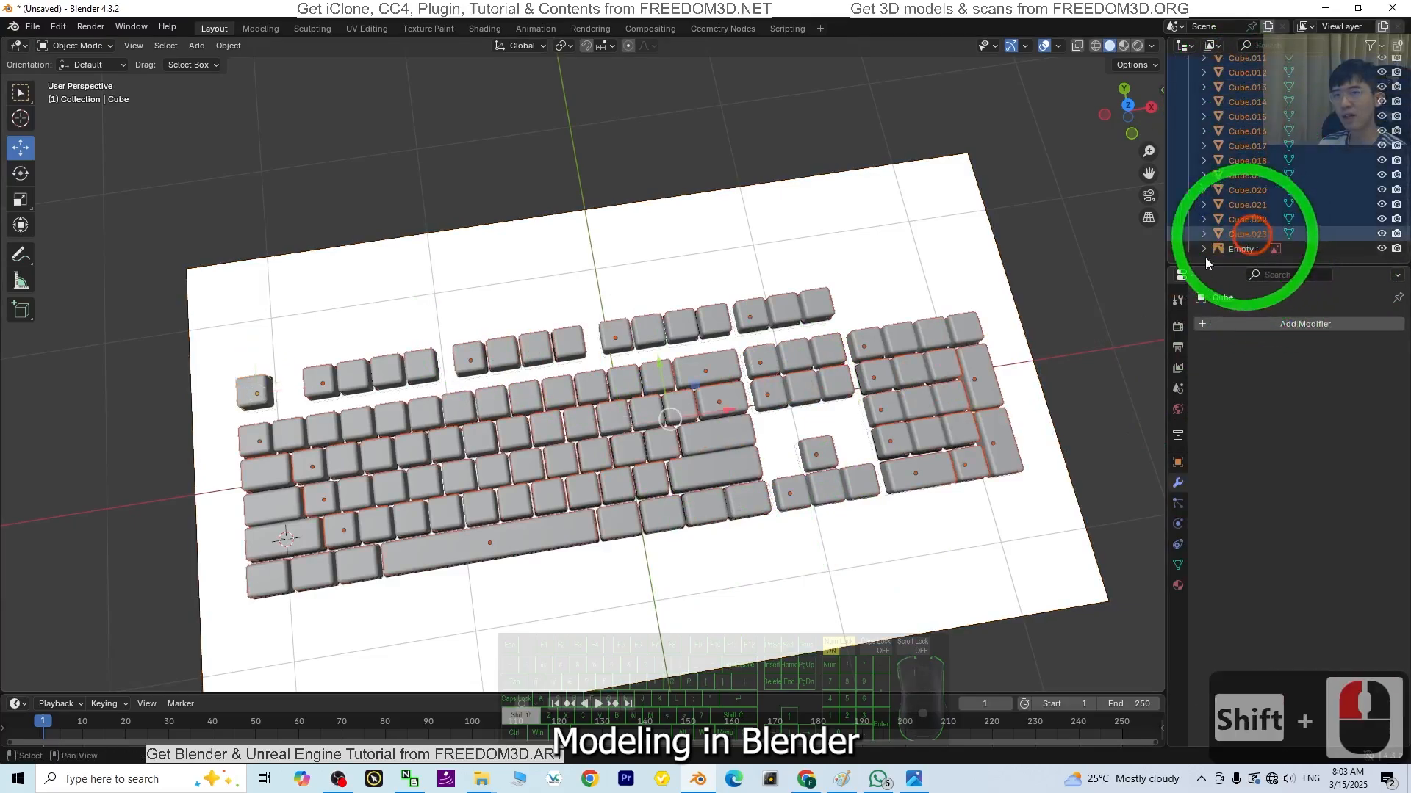
left_click(713, 412, "shift")
key("ctrl+j")
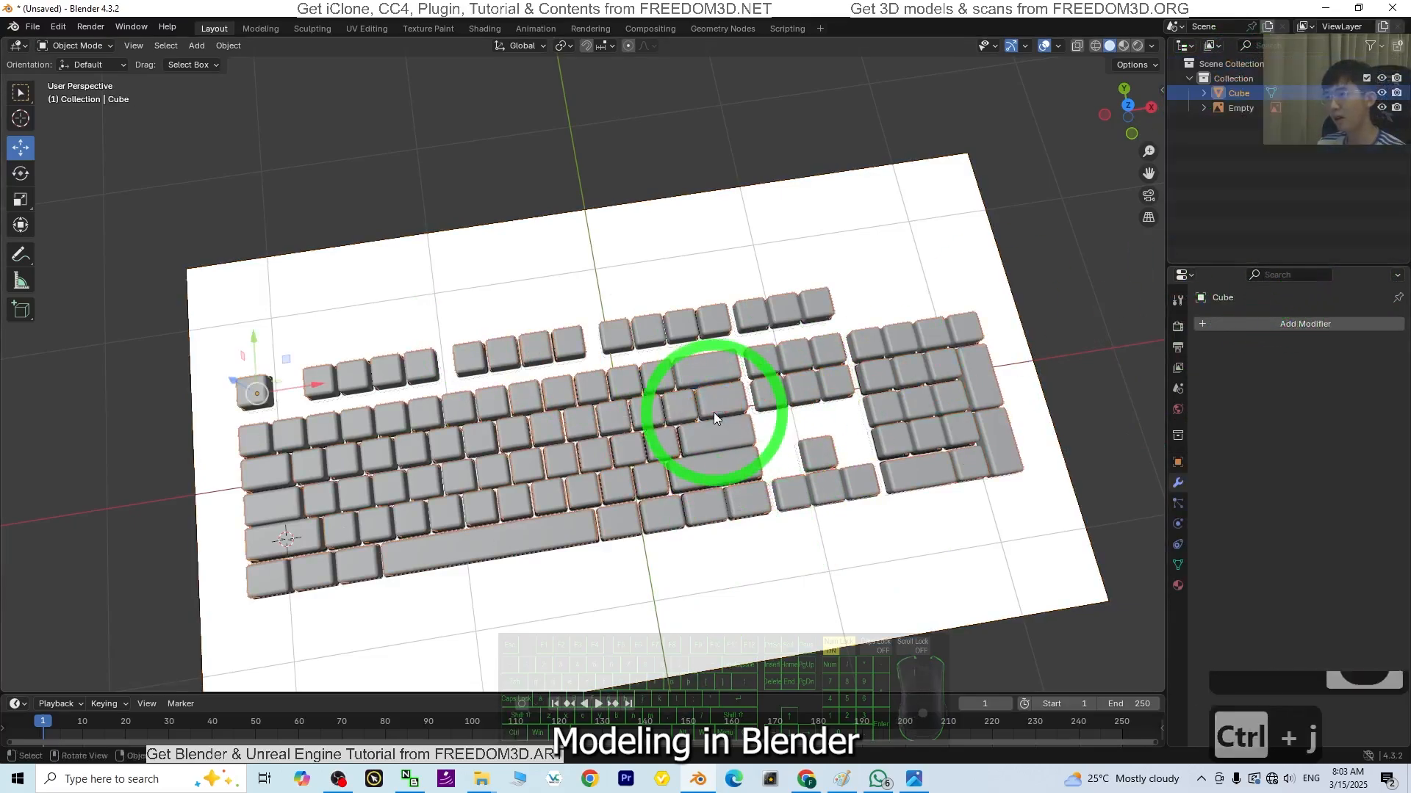
middle_click_drag(699, 582, 520, 377)
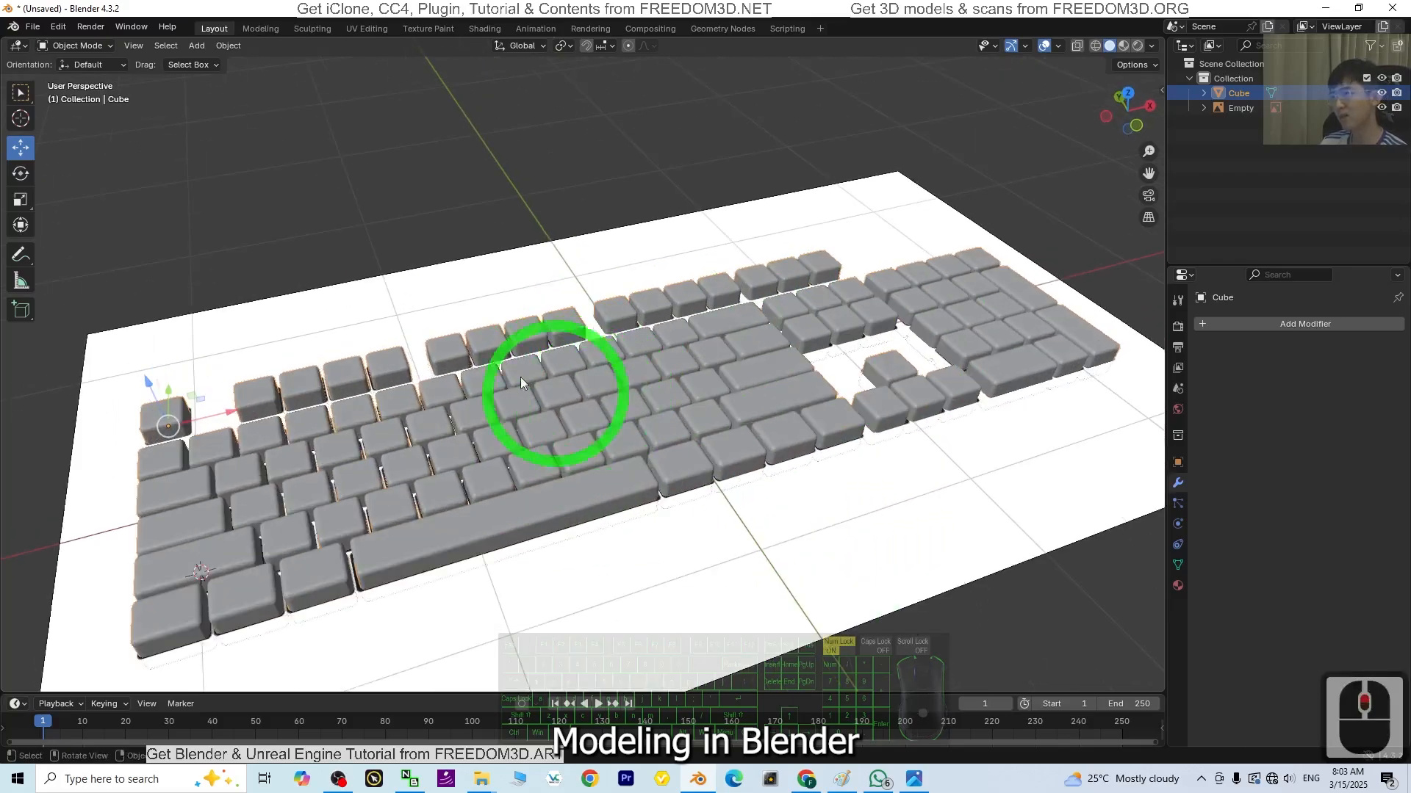
Step: Examine the joined keyboard mesh in Edit Mode, return to Object Mode and check how its keys are selected
left_click(100, 48)
left_click(74, 76)
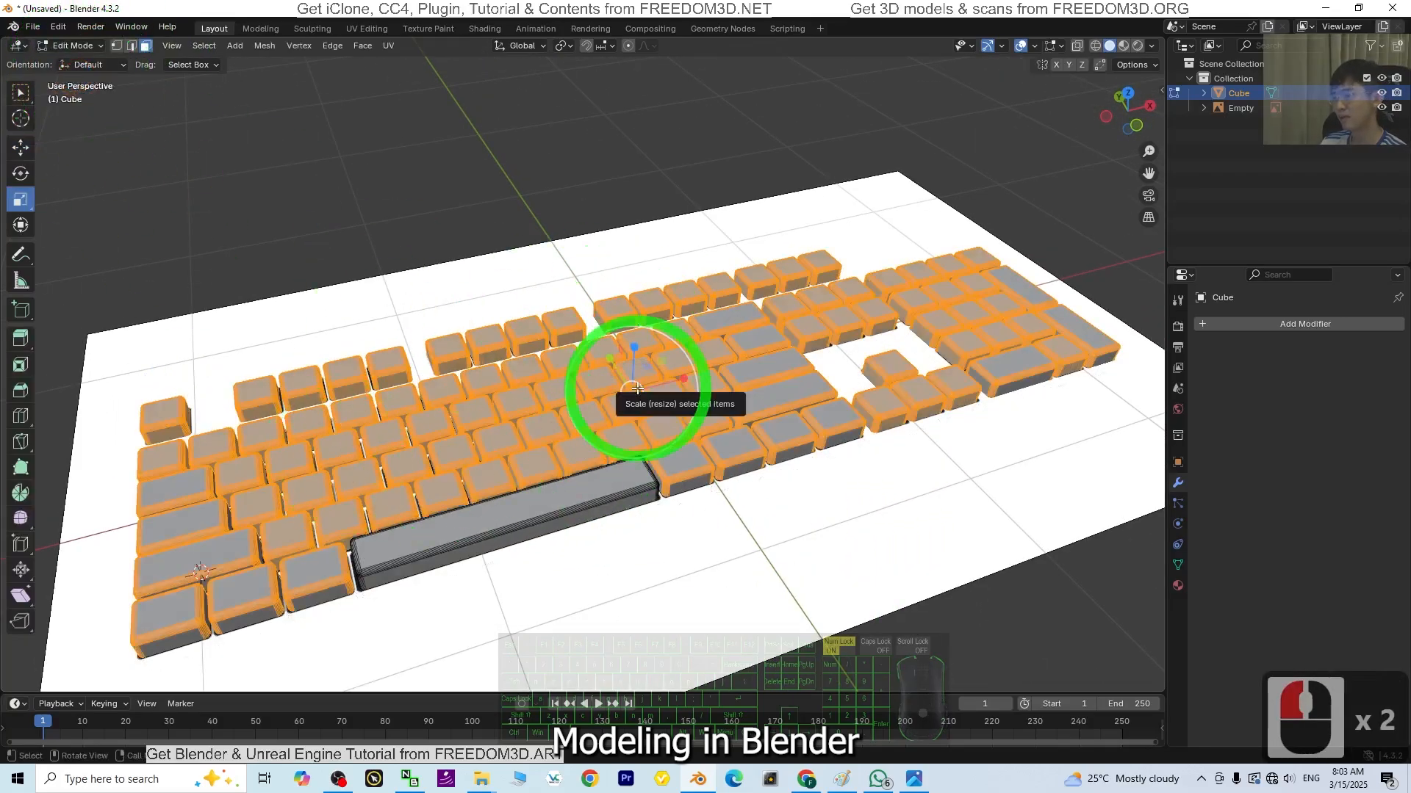
key("Escape")
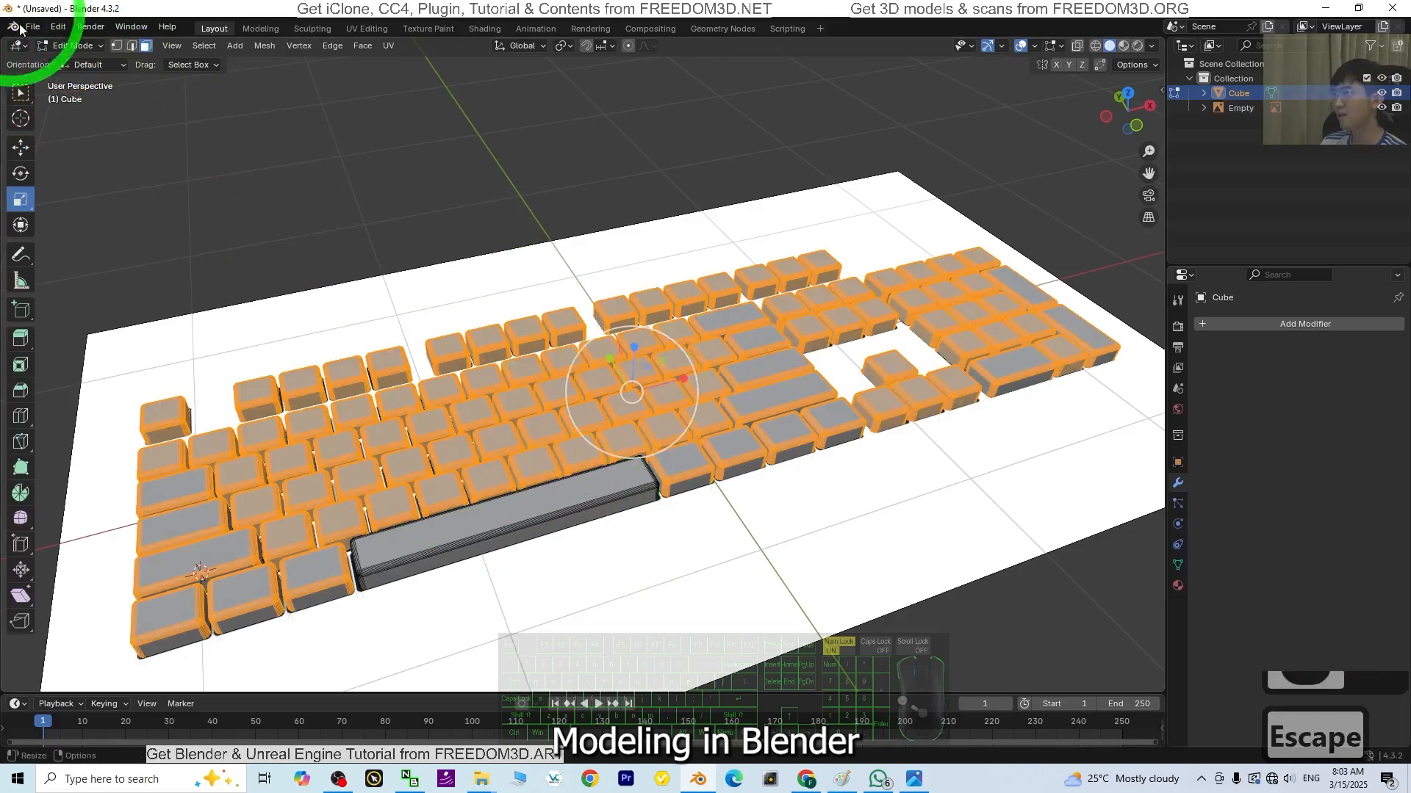
left_click(83, 47)
left_click(80, 62)
left_click(427, 466)
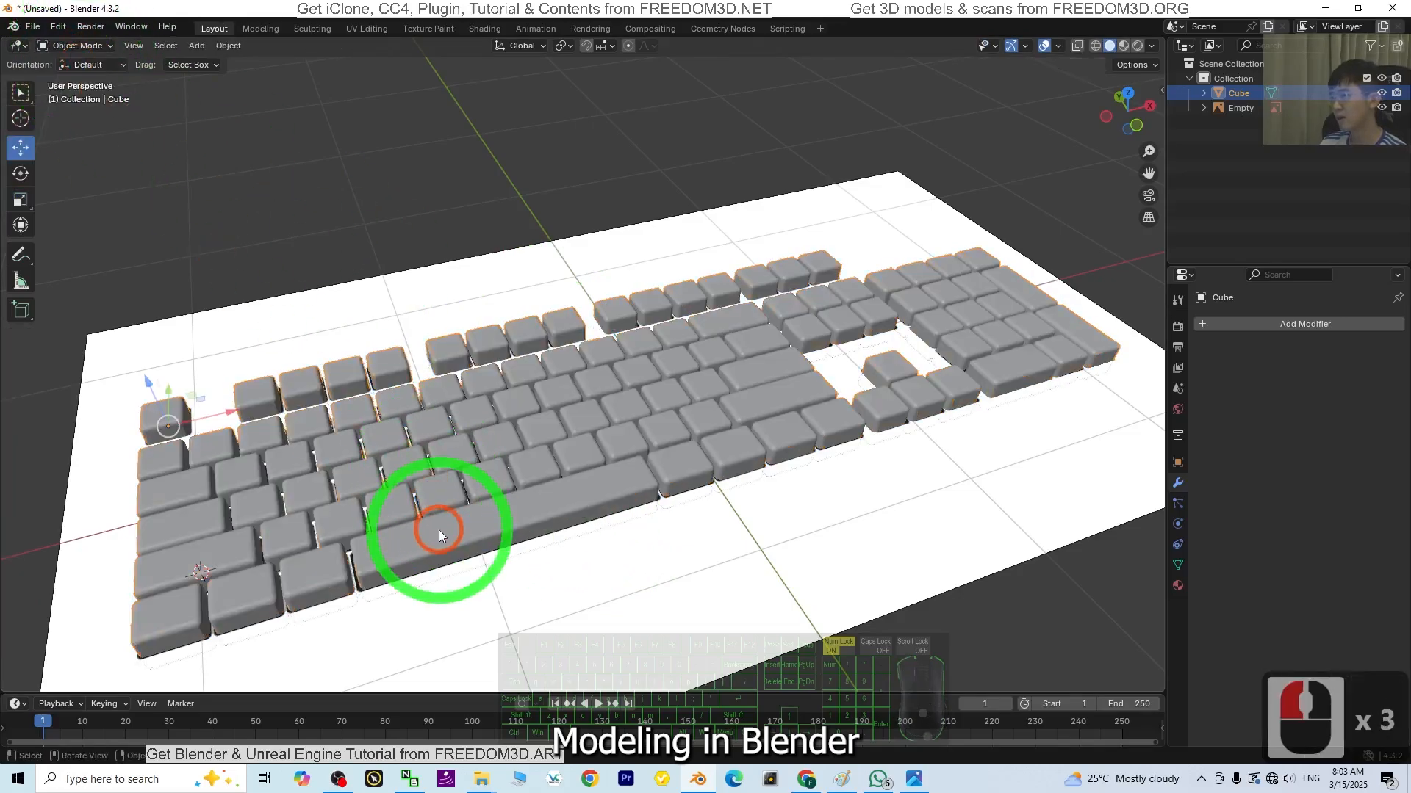
left_click(429, 554, "shift")
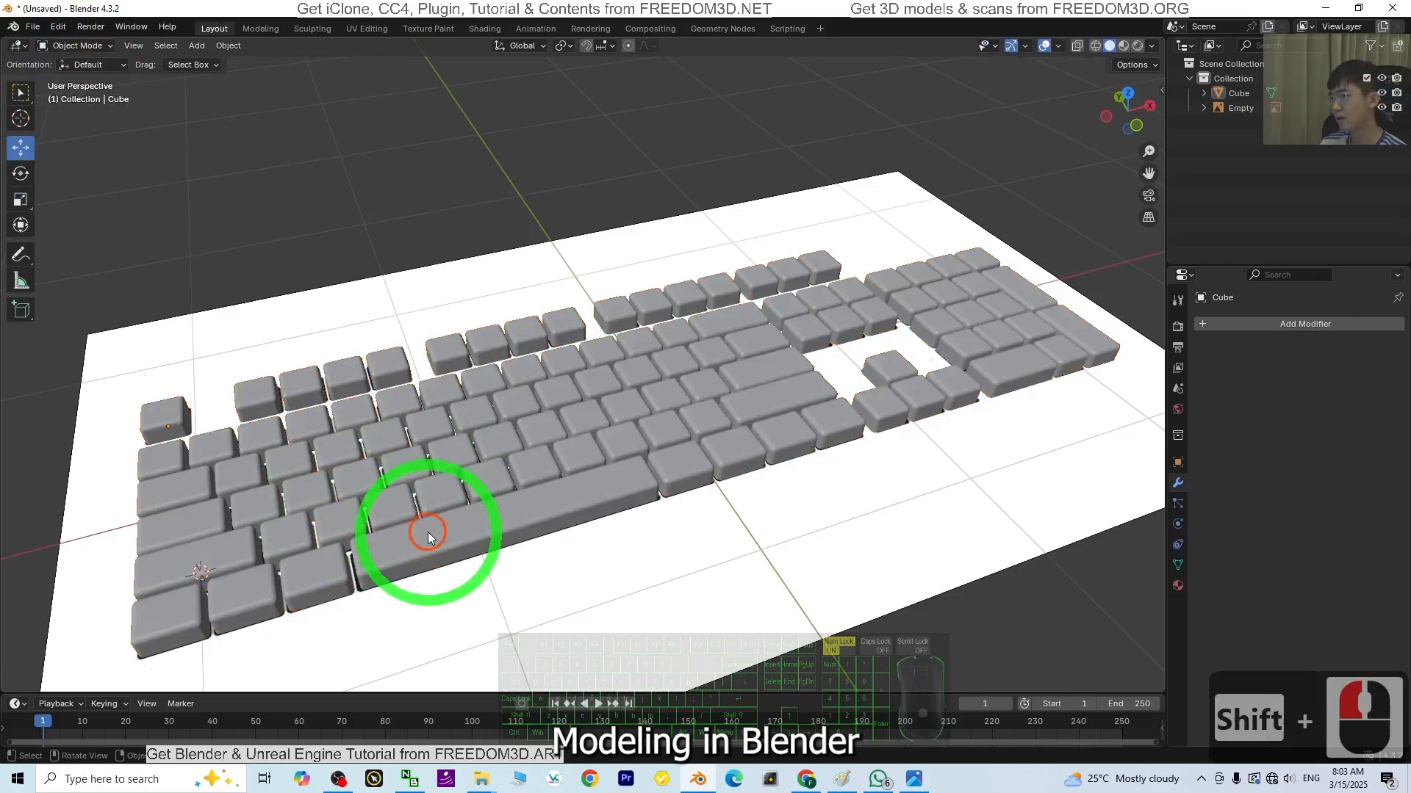
double_click(456, 538)
middle_click_drag(455, 538, 488, 506)
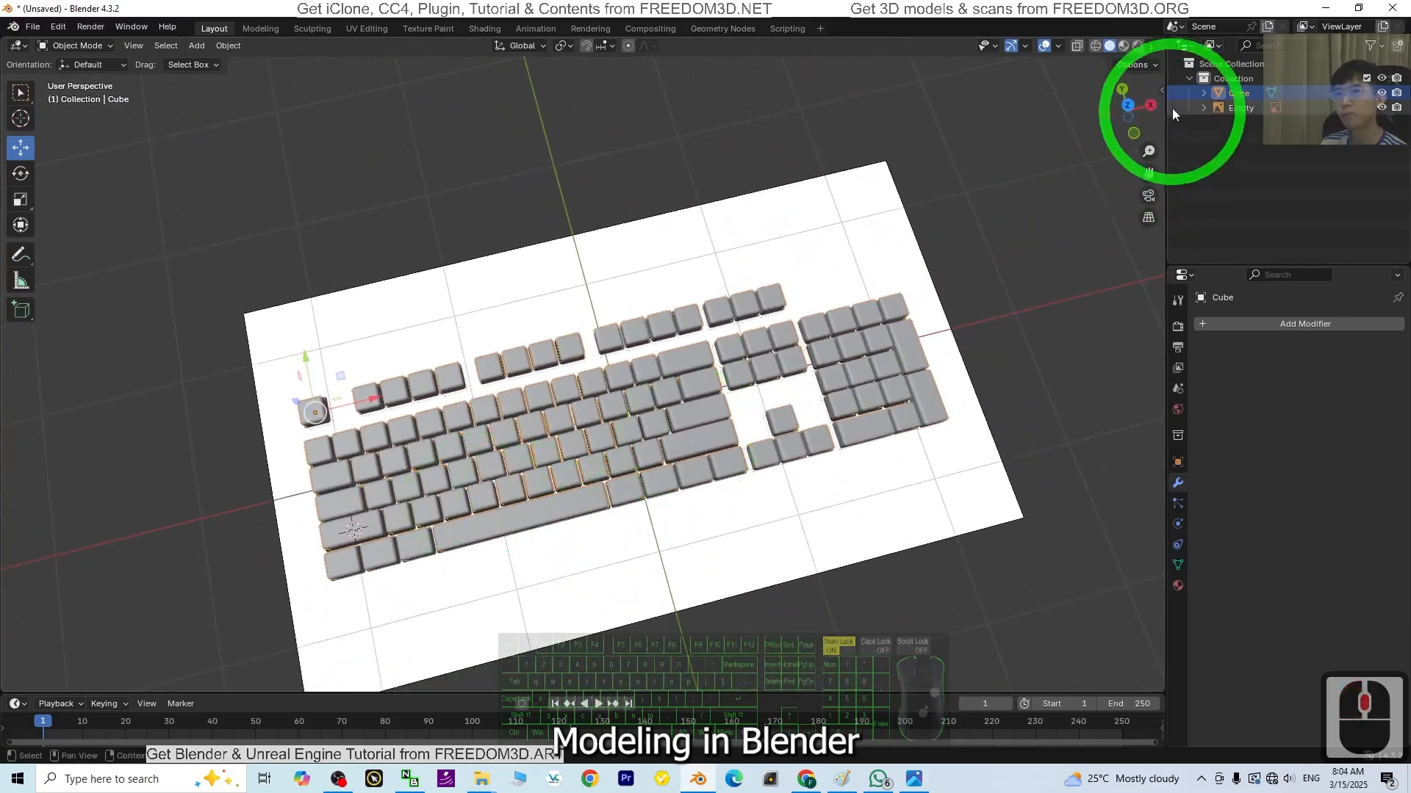
Step: In Edit Mode, select the whole keyboard mesh and separate it by loose parts into individual key objects
left_click(85, 46)
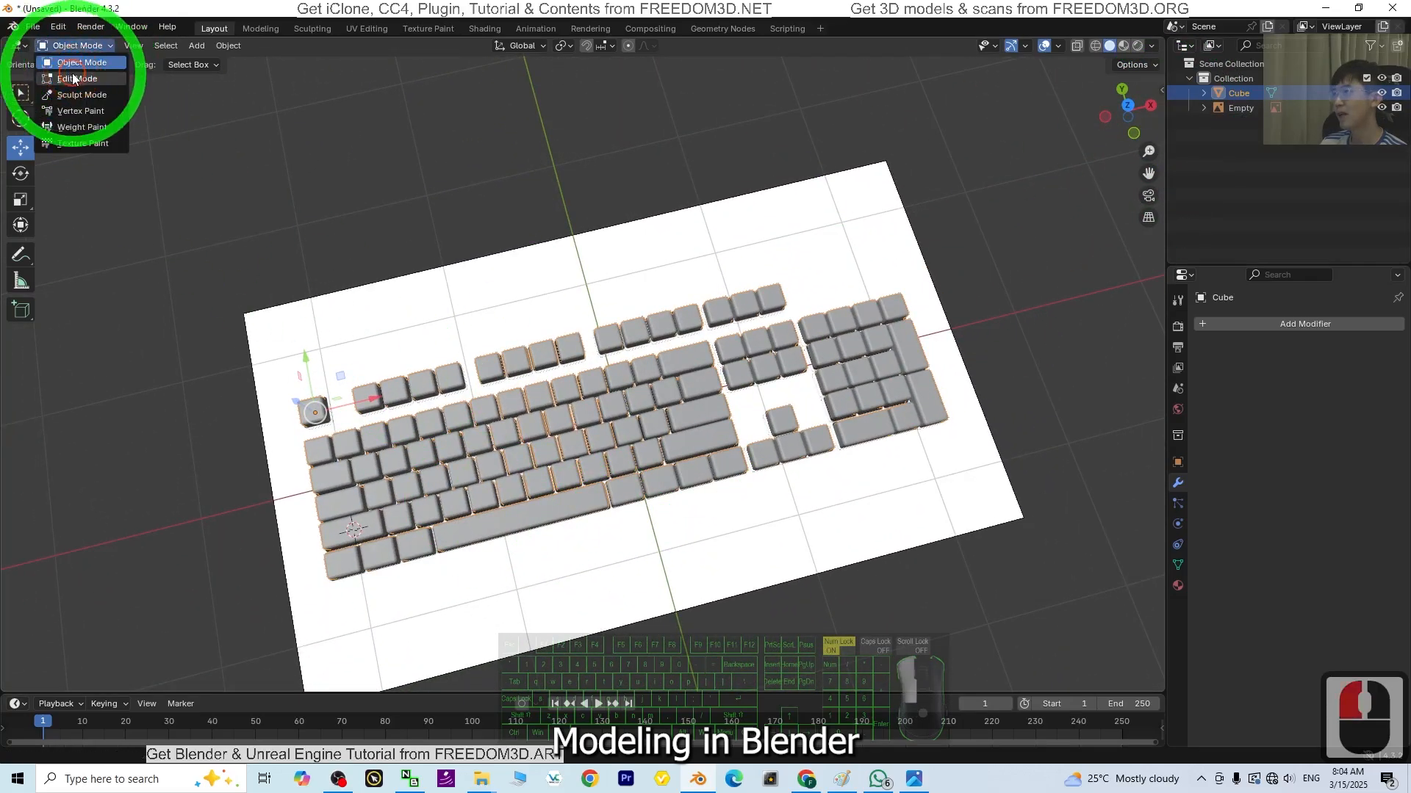
left_click(77, 66)
middle_click_drag(431, 607, 433, 449)
right_click(430, 438)
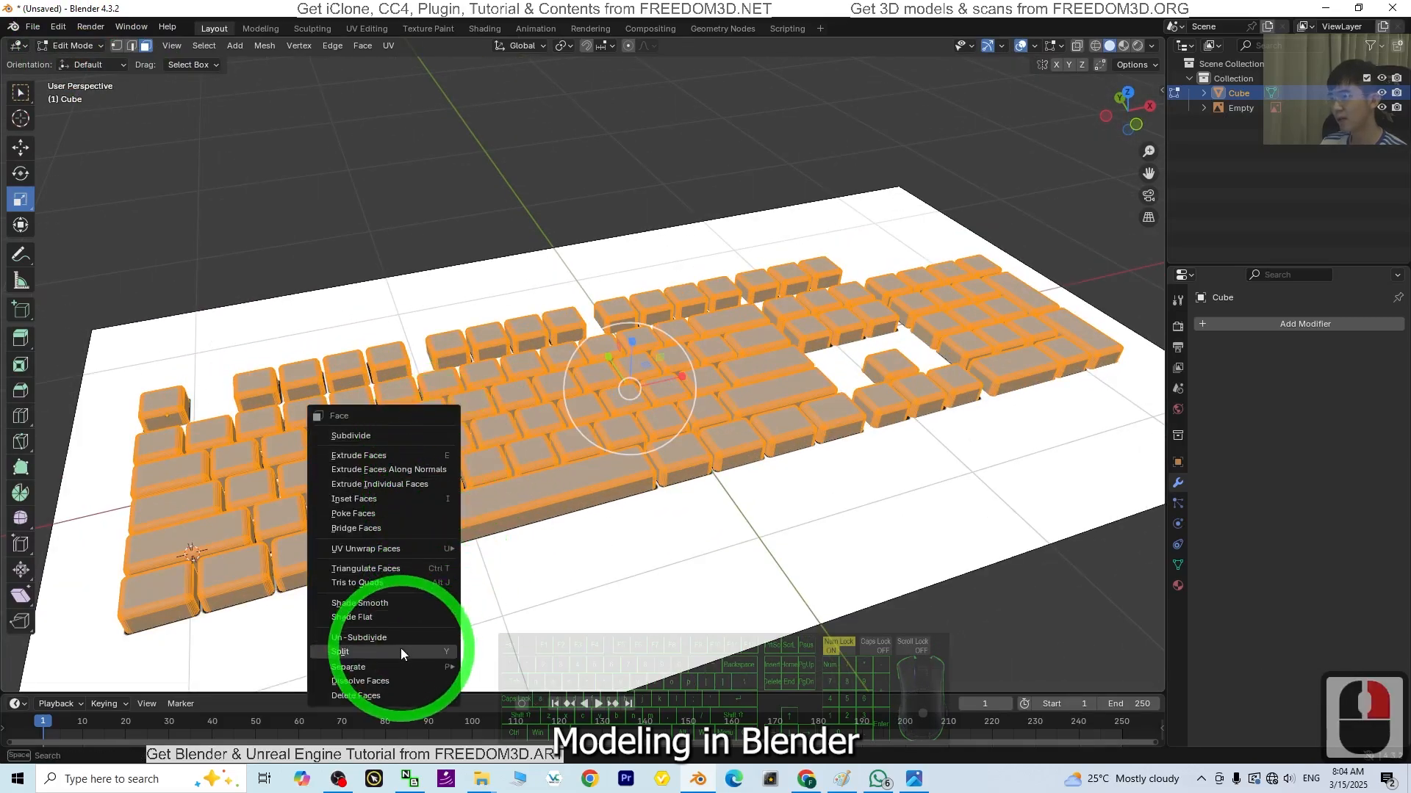
mouse_move(377, 666)
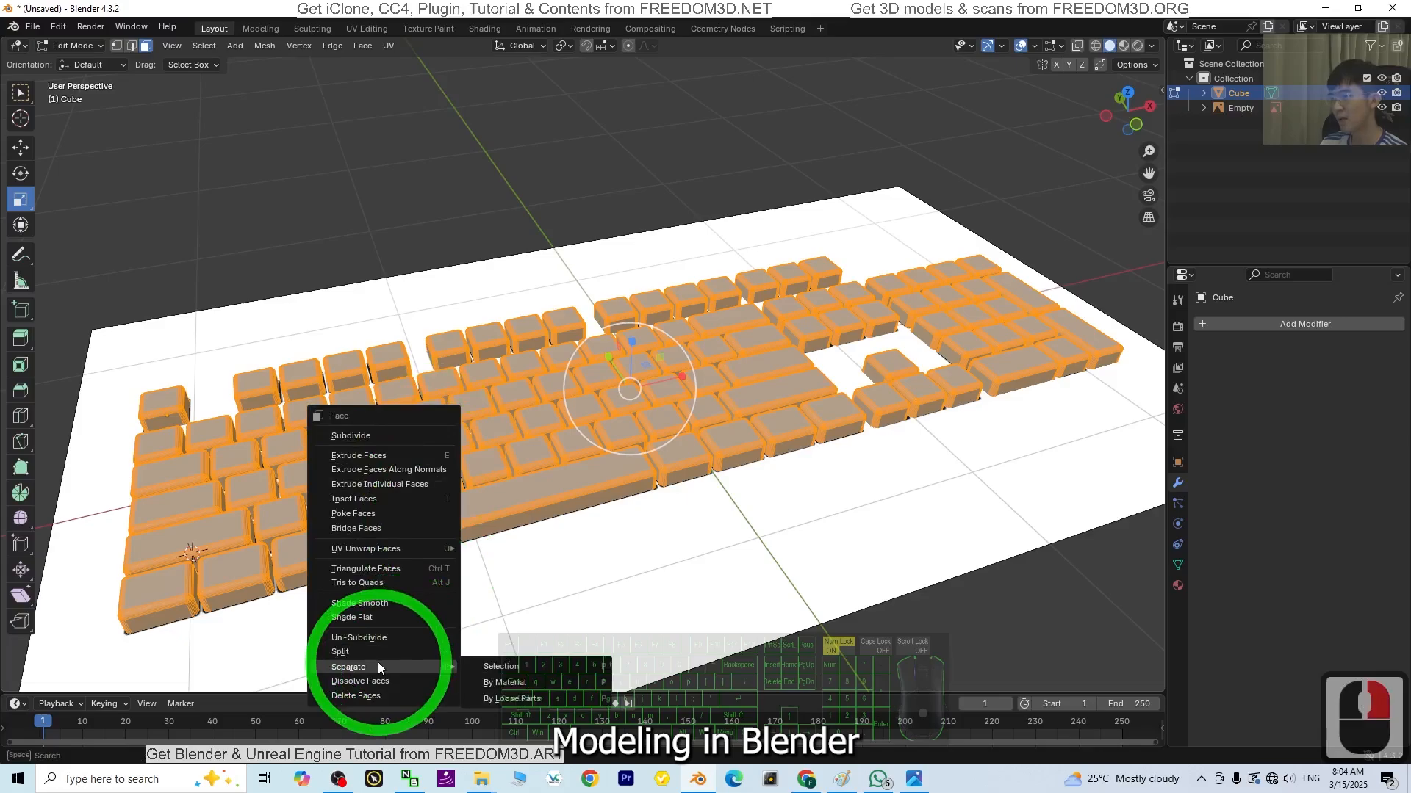
left_click(510, 698)
scroll(1287, 180, "down", 20)
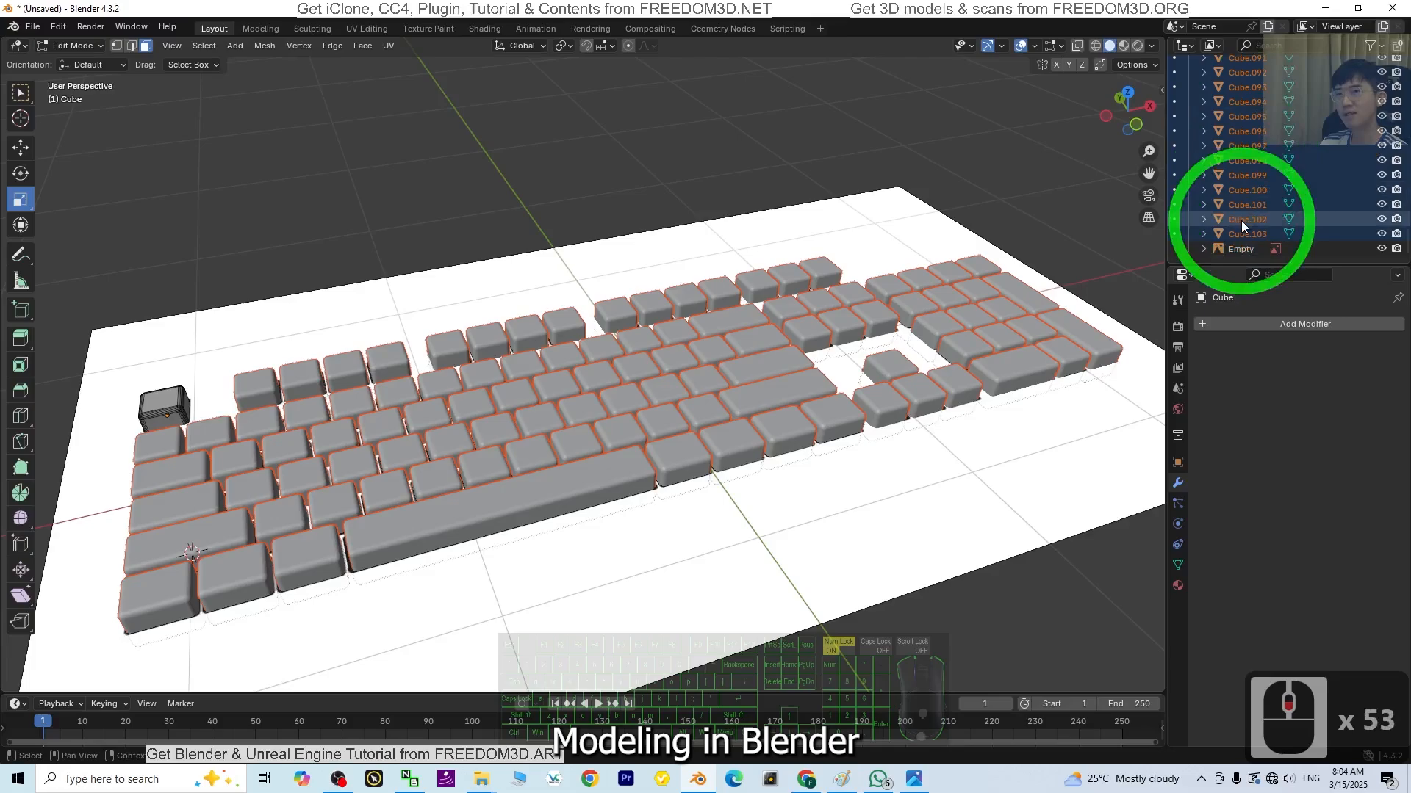
Step: Select the remaining Cube object's whole mesh and return to Object Mode
scroll(1246, 197, "up", 20)
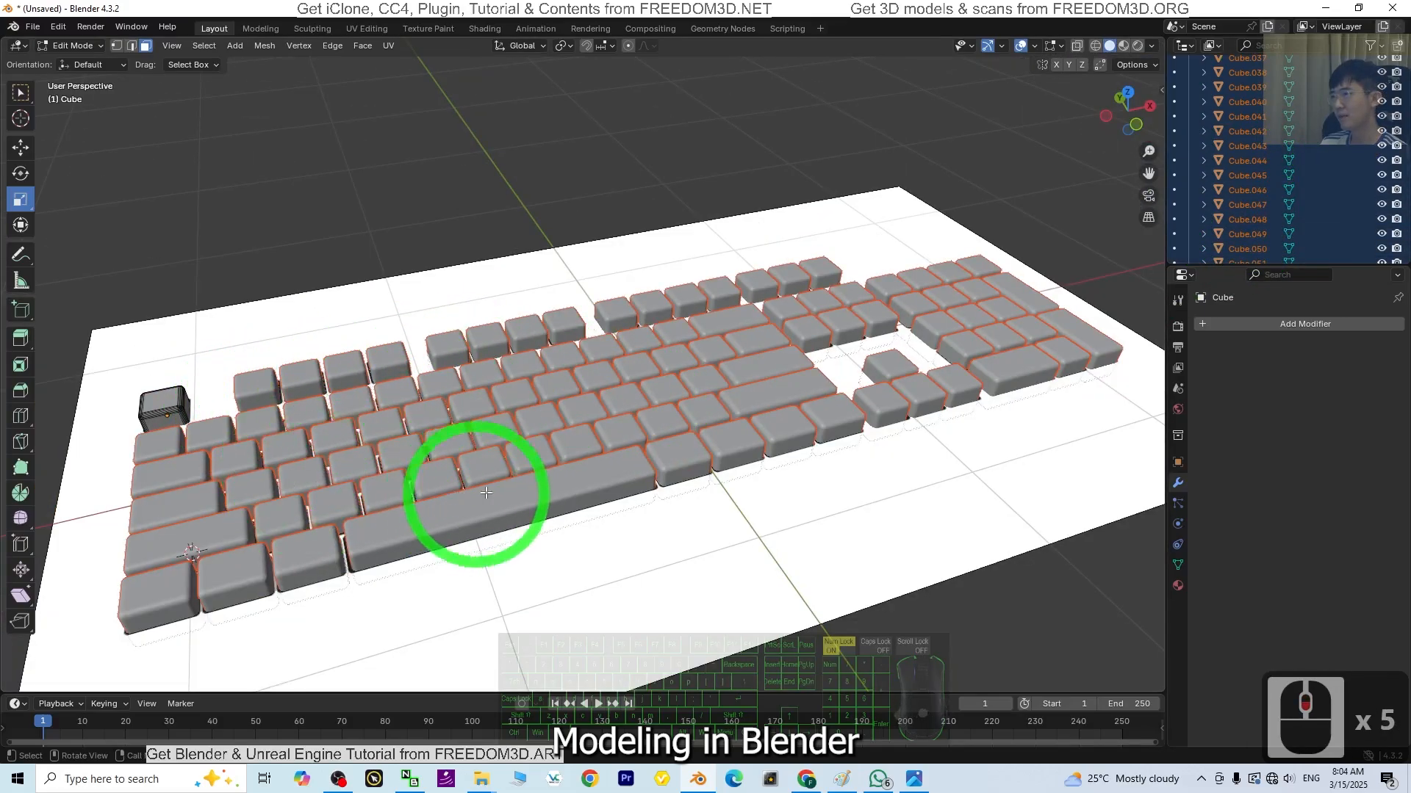
key("a")
left_click(74, 45)
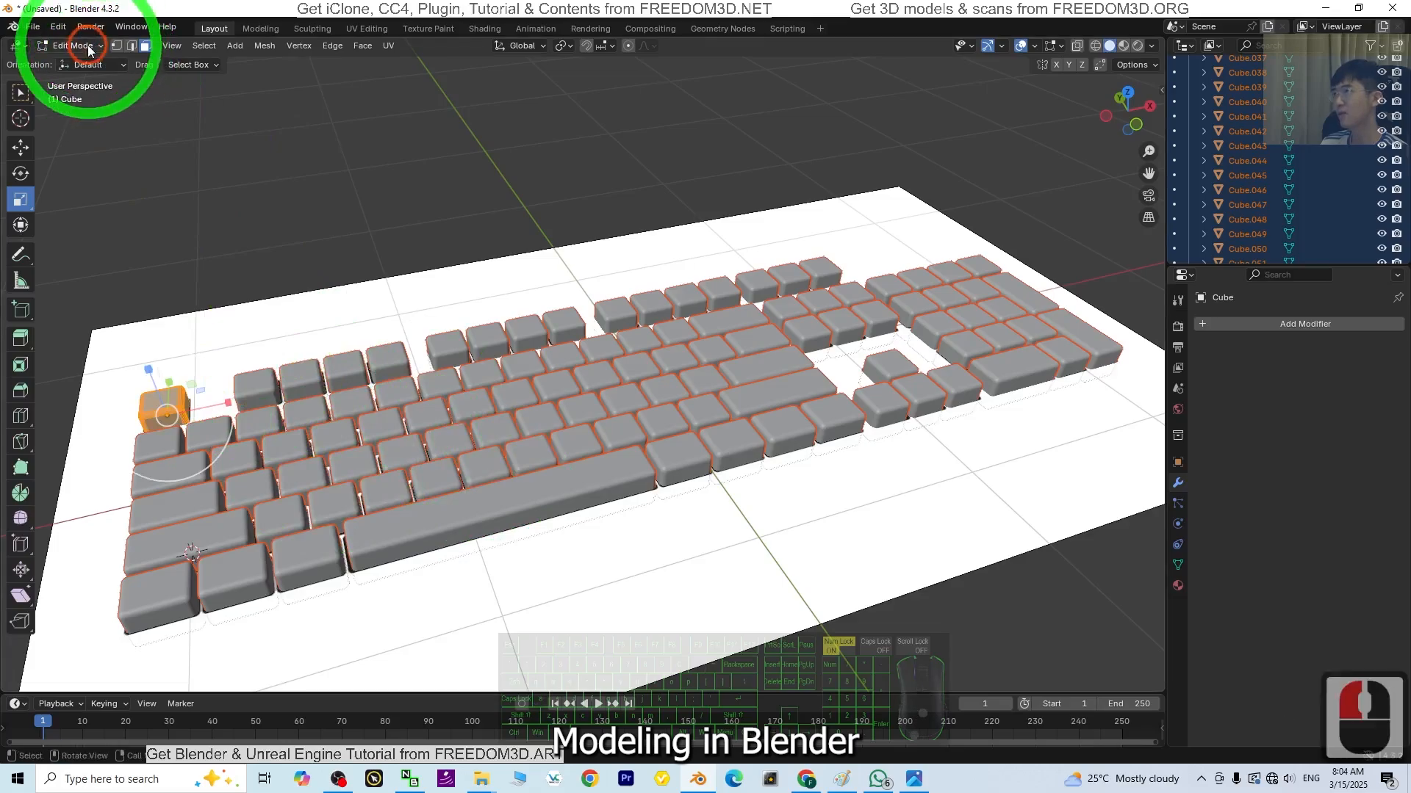
left_click(70, 59)
Step: Select several individual keys in the main block and the arrow cluster to check that each is a separate object
left_click(522, 452)
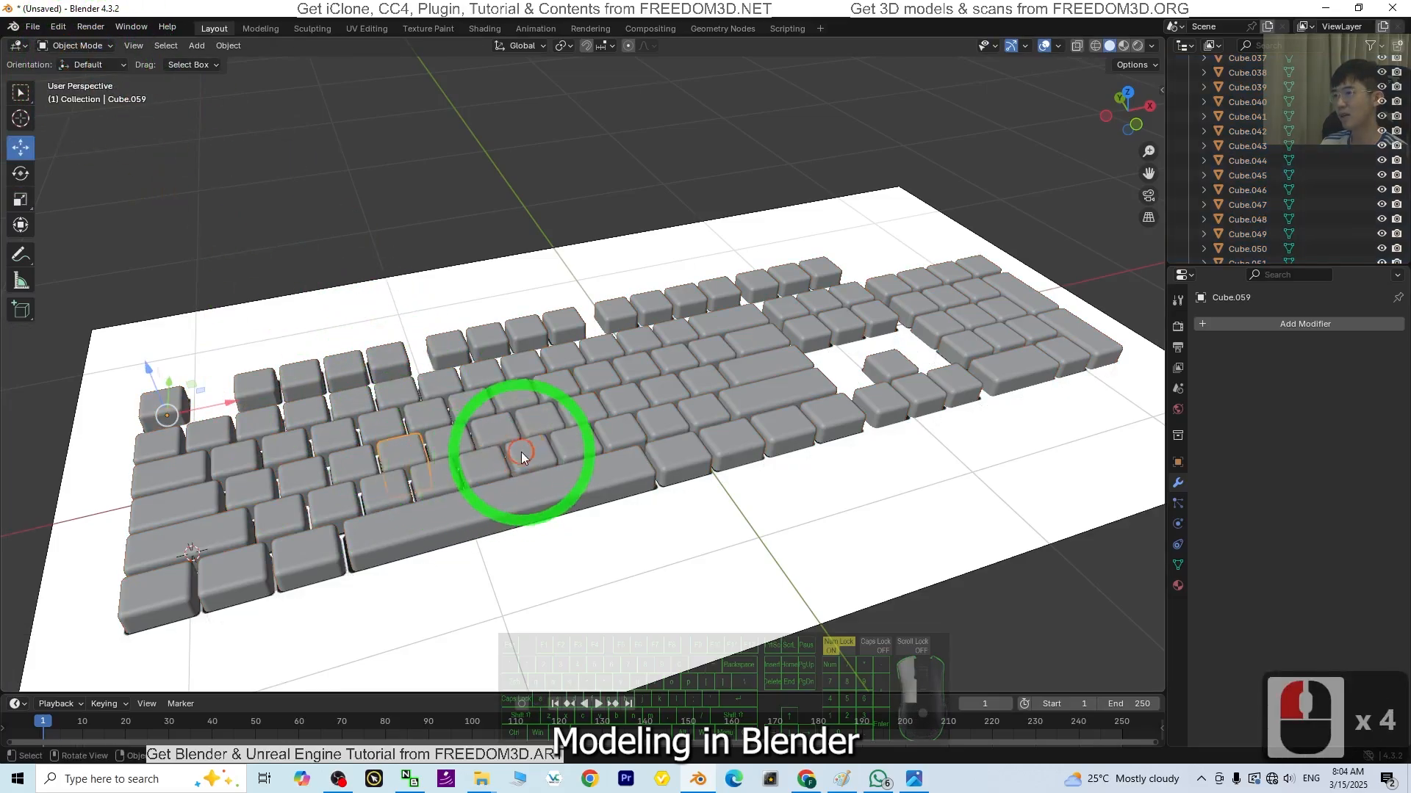
left_click(583, 418)
left_click(681, 388)
left_click(906, 351)
left_click(907, 359)
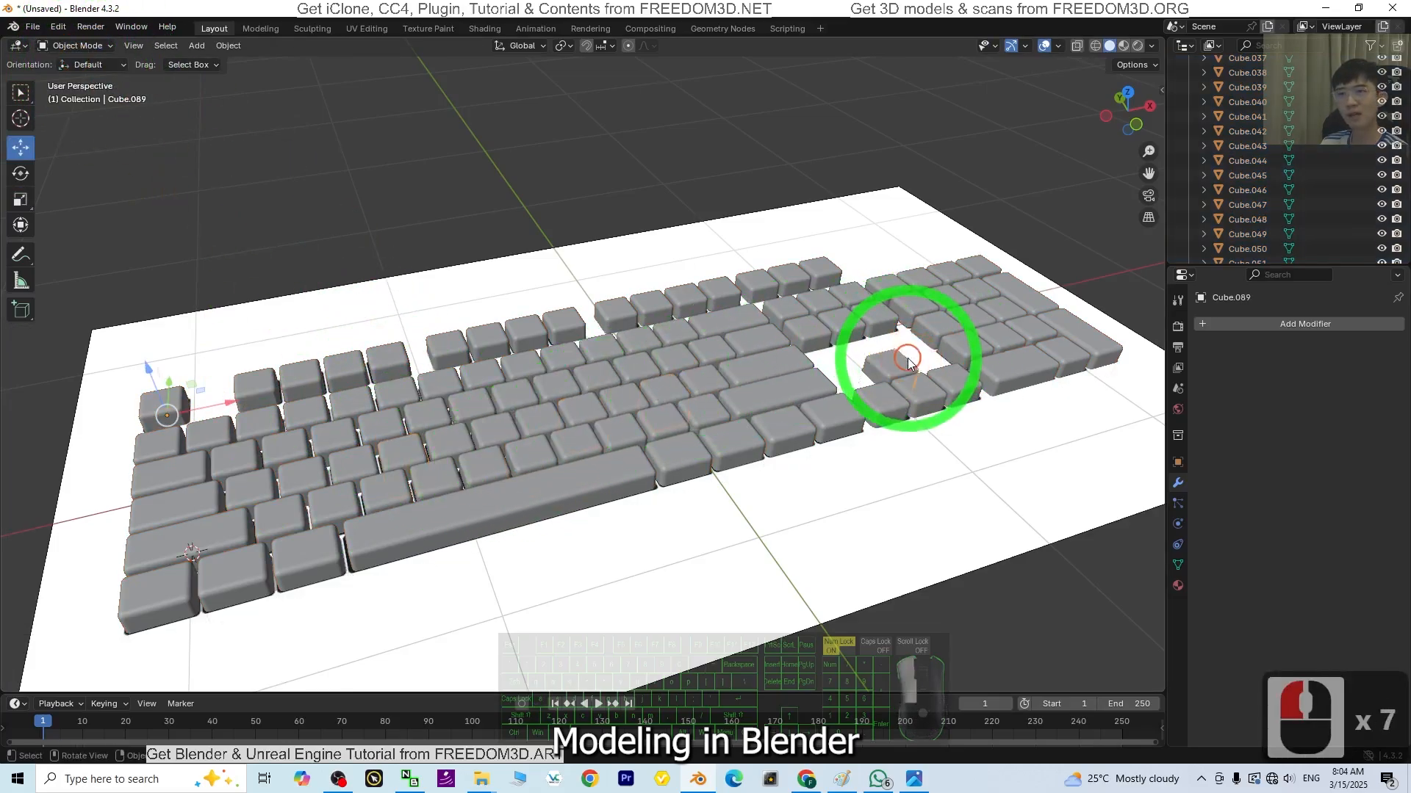
left_click(907, 367)
scroll(881, 367, "down", 2)
left_click(813, 379)
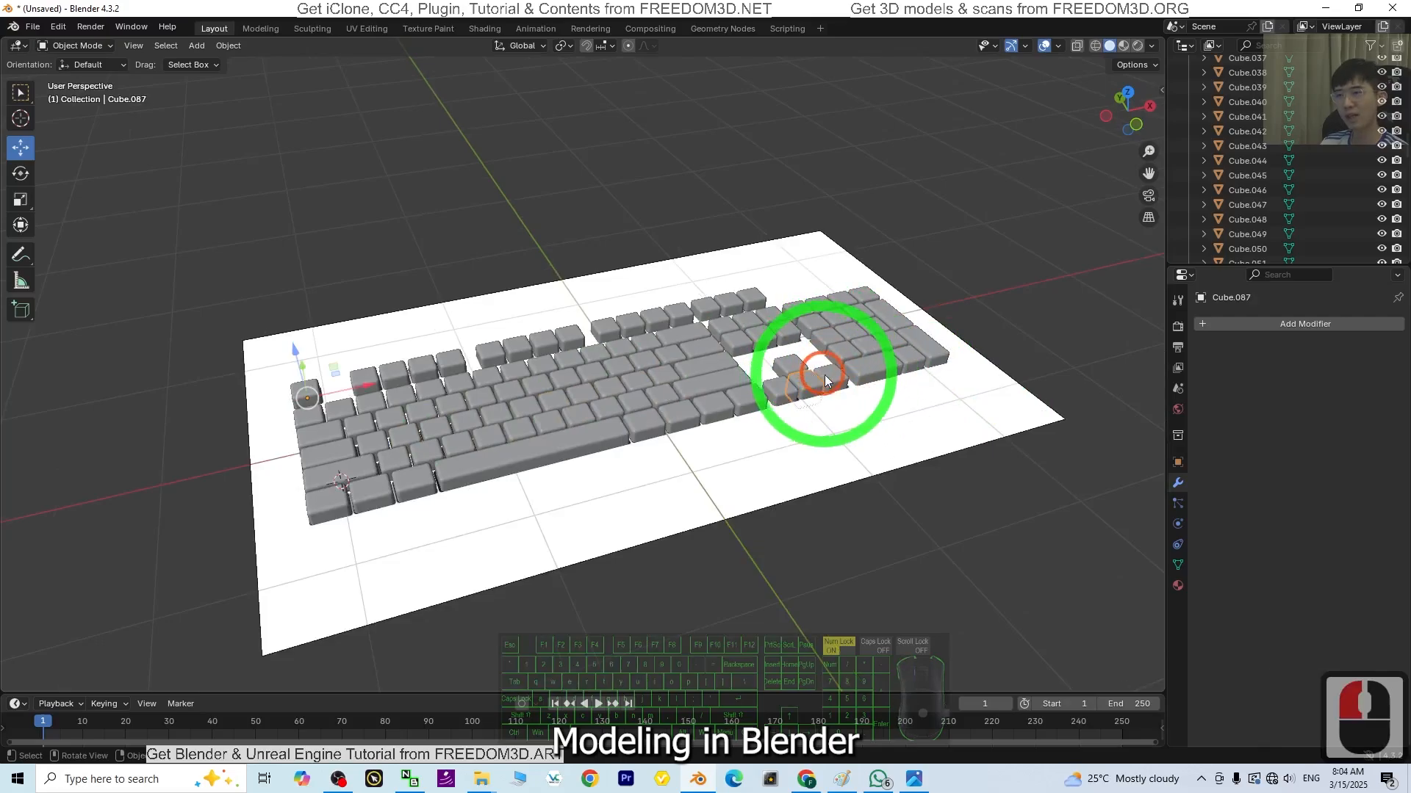
left_click(831, 375)
middle_click_drag(579, 391, 584, 404)
scroll(394, 488, "up", 3)
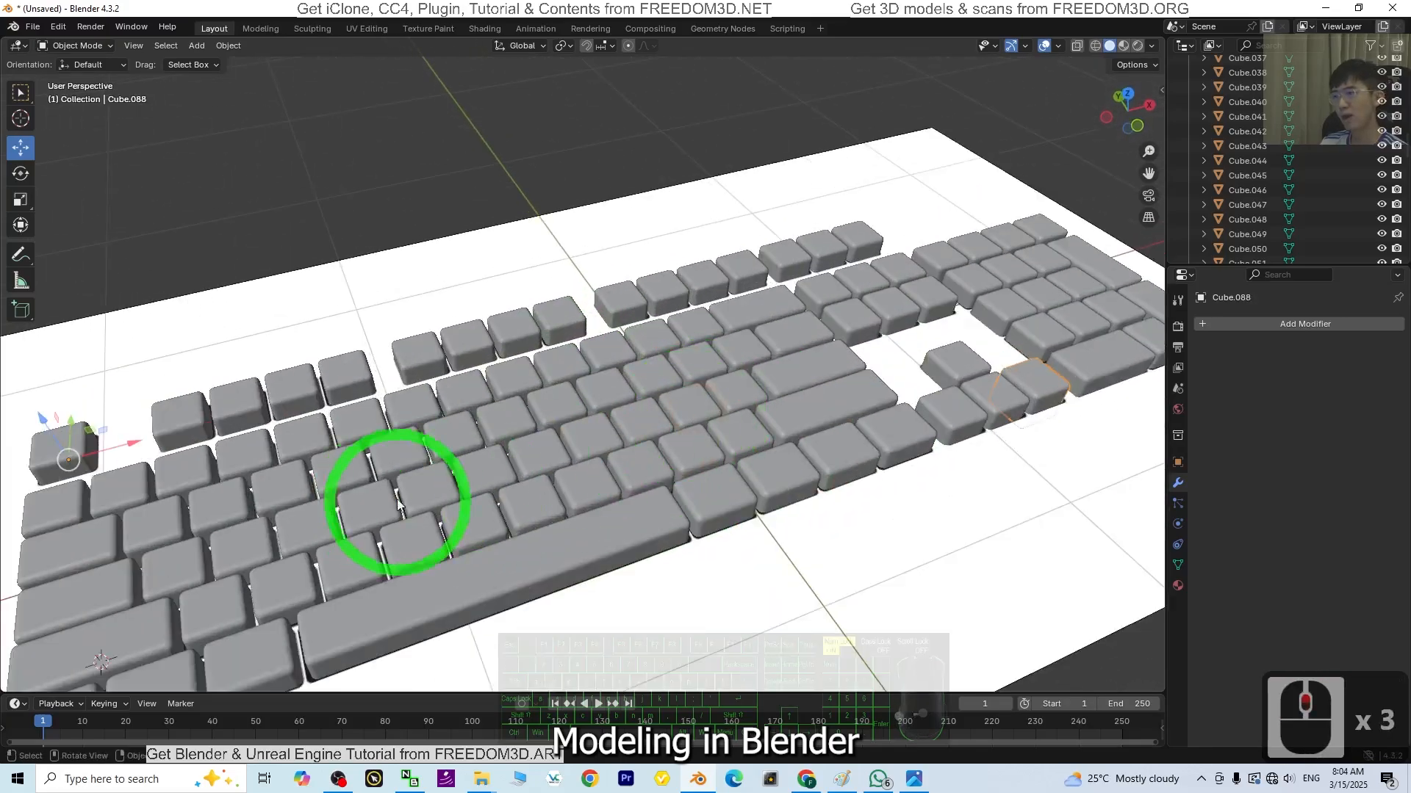
scroll(400, 514, "down", 2)
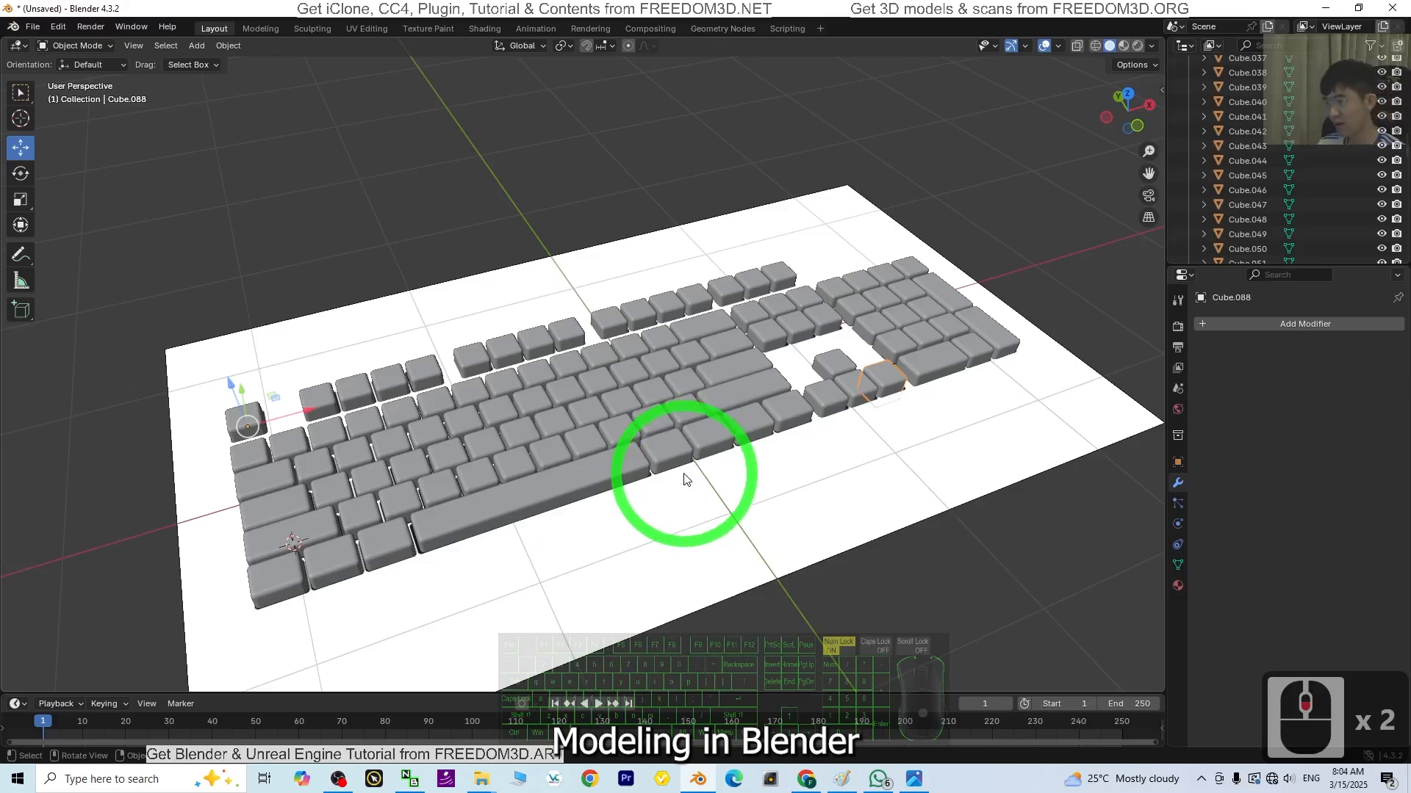
Step: Select all objects and set their origins to Center of Mass (Volume)
key("a")
right_click(536, 407)
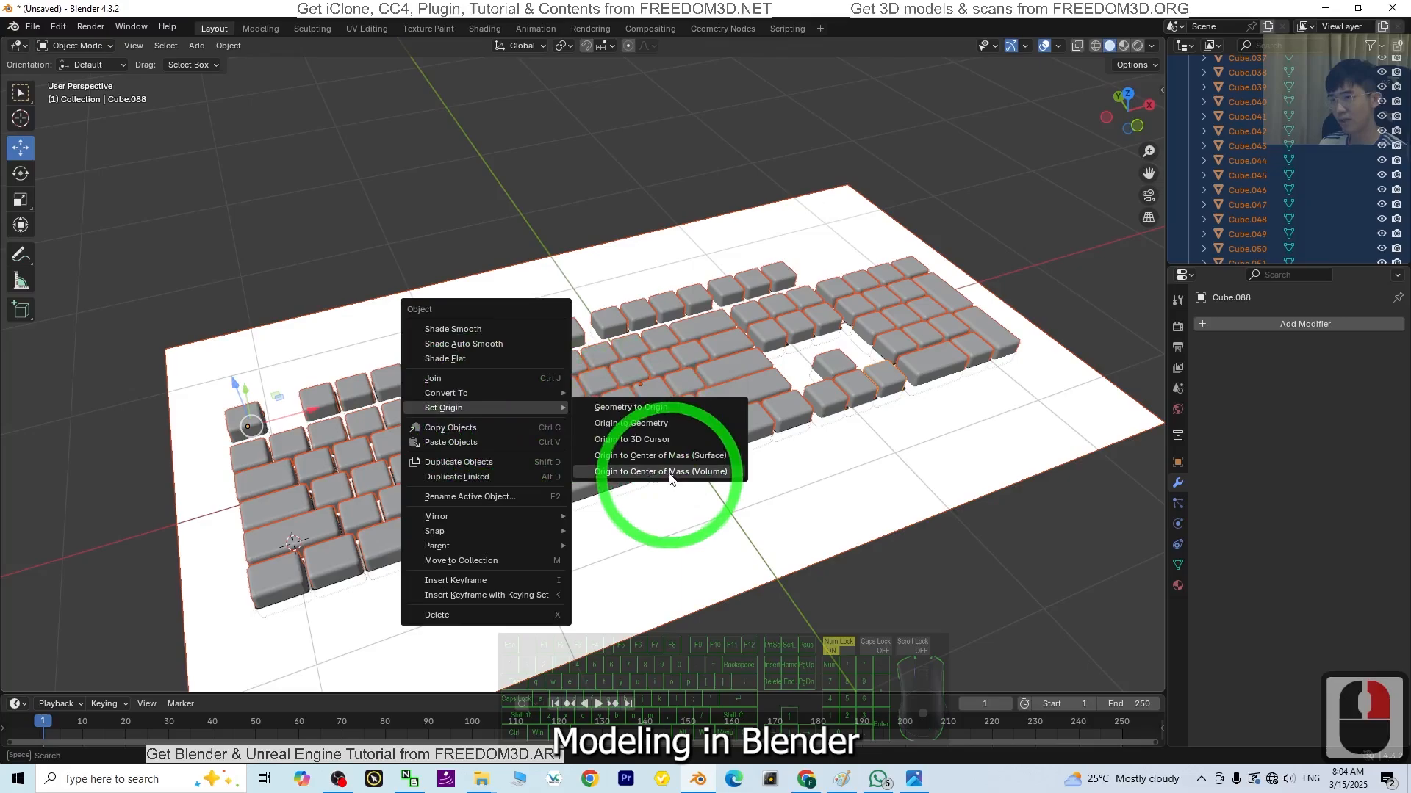
left_click(671, 471)
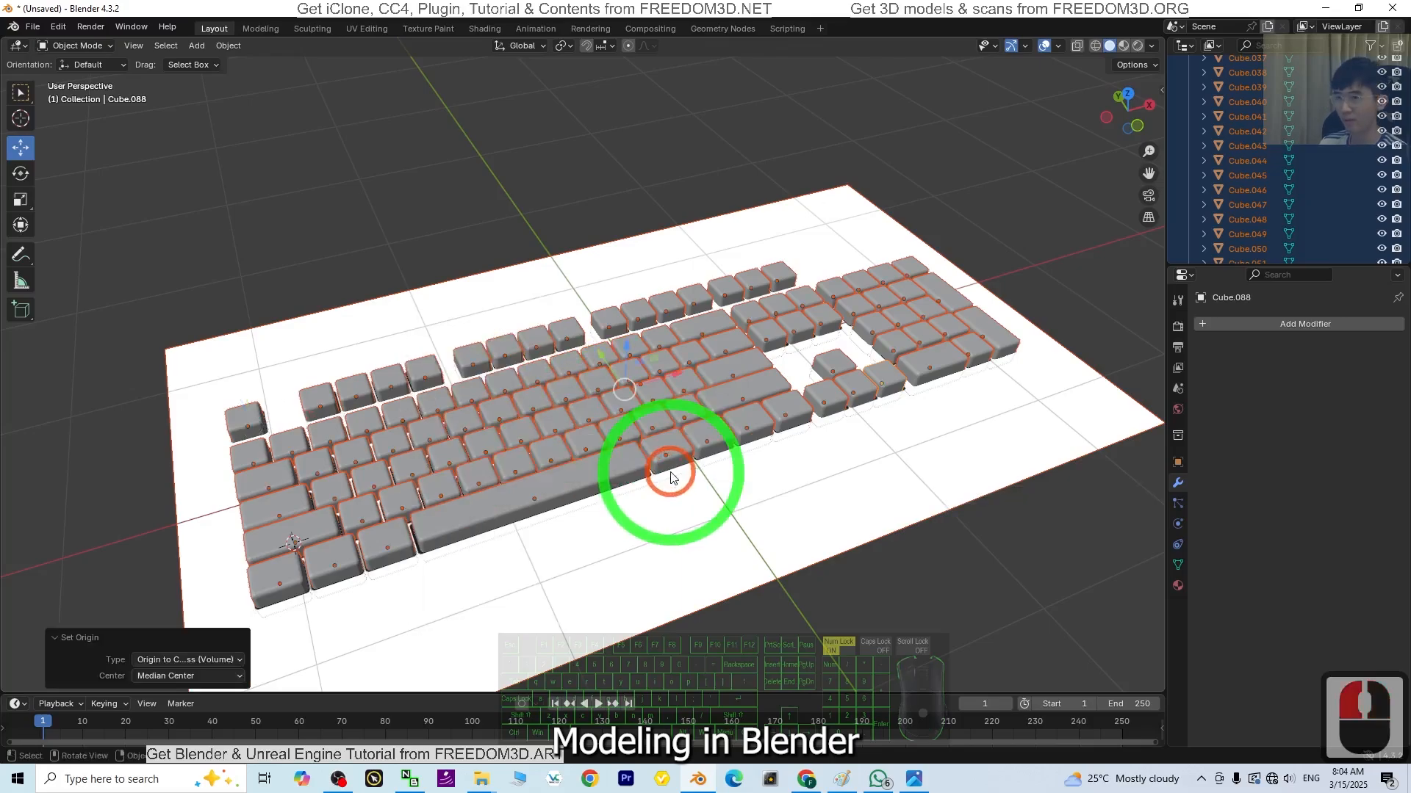
Step: Test the new origin by moving key Cube.064 down about 0.073 m, and set its Z location back to 0 m
left_click(566, 443)
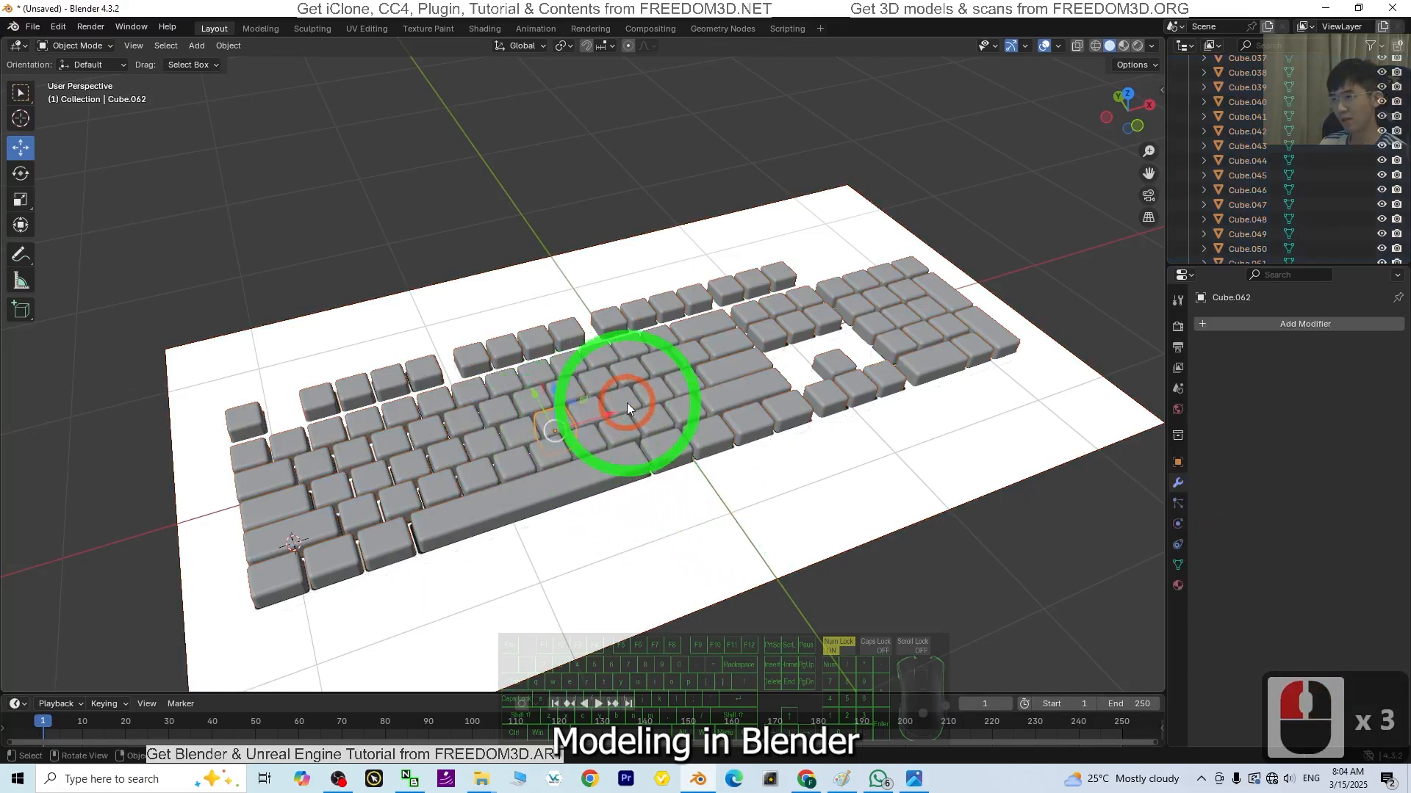
left_click(627, 403)
scroll(735, 412, "up", 4)
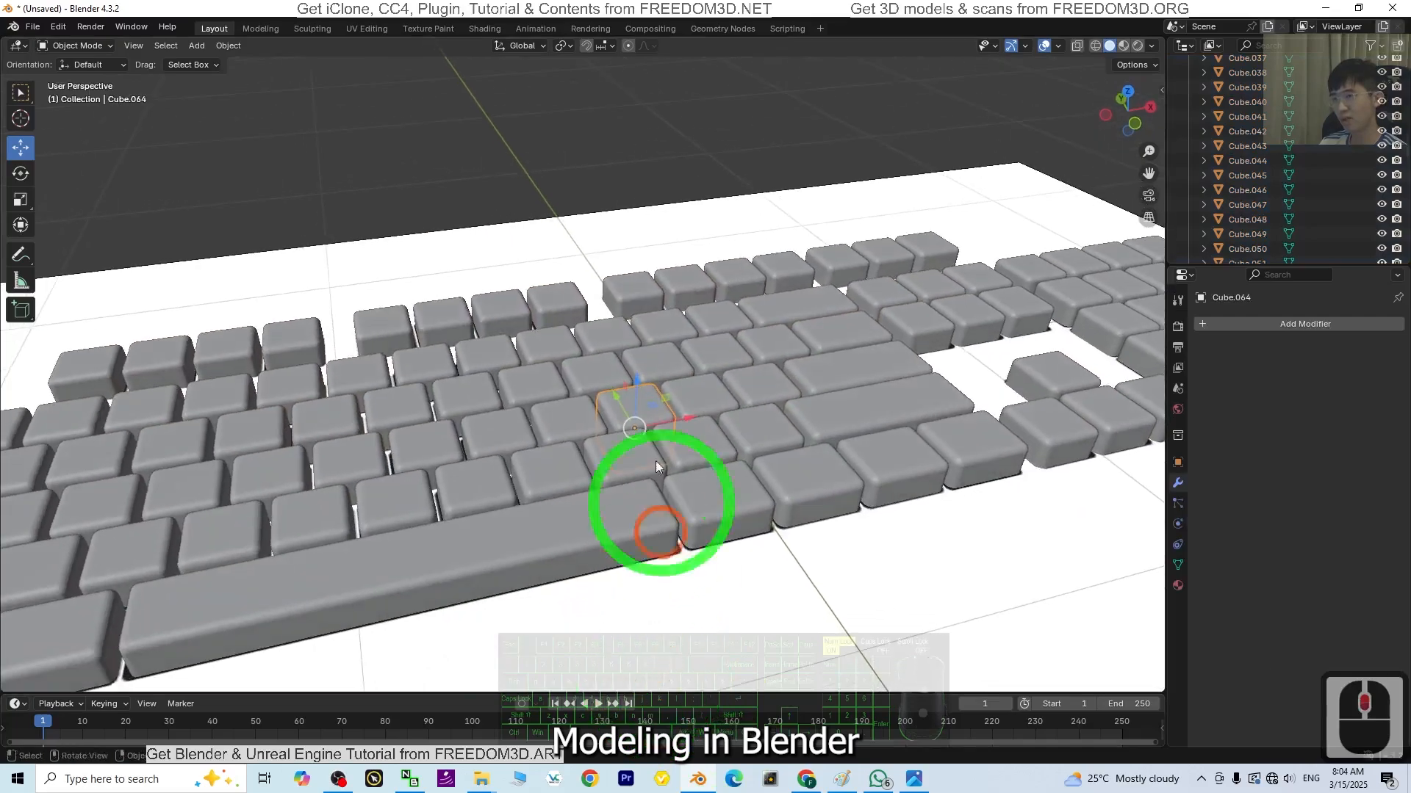
left_click(1178, 462)
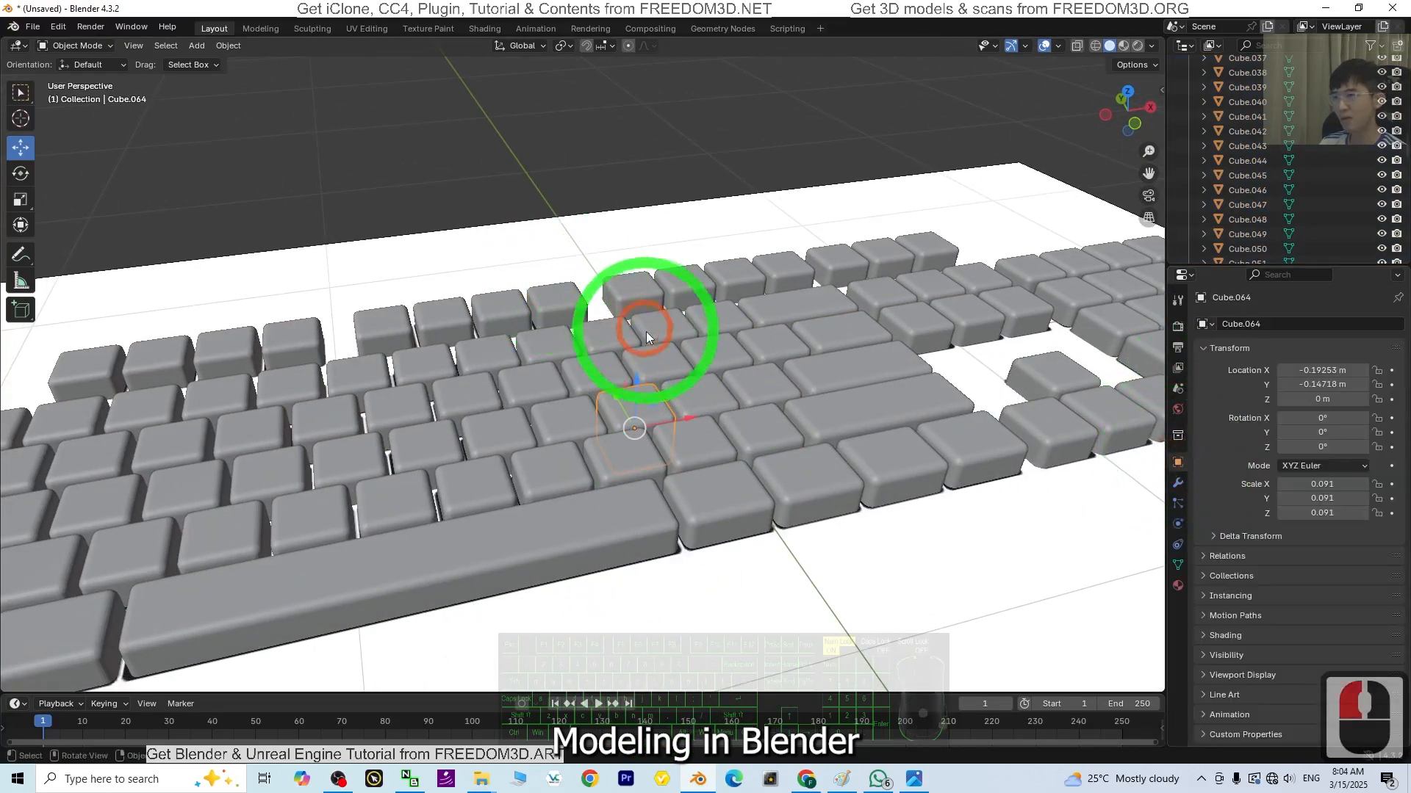
left_click_drag(633, 387, 659, 402)
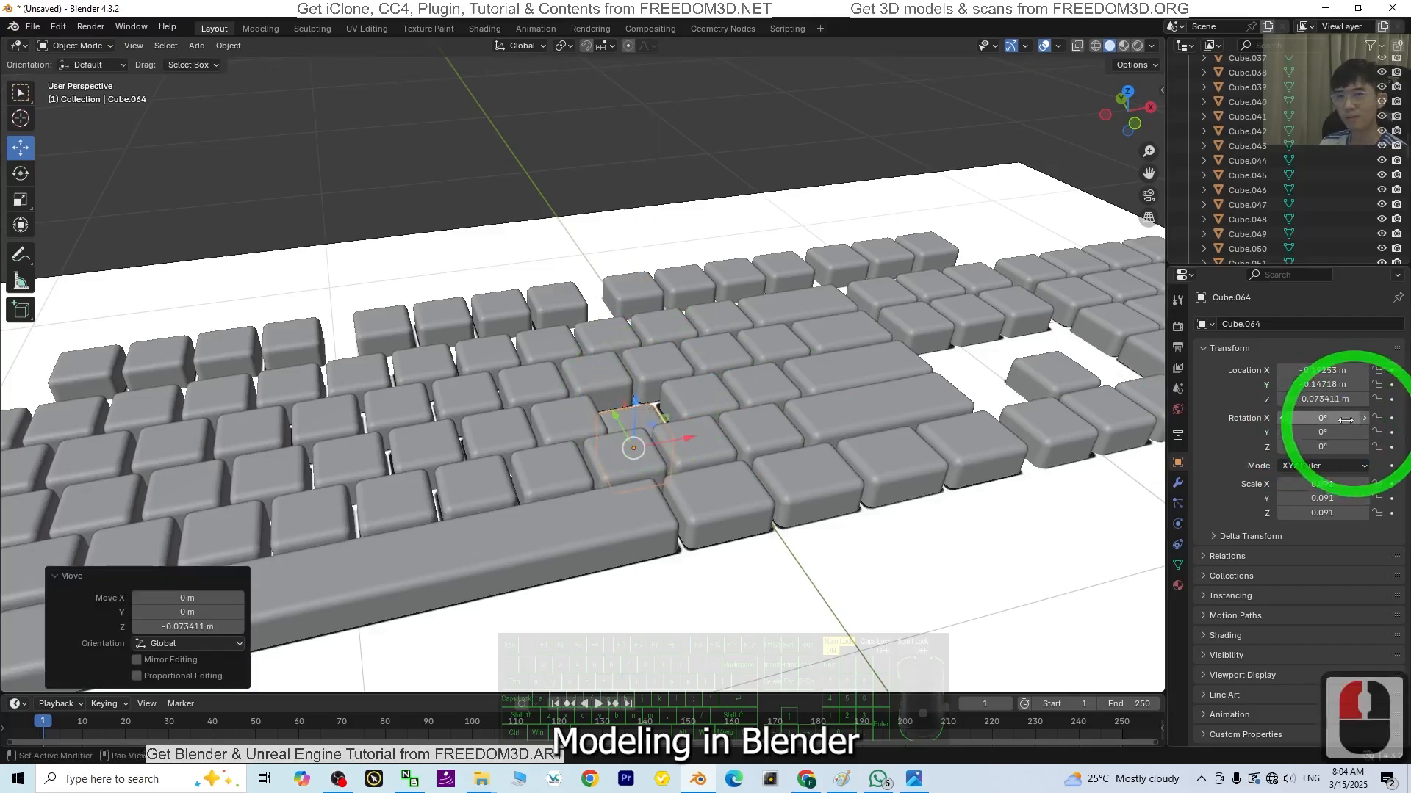
left_click(1315, 399)
type("0")
key("Return")
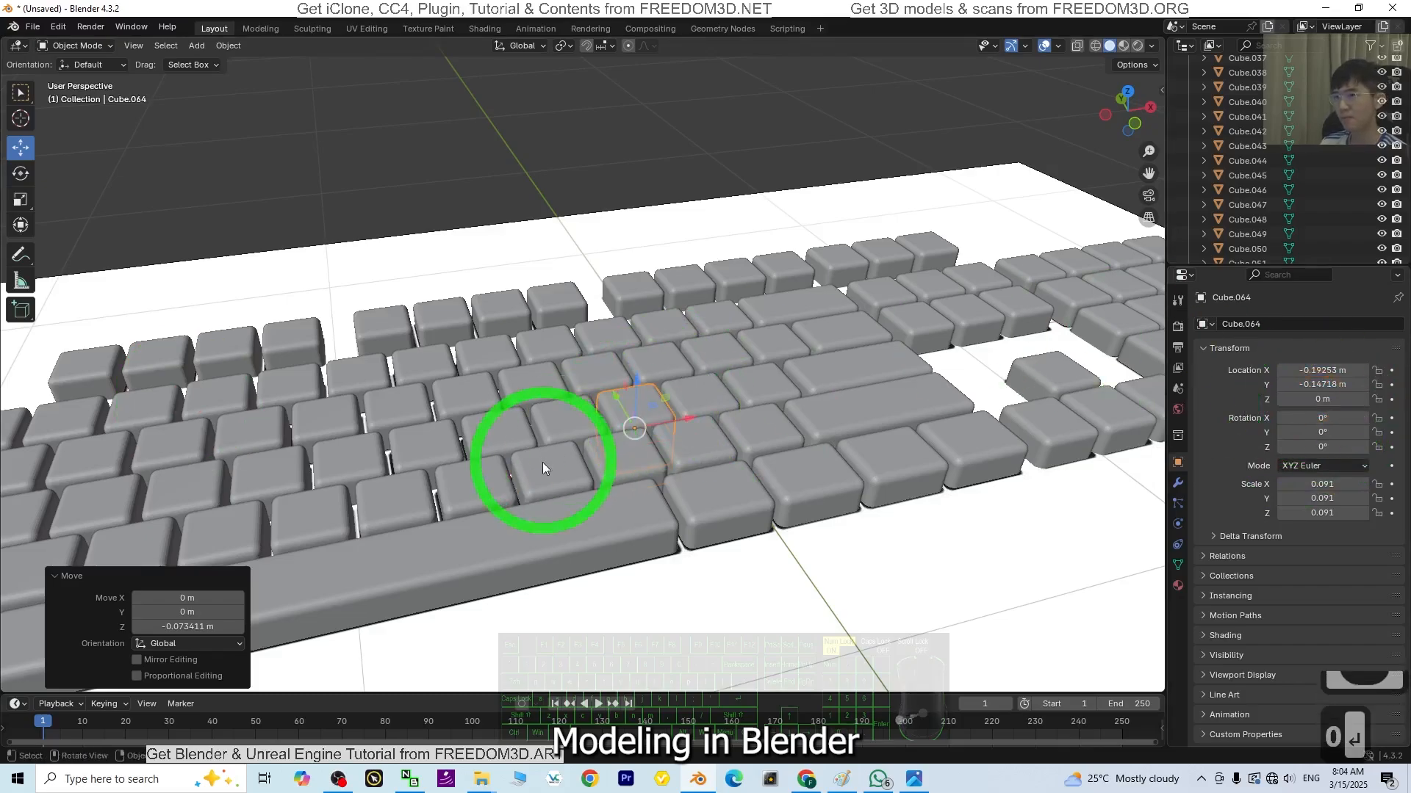
scroll(683, 467, "down", 4)
middle_click_drag(683, 462, 684, 481)
left_click(646, 516)
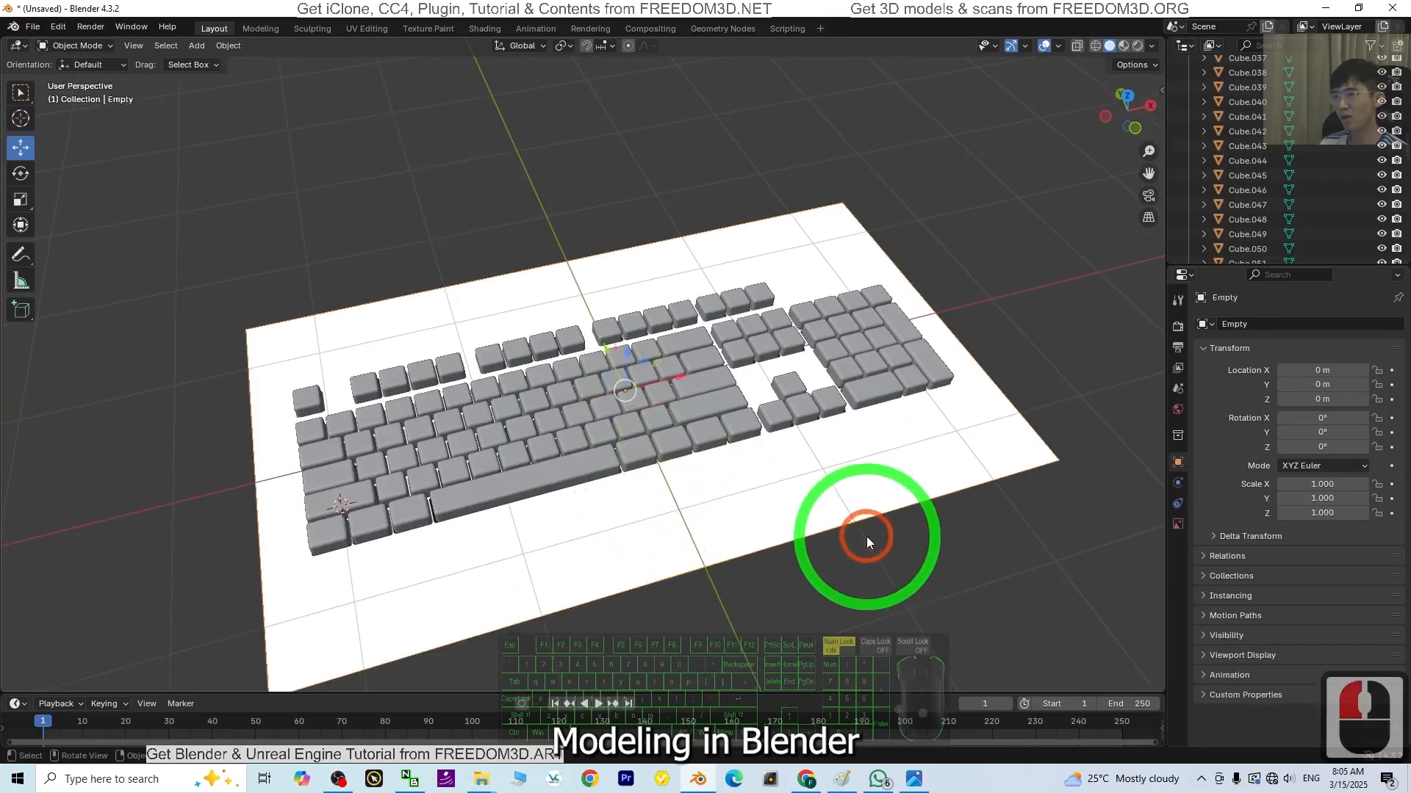
middle_click_drag(723, 556, 714, 586)
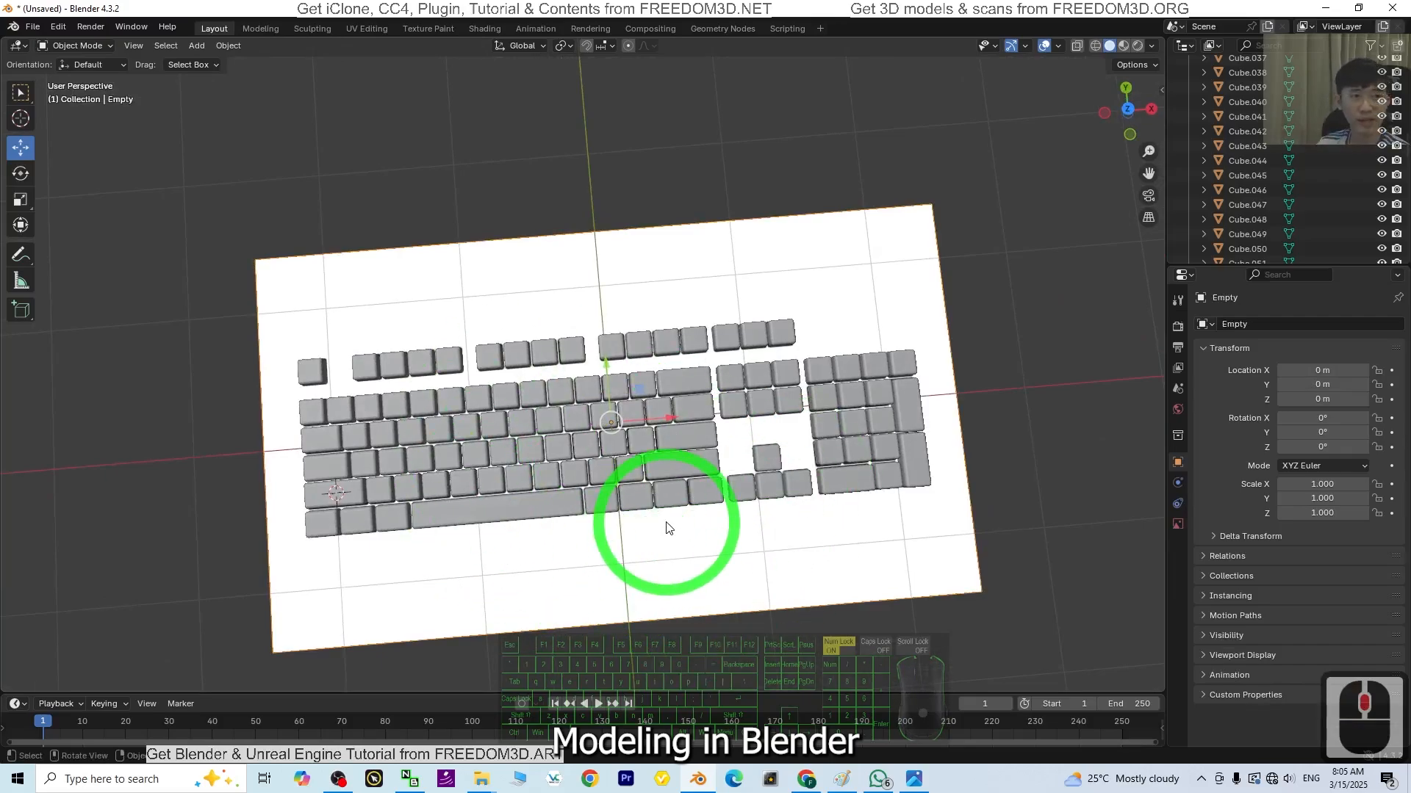
middle_click_drag(664, 526, 647, 558)
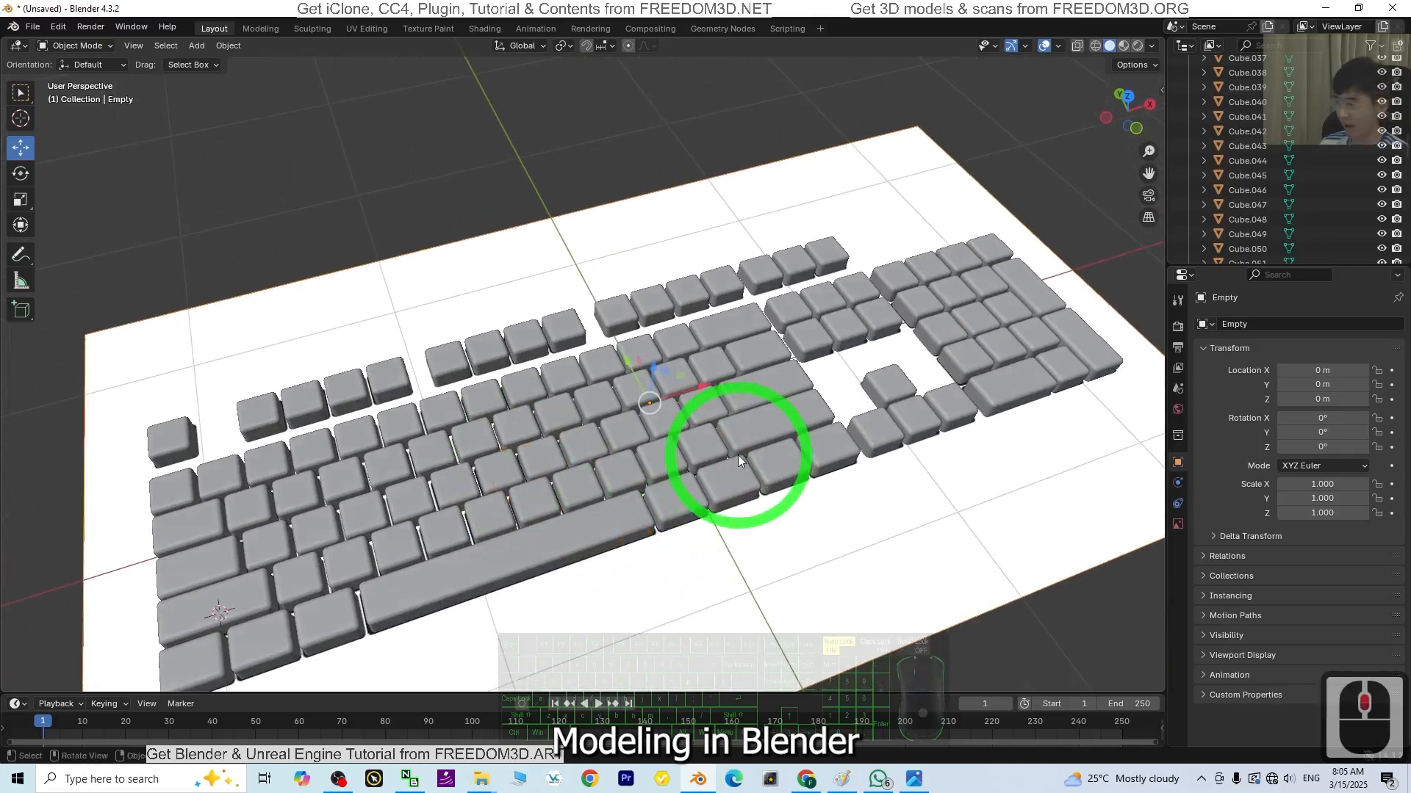
Step: Select all key objects from Cube to Cube.103, without the reference image, and join them into one object
key("a")
left_click(742, 588)
scroll(1246, 116, "up", 20)
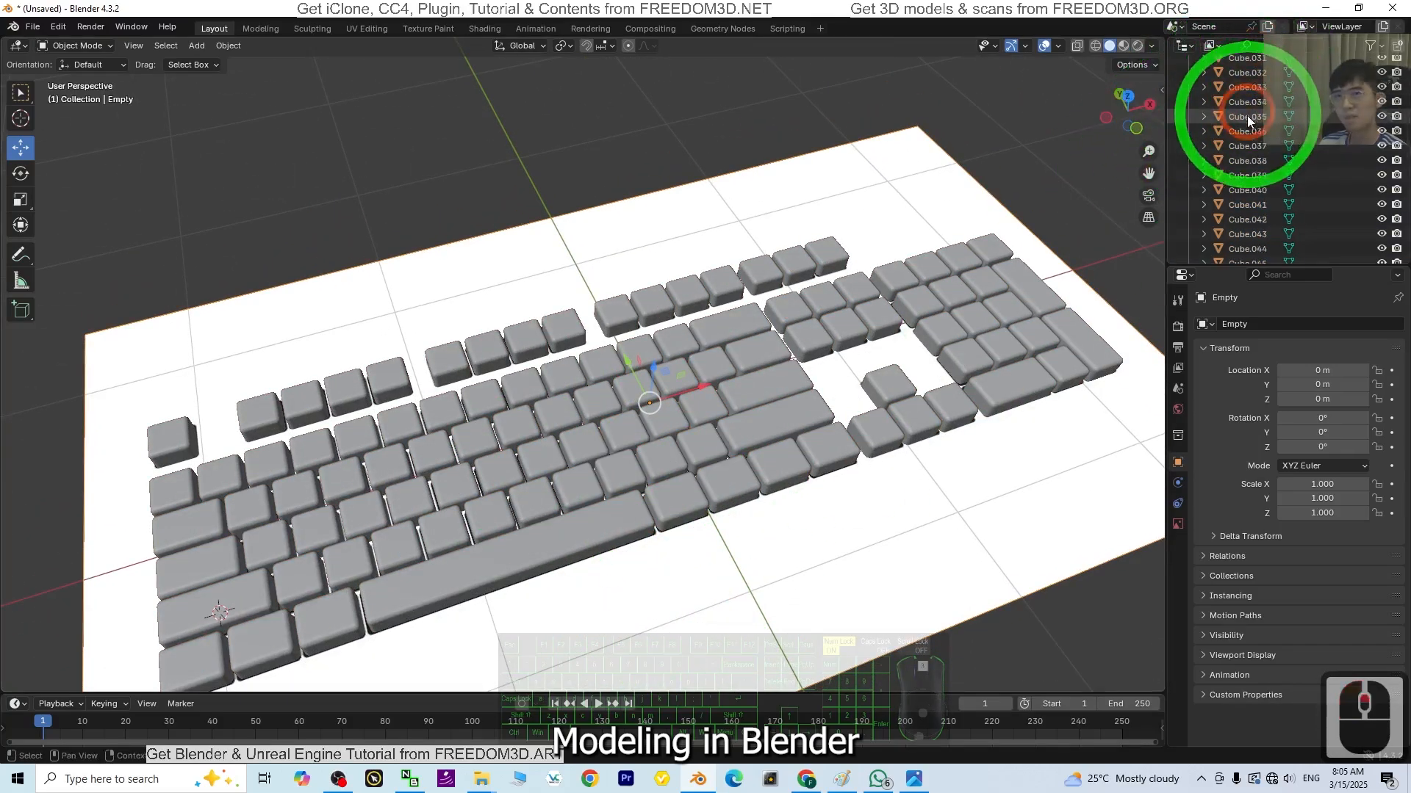
left_click(1243, 96)
scroll(1259, 139, "down", 3)
scroll(1258, 142, "down", 20)
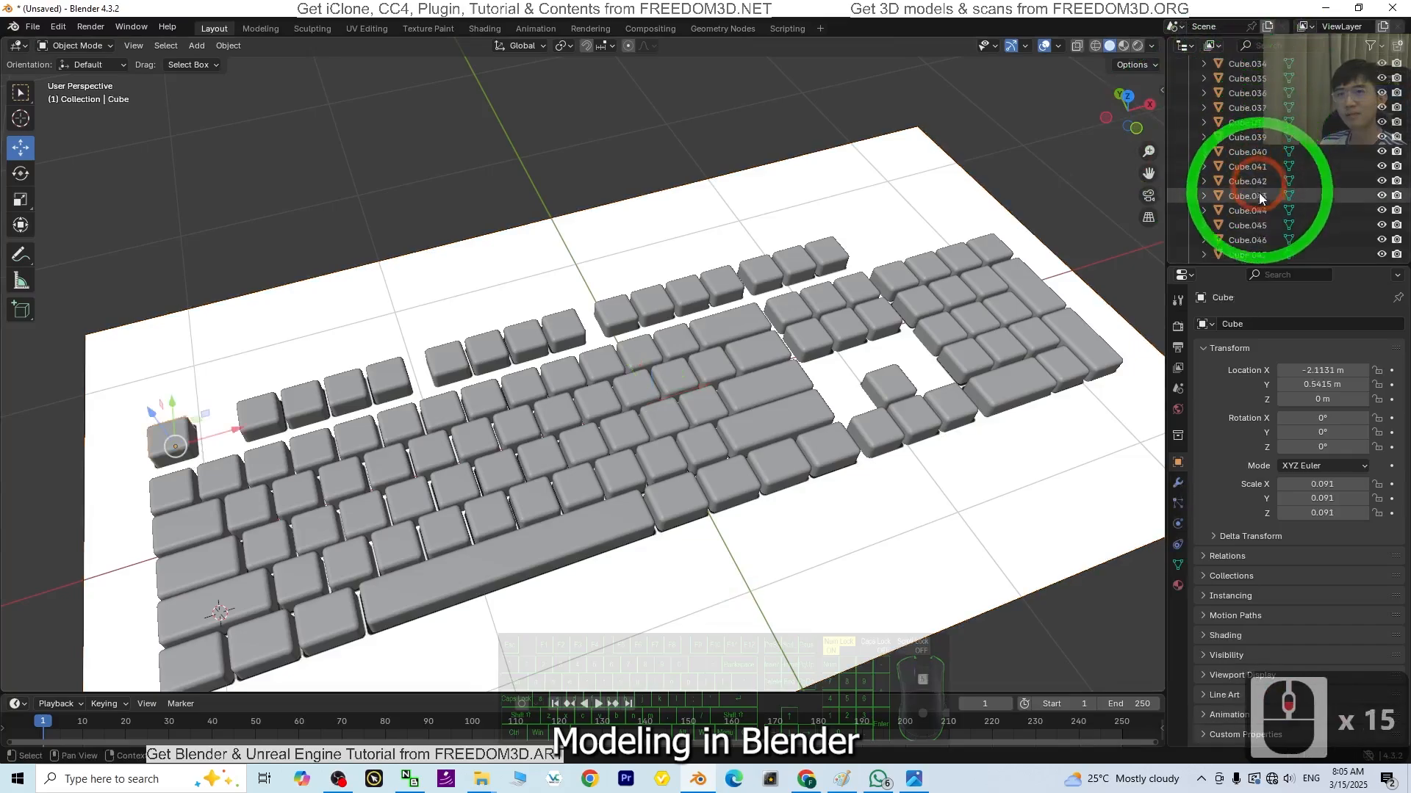
left_click(1249, 233, "shift")
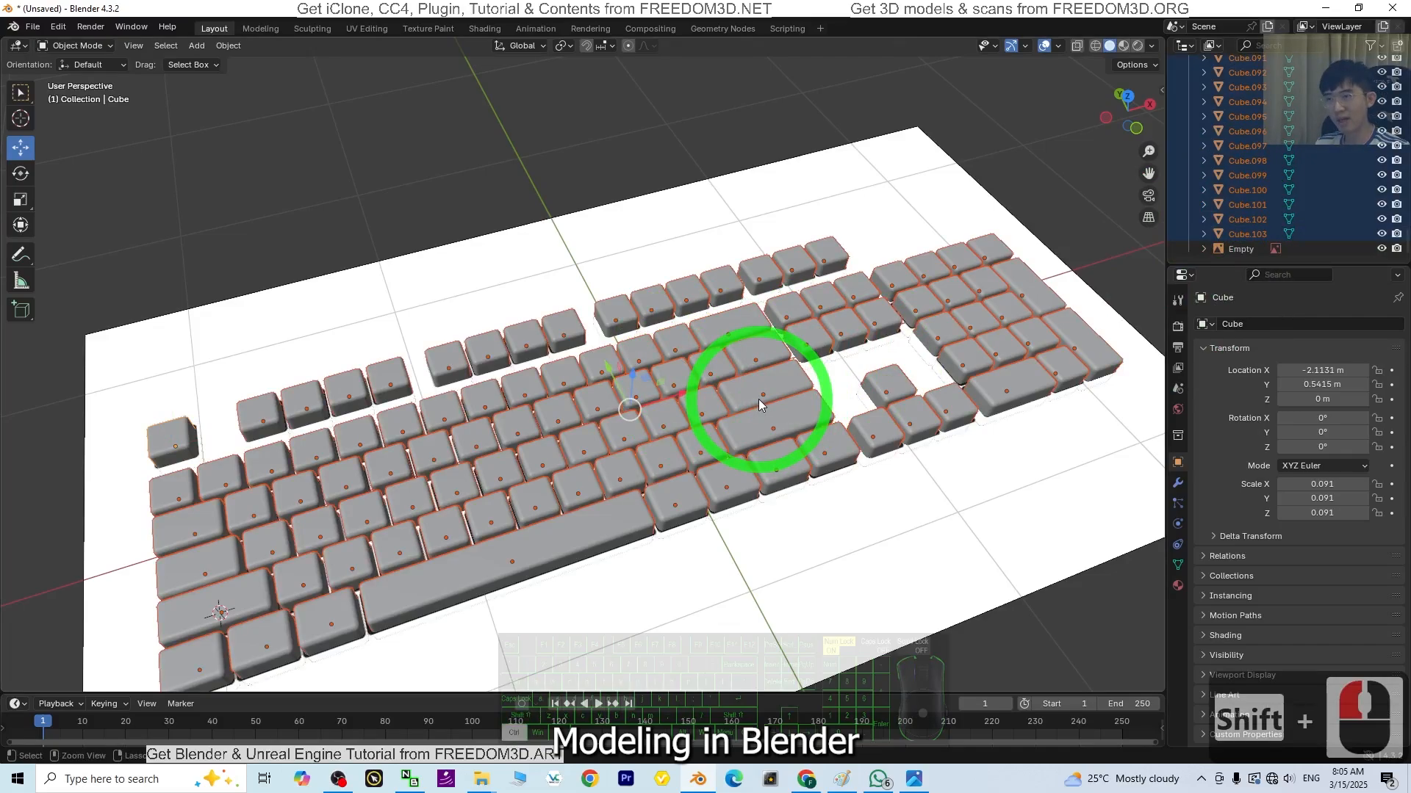
key("ctrl+j")
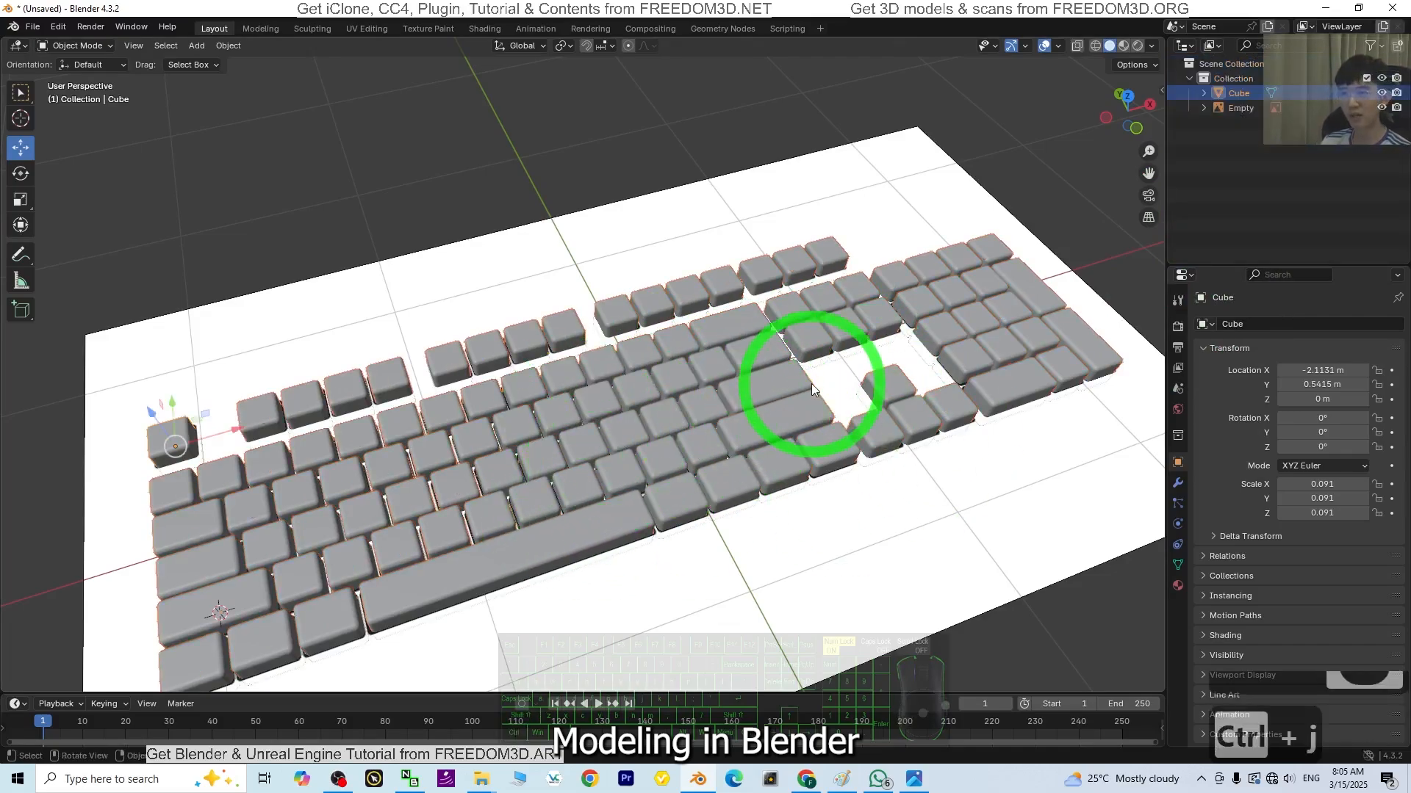
Step: Hide the Empty reference image in the viewport and view the joined keyboard from above
middle_click_drag(812, 383, 790, 448)
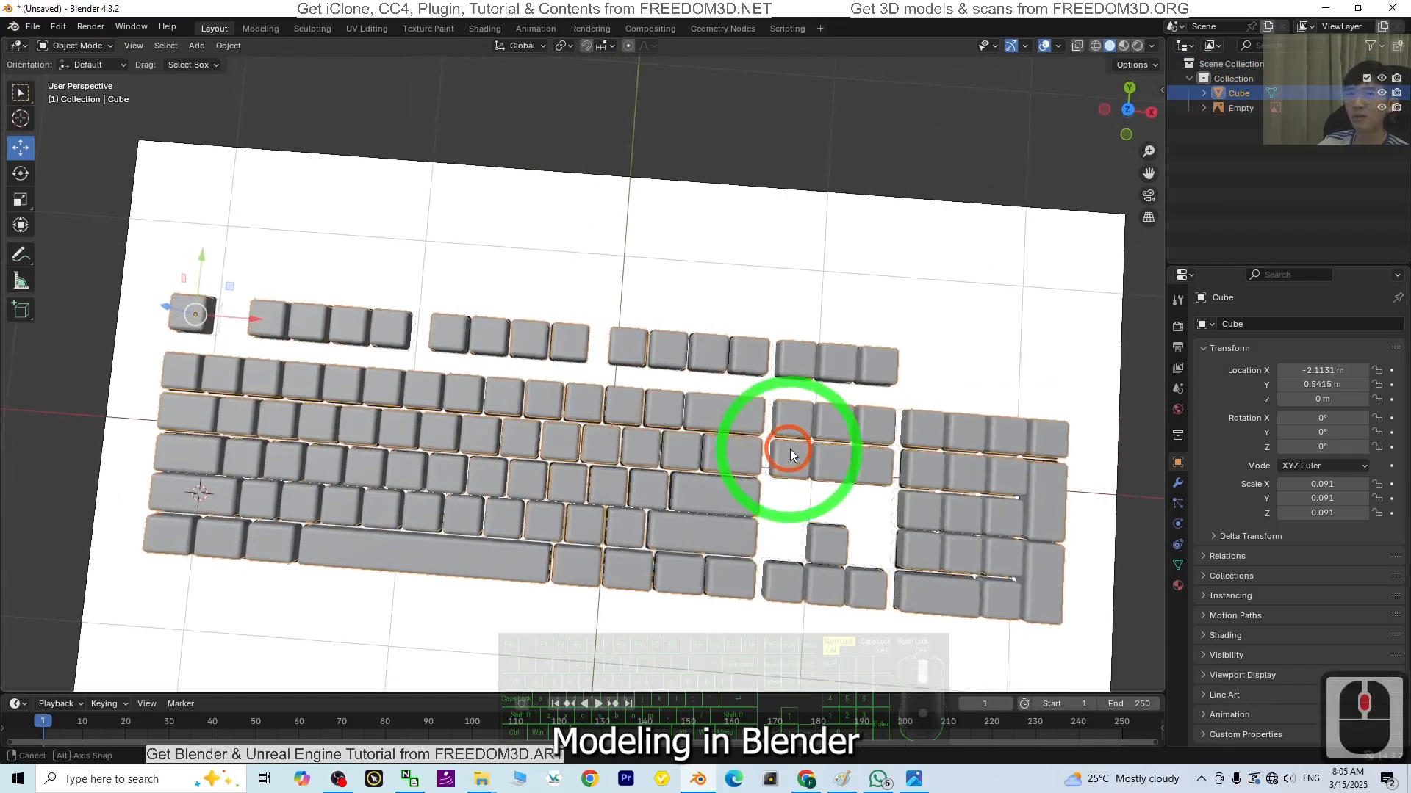
left_click(1242, 108)
scroll(887, 421, "down", 6)
middle_click_drag(888, 420, 628, 438)
left_click(1382, 108)
scroll(651, 272, "up", 4)
scroll(650, 272, "up", 2)
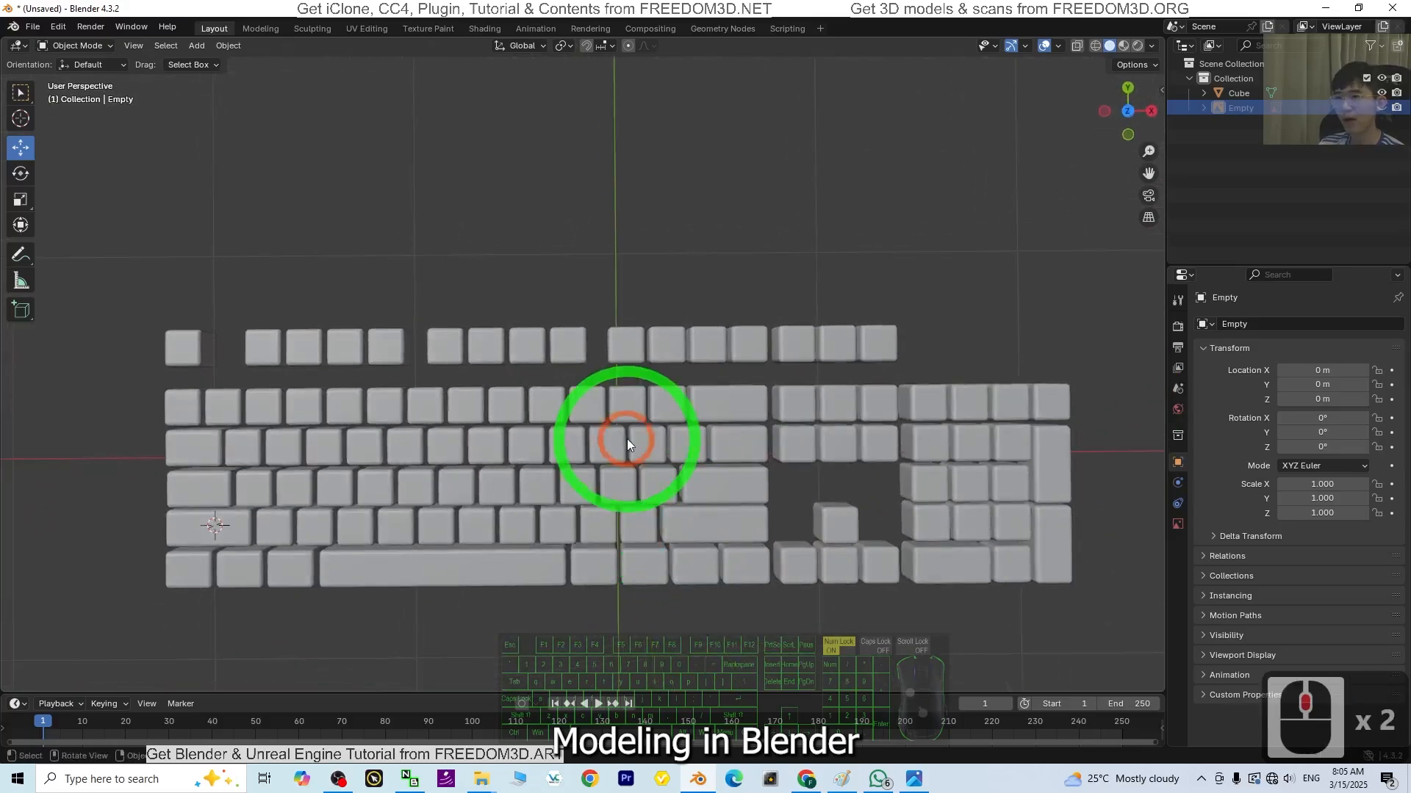
Step: Create a new material on the joined keyboard object and assign an Image Texture to its Base Color
left_click(639, 438)
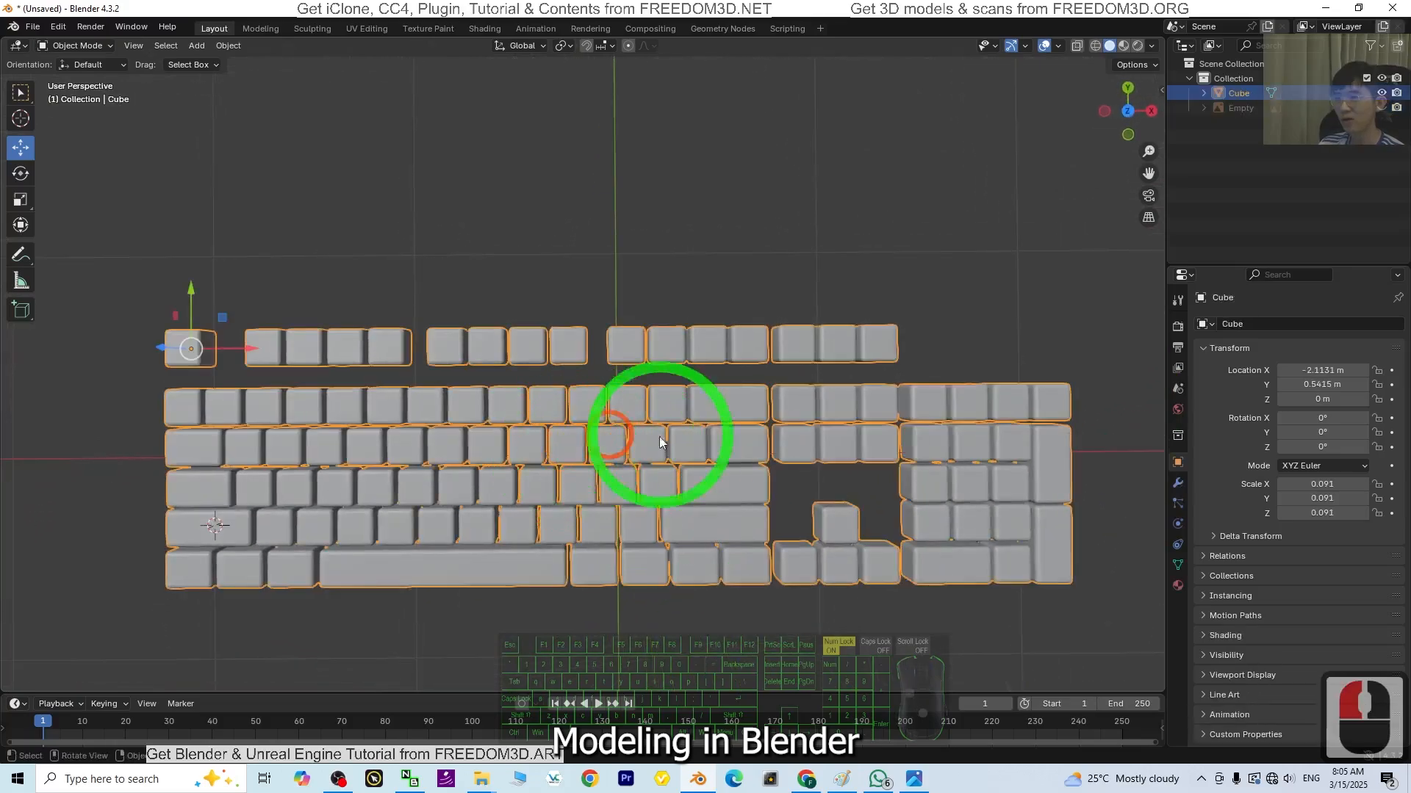
left_click(1177, 585)
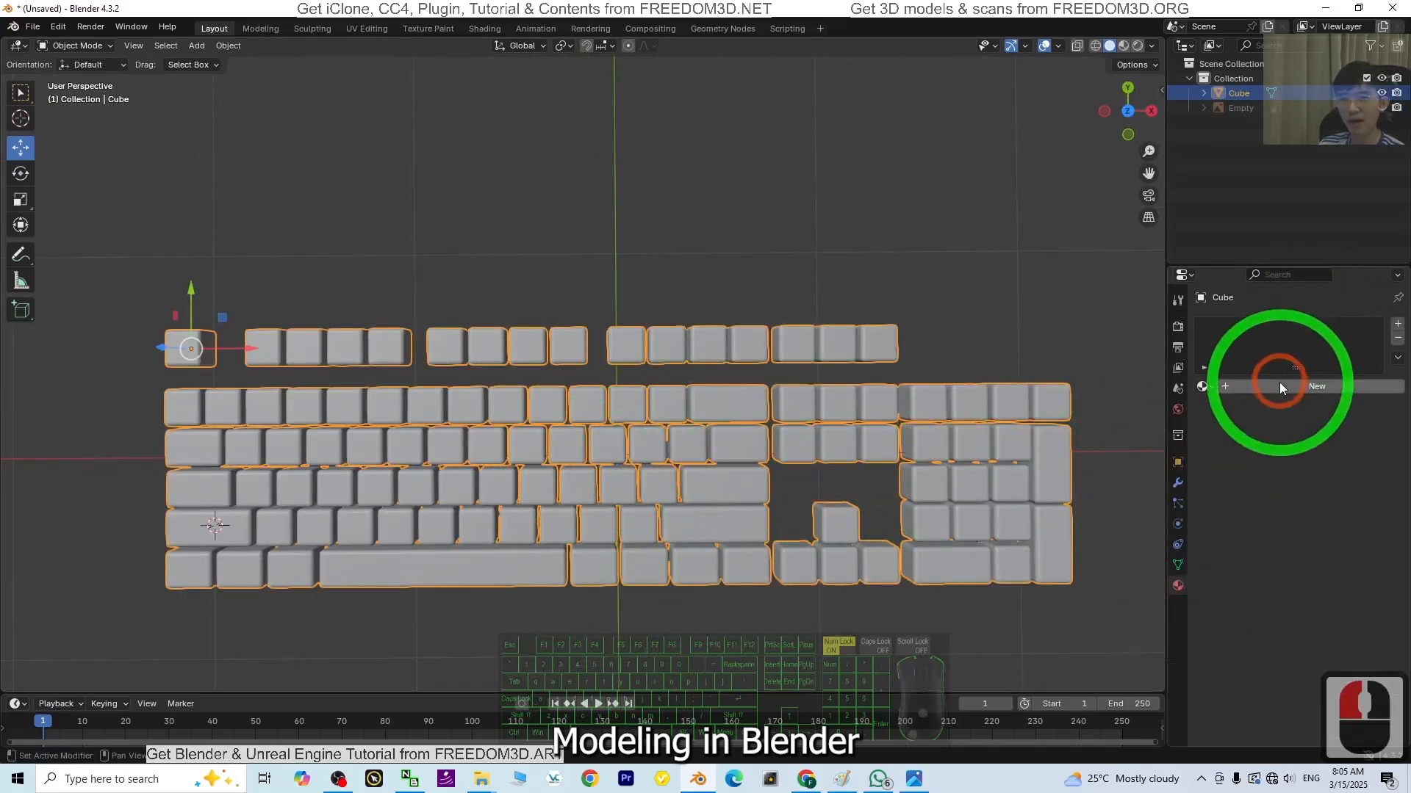
left_click(1264, 402)
left_click(1284, 479)
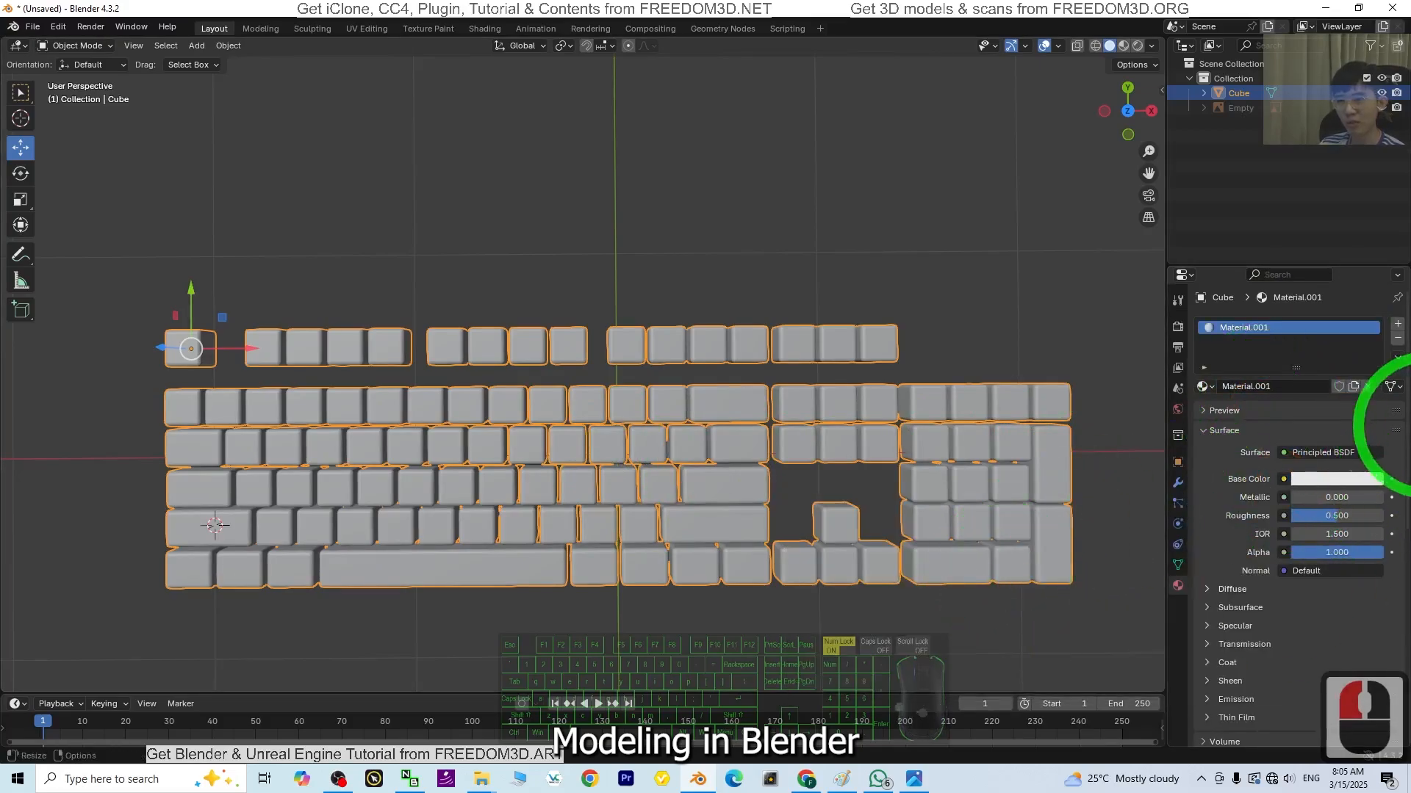
left_click(1283, 479)
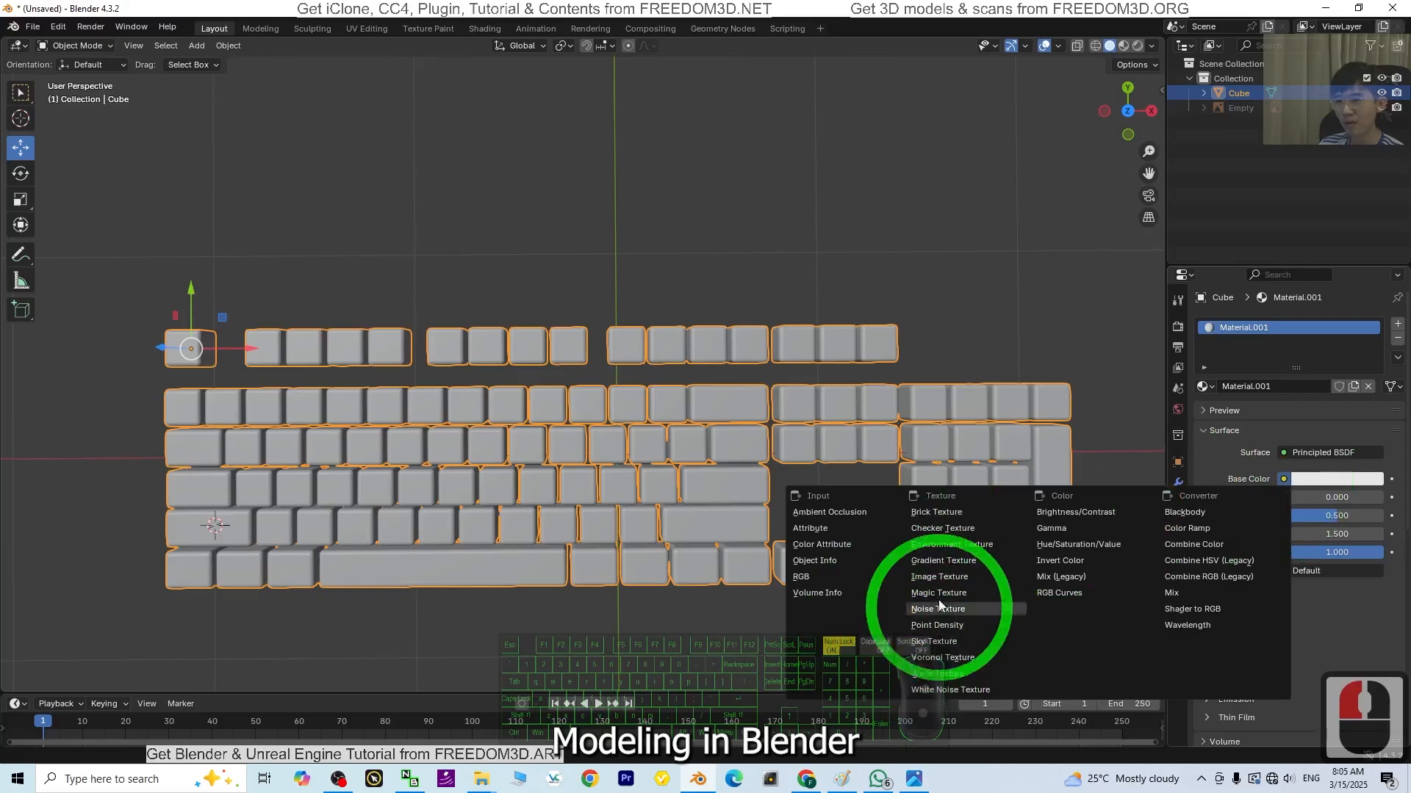
left_click(941, 577)
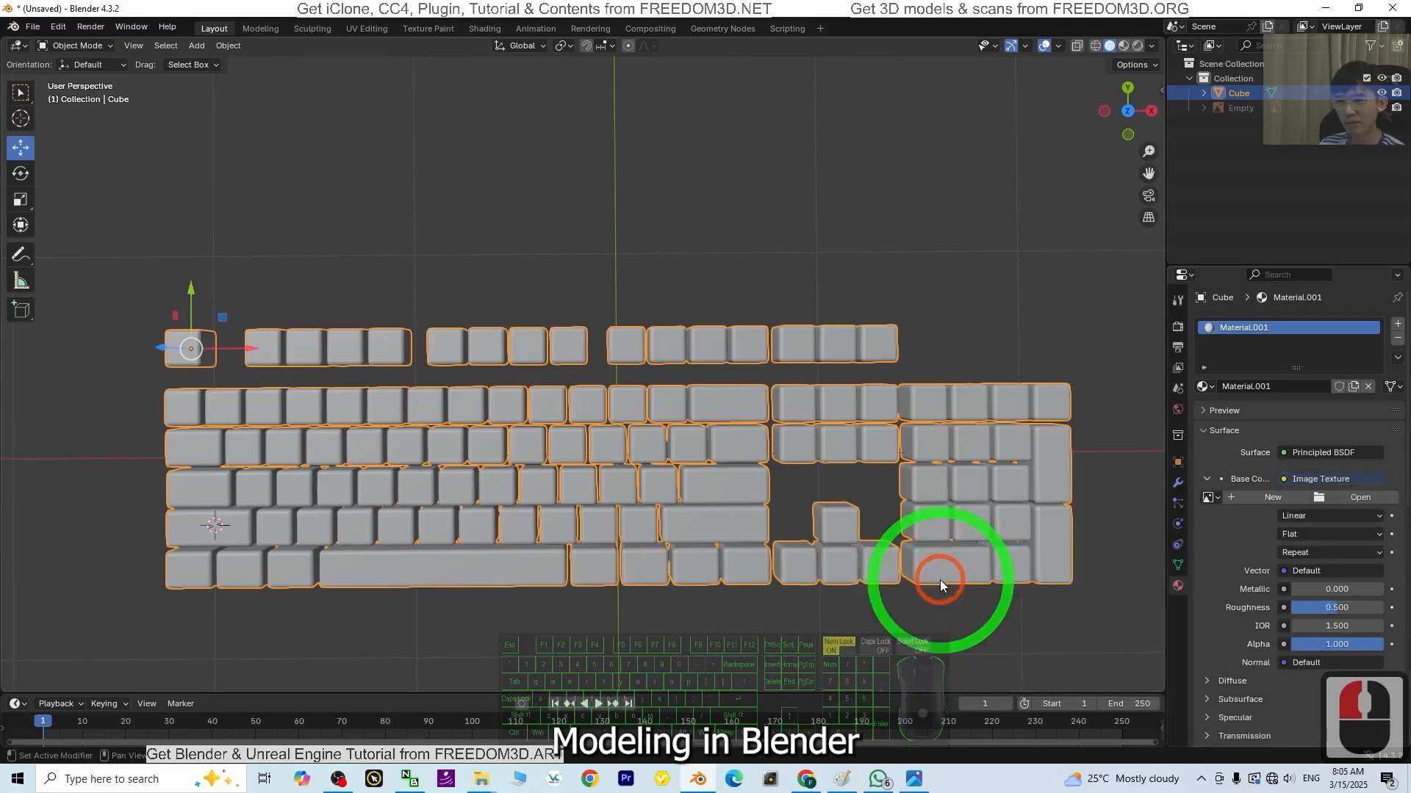
Step: Switch the viewport to Material Preview and load full_1280.jpg from the Desktop as the Base Color image
left_click(1123, 46)
left_click(1356, 498)
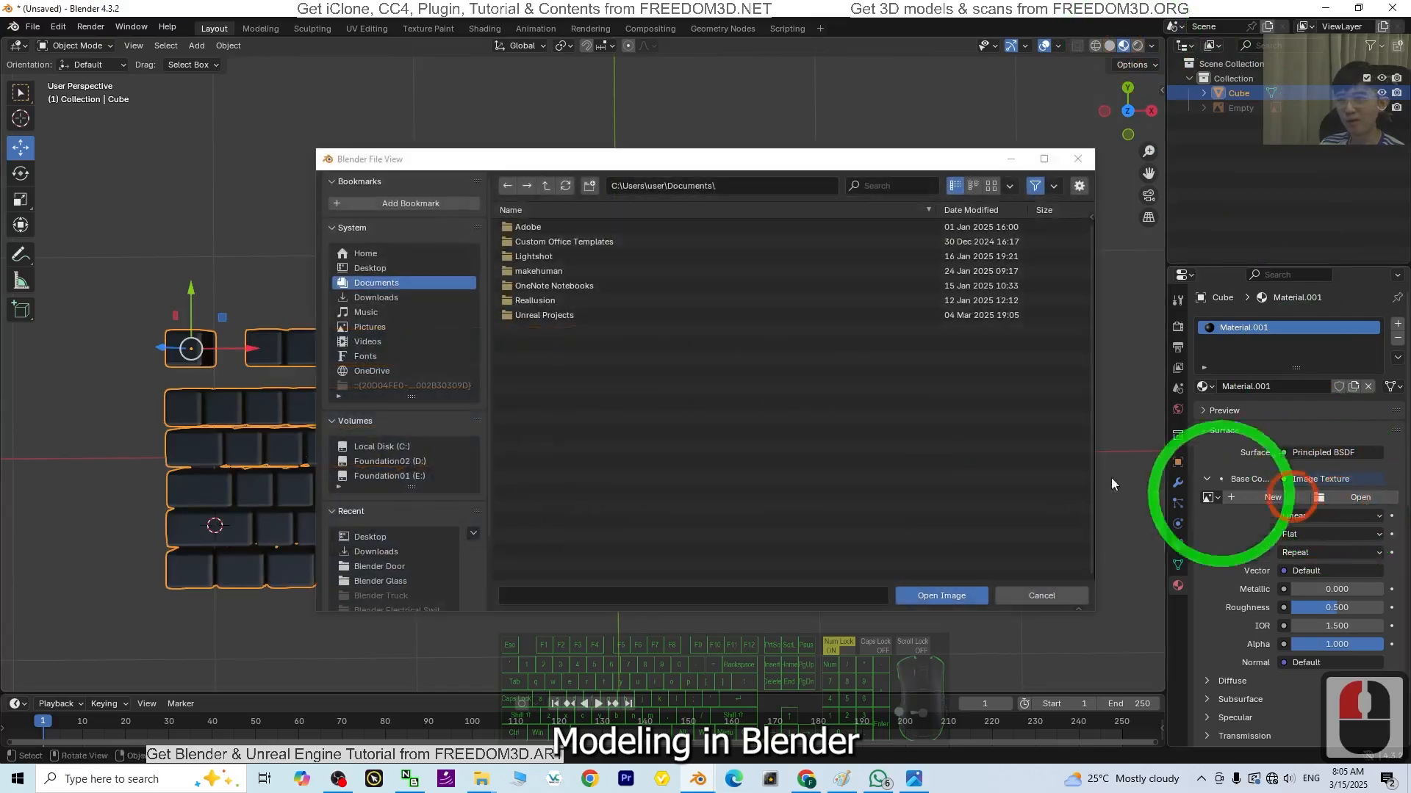
left_click(370, 268)
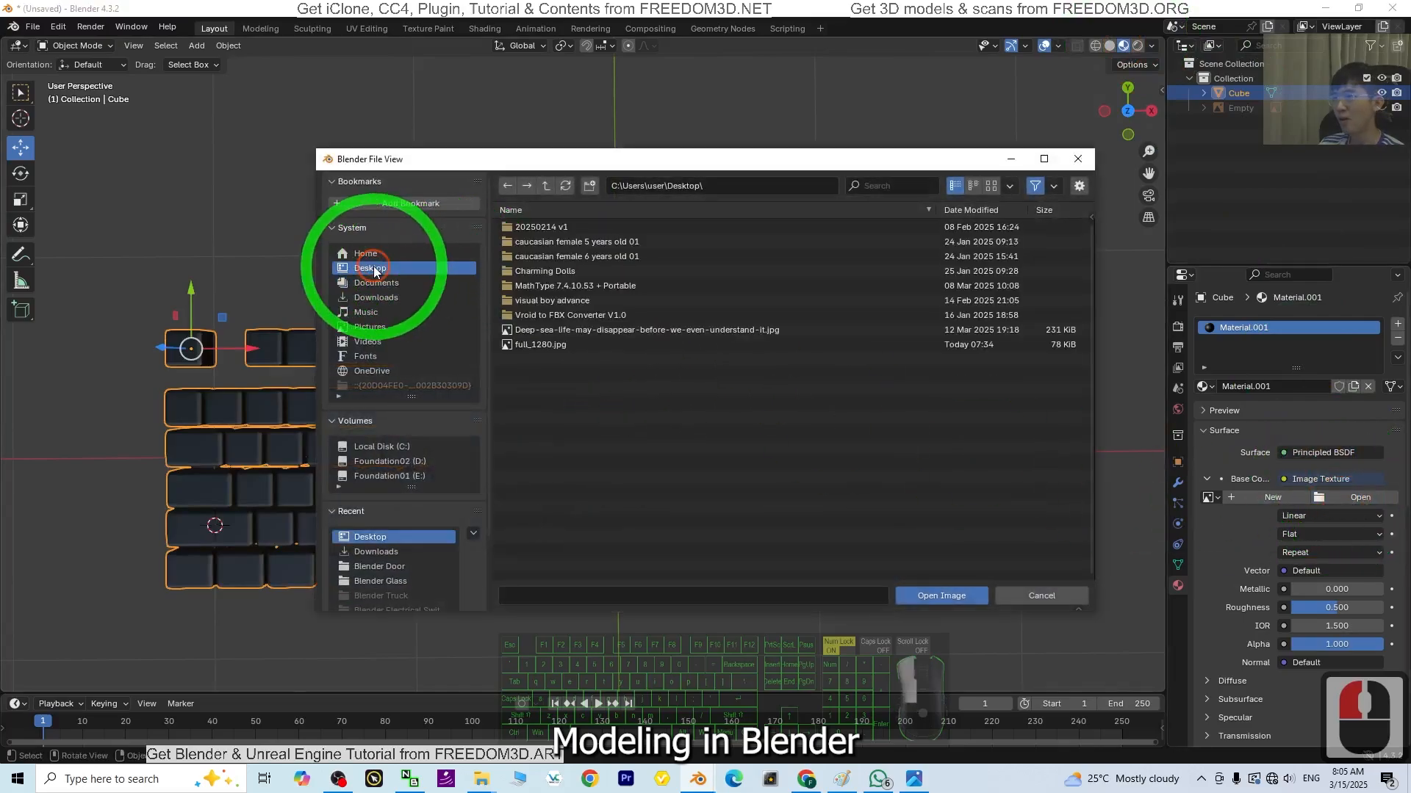
double_click(526, 347)
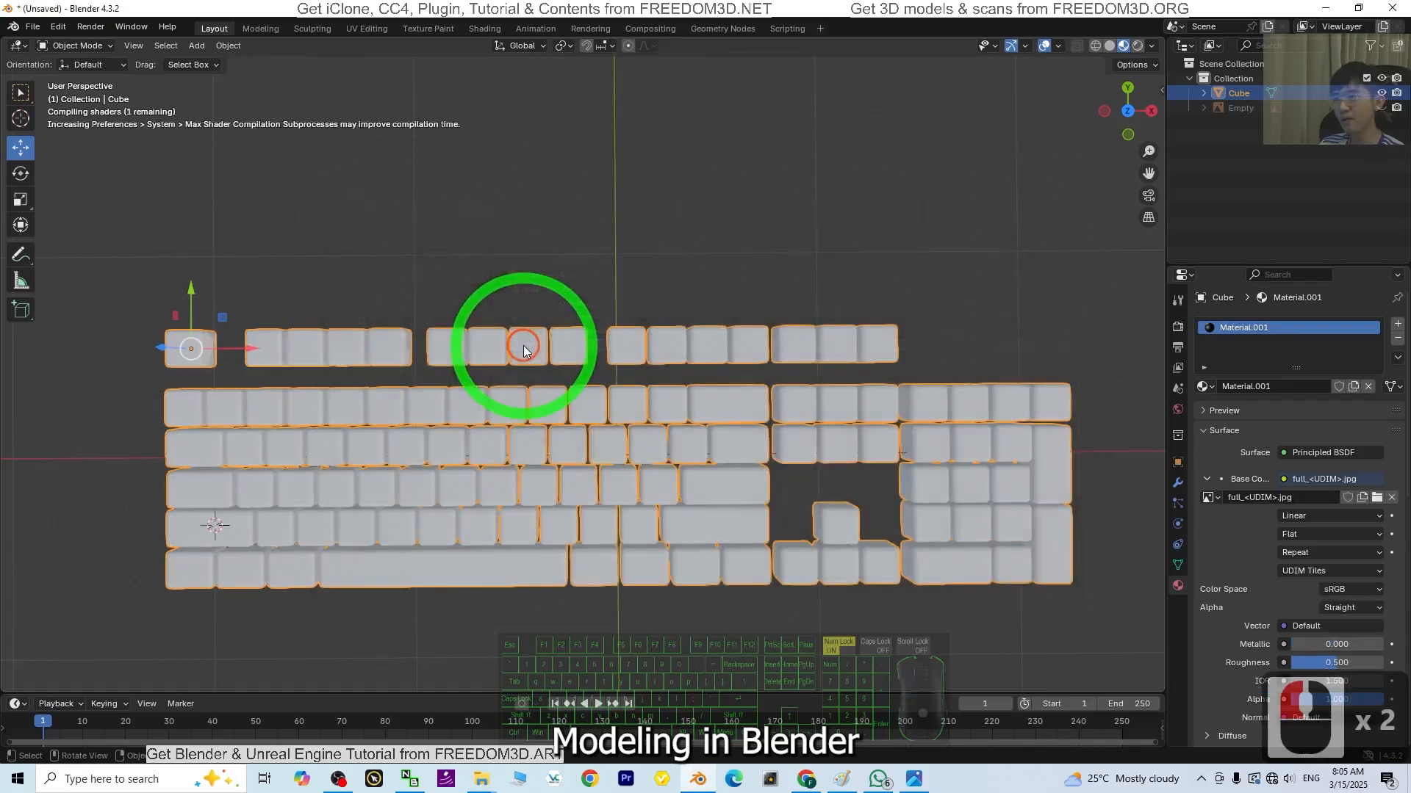
Step: Examine the keyboard's UV layout in the UV Editing workspace and return to the Layout workspace
scroll(864, 490, "down", 1)
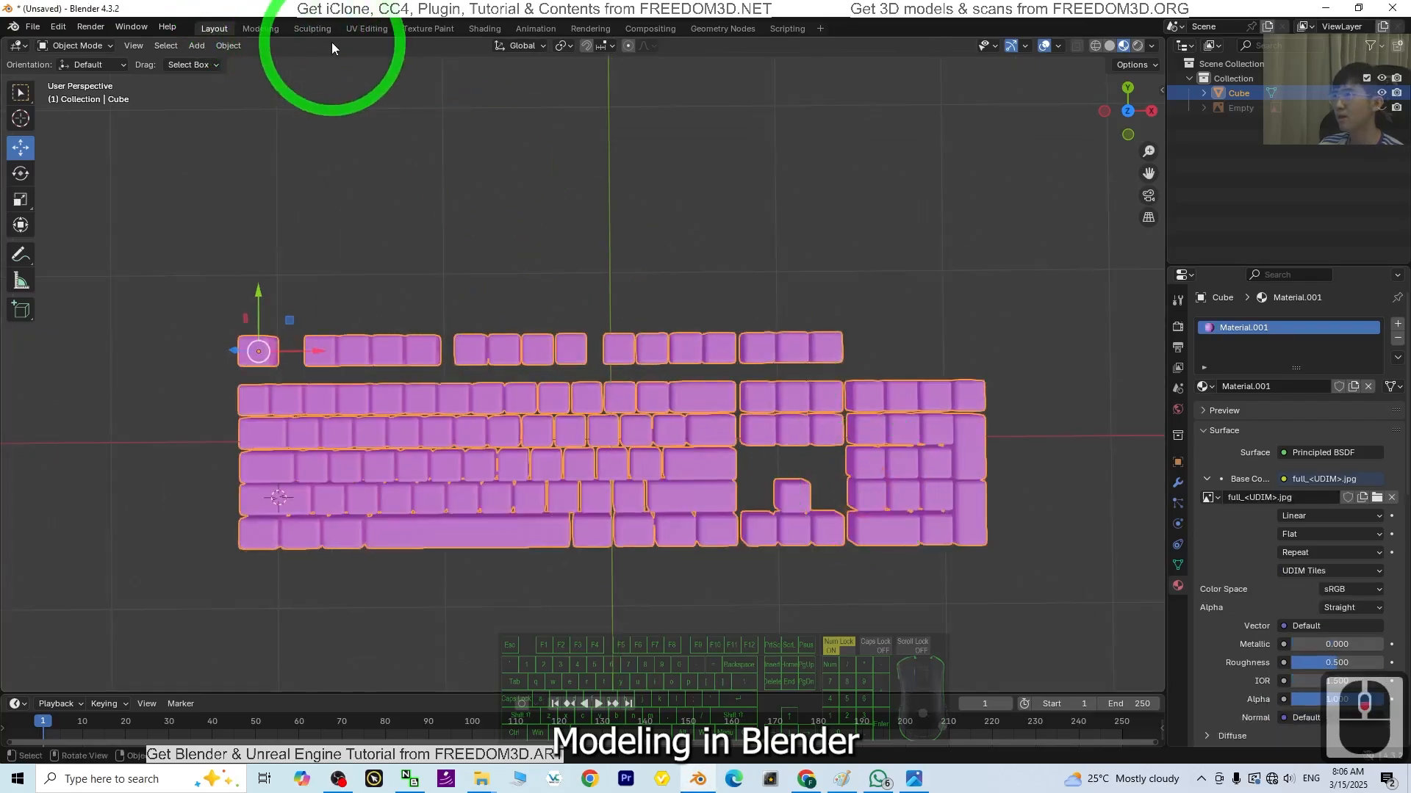
left_click(368, 28)
scroll(302, 431, "down", 11)
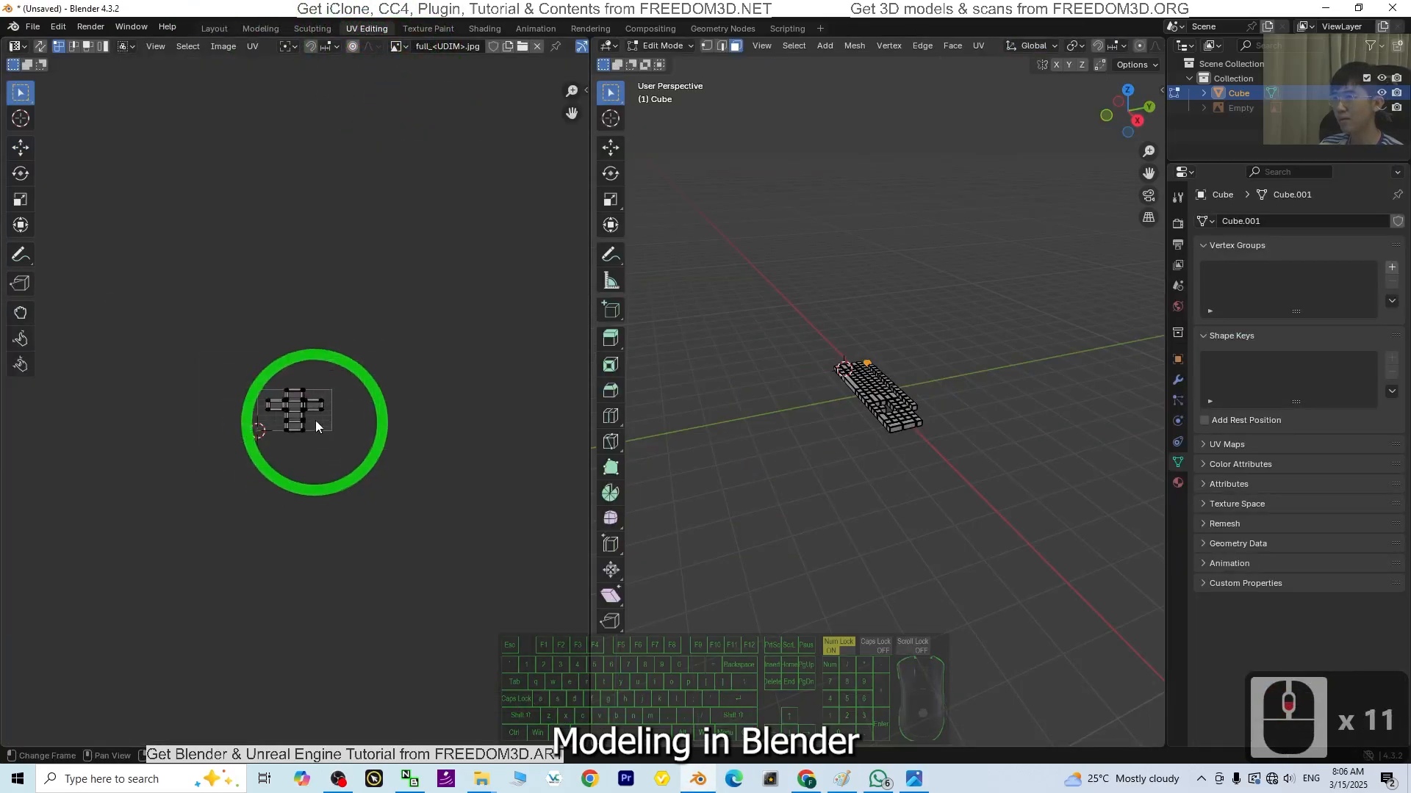
scroll(335, 421, "up", 7)
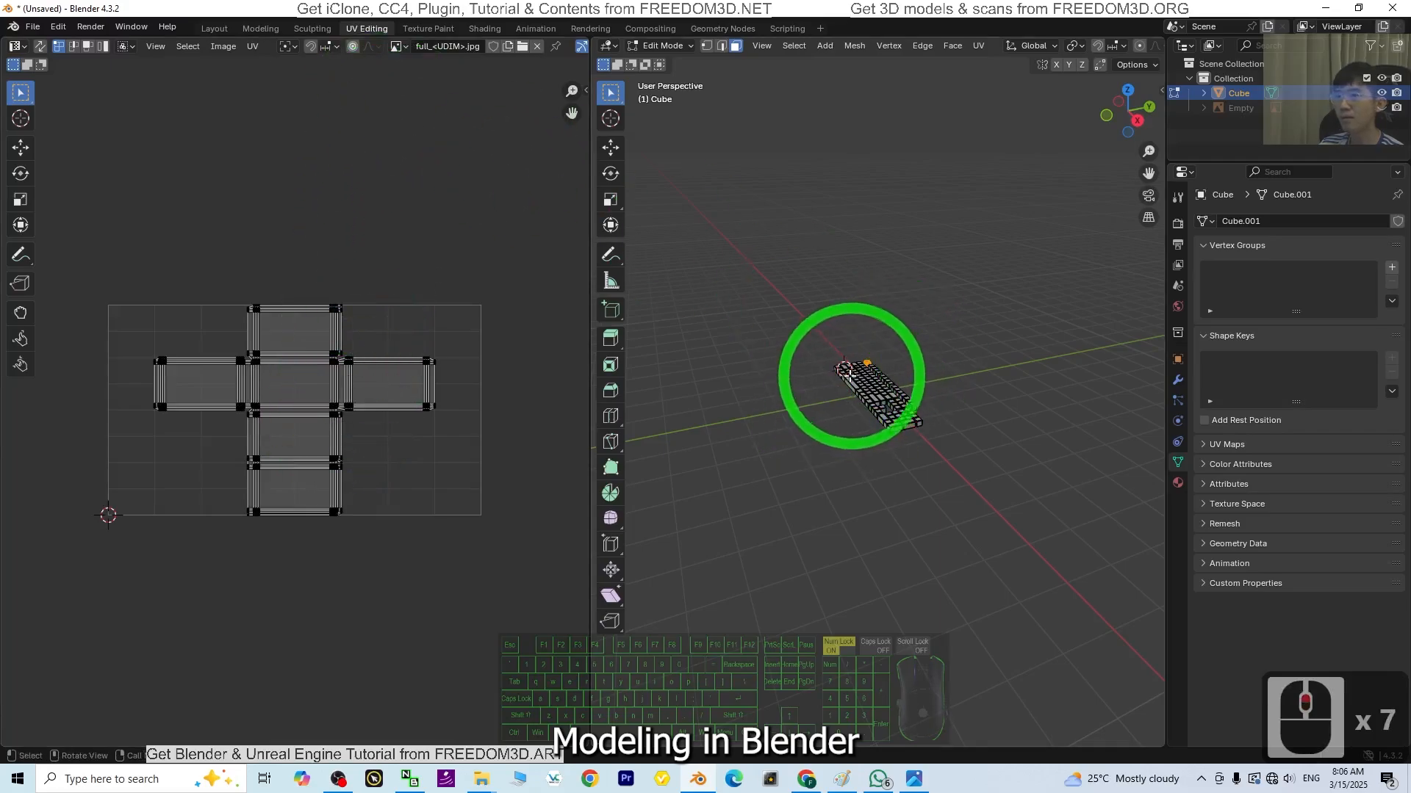
left_click(214, 28)
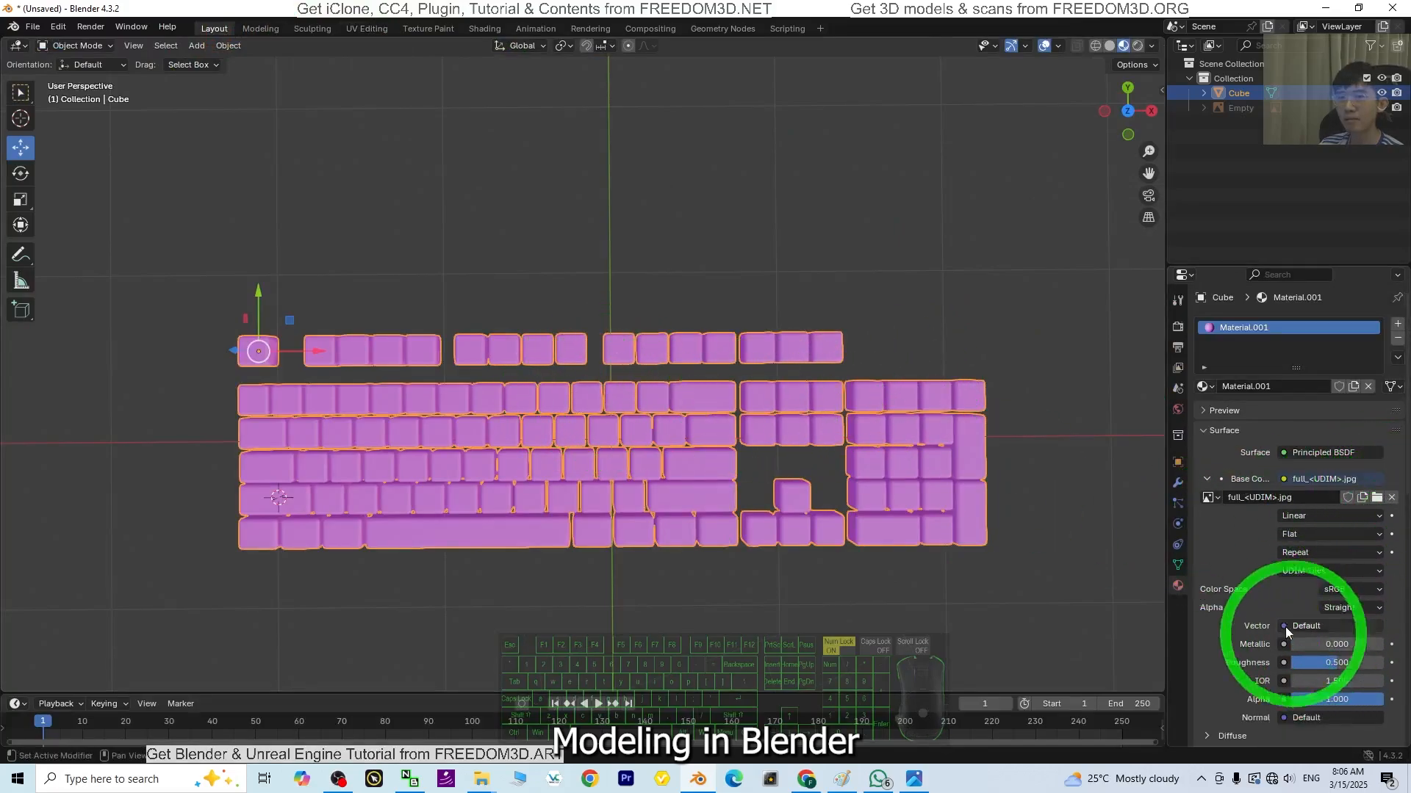
Step: Show full_1280.jpg behind the keyboard's UV layout in the UV Editing workspace
scroll(1283, 617, "down", 4)
scroll(1295, 578, "up", 5)
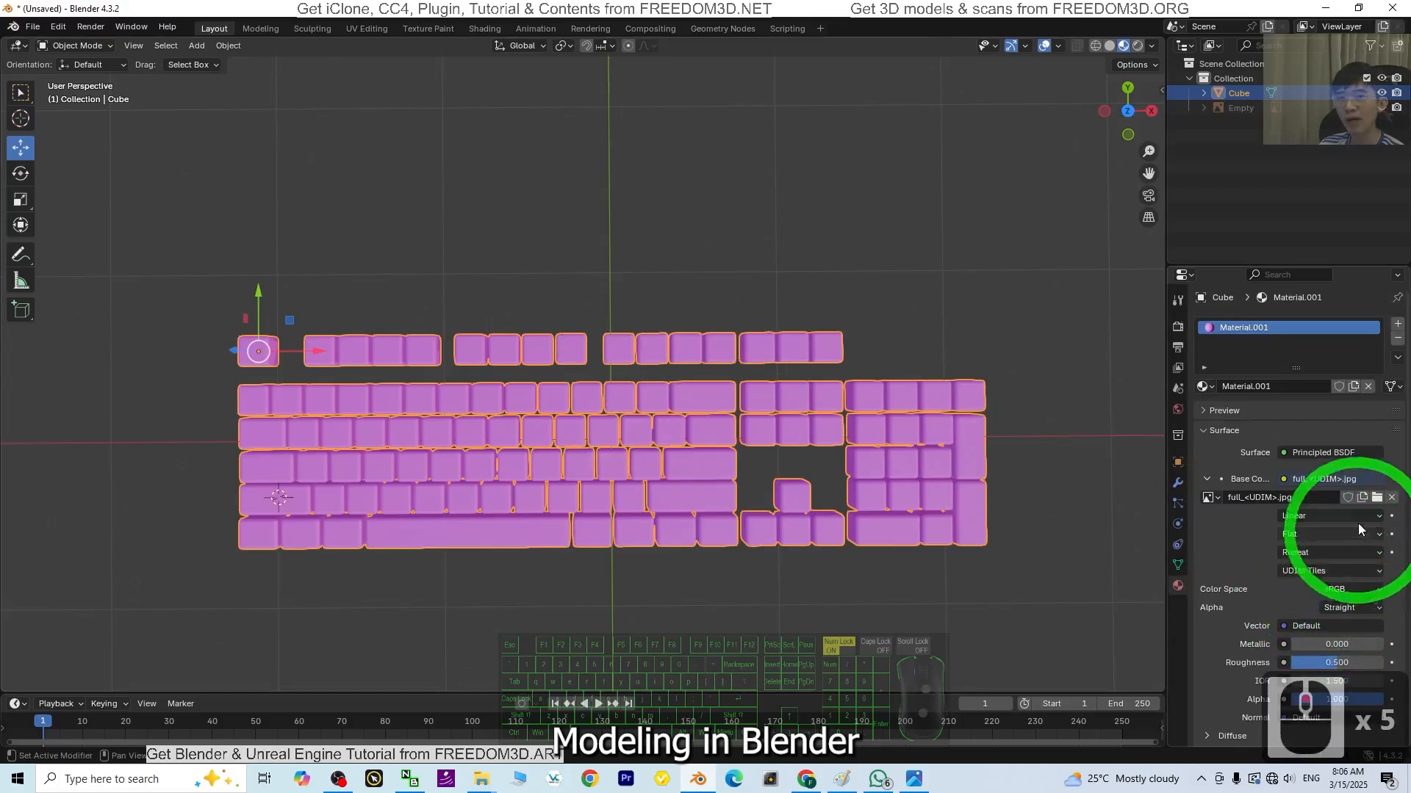
left_click(366, 28)
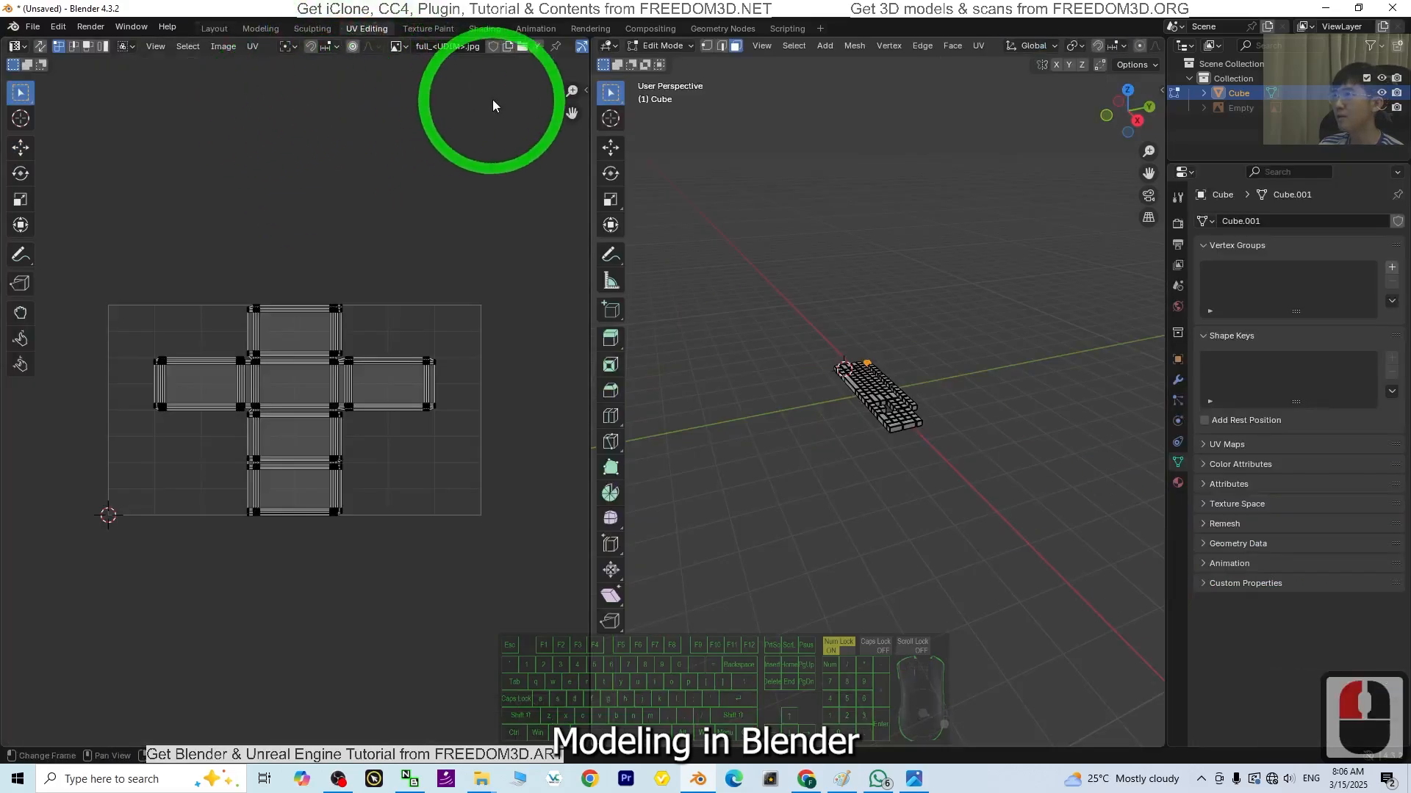
left_click(403, 47)
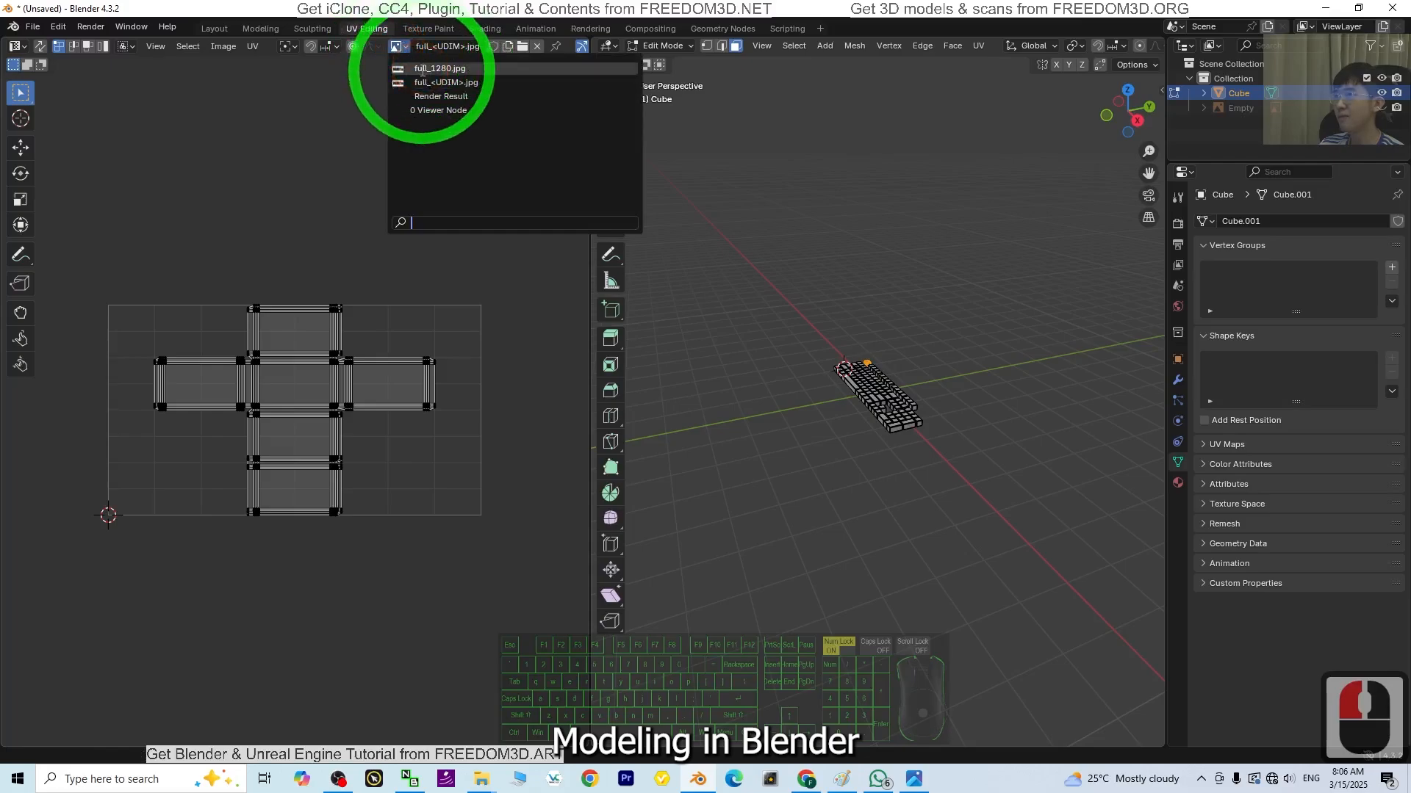
left_click(422, 69)
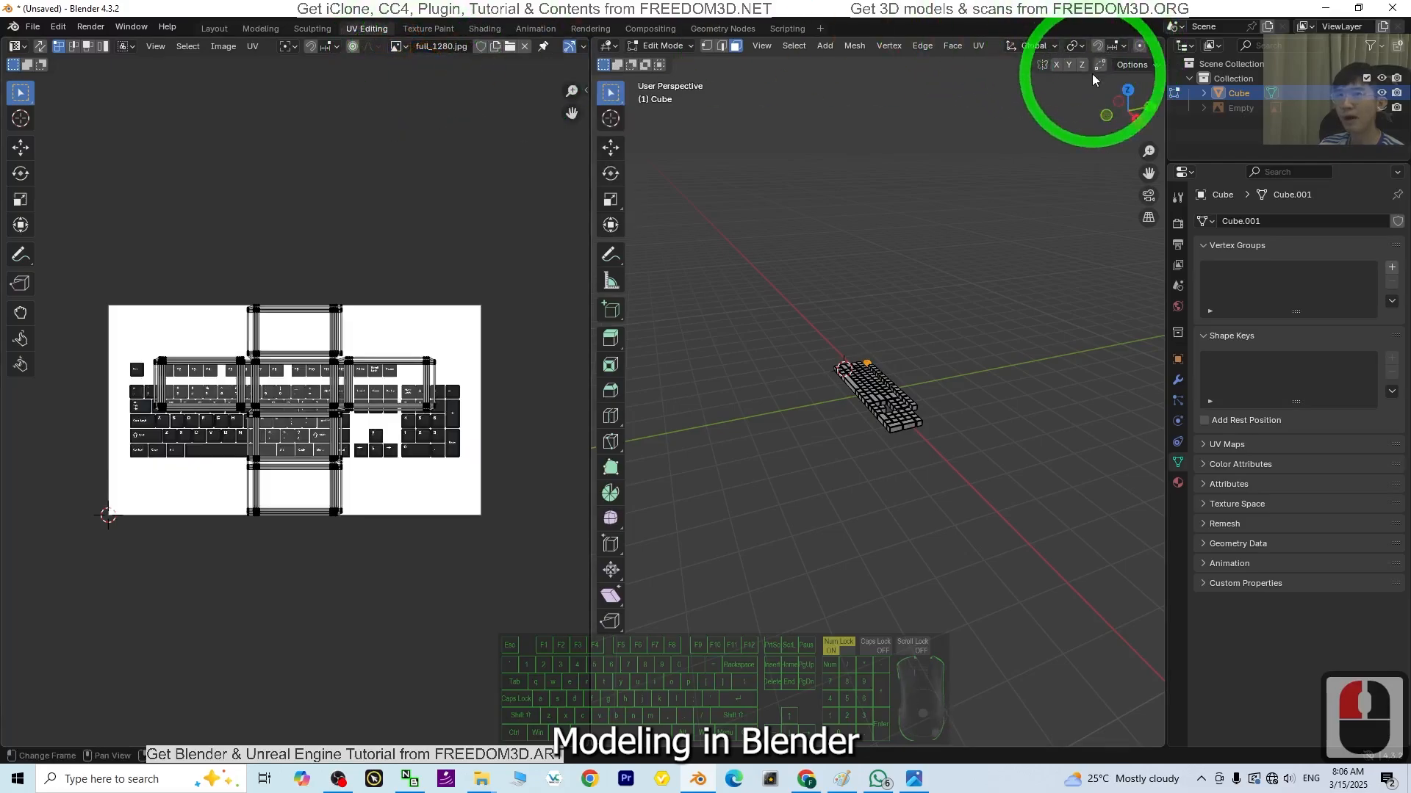
Step: Enlarge the 3D viewport, switch it to Material Preview and look at the keyboard in top orthographic view
left_click_drag(594, 227, 376, 227)
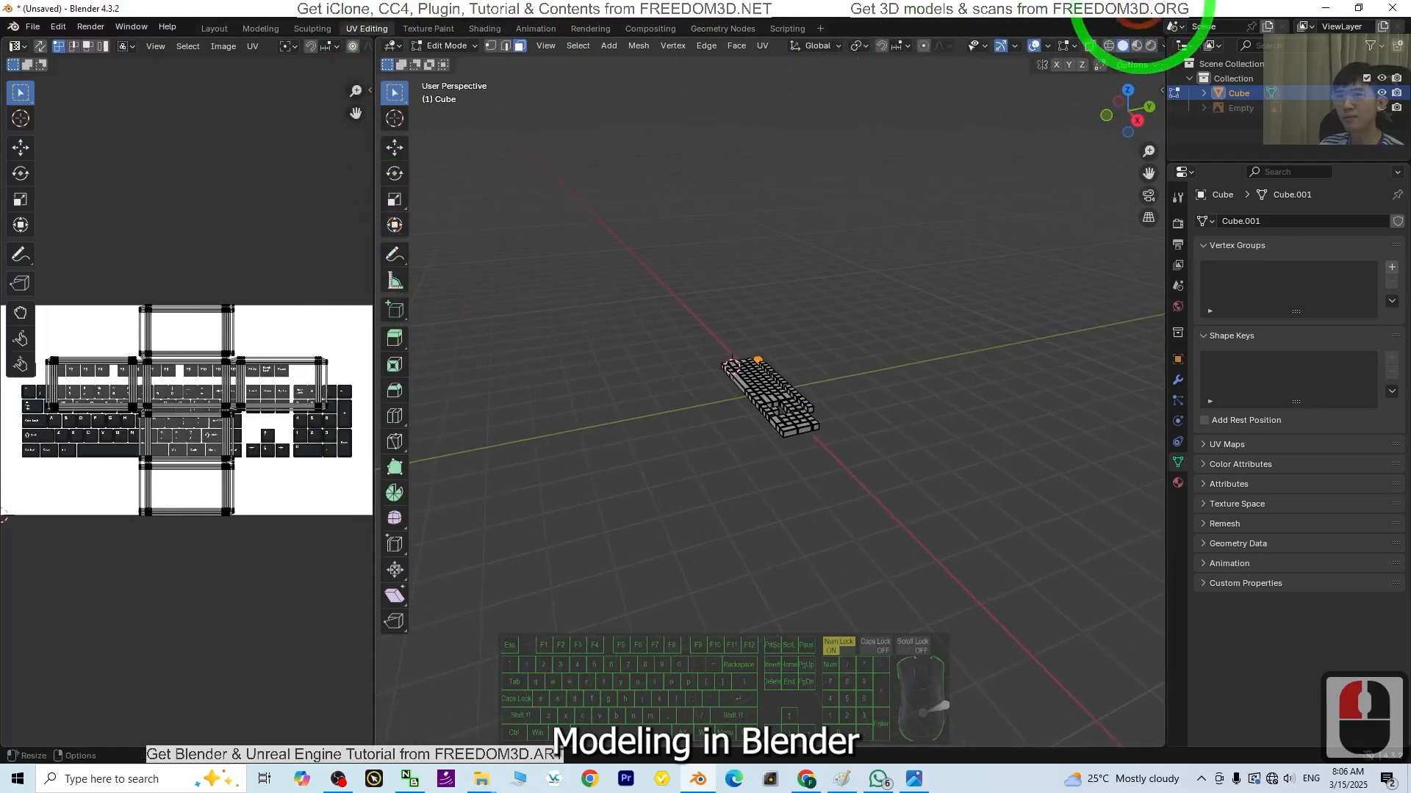
scroll(797, 356, "up", 8)
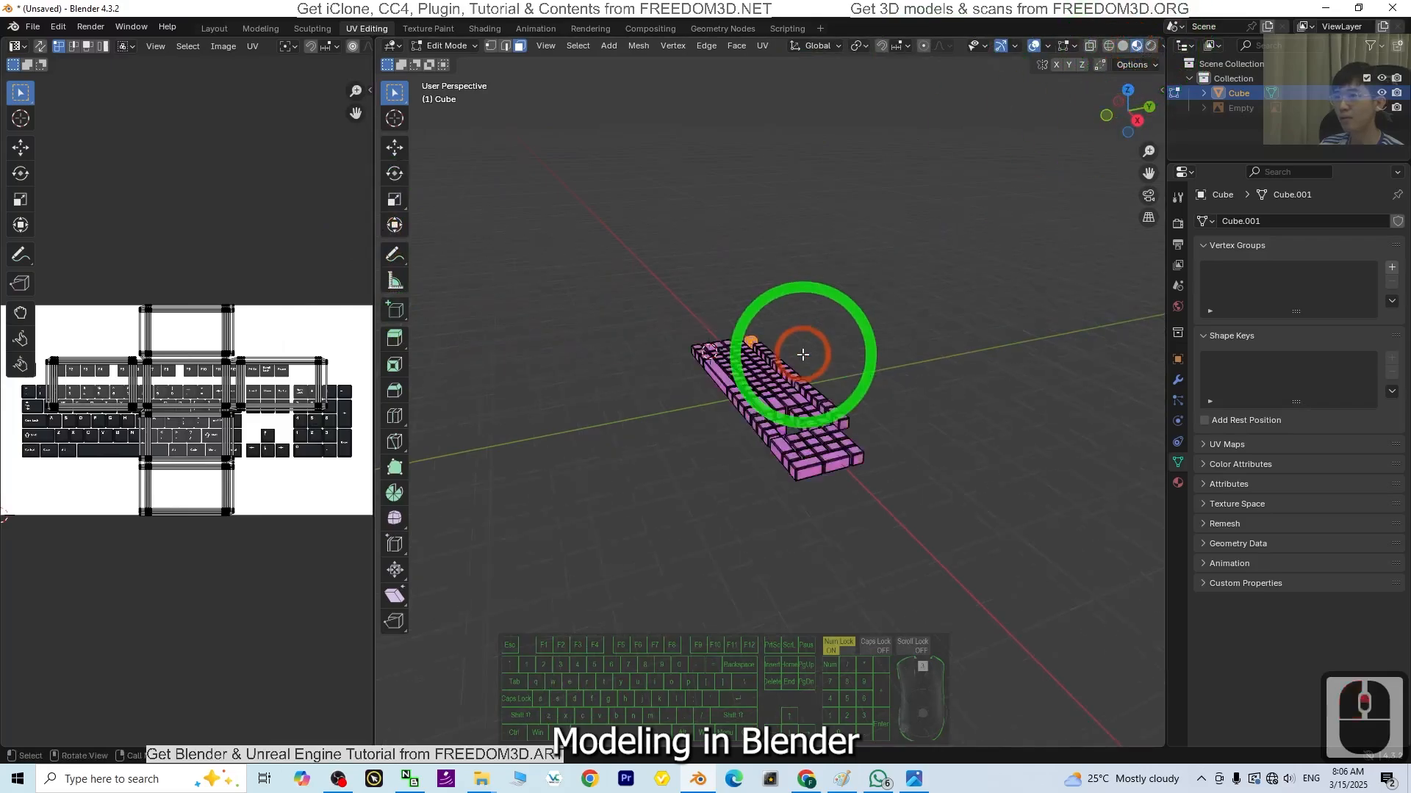
middle_click_drag(599, 542, 731, 647)
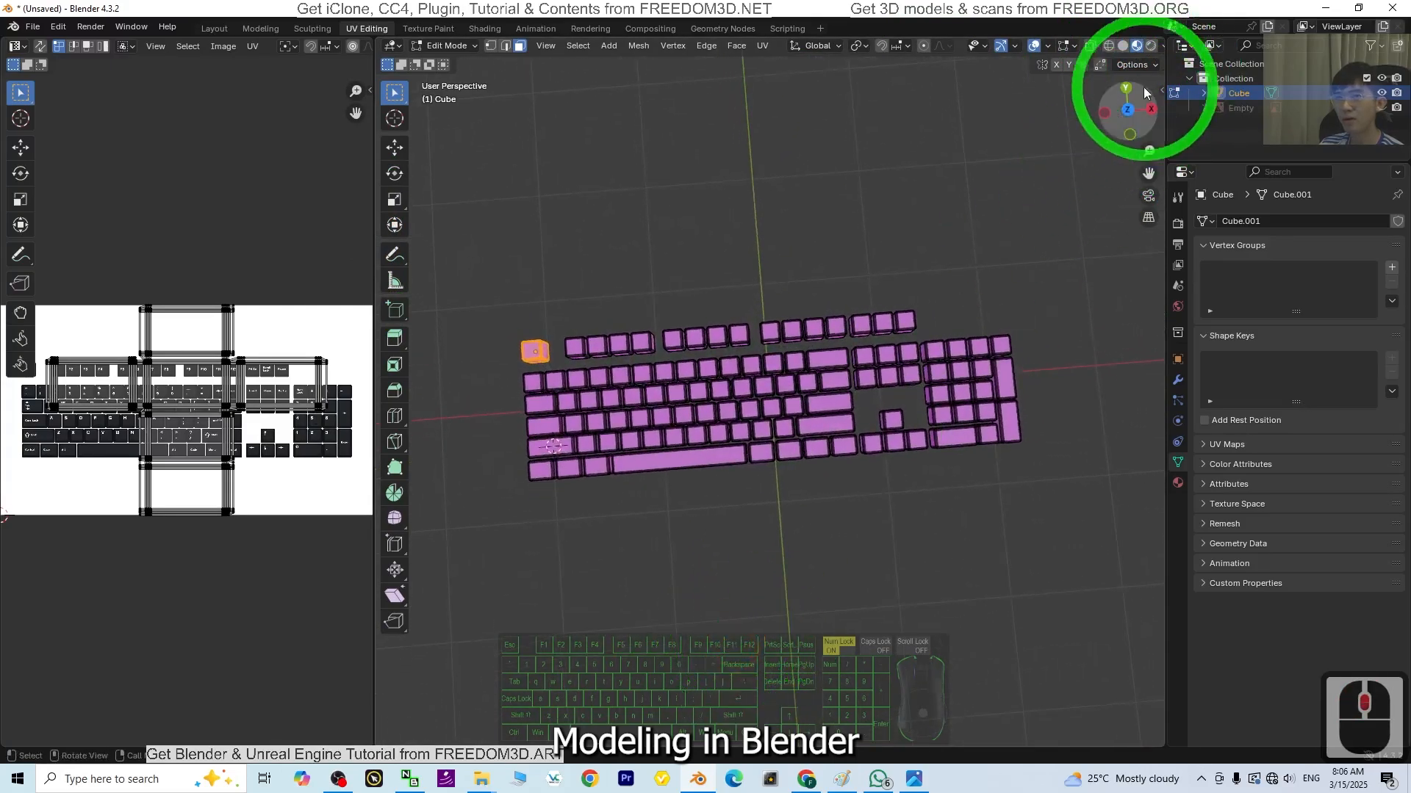
left_click(1128, 111)
scroll(836, 447, "up", 3)
scroll(721, 595, "down", 2)
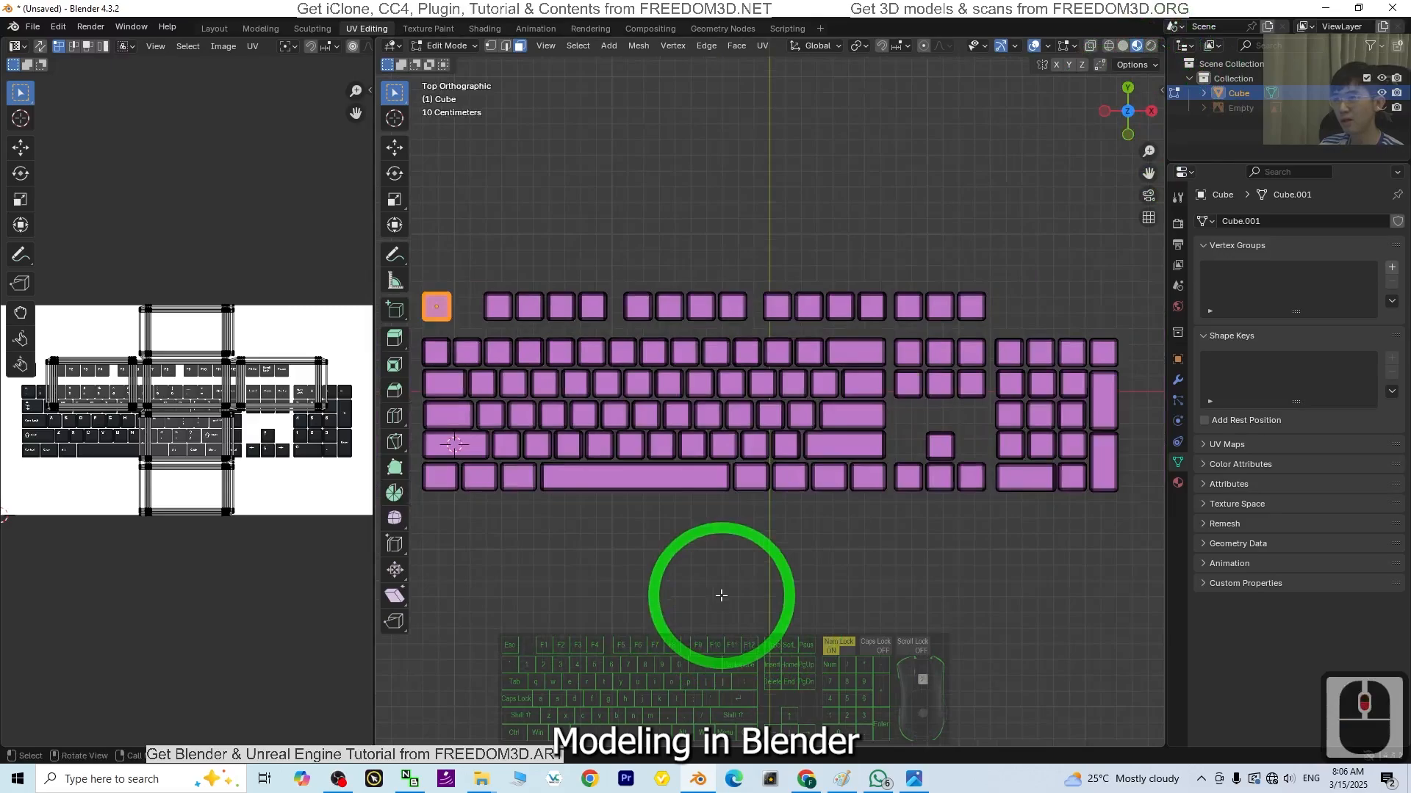
Step: Select all of the keyboard's faces and unwrap them with Project from View
left_click(708, 598)
key("a")
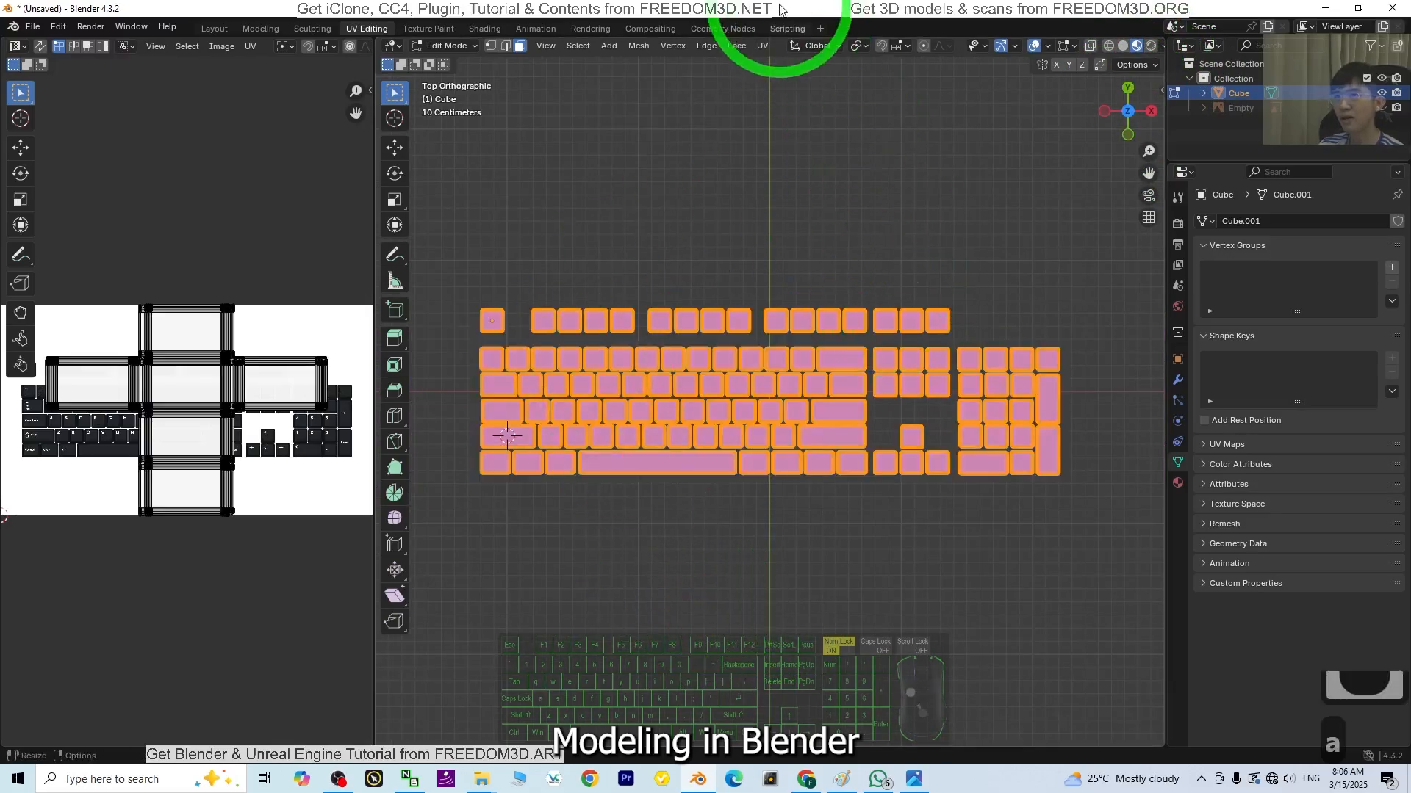
left_click(763, 47)
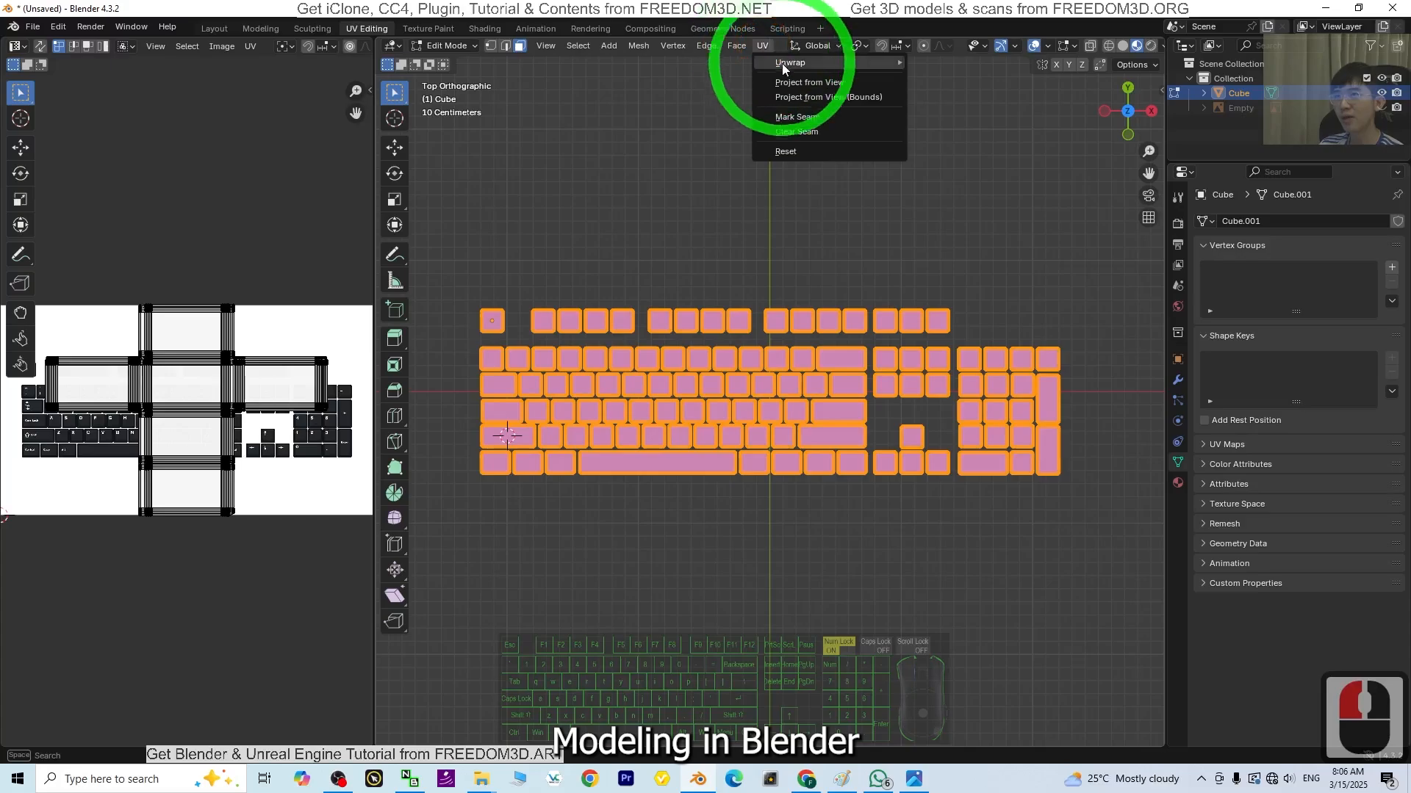
left_click(814, 83)
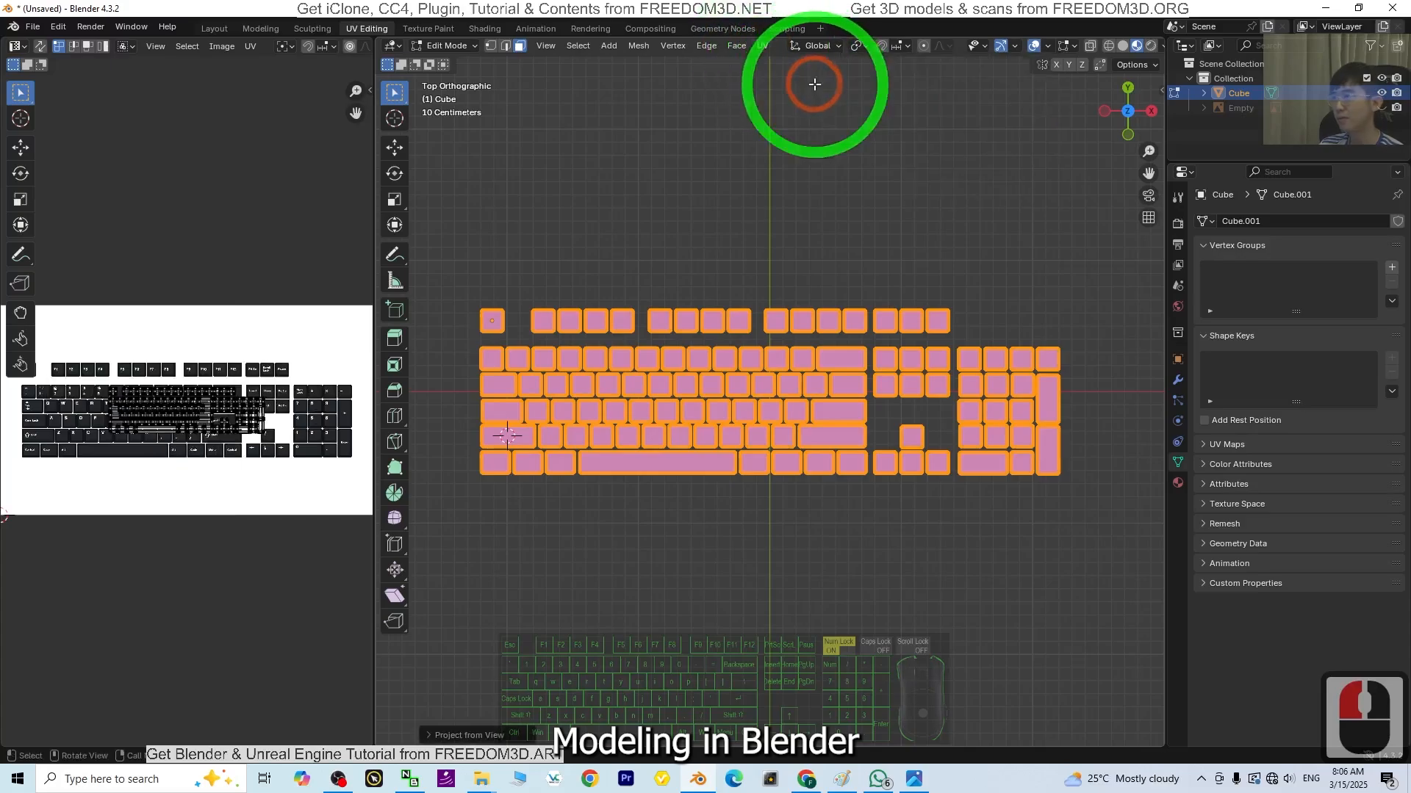
scroll(283, 421, "up", 1)
scroll(630, 407, "down", 1)
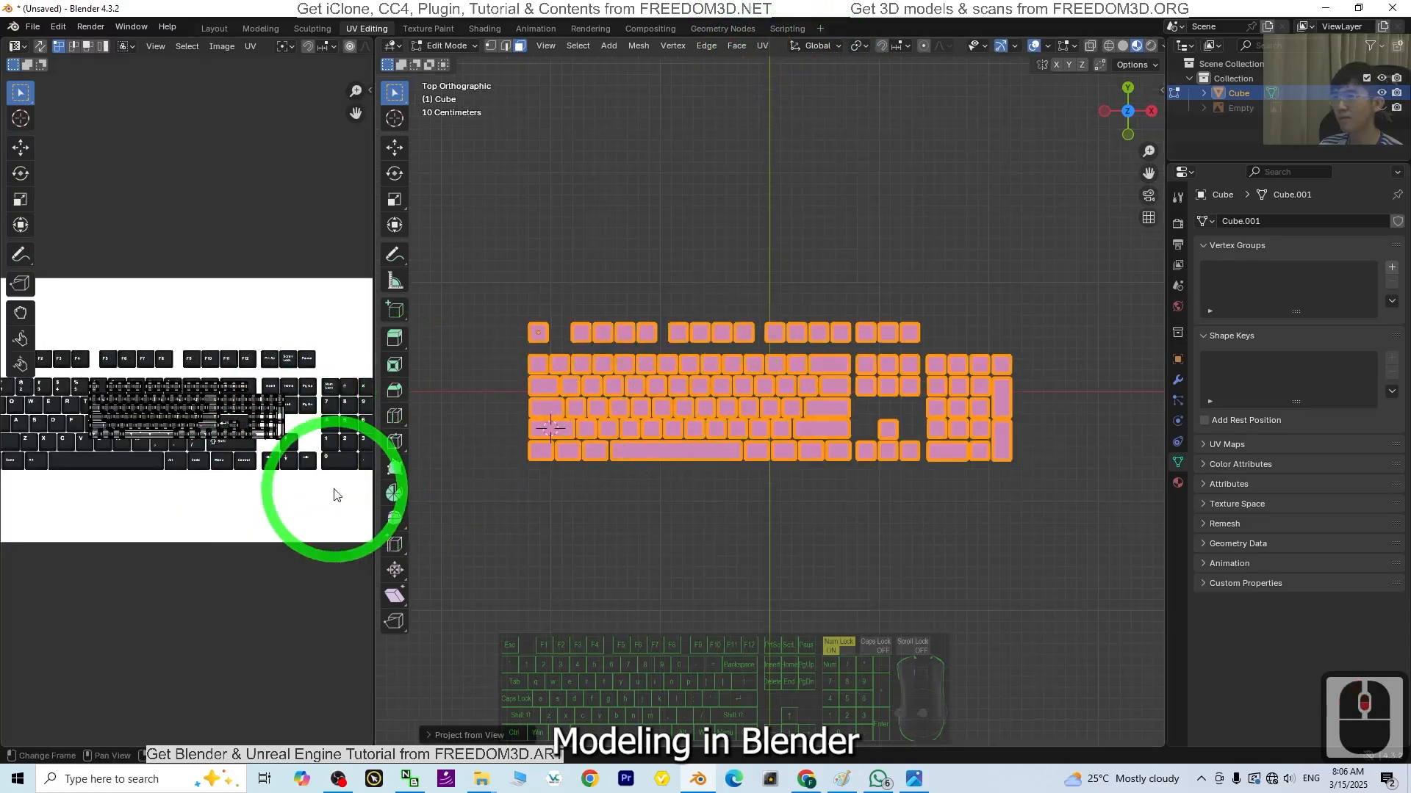
Step: Try to remove the Material.001 slot from the keyboard while in Edit Mode
left_click(1179, 485)
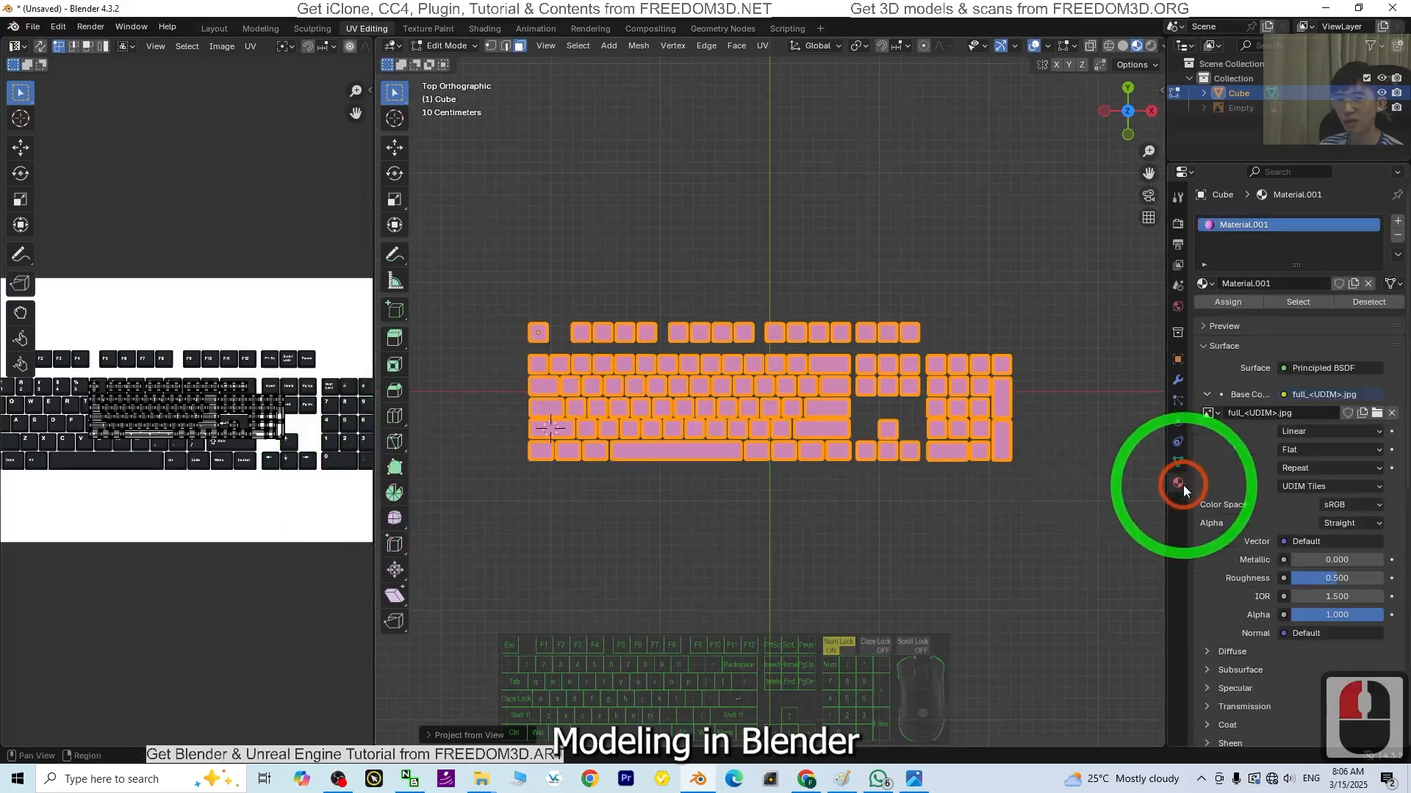
scroll(1327, 430, "up", 4)
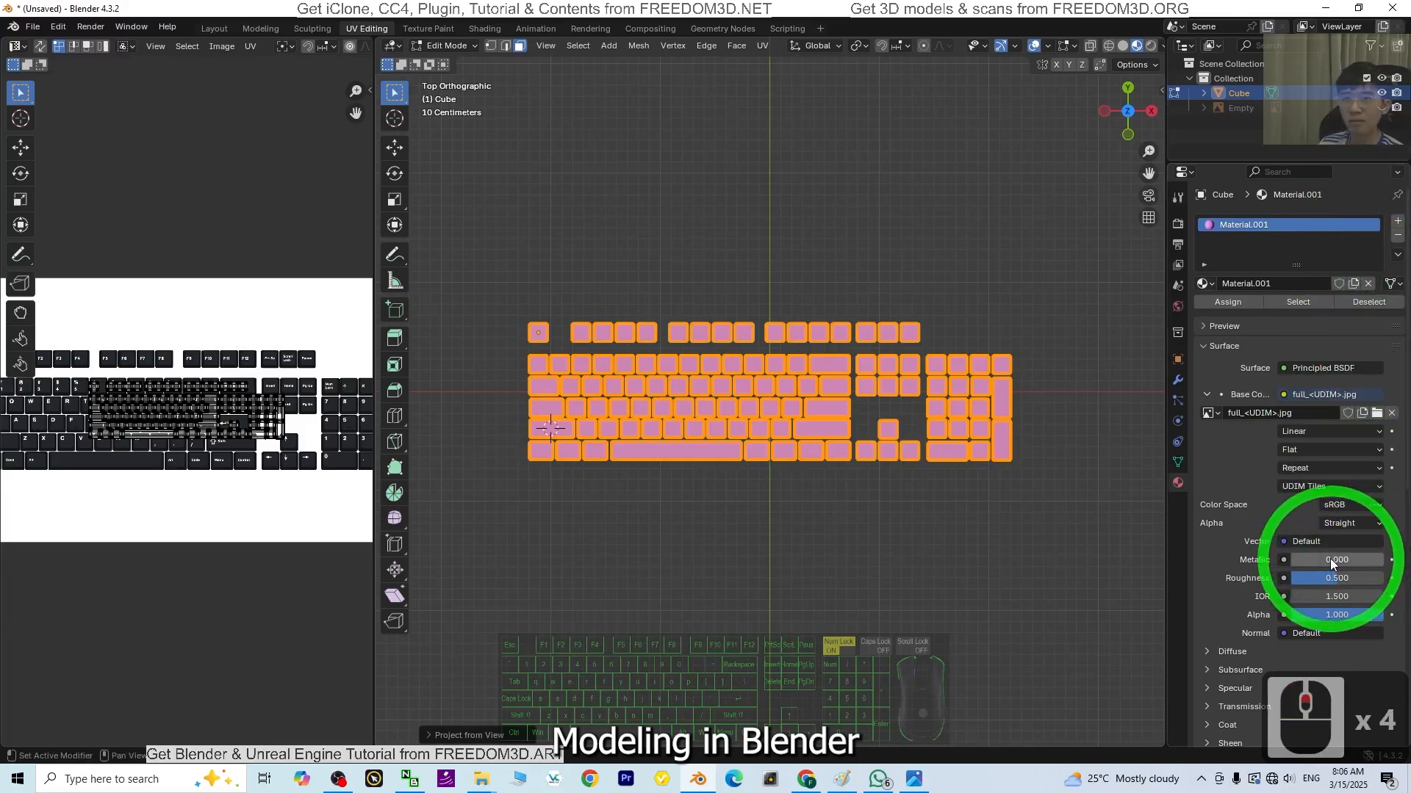
left_click(1398, 236)
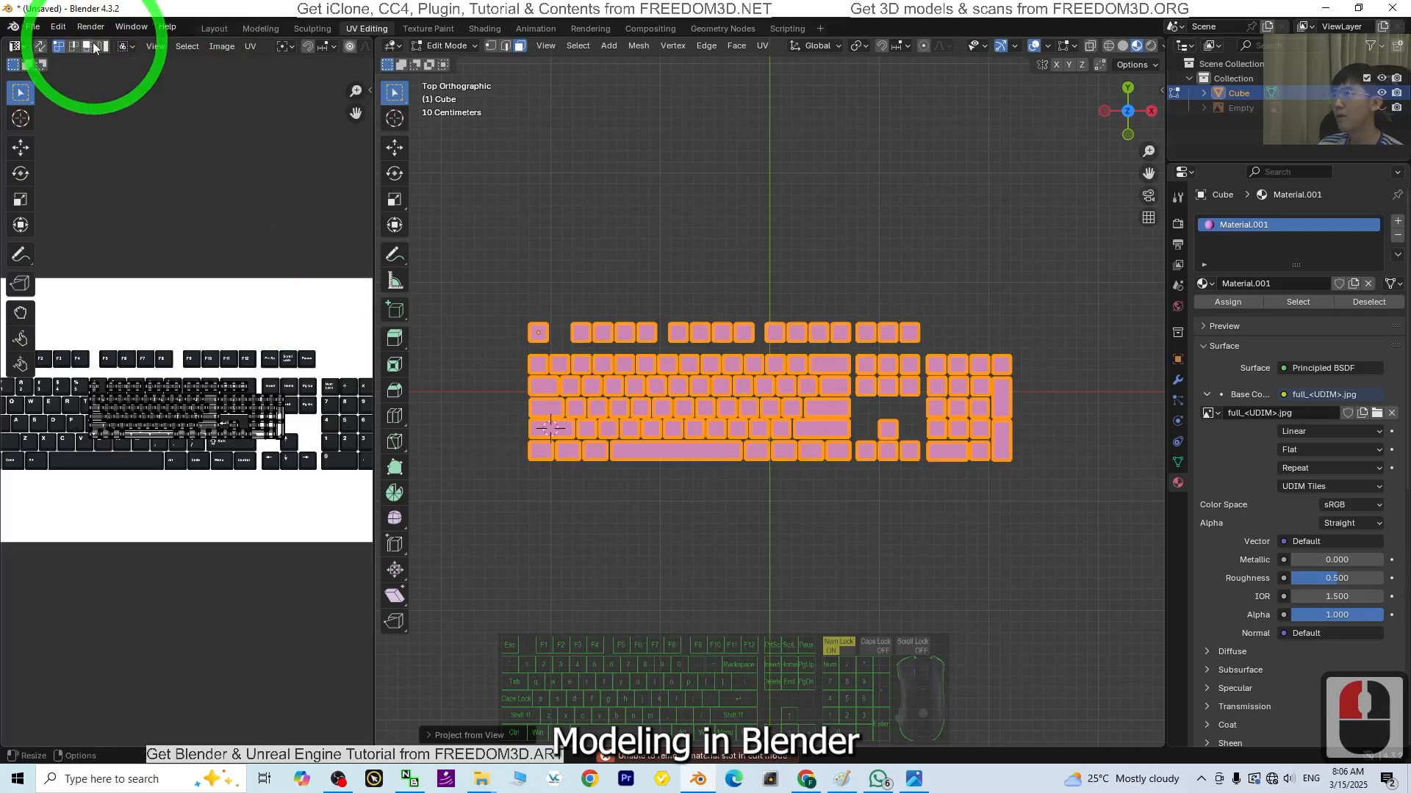
Step: Switch the keyboard to Object Mode and remove its Material.001 slot
left_click(445, 46)
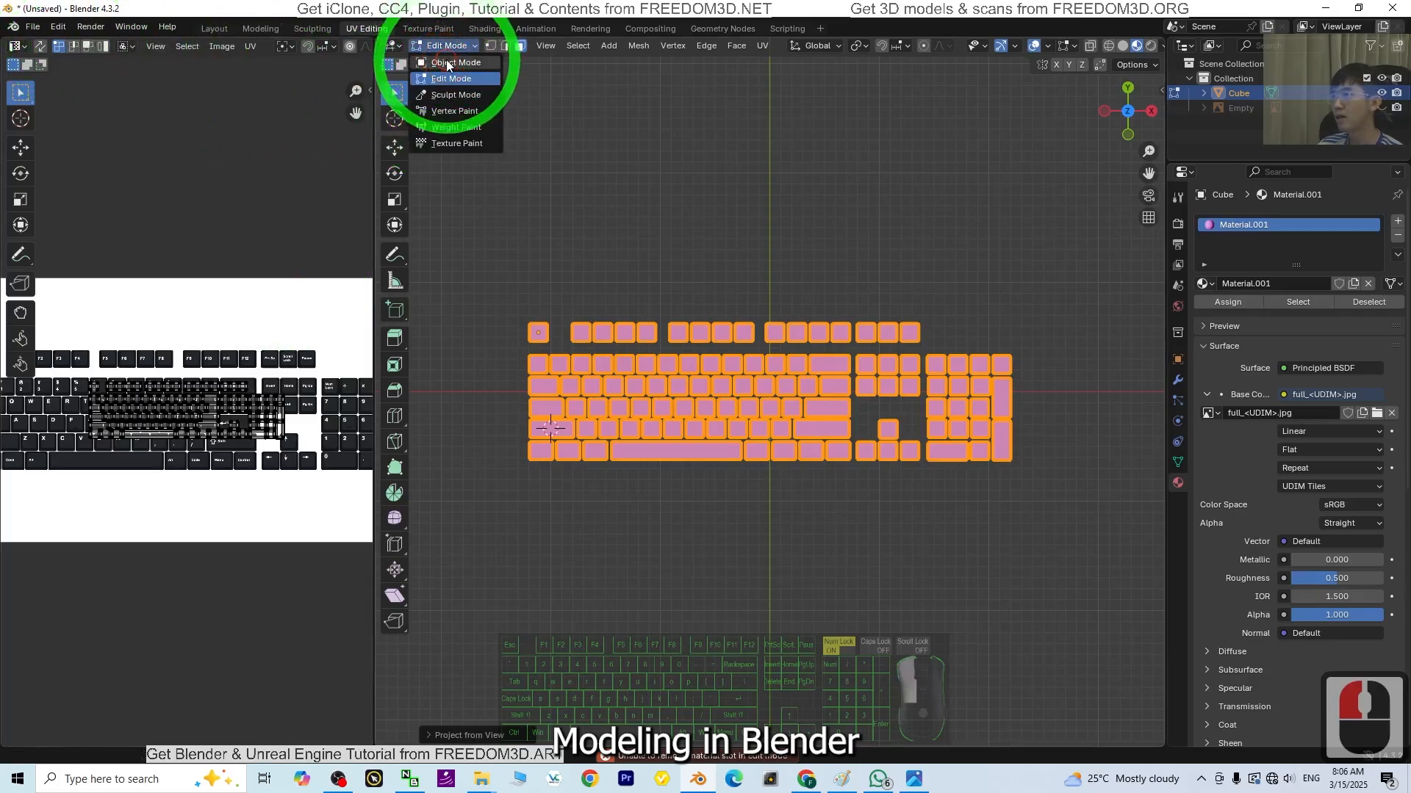
left_click(449, 64)
scroll(370, 426, "down", 3)
scroll(864, 419, "up", 2)
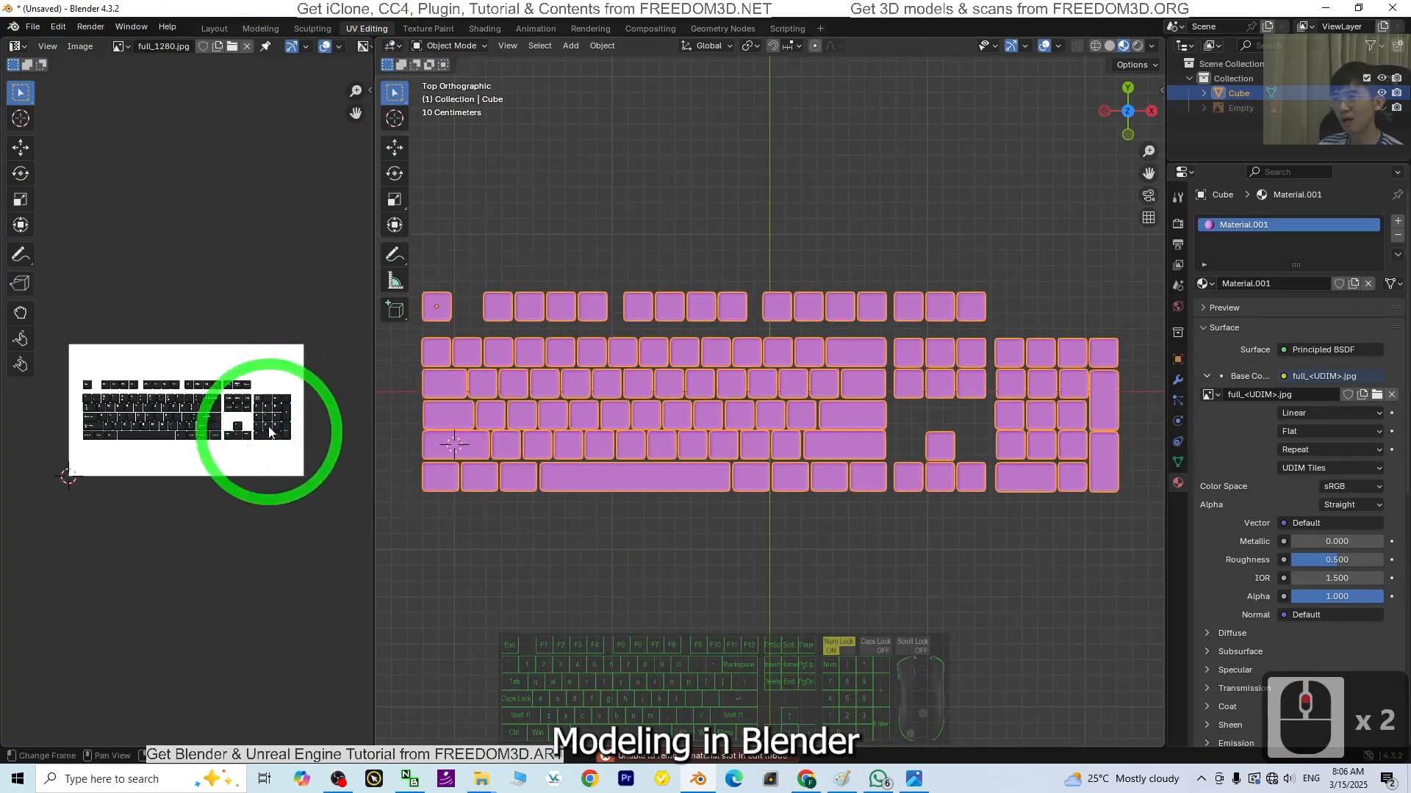
left_click(907, 579)
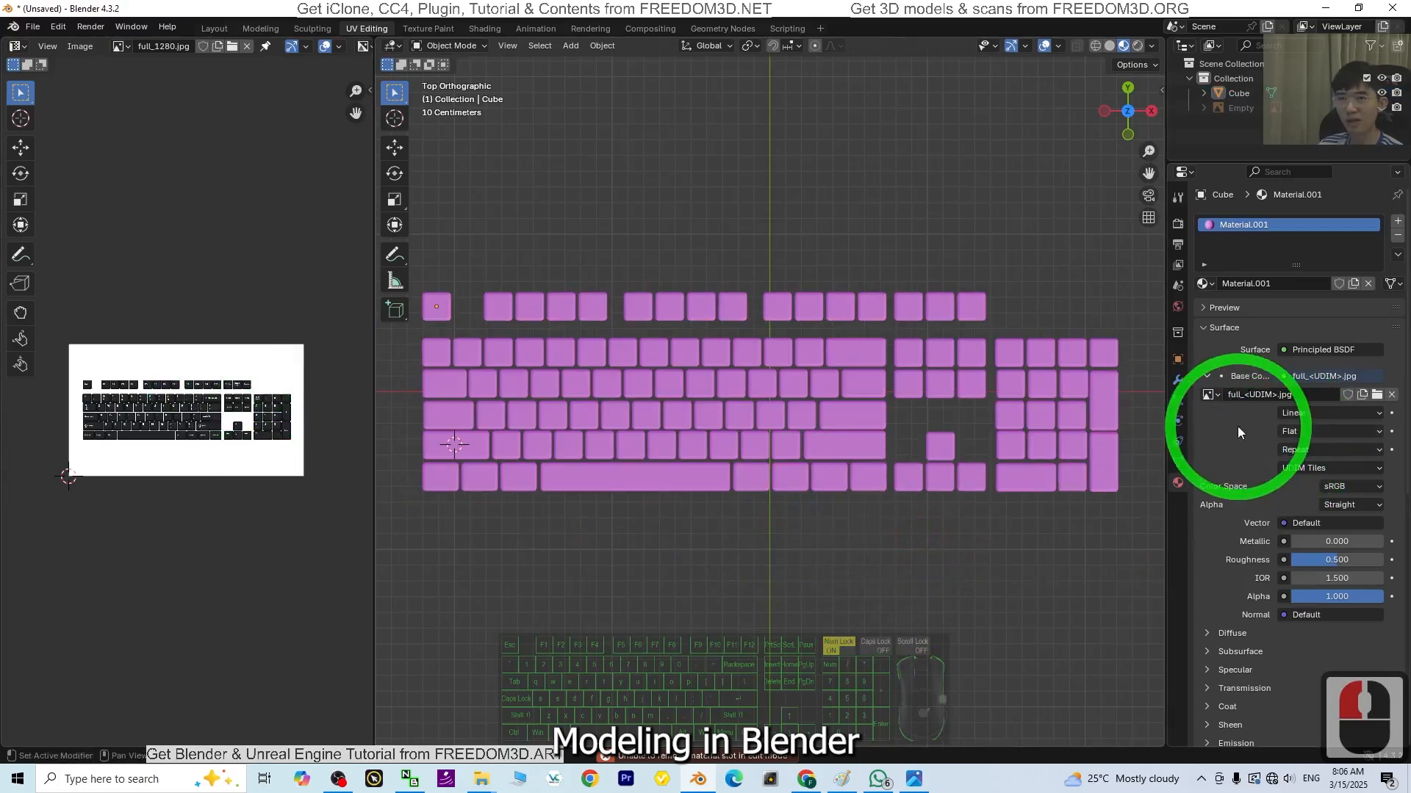
left_click(1396, 236)
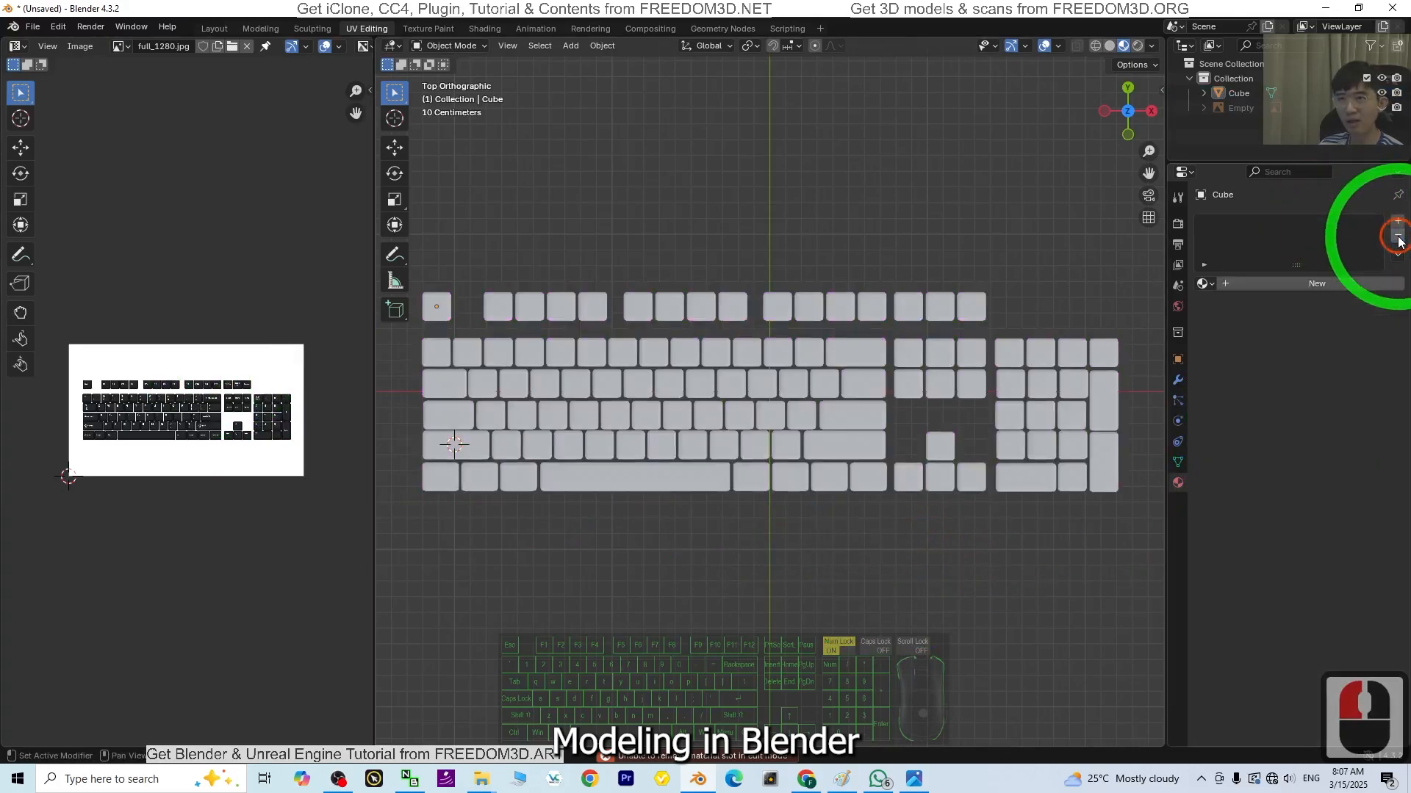
Step: Create a new material on the keyboard with an Image Texture as Base Color and load full_1280.jpg from the Desktop
left_click(1238, 284)
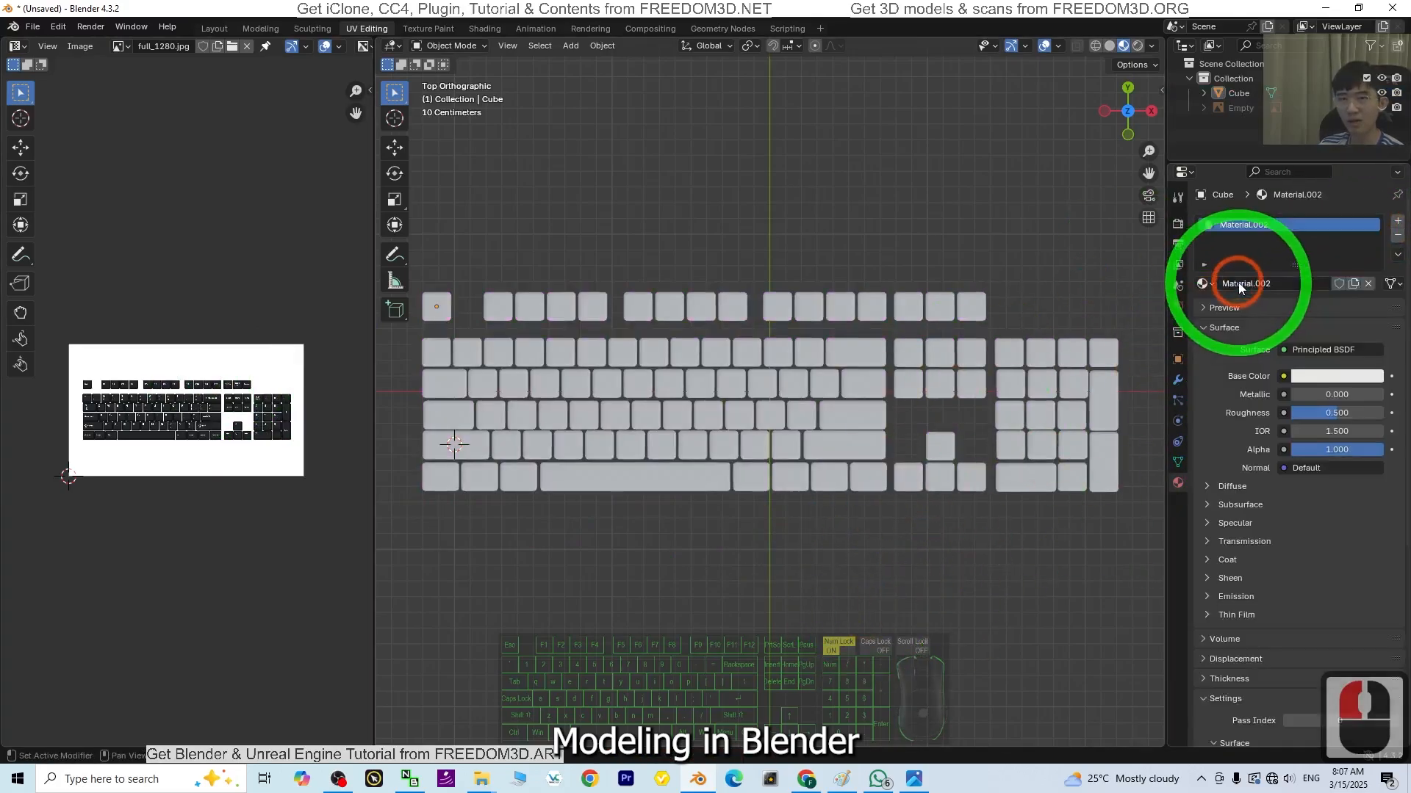
left_click(1283, 376)
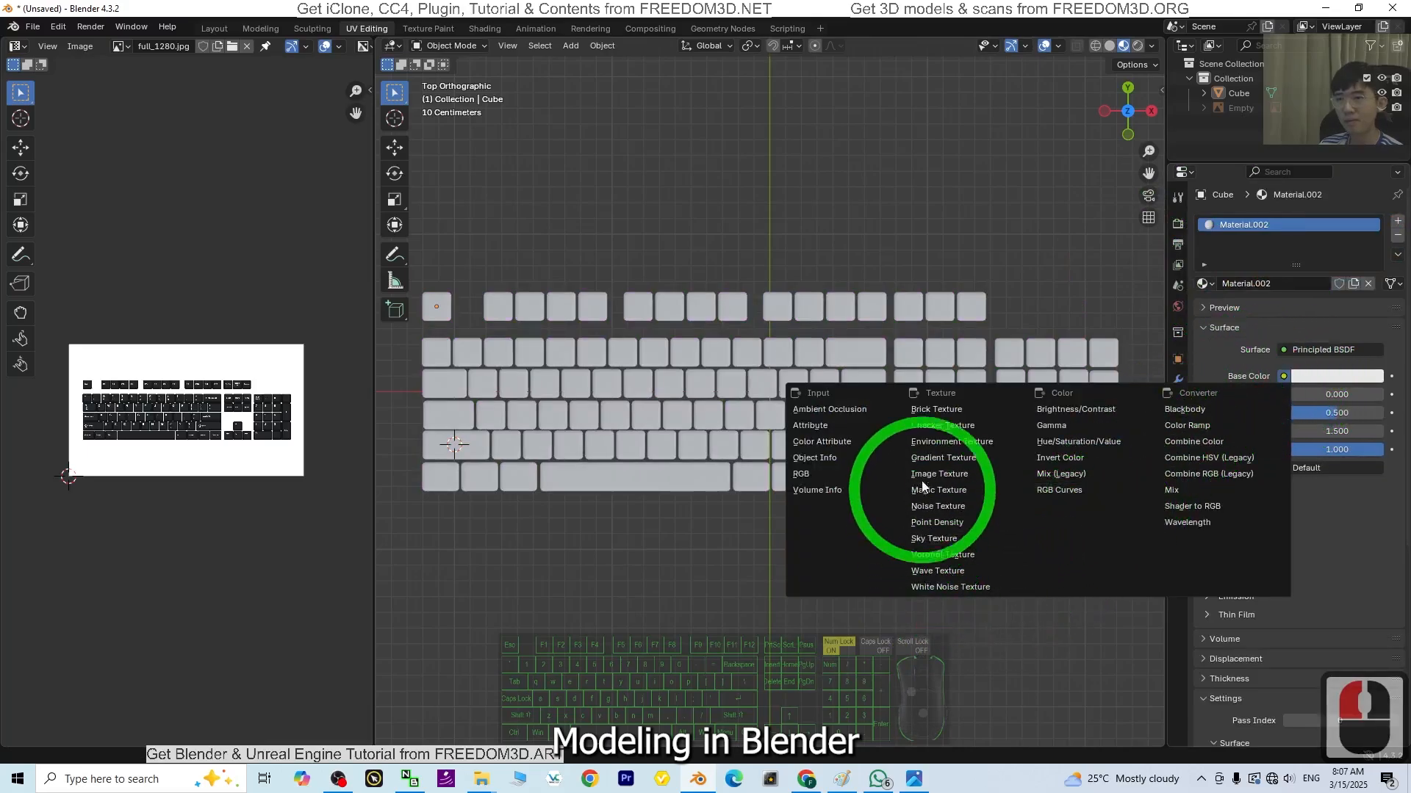
left_click(941, 475)
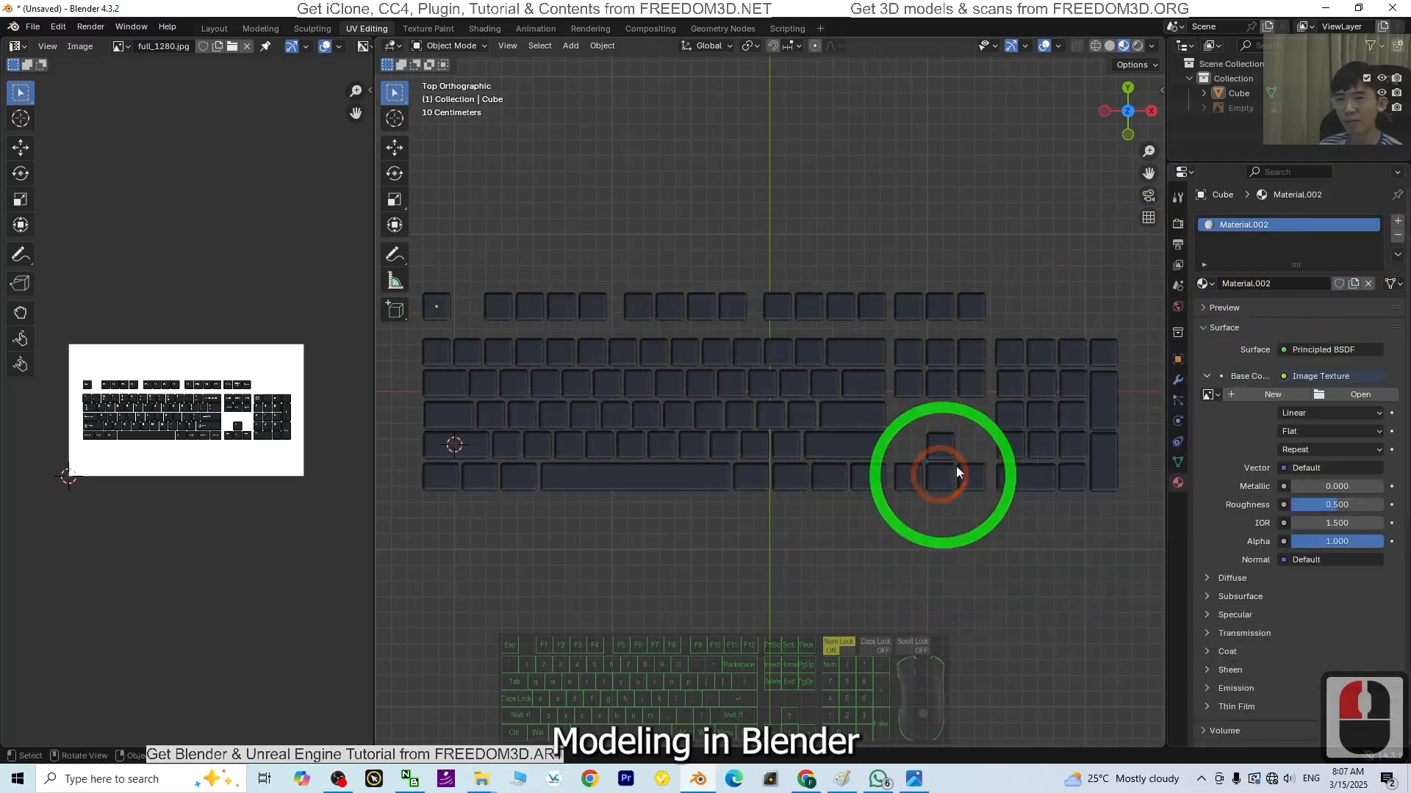
left_click(1359, 397)
left_click(369, 267)
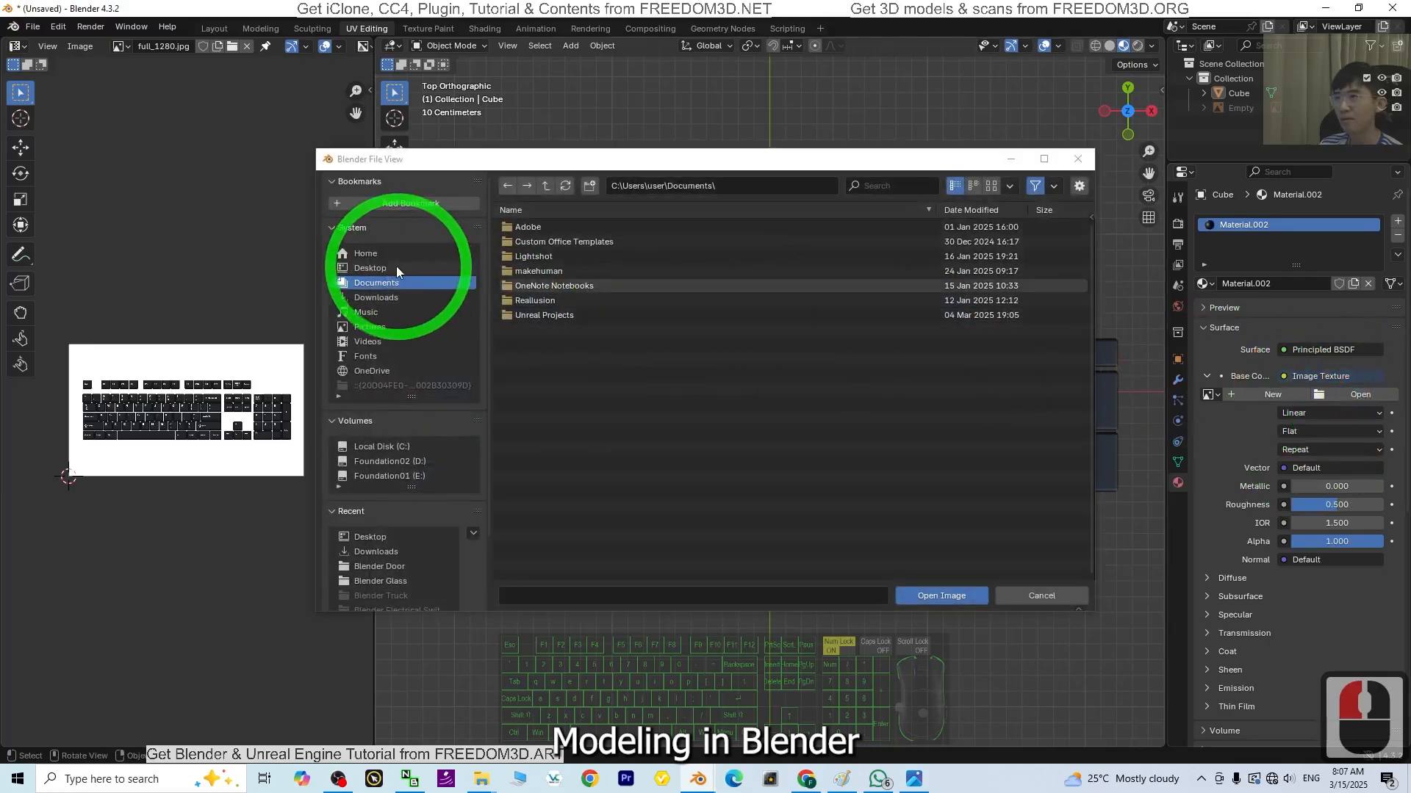
left_click(529, 345)
double_click(529, 345)
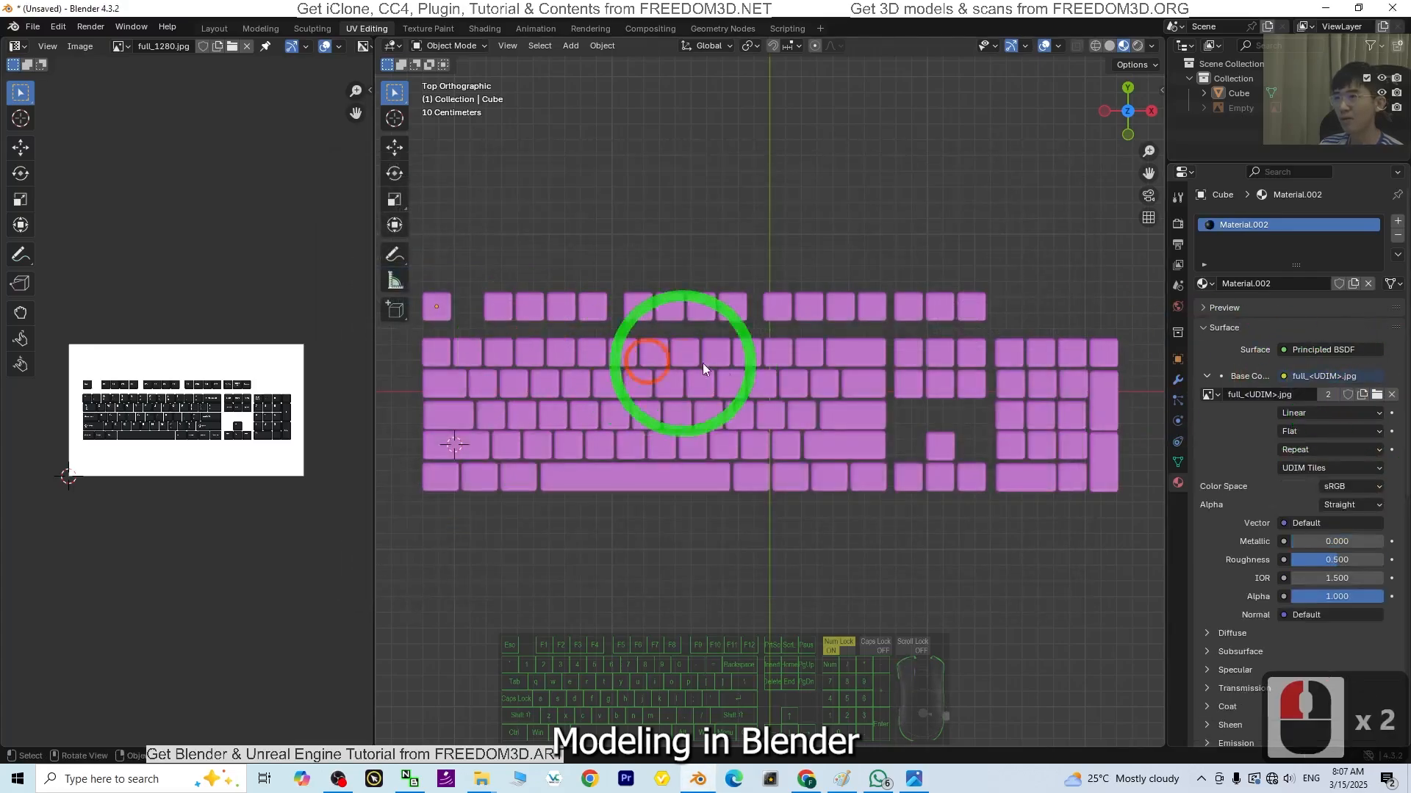
scroll(786, 440, "down", 2)
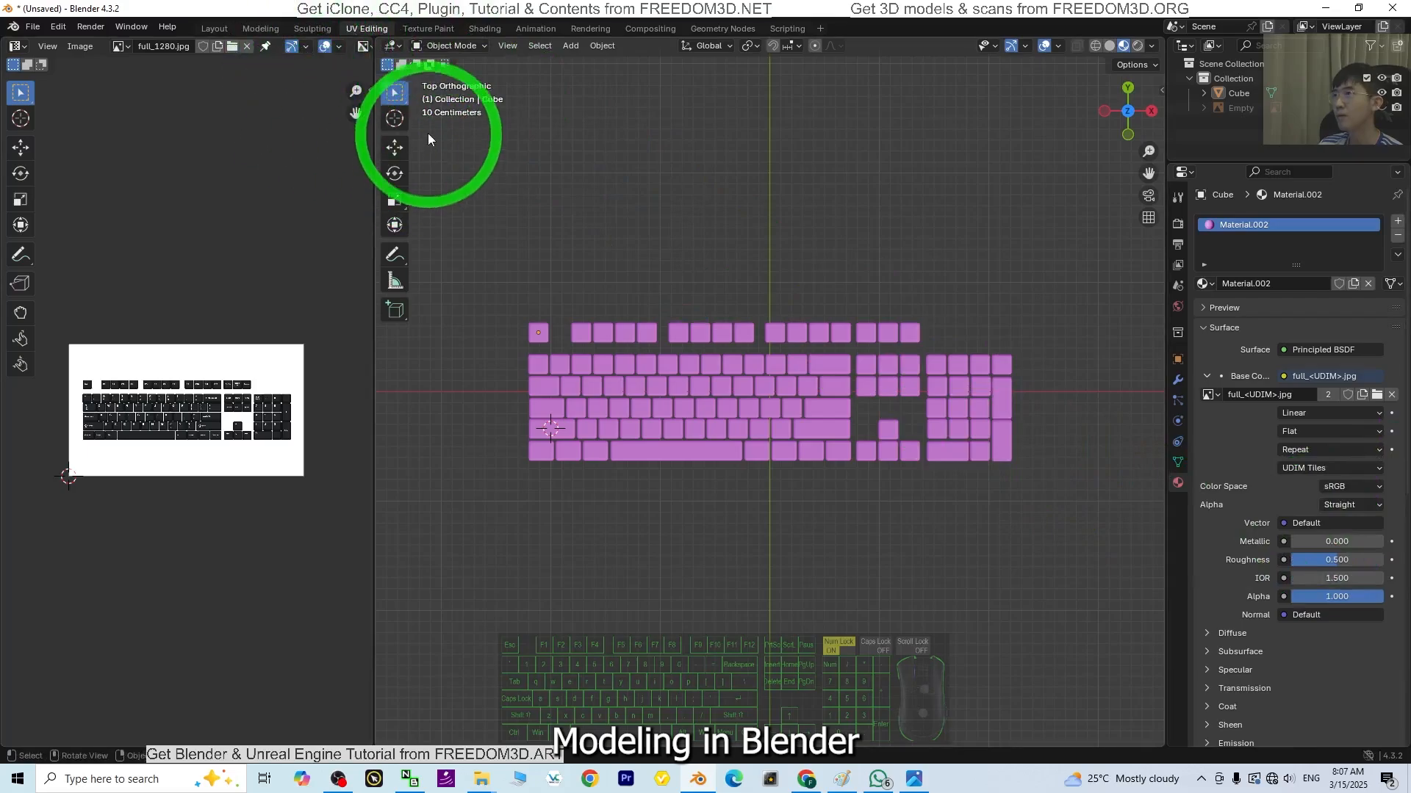
Step: Examine the new material's node setup in the Shading workspace
left_click(486, 28)
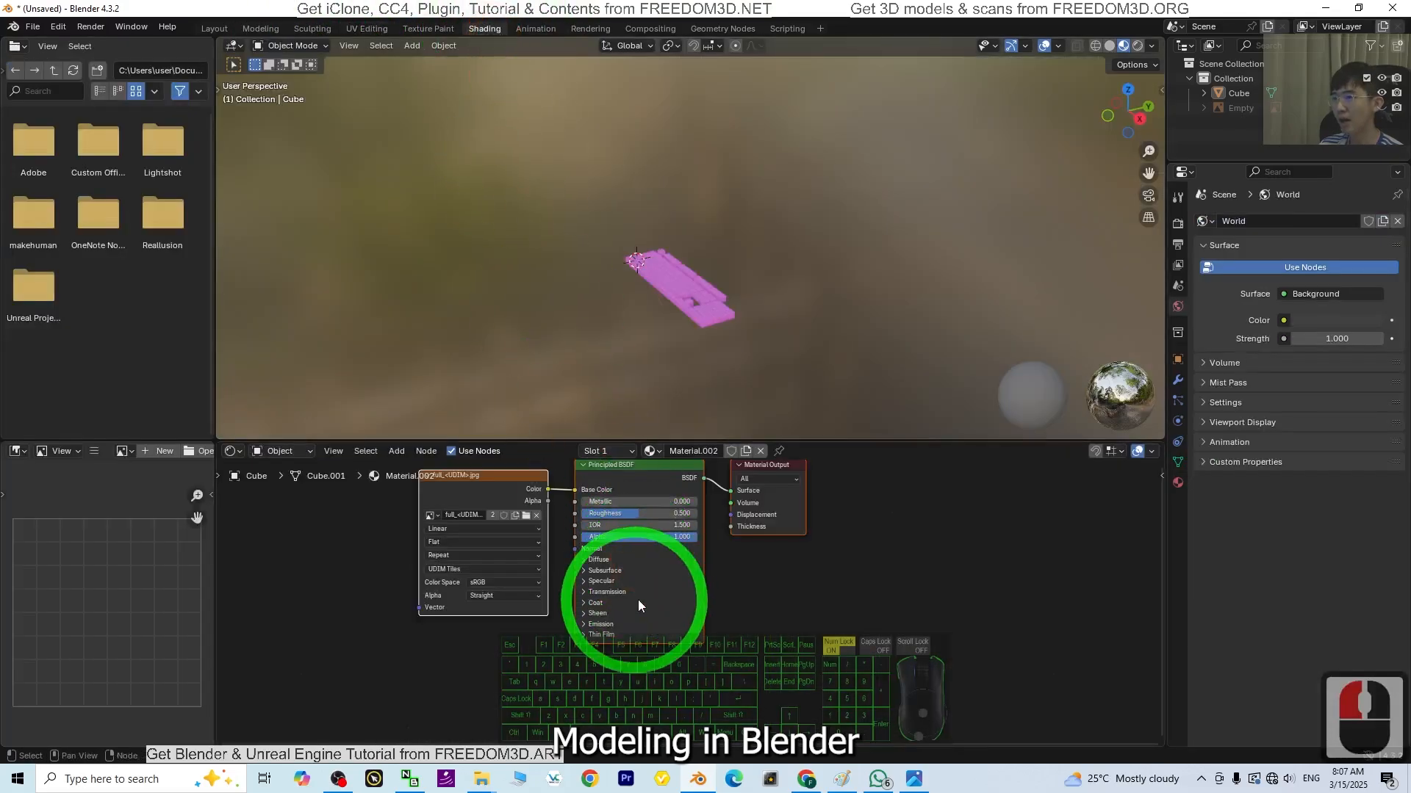
scroll(811, 596, "up", 2)
scroll(817, 603, "down", 1)
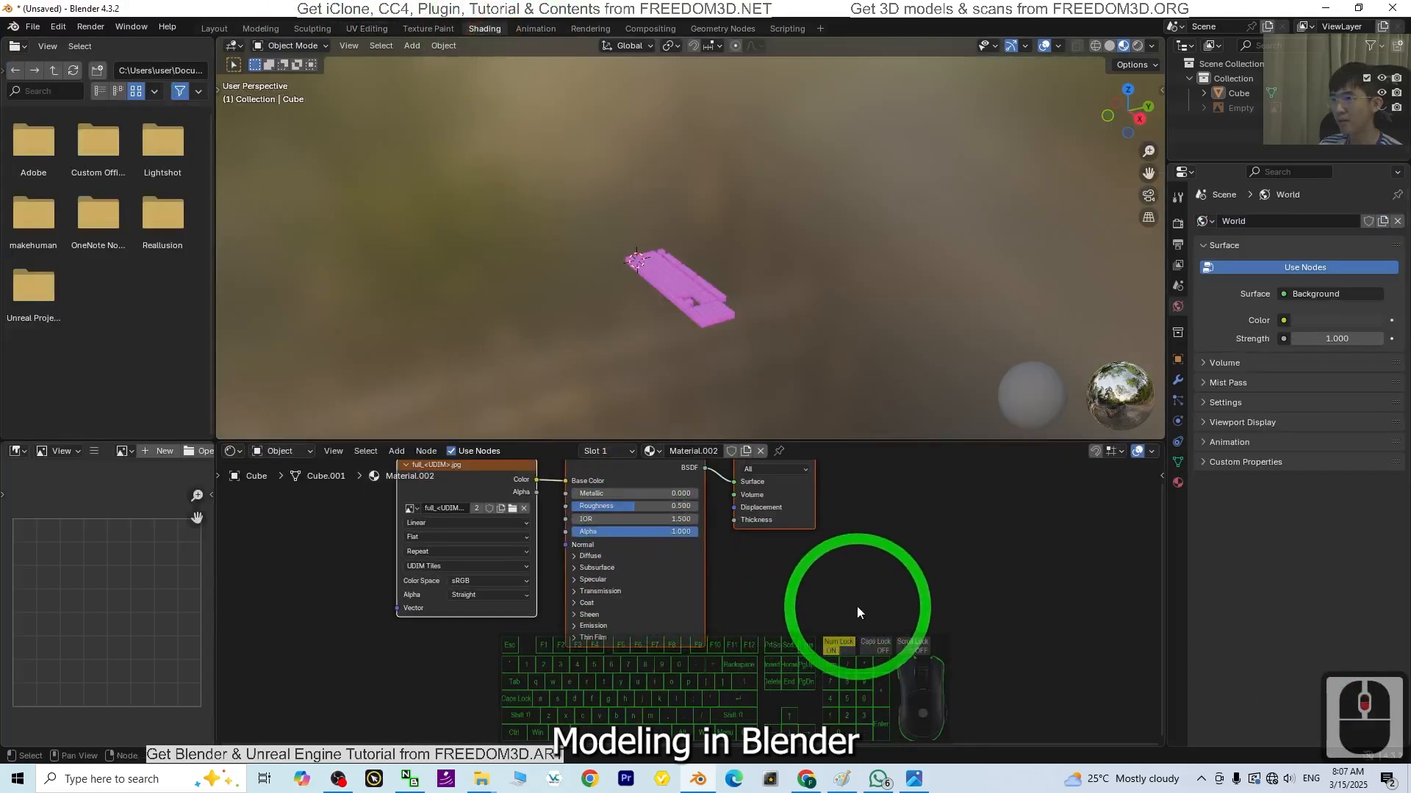
middle_click_drag(857, 605, 876, 650)
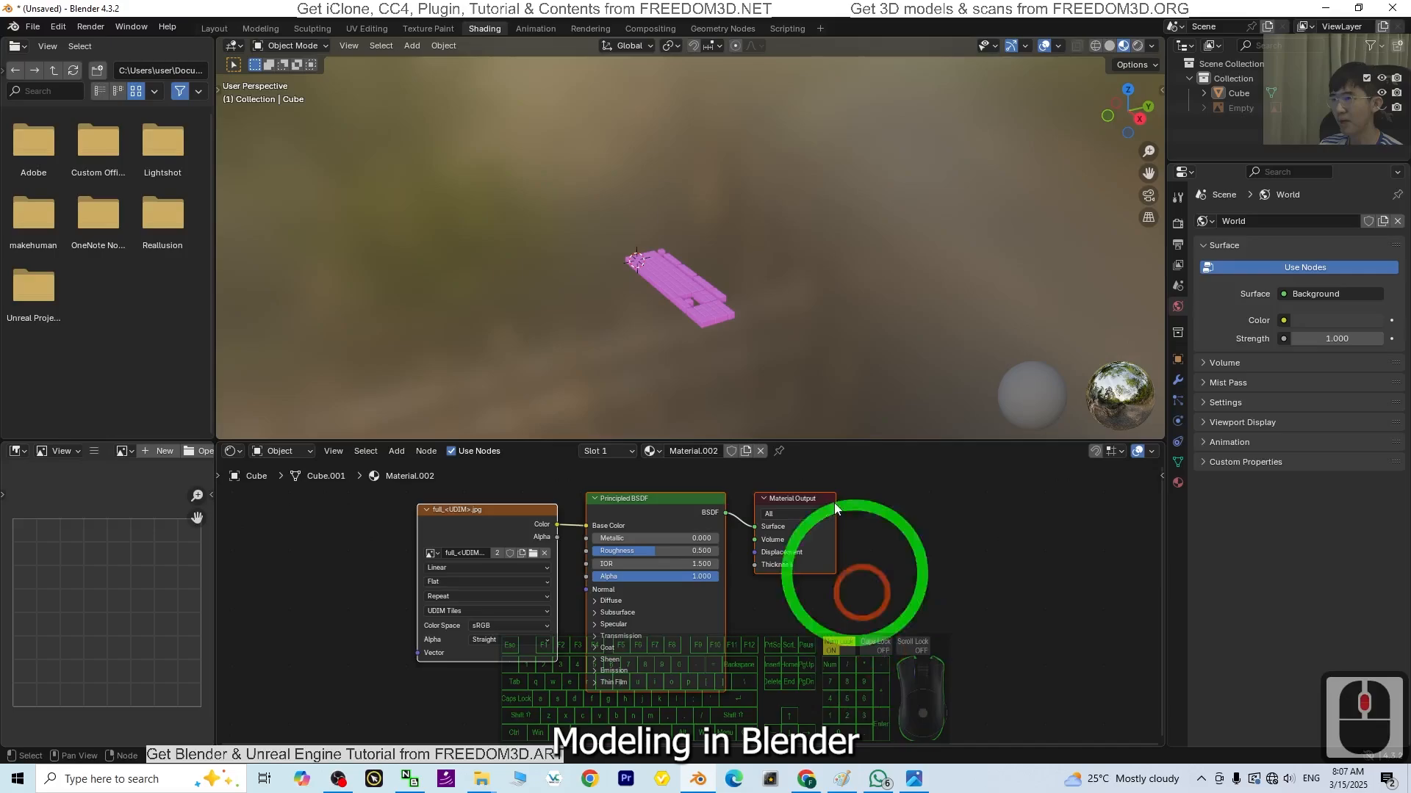
Step: Return to the UV Editing workspace, select all UVs and scale them up to match the keyboard in the image
left_click(364, 28)
scroll(225, 512, "up", 2)
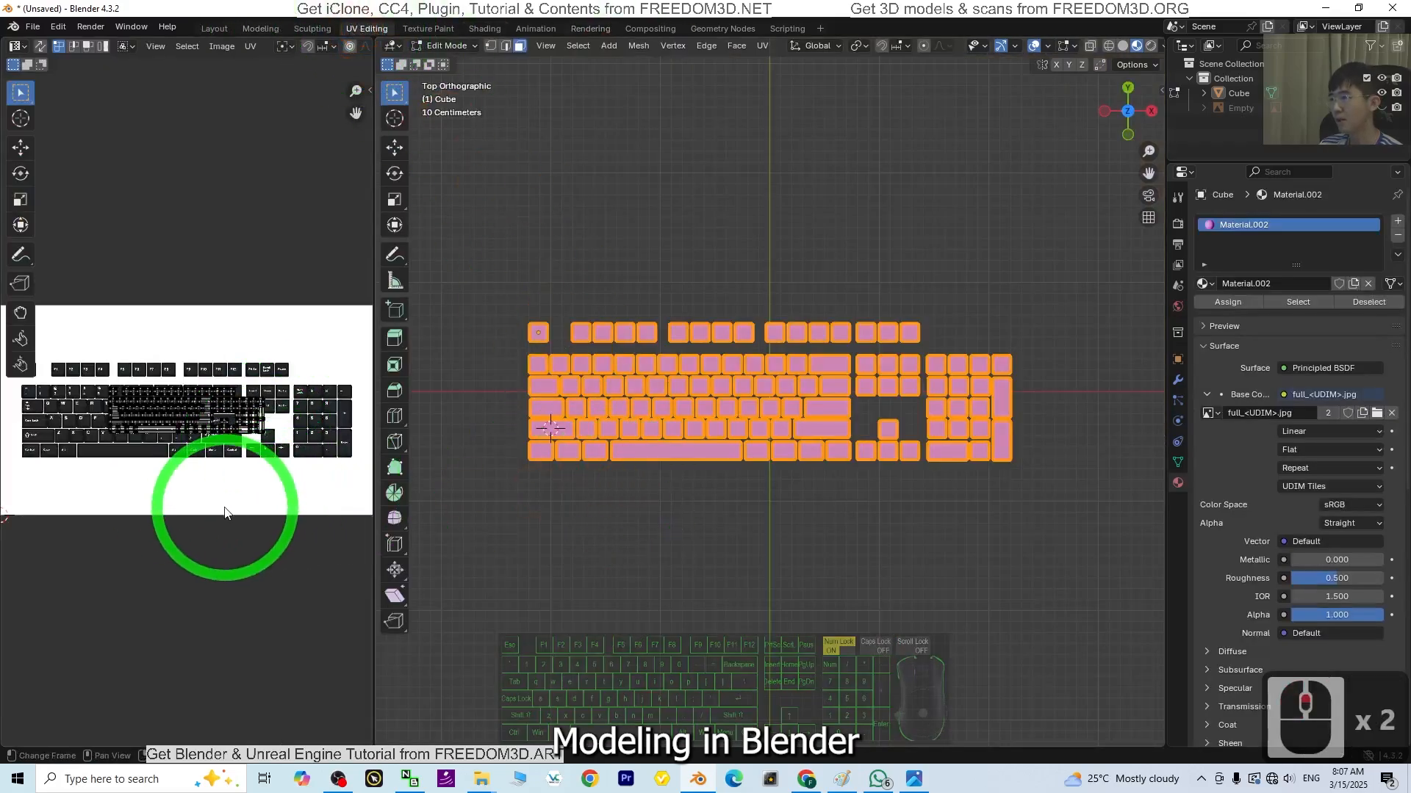
scroll(213, 527, "down", 1)
key("a")
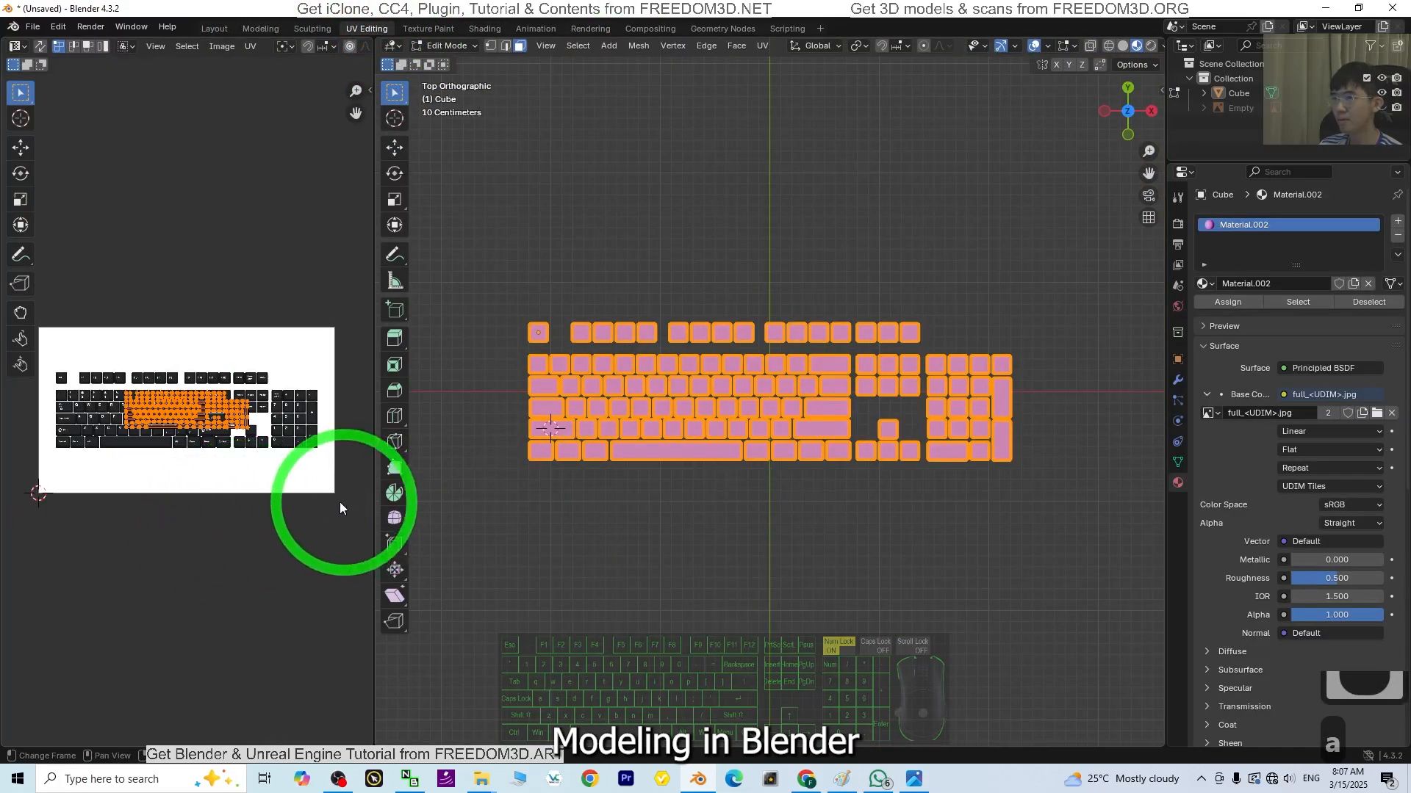
key("s")
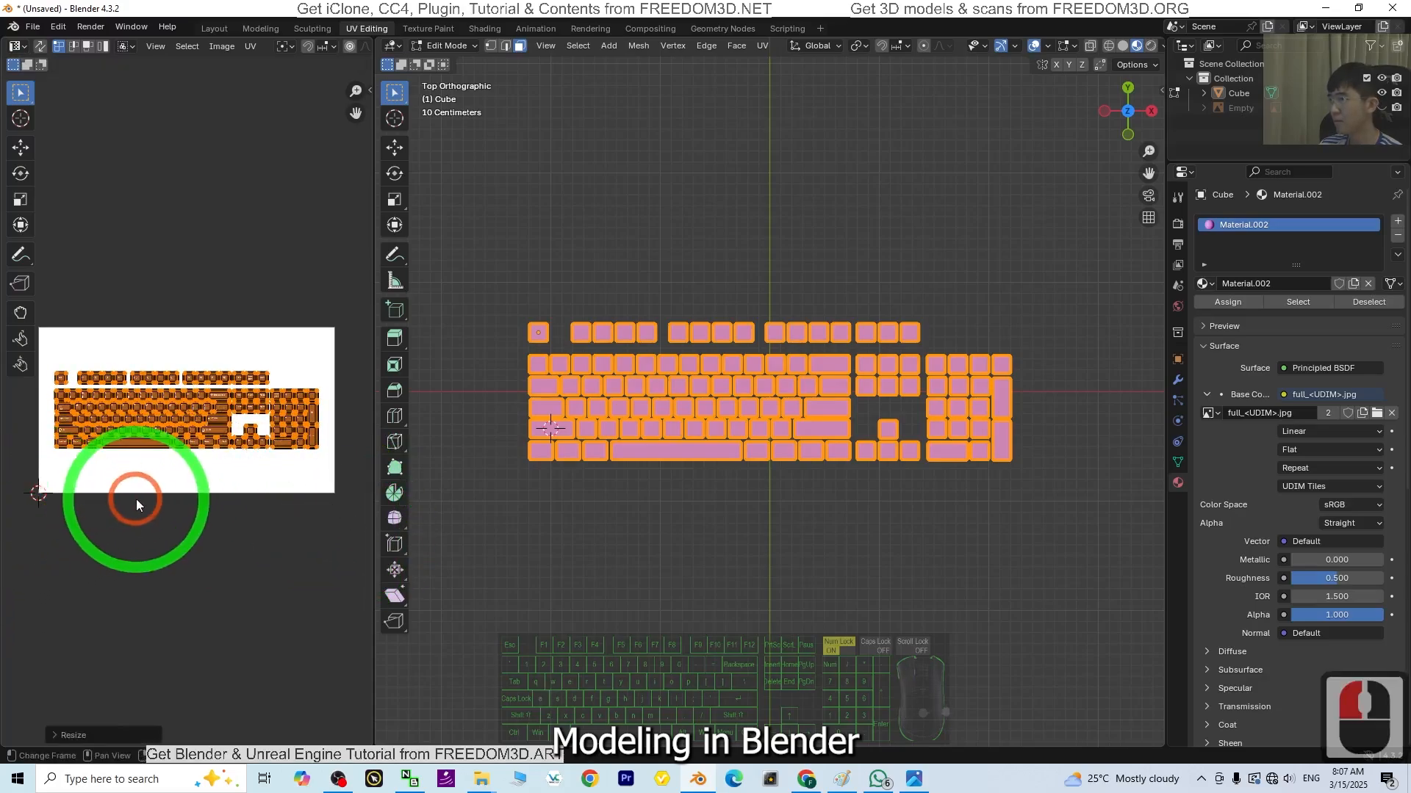
Step: Check the UV islands against the printed keys up close and fine-tune the scale of the whole UV layout
scroll(188, 527, "up", 5)
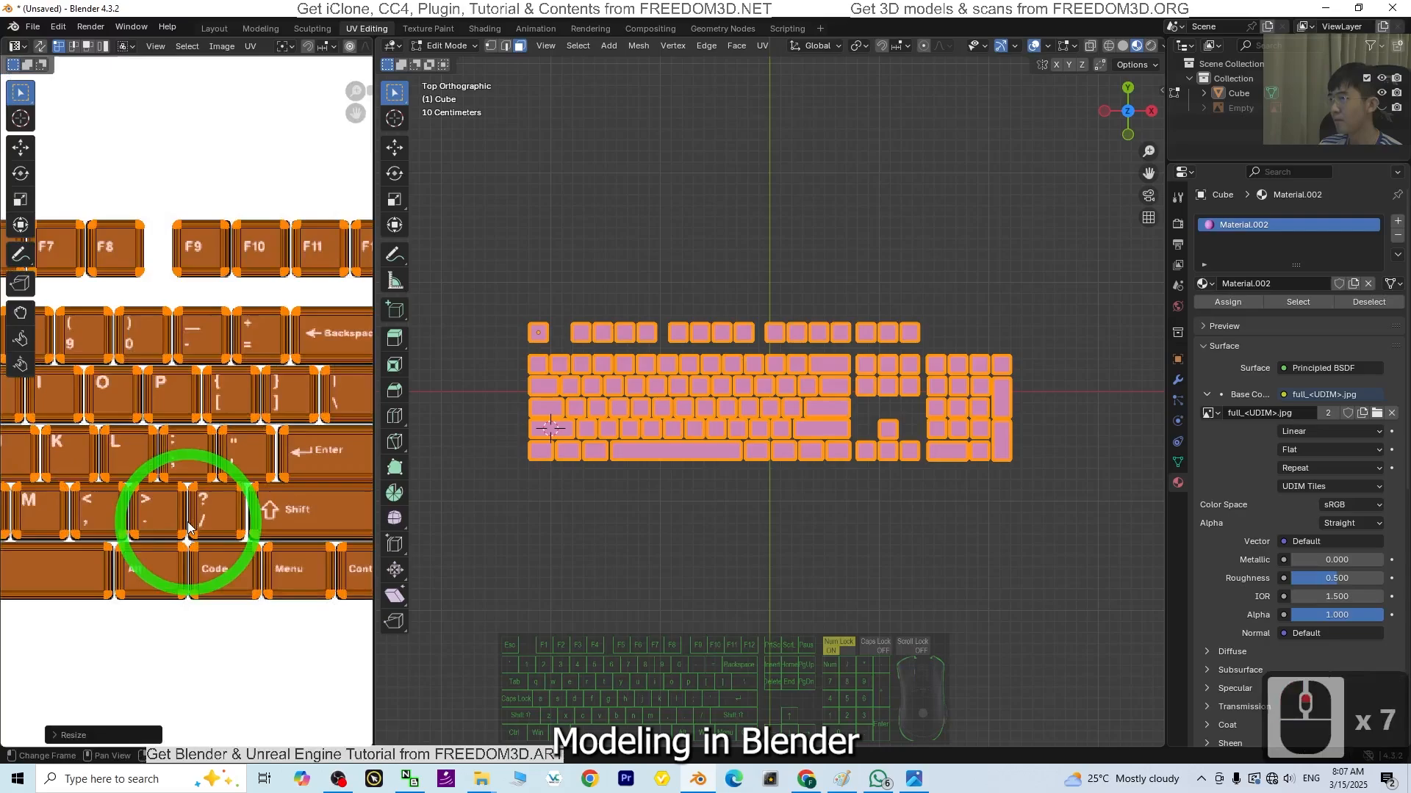
scroll(188, 524, "down", 6)
scroll(188, 531, "up", 4)
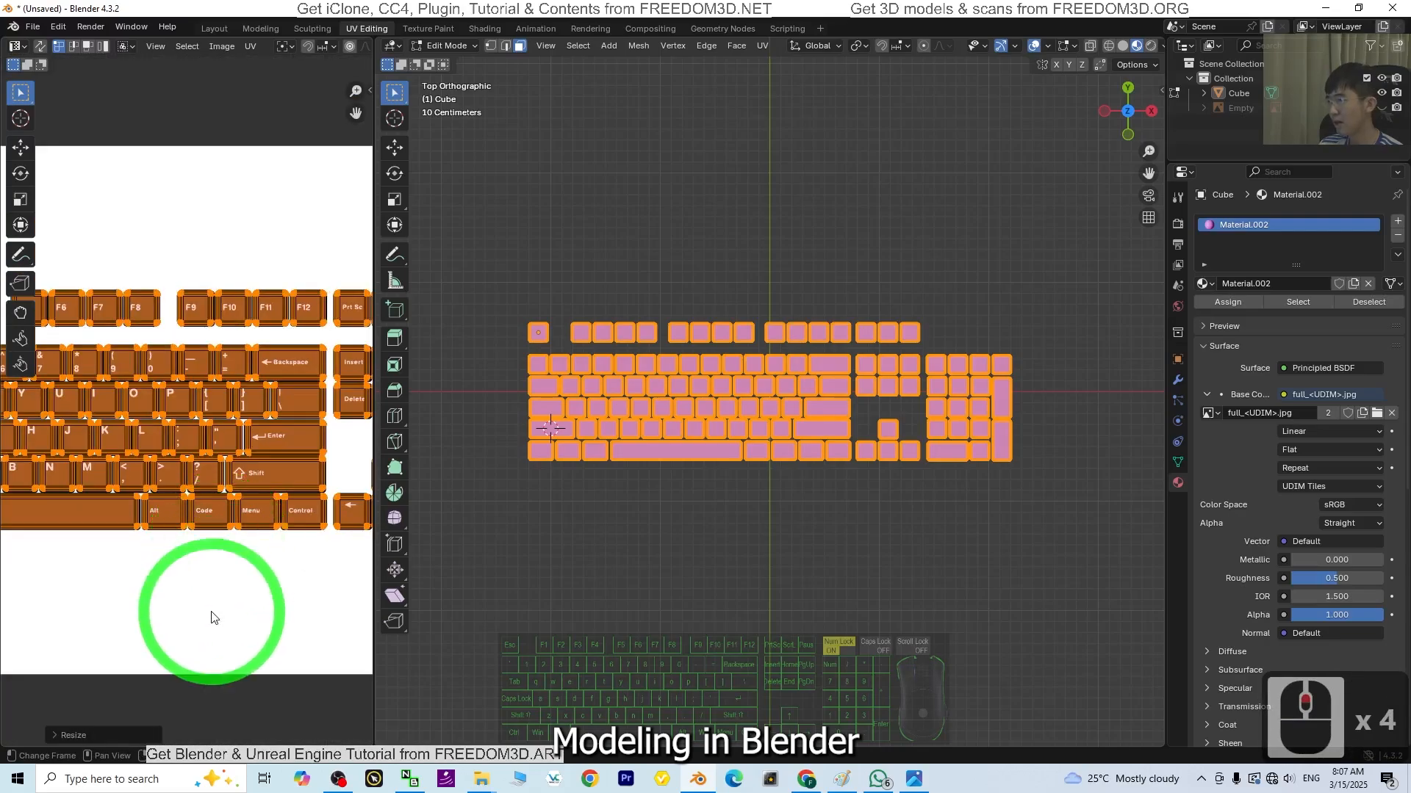
key("s")
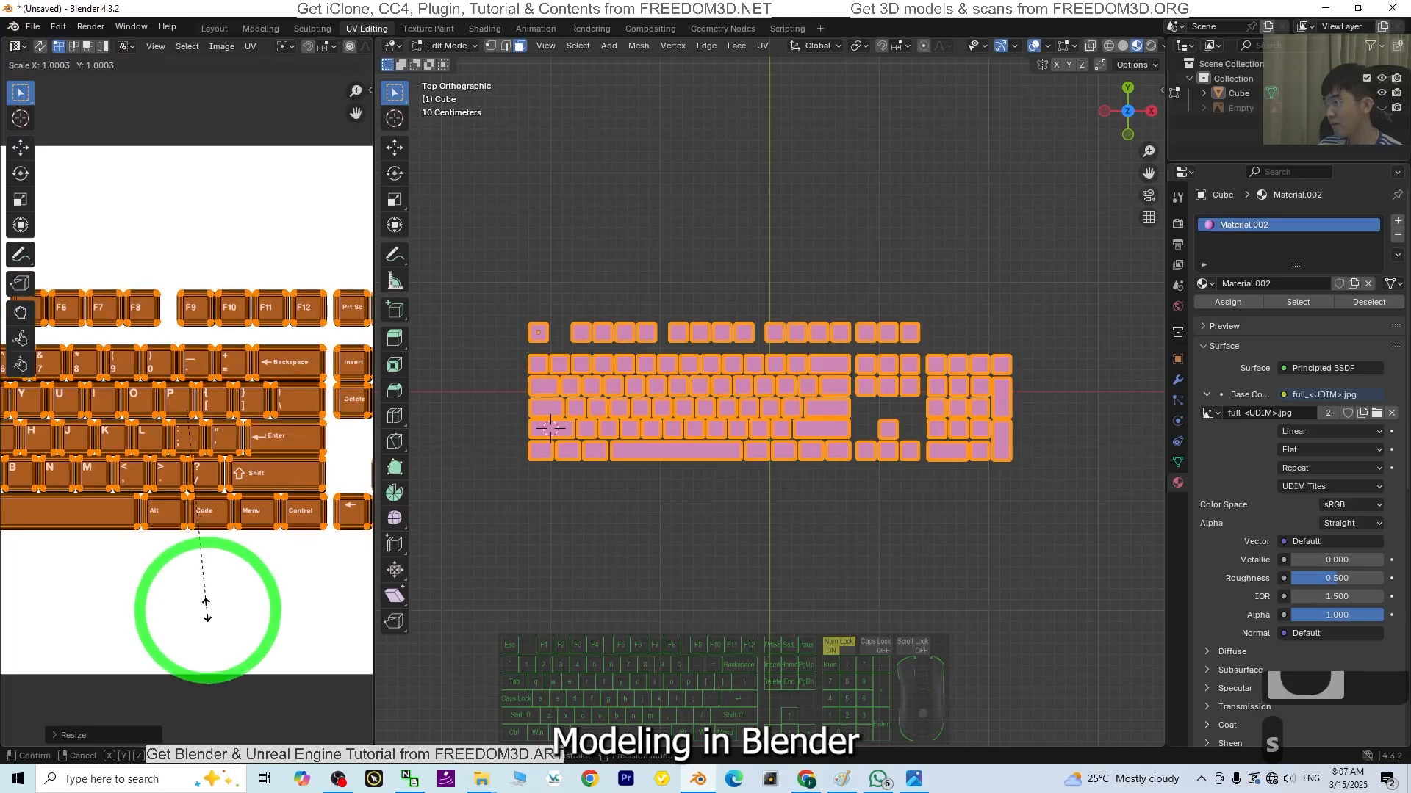
left_click(198, 608)
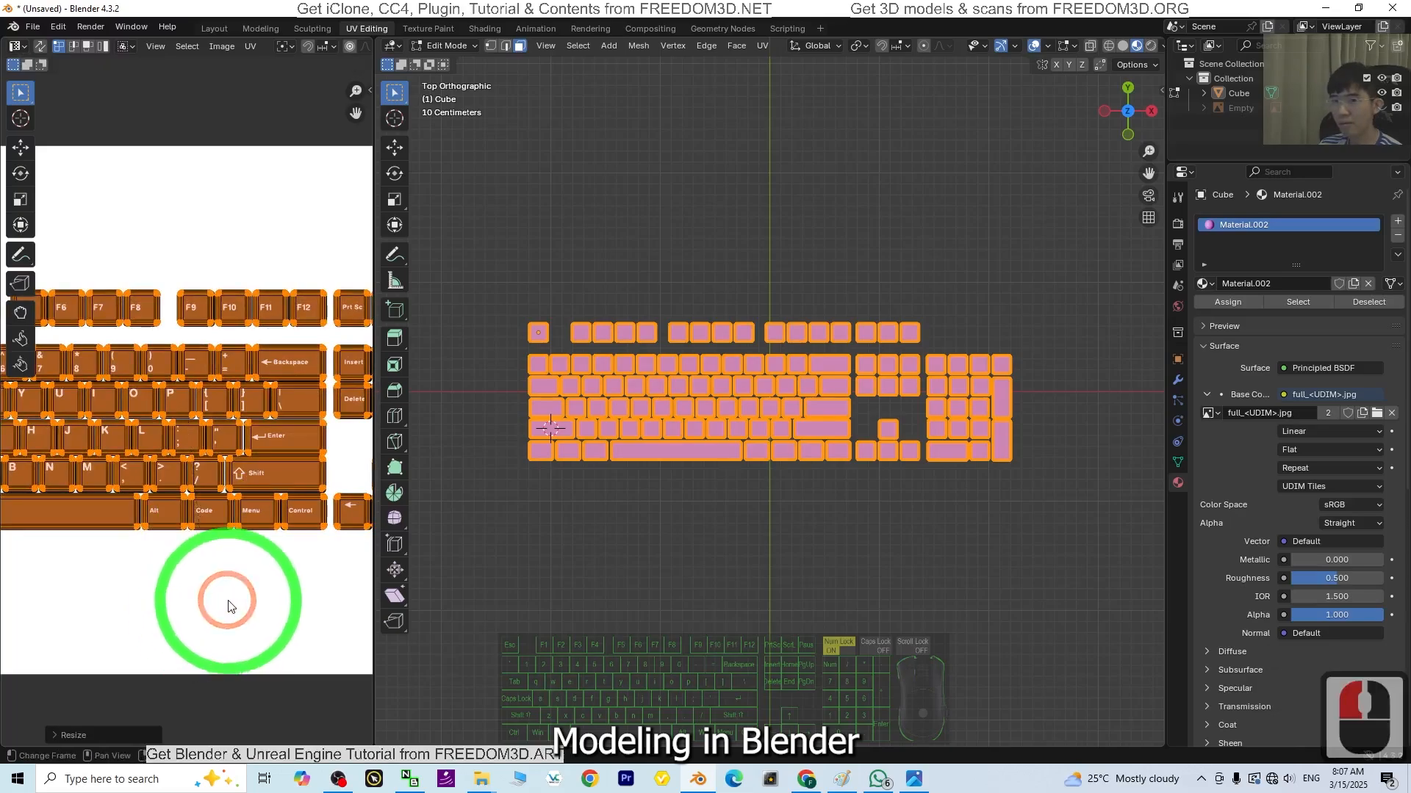
Step: Examine the scaled UV layout over the keyboard image and the keyboard model's material preview from a perspective angle
scroll(250, 596, "down", 4)
scroll(270, 601, "up", 2)
scroll(290, 597, "down", 2)
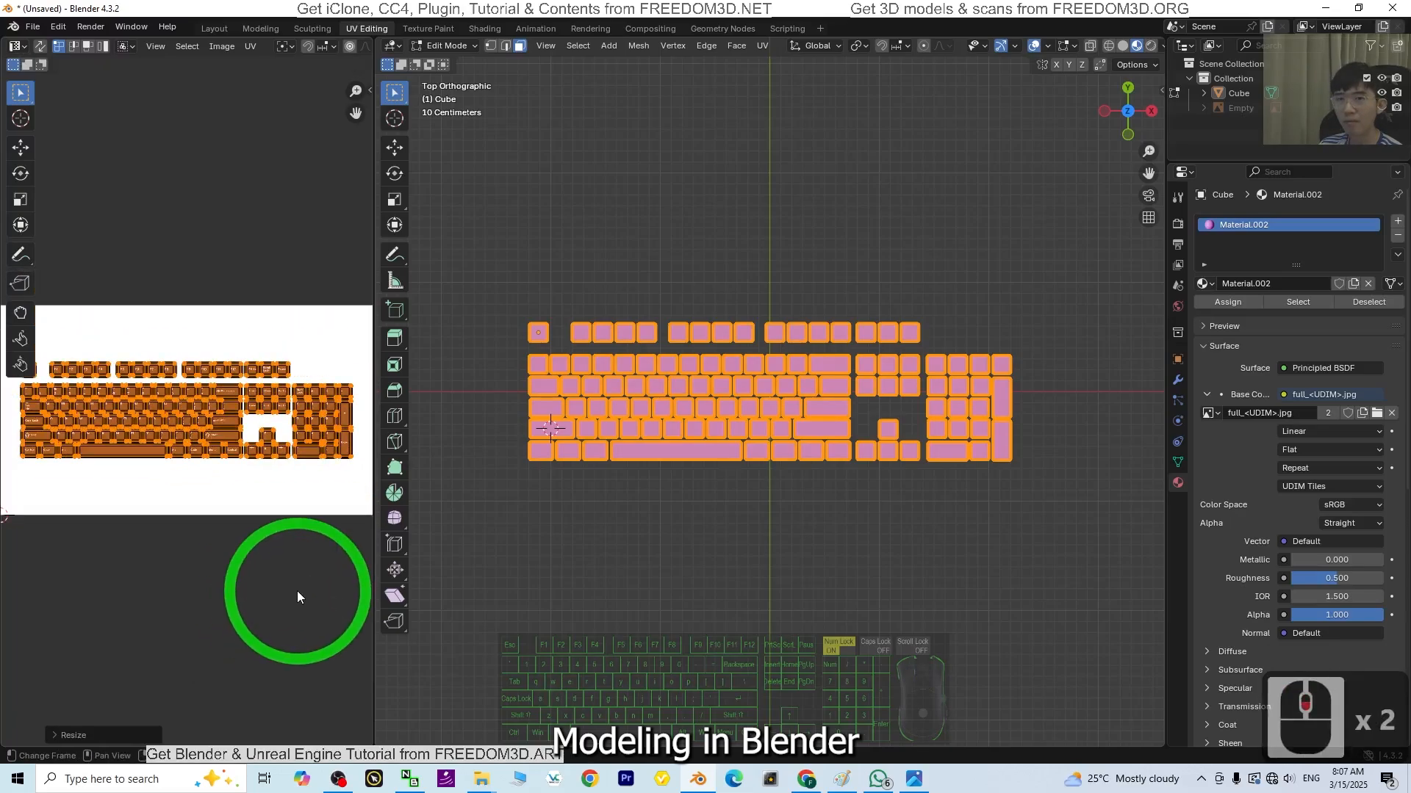
mouse_move(230, 630)
middle_mouse_down()
mouse_move(261, 614)
mouse_move(283, 615)
mouse_move(230, 619)
mouse_move(308, 629)
mouse_move(252, 629)
middle_mouse_up()
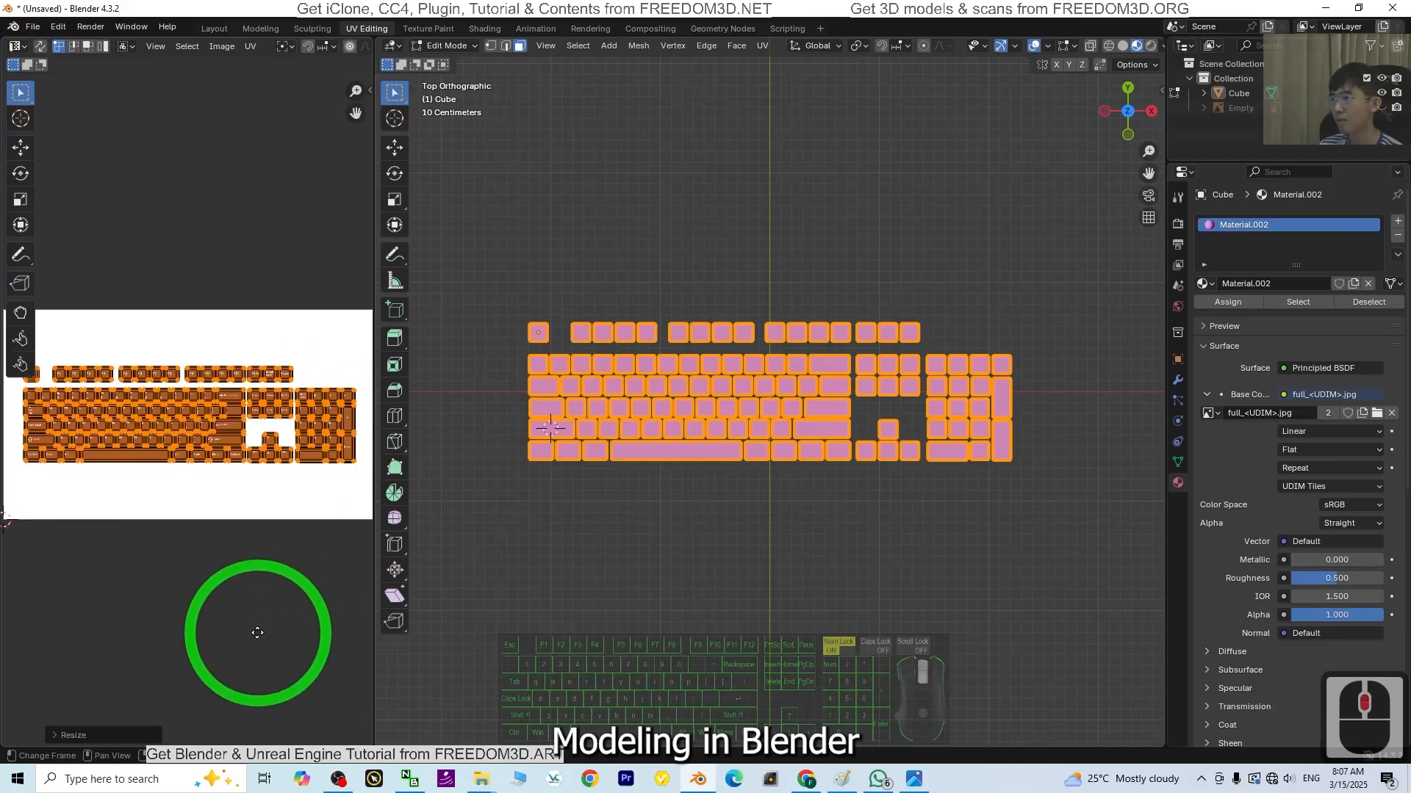
scroll(654, 620, "down", 1)
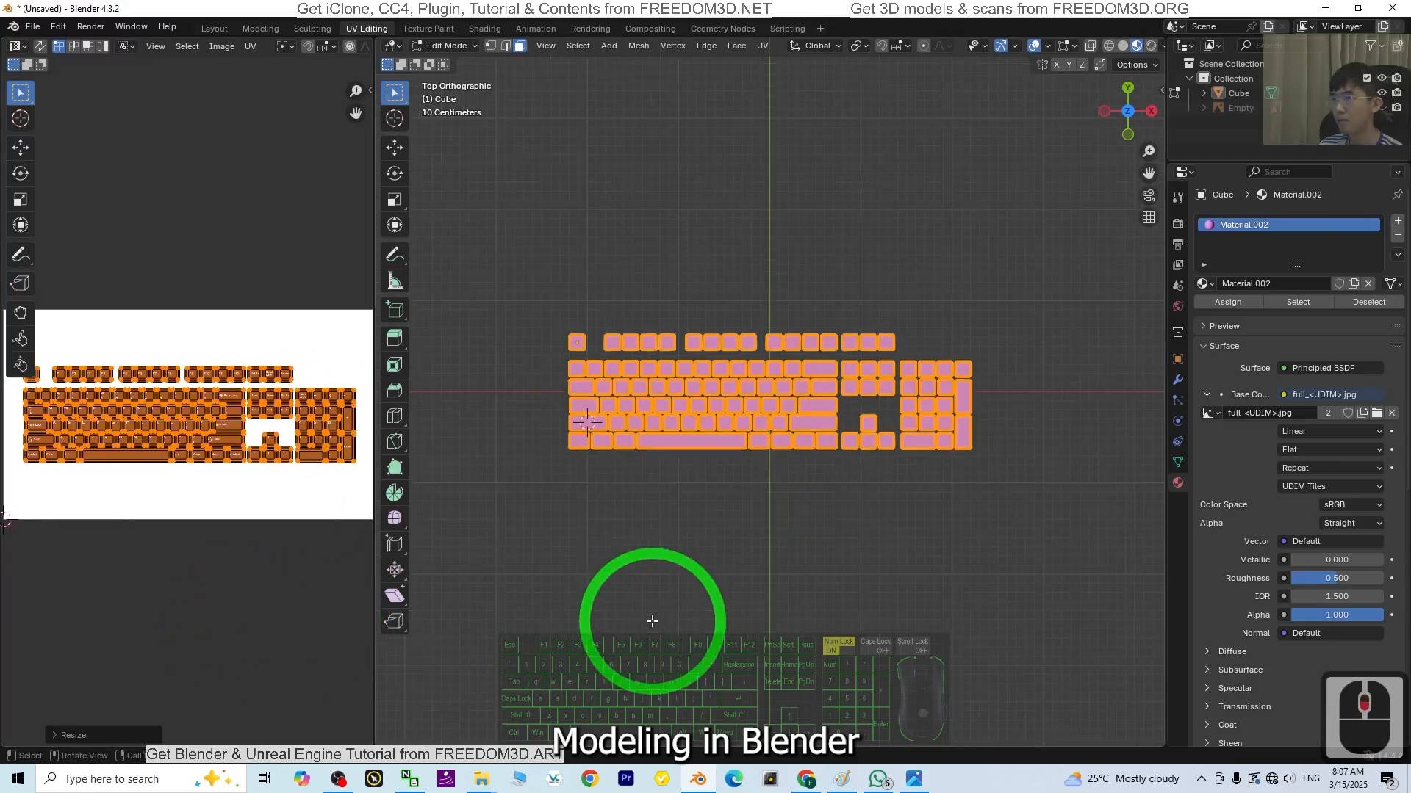
left_click(1125, 47)
left_click(1137, 47)
mouse_move(938, 399)
middle_mouse_down()
mouse_move(844, 557)
mouse_move(891, 495)
mouse_move(896, 447)
mouse_move(936, 488)
mouse_move(967, 479)
mouse_move(812, 467)
mouse_move(786, 527)
middle_mouse_up()
scroll(811, 468, "up", 2)
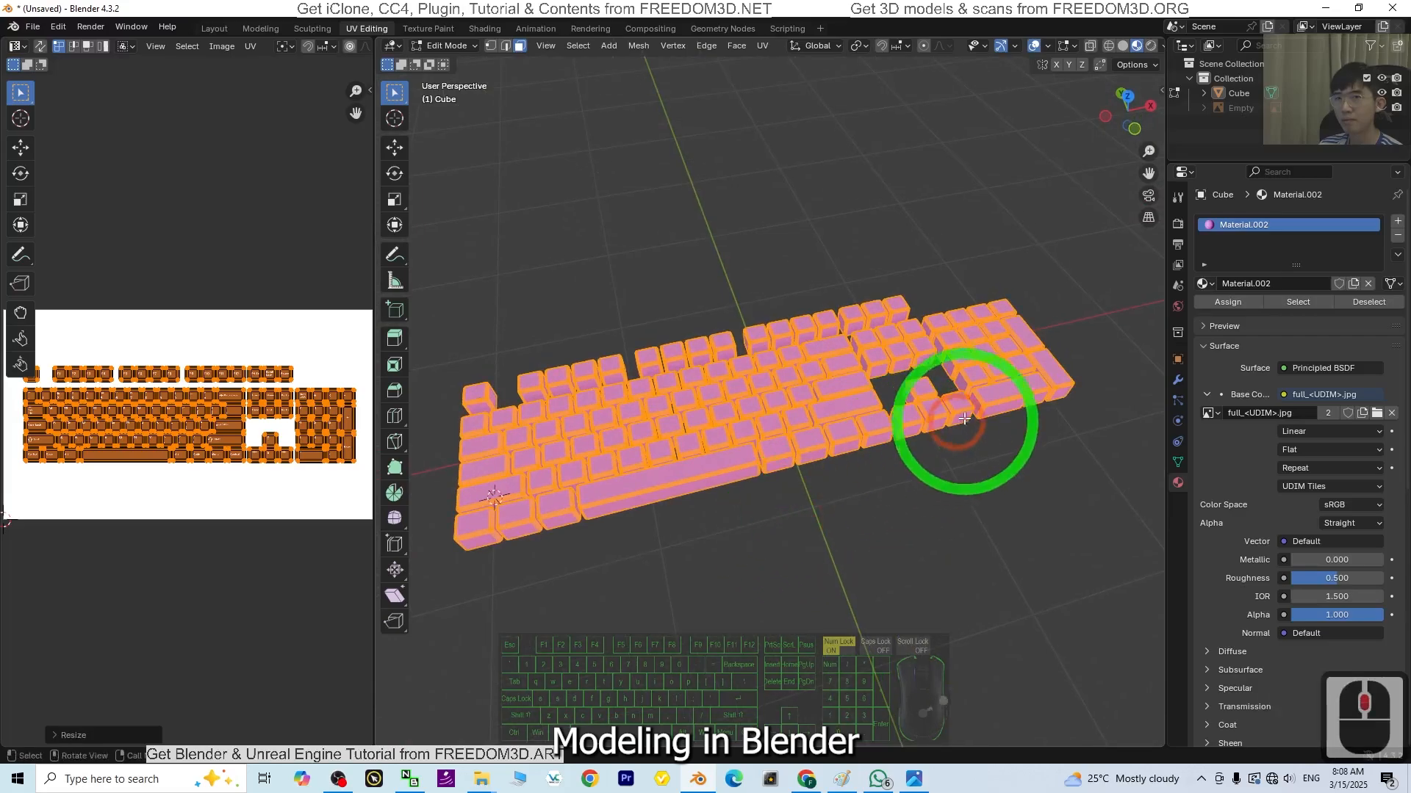
Step: Assign Material.002 to the selected keyboard faces and view the keyboard from an angle in the Layout workspace
left_click(1225, 302)
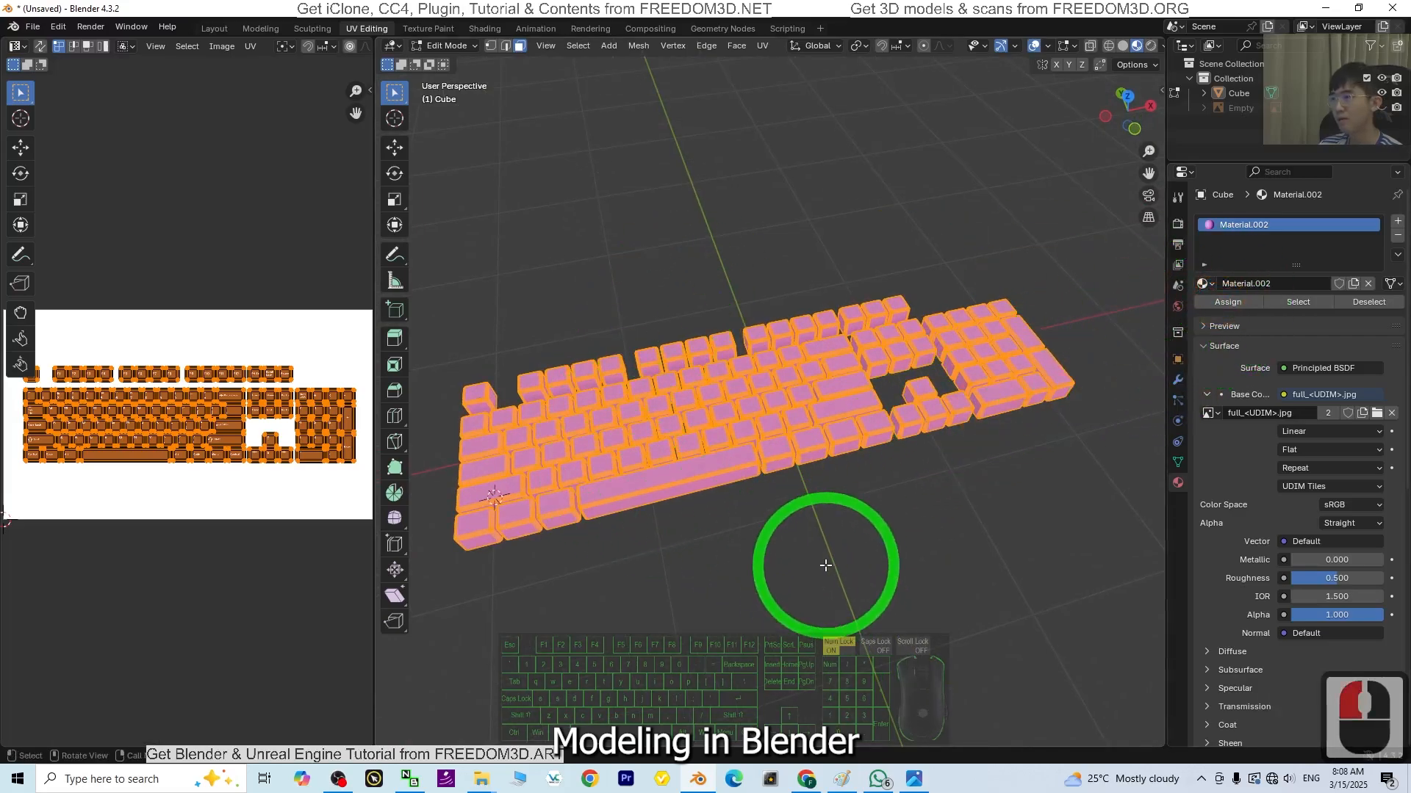
scroll(786, 576, "down", 2)
scroll(780, 578, "up", 2)
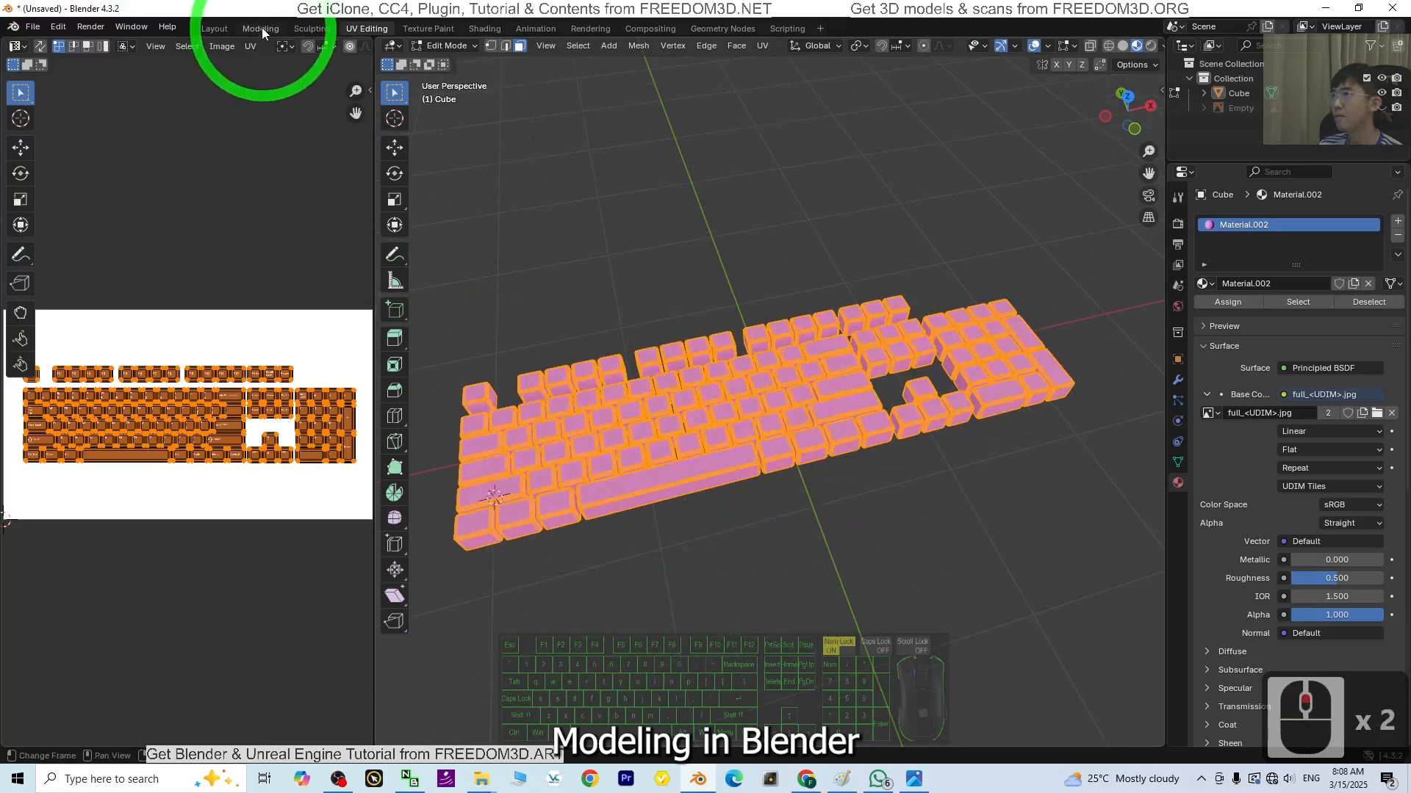
left_click(215, 28)
middle_click_drag(729, 600, 676, 530)
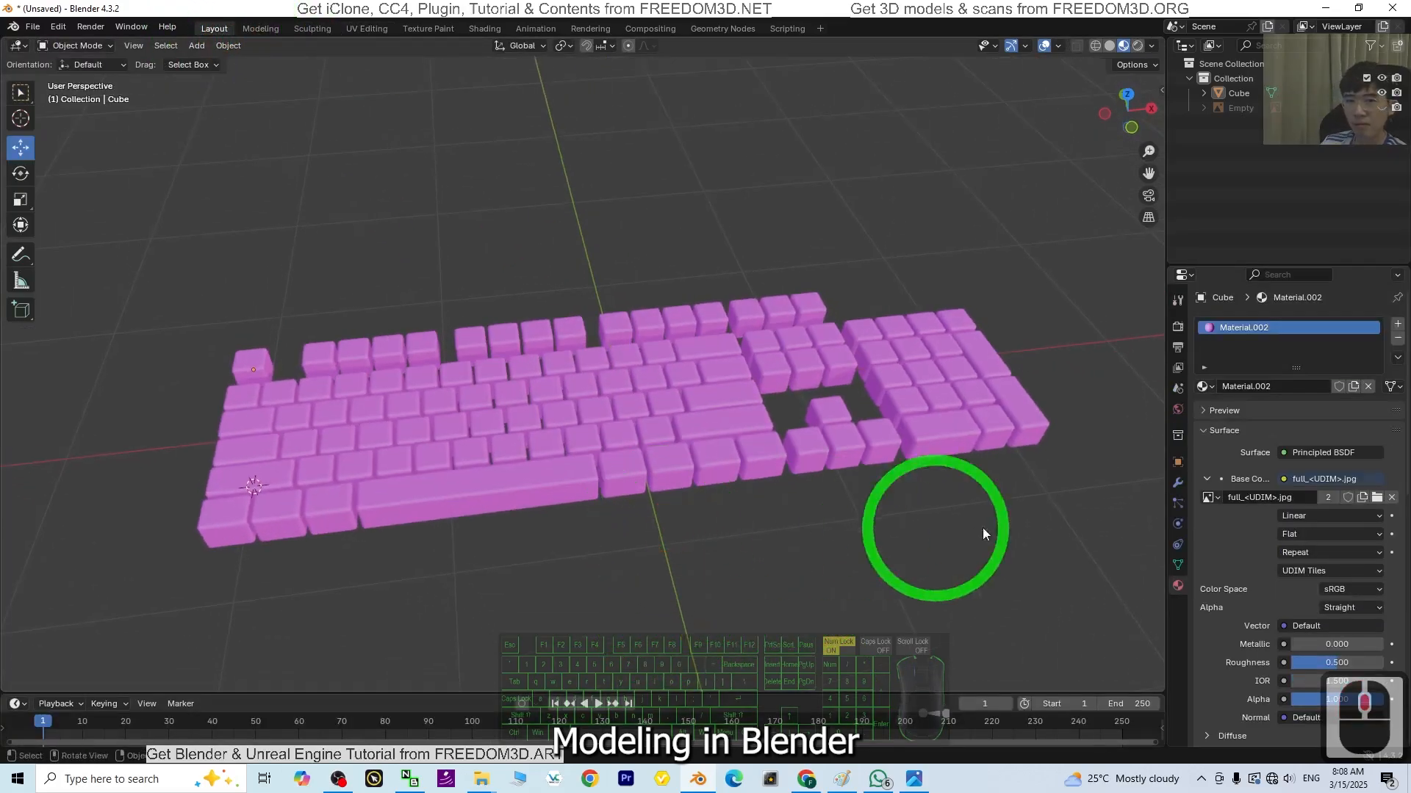
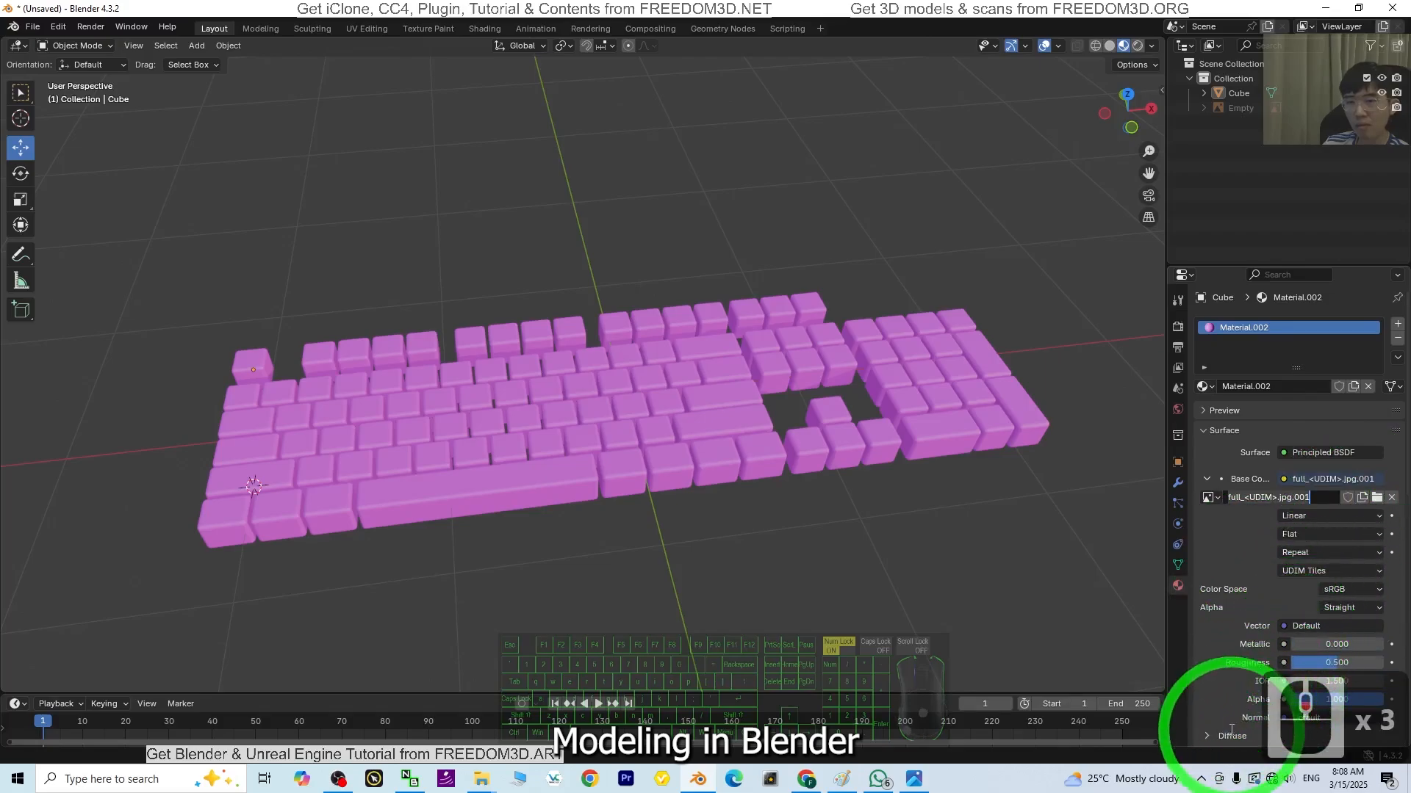
Step: Look through the material's Diffuse and remaining surface settings, and return to the UV Editing workspace
left_click(1207, 736)
scroll(1199, 573, "down", 5)
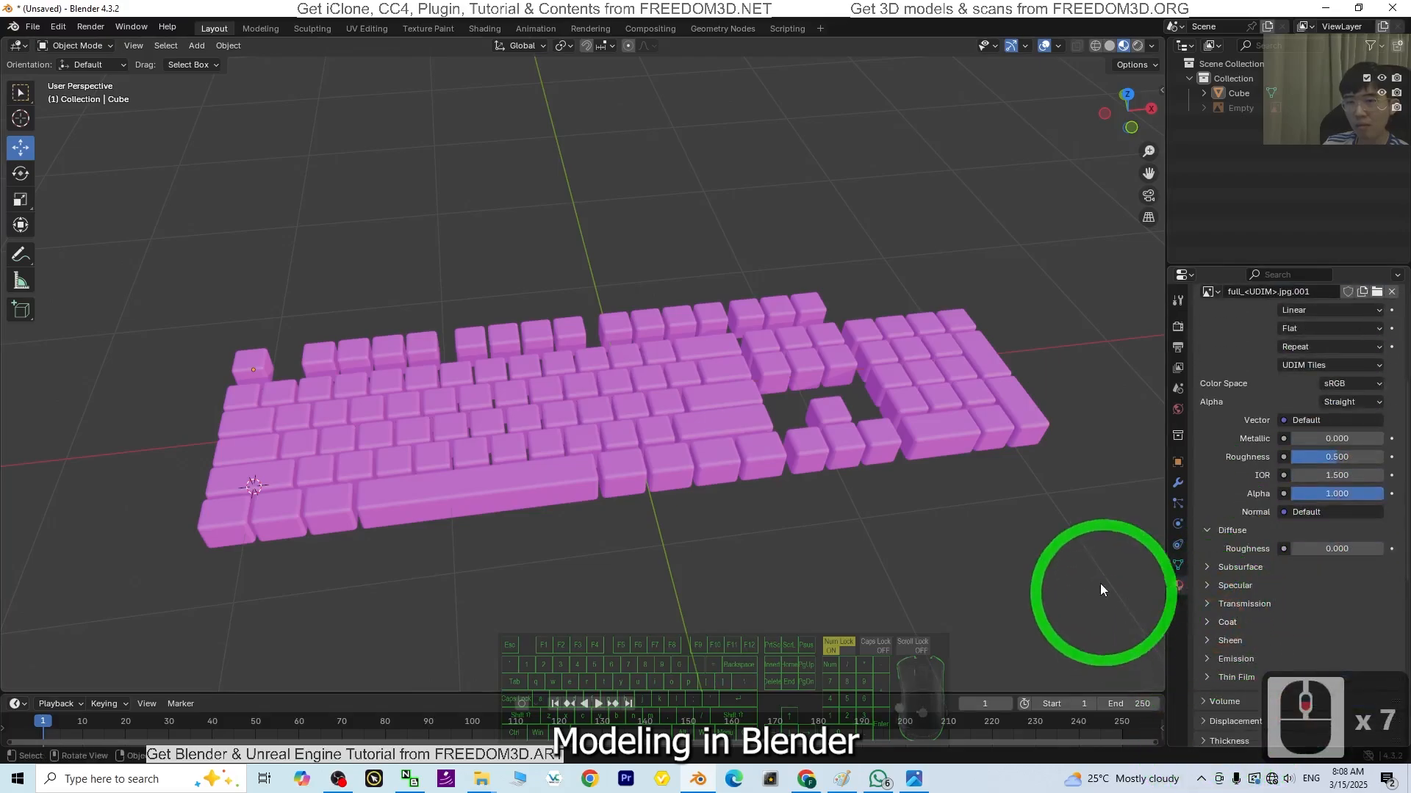
scroll(1076, 515, "down", 2)
scroll(668, 419, "up", 2)
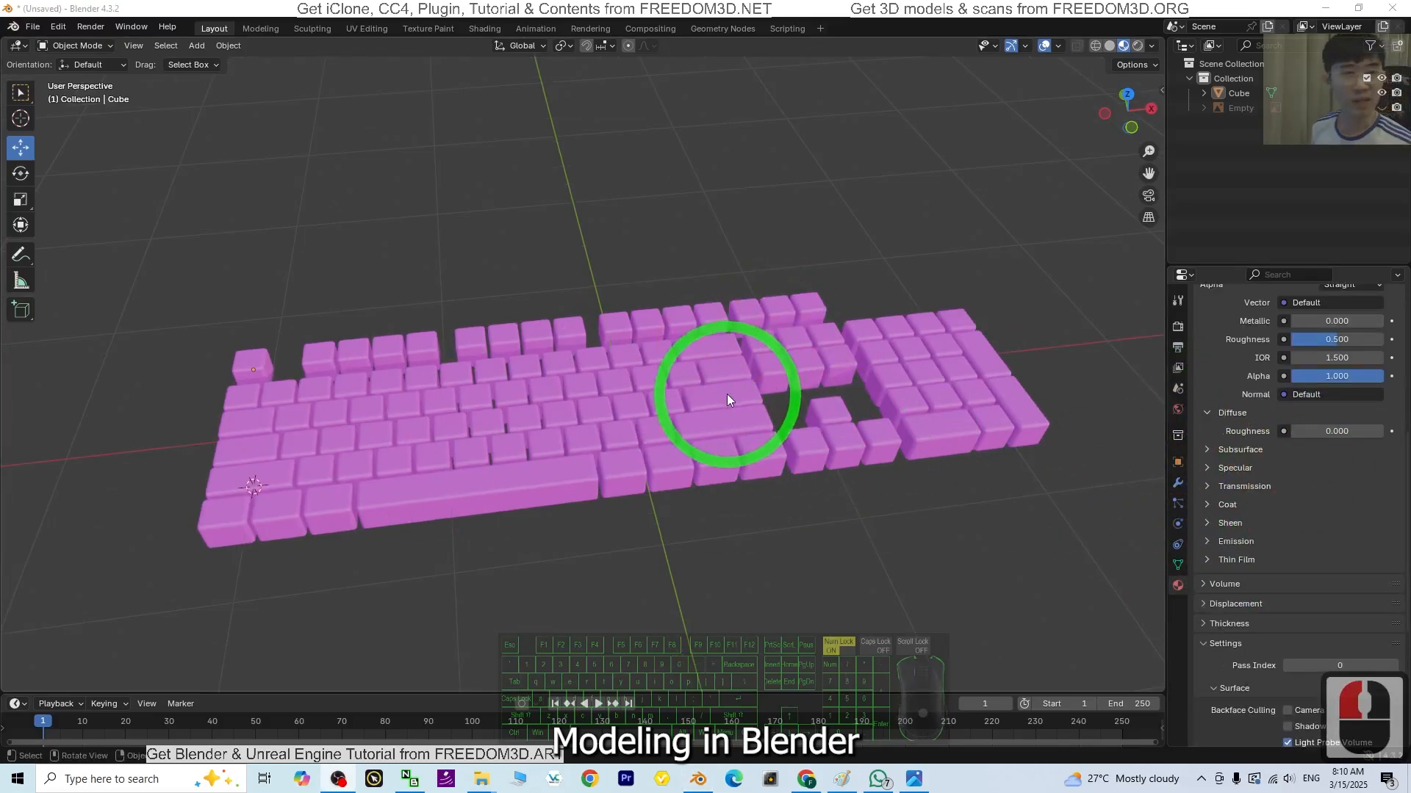
left_click(745, 406)
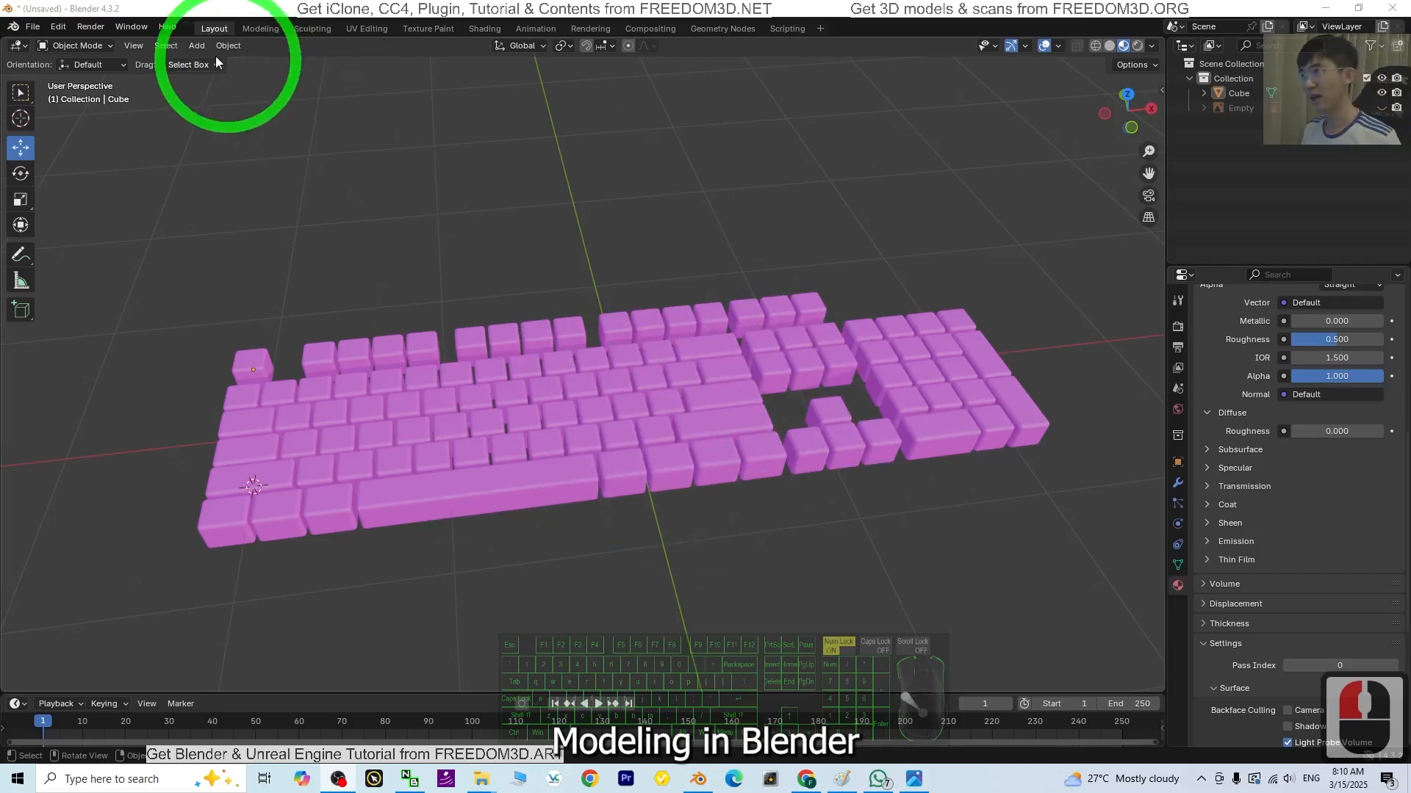
left_click(383, 32)
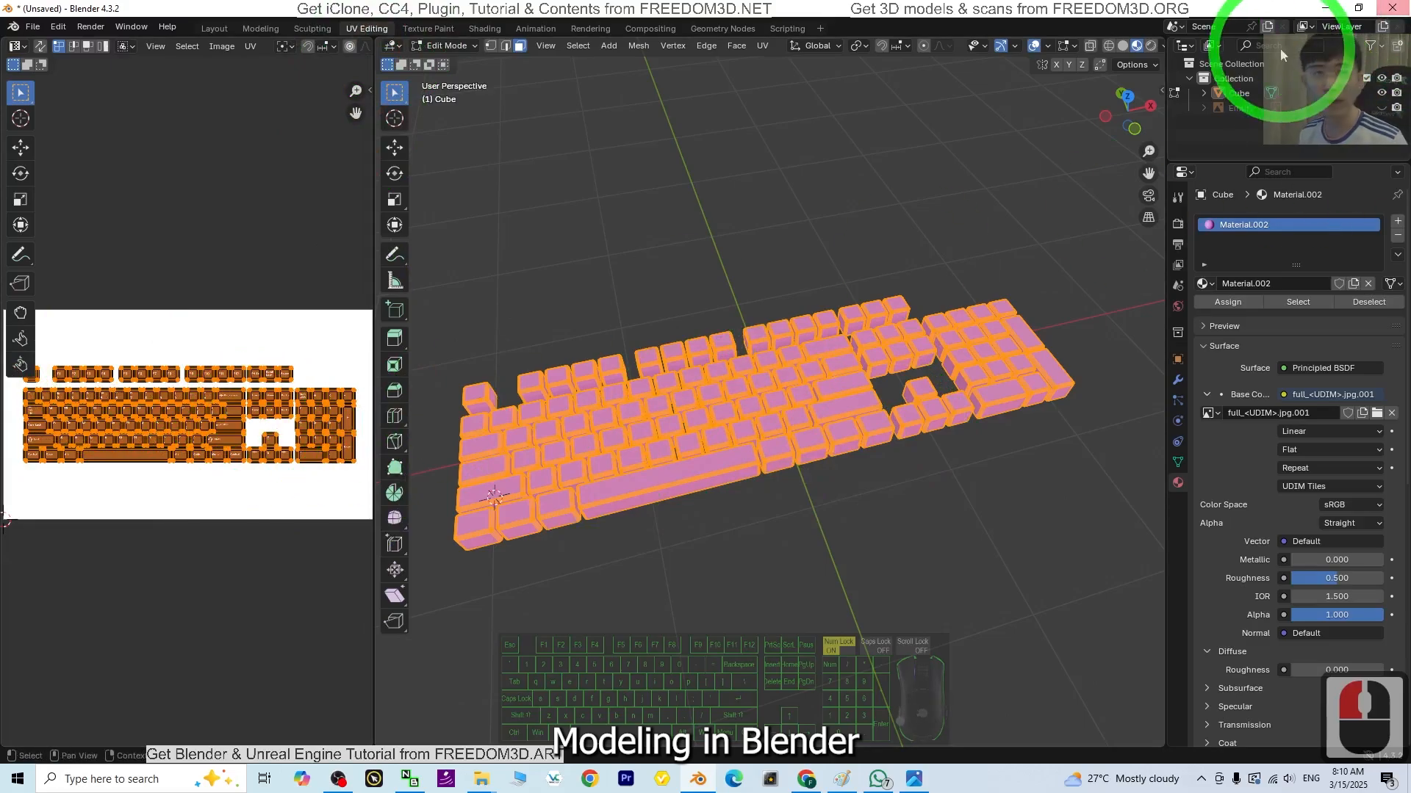
Step: Switch to the Windows desktop, delete Untitled.png and close the full_1280.jpg picture viewer
left_click(1330, 8)
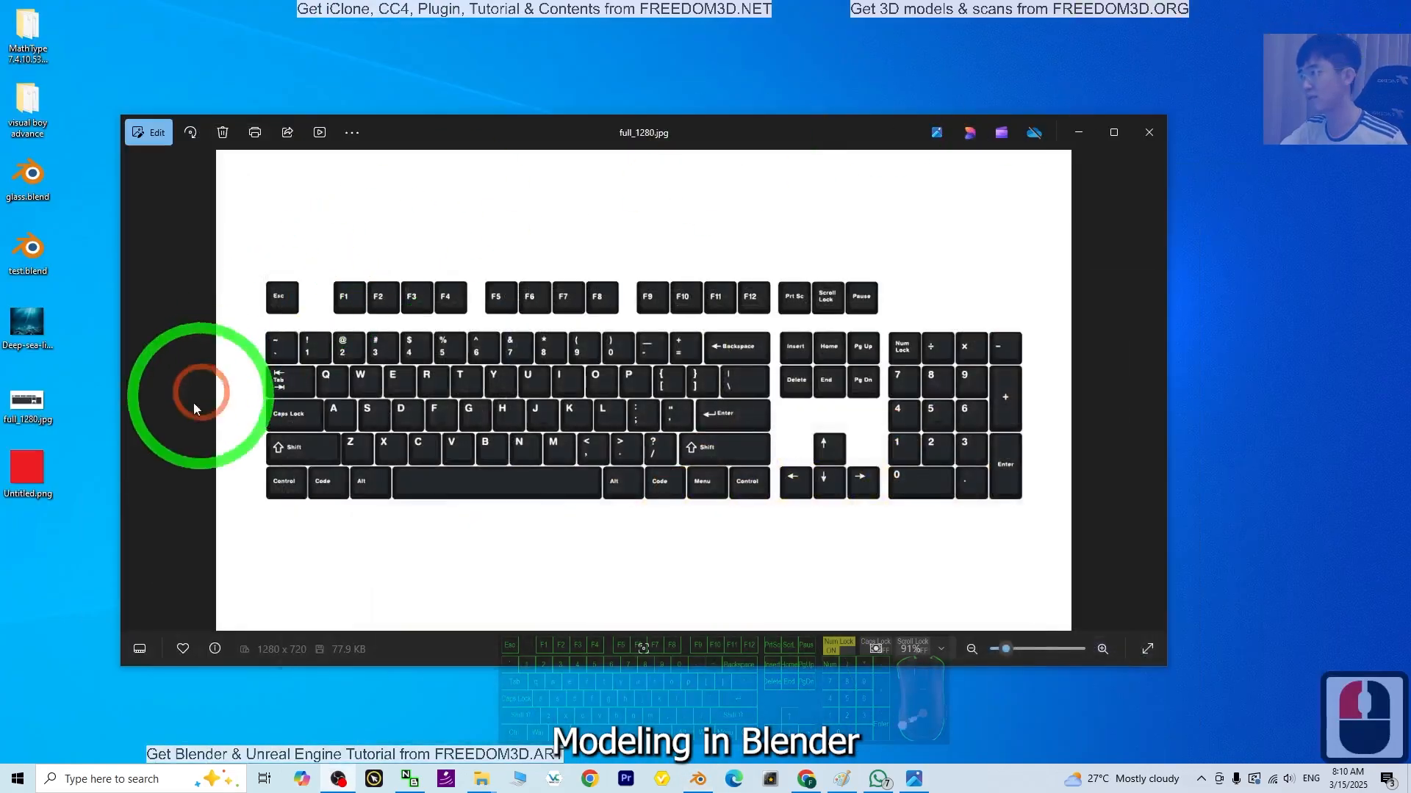
left_click(26, 452)
key("Delete")
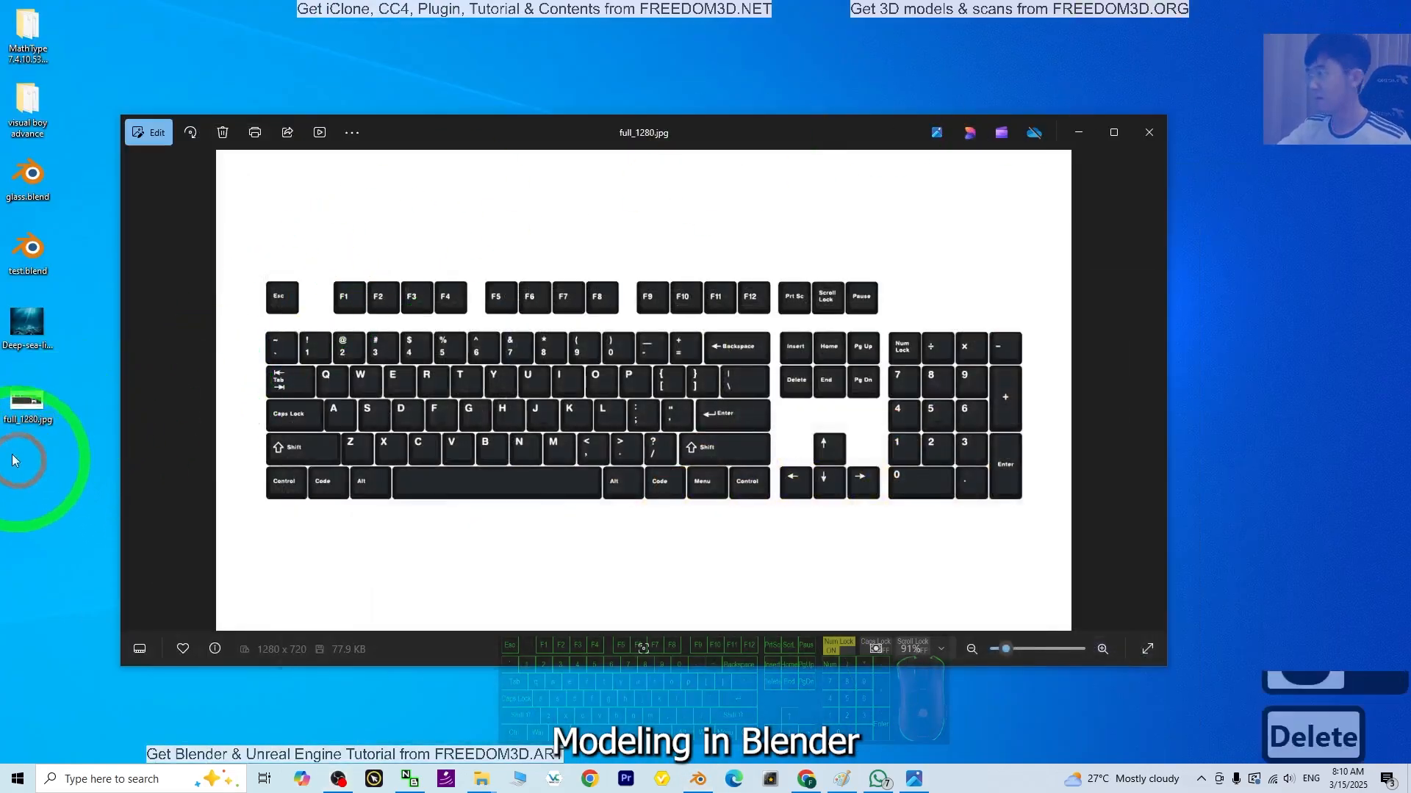
left_click(1149, 132)
Step: Open full_1280.jpg from the desktop in Paint
left_click(54, 393)
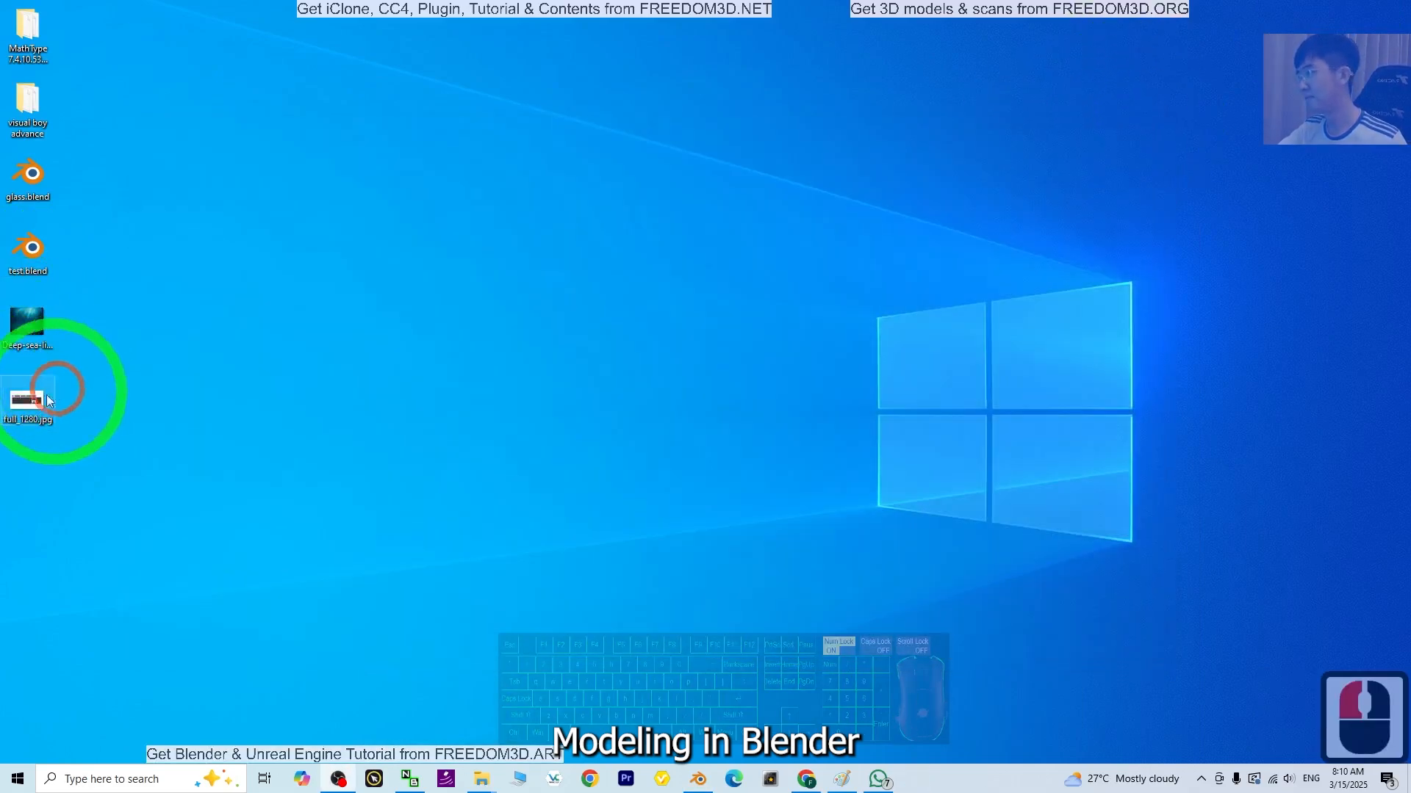
right_click(26, 411)
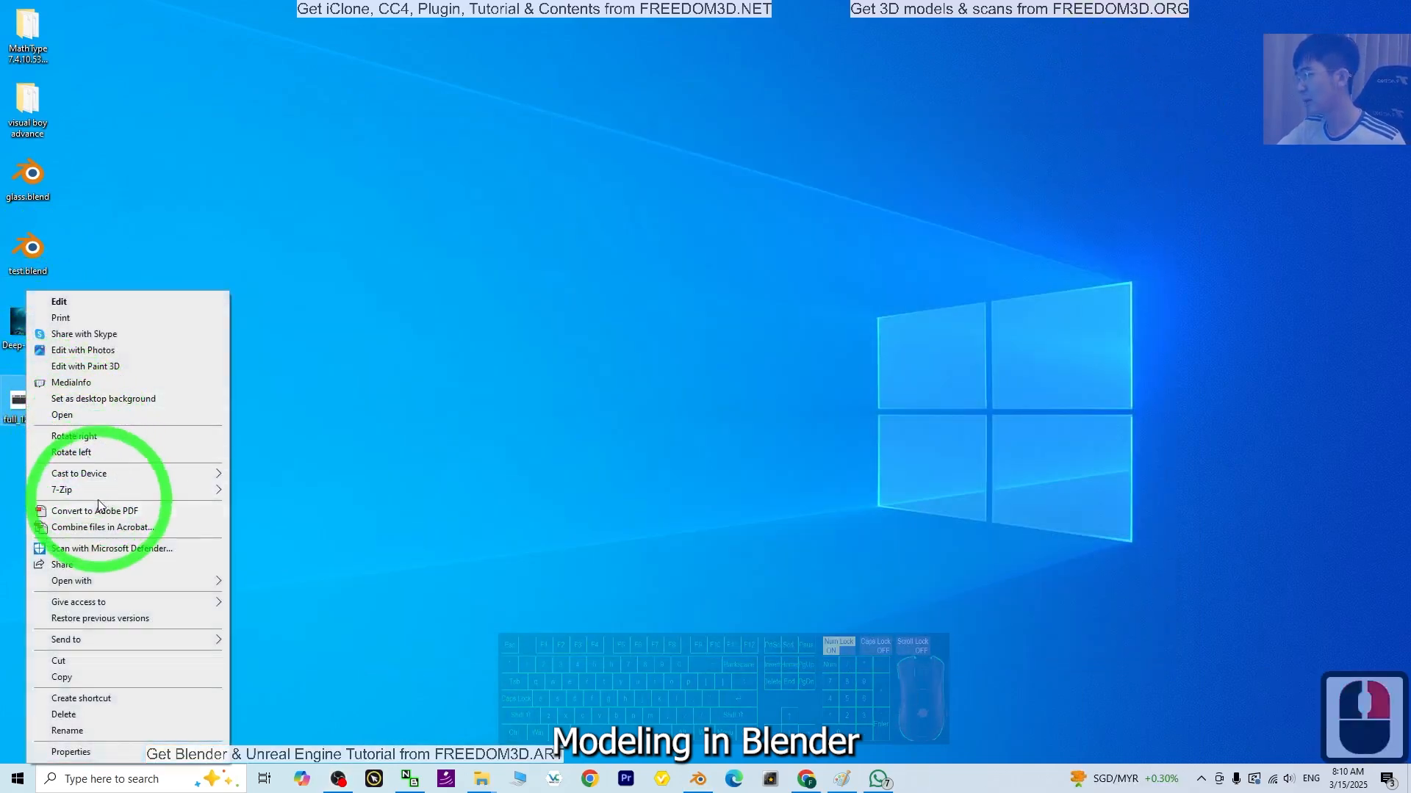
left_click(111, 580)
left_click(332, 586)
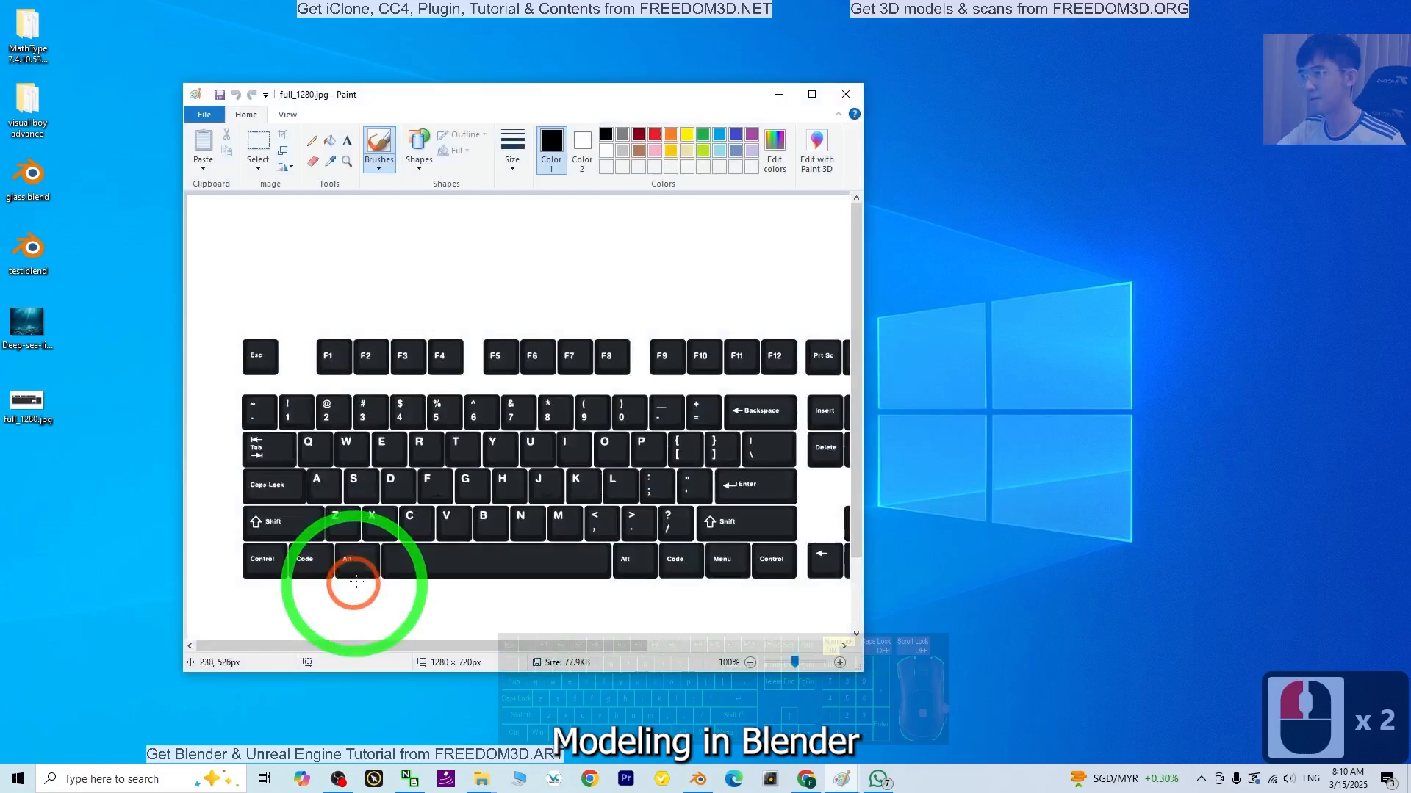
Step: Save the keyboard image as a PNG copy named full_1280.png on the Desktop
left_click(204, 116)
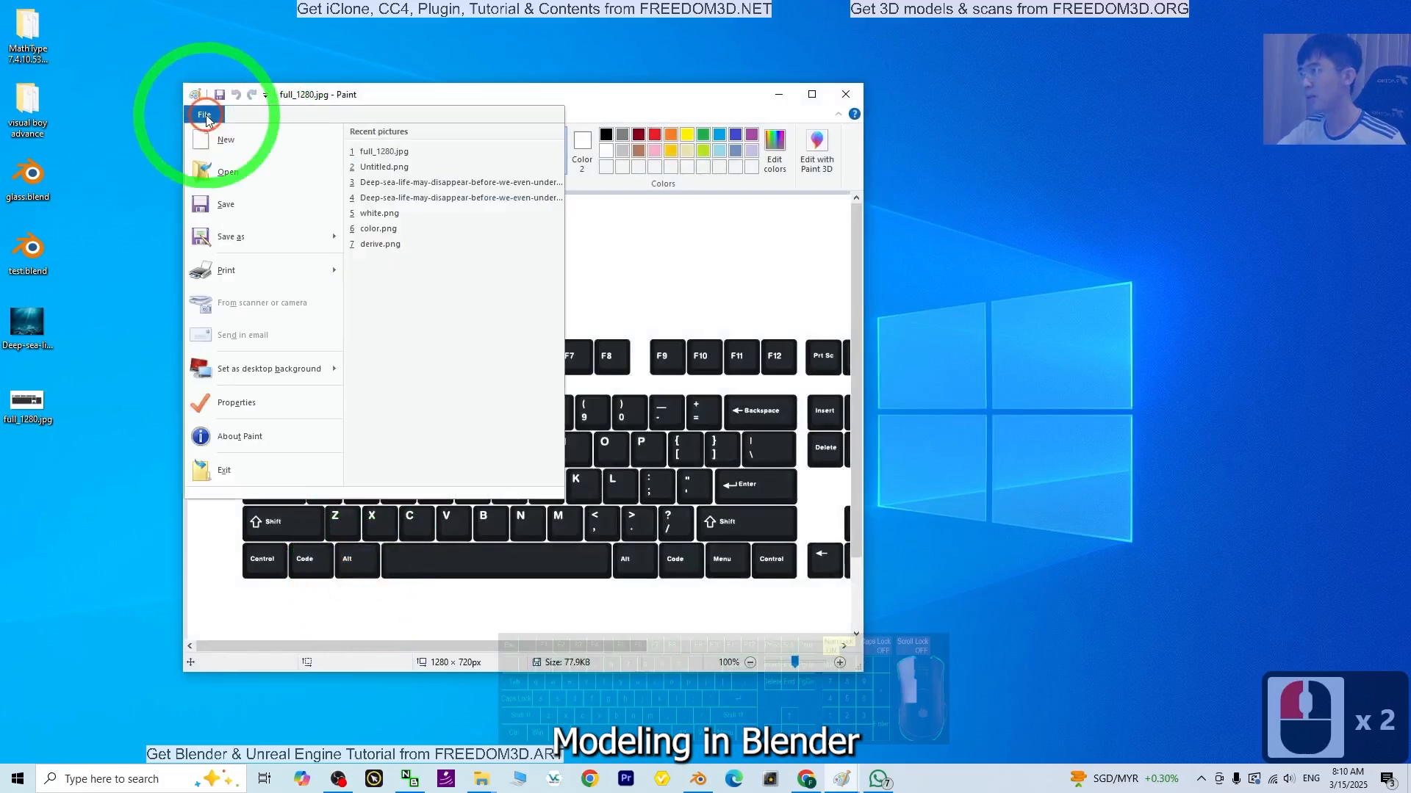
left_click(231, 237)
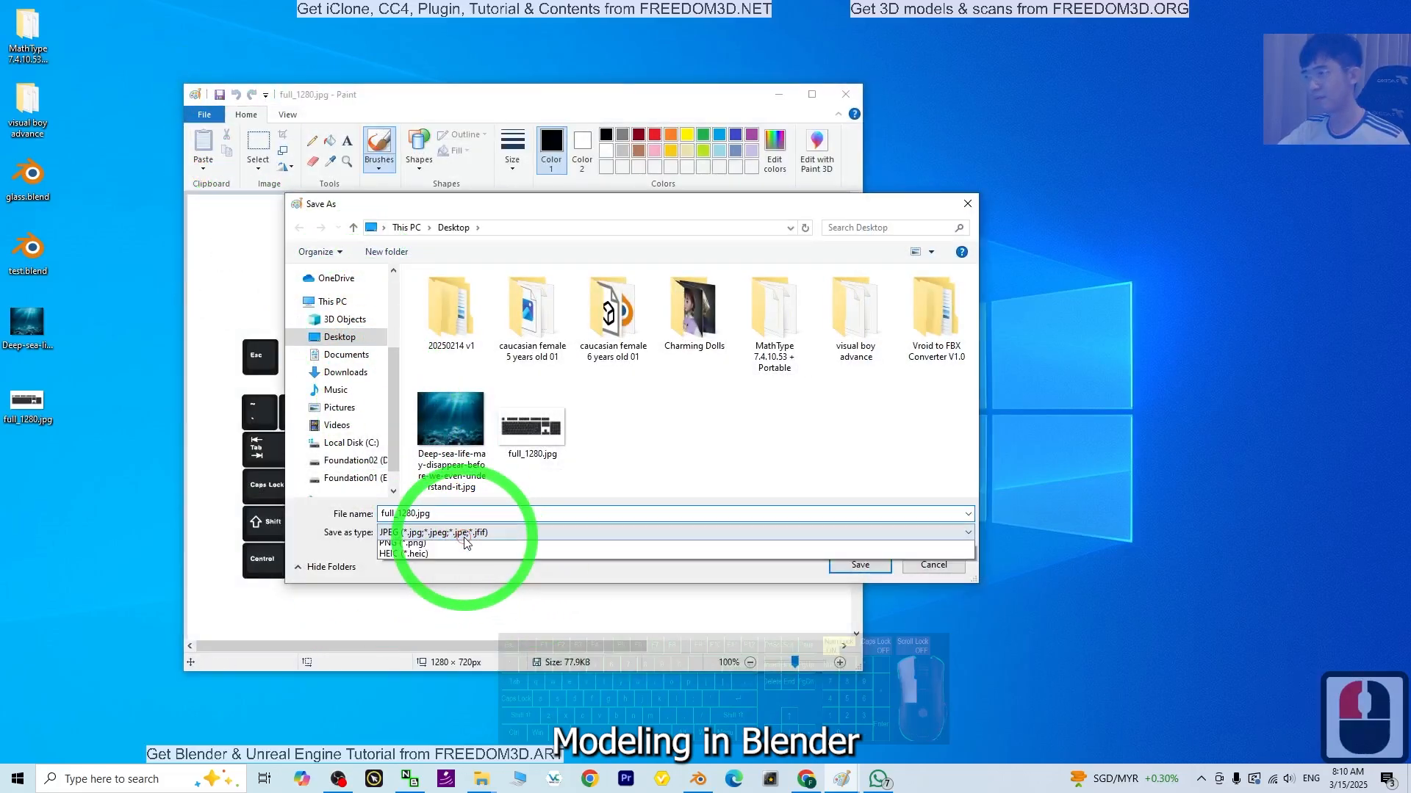
left_click(415, 533)
left_click(403, 624)
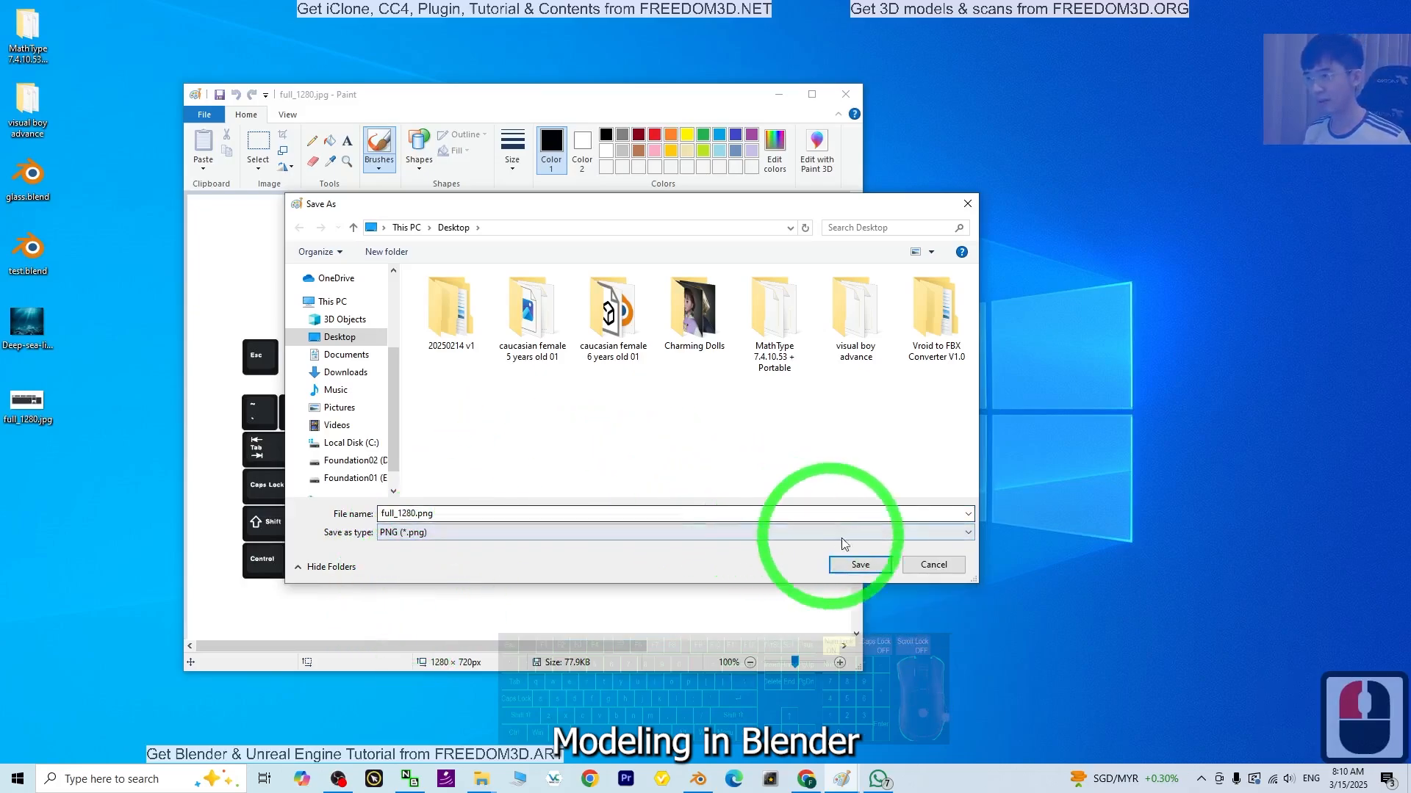
left_click(860, 564)
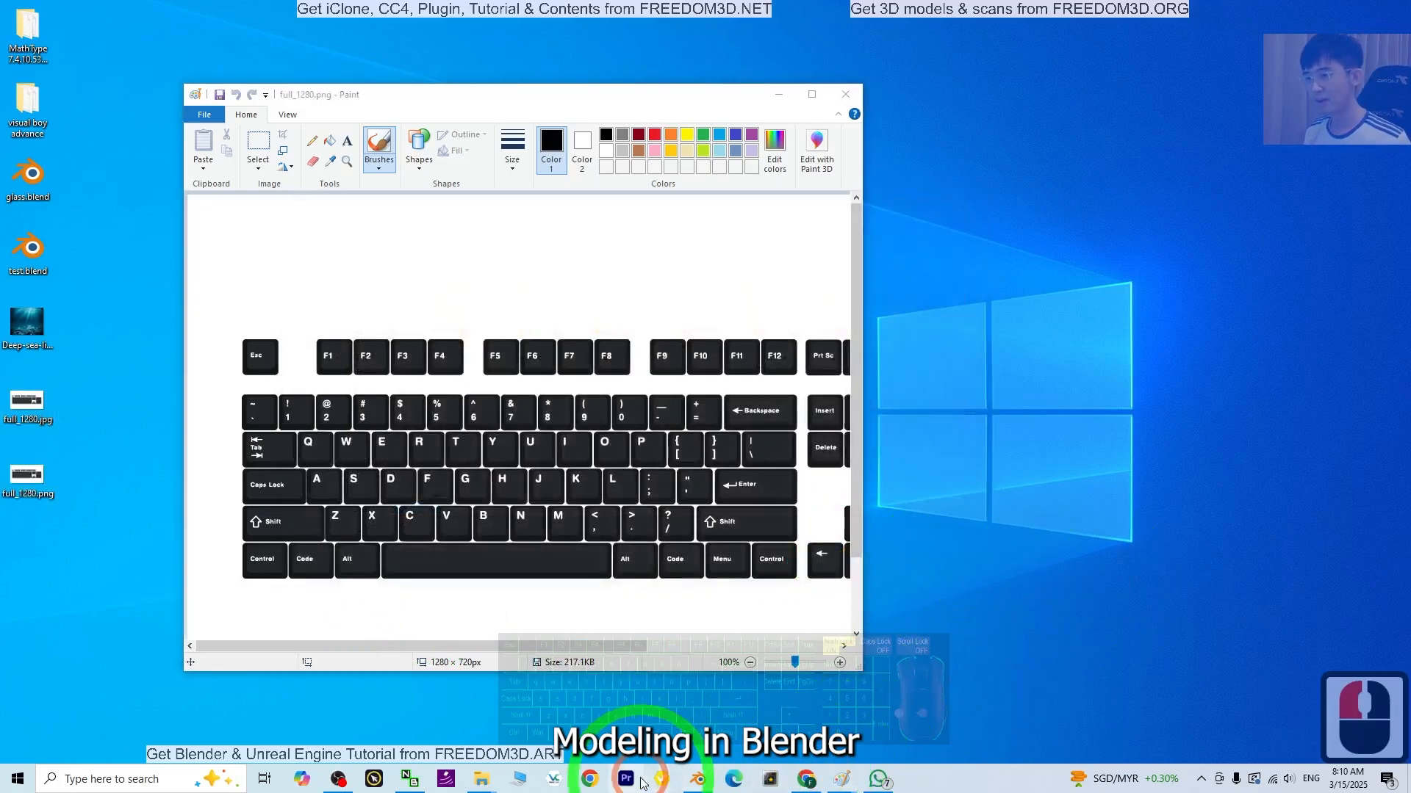
Step: Switch back to Blender and remove Material.002 from the keyboard object in the Layout workspace
left_click(698, 780)
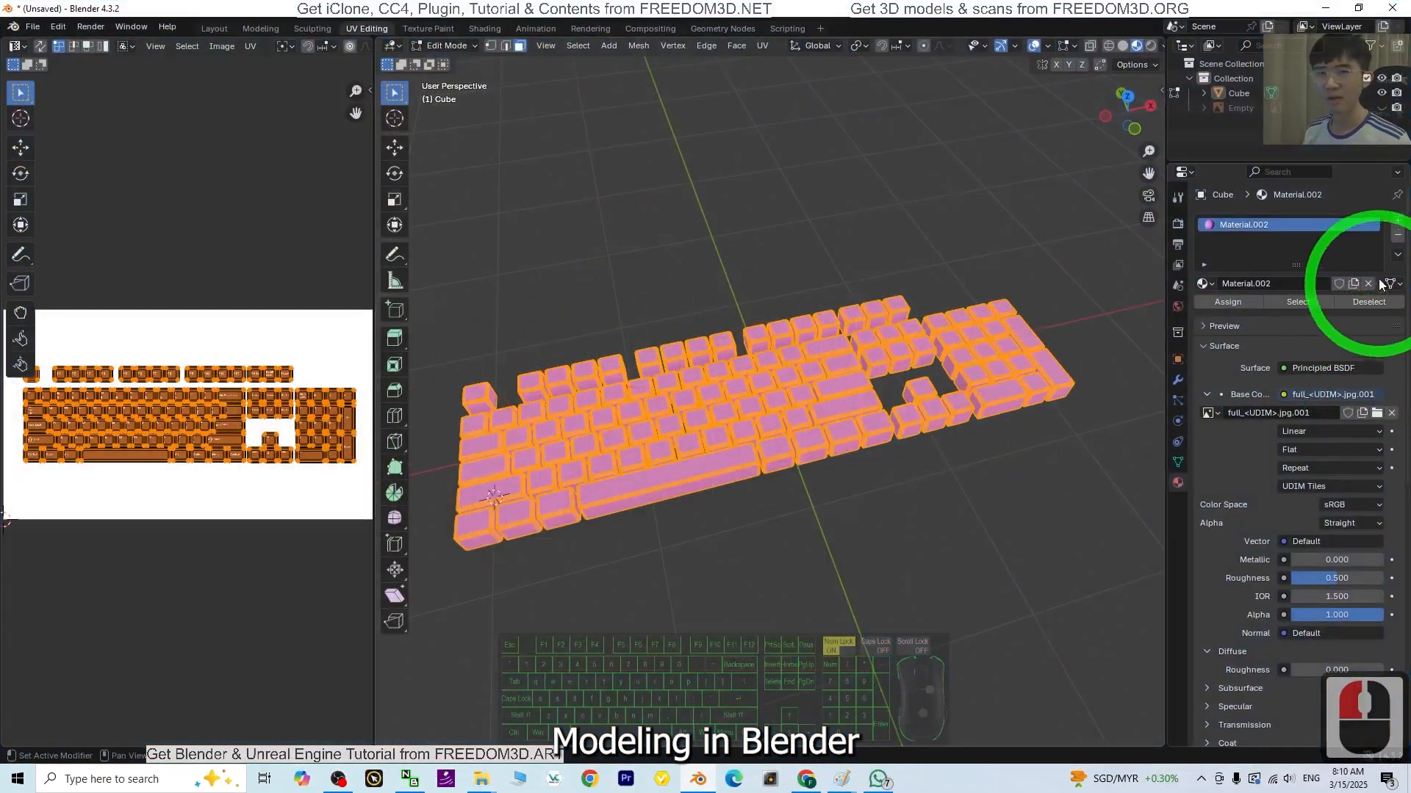
left_click(1399, 240)
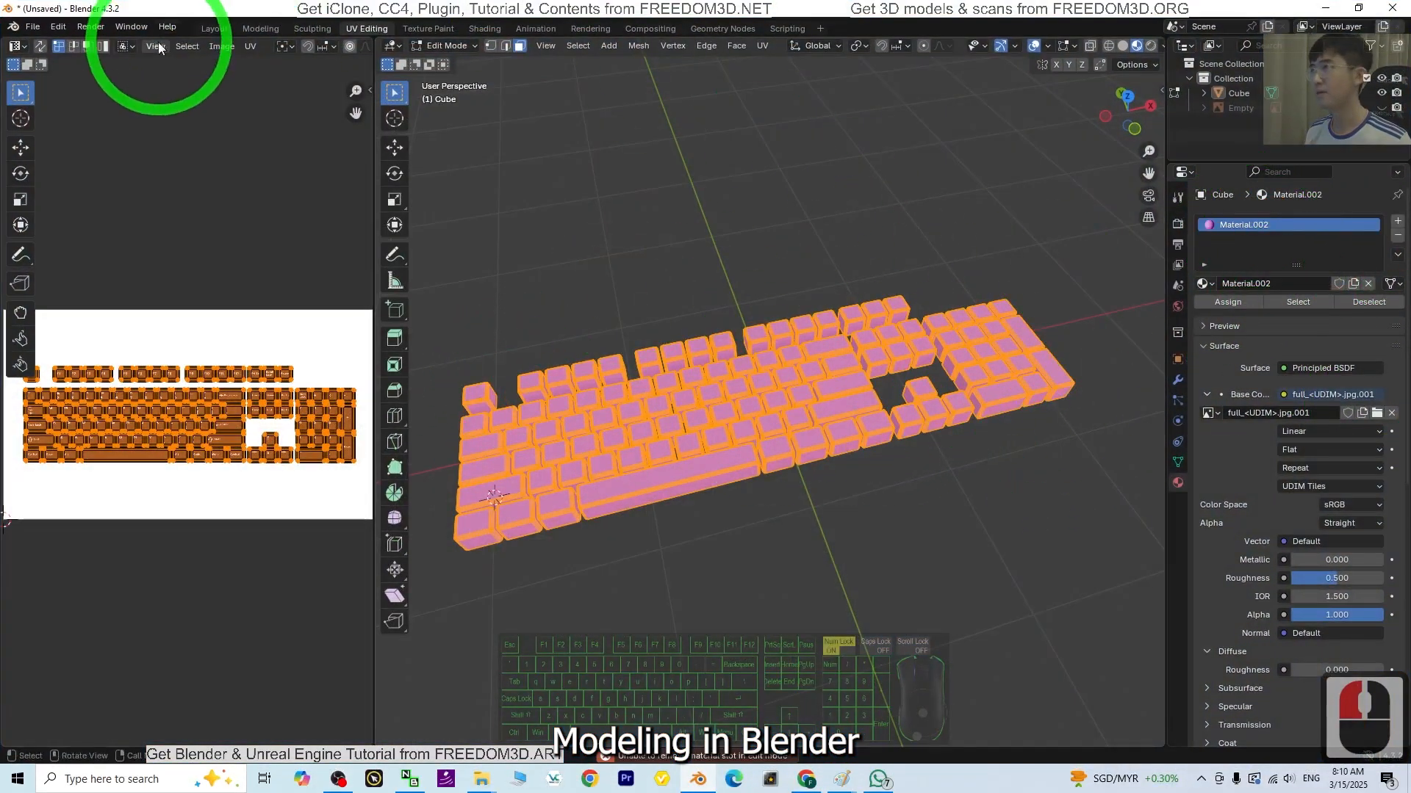
left_click(214, 29)
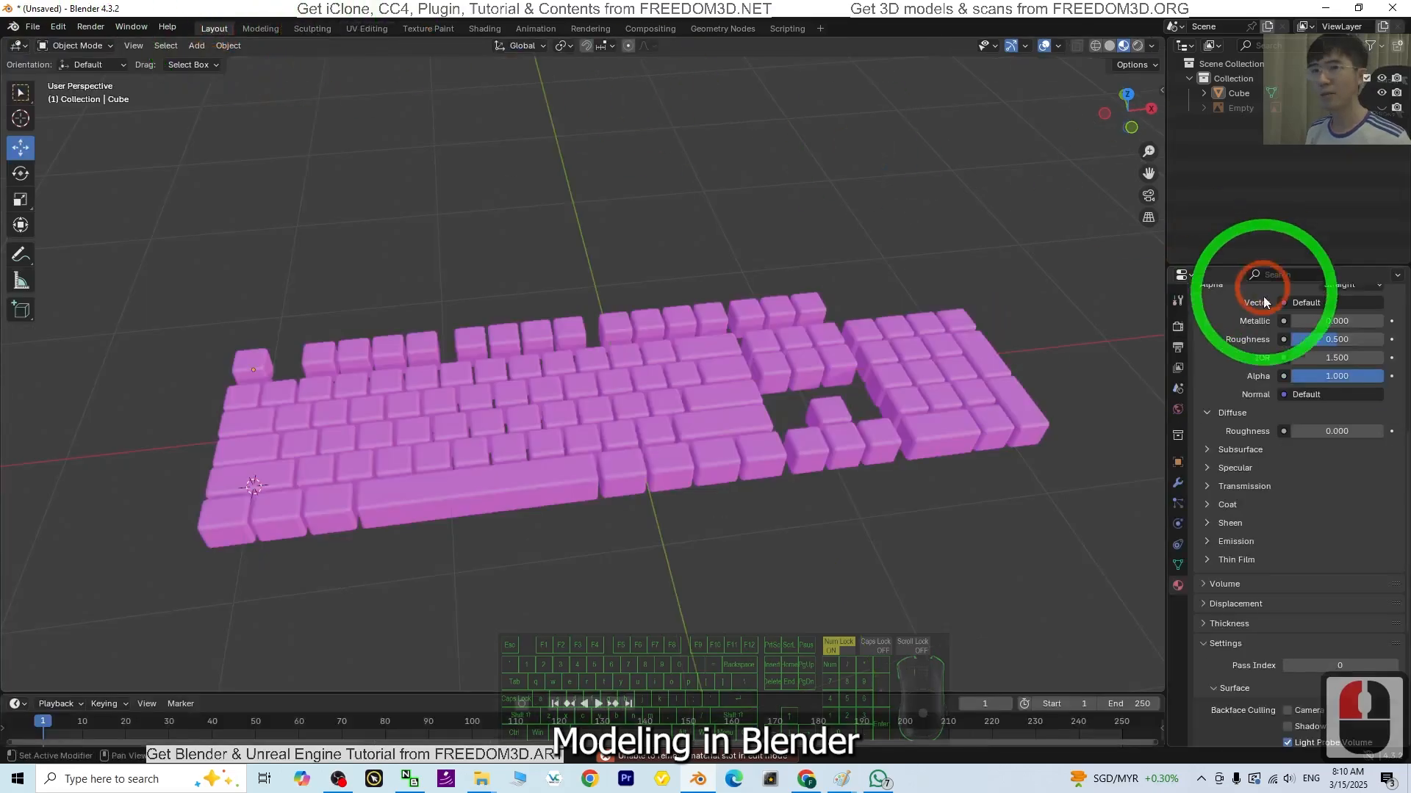
left_click(741, 356)
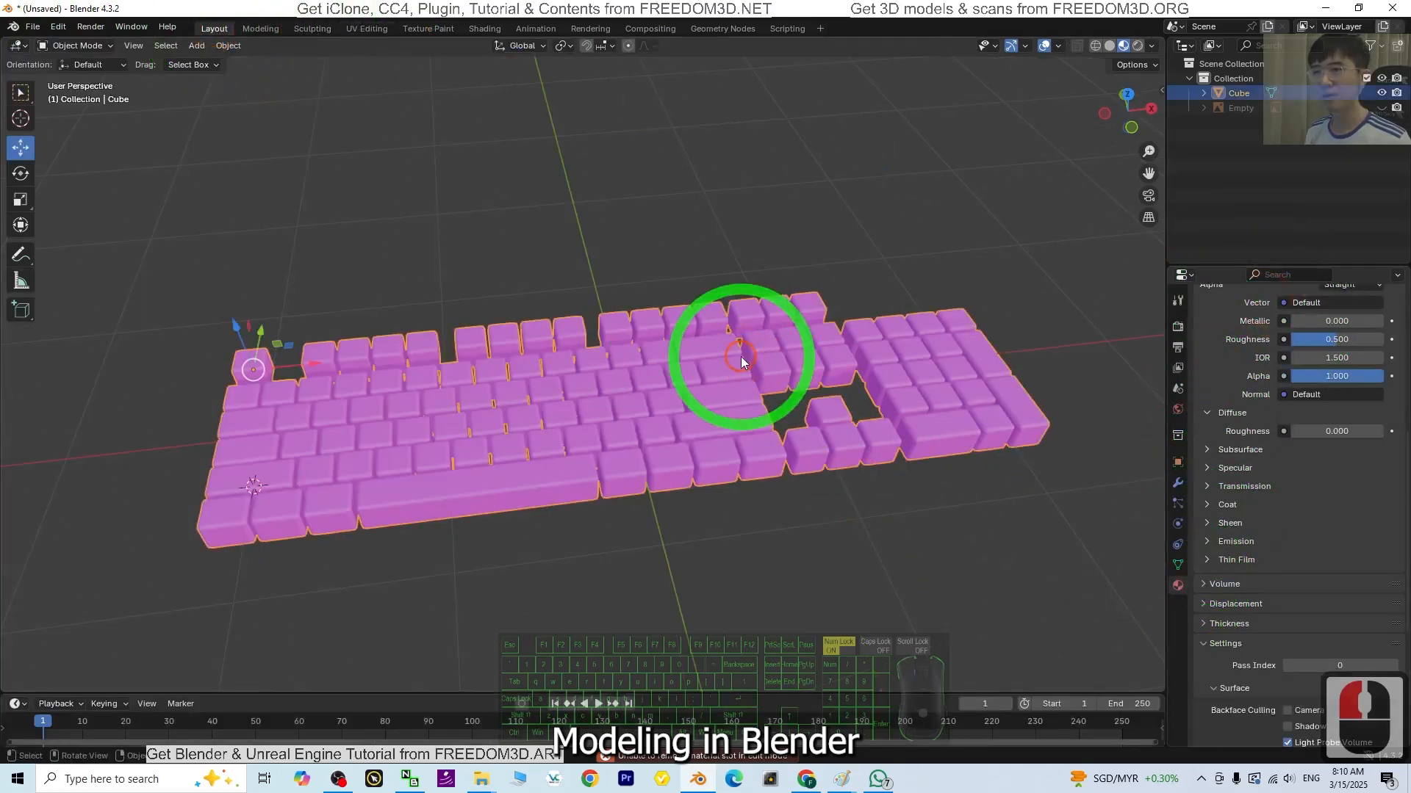
scroll(1287, 513, "up", 15)
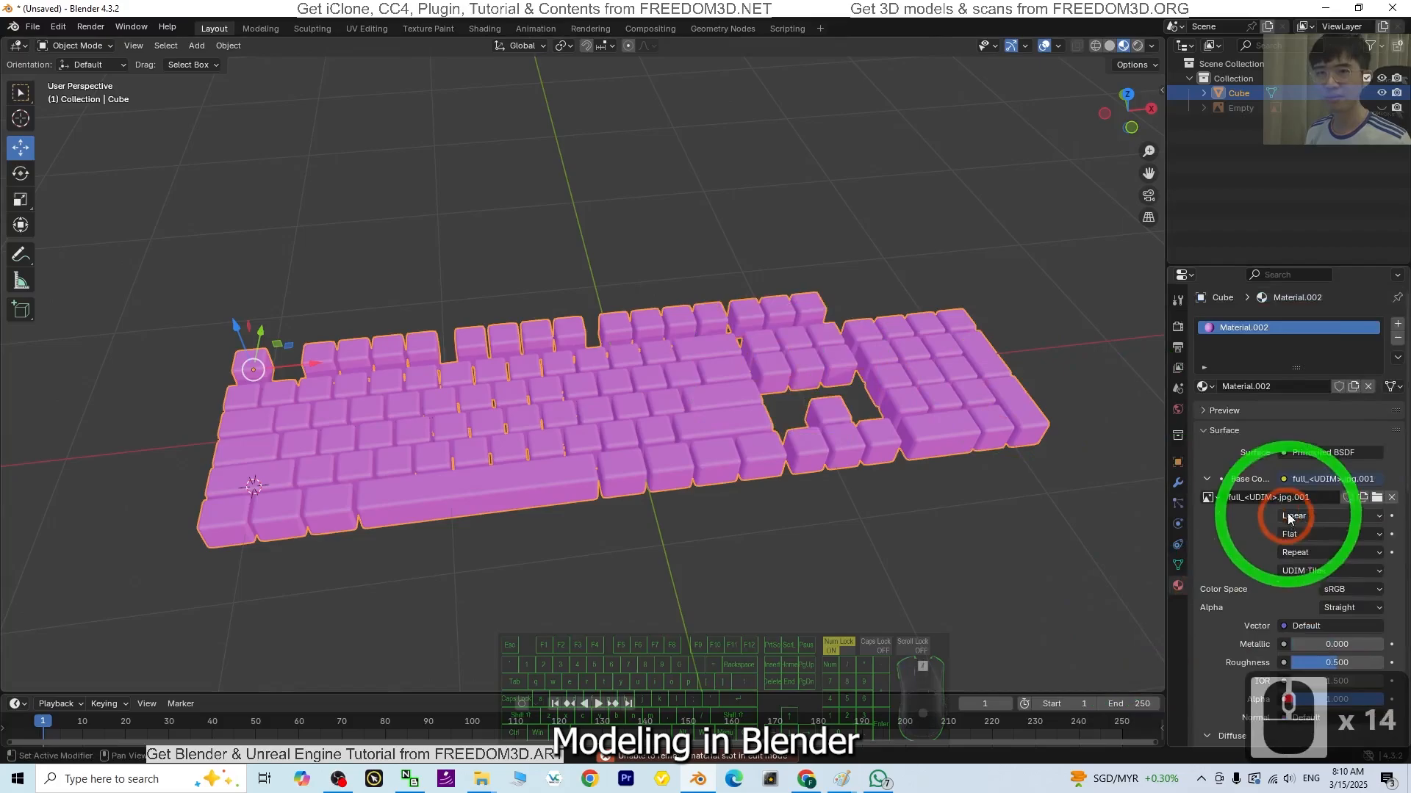
left_click(1398, 339)
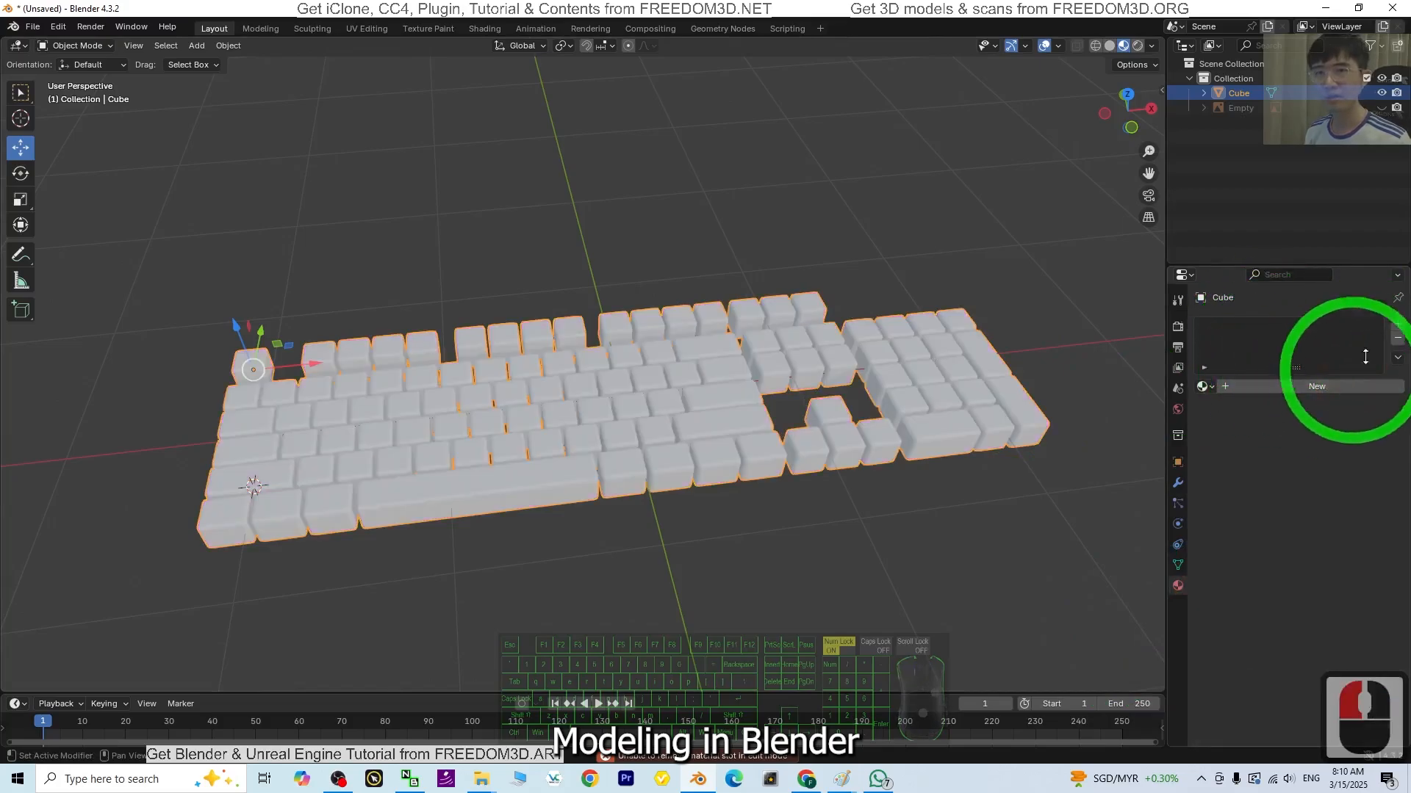
Step: Create a new material on the keyboard with an Image Texture as Base Color and load full_1280.png from the Desktop
left_click(1292, 389)
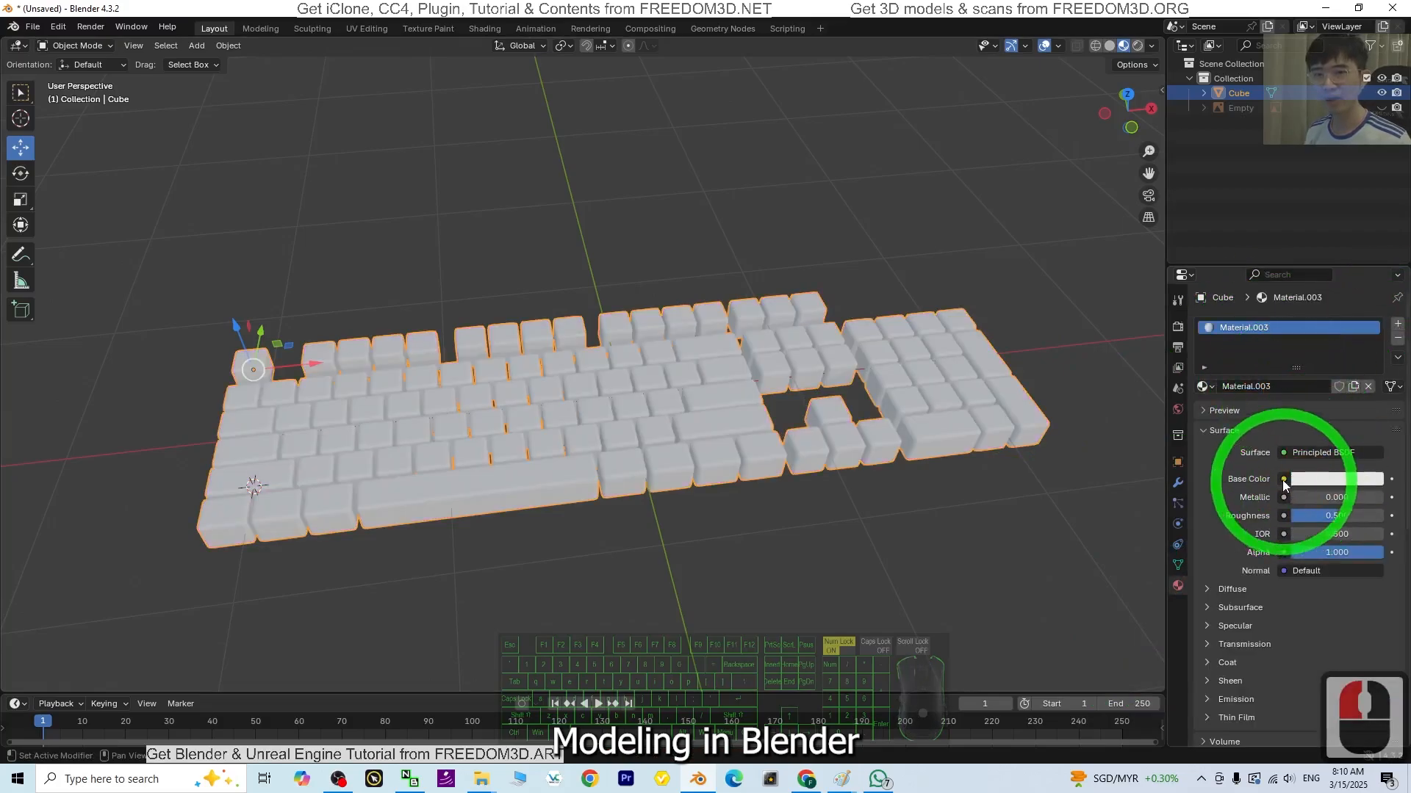
left_click(1280, 480)
left_click(939, 576)
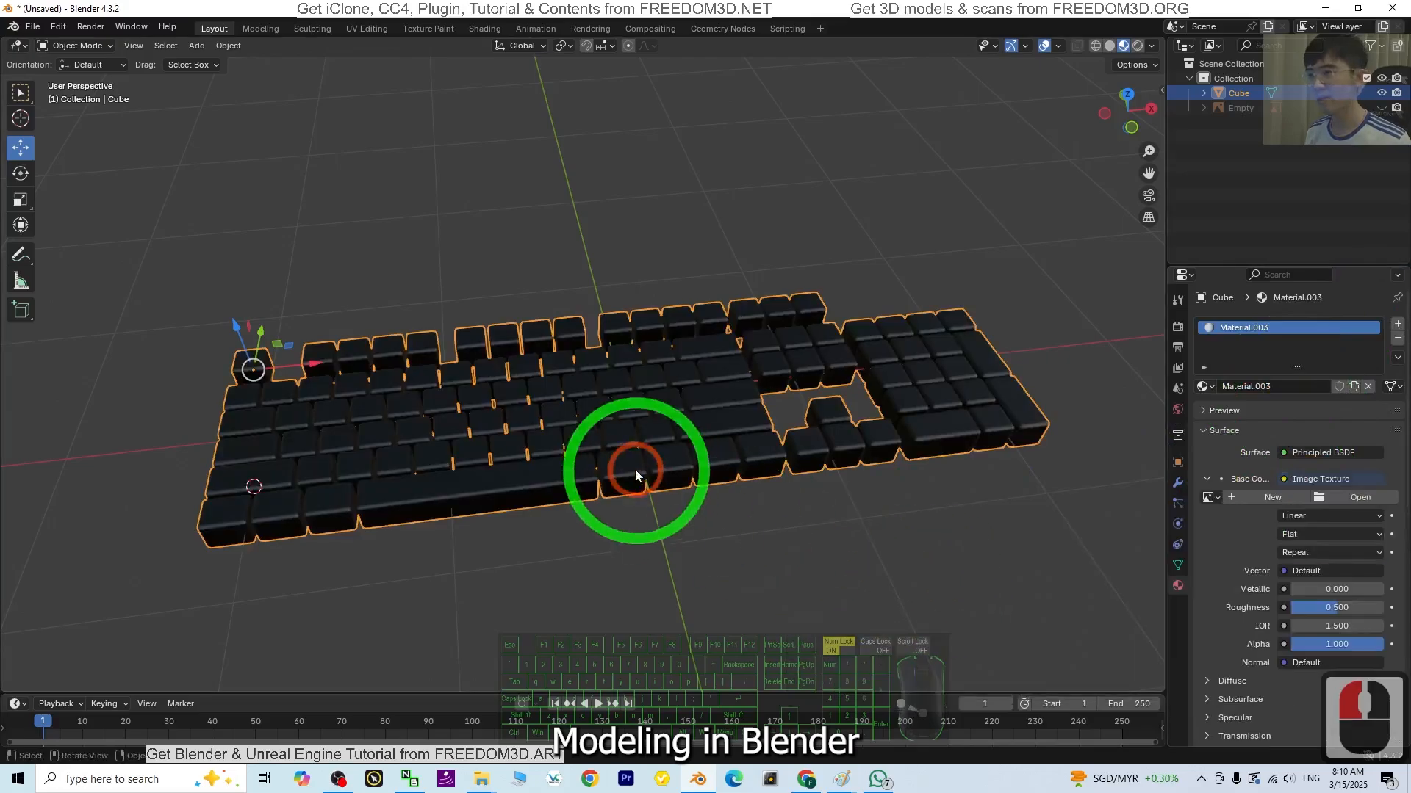
left_click(1358, 496)
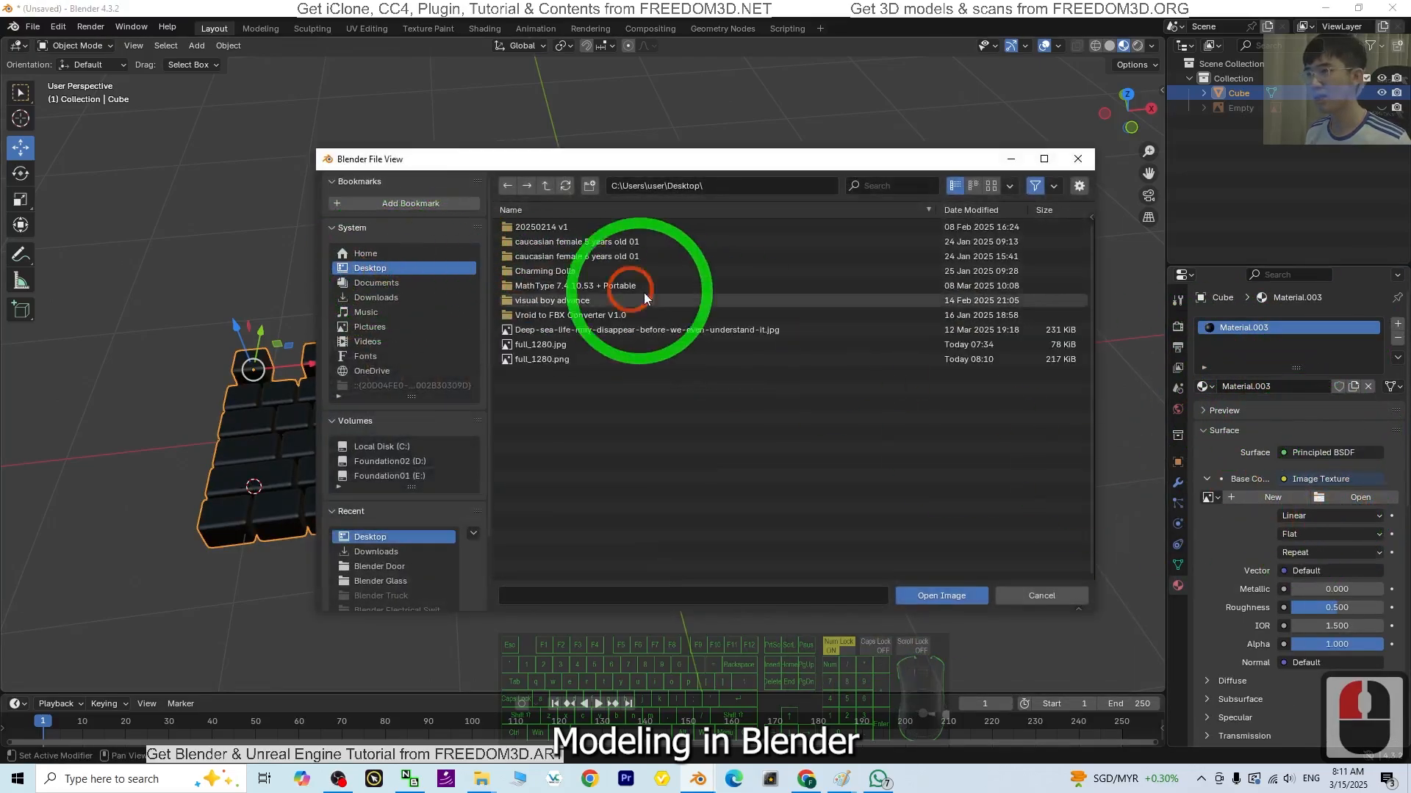
left_click(558, 361)
double_click(557, 360)
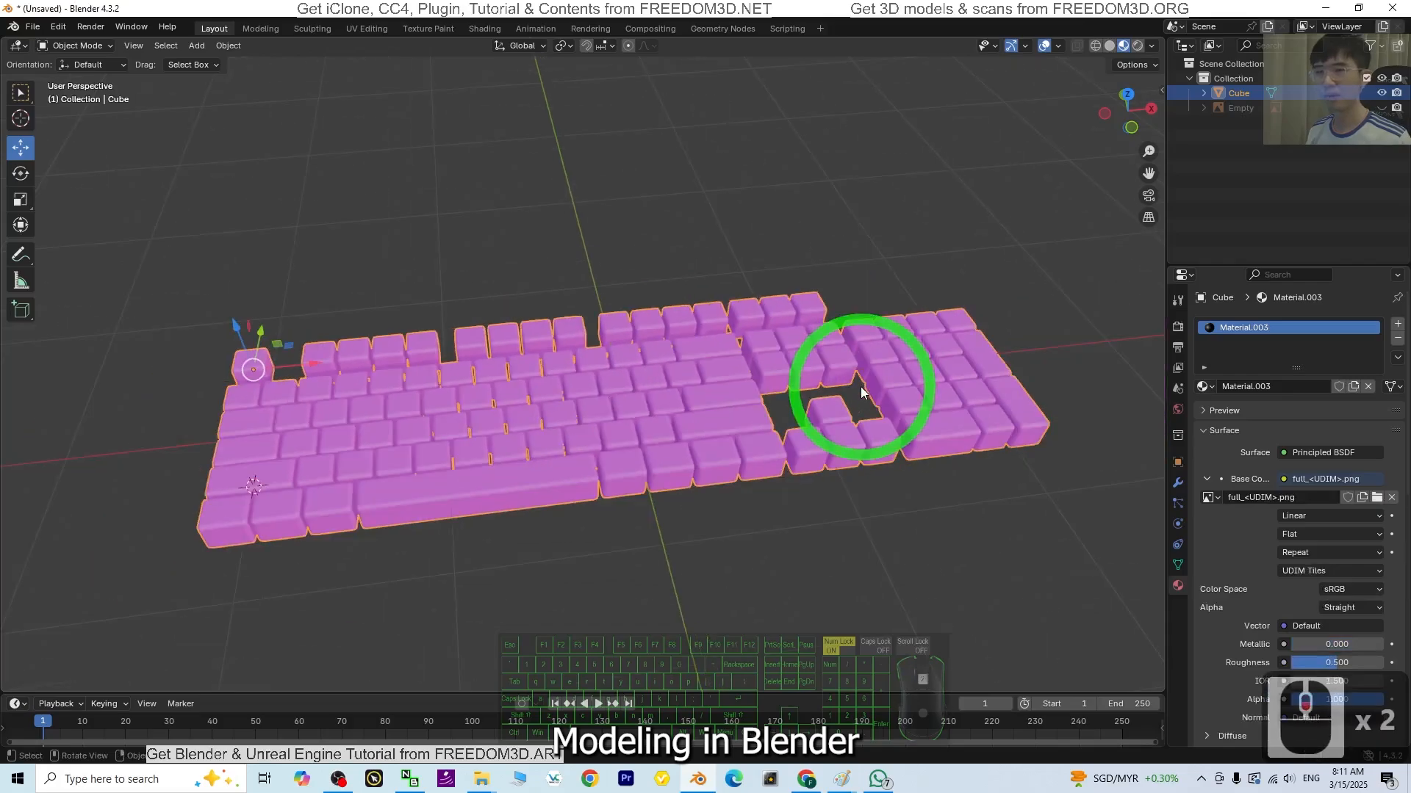
Step: Switch to the Windows desktop and rename full_1280.png to texture.png
left_click(1327, 9)
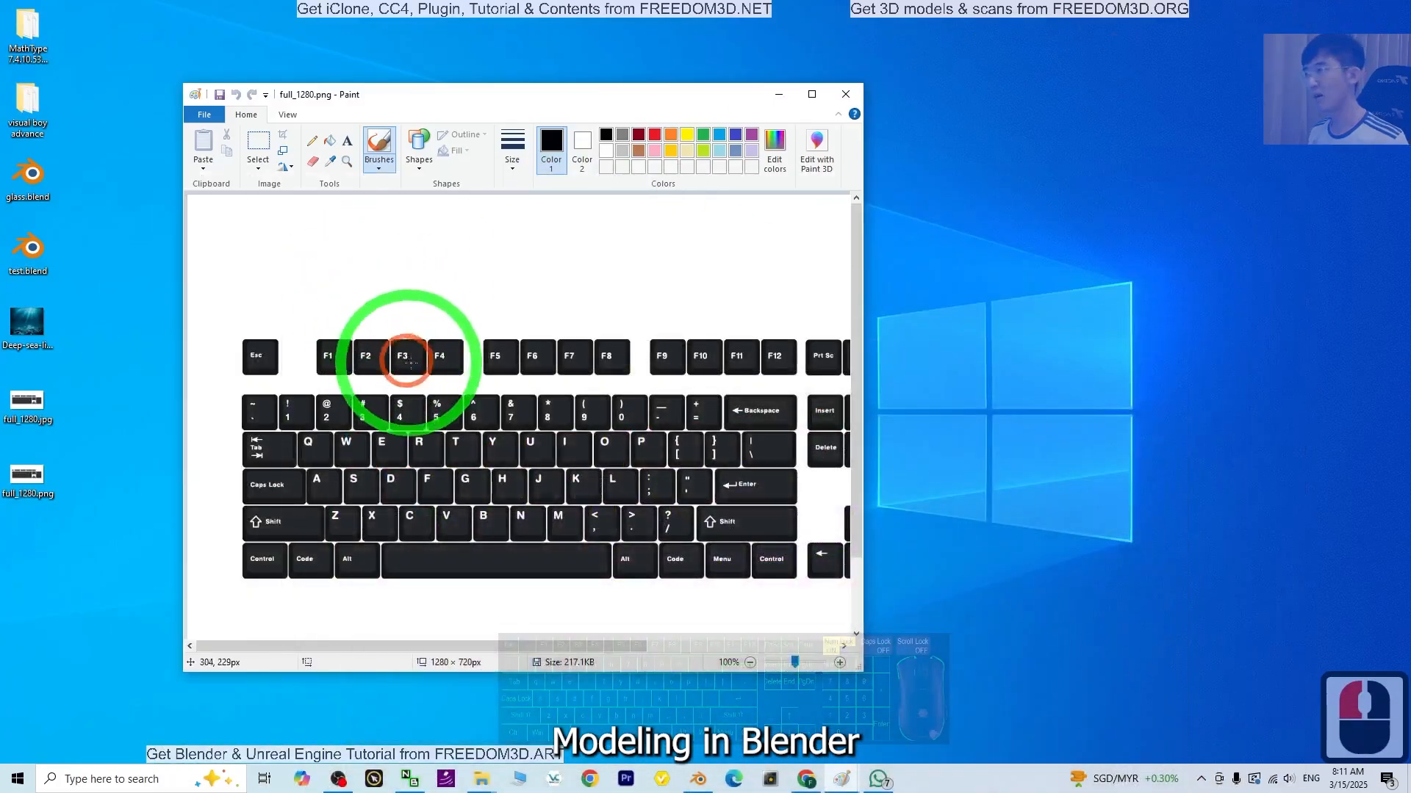
left_click(34, 486)
key("F2")
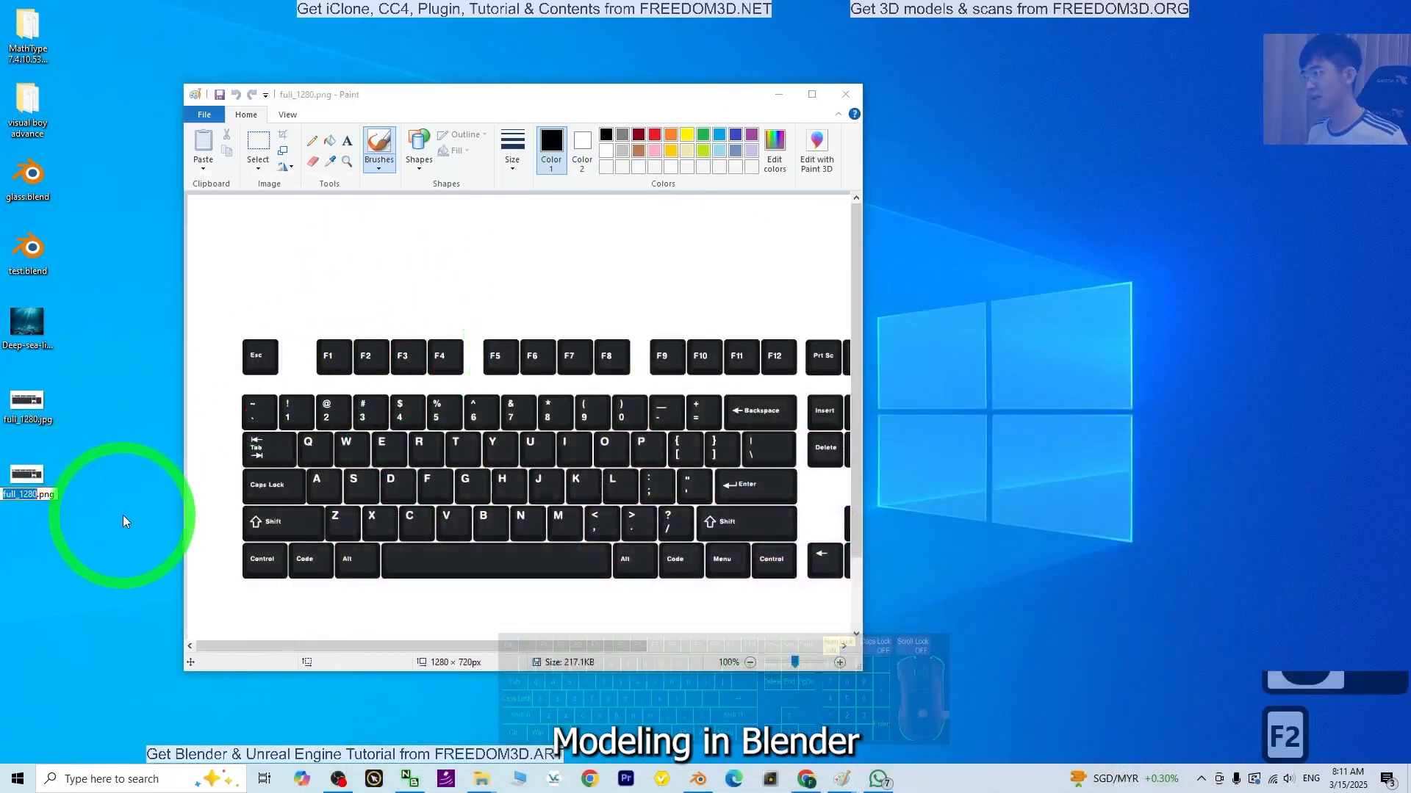
type("texture")
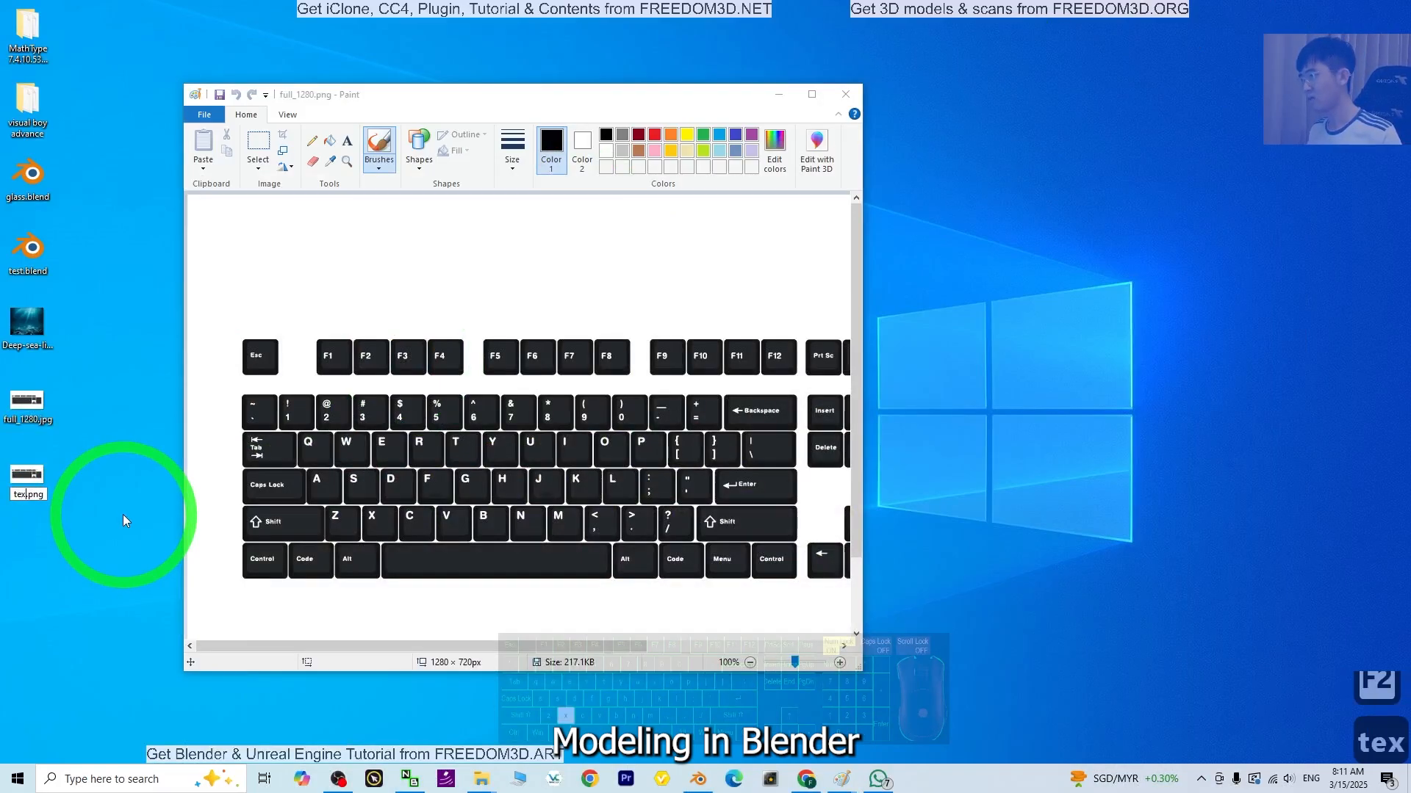
key("Return")
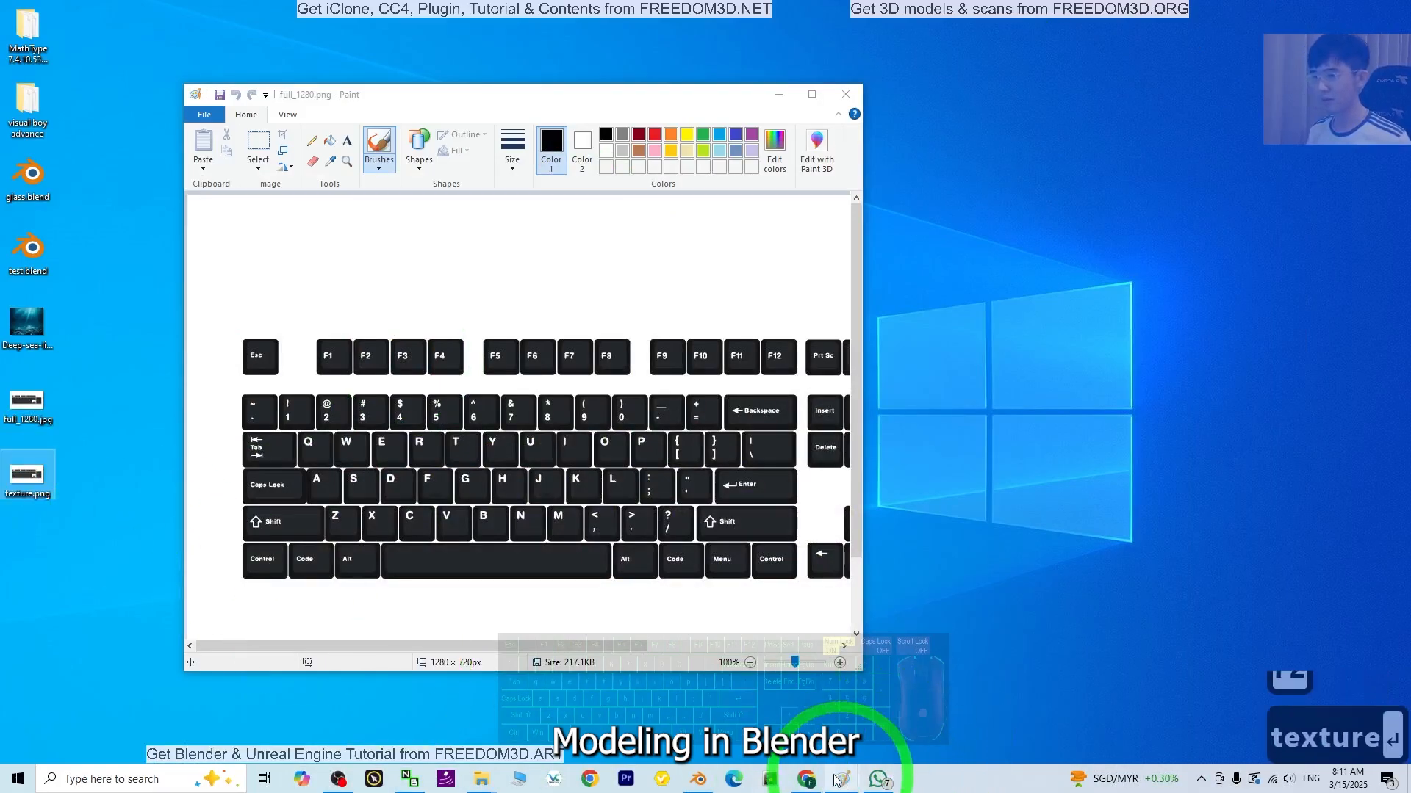
Step: Switch back to Blender and replace the keyboard's Material.003 with a new material whose Base Color uses texture.png from the Desktop
left_click(700, 781)
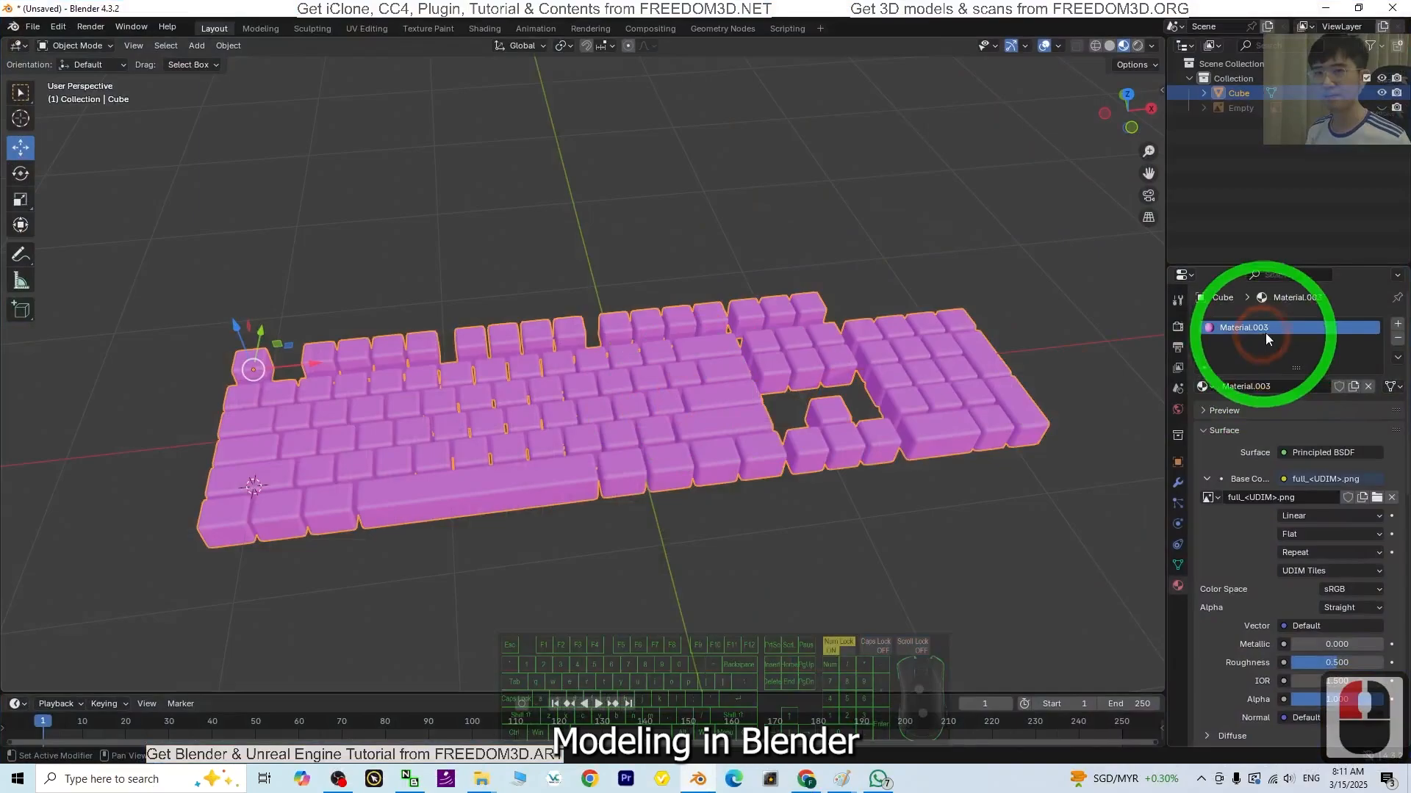
left_click(1398, 341)
left_click(1242, 386)
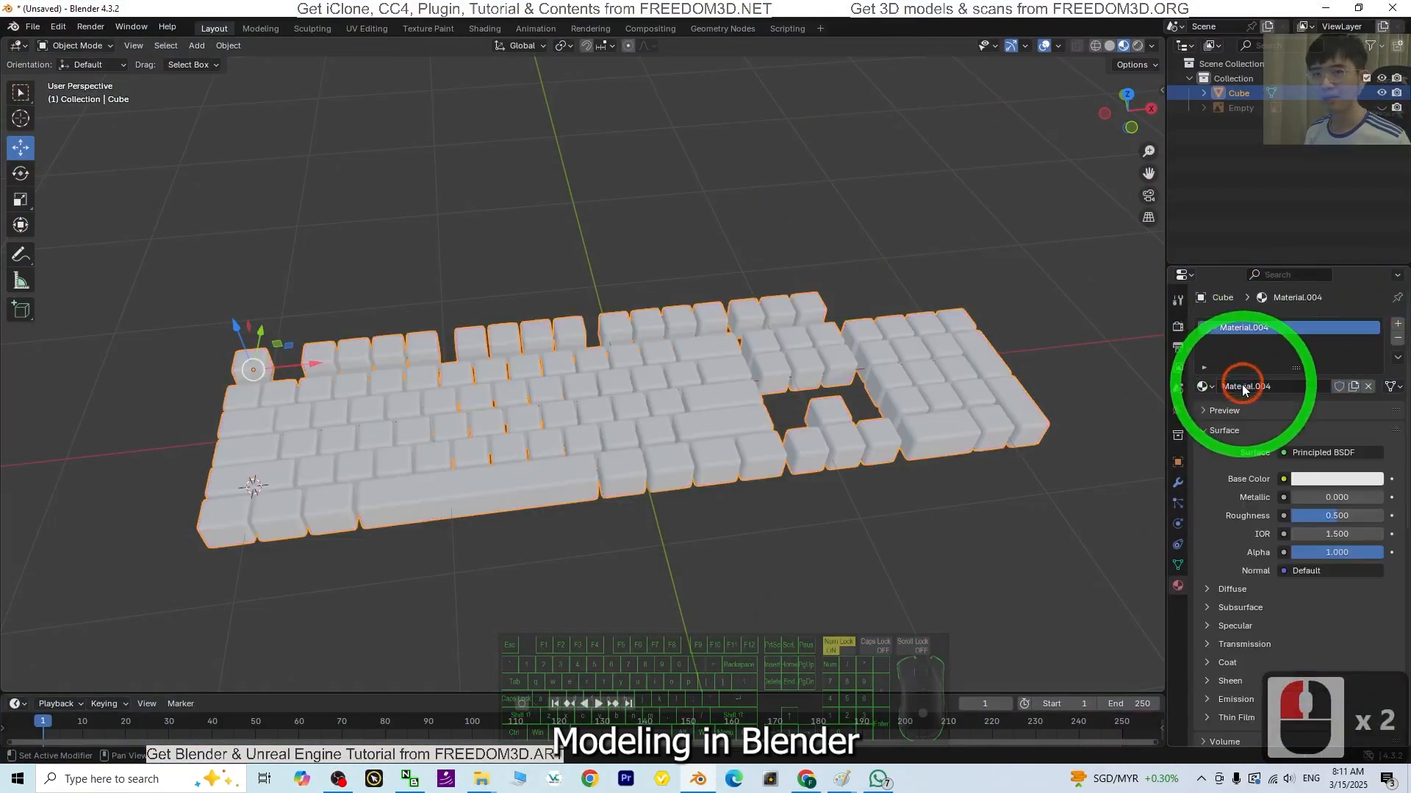
left_click(1284, 481)
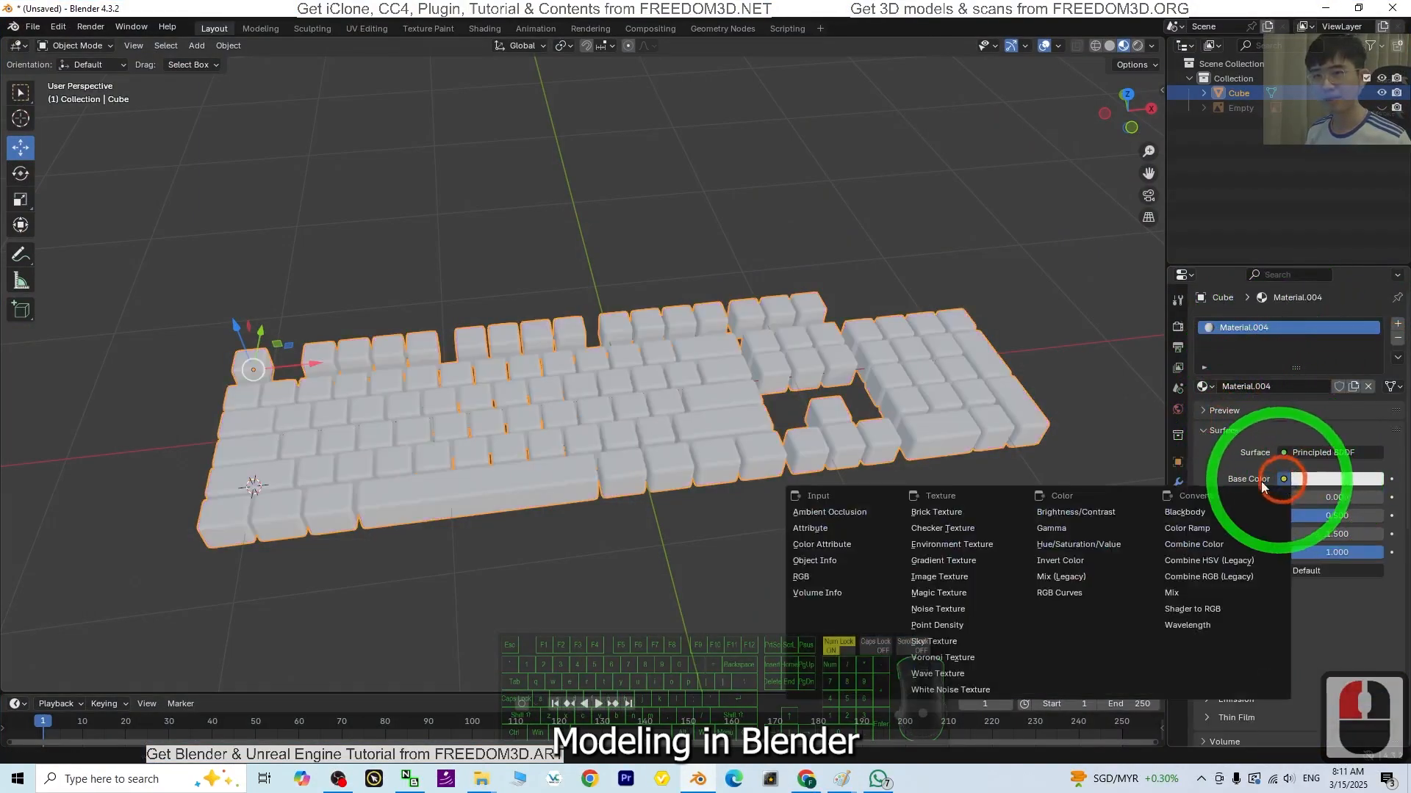
left_click(940, 576)
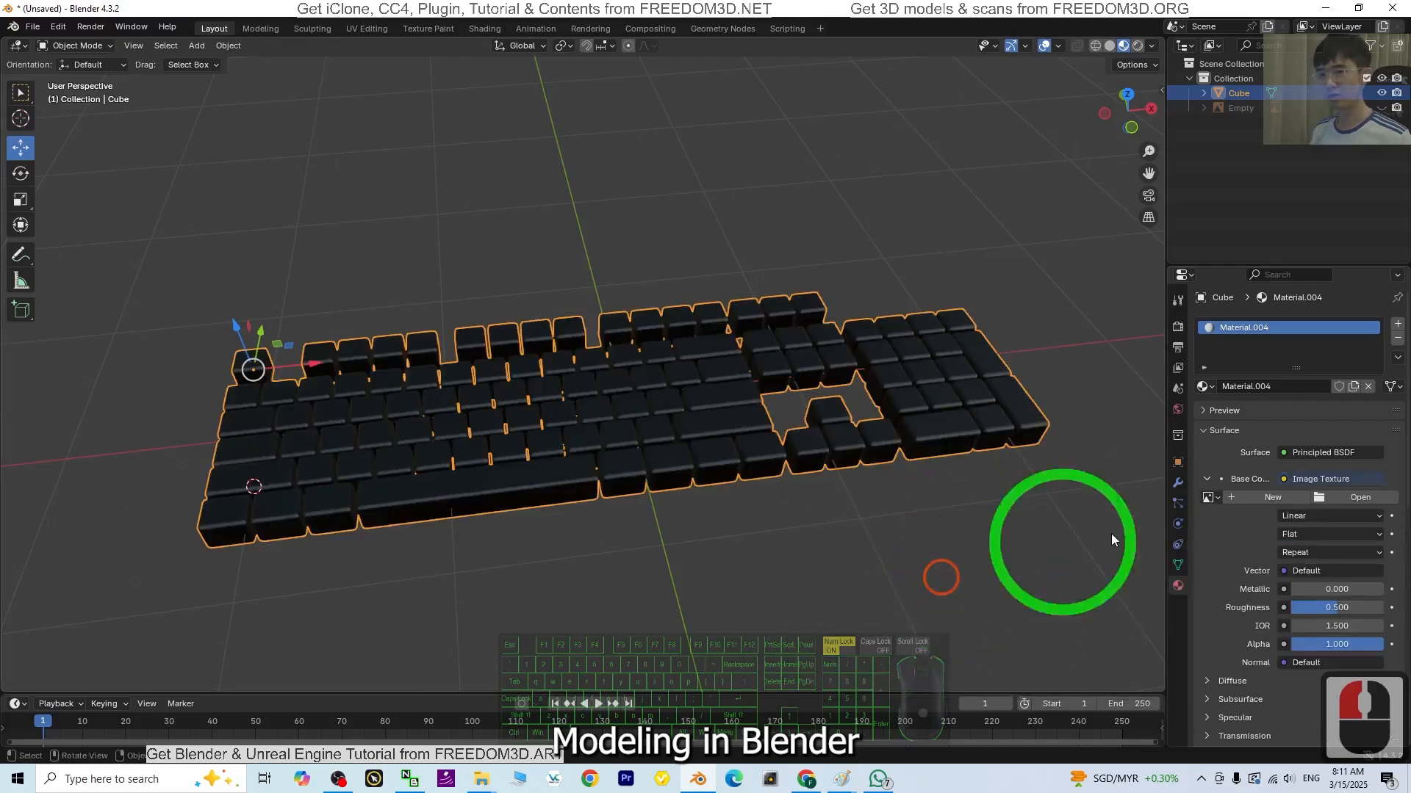
left_click(1369, 500)
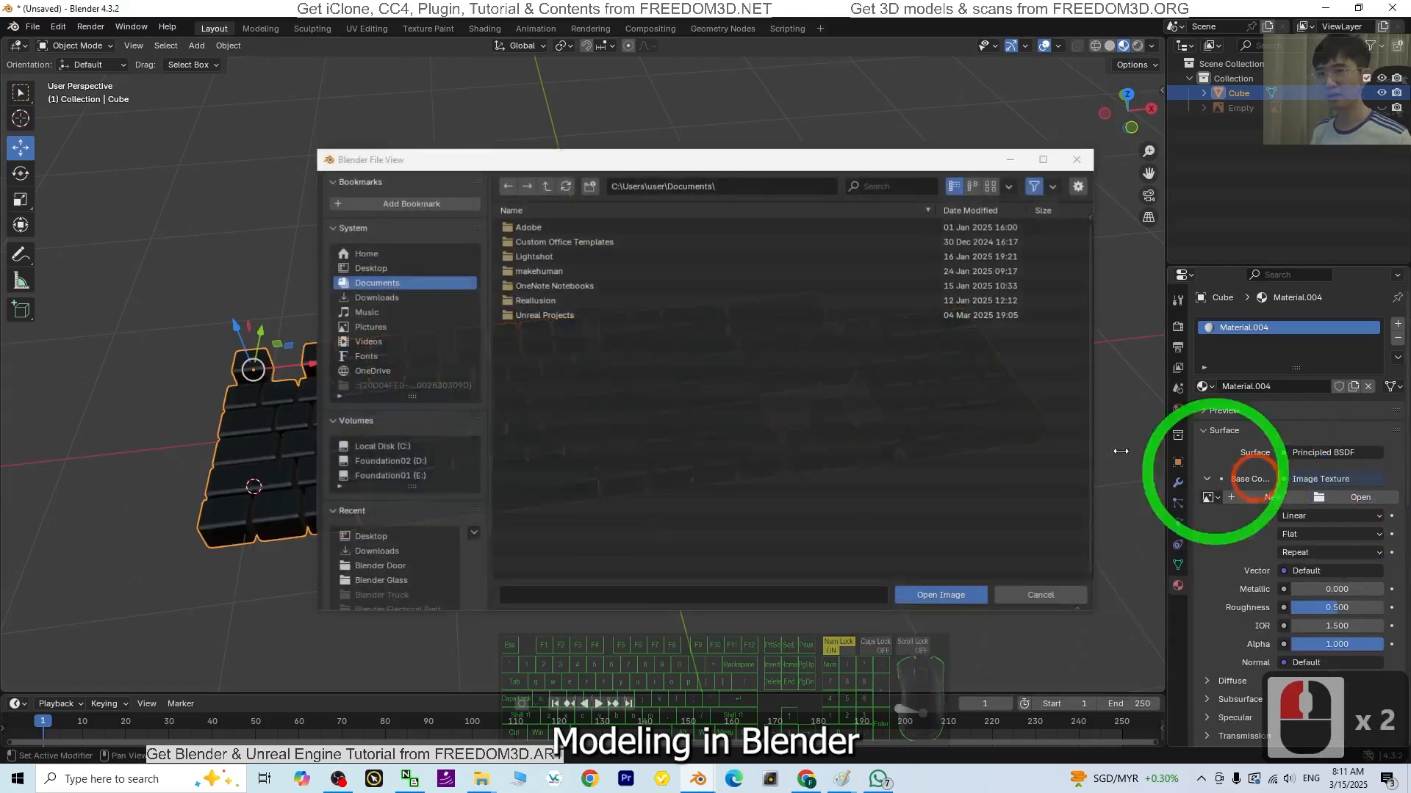
left_click(369, 268)
double_click(549, 363)
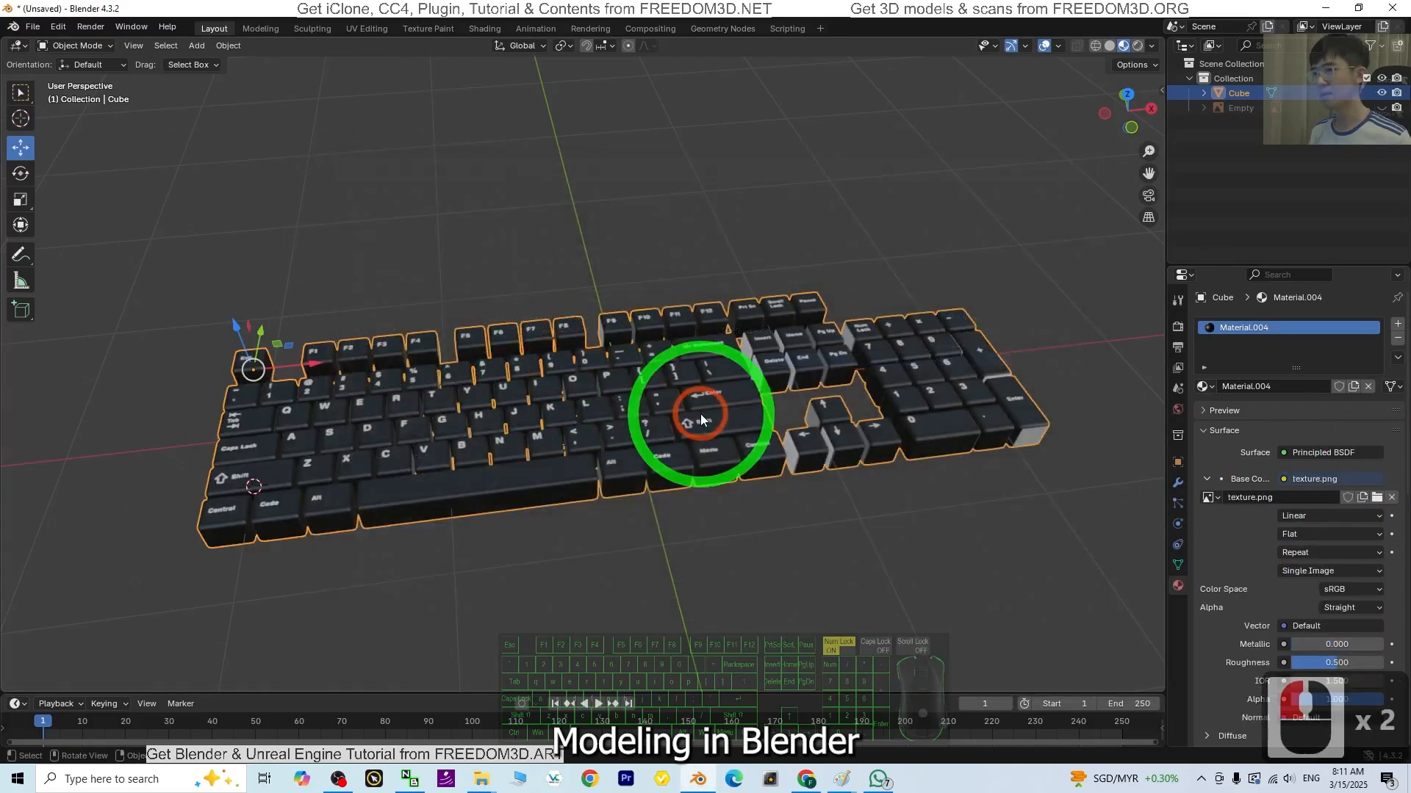
Step: Select all the keyboard's UVs in the UV Editing workspace and scale them slightly over the keyboard image
middle_click_drag(781, 441, 571, 531)
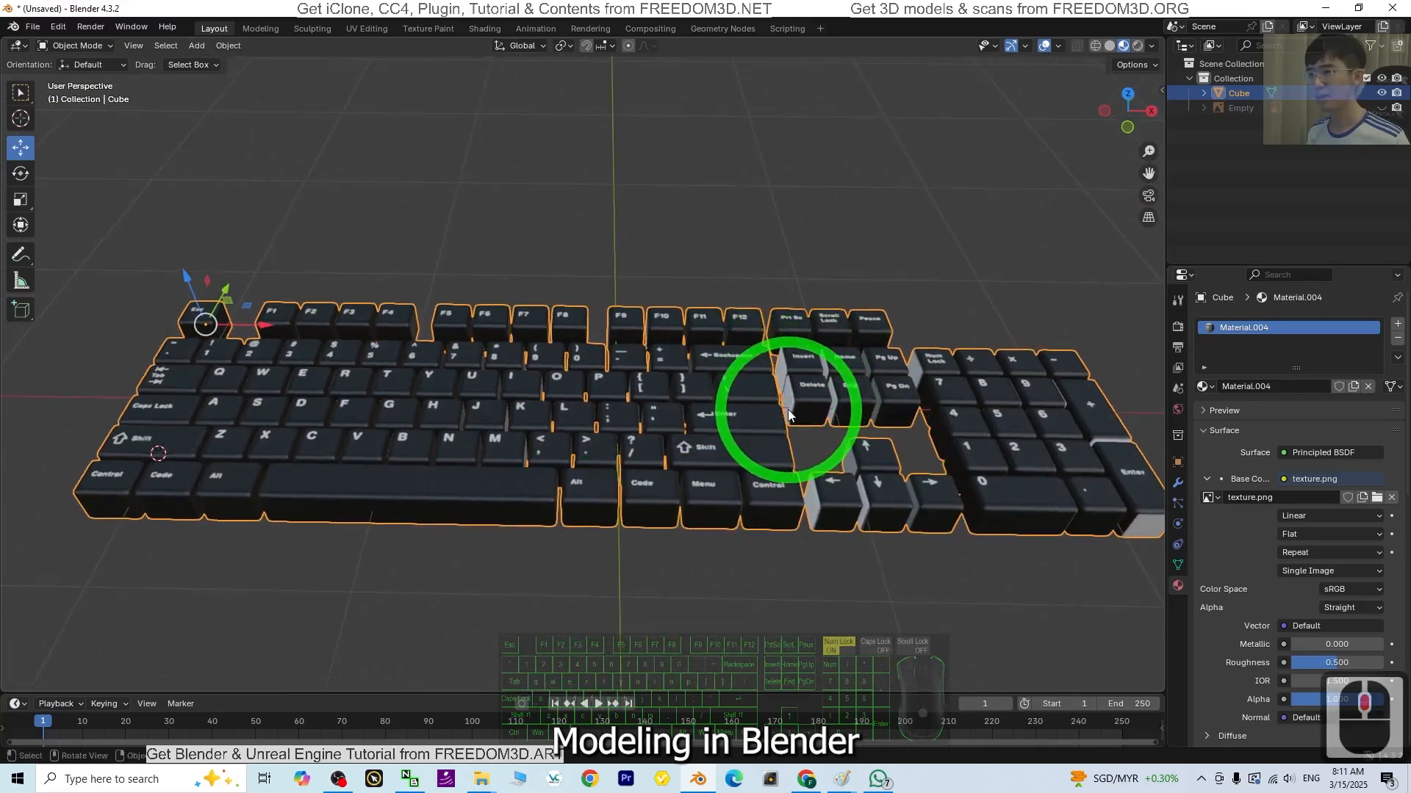
middle_click_drag(426, 504, 456, 18)
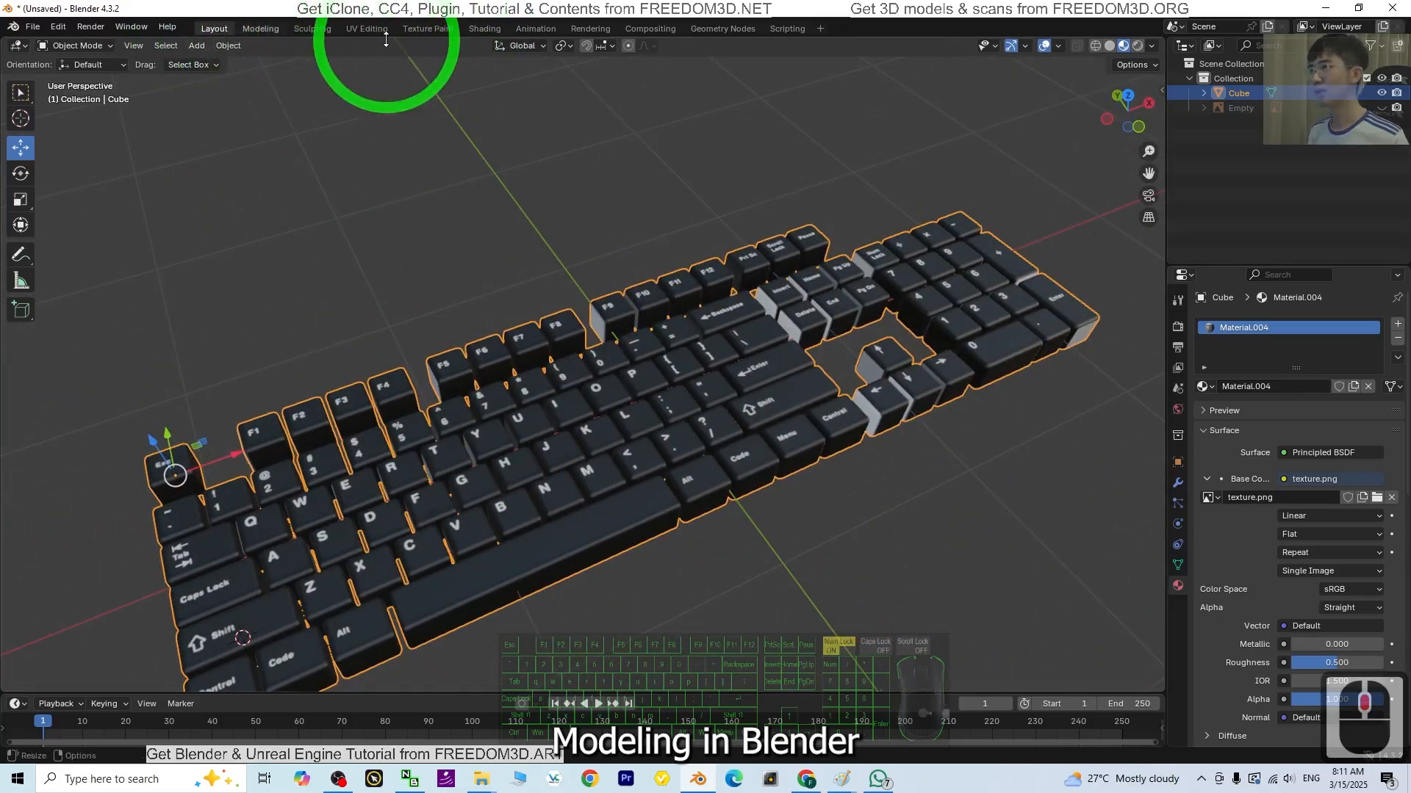
left_click(365, 31)
scroll(830, 444, "up", 2)
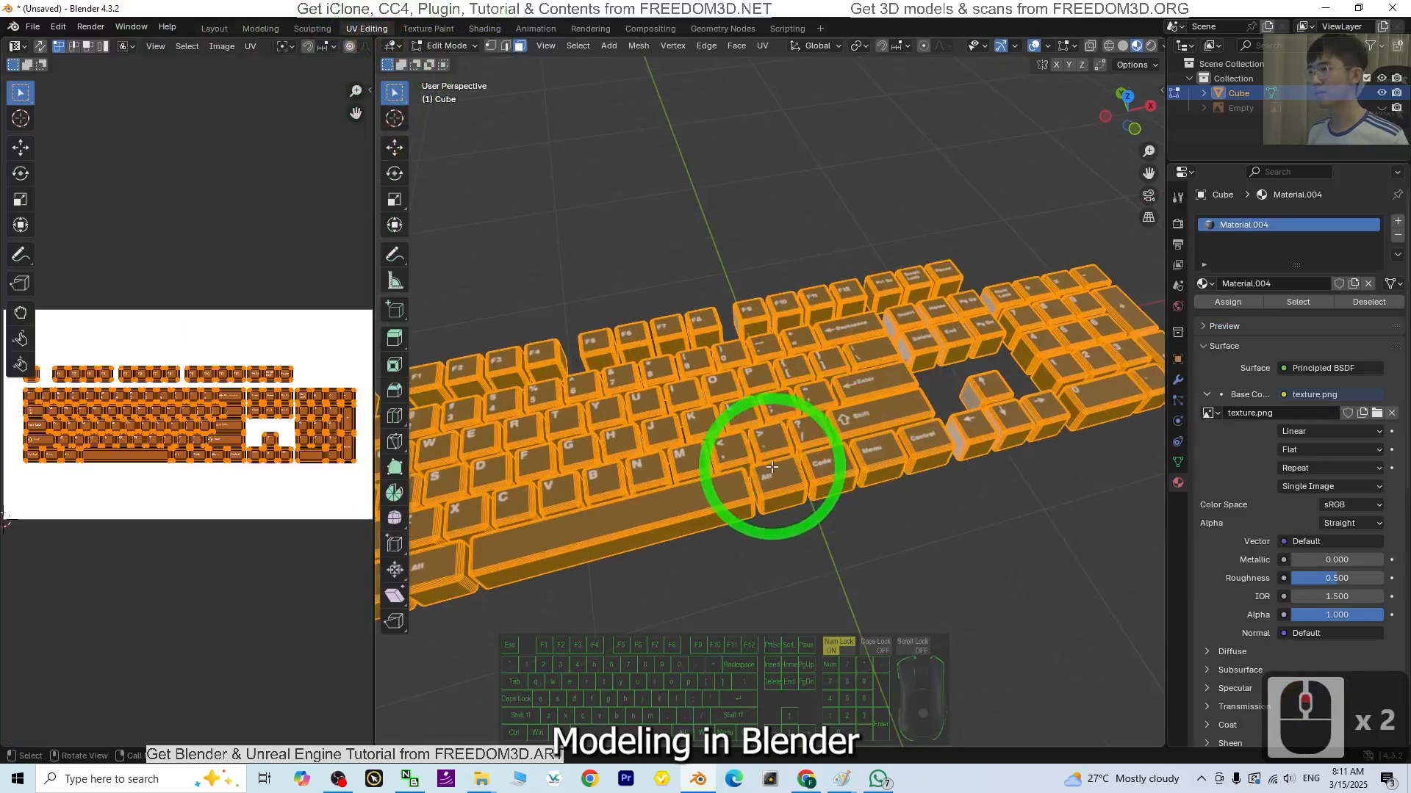
scroll(775, 474, "down", 1)
middle_click_drag(866, 509, 948, 524)
left_click(236, 496)
key("a")
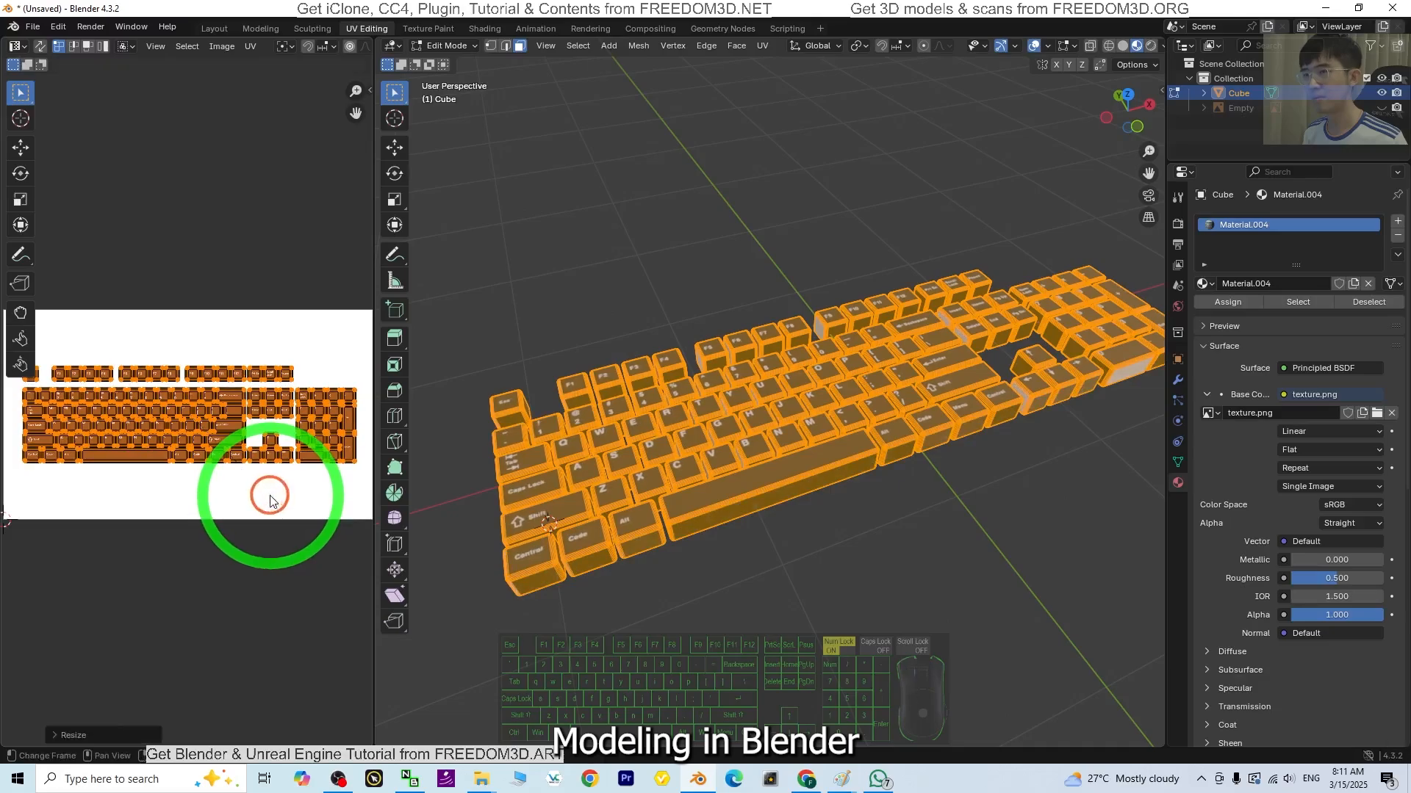
middle_click_drag(582, 560, 776, 504)
left_click(1067, 551)
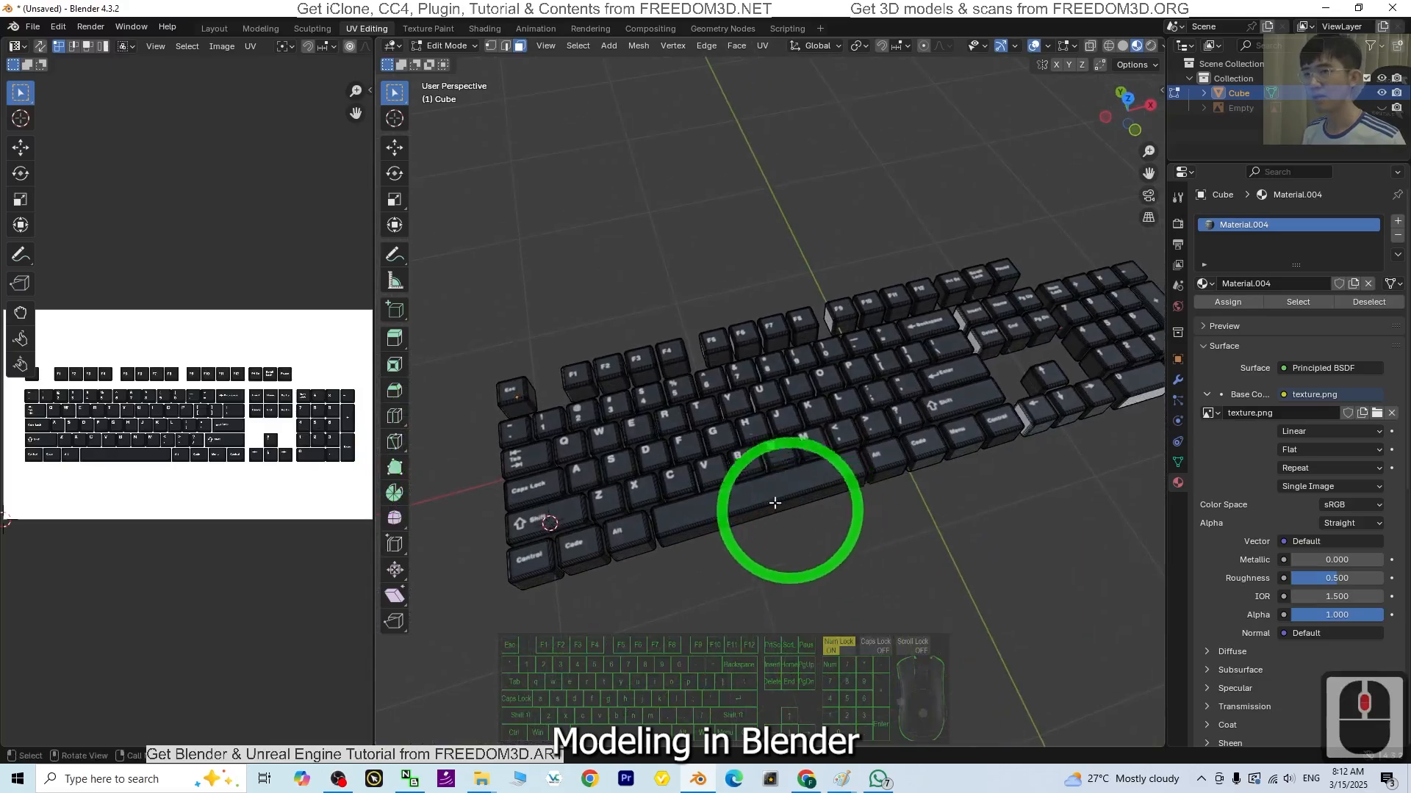
Step: Return to Object Mode and examine the textured keycaps from several angles in the UV Editing and Layout workspaces
scroll(868, 453, "up", 2)
scroll(832, 507, "down", 4)
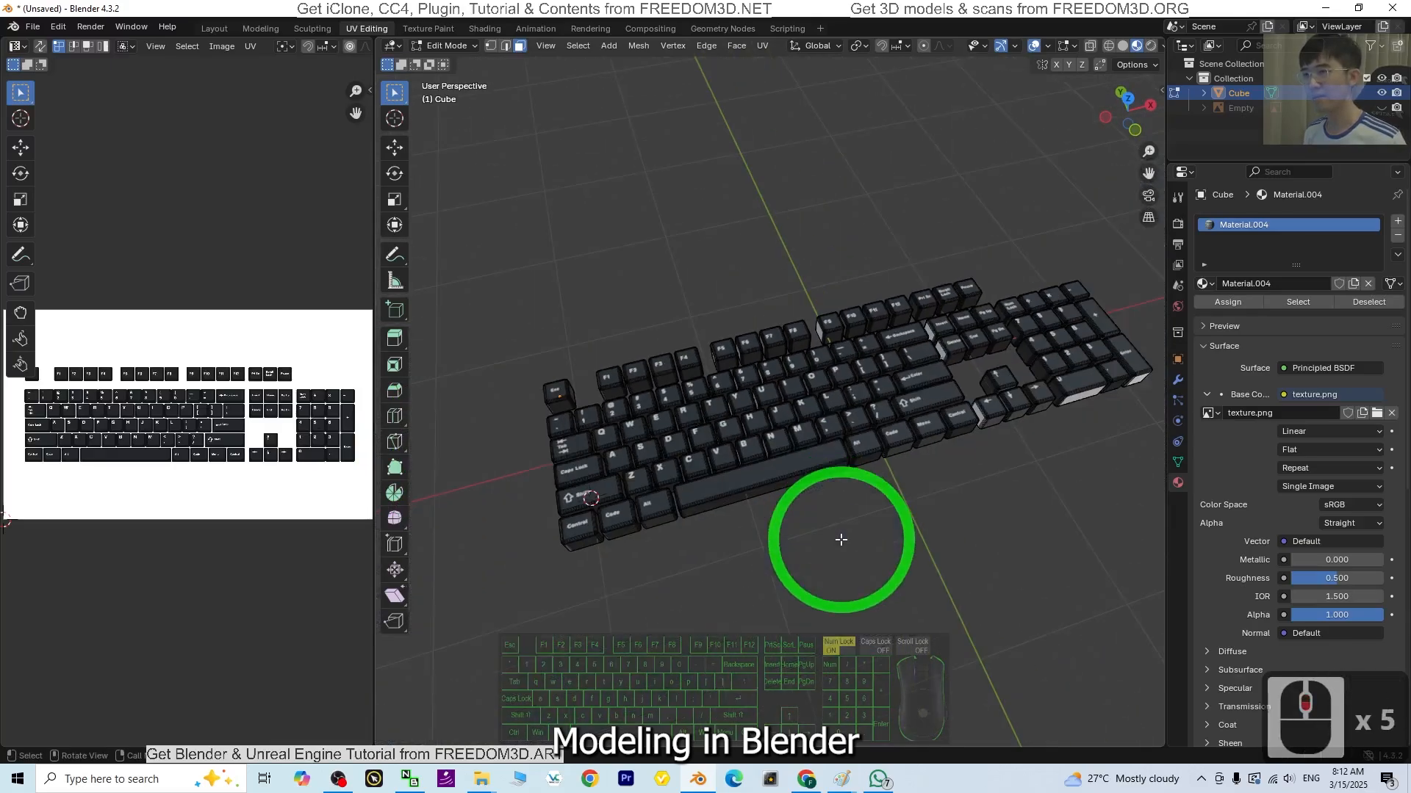
middle_click_drag(839, 553, 762, 541, "shift")
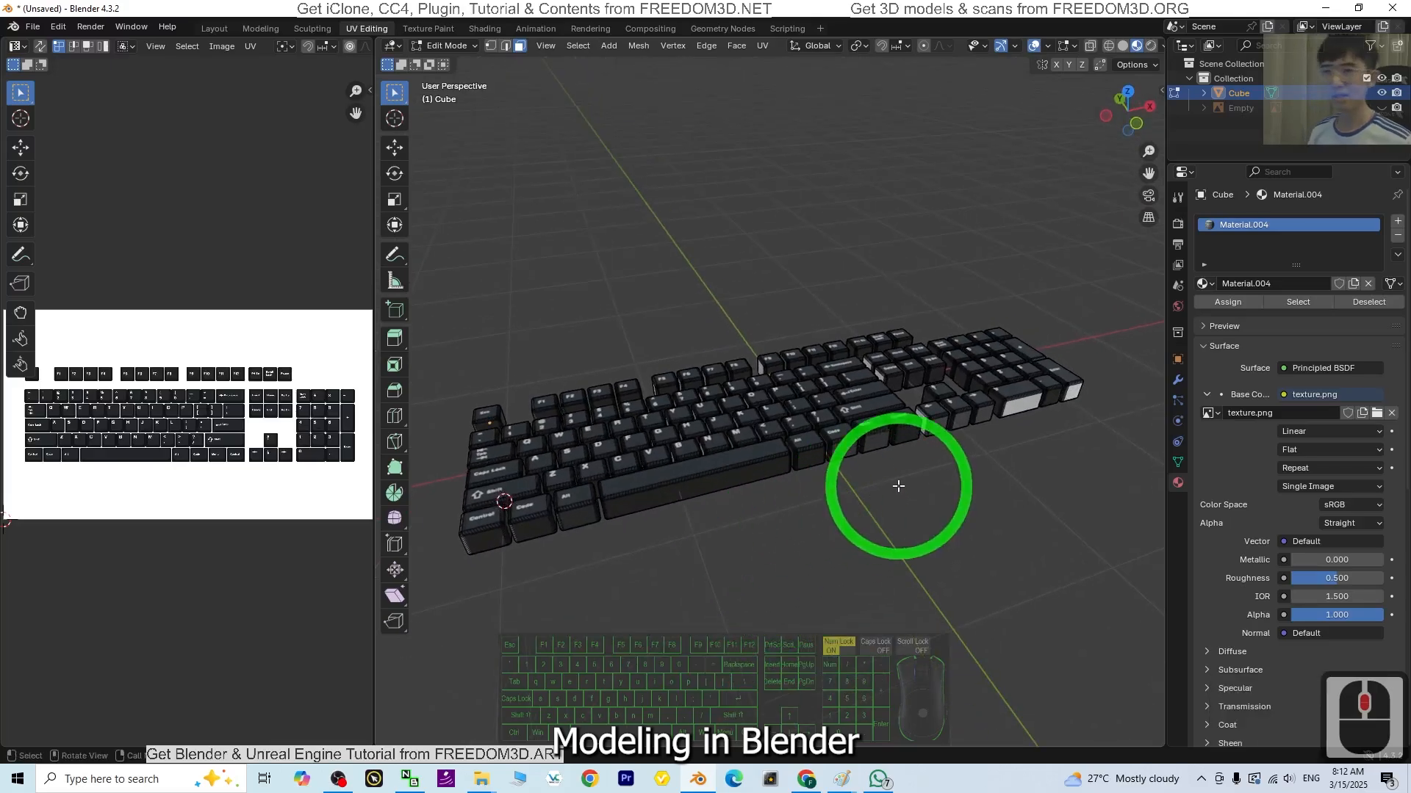
scroll(861, 475, "up", 4)
middle_click_drag(862, 475, 913, 512)
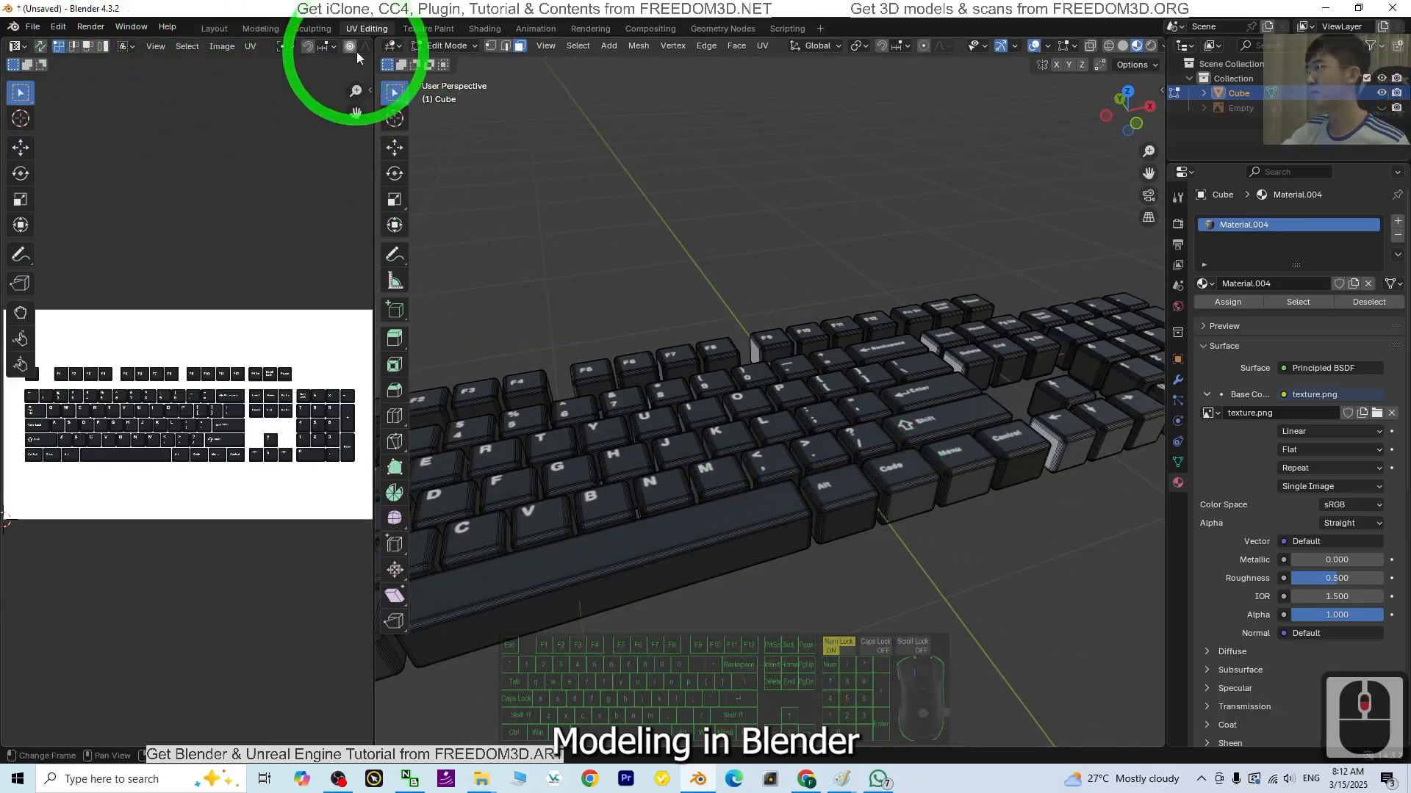
left_click(439, 45)
left_click(448, 64)
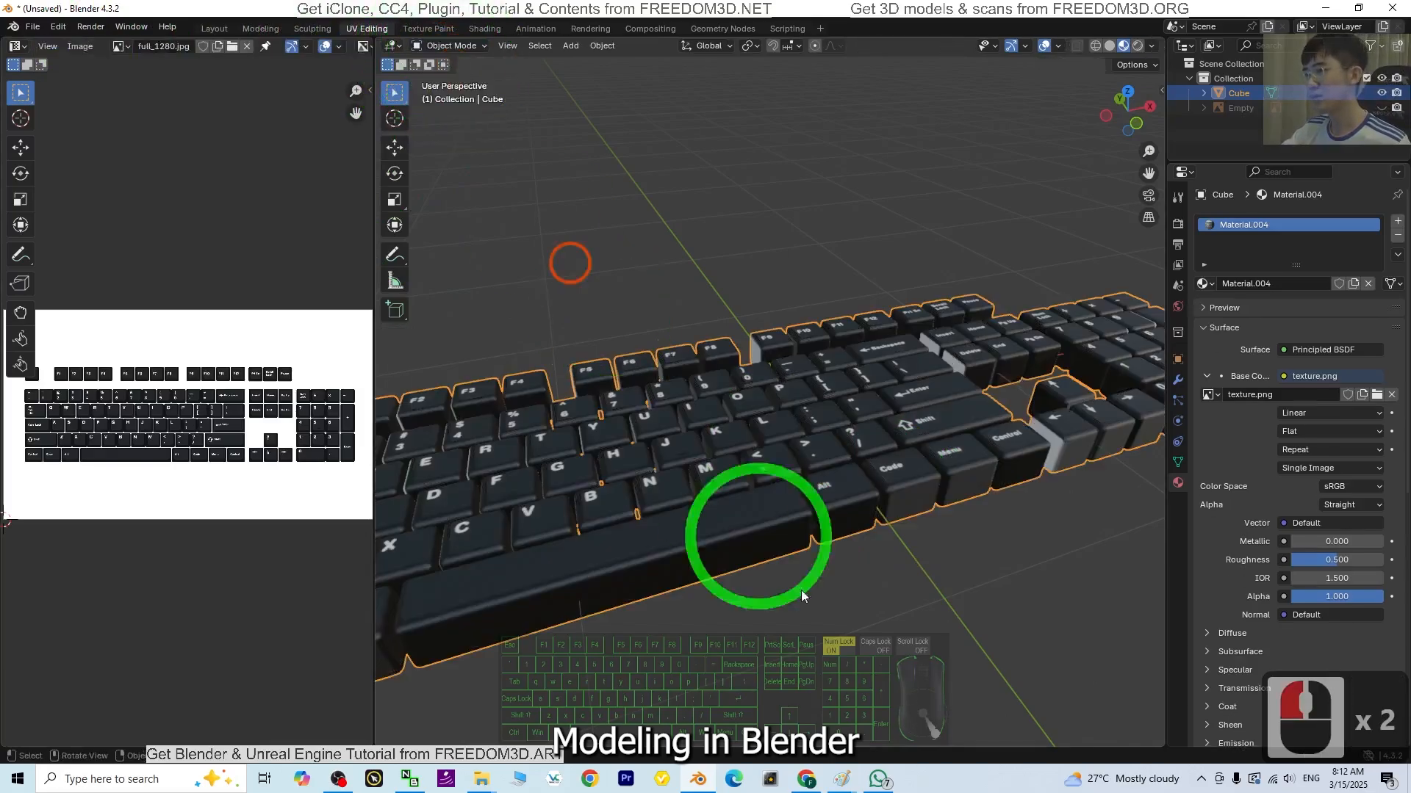
scroll(699, 531, "down", 4)
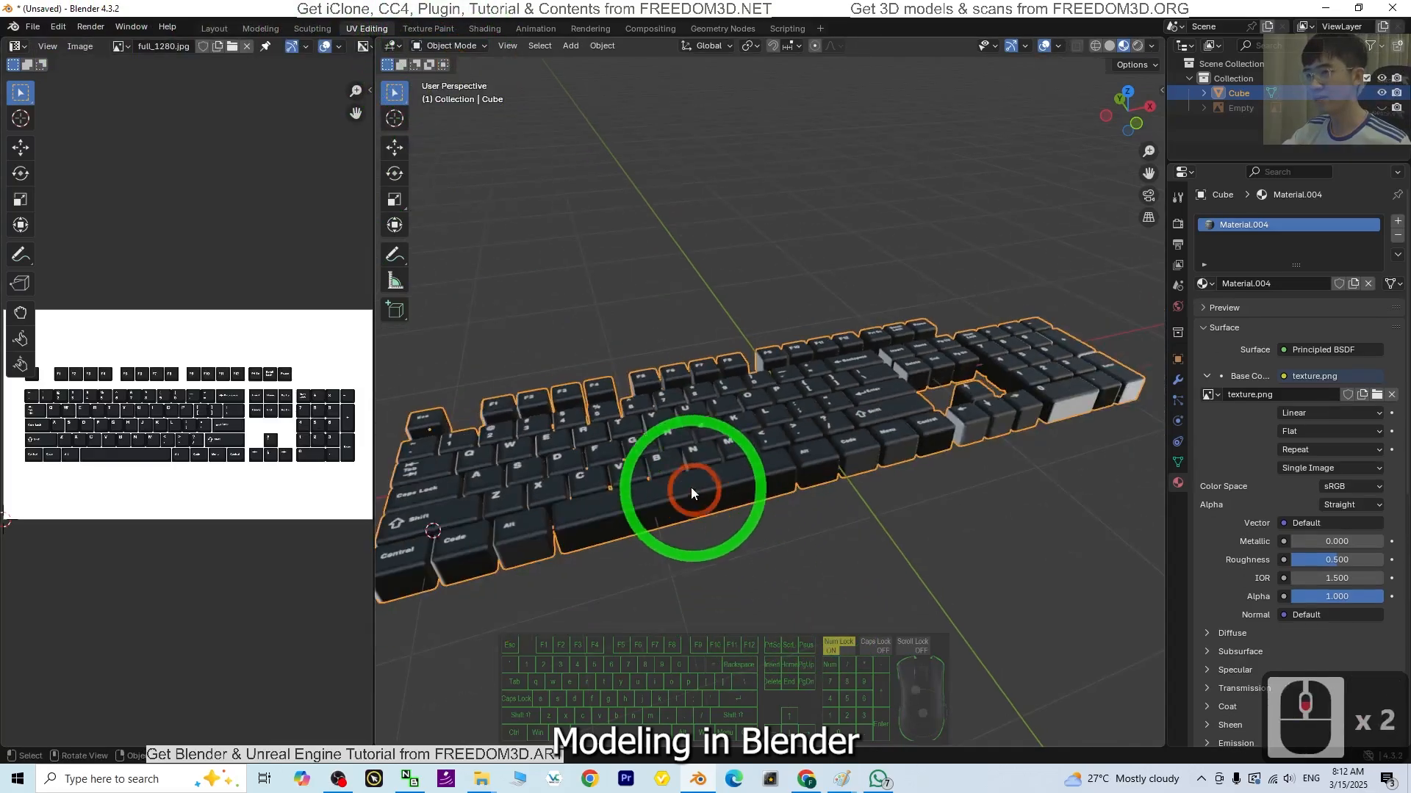
left_click(224, 30)
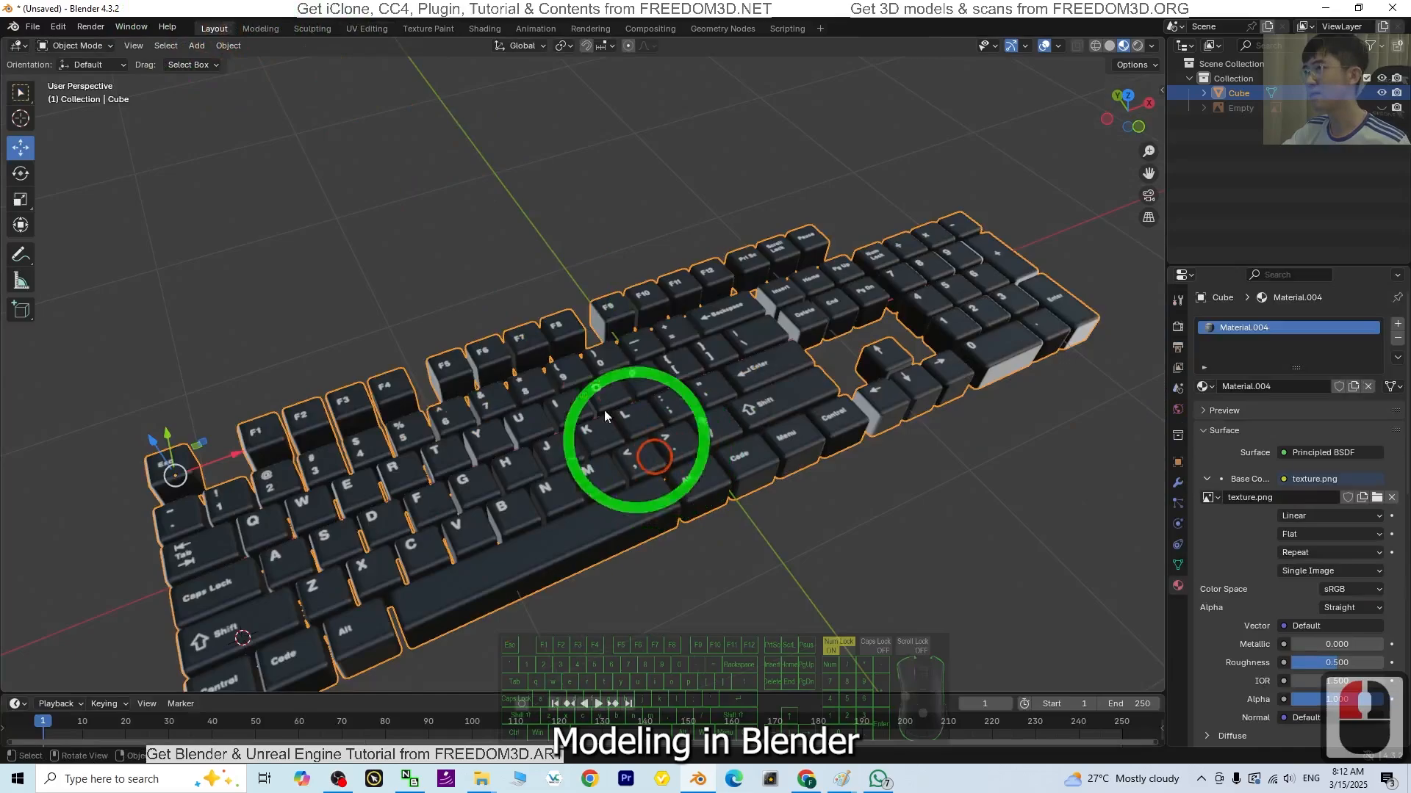
left_click(371, 28)
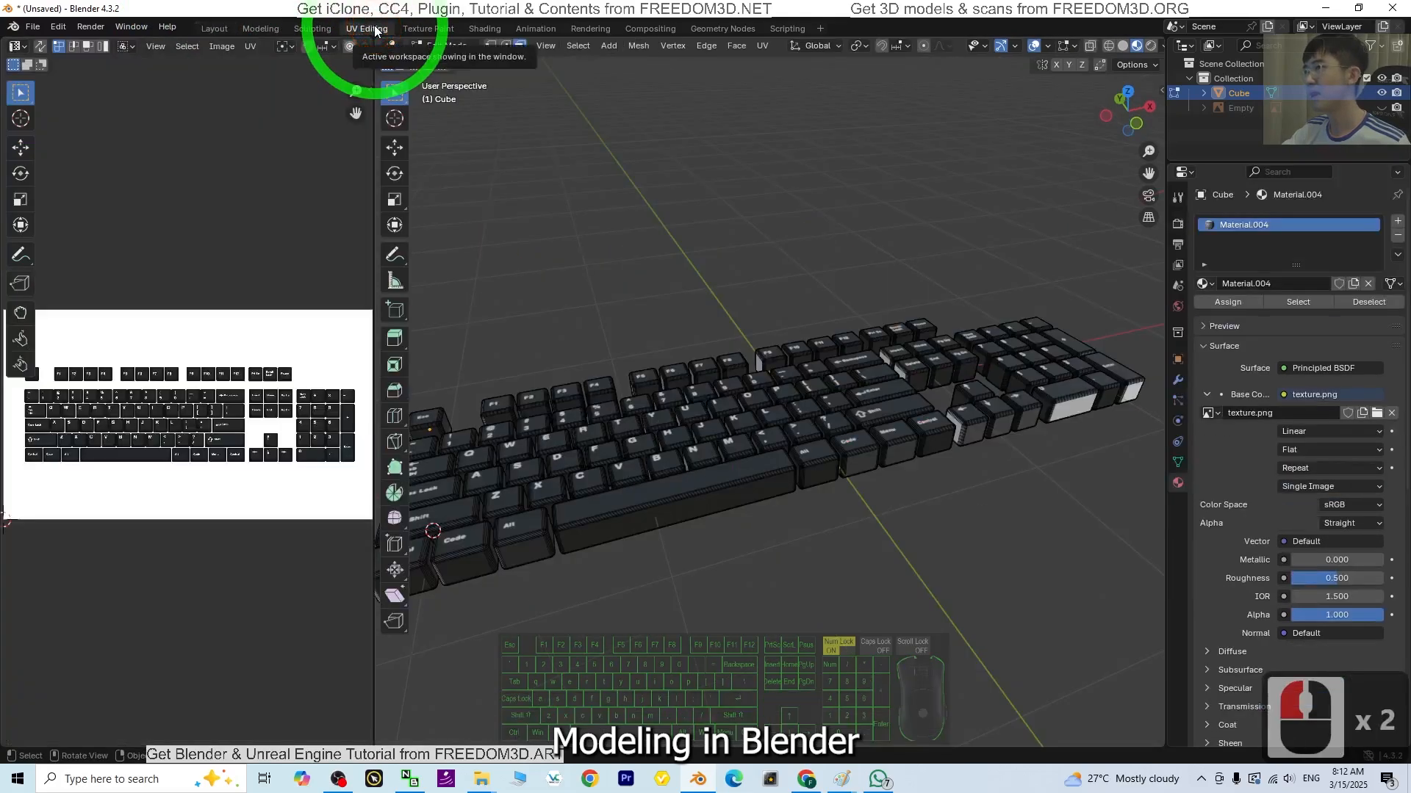
left_click(214, 28)
middle_click_drag(813, 482, 563, 443)
scroll(581, 397, "up", 3)
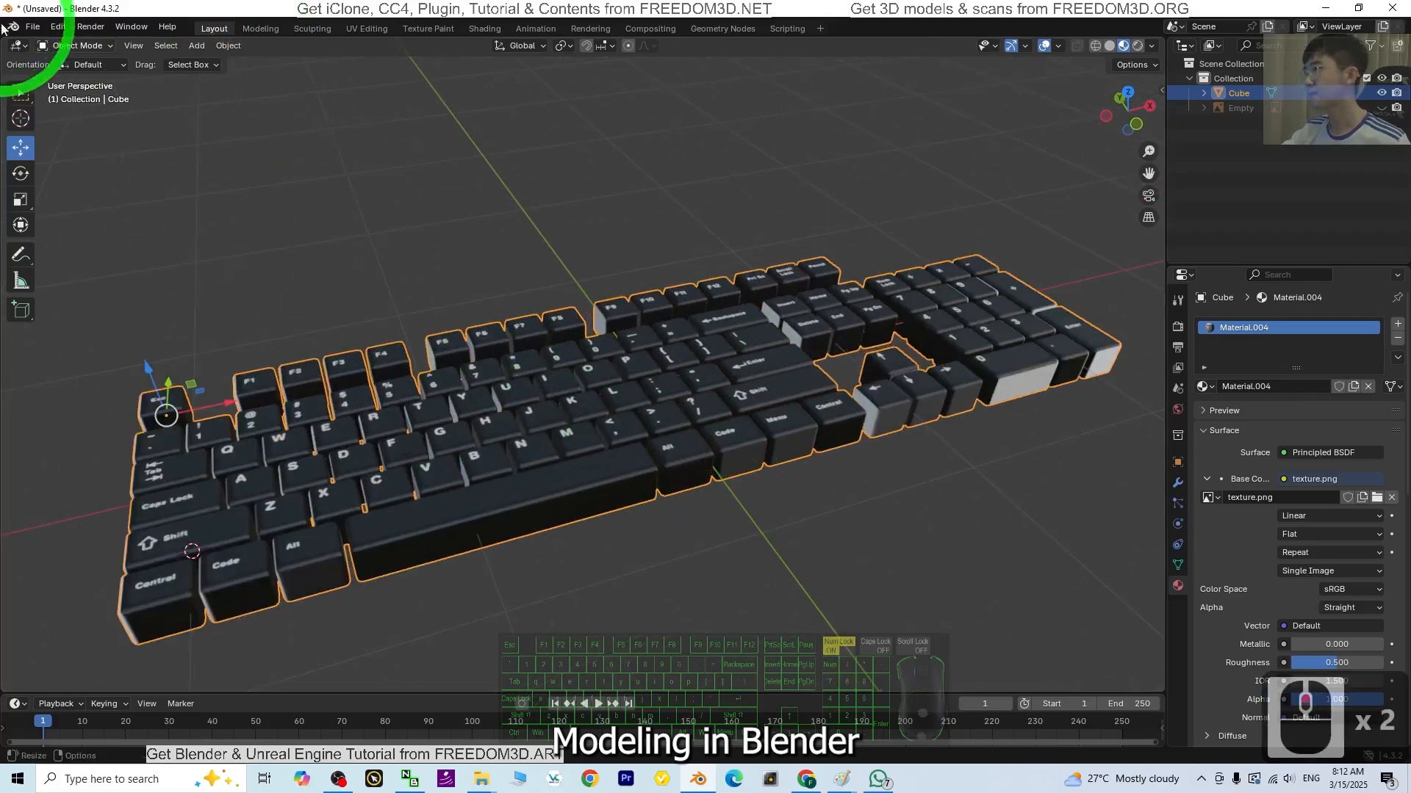
Step: Select the whole keyboard mesh in Edit Mode and separate it by loose parts into individual keycap objects
left_click(76, 46)
left_click(73, 61)
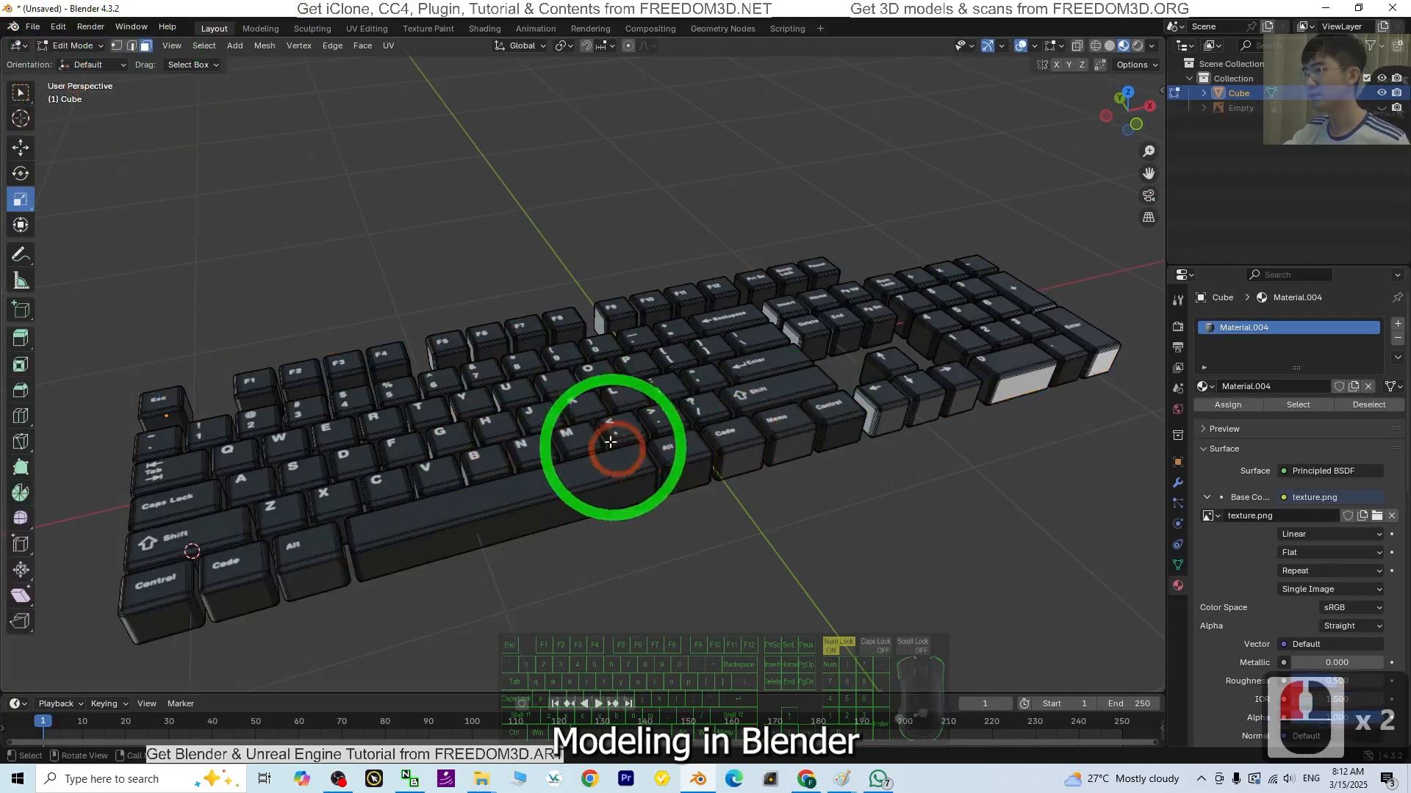
key("a")
key("ctrl+f")
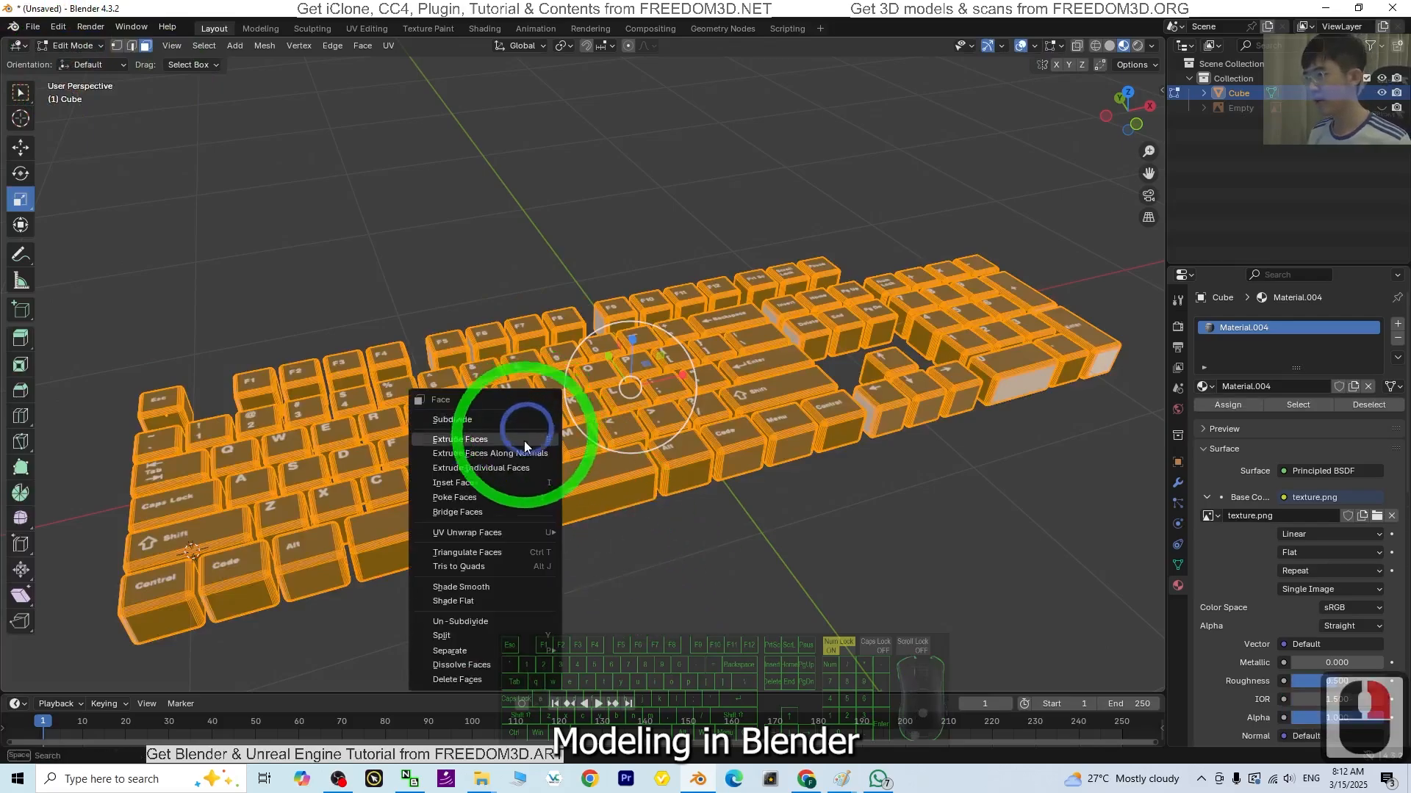
mouse_move(482, 653)
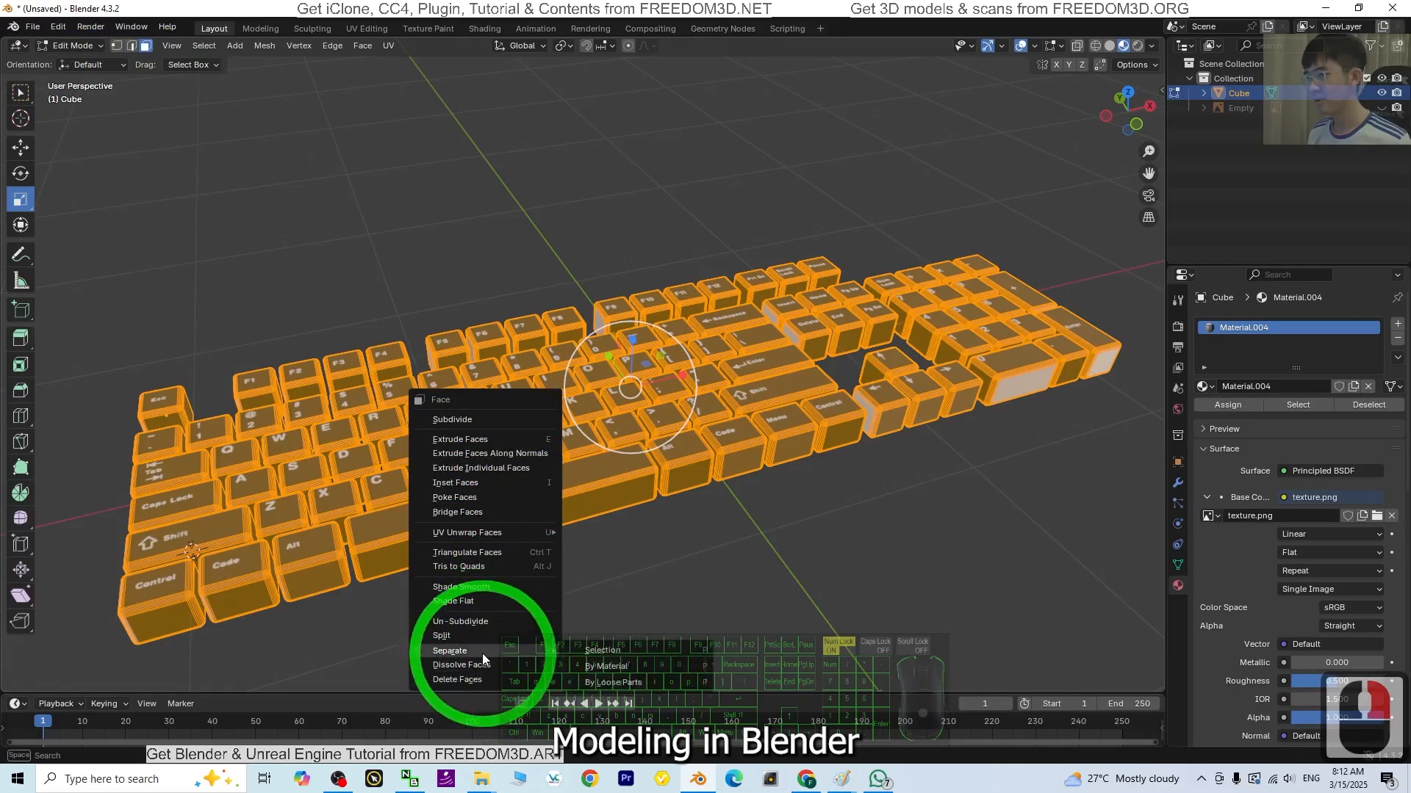
left_click(619, 683)
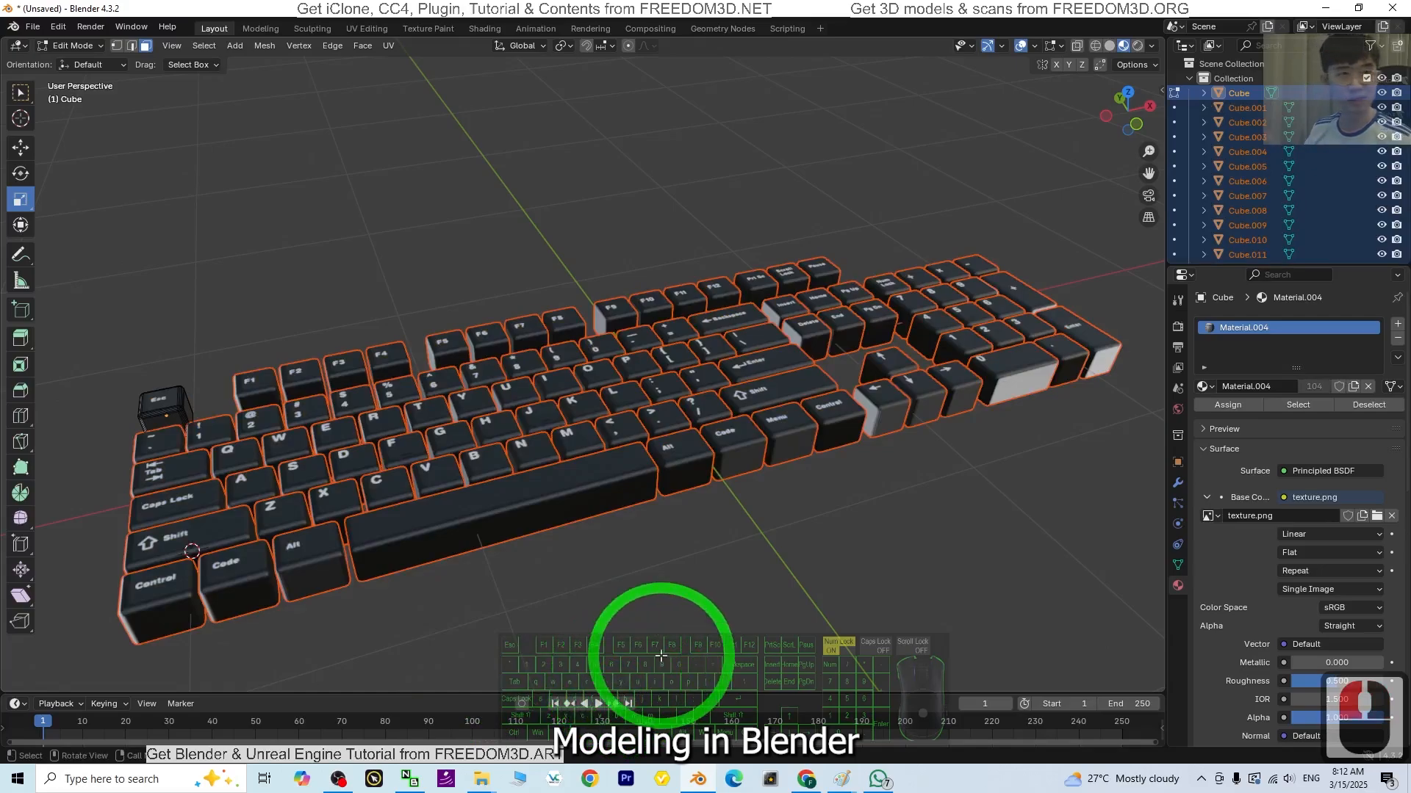
mouse_move(610, 535)
middle_mouse_down()
mouse_move(699, 488)
mouse_move(588, 546)
middle_mouse_up()
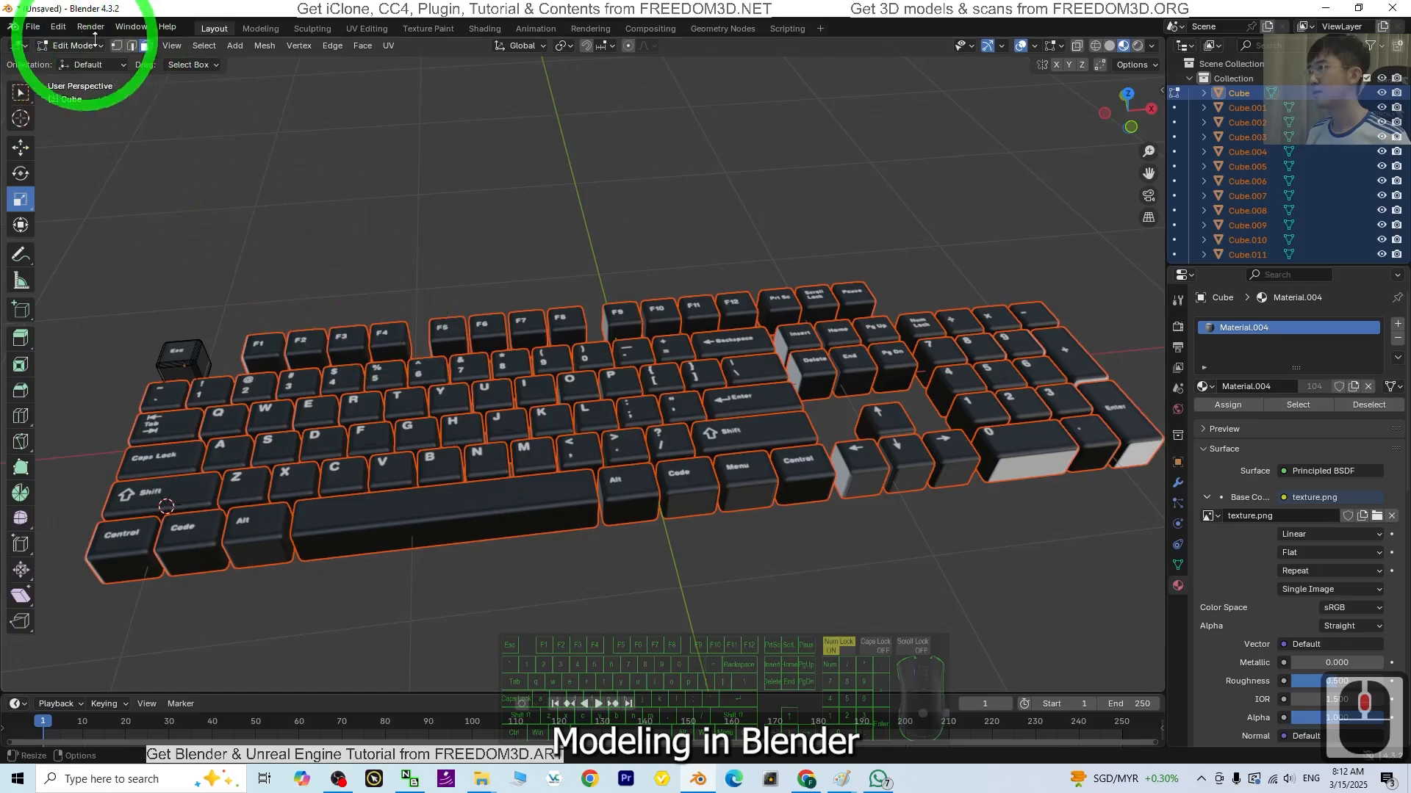
Step: Return to Object Mode, select all keycaps and set their origins to Center of Mass (Volume)
left_click(75, 45)
left_click(85, 64)
left_click(592, 420)
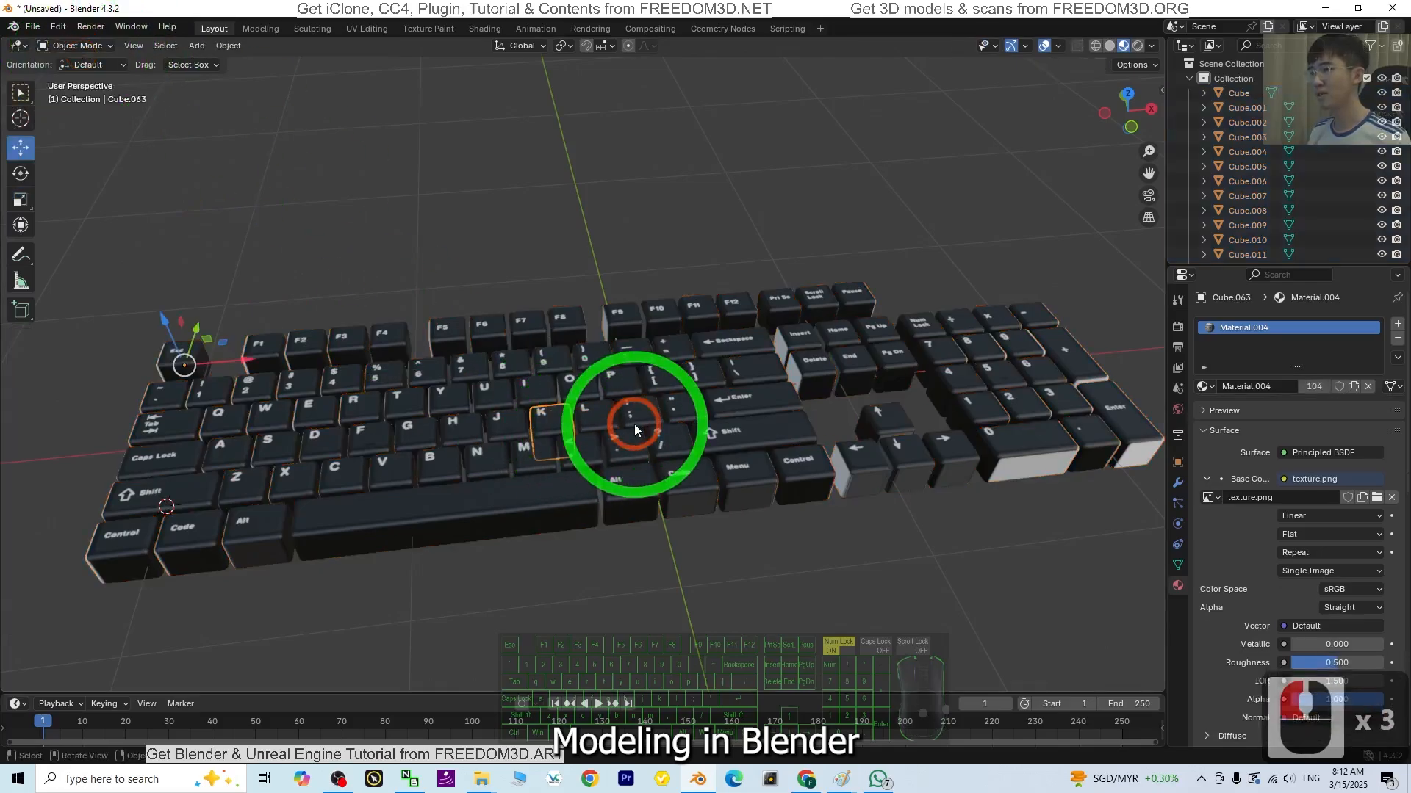
key("a")
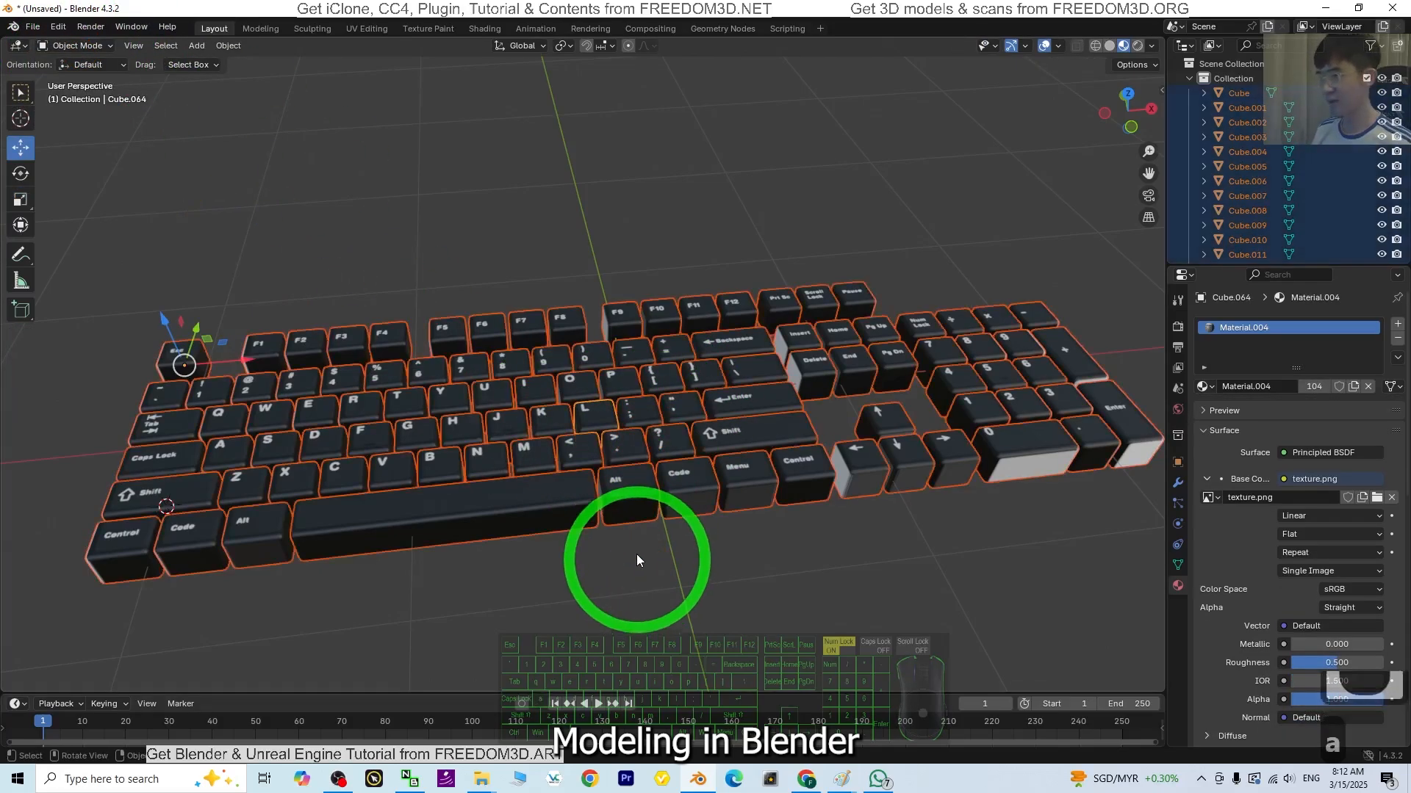
right_click(625, 402)
mouse_move(545, 387)
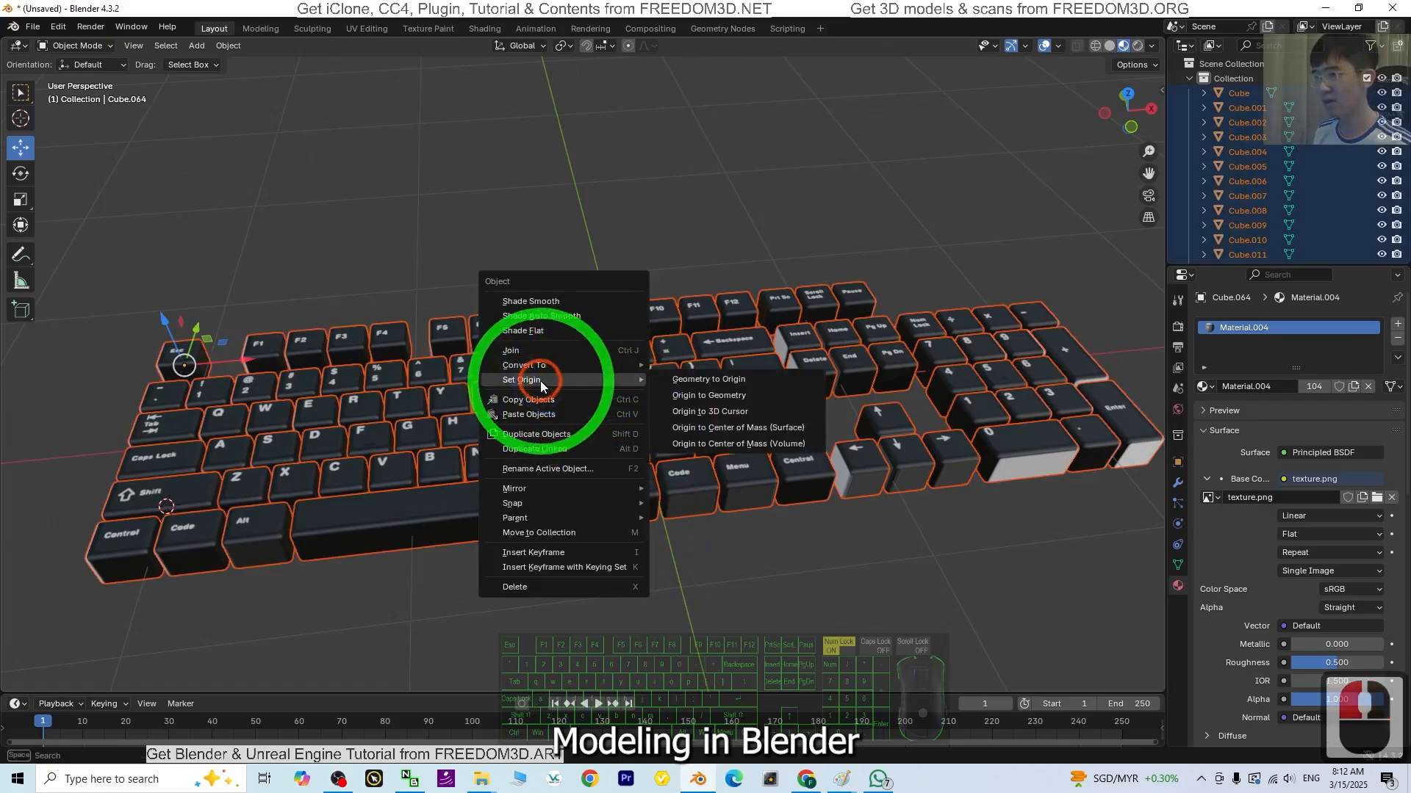
left_click(743, 443)
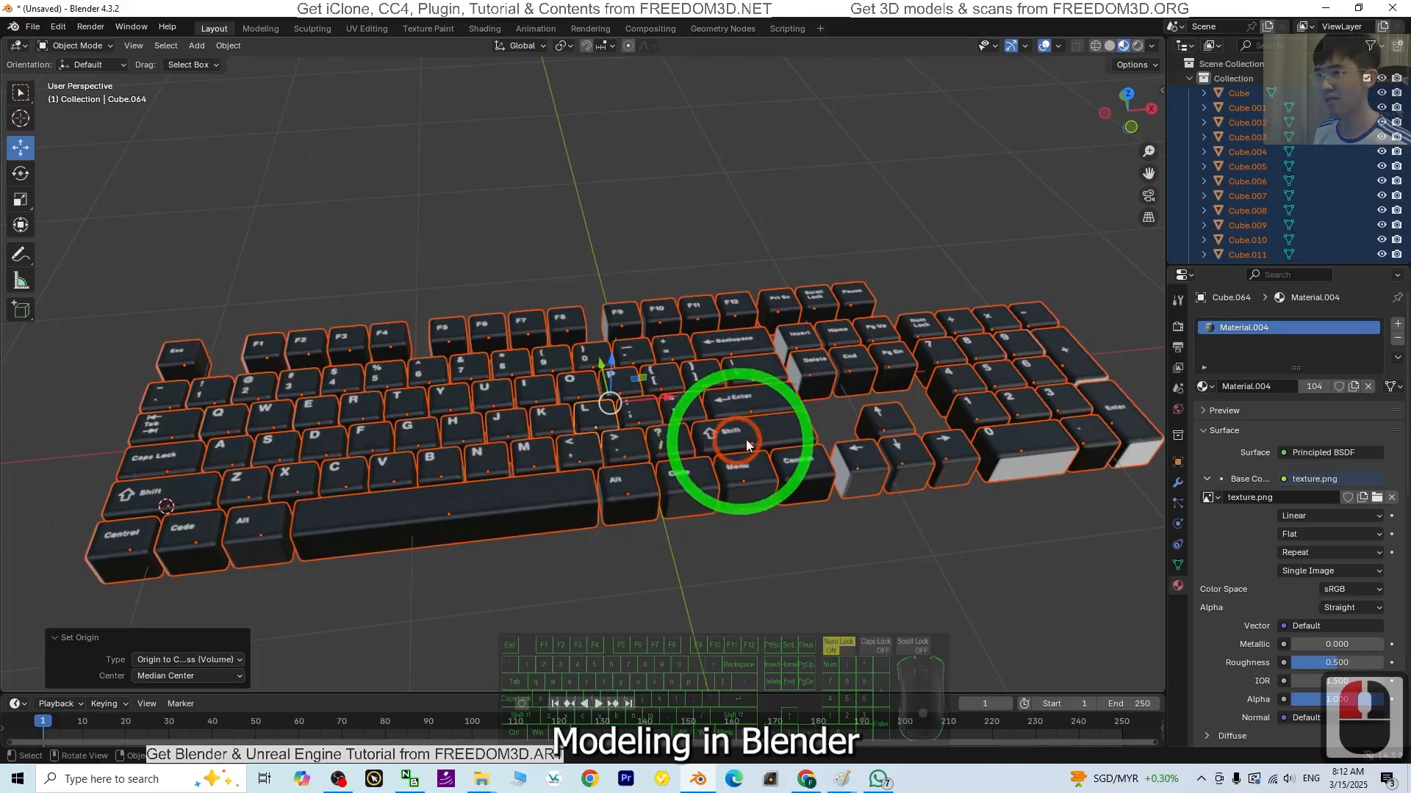
left_click(761, 559)
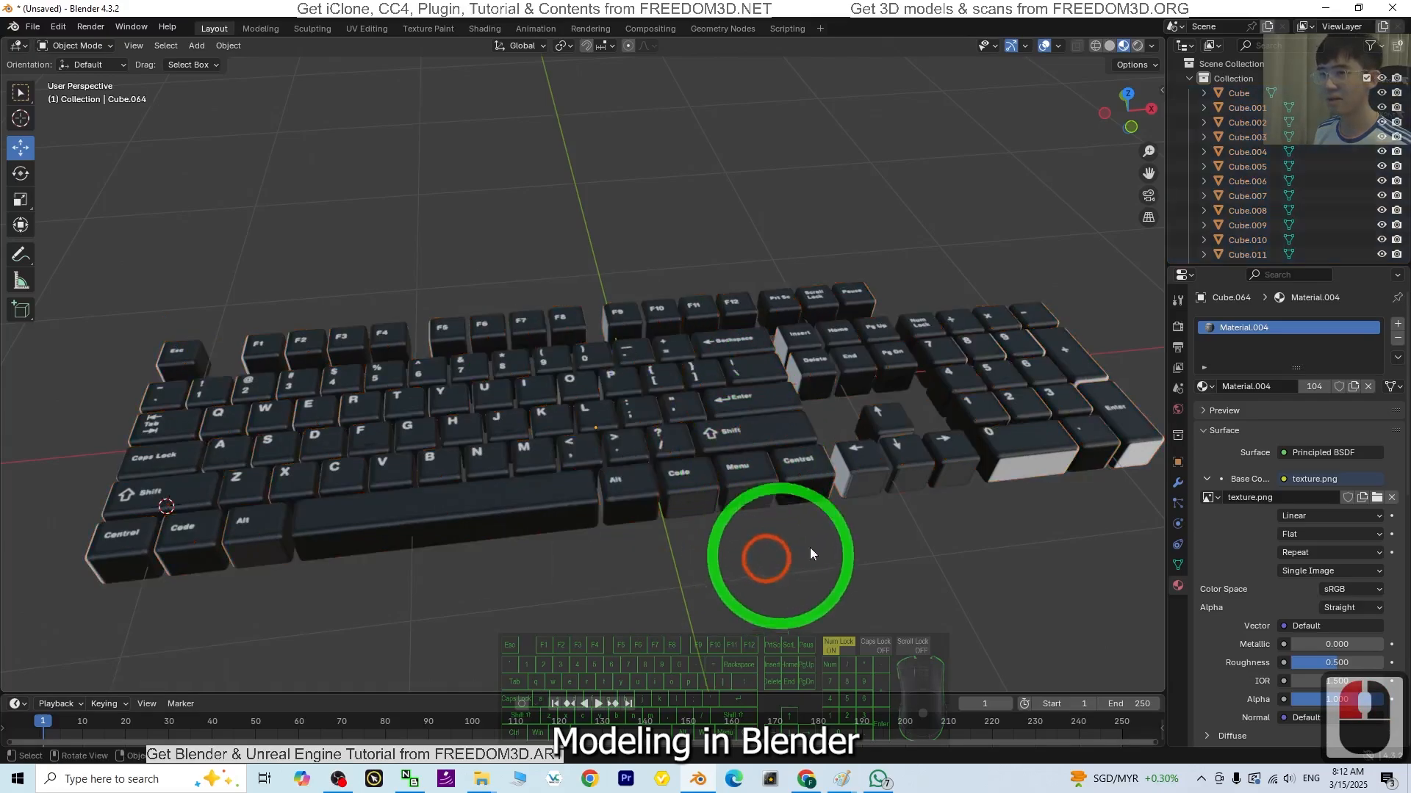
Step: Add a 2 m mesh cube at the 3D cursor beside the keyboard
left_click(206, 47)
left_click(218, 63)
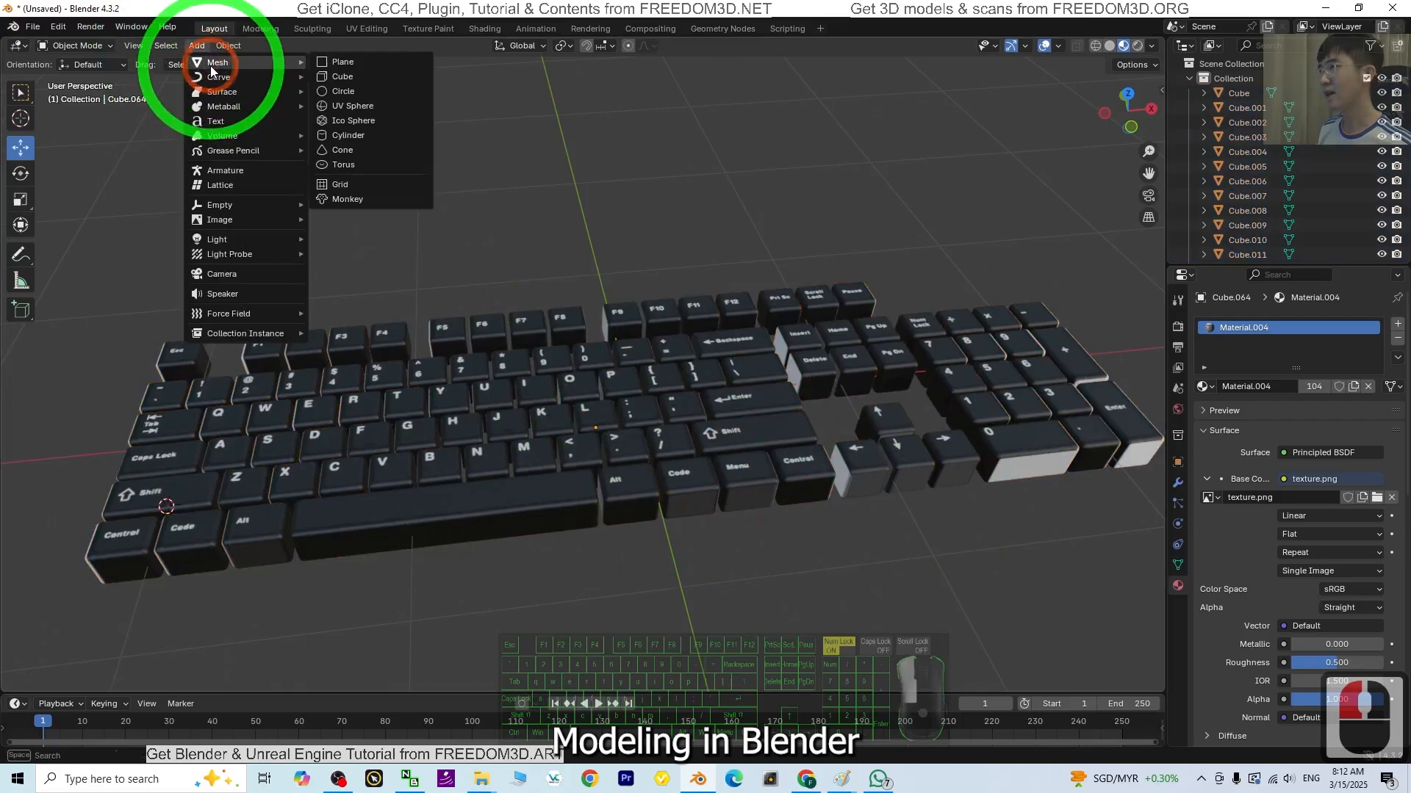
left_click(351, 76)
scroll(640, 245, "down", 4)
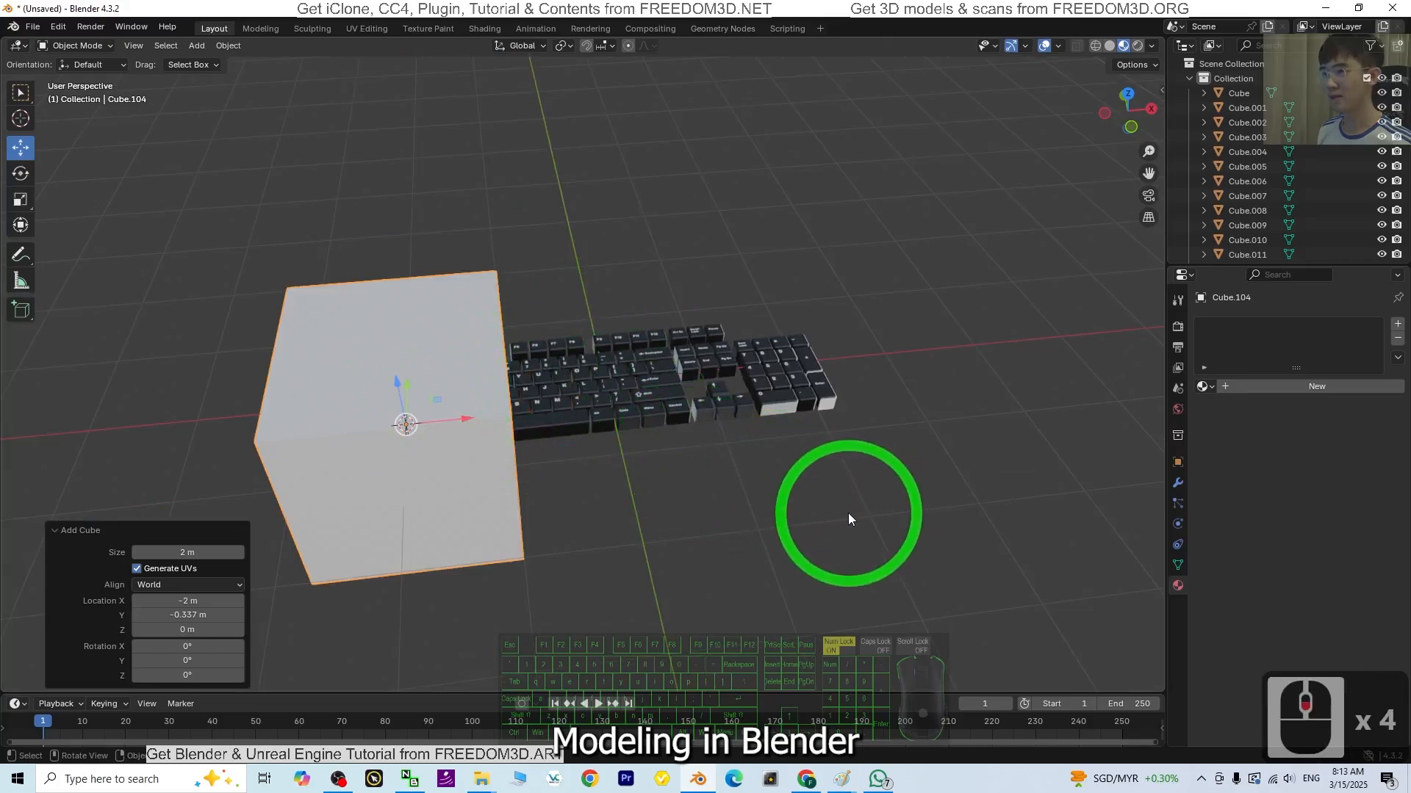
scroll(764, 518, "down", 2)
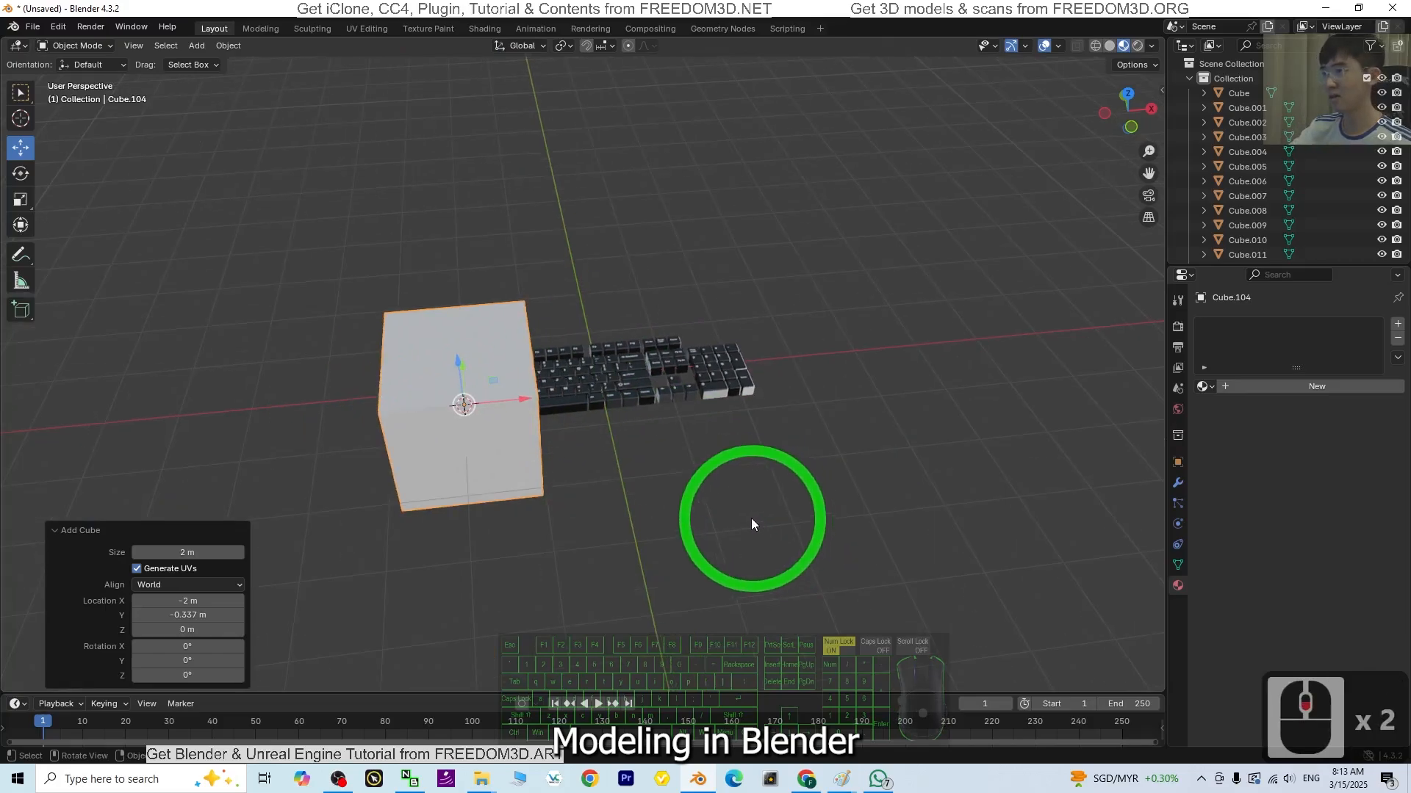
Step: Snap the 3D cursor to the world origin
left_click(497, 448)
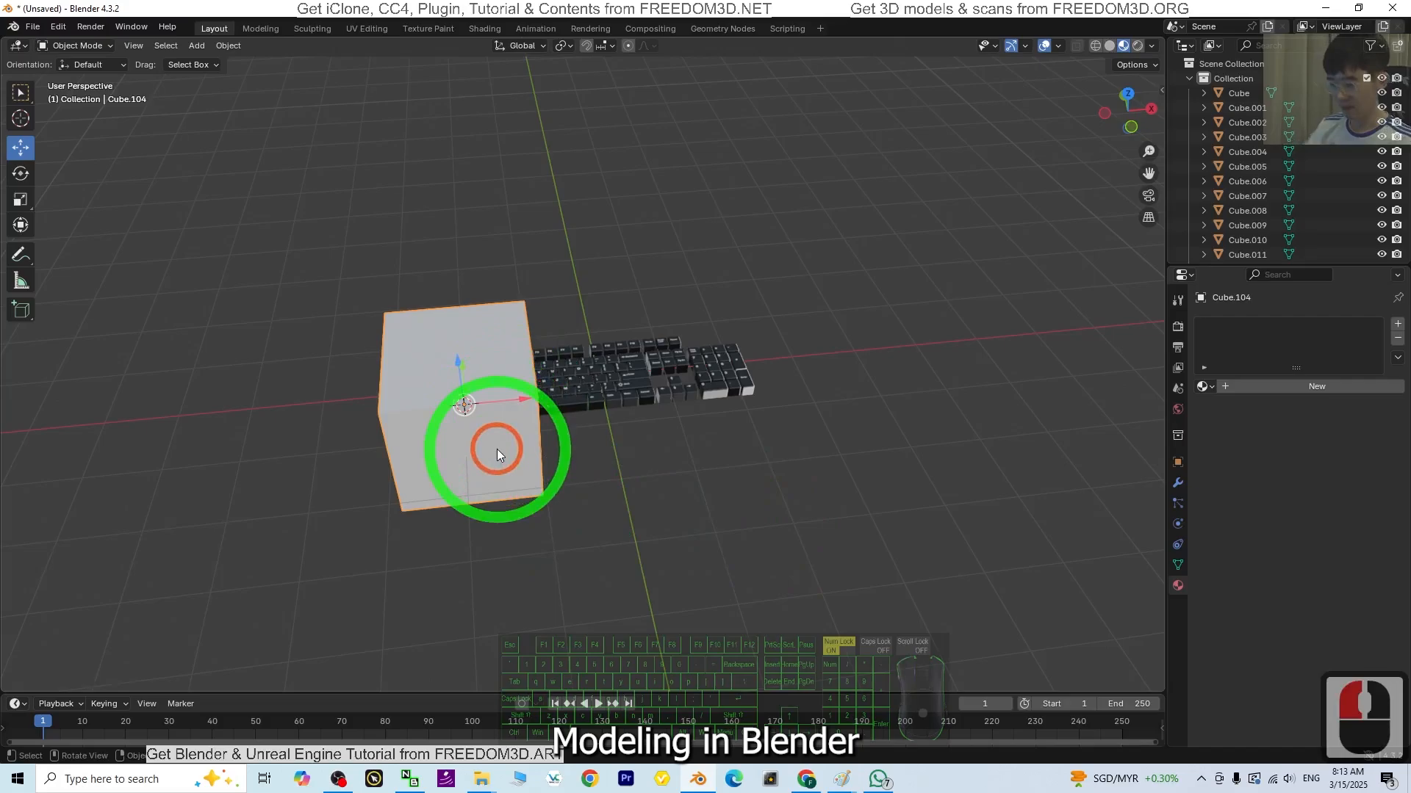
scroll(654, 367, "up", 3)
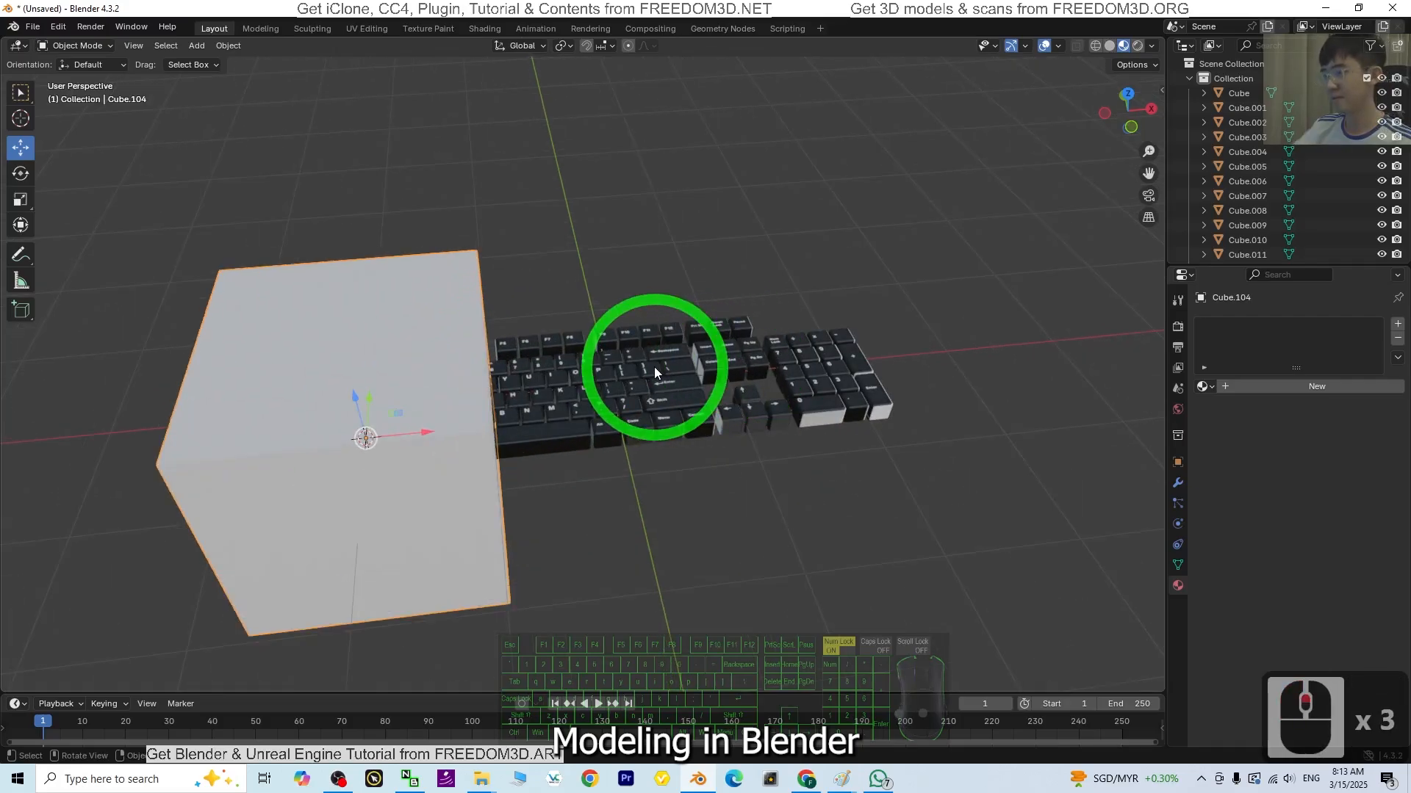
key("shift+s")
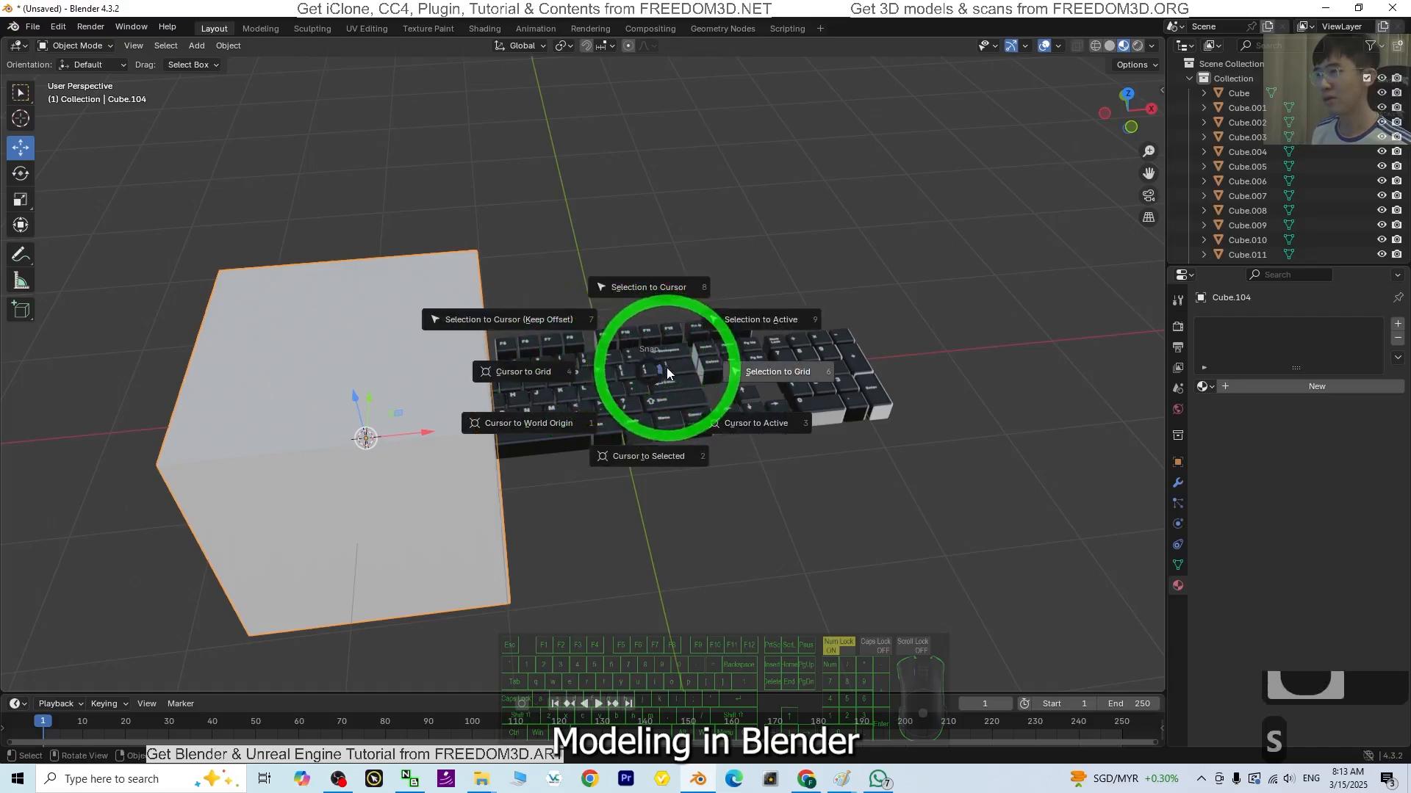
left_click(530, 425)
Step: Snap the new cube to the 3D cursor at the middle of the keyboard
left_click(435, 502)
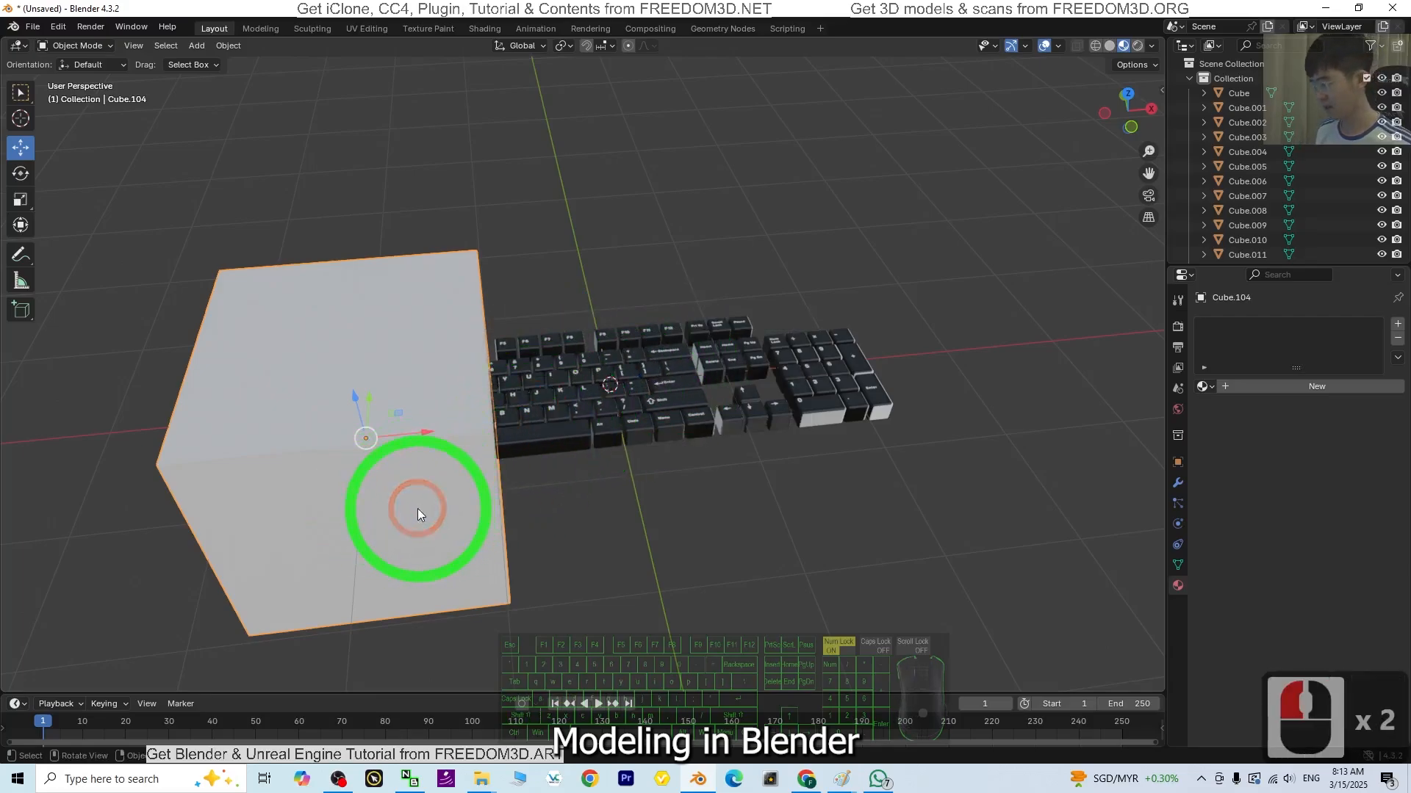
right_click(417, 508)
key("shift+s")
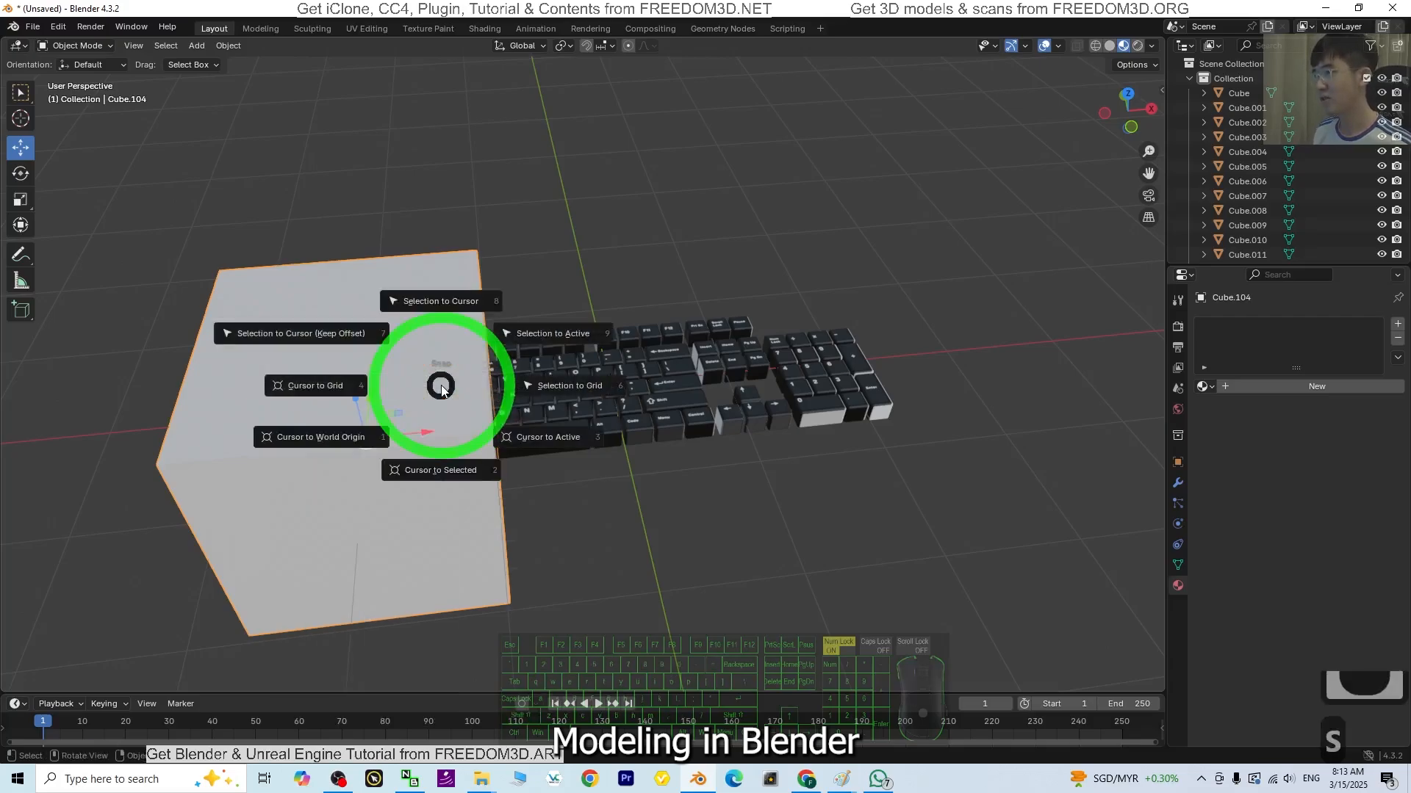
left_click(430, 304)
scroll(689, 398, "up", 2)
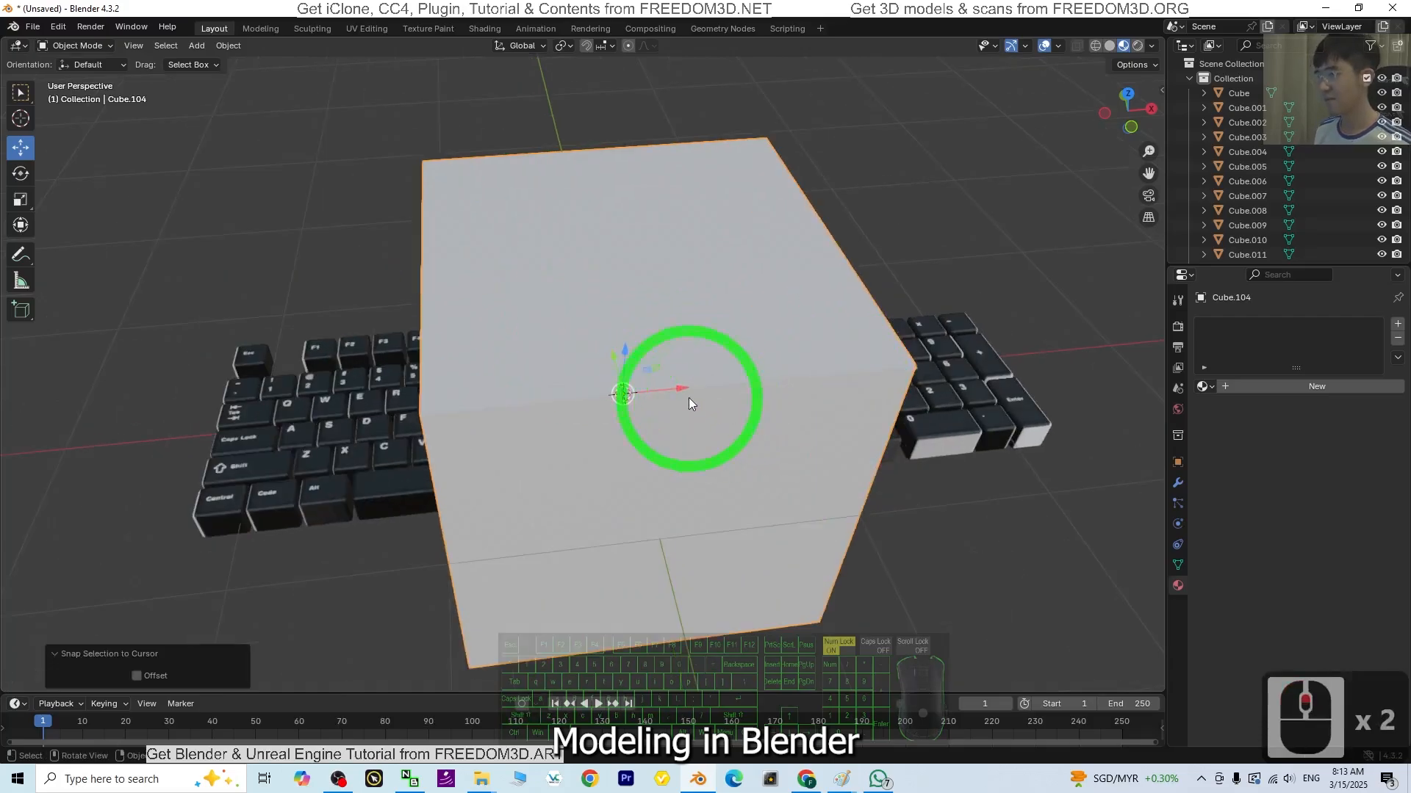
scroll(690, 399, "down", 2)
Step: Enter Edit Mode on the cube and flatten it along Z with a scale of about 0.037
middle_click_drag(554, 488, 170, 77)
left_click(94, 47)
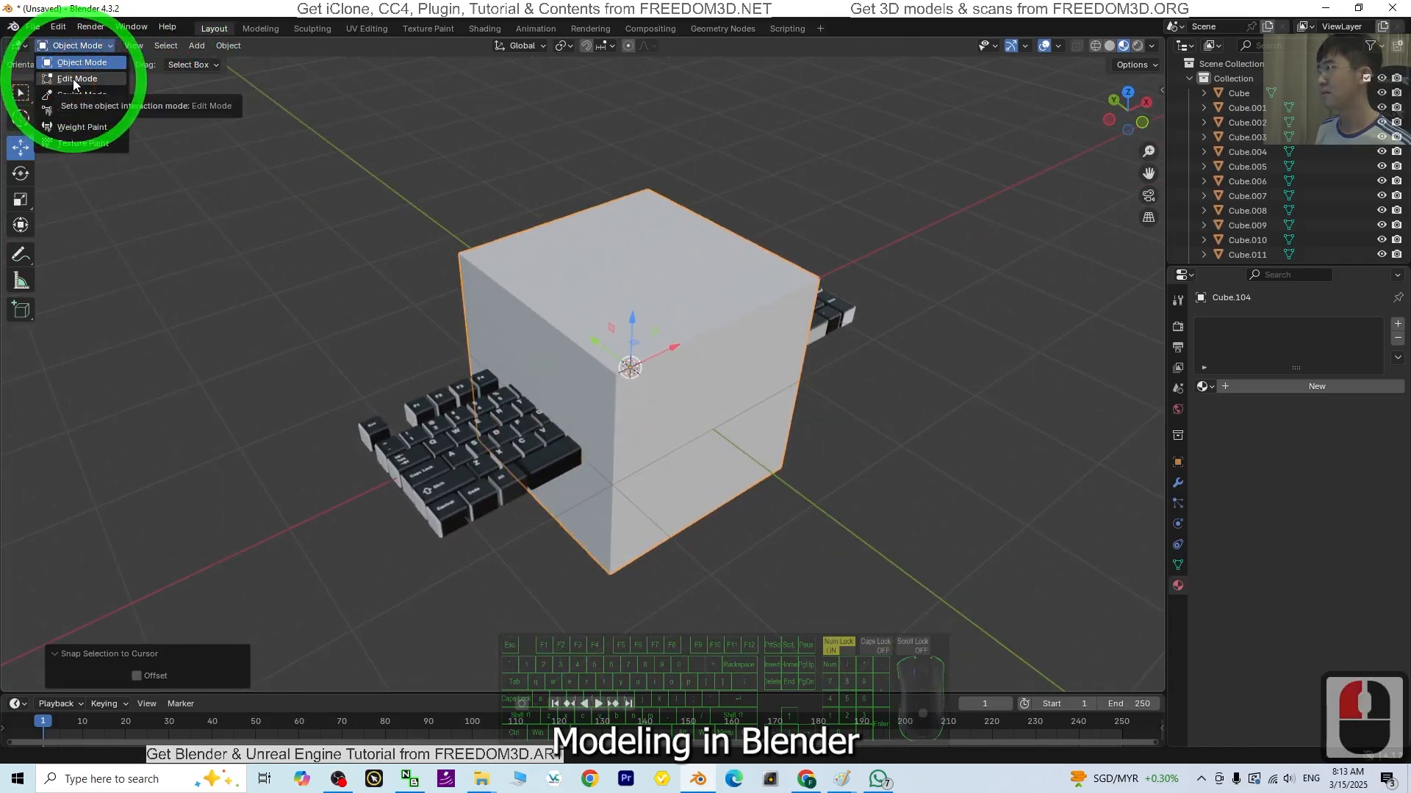
left_click(75, 80)
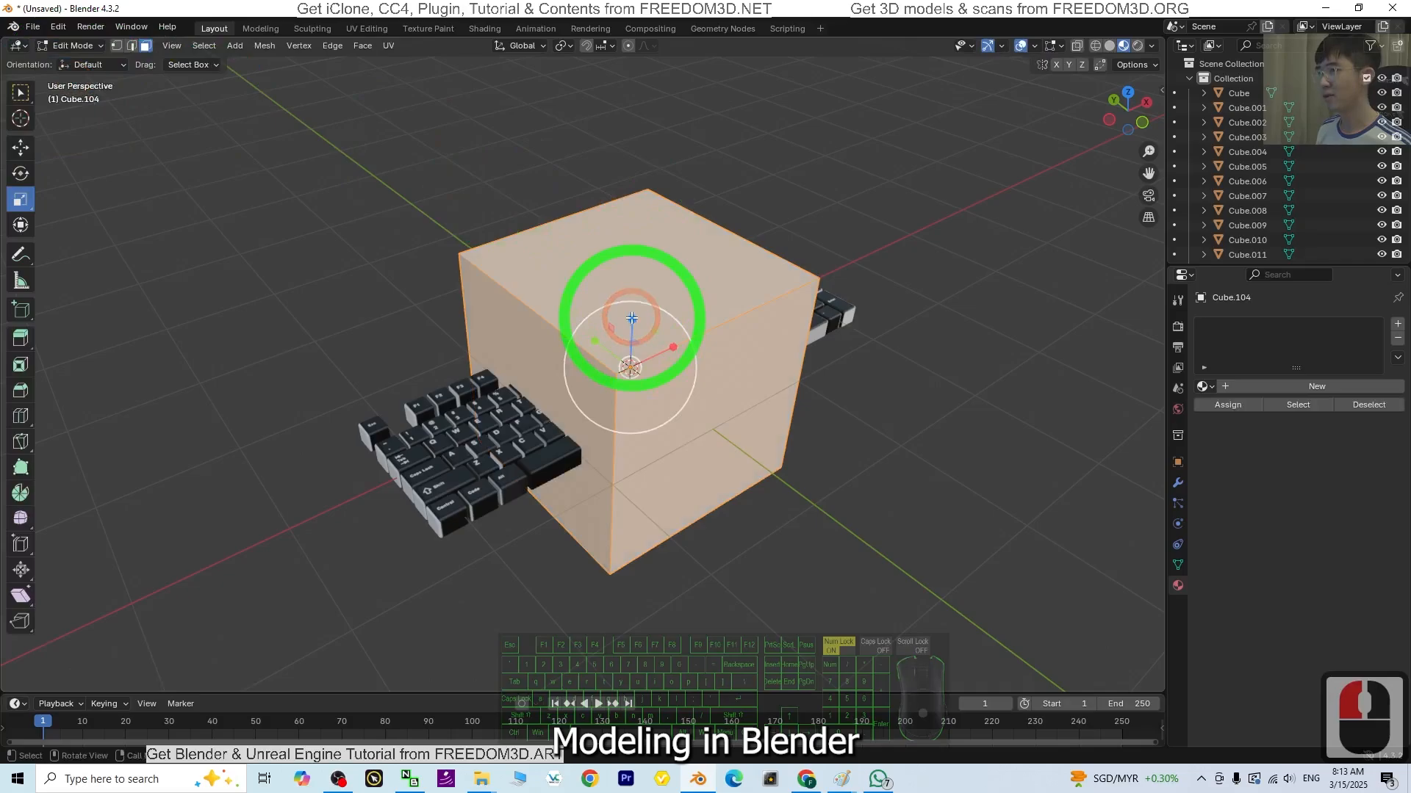
left_click_drag(632, 317, 630, 365)
middle_click_drag(630, 366, 663, 406)
Step: Fit the flattened cube around the keys by scaling it about 2.379 along X and 0.699 along Y
key("s")
key("x")
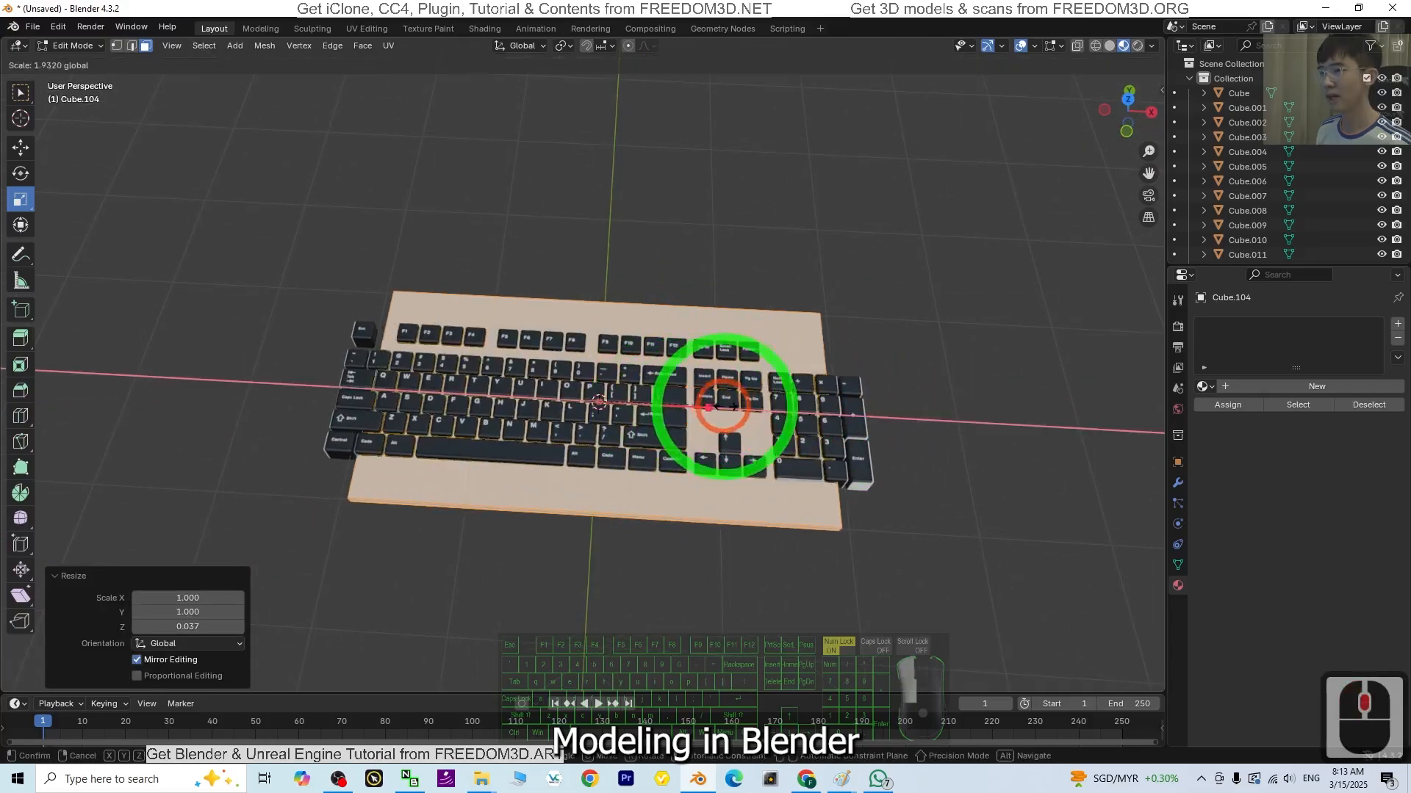
left_click(757, 410)
middle_click_drag(708, 442, 758, 425)
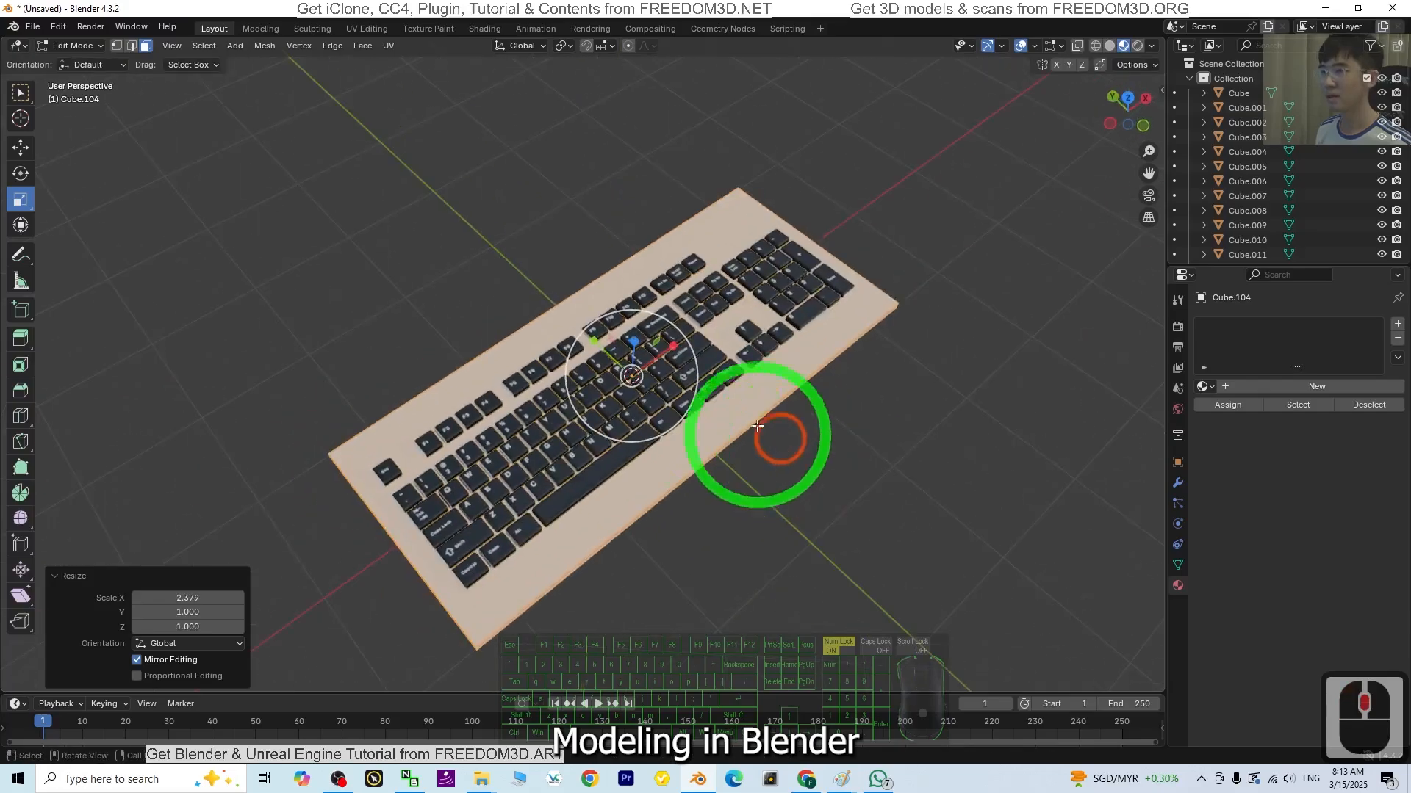
left_click_drag(597, 342, 605, 352)
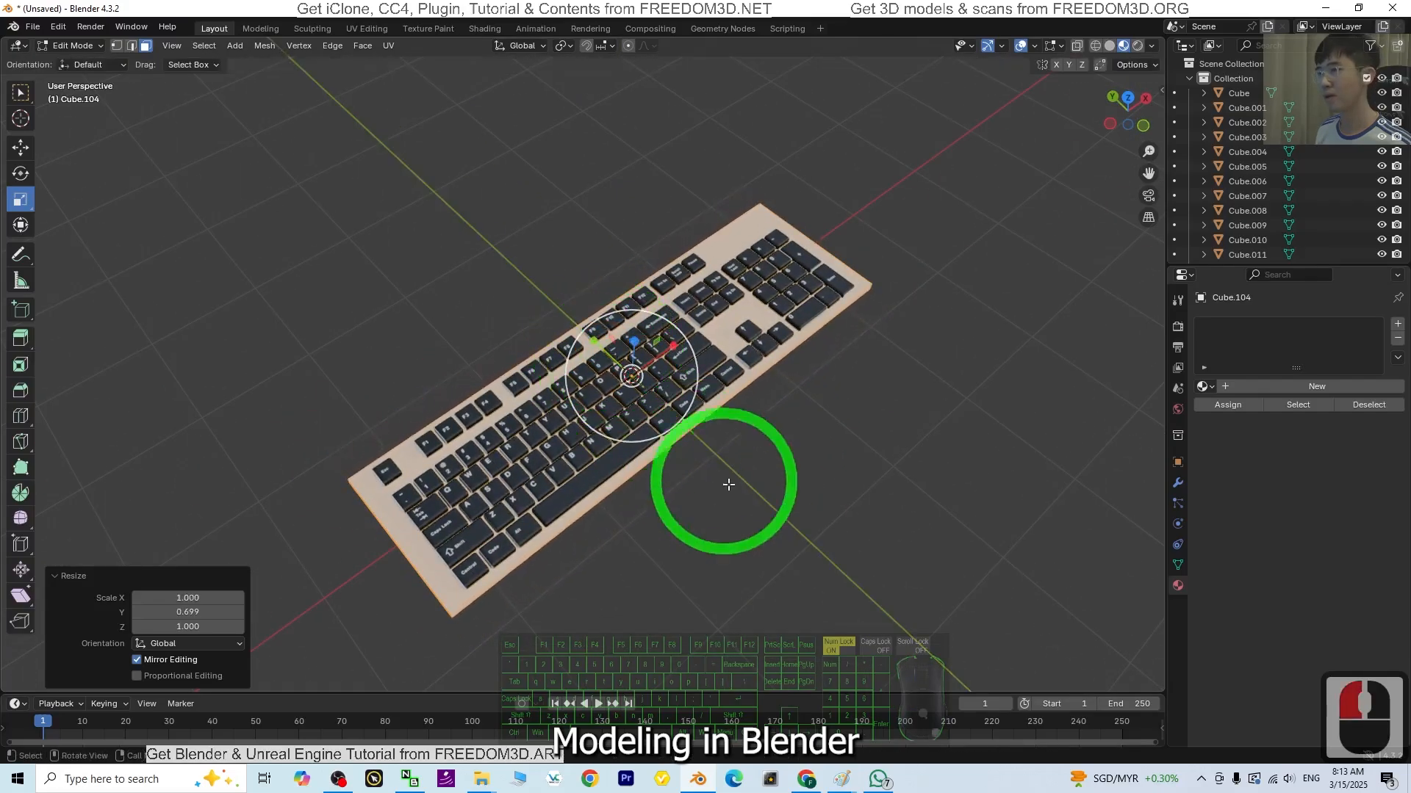
Step: Thicken the keyboard base by scaling it about 1.640 along Z
mouse_move(728, 482)
middle_mouse_down()
mouse_move(788, 432)
mouse_move(780, 391)
mouse_move(714, 357)
mouse_move(844, 431)
mouse_move(898, 412)
mouse_move(756, 444)
mouse_move(661, 412)
mouse_move(828, 412)
mouse_move(743, 440)
mouse_move(742, 412)
mouse_move(750, 474)
middle_mouse_up()
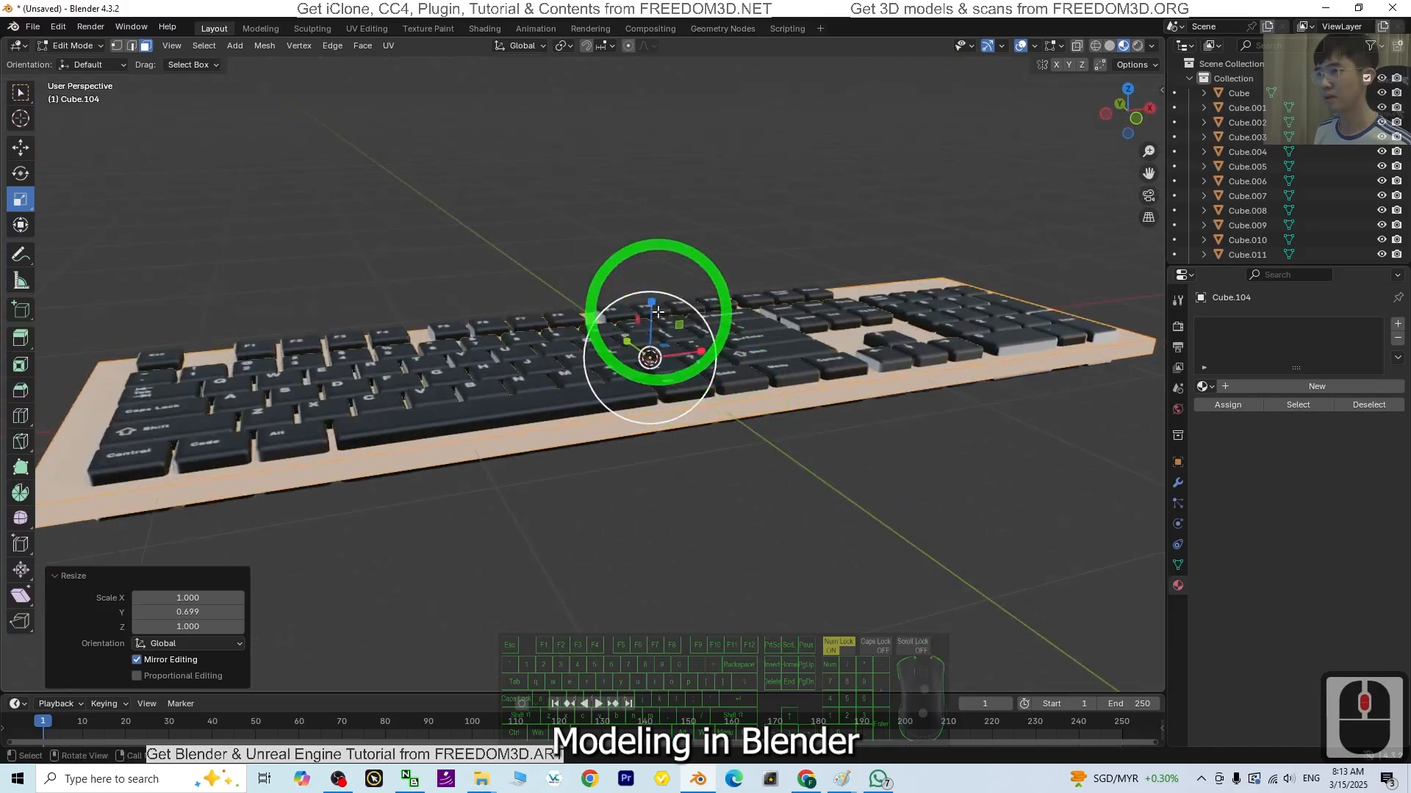
left_click_drag(651, 299, 650, 294)
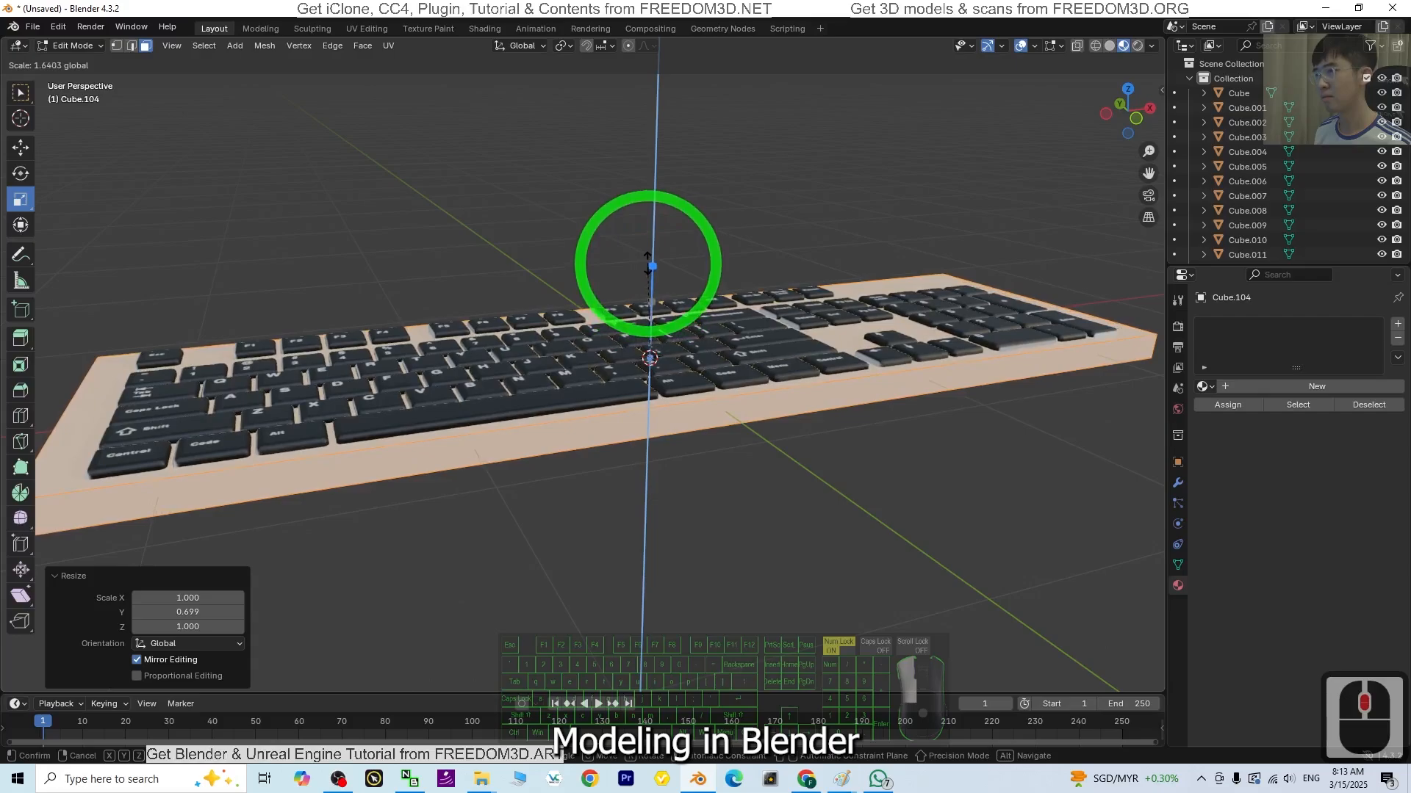
left_click_drag(648, 262, 652, 252)
middle_click_drag(652, 252, 778, 456)
scroll(753, 527, "up", 3)
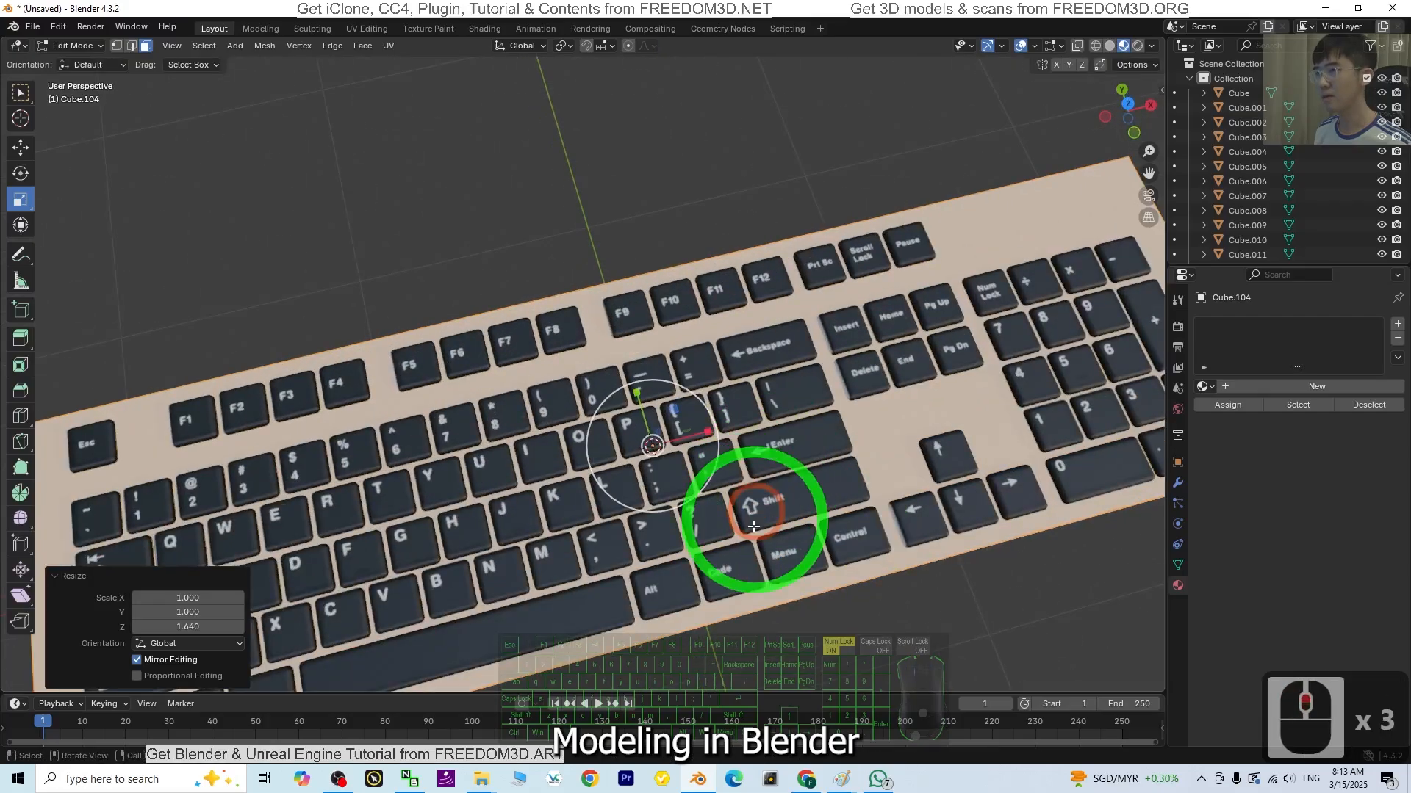
Step: Thin the keyboard base by scaling it about 0.77 along Z
middle_click_drag(753, 527, 781, 453)
key("s")
key("z")
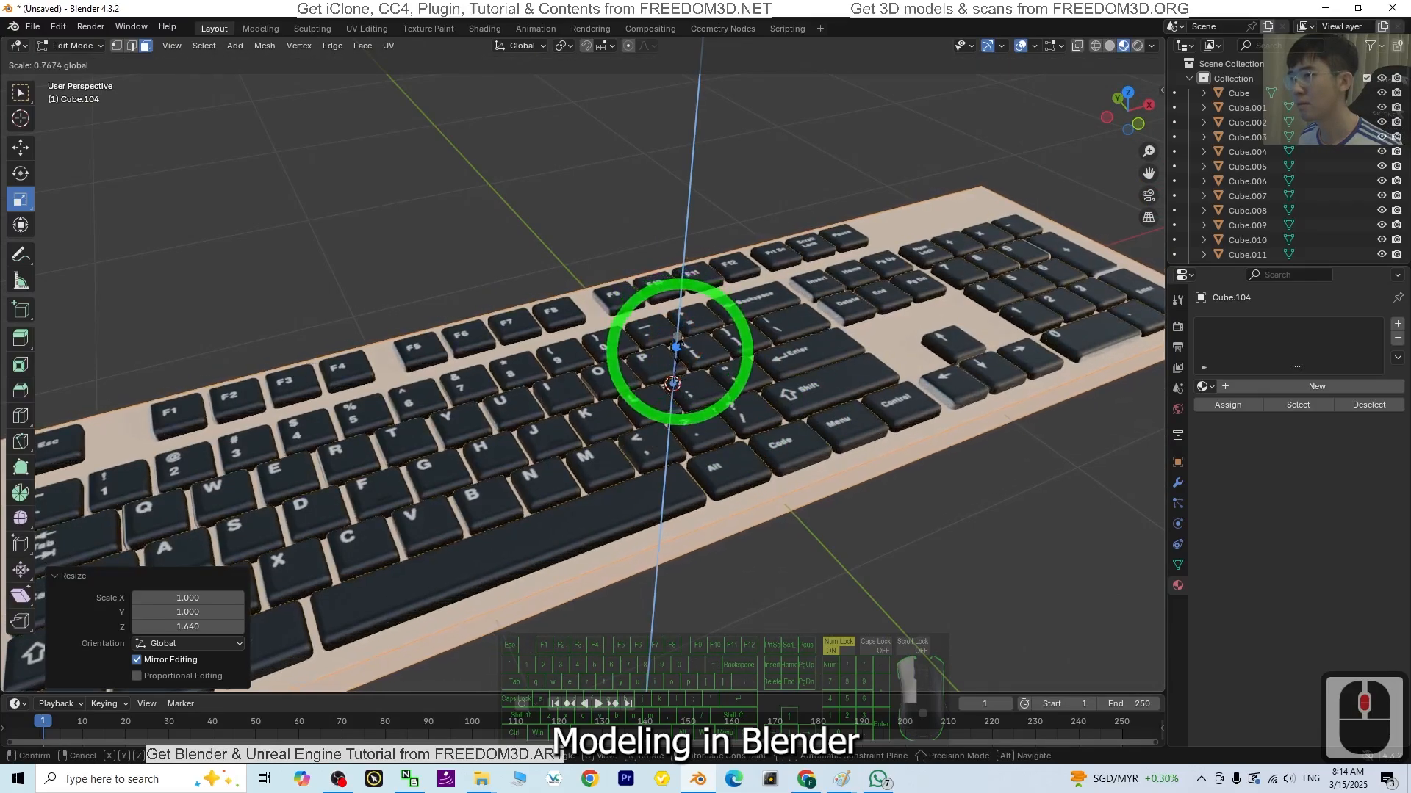
left_click(676, 343)
Step: Select the base's bottom face and move it down along Z to cover the undersides of the keys
middle_click_drag(675, 343, 787, 332)
left_click(787, 332)
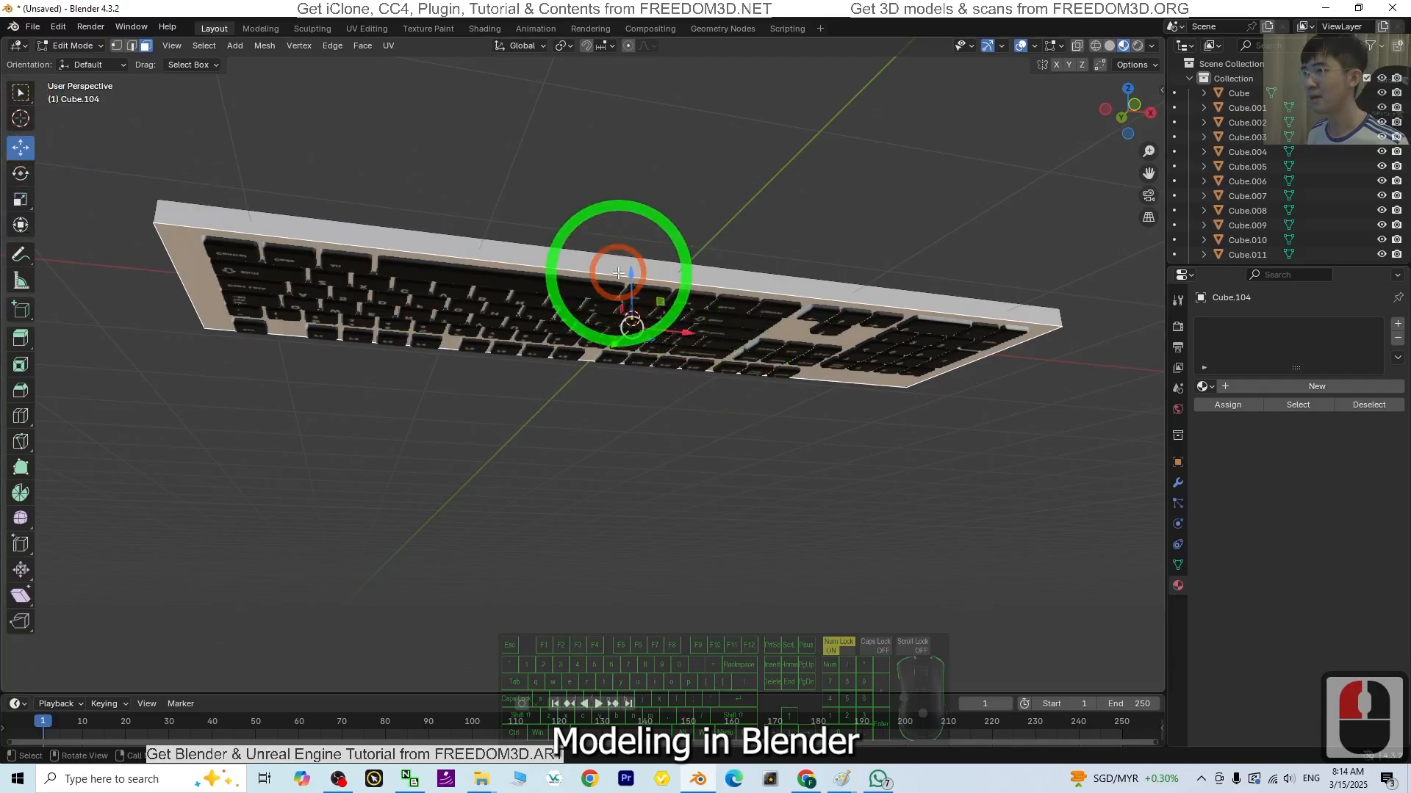
left_click_drag(632, 273, 631, 285)
middle_click_drag(641, 285, 608, 417)
Step: Select both short end faces of the base and bring them closer together with an X scale of about 0.961
left_click(277, 488)
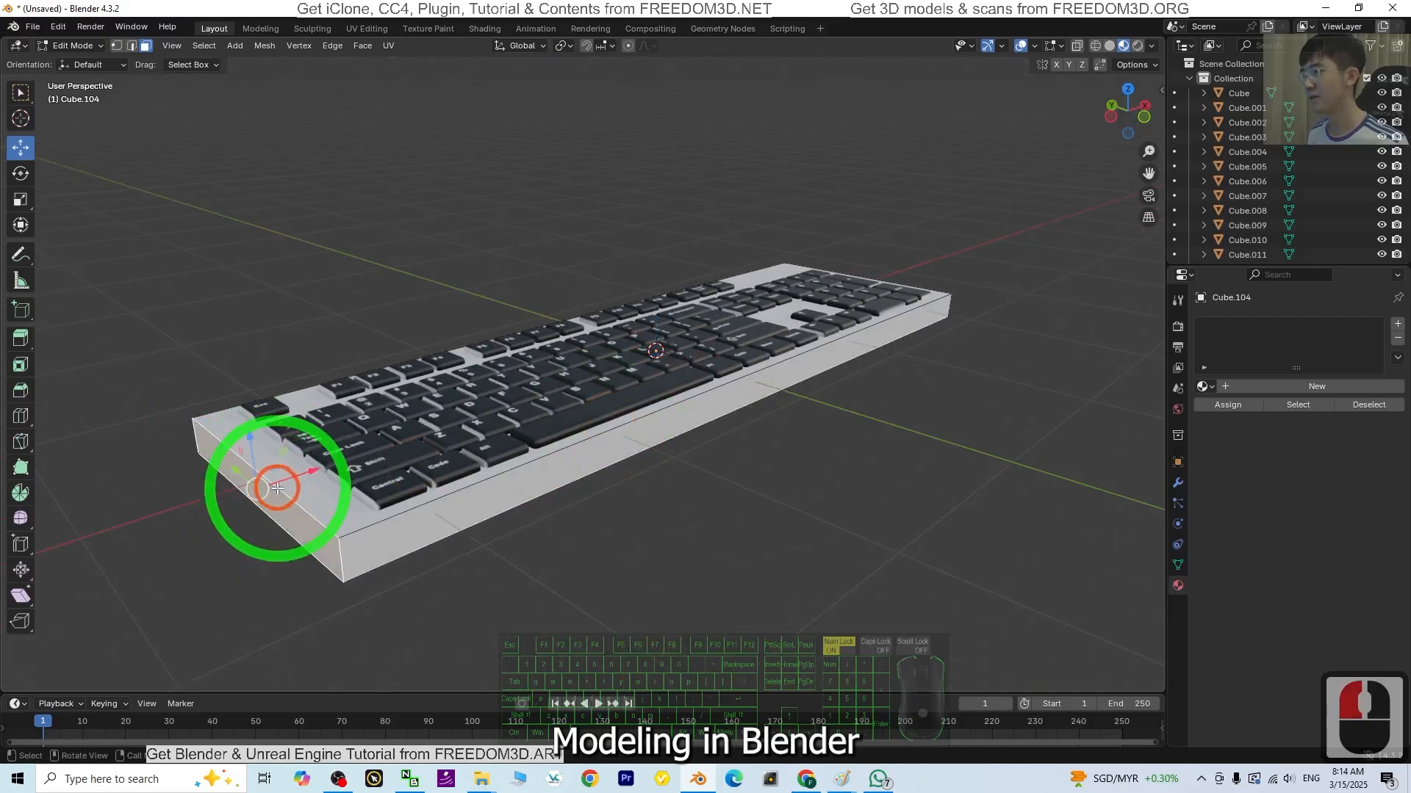
middle_click_drag(885, 420, 1071, 541)
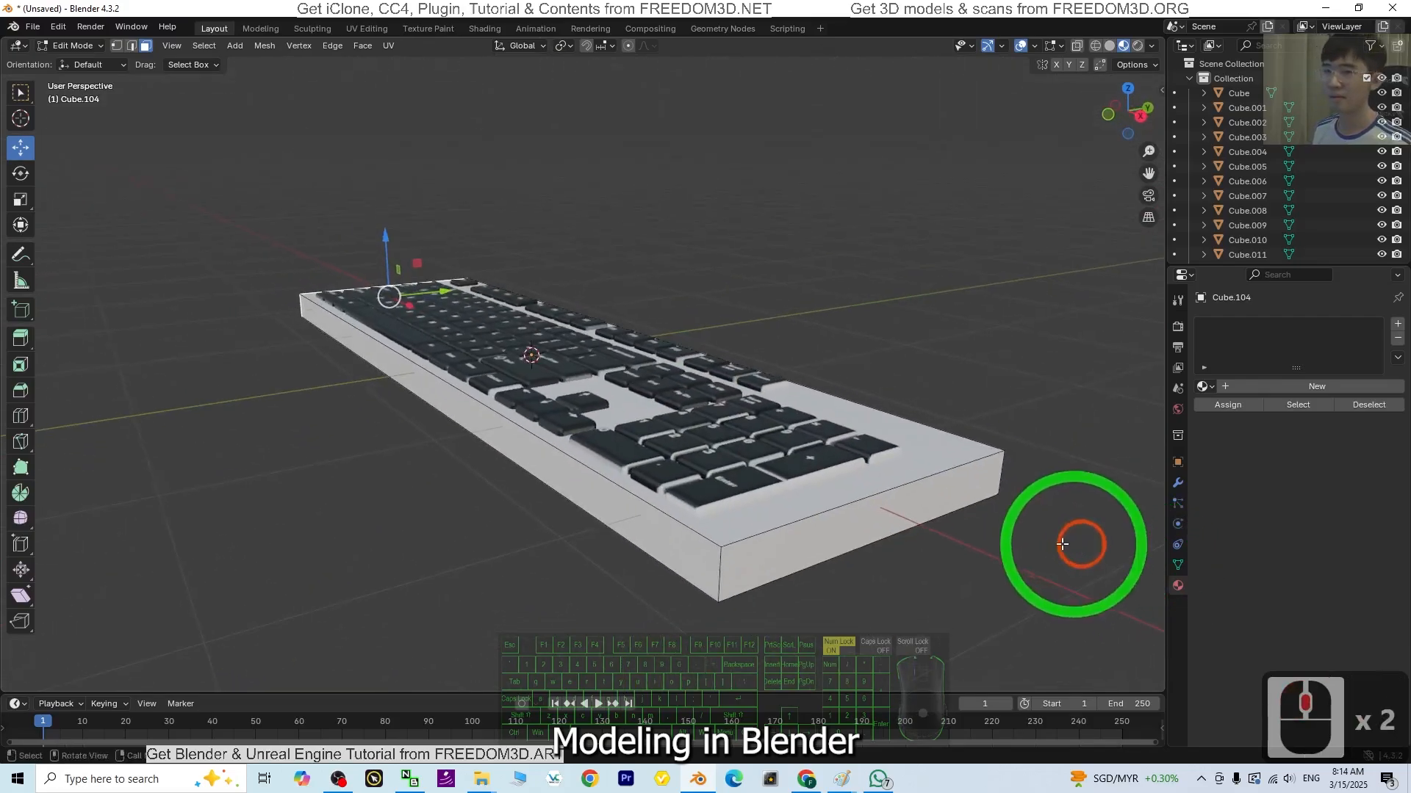
middle_click_drag(904, 513, 526, 535)
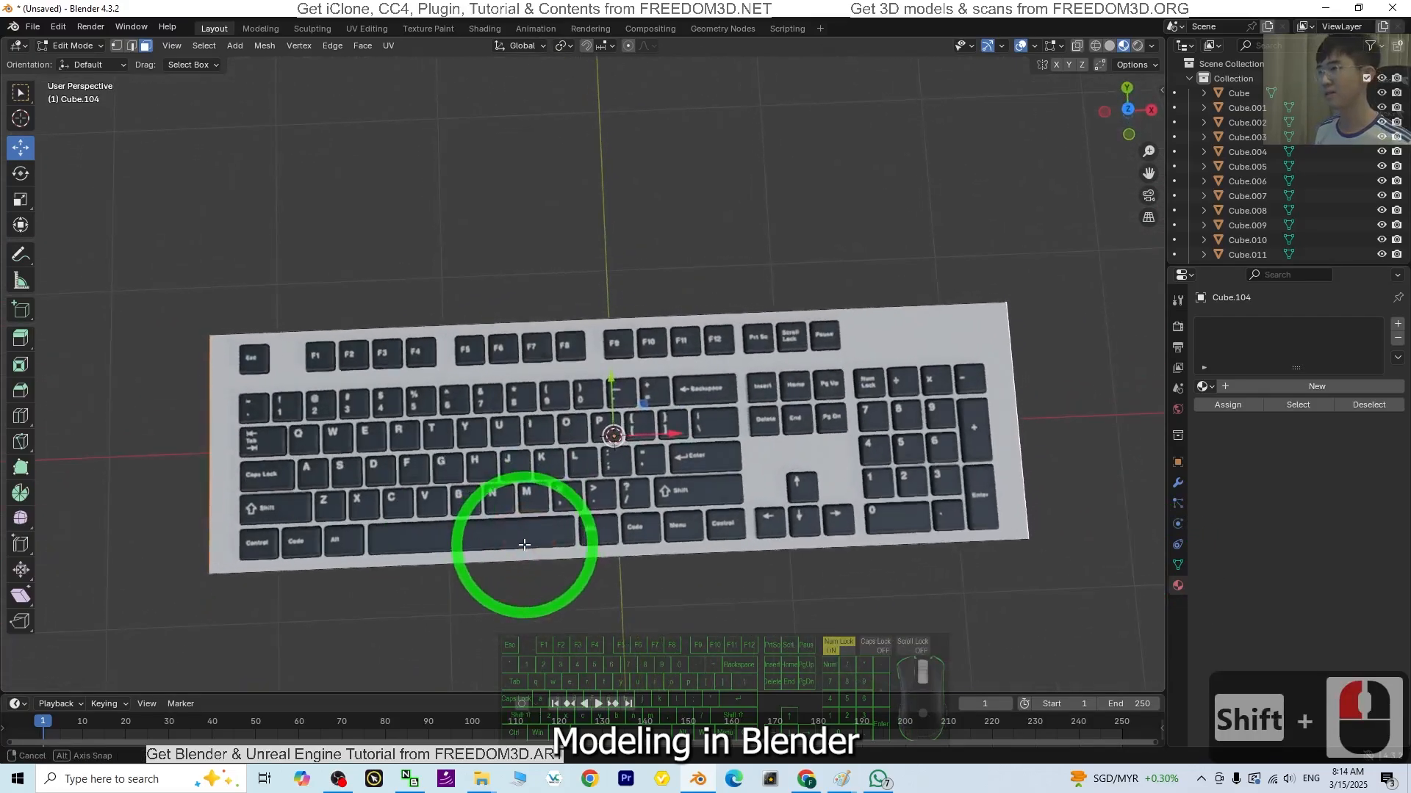
left_click(21, 199)
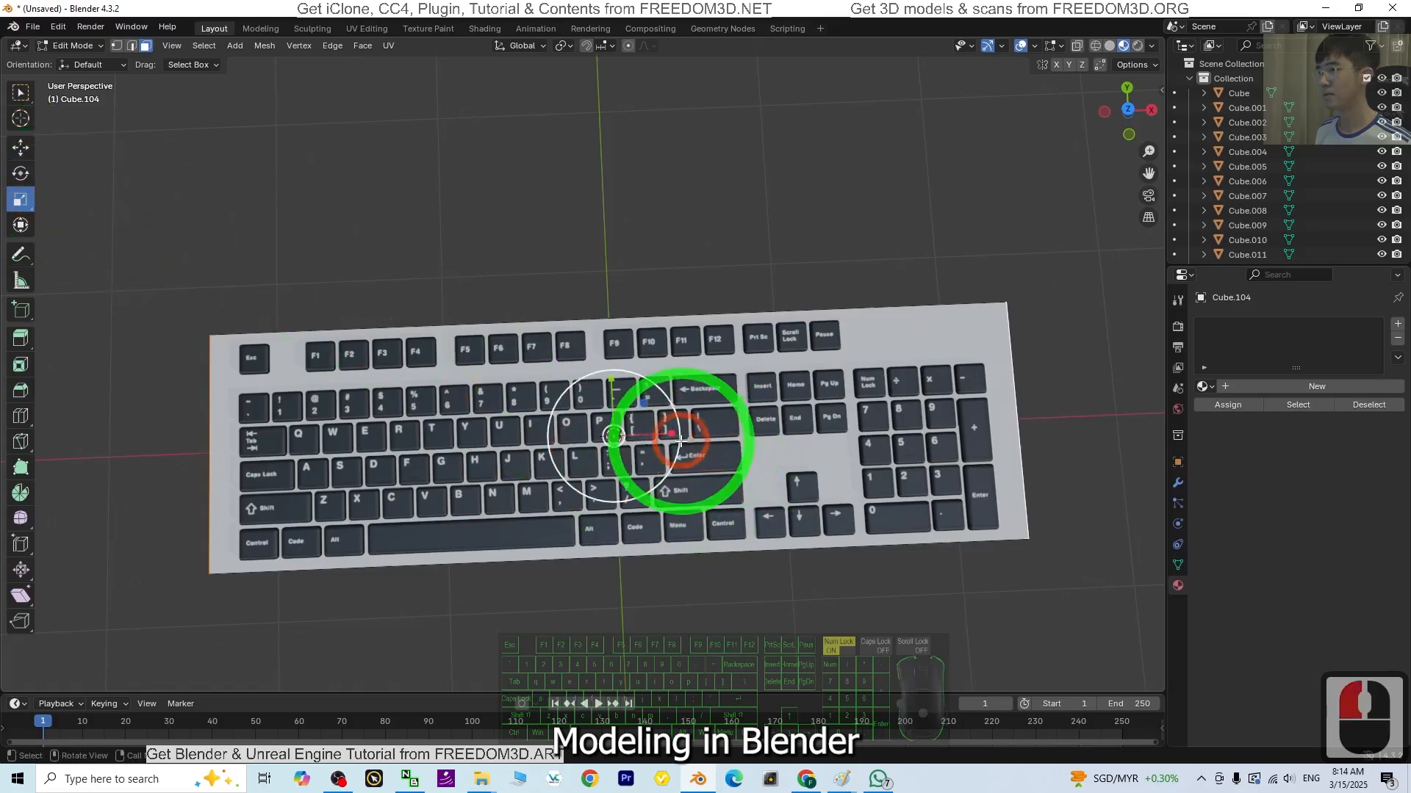
left_click_drag(675, 434, 671, 434)
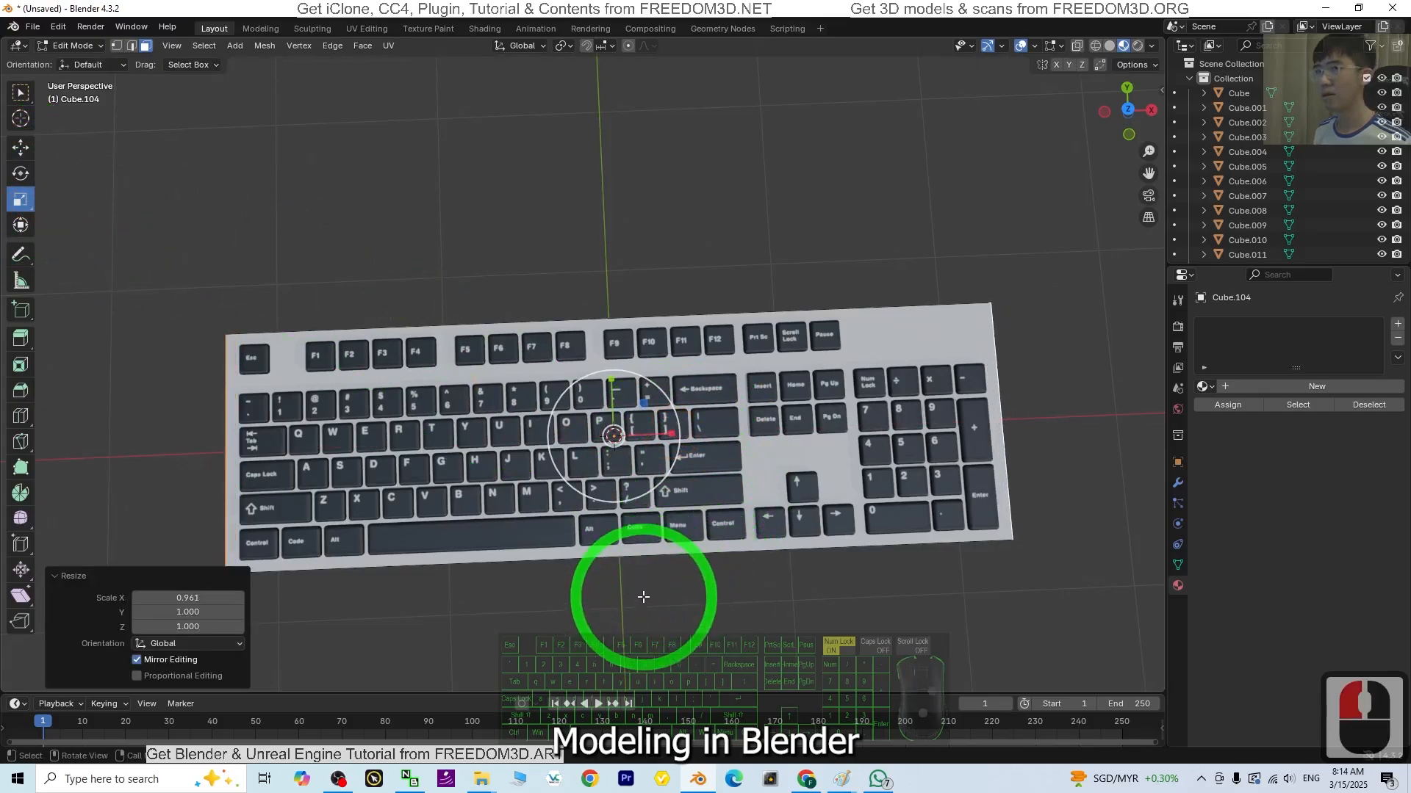
Step: Scale the selected end faces to about 0.661 along Z and return to Object Mode
middle_click_drag(624, 600, 514, 434)
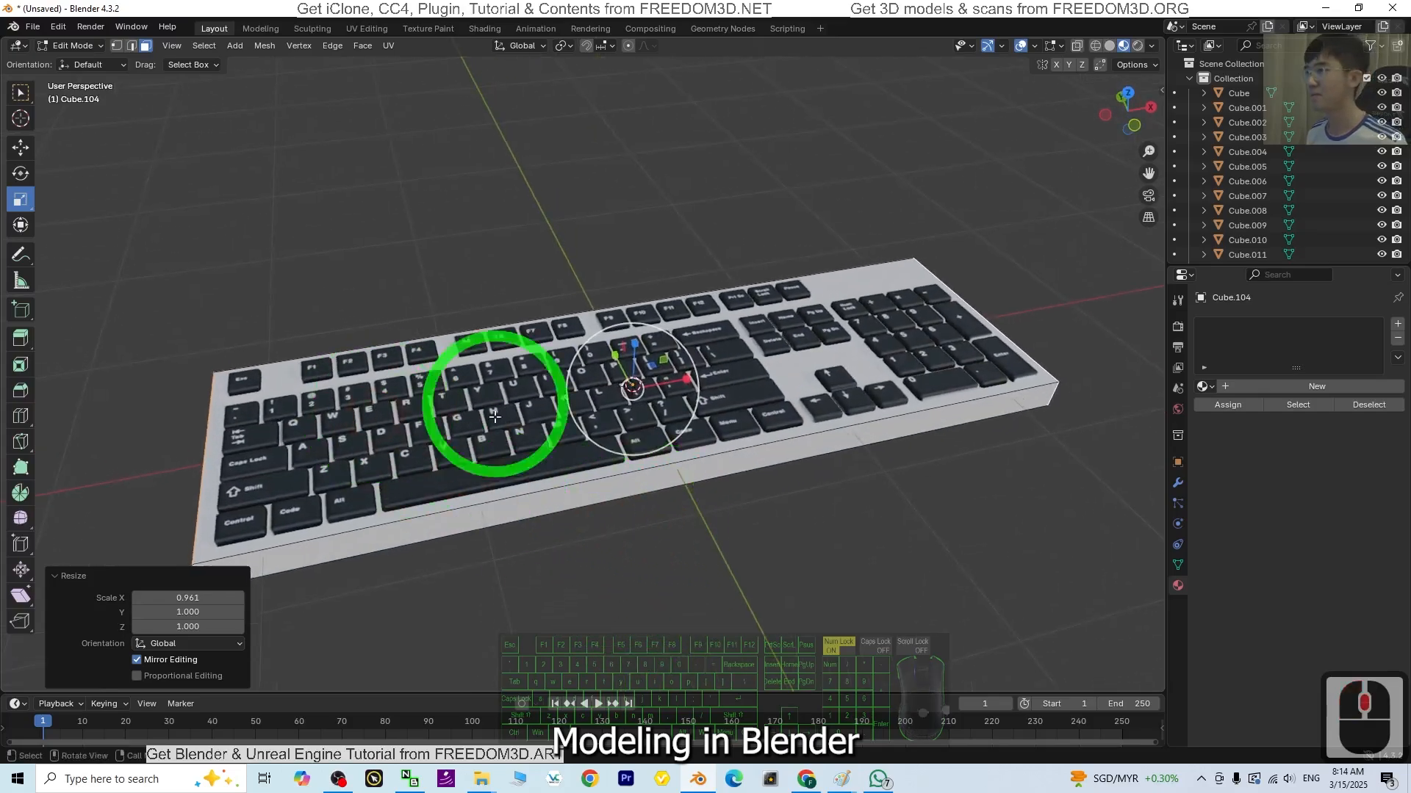
middle_click_drag(699, 504, 614, 328)
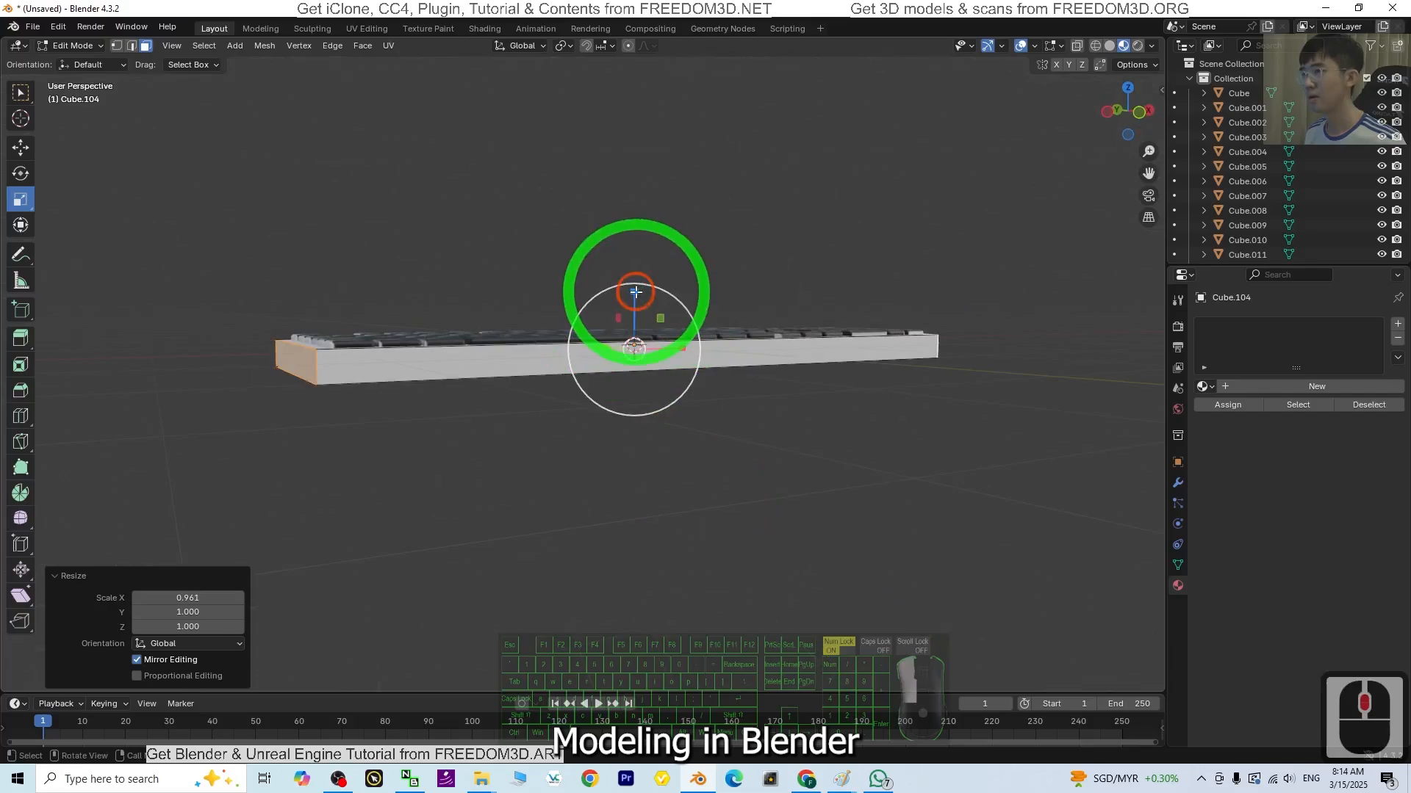
mouse_move(636, 292)
left_mouse_down()
mouse_move(634, 334)
mouse_move(636, 308)
left_mouse_up()
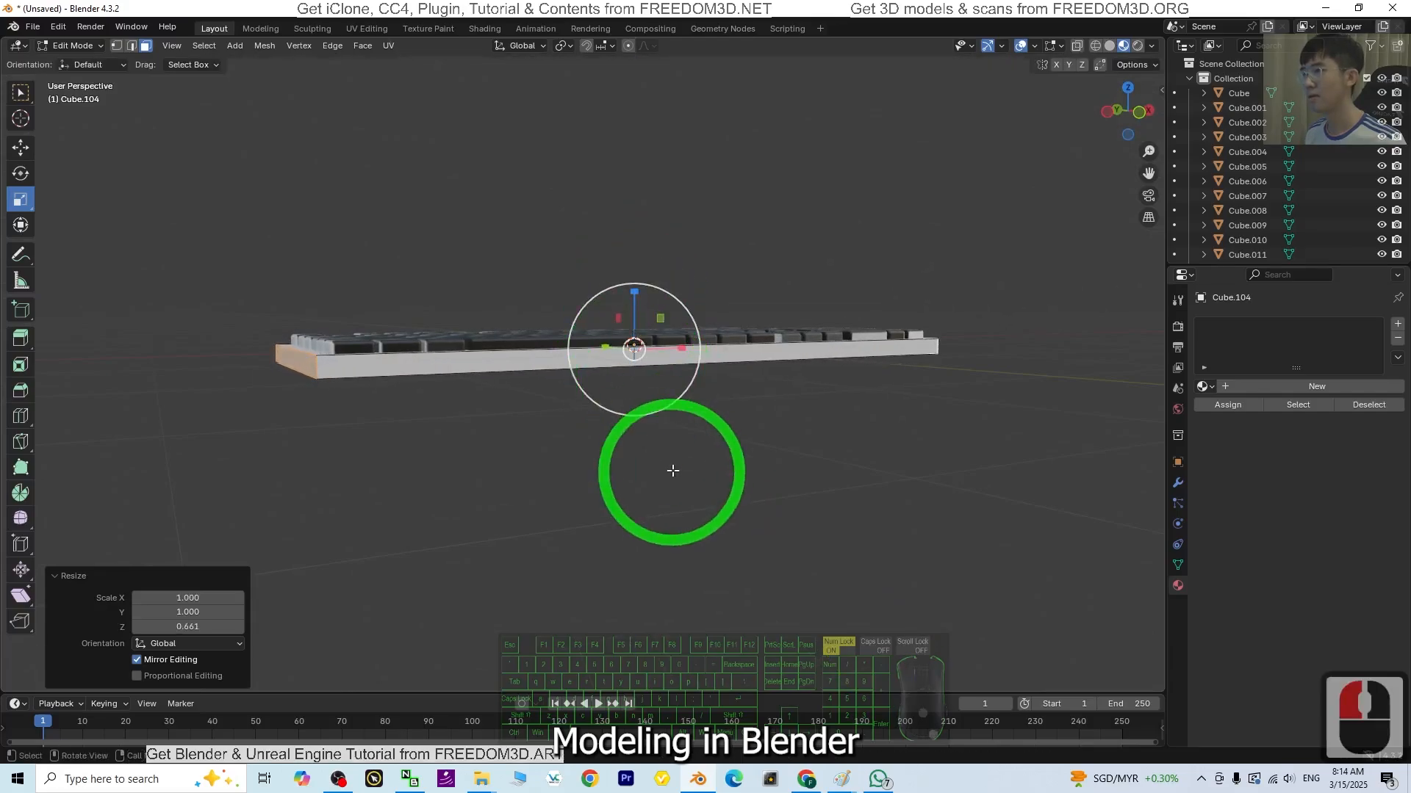
middle_click_drag(671, 466, 882, 441)
left_click(73, 45)
left_click(83, 64)
Step: Select all keycap objects together with the base, from Cube through Cube.104
scroll(646, 378, "down", 2)
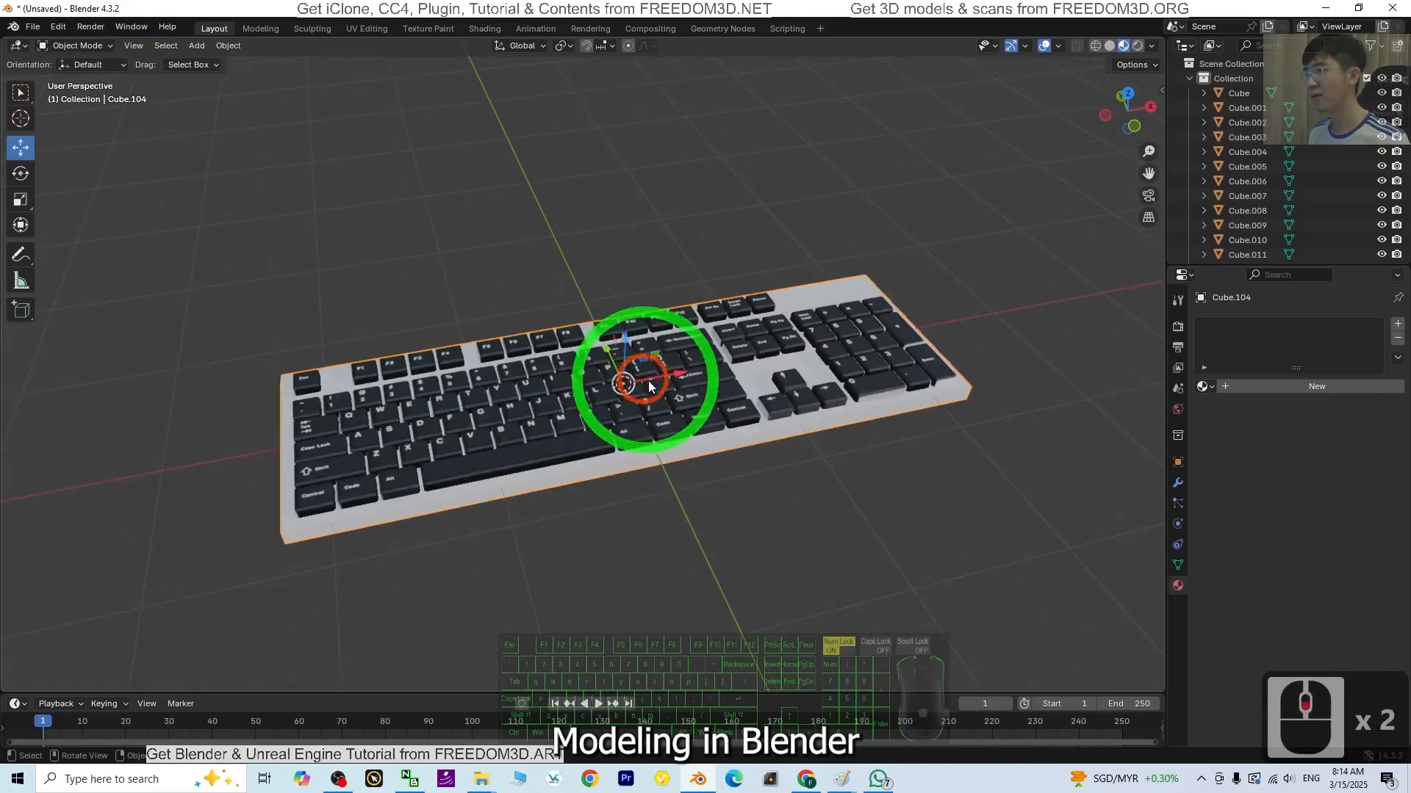
left_click(628, 419)
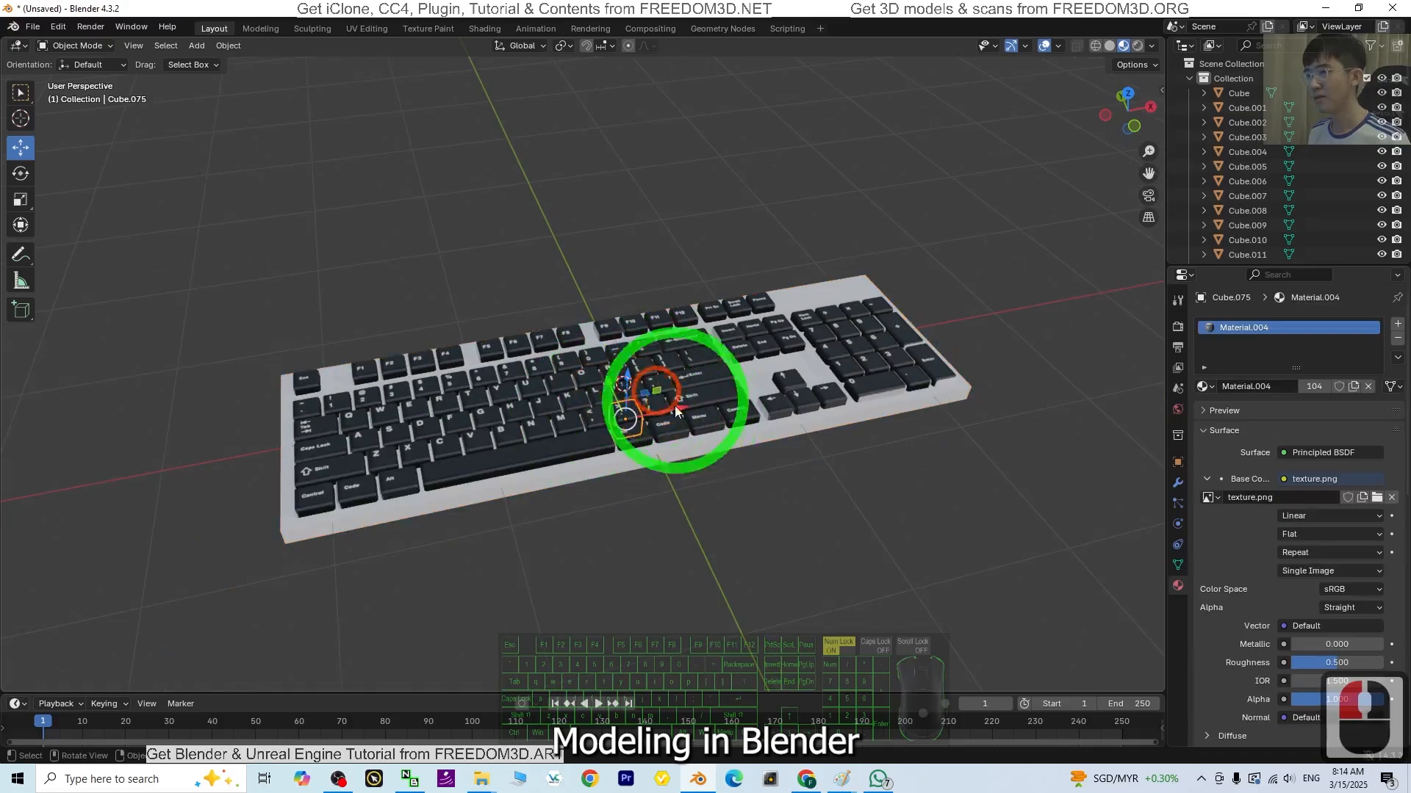
left_click(1239, 94)
scroll(1239, 147, "down", 20)
scroll(1243, 202, "down", 16)
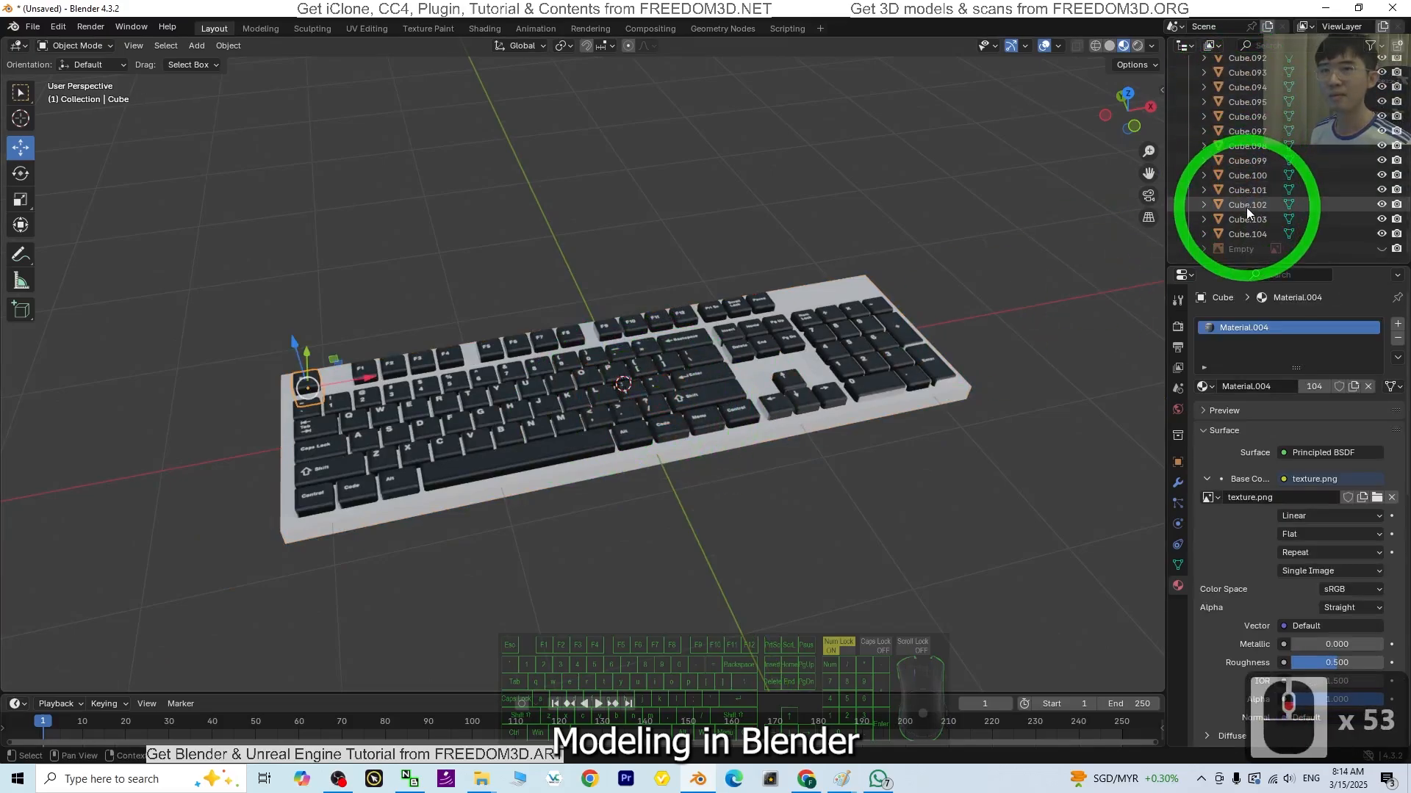
left_click(1247, 233, "shift")
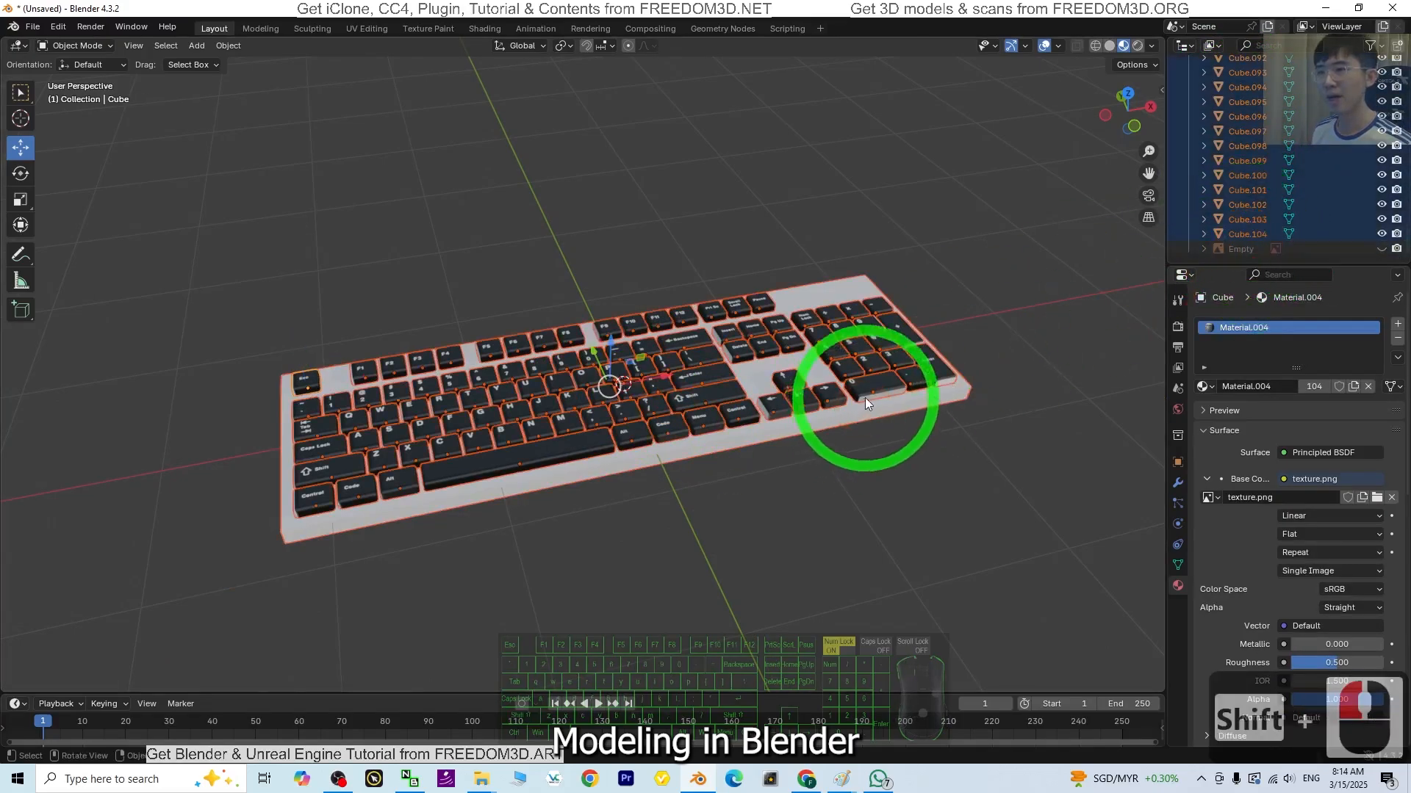
Step: Make the keyboard base the active object and parent all selected keycaps to it with the Object option
scroll(865, 398, "up", 3)
left_click(900, 503, "shift")
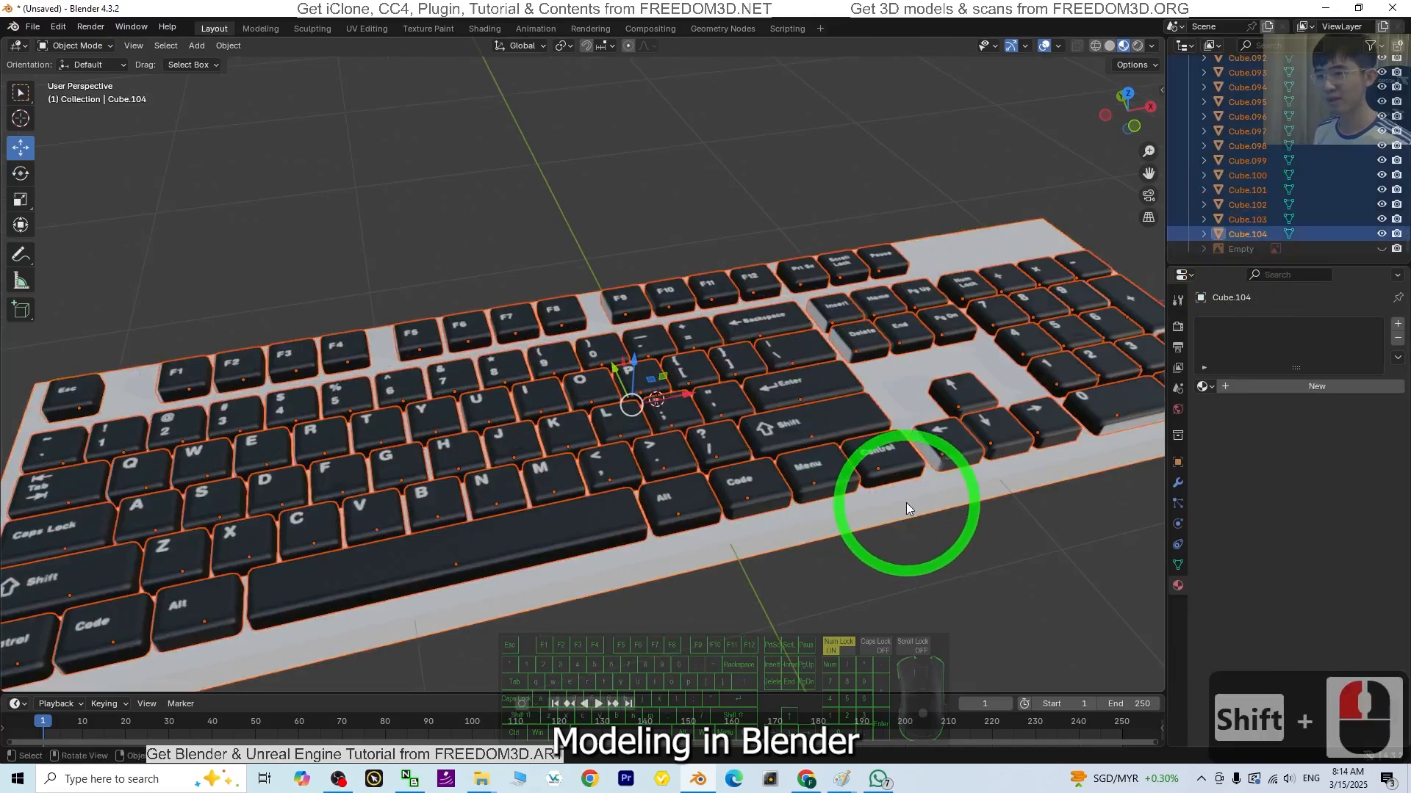
left_click(913, 503, "shift")
left_click(916, 504, "shift")
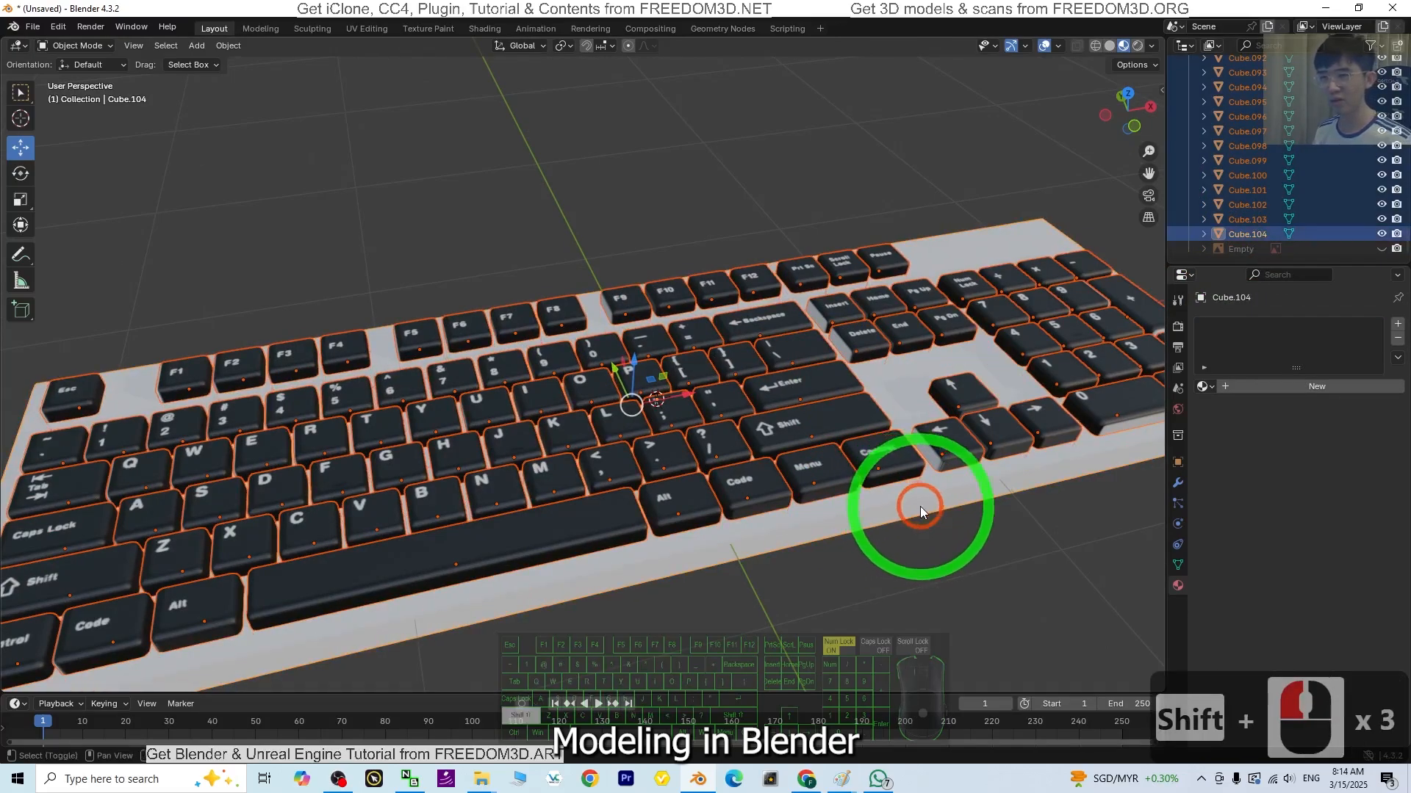
scroll(924, 502, "down", 2)
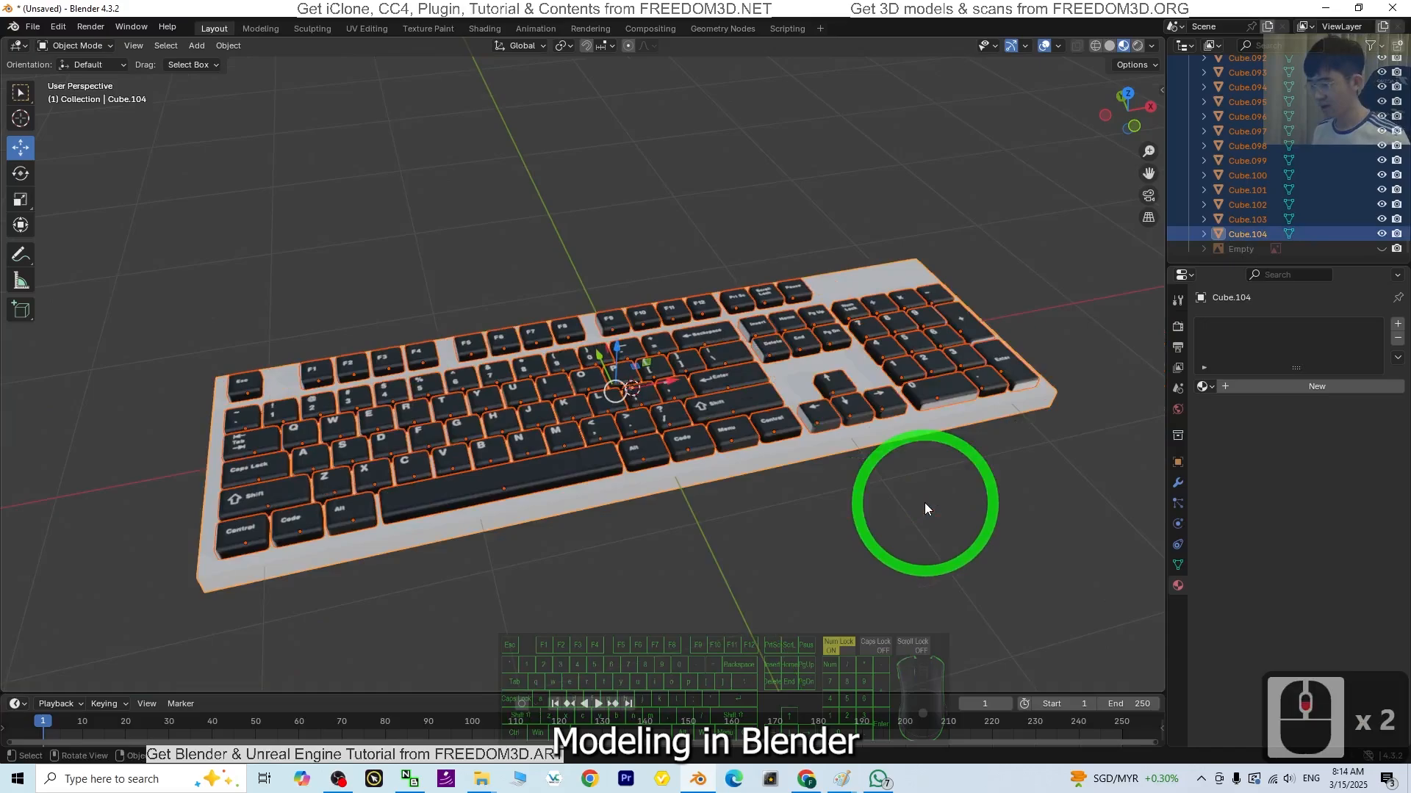
key("ctrl+p")
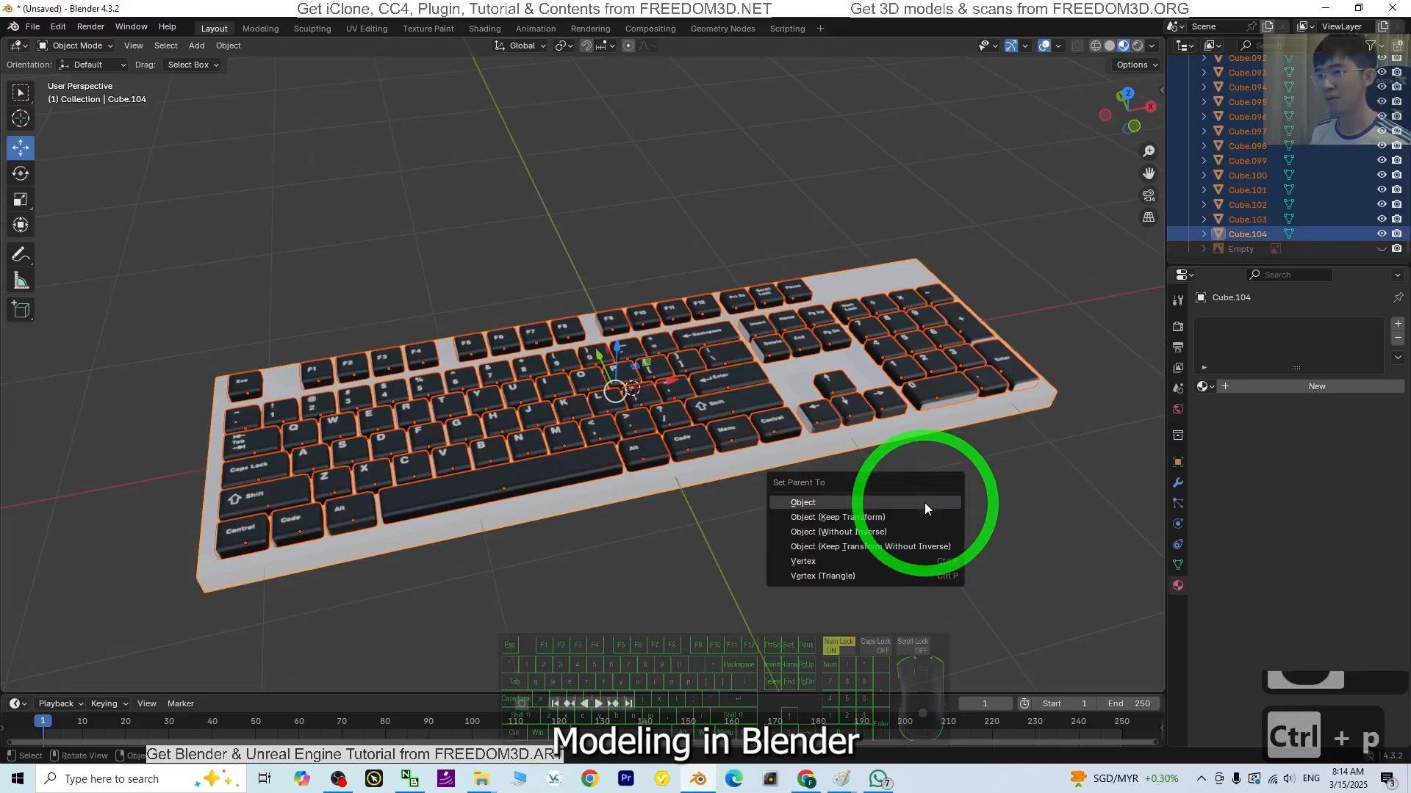
left_click(924, 503)
Step: Select only the base, move the keyboard about -0.646 m along X and scale it uniformly to about 0.334
left_click(825, 442)
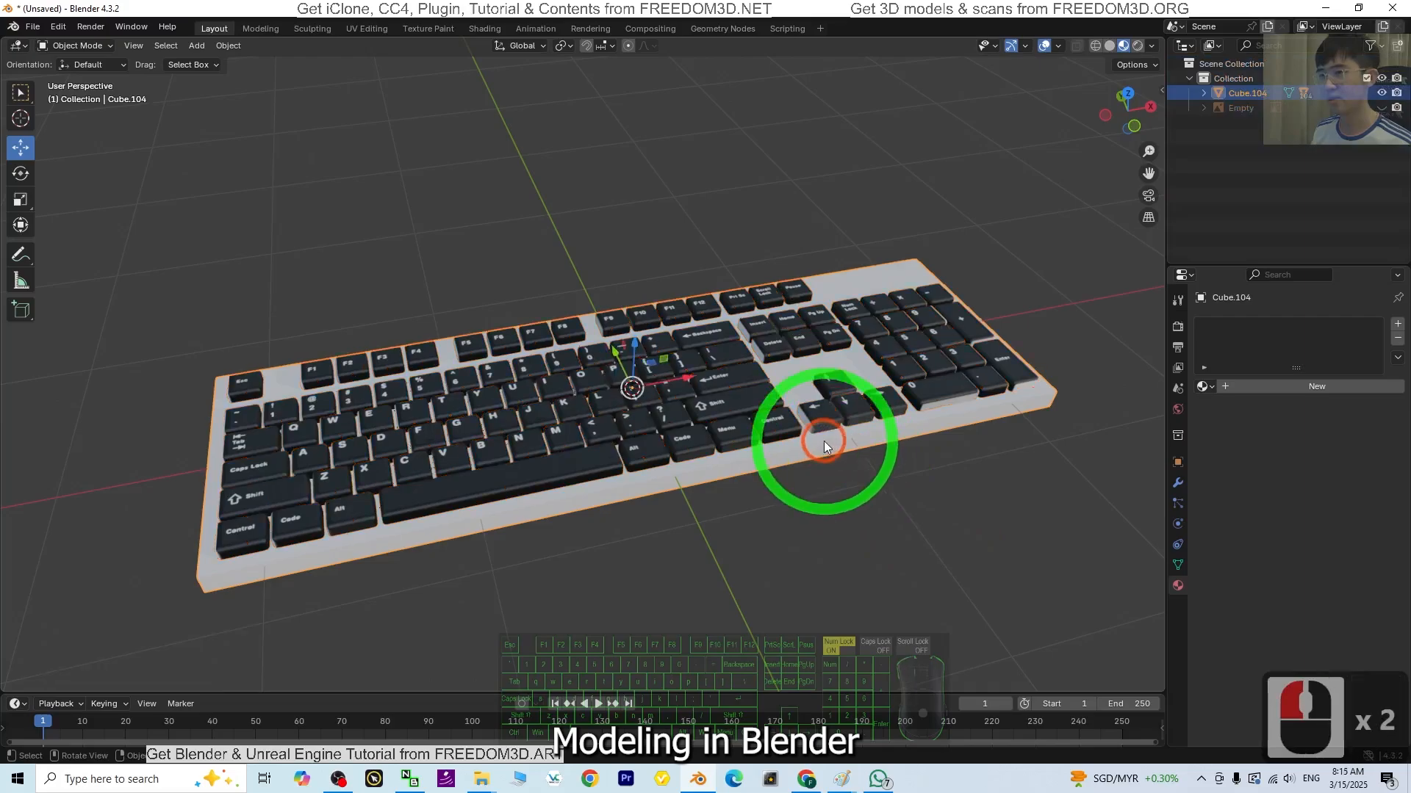
left_click_drag(822, 443, 519, 368)
middle_click_drag(518, 369, 538, 495)
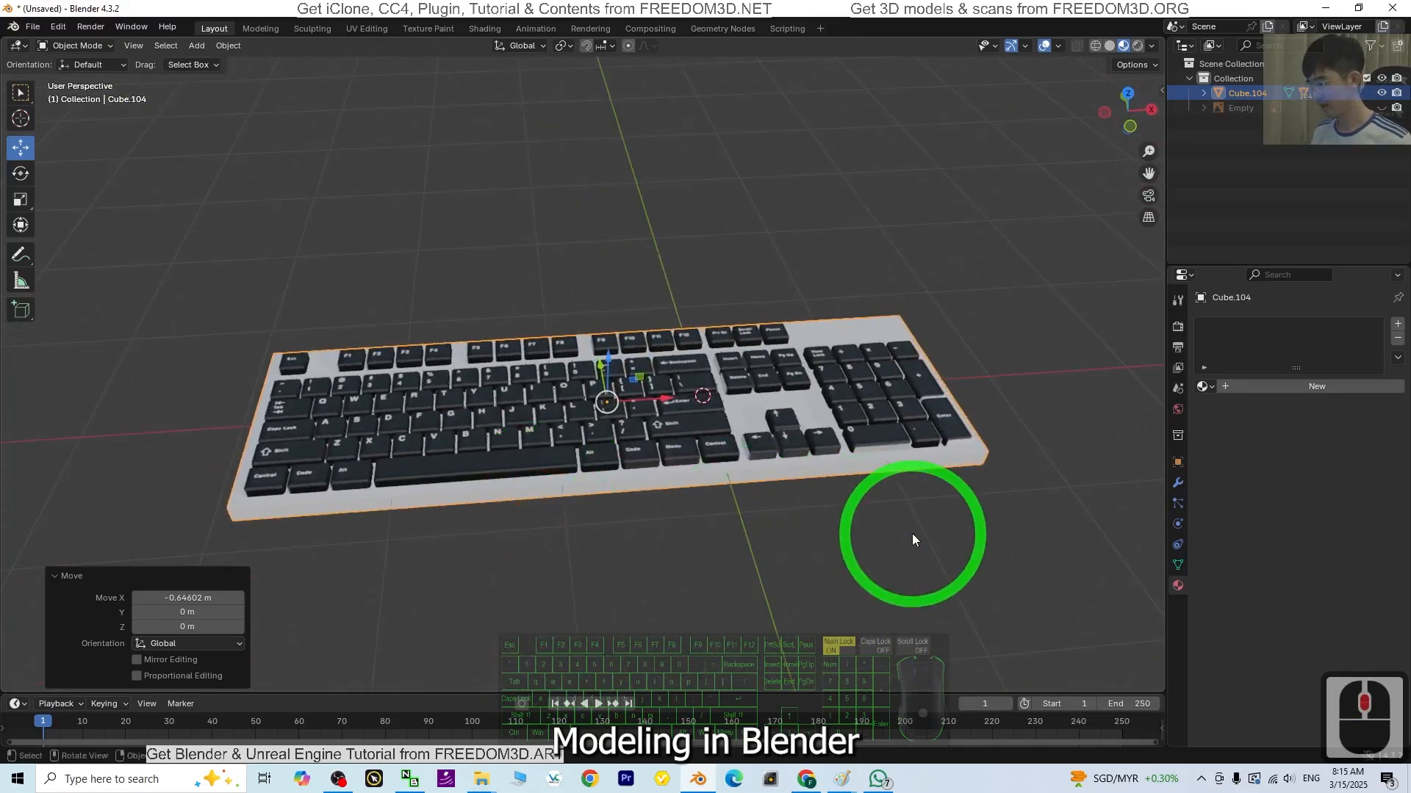
key("s")
left_click(701, 463)
scroll(698, 507, "up", 6)
scroll(735, 554, "down", 1)
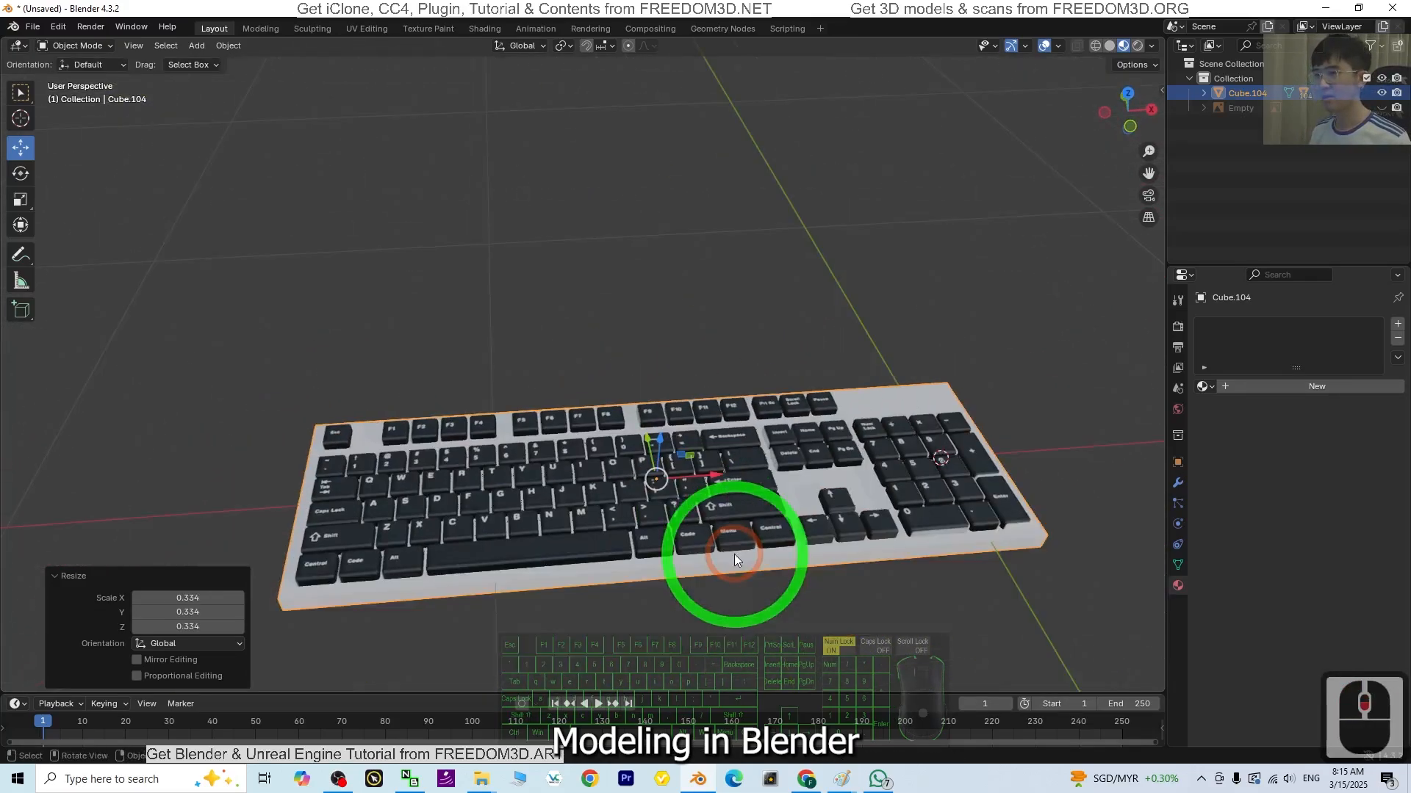
Step: Try rotating the whole keyboard with its parented keycaps using the Rotate tool
middle_click_drag(737, 578, 703, 516, "shift")
left_click(21, 173)
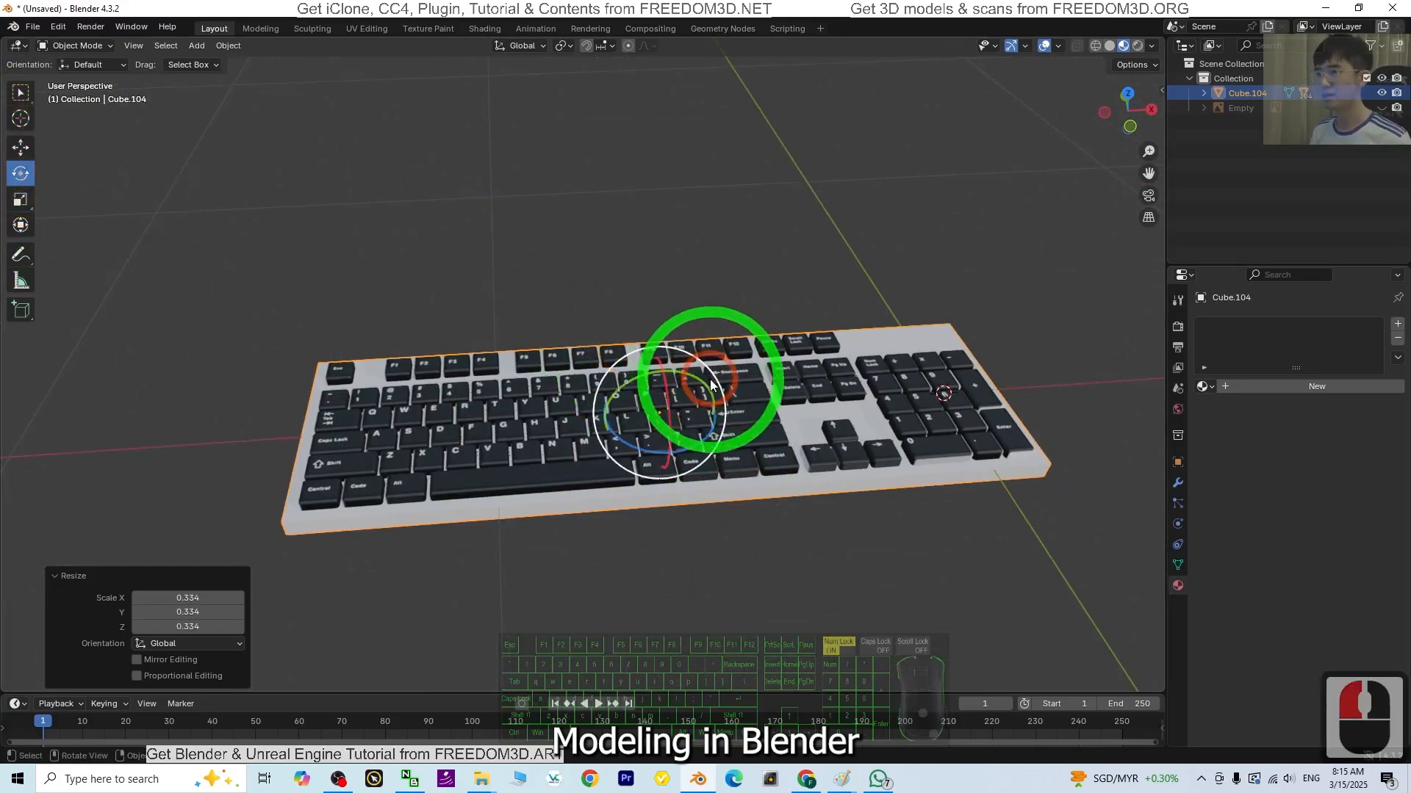
left_click_drag(704, 388, 676, 381)
middle_click_drag(676, 380, 668, 469)
scroll(669, 468, "up", 2)
Step: Try lifting the J keycap about 0.0949 m along Z with the Move tool, and undo the move
left_click(670, 465)
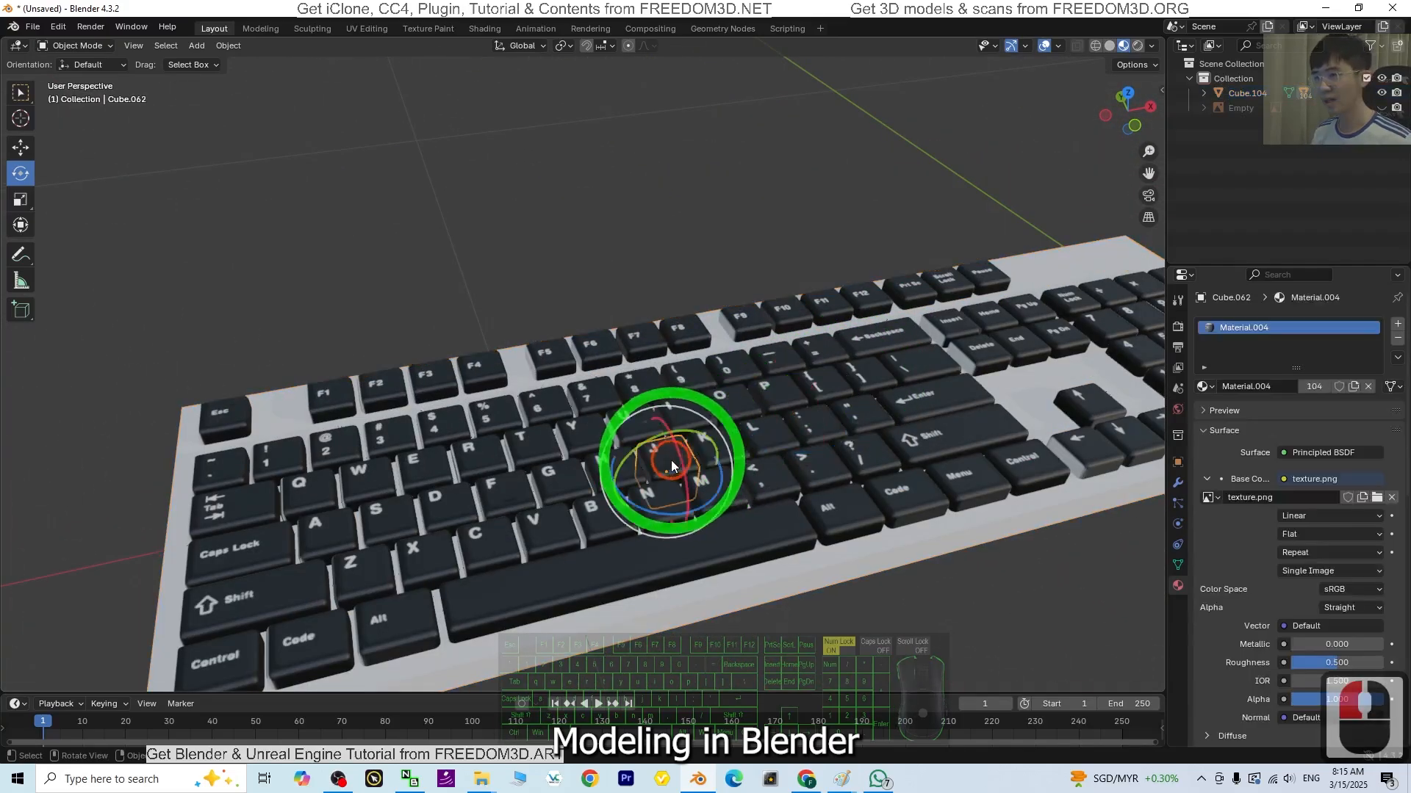
left_click(20, 149)
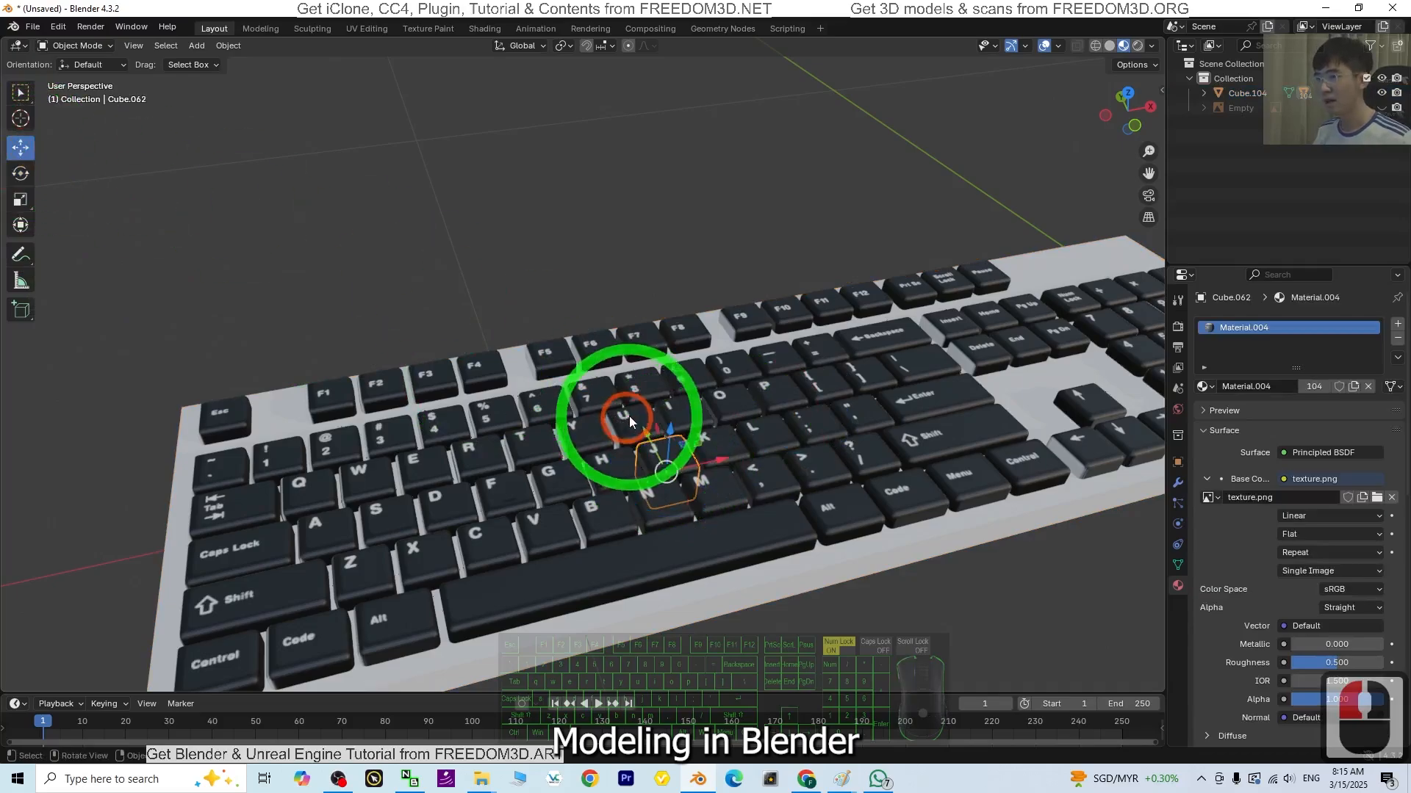
scroll(900, 466, "up", 4)
middle_click_drag(828, 520, 831, 413)
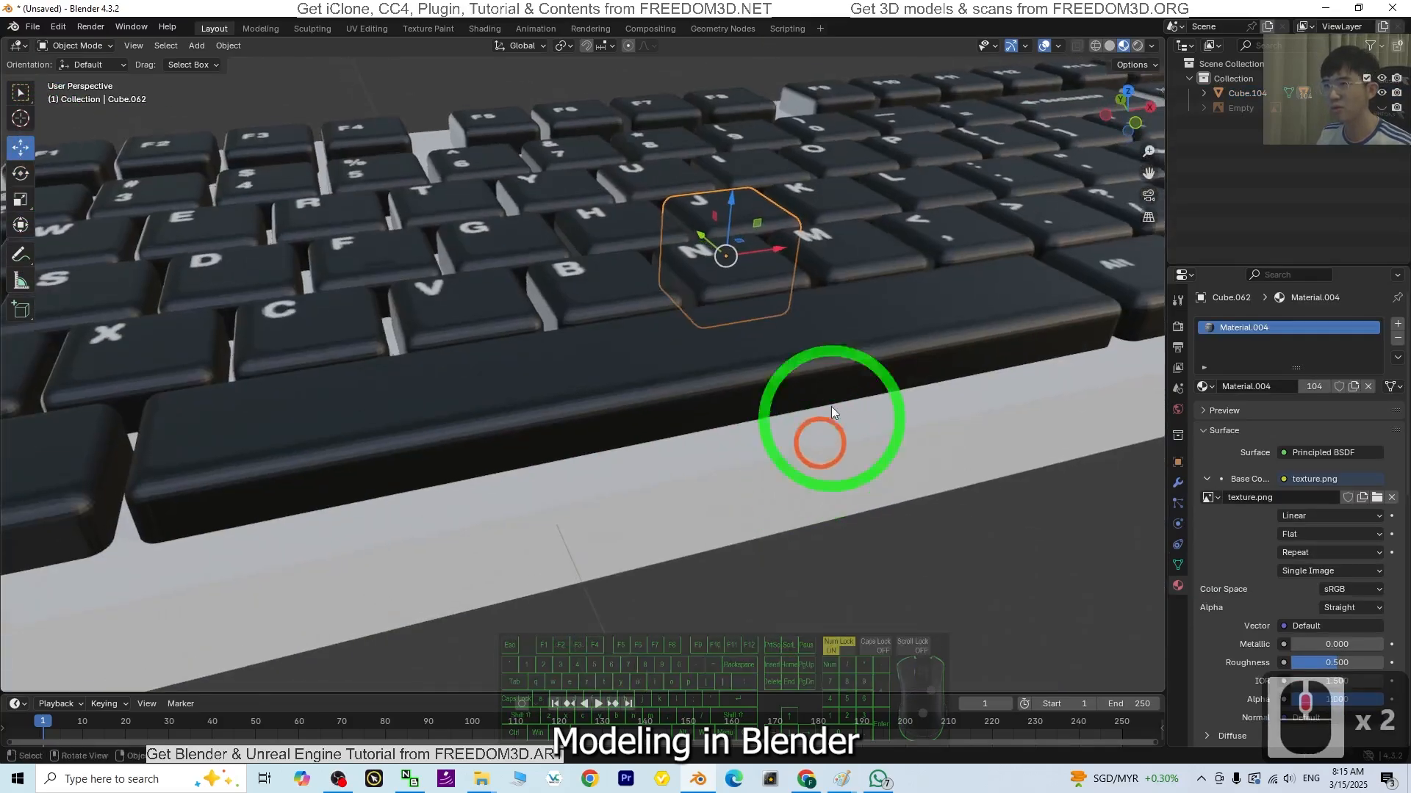
middle_click_drag(863, 188, 857, 280, "shift")
left_click_drag(712, 307, 732, 159)
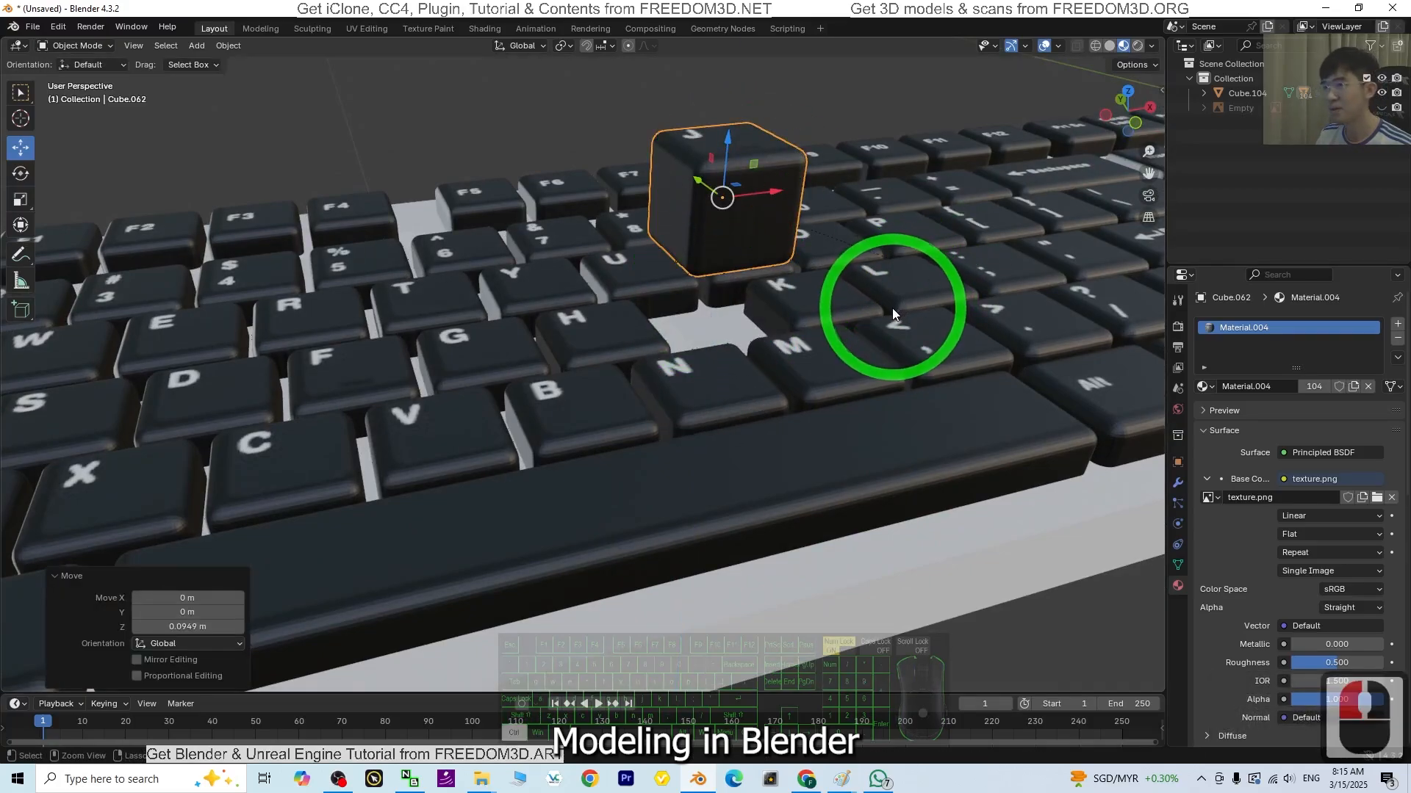
key("ctrl+z")
scroll(831, 409, "down", 3)
middle_click_drag(832, 414, 845, 438)
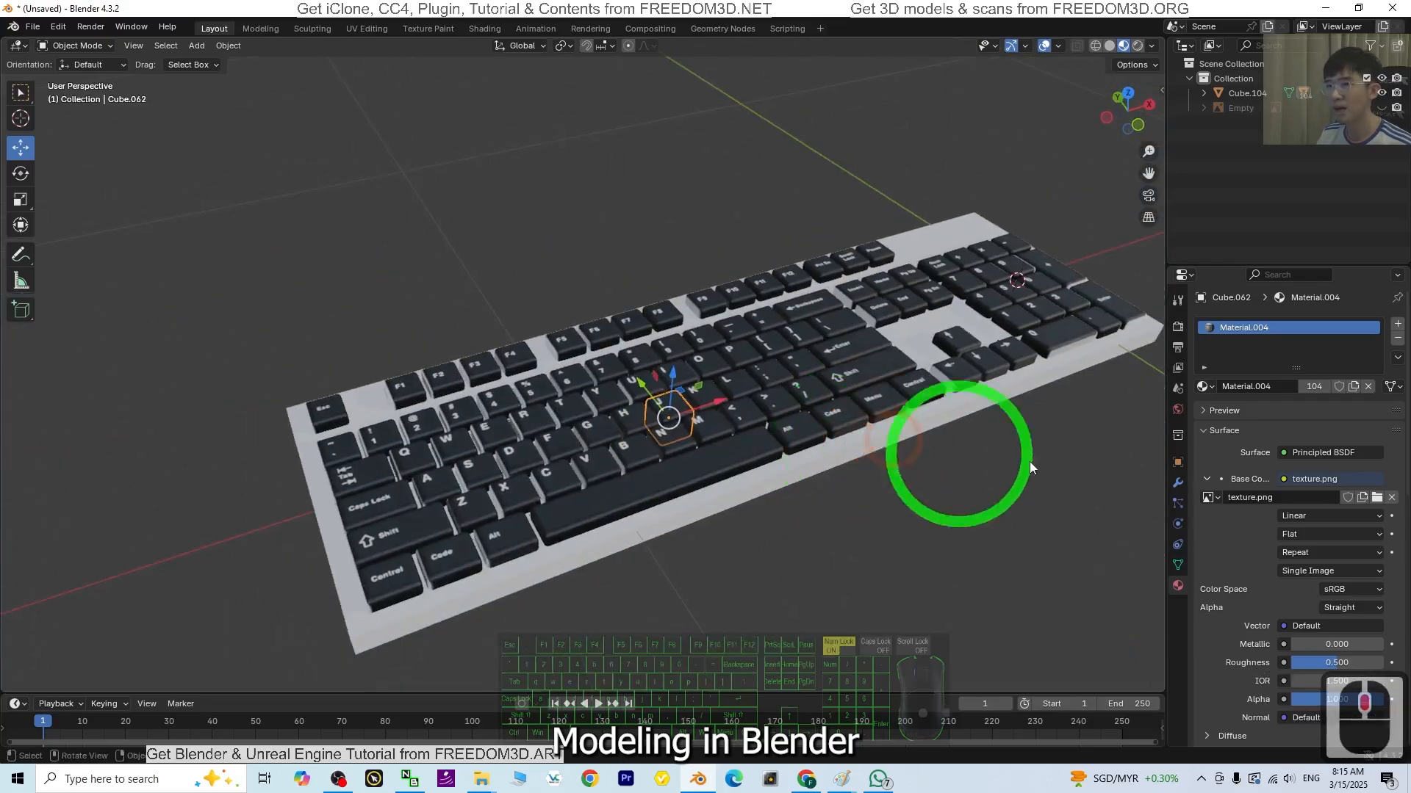
Step: Select the Shift keycap beside the Enter key and examine the base colour texture settings of its material
left_click(801, 427)
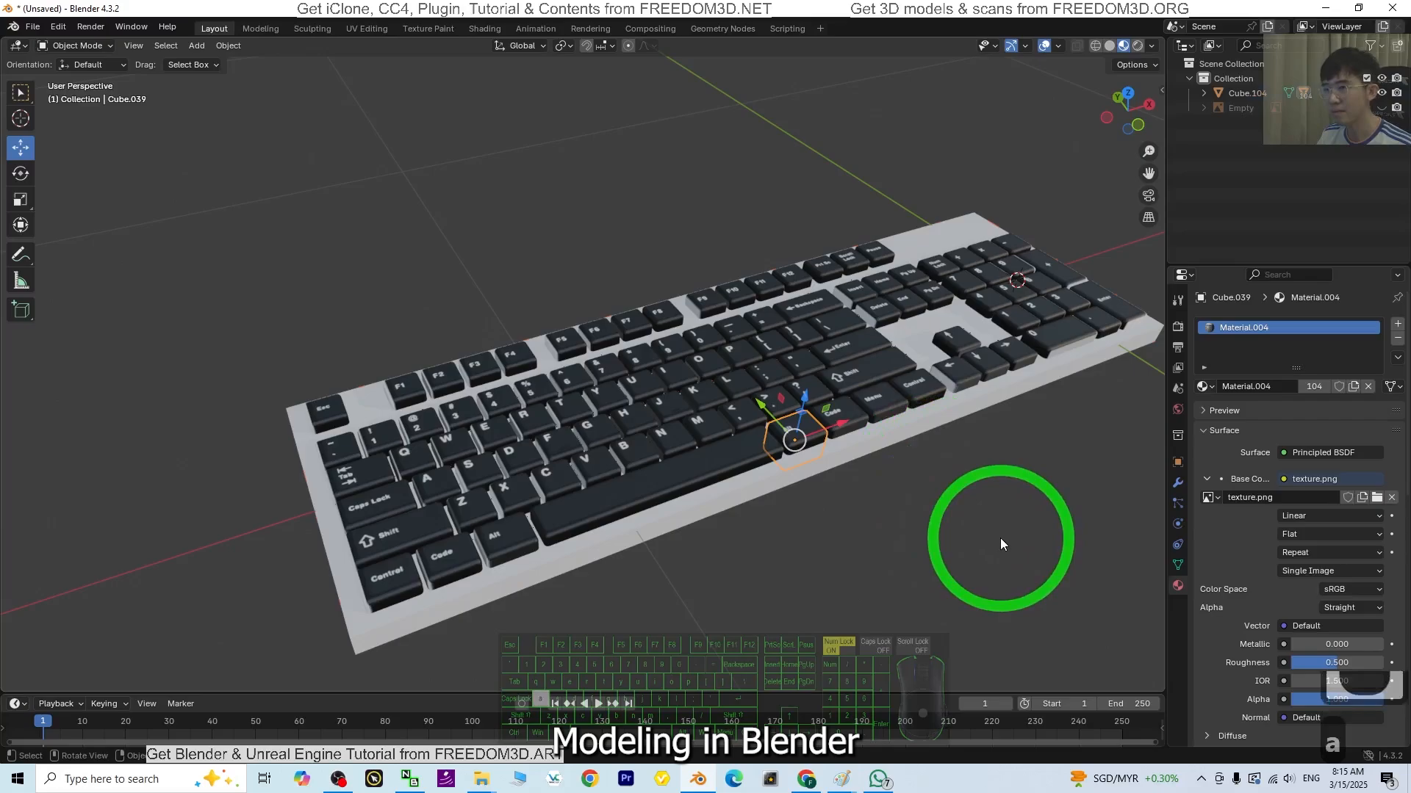
key("a")
scroll(906, 522, "up", 2)
scroll(845, 518, "down", 3)
left_click(830, 514)
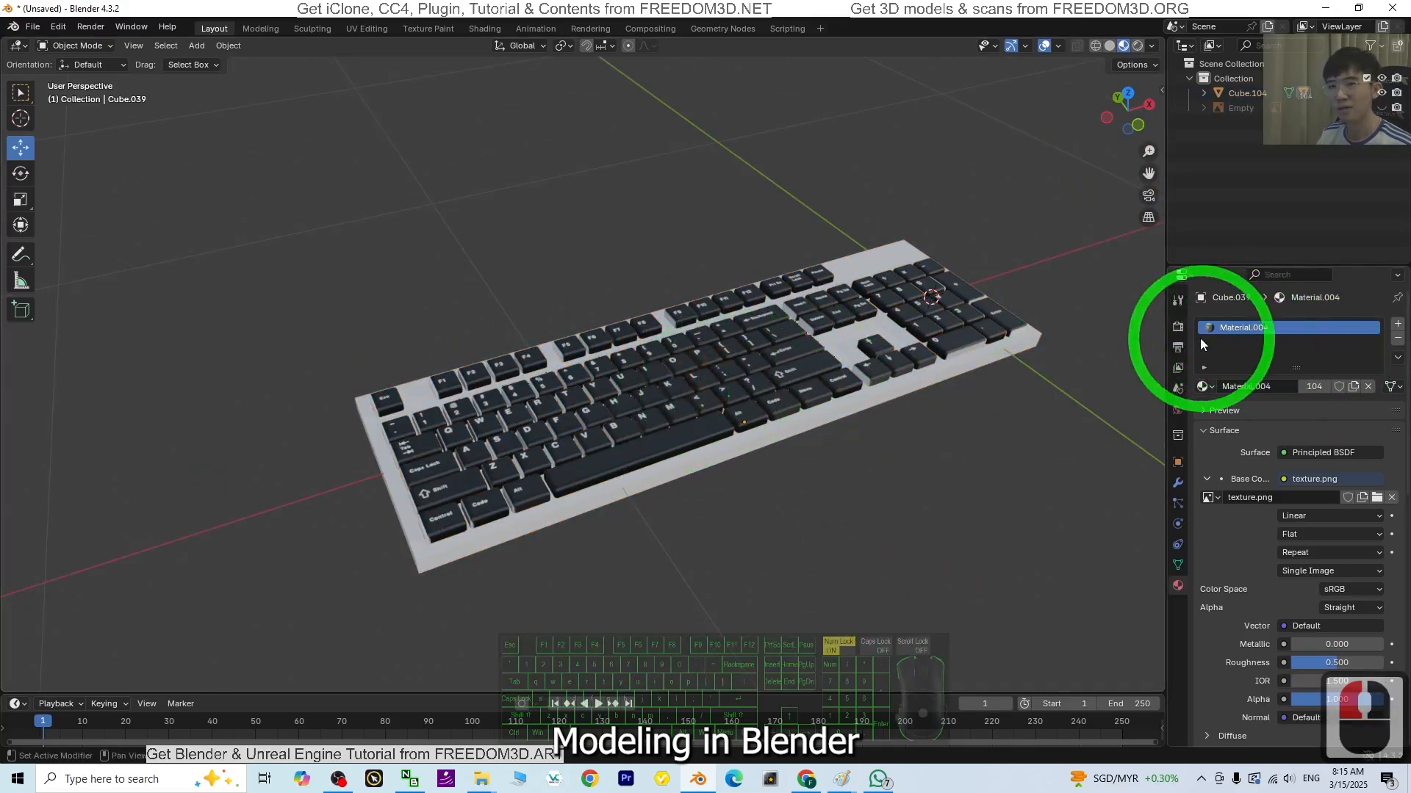
left_click(784, 371)
scroll(1244, 331, "down", 5)
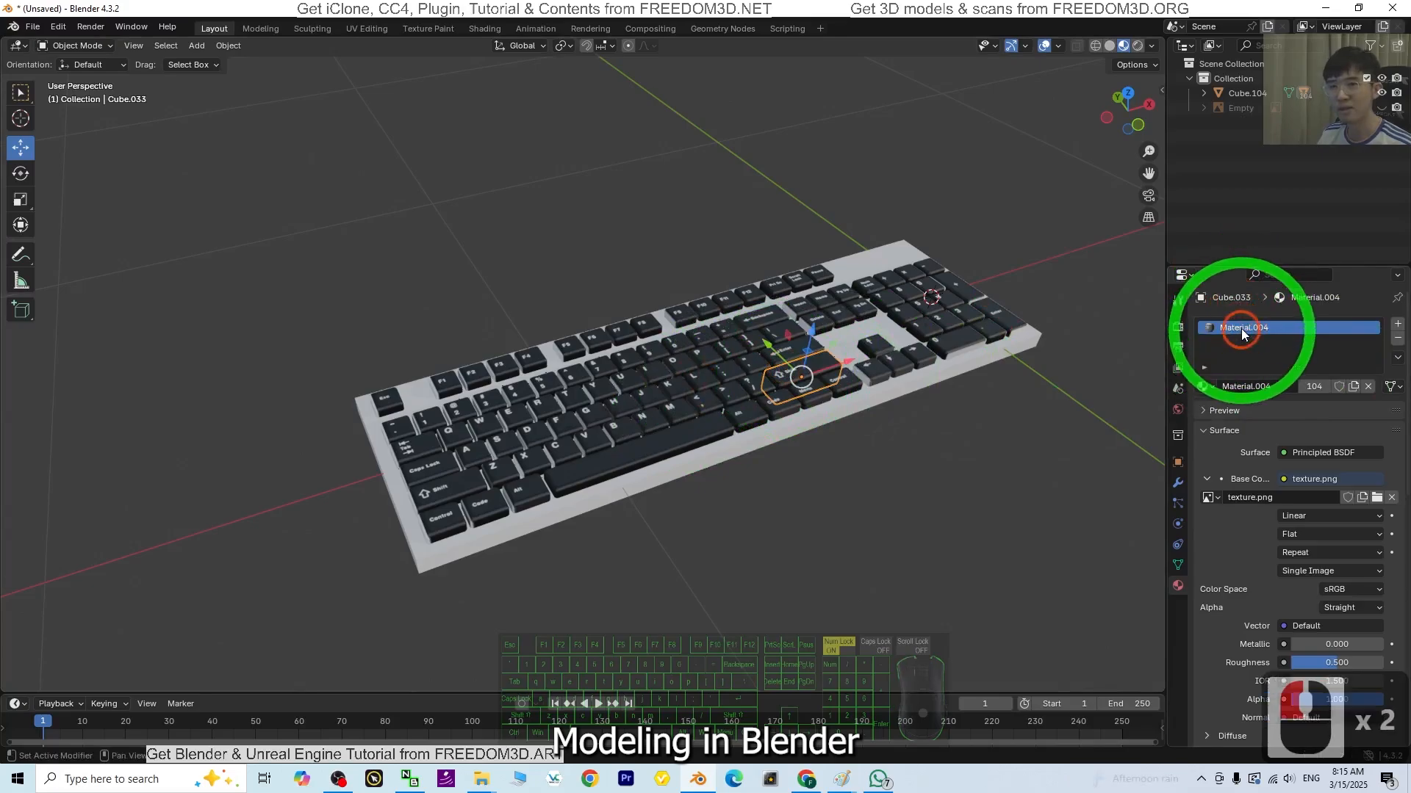
scroll(1313, 449, "up", 5)
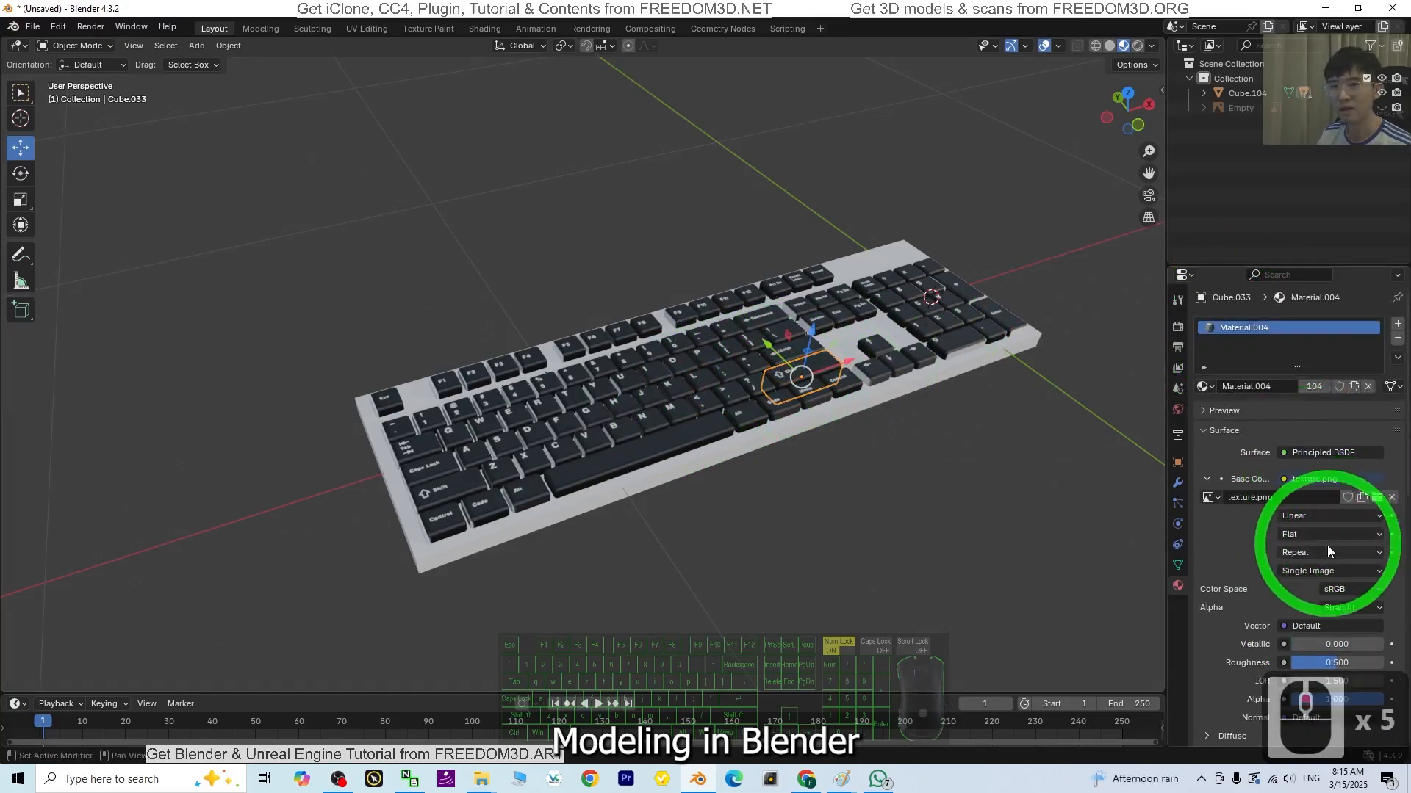
left_click(1207, 479)
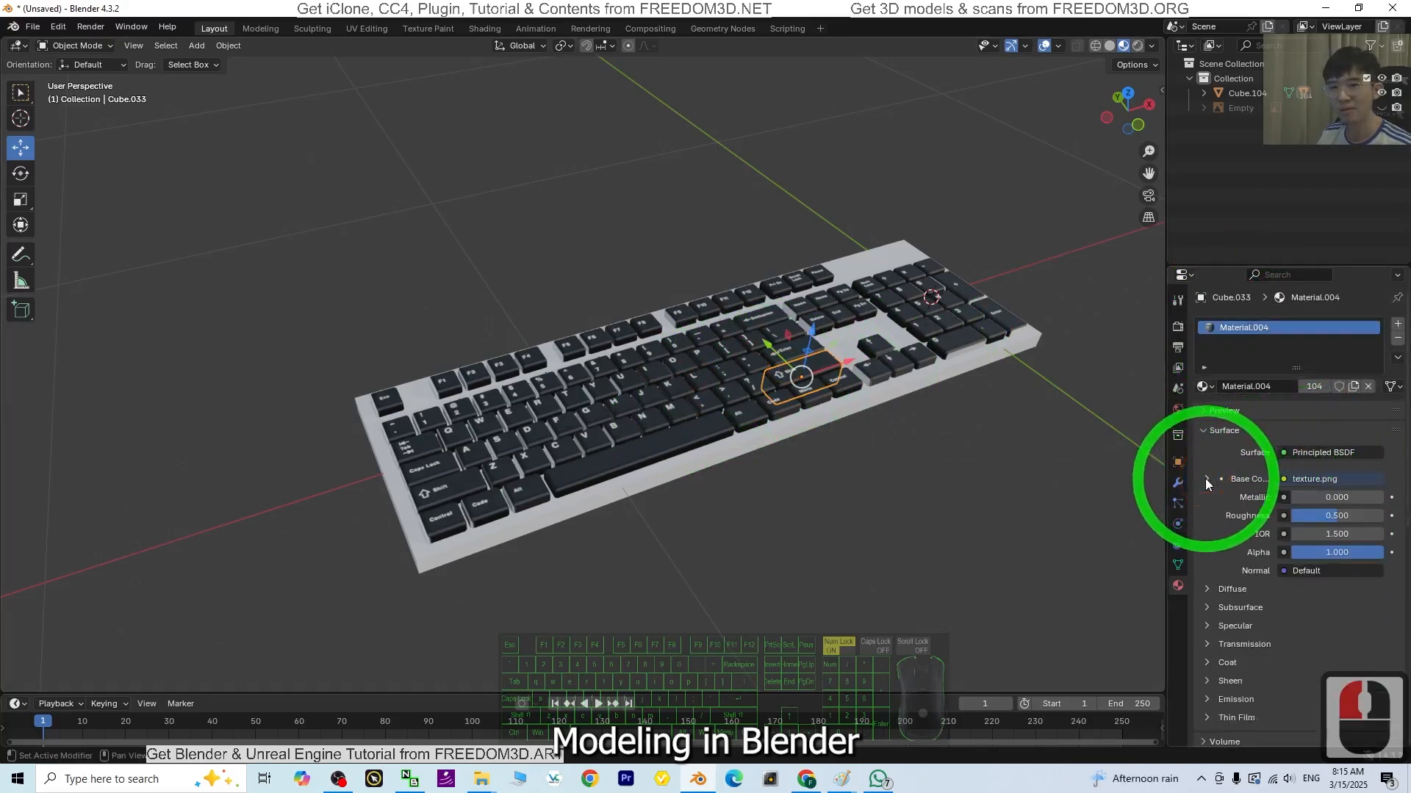
left_click(1206, 479)
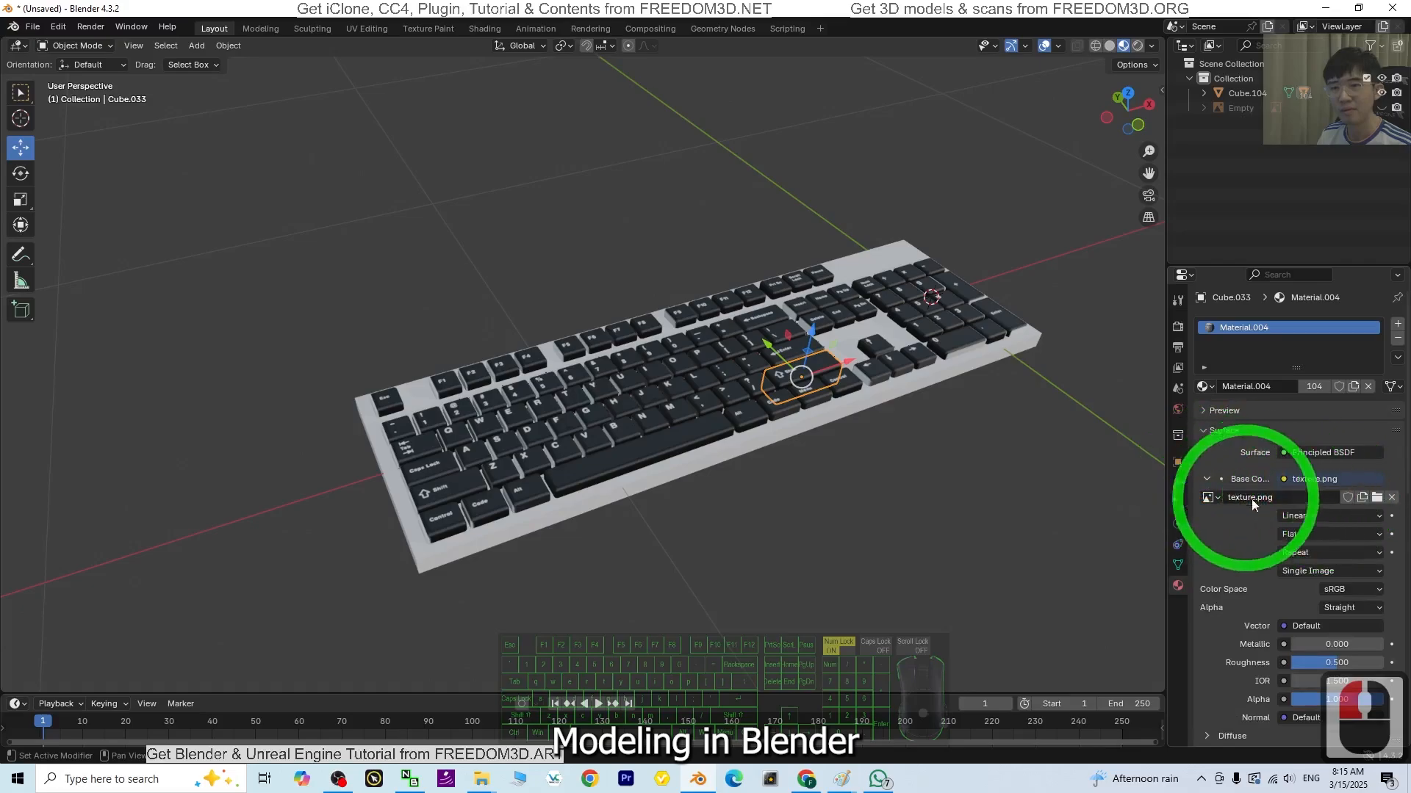
scroll(819, 499, "up", 1)
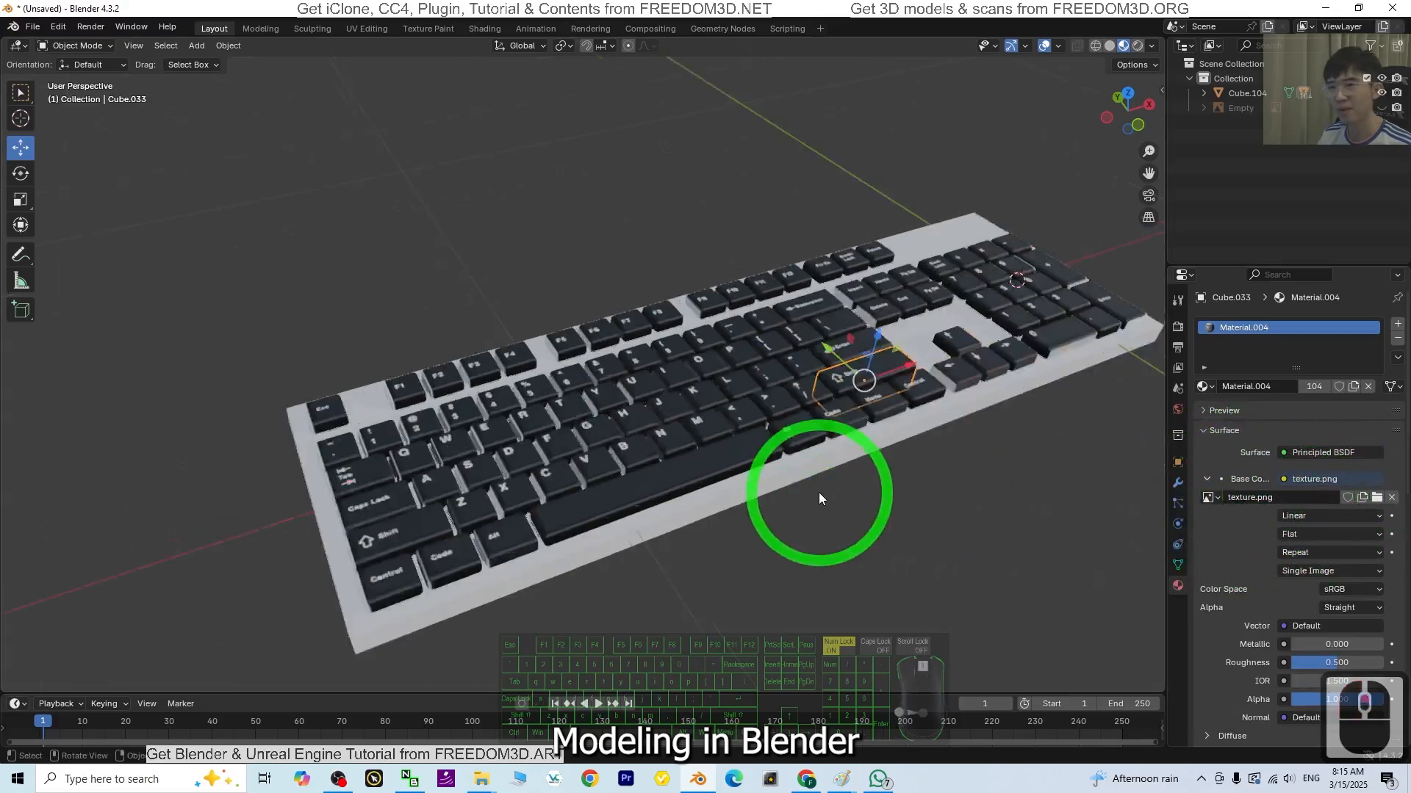
Step: Select the keyboard base and inspect the finished model from several angles
scroll(819, 498, "down", 2)
middle_click_drag(942, 529, 639, 445)
scroll(845, 506, "up", 2)
scroll(790, 431, "up", 3)
scroll(791, 431, "down", 2)
mouse_move(790, 431)
middle_mouse_down()
mouse_move(843, 477)
mouse_move(782, 408)
middle_mouse_up()
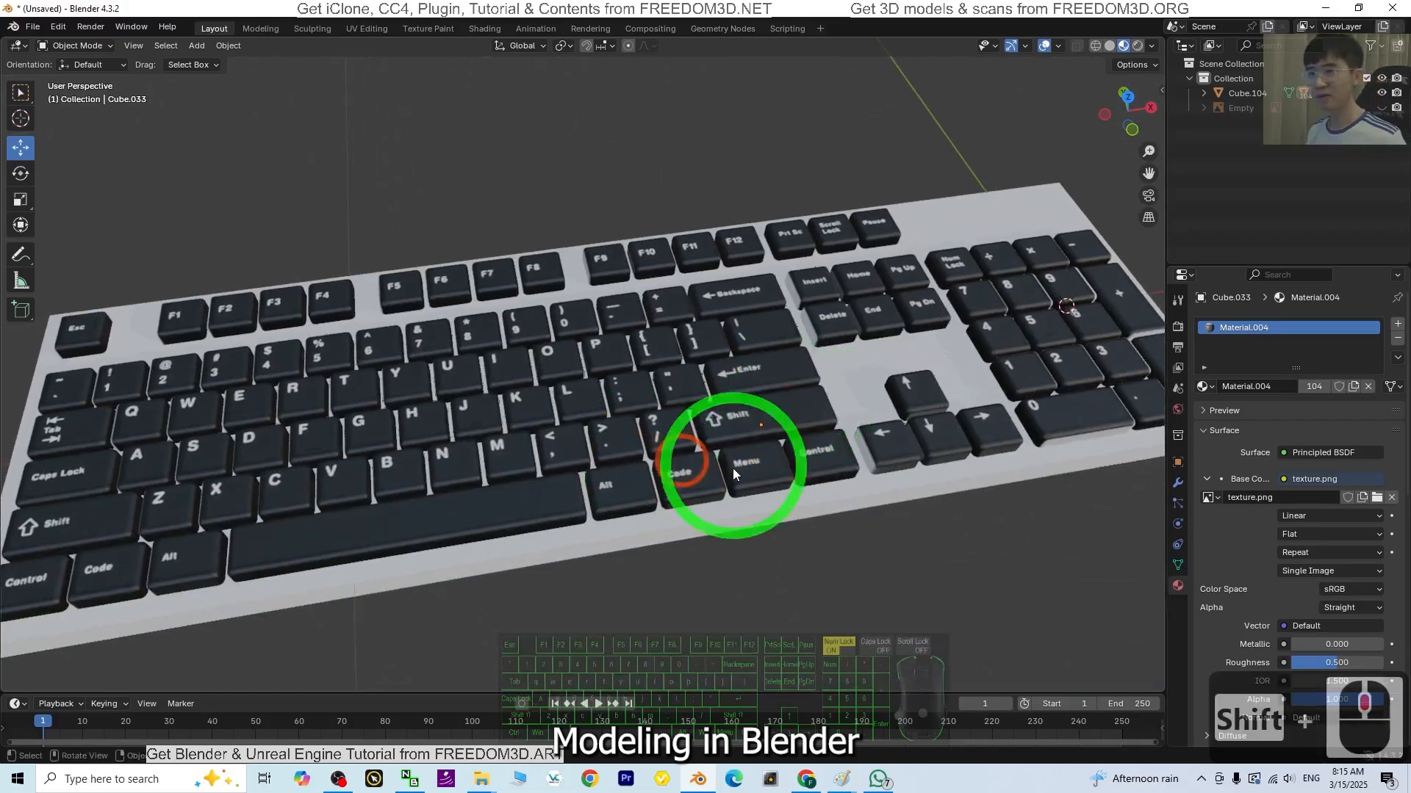
mouse_move(733, 469)
middle_mouse_down("shift")
mouse_move(762, 464)
mouse_move(746, 465)
middle_mouse_up("shift")
left_click(747, 466)
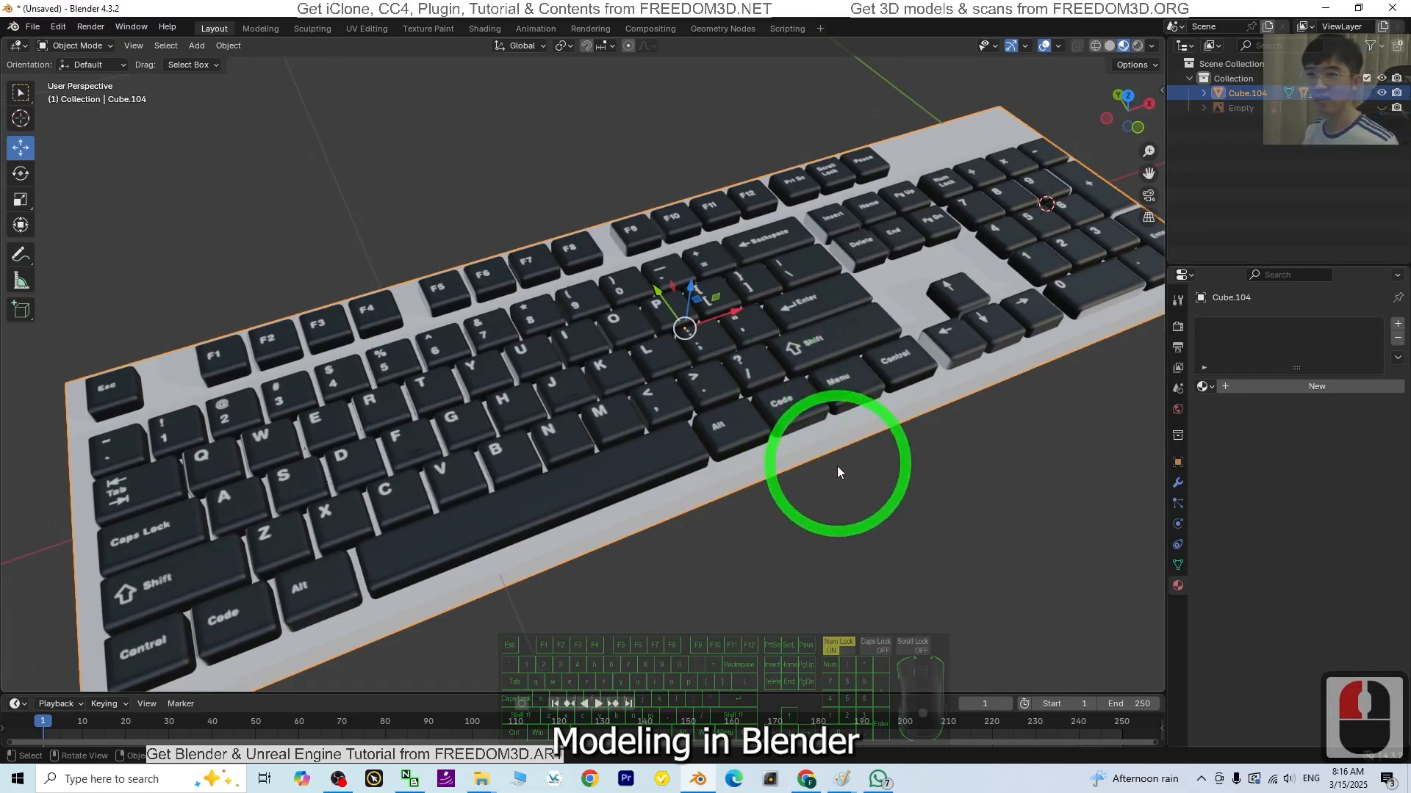
mouse_move(837, 471)
middle_mouse_down()
mouse_move(892, 443)
mouse_move(806, 459)
mouse_move(752, 450)
mouse_move(830, 474)
middle_mouse_up()
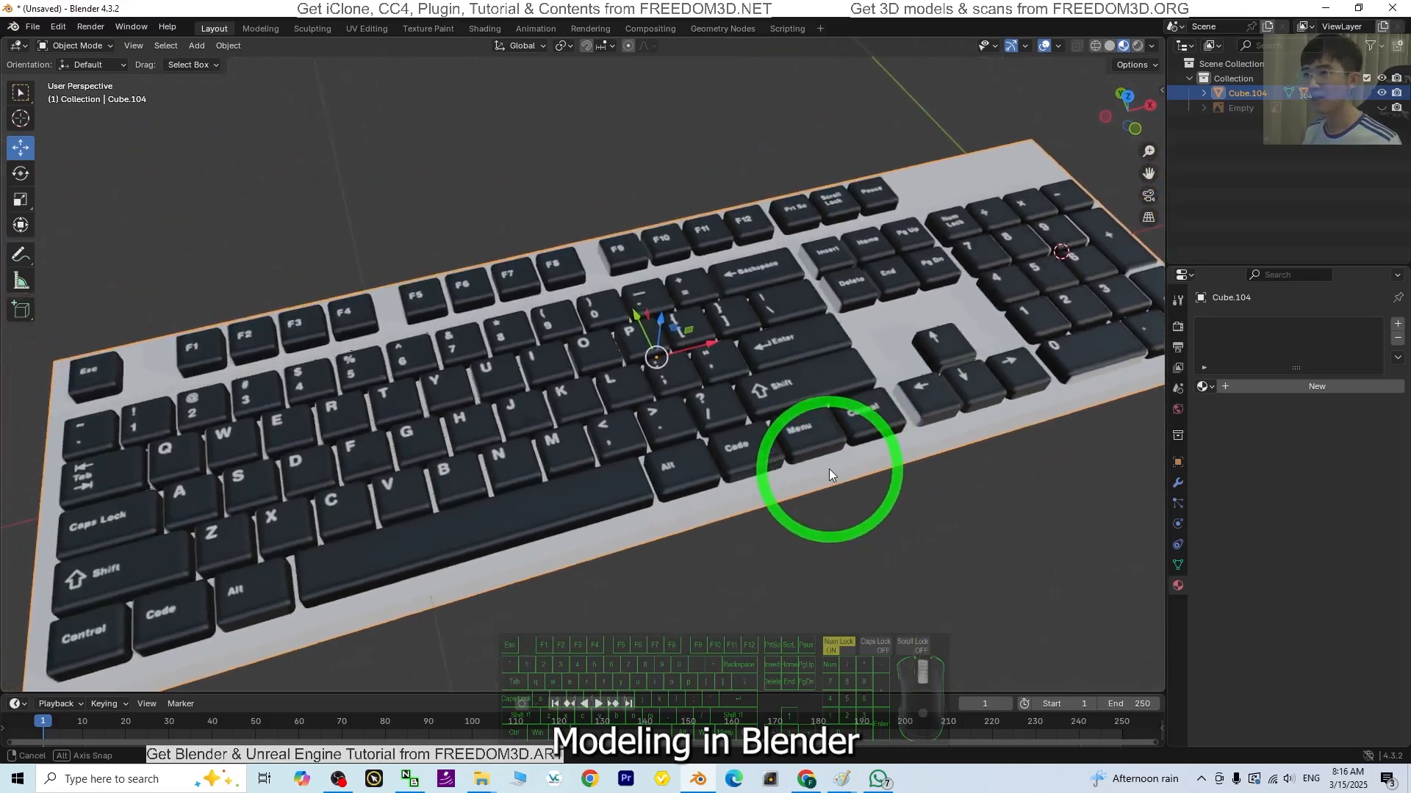
left_click(614, 393)
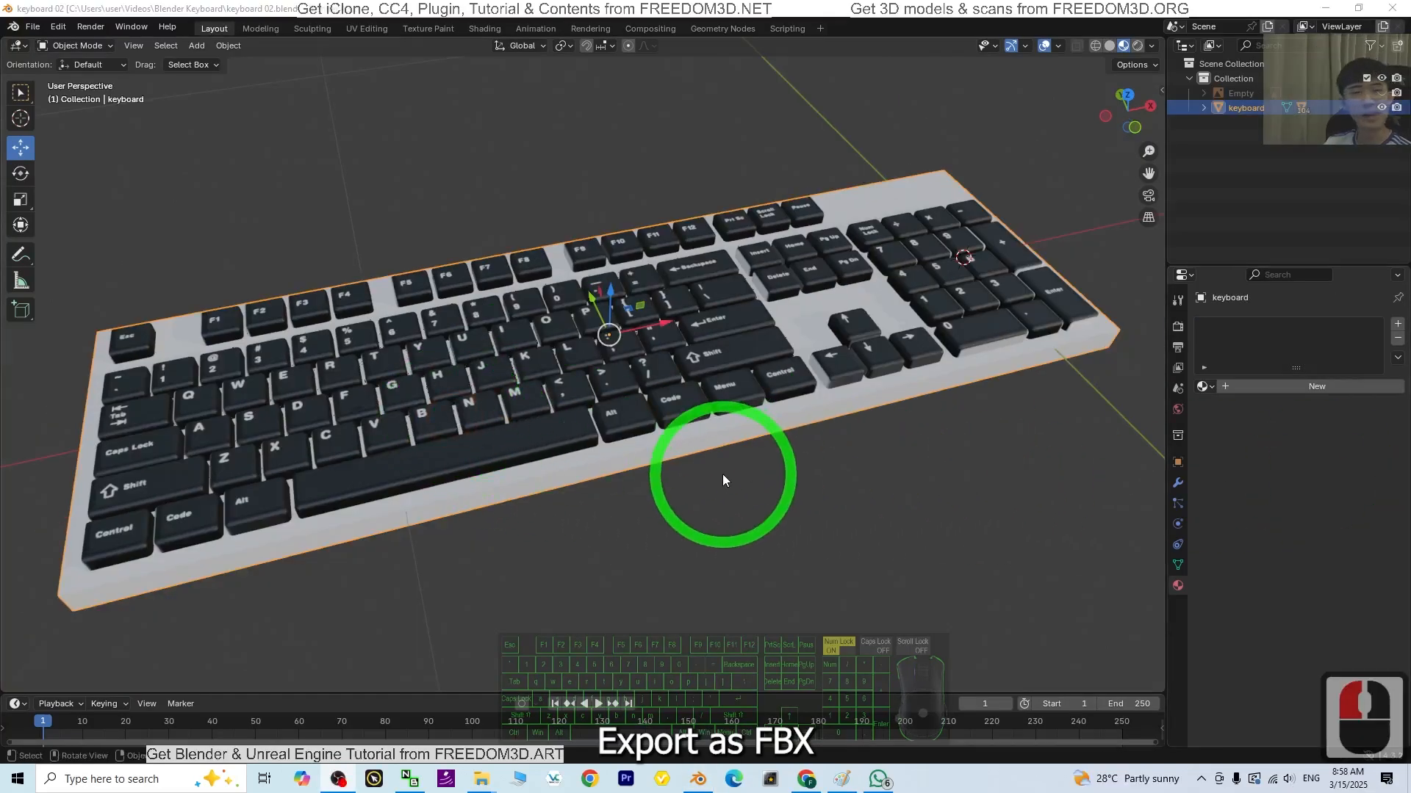
Step: Pack all external resources into the keyboard 02 blend file
middle_click_drag(723, 481, 801, 505)
left_click(33, 27)
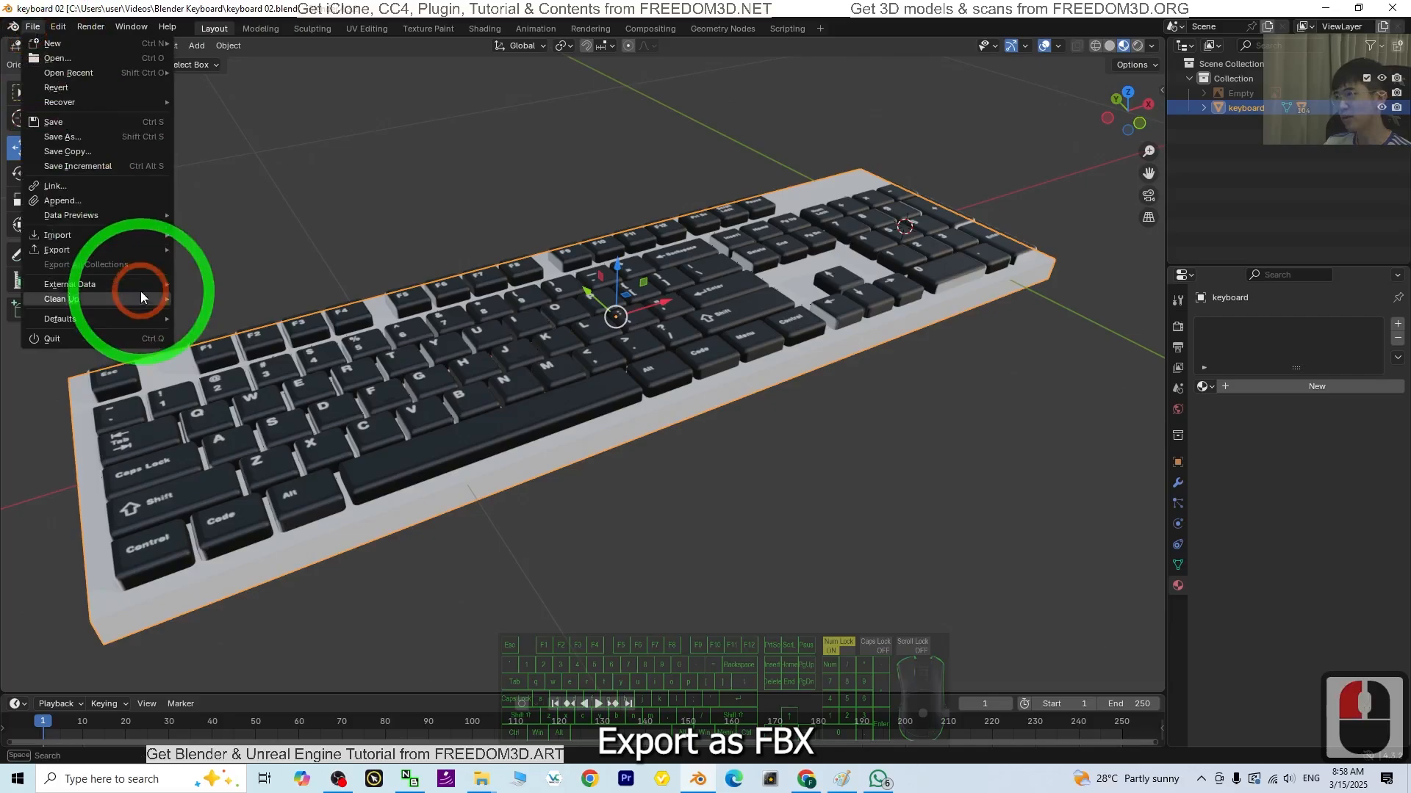
mouse_move(113, 285)
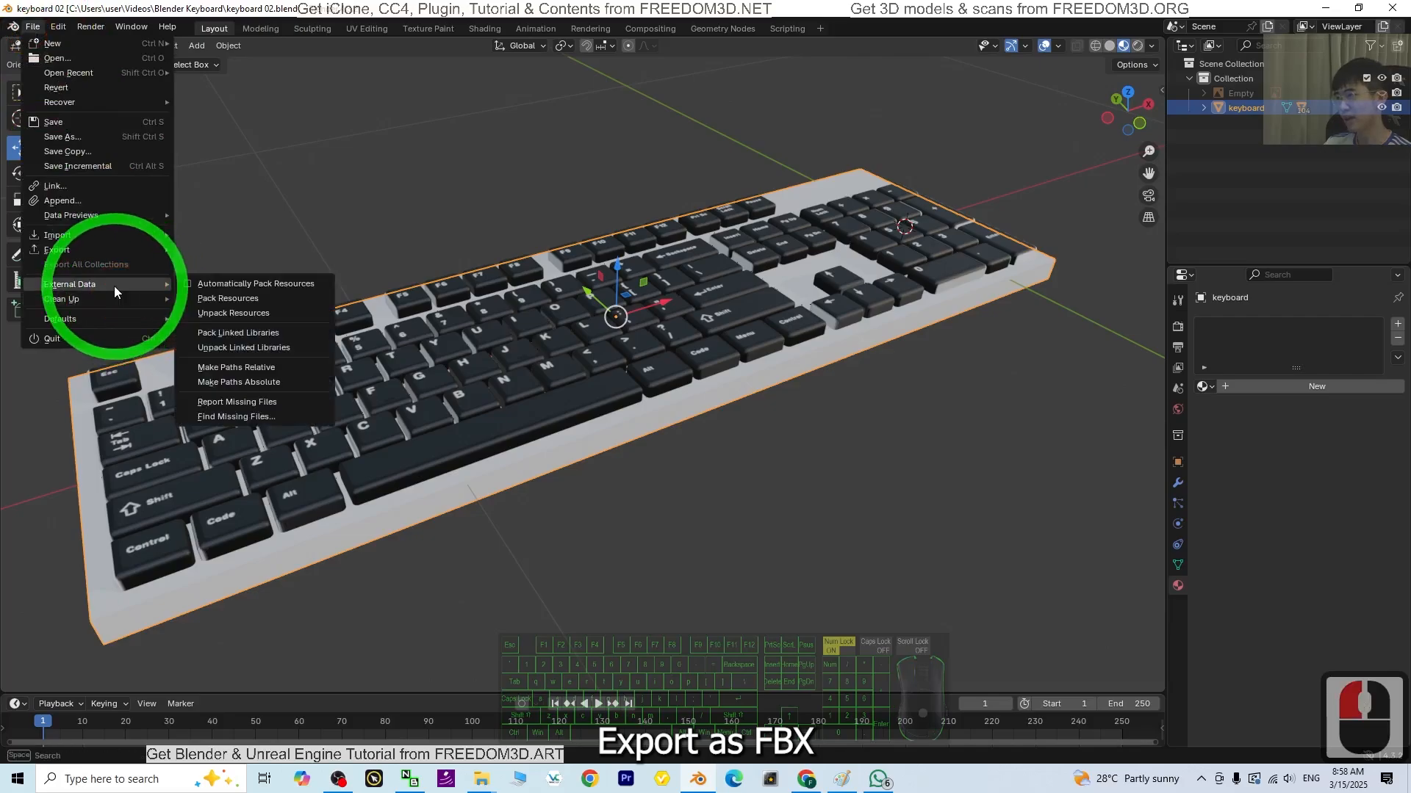
left_click(187, 284)
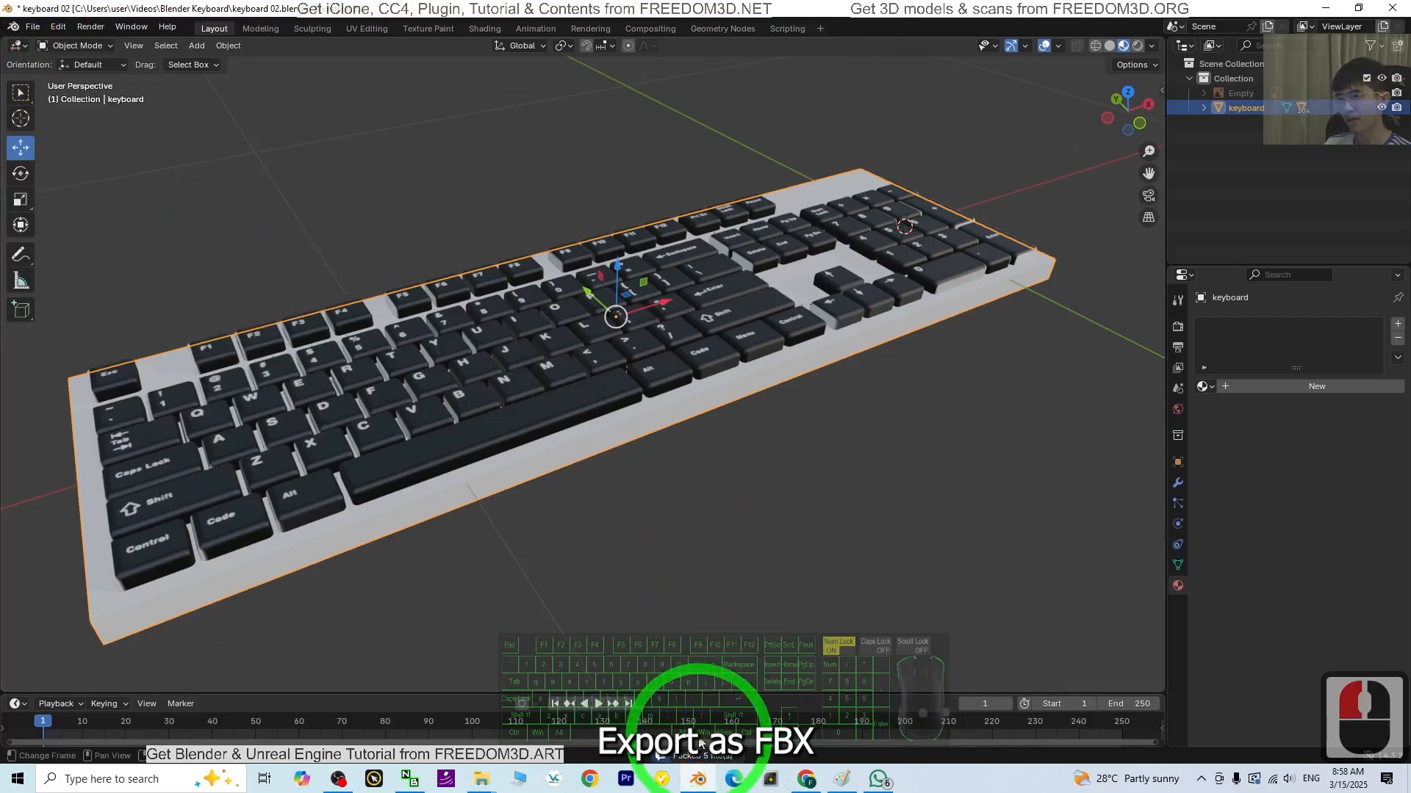
scroll(617, 535, "down", 2)
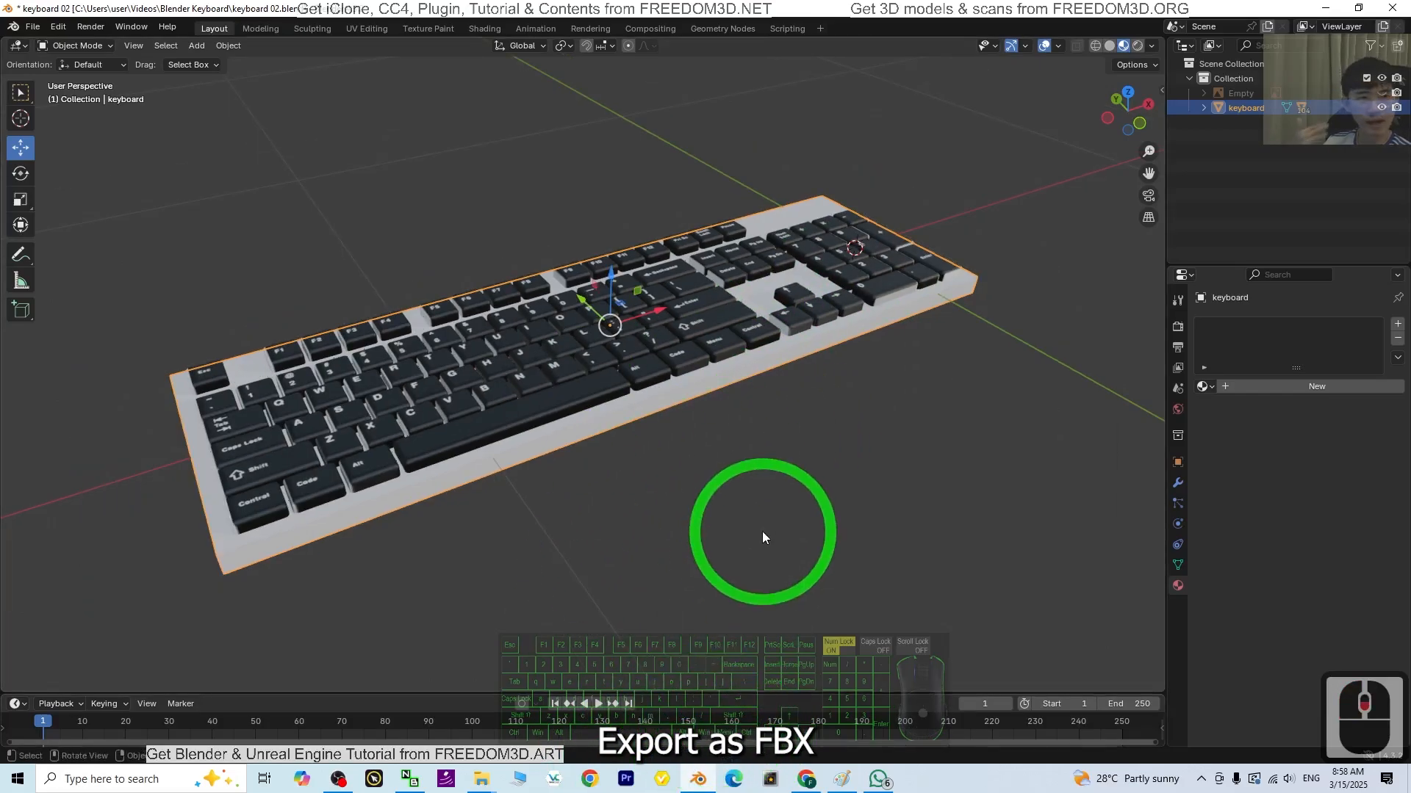
Step: Set up an FBX export of the keyboard with Path Mode set to Copy and textures embedded
double_click(133, 6)
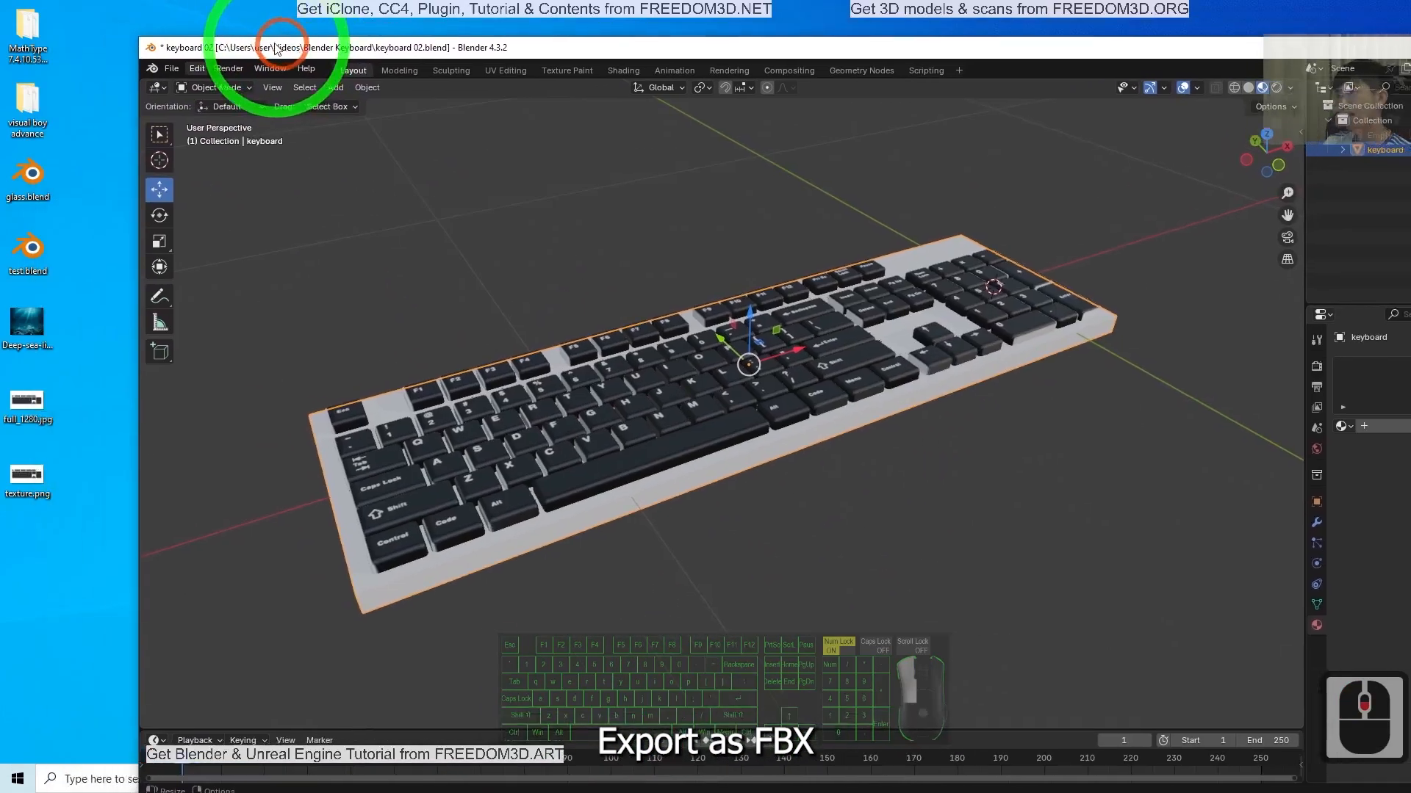
left_click(161, 67)
left_click(224, 288)
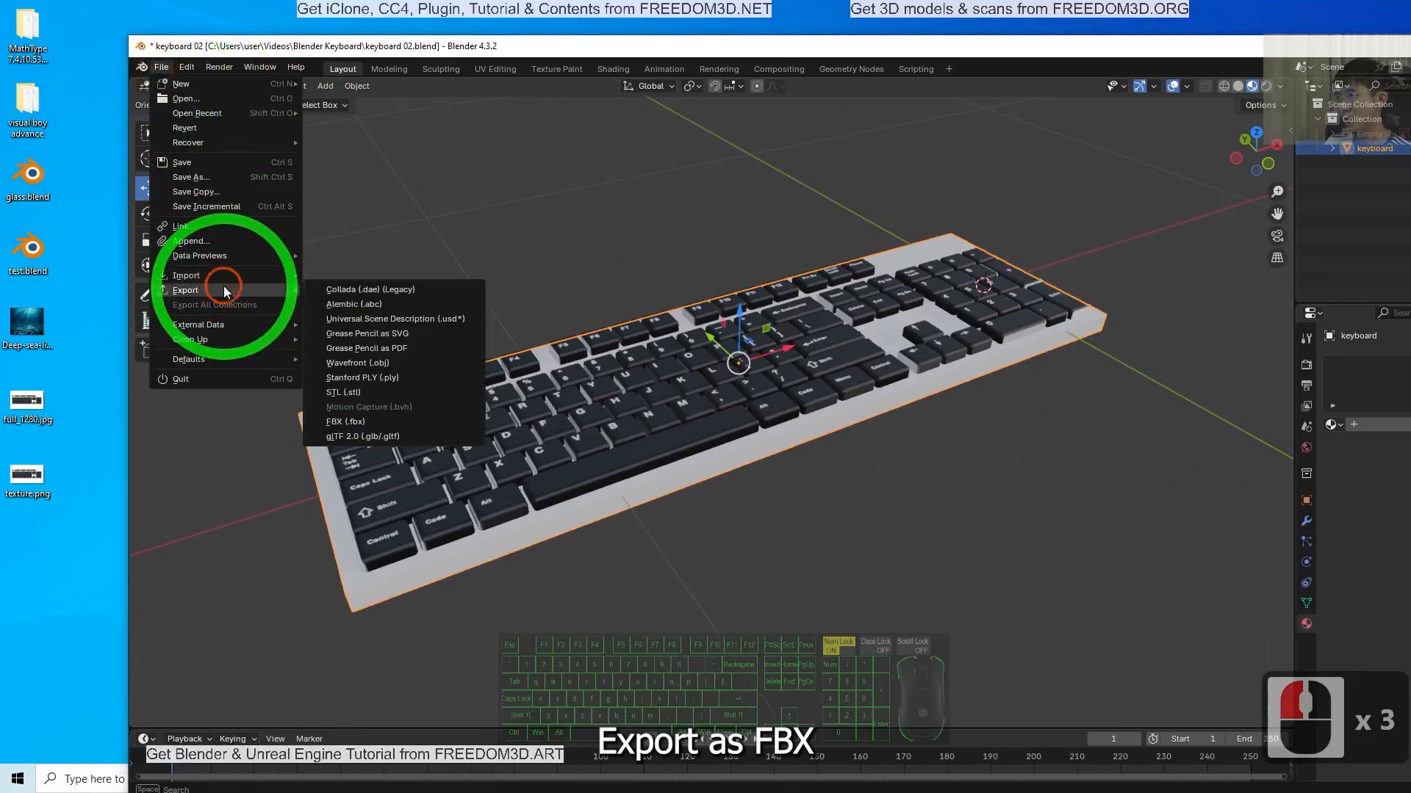
left_click(342, 424)
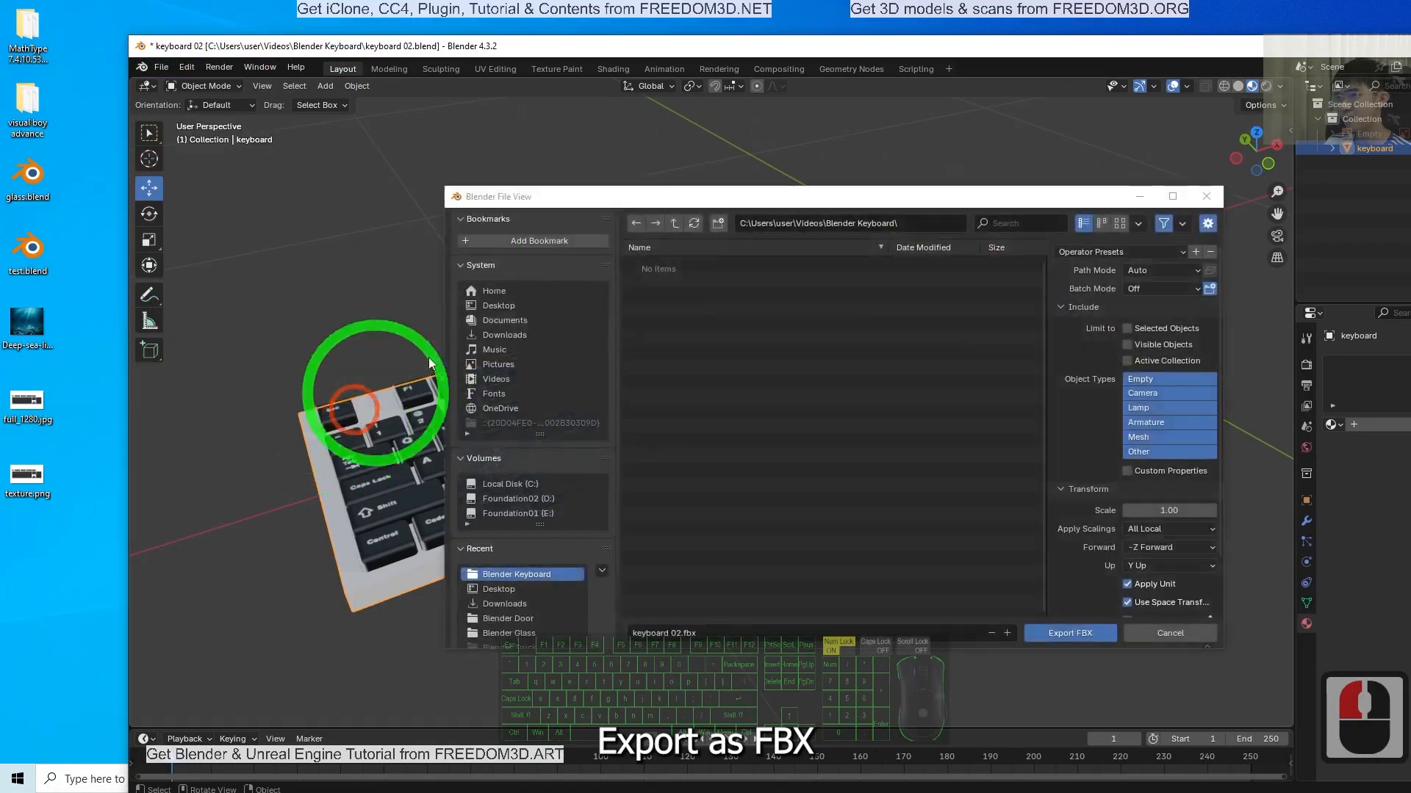
left_click_drag(772, 184, 520, 185)
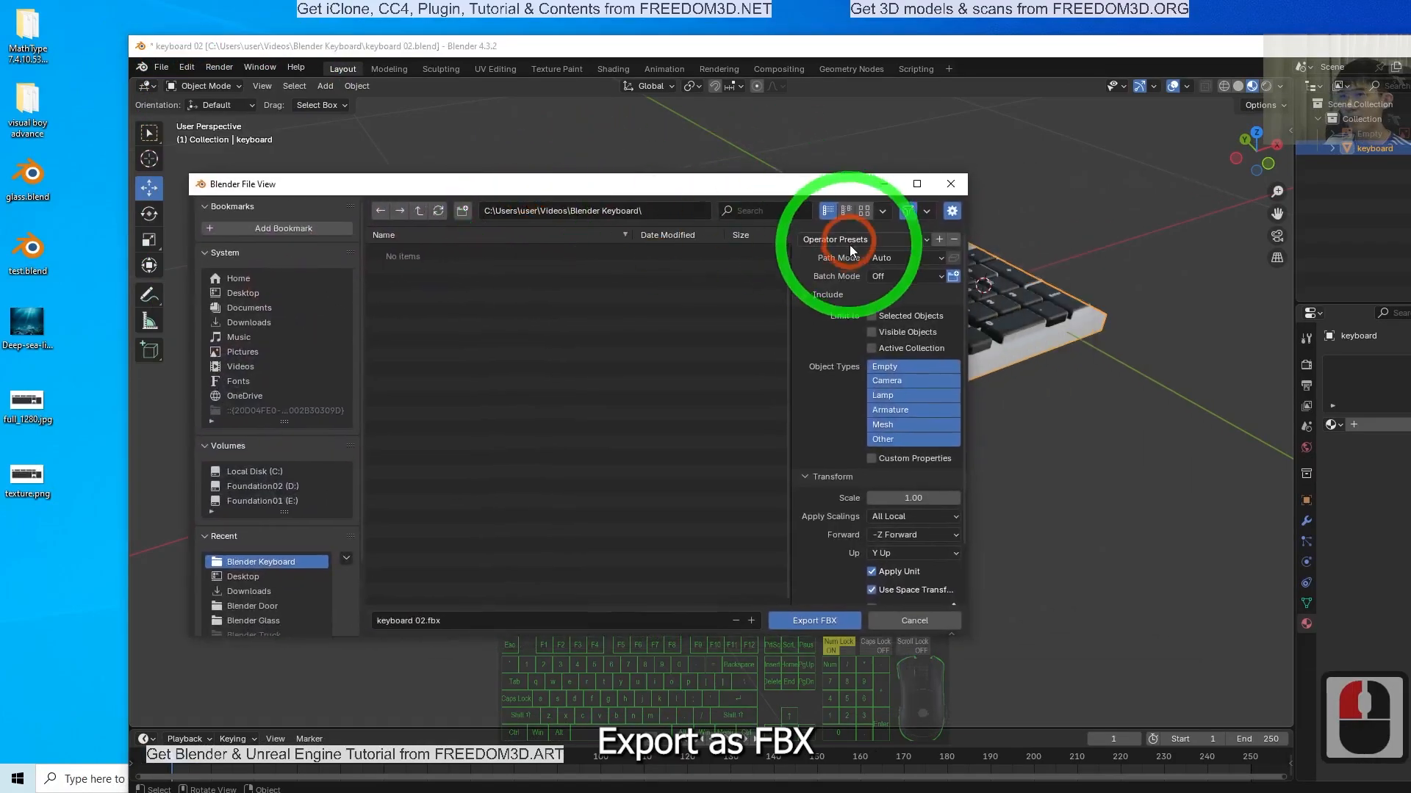
left_click(888, 259)
left_click(900, 345)
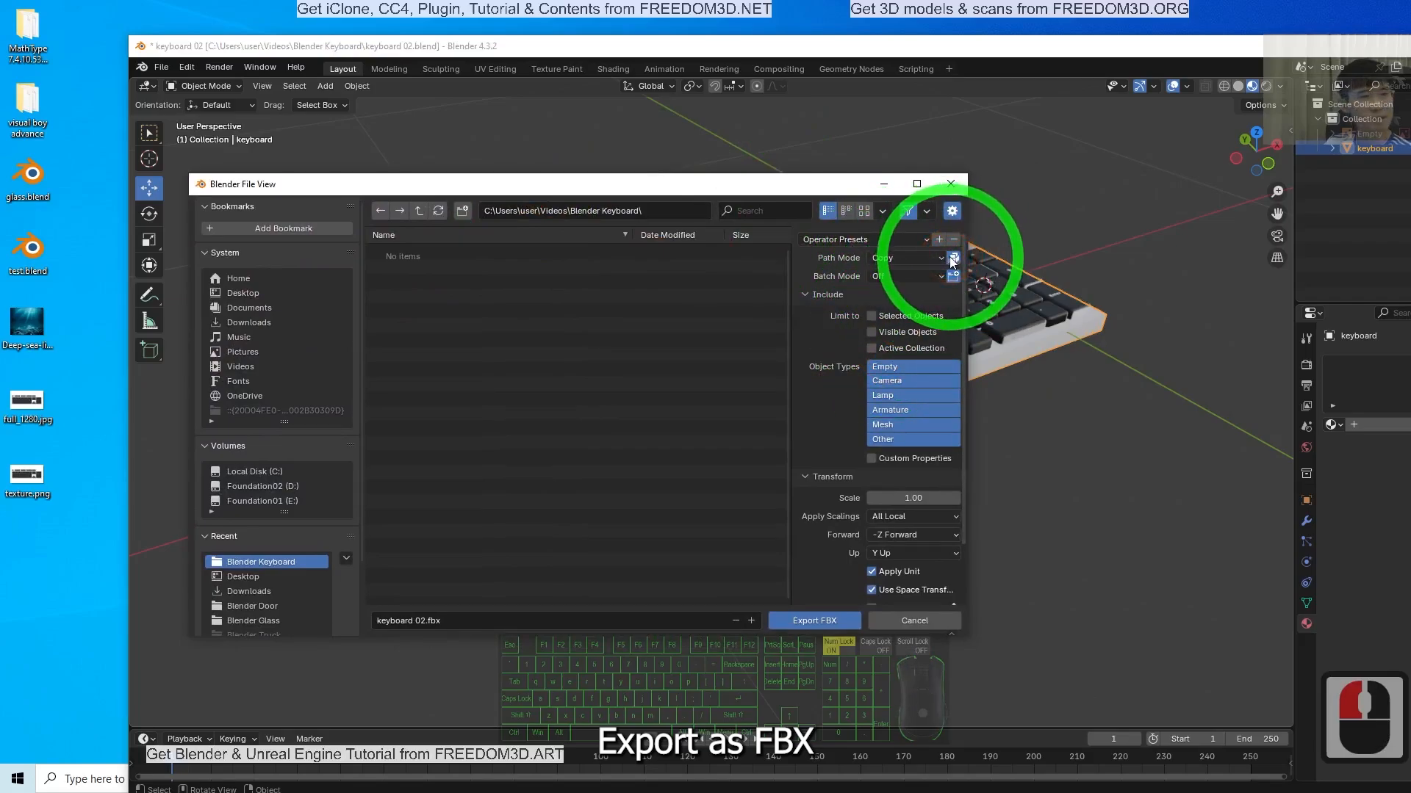
left_click(953, 259)
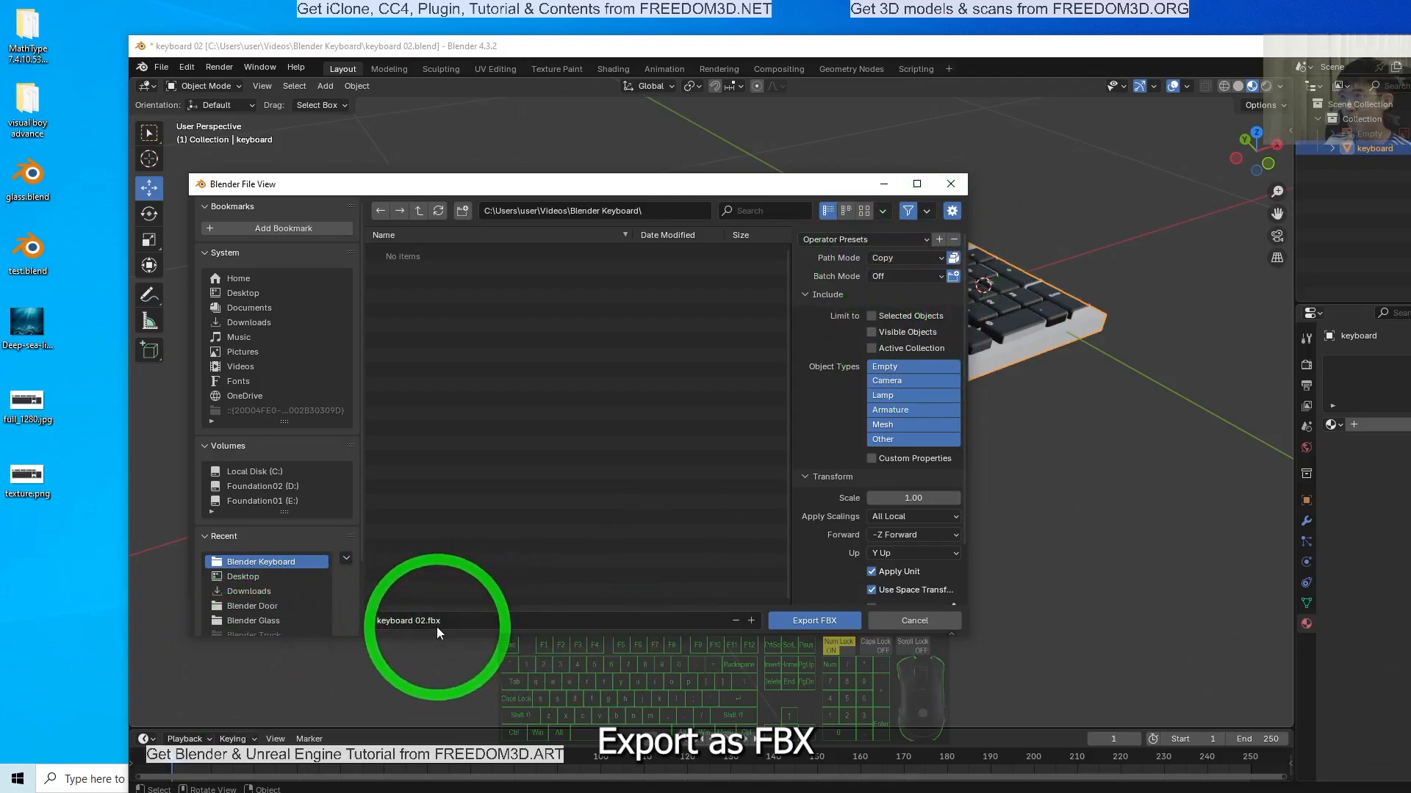
Step: Export the model to the Desktop folder as keyboard 02.fbx
left_click(240, 291)
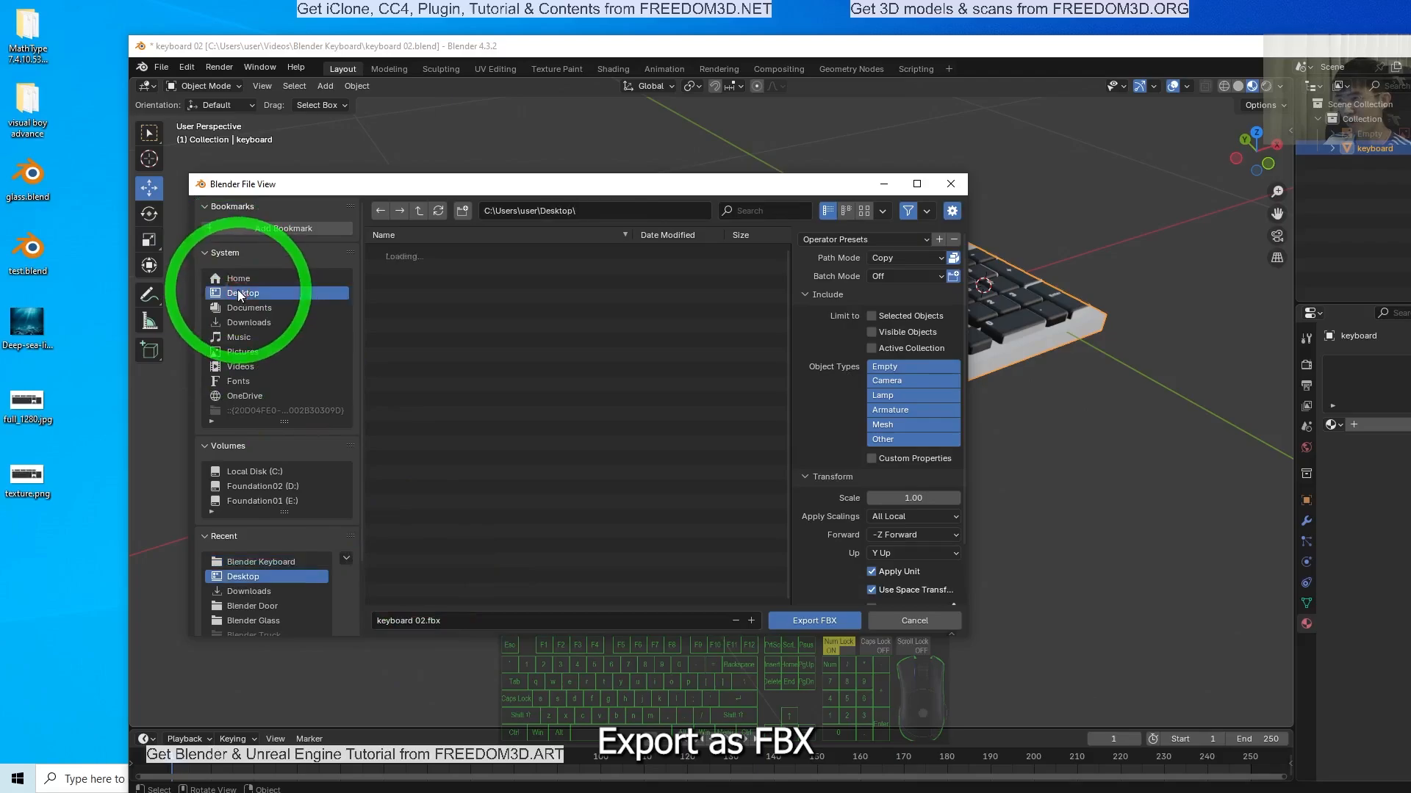
left_click(435, 669)
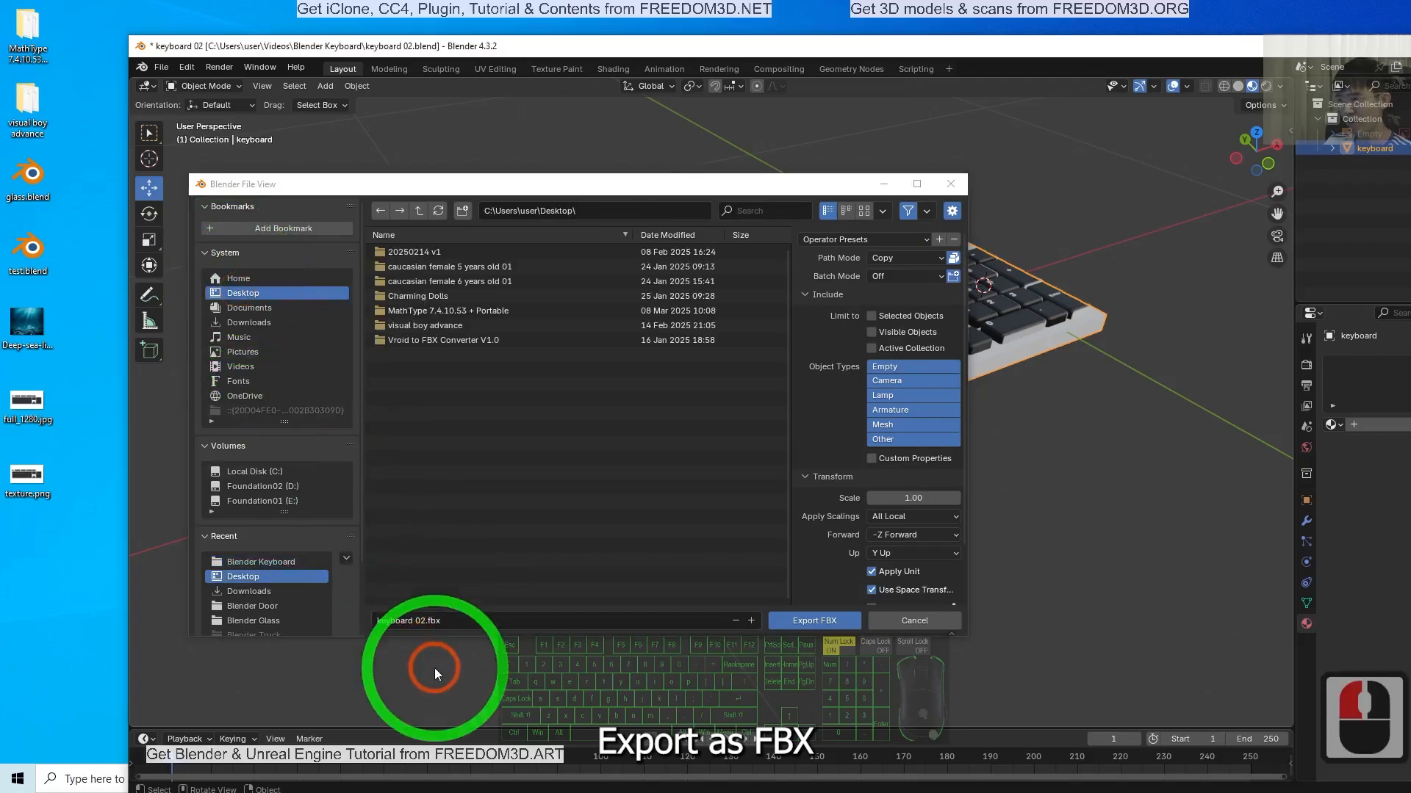
left_click(804, 623)
left_click(804, 622)
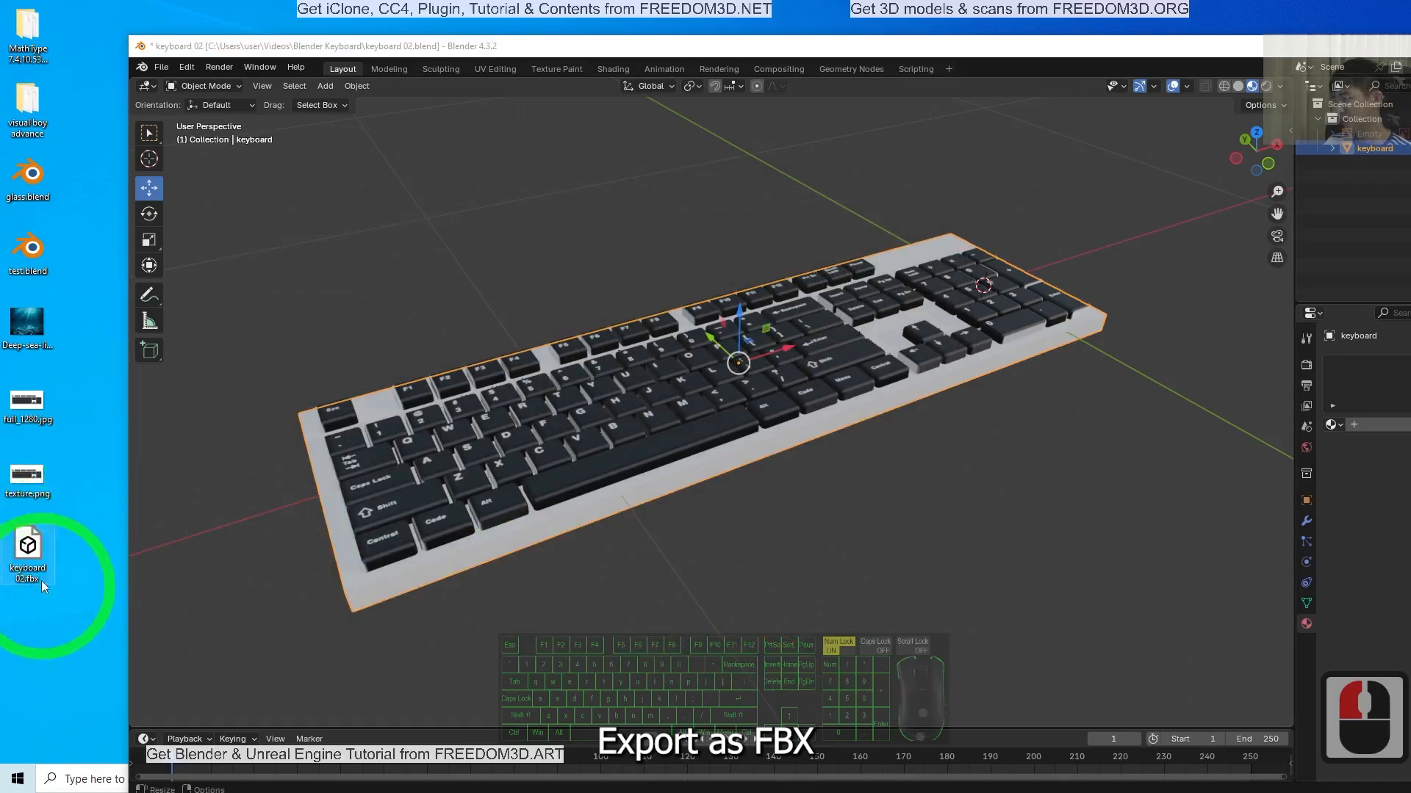
Step: Minimize Blender, switch to iClone 8 and apply the Standard workspace
left_click_drag(1136, 50, 1050, 0)
left_click(1326, 8)
left_click(43, 494)
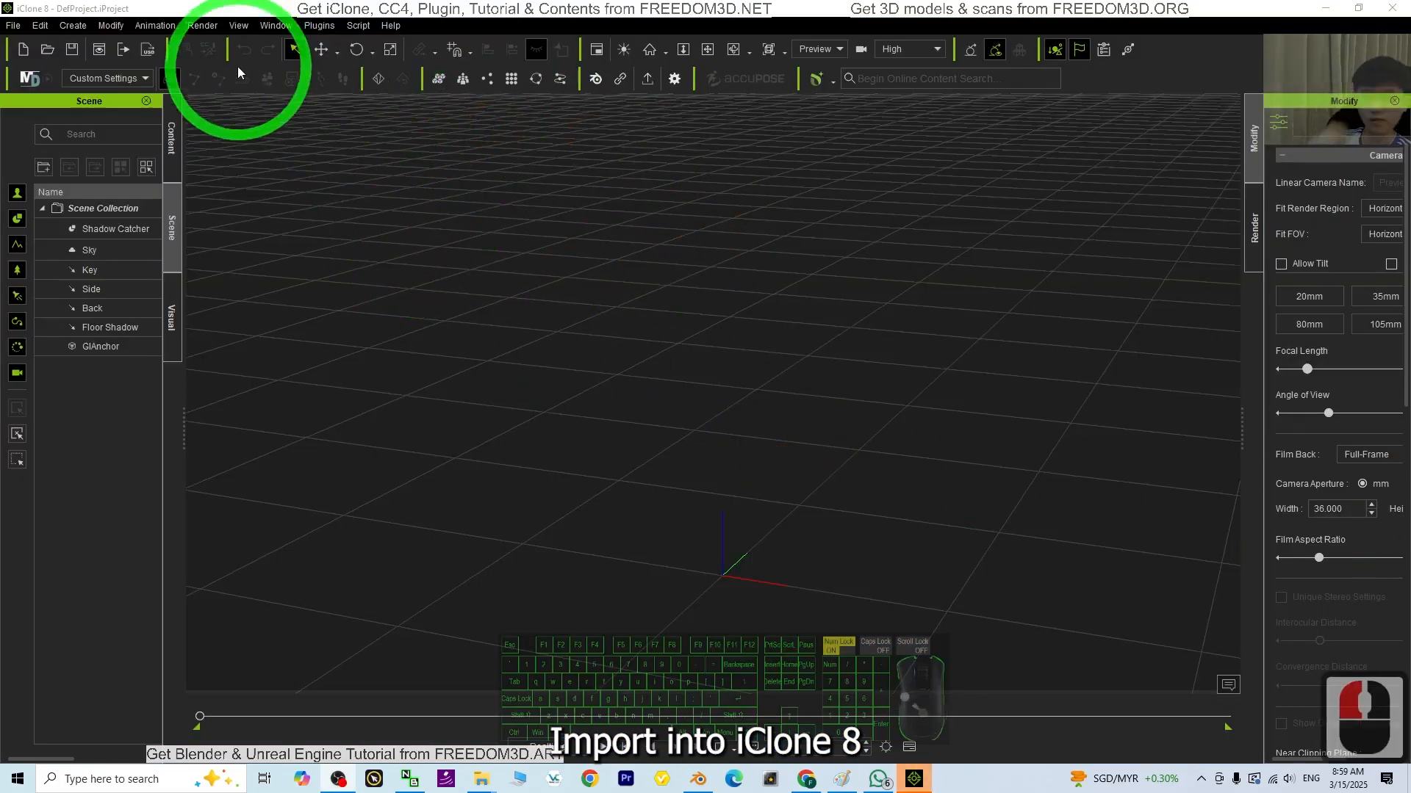
left_click(276, 25)
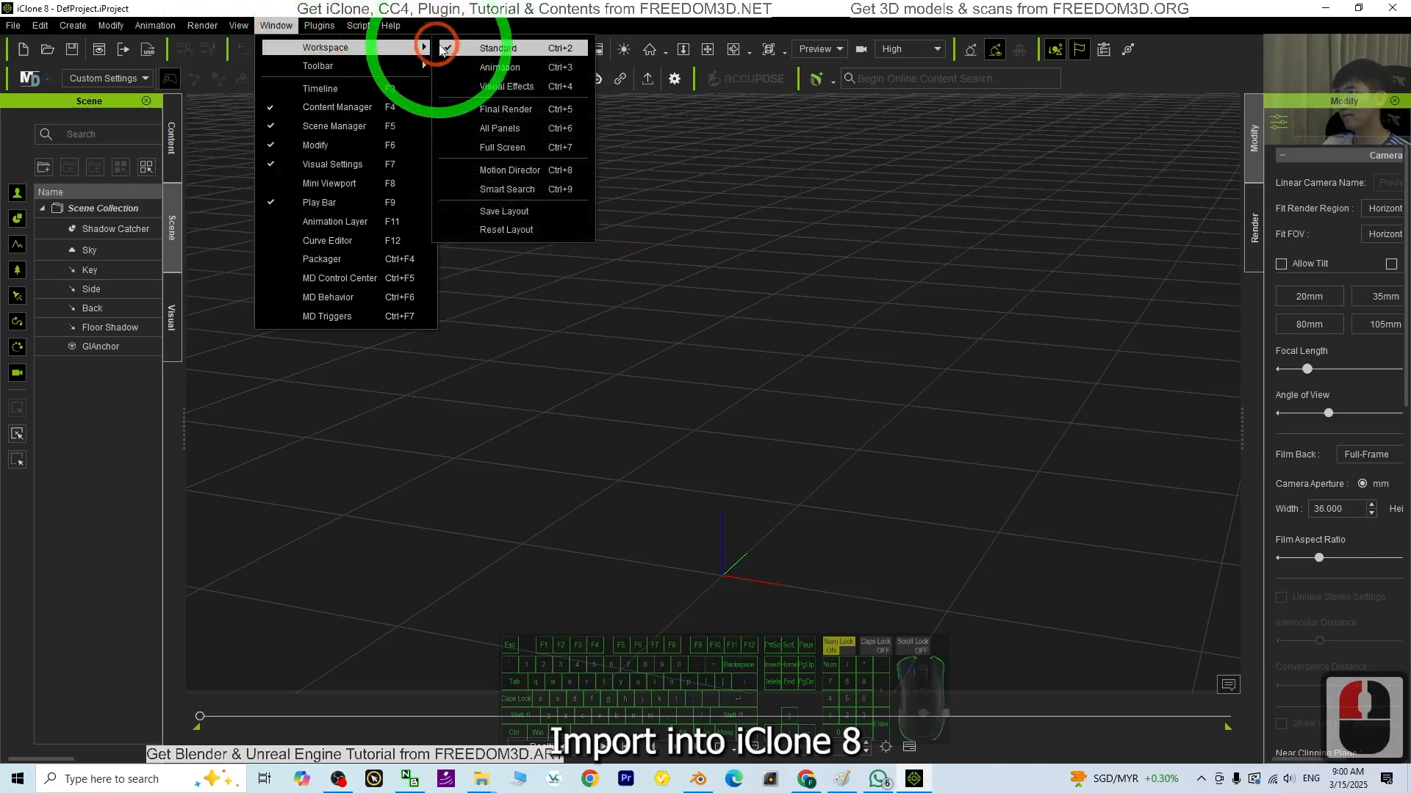
left_click(441, 49)
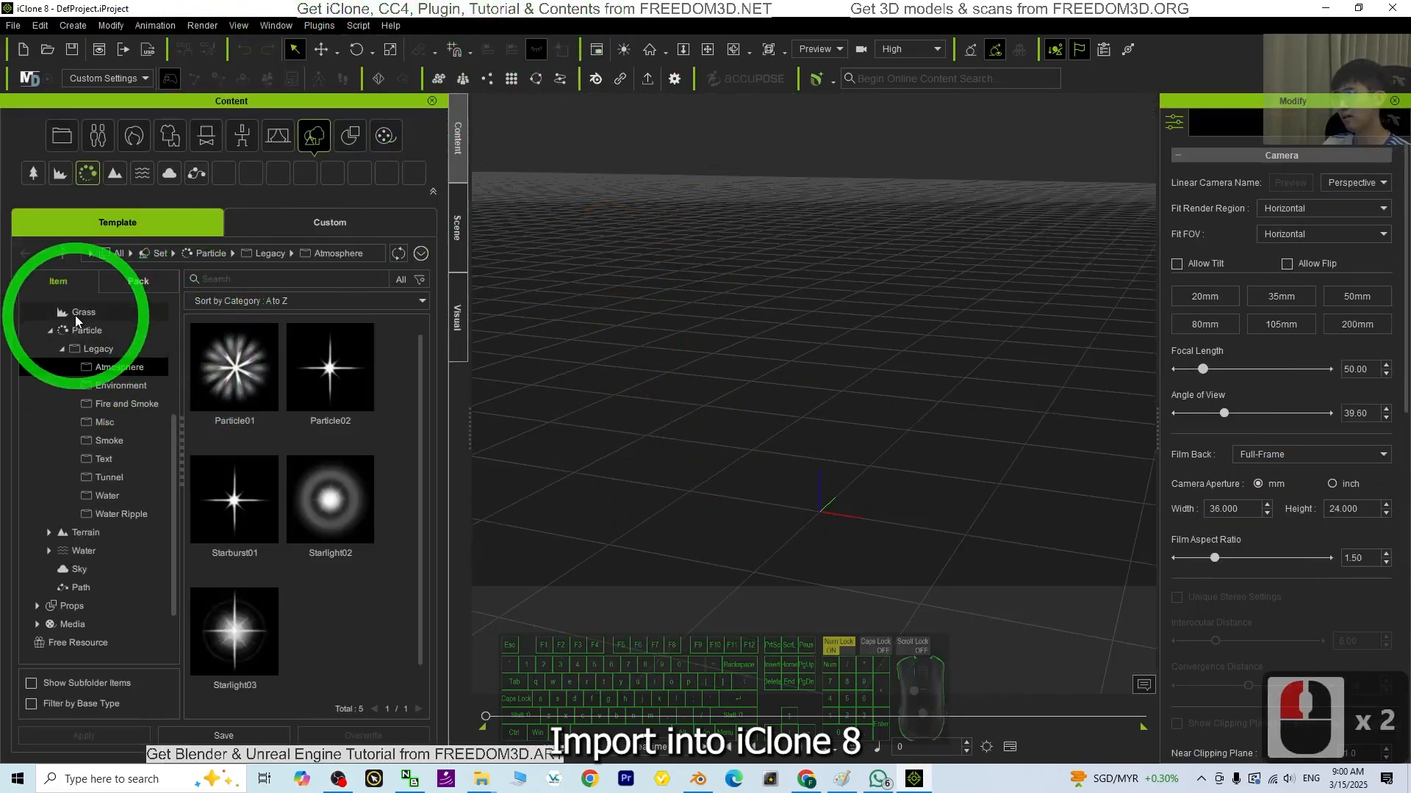
Step: Import keyboard 02.fbx from the desktop into the scene, breaking its meshes up into sub-props
scroll(76, 320, "up", 15)
left_click(53, 308)
left_click(850, 501)
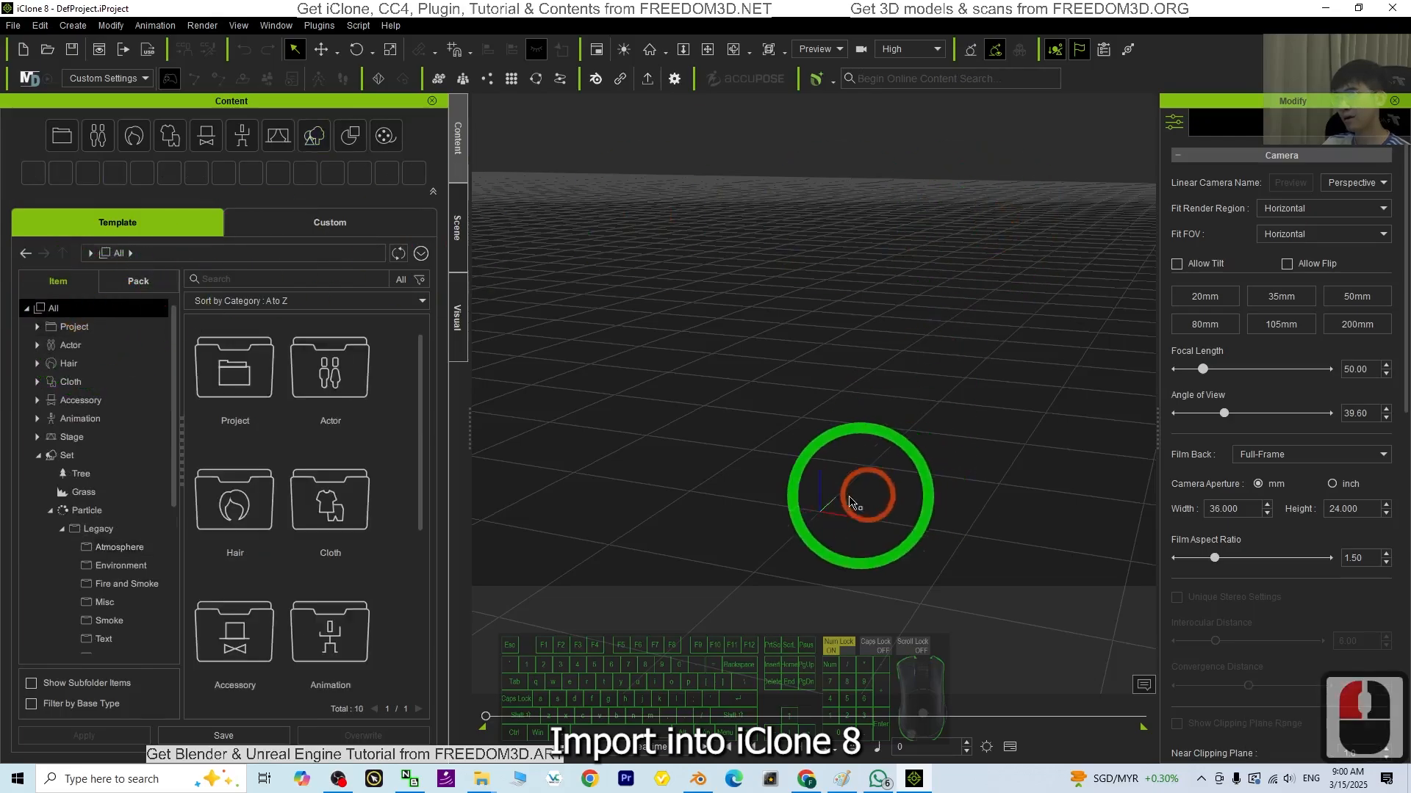
left_click_drag(552, 10, 648, 45)
left_click_drag(29, 549, 892, 574)
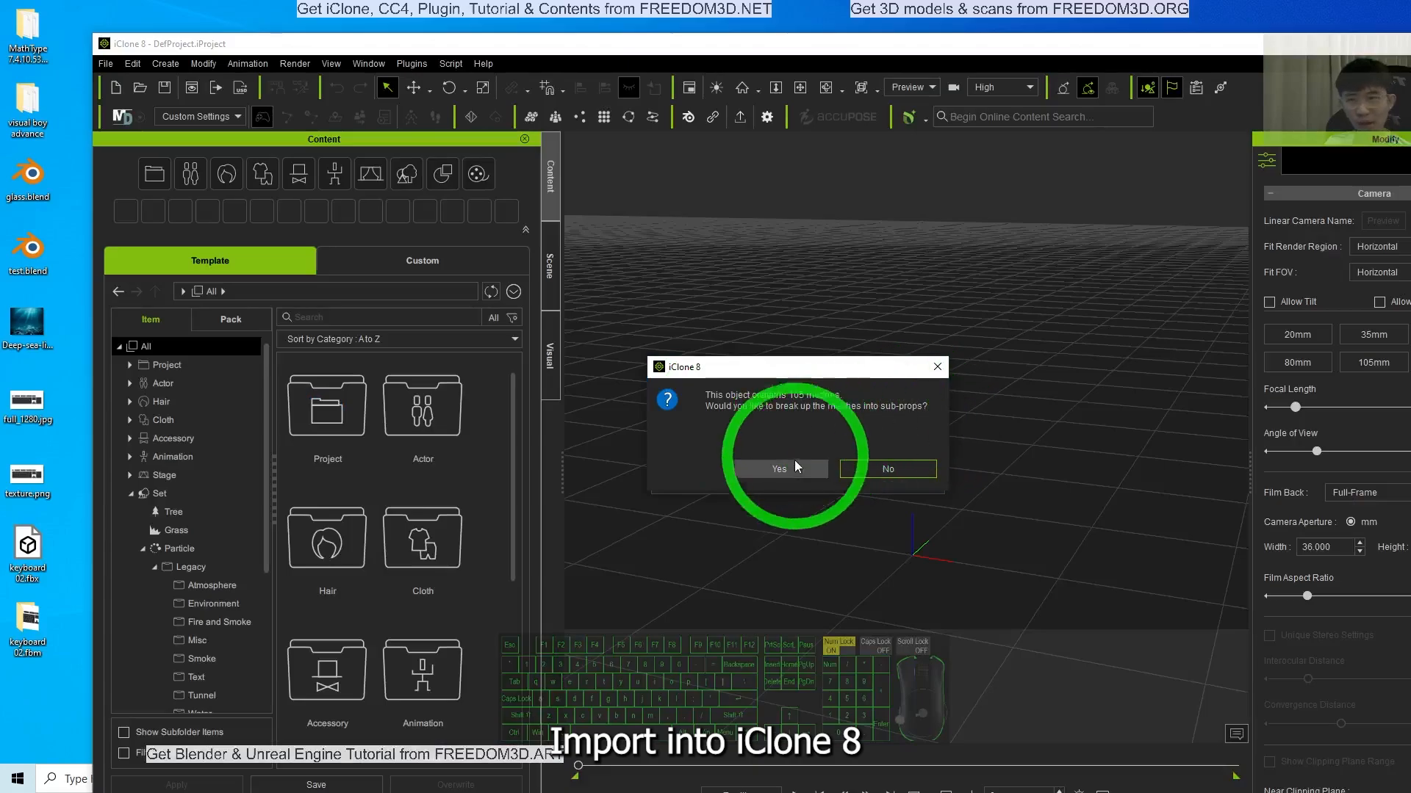
left_click(782, 473)
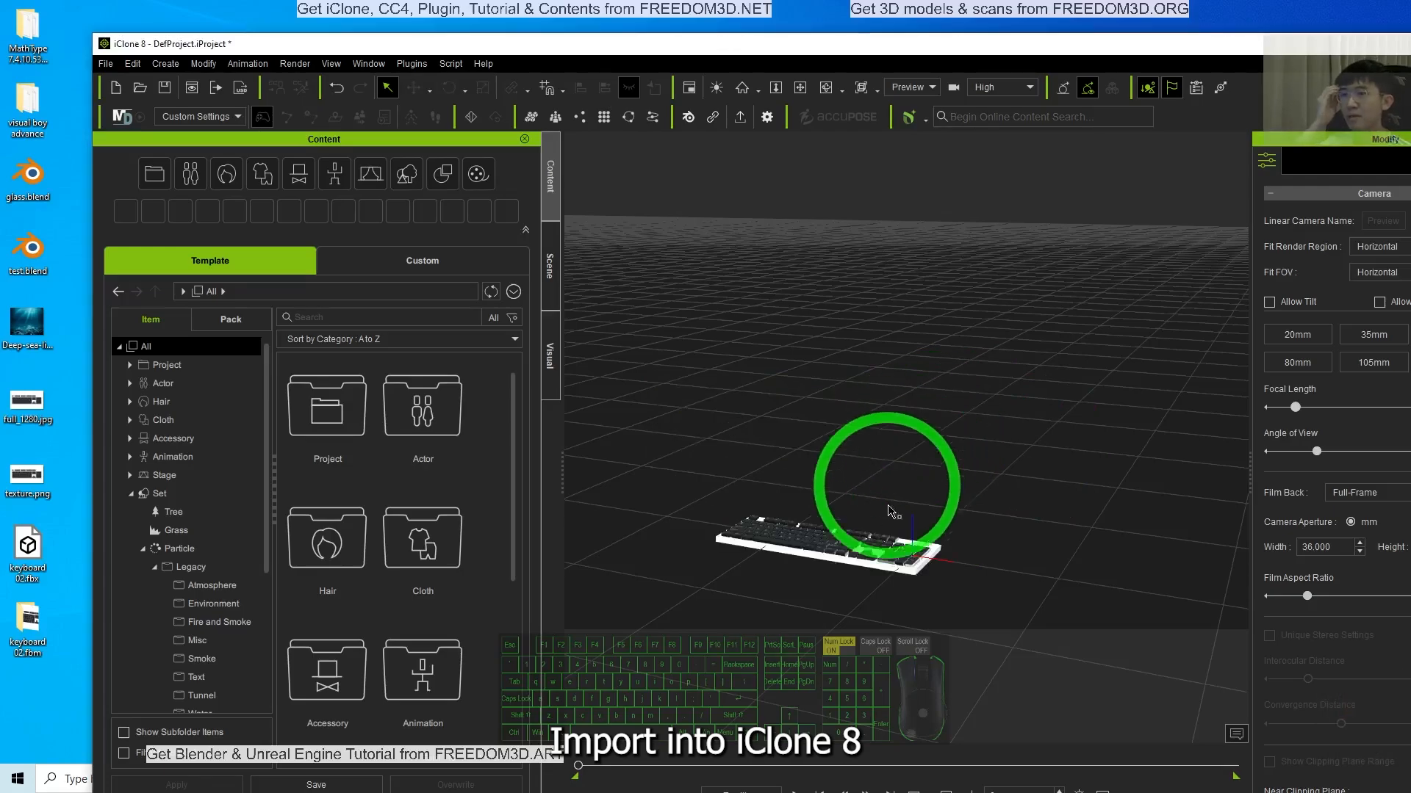
double_click(1014, 49)
Step: Examine the imported keyboard and its keycap textures from several angles and distances
scroll(825, 488, "up", 15)
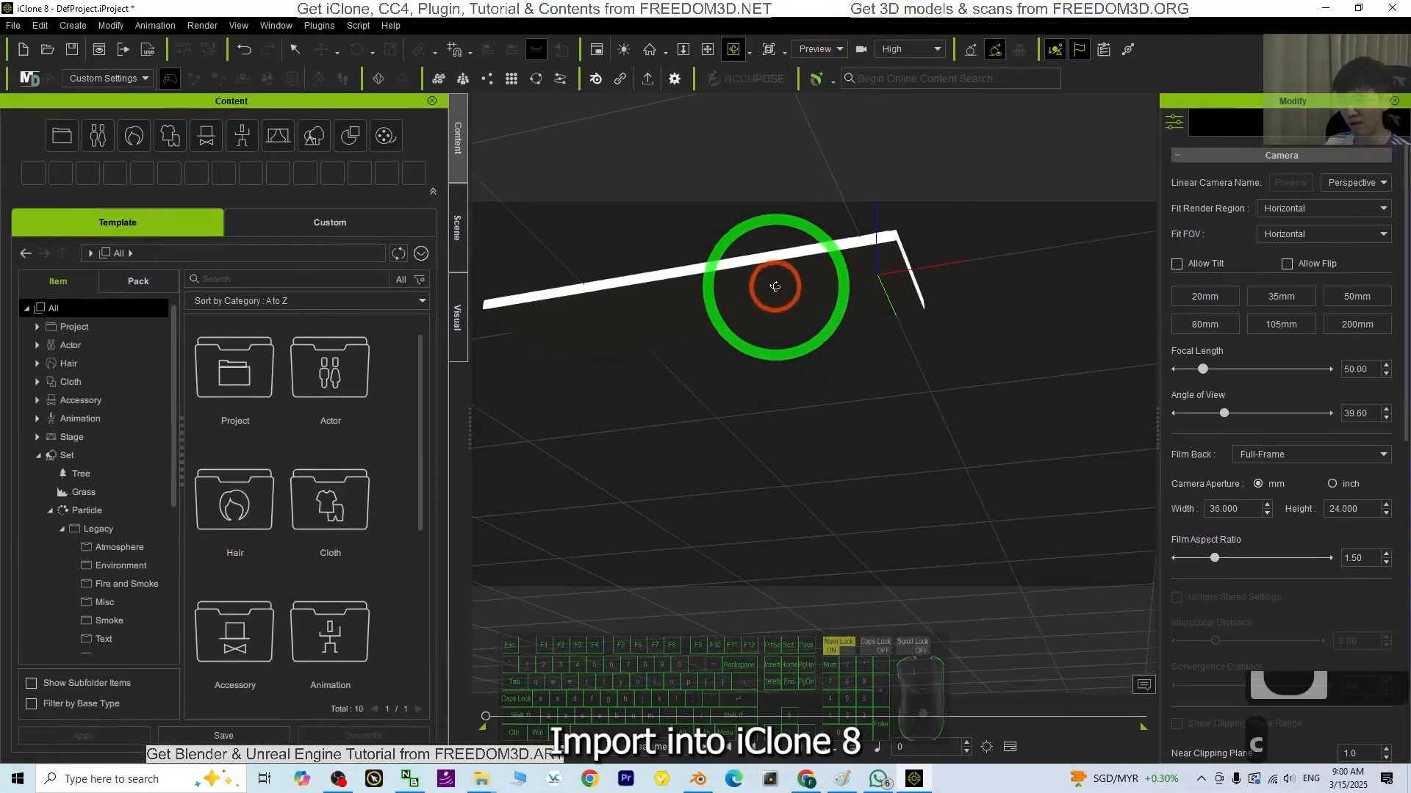
scroll(775, 286, "down", 10)
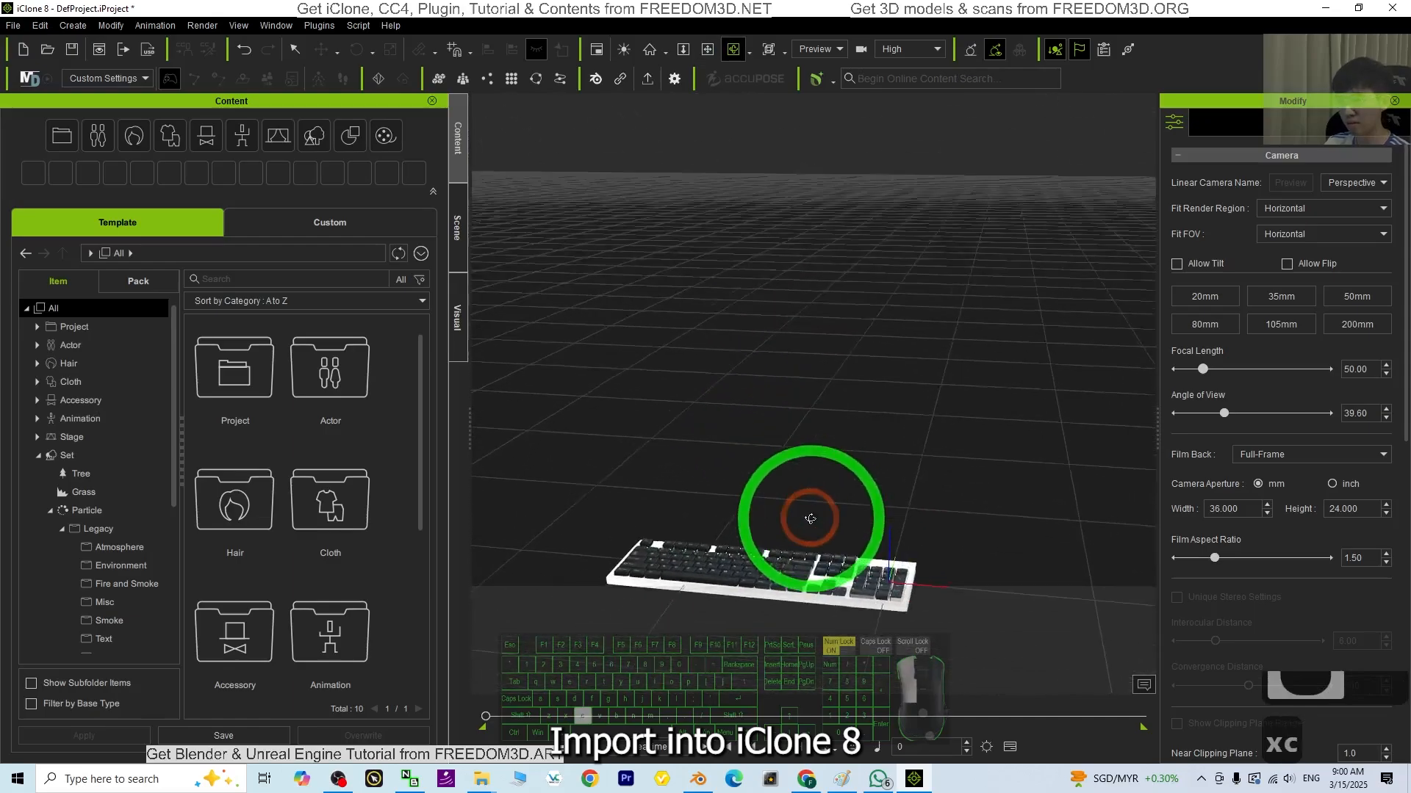
right_click_drag(811, 518, 879, 460)
left_click(814, 604)
scroll(825, 593, "down", 3)
scroll(727, 465, "up", 9)
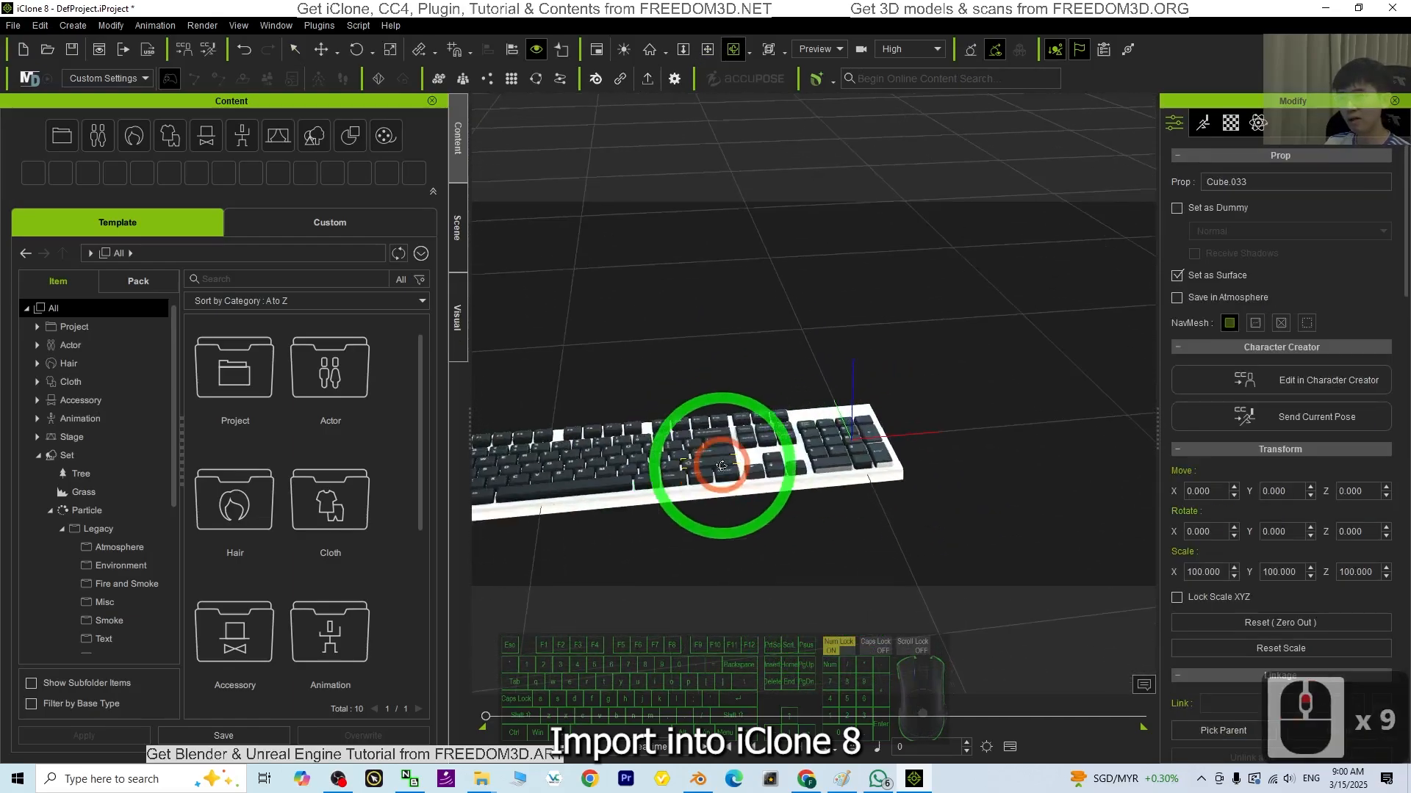
scroll(722, 495, "up", 5)
scroll(718, 497, "down", 5)
key("x")
left_click_drag(696, 504, 801, 496)
Step: Select the whole imported keyboard through its RootNode in the scene list
left_click(453, 235)
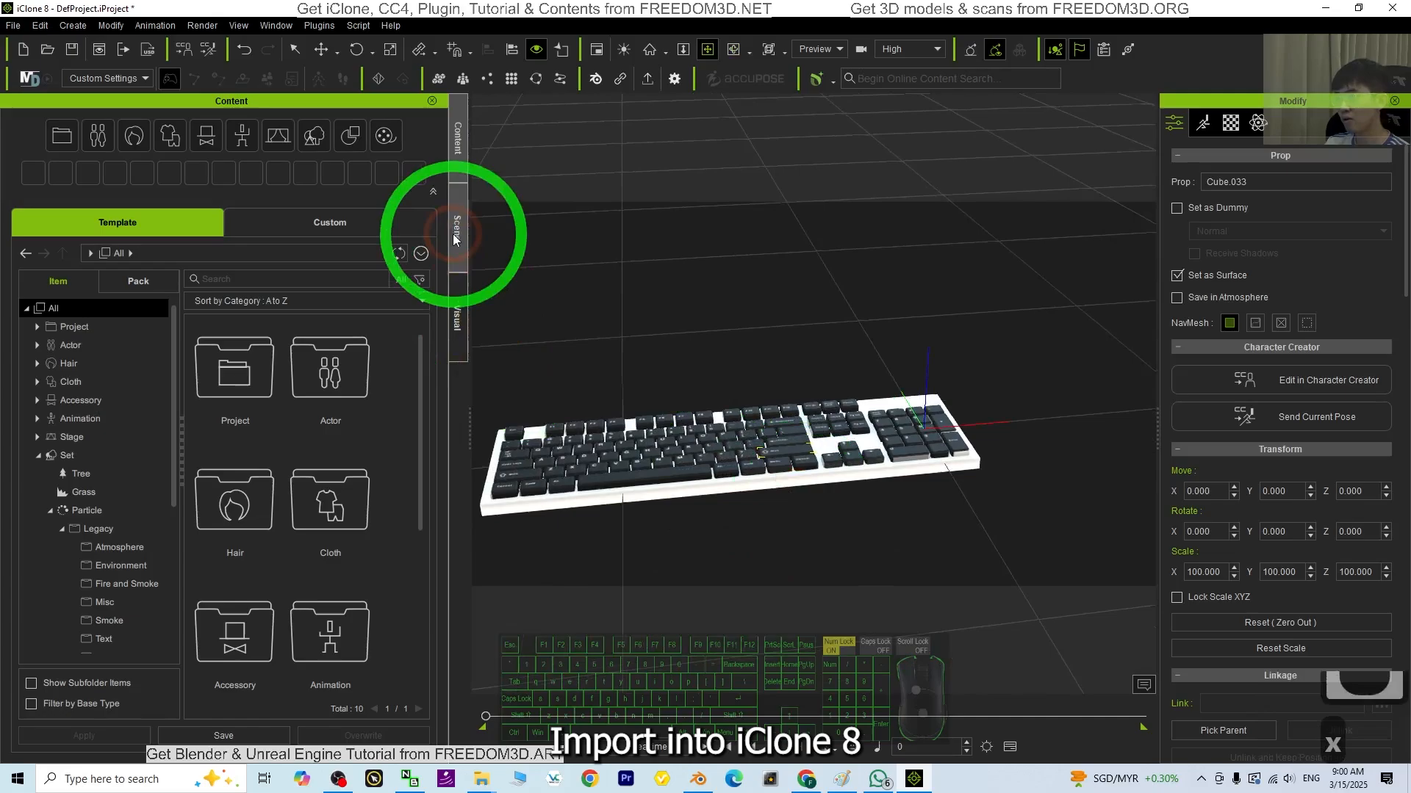
scroll(227, 566, "up", 9)
left_click(89, 369)
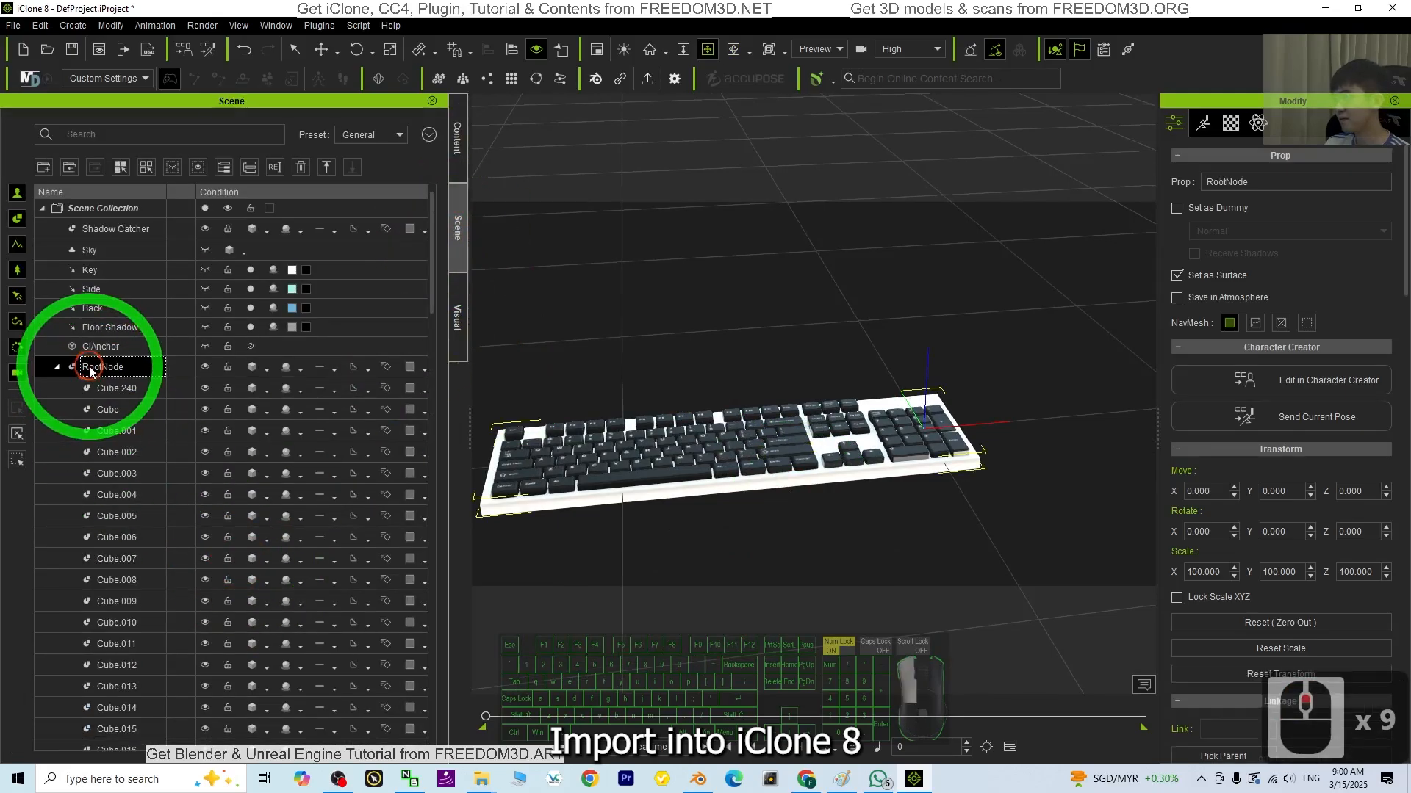
scroll(721, 515, "down", 3)
Step: Try rotating the whole keyboard about its original pivot and undo the rotation
key("e")
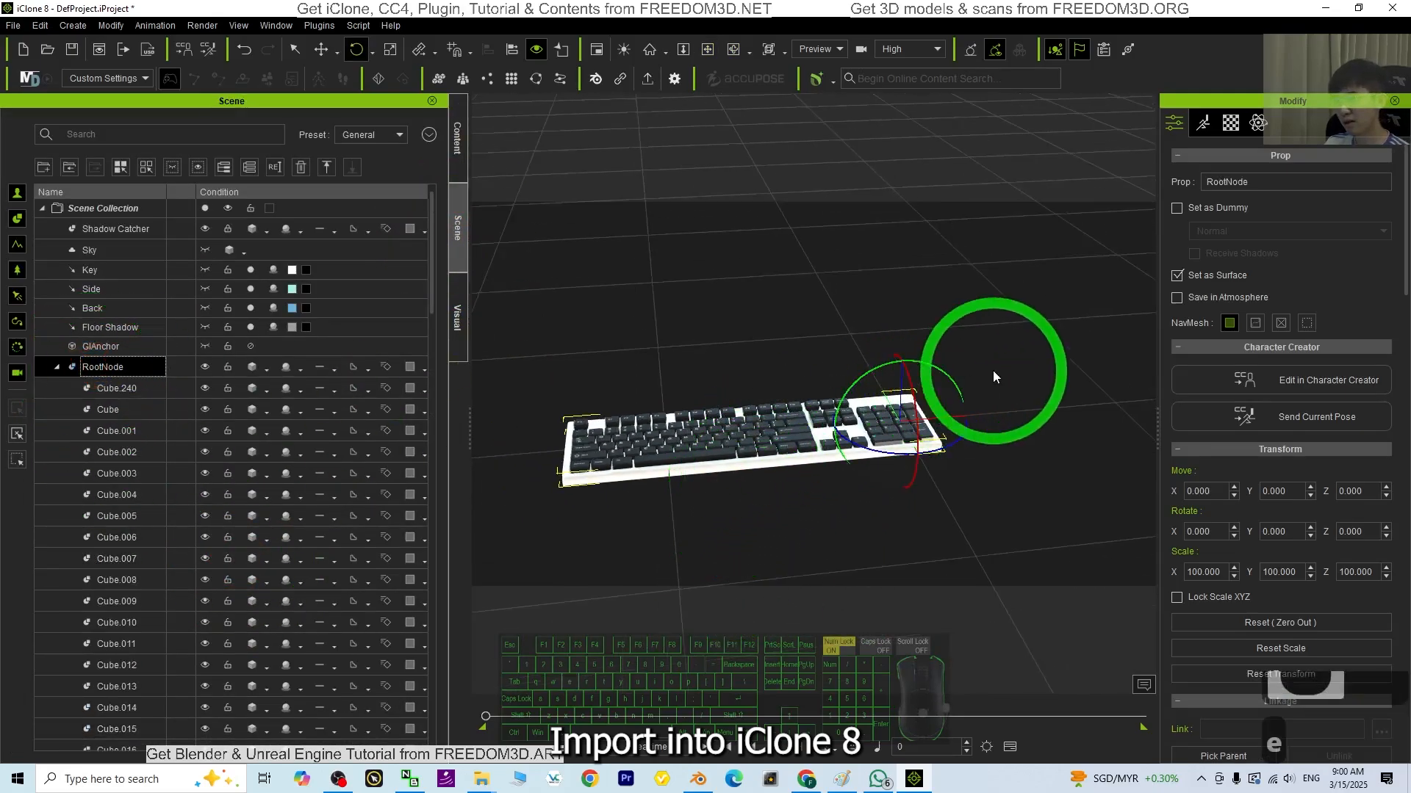
left_click_drag(948, 374, 830, 457)
key("ctrl+z")
Step: Set the RootNode's pivot to the centre point, with the pivot quick set at Middle
scroll(1314, 570, "down", 15)
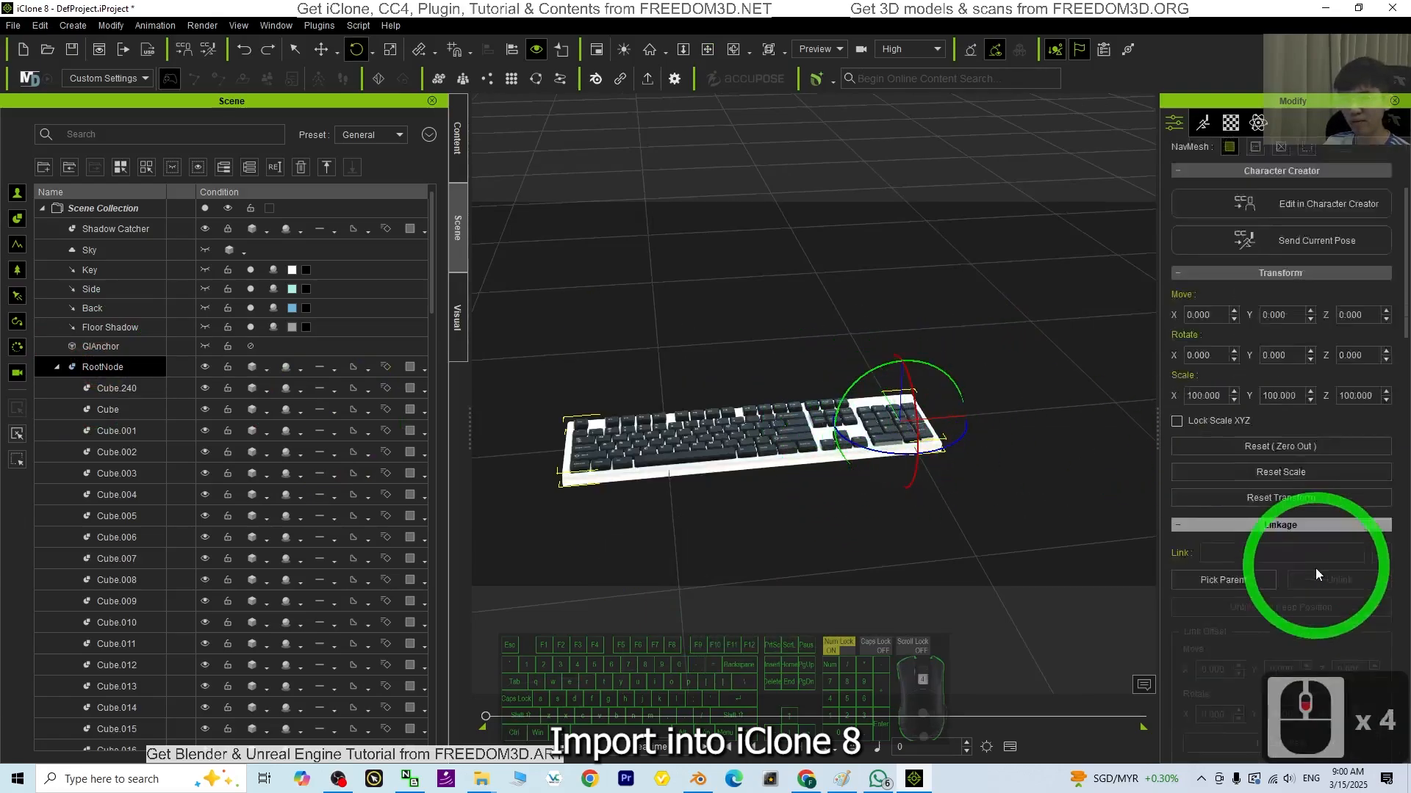
scroll(1304, 580, "up", 20)
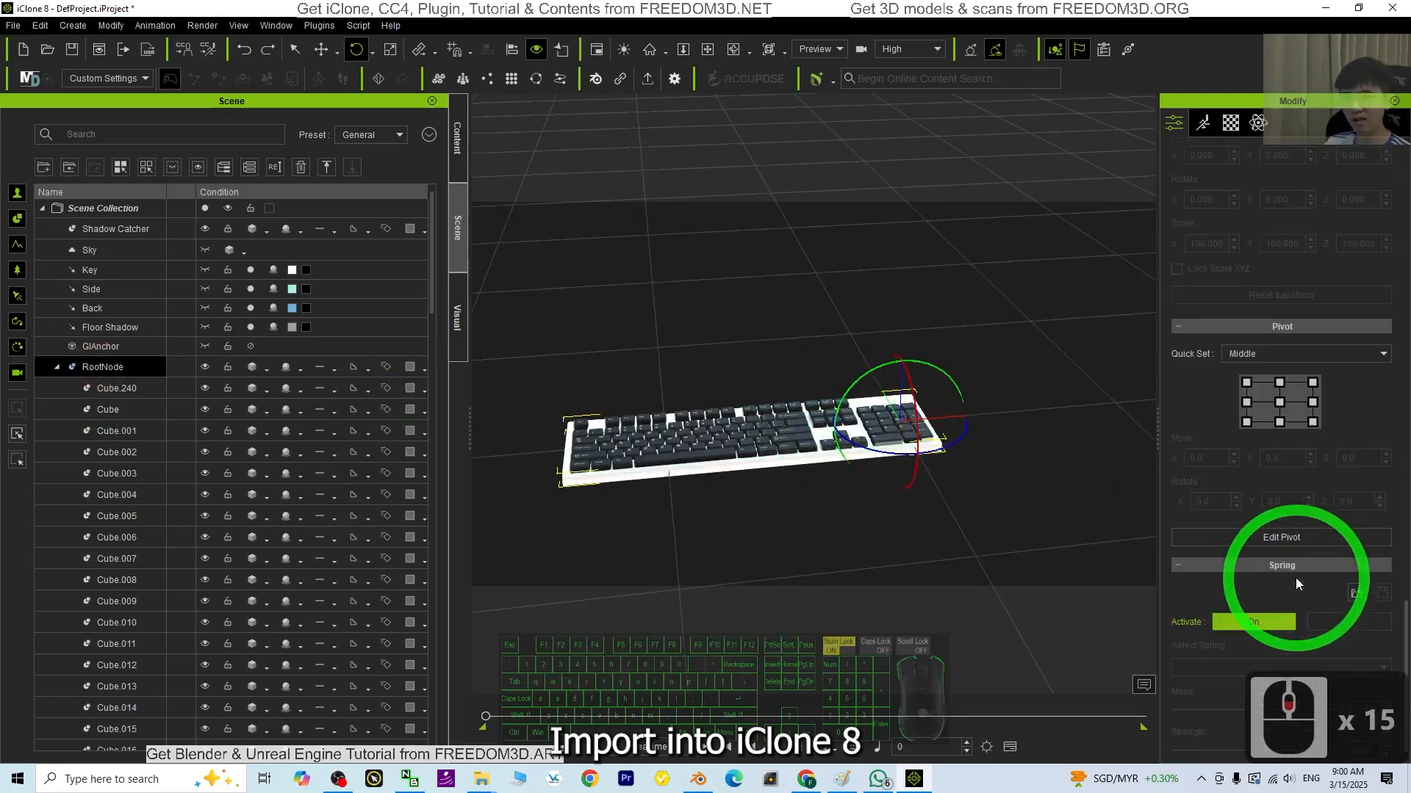
scroll(1294, 571, "up", 2)
left_click(1279, 530)
scroll(823, 482, "up", 4)
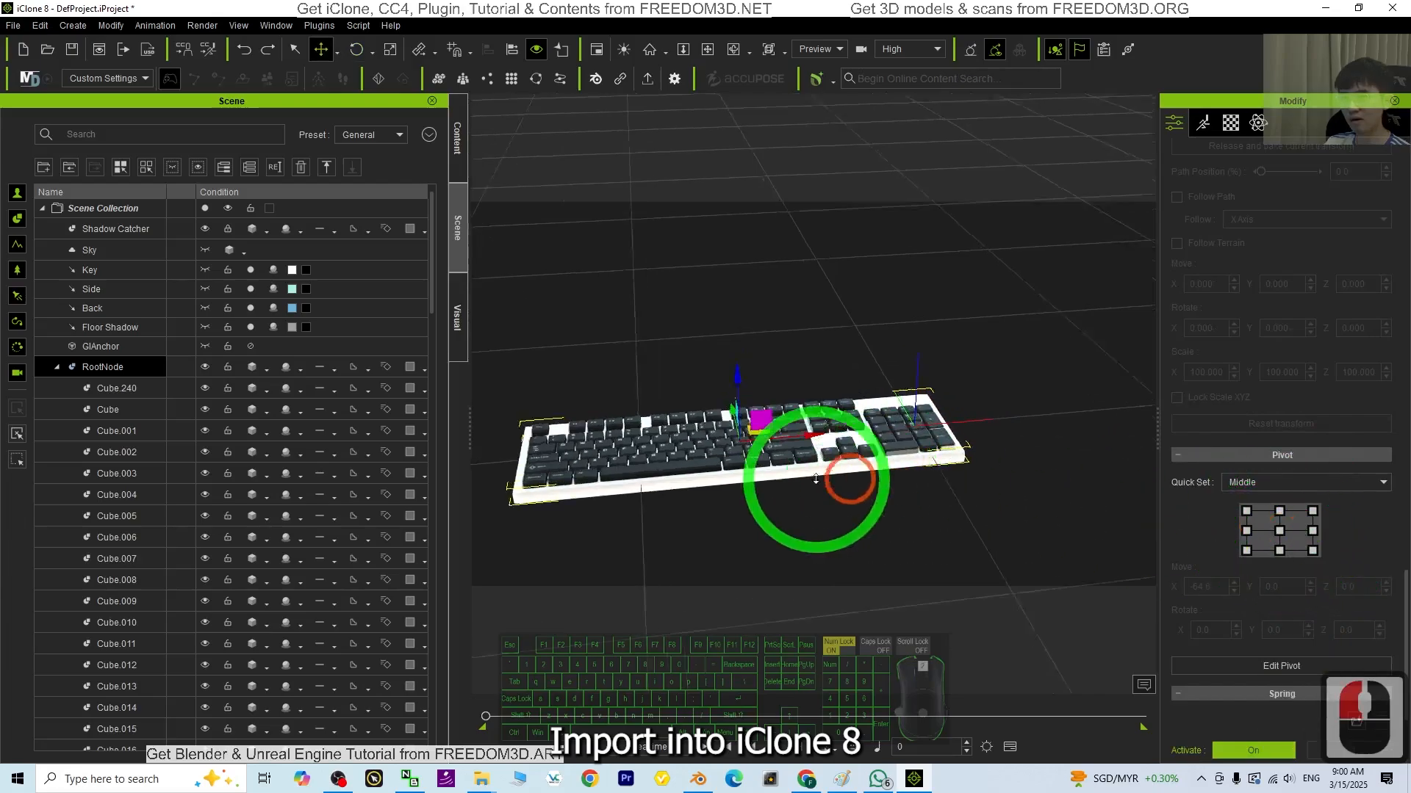
Step: Try rotating the whole keyboard about its centred pivot
scroll(788, 481, "down", 2)
key("e")
mouse_move(770, 394)
left_mouse_down()
mouse_move(749, 390)
mouse_move(768, 397)
left_mouse_up()
scroll(753, 444, "up", 5)
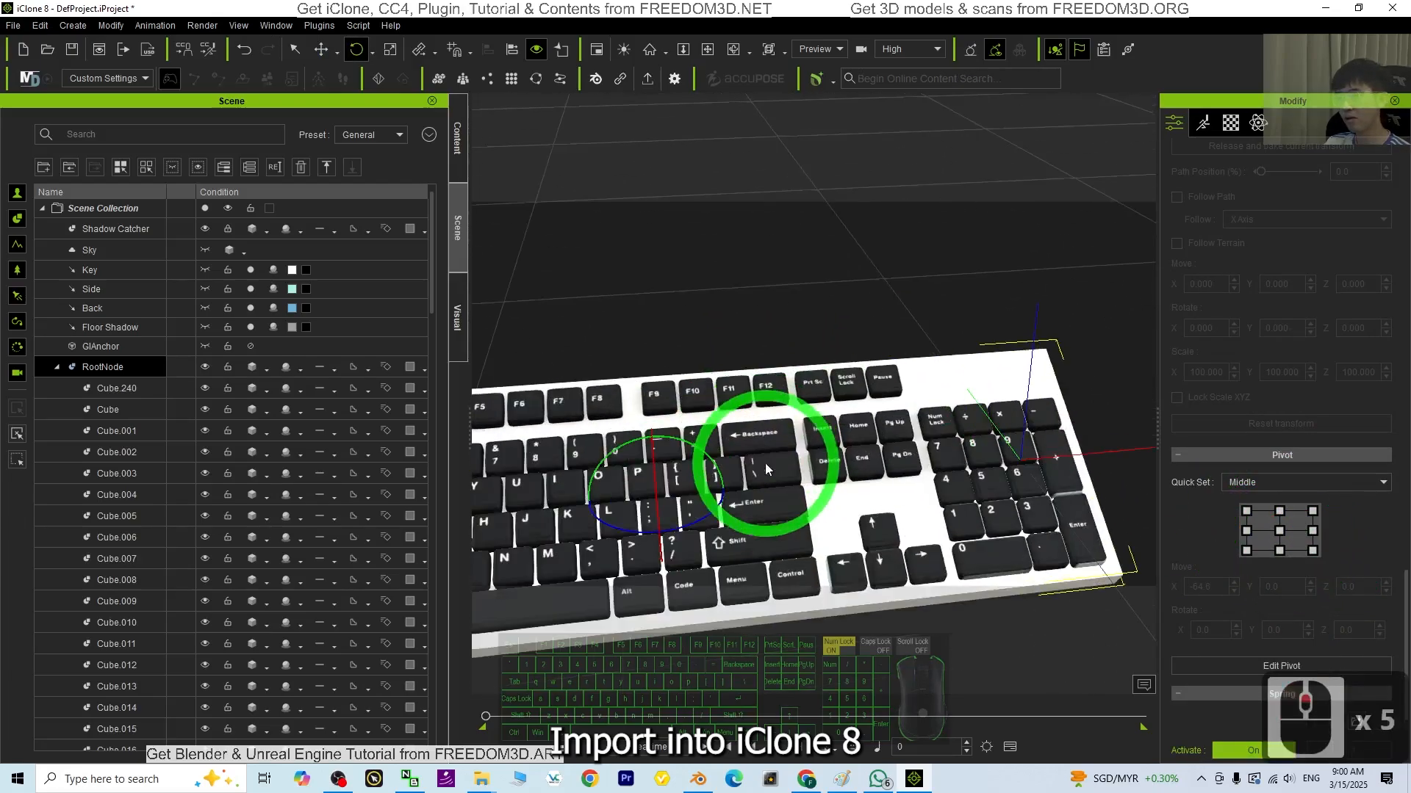
Step: Select the L keycap as a separate sub-prop and switch through its rotate and scale handles
key("x")
left_click_drag(698, 557, 816, 490)
key("c")
left_click_drag(816, 490, 957, 481)
key("e")
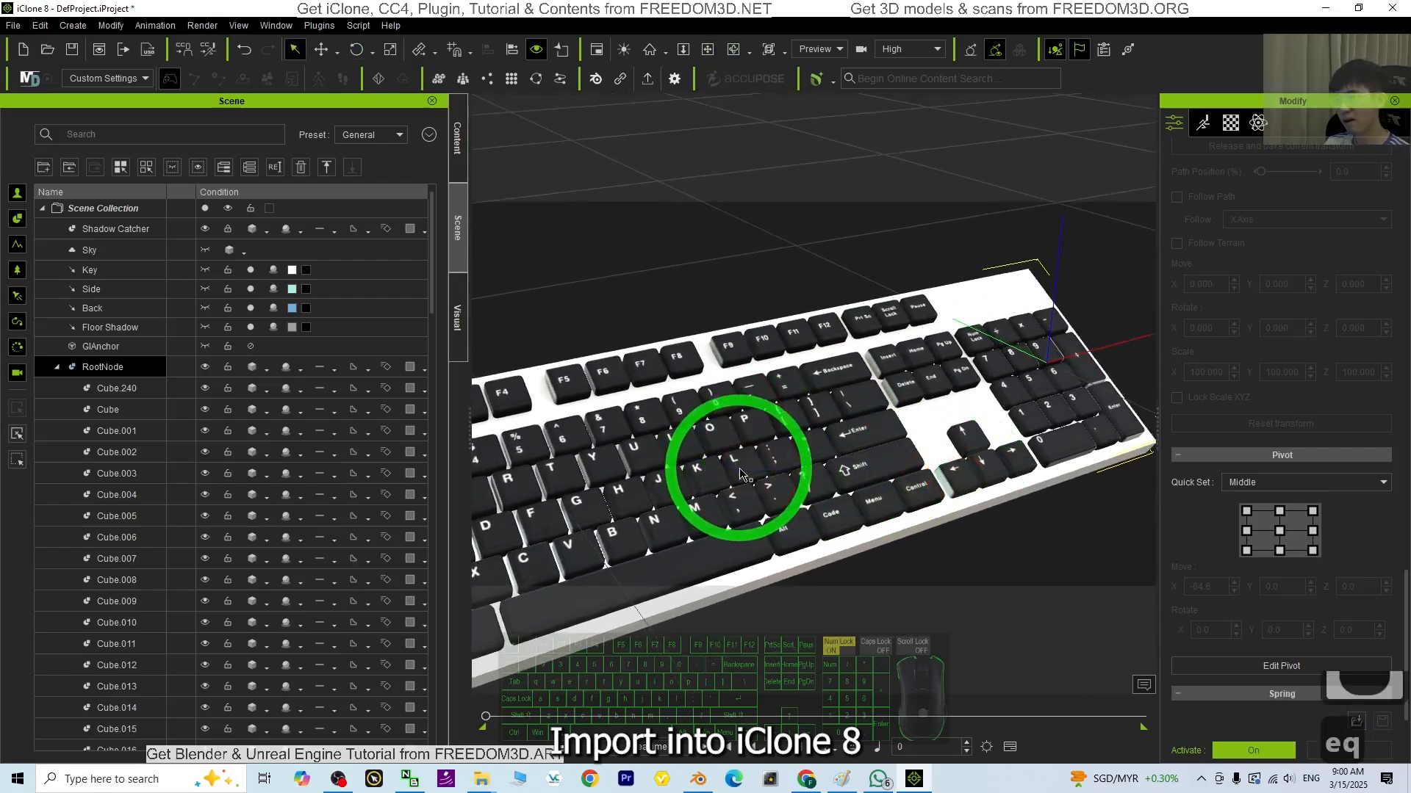
double_click(740, 473)
key("e")
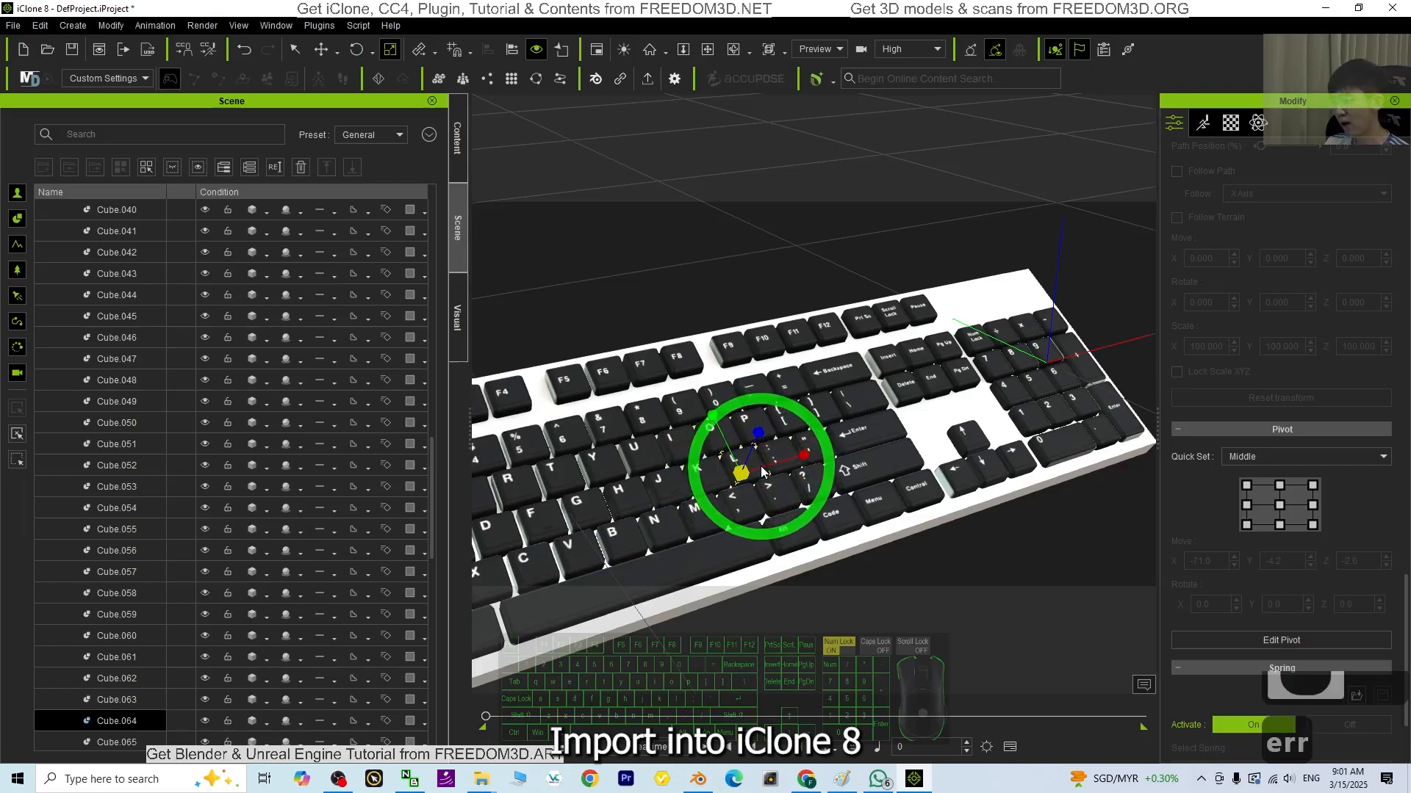
Step: Try moving the L keycap independently of the keyboard base and undo the moves
scroll(853, 543, "up", 3)
scroll(816, 547, "down", 2)
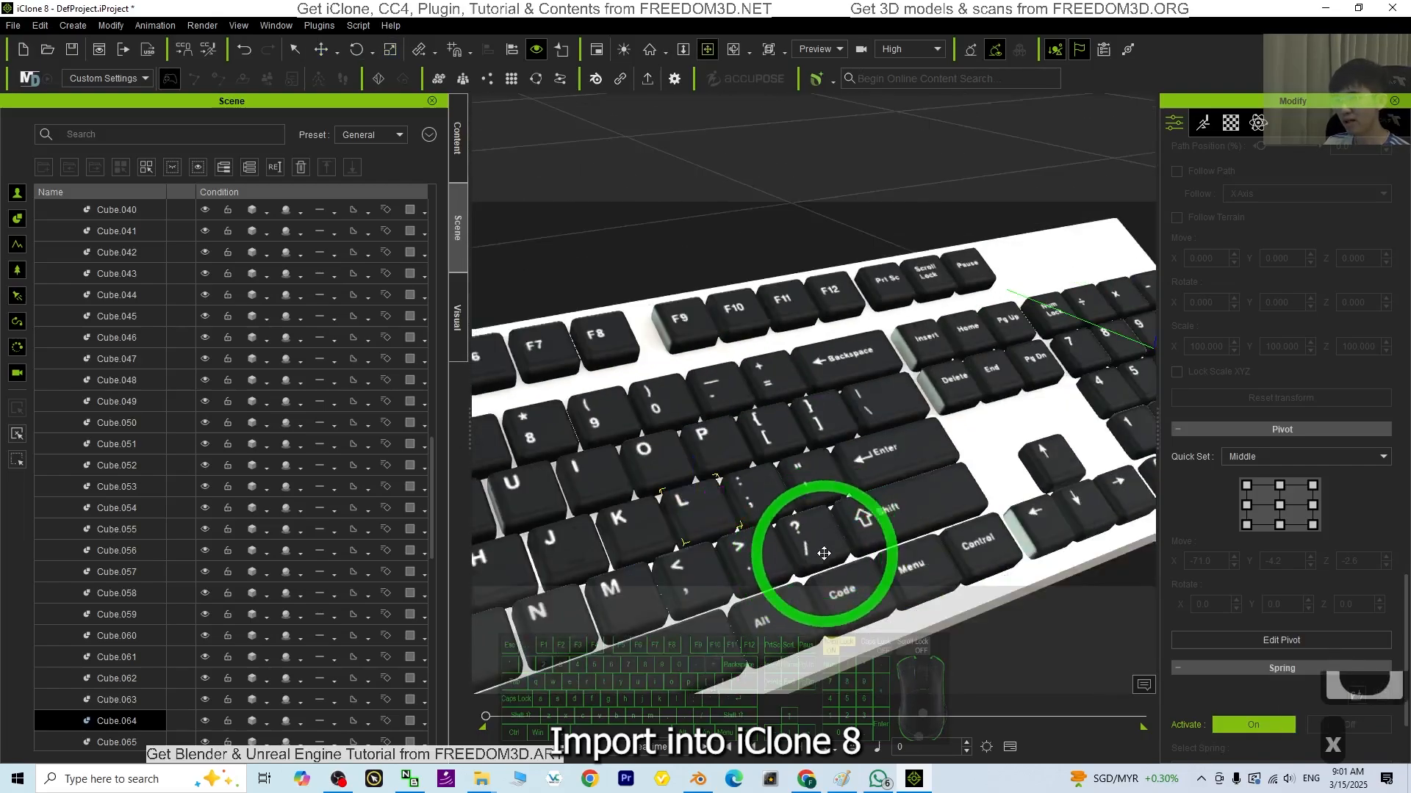
left_click_drag(824, 553, 815, 532)
key("c")
left_click_drag(814, 534, 944, 517)
key("w")
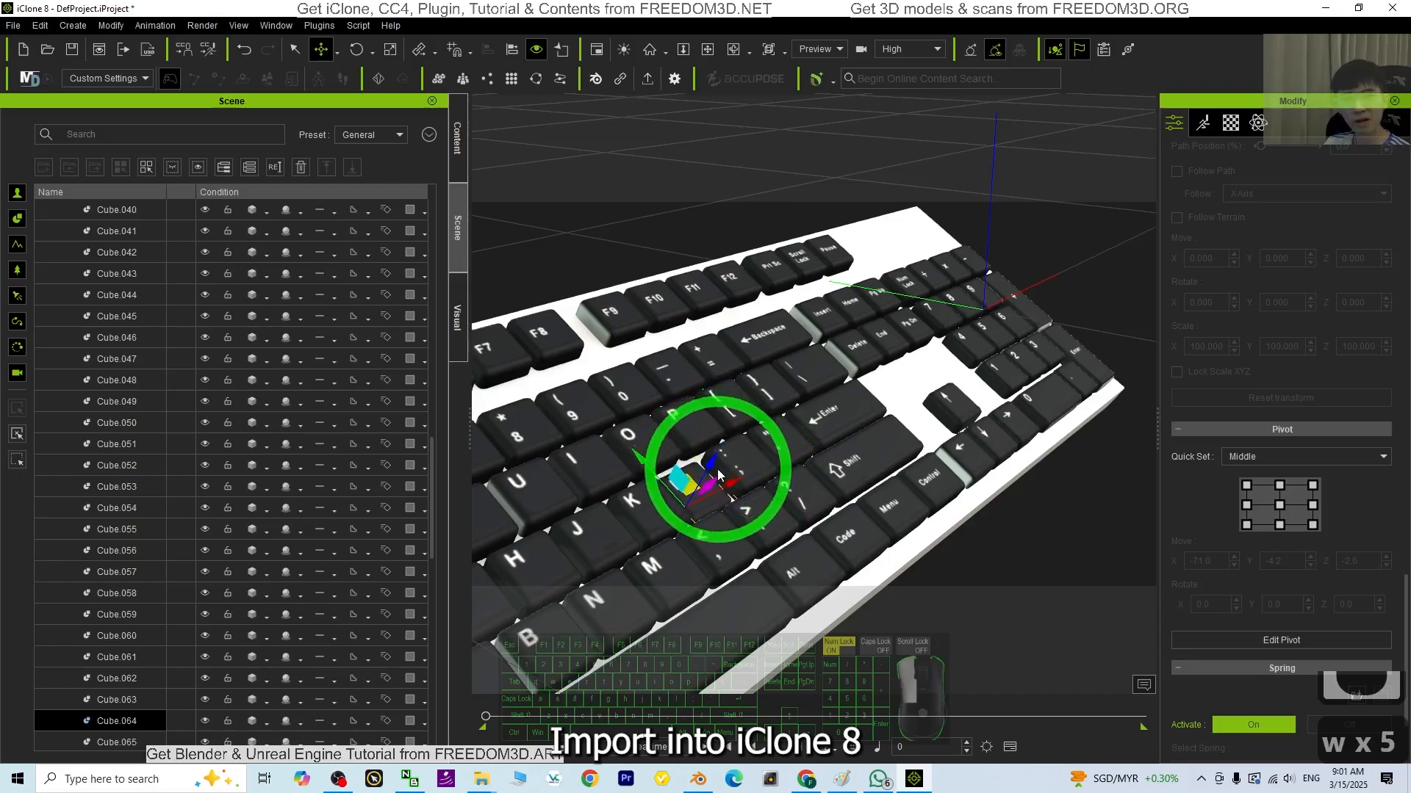
scroll(723, 476, "down", 4)
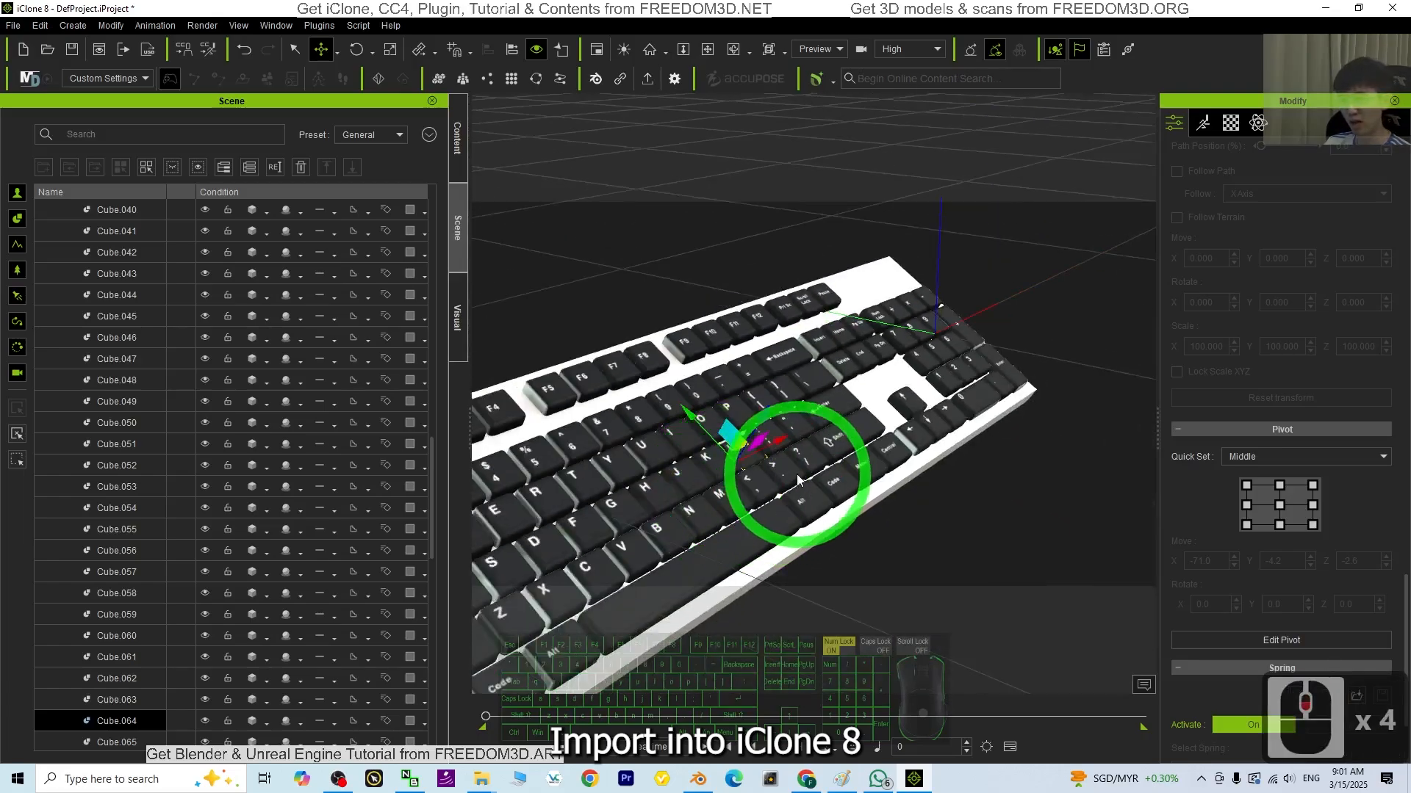
key("ctrl+z")
key("ctrl+z")
key("ctrl+z")
key("ctrl+z")
key("ctrl+z")
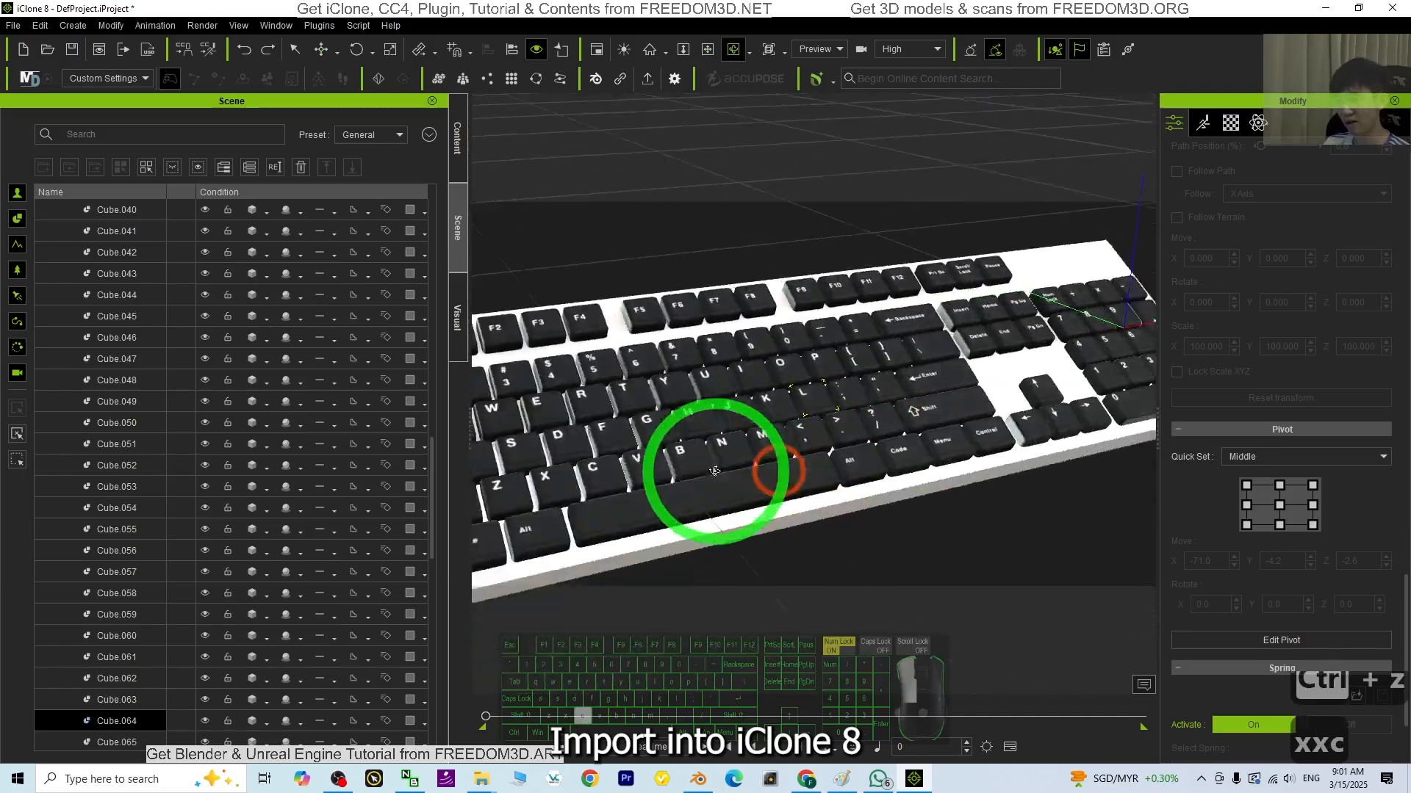
Step: Try moving the B keycap and the space bar independently, undoing each move
left_click_drag(631, 463, 816, 459)
left_click_drag(1006, 444, 803, 507)
key("q")
left_click(814, 433)
key("e")
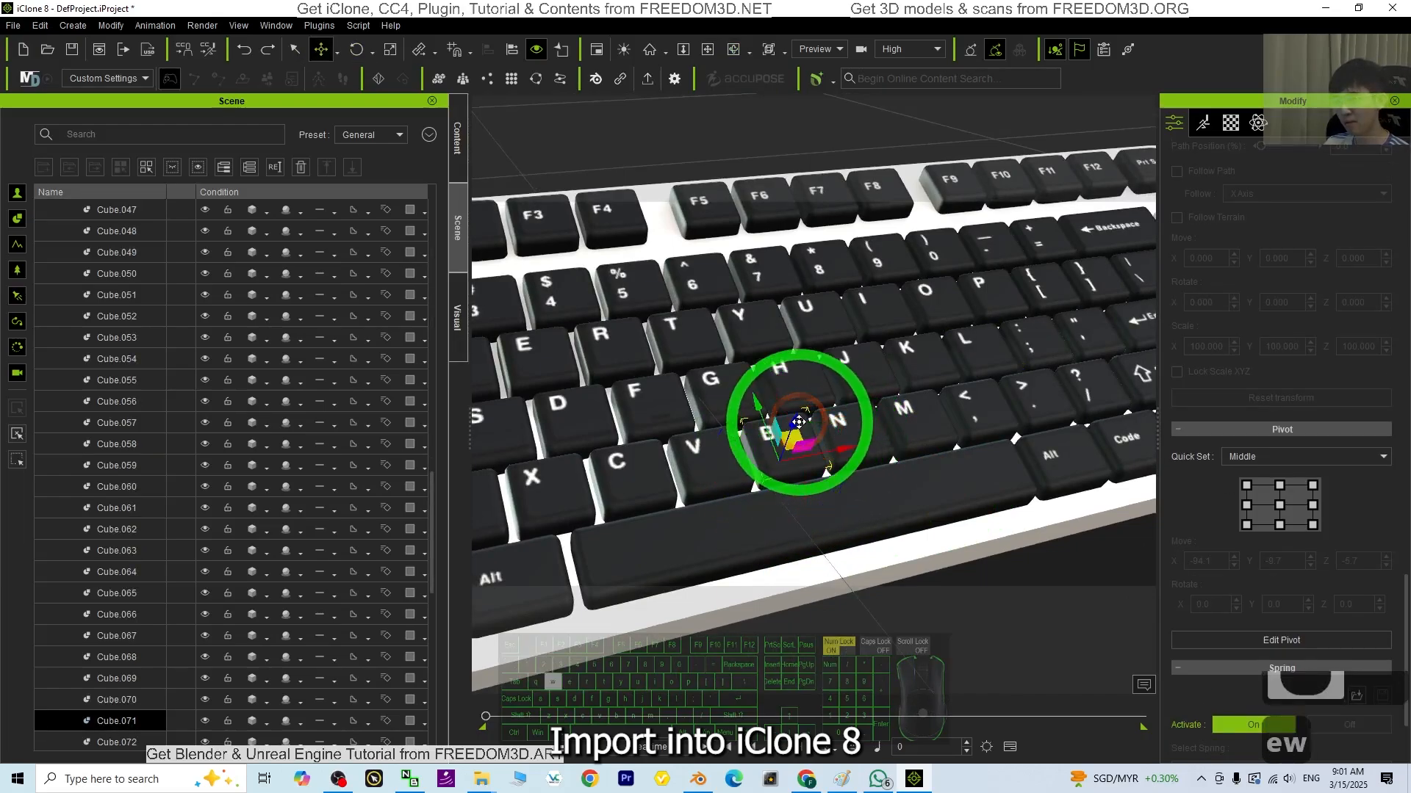
left_click_drag(789, 426, 929, 513)
key("ctrl+z")
left_click(823, 509)
key("ctrl+z")
Step: Try moving the Enter keycap independently of the keyboard base
key("x")
left_click_drag(1071, 446, 686, 541)
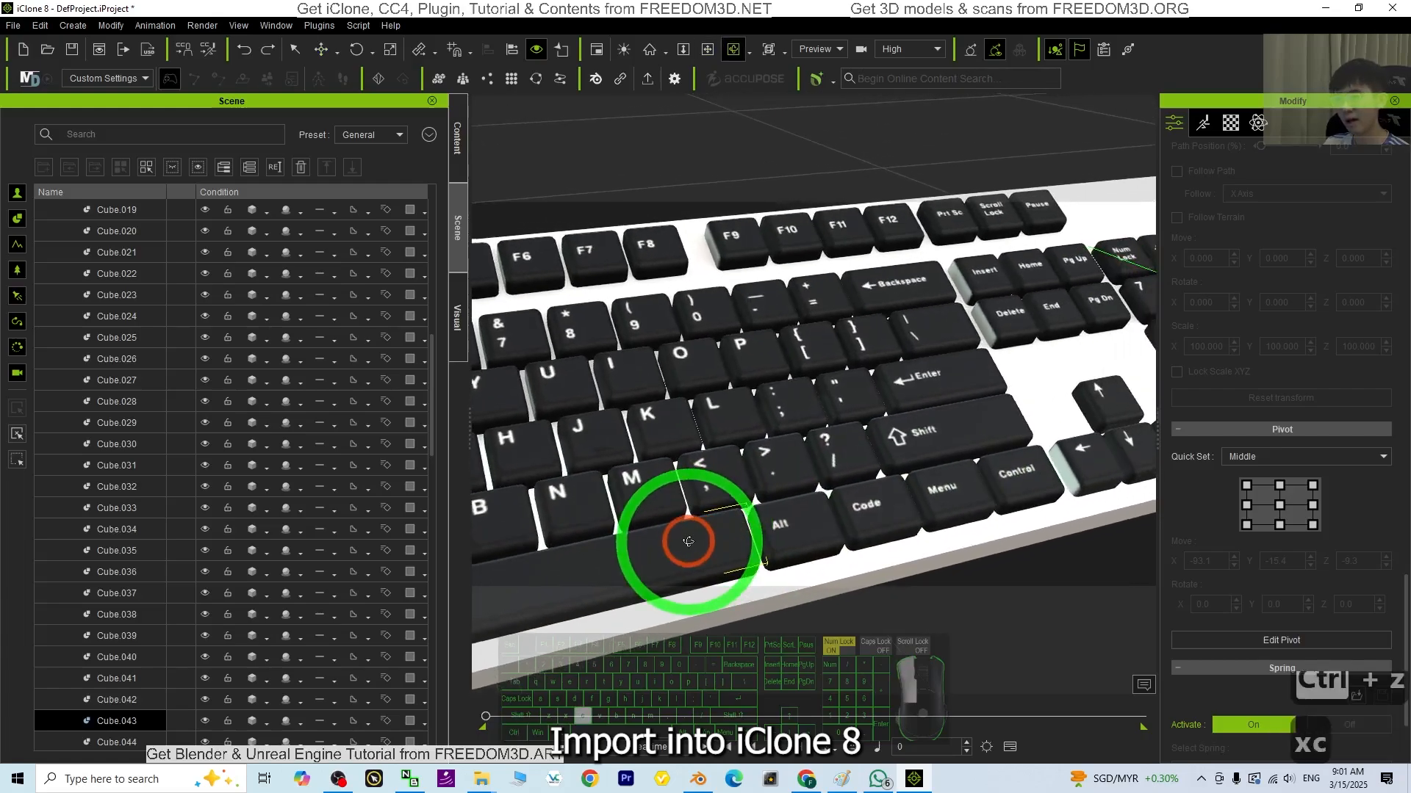
left_click(928, 389)
key("q")
left_click(927, 390)
key("e")
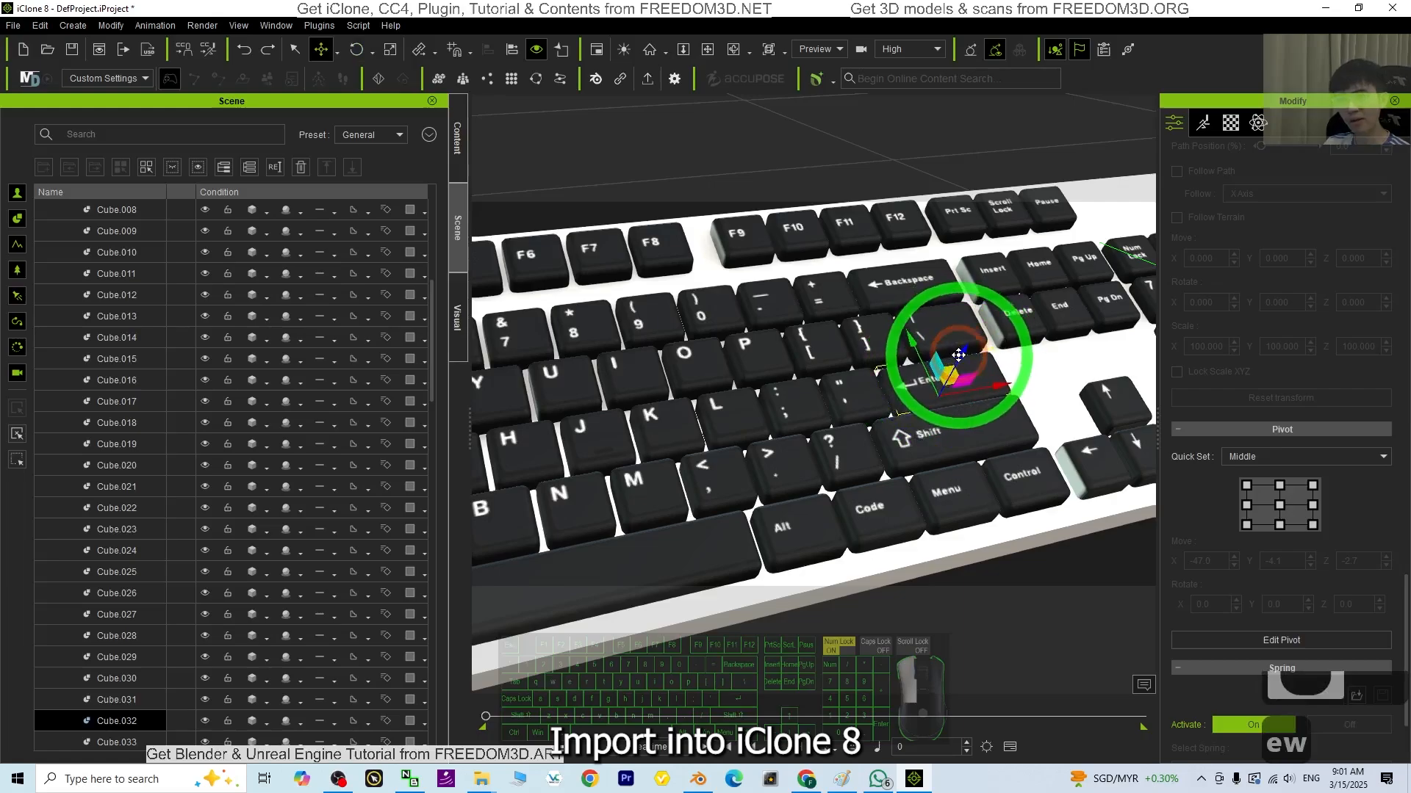
scroll(960, 360, "down", 6)
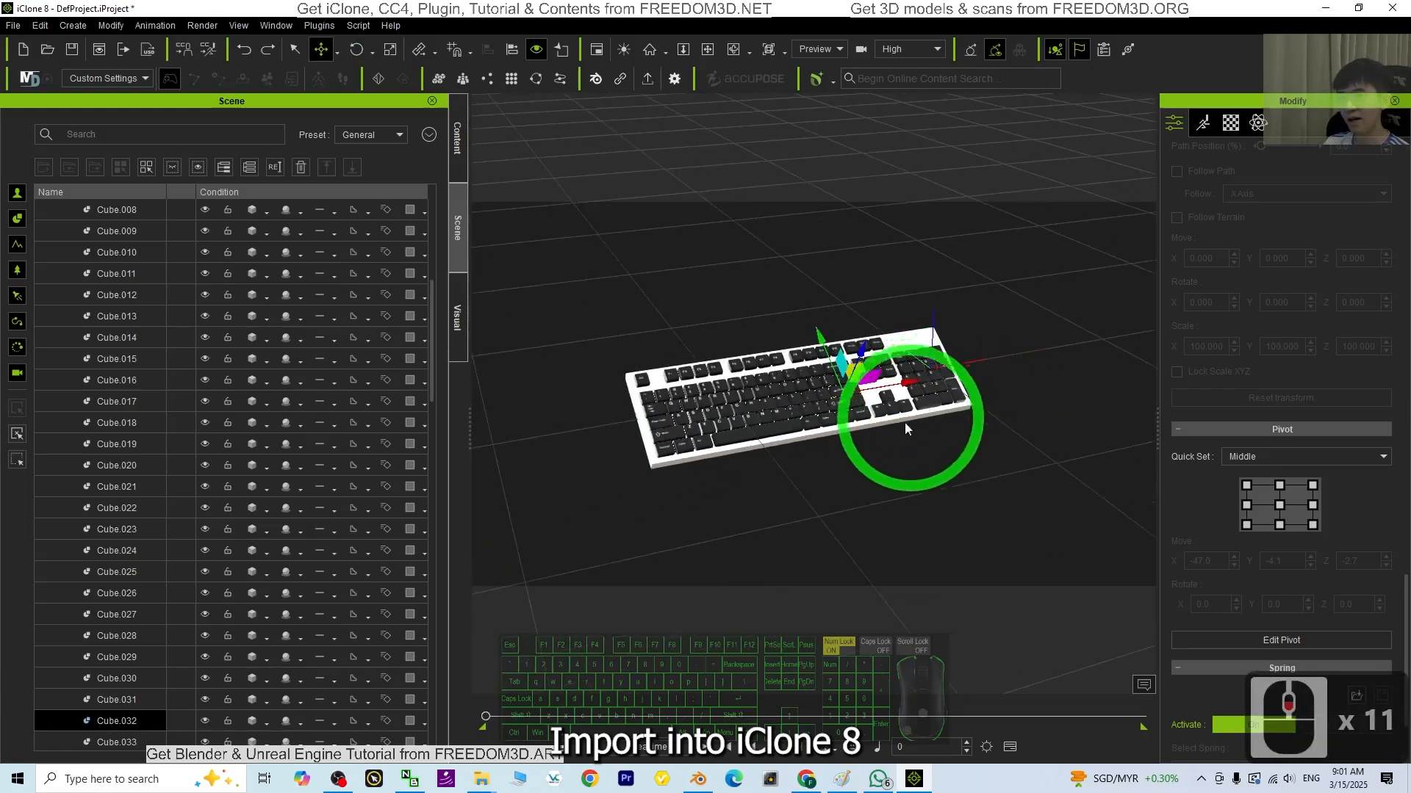
Step: Examine the complete keyboard from the front, the side and above, both close up and from farther away
scroll(955, 382, "up", 2)
scroll(966, 375, "down", 3)
key("x")
left_click_drag(753, 476, 809, 508)
key("c")
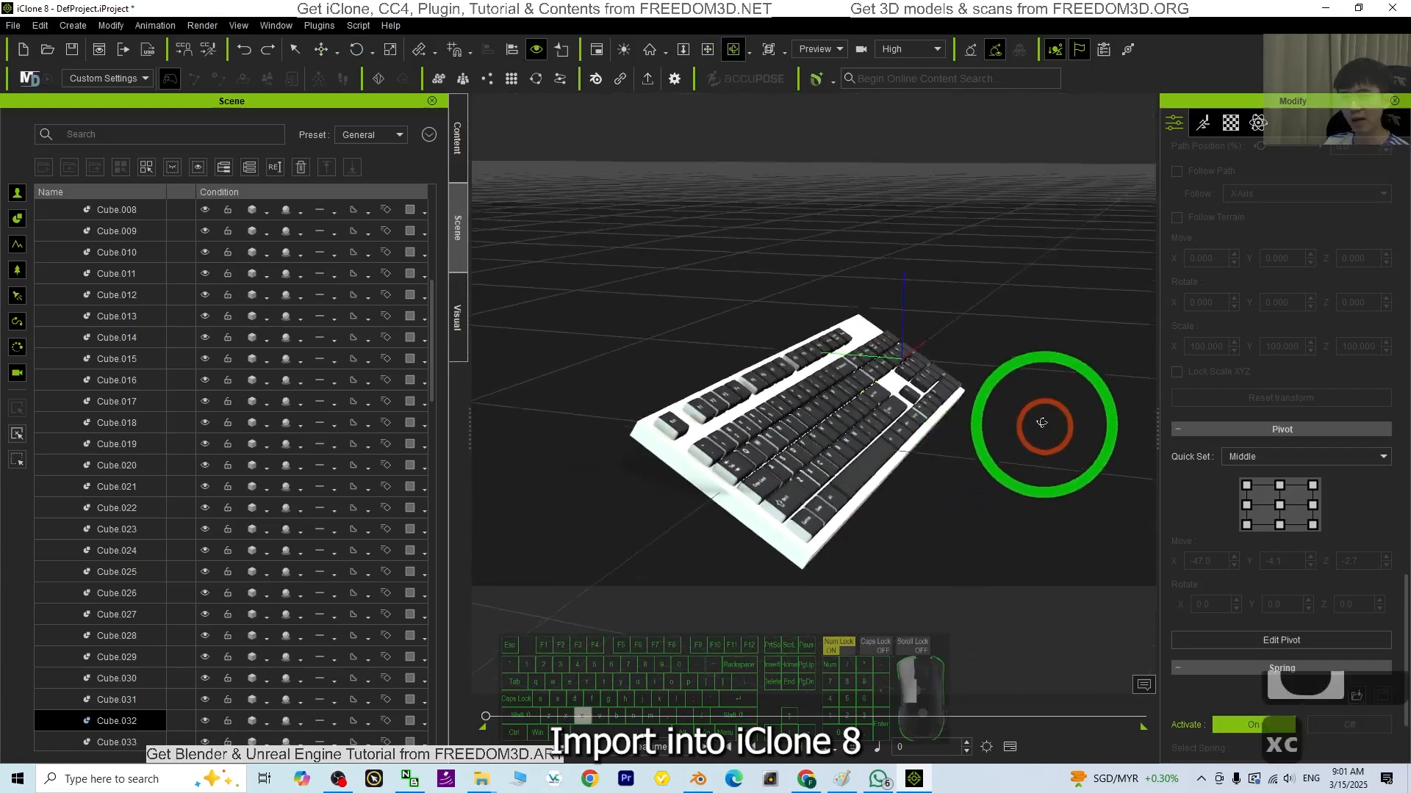
key("c")
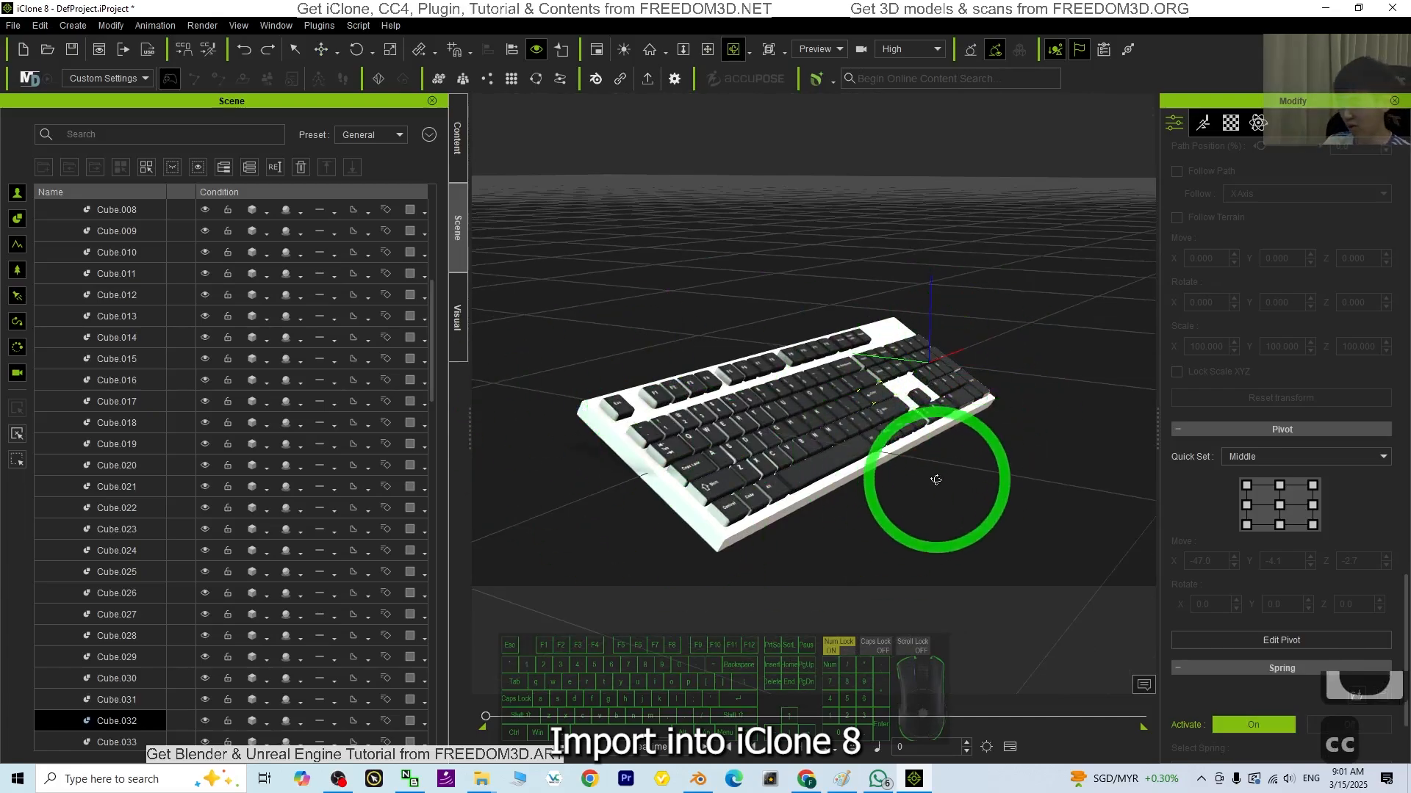
mouse_move(935, 479)
left_mouse_down()
mouse_move(945, 472)
mouse_move(828, 497)
mouse_move(900, 425)
mouse_move(867, 483)
mouse_move(724, 479)
mouse_move(947, 487)
left_mouse_up()
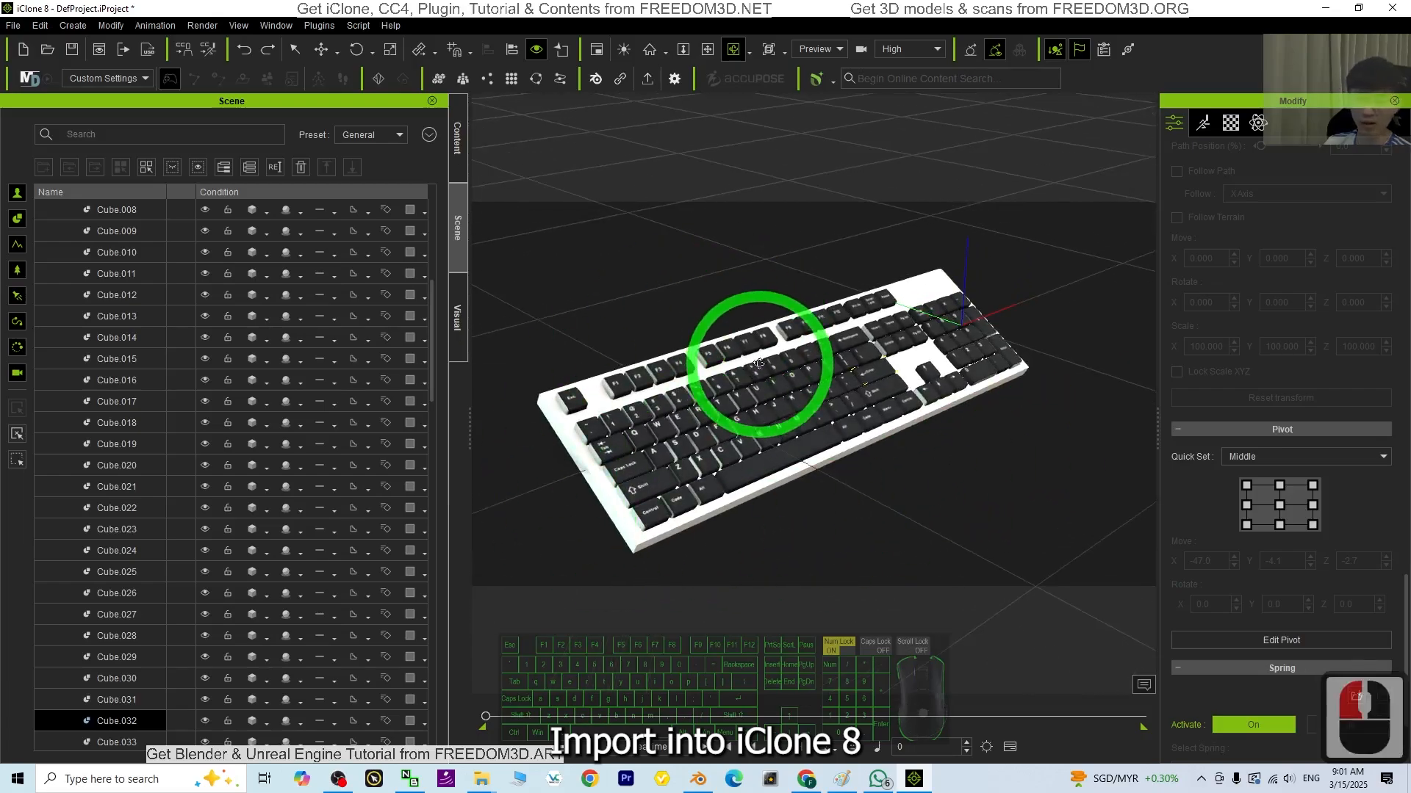
scroll(771, 388, "up", 3)
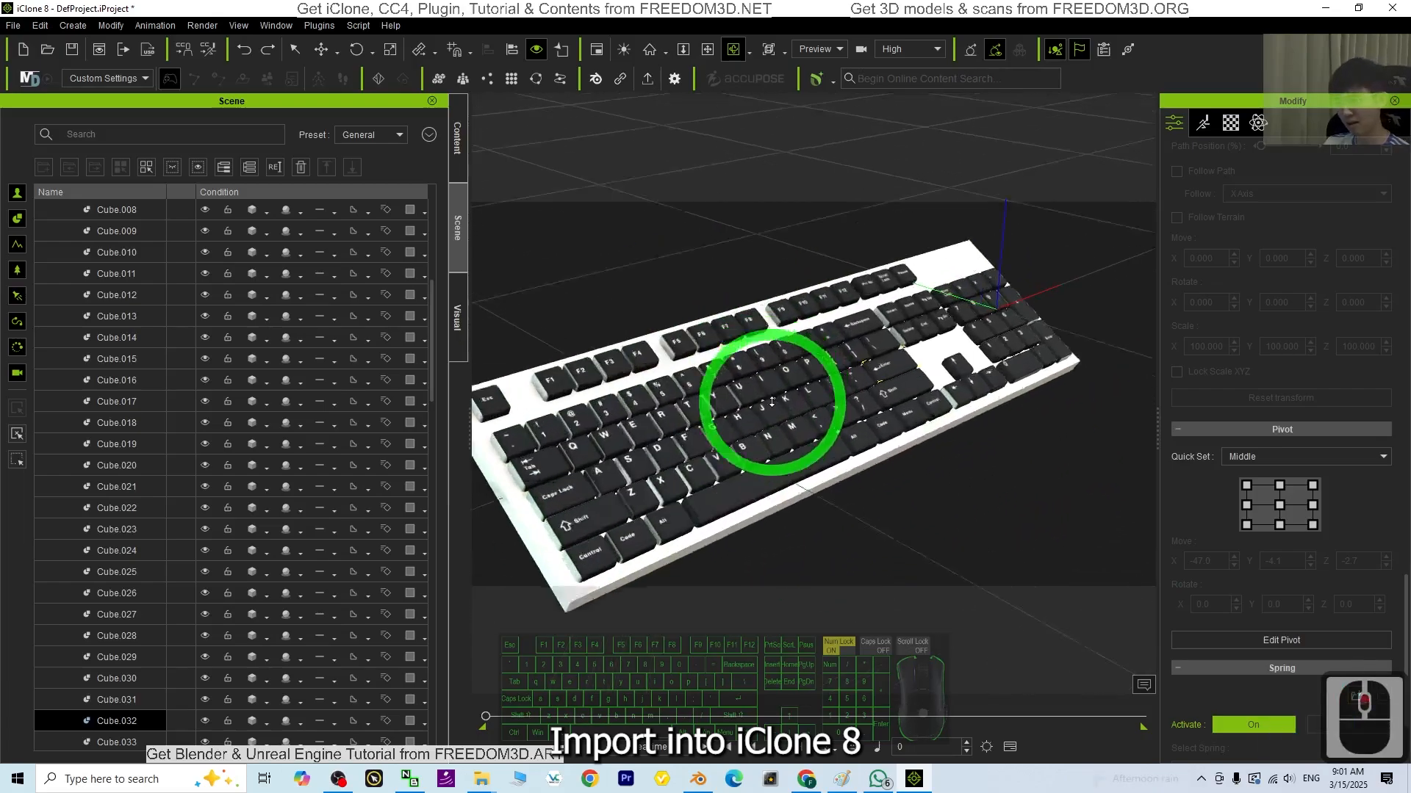
left_click_drag(743, 419, 860, 402)
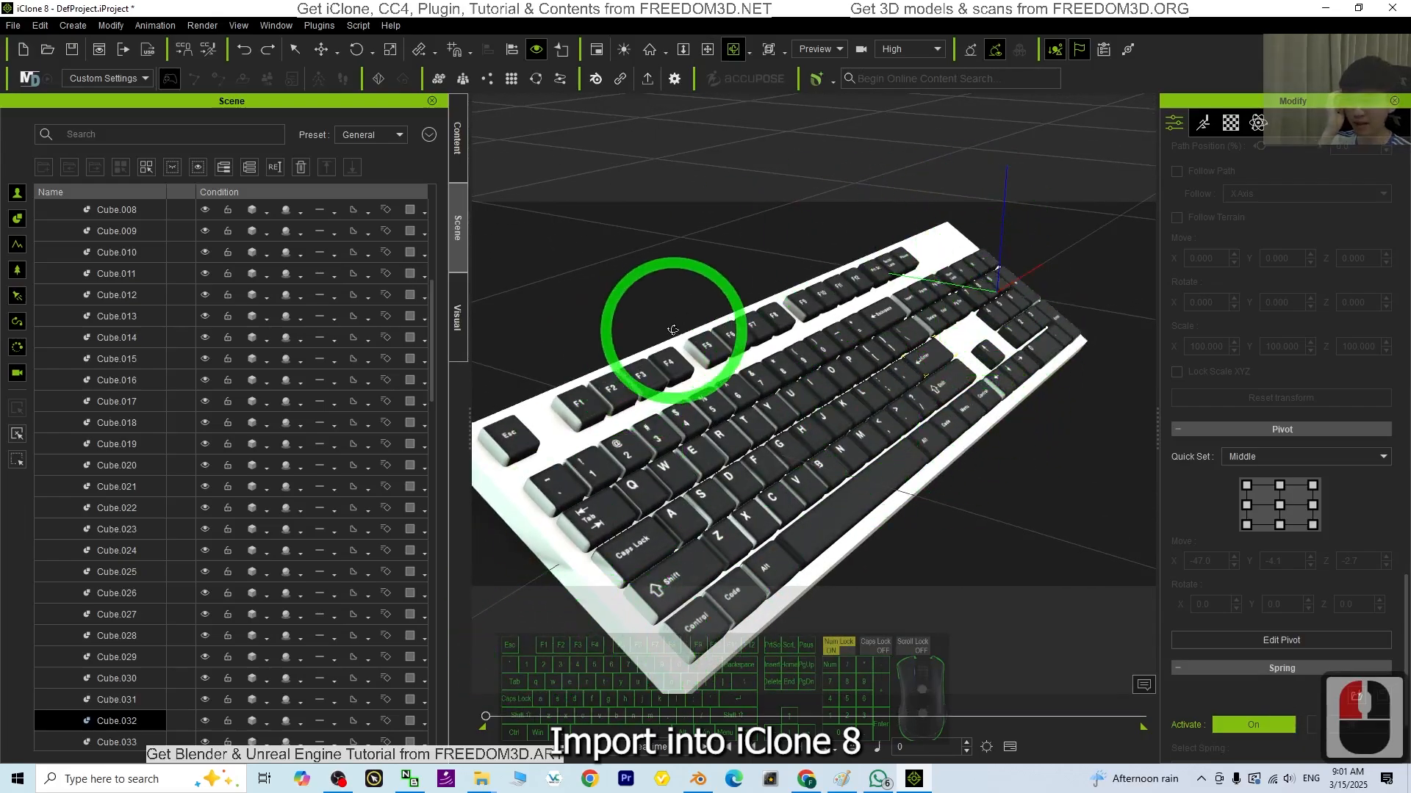
scroll(919, 434, "down", 5)
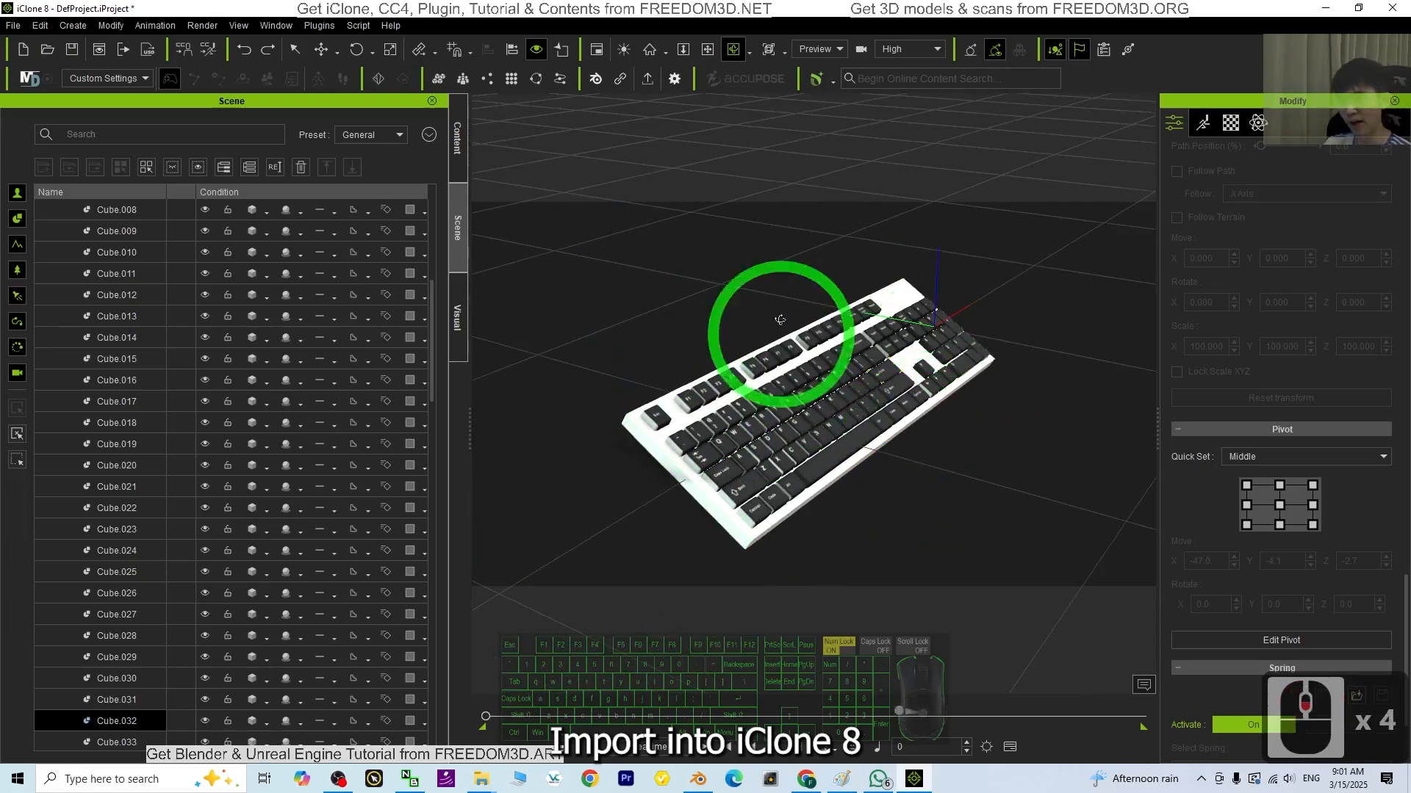
right_click_drag(958, 459, 945, 488)
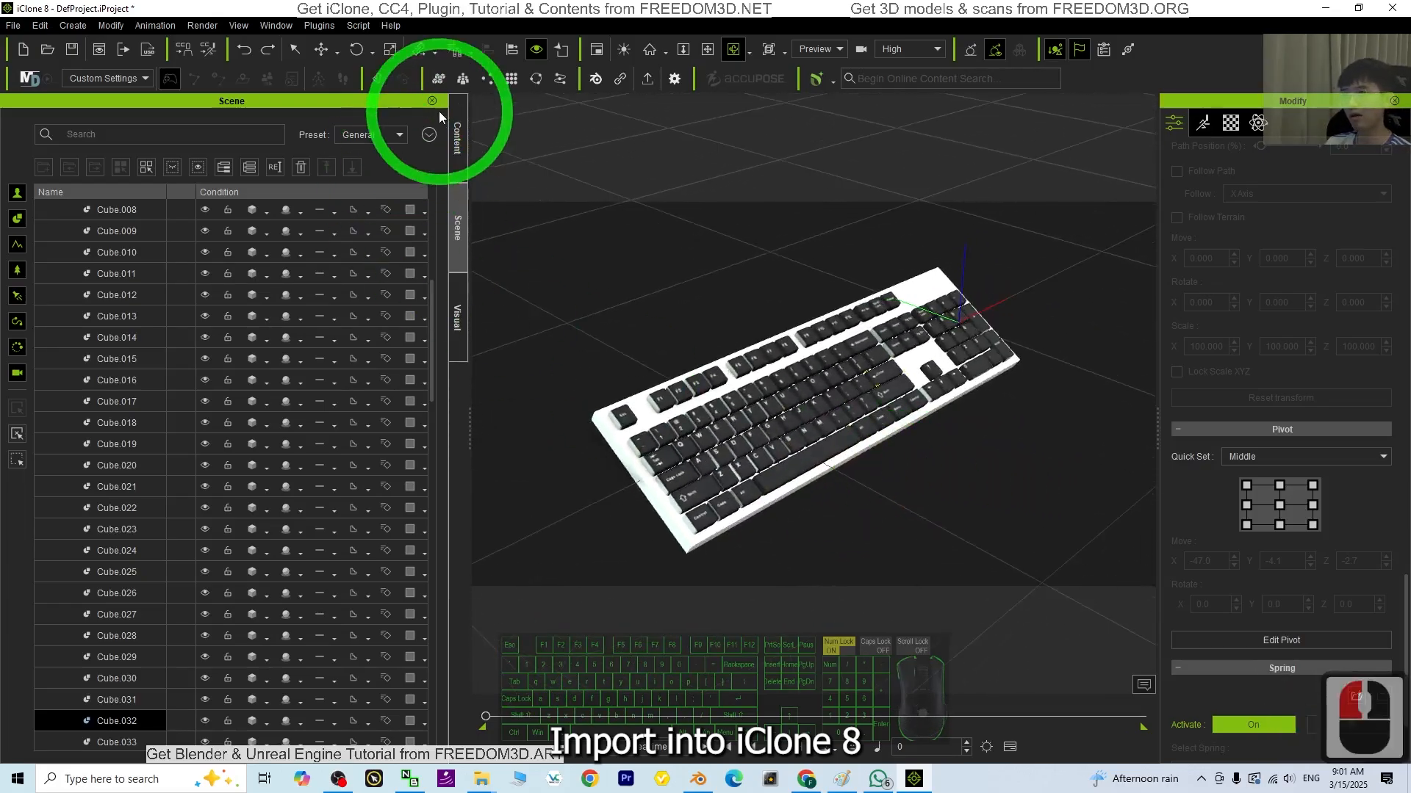
Step: Open the custom content library to store the keyboard as a prop
left_click(456, 130)
left_click(350, 135)
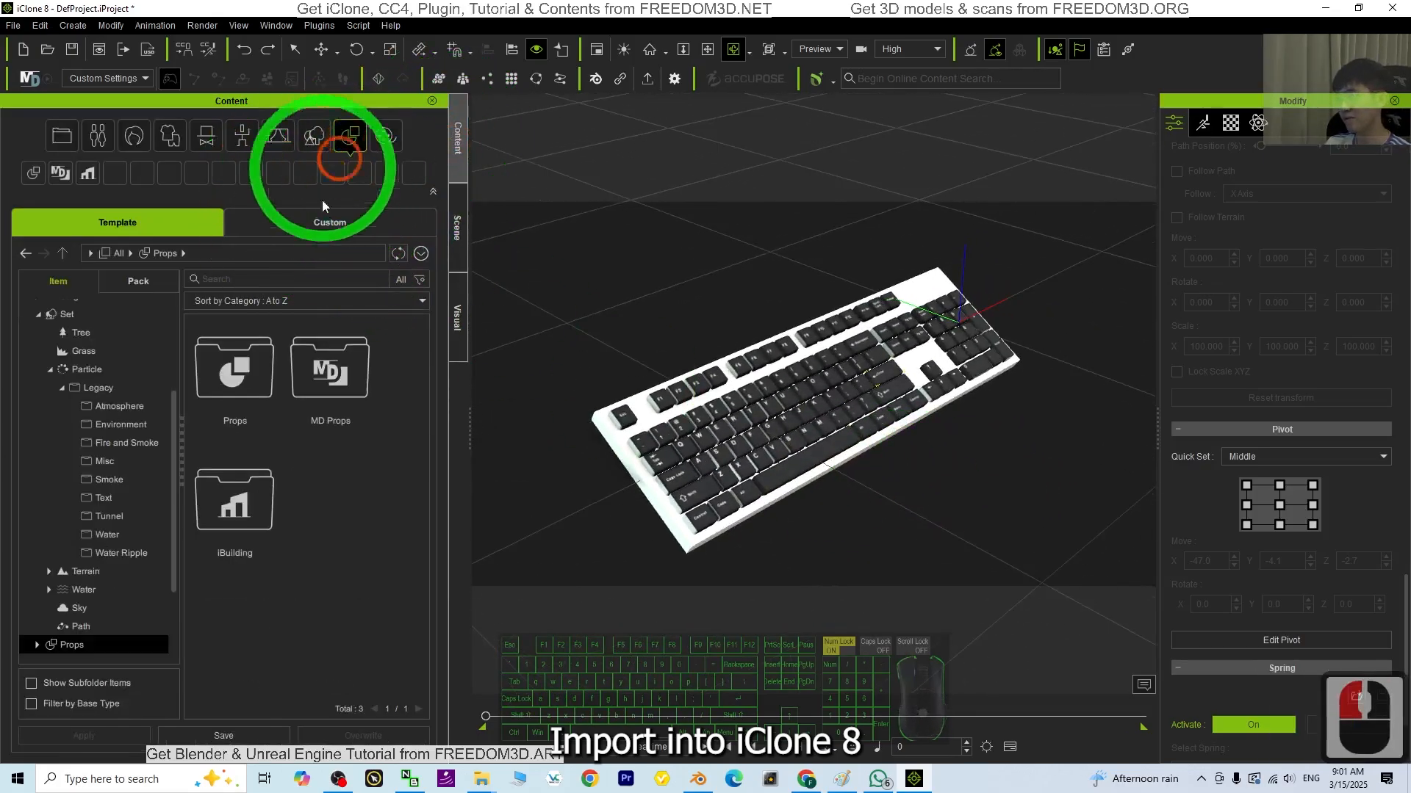
left_click(275, 559)
left_click(245, 346)
left_click(345, 223)
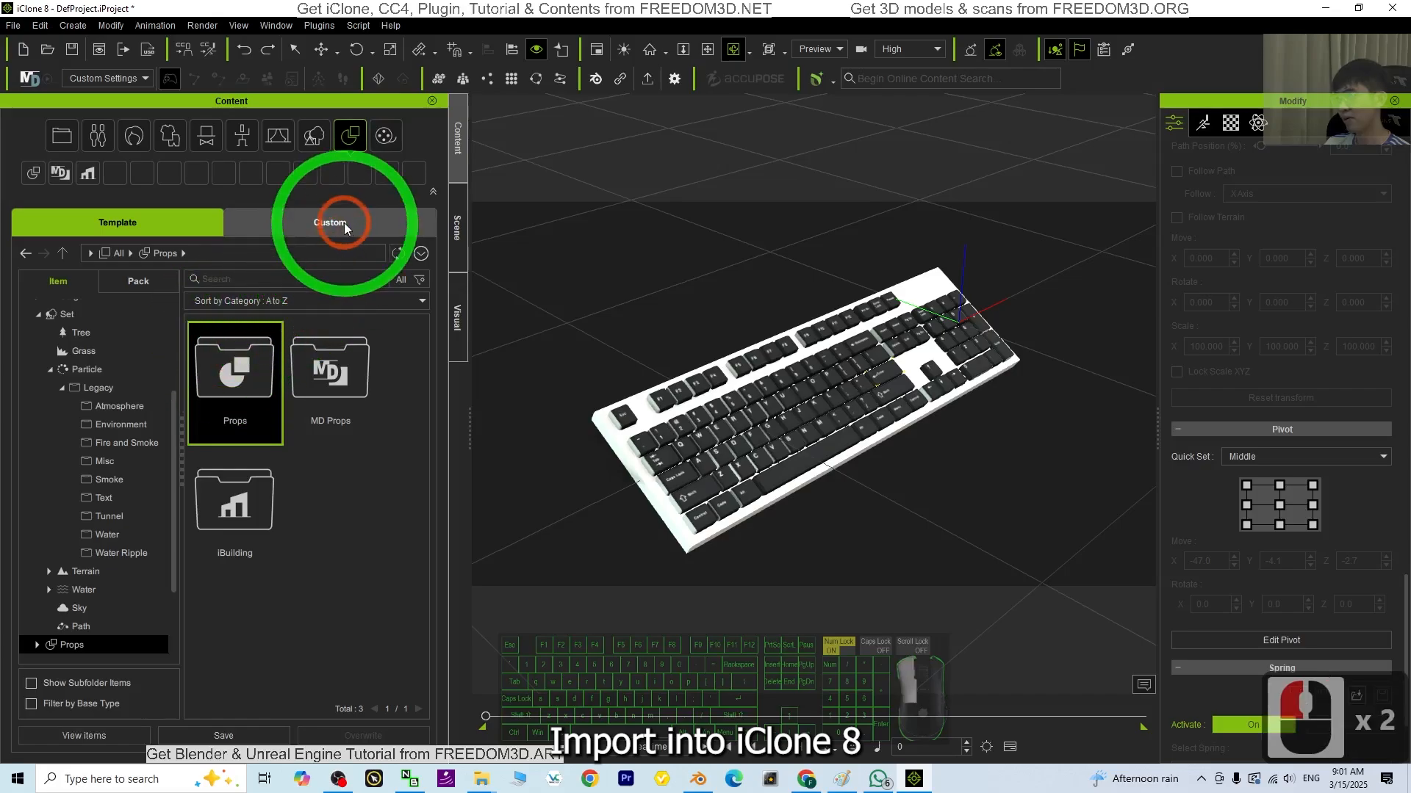
left_click(261, 365)
left_click(356, 220)
Step: Save the keyboard as a custom prop in the Props > Props library folder
double_click(224, 499)
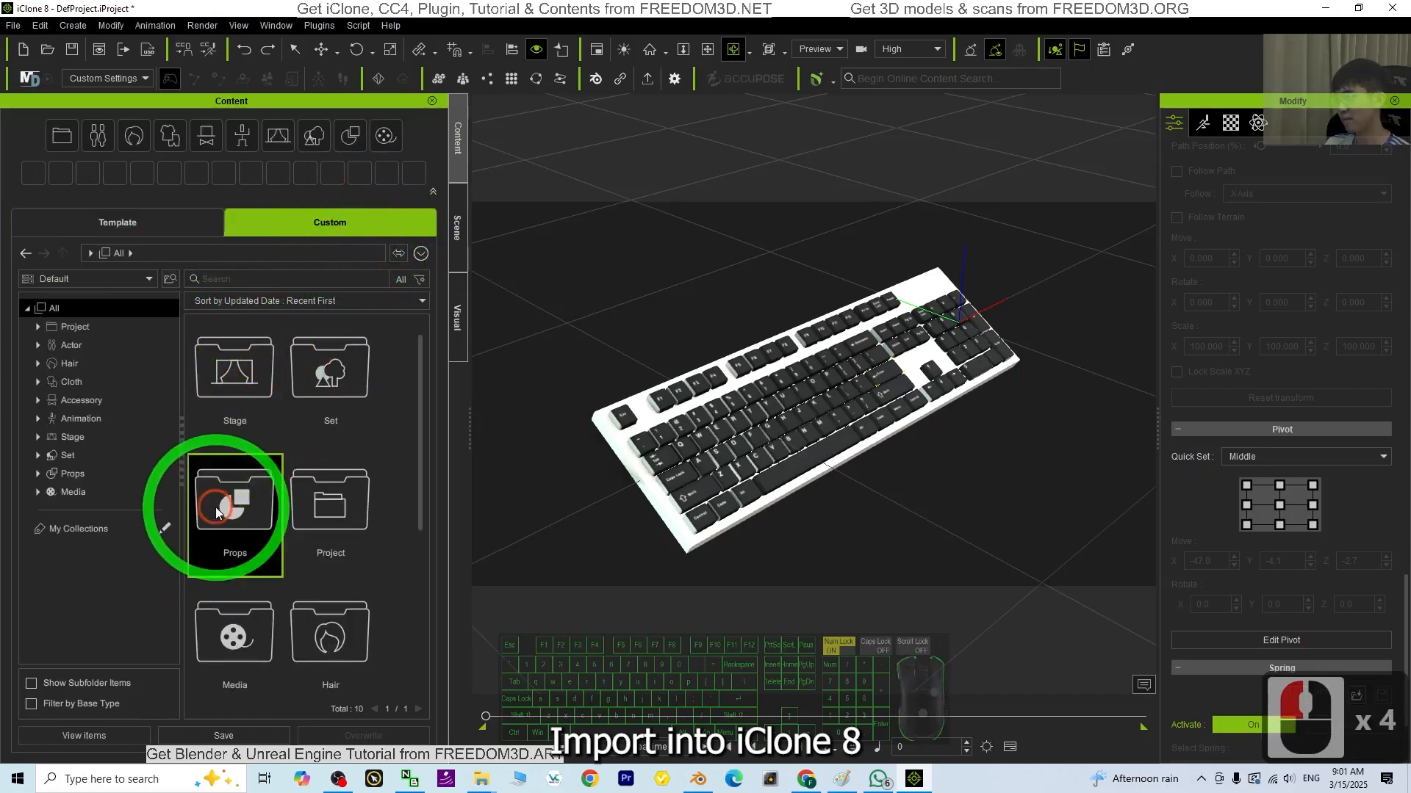
left_click(335, 586)
double_click(233, 367)
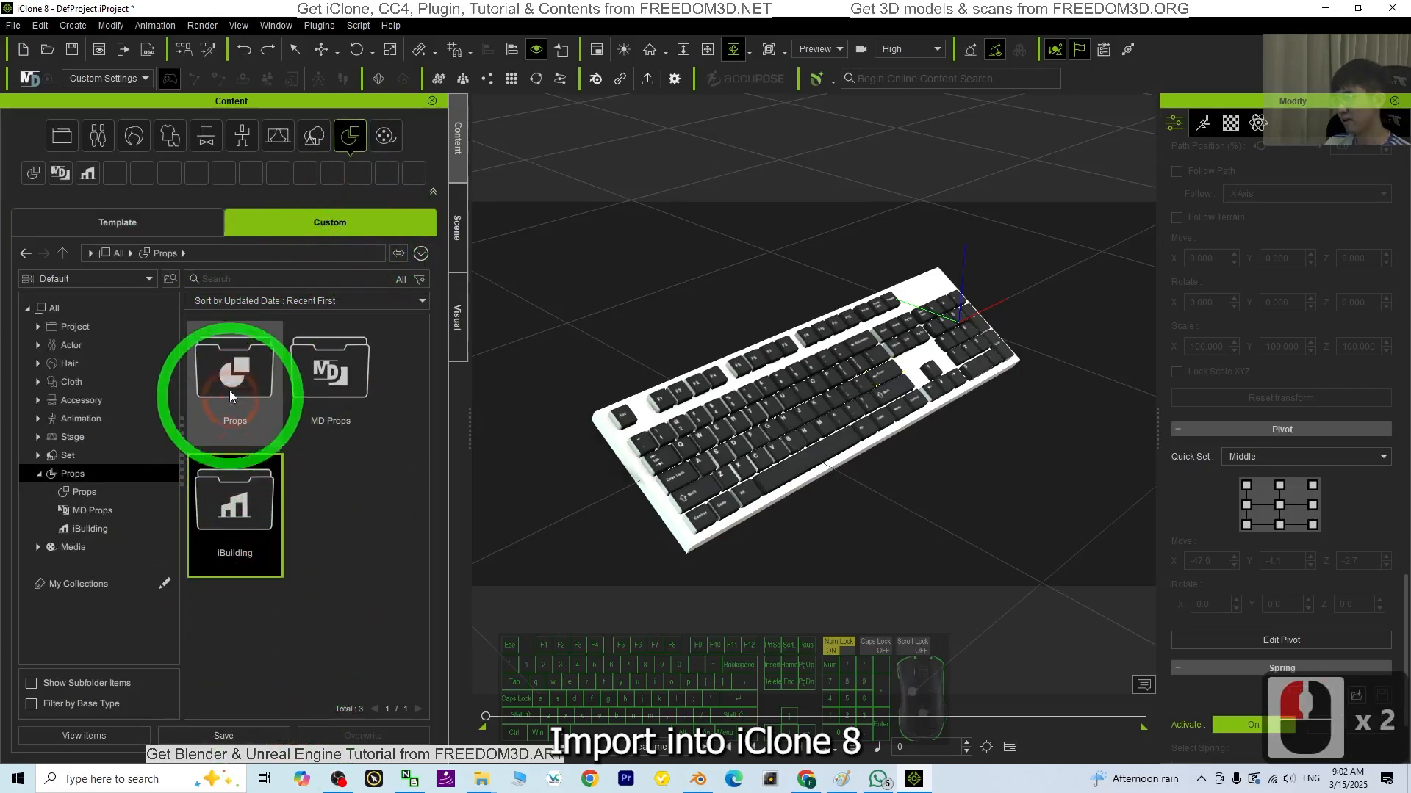
left_click(224, 735)
left_click(703, 467)
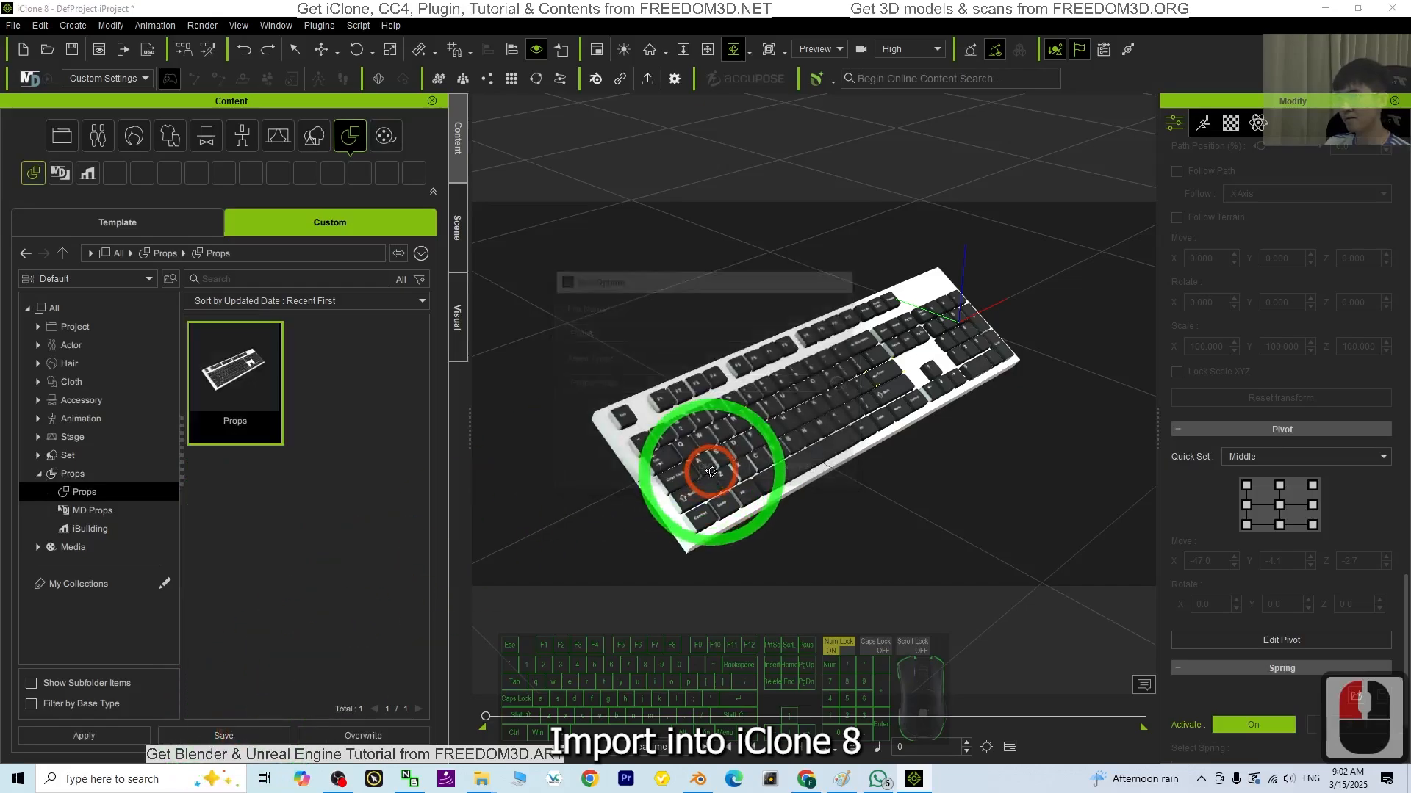
Step: Rename the saved prop in the custom library as keyboard 01
key("F2")
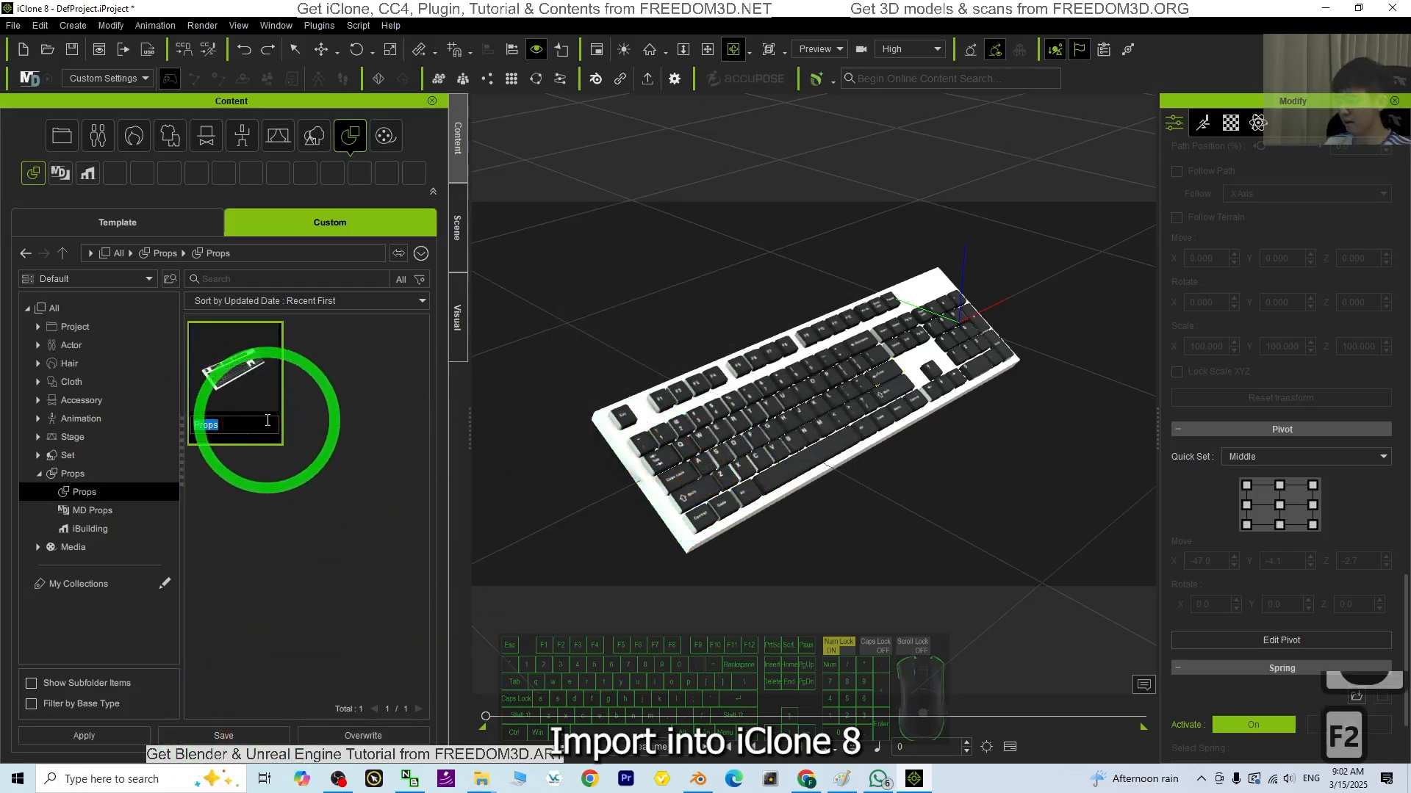
type("keyboard 01")
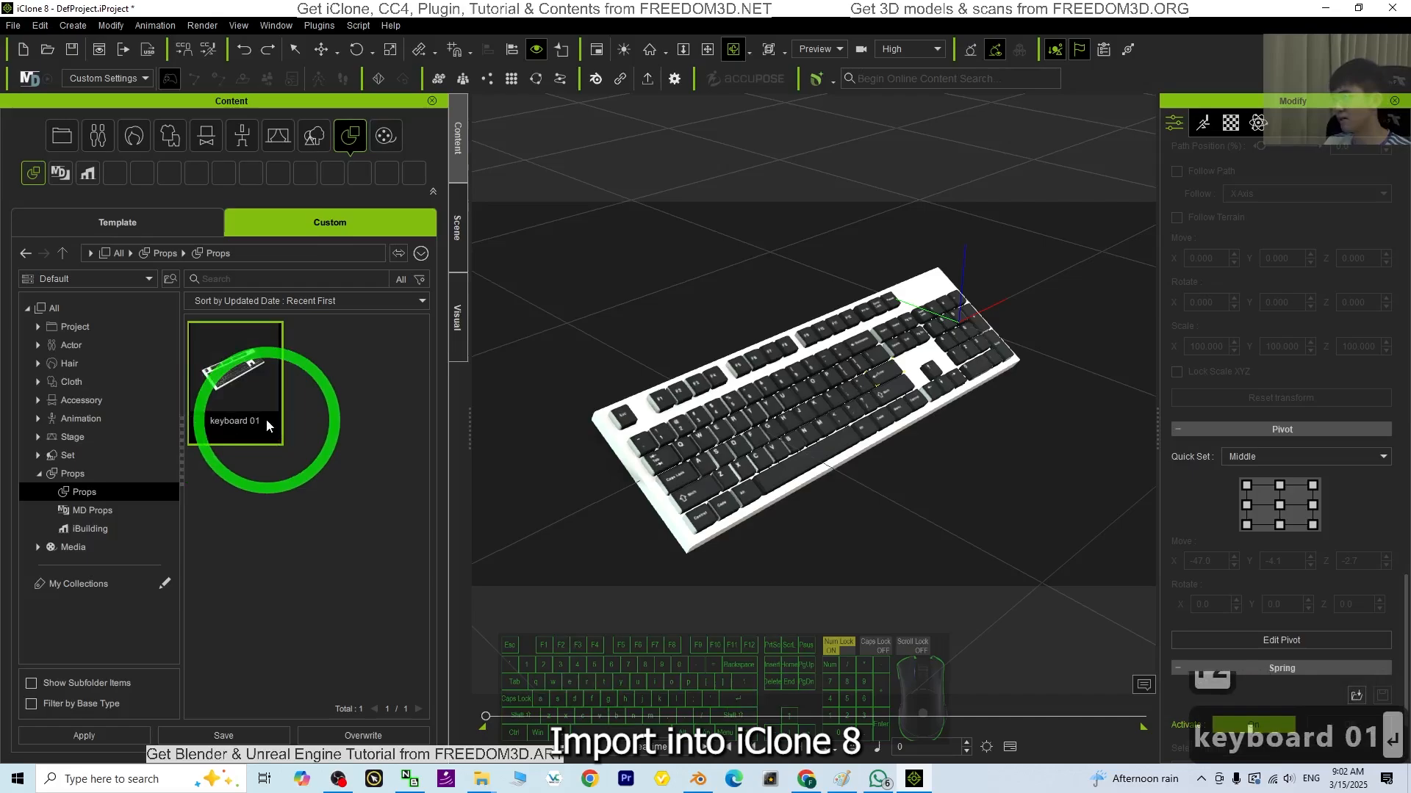
Step: Try moving the L keycap separately from the rest of the keyboard, and undo the change
left_click(882, 299)
left_click(914, 409)
left_click(961, 403)
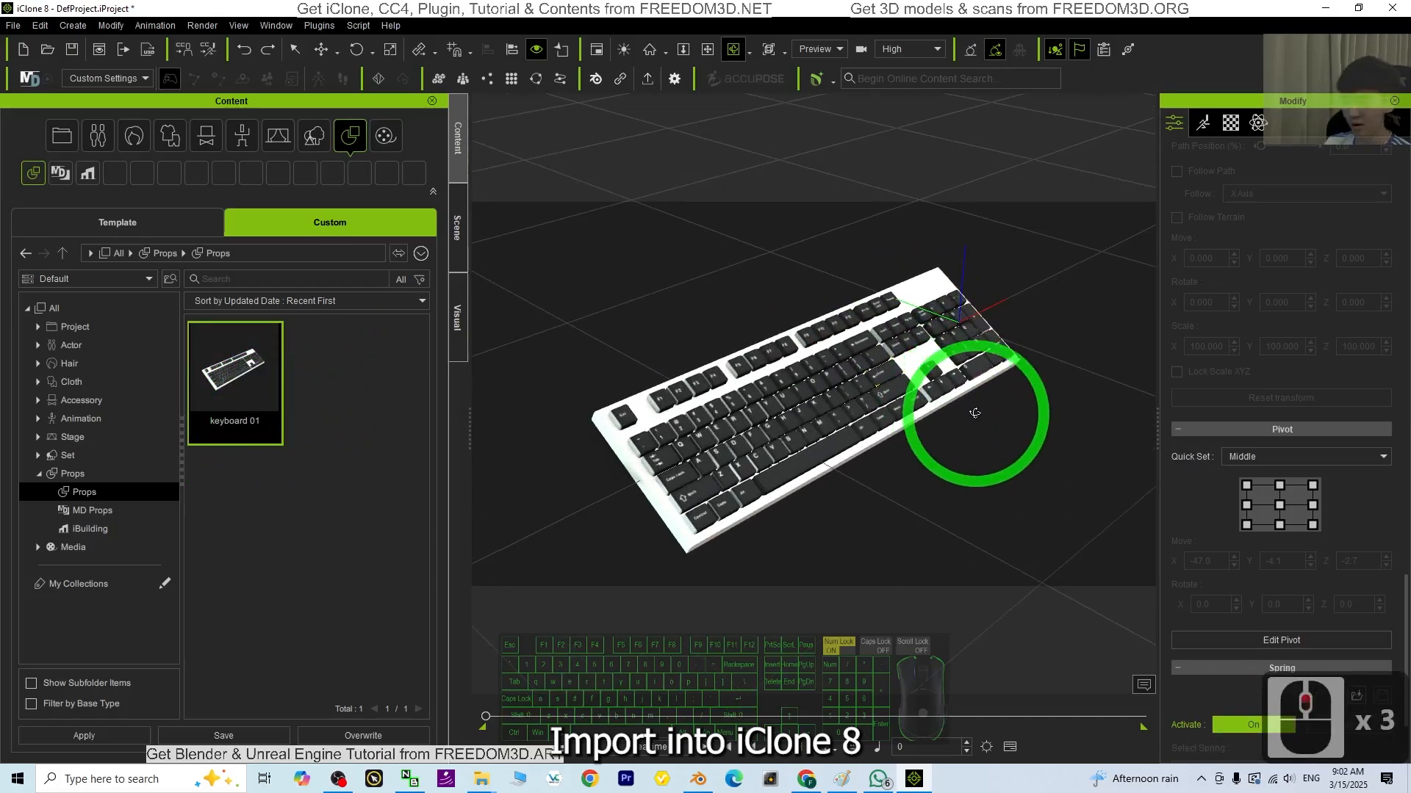
scroll(976, 410, "up", 2)
key("x")
left_click_drag(1025, 413, 939, 408)
key("c")
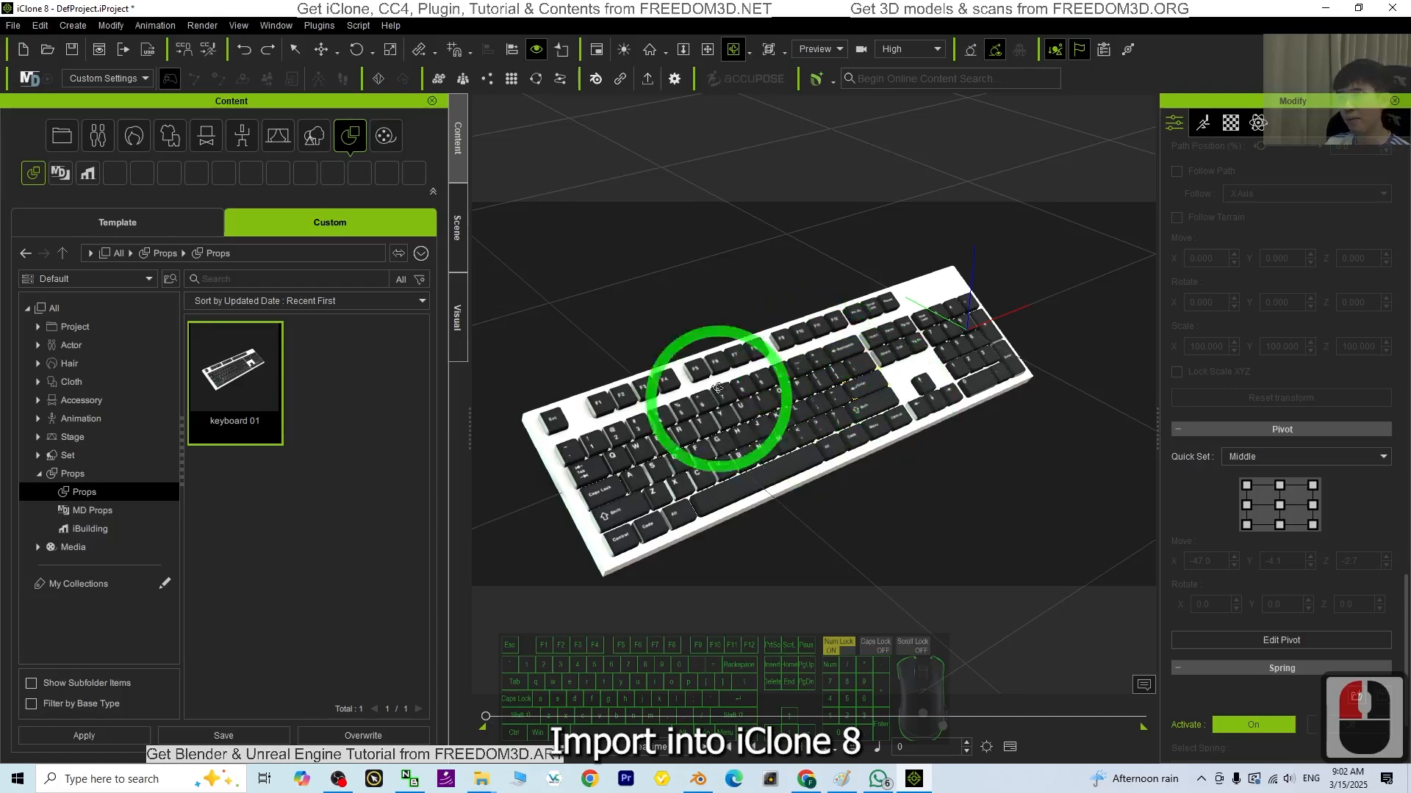
scroll(808, 439, "up", 6)
key("q")
double_click(799, 436)
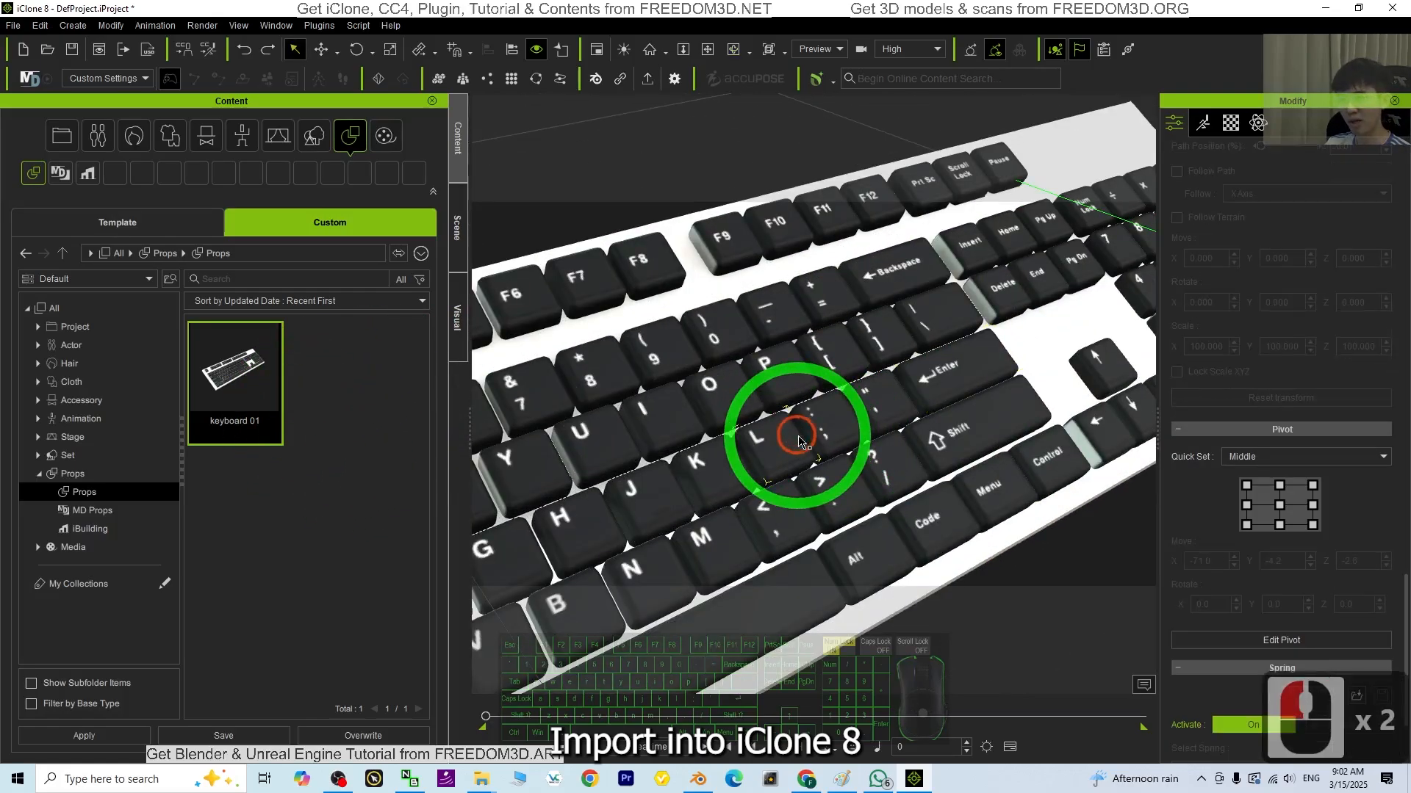
key("e")
key("w")
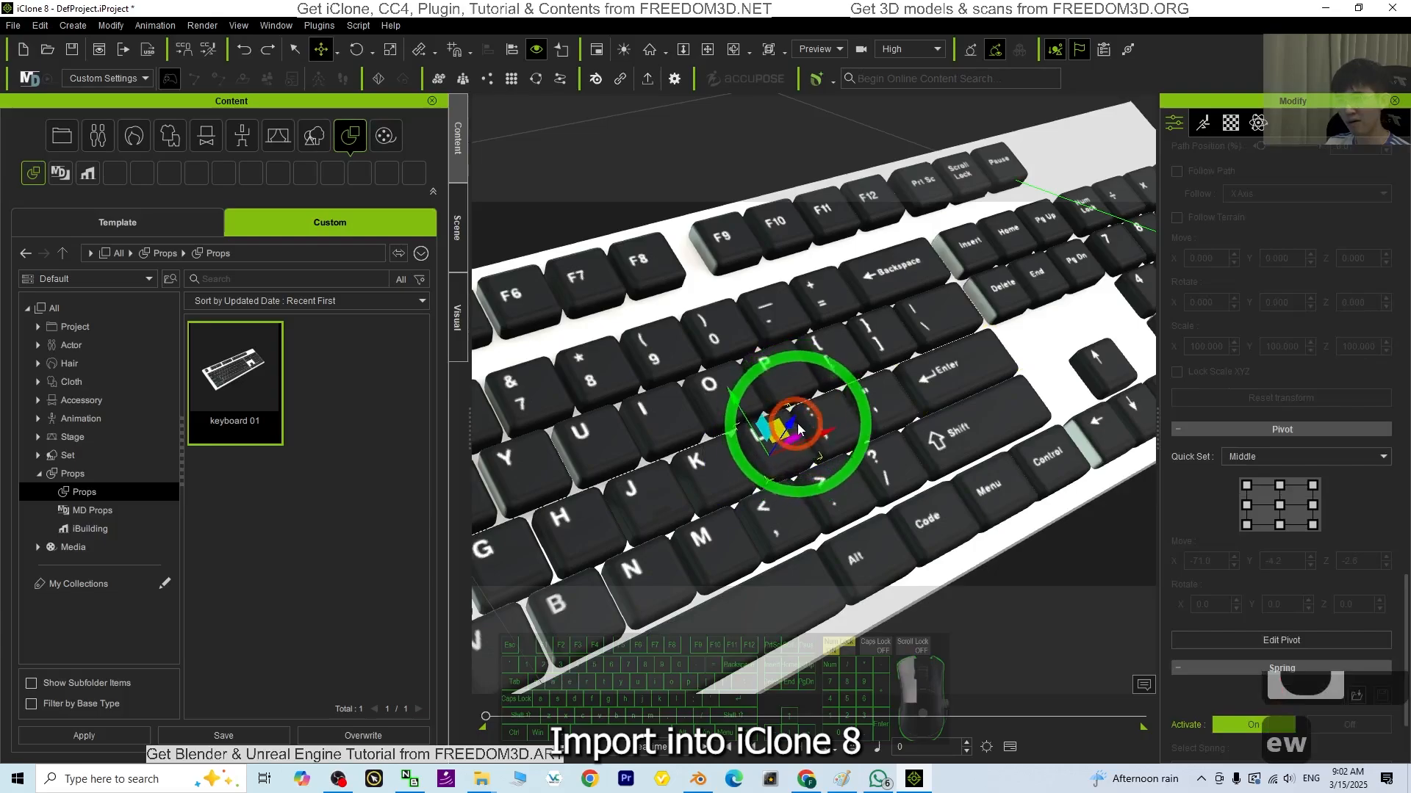
key("ctrl+z")
Step: Examine the whole keyboard and its keycap lettering from low, high and side angles, near and far
scroll(823, 445, "down", 4)
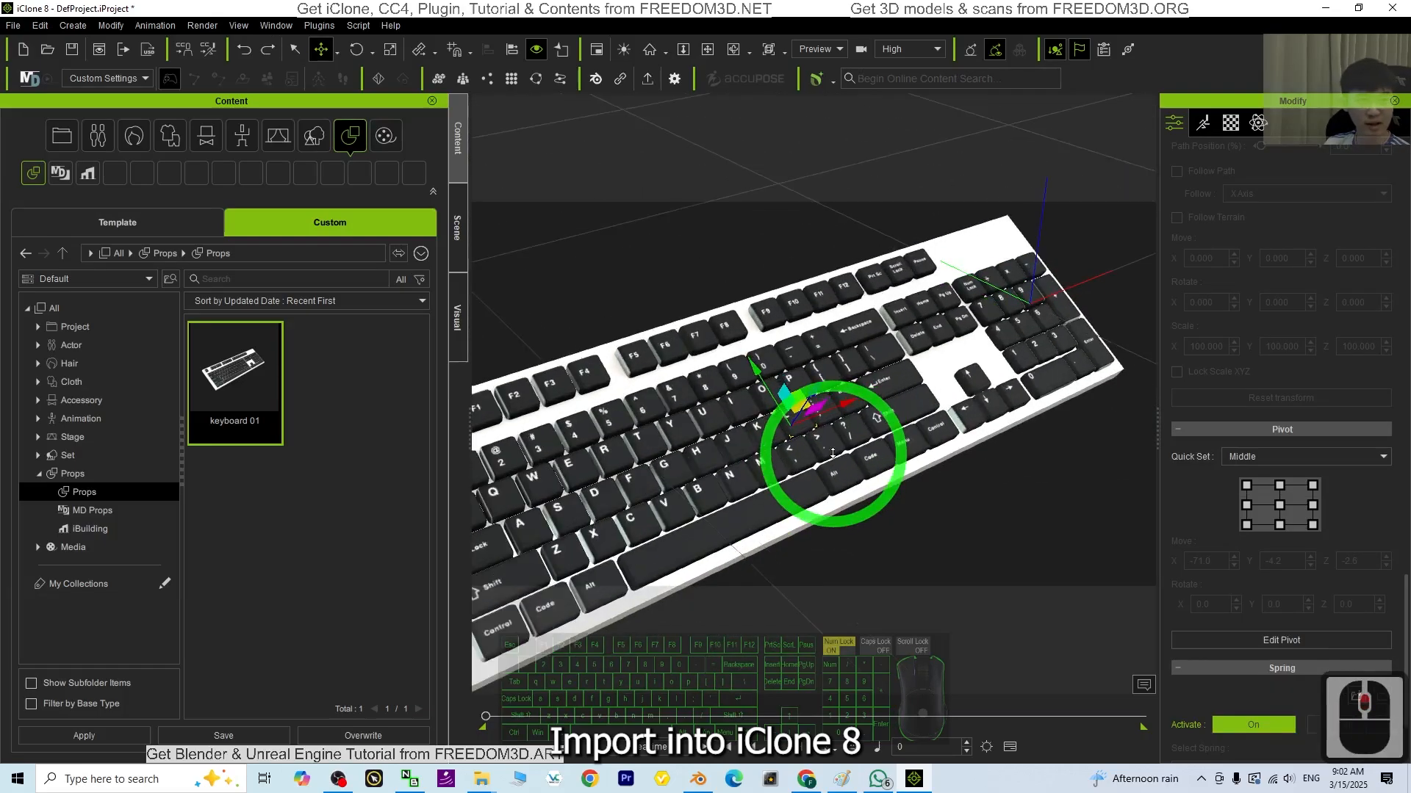
scroll(845, 459, "down", 2)
key("x")
key("c")
left_click_drag(800, 491, 851, 366)
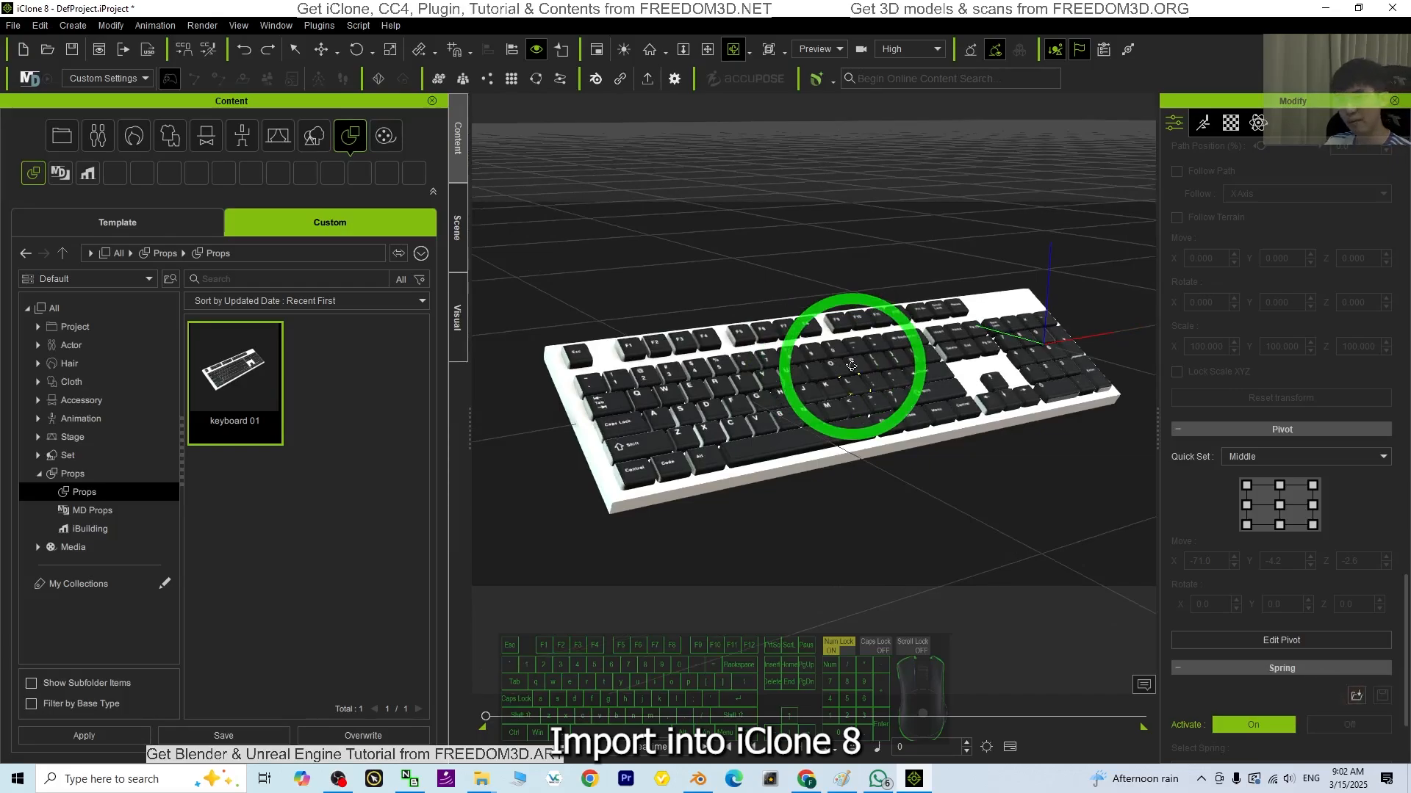
scroll(852, 367, "up", 2)
key("x")
left_click_drag(987, 359, 882, 391)
key("c")
scroll(882, 391, "up", 2)
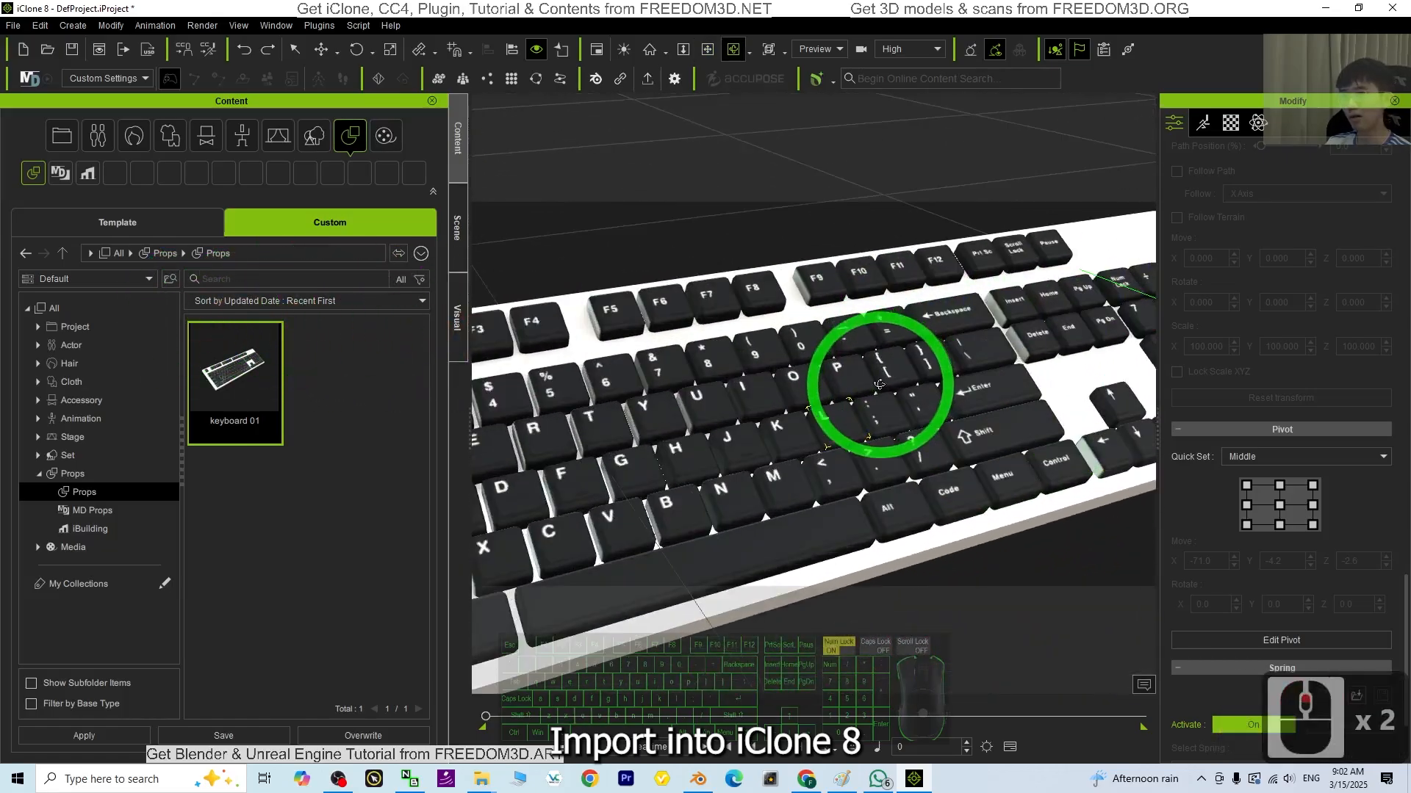
scroll(876, 390, "down", 2)
left_click_drag(688, 455, 886, 470)
left_click(840, 501)
left_click(650, 535)
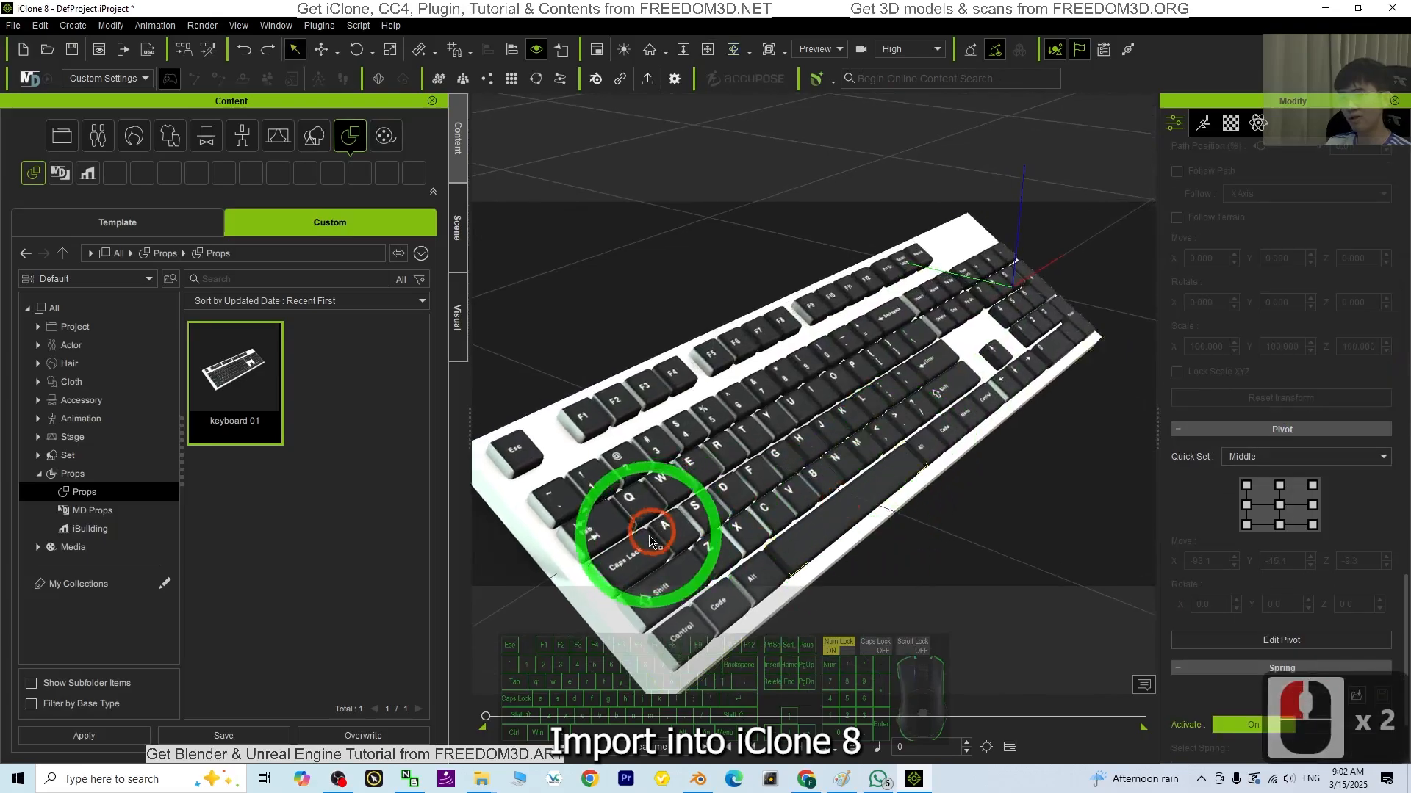
left_click(643, 560)
left_click_drag(719, 561, 775, 493)
Step: Select the Tab keycap on its own and activate the Move tool for it
left_click(655, 486)
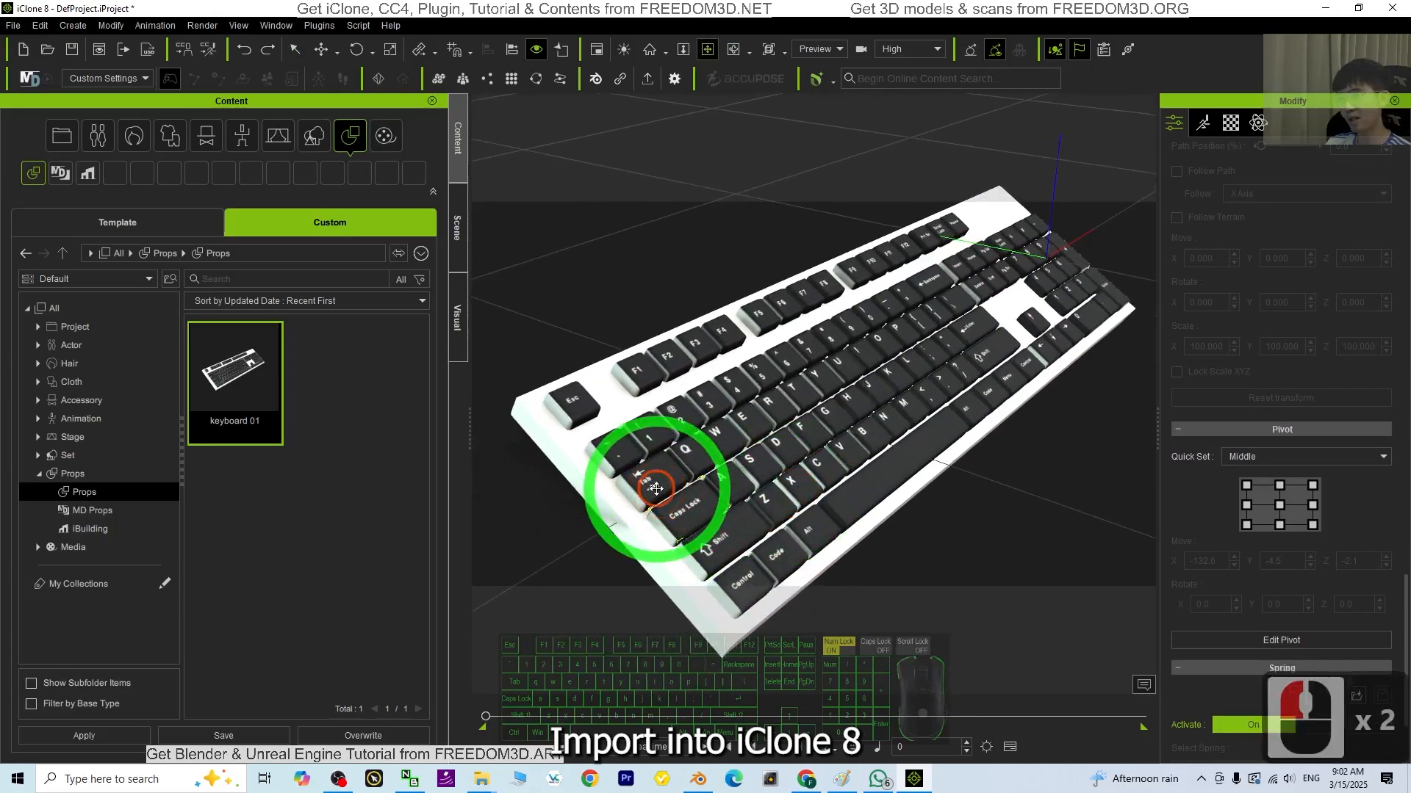
scroll(656, 488, "up", 3)
key("q")
left_click(530, 562)
key("x")
left_click_drag(676, 561, 553, 552)
key("c")
left_click(616, 568)
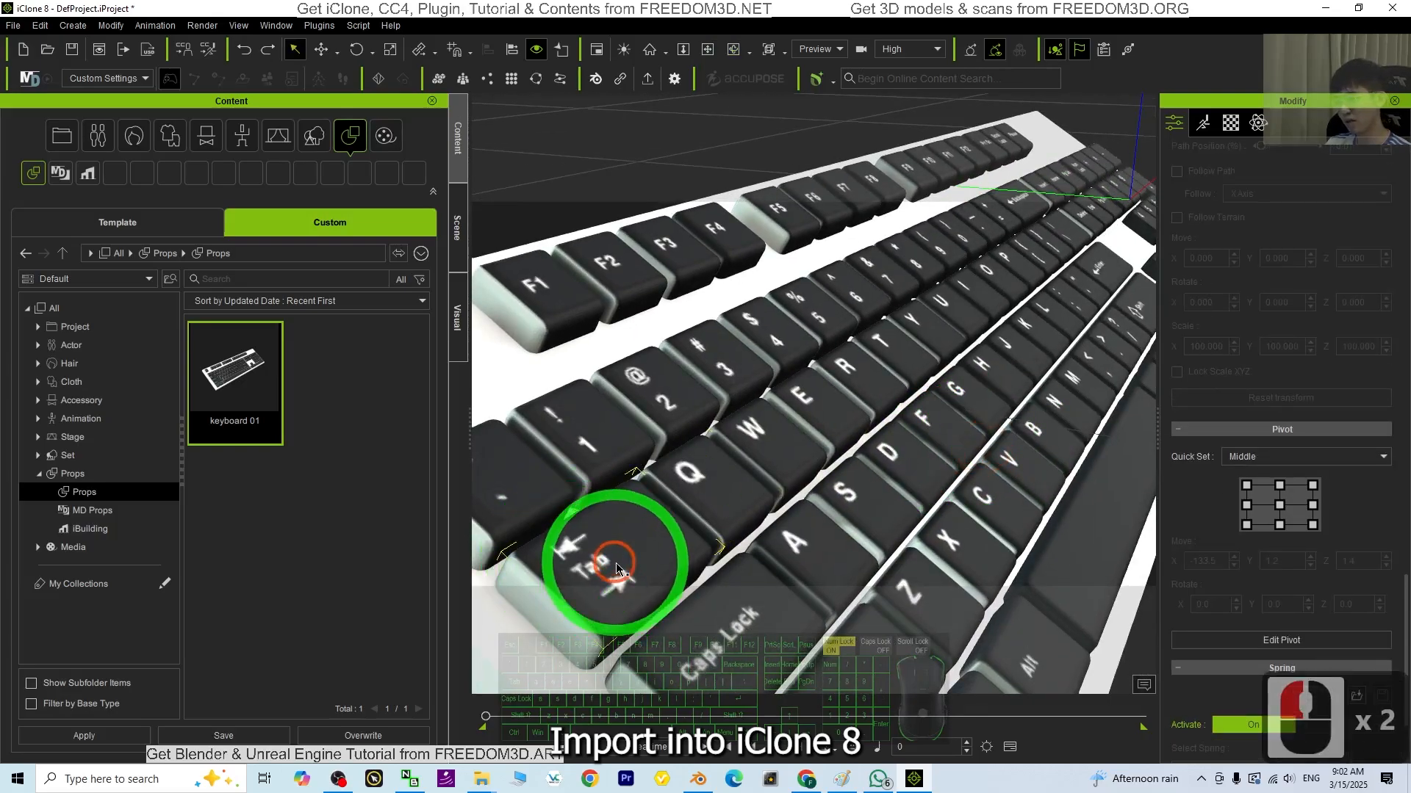
key("e")
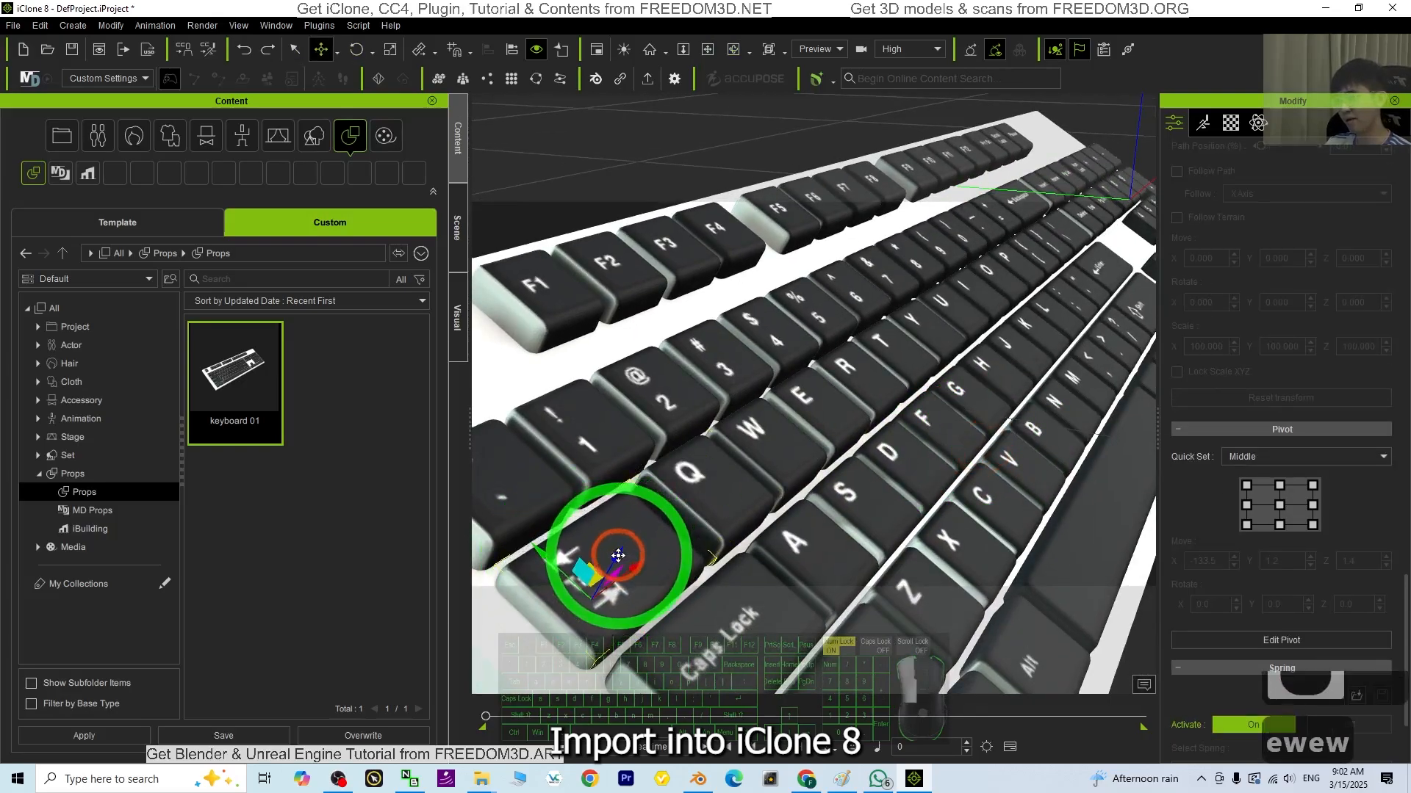